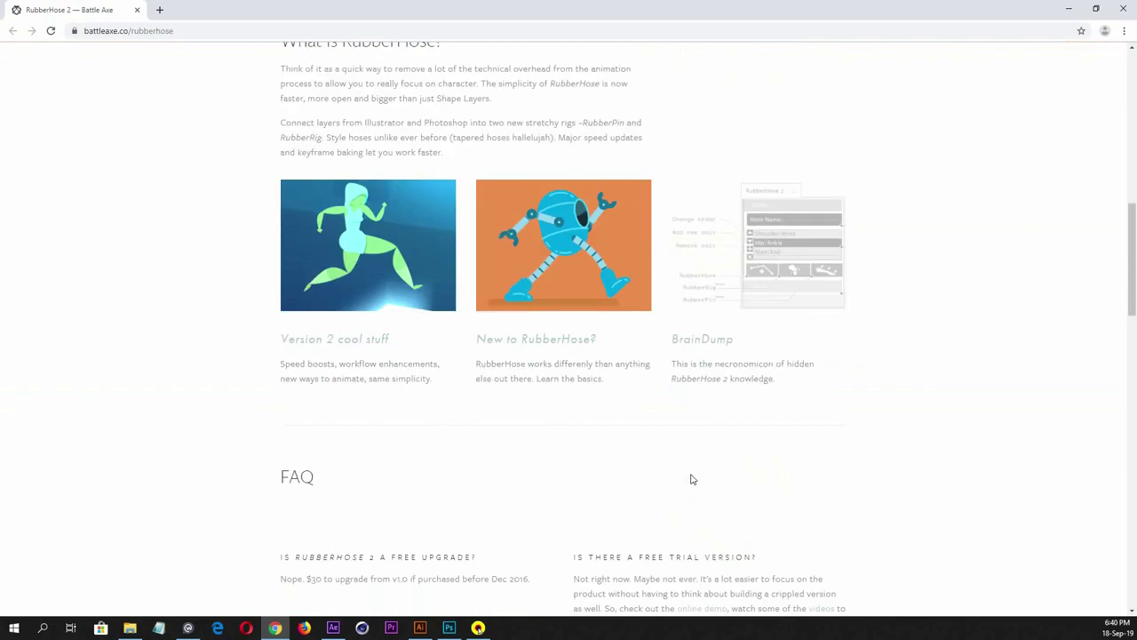
Review the RubberHose 2 product page, including its pricing, feature list and FAQ sections
{"action": "scroll", "coordinate": [692, 480], "scroll_direction": "up", "scroll_amount": 12}
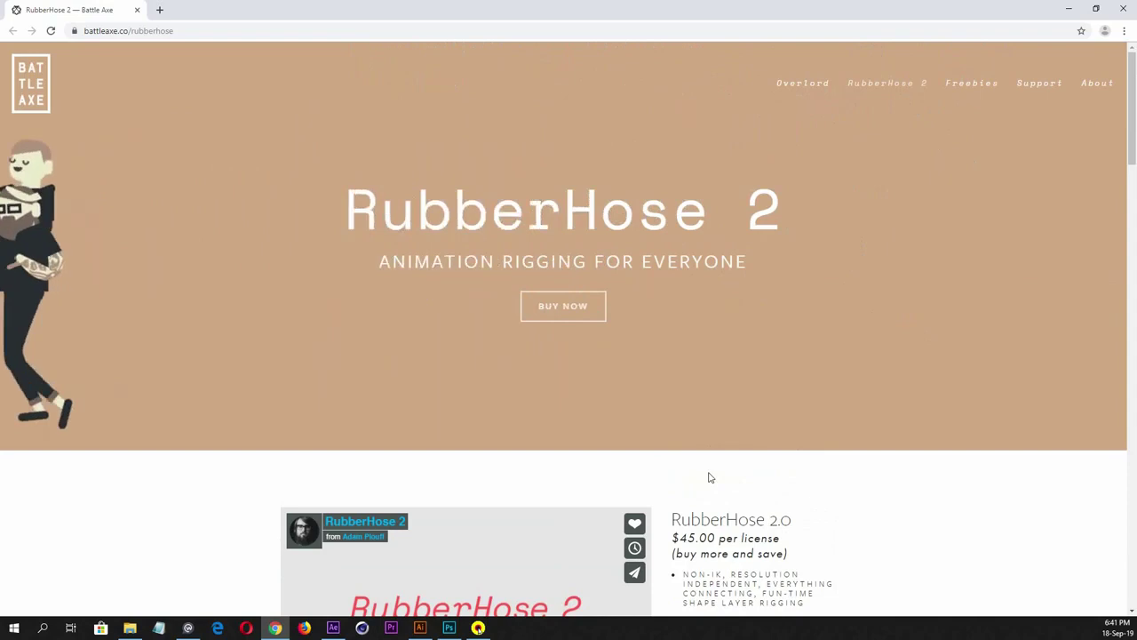
{"action": "scroll", "coordinate": [729, 480], "scroll_direction": "down", "scroll_amount": 5}
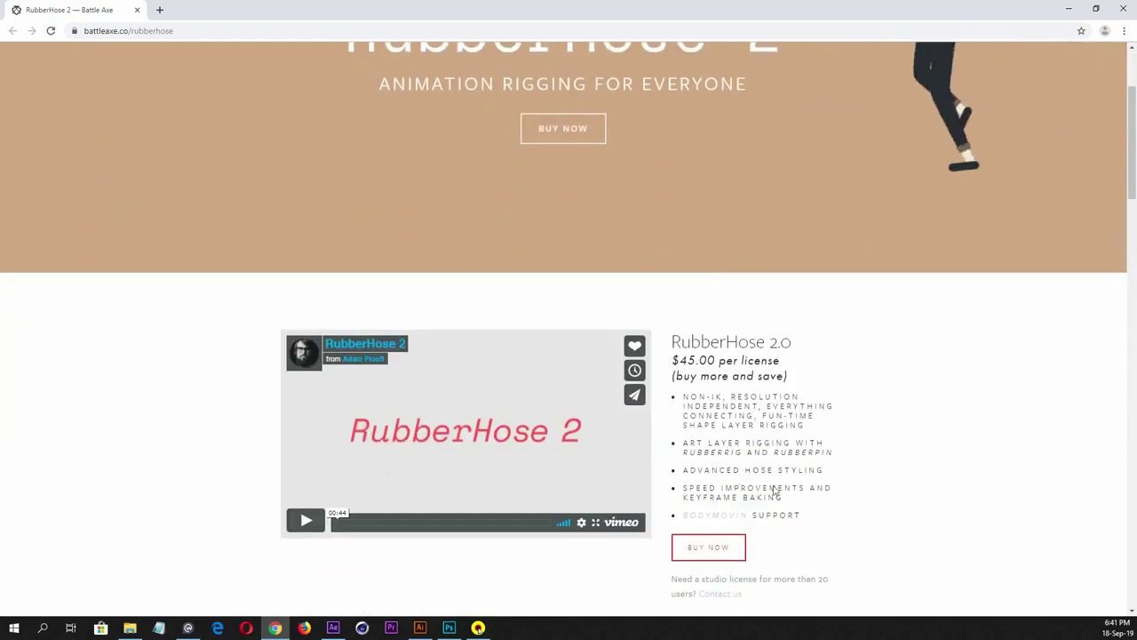
{"action": "scroll", "coordinate": [775, 489], "scroll_direction": "down", "scroll_amount": 6}
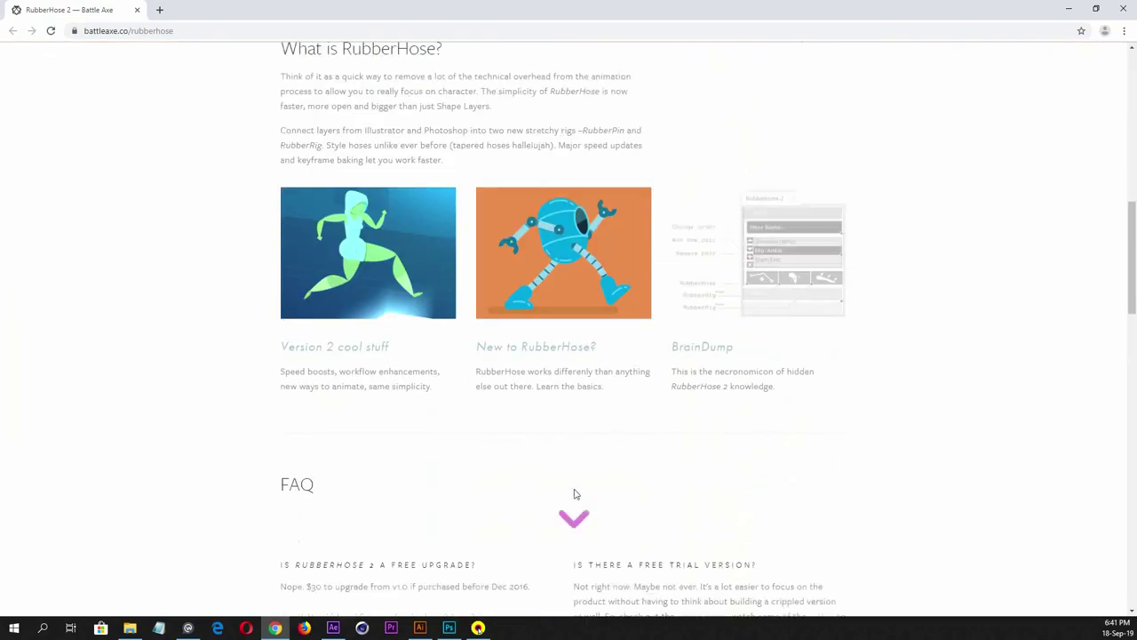
{"action": "scroll", "coordinate": [419, 462], "scroll_direction": "up", "scroll_amount": 10}
{"action": "scroll", "coordinate": [569, 480], "scroll_direction": "up", "scroll_amount": 4}
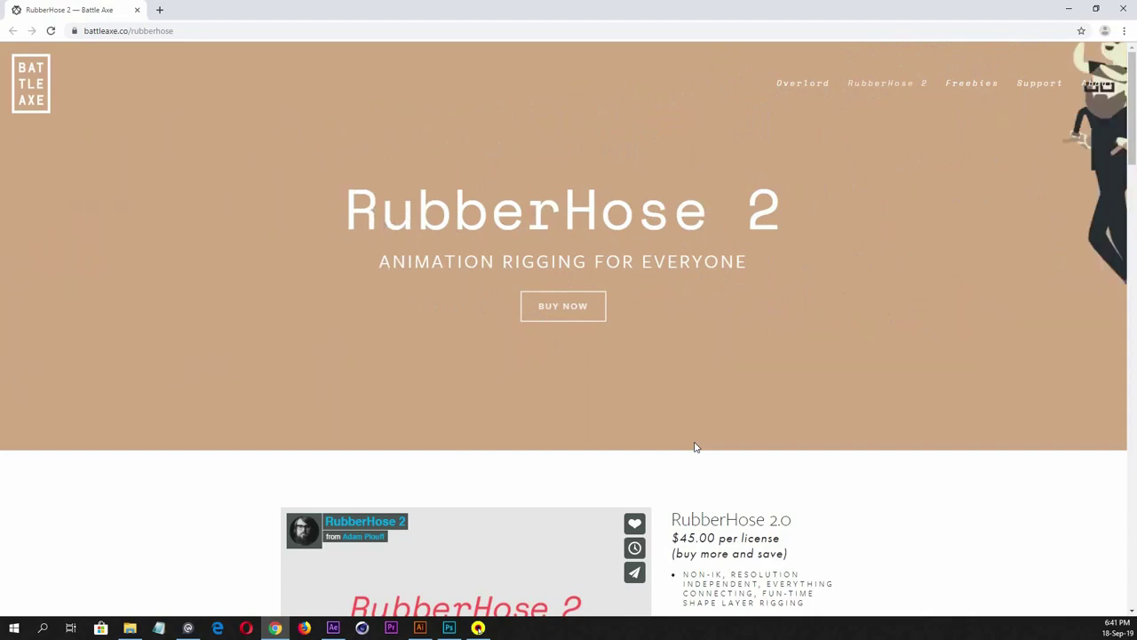
Switch to After Effects and display the Build section of RubberHose2
{"action": "left_click", "coordinate": [332, 627]}
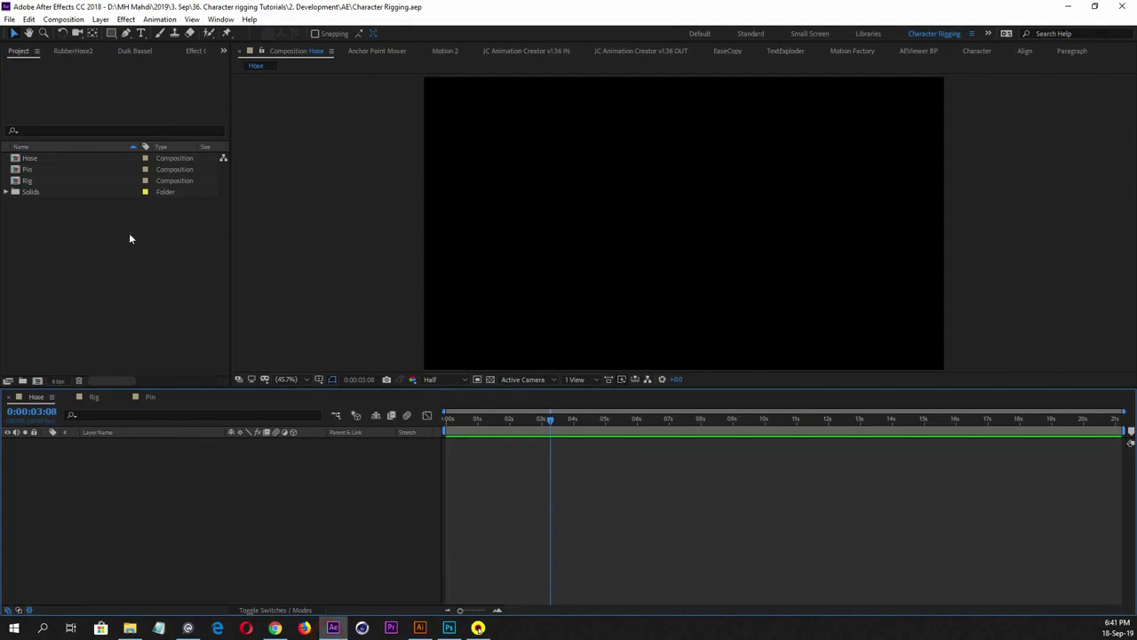
{"action": "left_click", "coordinate": [66, 54]}
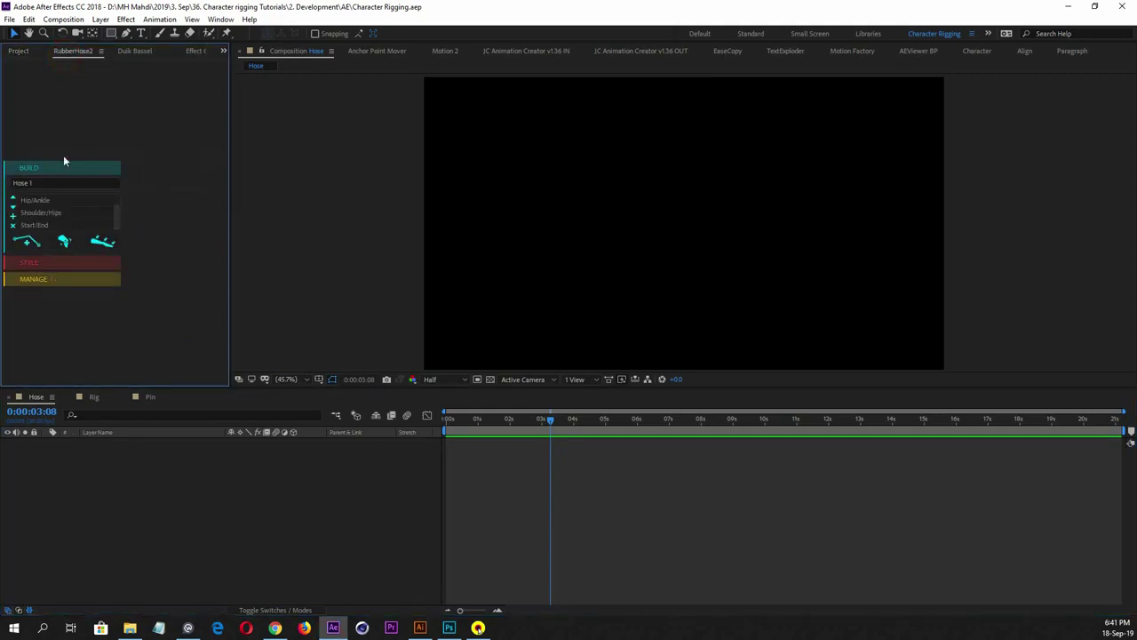
{"action": "left_click", "coordinate": [55, 265]}
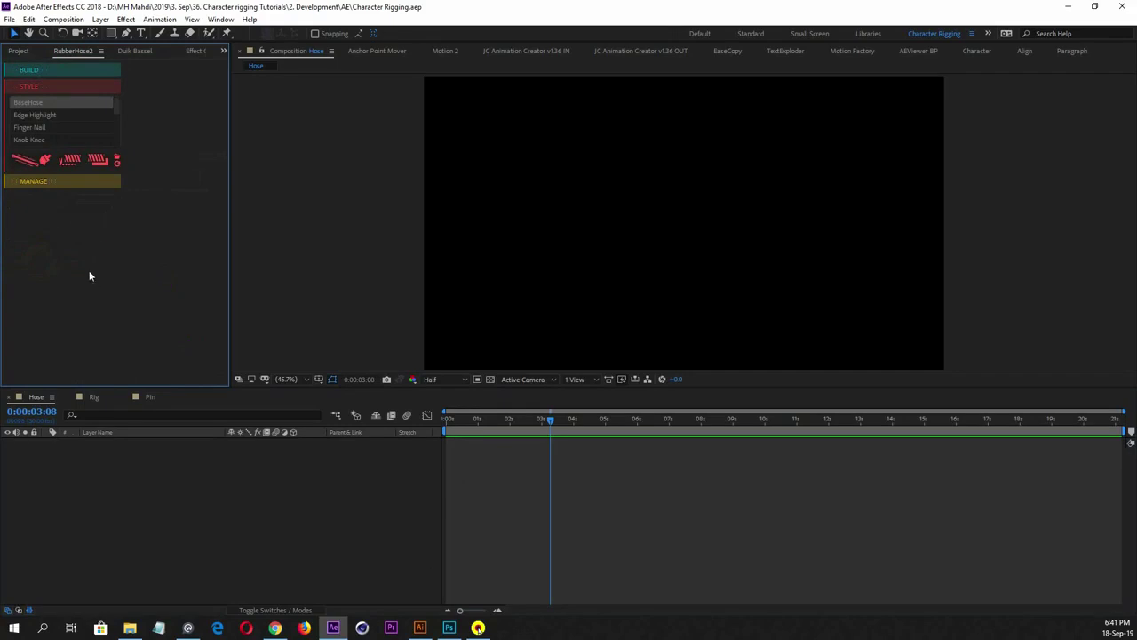
{"action": "left_click", "coordinate": [46, 71]}
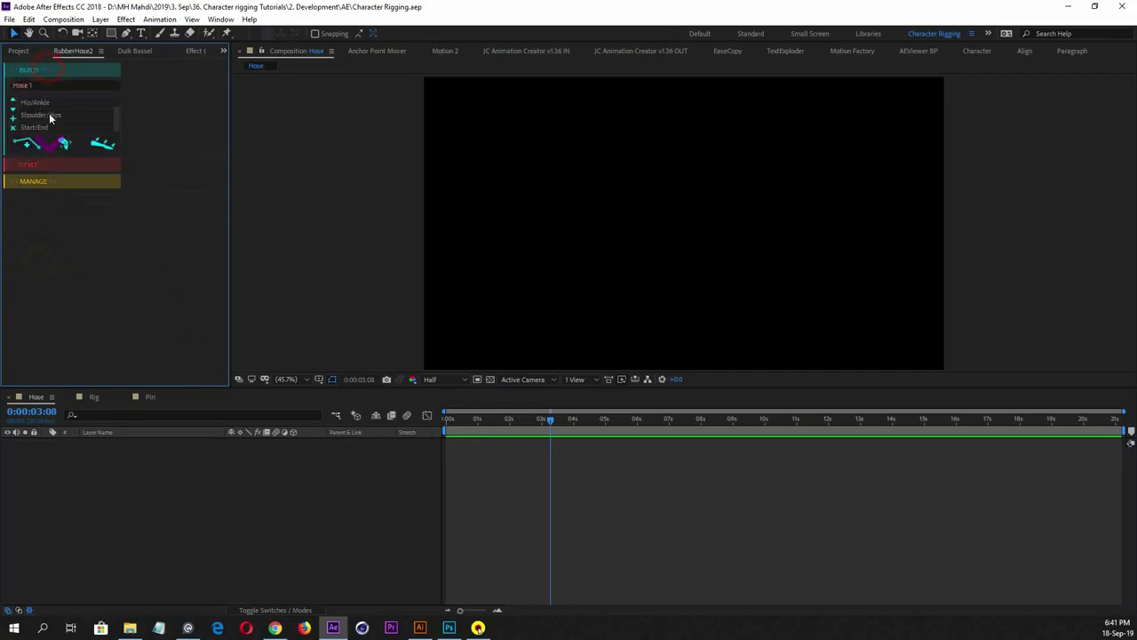
Browse the RubberHose controller pair names and highlight the Shoulder/Wrist pair
{"action": "scroll", "coordinate": [49, 113], "scroll_direction": "up", "scroll_amount": 1}
{"action": "scroll", "coordinate": [92, 116], "scroll_direction": "down", "scroll_amount": 1}
{"action": "scroll", "coordinate": [42, 131], "scroll_direction": "down", "scroll_amount": 1}
{"action": "scroll", "coordinate": [53, 135], "scroll_direction": "up", "scroll_amount": 1}
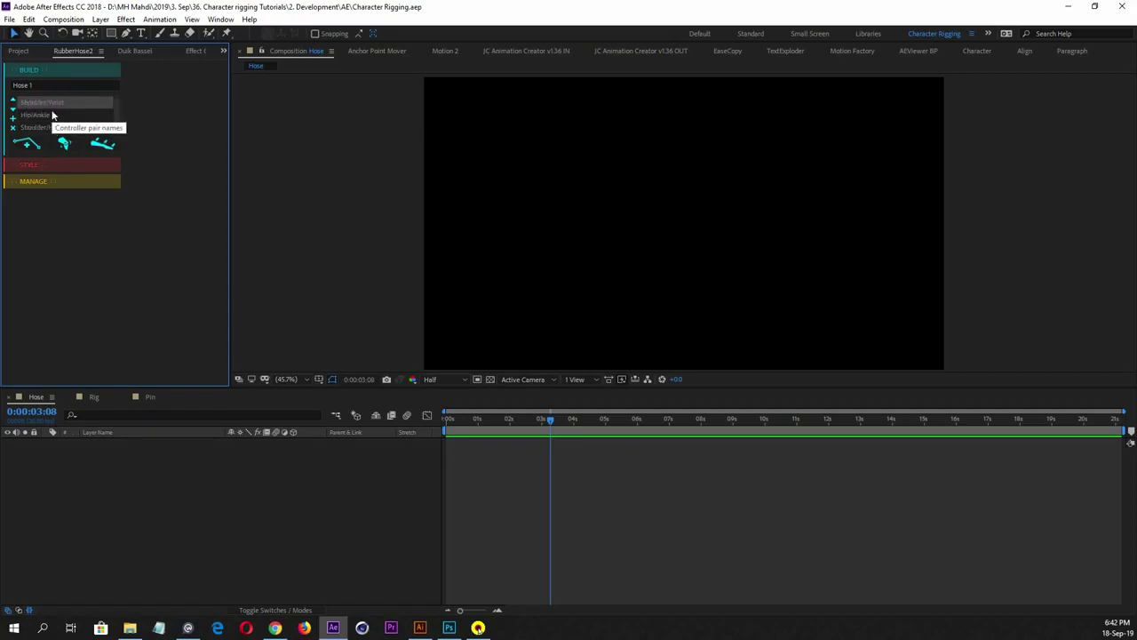
{"action": "scroll", "coordinate": [49, 115], "scroll_direction": "down", "scroll_amount": 1}
{"action": "left_click", "coordinate": [45, 116]}
{"action": "scroll", "coordinate": [85, 129], "scroll_direction": "up", "scroll_amount": 1}
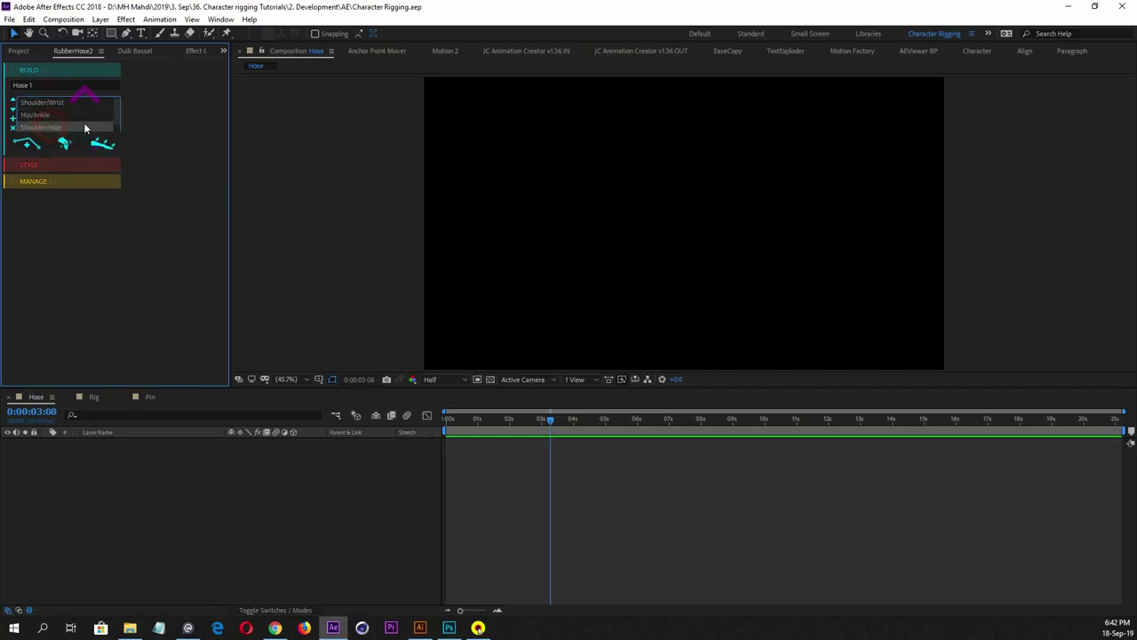
{"action": "left_click", "coordinate": [51, 105]}
{"action": "left_click", "coordinate": [50, 123]}
{"action": "left_click", "coordinate": [66, 105]}
{"action": "left_click", "coordinate": [61, 128]}
{"action": "left_click", "coordinate": [58, 107]}
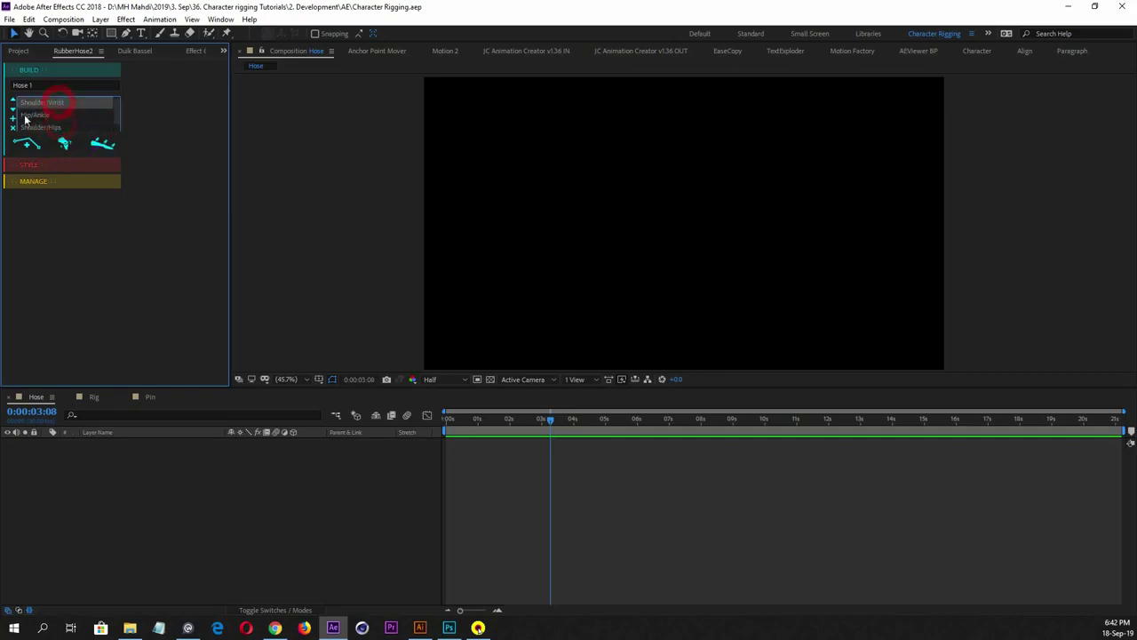
{"action": "left_click", "coordinate": [12, 125]}
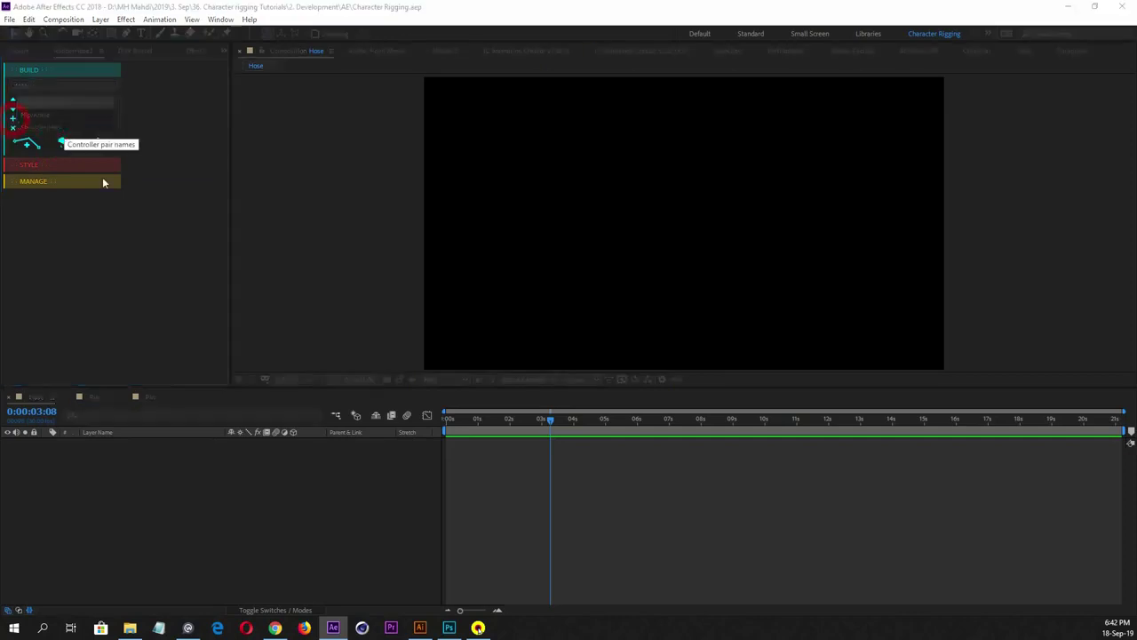
{"action": "left_click_drag", "start_coordinate": [368, 205], "coordinate": [444, 177]}
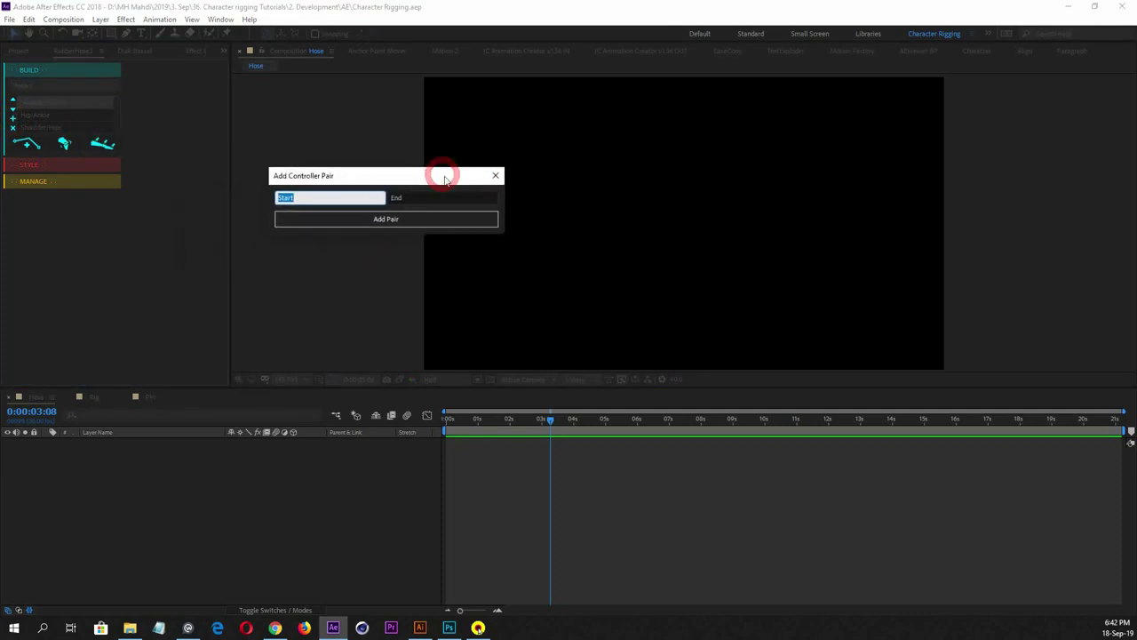
{"action": "left_click", "coordinate": [336, 197]}
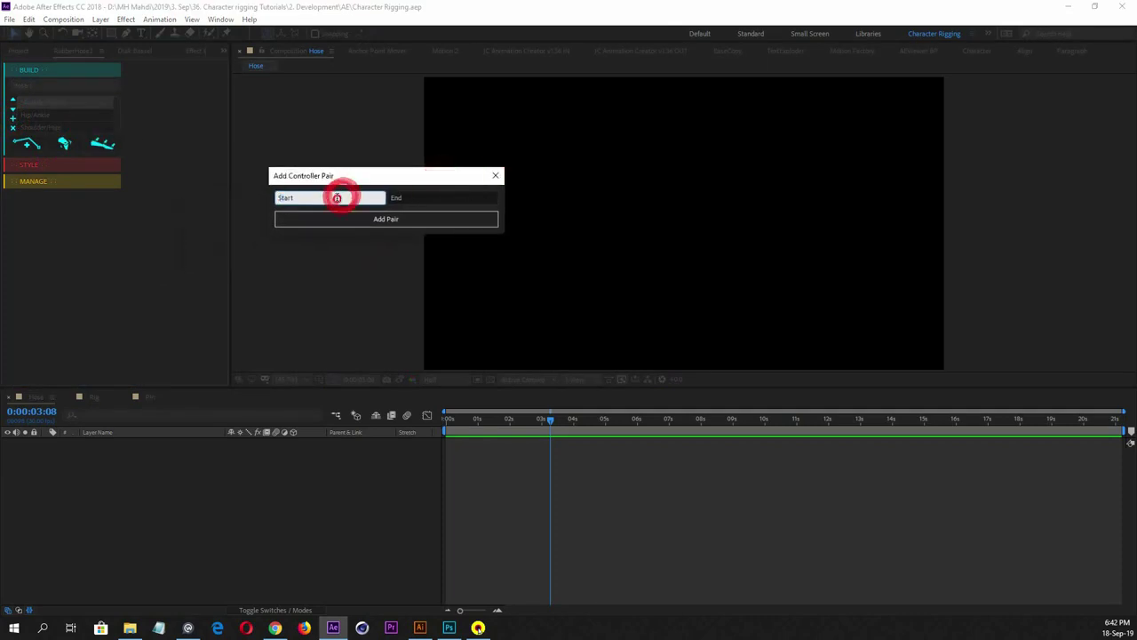
{"action": "left_click", "coordinate": [395, 198]}
{"action": "left_click", "coordinate": [496, 177]}
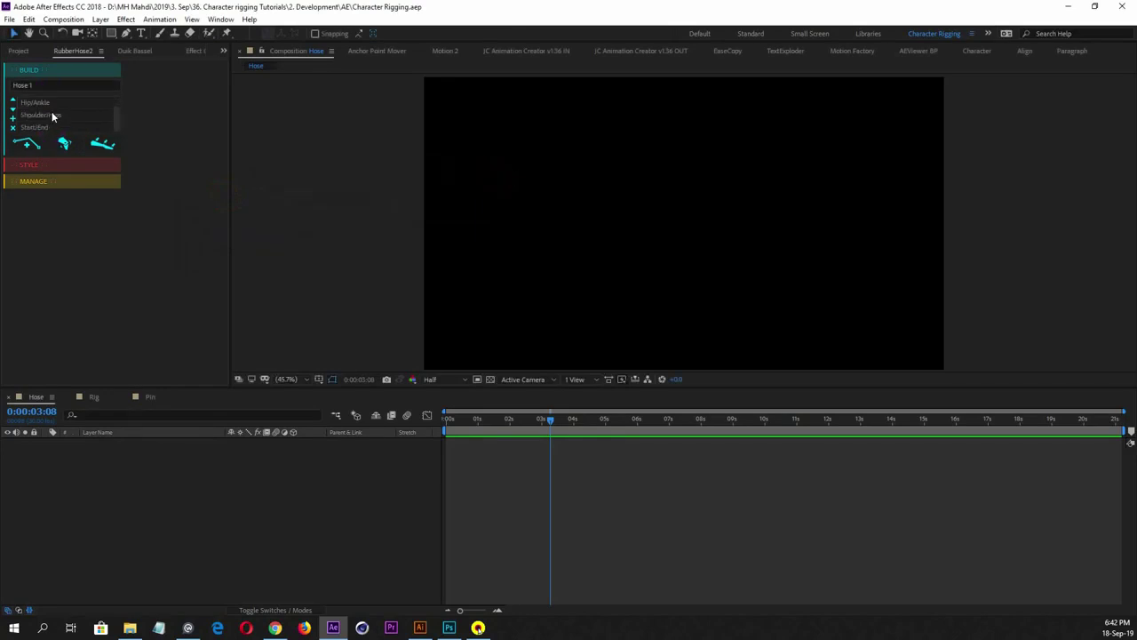
Examine the hose name field and the available controller pairs in the RubberHose Build section
{"action": "scroll", "coordinate": [52, 114], "scroll_direction": "up", "scroll_amount": 1}
{"action": "left_click", "coordinate": [11, 86]}
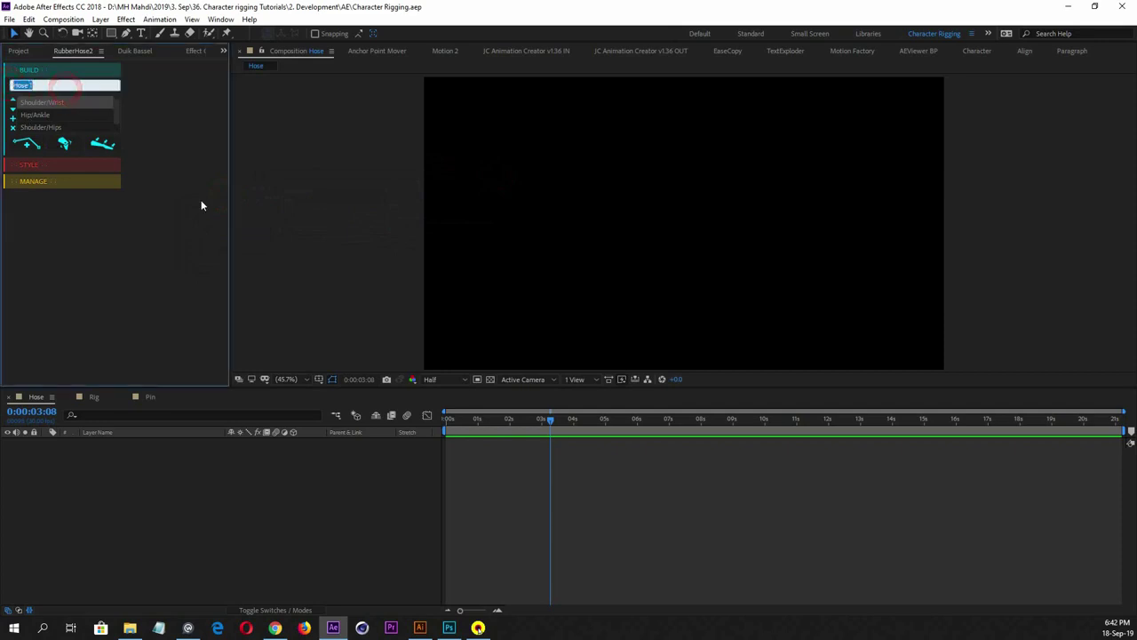
{"action": "left_click", "coordinate": [185, 234]}
{"action": "left_click", "coordinate": [19, 84]}
{"action": "left_click", "coordinate": [147, 478]}
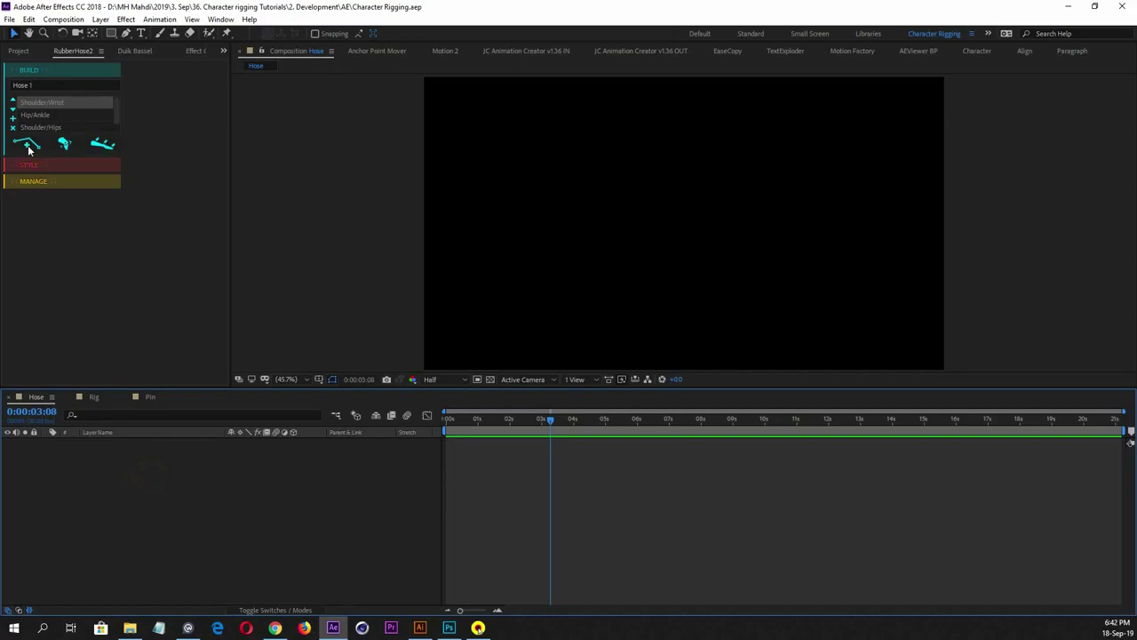
{"action": "left_click", "coordinate": [56, 116]}
{"action": "left_click", "coordinate": [55, 121]}
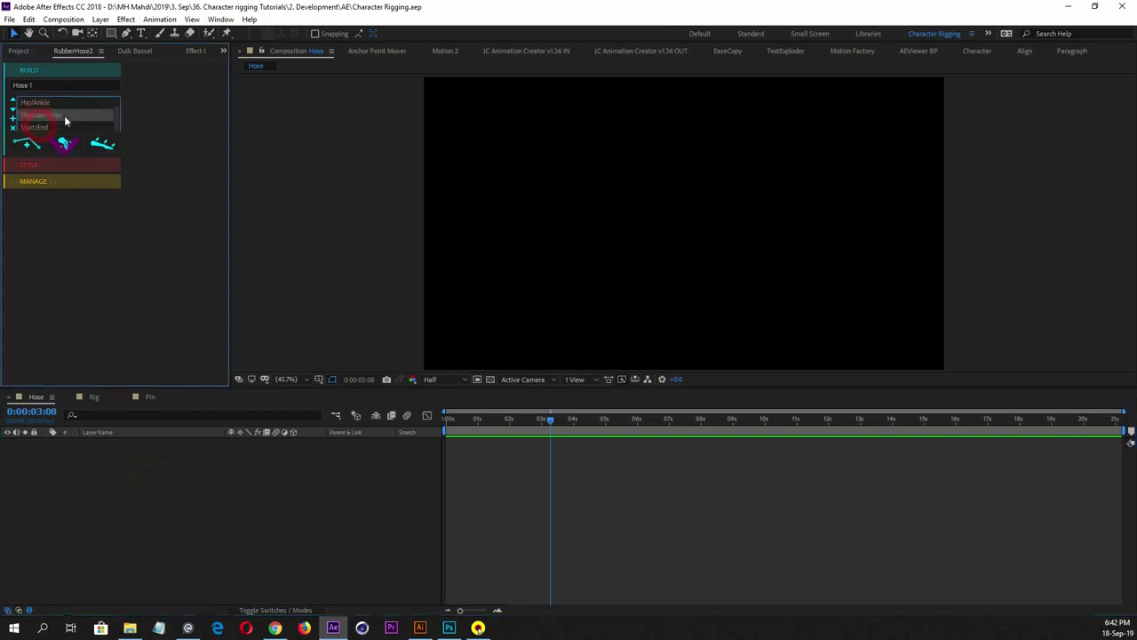
{"action": "left_click", "coordinate": [51, 105]}
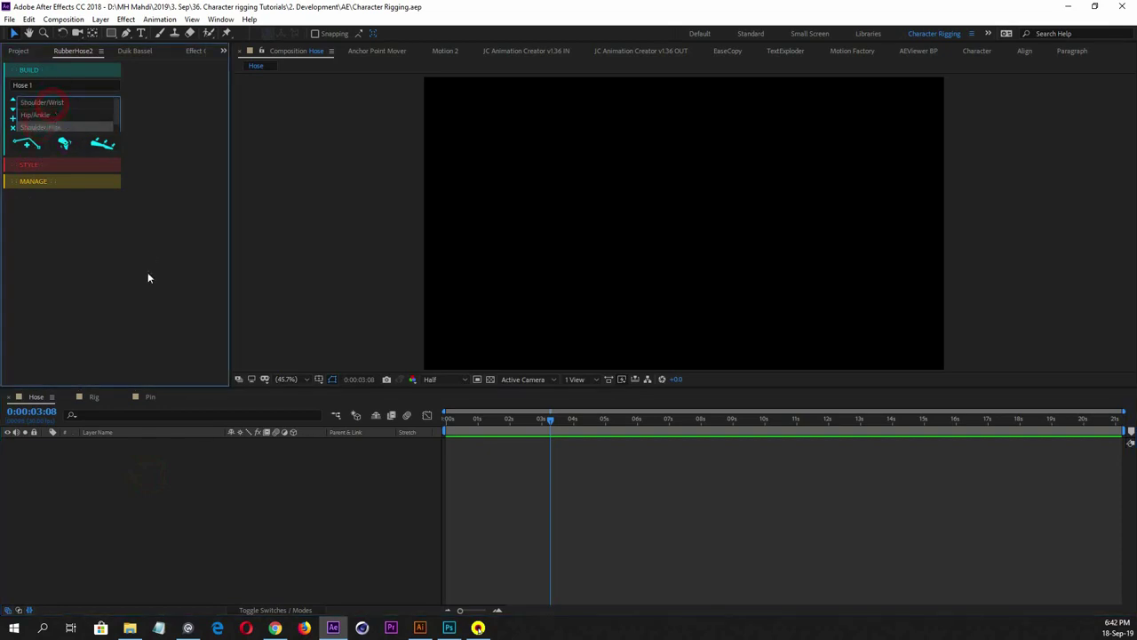
{"action": "left_click", "coordinate": [122, 249]}
Look over the RubberHose Style and Manage tools, and return to the Build section
{"action": "left_click", "coordinate": [62, 166]}
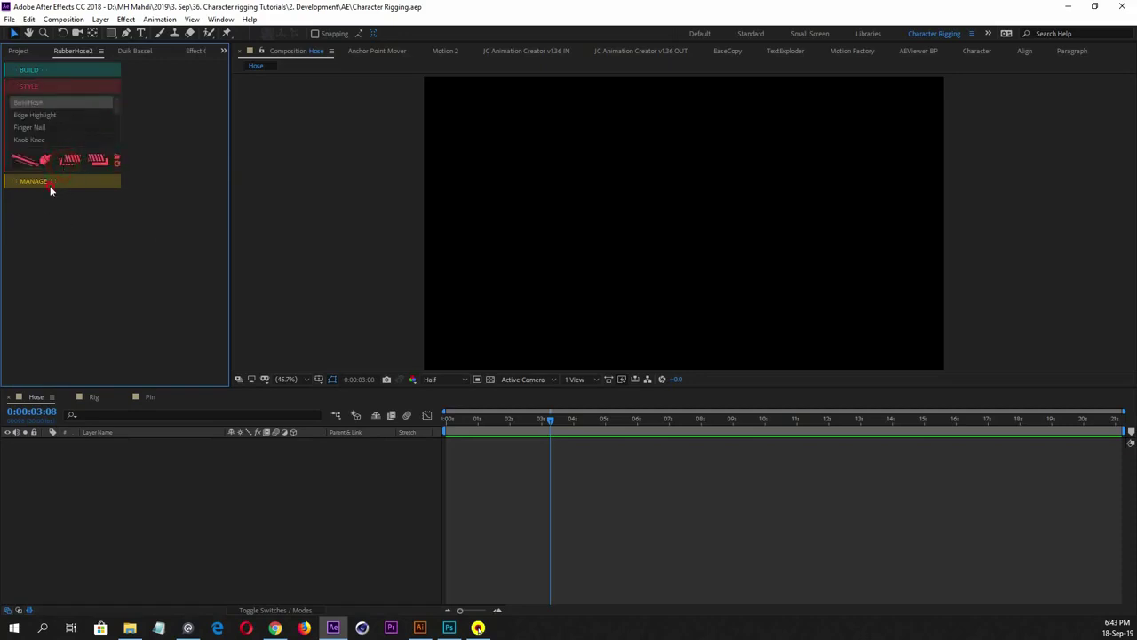
{"action": "left_click", "coordinate": [49, 185]}
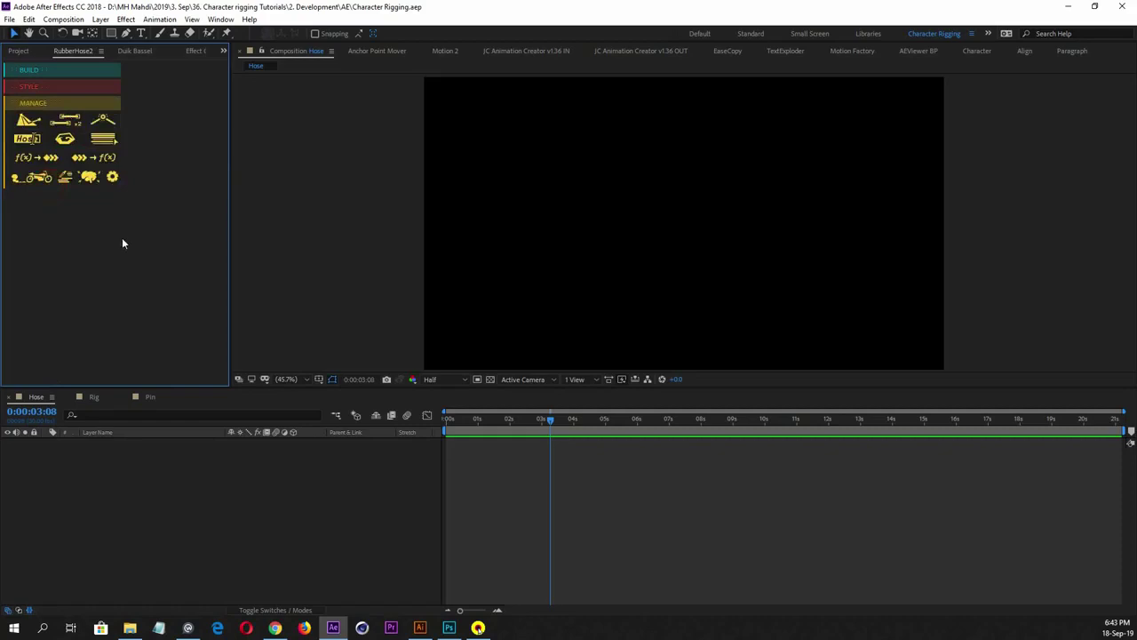
{"action": "left_click", "coordinate": [40, 68]}
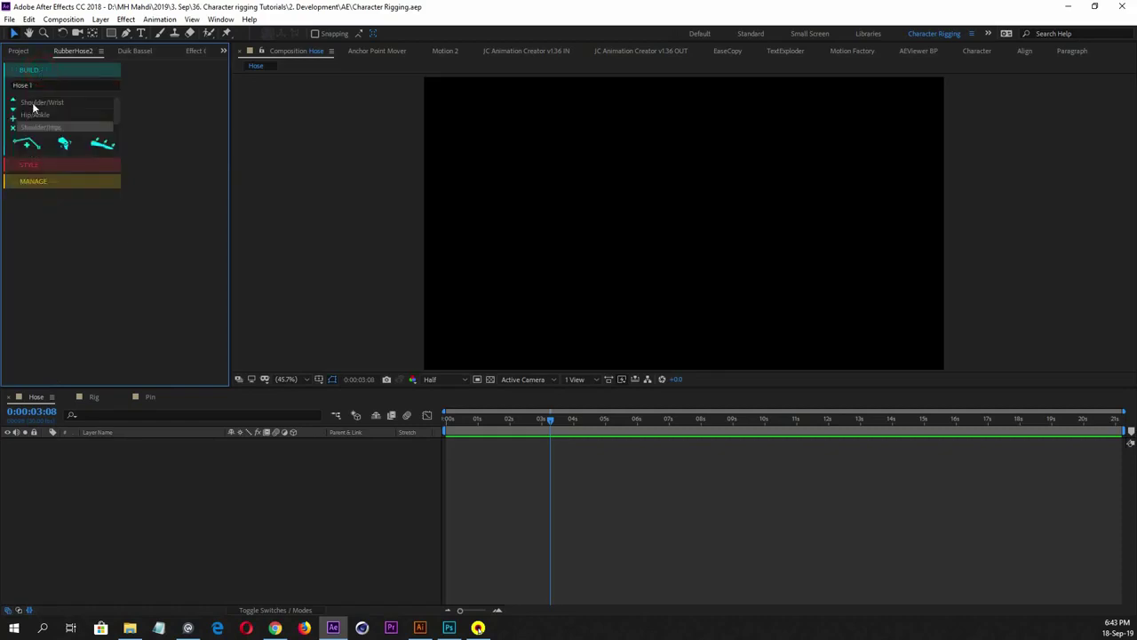
Name the new hose "arm R" and choose the Shoulder/Wrist controller pair for it
{"action": "left_click", "coordinate": [38, 113]}
{"action": "left_click", "coordinate": [40, 85]}
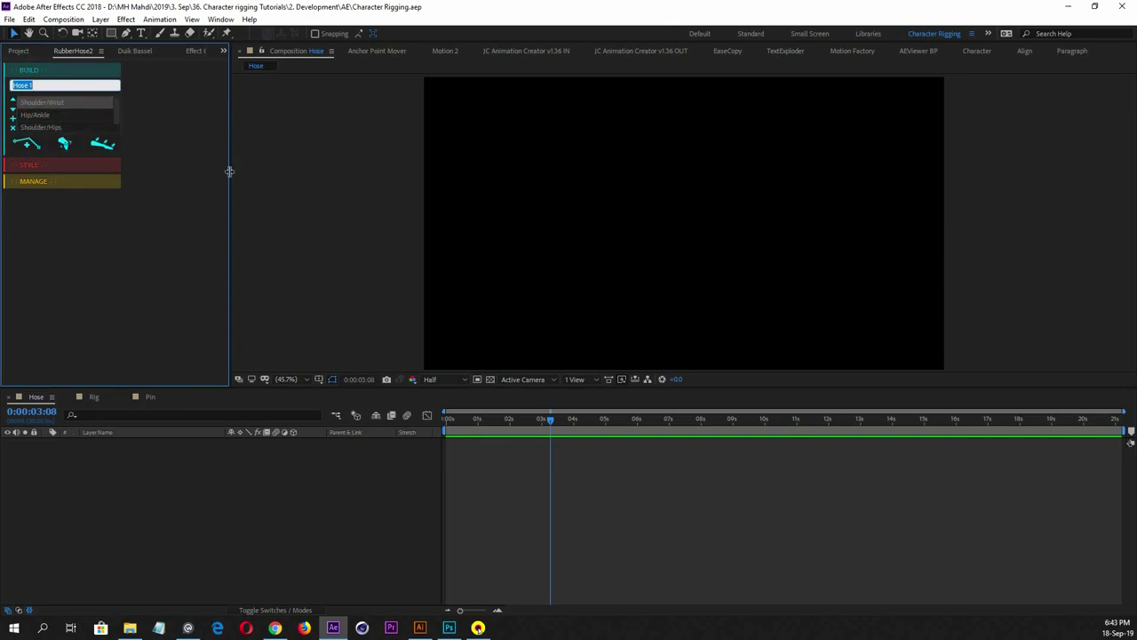
{"action": "type", "text": "arm R"}
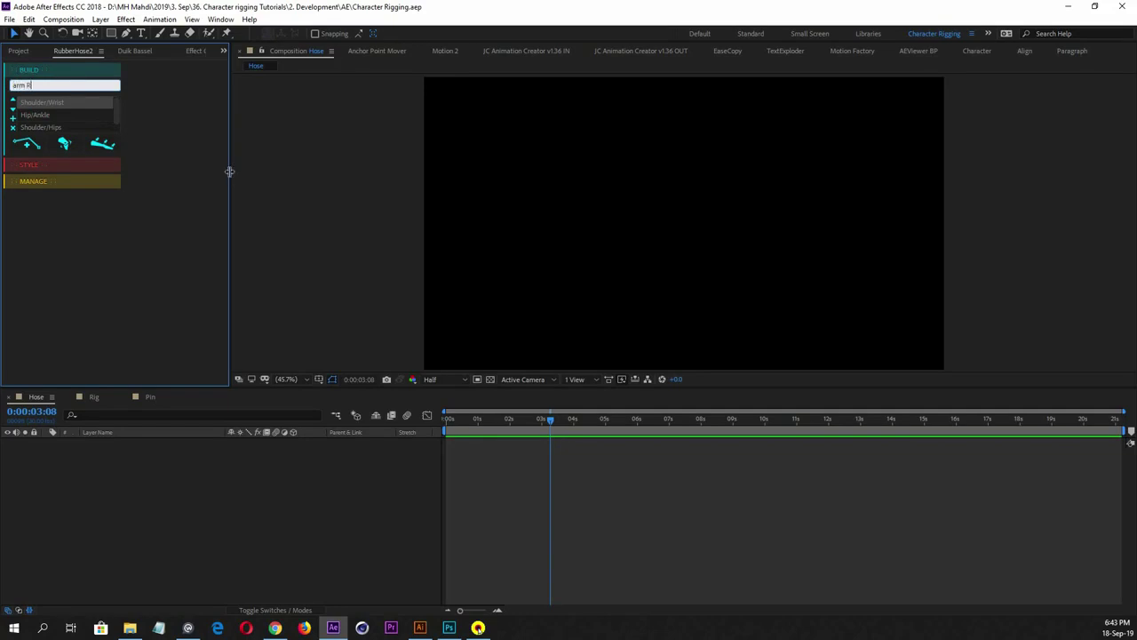
{"action": "left_click", "coordinate": [68, 103]}
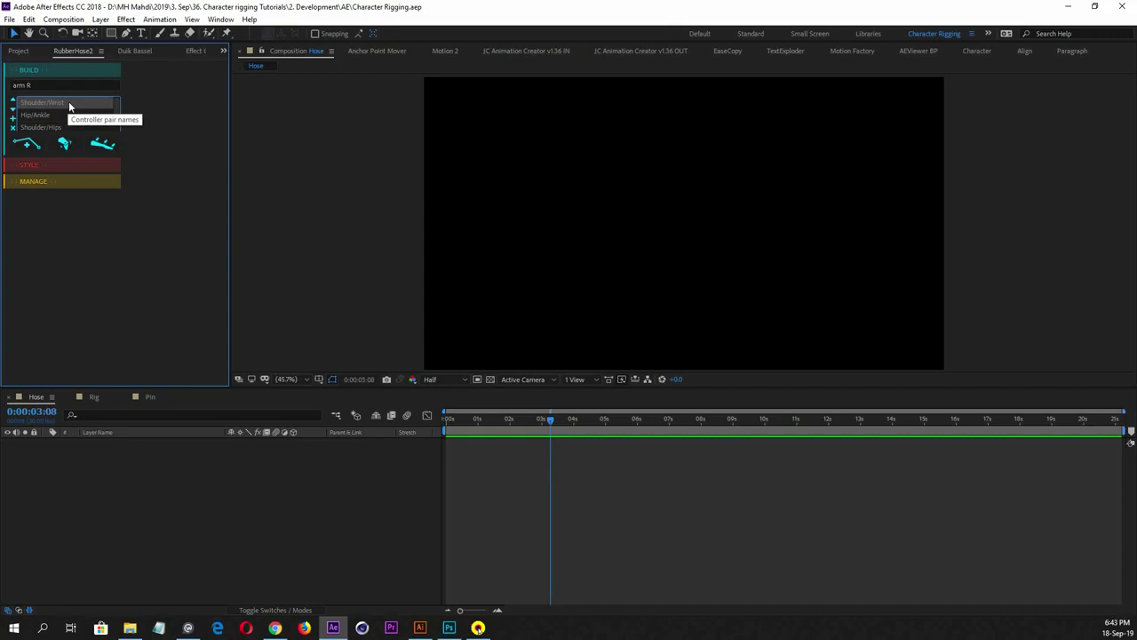
{"action": "left_click", "coordinate": [14, 121]}
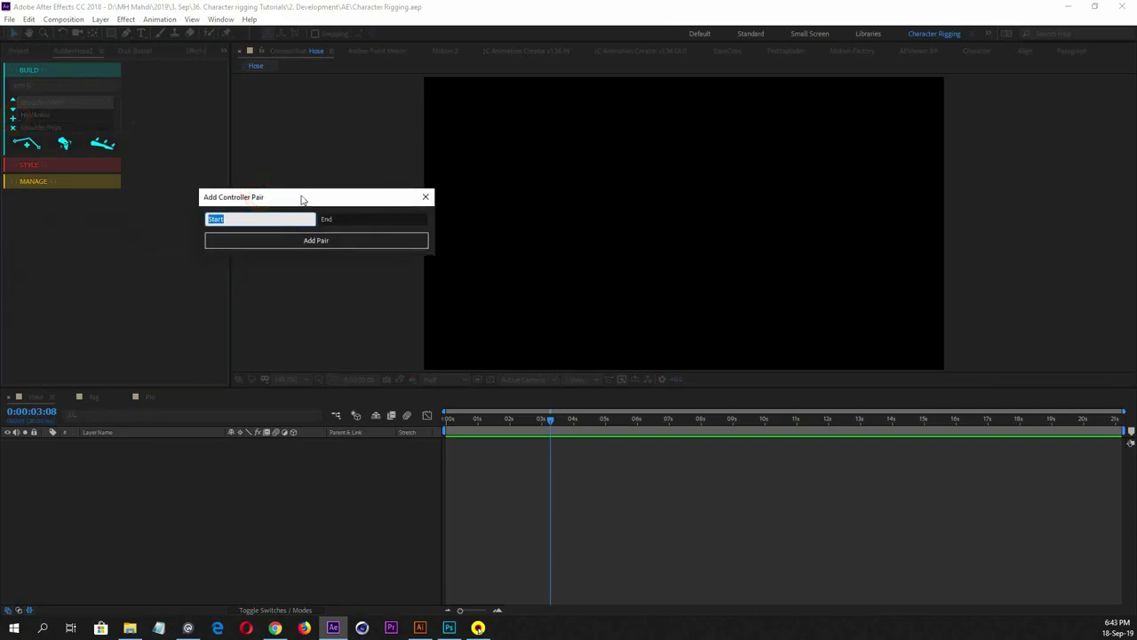
{"action": "left_click_drag", "start_coordinate": [301, 196], "coordinate": [336, 176]}
{"action": "left_click", "coordinate": [280, 198]}
{"action": "double_click", "coordinate": [242, 199]}
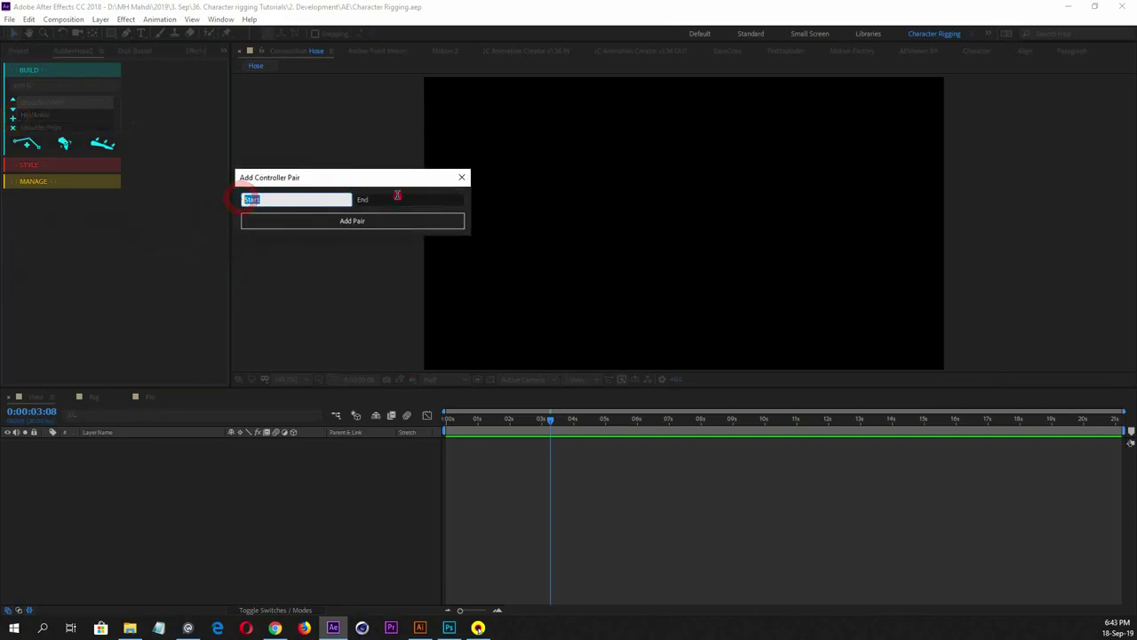
{"action": "left_click", "coordinate": [363, 199]}
{"action": "left_click_drag", "start_coordinate": [242, 199], "coordinate": [302, 198]}
{"action": "left_click", "coordinate": [325, 199]}
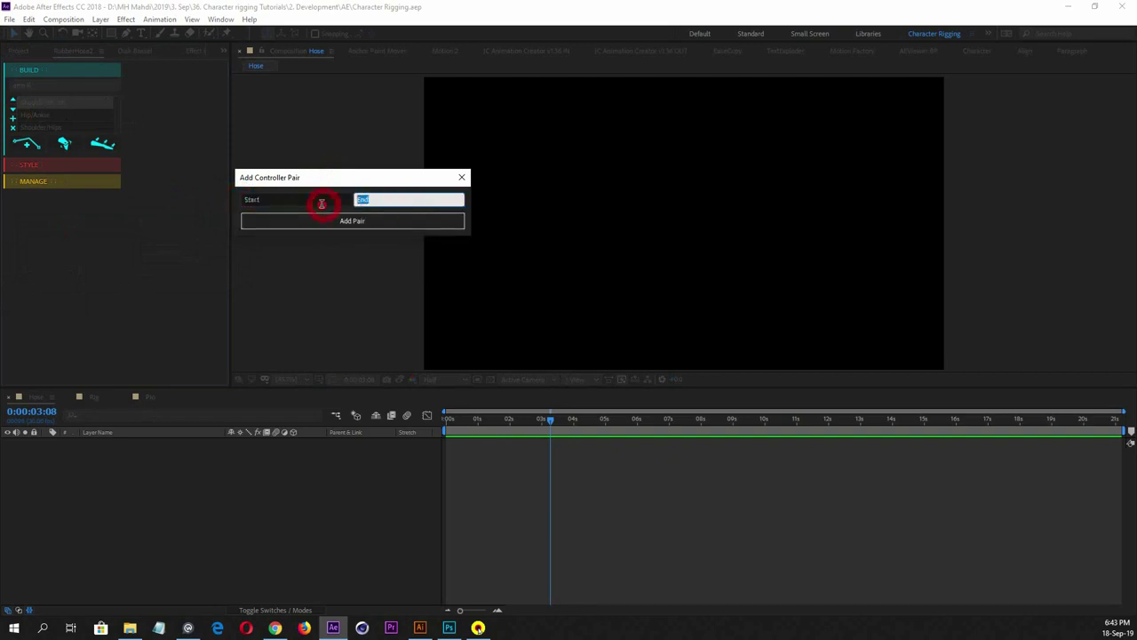
{"action": "left_click_drag", "start_coordinate": [317, 199], "coordinate": [216, 199]}
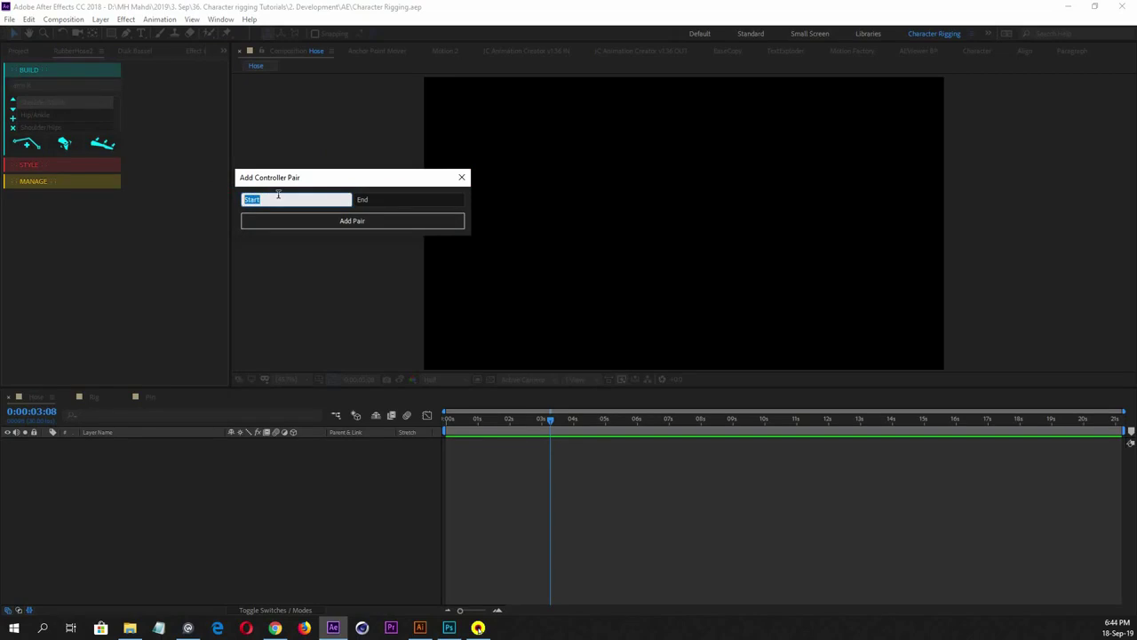
{"action": "left_click", "coordinate": [468, 177]}
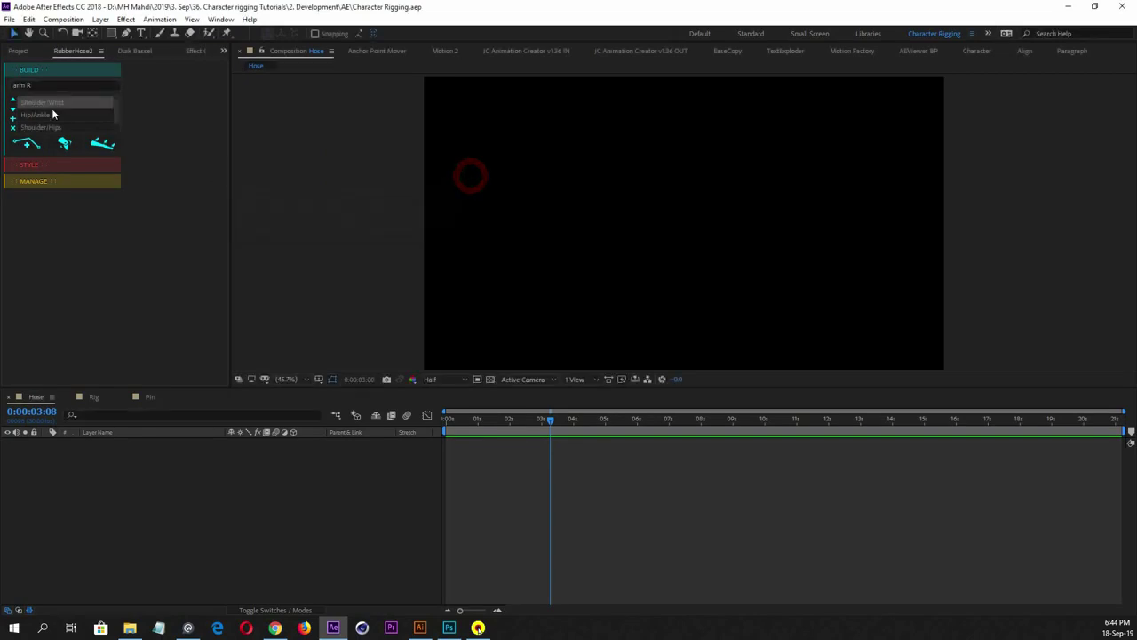
Create the "arm R" RubberHose in the Hose composition and select its shoulder controller, followed by its wrist controller
{"action": "left_click", "coordinate": [41, 87]}
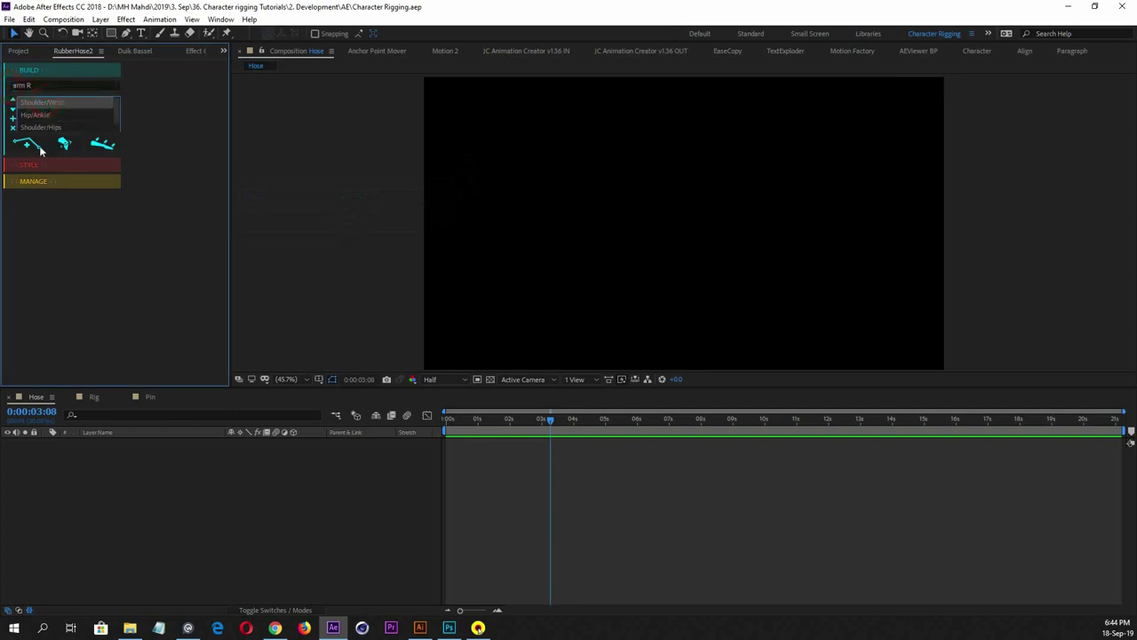
{"action": "left_click", "coordinate": [19, 85]}
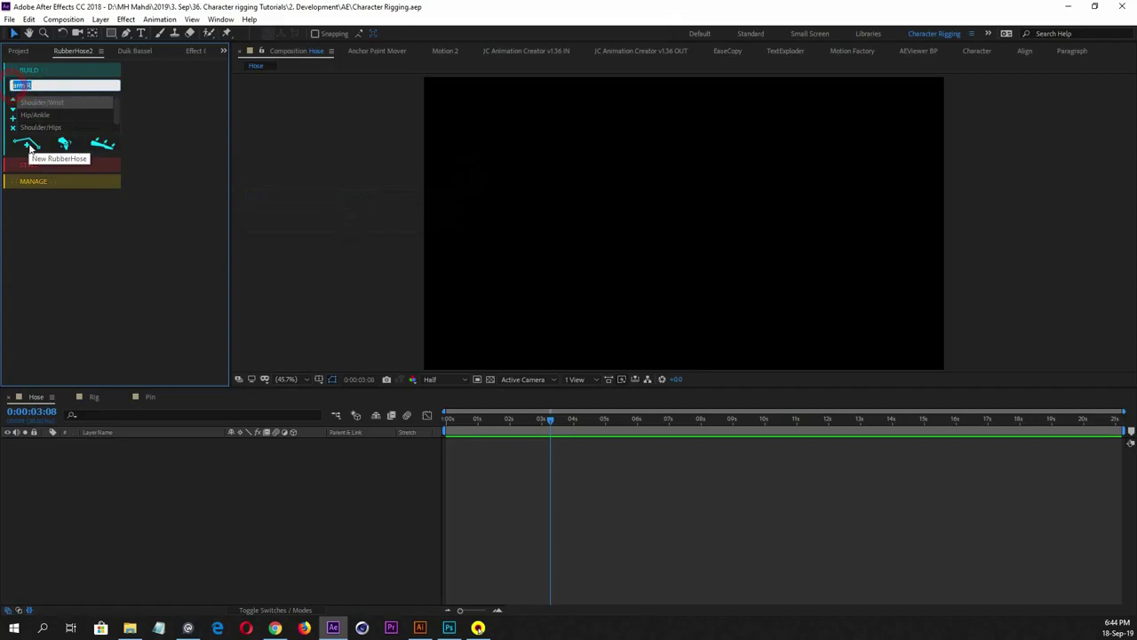
{"action": "left_click", "coordinate": [28, 145]}
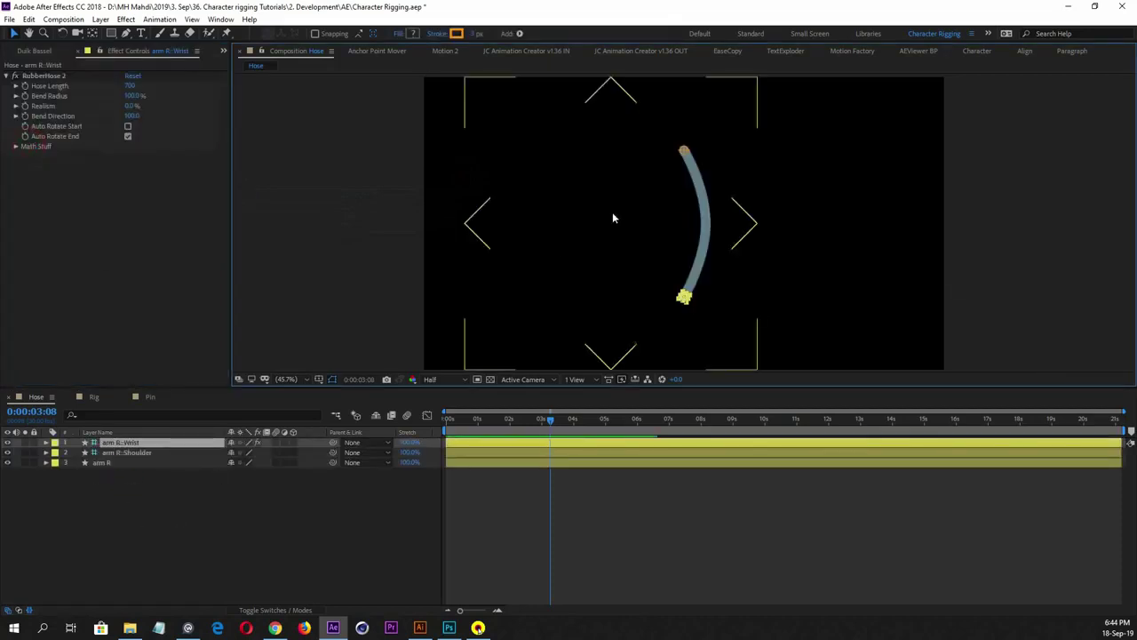
{"action": "left_click", "coordinate": [682, 152]}
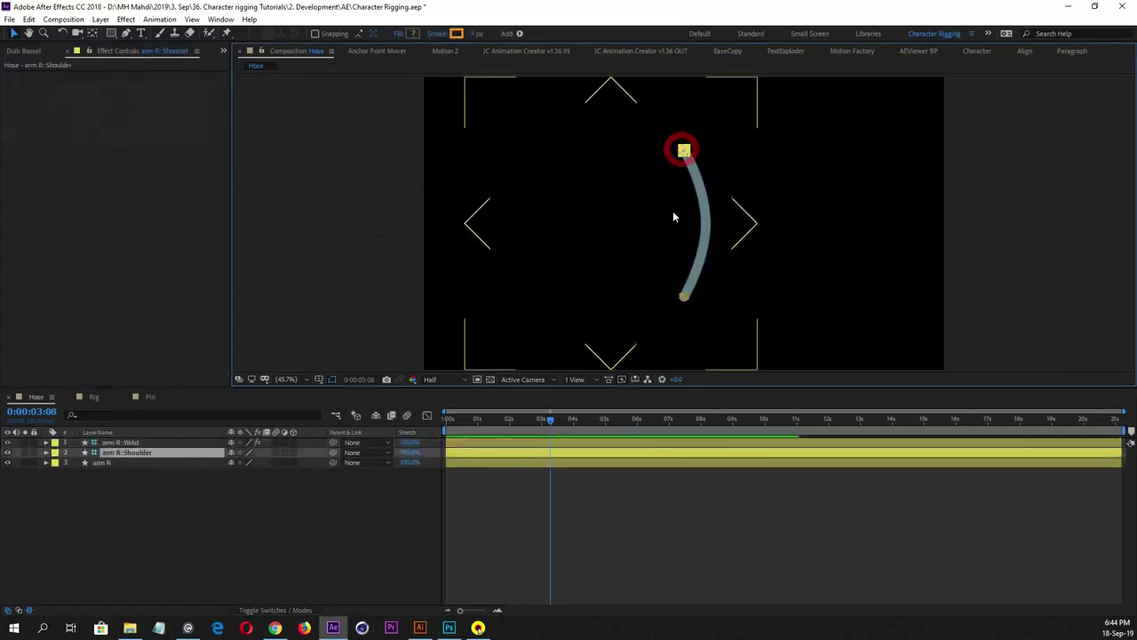
{"action": "left_click", "coordinate": [684, 298]}
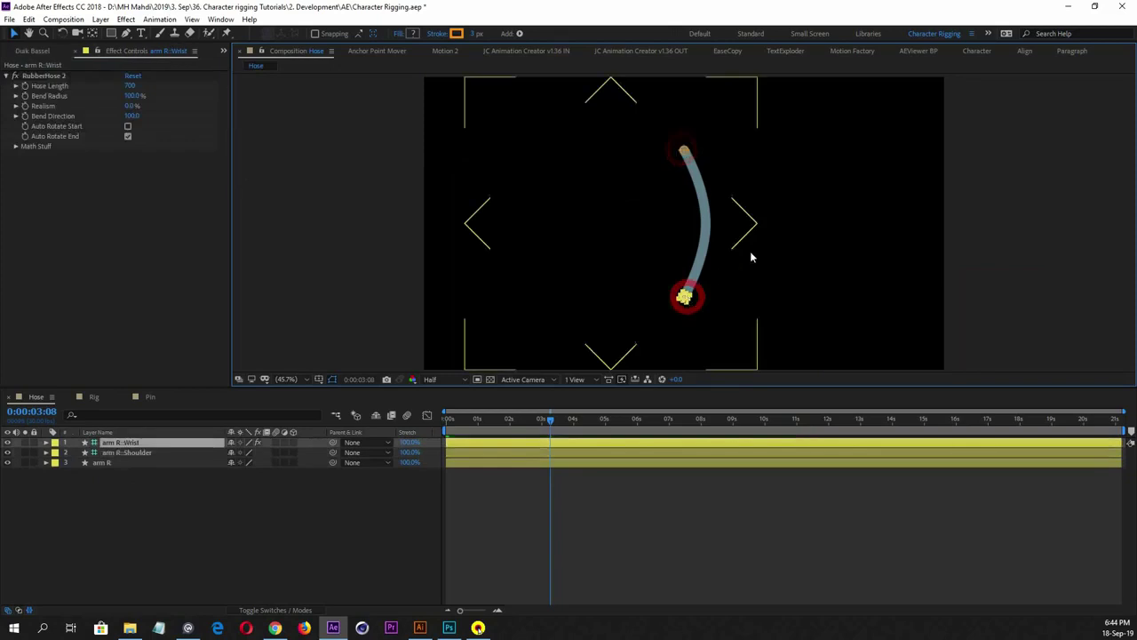
Select the arm R shoulder and wrist controllers in turn to examine which end of the hose each layer drives
{"action": "left_click", "coordinate": [686, 151]}
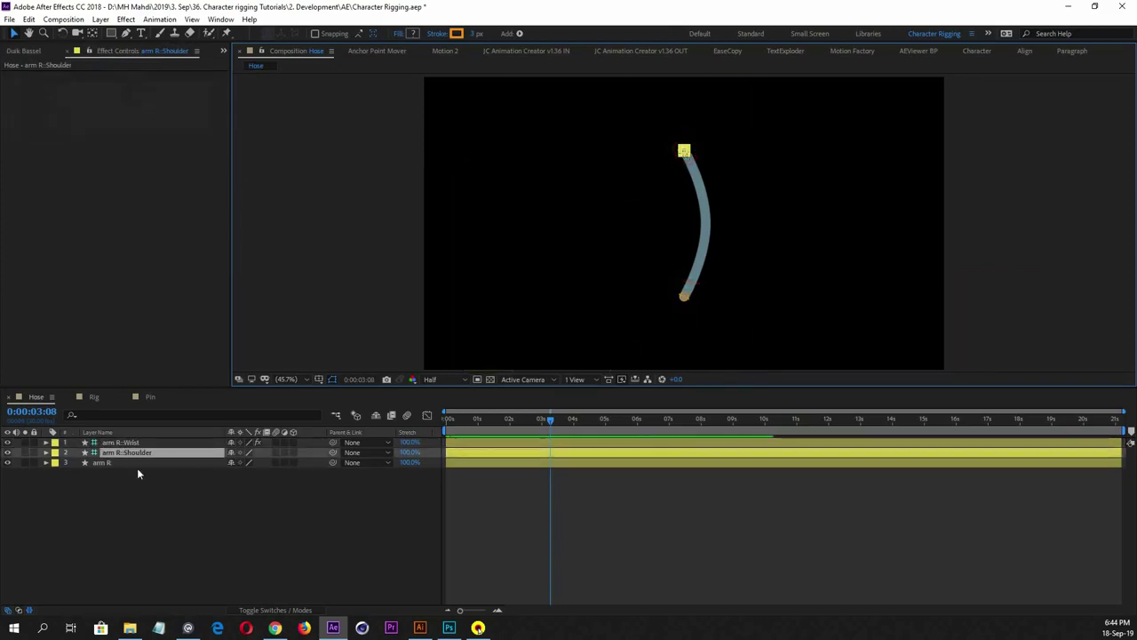
{"action": "left_click", "coordinate": [145, 519]}
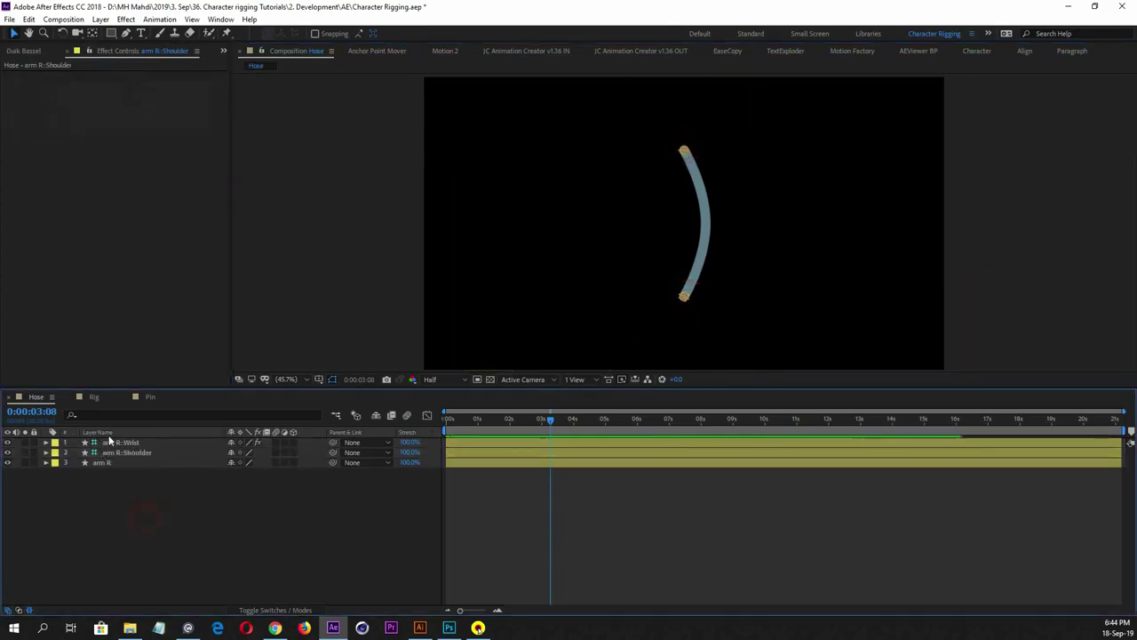
{"action": "left_click", "coordinate": [139, 443]}
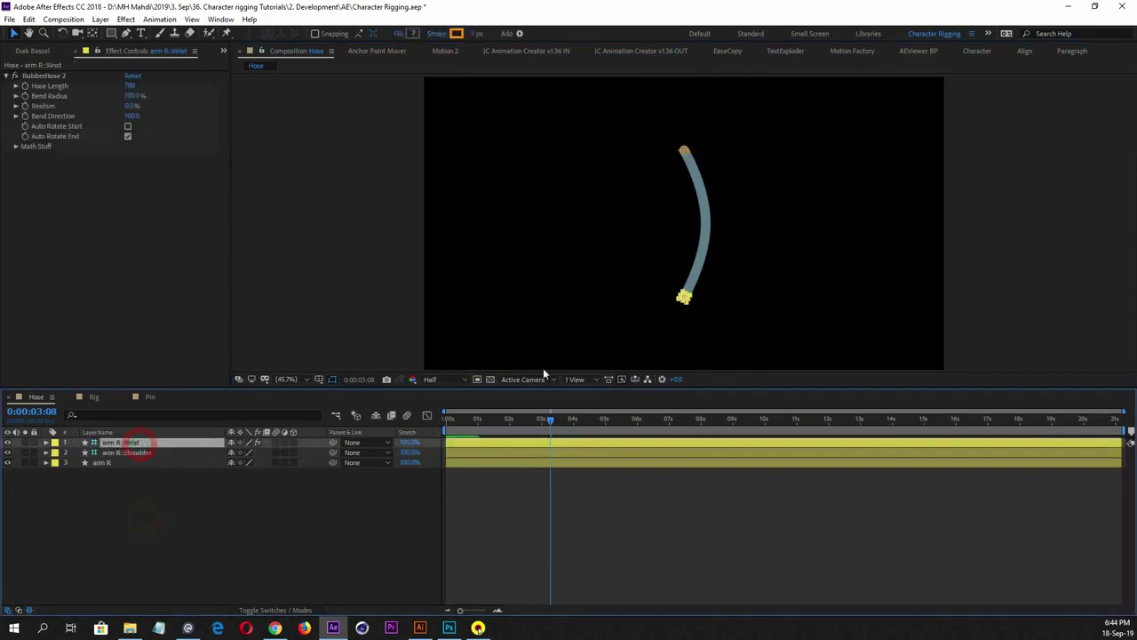
{"action": "left_click", "coordinate": [708, 299]}
{"action": "left_click", "coordinate": [118, 453]}
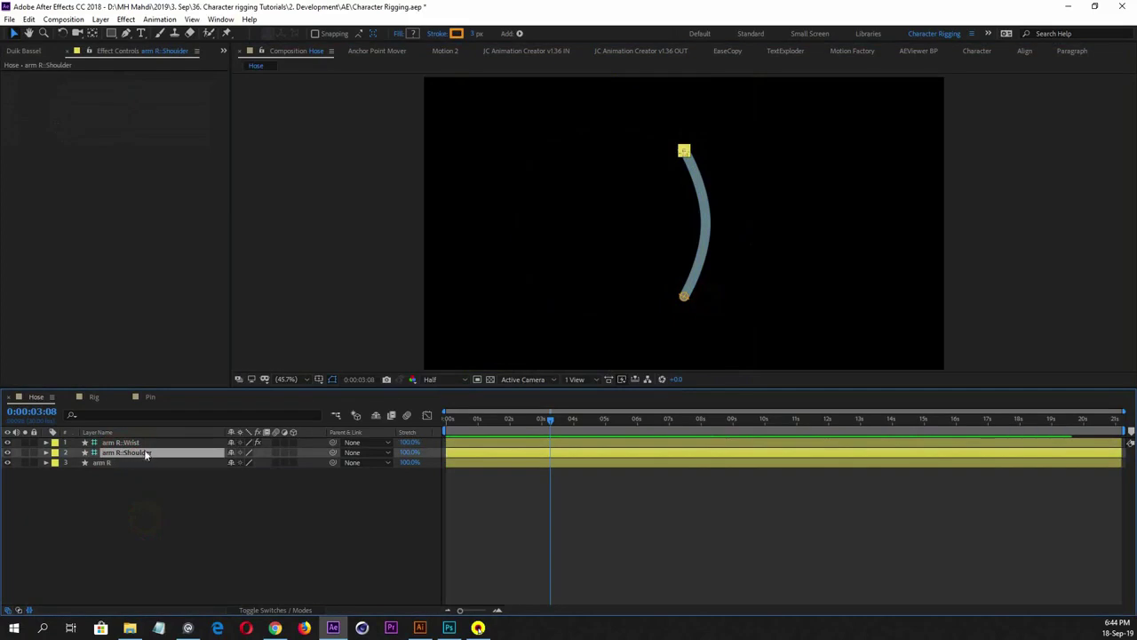
{"action": "left_click", "coordinate": [115, 442]}
{"action": "left_click", "coordinate": [139, 478]}
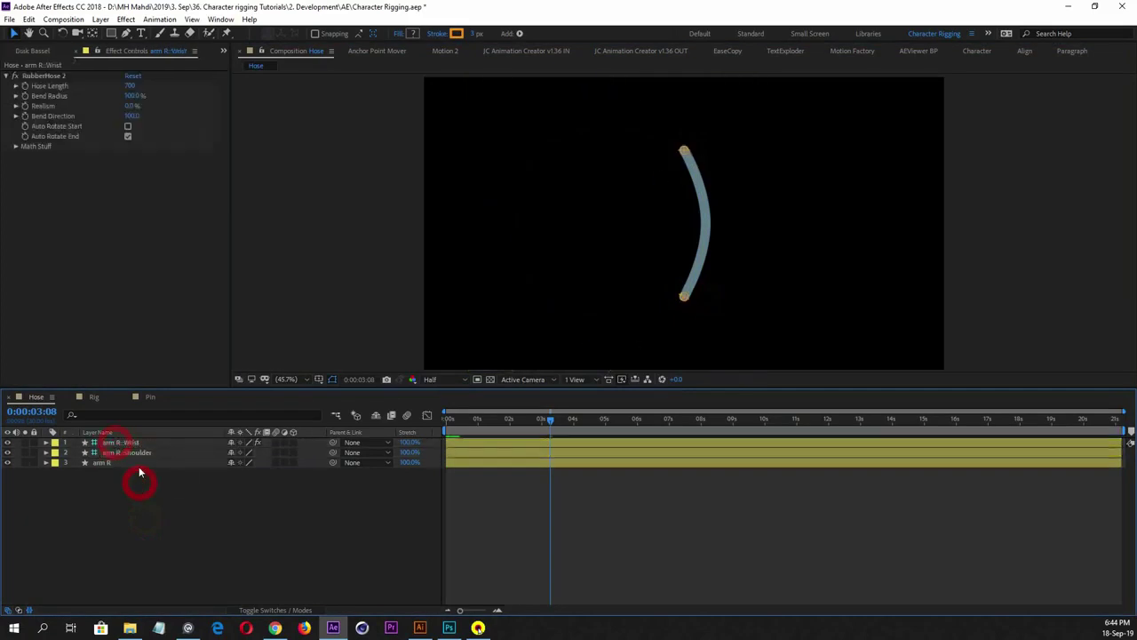
{"action": "left_click", "coordinate": [116, 443]}
{"action": "left_click", "coordinate": [684, 149]}
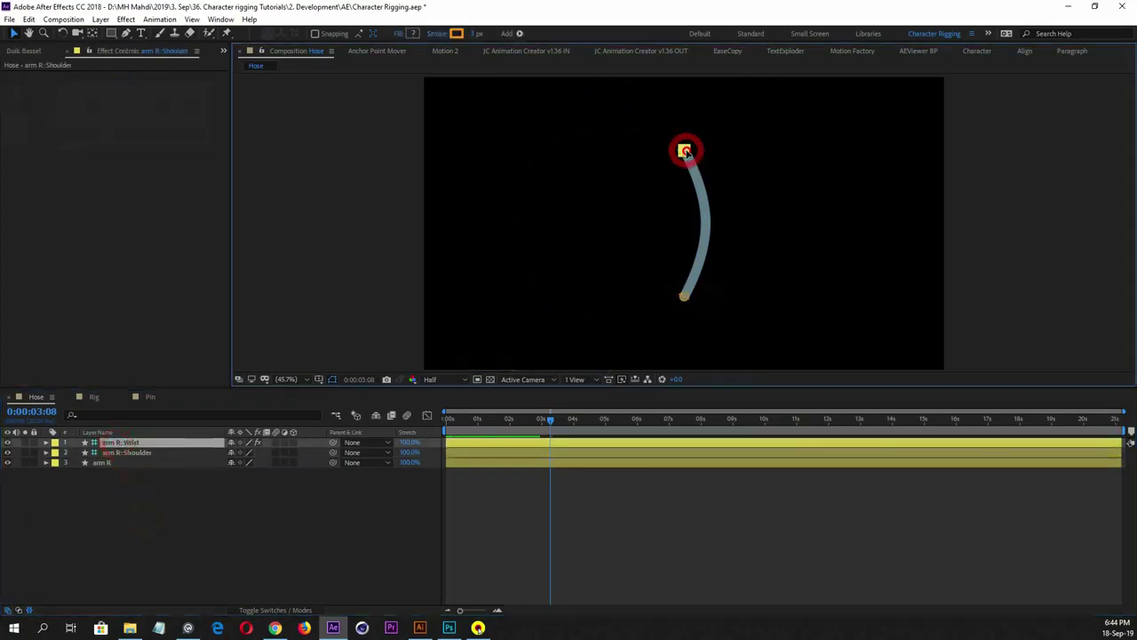
Move the wrist controller up closer to the shoulder to bend the hose into a deeper curve
{"action": "left_click", "coordinate": [683, 297]}
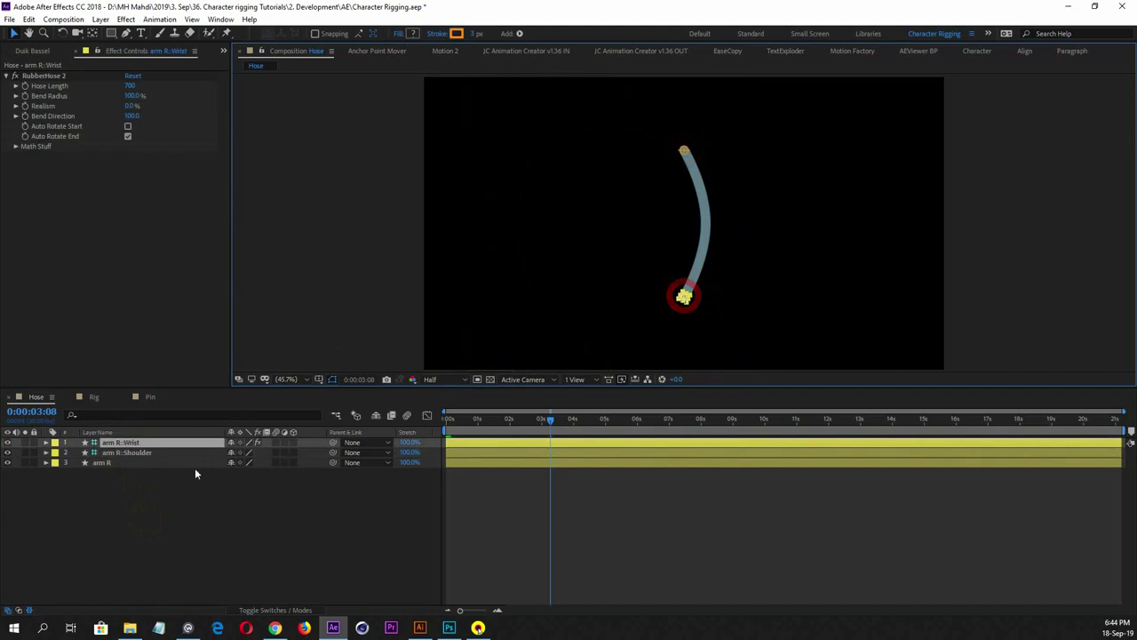
{"action": "left_click_drag", "start_coordinate": [684, 296], "coordinate": [698, 243]}
{"action": "left_click", "coordinate": [740, 218]}
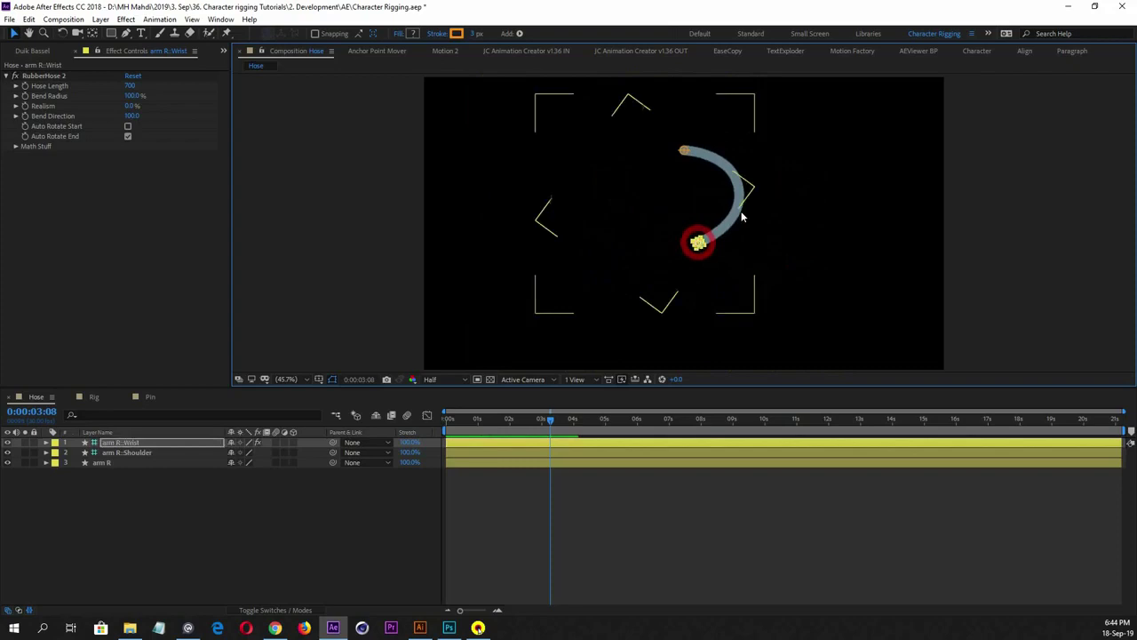
Examine the arm R layers and compare the effect controls of the wrist and shoulder controllers
{"action": "left_click", "coordinate": [133, 453]}
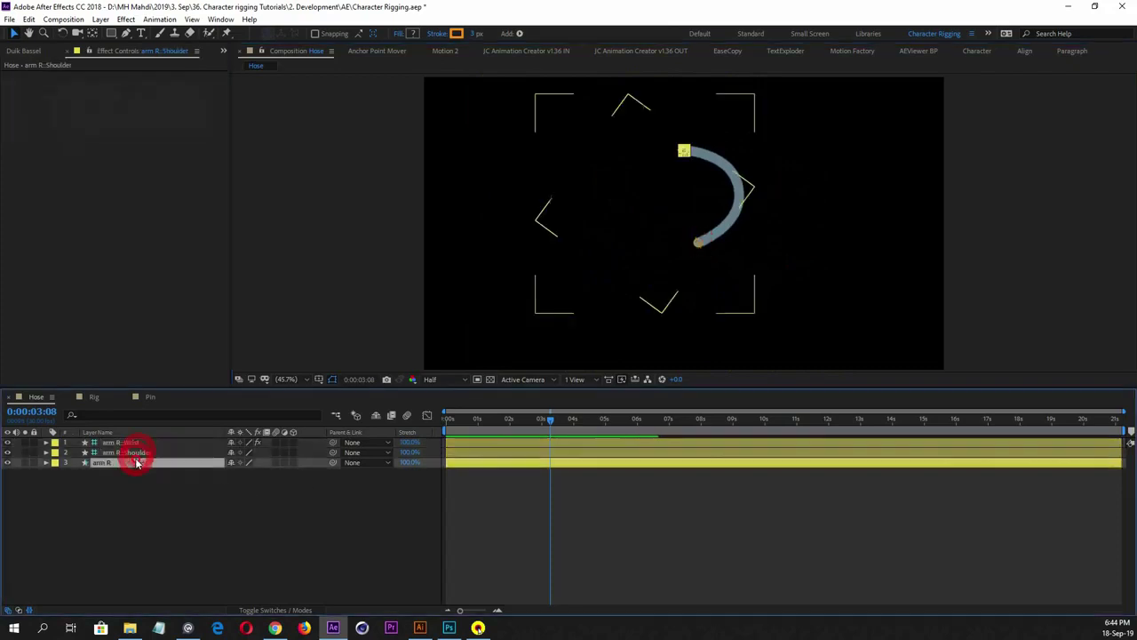
{"action": "left_click", "coordinate": [133, 442], "text": "shift"}
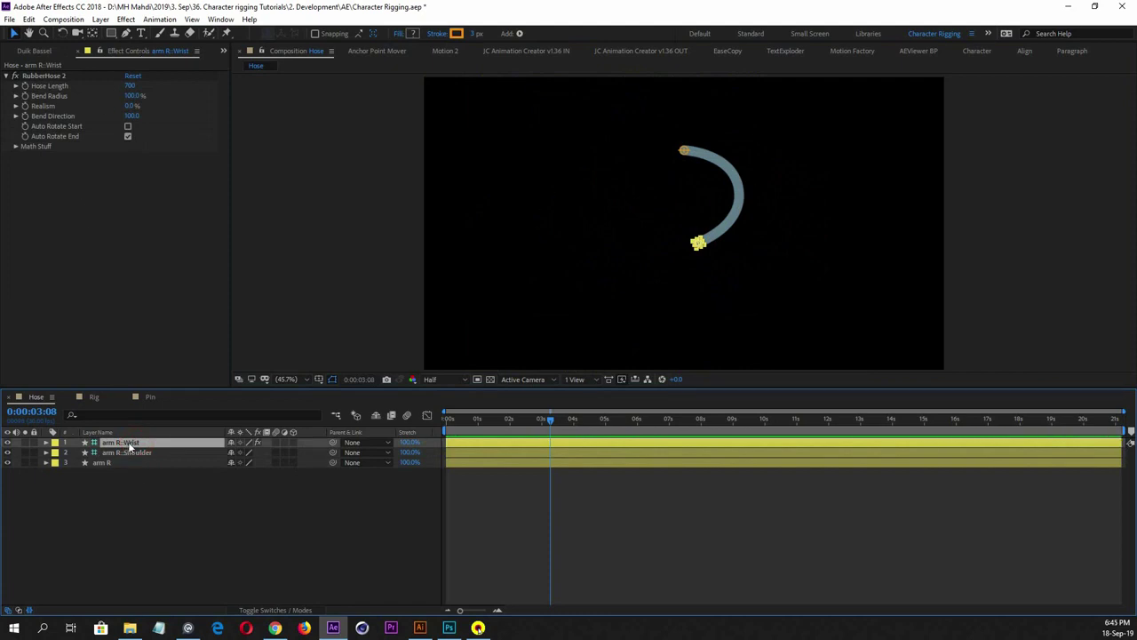
{"action": "key", "text": "F3"}
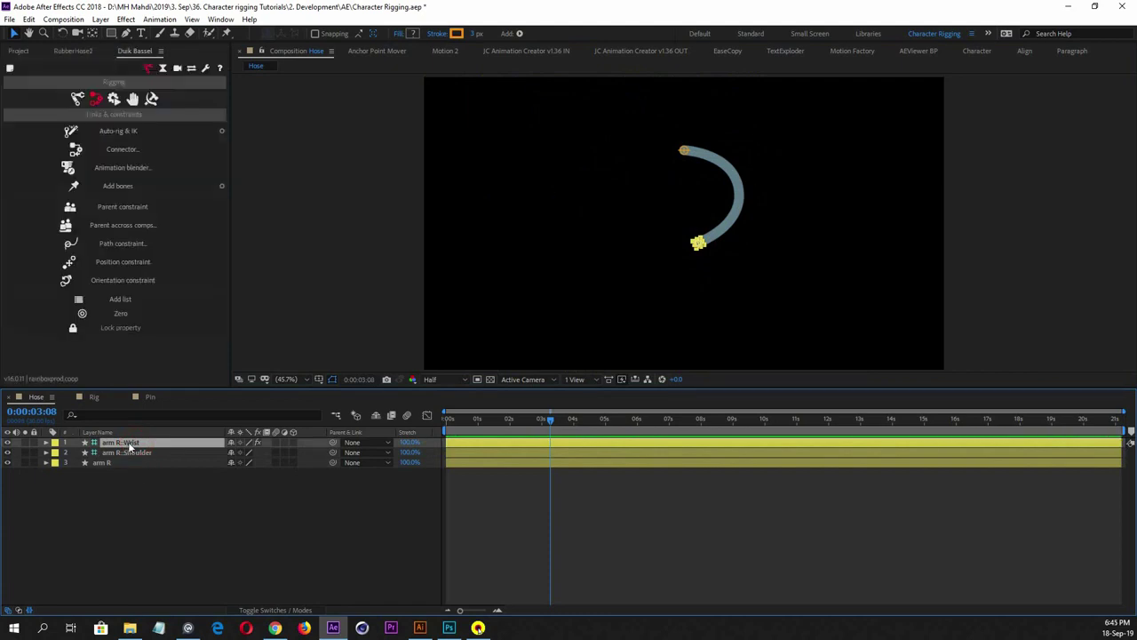
{"action": "key", "text": "F3"}
{"action": "left_click", "coordinate": [114, 441]}
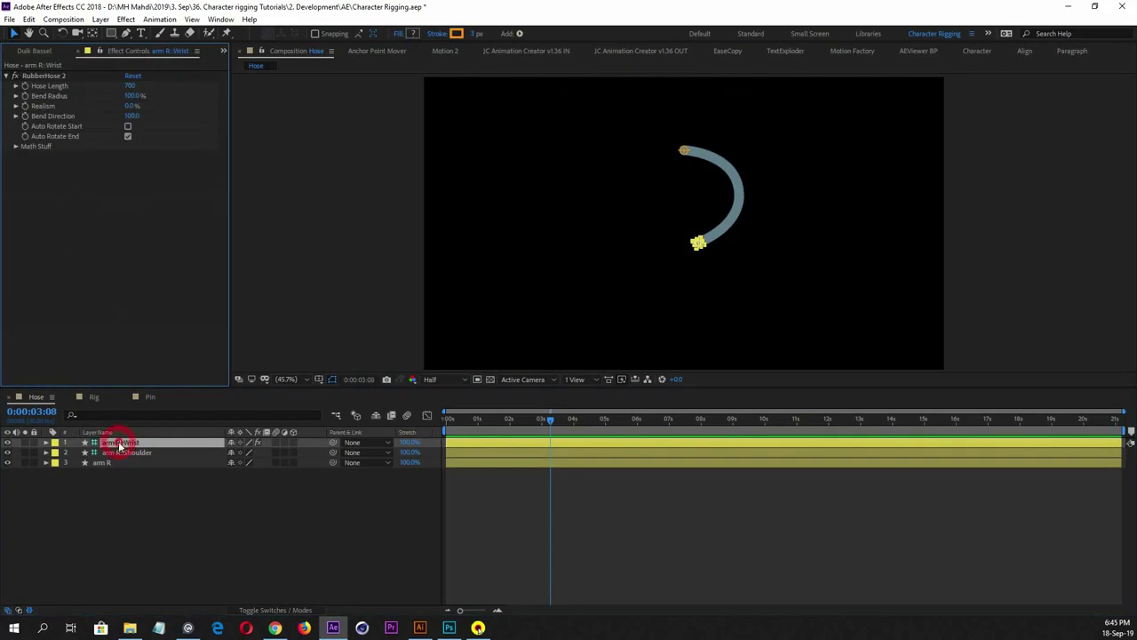
{"action": "left_click", "coordinate": [142, 478]}
{"action": "left_click", "coordinate": [120, 442]}
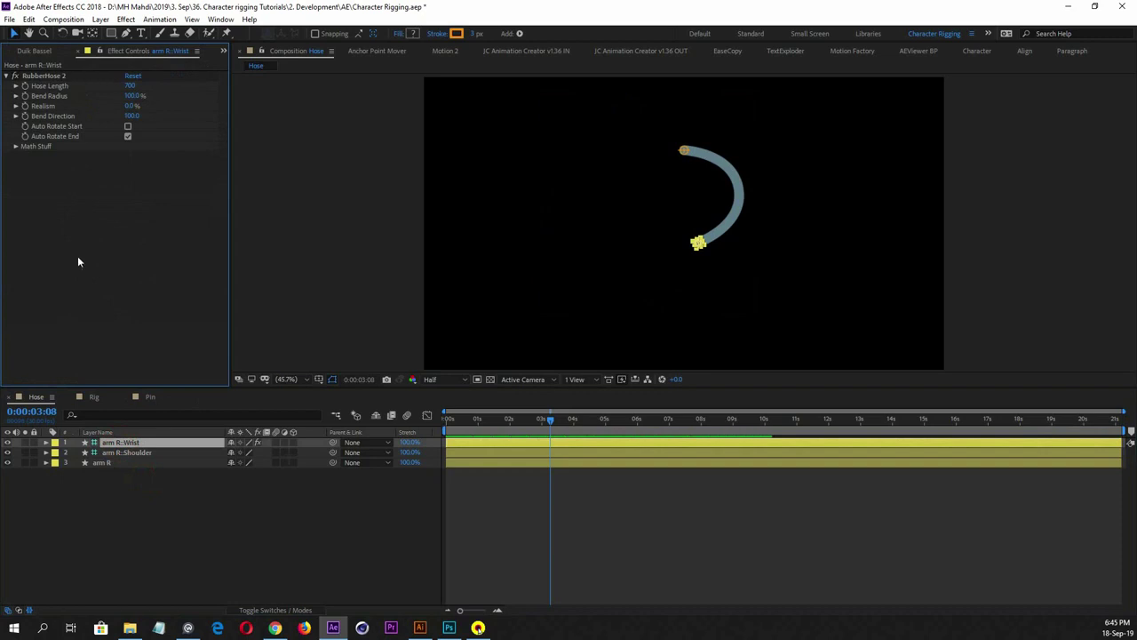
{"action": "left_click", "coordinate": [127, 453]}
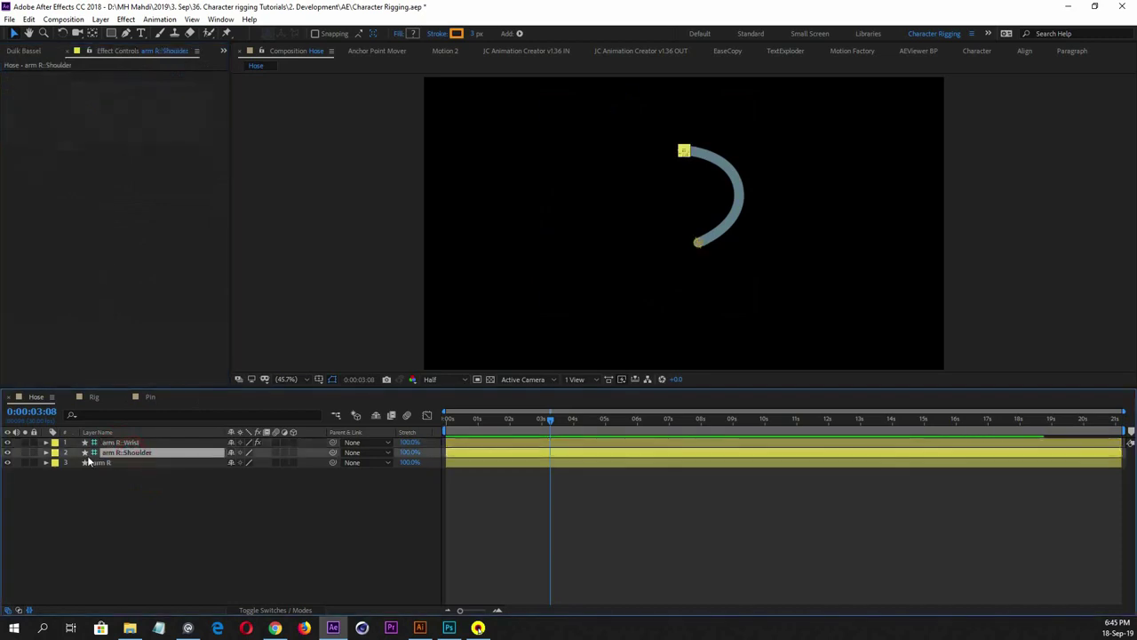
{"action": "key", "text": "Return"}
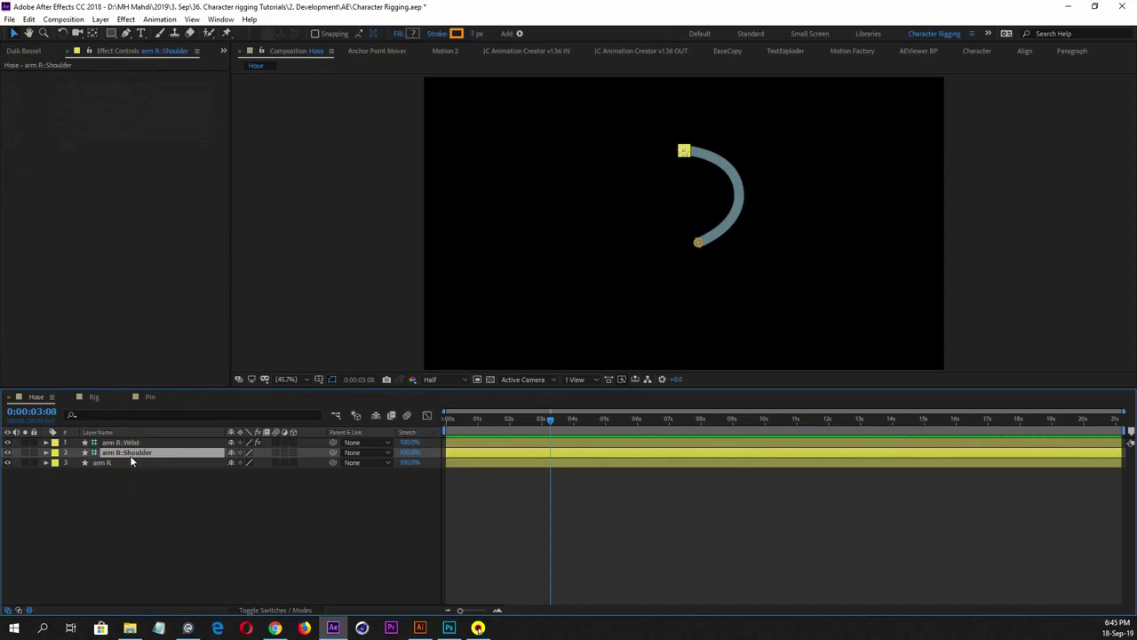
Try a longer Hose Length on the wrist controller's RubberHose 2 effect, and undo the change
{"action": "left_click", "coordinate": [115, 461]}
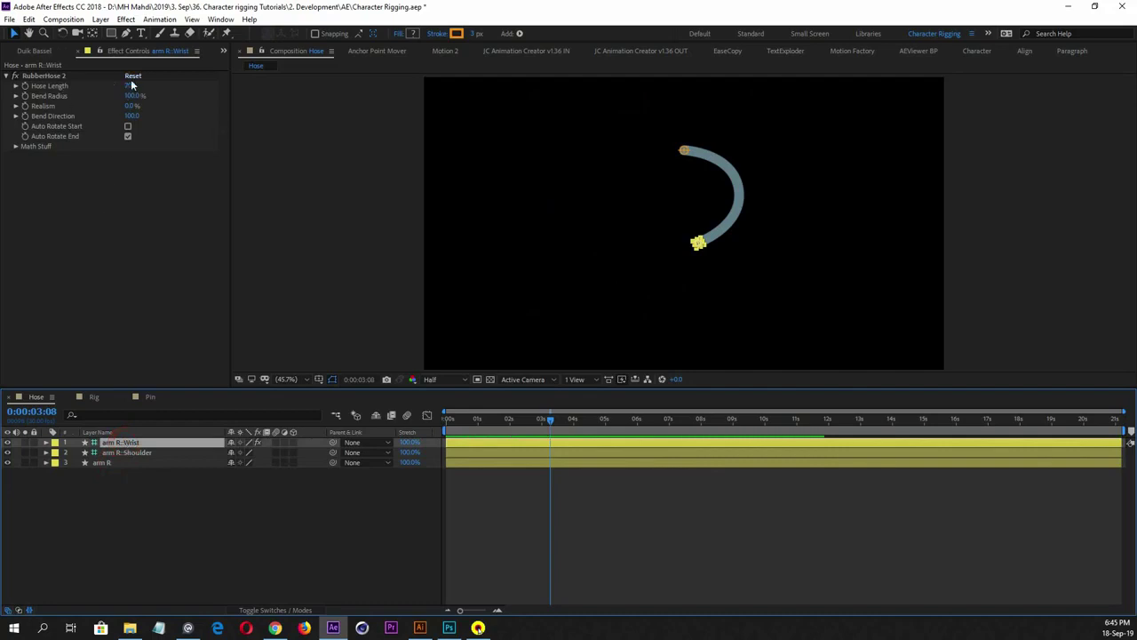
{"action": "mouse_move", "coordinate": [130, 84]}
{"action": "left_mouse_down"}
{"action": "mouse_move", "coordinate": [167, 84]}
{"action": "mouse_move", "coordinate": [132, 83]}
{"action": "mouse_move", "coordinate": [145, 93]}
{"action": "left_mouse_up"}
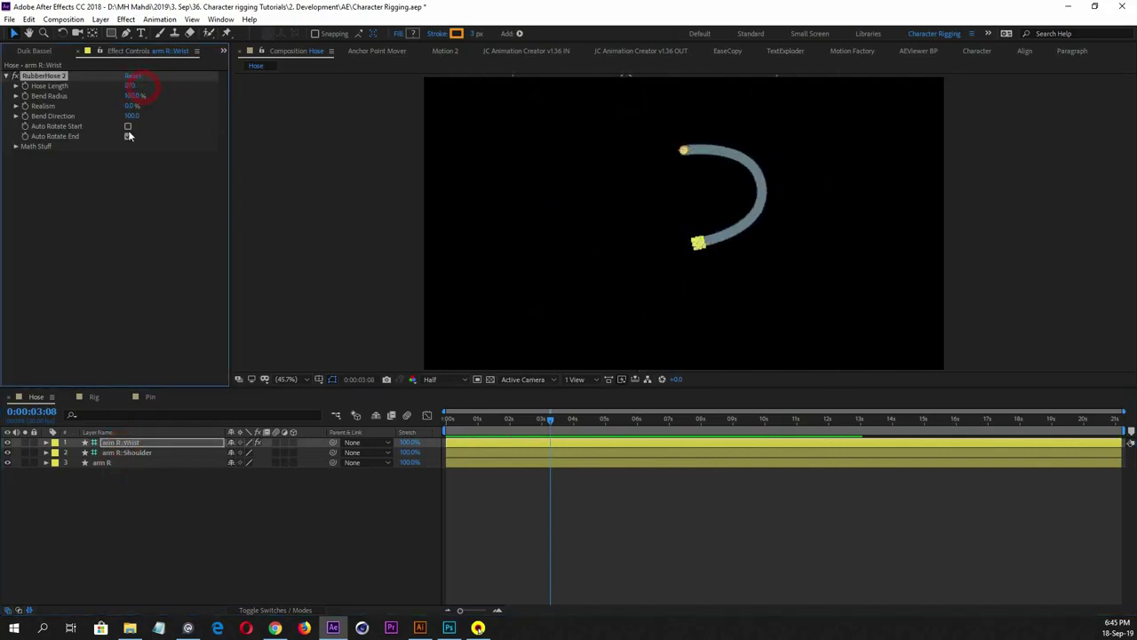
{"action": "key", "text": "ctrl+z"}
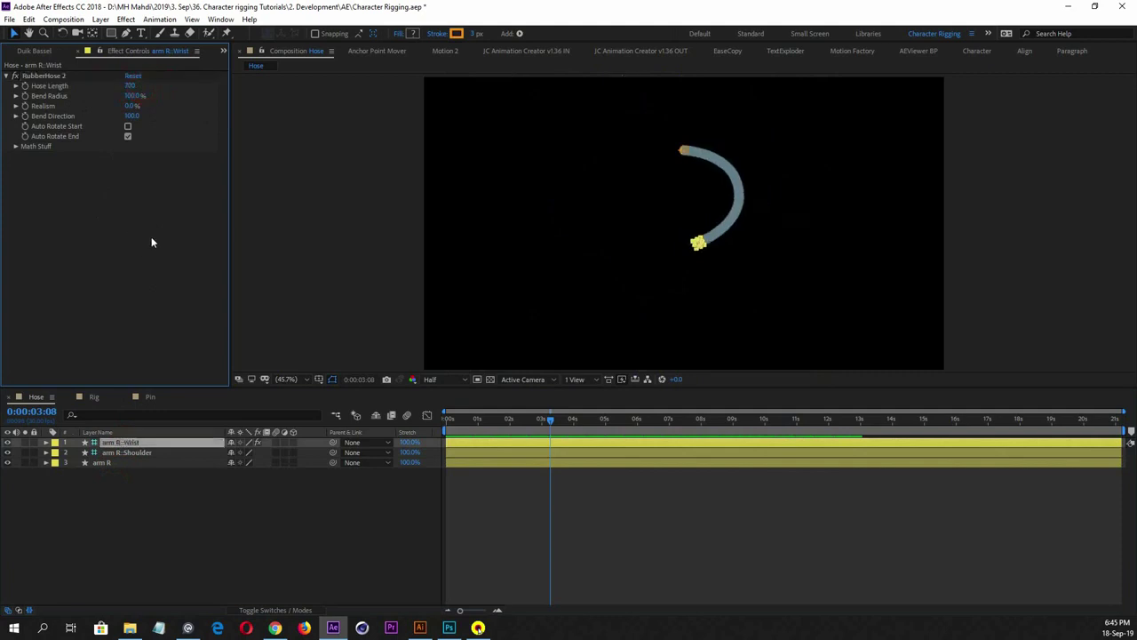
Set the wrist controller's Bend Radius to 0% to give the hose a sharp elbow
{"action": "left_click_drag", "start_coordinate": [133, 96], "coordinate": [108, 96]}
{"action": "left_click", "coordinate": [127, 98]}
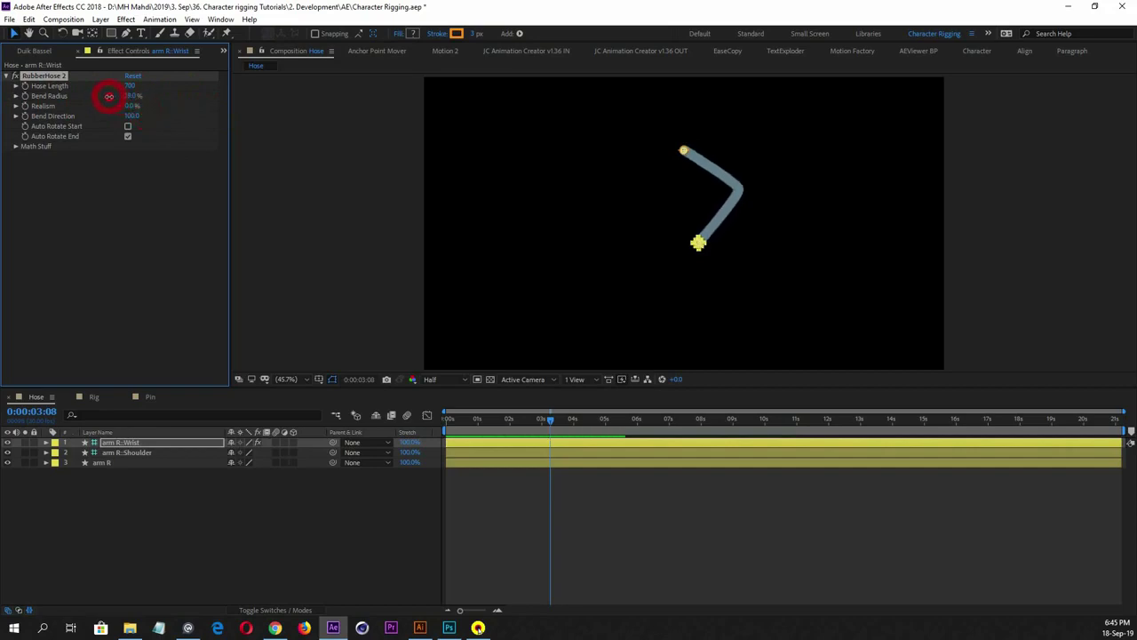
{"action": "left_click", "coordinate": [132, 96]}
{"action": "type", "text": "0"}
{"action": "key", "text": "Return"}
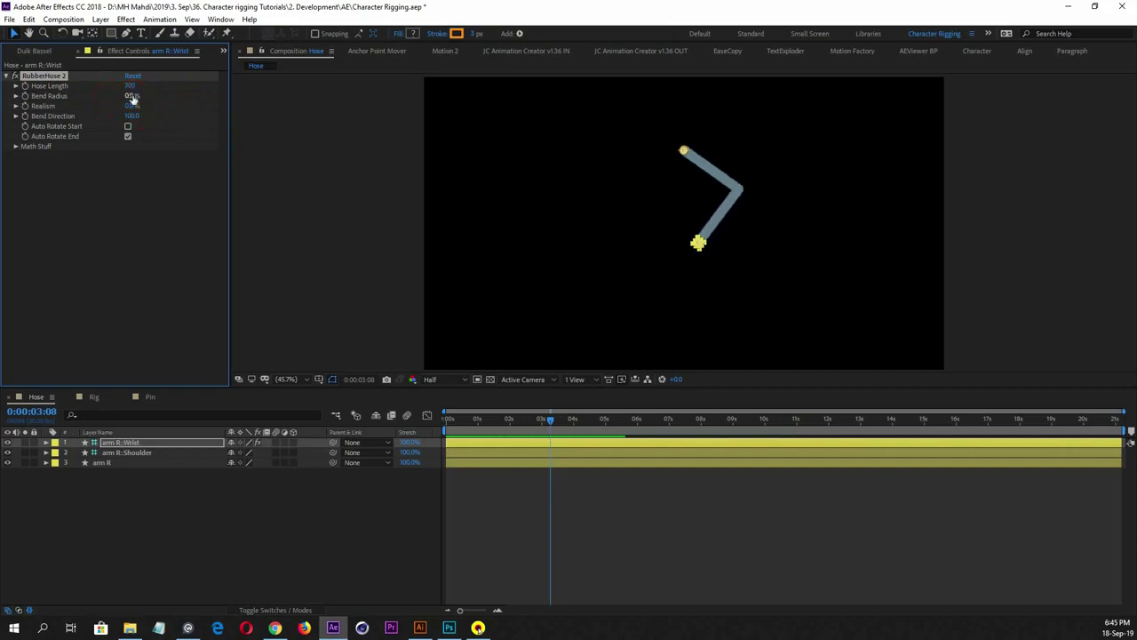
{"action": "left_click", "coordinate": [185, 216]}
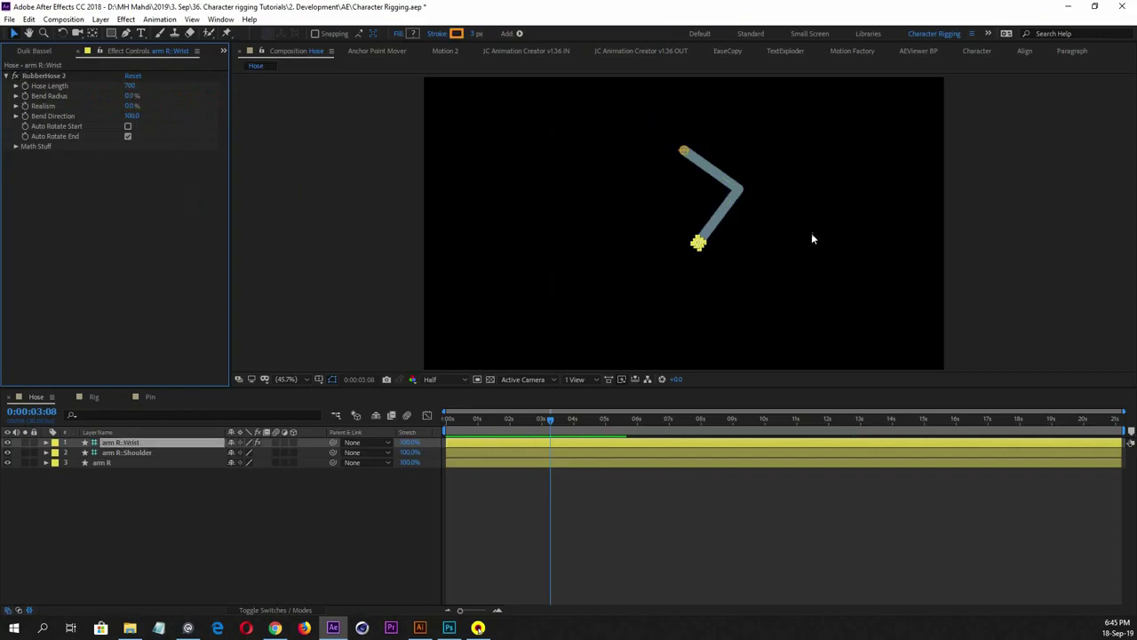
Set the wrist controller's Bend Radius to 100% for a smooth, round bend
{"action": "left_click", "coordinate": [694, 247]}
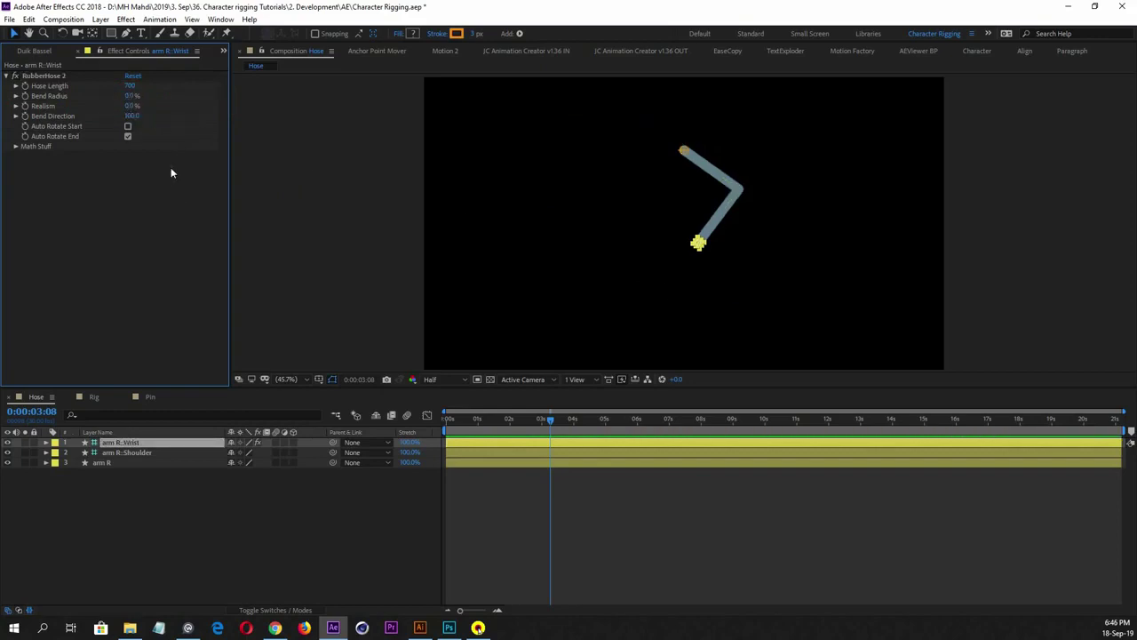
{"action": "left_click_drag", "start_coordinate": [127, 100], "coordinate": [175, 98]}
{"action": "left_click", "coordinate": [133, 95]}
{"action": "type", "text": "100"}
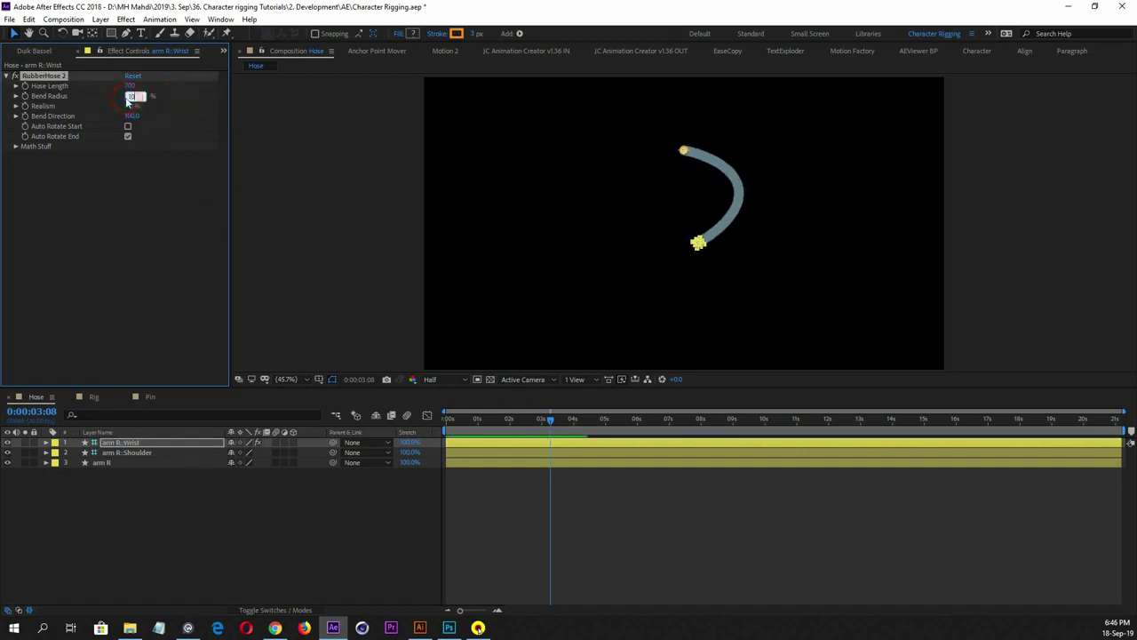
{"action": "left_click", "coordinate": [130, 193]}
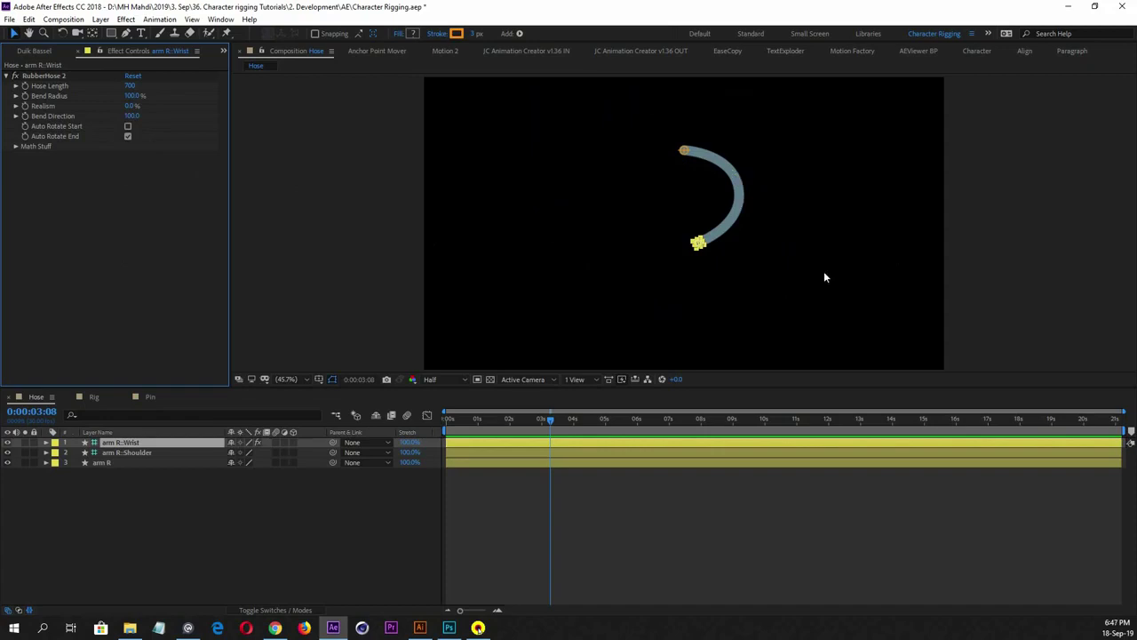
Flip the hose's Bend Direction to -100 and shorten its Hose Length to 420
{"action": "left_click", "coordinate": [133, 116]}
{"action": "key", "text": "Return"}
{"action": "left_click", "coordinate": [131, 116]}
{"action": "left_click_drag", "start_coordinate": [133, 120], "coordinate": [5, 118]}
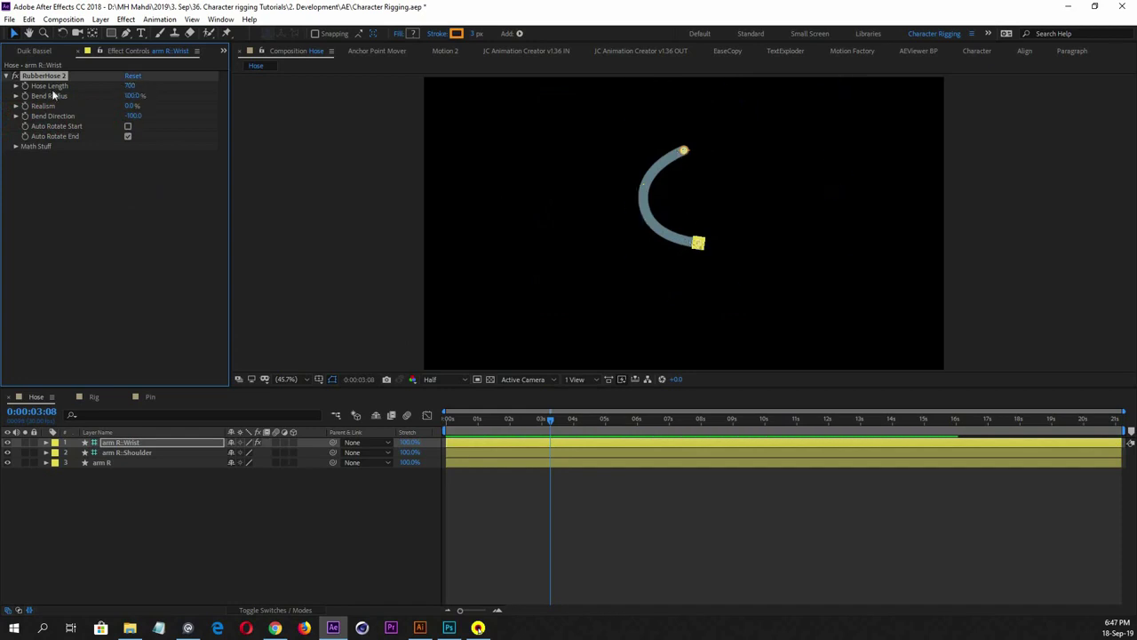
{"action": "left_click_drag", "start_coordinate": [130, 88], "coordinate": [111, 84]}
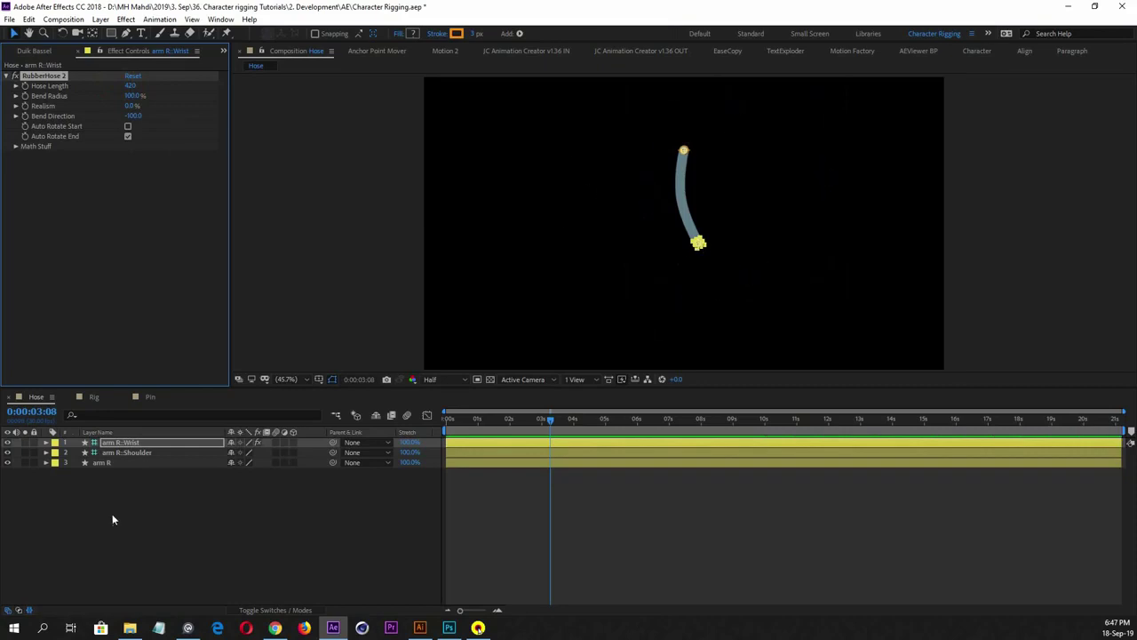
Move the wrist controller out away from the shoulder and place it below, stretching the hose into a straight line
{"action": "left_click", "coordinate": [129, 484]}
{"action": "left_click", "coordinate": [124, 441]}
{"action": "left_click_drag", "start_coordinate": [700, 245], "coordinate": [868, 312]}
{"action": "left_click_drag", "start_coordinate": [632, 257], "coordinate": [689, 306]}
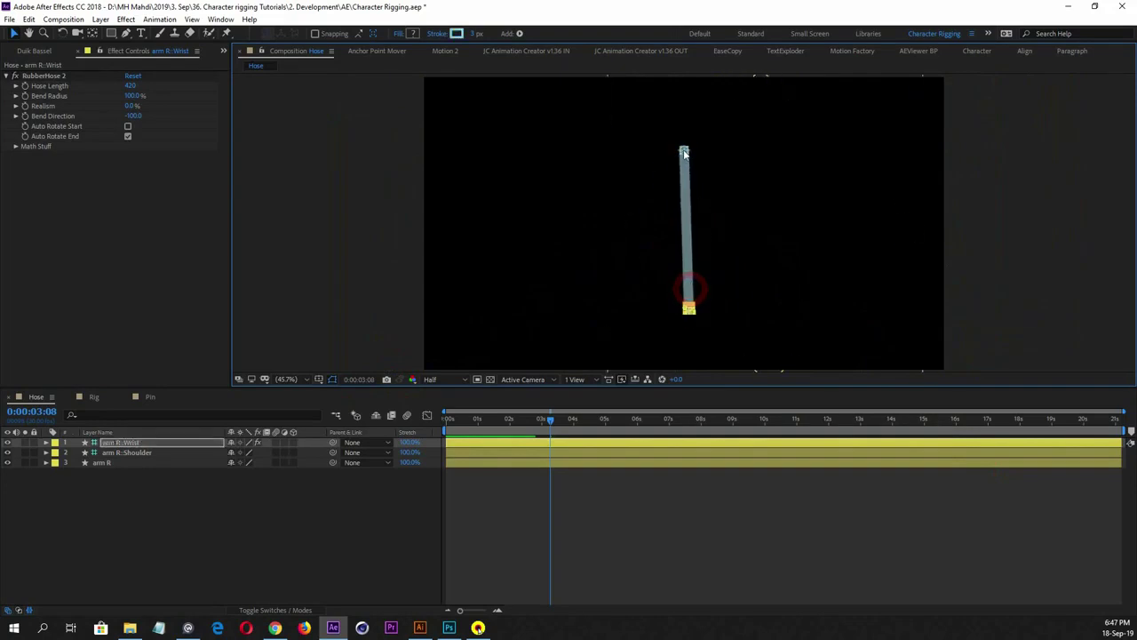
{"action": "left_click", "coordinate": [379, 308]}
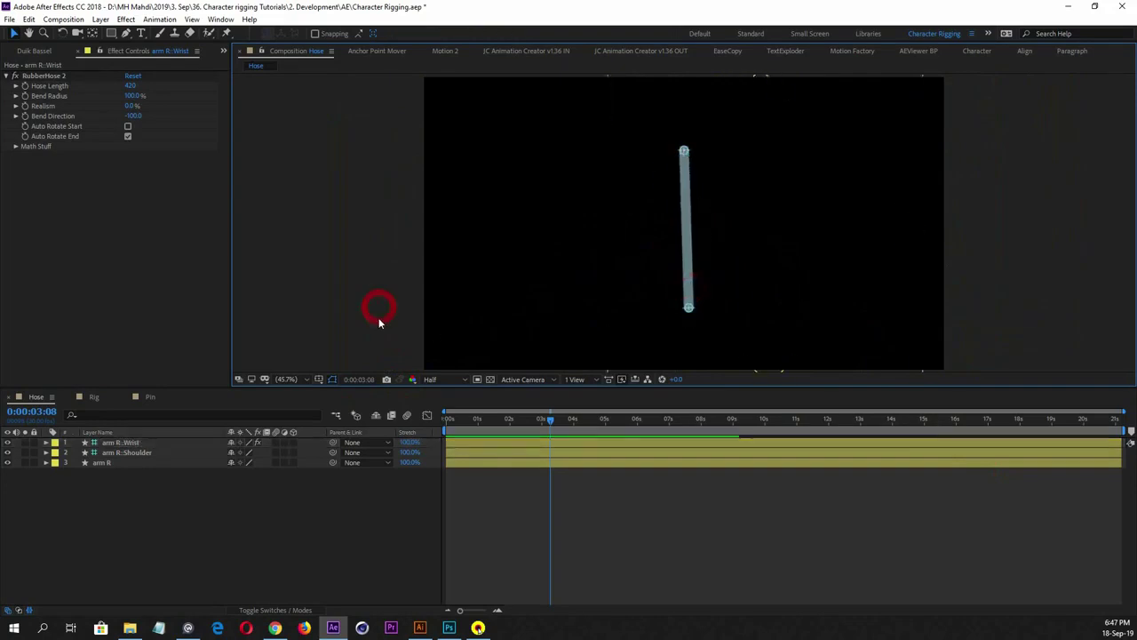
Select the wrist and shoulder controllers on the straightened hose to inspect both ends
{"action": "left_click", "coordinate": [688, 307]}
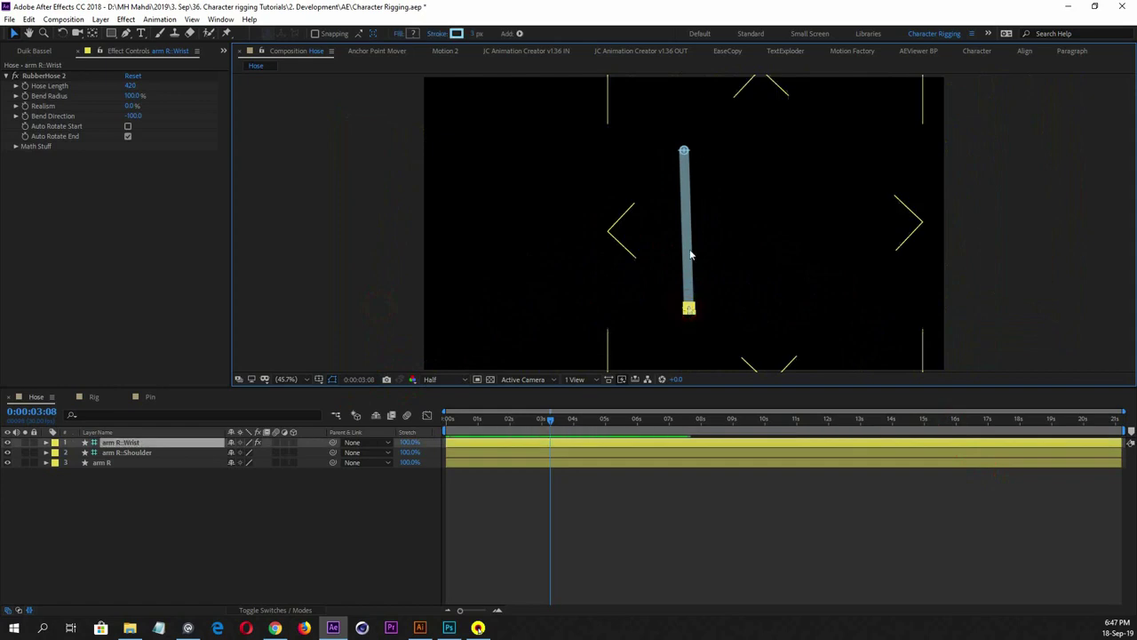
{"action": "left_click", "coordinate": [683, 152]}
{"action": "left_click", "coordinate": [772, 206]}
{"action": "left_click", "coordinate": [584, 289]}
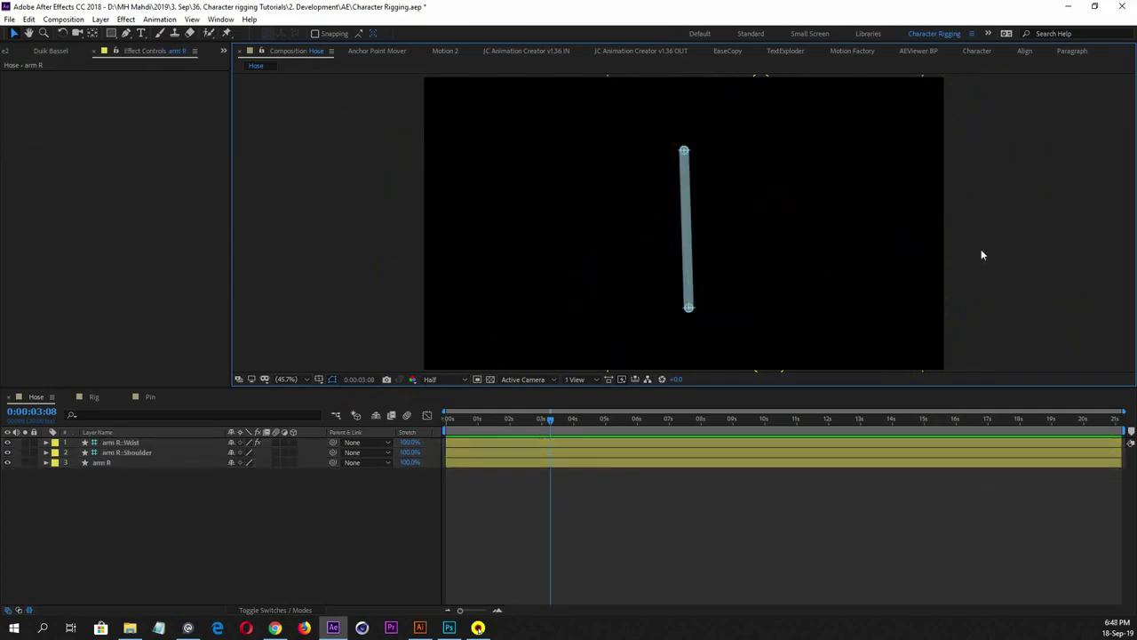
{"action": "left_click", "coordinate": [724, 300]}
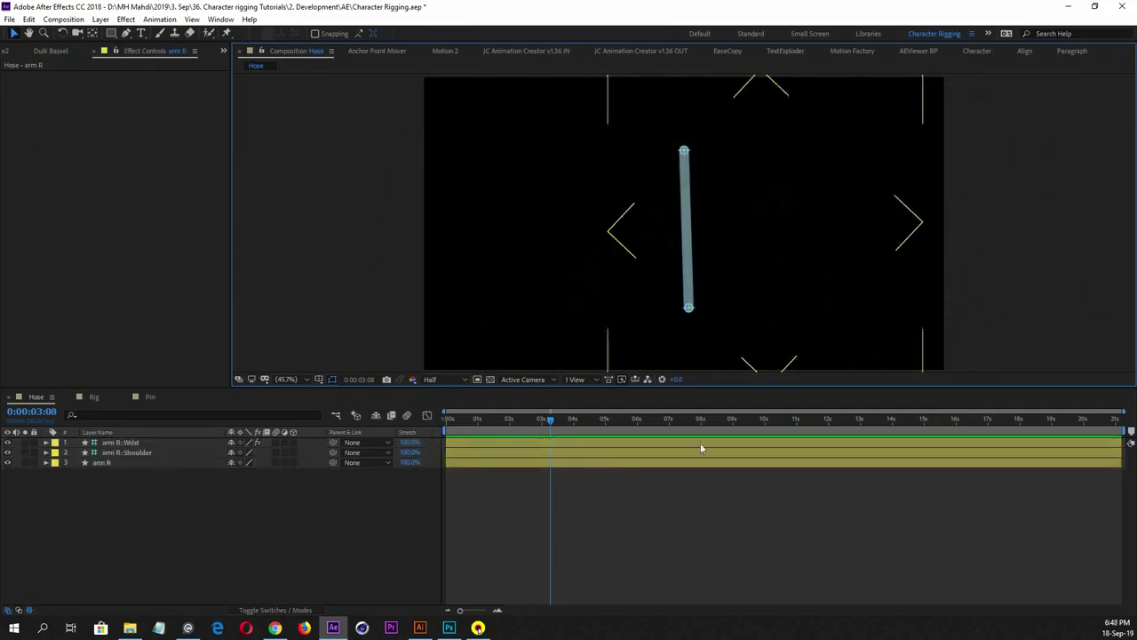
{"action": "left_click", "coordinate": [689, 307]}
{"action": "left_click", "coordinate": [160, 507]}
Move the wrist controller back up toward the shoulder in two moves so the straight hose bends again
{"action": "left_click", "coordinate": [121, 442]}
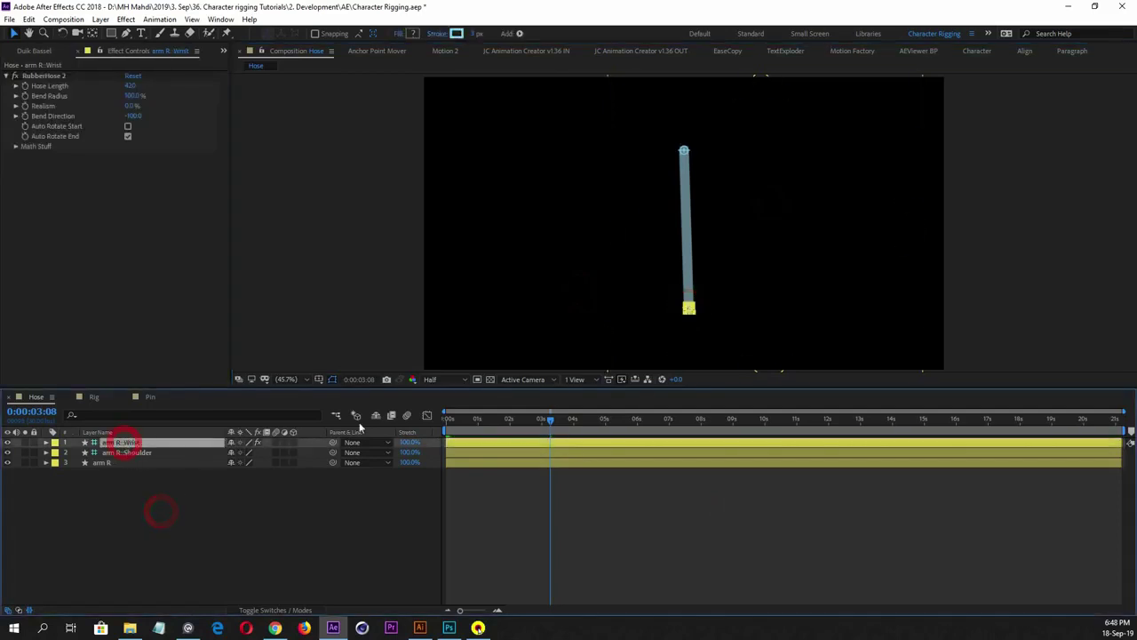
{"action": "left_click_drag", "start_coordinate": [688, 308], "coordinate": [693, 252]}
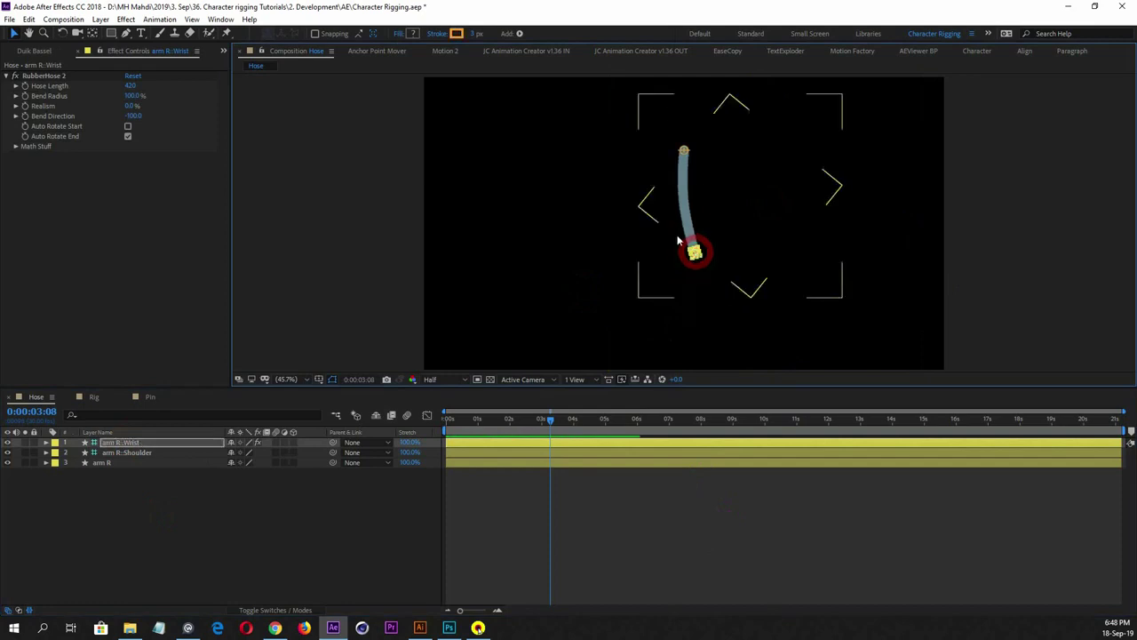
{"action": "left_click", "coordinate": [613, 251]}
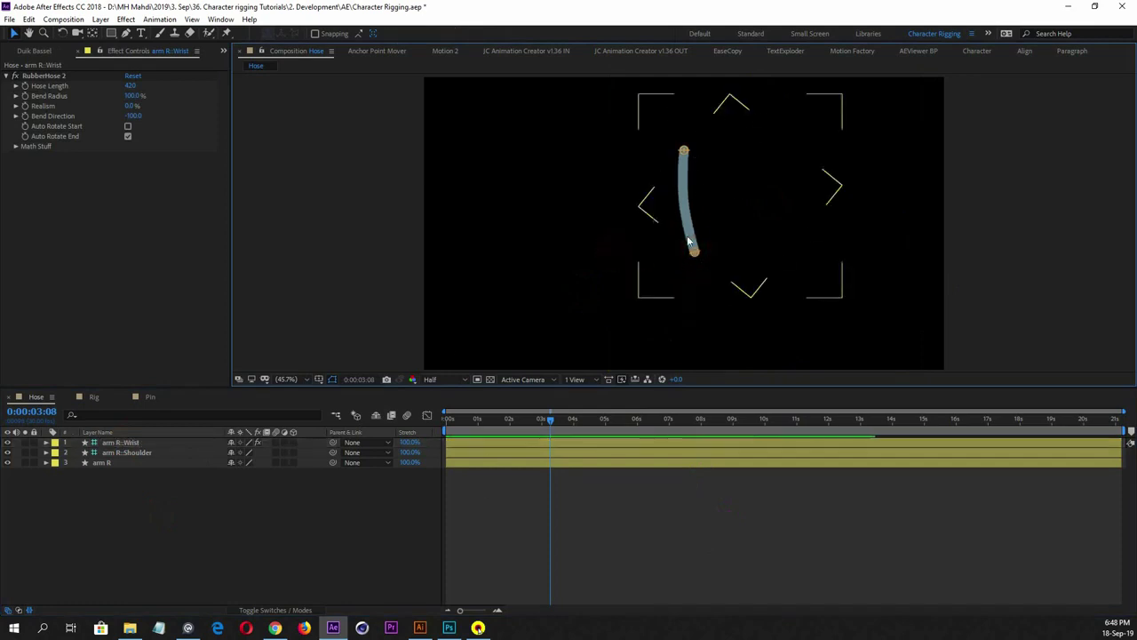
{"action": "mouse_move", "coordinate": [693, 254]}
{"action": "left_mouse_down"}
{"action": "mouse_move", "coordinate": [658, 236]}
{"action": "mouse_move", "coordinate": [742, 222]}
{"action": "mouse_move", "coordinate": [633, 197]}
{"action": "mouse_move", "coordinate": [721, 221]}
{"action": "mouse_move", "coordinate": [673, 246]}
{"action": "mouse_move", "coordinate": [603, 223]}
{"action": "mouse_move", "coordinate": [708, 231]}
{"action": "mouse_move", "coordinate": [689, 233]}
{"action": "left_mouse_up"}
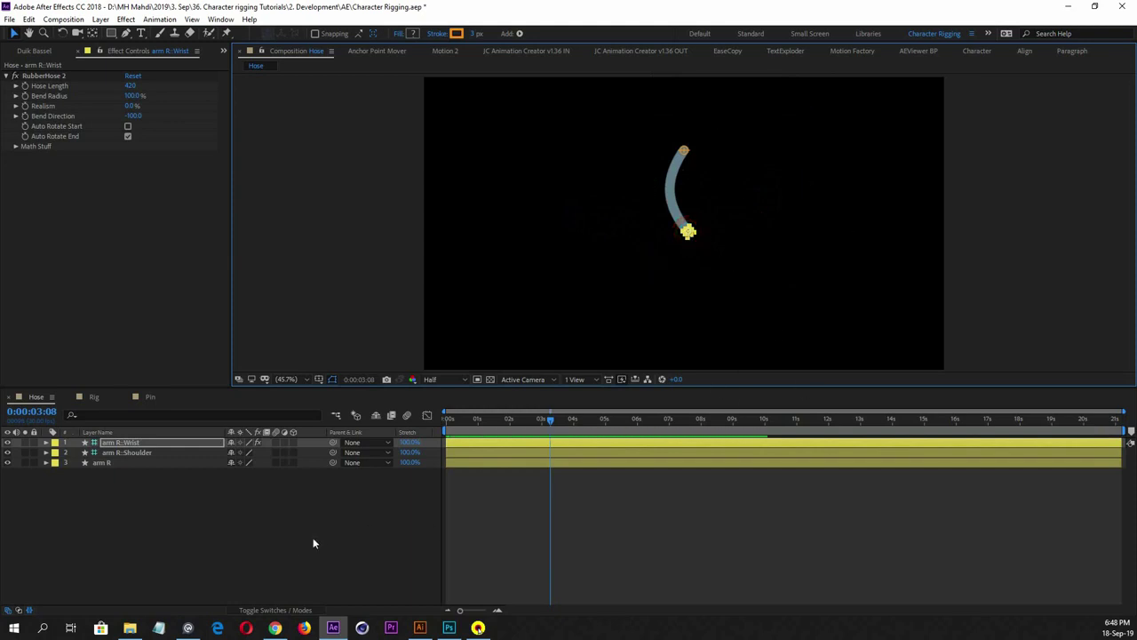
Select the arm R hose layer and look through the RubberHose 2 style presets from BaseHose to _Tapered Hose
{"action": "left_click", "coordinate": [245, 494]}
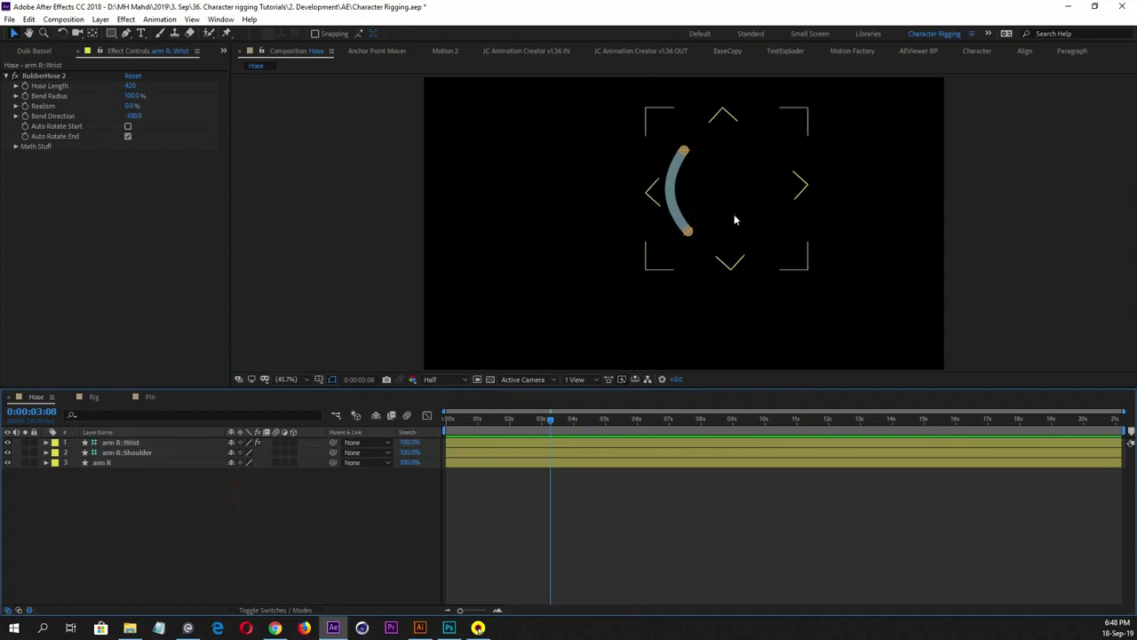
{"action": "left_click", "coordinate": [105, 463]}
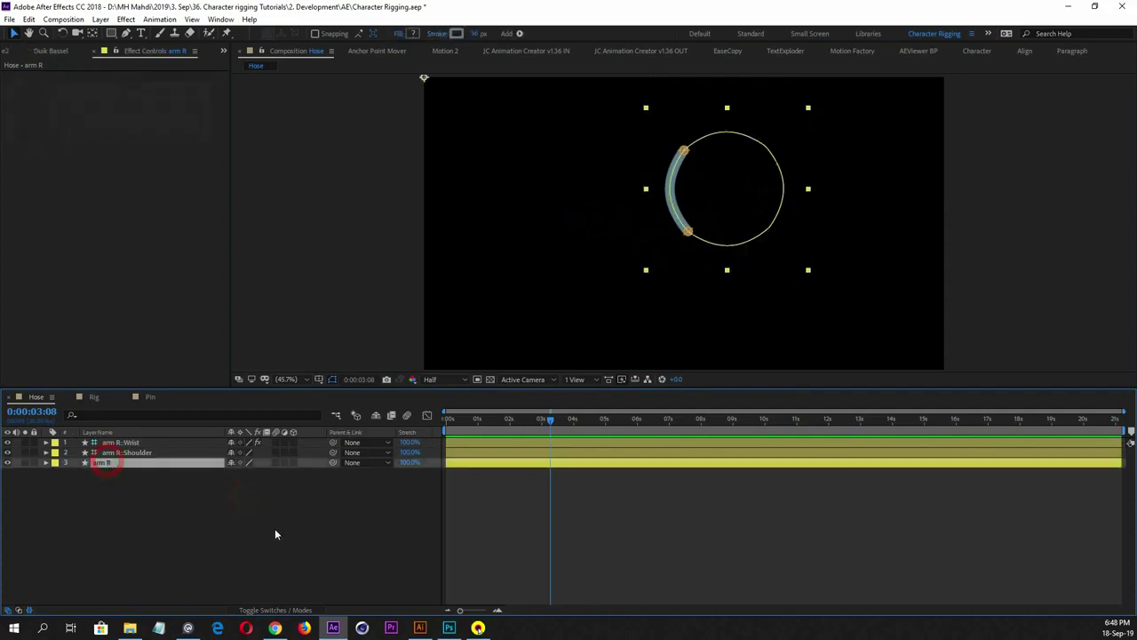
{"action": "left_click", "coordinate": [9, 50]}
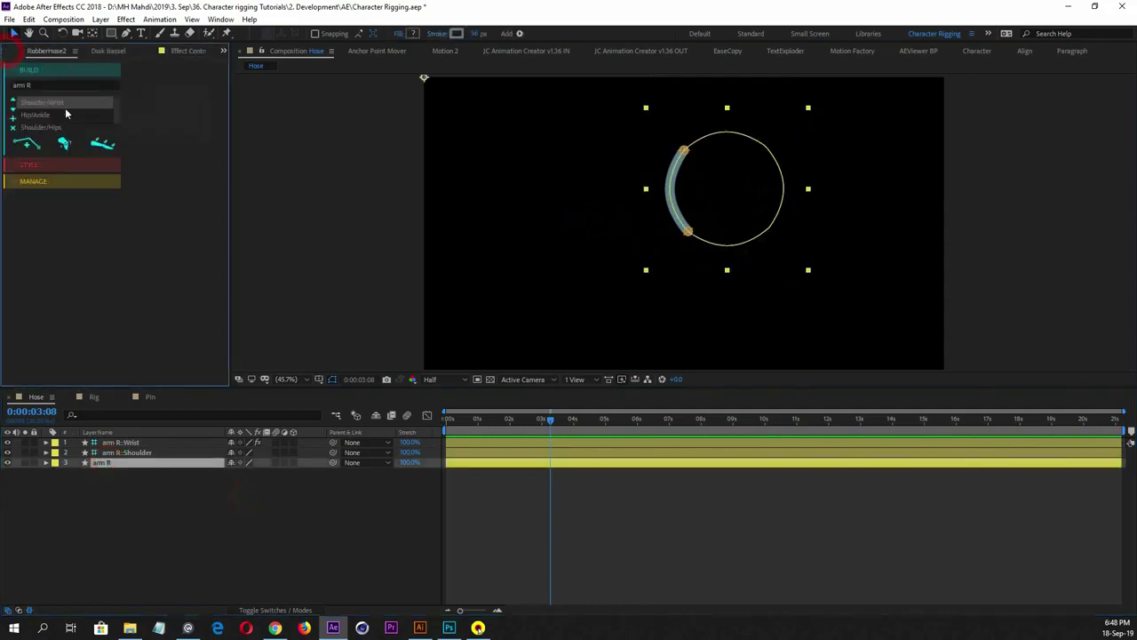
{"action": "left_click", "coordinate": [40, 167]}
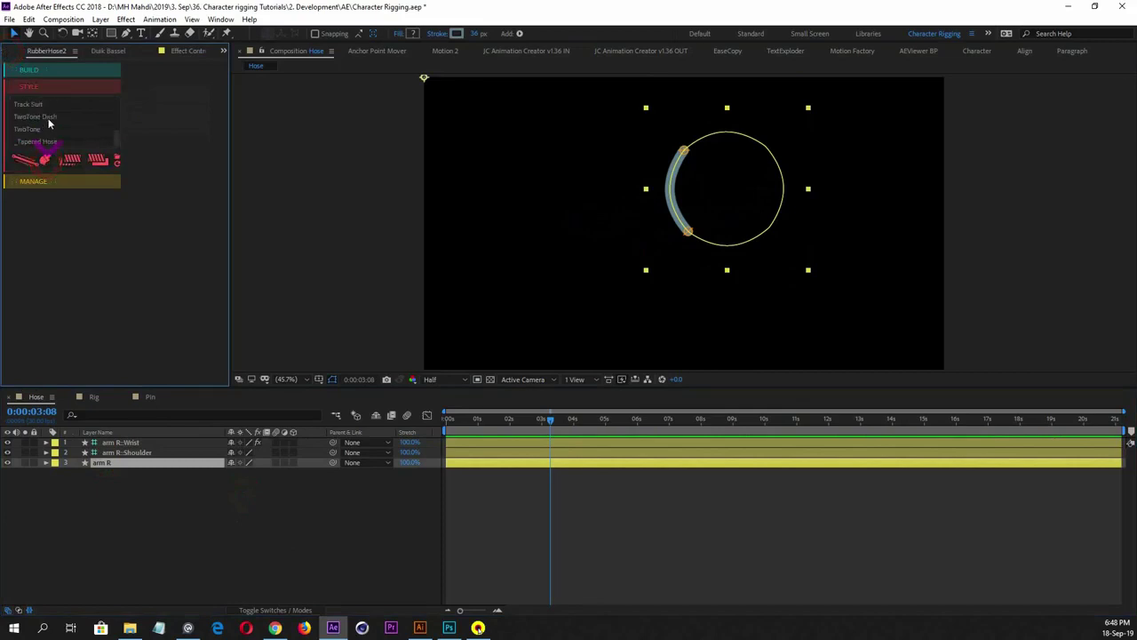
{"action": "left_click", "coordinate": [48, 122]}
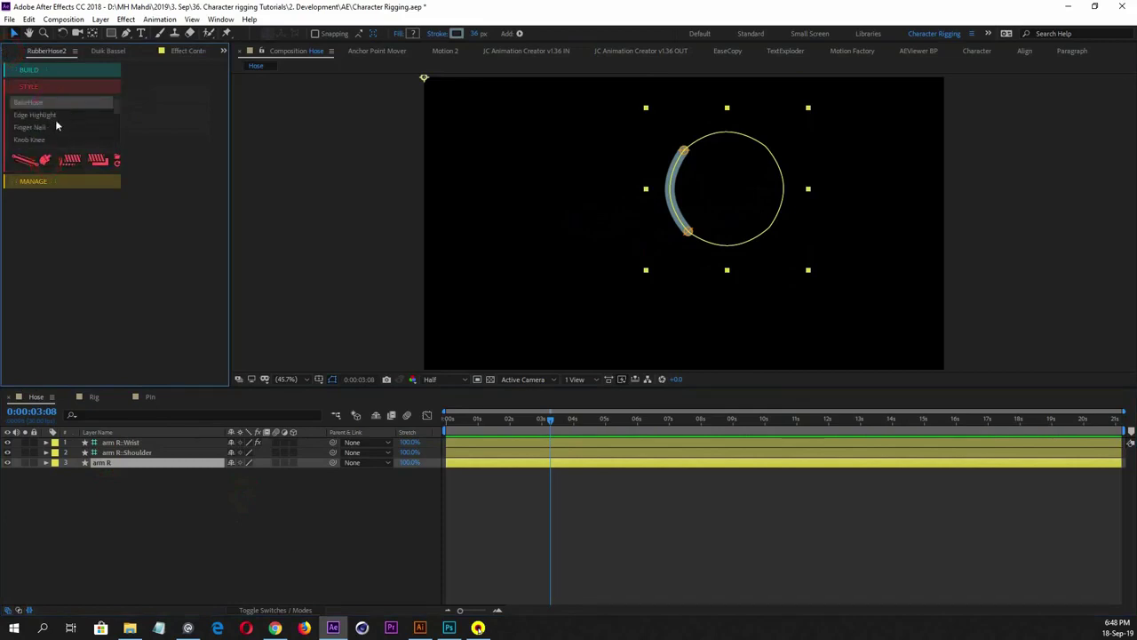
{"action": "left_click", "coordinate": [58, 124]}
{"action": "left_click", "coordinate": [47, 138]}
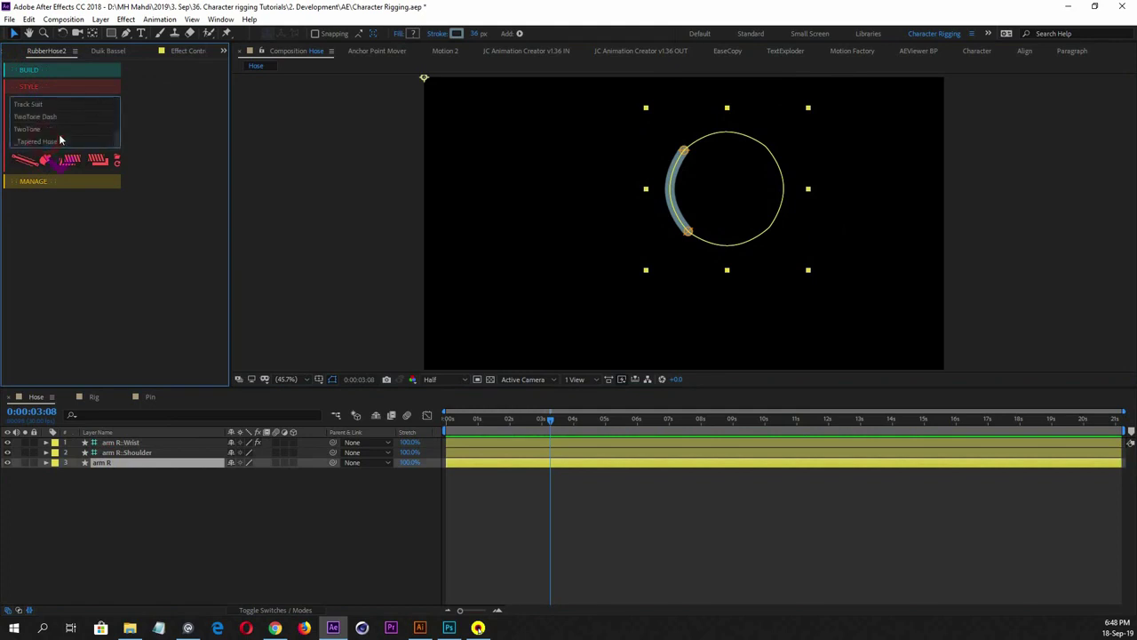
{"action": "scroll", "coordinate": [65, 109], "scroll_direction": "down", "scroll_amount": 3}
{"action": "left_click", "coordinate": [114, 524]}
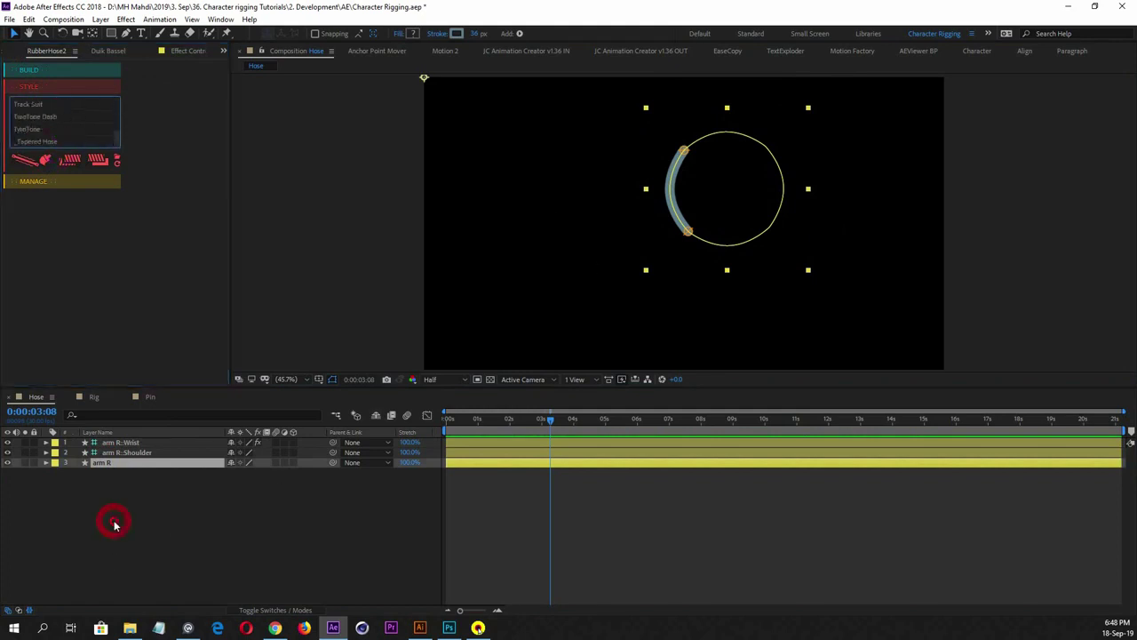
Apply the Edge Highlight style preset to the arm R hose layer
{"action": "left_click", "coordinate": [106, 464]}
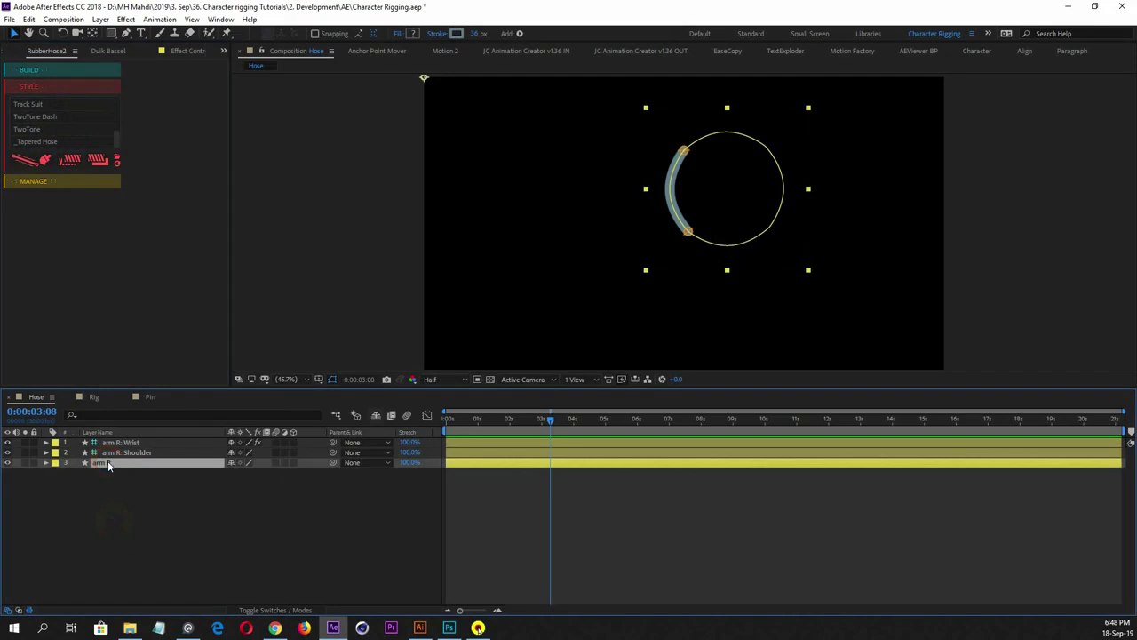
{"action": "left_click", "coordinate": [129, 506]}
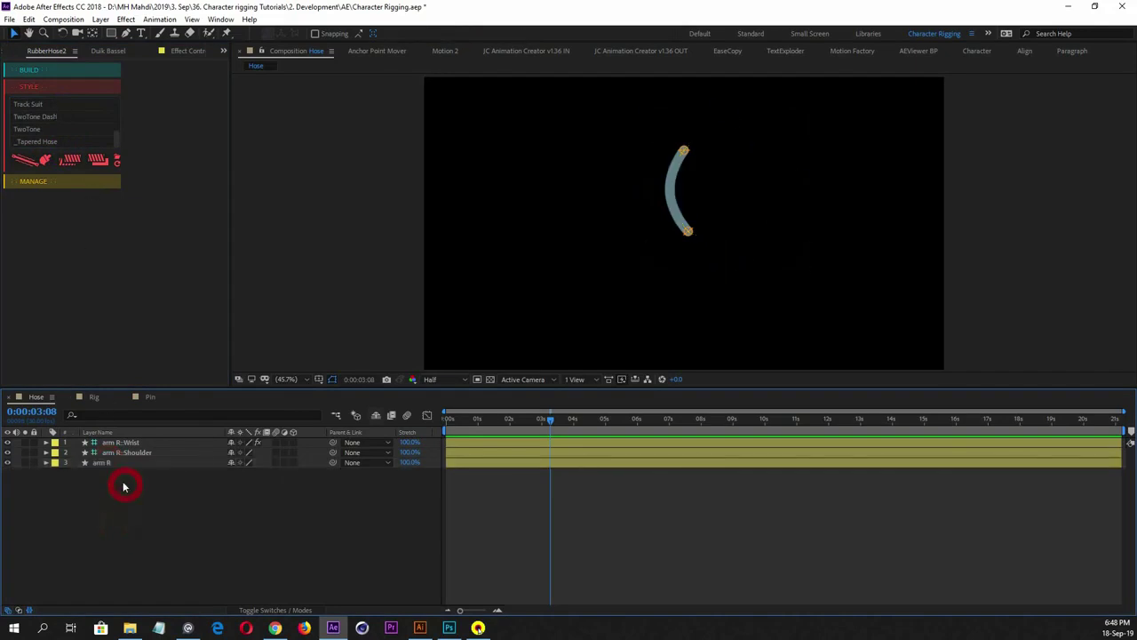
{"action": "left_click_drag", "start_coordinate": [125, 486], "coordinate": [113, 470]}
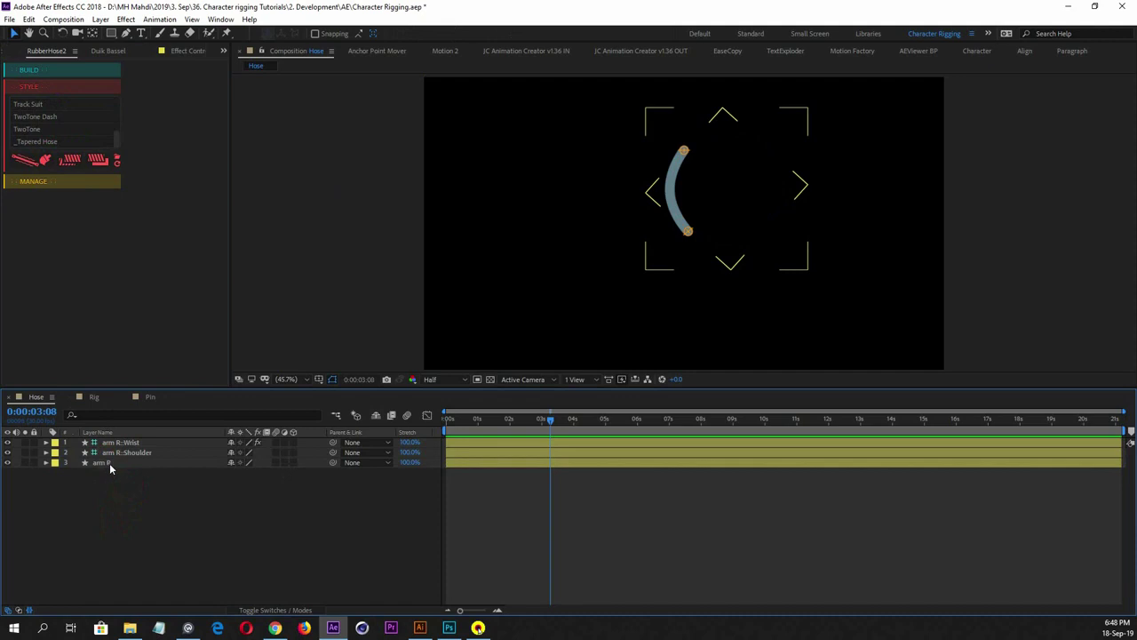
{"action": "left_click", "coordinate": [106, 464]}
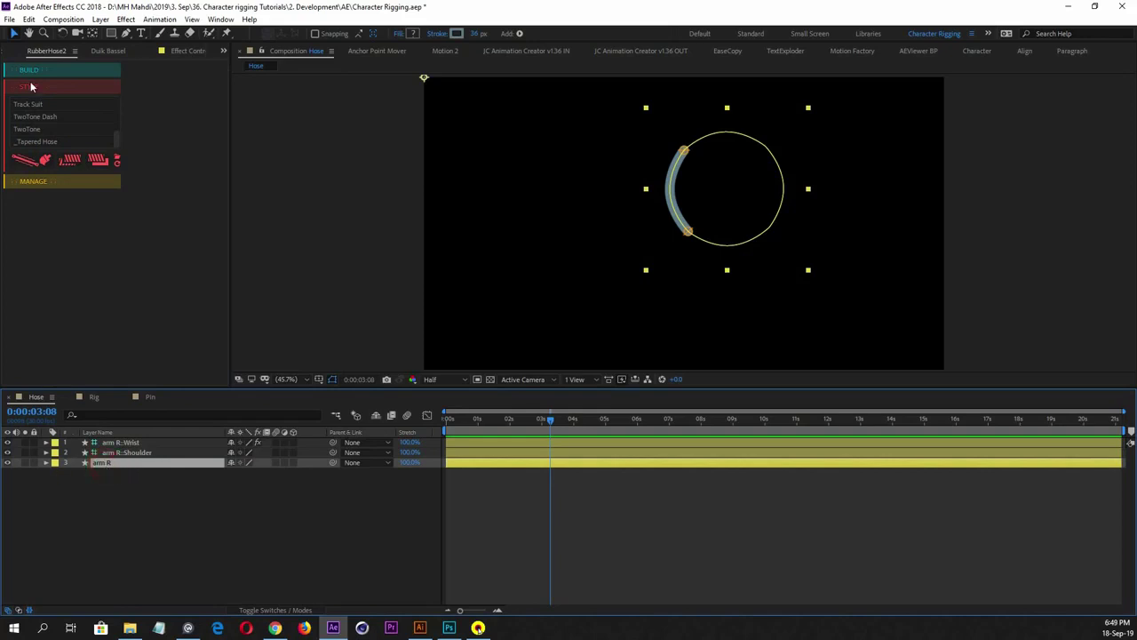
{"action": "scroll", "coordinate": [41, 112], "scroll_direction": "up", "scroll_amount": 3}
{"action": "left_click", "coordinate": [39, 109]}
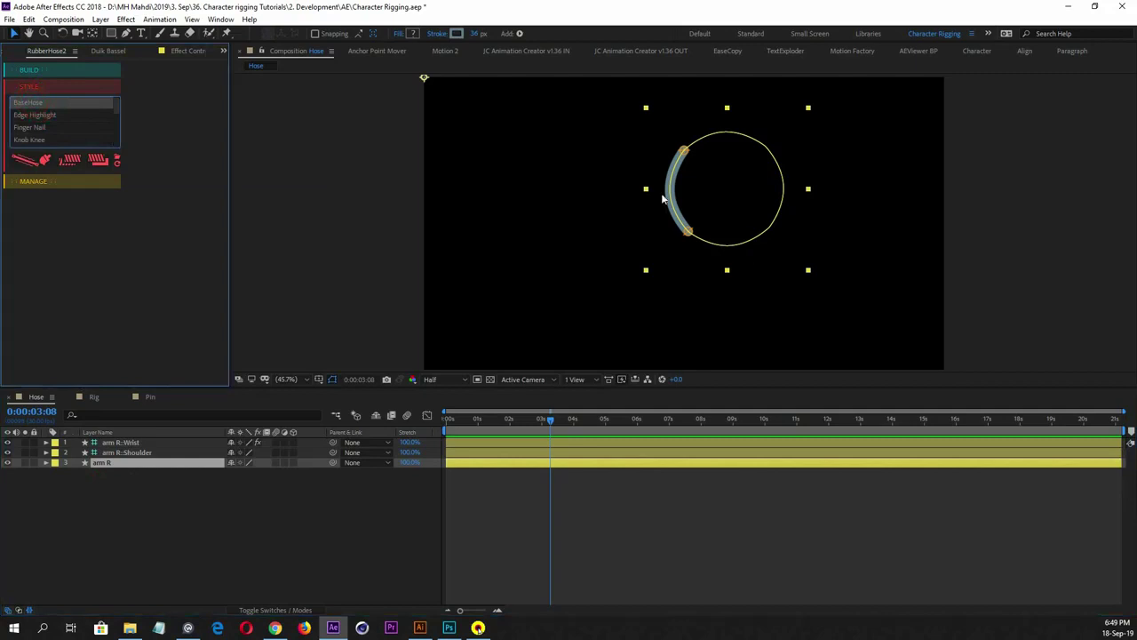
{"action": "left_click", "coordinate": [44, 119]}
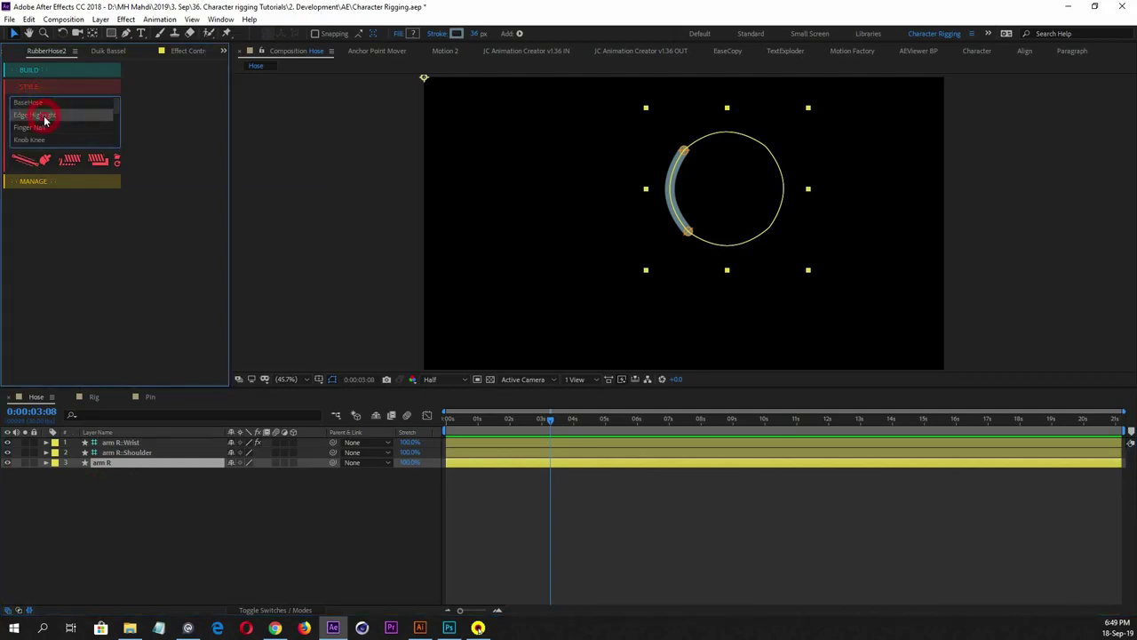
{"action": "left_click", "coordinate": [33, 104]}
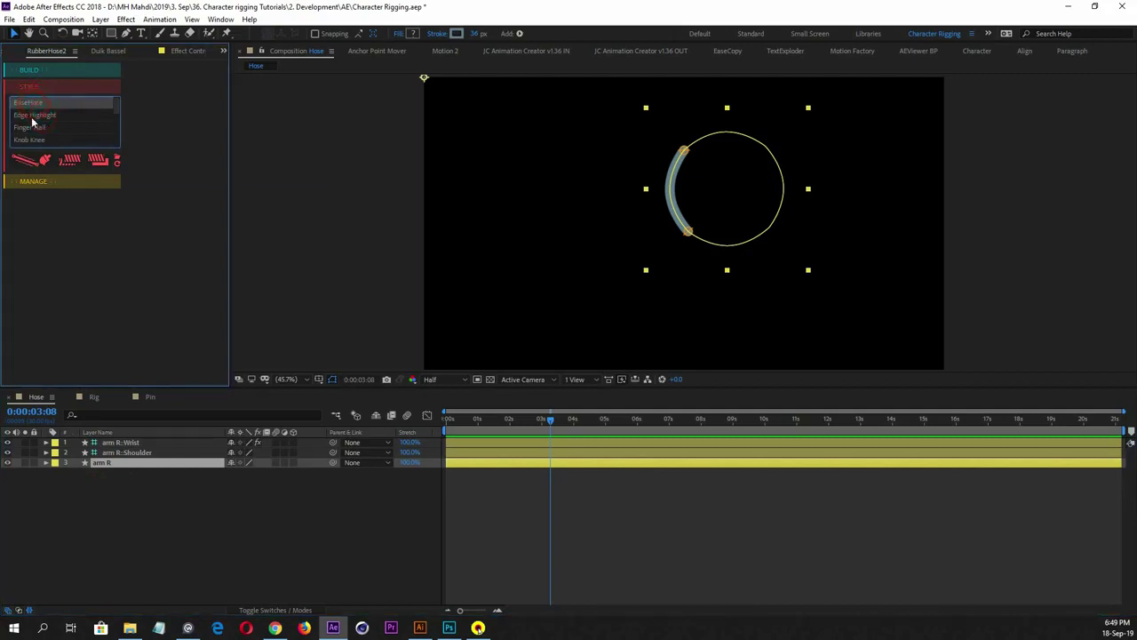
{"action": "left_click", "coordinate": [32, 118]}
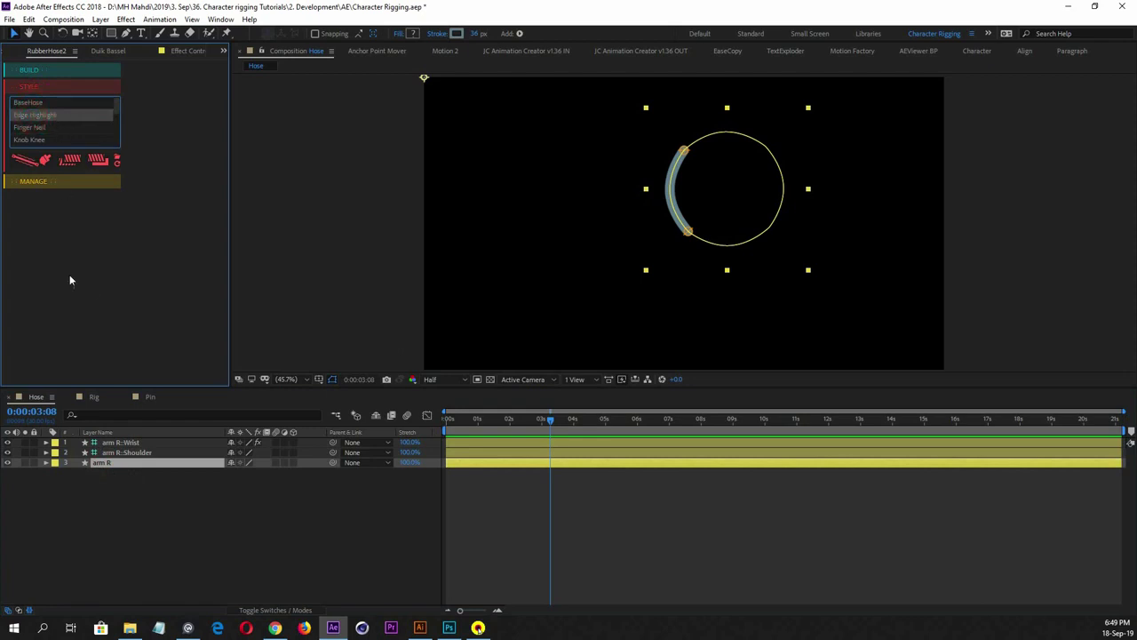
{"action": "left_click", "coordinate": [35, 160]}
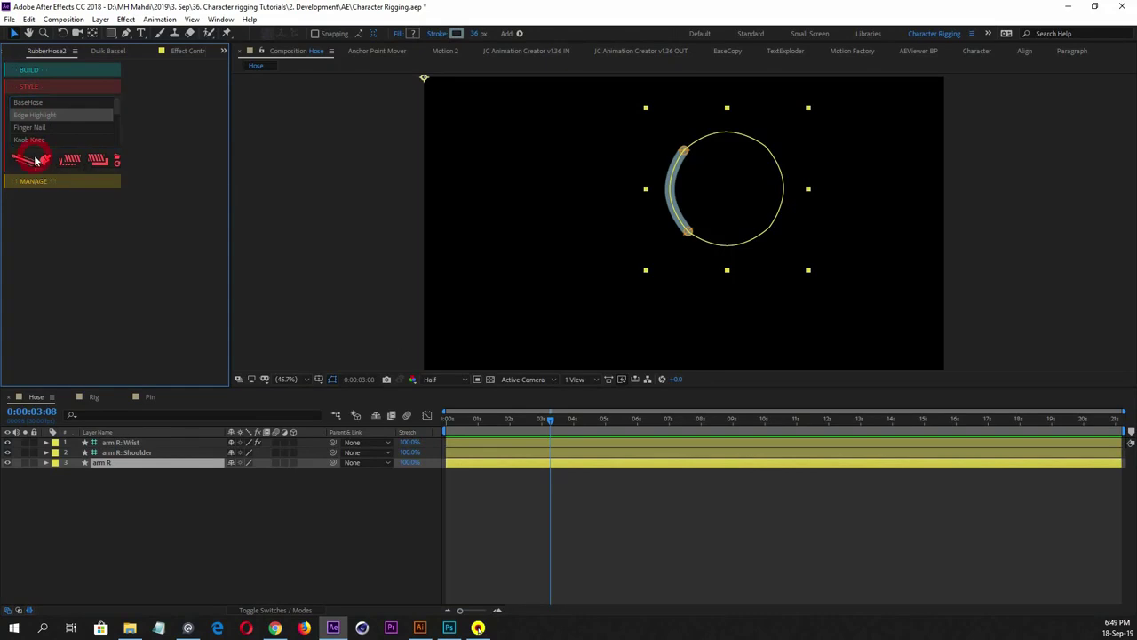
Reduce the Stroke Width slider on the arm R layer to make the highlighted hose thinner
{"action": "left_click", "coordinate": [888, 211]}
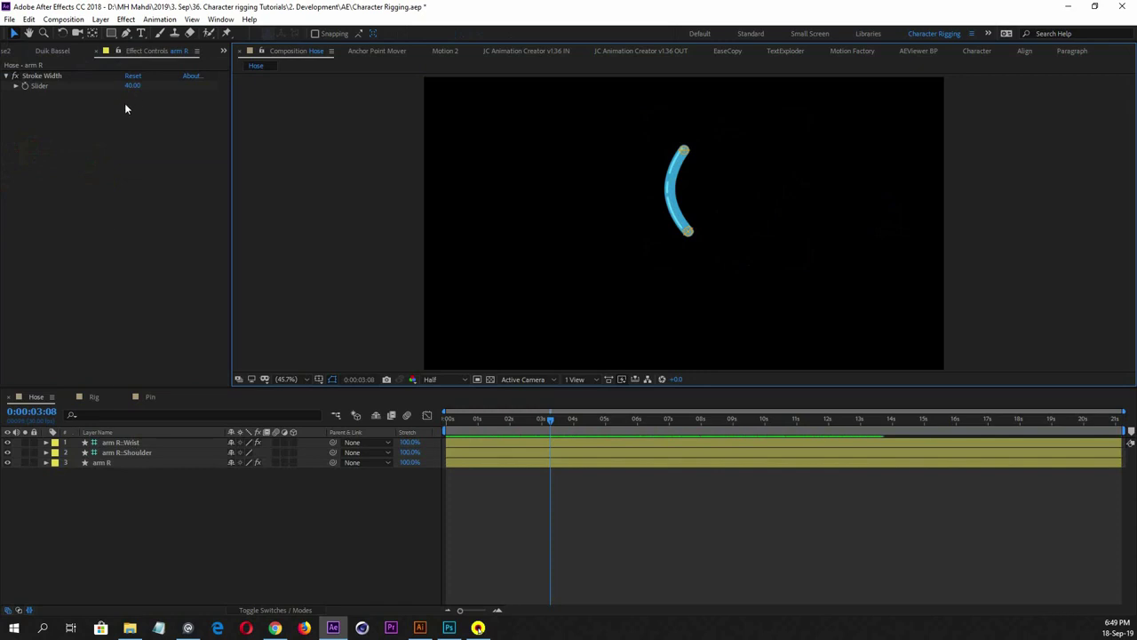
{"action": "left_click", "coordinate": [107, 464]}
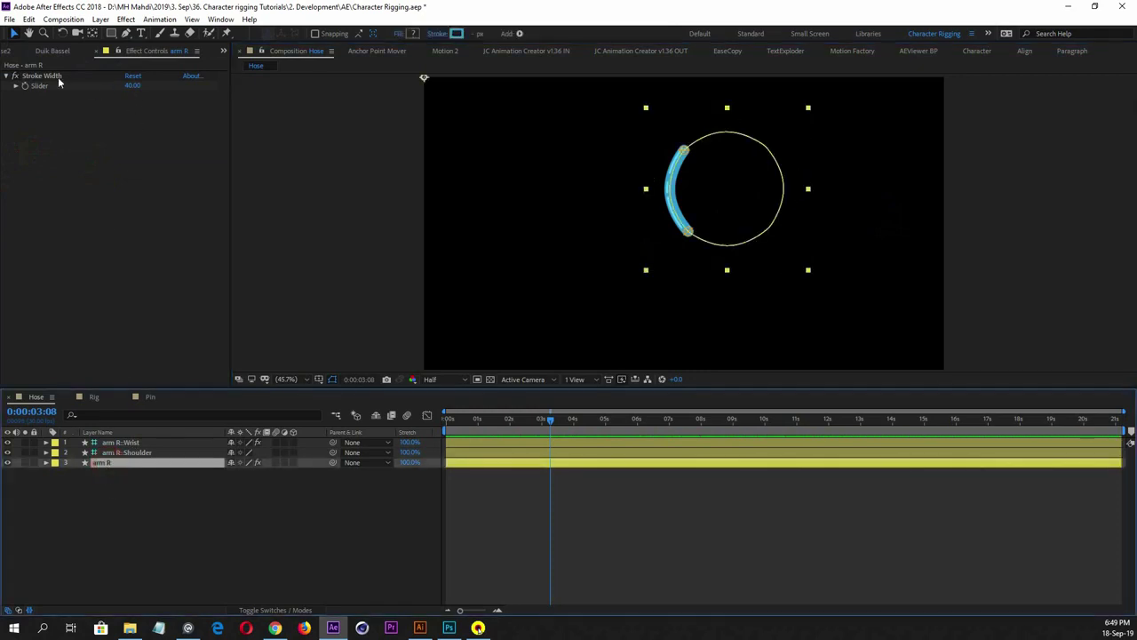
{"action": "mouse_move", "coordinate": [132, 85]}
{"action": "left_mouse_down"}
{"action": "mouse_move", "coordinate": [474, 101]}
{"action": "mouse_move", "coordinate": [157, 119]}
{"action": "mouse_move", "coordinate": [189, 119]}
{"action": "mouse_move", "coordinate": [155, 110]}
{"action": "mouse_move", "coordinate": [152, 121]}
{"action": "left_mouse_up"}
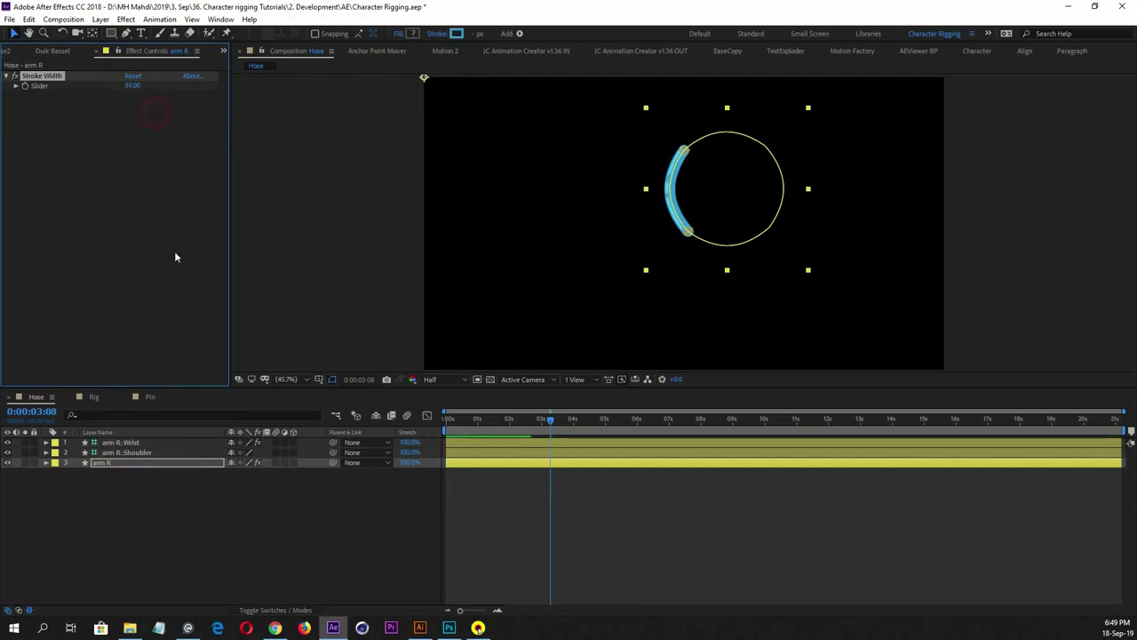
Apply the Finger Nail style preset to the arm R hose layer
{"action": "left_click", "coordinate": [109, 462]}
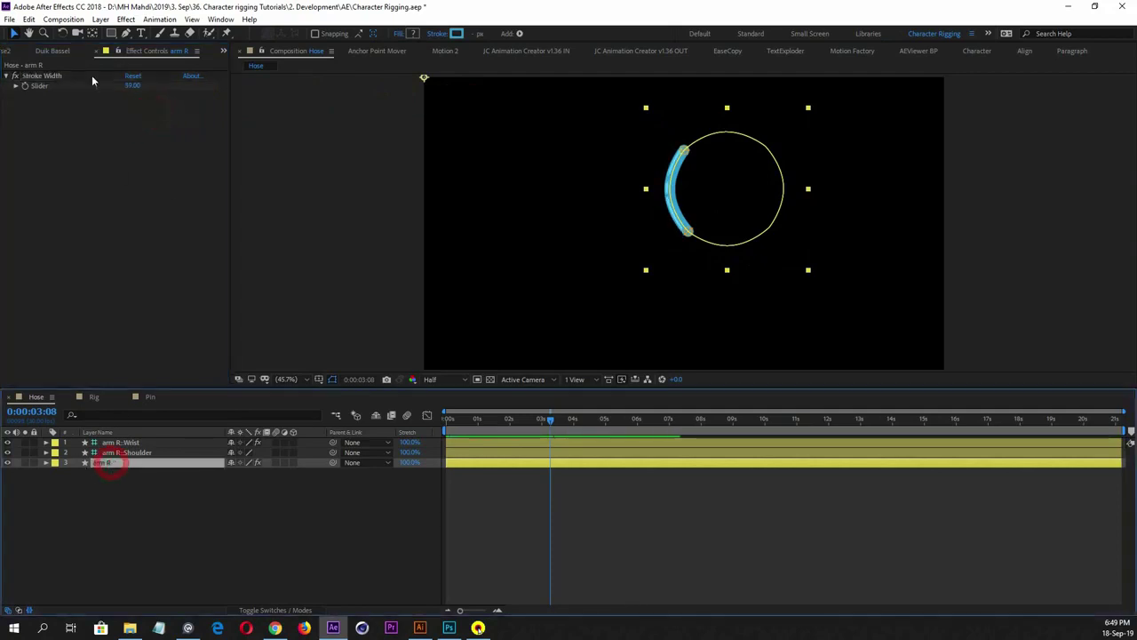
{"action": "left_click", "coordinate": [11, 51]}
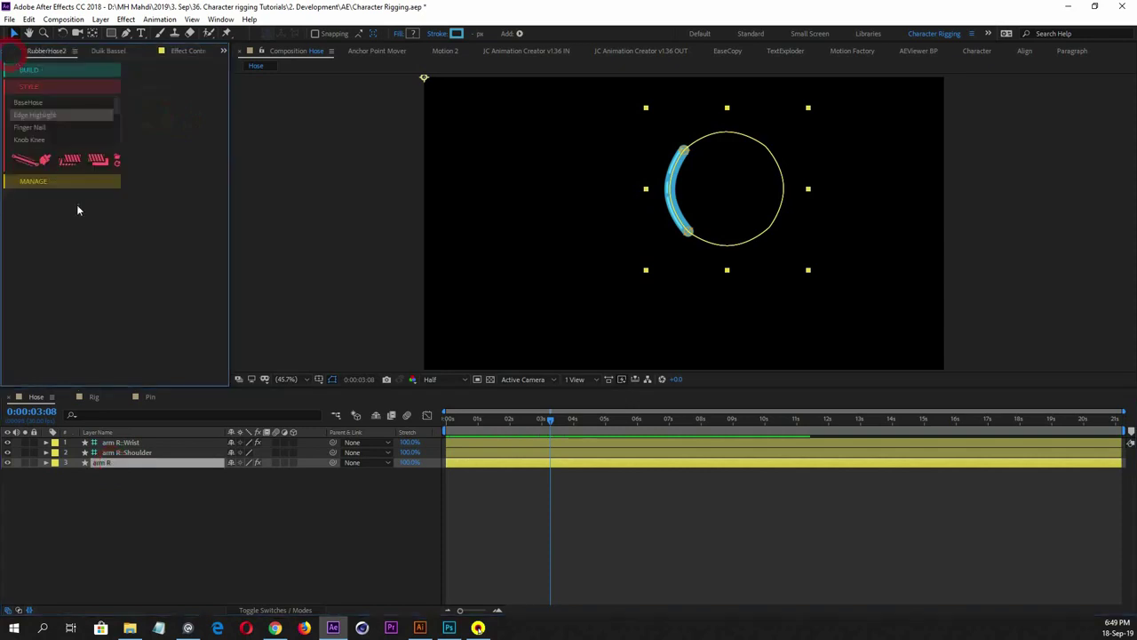
{"action": "left_click", "coordinate": [43, 130]}
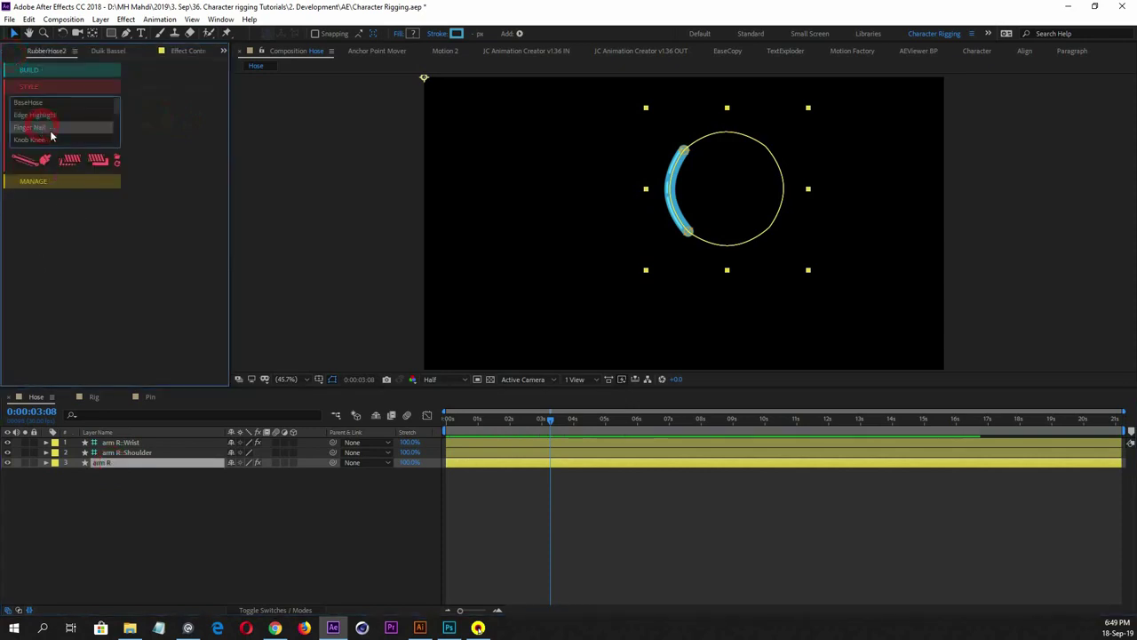
{"action": "left_click", "coordinate": [34, 162]}
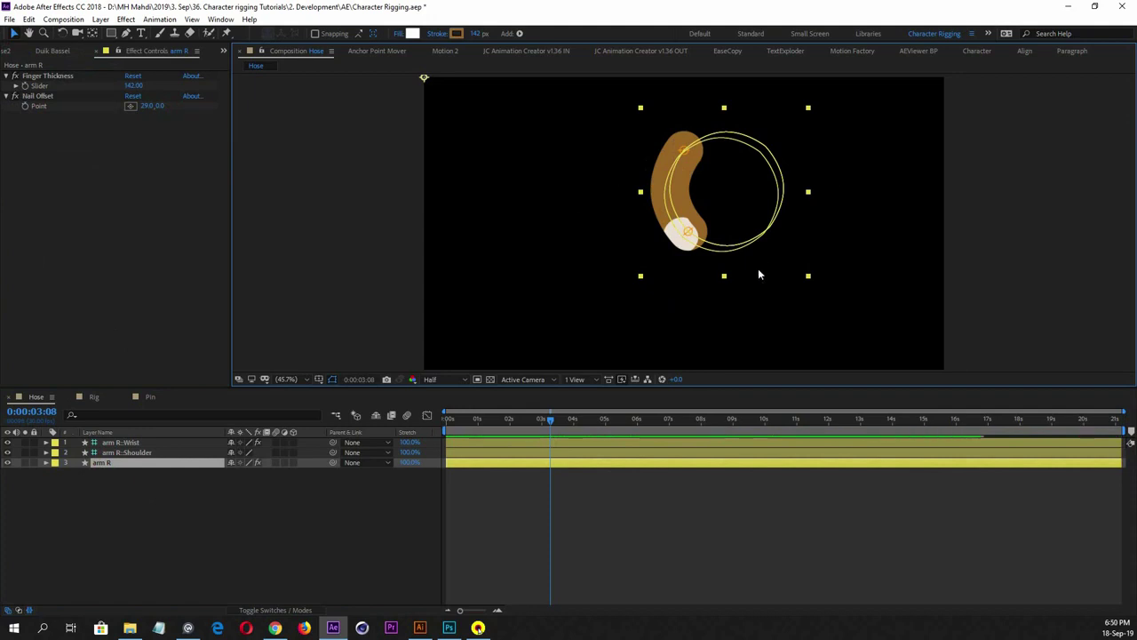
Restyle the arm R hose layer with the Knob Knee preset
{"action": "left_click", "coordinate": [117, 464]}
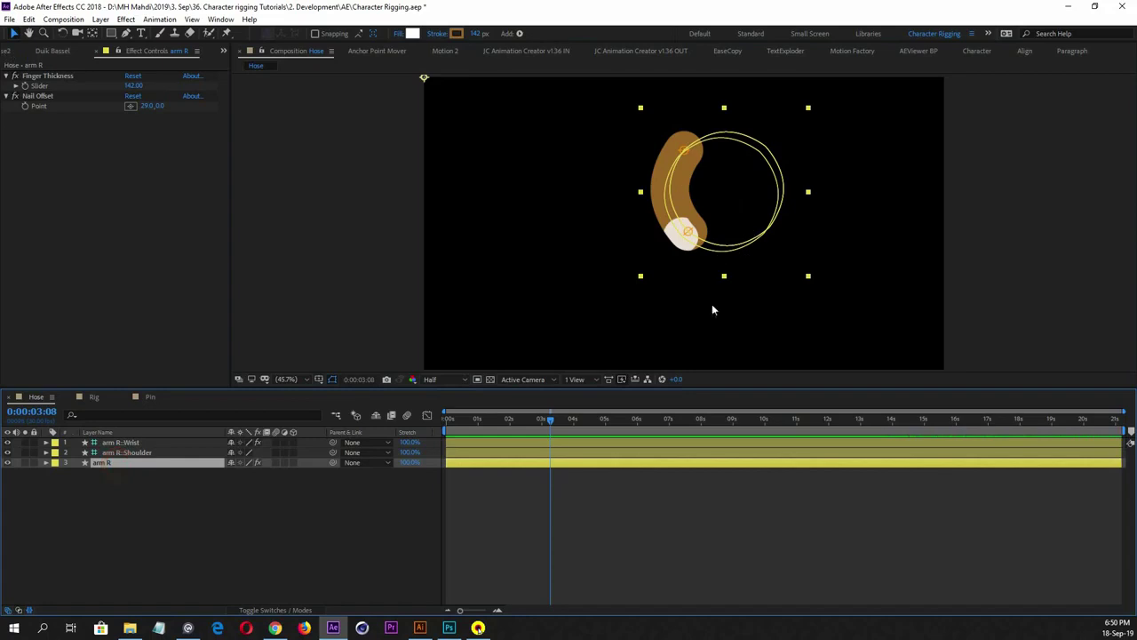
{"action": "left_click", "coordinate": [11, 51]}
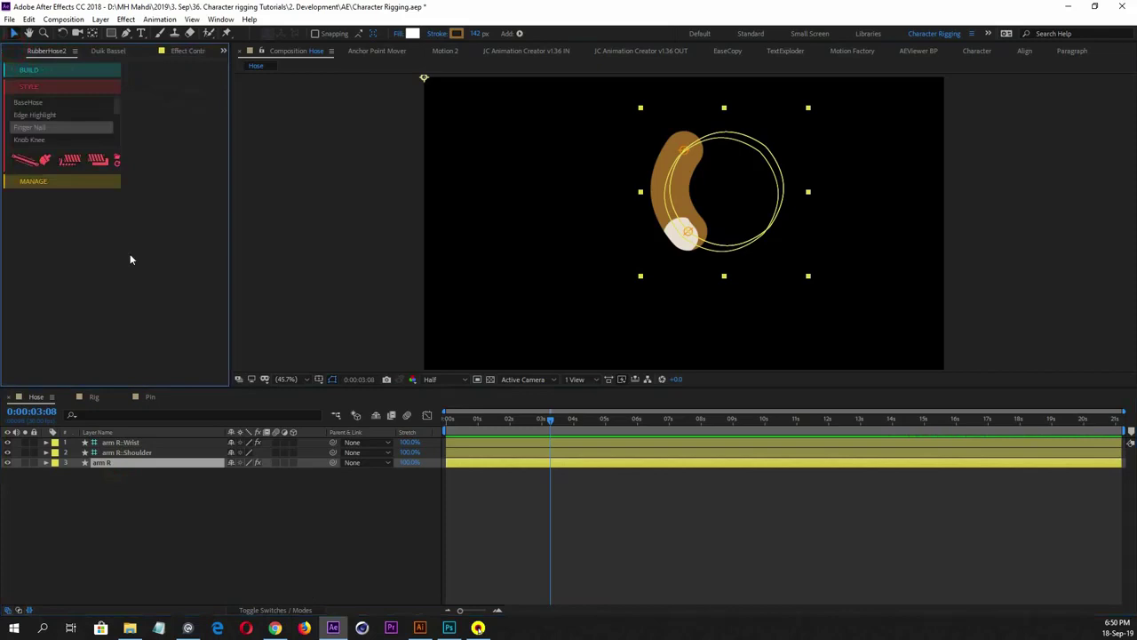
{"action": "left_click", "coordinate": [40, 145]}
{"action": "left_click", "coordinate": [40, 160]}
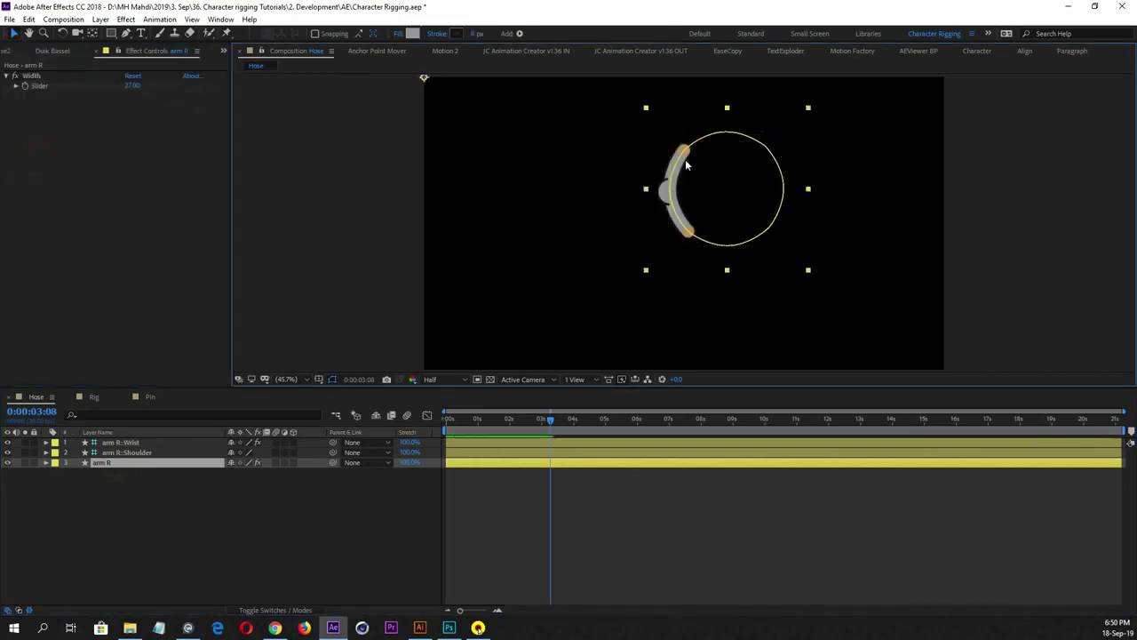
Set the Hose Length on the arm R wrist controller to 600
{"action": "left_click", "coordinate": [115, 442]}
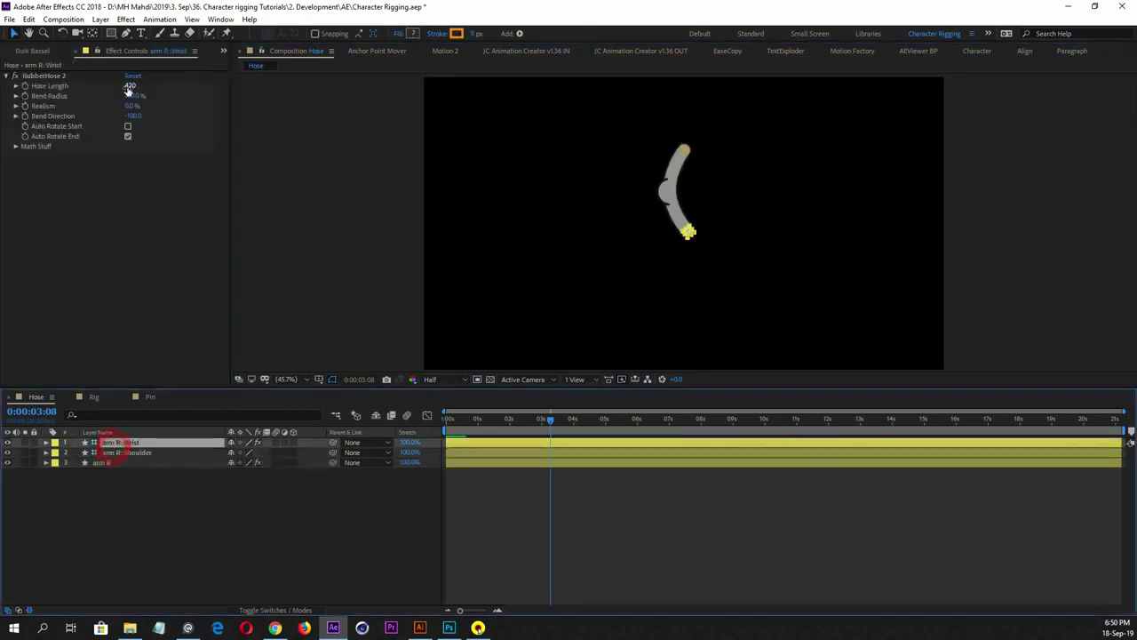
{"action": "left_click", "coordinate": [132, 85]}
{"action": "type", "text": "600"}
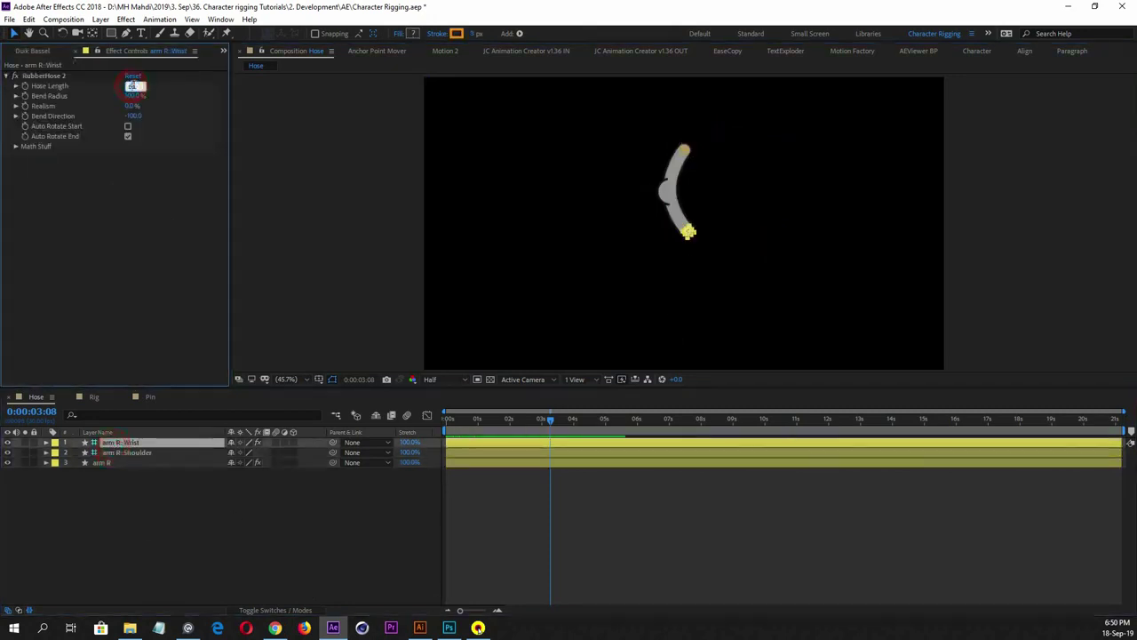
{"action": "key", "text": "Return"}
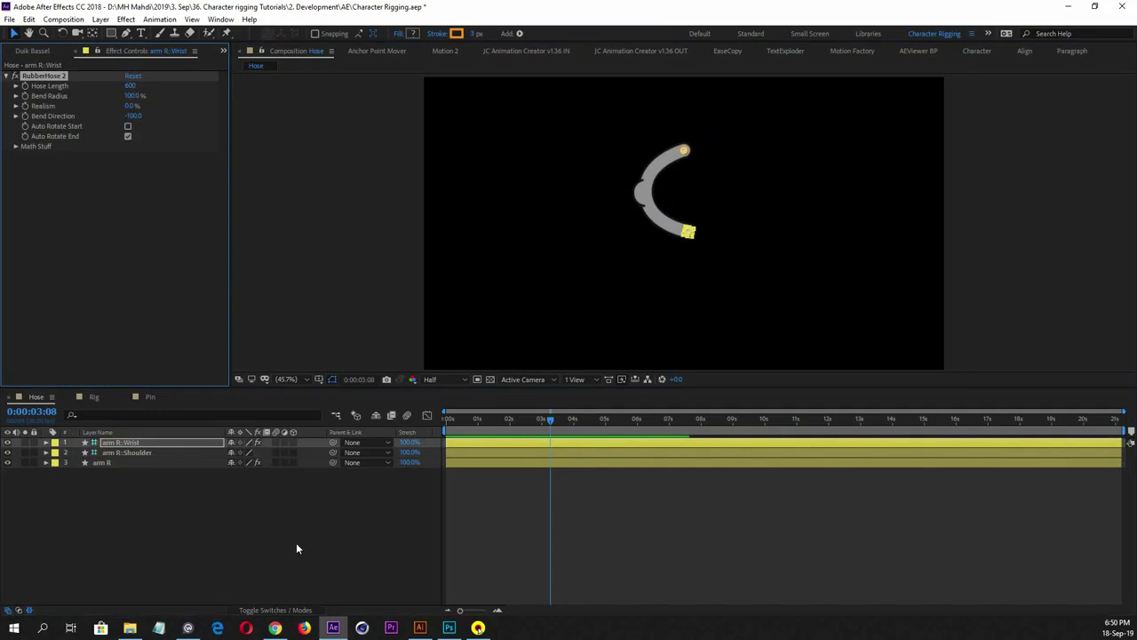
Move the wrist controller down away from the shoulder so the knob-knee hose bends only slightly
{"action": "left_click", "coordinate": [228, 502]}
{"action": "left_click", "coordinate": [142, 444]}
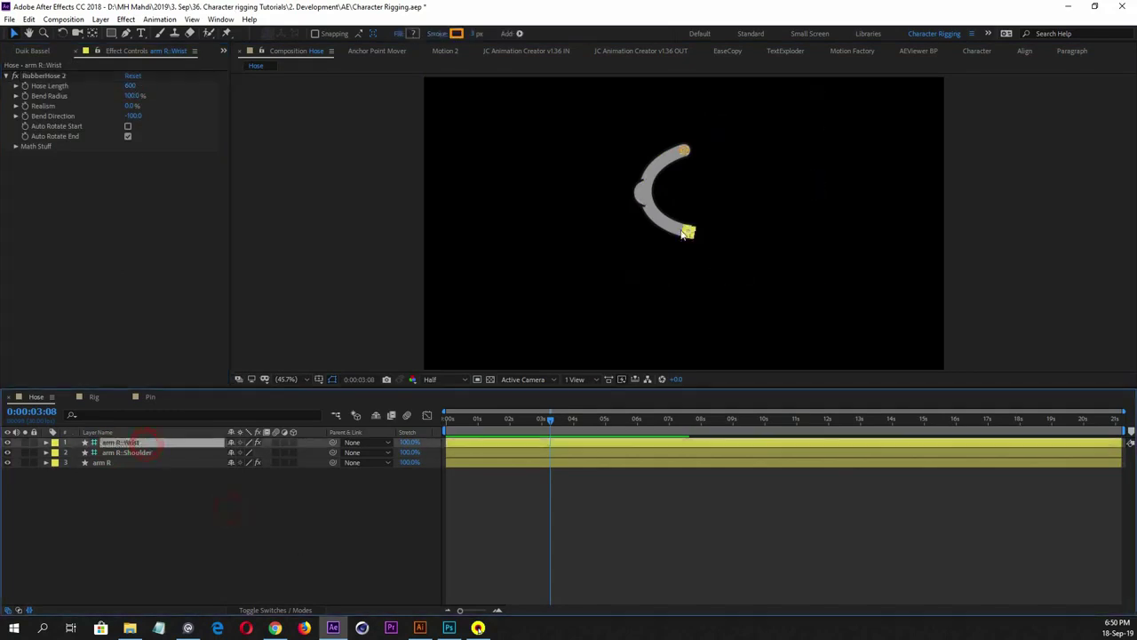
{"action": "left_click_drag", "start_coordinate": [689, 233], "coordinate": [695, 285]}
{"action": "left_click", "coordinate": [291, 514]}
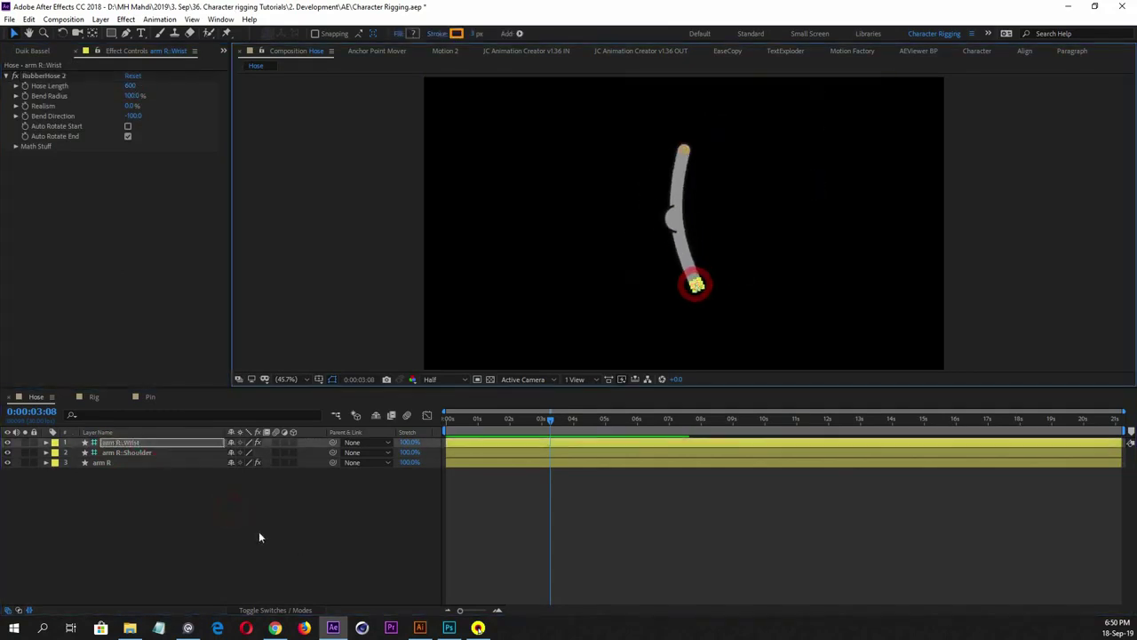
Select the hose to inspect its path, deselect it, and turn on the transparency grid behind the composition
{"action": "left_click", "coordinate": [684, 178]}
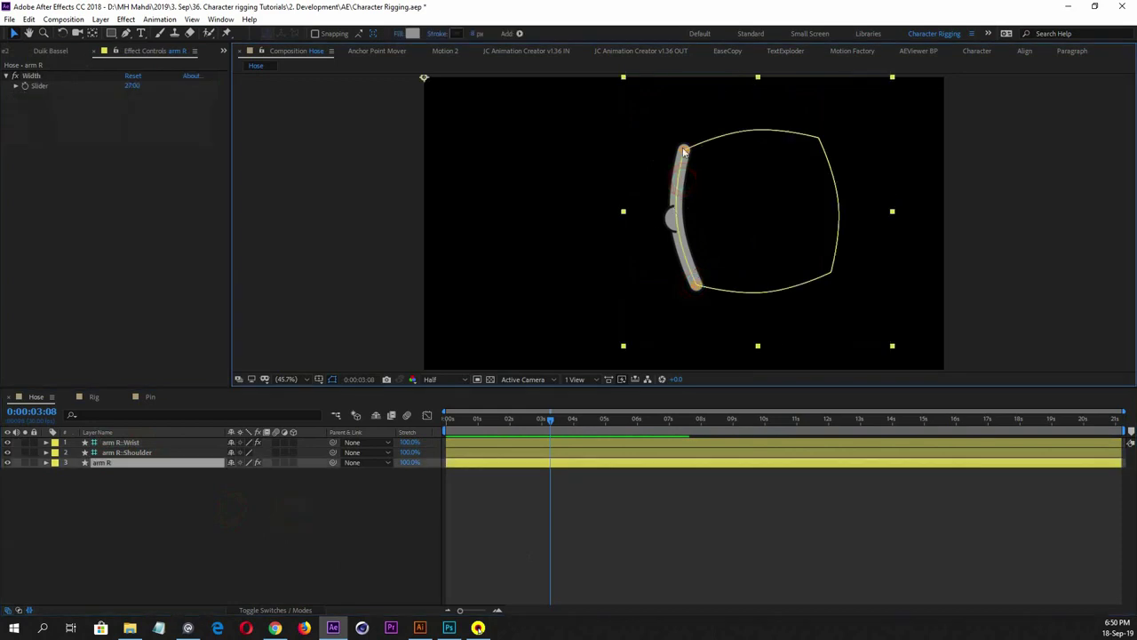
{"action": "left_click", "coordinate": [715, 505]}
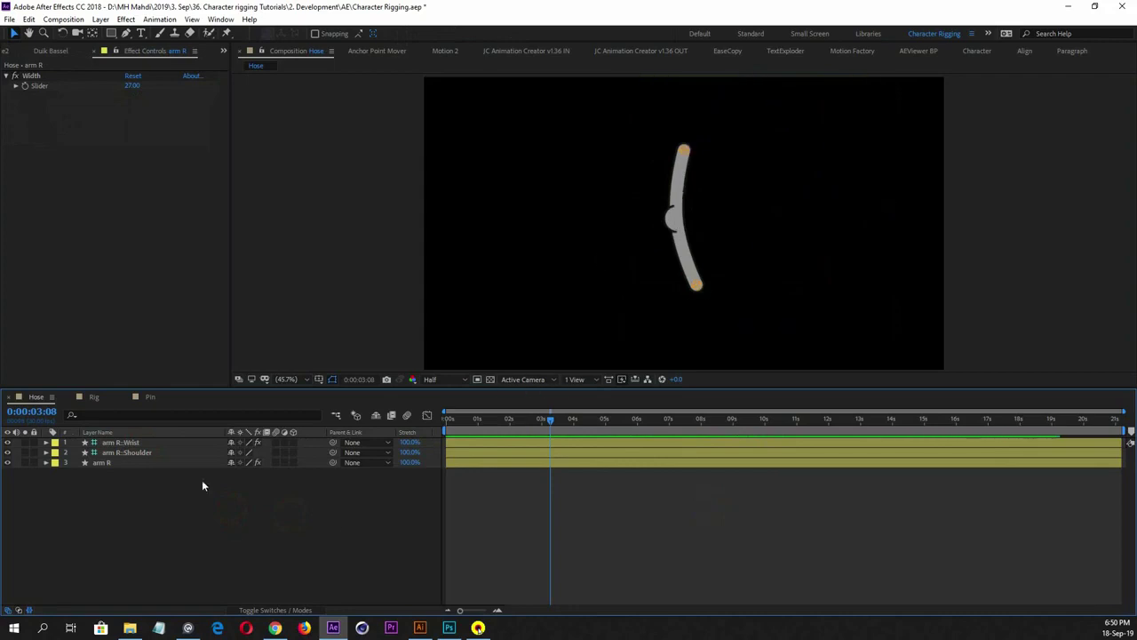
{"action": "left_click", "coordinate": [489, 379]}
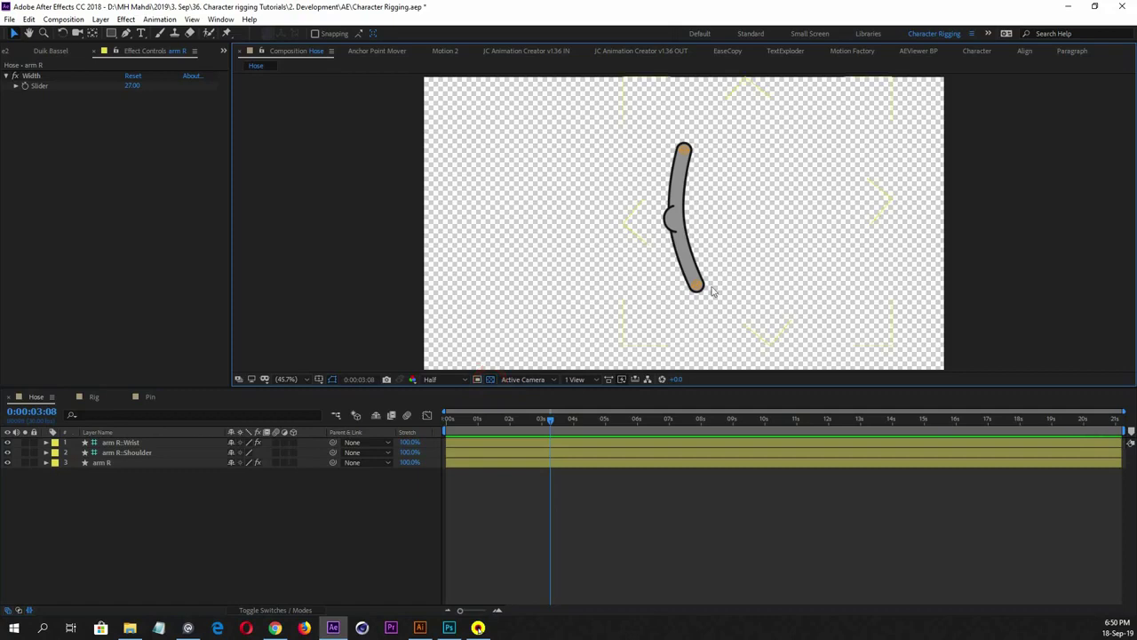
Restyle the arm R hose layer with the Popeye preset and check how its shape looks
{"action": "left_click", "coordinate": [106, 463]}
{"action": "left_click", "coordinate": [10, 50]}
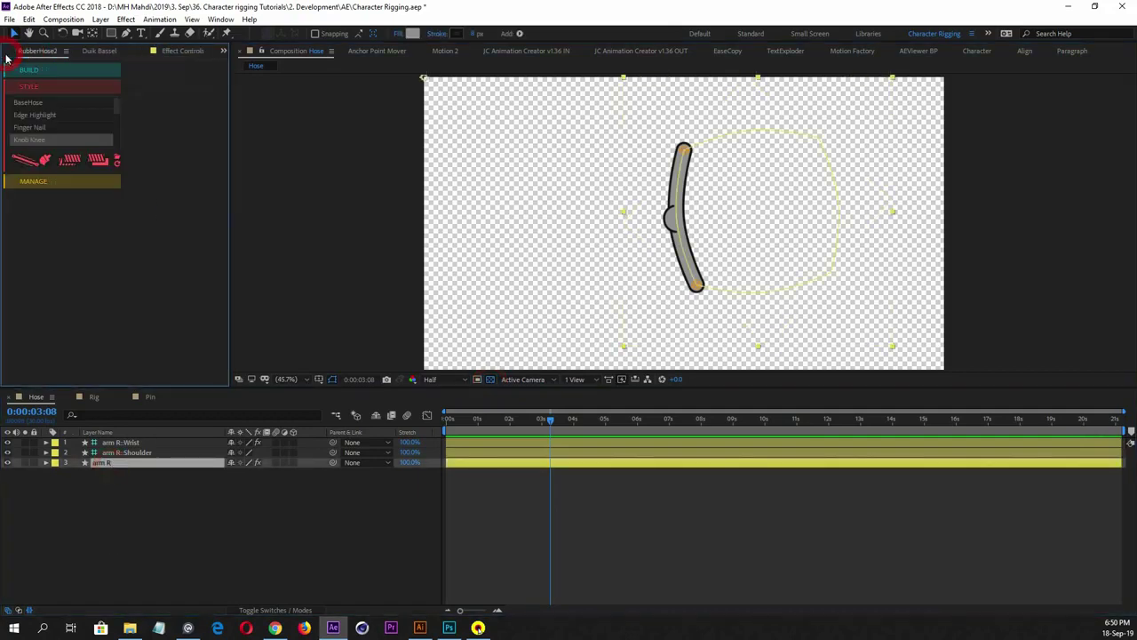
{"action": "scroll", "coordinate": [45, 126], "scroll_direction": "down", "scroll_amount": 1}
{"action": "left_click", "coordinate": [45, 117]}
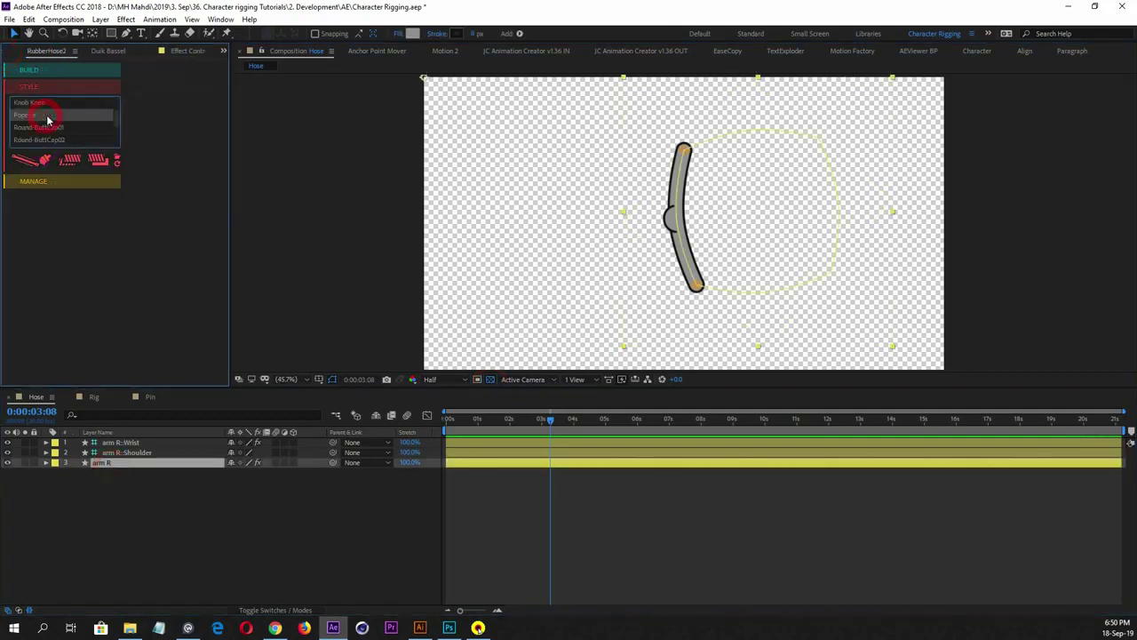
{"action": "left_click", "coordinate": [38, 165]}
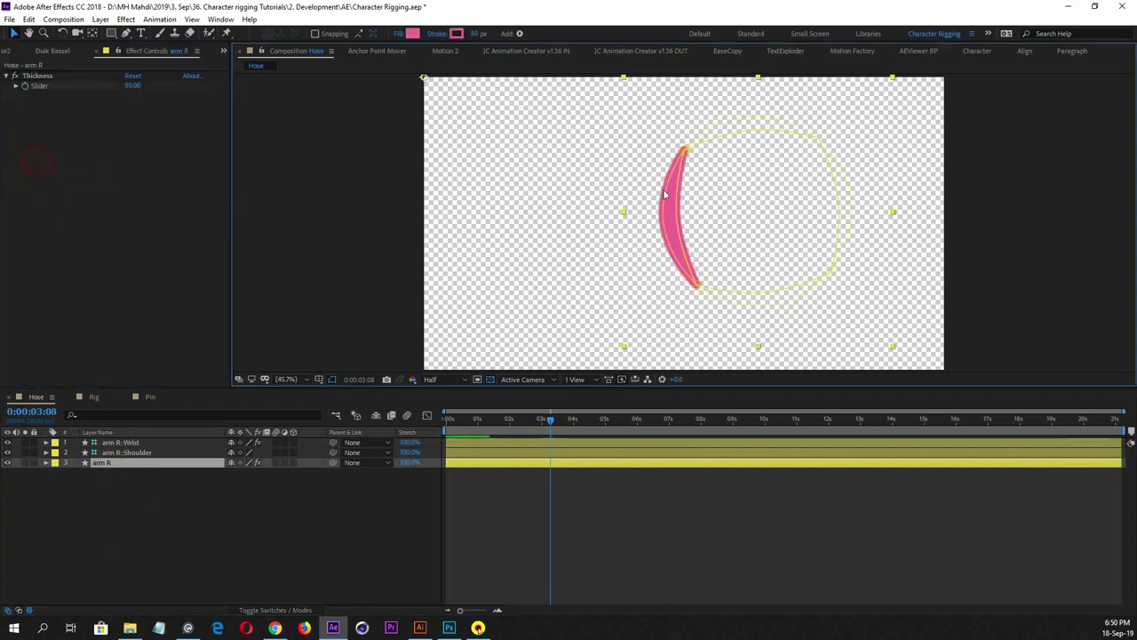
{"action": "left_click", "coordinate": [281, 531]}
{"action": "left_click", "coordinate": [135, 461]}
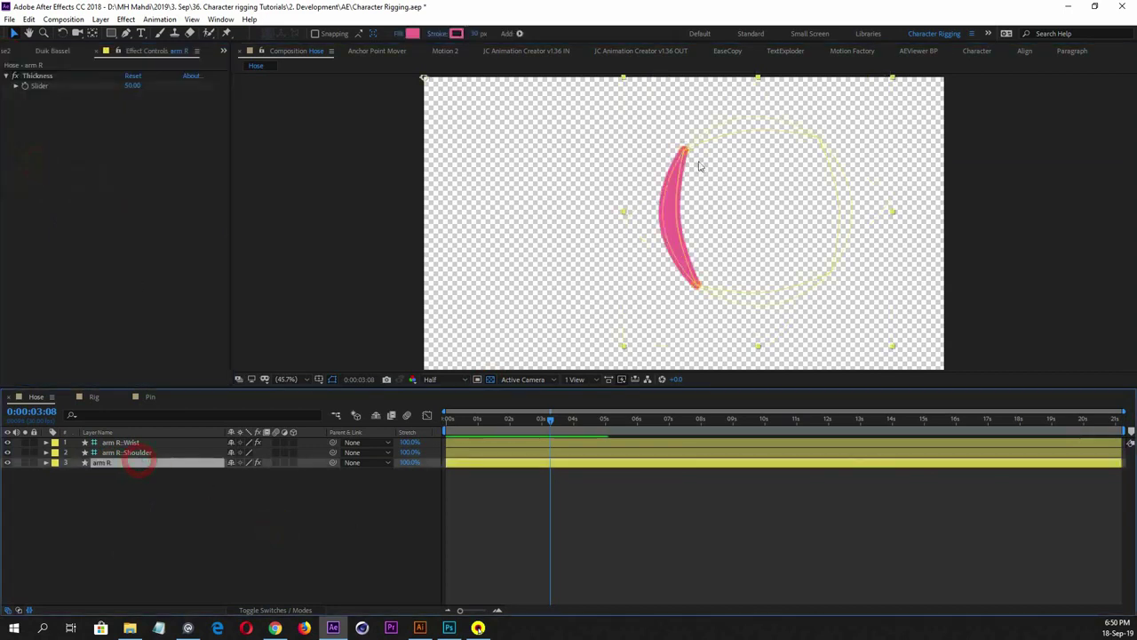
Browse the style presets and apply the BaseHose style to the arm R hose layer
{"action": "left_click", "coordinate": [17, 52]}
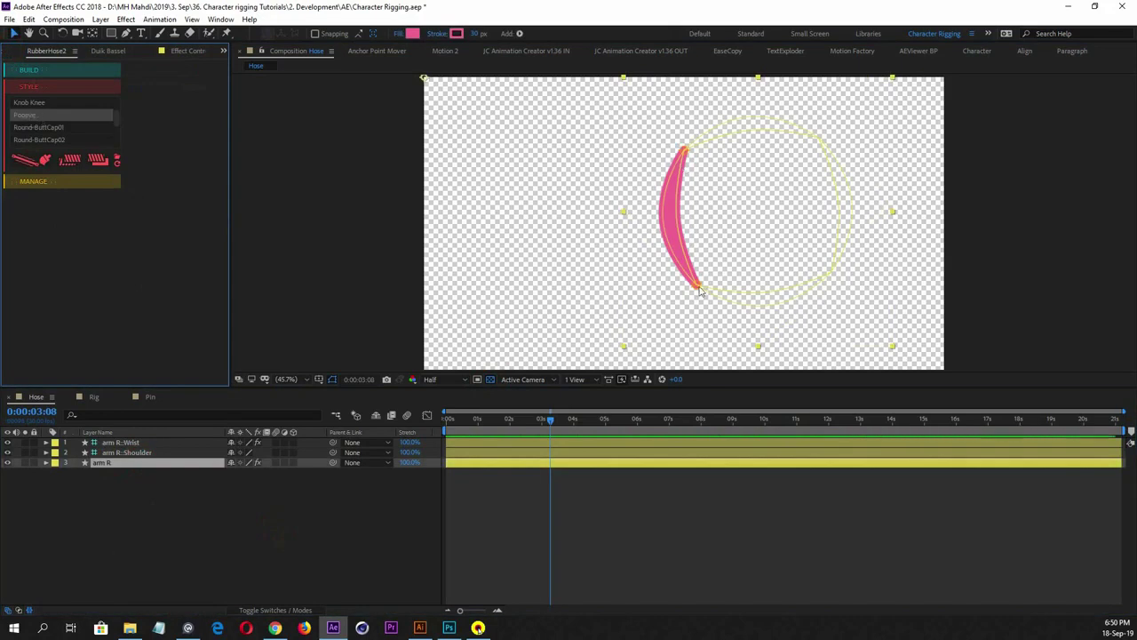
{"action": "left_click", "coordinate": [115, 513]}
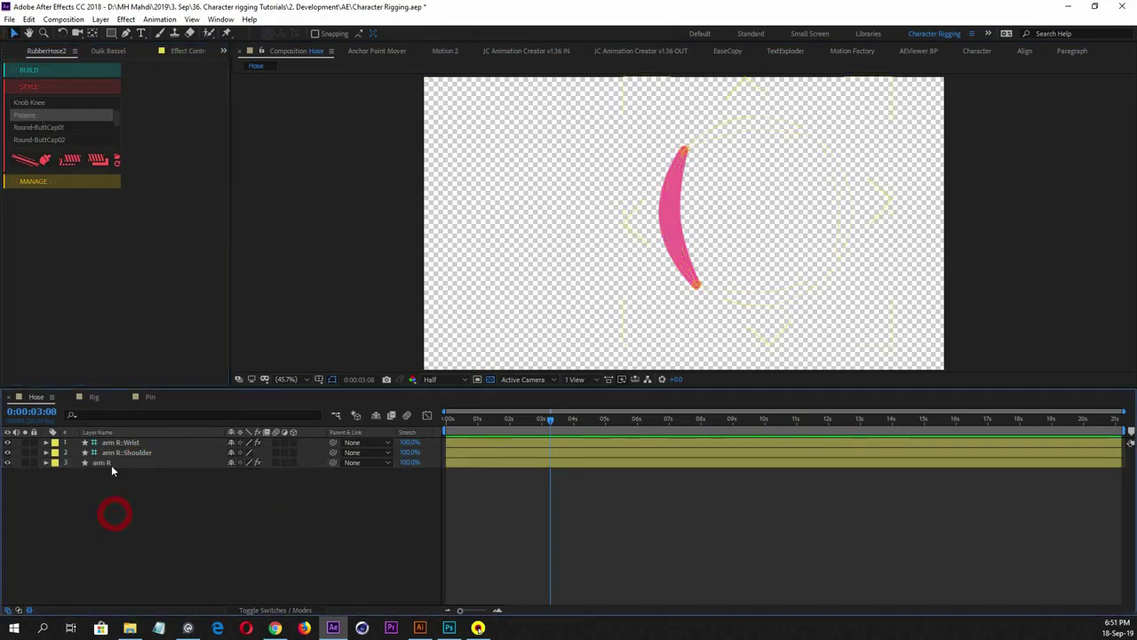
{"action": "left_click", "coordinate": [109, 463]}
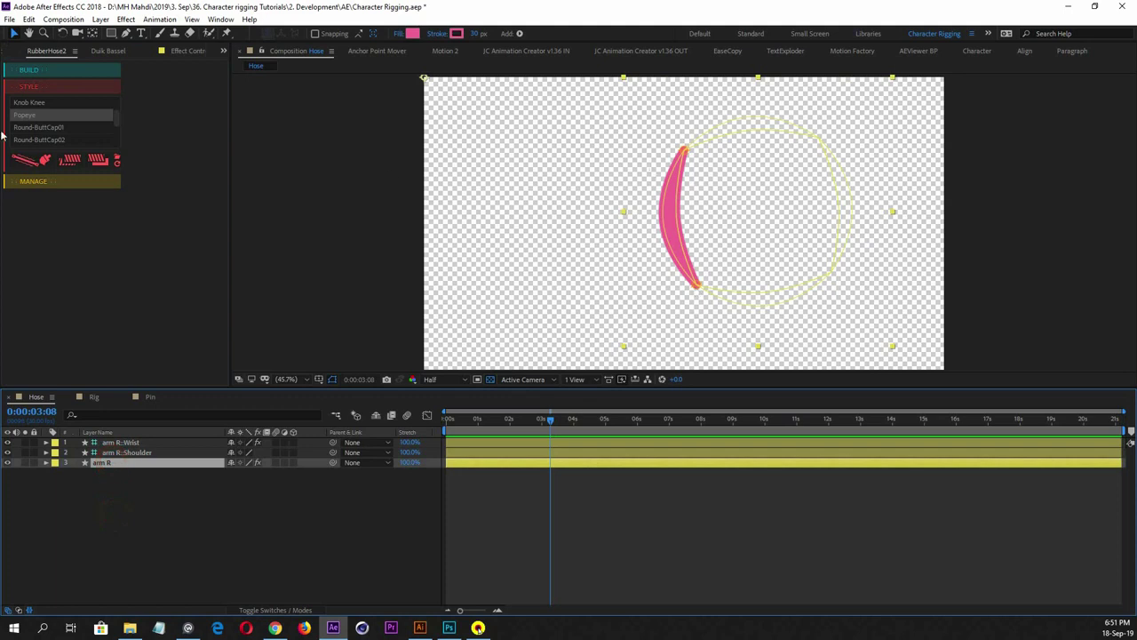
{"action": "left_click", "coordinate": [49, 127]}
{"action": "scroll", "coordinate": [63, 131], "scroll_direction": "up", "scroll_amount": 1}
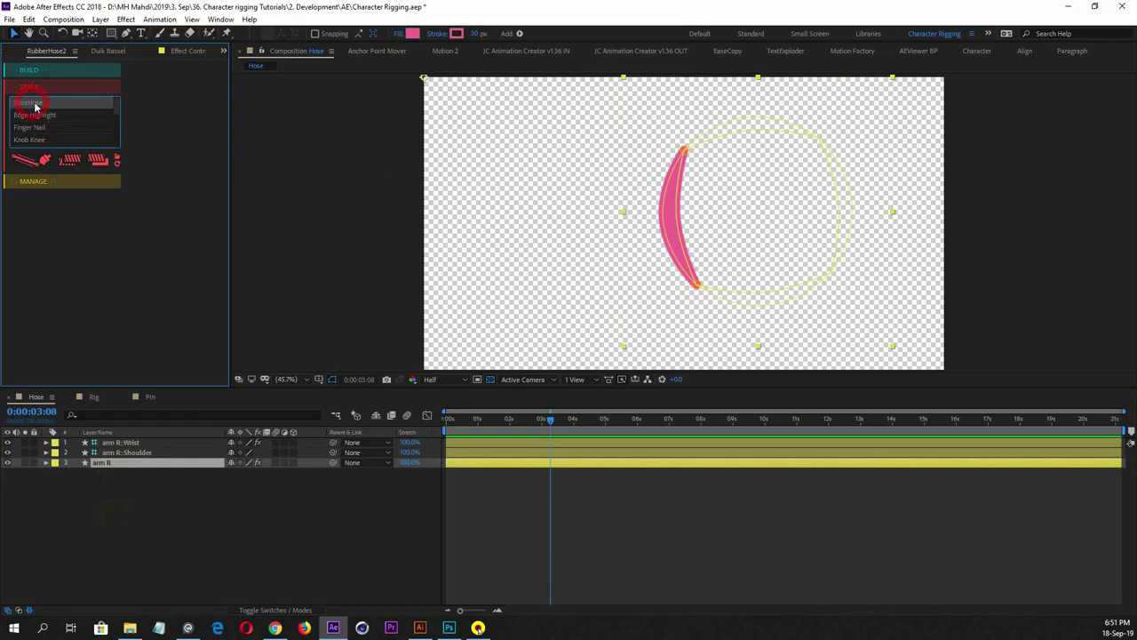
{"action": "left_click", "coordinate": [36, 103]}
{"action": "scroll", "coordinate": [49, 129], "scroll_direction": "down", "scroll_amount": 3}
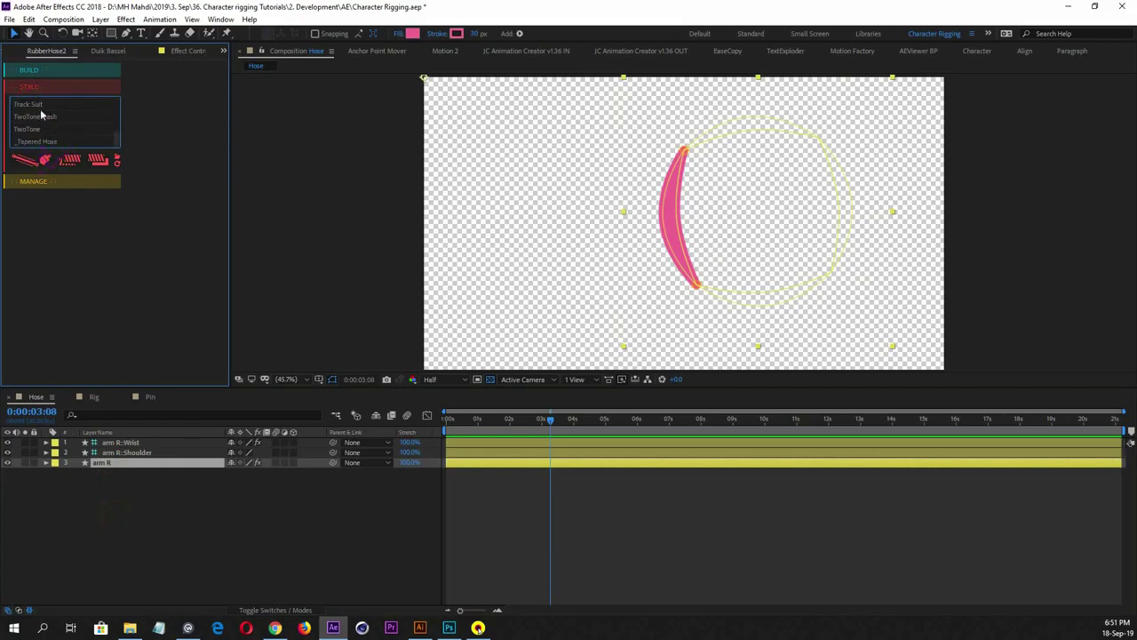
{"action": "scroll", "coordinate": [41, 112], "scroll_direction": "up", "scroll_amount": 3}
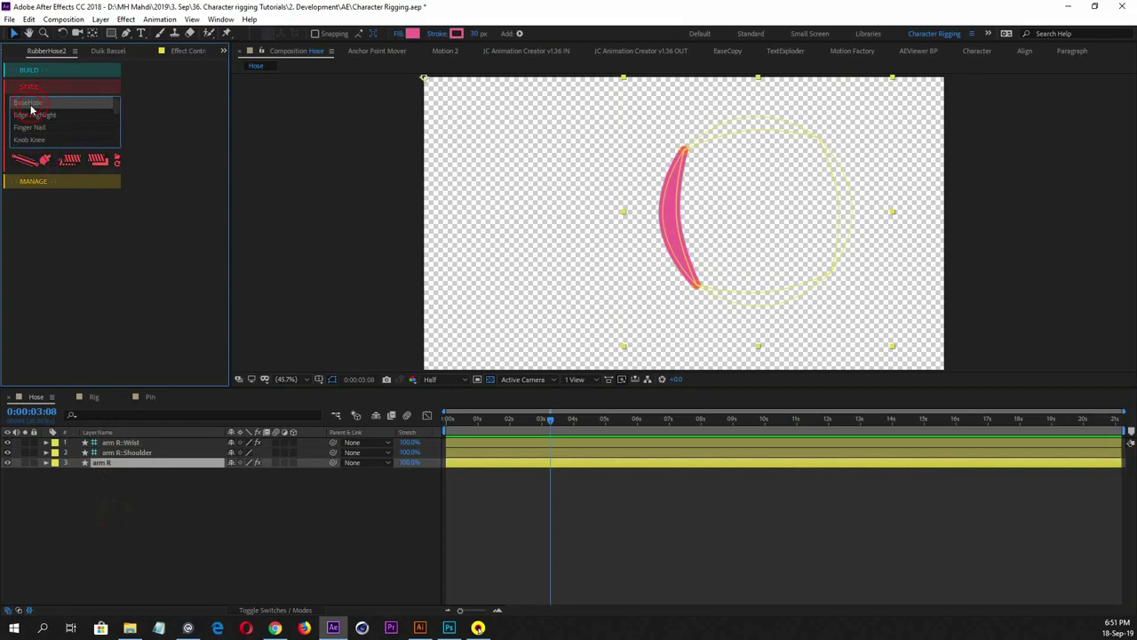
{"action": "left_click", "coordinate": [31, 164]}
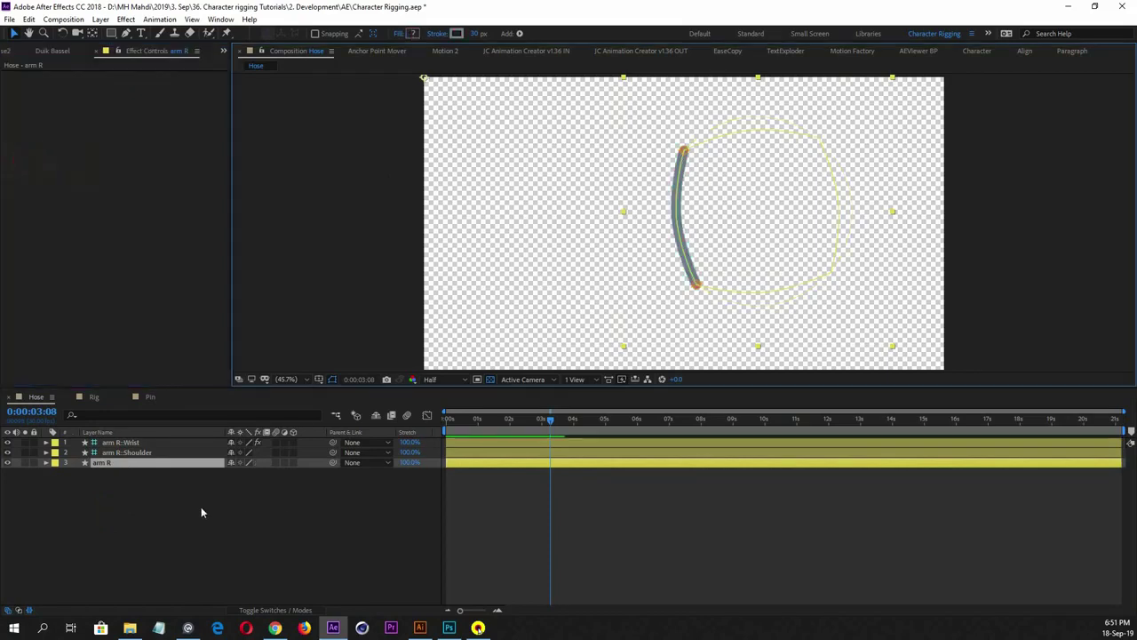
Reselect the arm R hose and review RubberHose's Build and Style tool sections
{"action": "left_click", "coordinate": [145, 500]}
{"action": "left_click", "coordinate": [110, 462]}
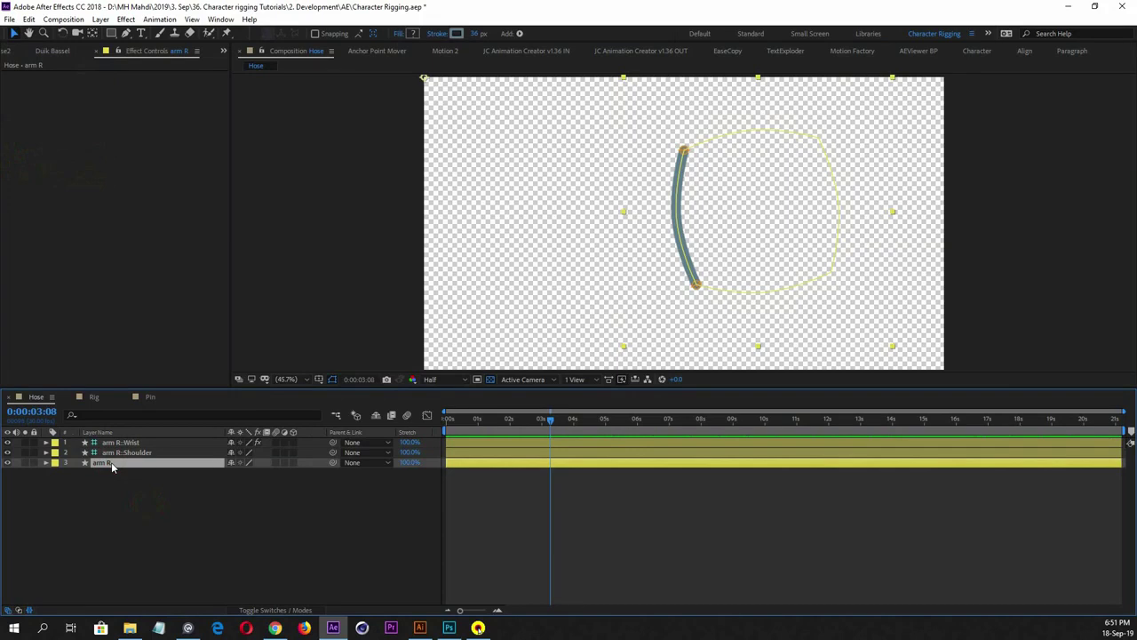
{"action": "left_click", "coordinate": [8, 50]}
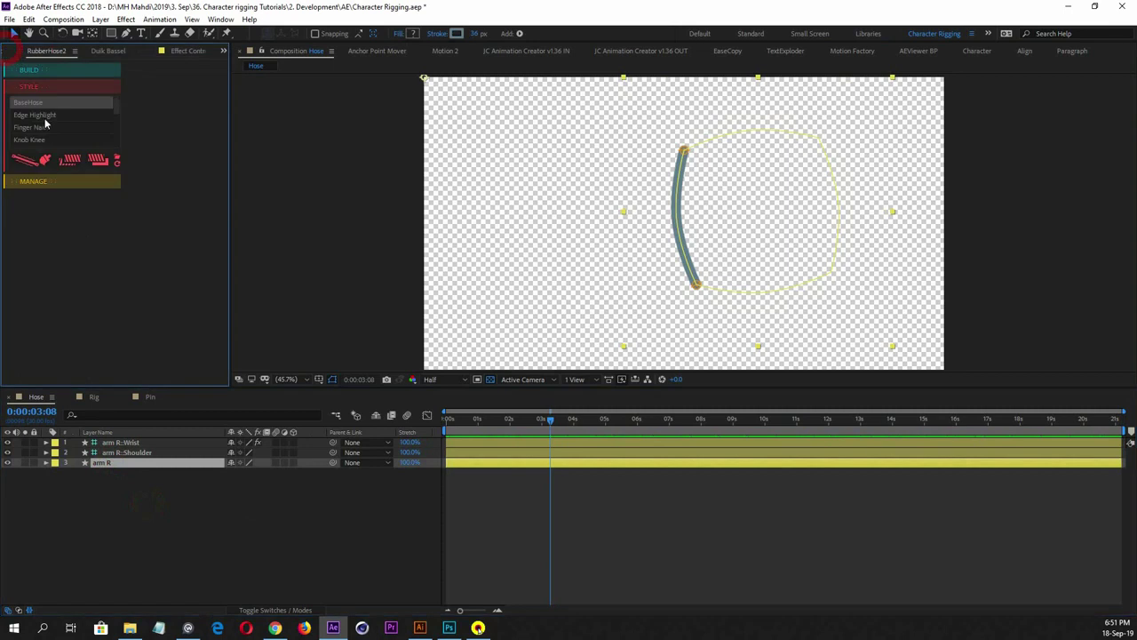
{"action": "left_click", "coordinate": [46, 73]}
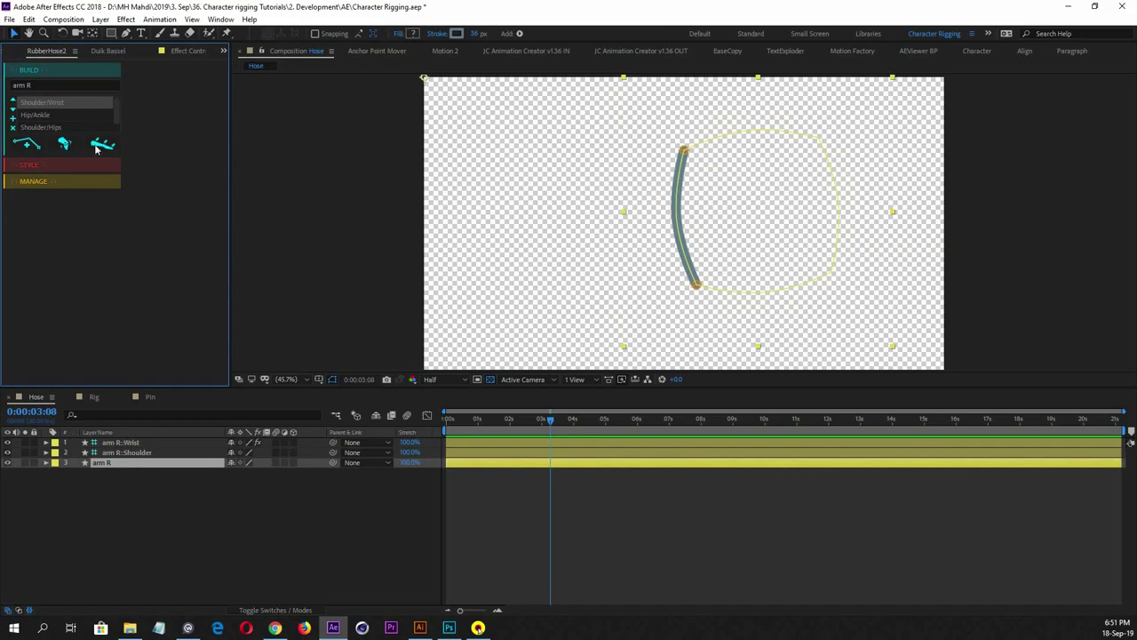
{"action": "left_click", "coordinate": [40, 168]}
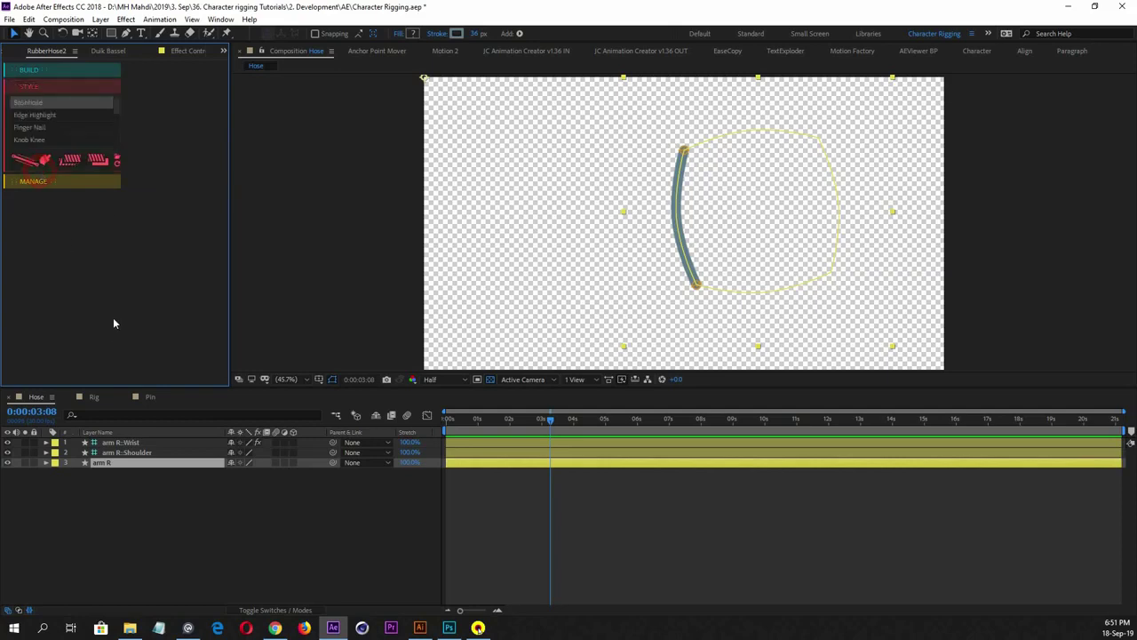
Select the arm R wrist, shoulder and hose layers together and show RubberHose's Manage tools
{"action": "left_click", "coordinate": [115, 473]}
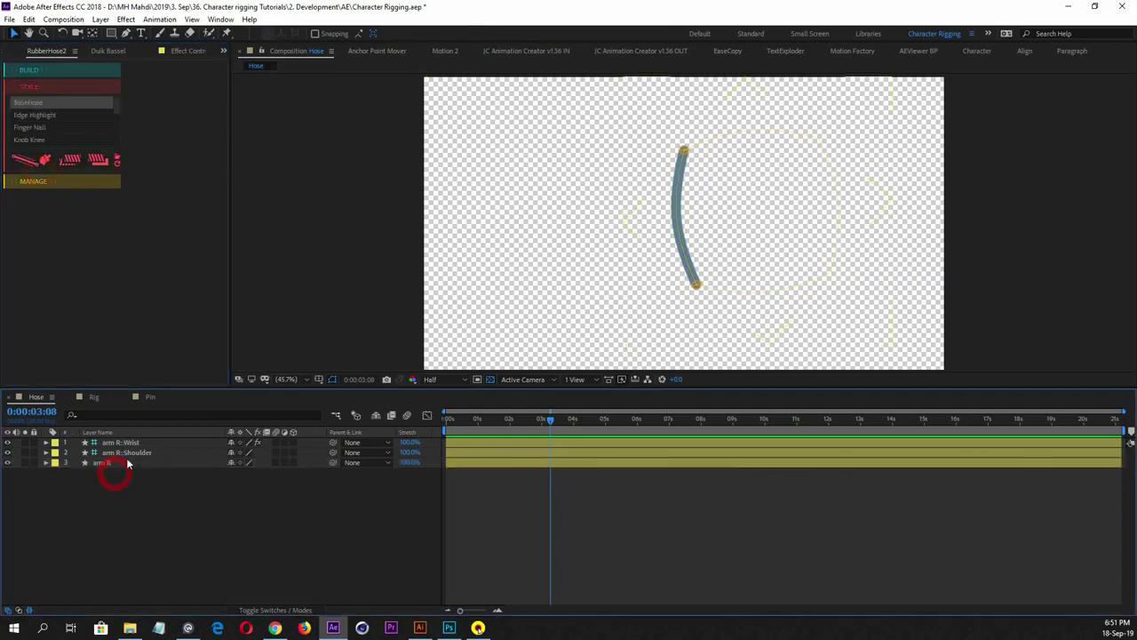
{"action": "left_click", "coordinate": [119, 463]}
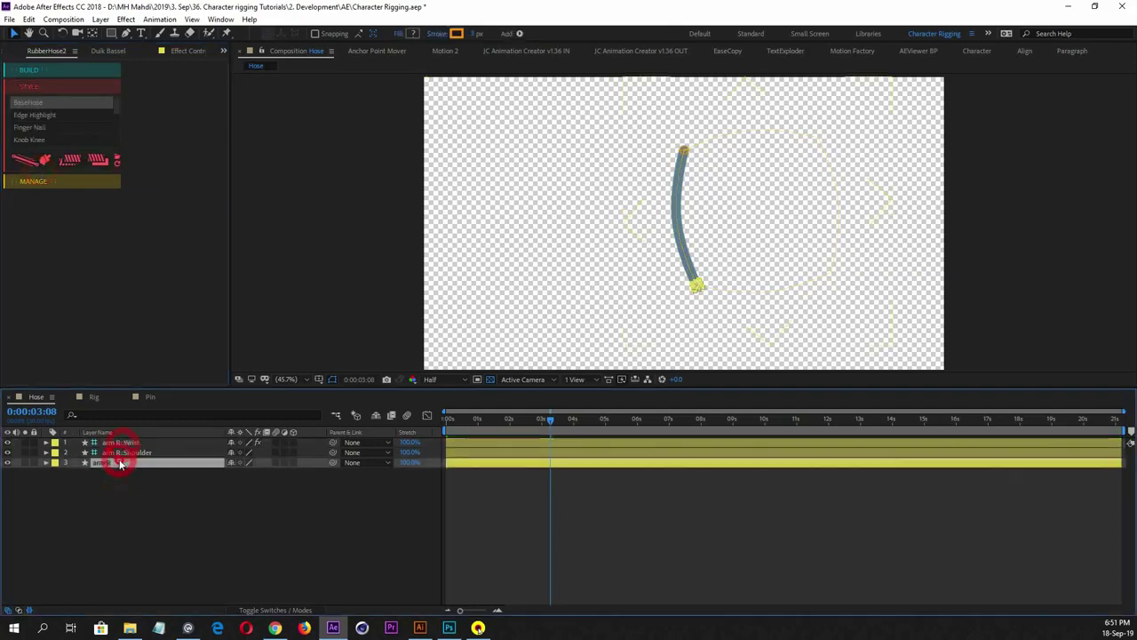
{"action": "left_click", "coordinate": [124, 452]}
{"action": "left_click", "coordinate": [122, 443]}
{"action": "left_click", "coordinate": [118, 462]}
{"action": "left_click", "coordinate": [129, 442]}
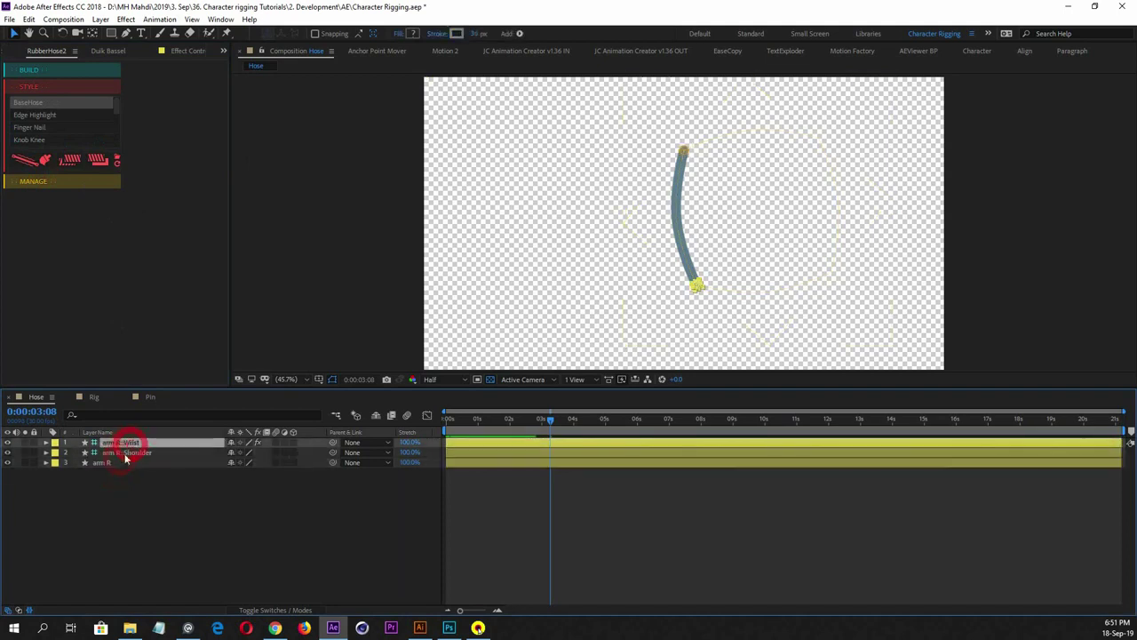
{"action": "left_click", "coordinate": [123, 461], "text": "shift"}
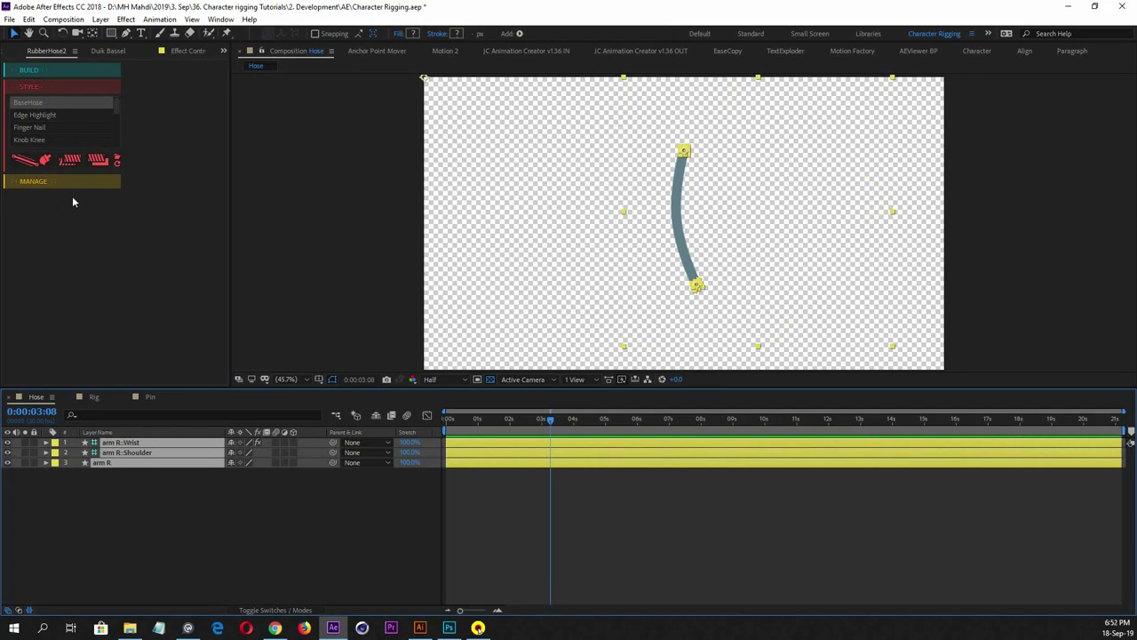
{"action": "left_click", "coordinate": [55, 217]}
{"action": "left_click", "coordinate": [42, 182]}
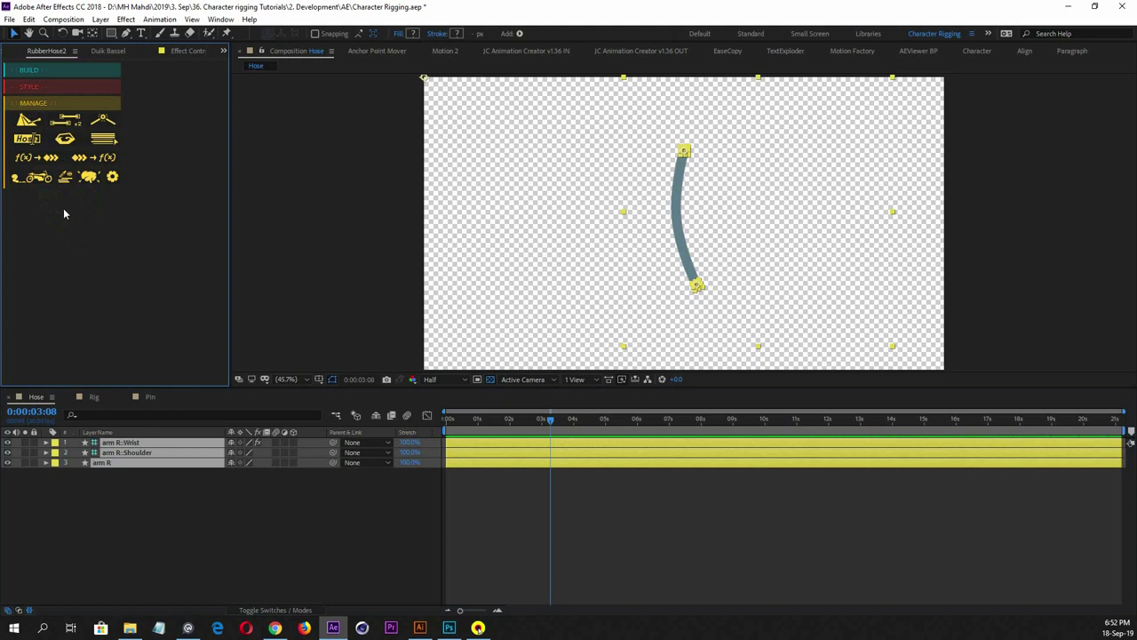
{"action": "left_click", "coordinate": [161, 488]}
{"action": "left_click_drag", "start_coordinate": [127, 484], "coordinate": [127, 437]}
{"action": "left_click", "coordinate": [191, 511]}
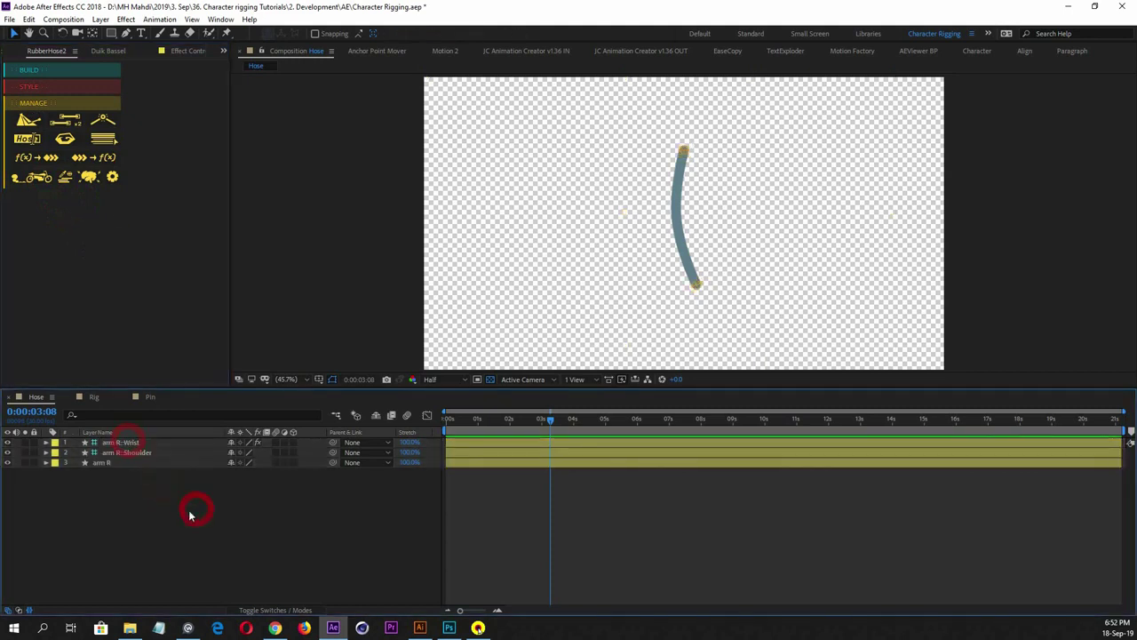
Set the Bend Direction on the arm R wrist controller to 100
{"action": "left_click", "coordinate": [123, 462]}
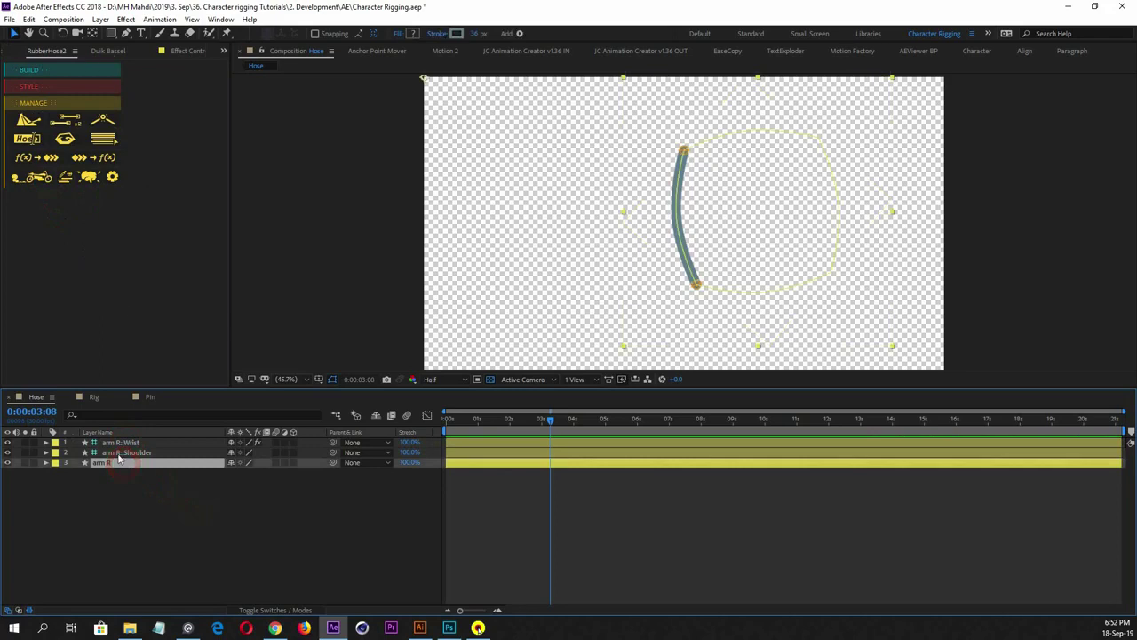
{"action": "left_click", "coordinate": [125, 442]}
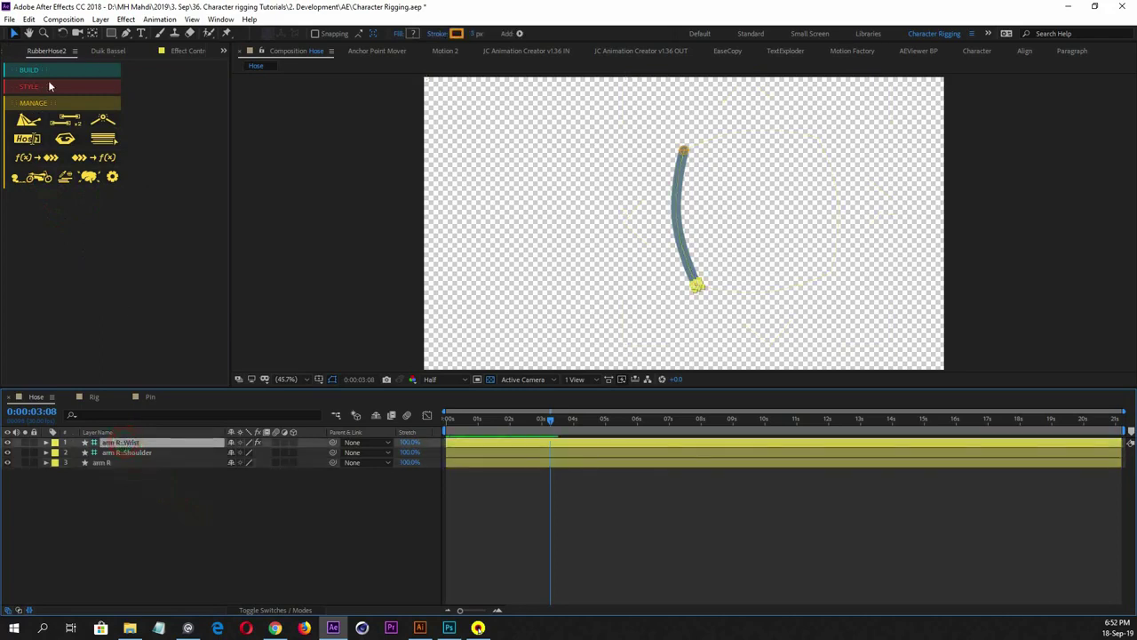
{"action": "left_click", "coordinate": [184, 52]}
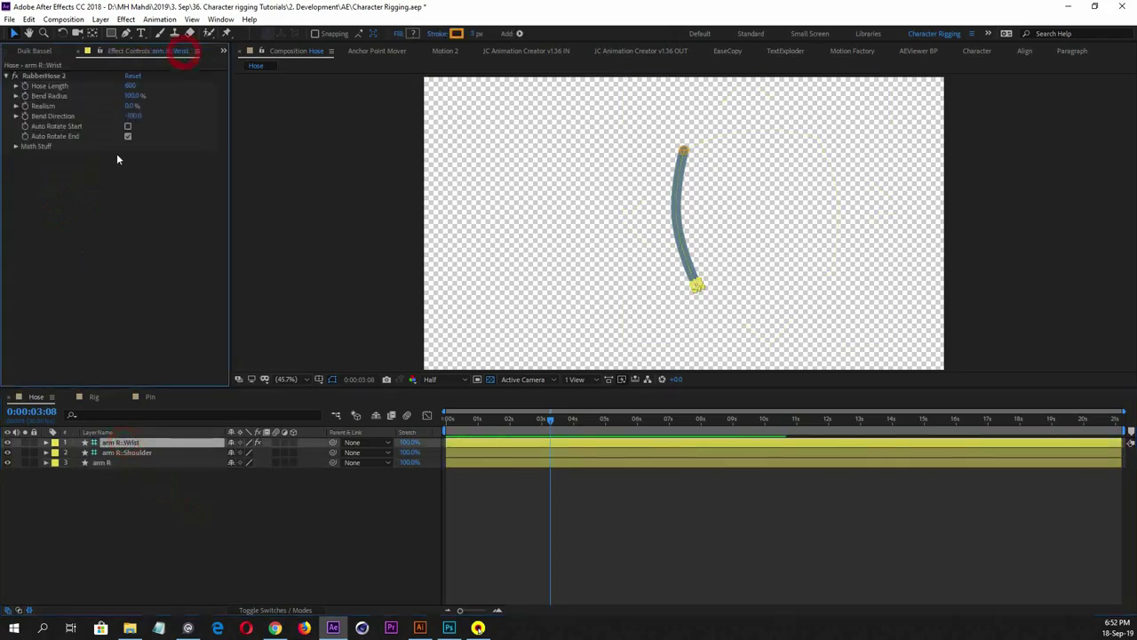
{"action": "left_click_drag", "start_coordinate": [132, 115], "coordinate": [394, 132]}
{"action": "left_click", "coordinate": [107, 538]}
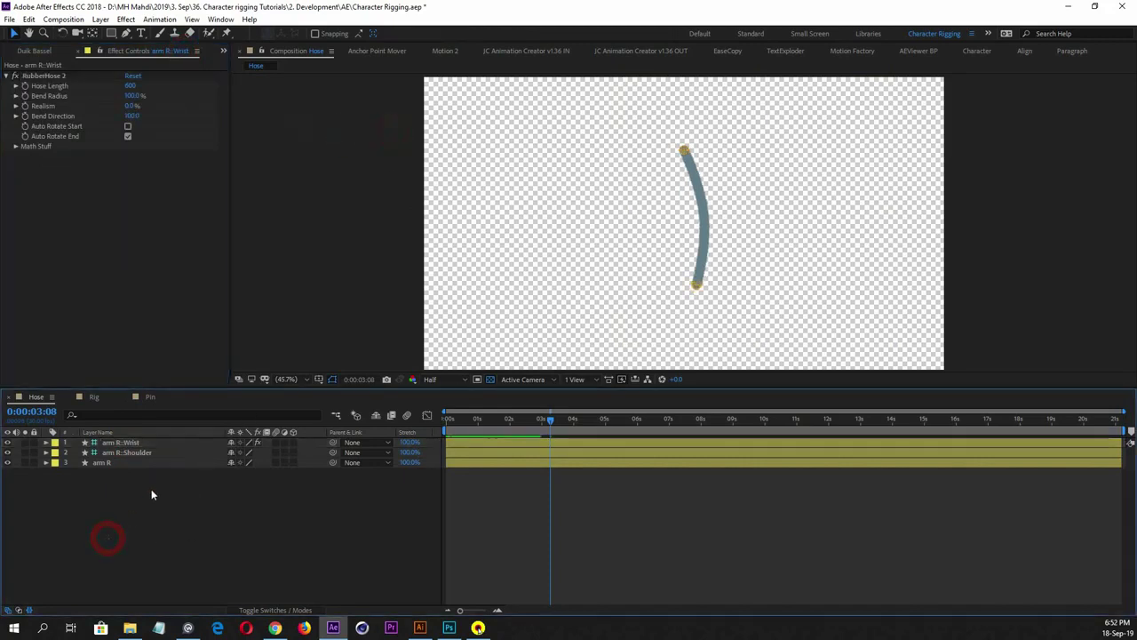
Move the whole arm R rig, with its wrist, shoulder and hose layers, horizontally toward the composition's right side
{"action": "left_click", "coordinate": [140, 442]}
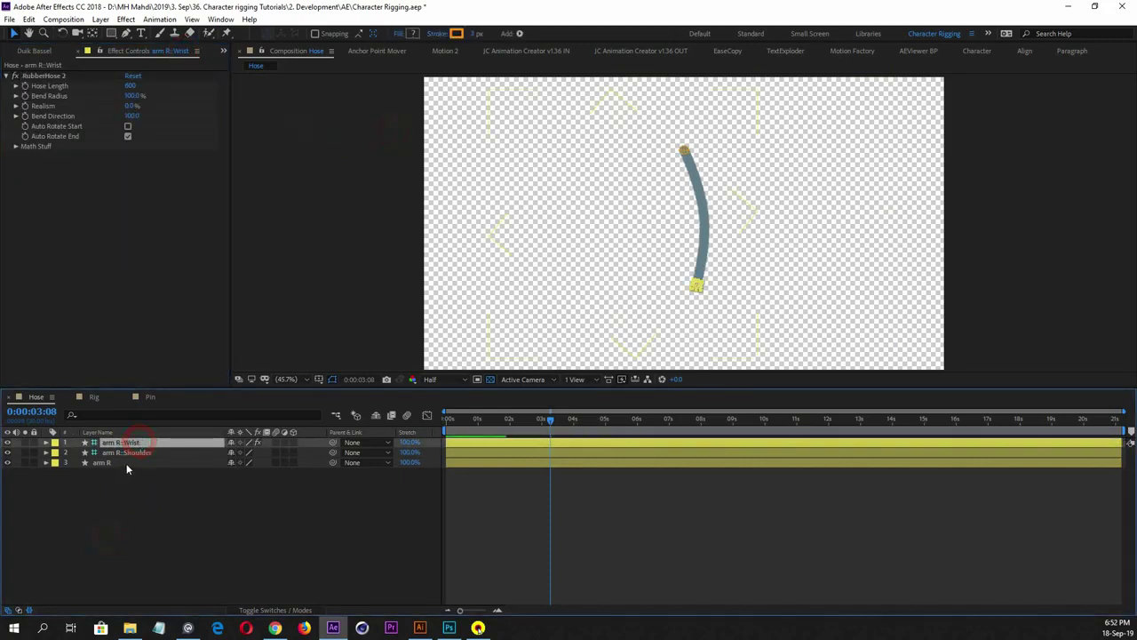
{"action": "left_click", "coordinate": [126, 463], "text": "shift"}
{"action": "left_click_drag", "start_coordinate": [698, 186], "coordinate": [767, 186]}
{"action": "left_click", "coordinate": [268, 519]}
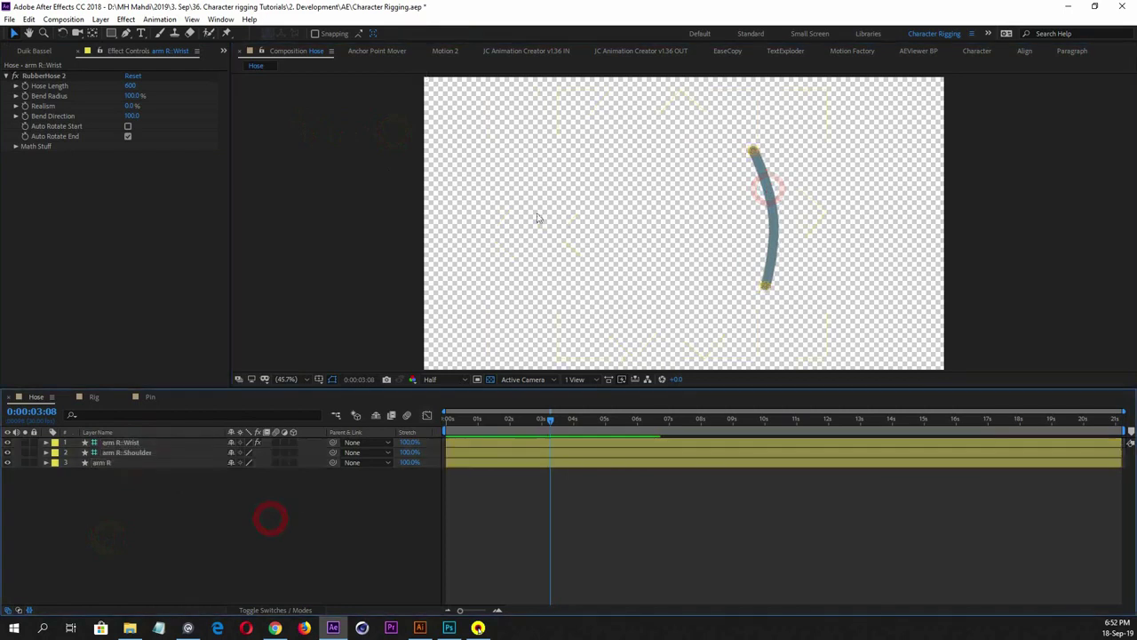
Change the hose name in RubberHose's Build settings to arm L
{"action": "left_click", "coordinate": [114, 443]}
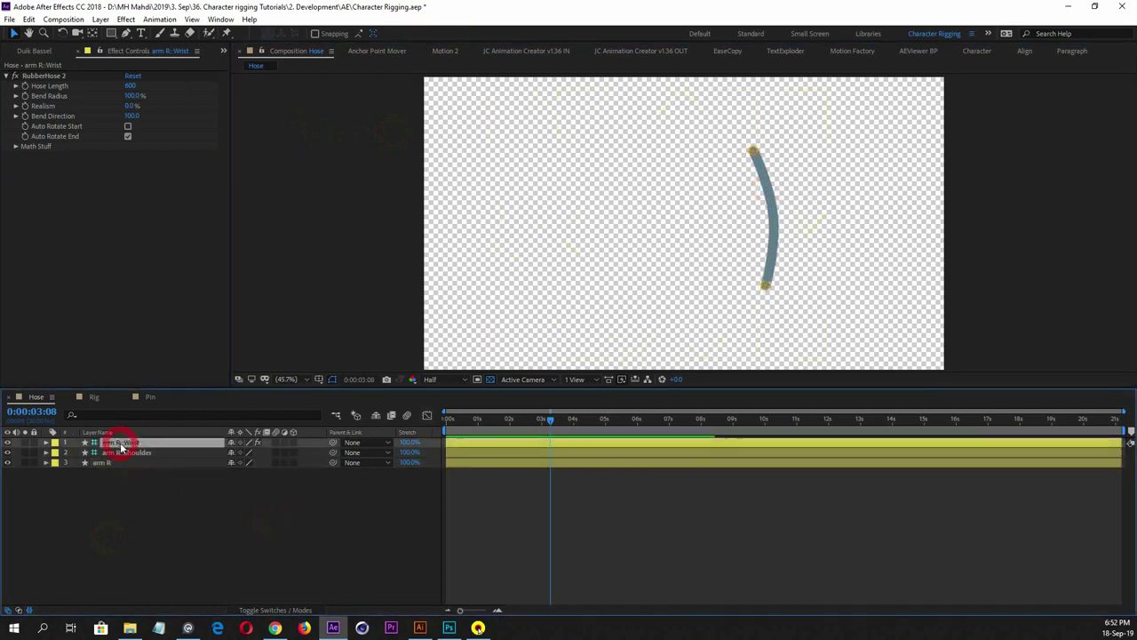
{"action": "left_click", "coordinate": [114, 463]}
{"action": "left_click", "coordinate": [124, 478]}
{"action": "left_click", "coordinate": [9, 53]}
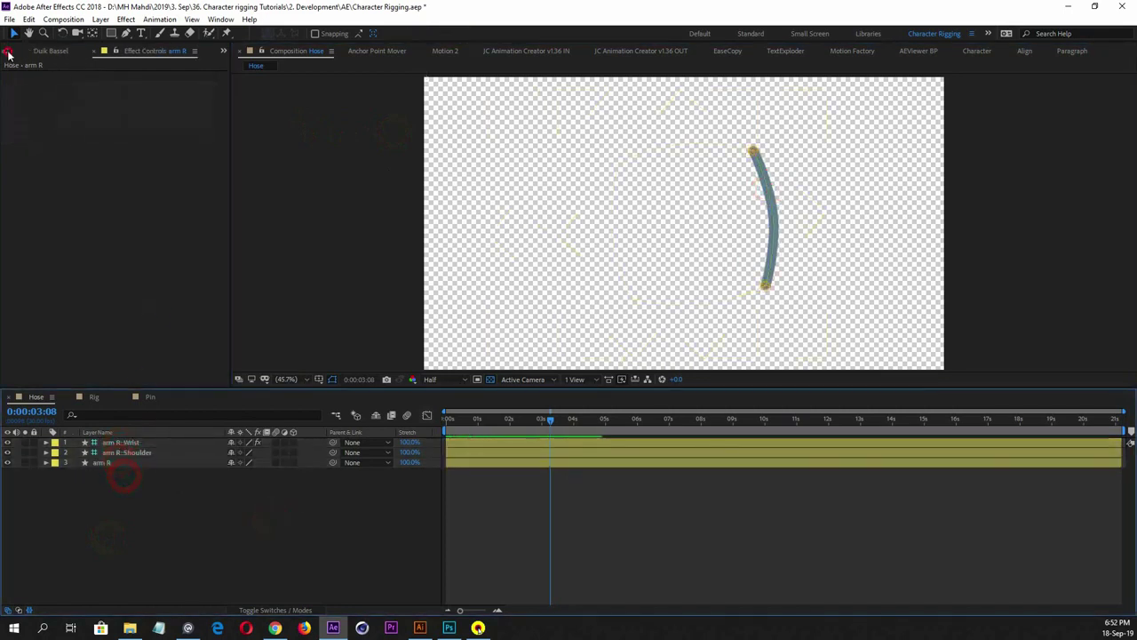
{"action": "left_click", "coordinate": [40, 71]}
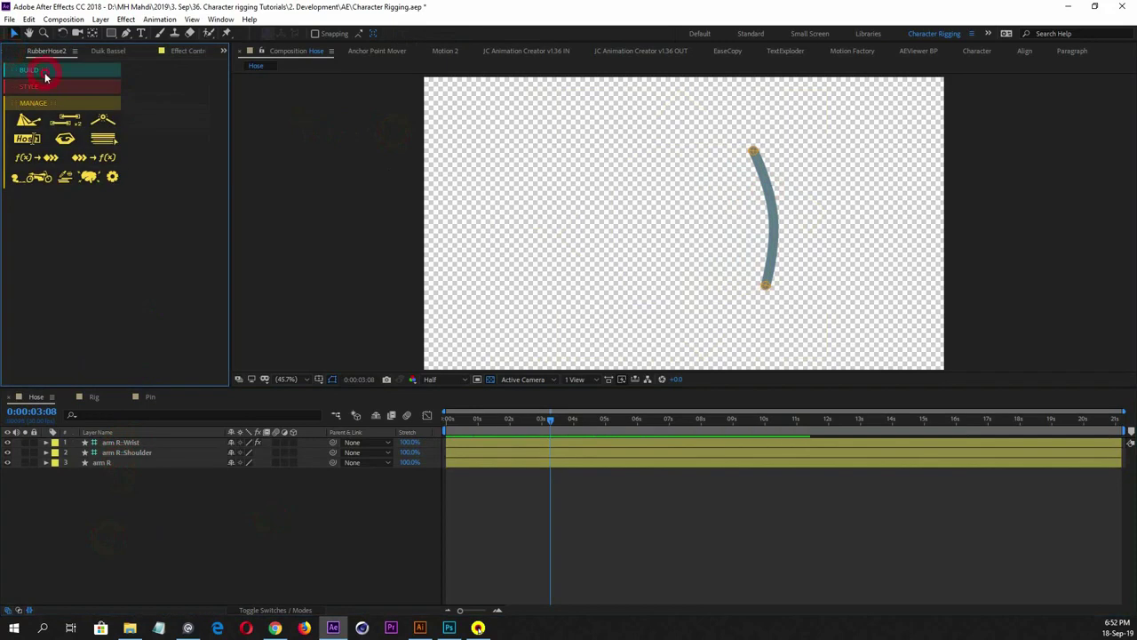
{"action": "left_click", "coordinate": [38, 86]}
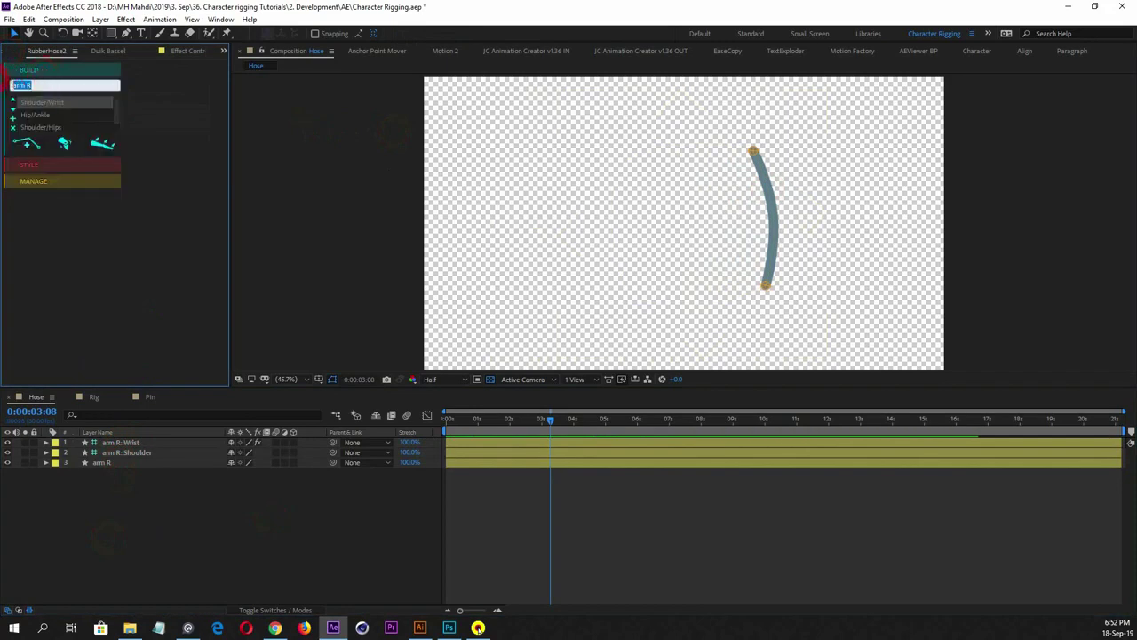
{"action": "left_click", "coordinate": [44, 84]}
{"action": "double_click", "coordinate": [71, 86]}
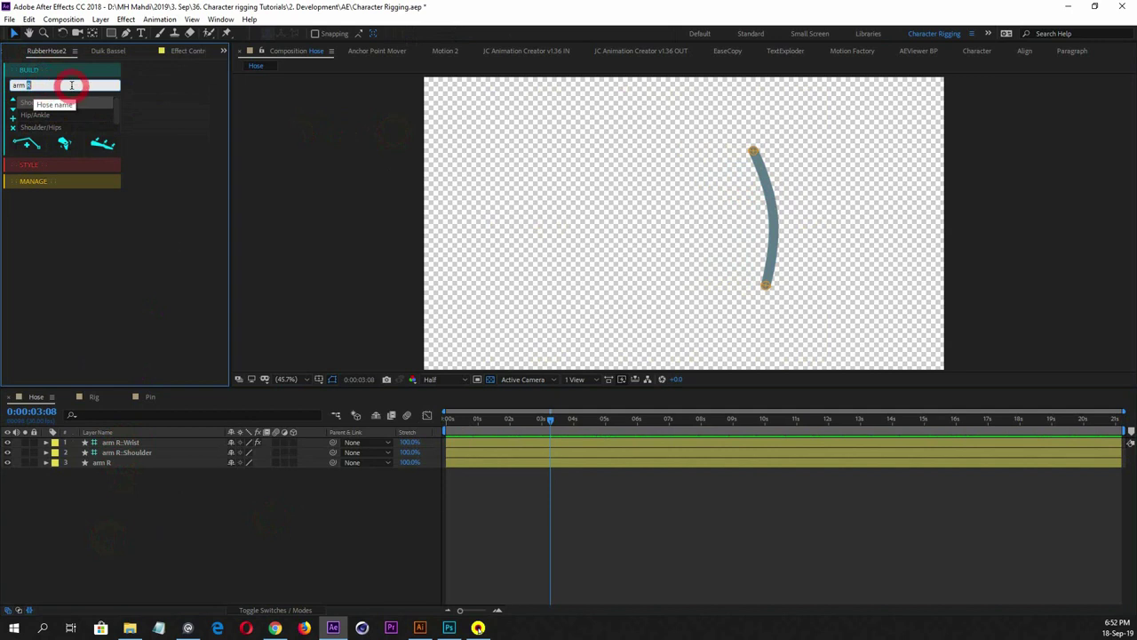
{"action": "type", "text": "L"}
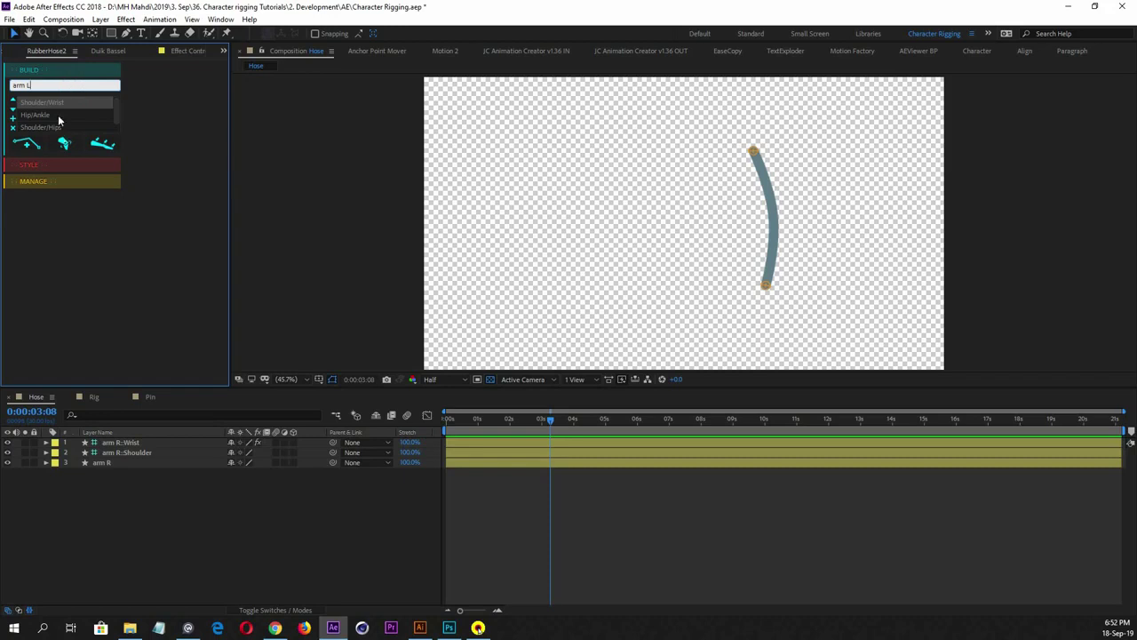
Show RubberHose's Manage tools and select the whole arm R hose group, starting from its hose layer
{"action": "left_click_drag", "start_coordinate": [109, 502], "coordinate": [138, 441]}
{"action": "left_click", "coordinate": [139, 477]}
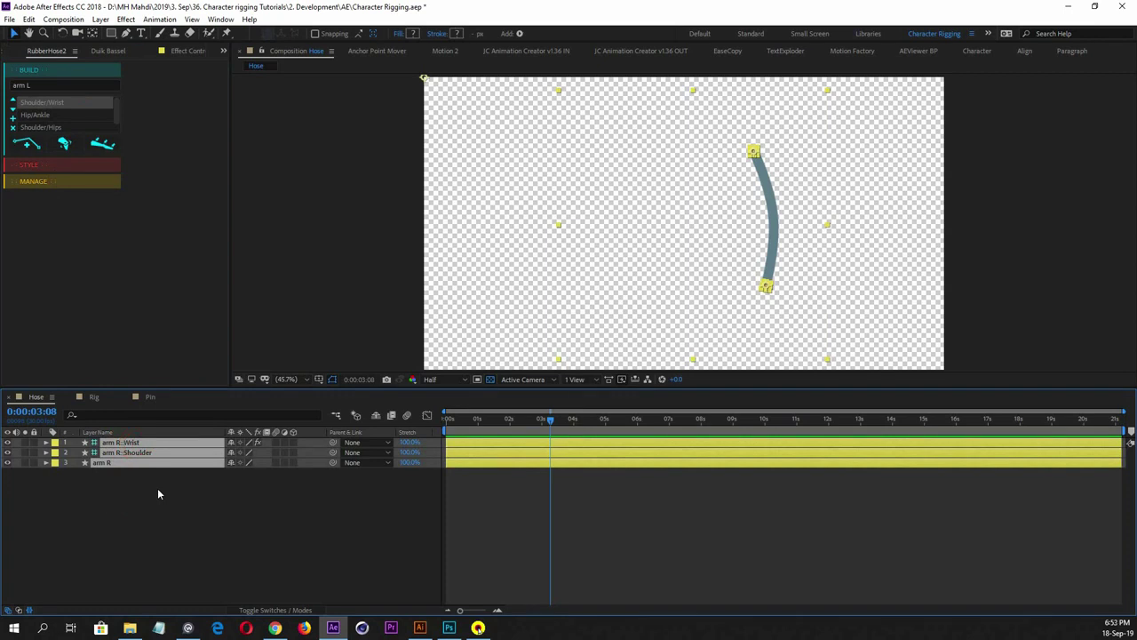
{"action": "left_click", "coordinate": [75, 182]}
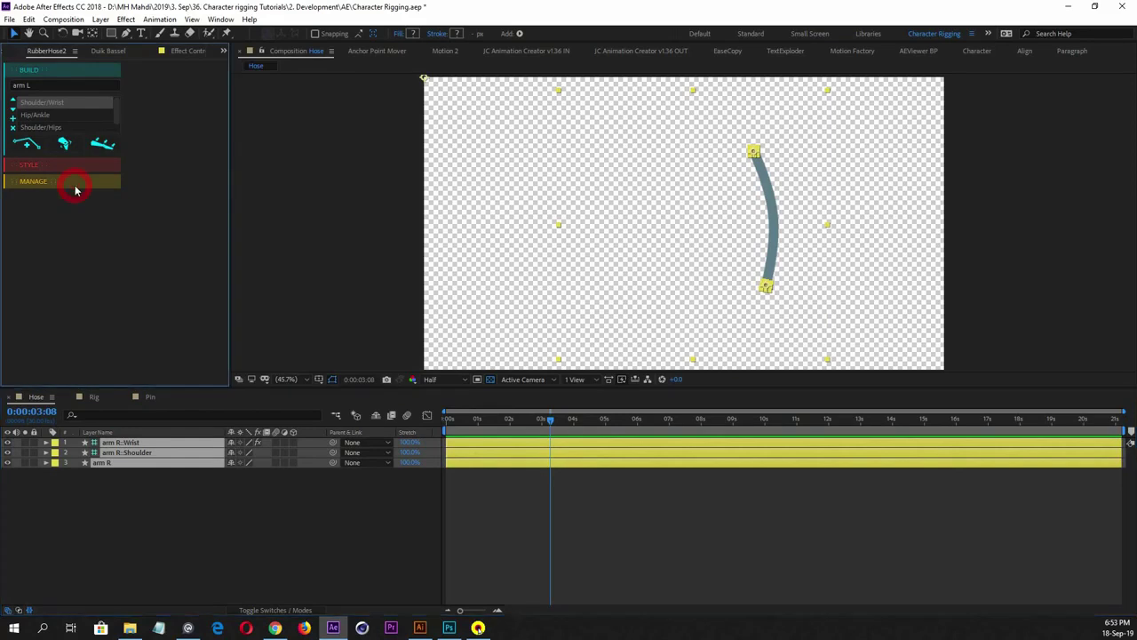
{"action": "left_click", "coordinate": [115, 495]}
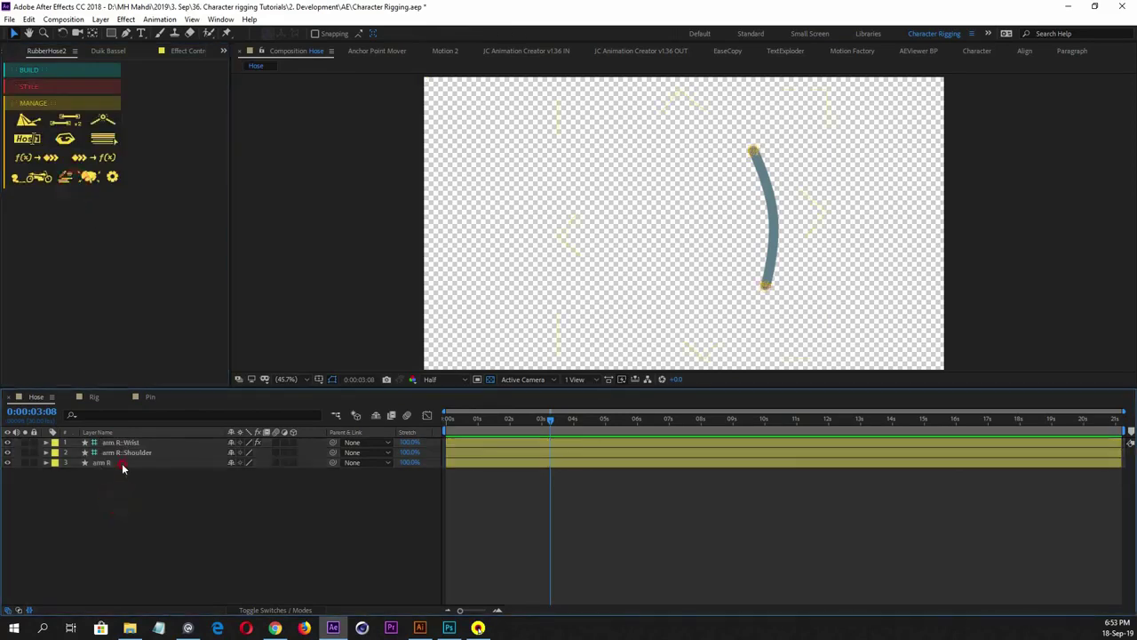
{"action": "left_click", "coordinate": [123, 463]}
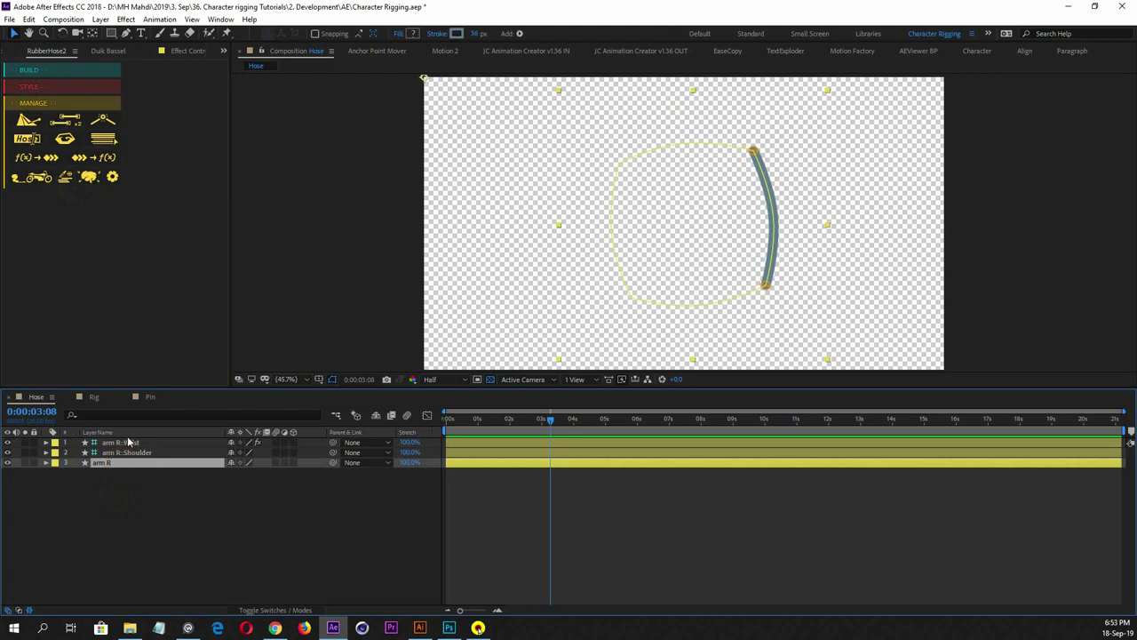
{"action": "left_click", "coordinate": [160, 504]}
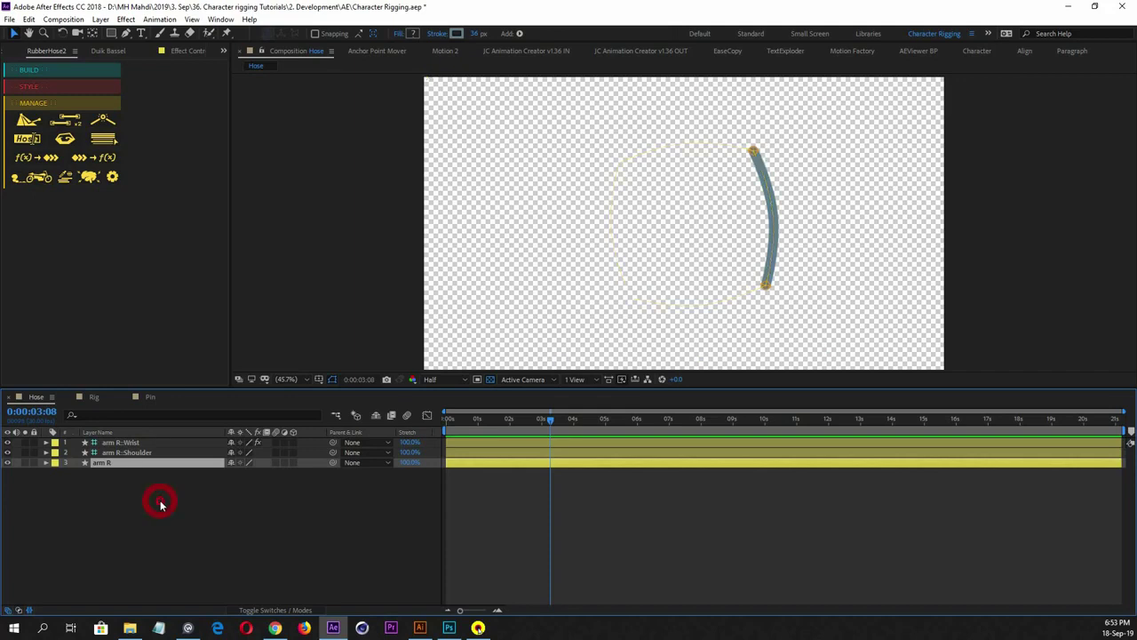
{"action": "left_click", "coordinate": [104, 462]}
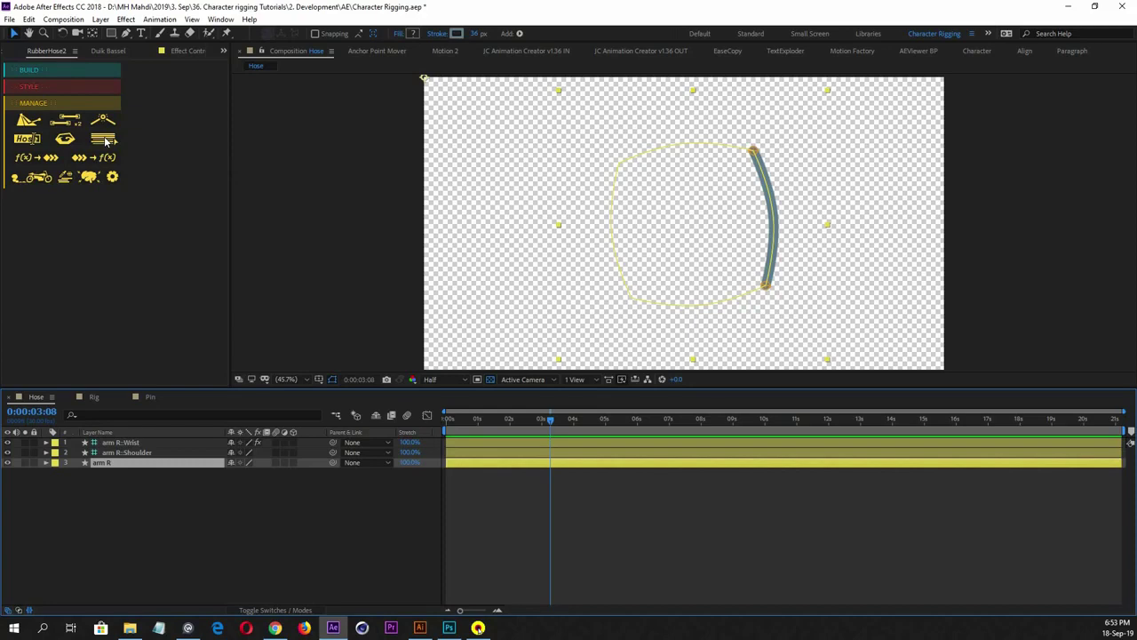
{"action": "left_click", "coordinate": [104, 140]}
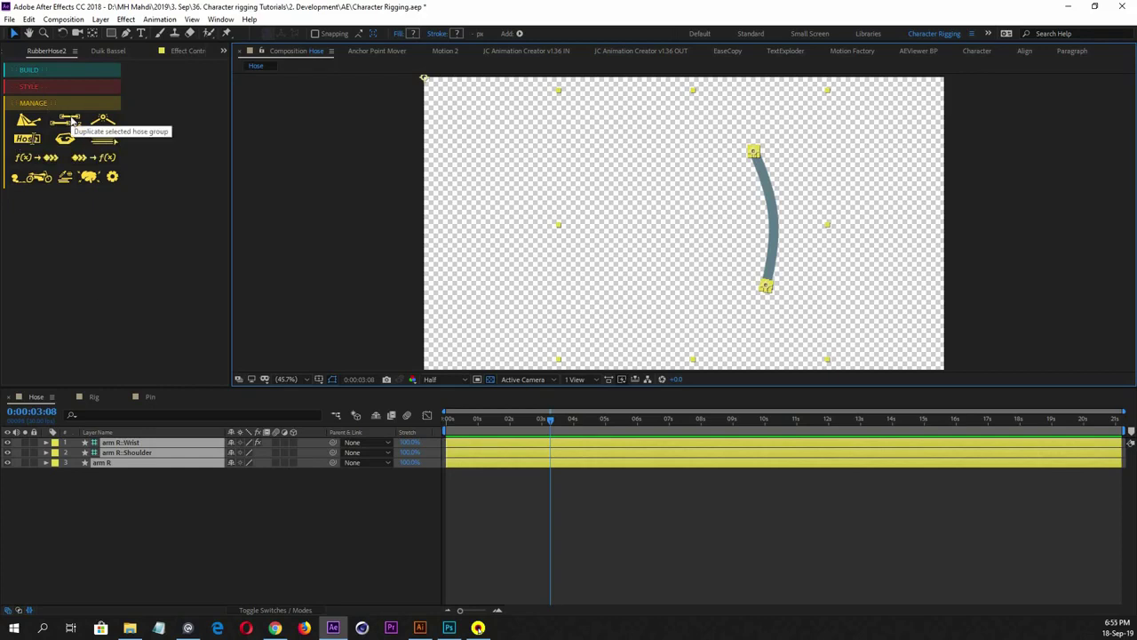
Duplicate the arm R hose group with its layers stacked above the originals, and move the copy left of the original hose
{"action": "left_click", "coordinate": [71, 121]}
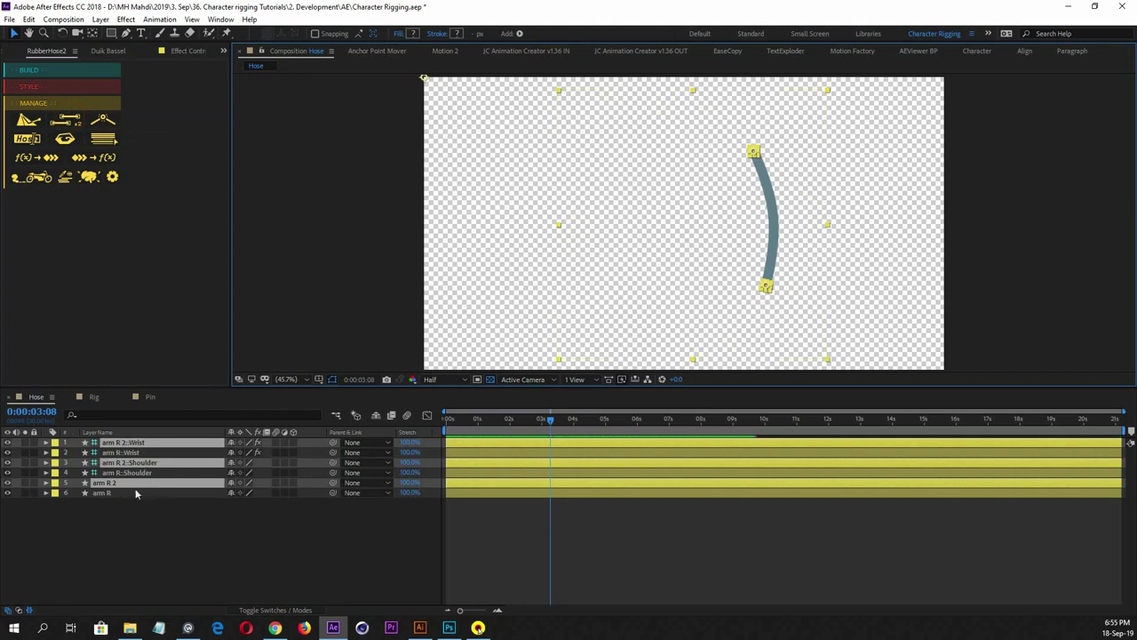
{"action": "left_click_drag", "start_coordinate": [131, 464], "coordinate": [130, 441]}
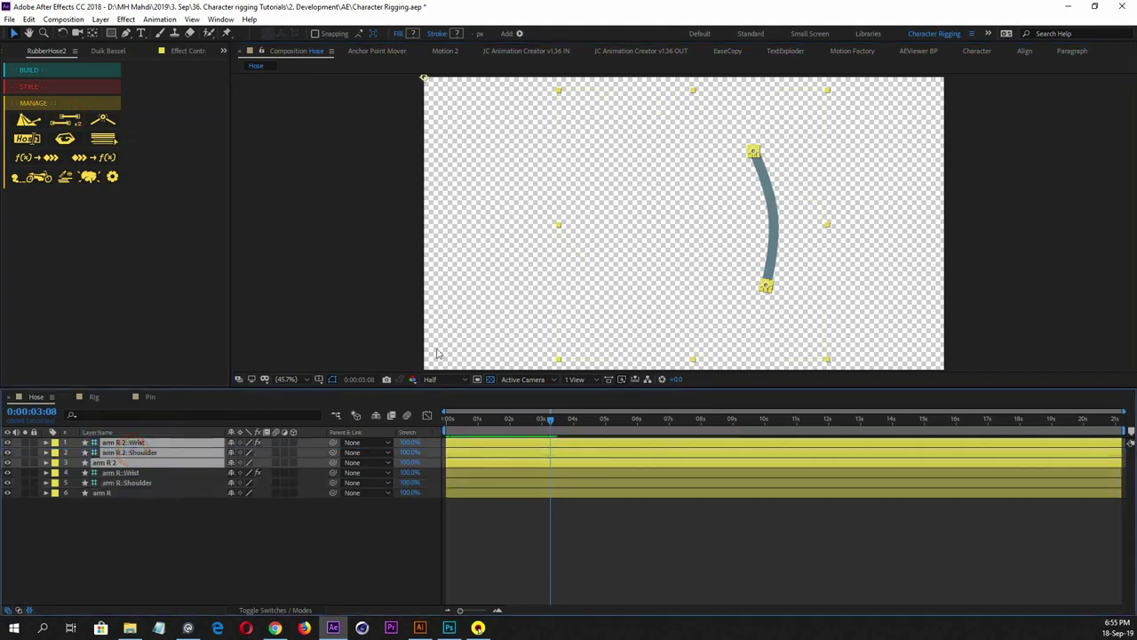
{"action": "mouse_move", "coordinate": [773, 214]}
{"action": "left_mouse_down"}
{"action": "mouse_move", "coordinate": [675, 205]}
{"action": "mouse_move", "coordinate": [696, 210]}
{"action": "left_mouse_up"}
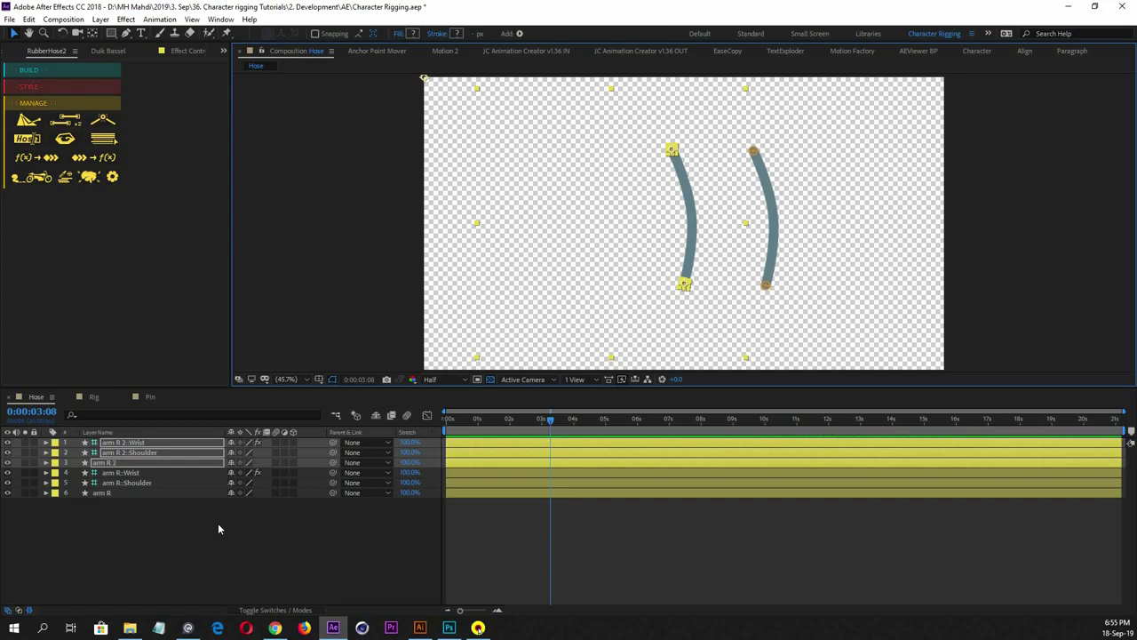
Rename the duplicated hose group to arm L with the Shoulder/Wrist controller labels
{"action": "left_click", "coordinate": [29, 141]}
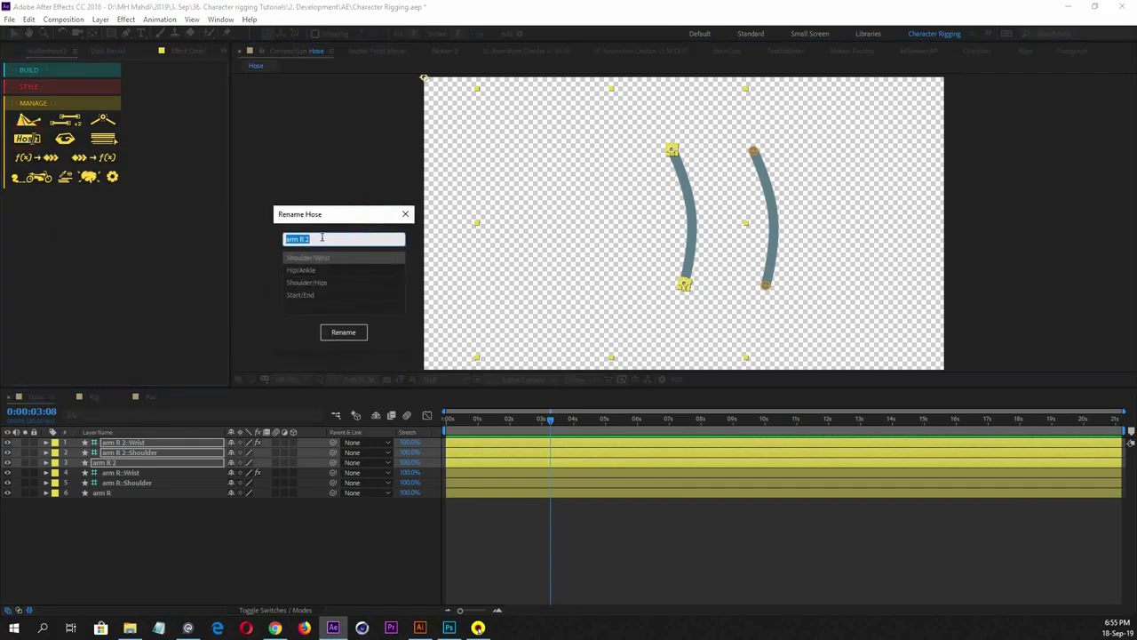
{"action": "left_click", "coordinate": [322, 238]}
{"action": "left_click_drag", "start_coordinate": [321, 239], "coordinate": [275, 238]}
{"action": "left_click", "coordinate": [316, 238]}
{"action": "left_click_drag", "start_coordinate": [315, 238], "coordinate": [250, 233]}
{"action": "left_click", "coordinate": [325, 238]}
{"action": "left_click", "coordinate": [321, 239]}
{"action": "left_click", "coordinate": [300, 237]}
{"action": "left_click_drag", "start_coordinate": [330, 237], "coordinate": [302, 238]}
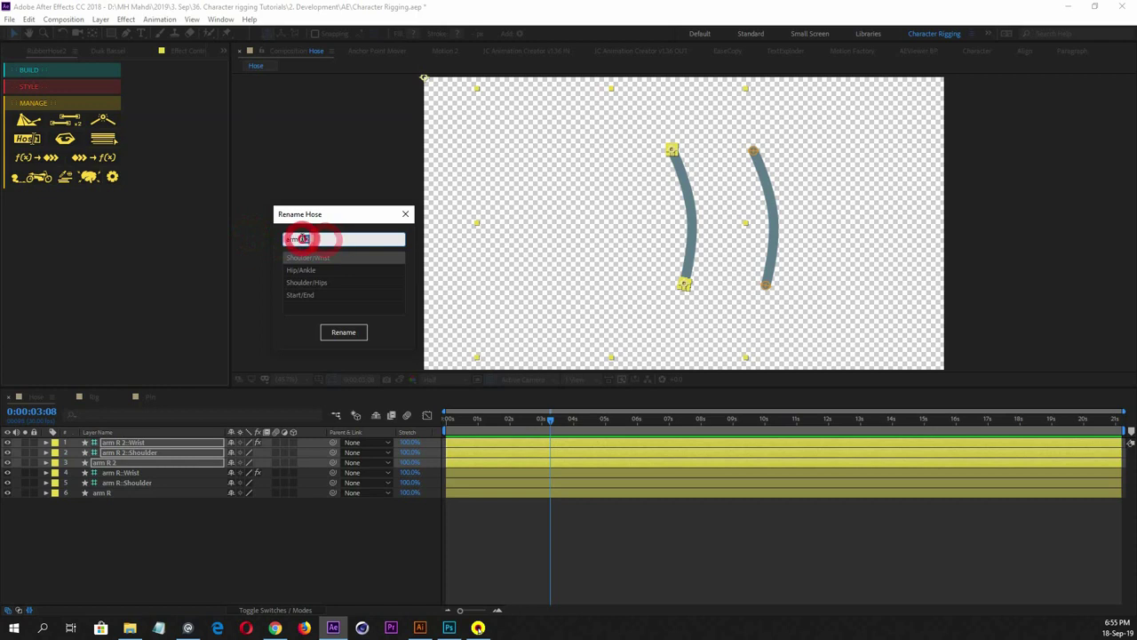
{"action": "left_click", "coordinate": [324, 239]}
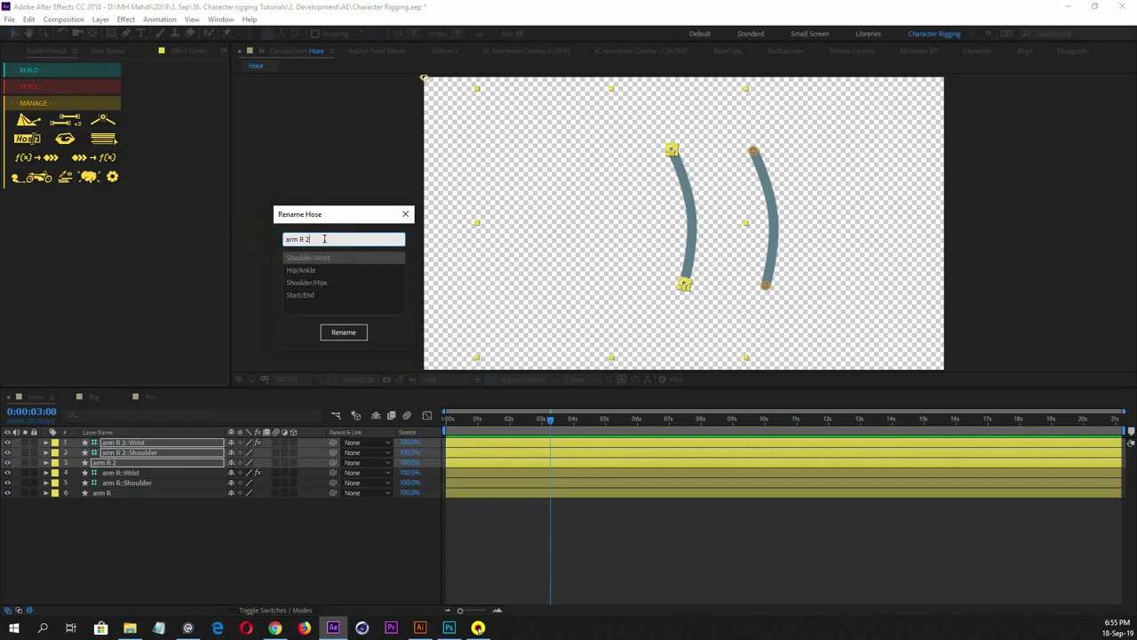
{"action": "left_click_drag", "start_coordinate": [332, 238], "coordinate": [303, 239]}
{"action": "key", "text": "BackSpace"}
{"action": "type", "text": "L"}
{"action": "left_click", "coordinate": [317, 277]}
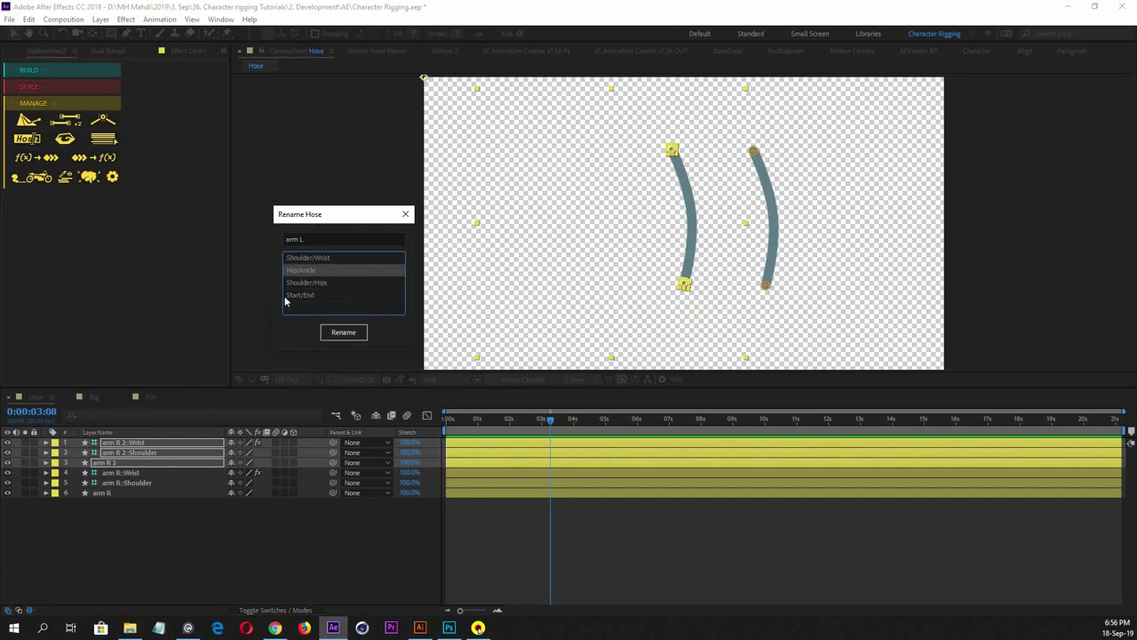
{"action": "left_click", "coordinate": [323, 259]}
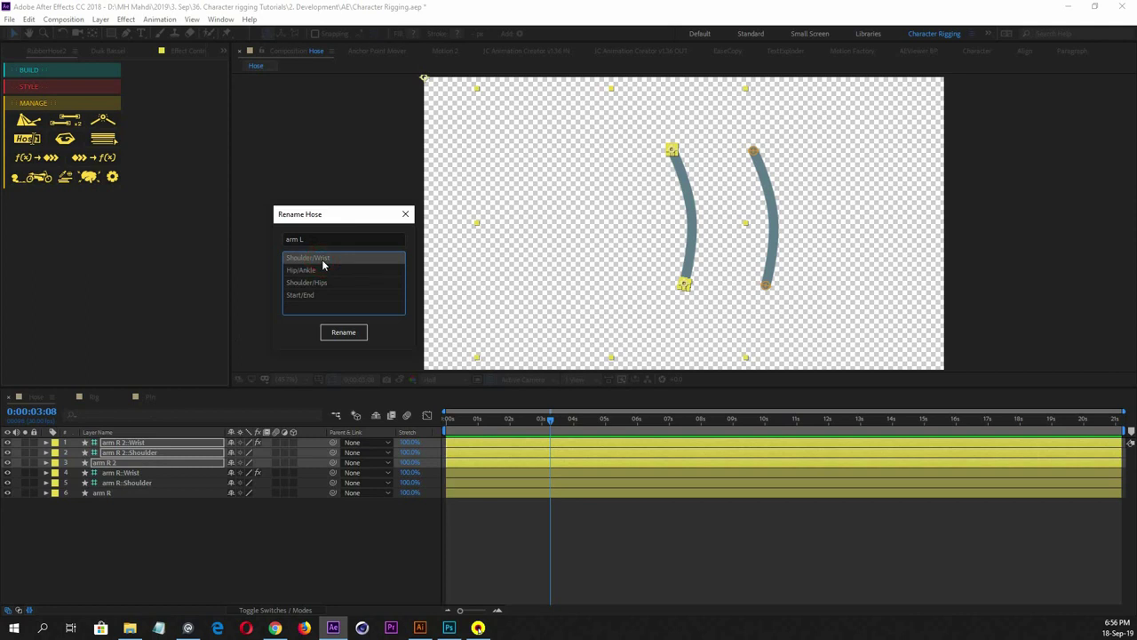
{"action": "left_click", "coordinate": [353, 331]}
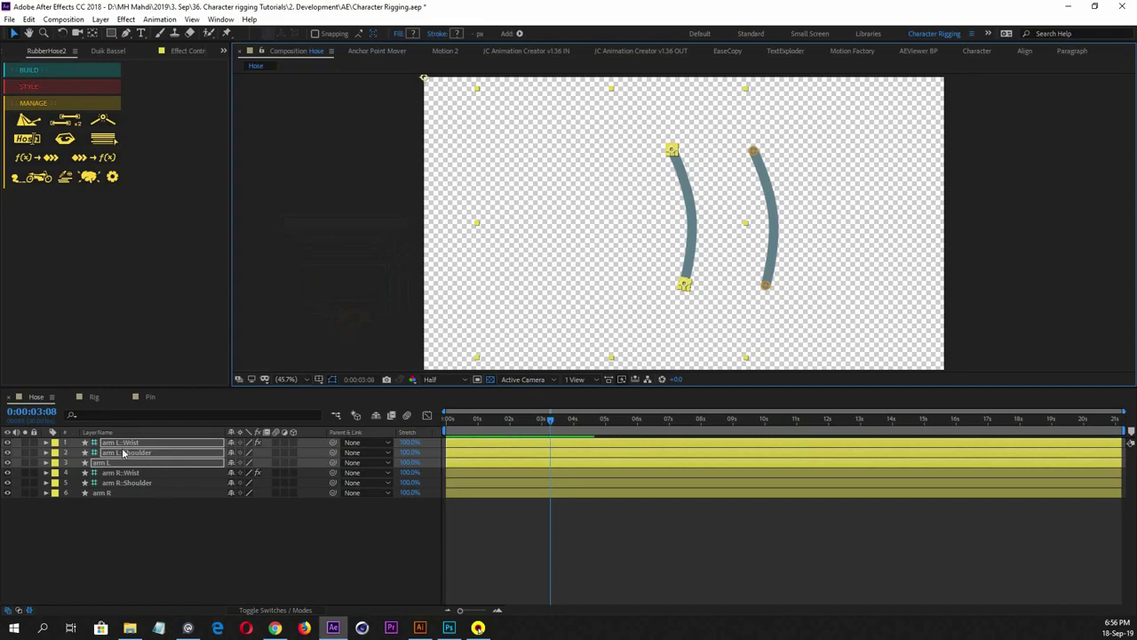
{"action": "left_click", "coordinate": [140, 515]}
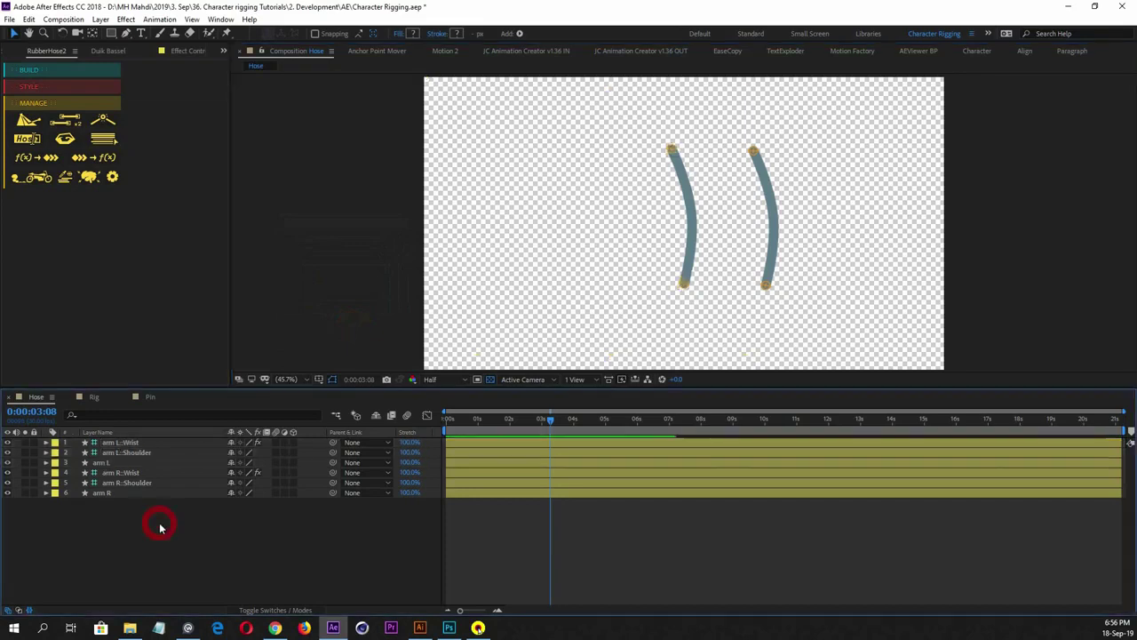
Set the Bend Direction on the arm L wrist controller to -100, leaving Auto Rotate Start off
{"action": "left_click", "coordinate": [103, 462]}
{"action": "left_click", "coordinate": [115, 453]}
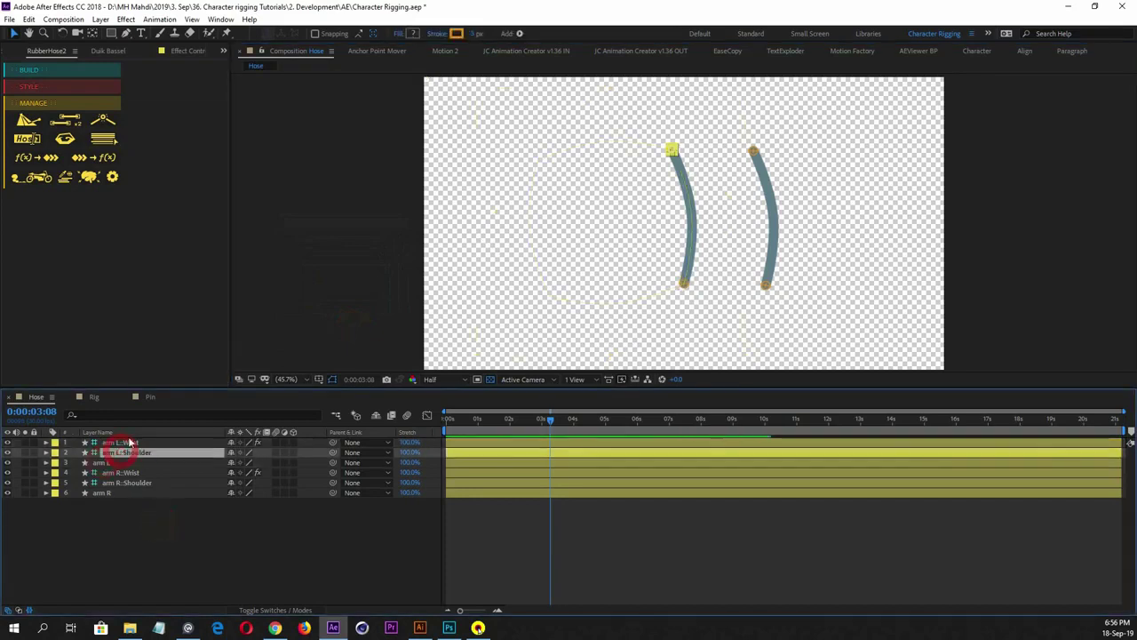
{"action": "left_click", "coordinate": [122, 441]}
{"action": "left_click", "coordinate": [152, 540]}
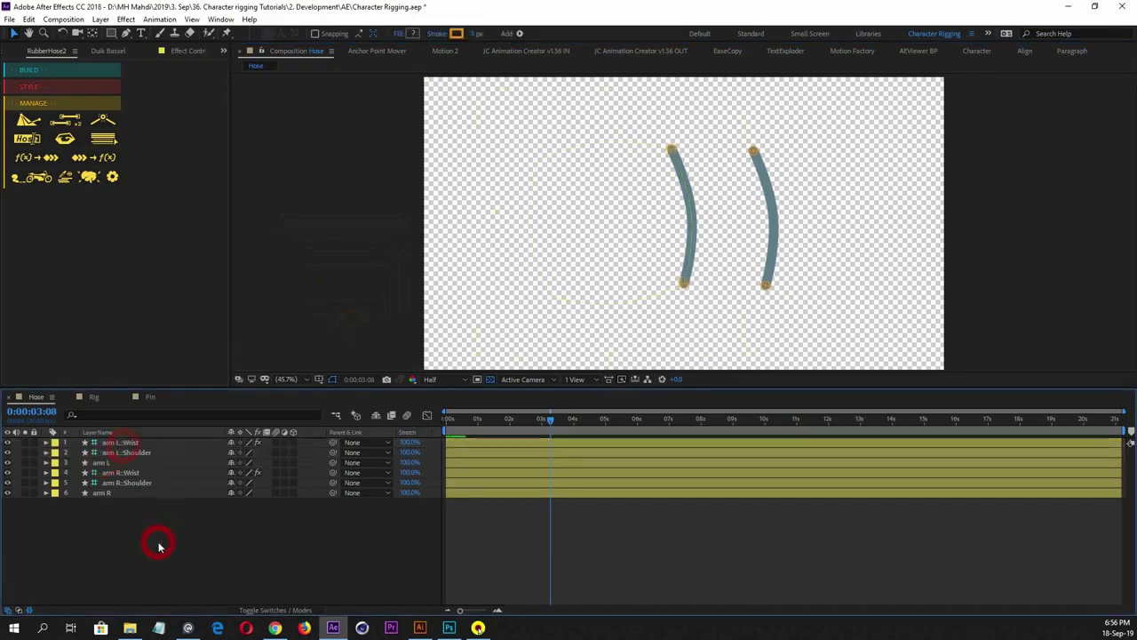
{"action": "left_click", "coordinate": [129, 442]}
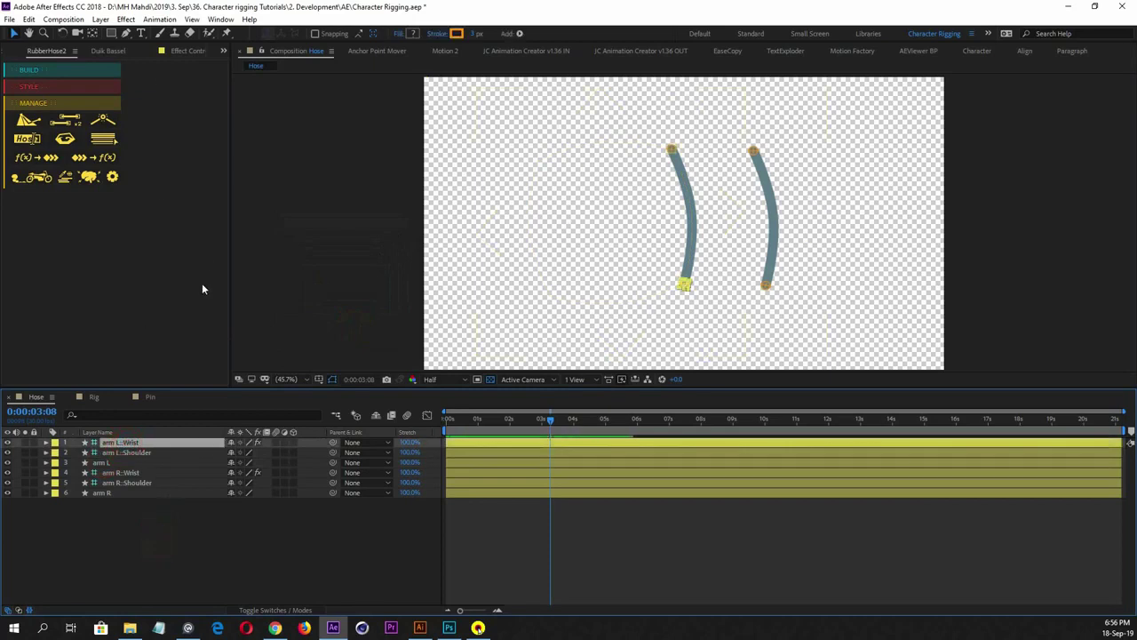
{"action": "left_click", "coordinate": [120, 443]}
{"action": "key", "text": "F3"}
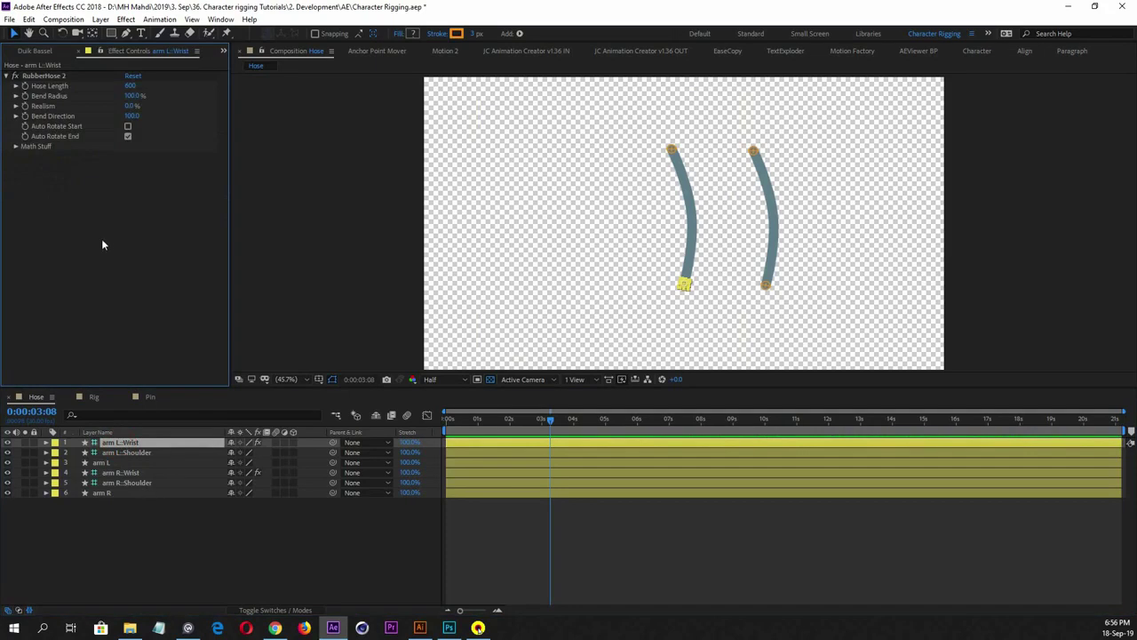
{"action": "left_click", "coordinate": [128, 126]}
{"action": "left_click_drag", "start_coordinate": [132, 116], "coordinate": [4, 115]}
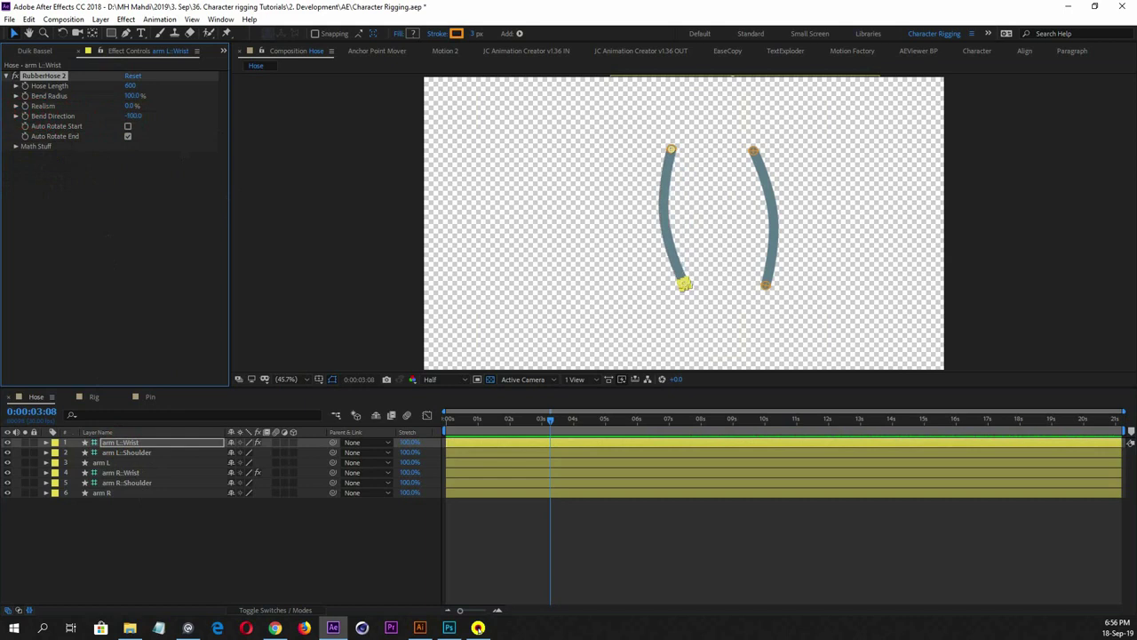
Select all arm L and arm R layers and move both arms together toward the composition's center
{"action": "left_click", "coordinate": [169, 556]}
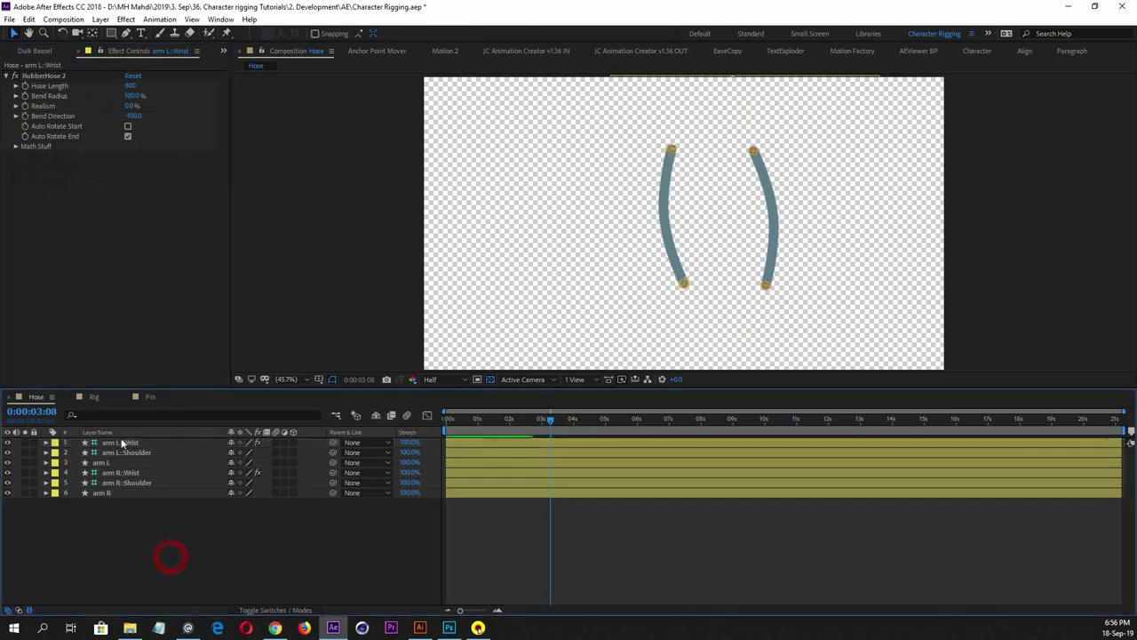
{"action": "left_click_drag", "start_coordinate": [123, 503], "coordinate": [121, 444]}
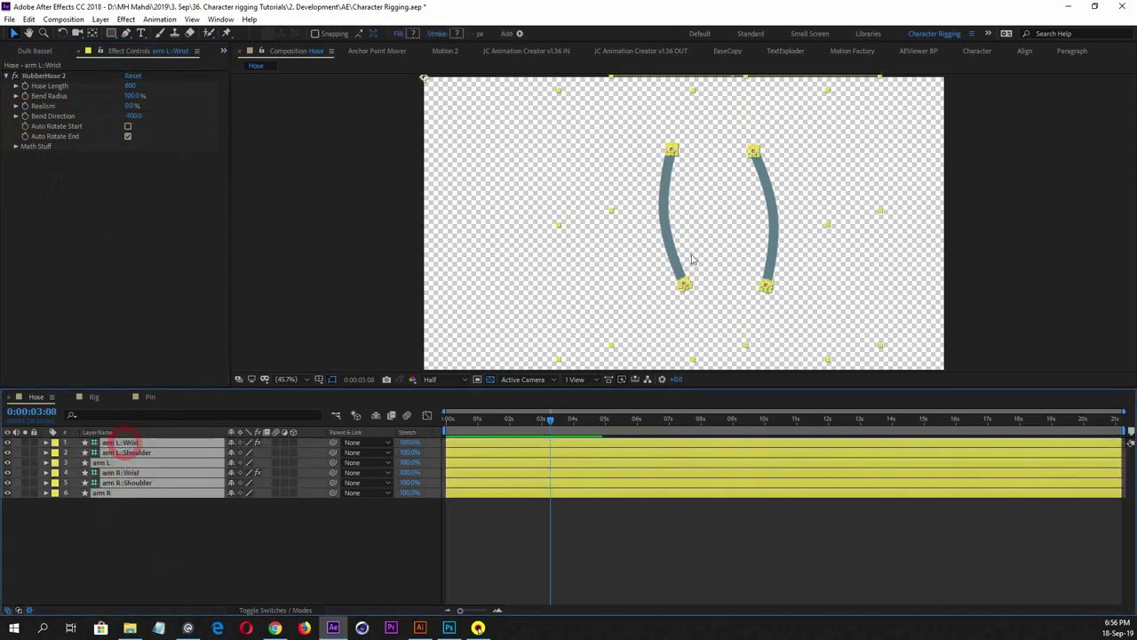
{"action": "left_click_drag", "start_coordinate": [670, 258], "coordinate": [627, 255]}
{"action": "left_click", "coordinate": [226, 542]}
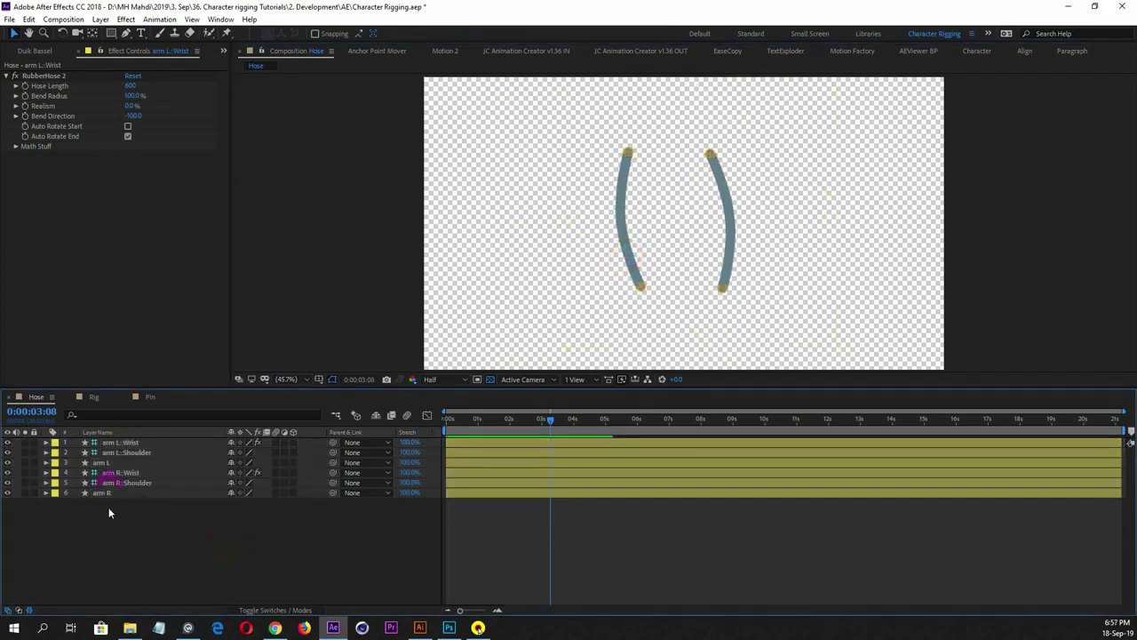
{"action": "left_click", "coordinate": [614, 191]}
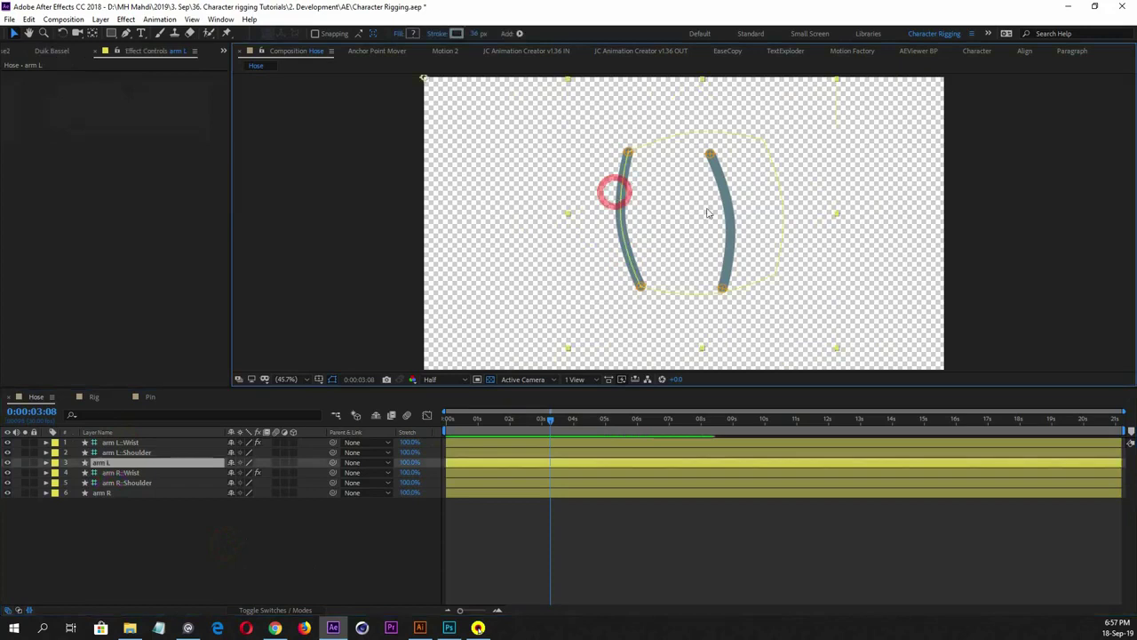
{"action": "left_click", "coordinate": [724, 210]}
{"action": "left_click", "coordinate": [180, 535]}
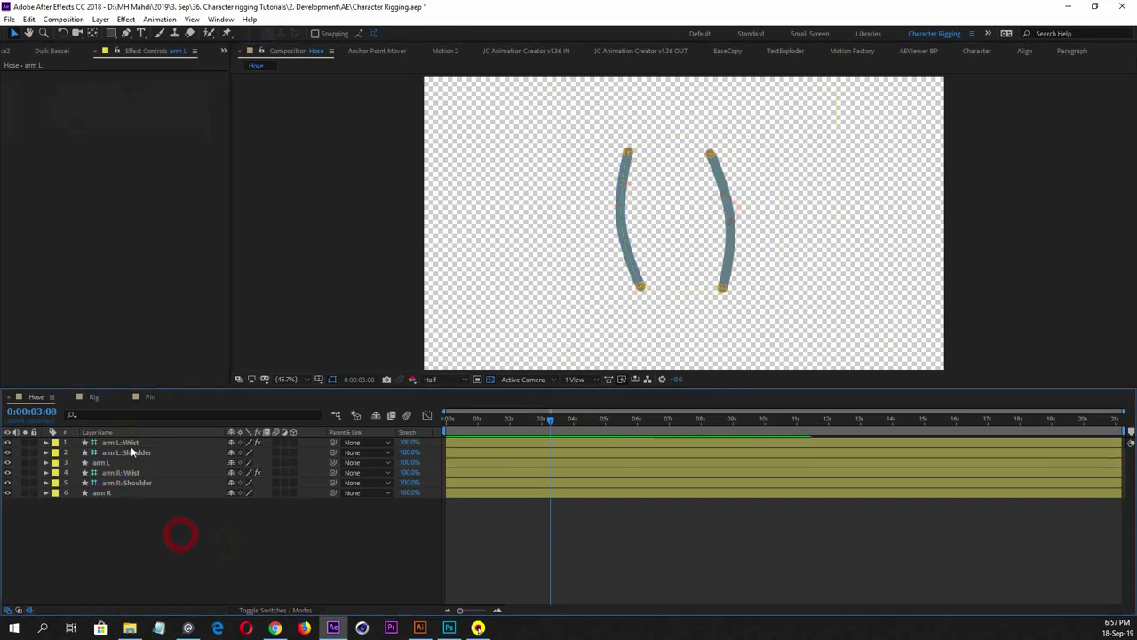
{"action": "left_click", "coordinate": [132, 512]}
{"action": "left_click_drag", "start_coordinate": [132, 512], "coordinate": [116, 449]}
{"action": "left_click", "coordinate": [138, 524]}
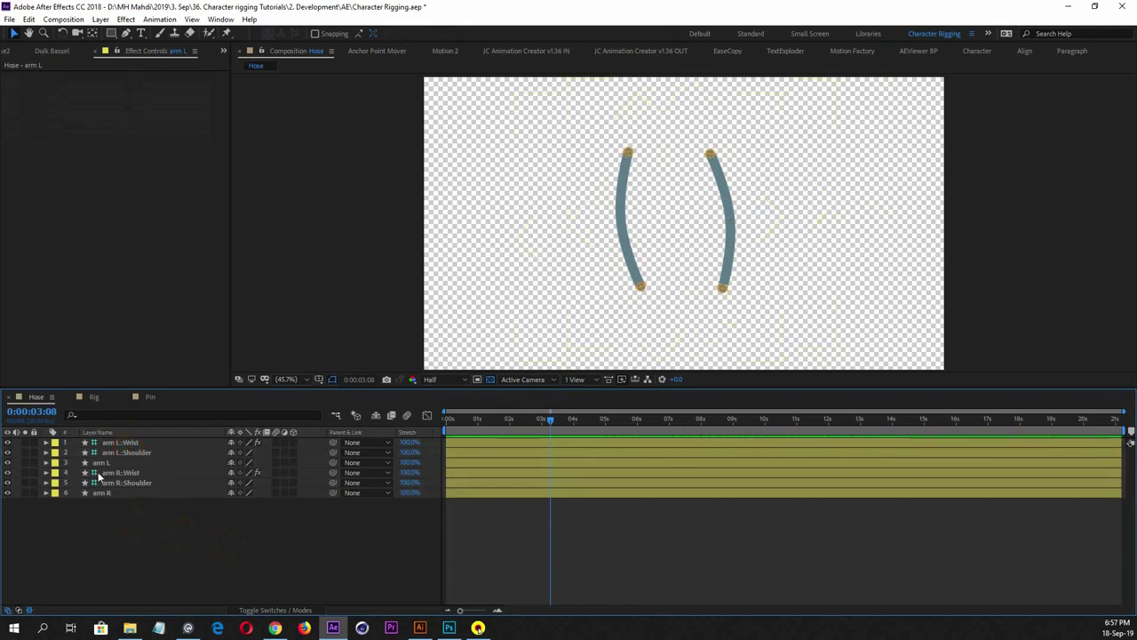
Return to RubberHose's Build settings and change the hose name to Torso
{"action": "left_click", "coordinate": [9, 51]}
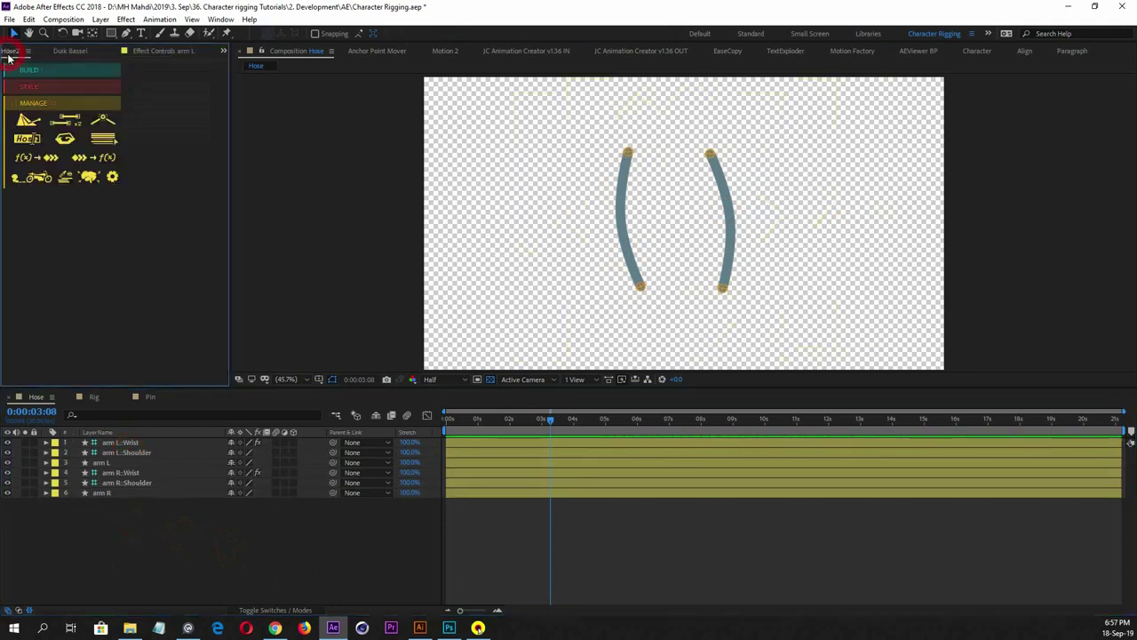
{"action": "left_click", "coordinate": [50, 75]}
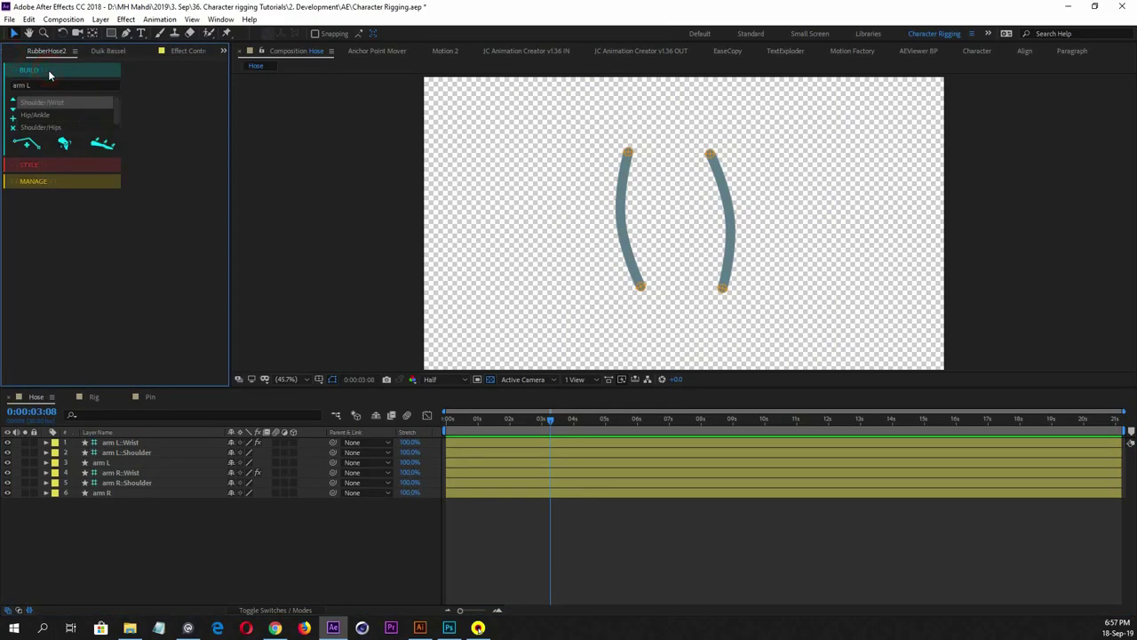
{"action": "scroll", "coordinate": [76, 122], "scroll_direction": "down", "scroll_amount": 1}
{"action": "scroll", "coordinate": [67, 132], "scroll_direction": "up", "scroll_amount": 1}
{"action": "left_click", "coordinate": [46, 85]}
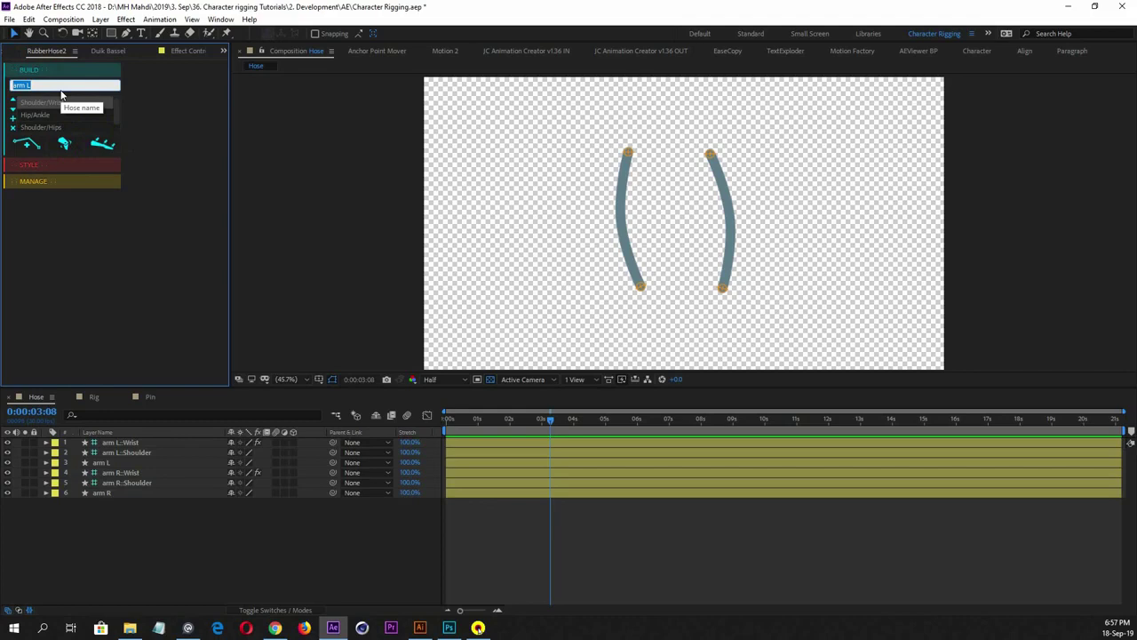
{"action": "type", "text": "Torso"}
Add a custom Head/Hip controller pair to RubberHose's label list
{"action": "left_click", "coordinate": [13, 116]}
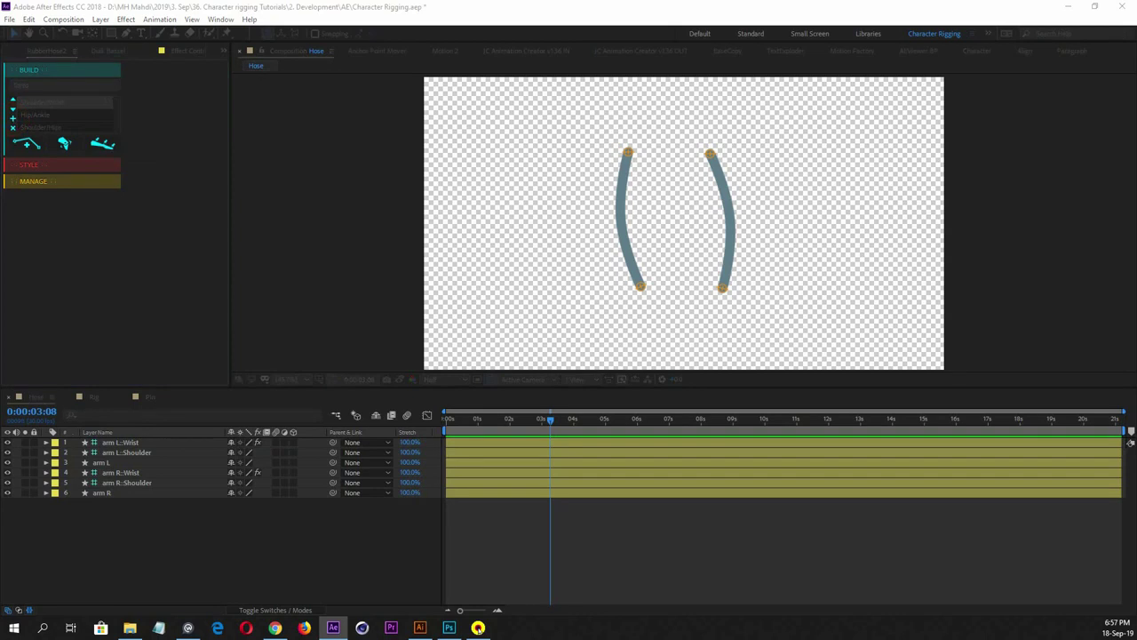
{"action": "left_click_drag", "start_coordinate": [164, 261], "coordinate": [385, 210]}
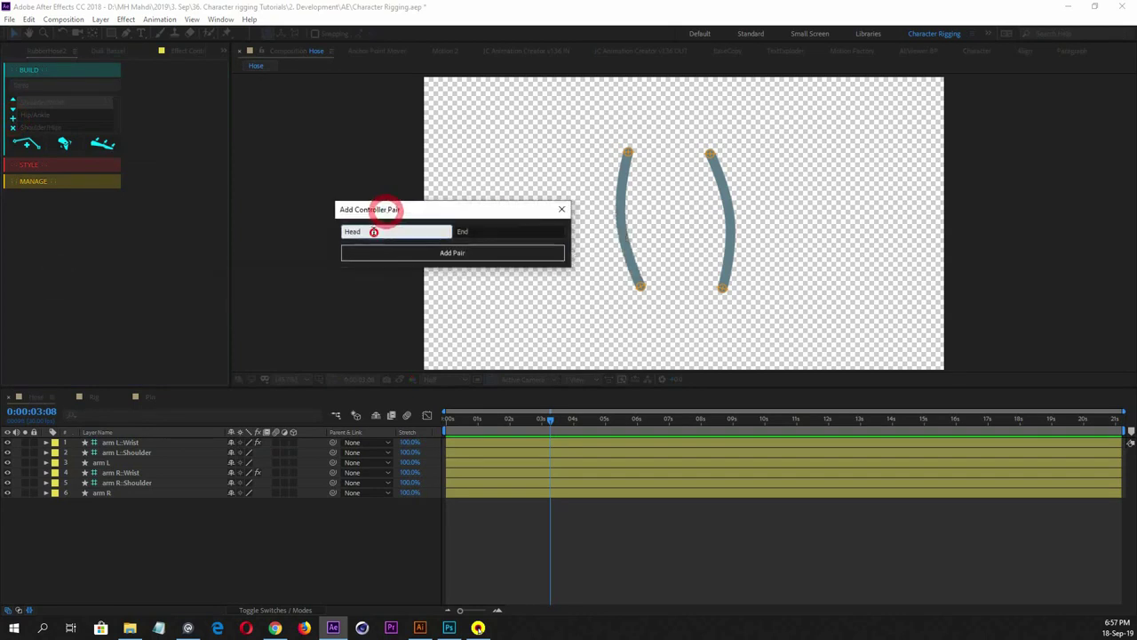
{"action": "left_click", "coordinate": [279, 227]}
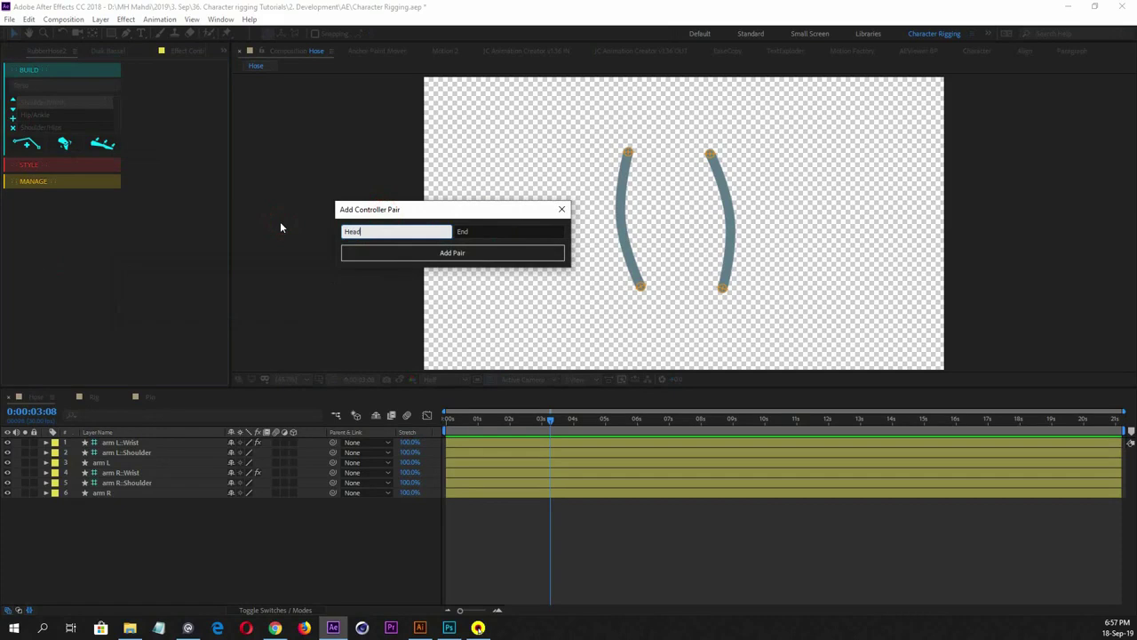
{"action": "left_click", "coordinate": [460, 230]}
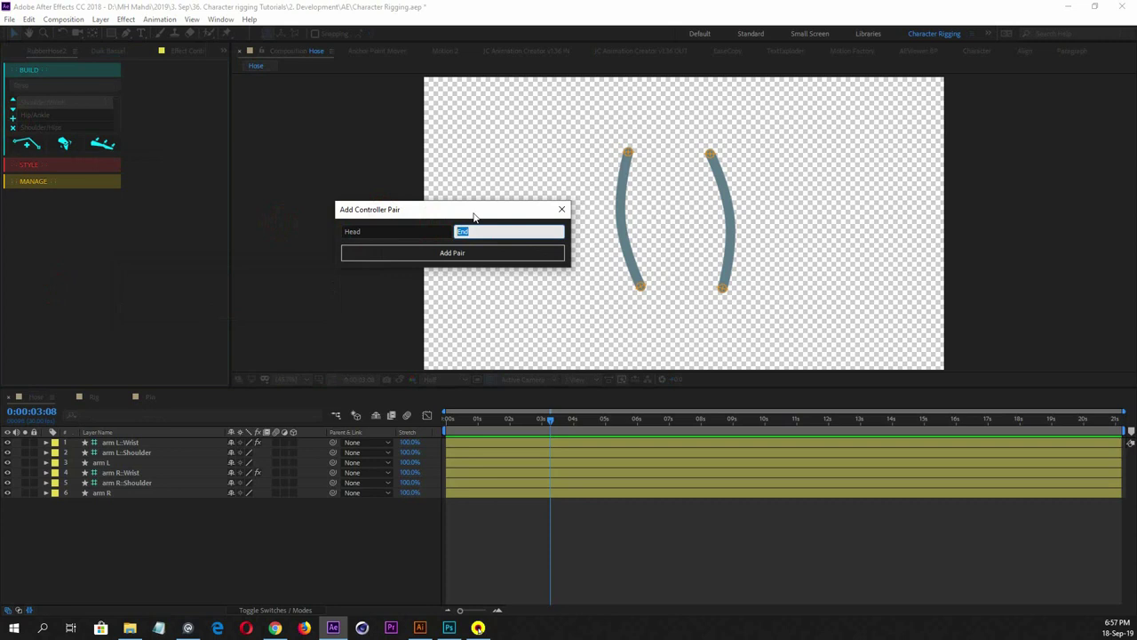
{"action": "type", "text": "Hip"}
{"action": "left_click", "coordinate": [482, 255]}
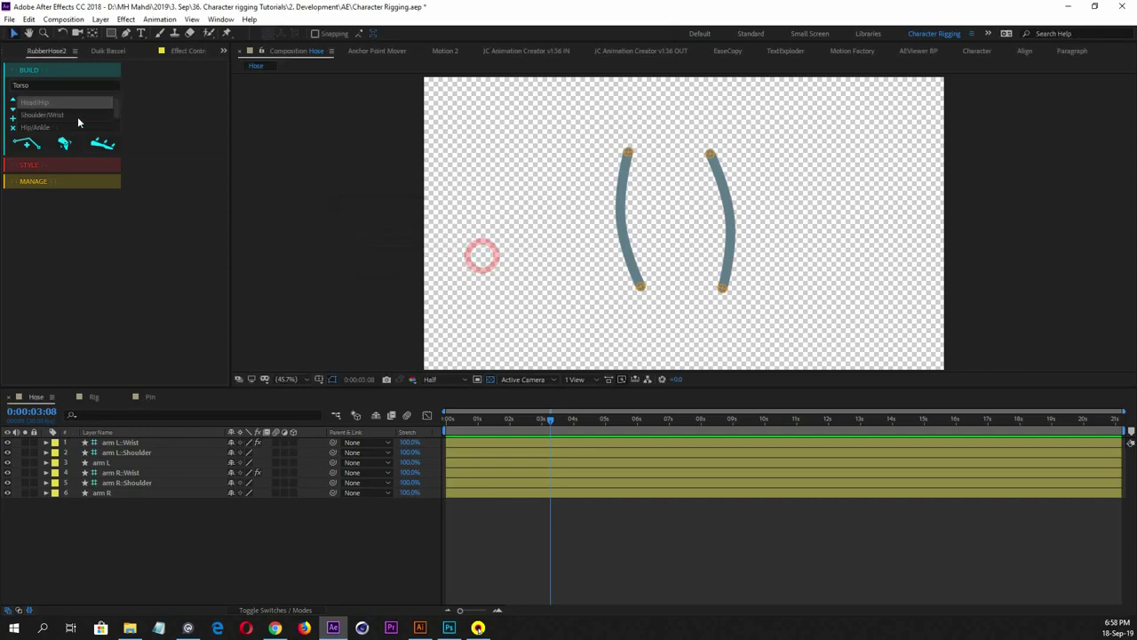
Build the Torso hose using the Head/Hip controller pair
{"action": "left_click", "coordinate": [49, 115]}
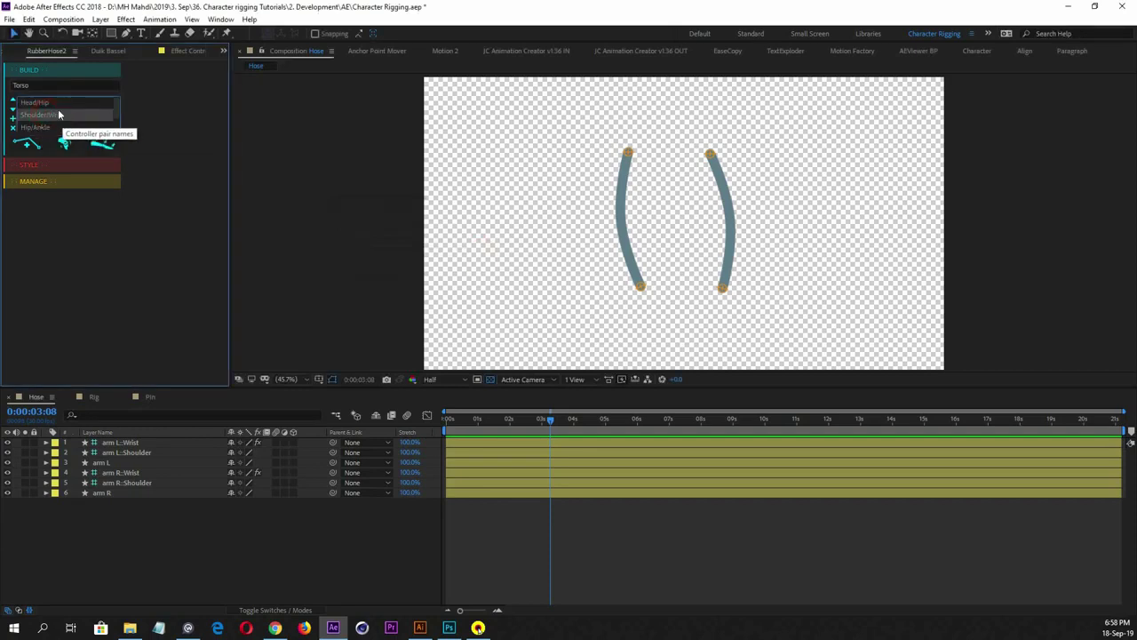
{"action": "left_click", "coordinate": [37, 103]}
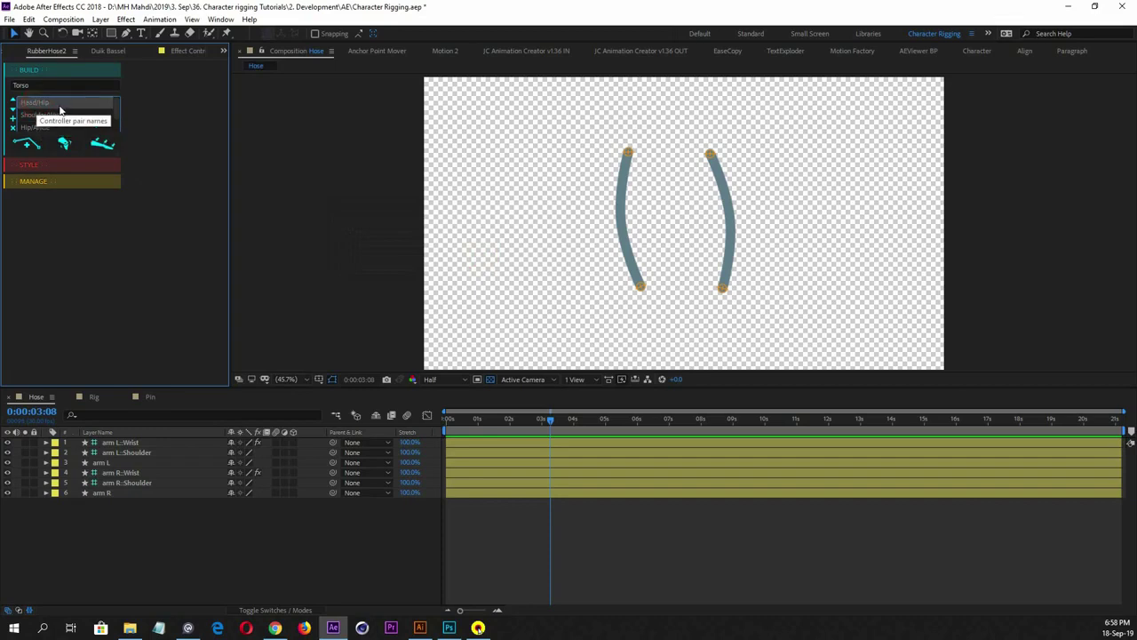
{"action": "left_click", "coordinate": [29, 146]}
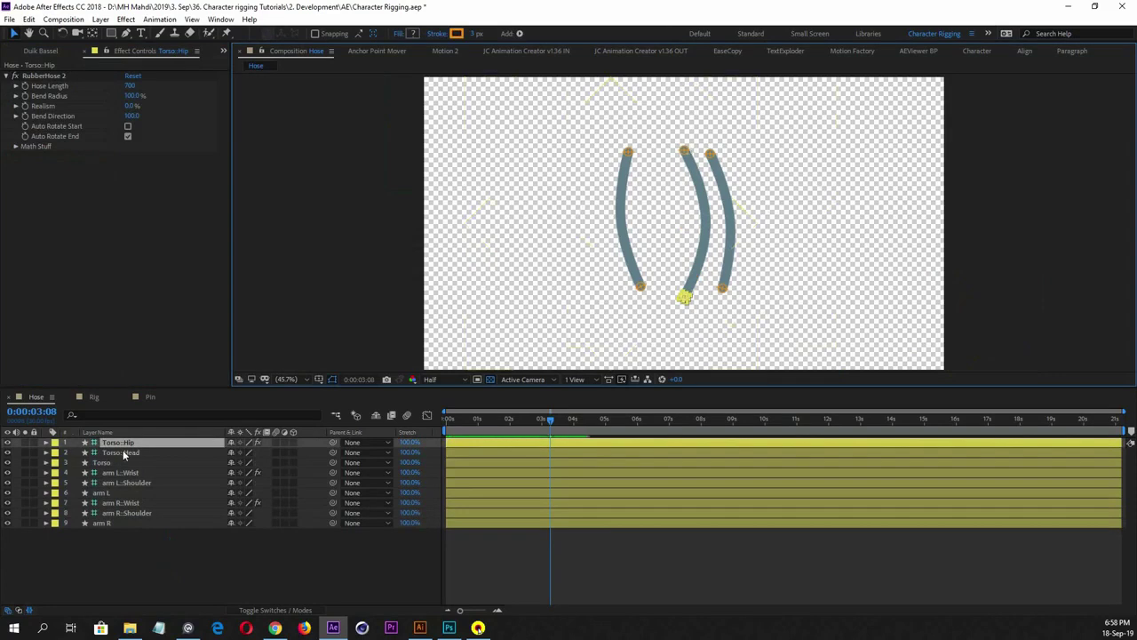
Reduce the Torso hose's Hose Length to 190 on its hip controller
{"action": "left_click_drag", "start_coordinate": [129, 85], "coordinate": [110, 87]}
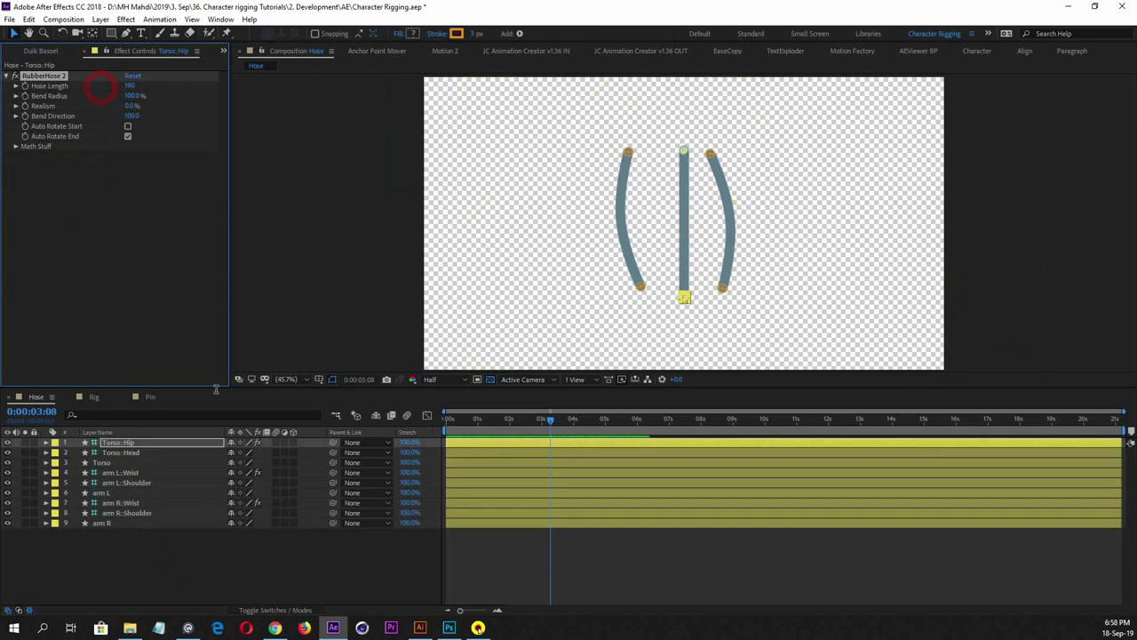
{"action": "left_click", "coordinate": [142, 562]}
{"action": "left_click", "coordinate": [127, 442]}
{"action": "left_click", "coordinate": [127, 452]}
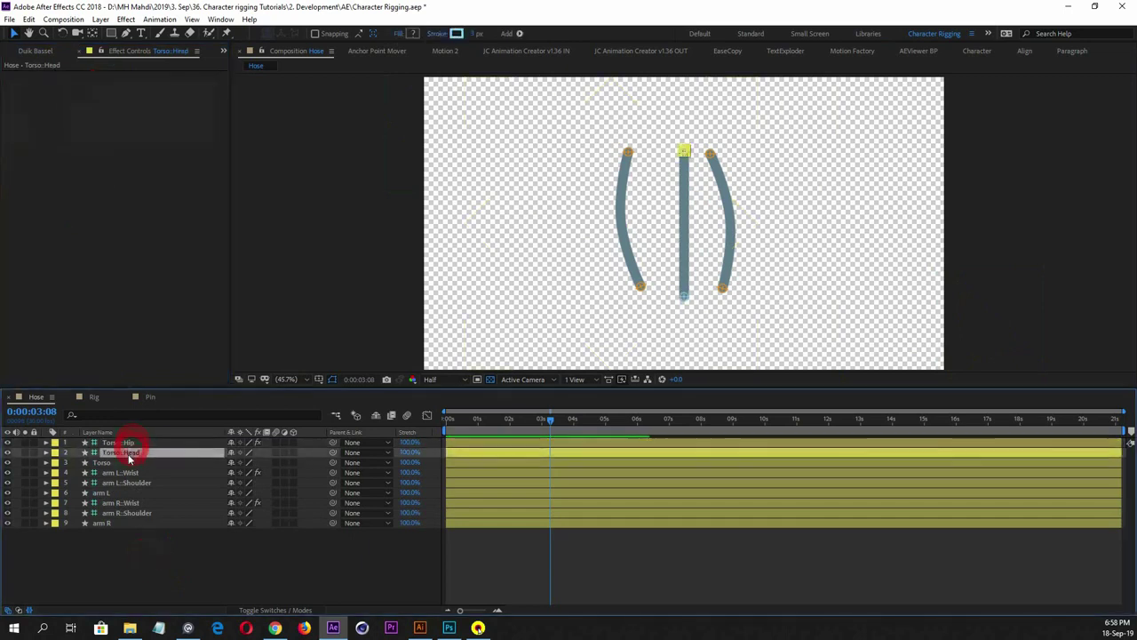
Move the Torso hip controller up close beneath the head controller and set the Hose Length to 400
{"action": "left_click", "coordinate": [125, 443]}
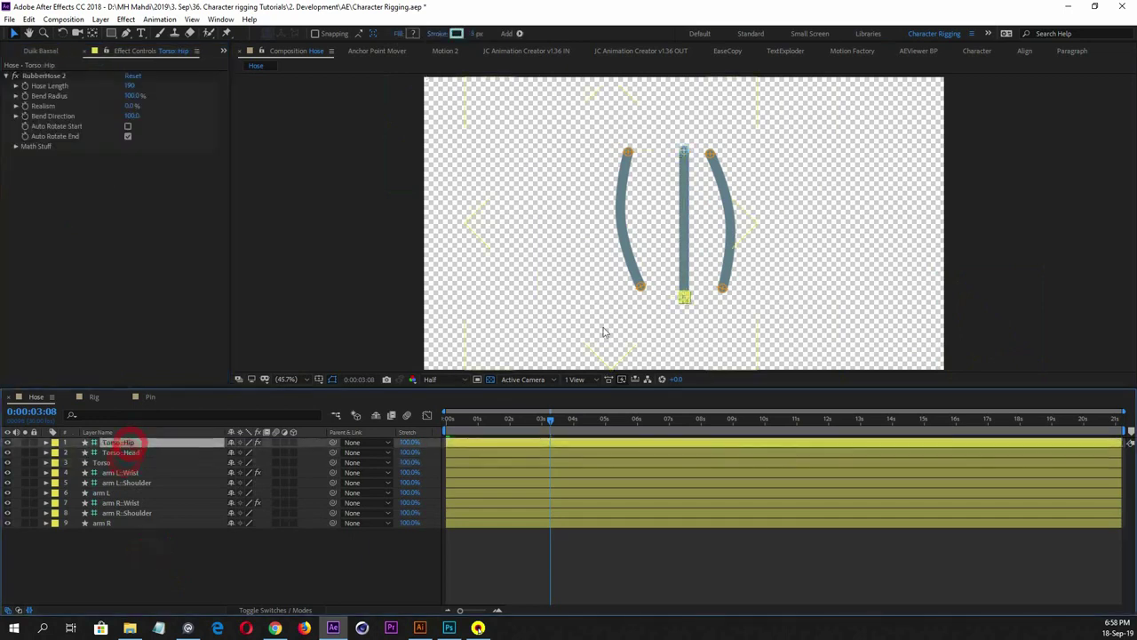
{"action": "left_click", "coordinate": [683, 298]}
{"action": "left_click_drag", "start_coordinate": [684, 298], "coordinate": [682, 196]}
{"action": "left_click_drag", "start_coordinate": [132, 86], "coordinate": [138, 84]}
{"action": "left_click", "coordinate": [139, 84]}
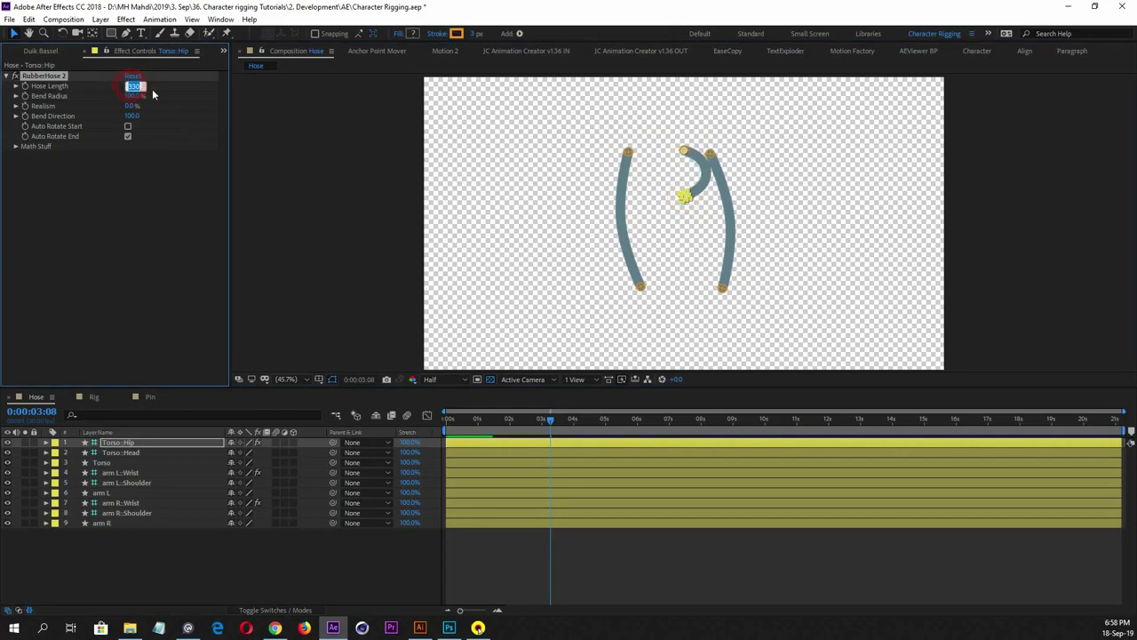
{"action": "type", "text": "400"}
{"action": "key", "text": "Return"}
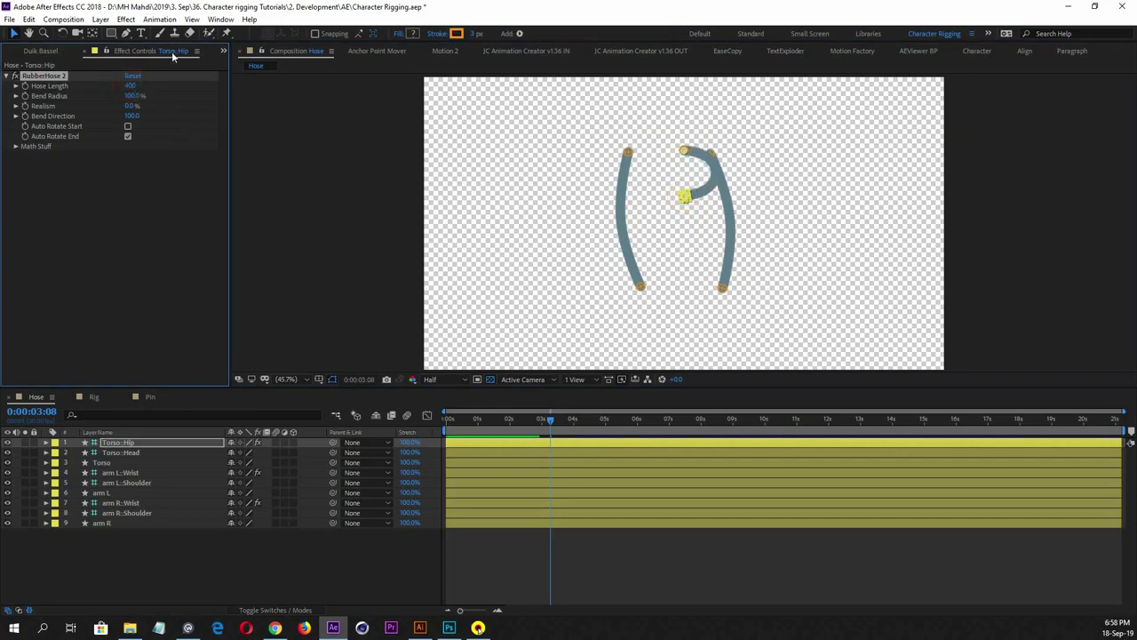
Lower the Torso hip controller until the hose is only slightly bent, ending above the level of the wrists
{"action": "left_click", "coordinate": [684, 197]}
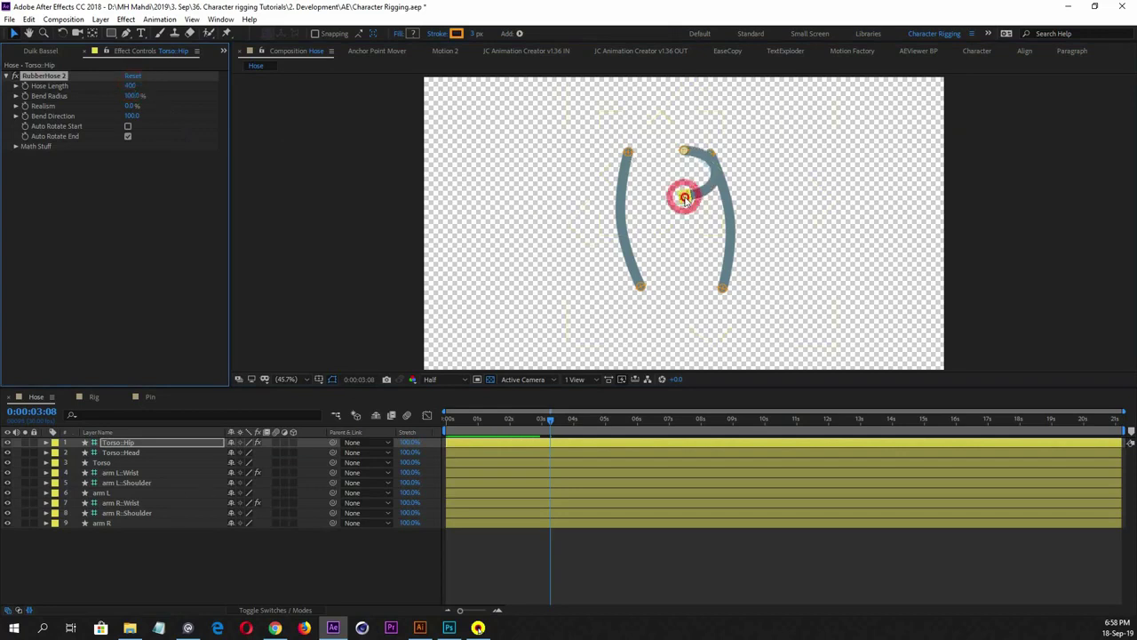
{"action": "left_click", "coordinate": [124, 442]}
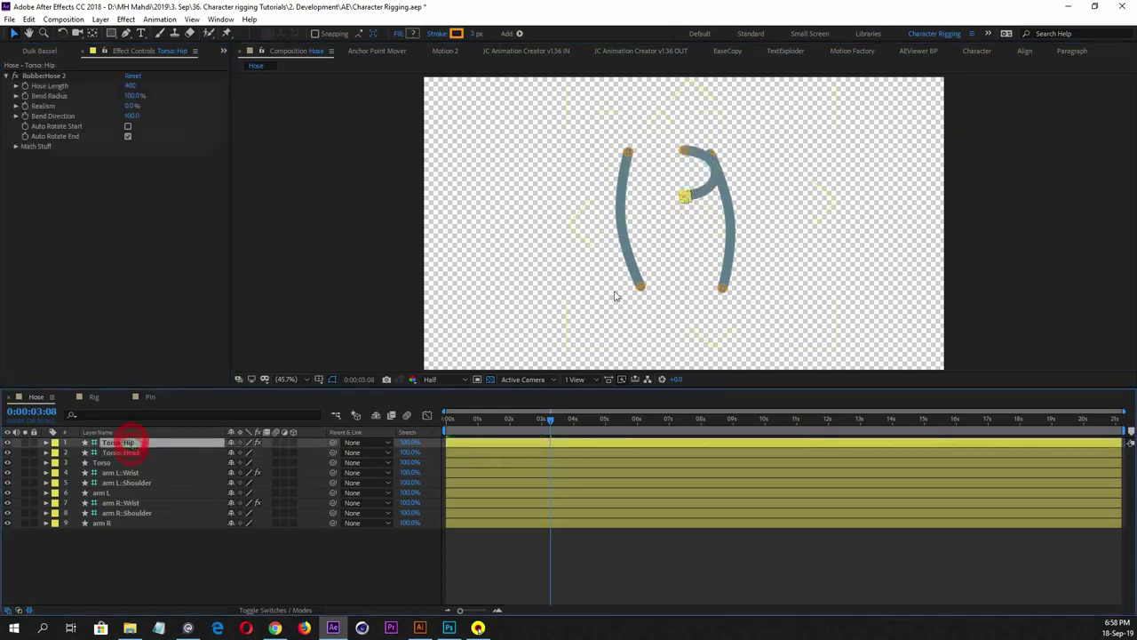
{"action": "left_click_drag", "start_coordinate": [684, 198], "coordinate": [678, 246]}
Examine the Torso hose layer and its Hip and Head controllers, selecting them individually to see which part each controls
{"action": "left_click", "coordinate": [709, 153]}
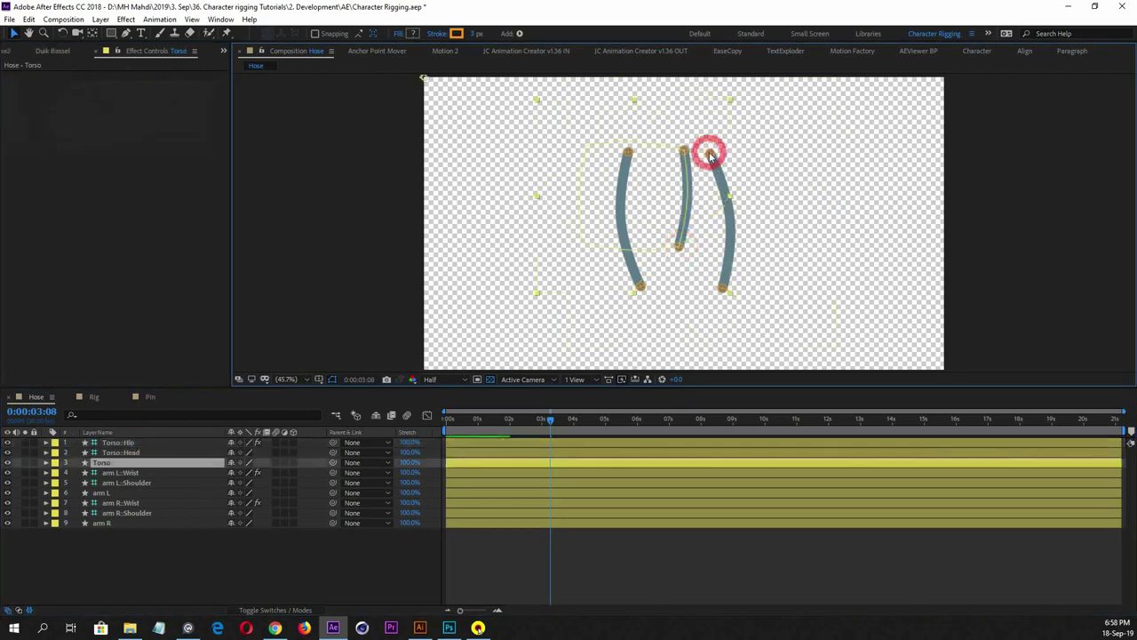
{"action": "left_click", "coordinate": [721, 289]}
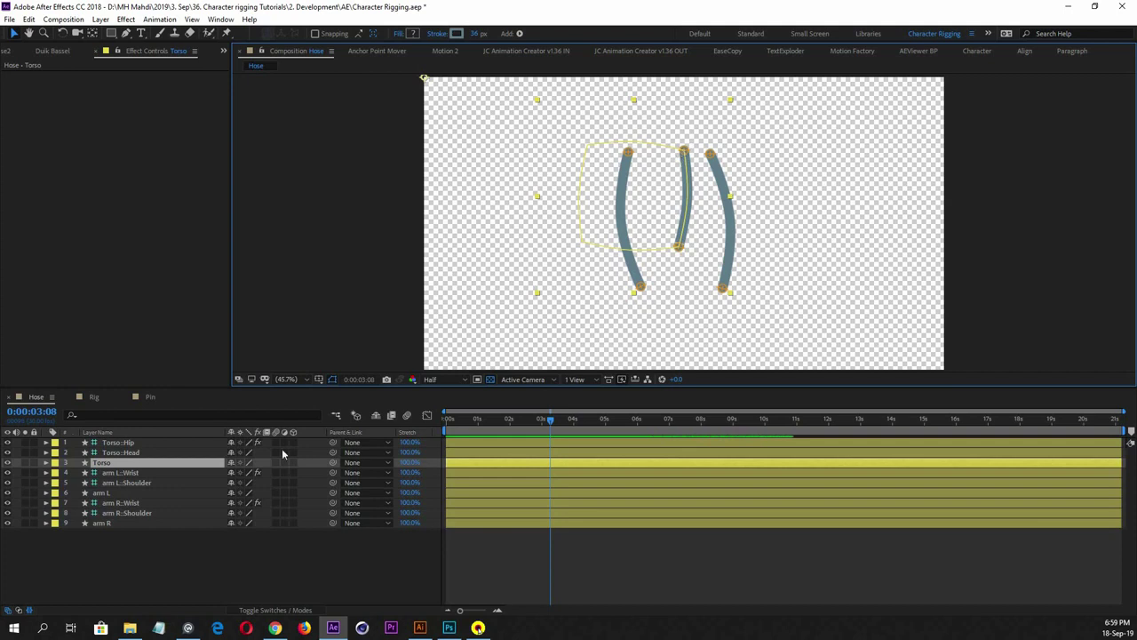
{"action": "left_click", "coordinate": [127, 461], "text": "ctrl"}
{"action": "left_click", "coordinate": [123, 443]}
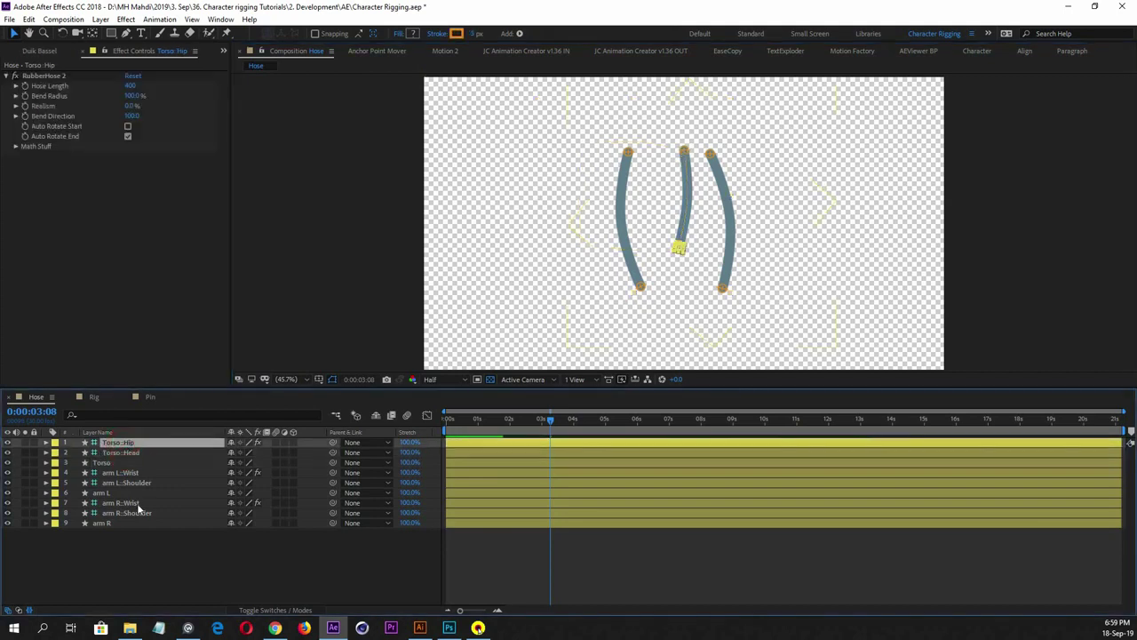
{"action": "left_click", "coordinate": [117, 452]}
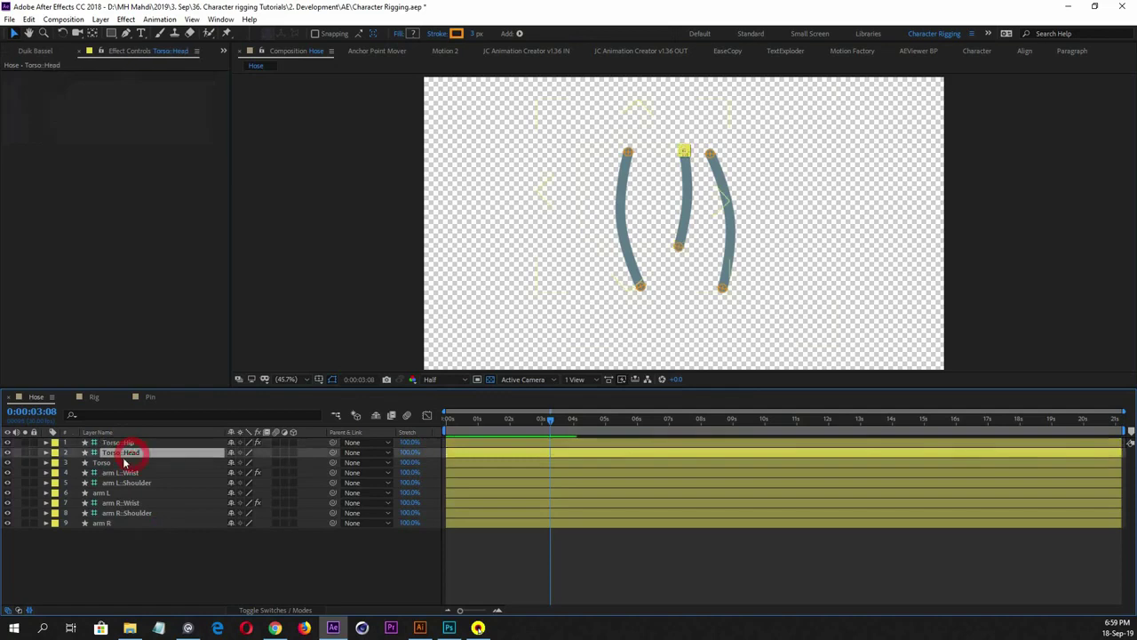
{"action": "left_click", "coordinate": [119, 462]}
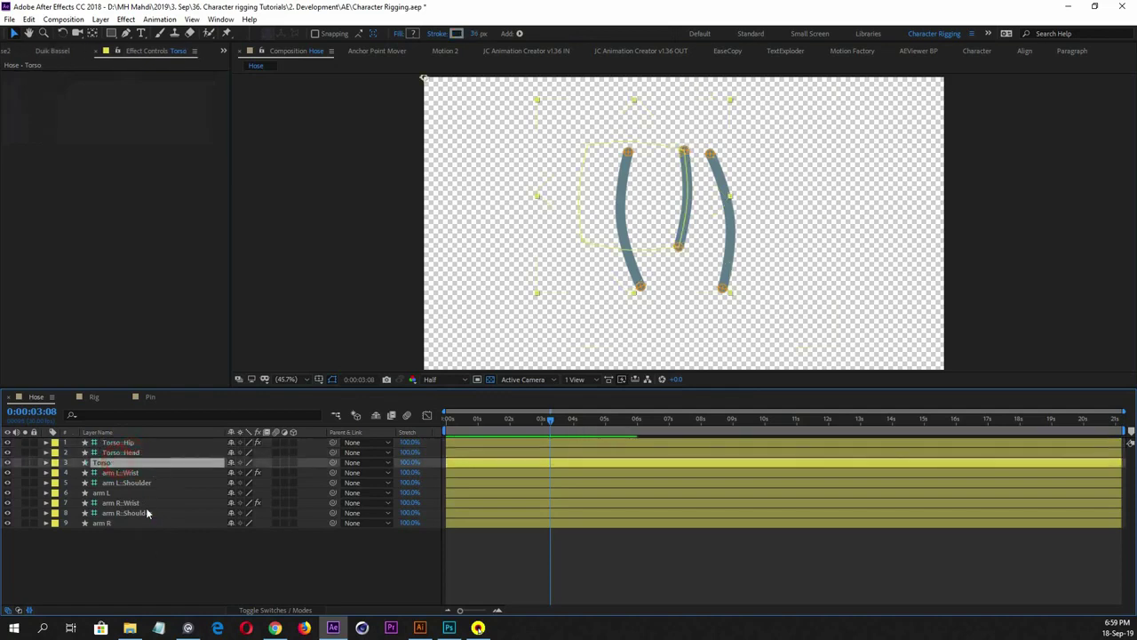
{"action": "left_click", "coordinate": [156, 553]}
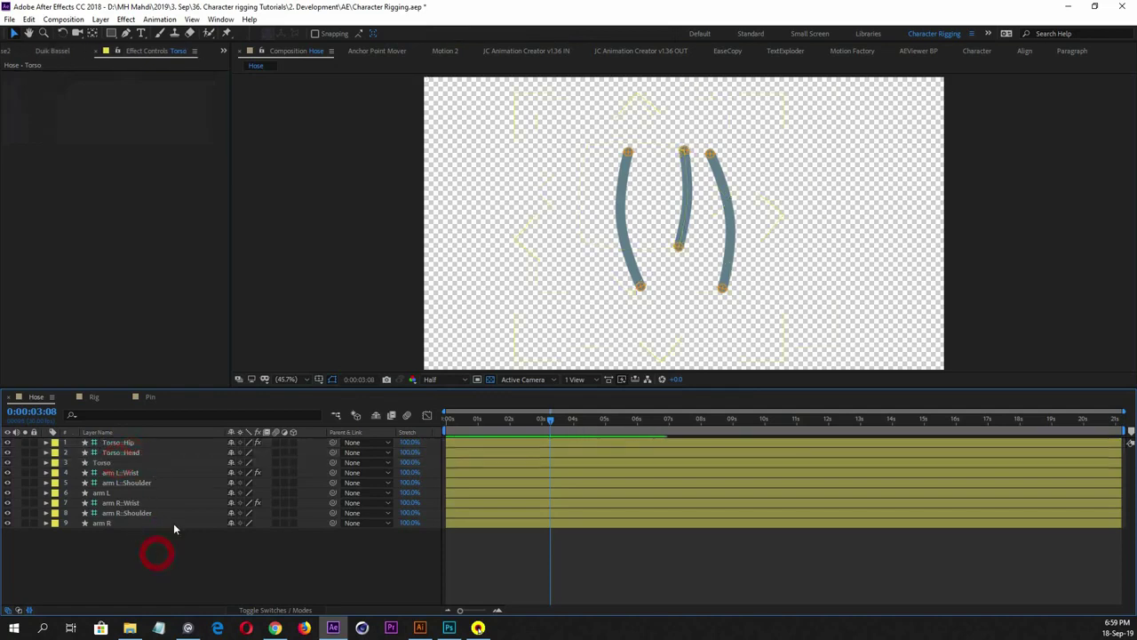
{"action": "left_click", "coordinate": [119, 452]}
{"action": "left_click", "coordinate": [135, 444]}
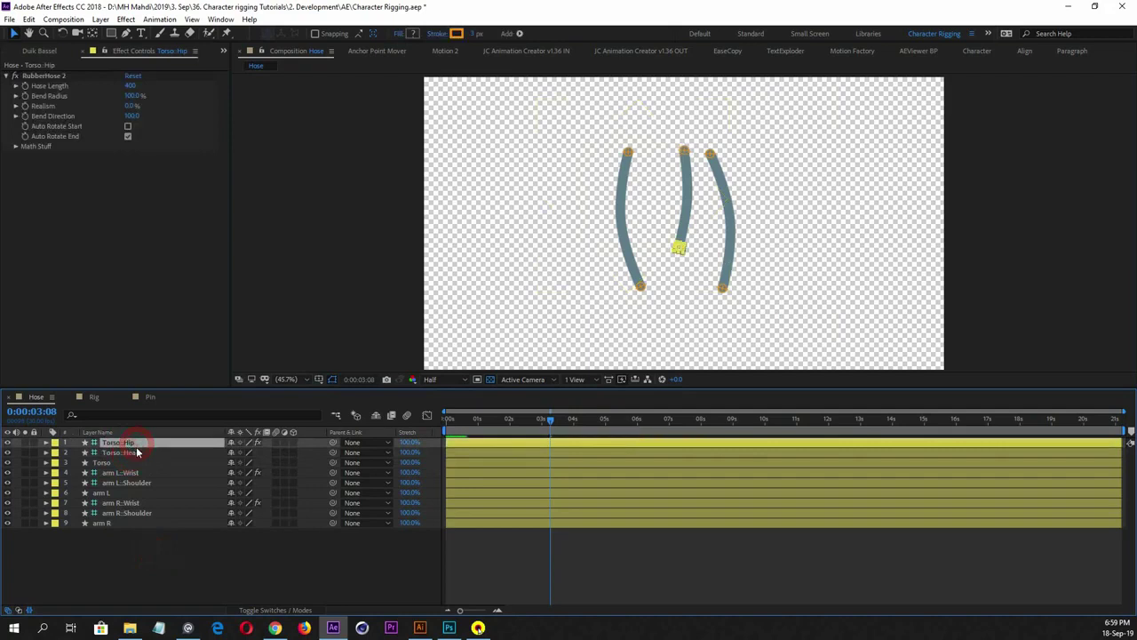
{"action": "left_click", "coordinate": [131, 452]}
{"action": "left_click", "coordinate": [130, 443]}
{"action": "left_click", "coordinate": [129, 453]}
{"action": "left_click", "coordinate": [119, 442]}
{"action": "left_click", "coordinate": [115, 452]}
Thicken the Torso hose layer by setting its stroke width to 141 px
{"action": "left_click", "coordinate": [110, 463]}
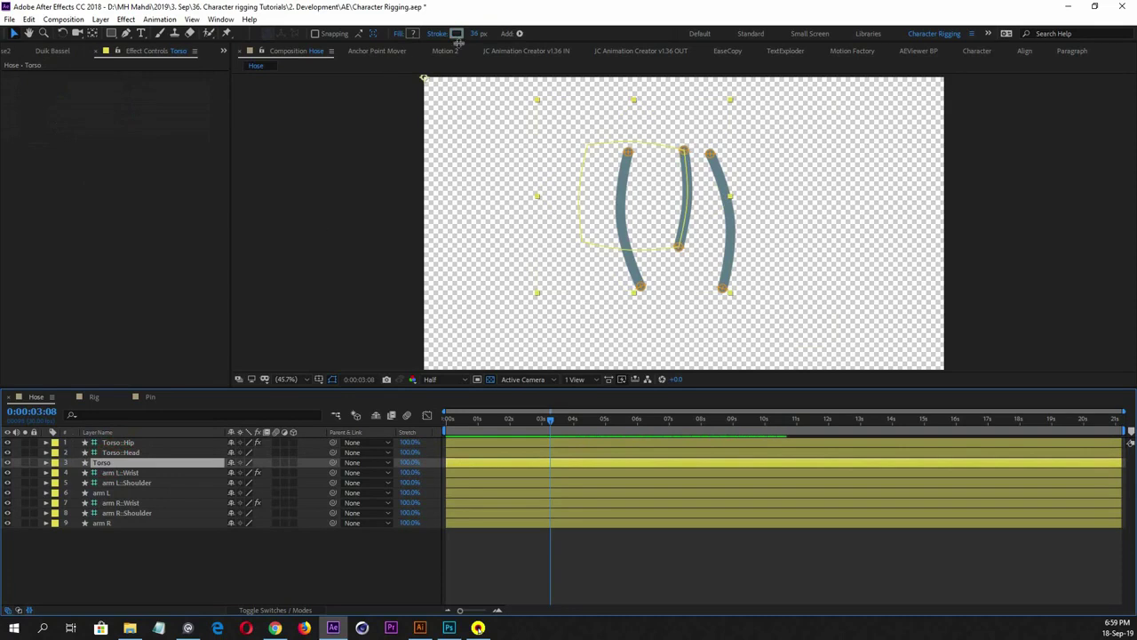
{"action": "left_click_drag", "start_coordinate": [473, 38], "coordinate": [540, 39]}
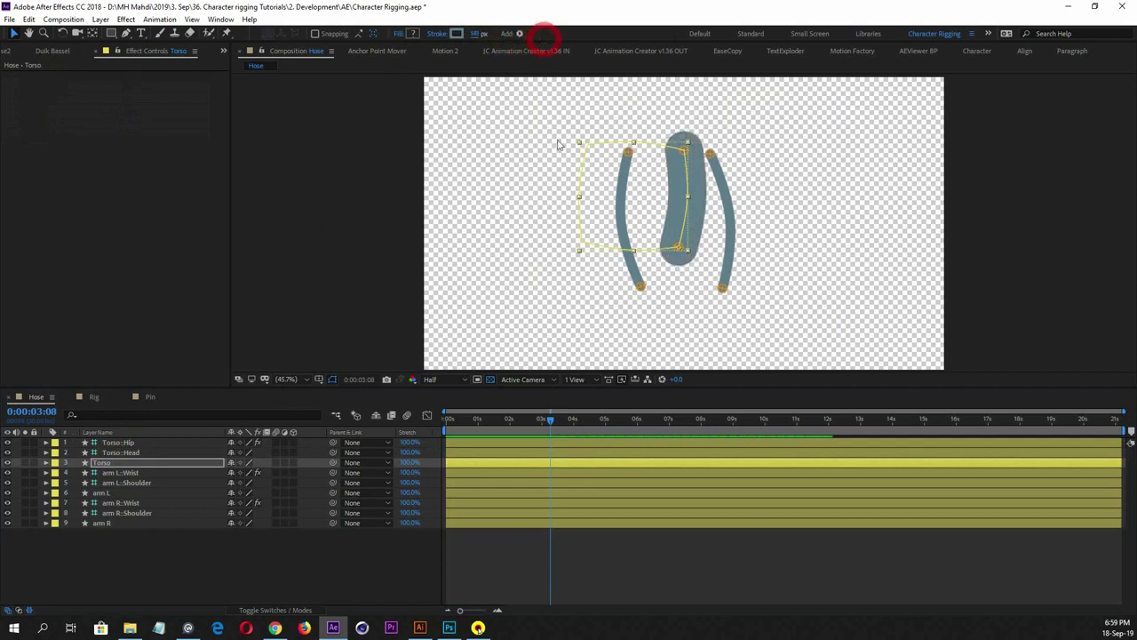
{"action": "left_click", "coordinate": [116, 463]}
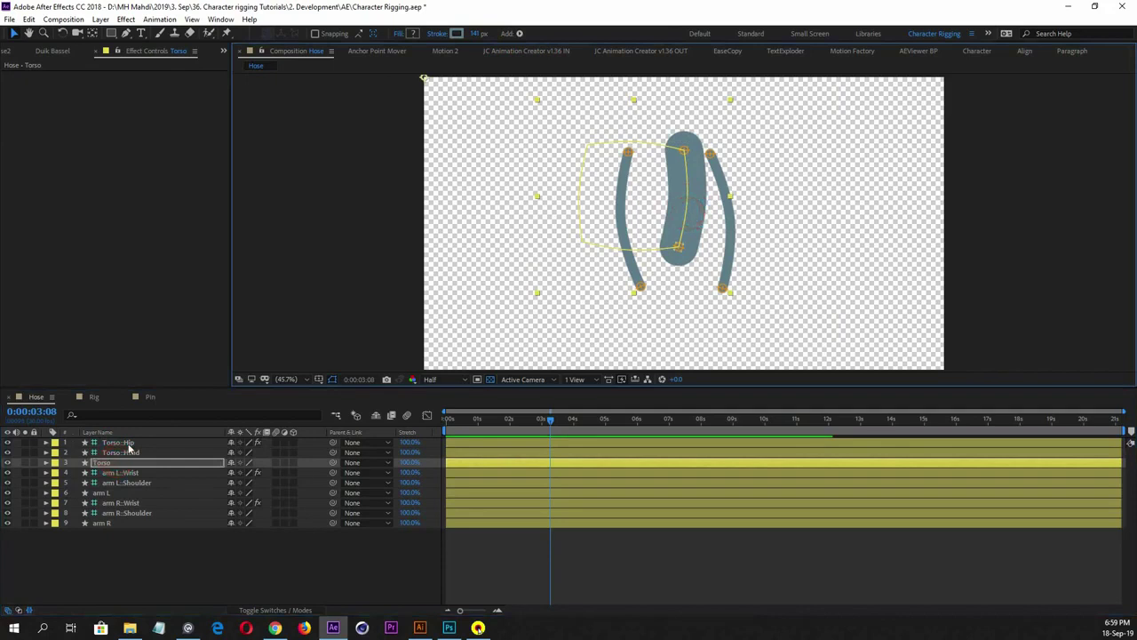
Select the Torso layer with its Head and Hip controllers and move the whole torso slightly down between the arms
{"action": "left_click", "coordinate": [127, 445]}
{"action": "left_click", "coordinate": [154, 542]}
{"action": "left_click", "coordinate": [140, 457]}
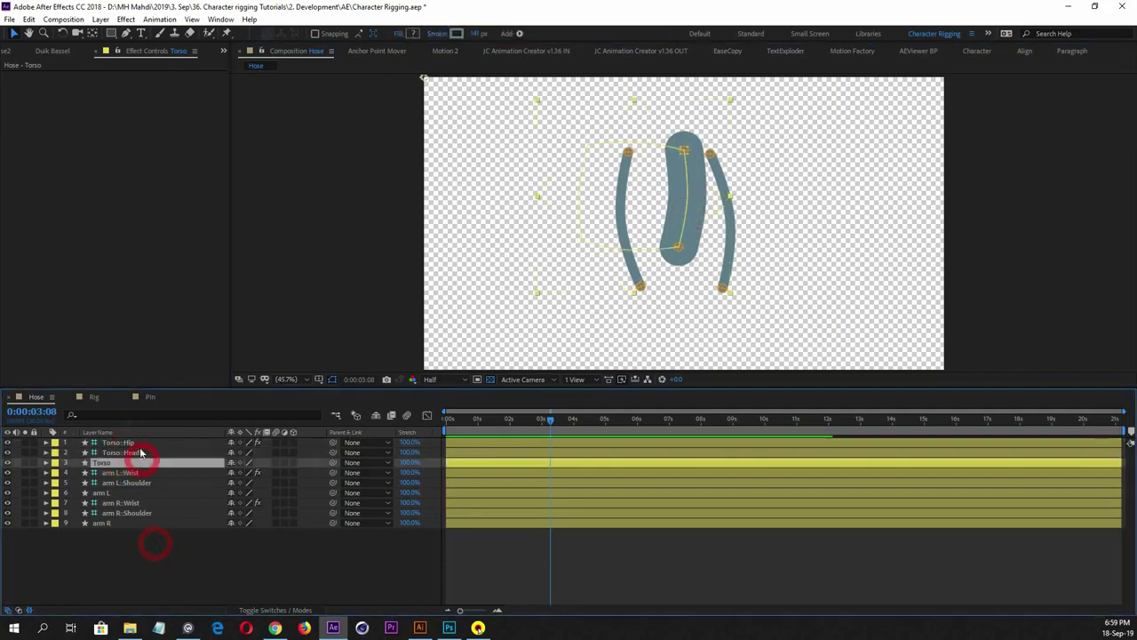
{"action": "left_click", "coordinate": [140, 443], "text": "shift"}
{"action": "mouse_move", "coordinate": [680, 216]}
{"action": "left_mouse_down"}
{"action": "mouse_move", "coordinate": [666, 236]}
{"action": "mouse_move", "coordinate": [677, 238]}
{"action": "left_mouse_up"}
{"action": "left_click", "coordinate": [127, 554]}
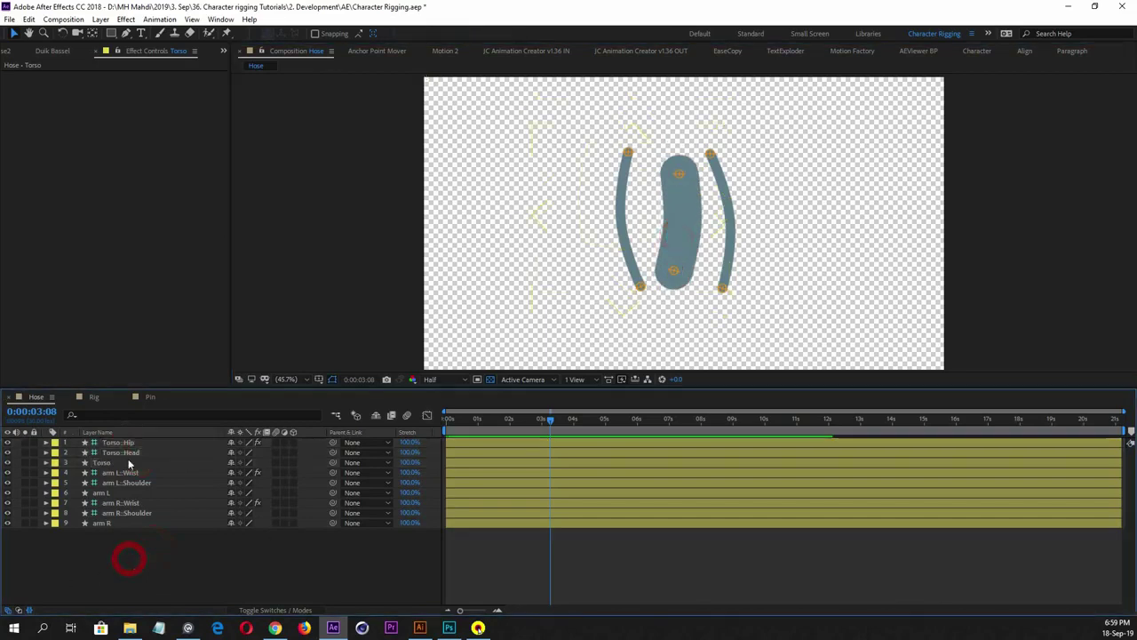
{"action": "left_click", "coordinate": [131, 462]}
{"action": "left_click", "coordinate": [122, 453]}
{"action": "left_click", "coordinate": [120, 443]}
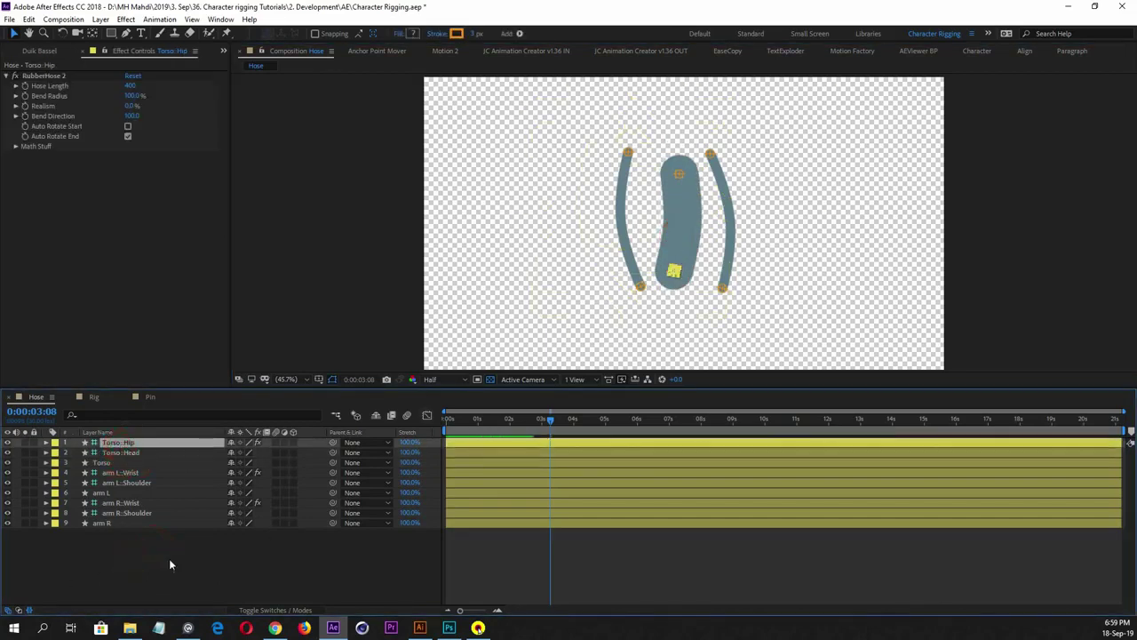
{"action": "left_click", "coordinate": [154, 559]}
{"action": "left_click", "coordinate": [117, 442]}
Move the arm L shoulder controller onto the upper end of the torso, beside the head controller
{"action": "left_click", "coordinate": [127, 474]}
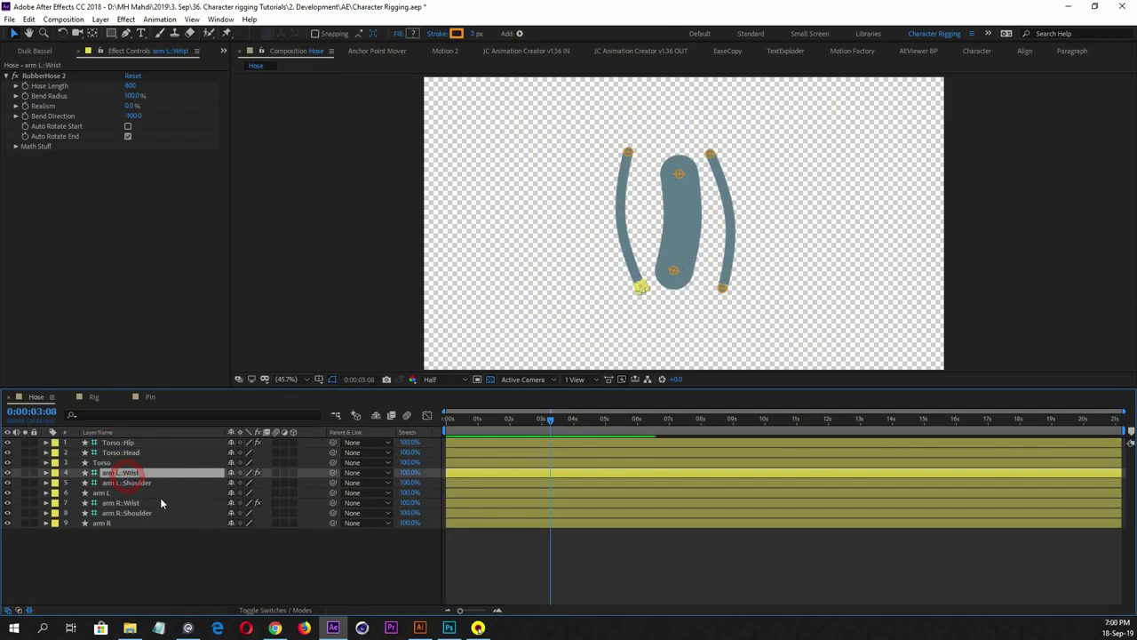
{"action": "left_click", "coordinate": [144, 482]}
{"action": "left_click_drag", "start_coordinate": [628, 154], "coordinate": [673, 172]}
{"action": "key", "text": "Return"}
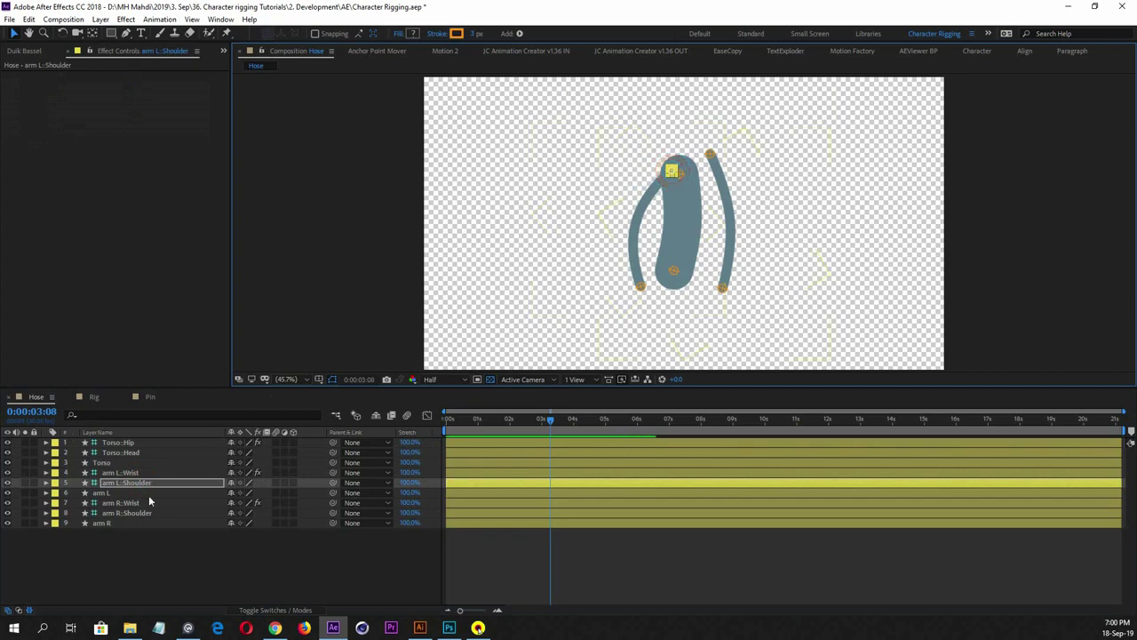
Move the arm R shoulder controller onto the upper end of the torso
{"action": "left_click", "coordinate": [138, 473]}
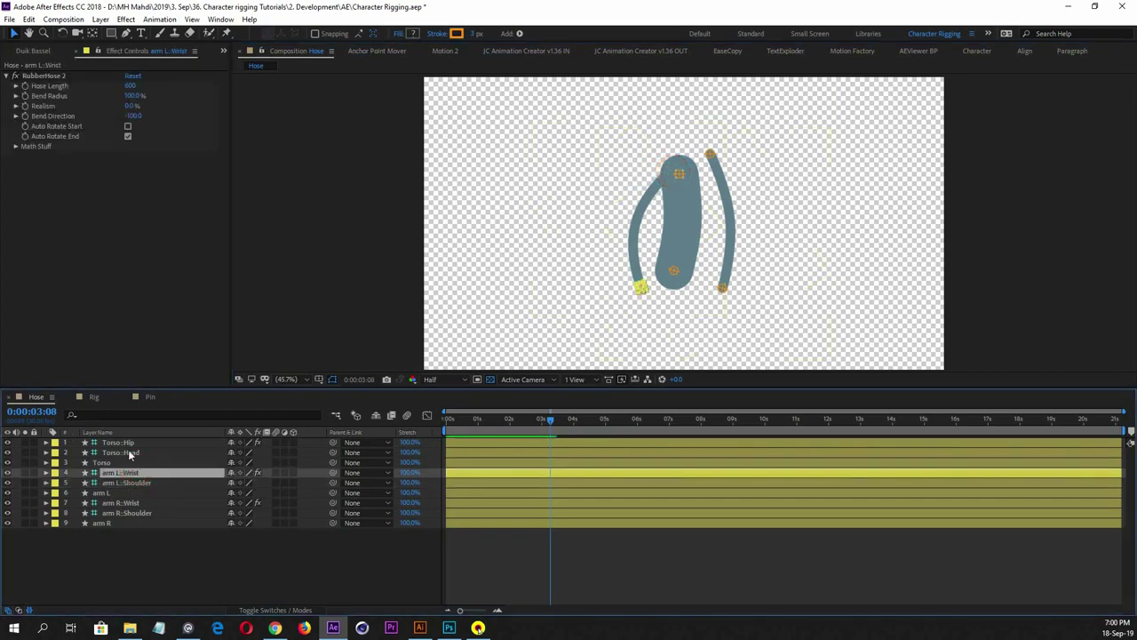
{"action": "left_click", "coordinate": [123, 502]}
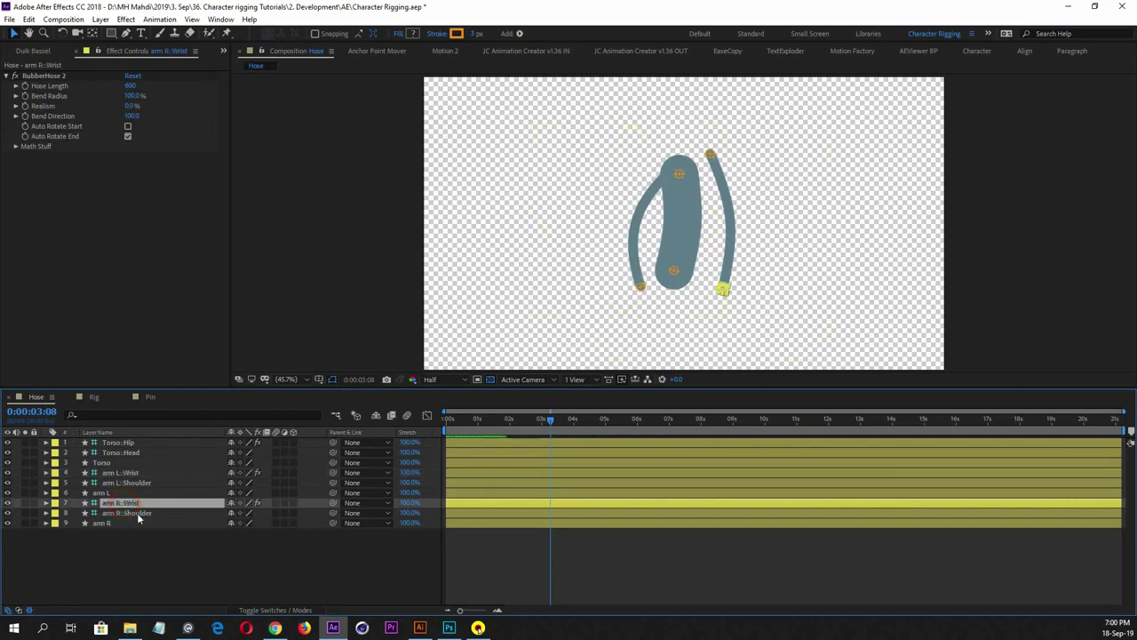
{"action": "left_click", "coordinate": [138, 513]}
{"action": "left_click_drag", "start_coordinate": [710, 155], "coordinate": [679, 173]}
{"action": "left_click", "coordinate": [188, 559]}
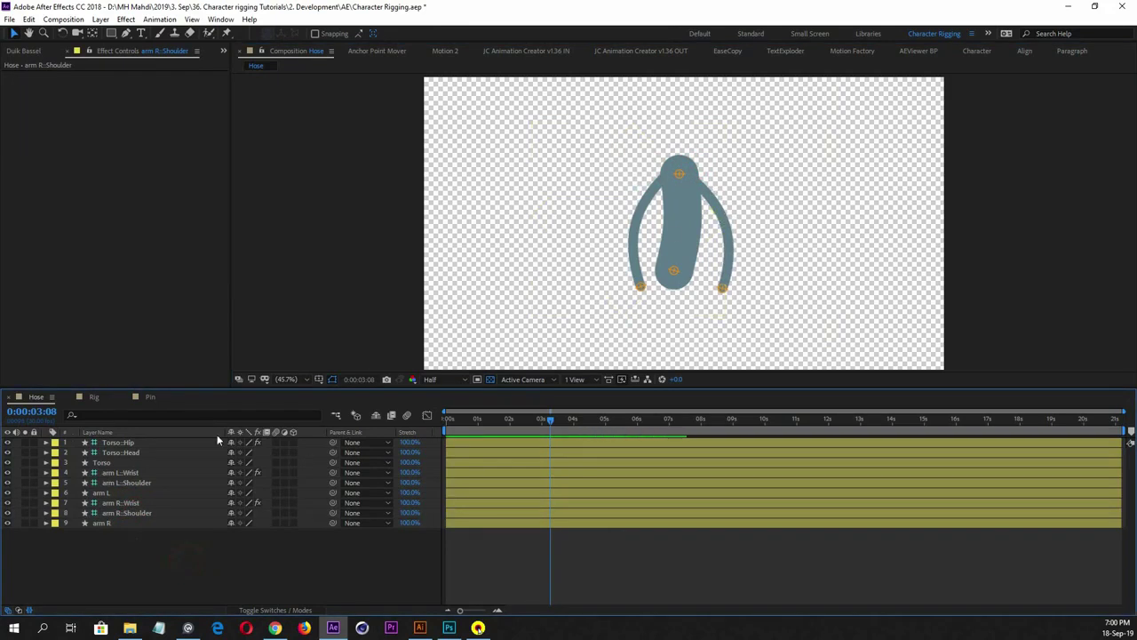
Nudge the arm R shoulder controller slightly outward from the torso's head controller
{"action": "left_click", "coordinate": [121, 503]}
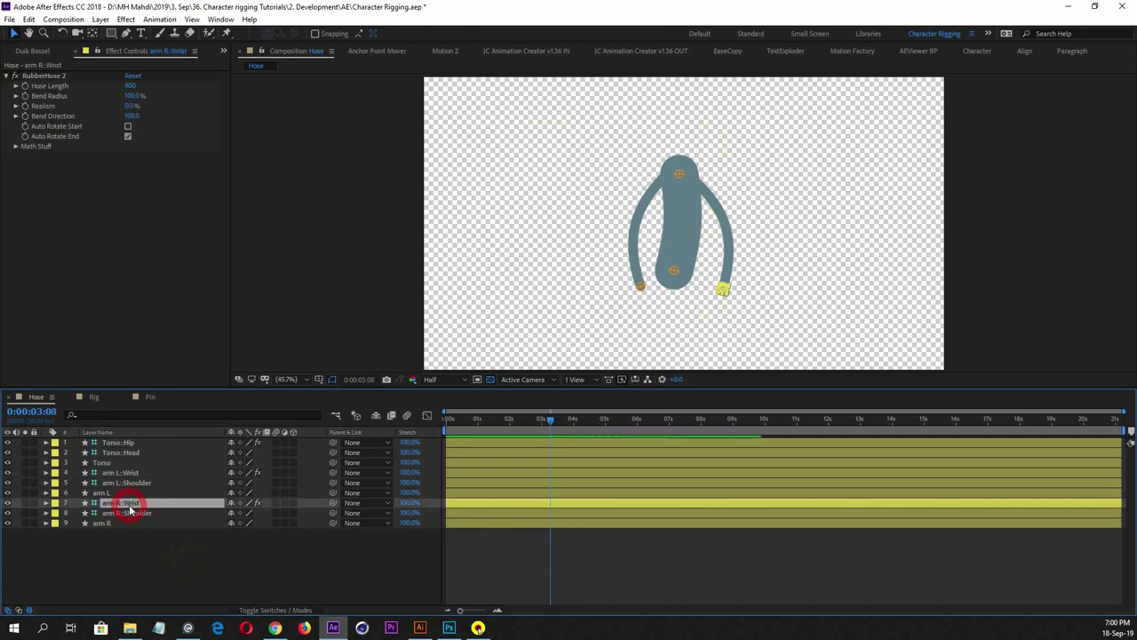
{"action": "left_click", "coordinate": [129, 513]}
{"action": "left_click", "coordinate": [685, 174]}
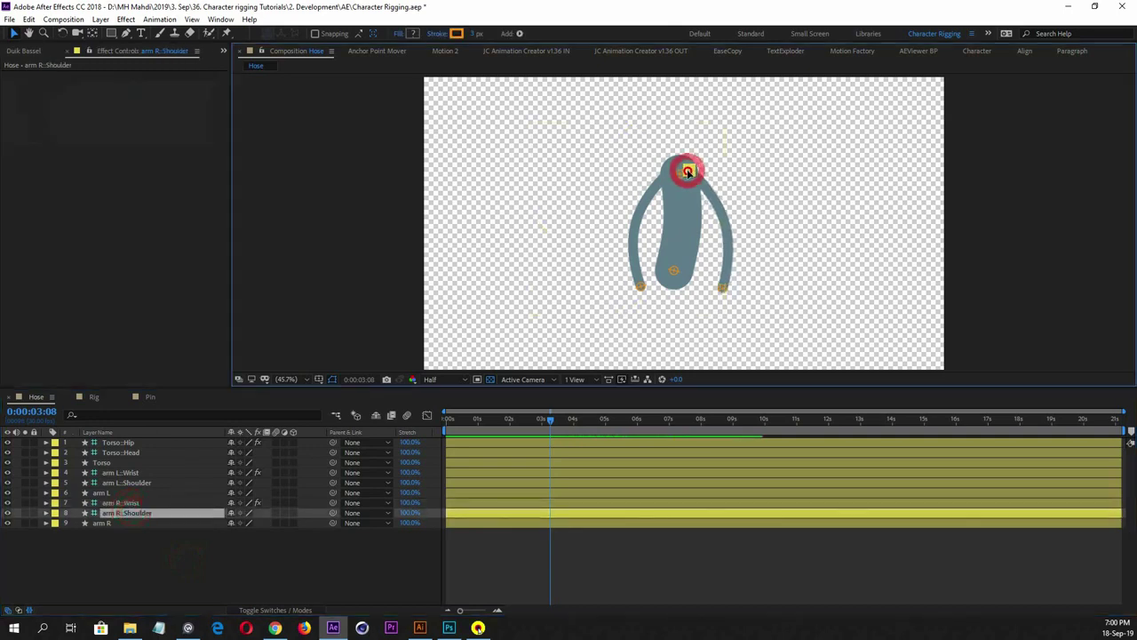
Move the arm R wrist controller slightly inward toward the torso and deselect the layers
{"action": "left_click", "coordinate": [119, 548]}
{"action": "left_click", "coordinate": [123, 504]}
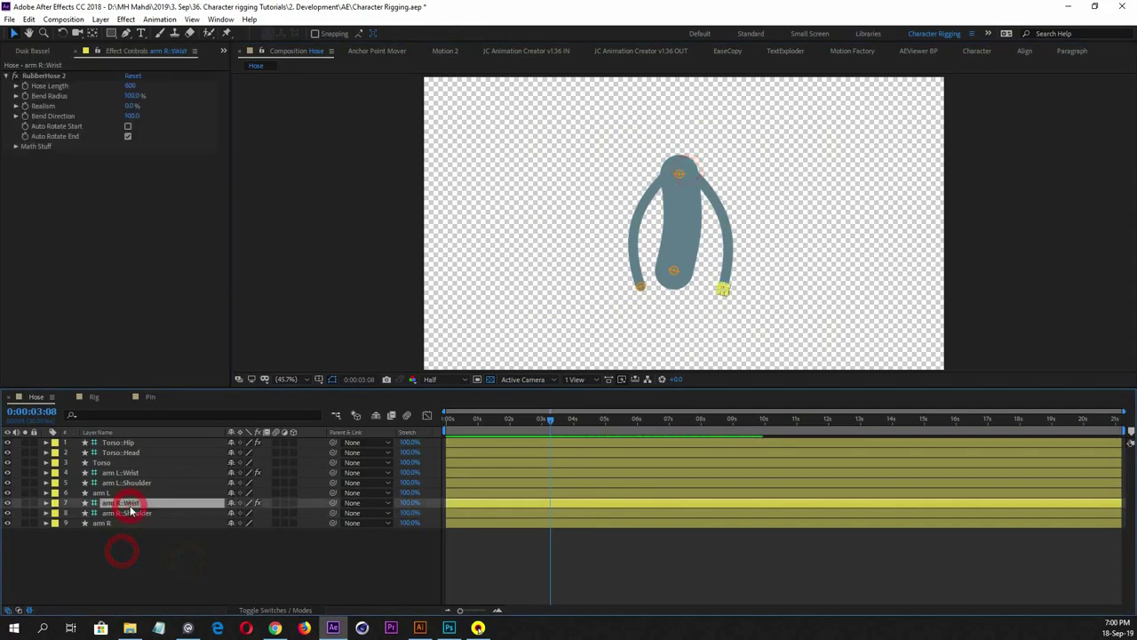
{"action": "mouse_move", "coordinate": [722, 289]}
{"action": "left_mouse_down"}
{"action": "mouse_move", "coordinate": [706, 285]}
{"action": "mouse_move", "coordinate": [716, 286]}
{"action": "left_mouse_up"}
{"action": "left_click", "coordinate": [213, 567]}
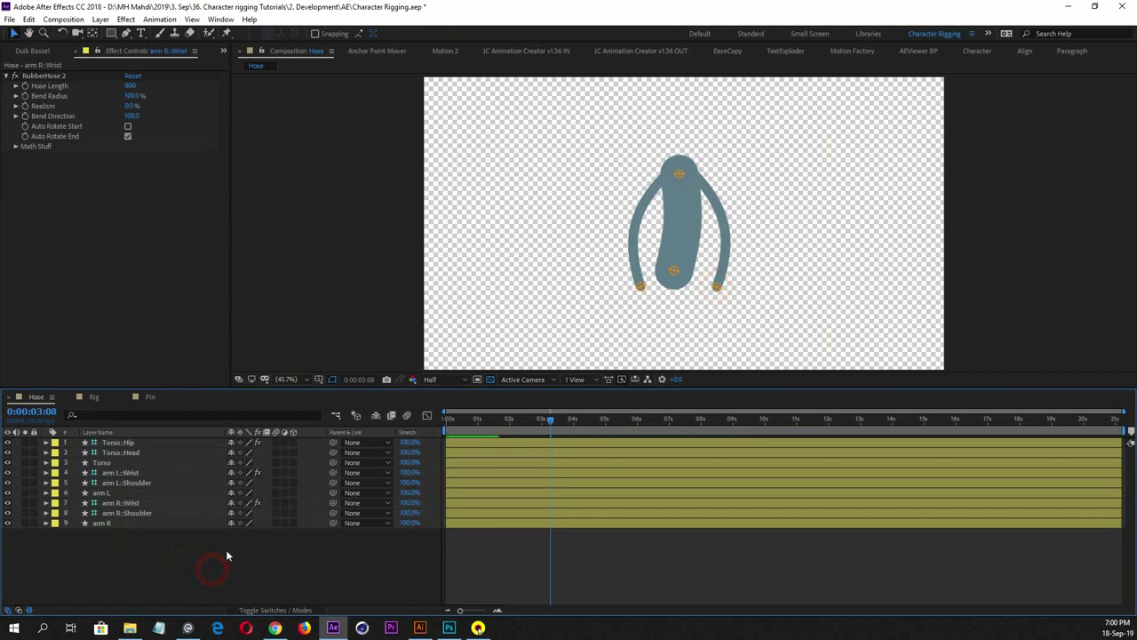
{"action": "left_click", "coordinate": [225, 552]}
{"action": "left_click", "coordinate": [156, 262]}
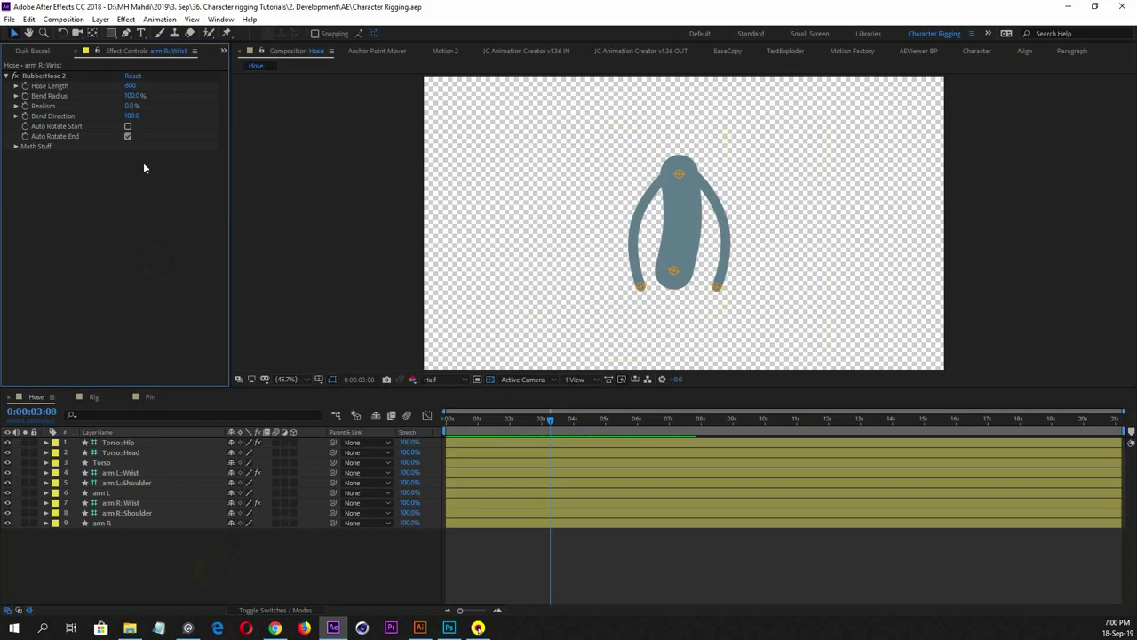
Build a new RubberHose hose named leg R using the Hip/Ankle controller pair
{"action": "left_click", "coordinate": [54, 51]}
{"action": "left_click", "coordinate": [16, 50]}
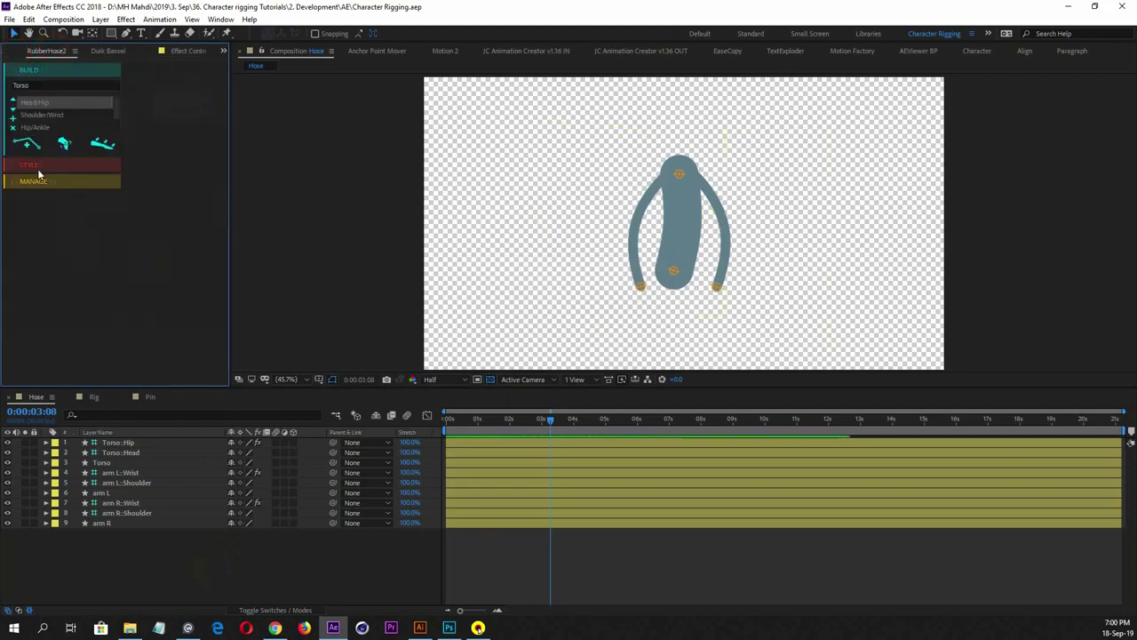
{"action": "left_click", "coordinate": [44, 126]}
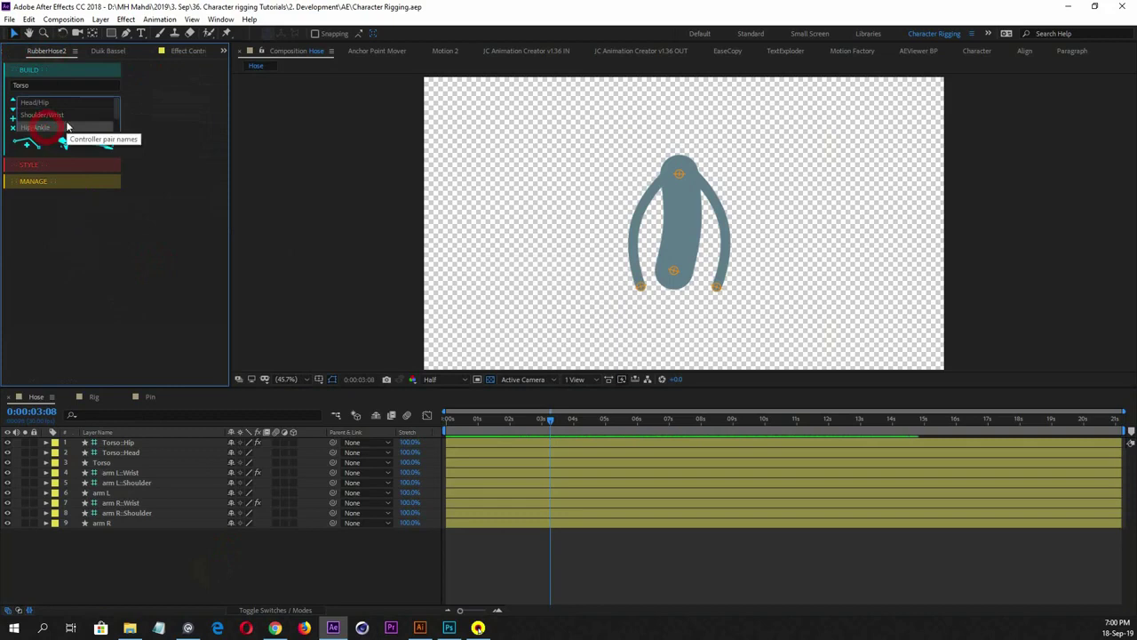
{"action": "left_click", "coordinate": [49, 109]}
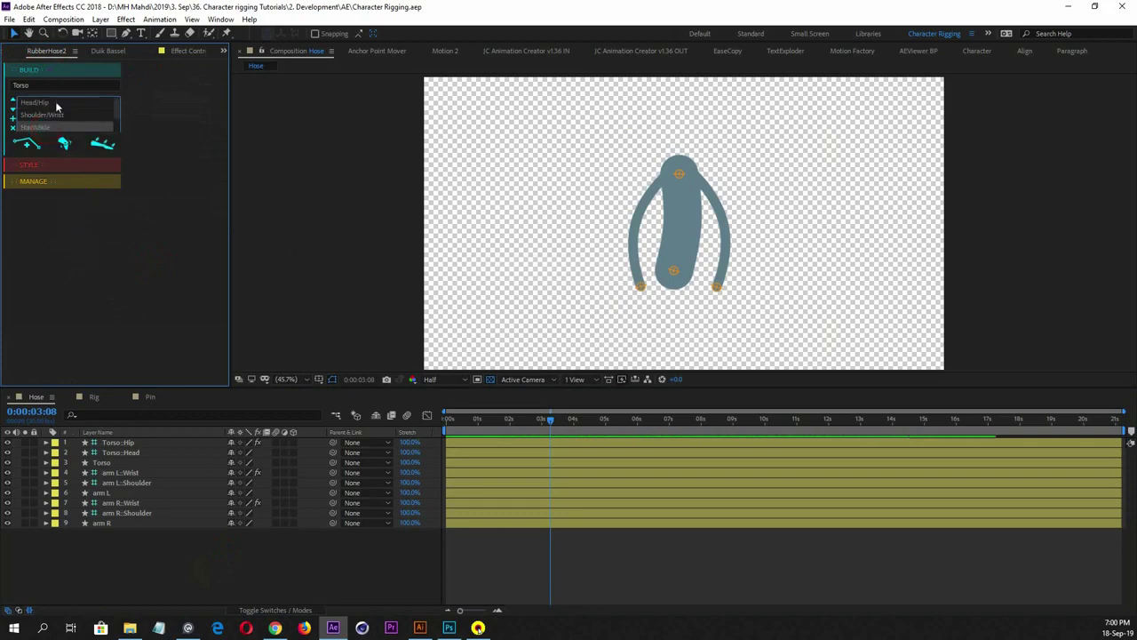
{"action": "left_click", "coordinate": [28, 85]}
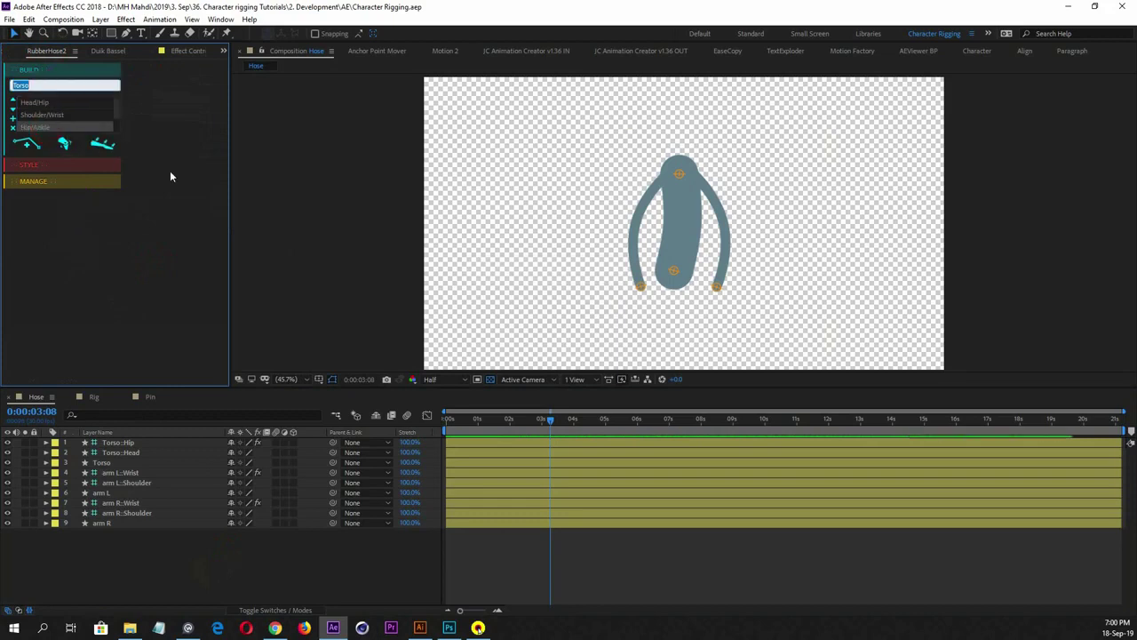
{"action": "type", "text": "leg R"}
{"action": "left_click", "coordinate": [28, 148]}
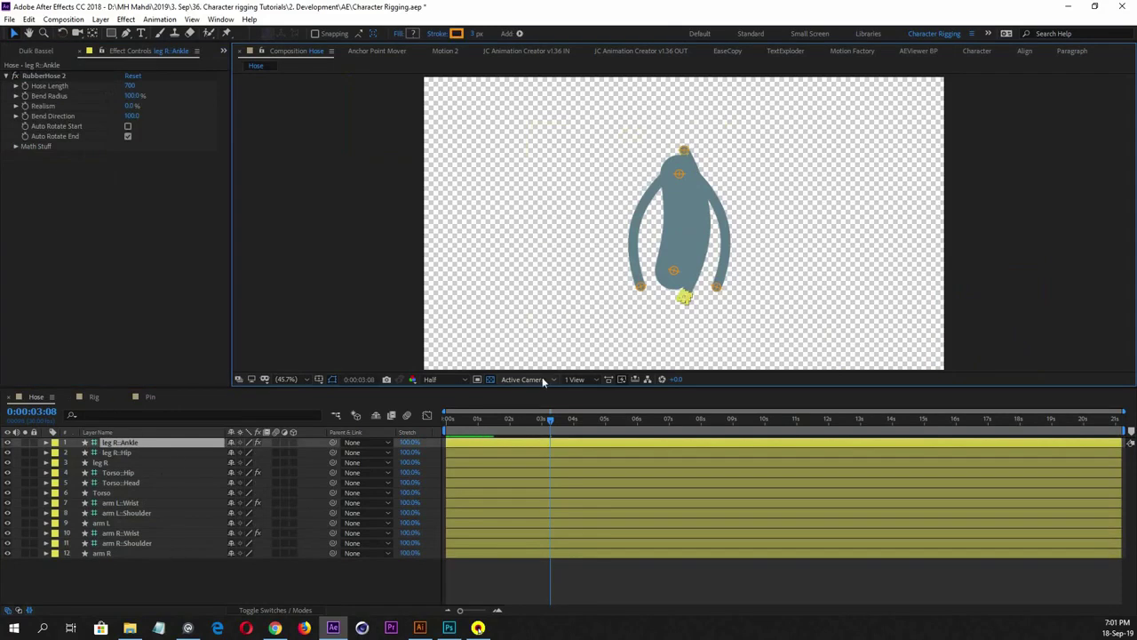
Select the leg R hose with its Ankle and Hip controllers and move it clear of the body, beyond the arm R hose
{"action": "left_click", "coordinate": [125, 442]}
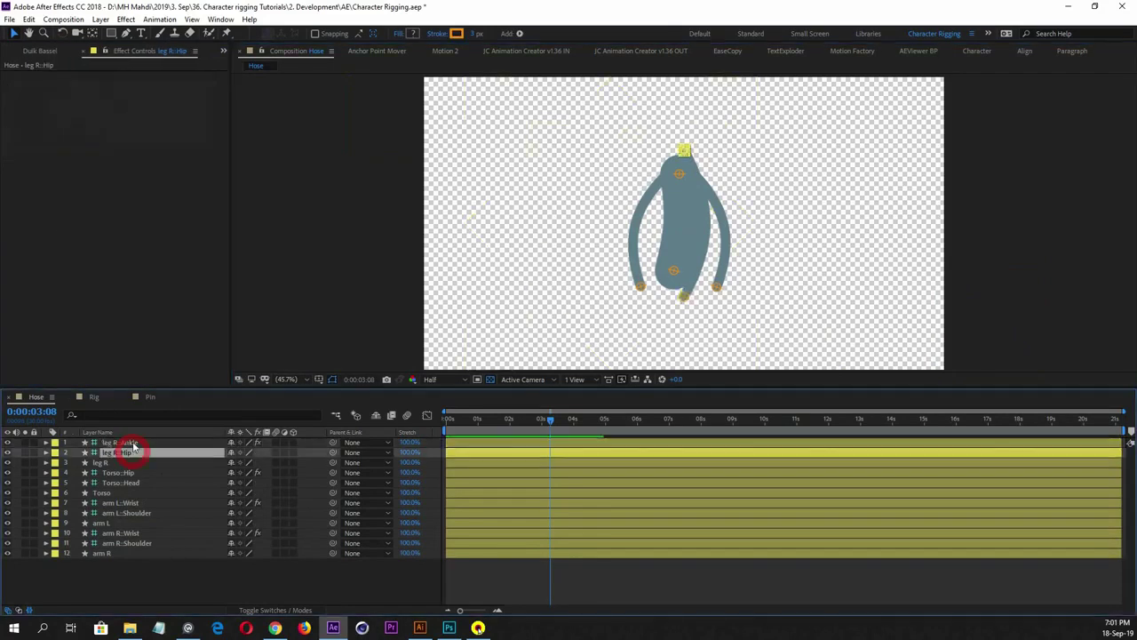
{"action": "left_click", "coordinate": [120, 462], "text": "shift"}
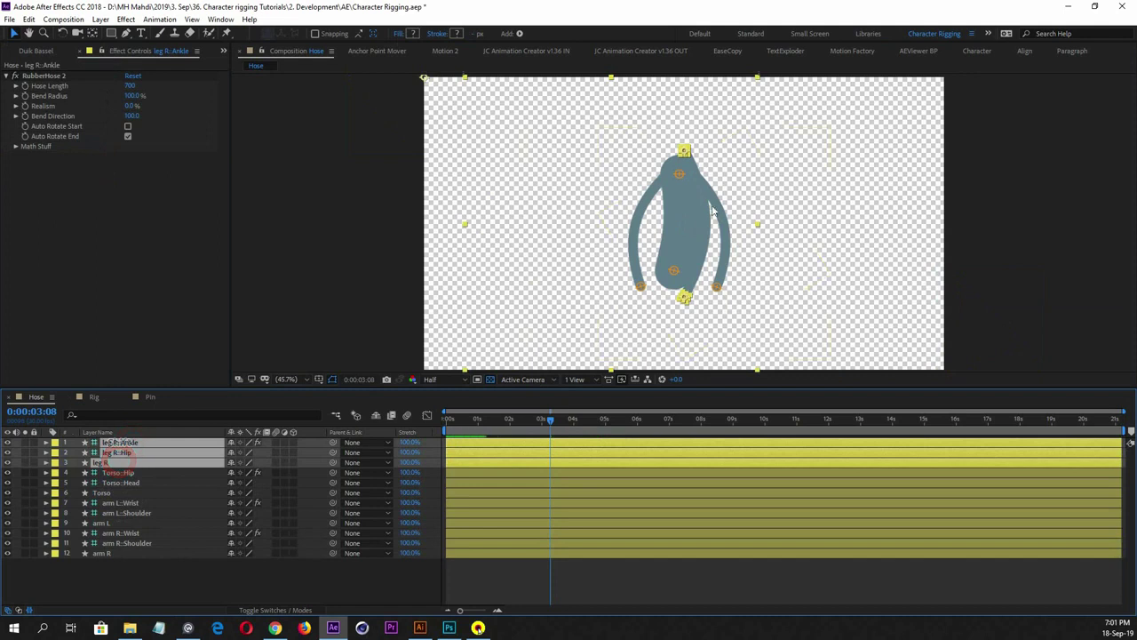
{"action": "left_click", "coordinate": [691, 268]}
{"action": "left_click_drag", "start_coordinate": [691, 269], "coordinate": [777, 273]}
{"action": "left_click", "coordinate": [183, 557]}
Set the leg R Hose Length to 410 and move its ankle controller up closer to the hip controller
{"action": "left_click", "coordinate": [126, 441]}
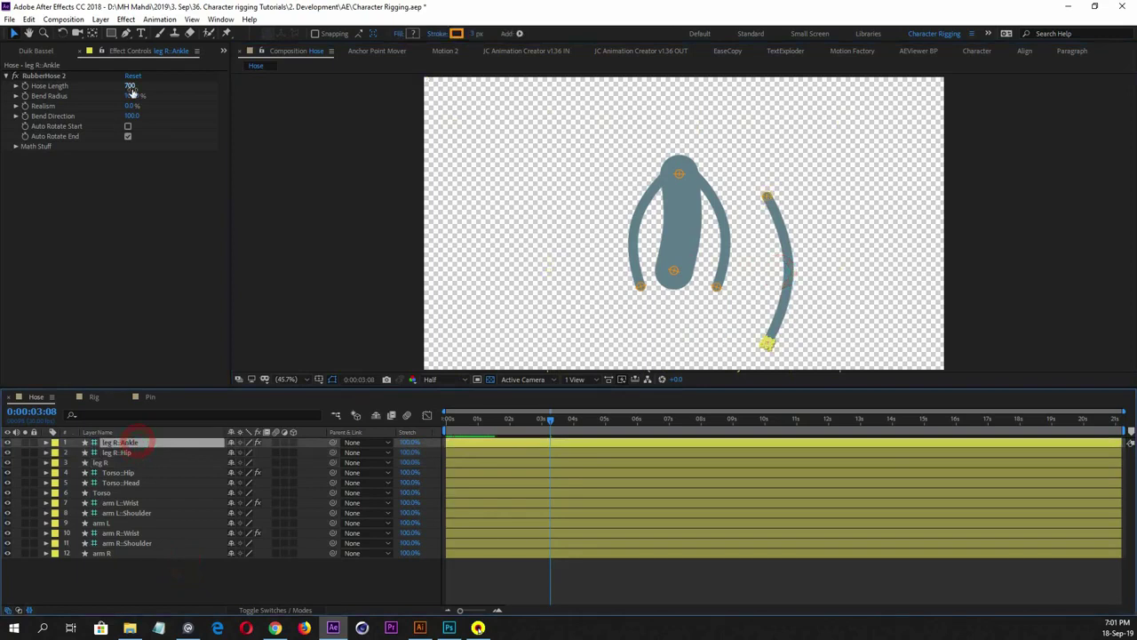
{"action": "left_click_drag", "start_coordinate": [129, 94], "coordinate": [121, 93]}
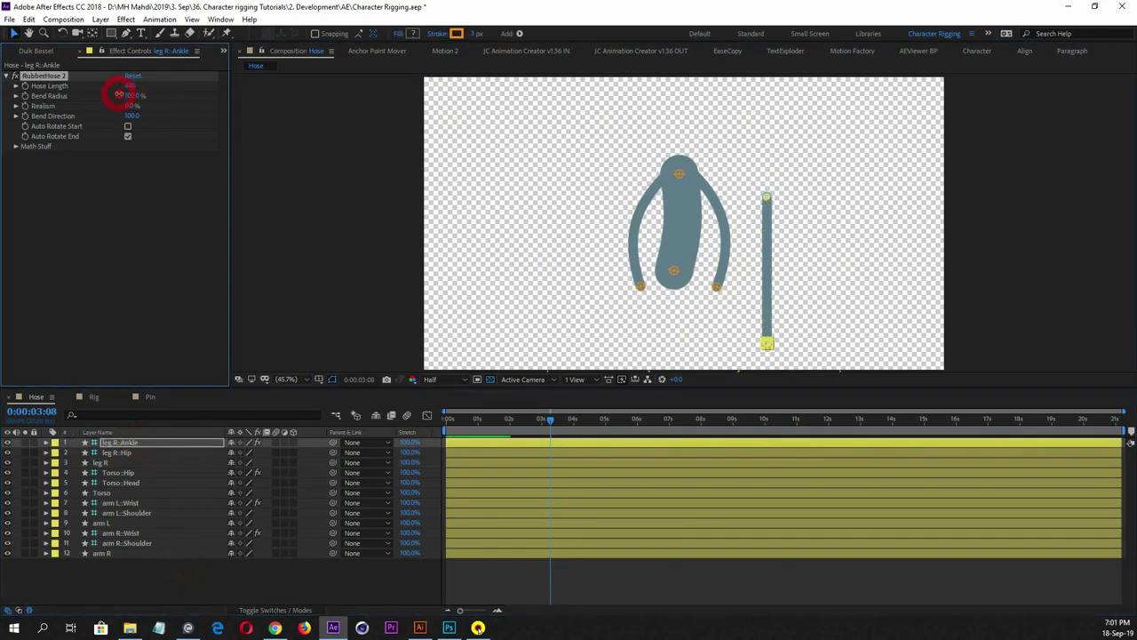
{"action": "left_click", "coordinate": [116, 453]}
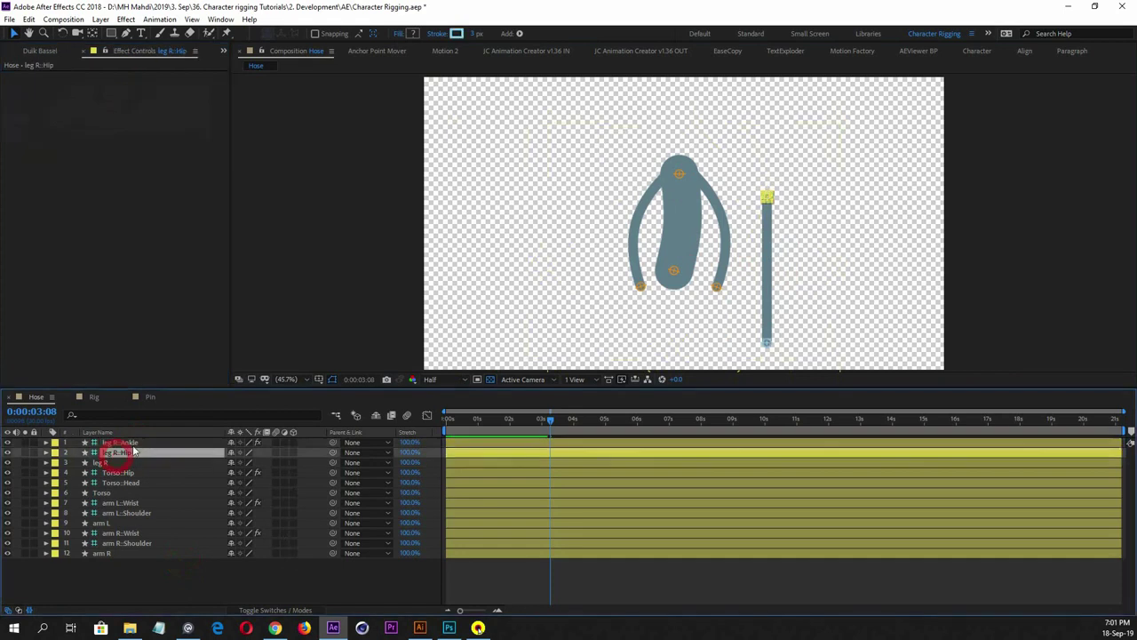
{"action": "left_click", "coordinate": [129, 443]}
{"action": "left_click_drag", "start_coordinate": [767, 342], "coordinate": [767, 297]}
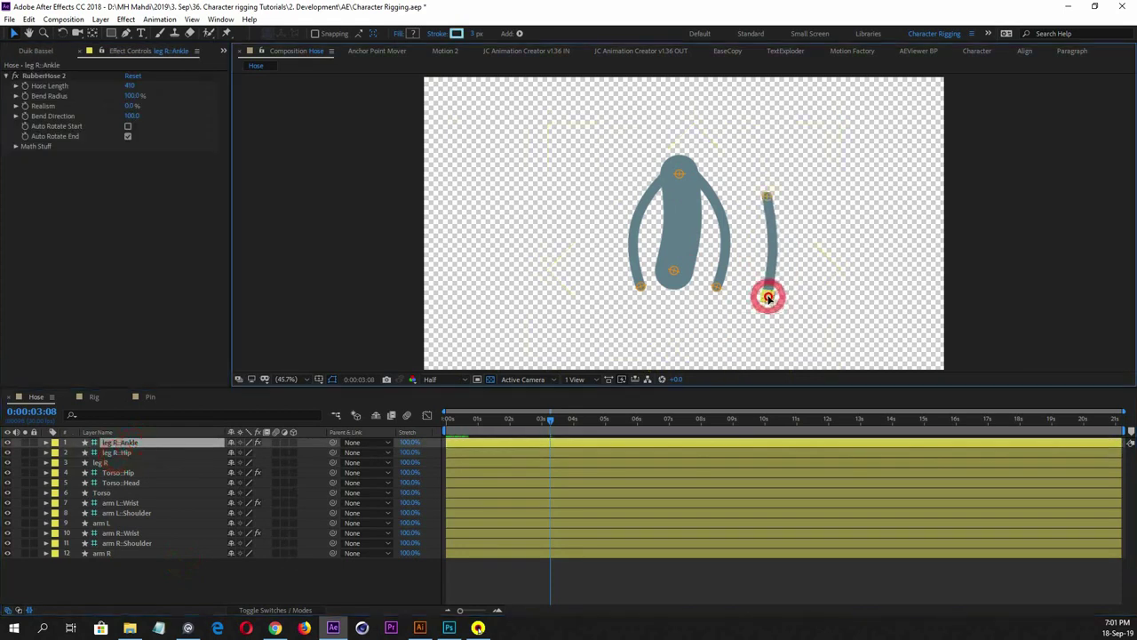
Move the leg R hose with both controllers under the torso, placing its hip on the torso's hip controller
{"action": "left_click", "coordinate": [136, 463], "text": "shift"}
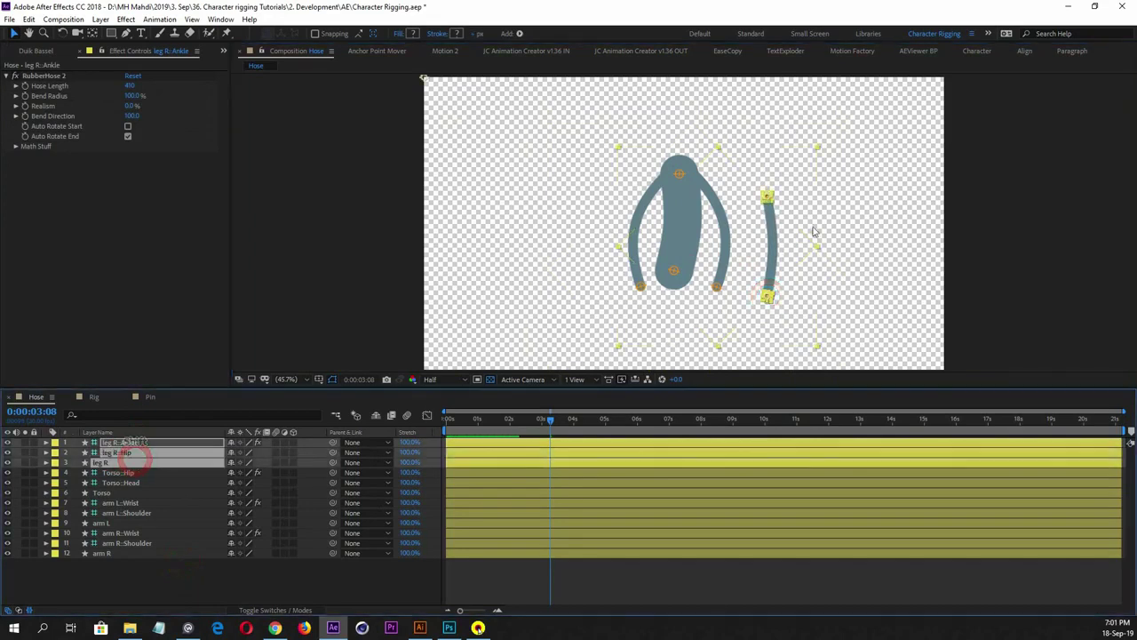
{"action": "left_click_drag", "start_coordinate": [744, 244], "coordinate": [678, 289]}
{"action": "left_click", "coordinate": [139, 563]}
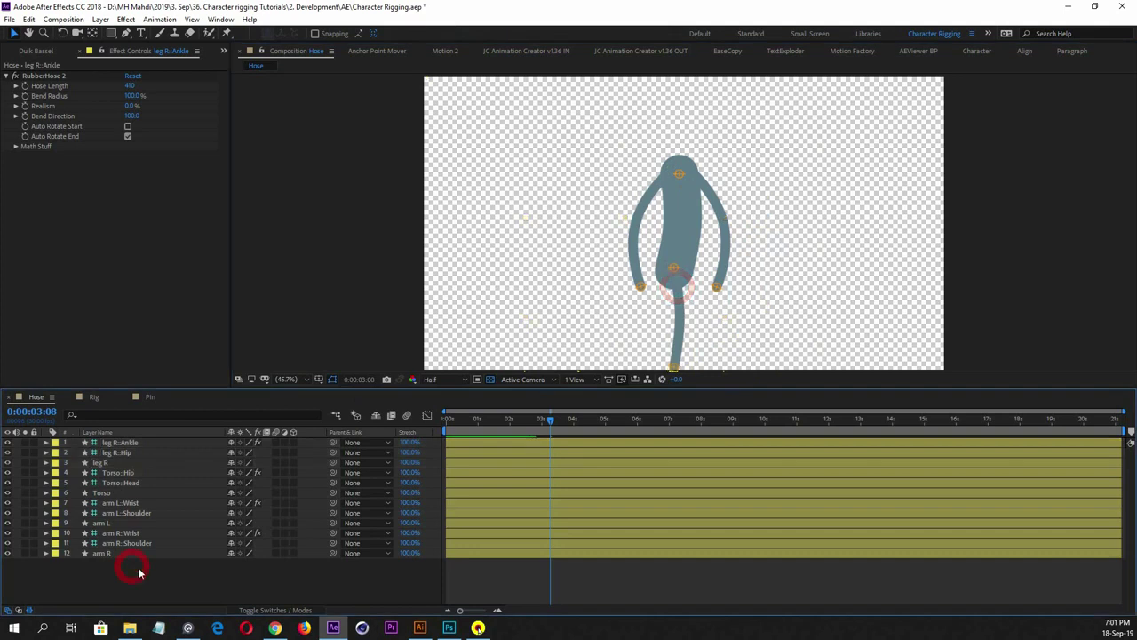
Select all the rig layers and move the whole body up so the leg fits inside the frame
{"action": "key", "text": "ctrl+a"}
{"action": "mouse_move", "coordinate": [685, 235]}
{"action": "left_mouse_down"}
{"action": "mouse_move", "coordinate": [682, 187]}
{"action": "mouse_move", "coordinate": [690, 203]}
{"action": "mouse_move", "coordinate": [672, 220]}
{"action": "left_mouse_up"}
{"action": "left_click", "coordinate": [210, 591]}
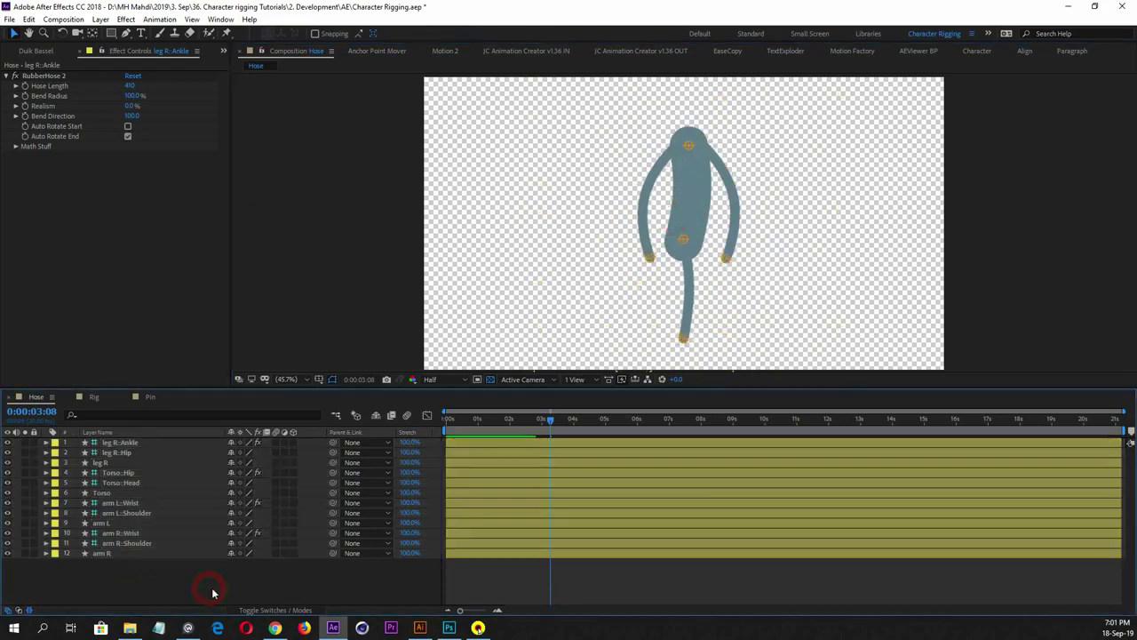
Set the Bend Direction on the leg R ankle controller to -100
{"action": "left_click", "coordinate": [122, 453]}
{"action": "left_click", "coordinate": [125, 442]}
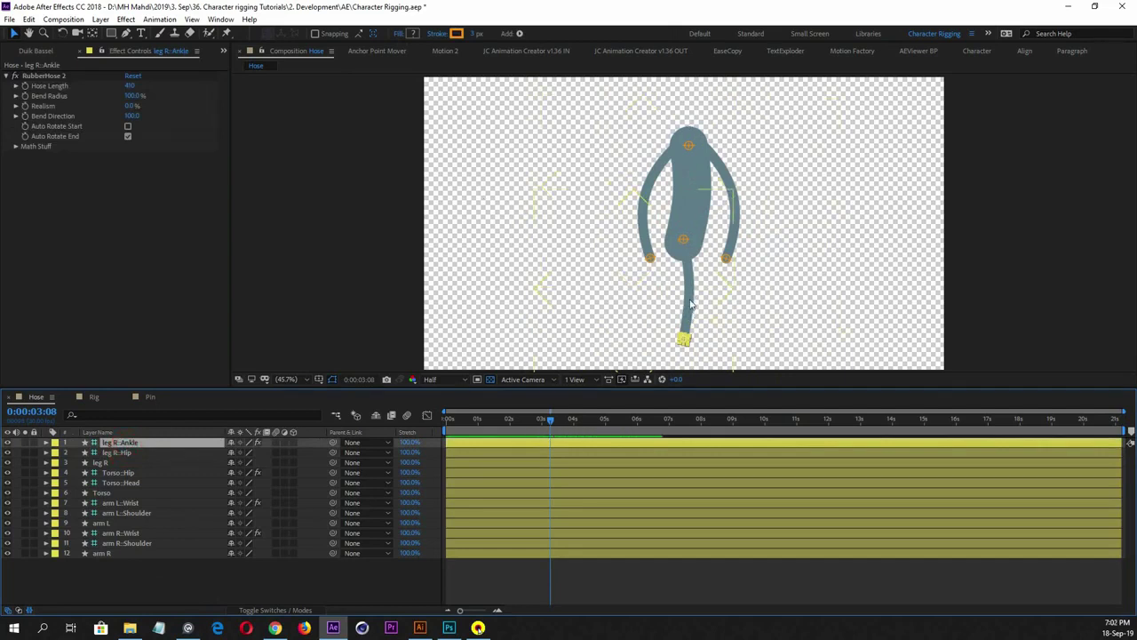
{"action": "left_click", "coordinate": [133, 566]}
{"action": "left_click", "coordinate": [126, 445]}
{"action": "left_click_drag", "start_coordinate": [132, 116], "coordinate": [3, 118]}
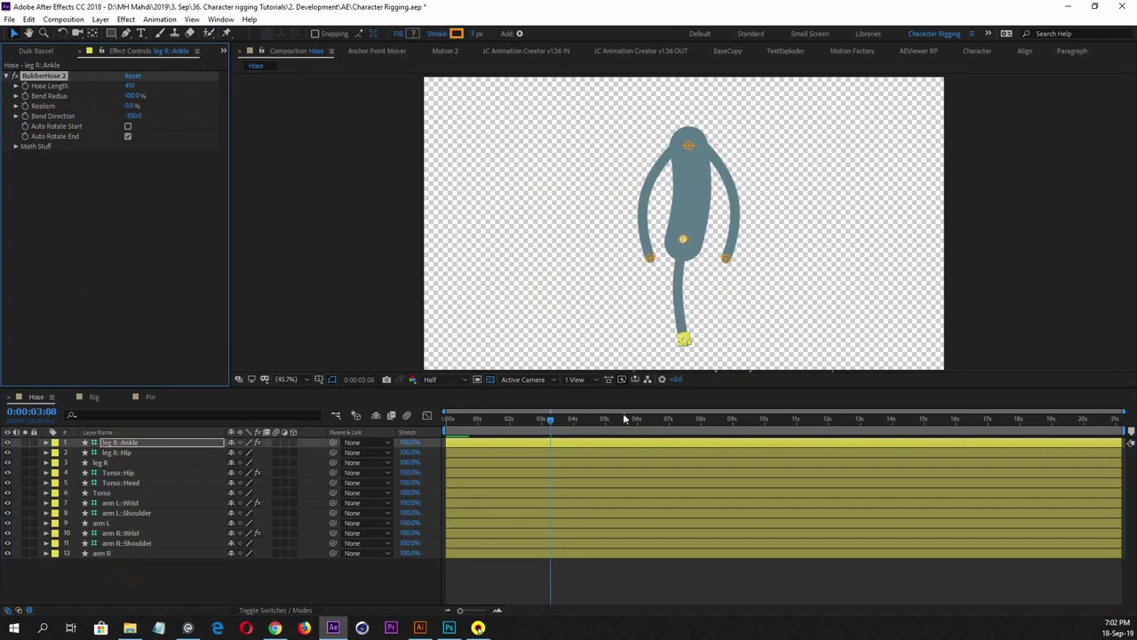
Move the leg R ankle controller slightly up and outward, beneath the arm L wrist
{"action": "left_click", "coordinate": [123, 442]}
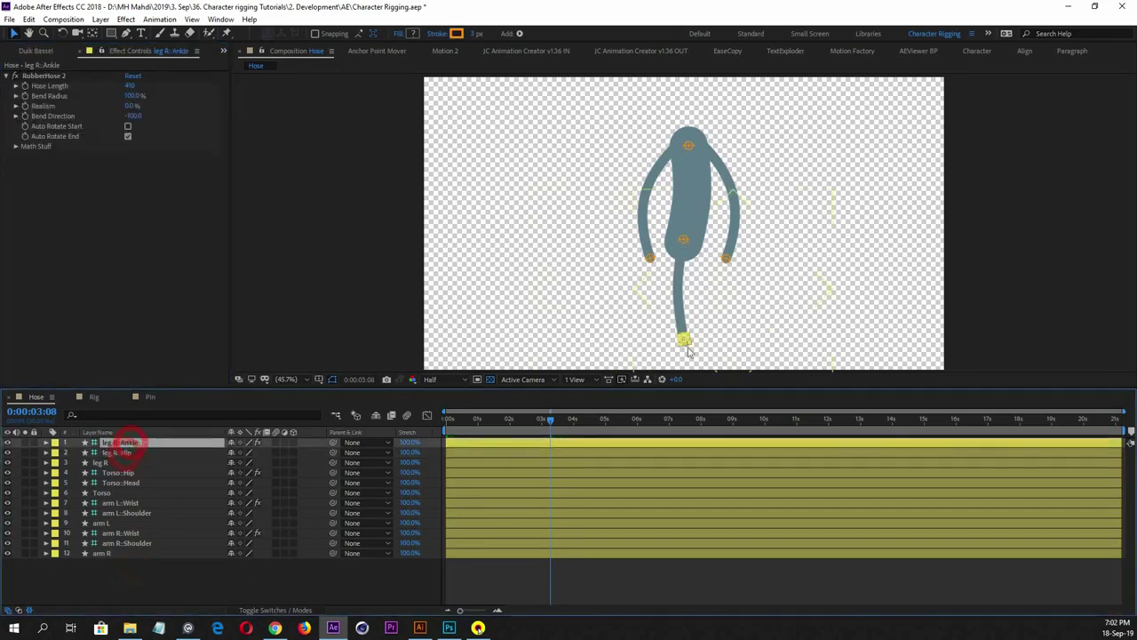
{"action": "left_click_drag", "start_coordinate": [682, 339], "coordinate": [663, 323]}
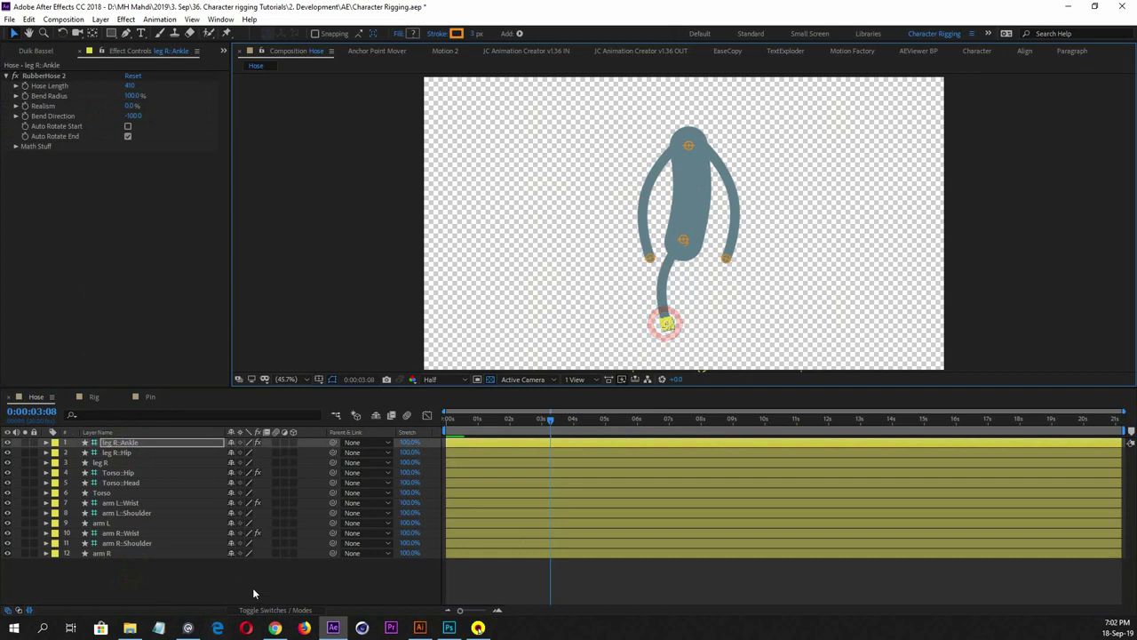
{"action": "left_click", "coordinate": [229, 586]}
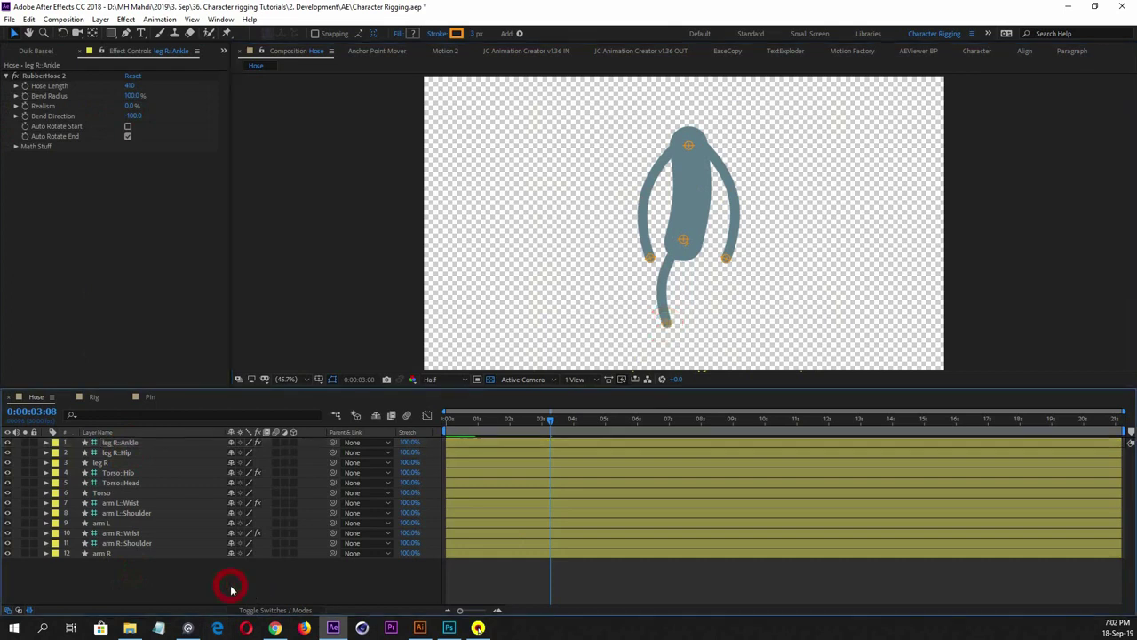
{"action": "left_click", "coordinate": [129, 442]}
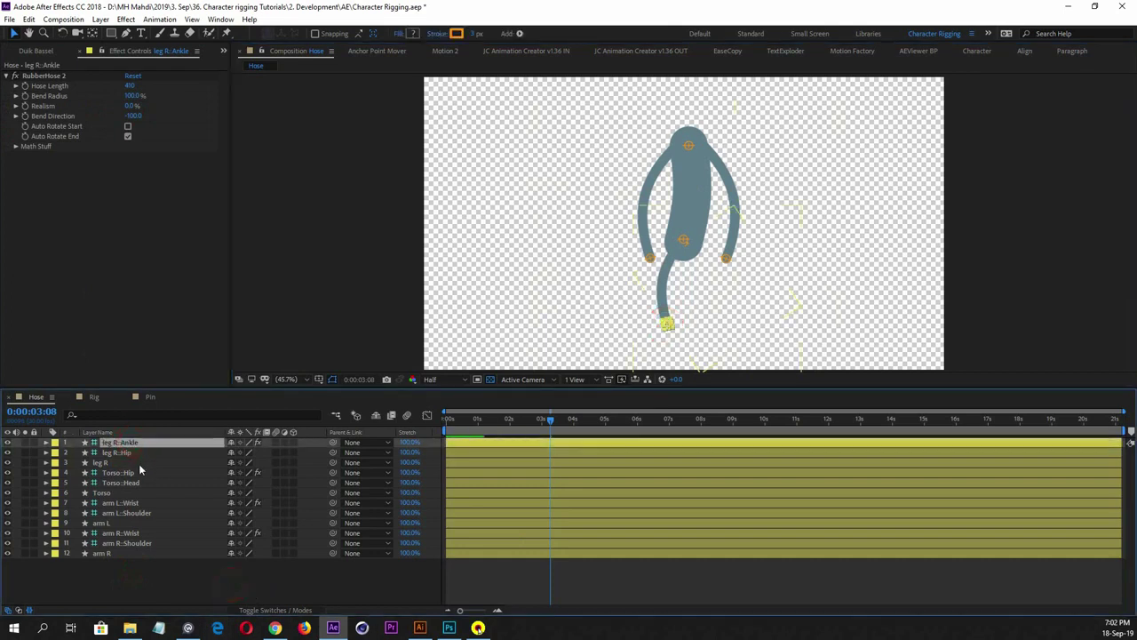
{"action": "left_click", "coordinate": [140, 463]}
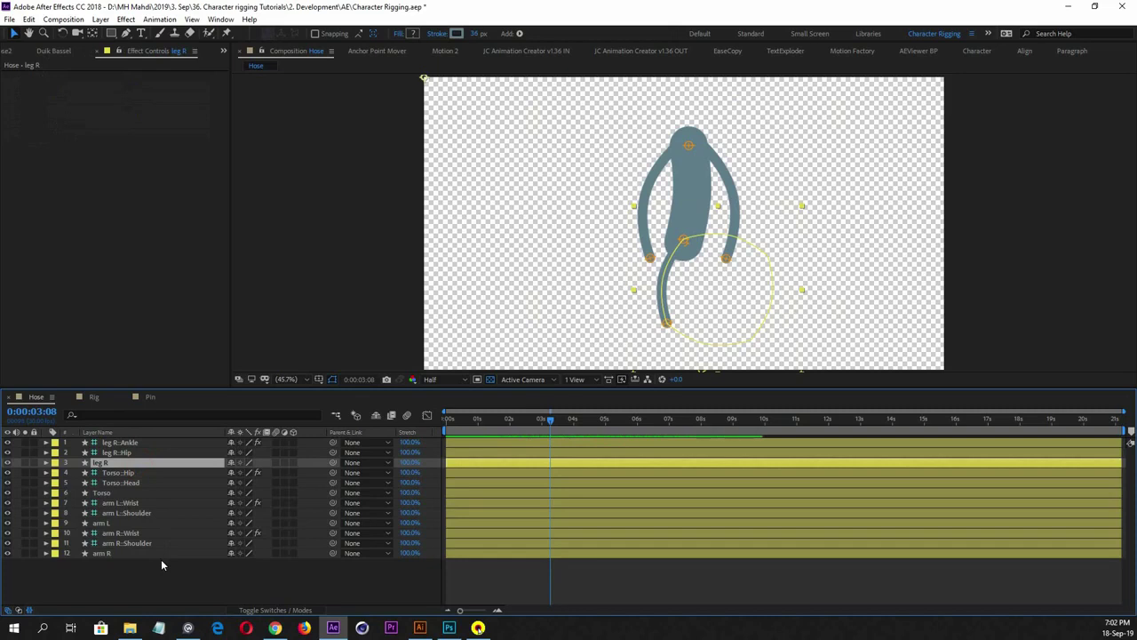
{"action": "left_click", "coordinate": [123, 443]}
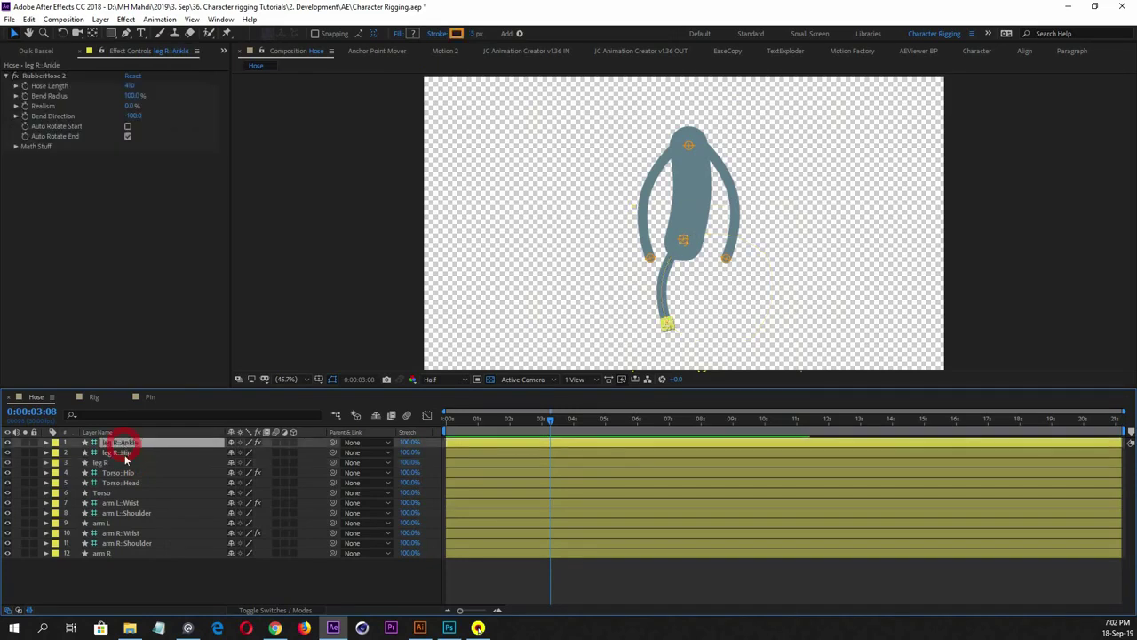
{"action": "left_click", "coordinate": [110, 463]}
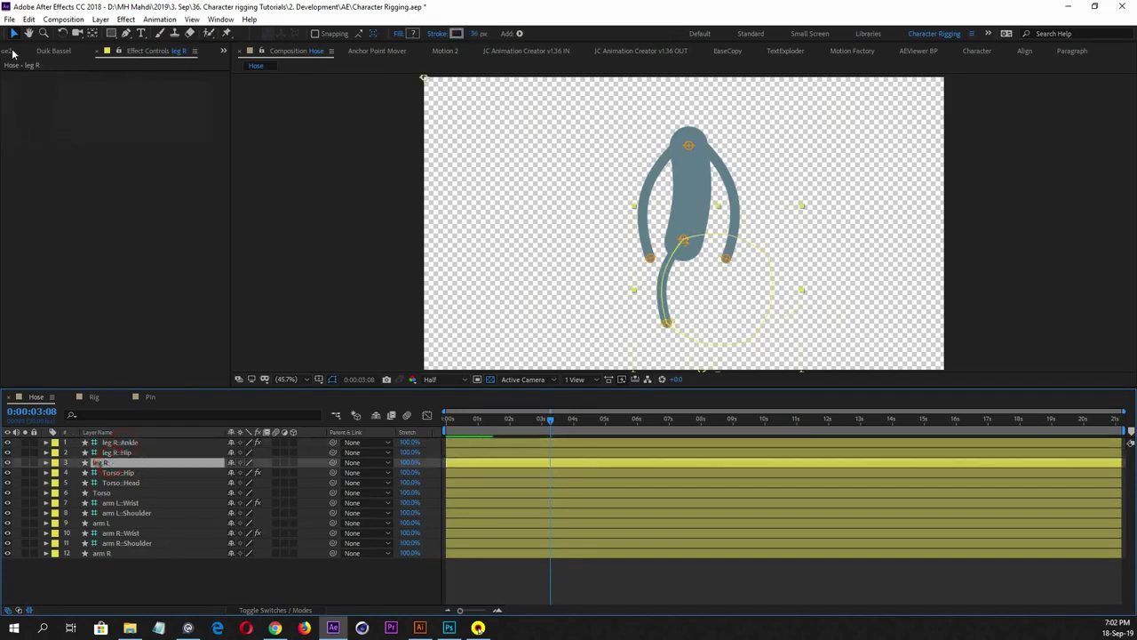
Select all layers of the leg R hose group from its hose layer using RubberHose's Manage tools
{"action": "left_click", "coordinate": [12, 52]}
{"action": "left_click", "coordinate": [12, 52]}
{"action": "left_click", "coordinate": [66, 51]}
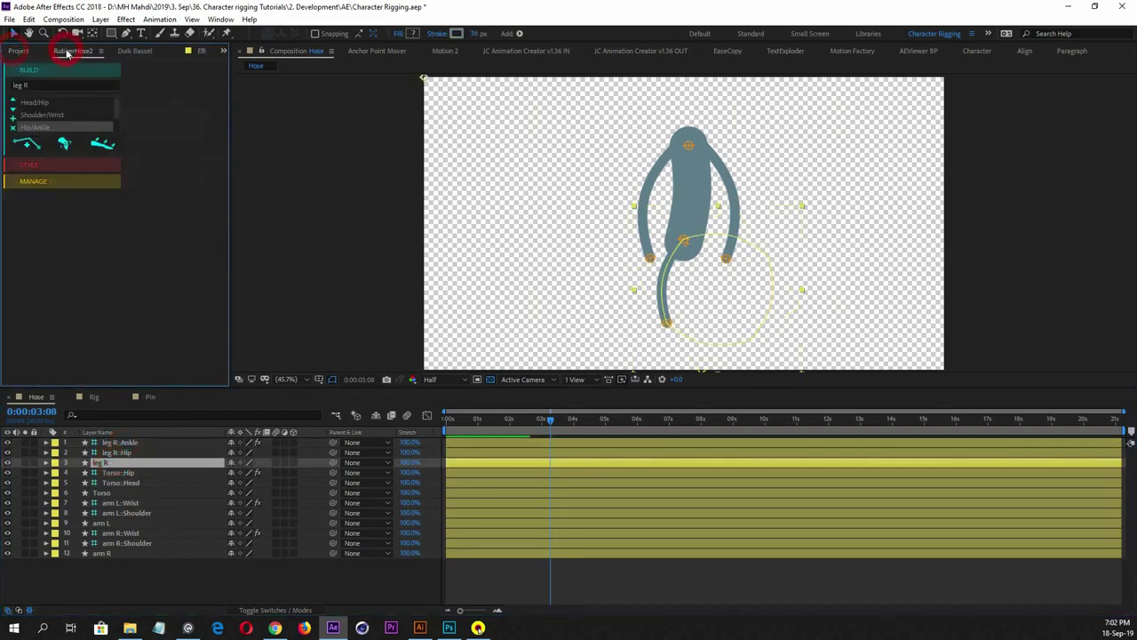
{"action": "left_click", "coordinate": [121, 444]}
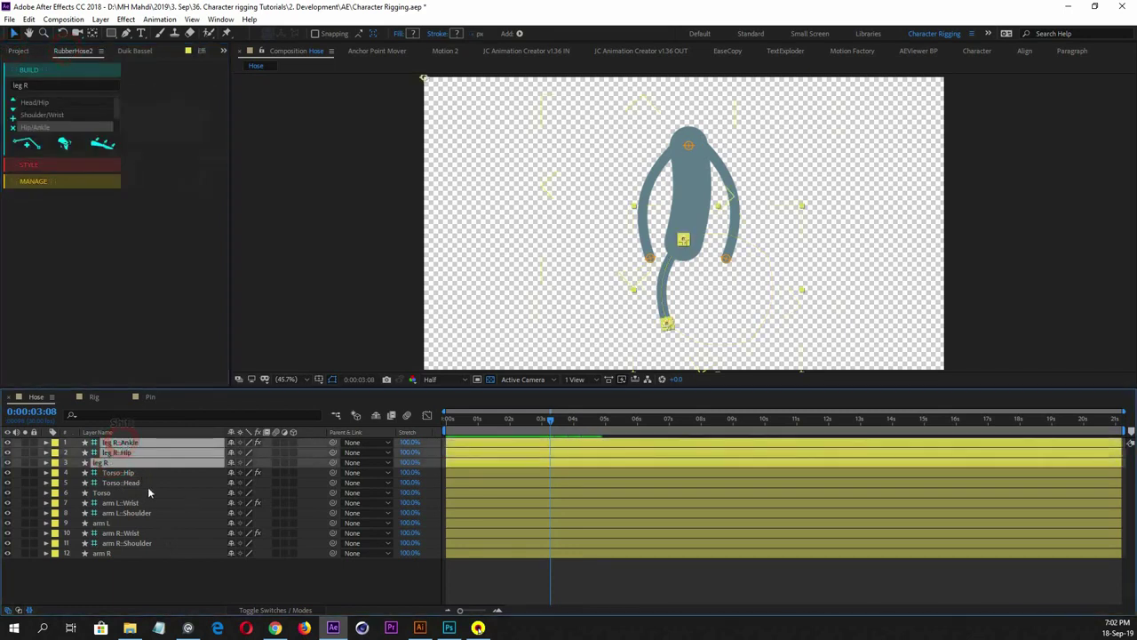
{"action": "left_click", "coordinate": [132, 473]}
{"action": "left_click", "coordinate": [121, 463]}
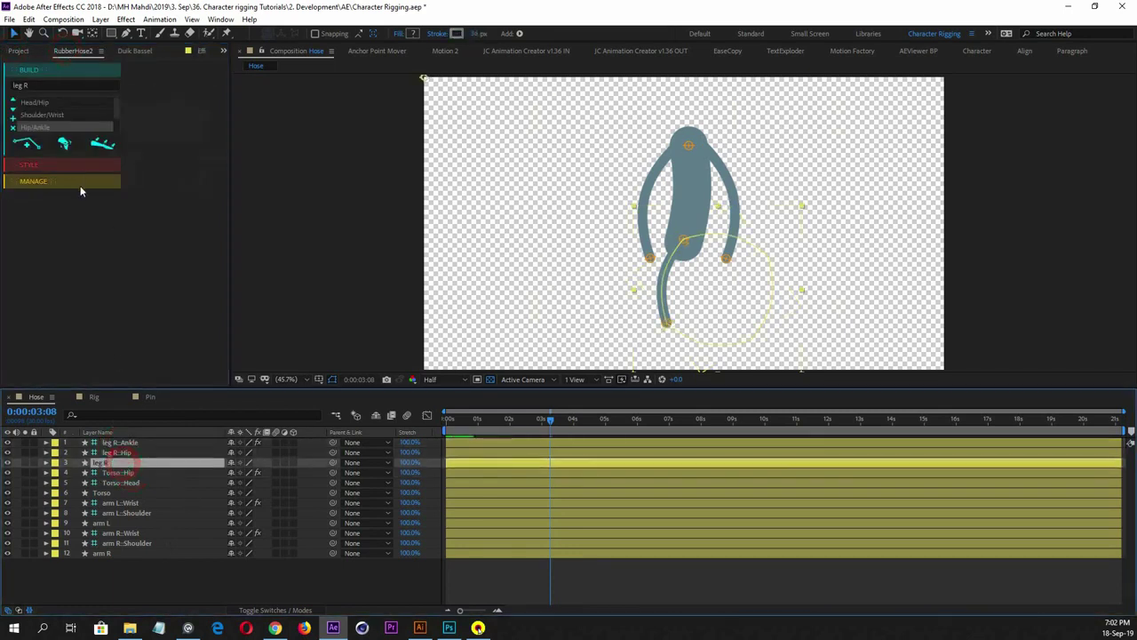
{"action": "left_click", "coordinate": [80, 182]}
{"action": "left_click", "coordinate": [104, 139]}
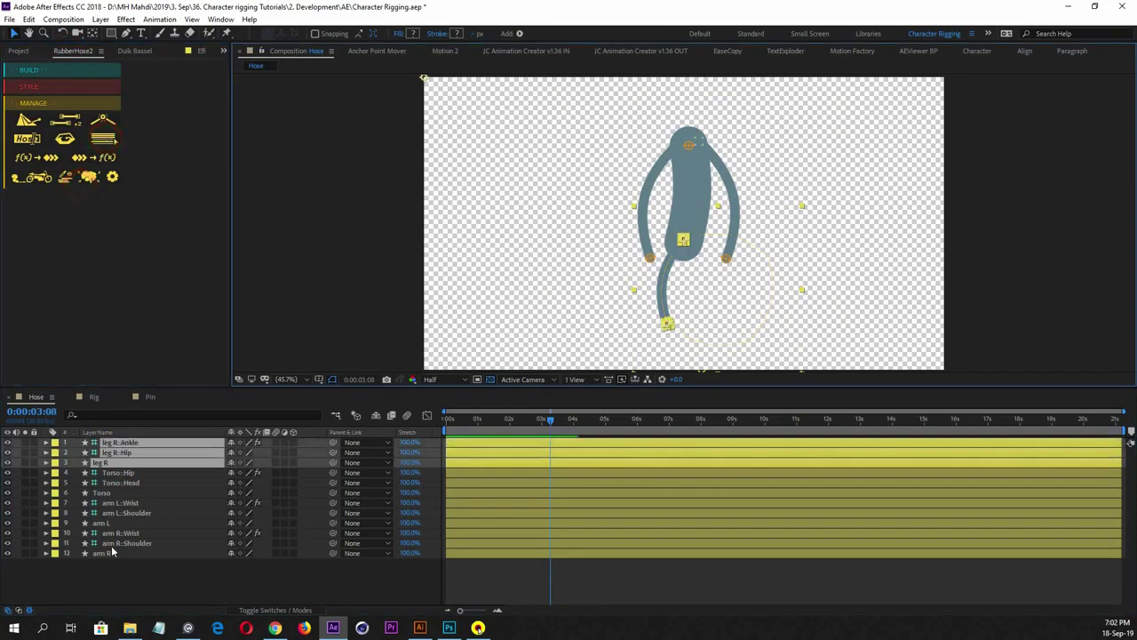
Reselect the complete leg R hose group, duplicate it, and stack the duplicate's layers together above the original leg
{"action": "left_click", "coordinate": [124, 575]}
{"action": "left_click", "coordinate": [117, 460]}
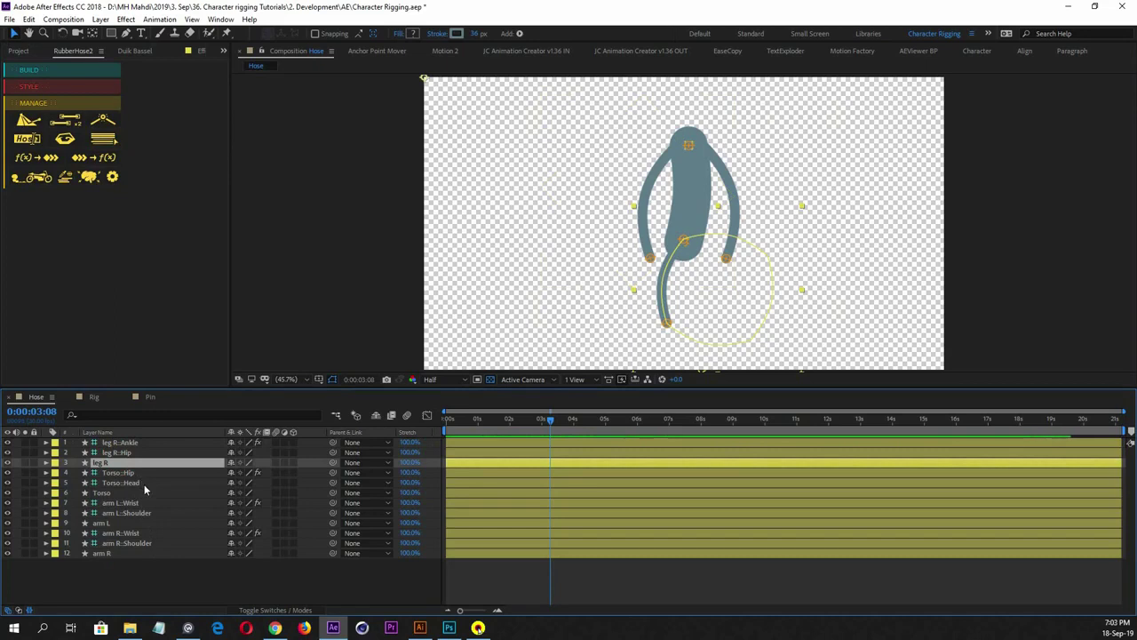
{"action": "left_click", "coordinate": [110, 138]}
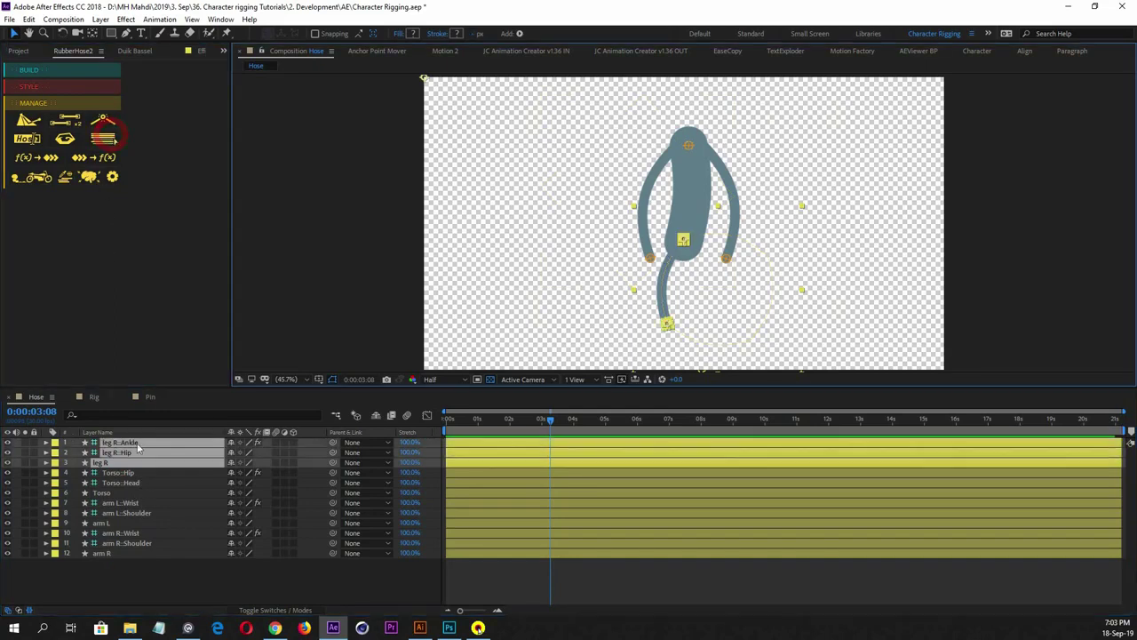
{"action": "left_click", "coordinate": [70, 122]}
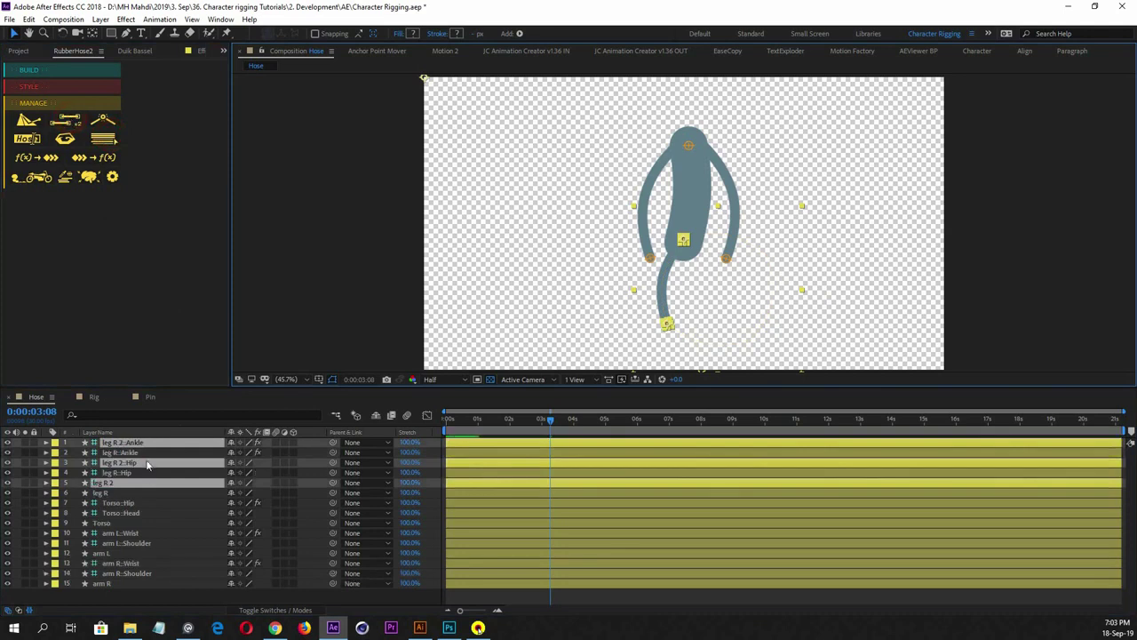
{"action": "left_click_drag", "start_coordinate": [148, 461], "coordinate": [147, 446]}
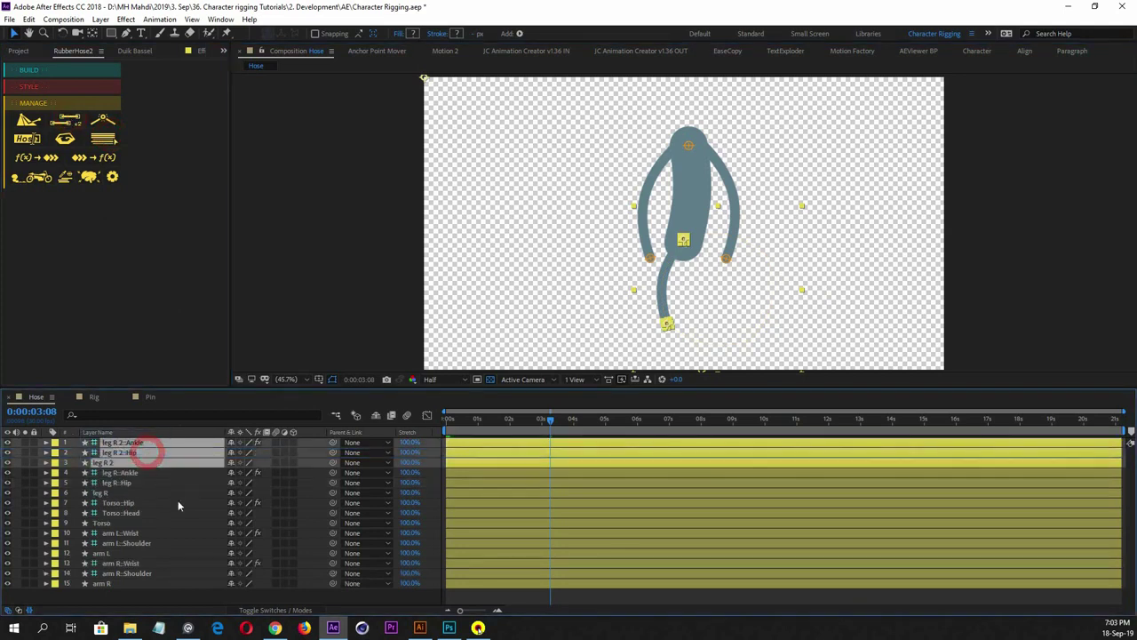
Rename the duplicated leg hose group to leg L, keeping the Hip/Ankle controller names
{"action": "left_click", "coordinate": [27, 139]}
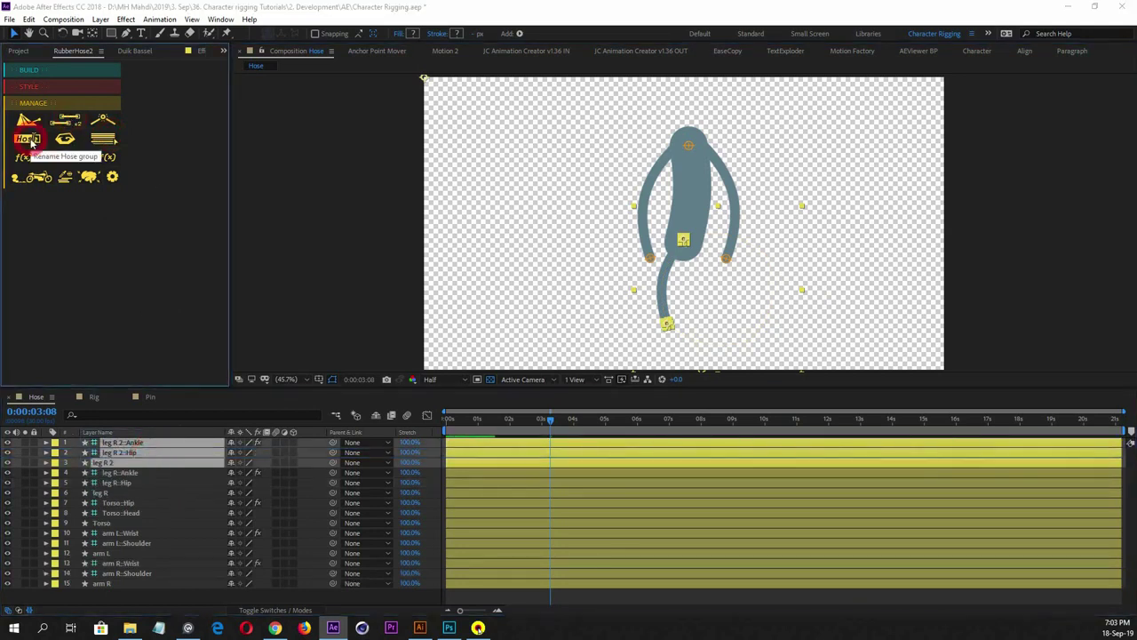
{"action": "left_click_drag", "start_coordinate": [357, 146], "coordinate": [380, 196]}
{"action": "left_click", "coordinate": [355, 196]}
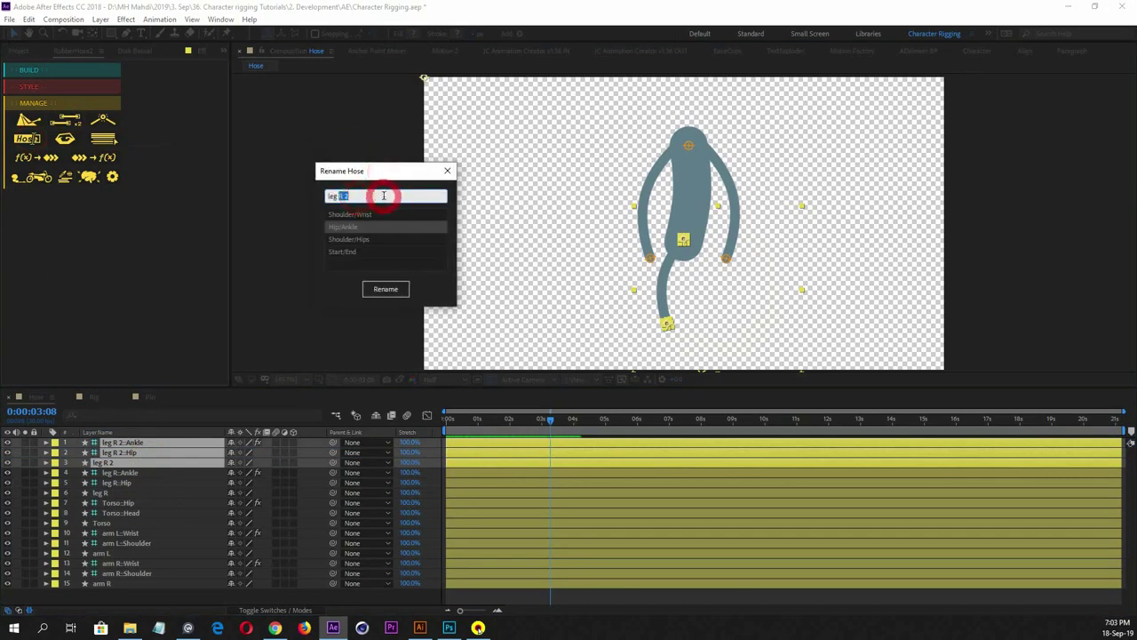
{"action": "type", "text": "L"}
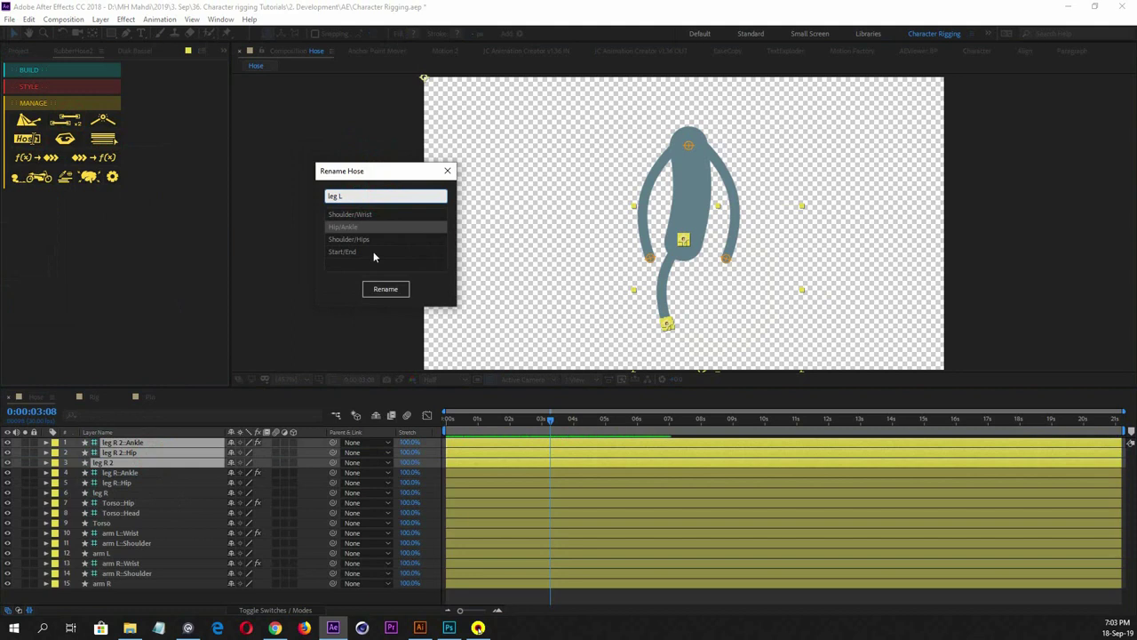
{"action": "left_click", "coordinate": [385, 288]}
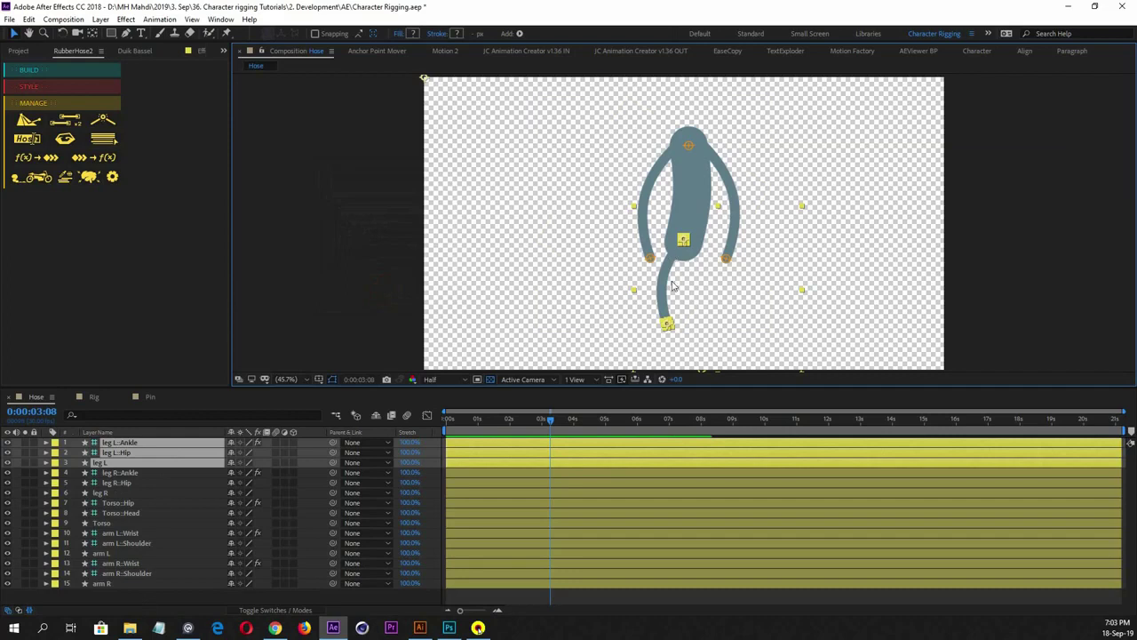
Offset the leg L hose from leg R, place its hip controller at the torso's hip, and swing its ankle controller outward and slightly up
{"action": "left_click_drag", "start_coordinate": [670, 294], "coordinate": [682, 296]}
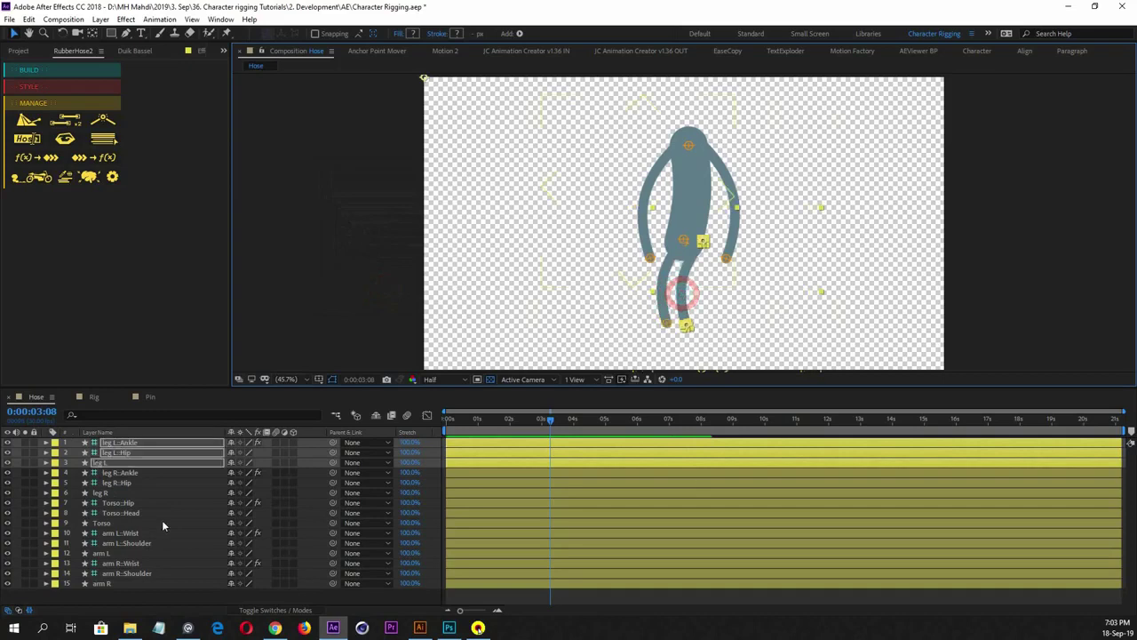
{"action": "left_click", "coordinate": [151, 596]}
{"action": "left_click", "coordinate": [147, 453]}
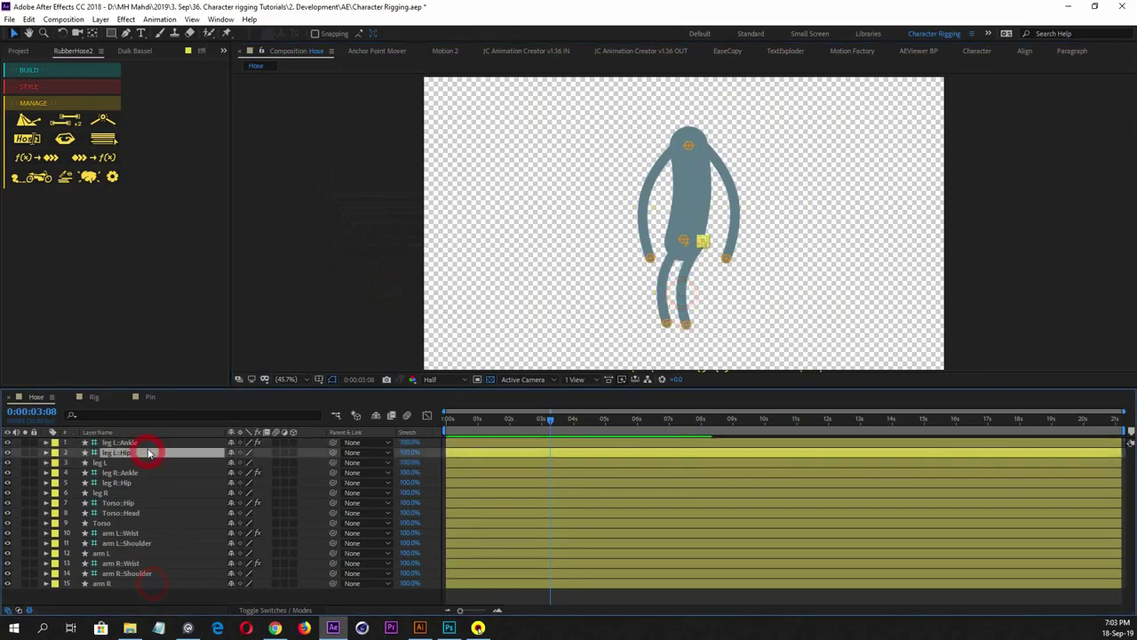
{"action": "left_click_drag", "start_coordinate": [702, 241], "coordinate": [688, 242]}
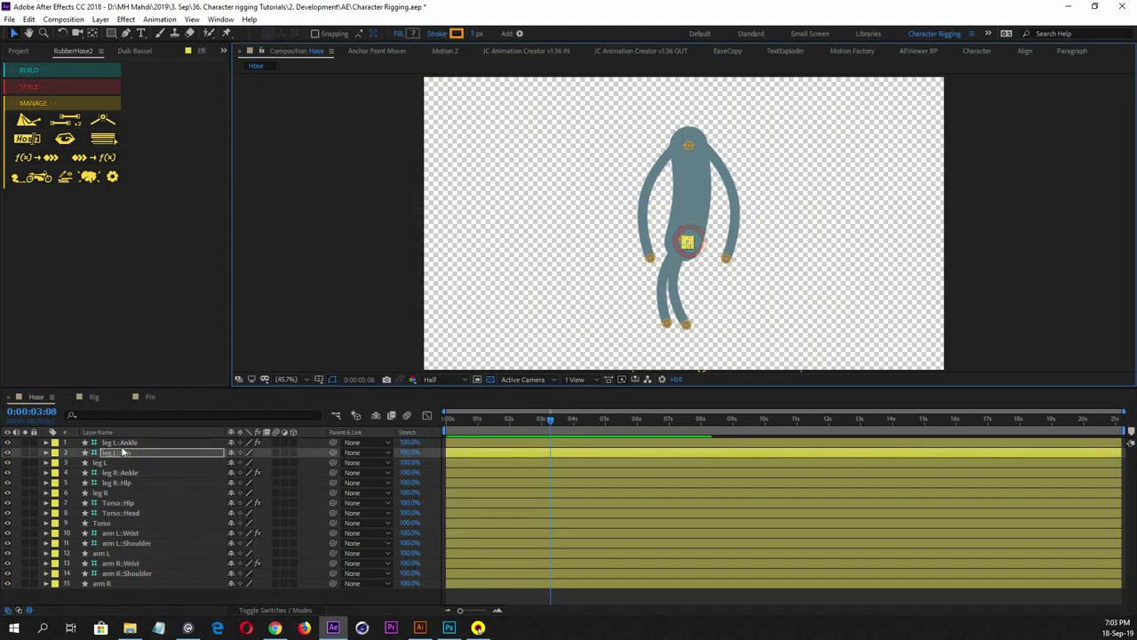
{"action": "left_click", "coordinate": [119, 442]}
{"action": "left_click_drag", "start_coordinate": [688, 325], "coordinate": [723, 311]}
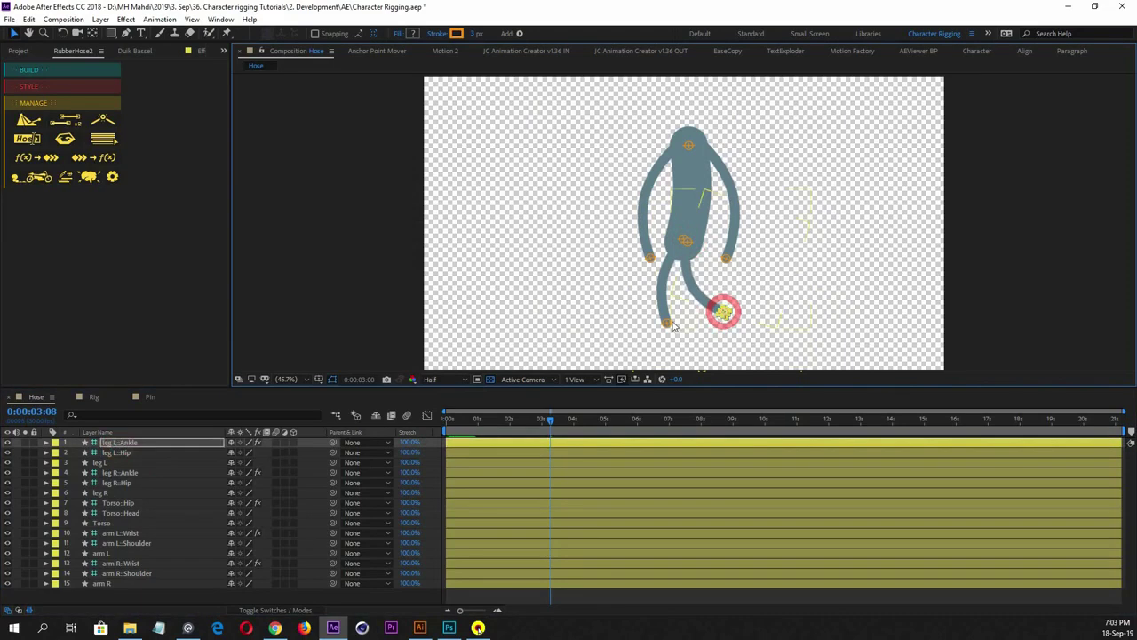
{"action": "left_click", "coordinate": [144, 600]}
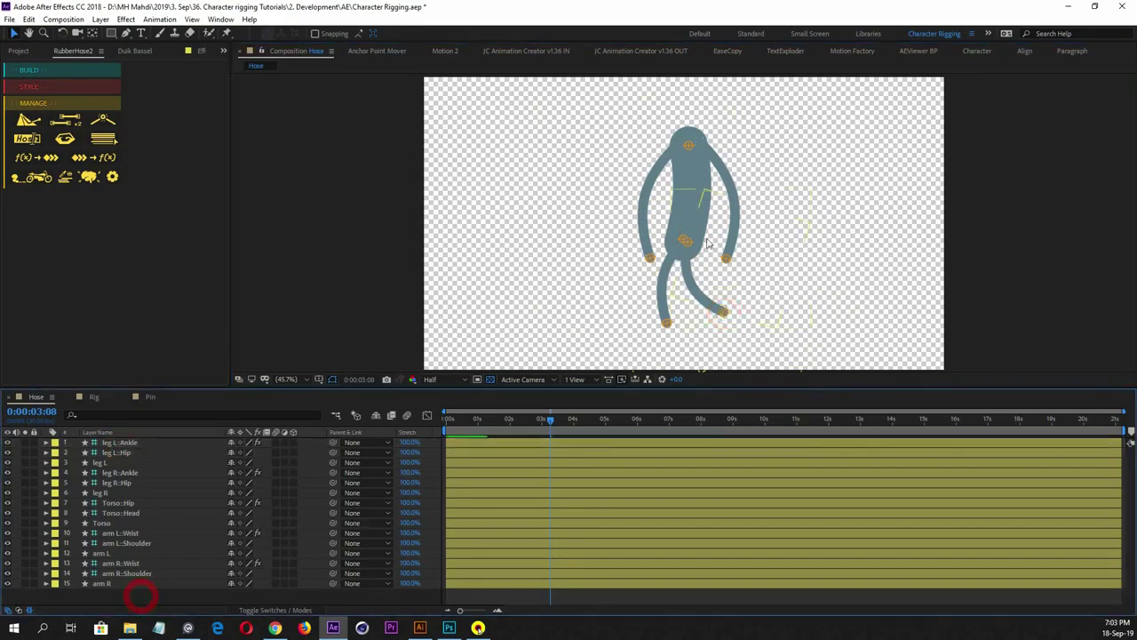
Set the Bend Direction on the arm L wrist controller to 100
{"action": "left_click", "coordinate": [657, 177]}
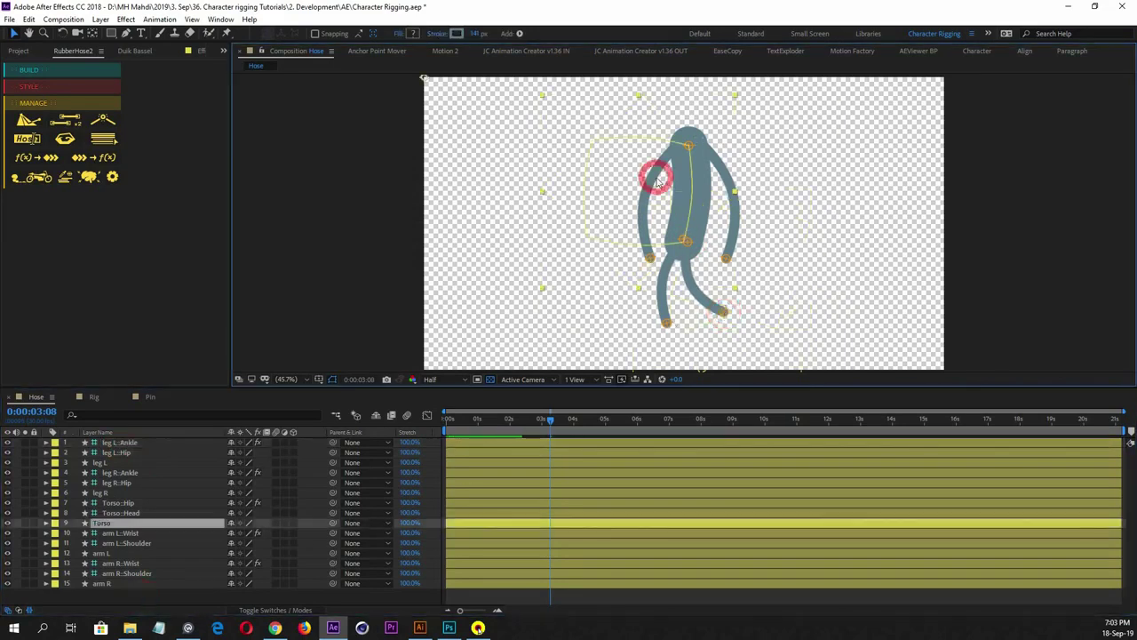
{"action": "left_click", "coordinate": [125, 533]}
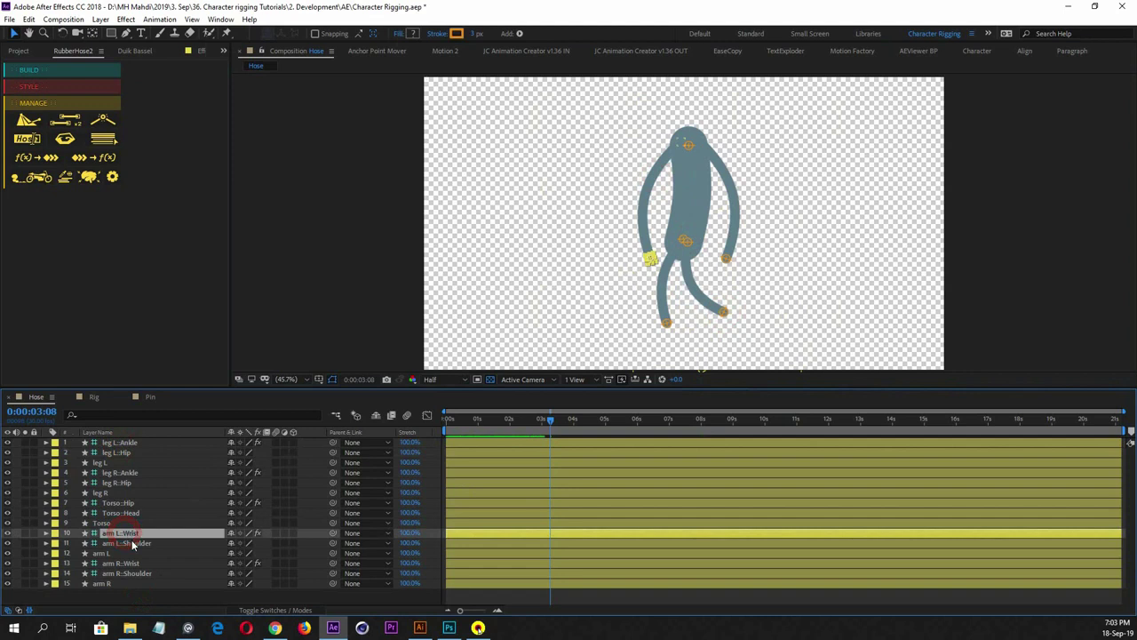
{"action": "left_click", "coordinate": [132, 539]}
{"action": "left_click", "coordinate": [131, 534]}
{"action": "left_click", "coordinate": [201, 51]}
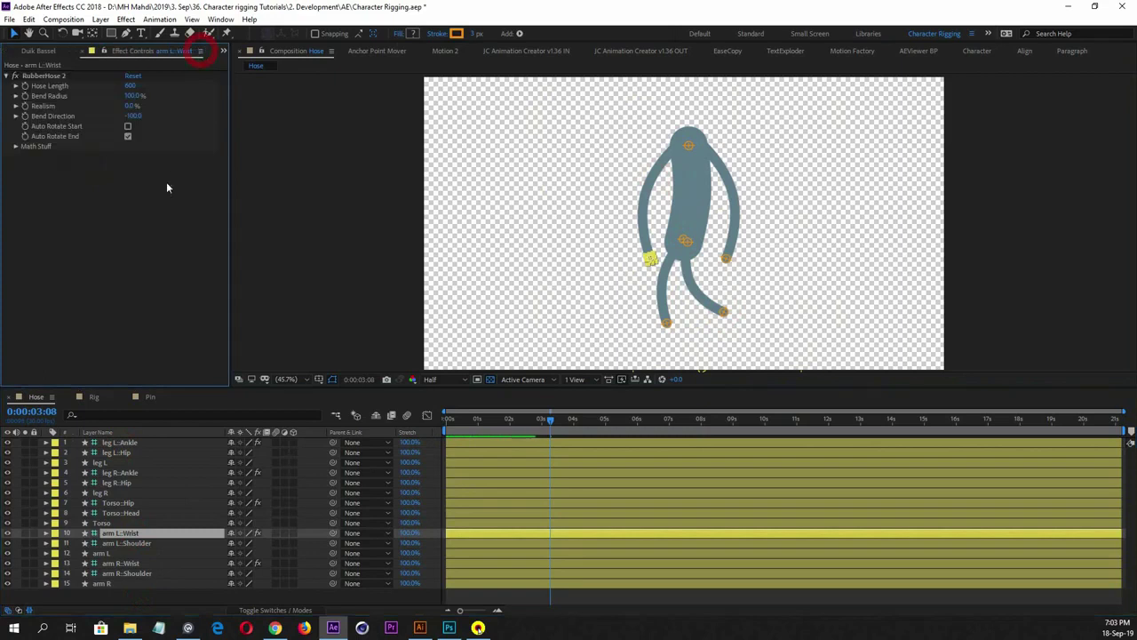
{"action": "left_click_drag", "start_coordinate": [134, 115], "coordinate": [312, 135]}
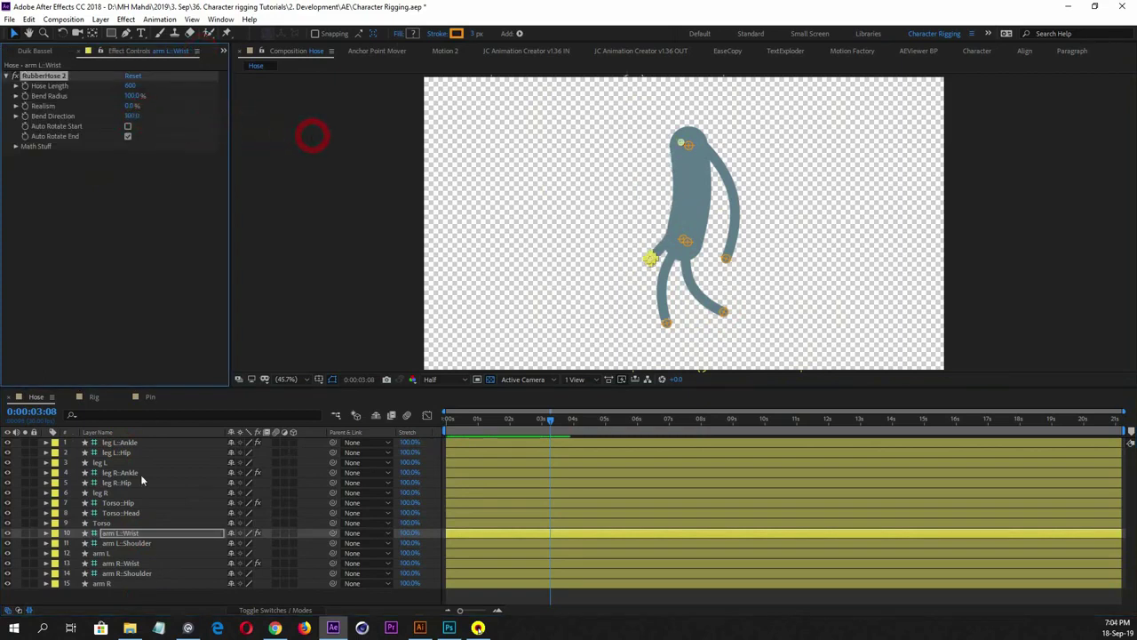
Move the arm L wrist controller outward and slightly up, away from the torso
{"action": "left_click", "coordinate": [127, 534]}
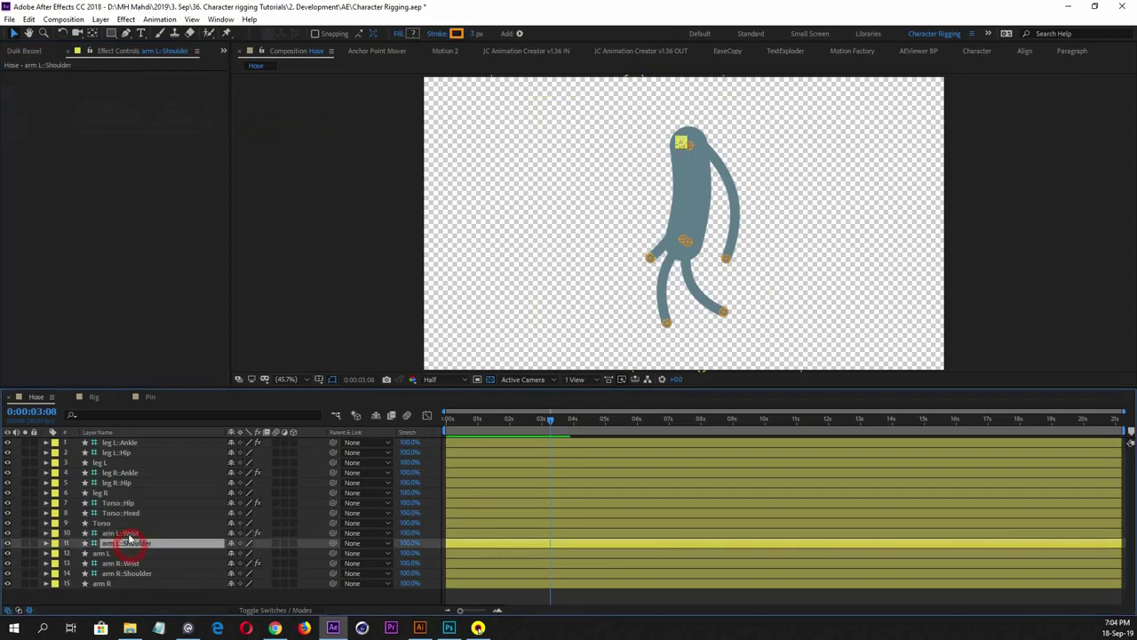
{"action": "left_click", "coordinate": [127, 533]}
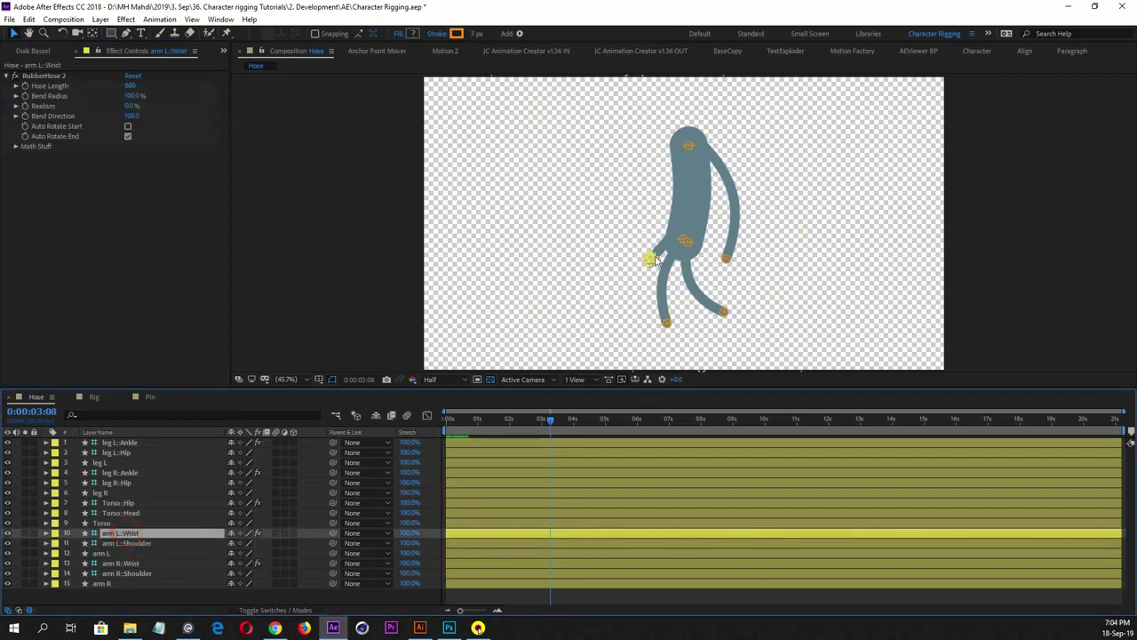
{"action": "left_click_drag", "start_coordinate": [649, 258], "coordinate": [622, 234]}
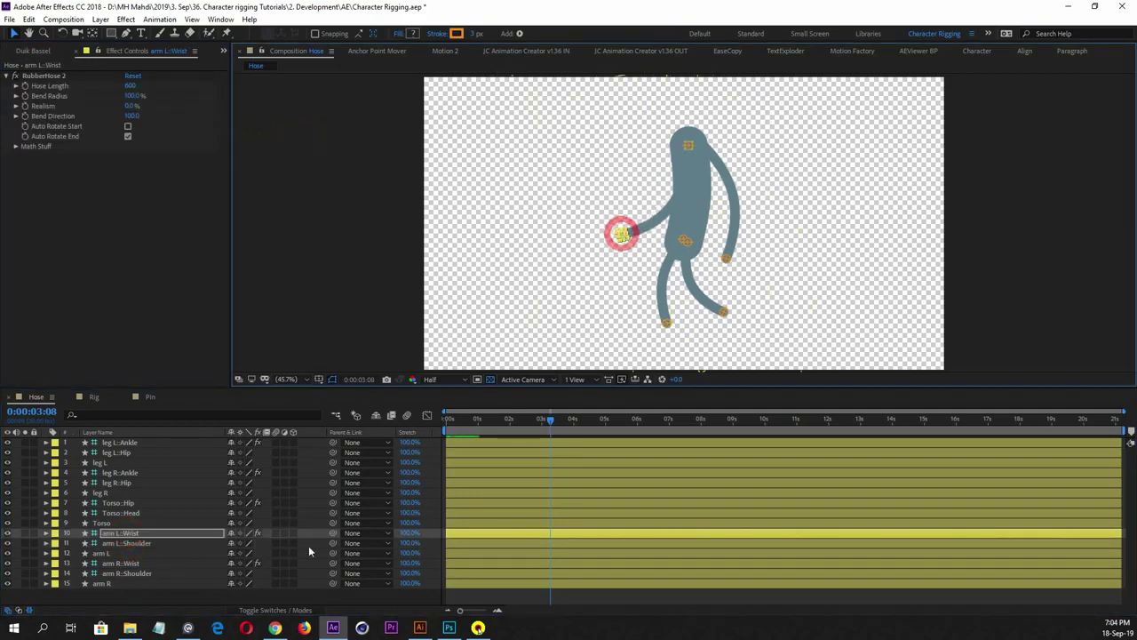
{"action": "left_click", "coordinate": [160, 595]}
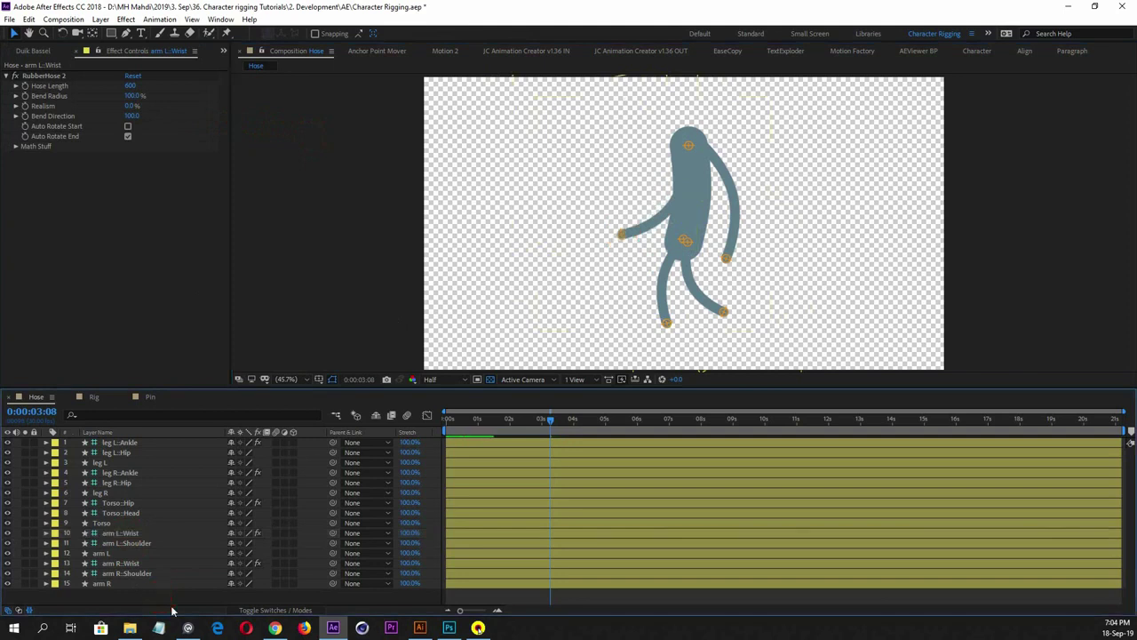
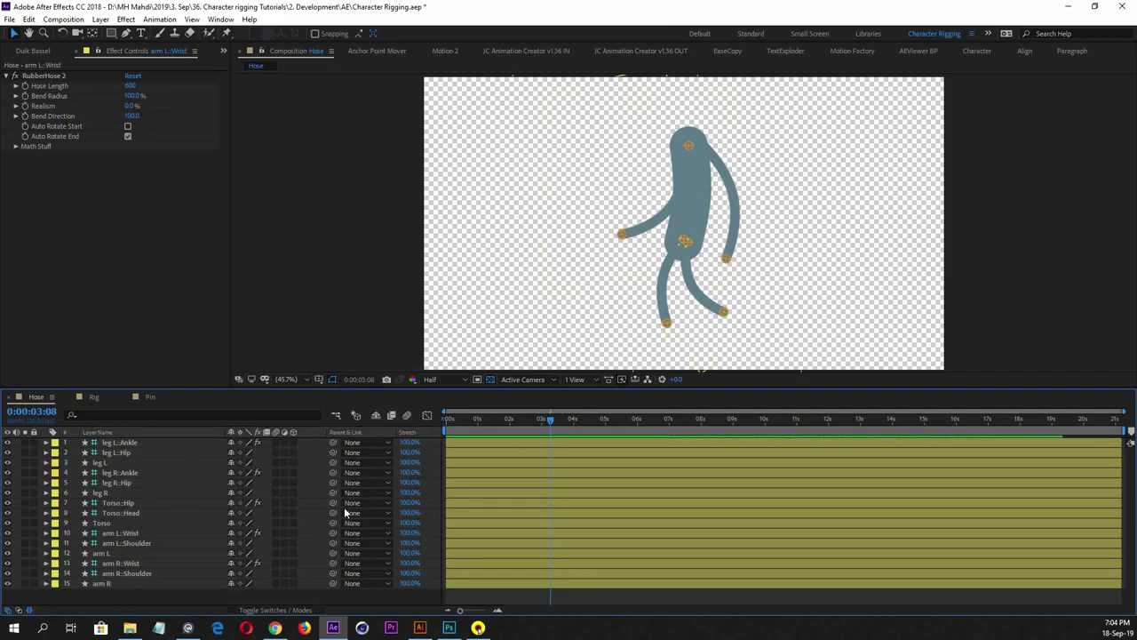
{"action": "left_click", "coordinate": [122, 444]}
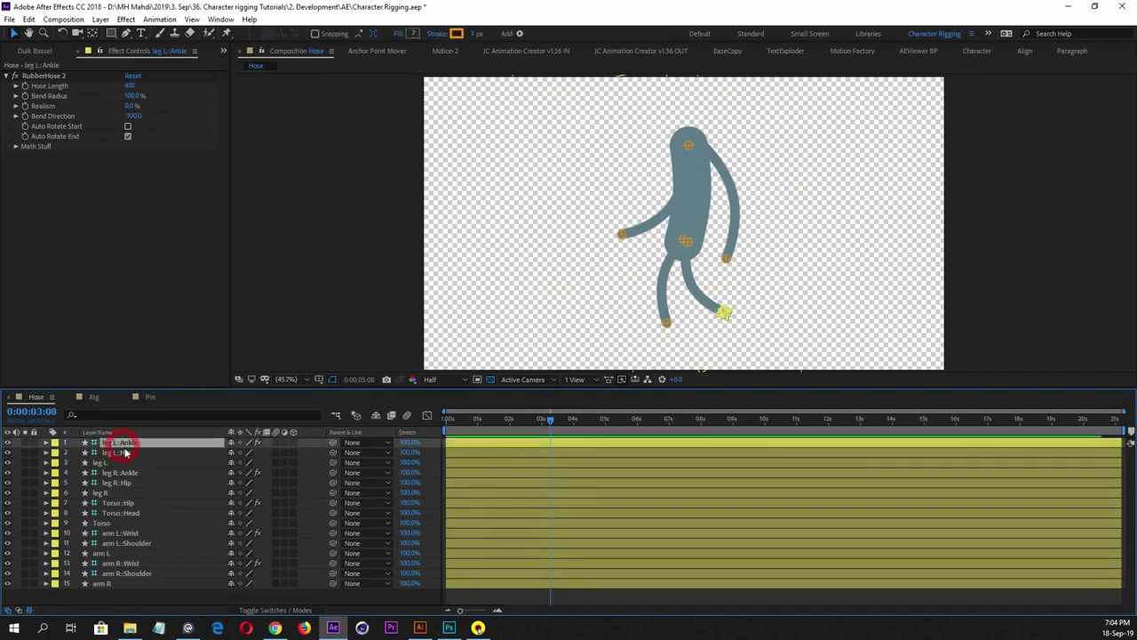
{"action": "left_click", "coordinate": [121, 444]}
{"action": "left_click", "coordinate": [133, 523]}
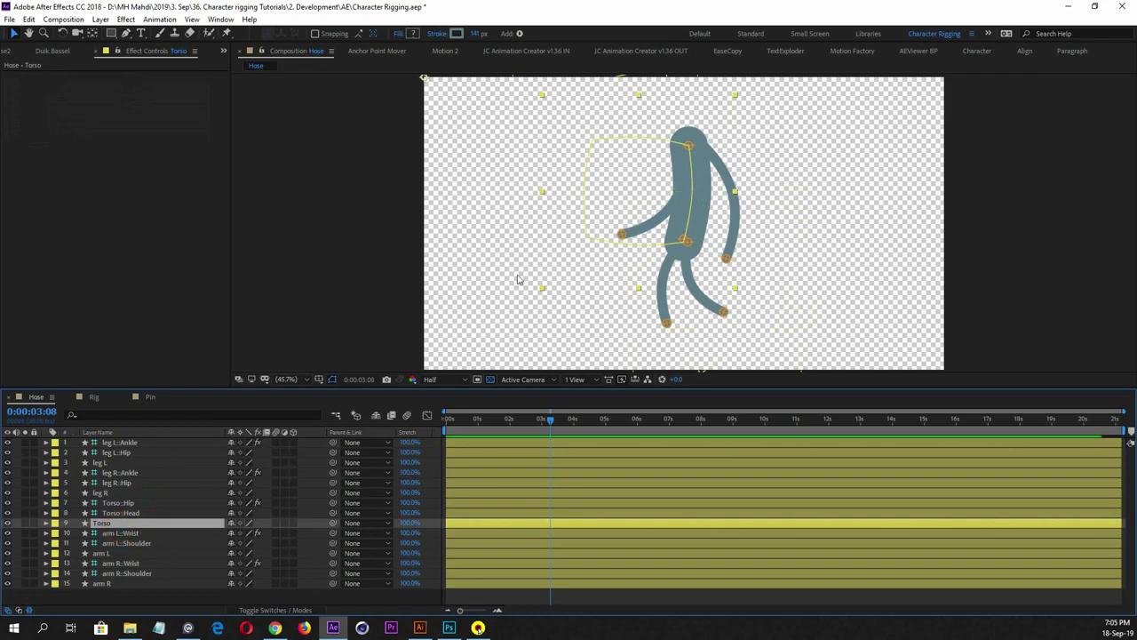
{"action": "left_click", "coordinate": [148, 600]}
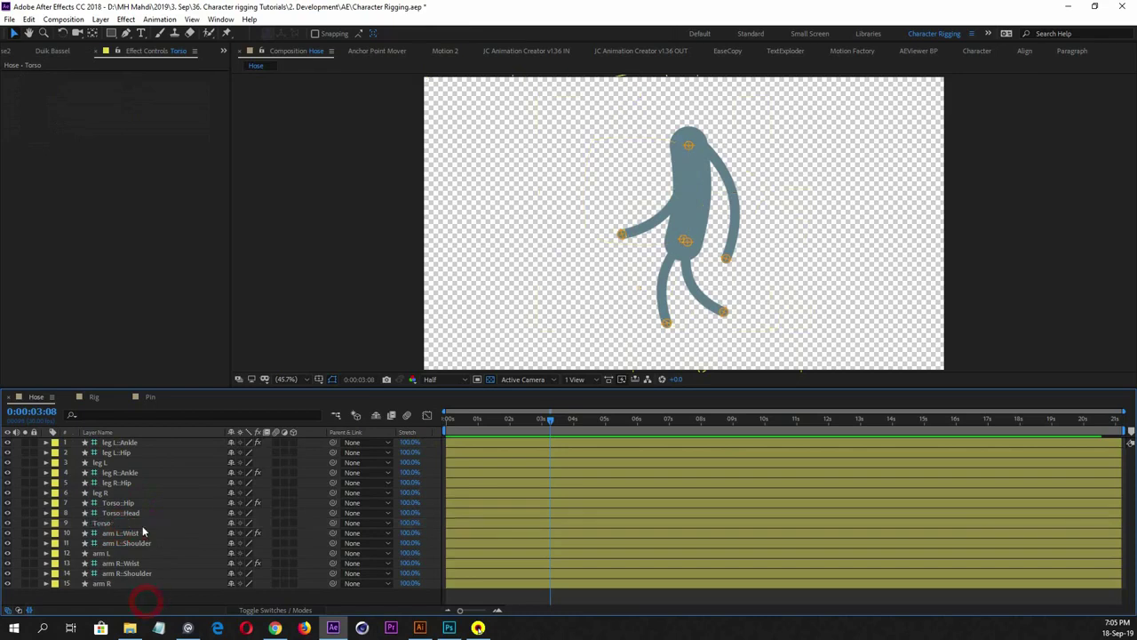
{"action": "left_click_drag", "start_coordinate": [144, 598], "coordinate": [139, 444]}
{"action": "left_click", "coordinate": [153, 600]}
{"action": "left_click_drag", "start_coordinate": [145, 592], "coordinate": [149, 543]}
{"action": "left_click", "coordinate": [143, 590]}
Try moving the arm L shoulder controller away from the torso, and undo the move
{"action": "left_click", "coordinate": [129, 543]}
{"action": "left_click_drag", "start_coordinate": [682, 143], "coordinate": [611, 139]}
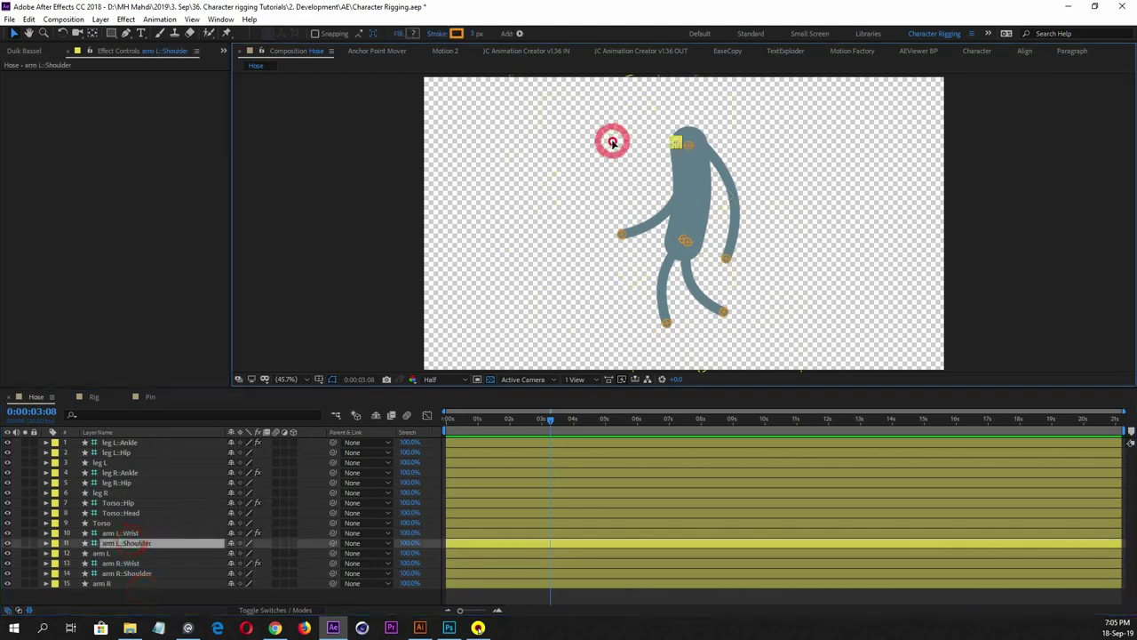
{"action": "key", "text": "ctrl+z"}
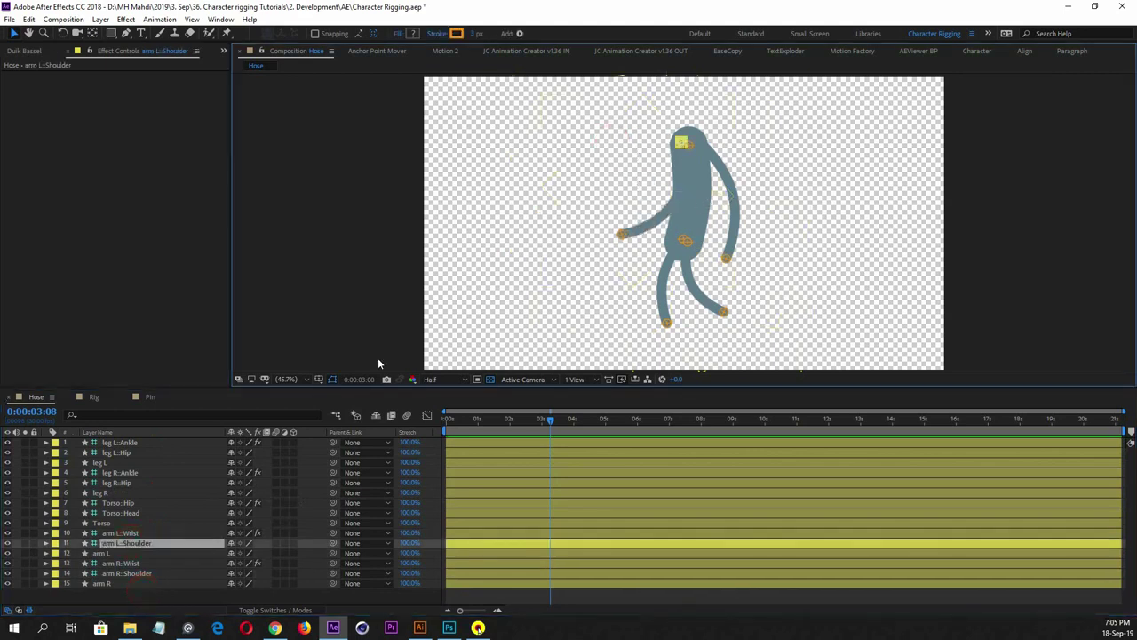
Try to move the character's body by its Torso hose layer in the composition
{"action": "left_click", "coordinate": [119, 523]}
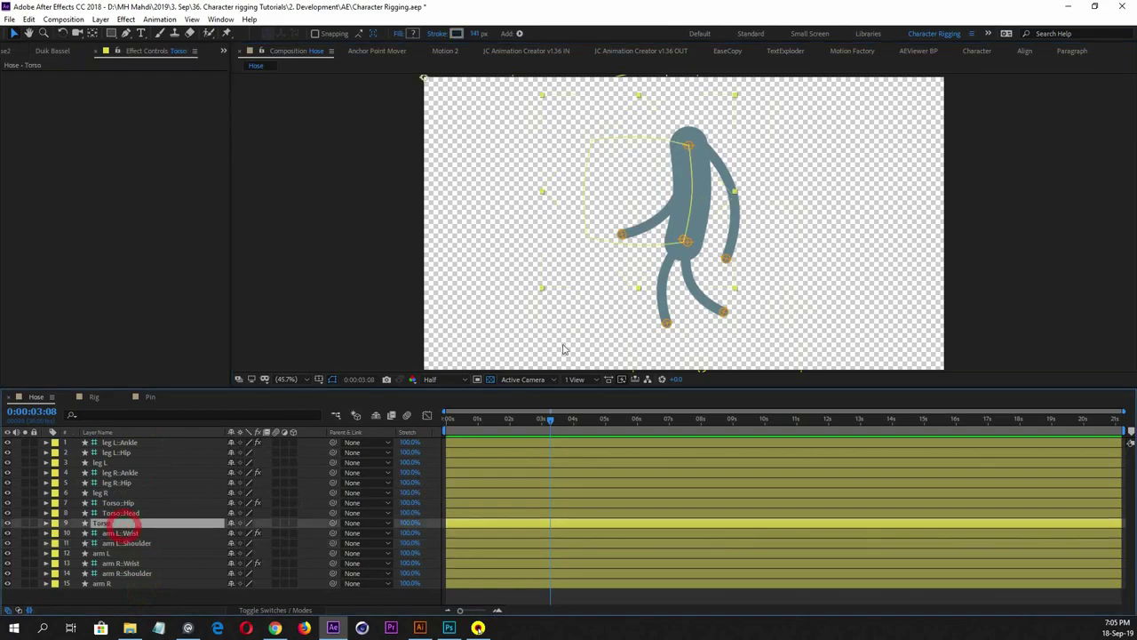
{"action": "left_click_drag", "start_coordinate": [702, 203], "coordinate": [642, 186]}
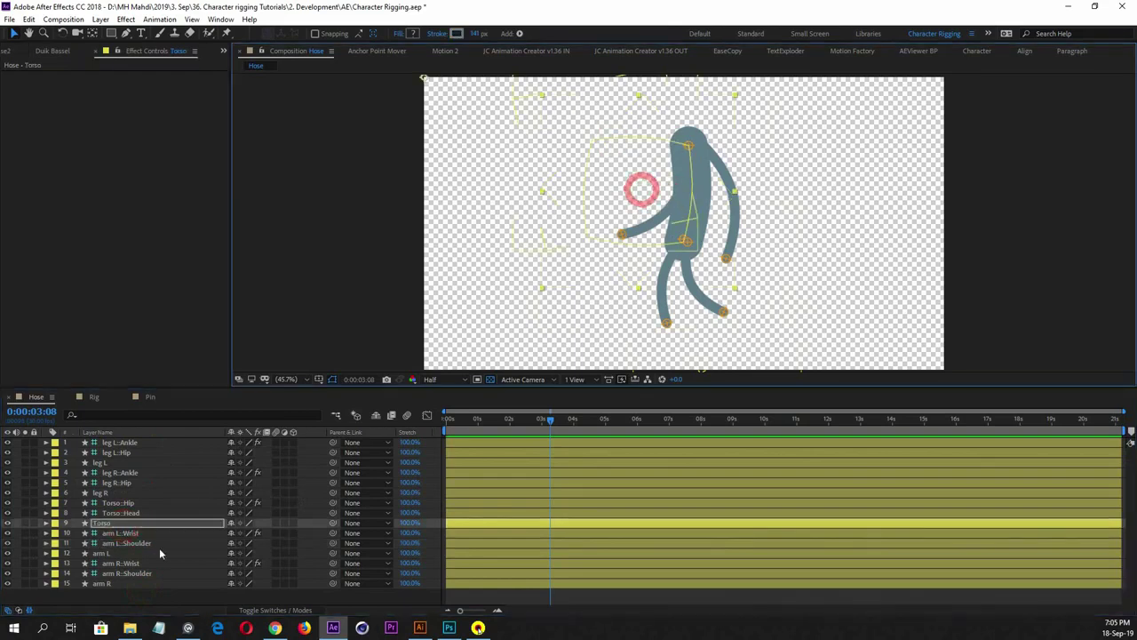
{"action": "left_click", "coordinate": [137, 524]}
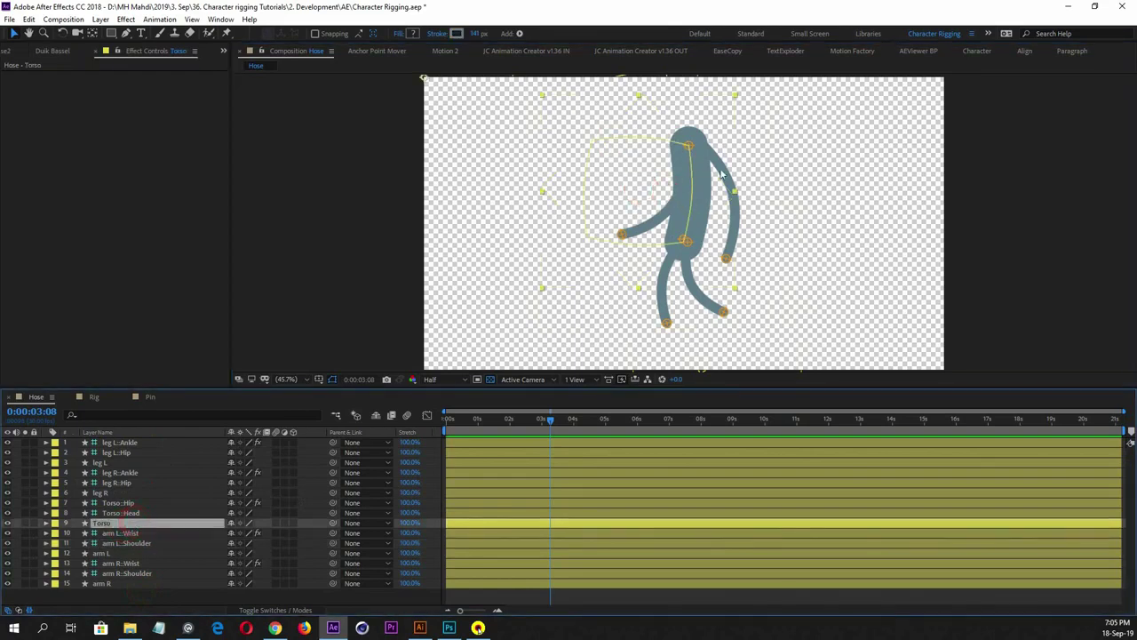
{"action": "left_click", "coordinate": [121, 513]}
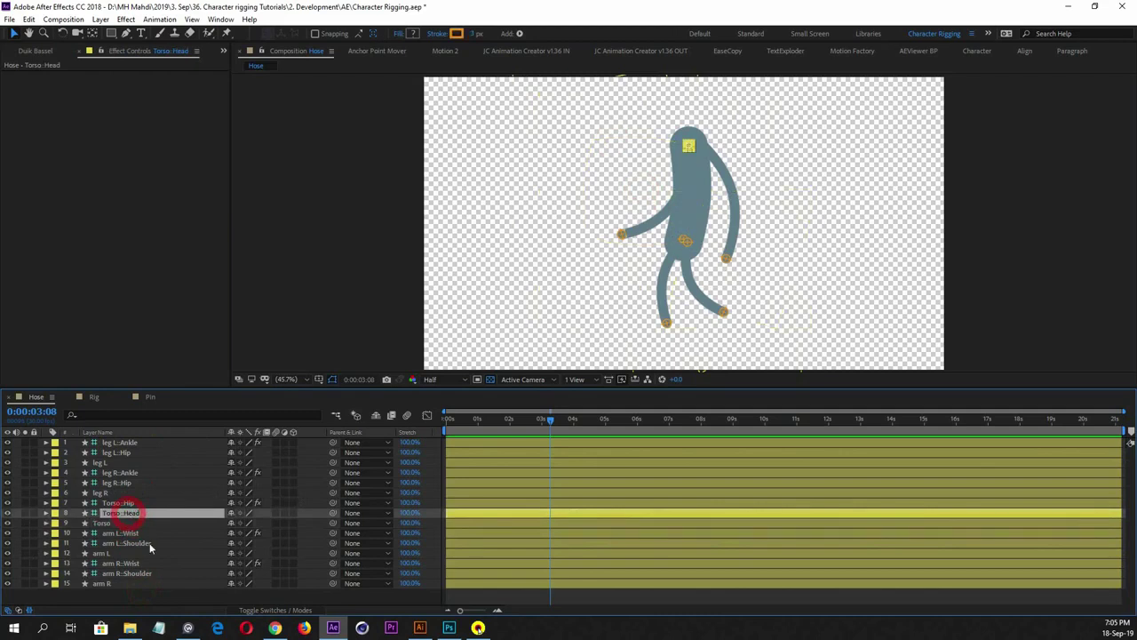
{"action": "left_click", "coordinate": [126, 588]}
{"action": "left_click", "coordinate": [125, 522]}
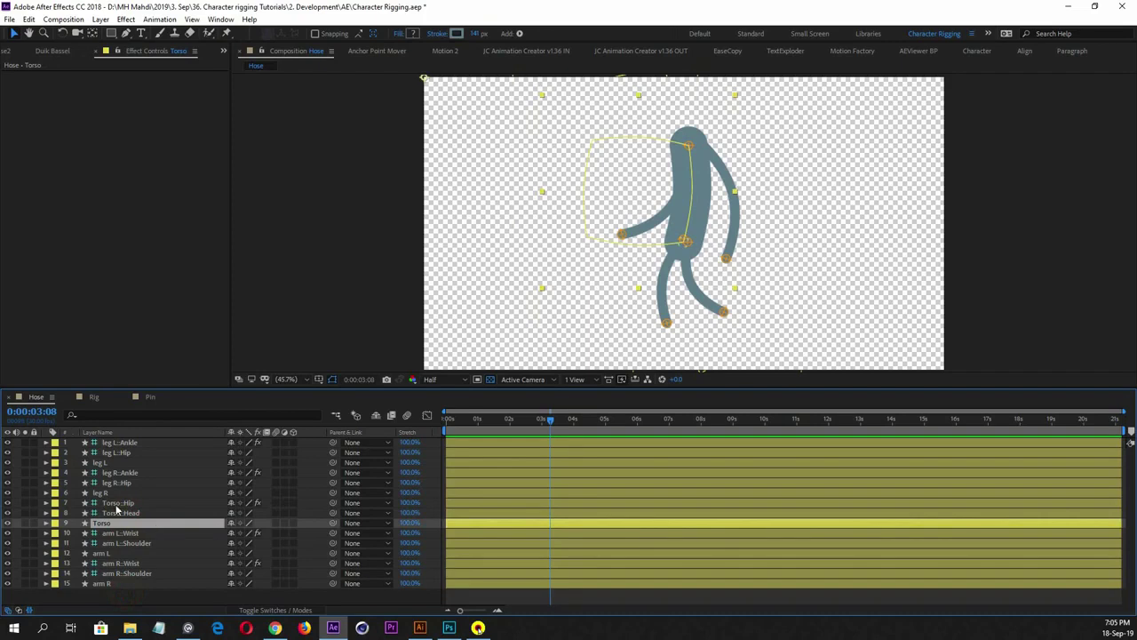
{"action": "left_click", "coordinate": [136, 600]}
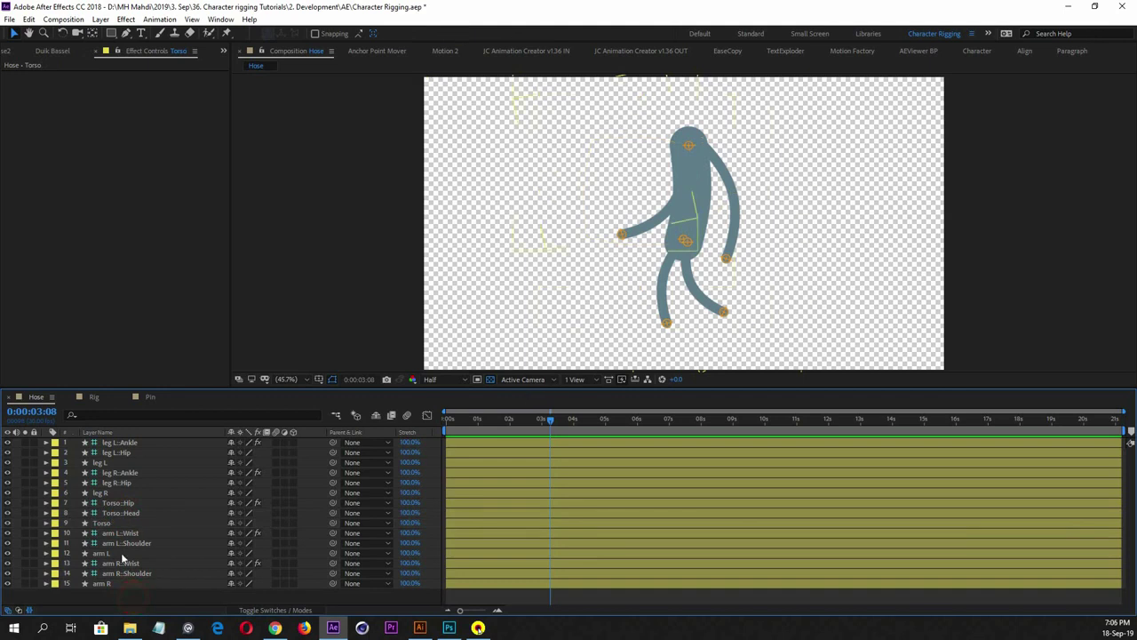
{"action": "left_click", "coordinate": [136, 443]}
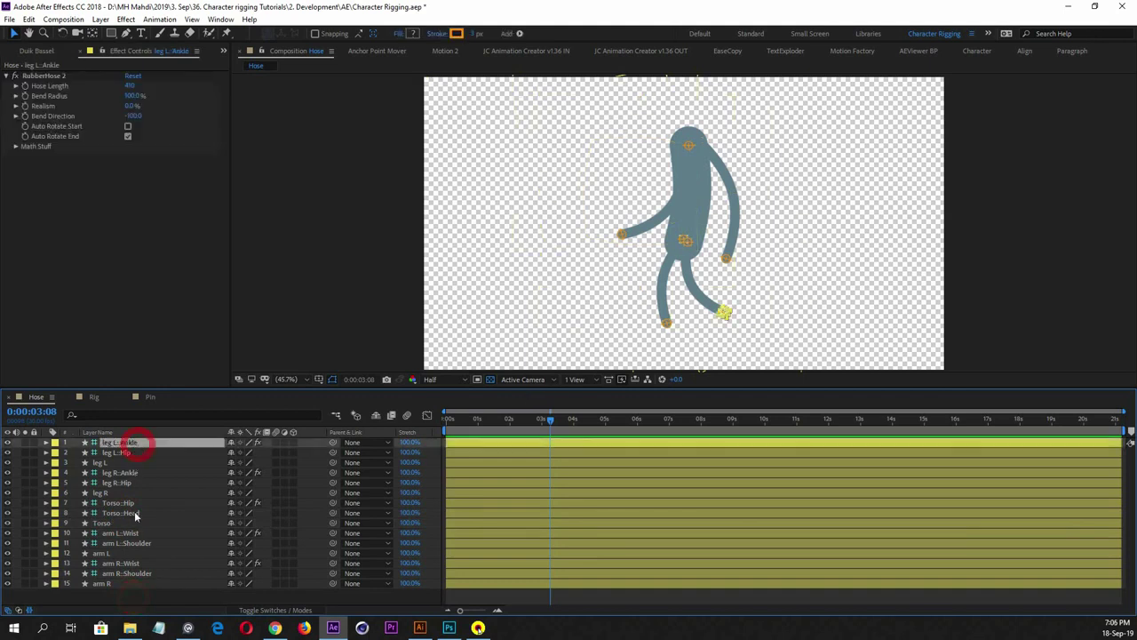
Change the Torso hose layer's stroke color to orange FF9915
{"action": "left_click", "coordinate": [123, 522]}
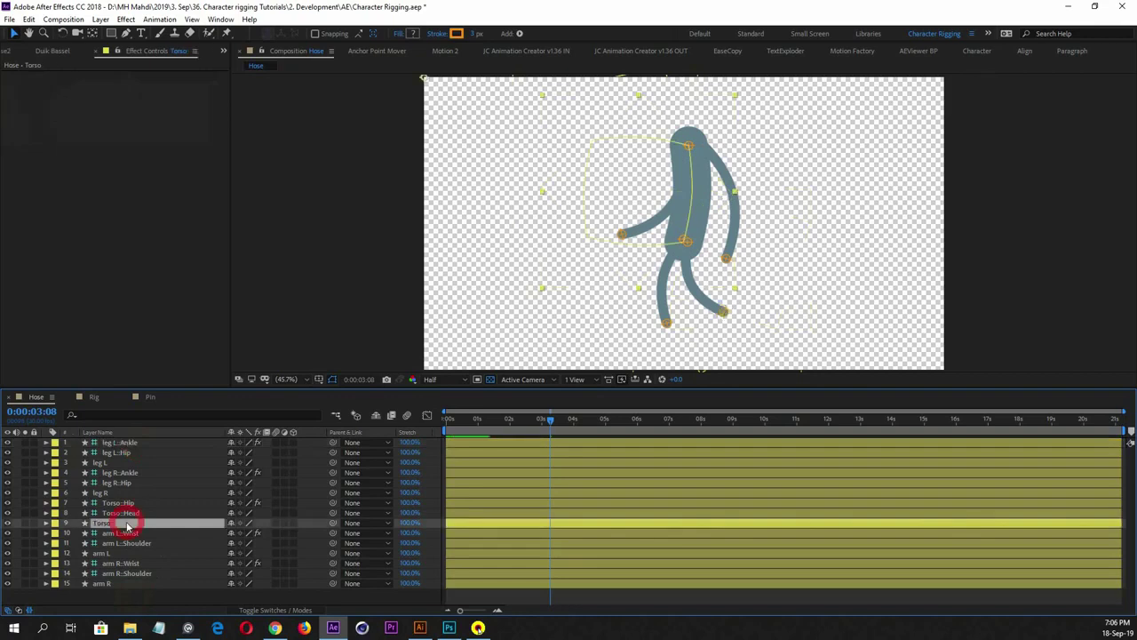
{"action": "left_click", "coordinate": [46, 522]}
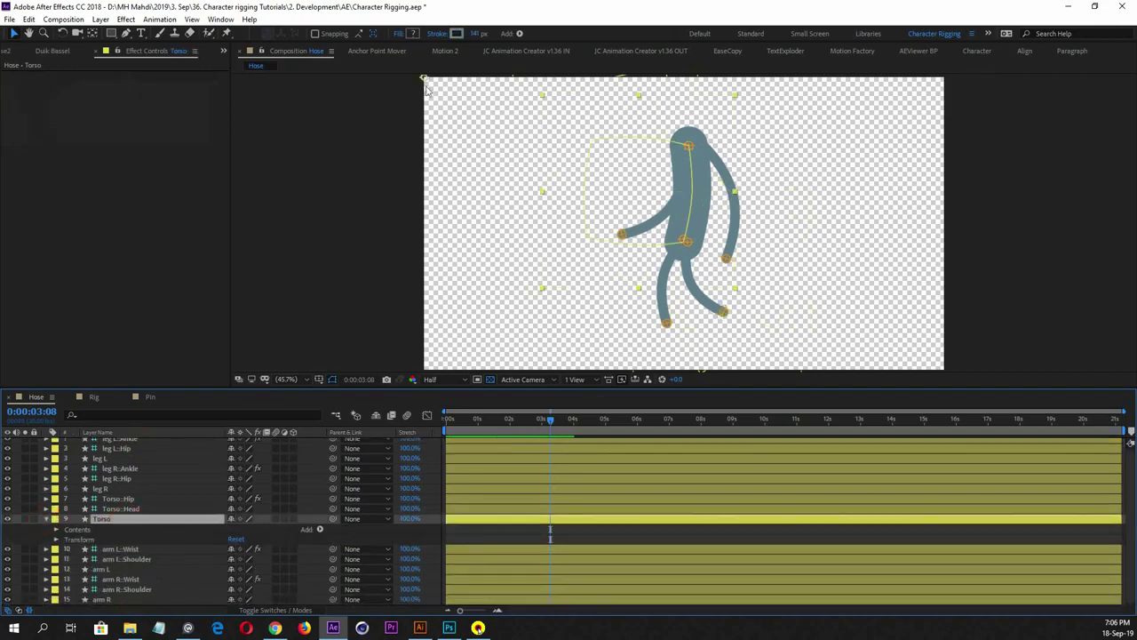
{"action": "left_click", "coordinate": [456, 34]}
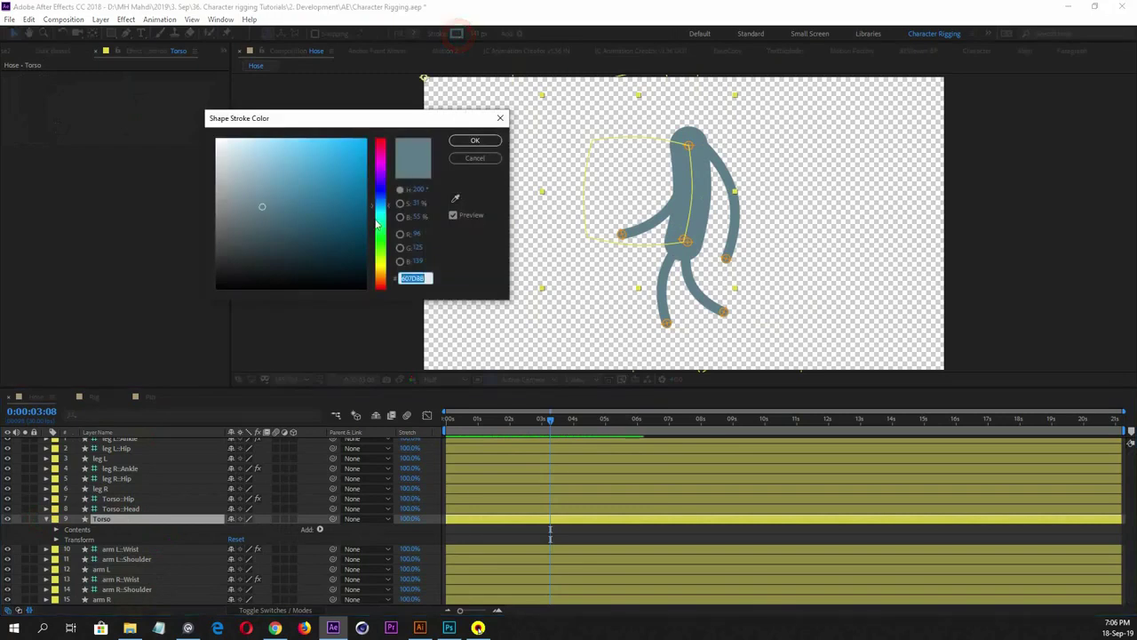
{"action": "left_click_drag", "start_coordinate": [383, 210], "coordinate": [382, 268]}
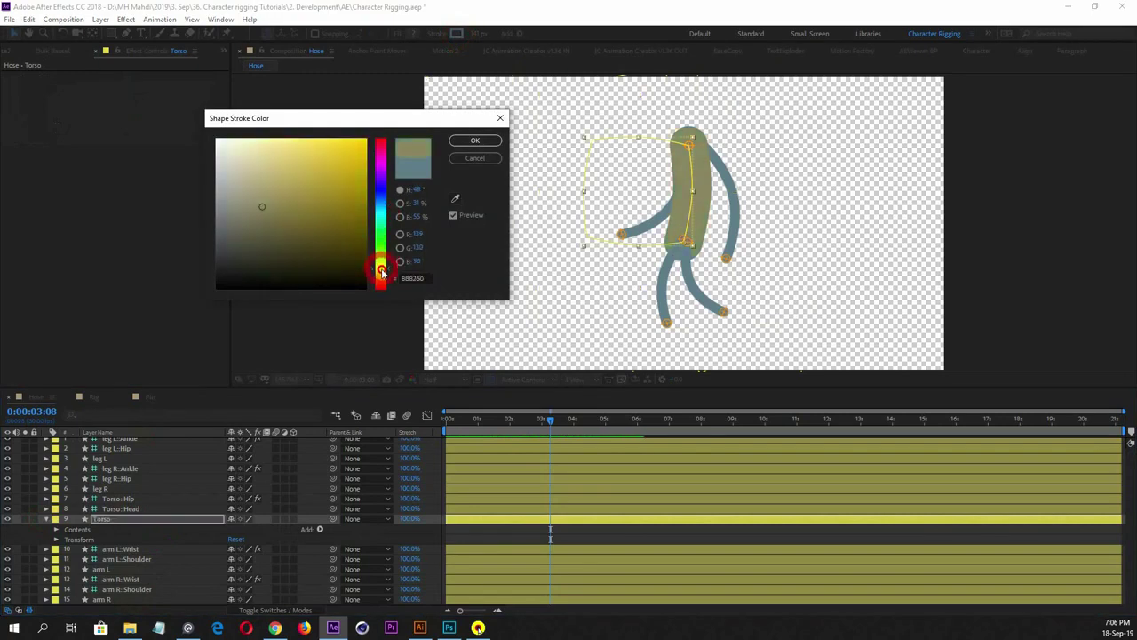
{"action": "mouse_move", "coordinate": [349, 213]}
{"action": "left_mouse_down"}
{"action": "mouse_move", "coordinate": [334, 159]}
{"action": "mouse_move", "coordinate": [380, 144]}
{"action": "mouse_move", "coordinate": [373, 175]}
{"action": "left_mouse_up"}
{"action": "left_click_drag", "start_coordinate": [382, 268], "coordinate": [382, 270]}
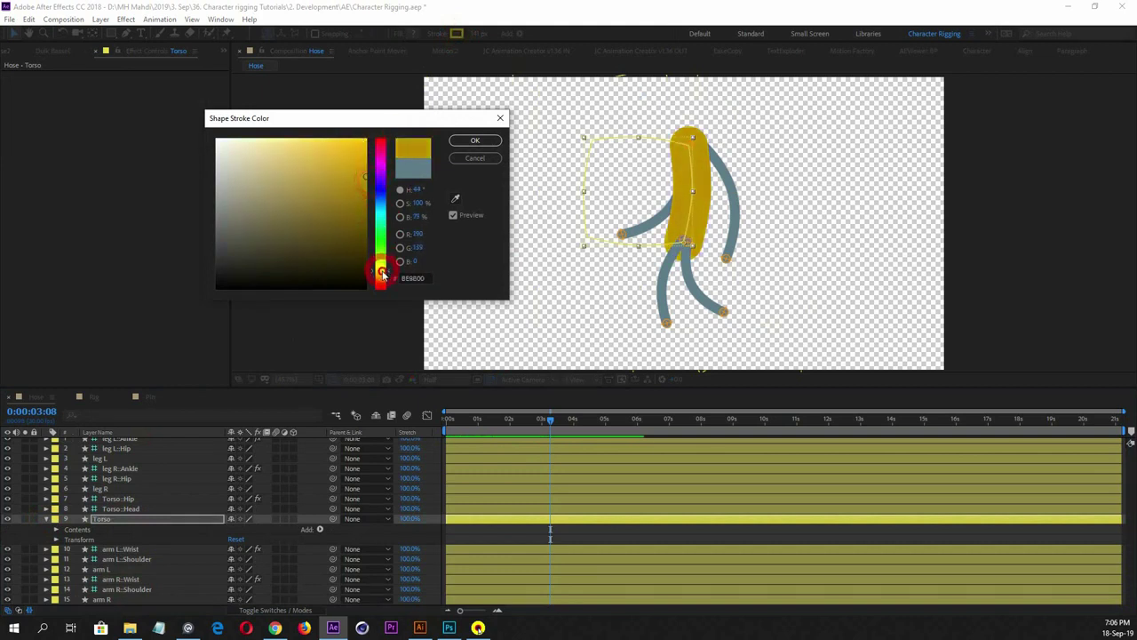
{"action": "mouse_move", "coordinate": [373, 155]}
{"action": "left_mouse_down"}
{"action": "mouse_move", "coordinate": [371, 142]}
{"action": "mouse_move", "coordinate": [382, 265]}
{"action": "left_mouse_up"}
{"action": "mouse_move", "coordinate": [360, 160]}
{"action": "left_mouse_down"}
{"action": "mouse_move", "coordinate": [358, 145]}
{"action": "mouse_move", "coordinate": [355, 176]}
{"action": "left_mouse_up"}
{"action": "mouse_move", "coordinate": [381, 266]}
{"action": "left_mouse_down"}
{"action": "mouse_move", "coordinate": [381, 277]}
{"action": "mouse_move", "coordinate": [381, 254]}
{"action": "left_mouse_up"}
{"action": "mouse_move", "coordinate": [354, 176]}
{"action": "left_mouse_down"}
{"action": "mouse_move", "coordinate": [353, 150]}
{"action": "mouse_move", "coordinate": [365, 142]}
{"action": "mouse_move", "coordinate": [353, 145]}
{"action": "mouse_move", "coordinate": [362, 170]}
{"action": "mouse_move", "coordinate": [386, 127]}
{"action": "mouse_move", "coordinate": [388, 138]}
{"action": "left_mouse_up"}
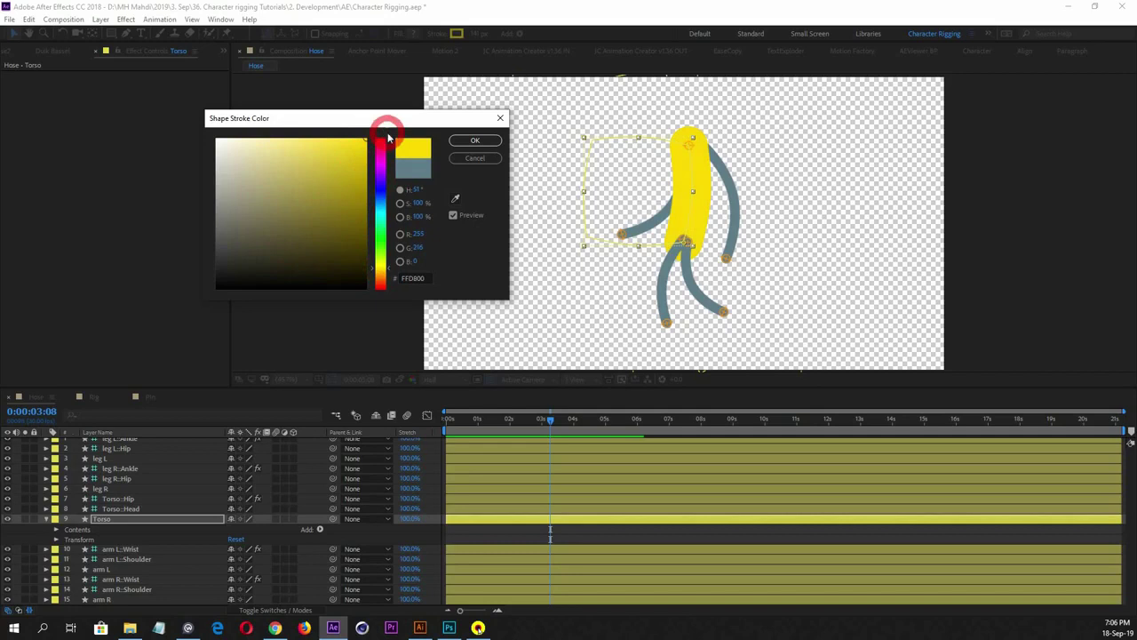
{"action": "left_click_drag", "start_coordinate": [381, 265], "coordinate": [381, 271]}
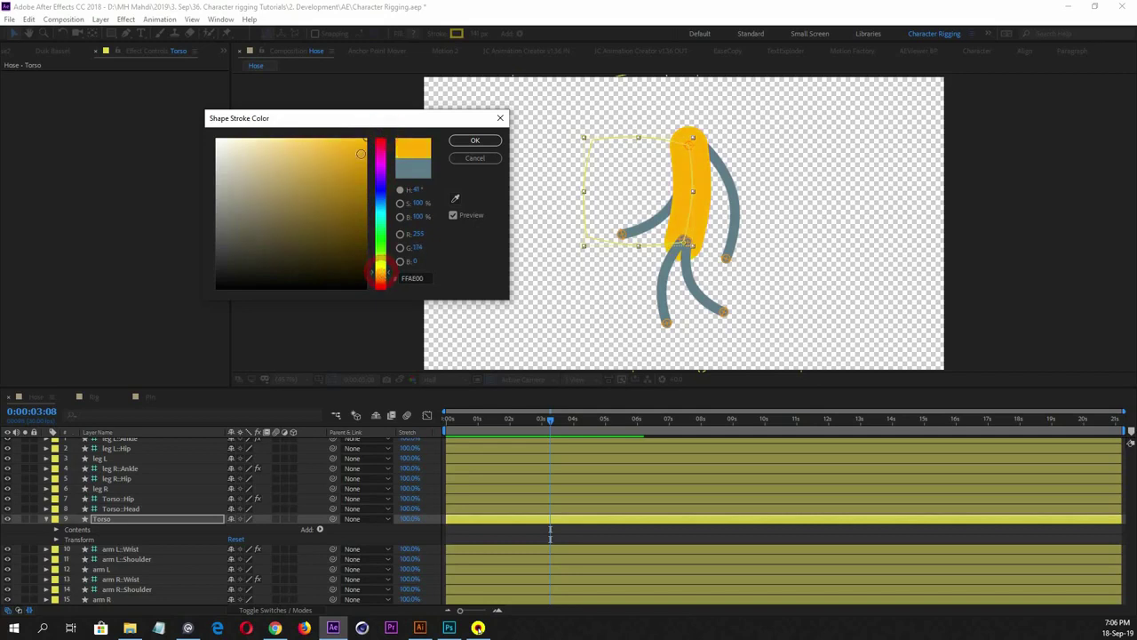
{"action": "left_click_drag", "start_coordinate": [355, 157], "coordinate": [353, 138]}
{"action": "mouse_move", "coordinate": [379, 284]}
{"action": "left_mouse_down"}
{"action": "mouse_move", "coordinate": [380, 264]}
{"action": "mouse_move", "coordinate": [376, 278]}
{"action": "left_mouse_up"}
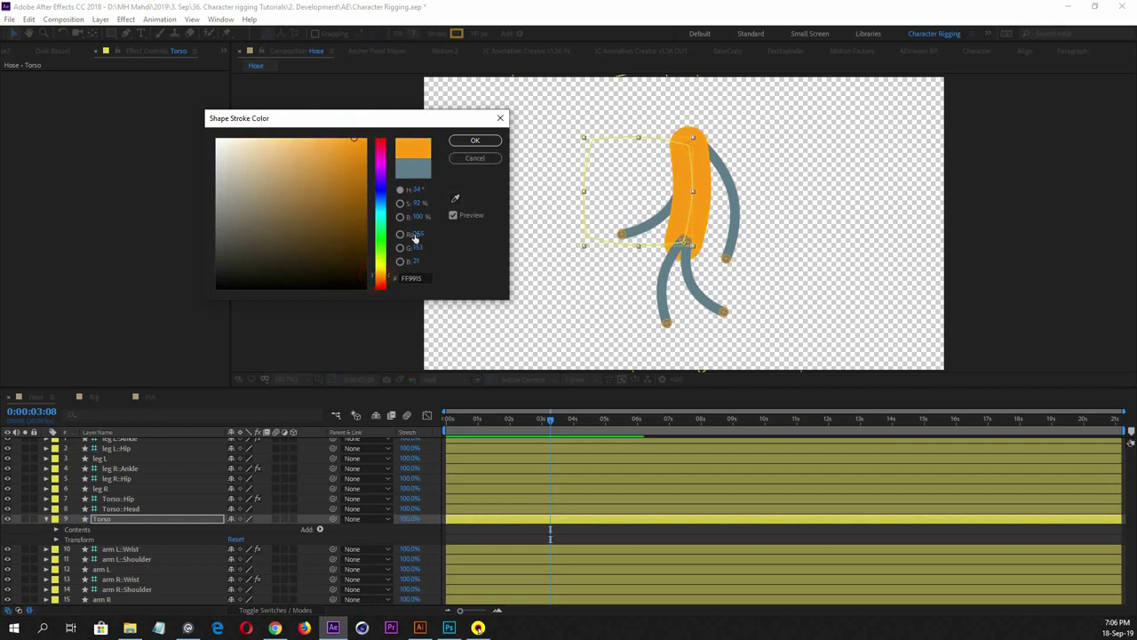
{"action": "left_click", "coordinate": [468, 140]}
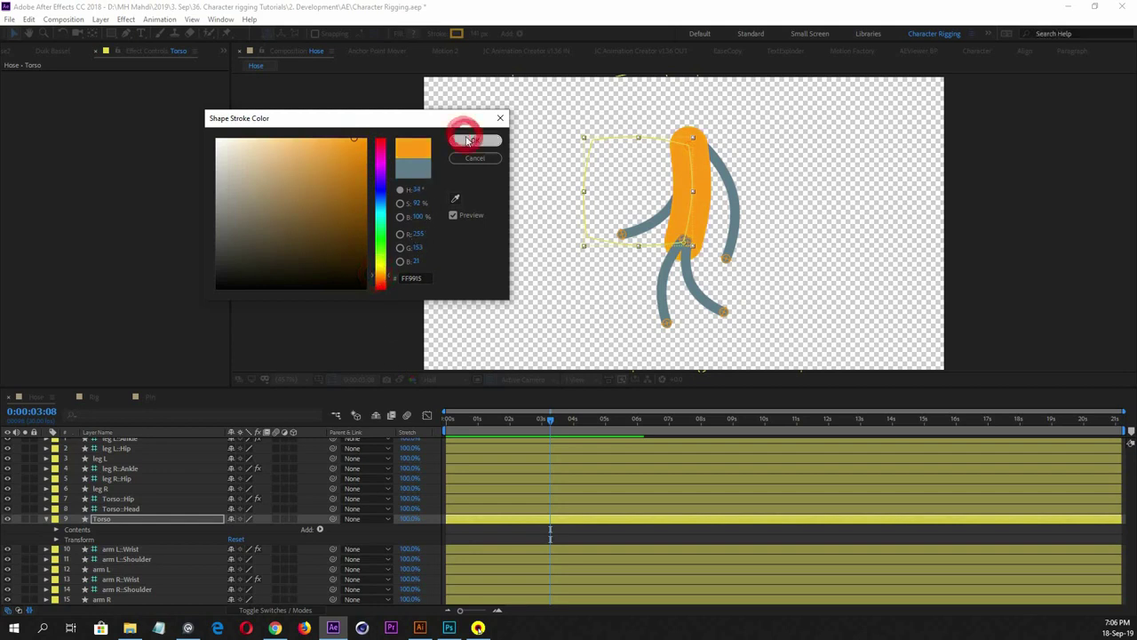
{"action": "left_click", "coordinate": [111, 520]}
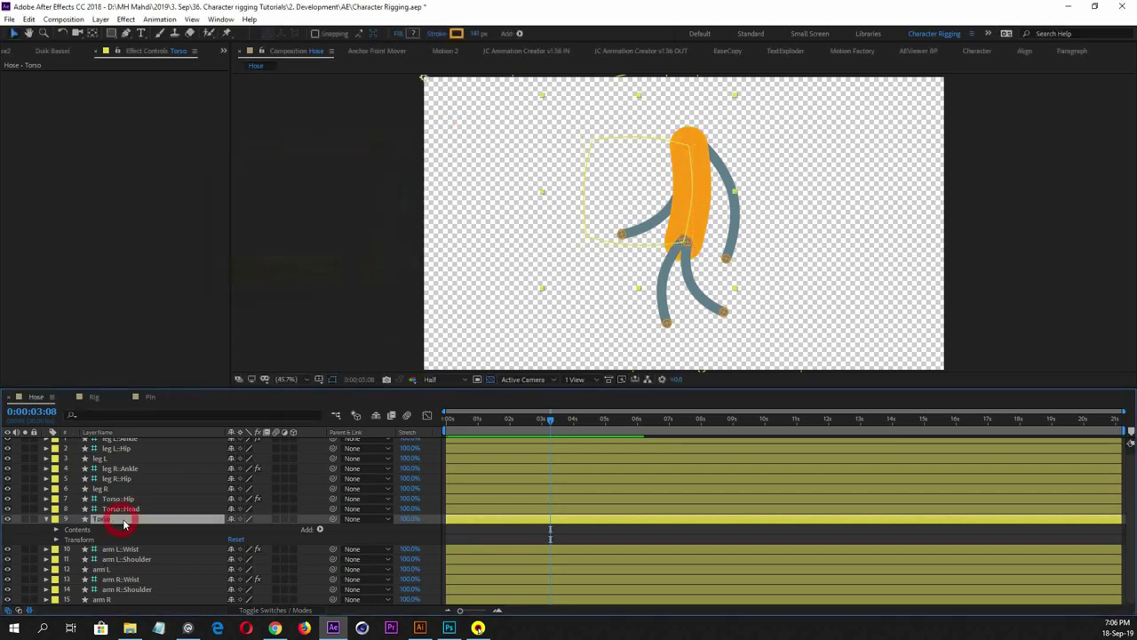
{"action": "left_click", "coordinate": [456, 533]}
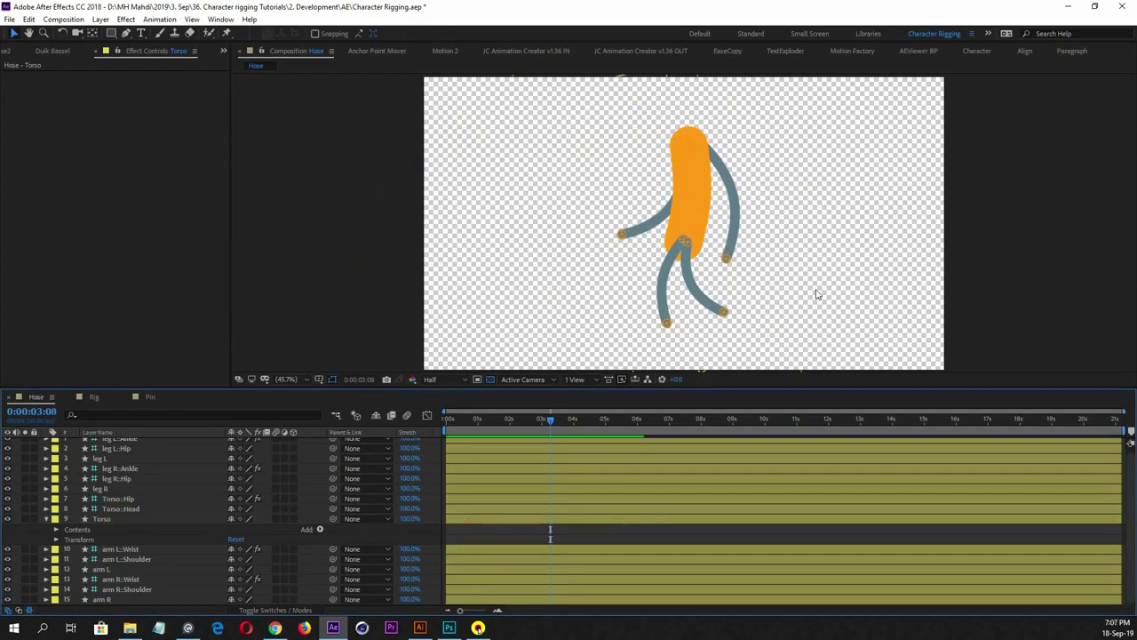
{"action": "left_click", "coordinate": [46, 519]}
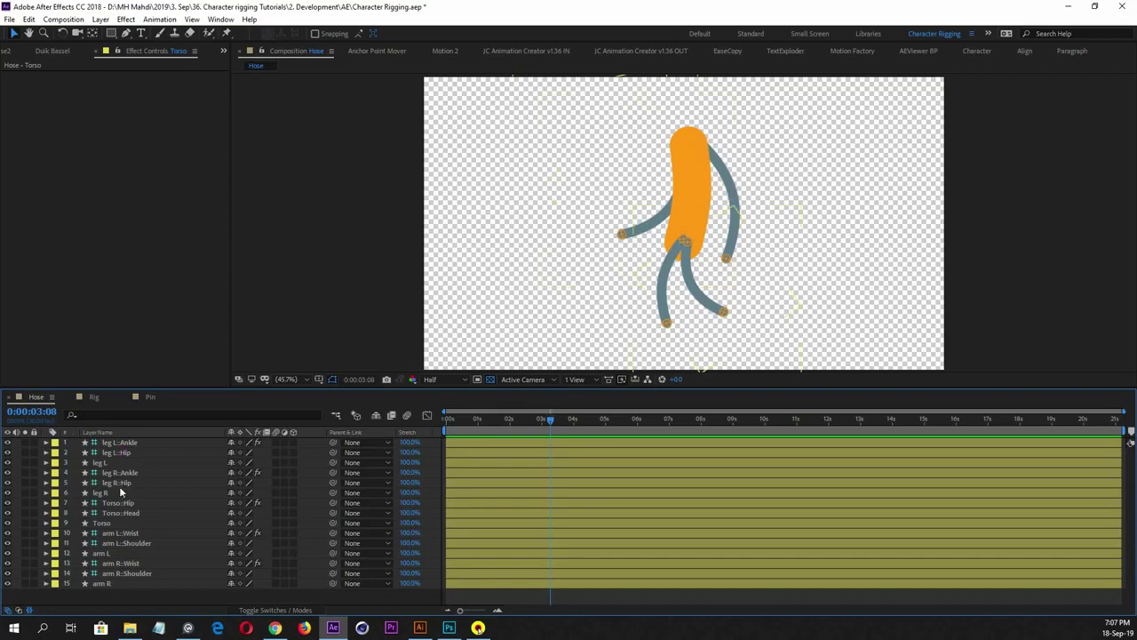
Move the three arm R layers (Wrist, Shoulder and hose) above the Torso layers in the layer stack
{"action": "left_click", "coordinate": [113, 563]}
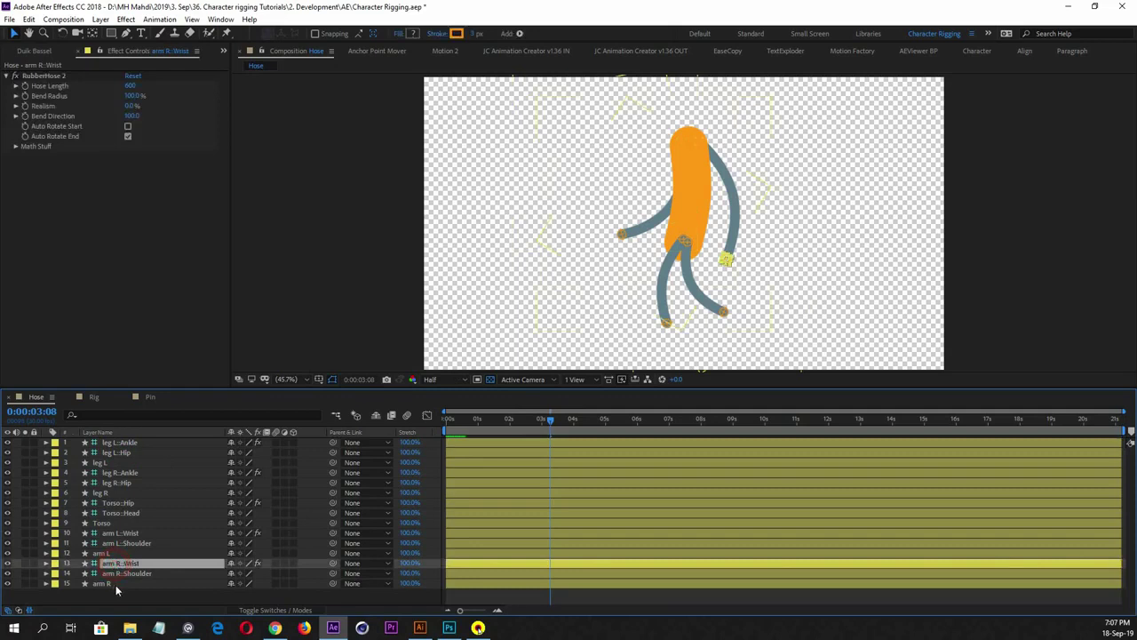
{"action": "left_click", "coordinate": [116, 584], "text": "shift"}
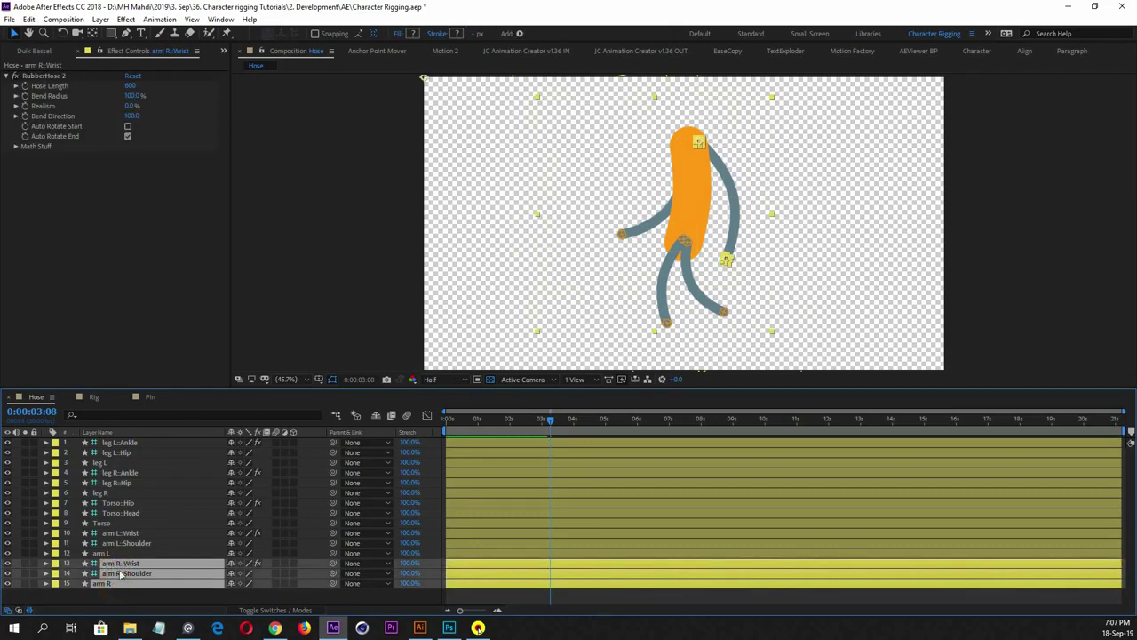
{"action": "left_click_drag", "start_coordinate": [117, 568], "coordinate": [163, 502]}
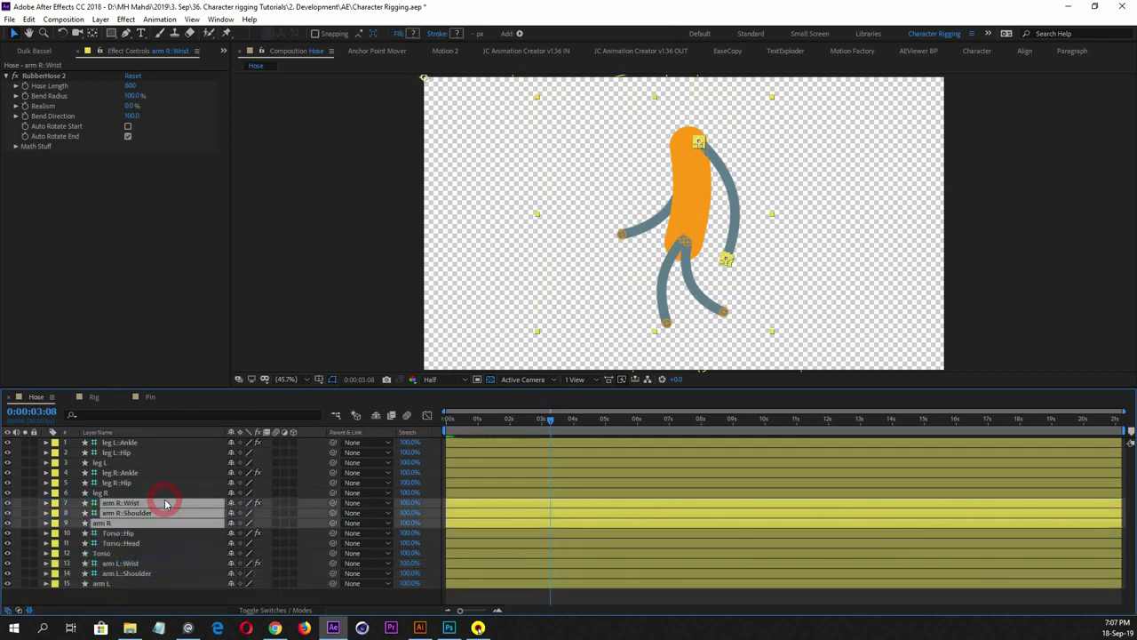
{"action": "left_click", "coordinate": [436, 507]}
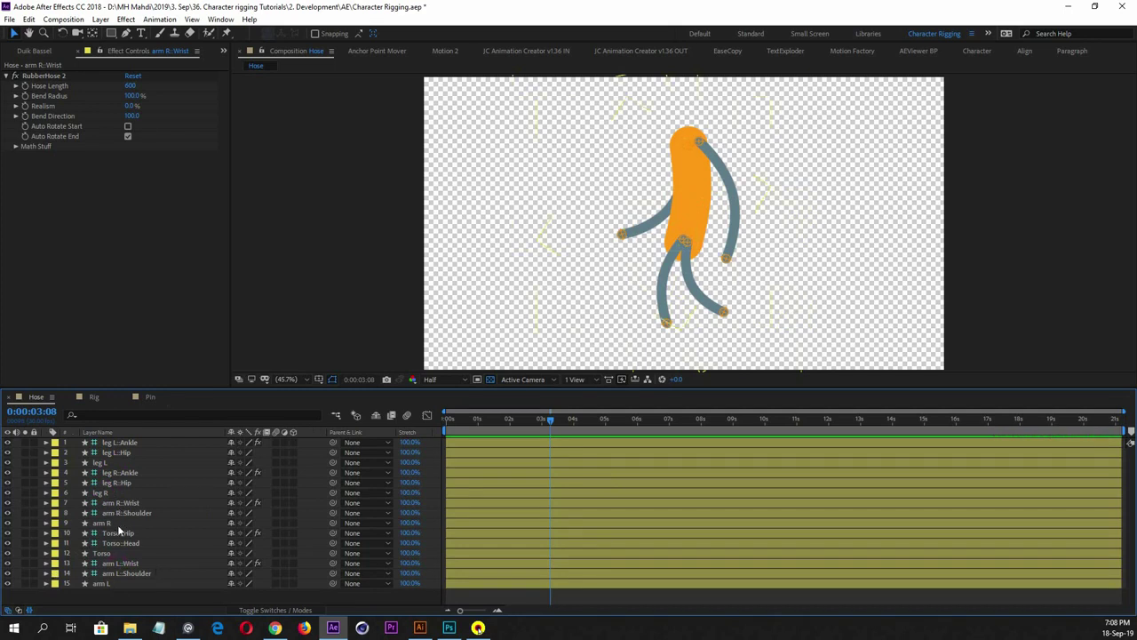
Move the three leg L layers (Ankle, Hip and hose) to the very end of the layer stack, behind all other parts
{"action": "left_click", "coordinate": [116, 462]}
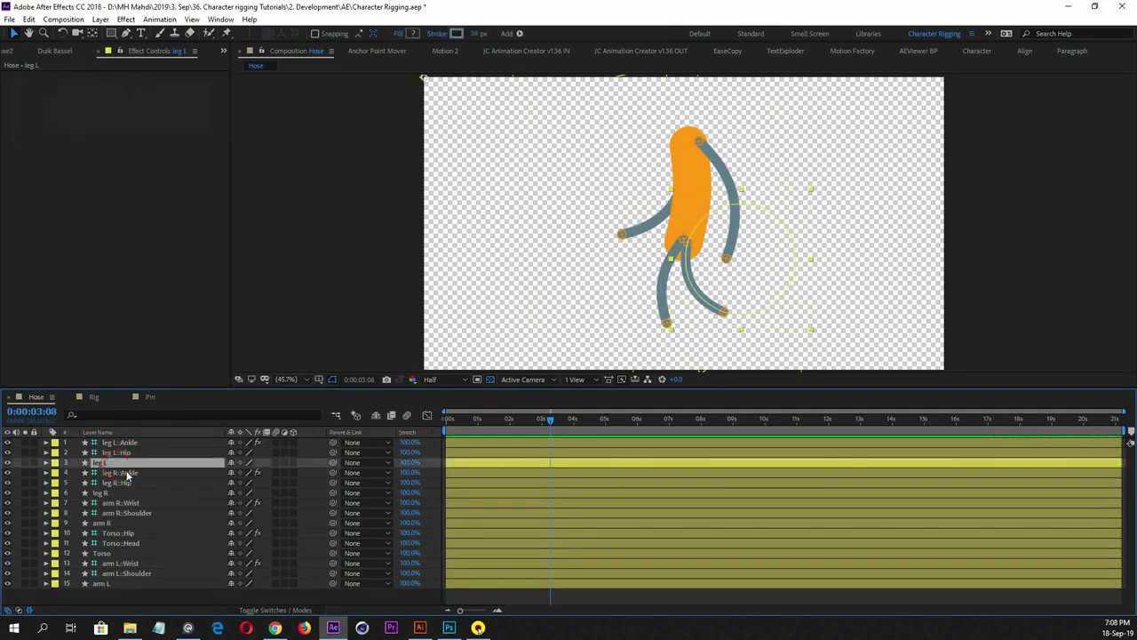
{"action": "left_click", "coordinate": [119, 442], "text": "shift"}
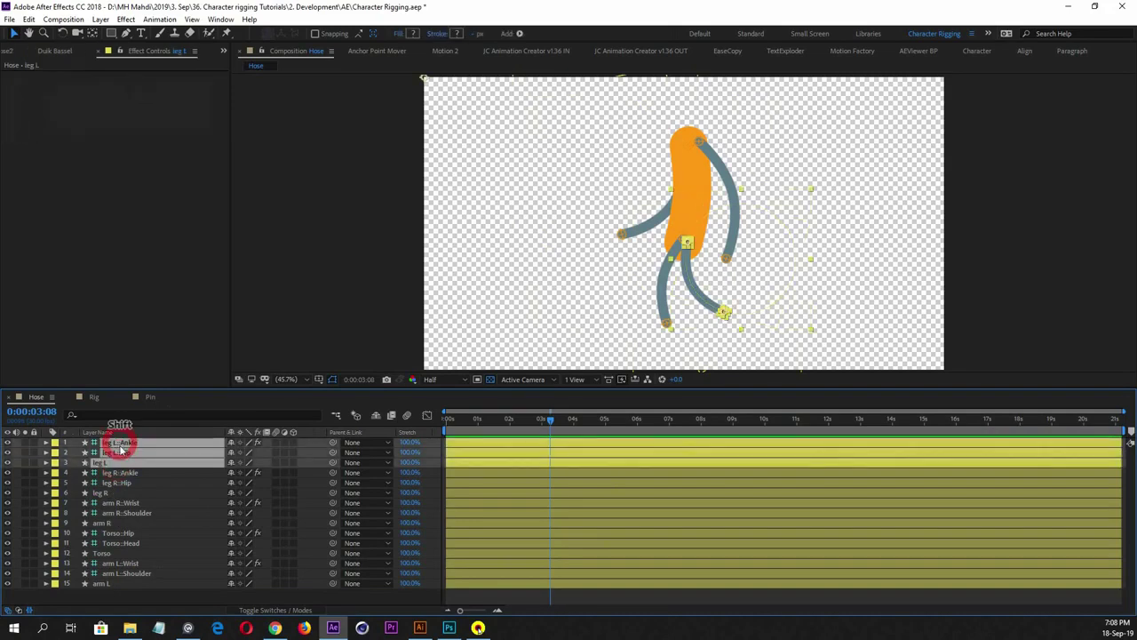
{"action": "left_click_drag", "start_coordinate": [119, 442], "coordinate": [163, 593]}
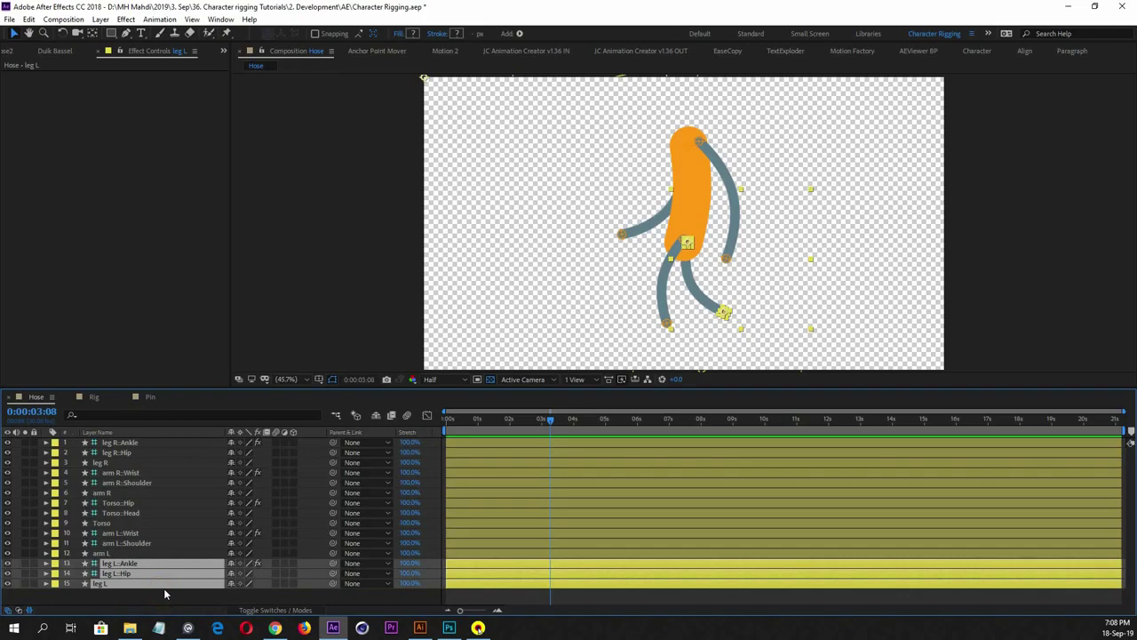
{"action": "left_click", "coordinate": [162, 594]}
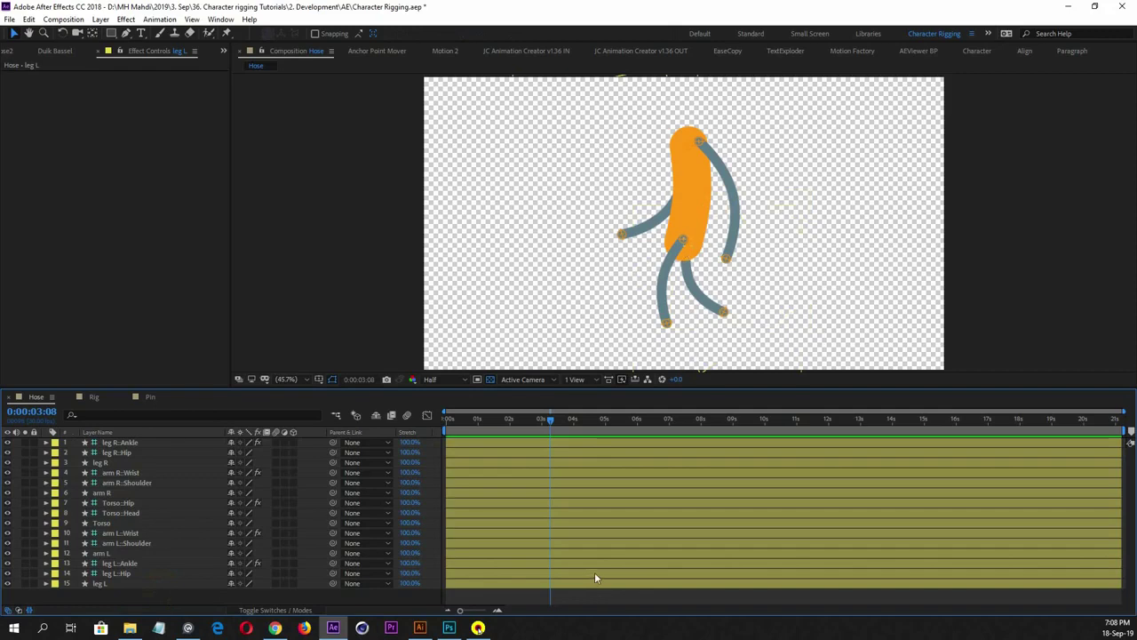
{"action": "left_click", "coordinate": [187, 597]}
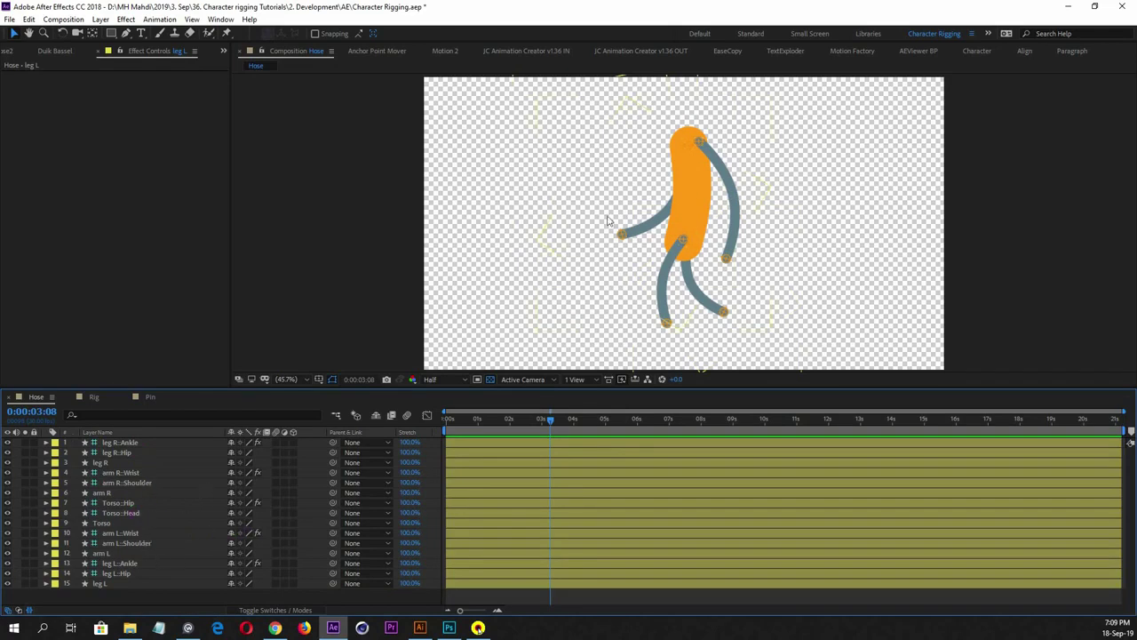
Recolor the leg L hose stroke by sampling the torso's orange and darkening it to a deeper orange shade
{"action": "left_click", "coordinate": [123, 532]}
{"action": "left_click", "coordinate": [123, 582]}
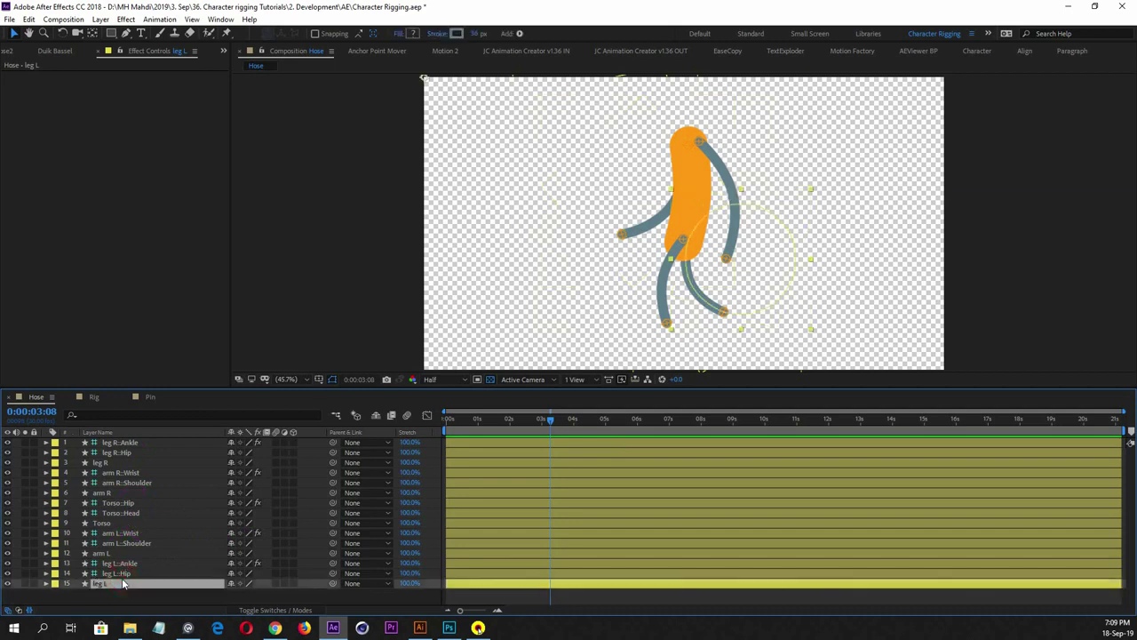
{"action": "left_click", "coordinate": [455, 33]}
{"action": "left_click", "coordinate": [455, 198]}
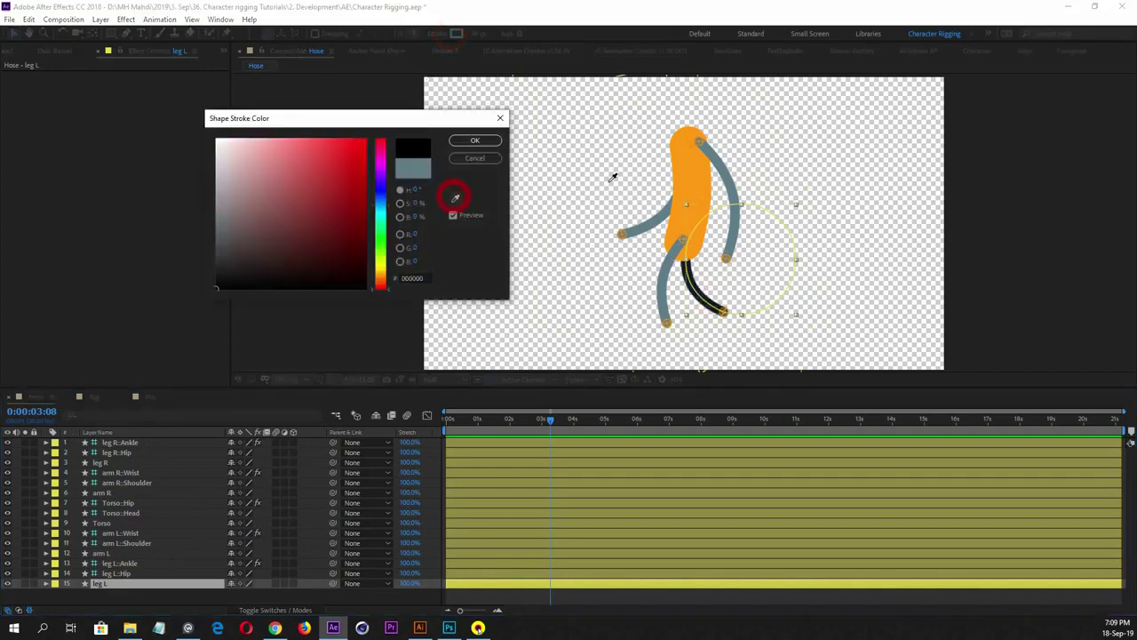
{"action": "left_click", "coordinate": [697, 182]}
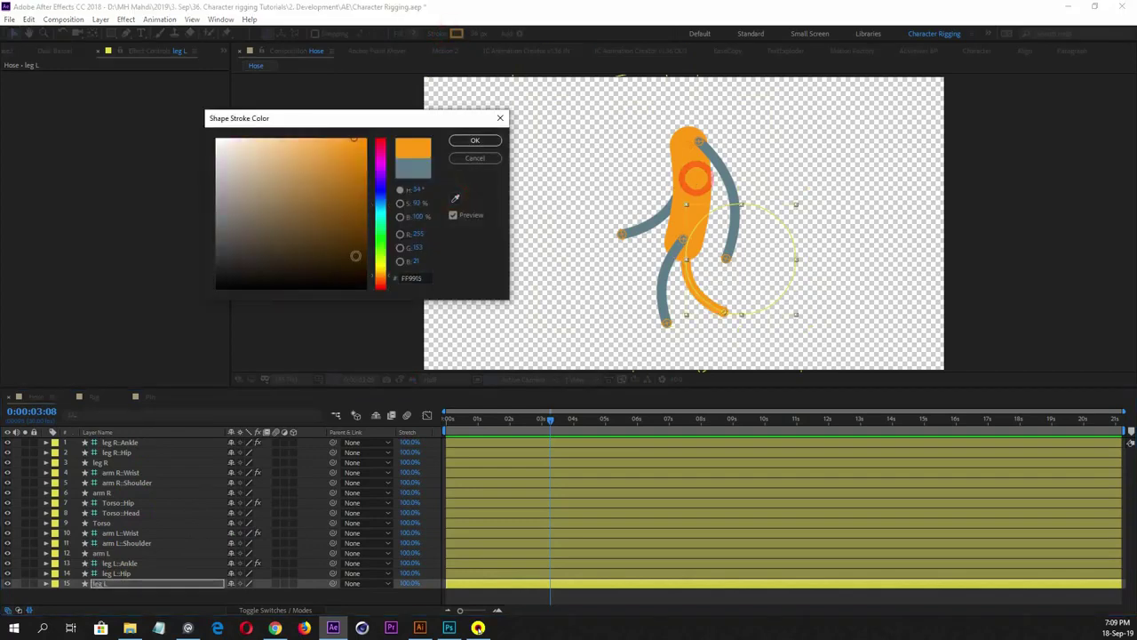
{"action": "left_click", "coordinate": [360, 185]}
{"action": "mouse_move", "coordinate": [361, 185]}
{"action": "left_mouse_down"}
{"action": "mouse_move", "coordinate": [360, 169]}
{"action": "mouse_move", "coordinate": [379, 162]}
{"action": "left_mouse_up"}
{"action": "left_click", "coordinate": [462, 140]}
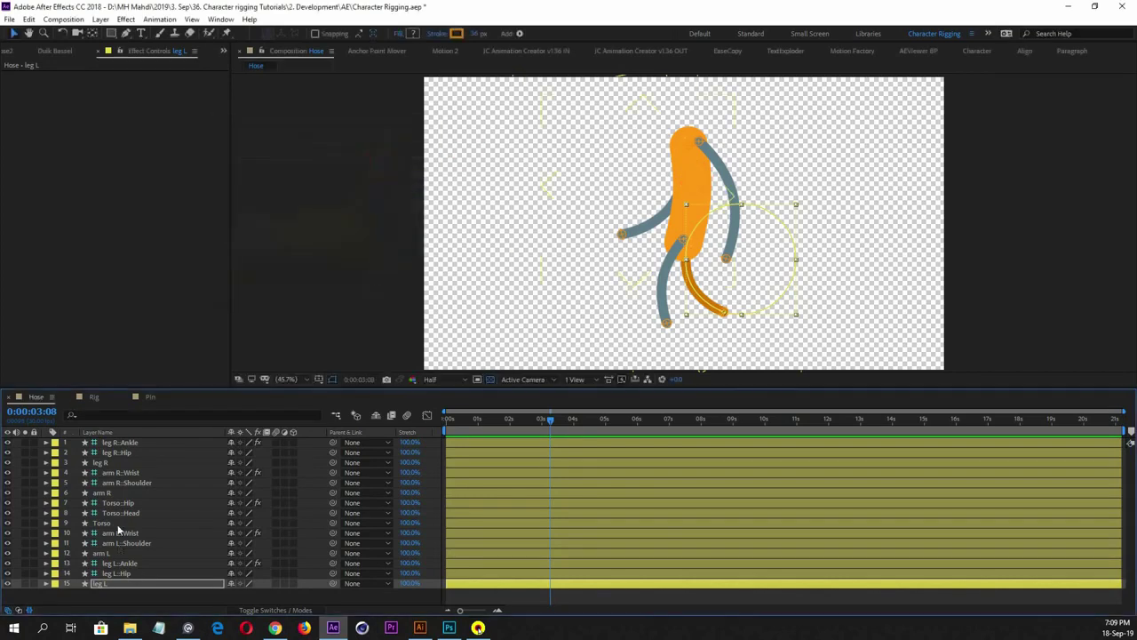
Recolor the leg R hose stroke with the torso's orange, FF9915, sampled from the composition
{"action": "left_click", "coordinate": [103, 462]}
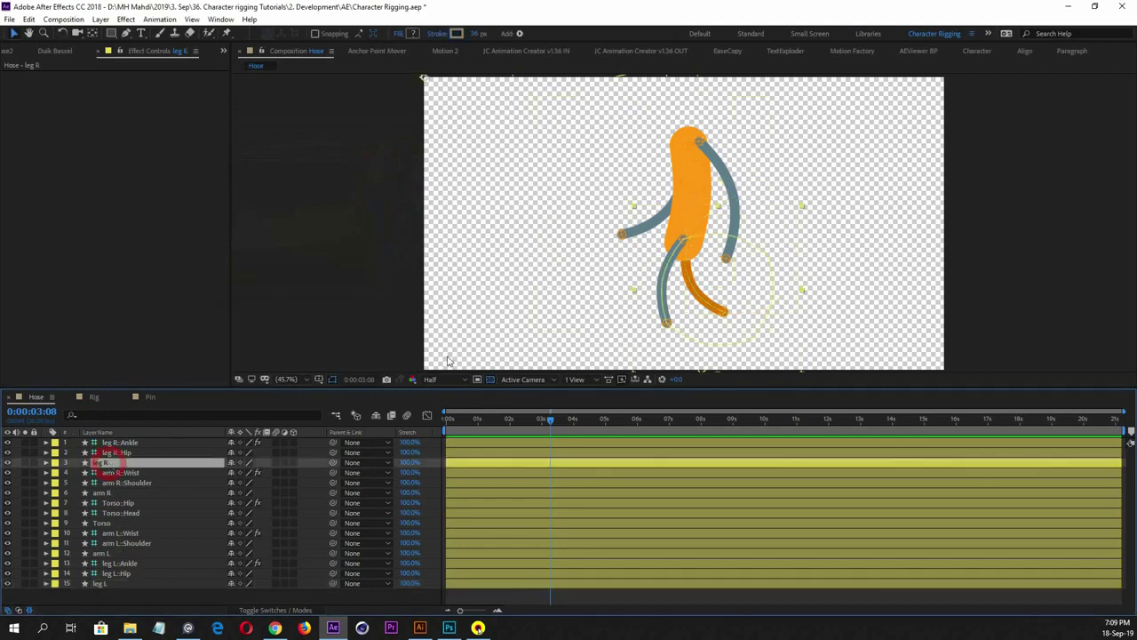
{"action": "left_click", "coordinate": [455, 33]}
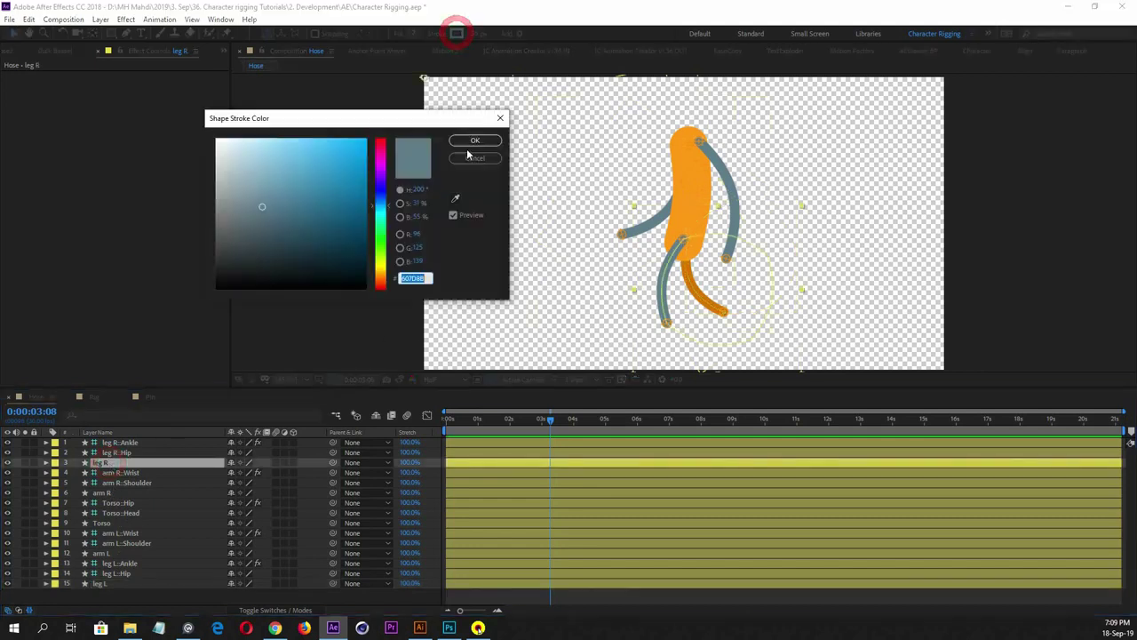
{"action": "left_click", "coordinate": [455, 199]}
{"action": "left_click", "coordinate": [681, 196]}
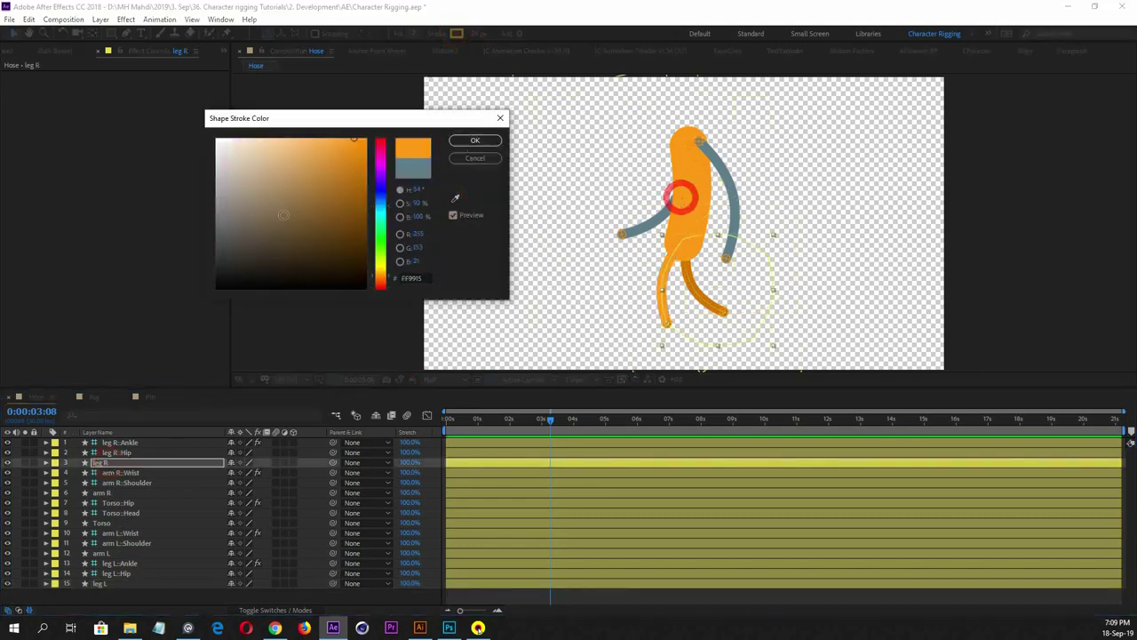
{"action": "left_click", "coordinate": [474, 141]}
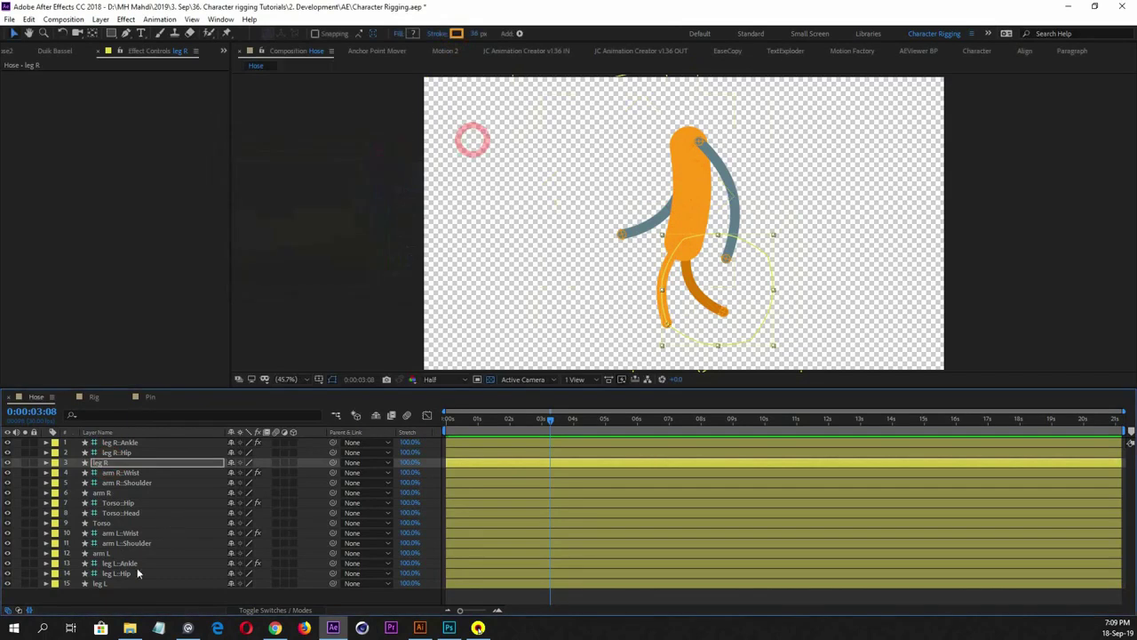
{"action": "left_click", "coordinate": [148, 597]}
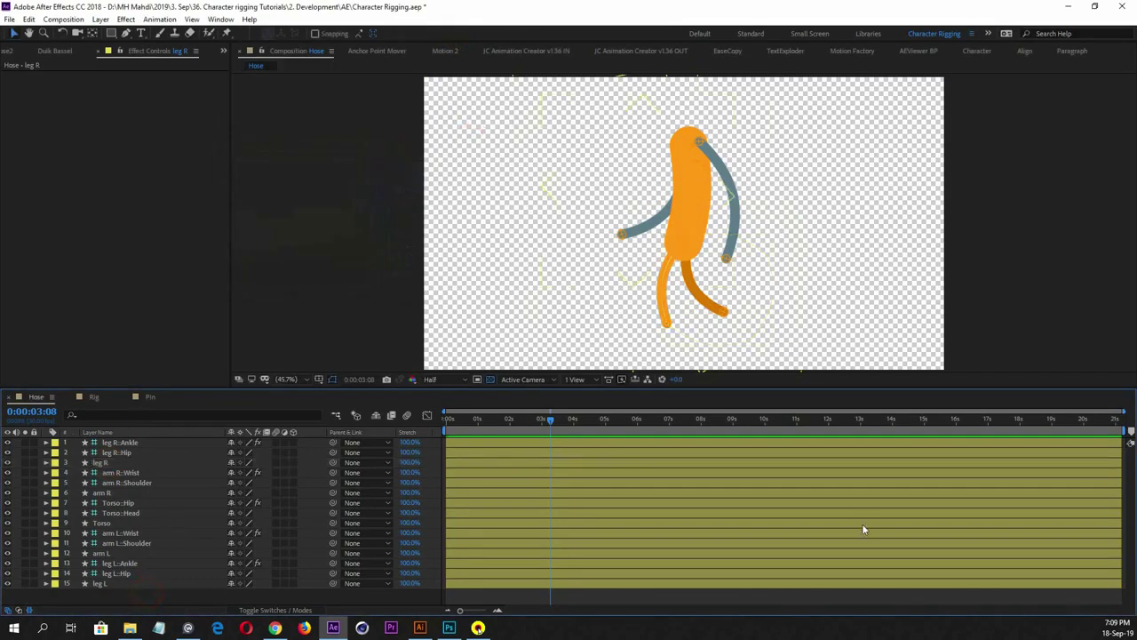
Match the arm R hose's stroke color to the torso by sampling its orange, FF9915
{"action": "left_click", "coordinate": [113, 490]}
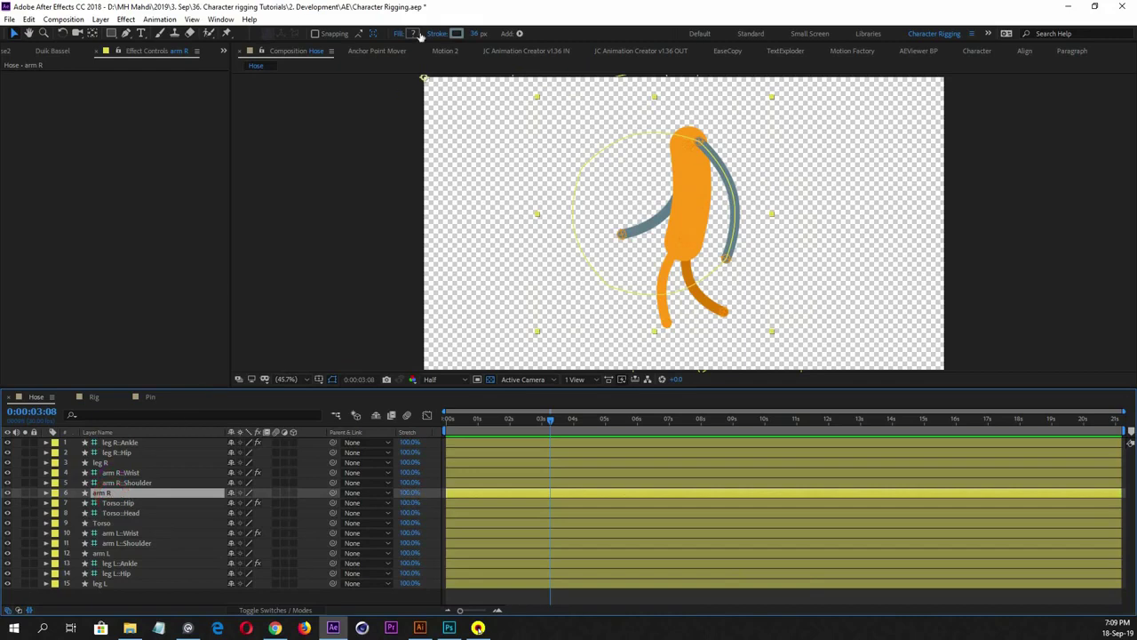
{"action": "left_click", "coordinate": [456, 32]}
{"action": "left_click", "coordinate": [456, 197]}
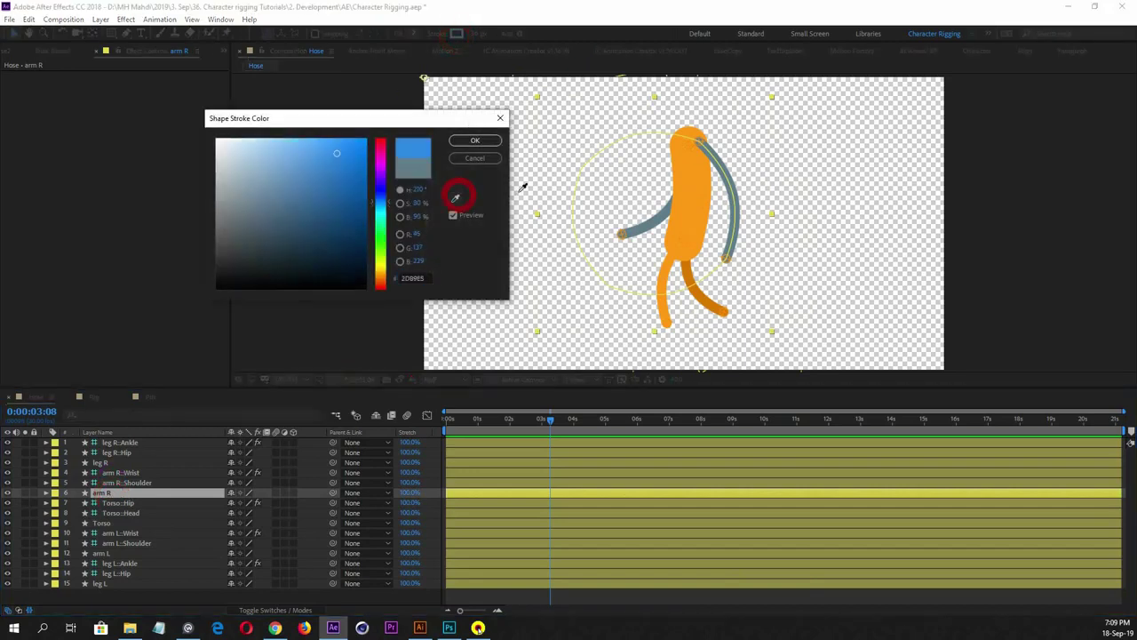
{"action": "left_click", "coordinate": [692, 195]}
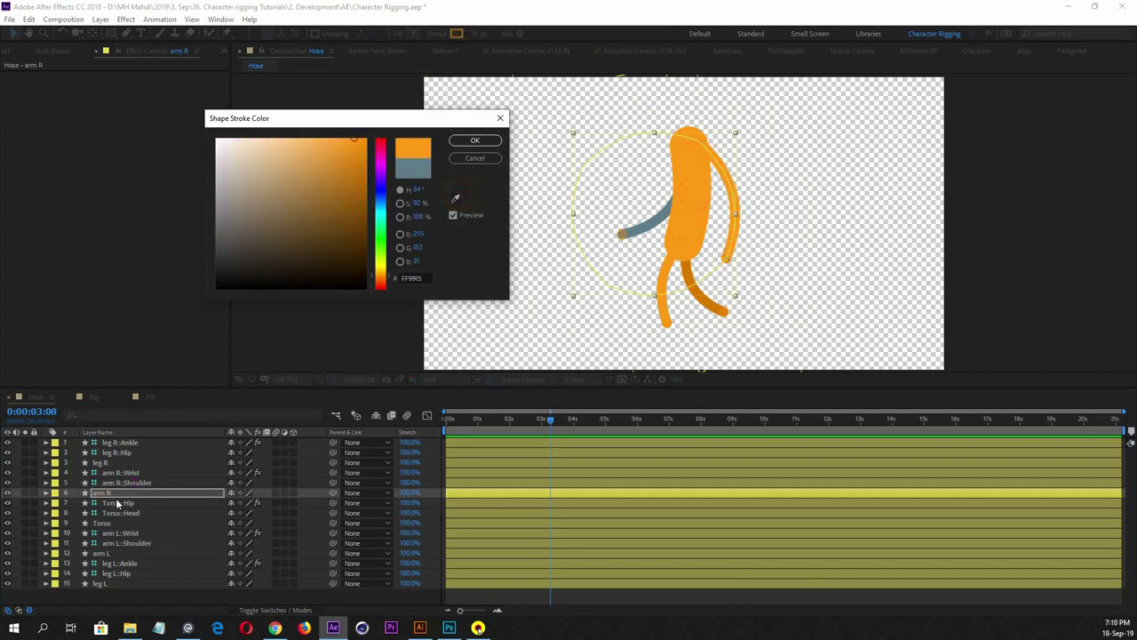
{"action": "left_click", "coordinate": [105, 464]}
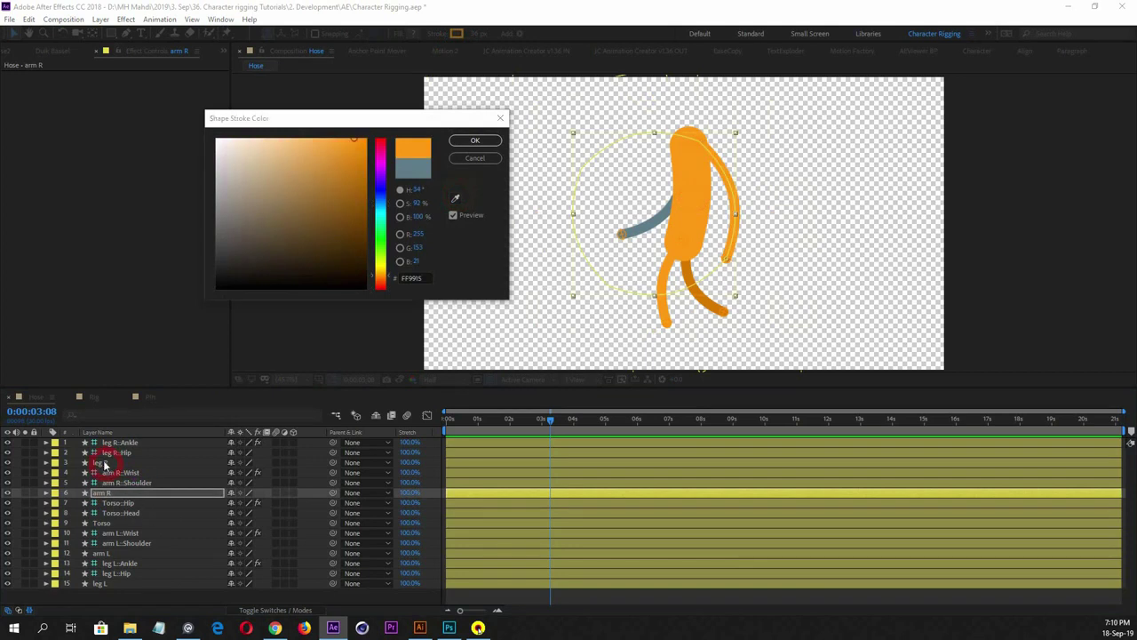
{"action": "left_click", "coordinate": [473, 141]}
{"action": "left_click", "coordinate": [111, 463]}
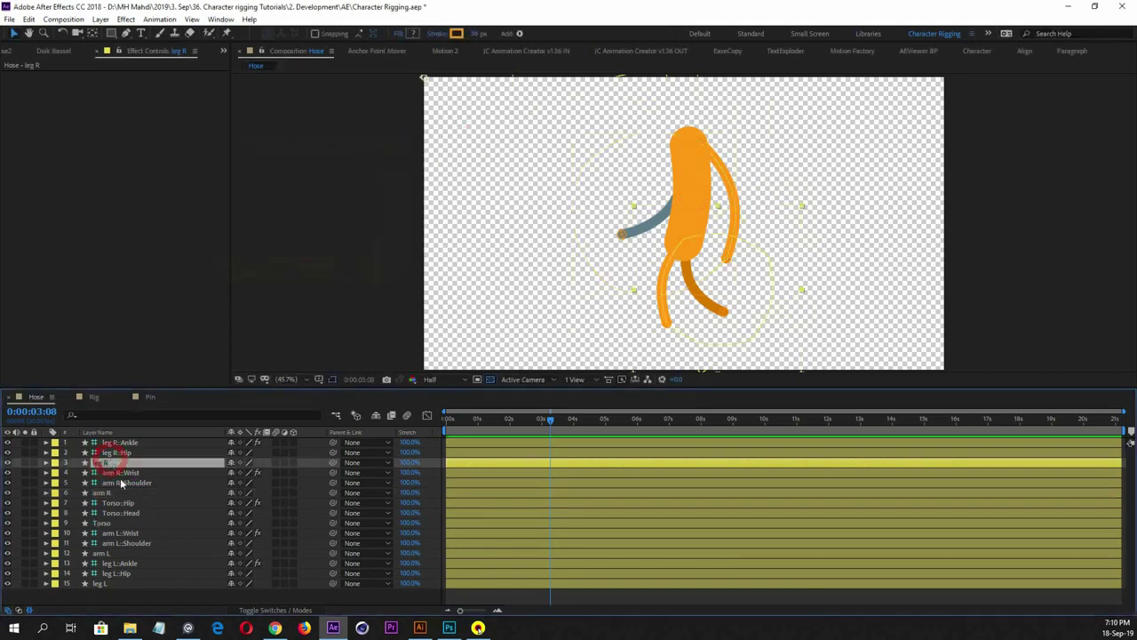
Recolor the arm L hose stroke with the darker orange, D77900, sampled from the leg L hose
{"action": "left_click", "coordinate": [122, 492]}
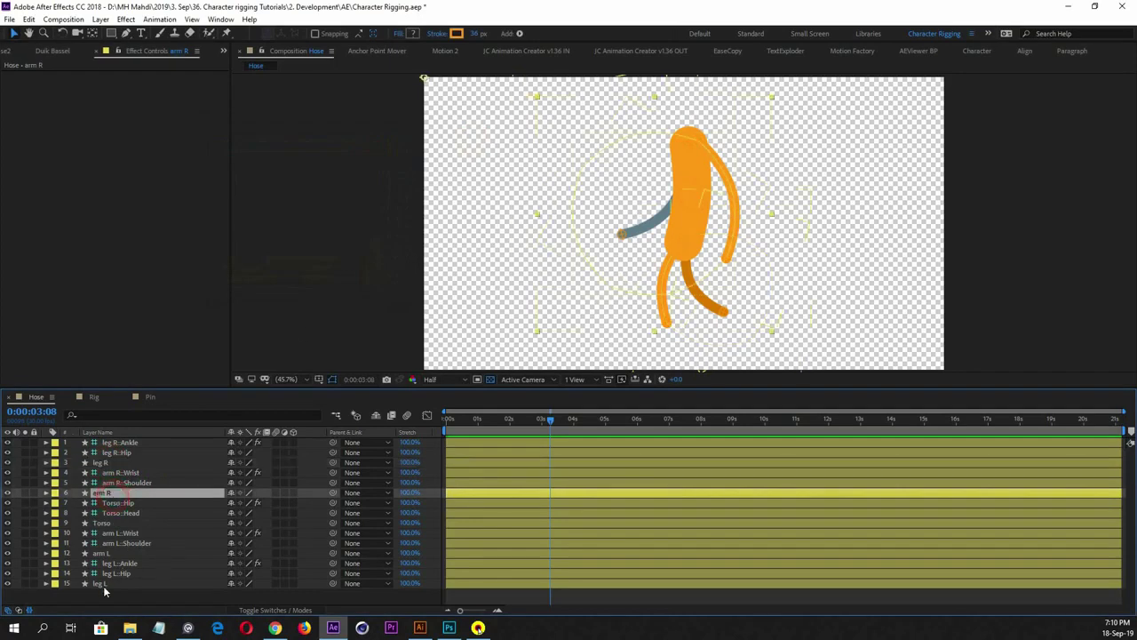
{"action": "left_click", "coordinate": [103, 552]}
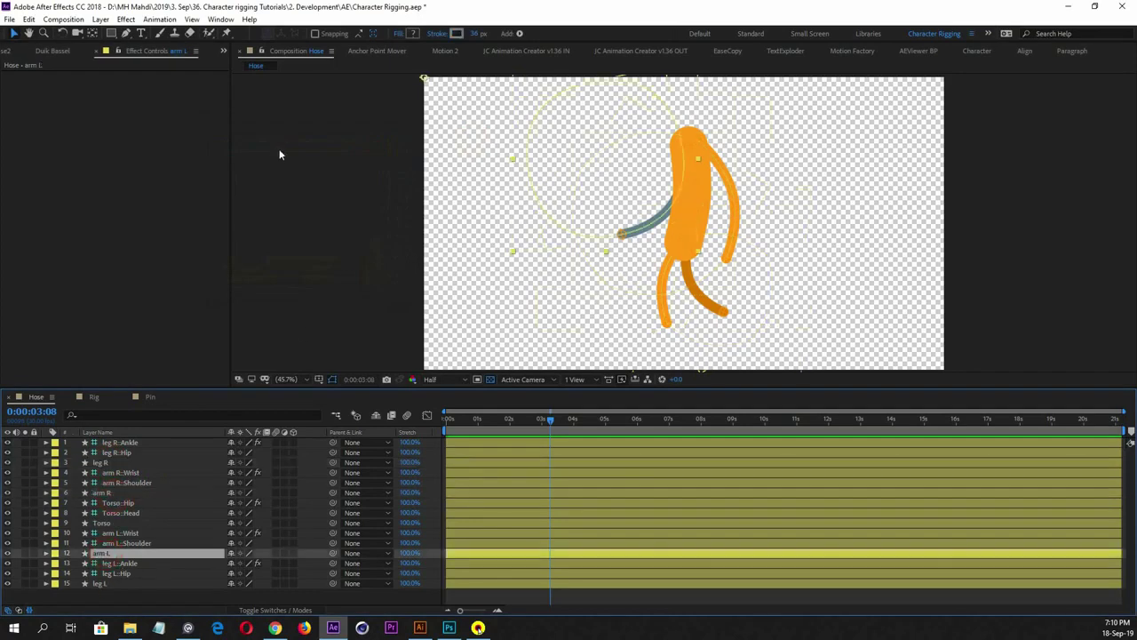
{"action": "left_click", "coordinate": [456, 32]}
{"action": "left_click", "coordinate": [454, 195]}
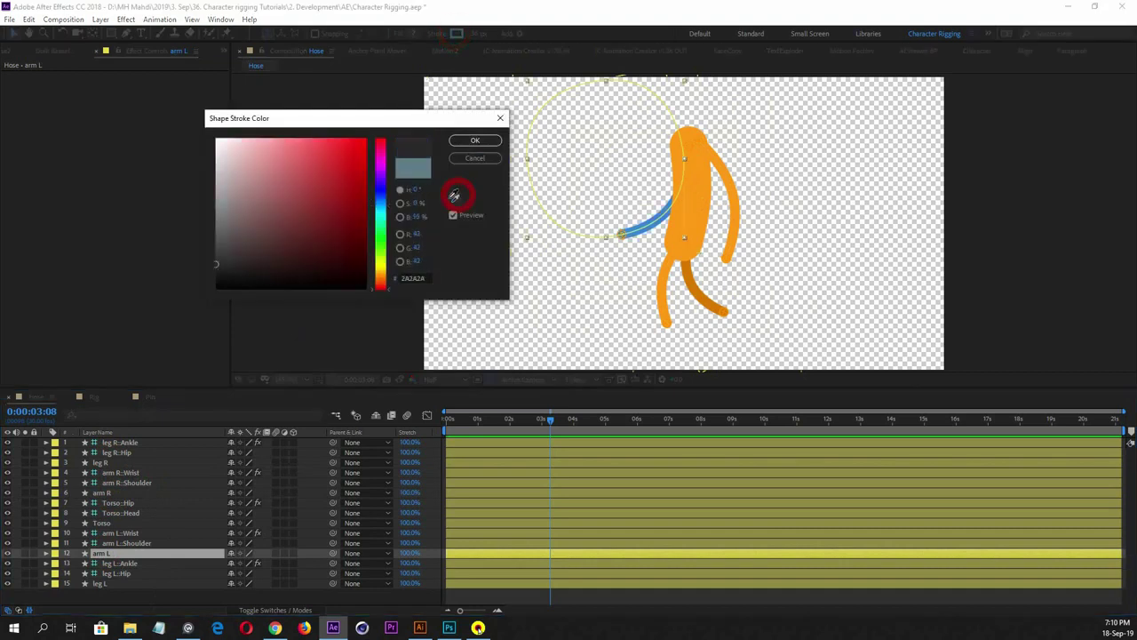
{"action": "left_click", "coordinate": [688, 281]}
{"action": "left_click", "coordinate": [474, 142]}
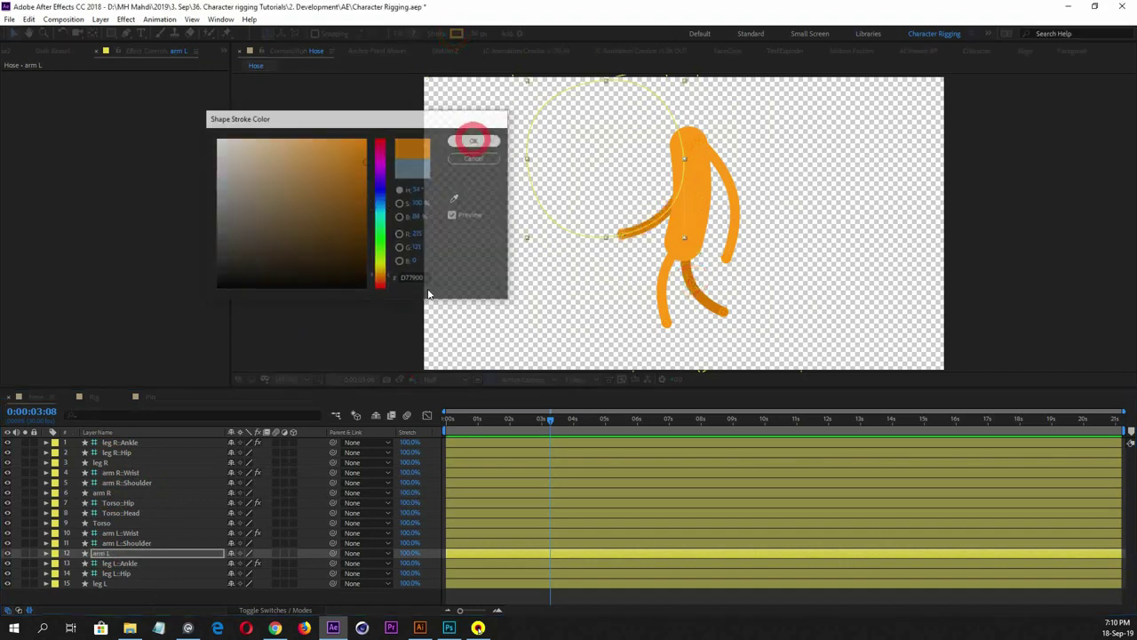
{"action": "left_click", "coordinate": [437, 541]}
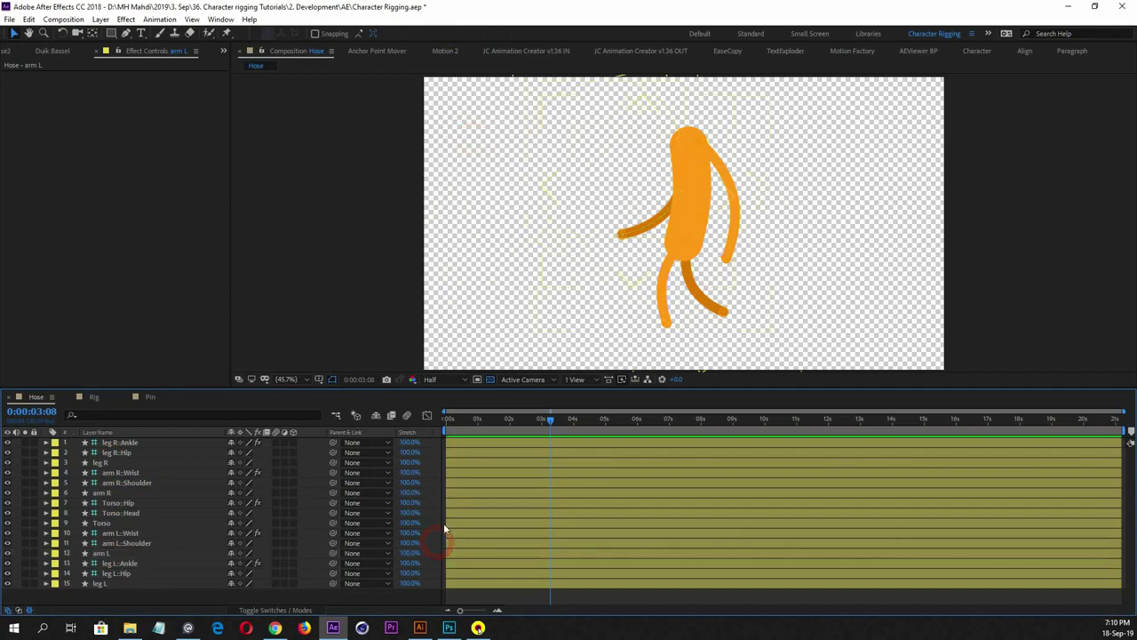
Duplicate the BaseHose group inside the Torso layer's Style contents
{"action": "left_click", "coordinate": [122, 526]}
{"action": "left_click", "coordinate": [46, 523]}
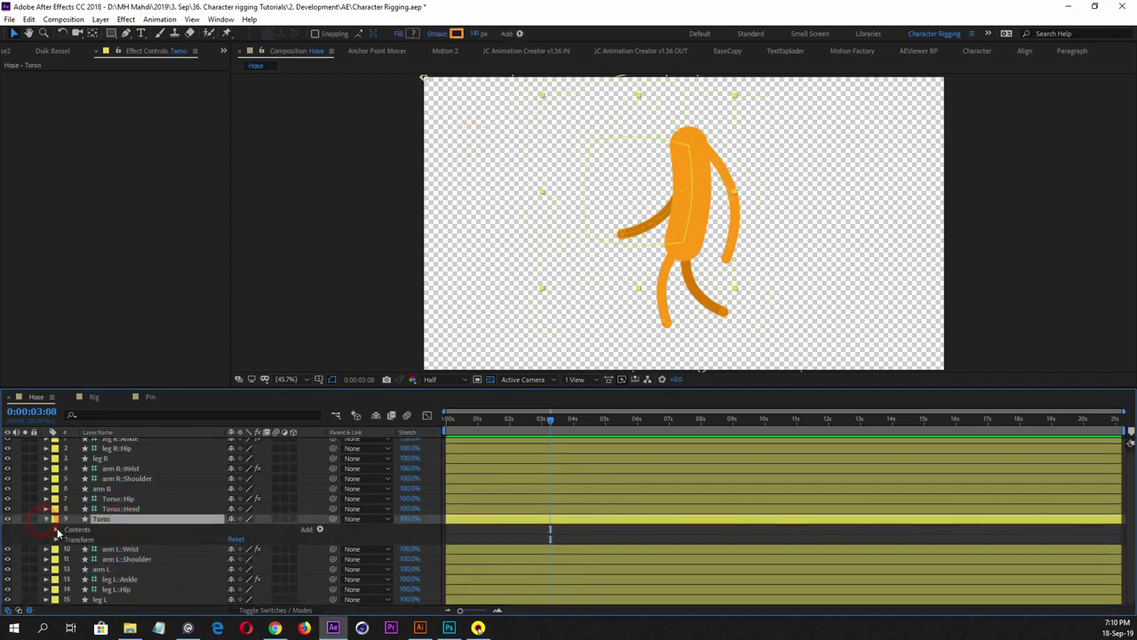
{"action": "left_click", "coordinate": [56, 529]}
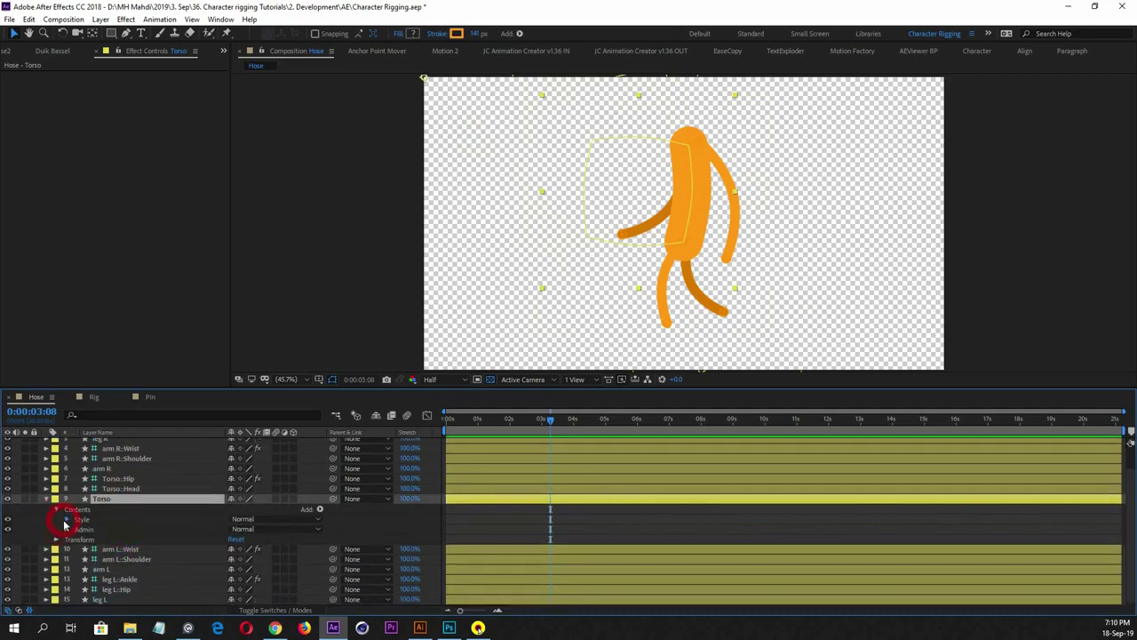
{"action": "left_click", "coordinate": [66, 520]}
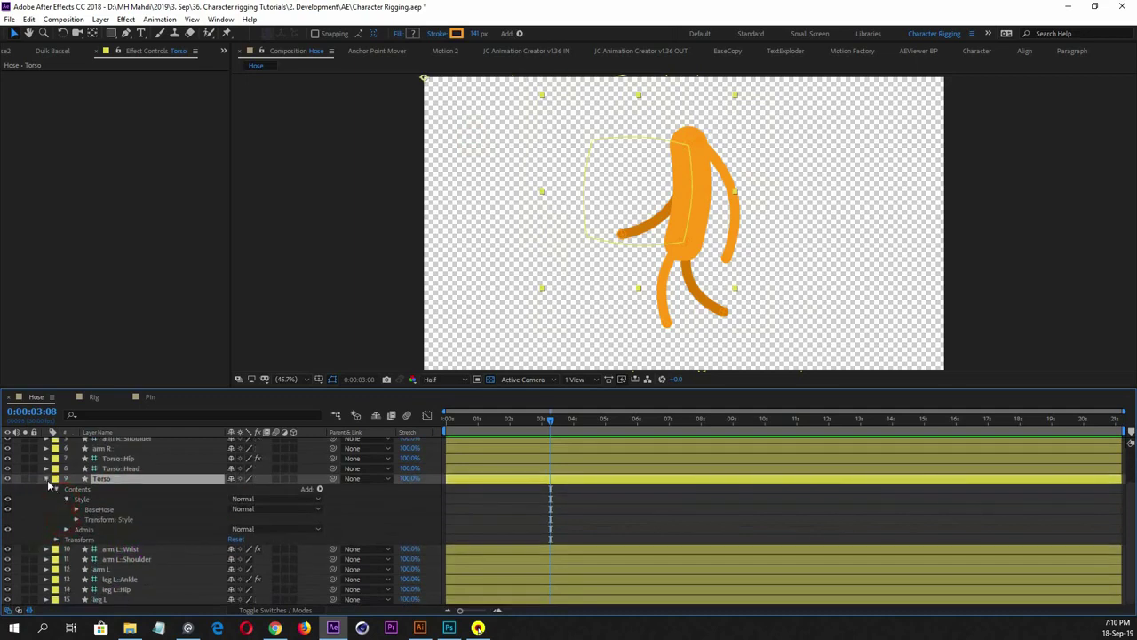
{"action": "left_click", "coordinate": [98, 508]}
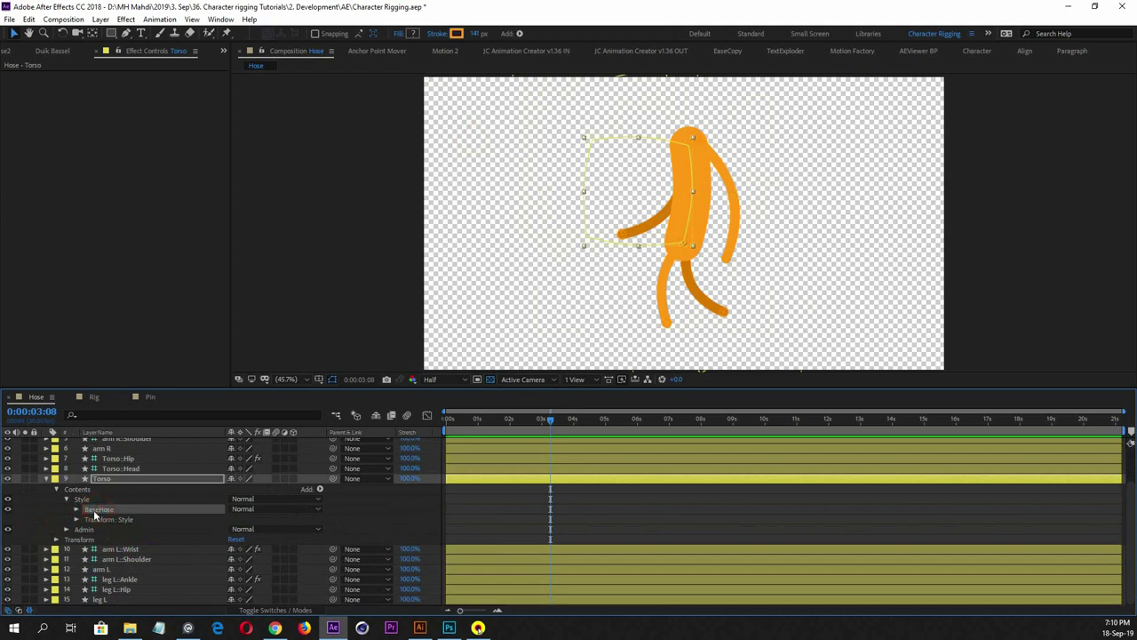
{"action": "key", "text": "ctrl+d"}
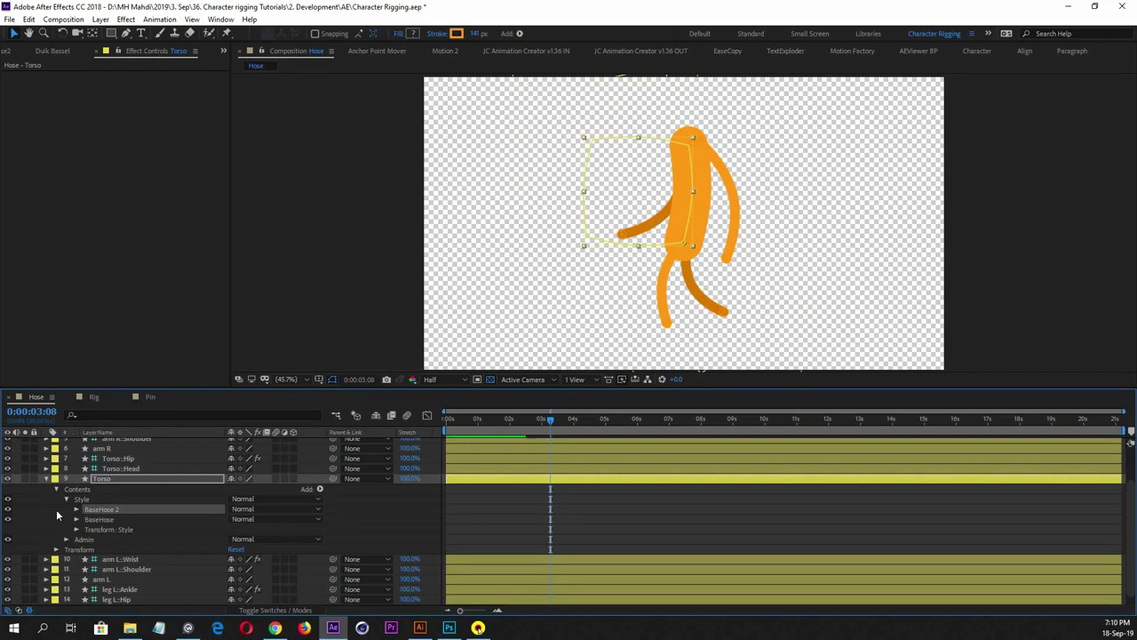
Change the duplicated torso hose's stroke color to teal, 0A8193
{"action": "left_click", "coordinate": [456, 33]}
{"action": "left_click", "coordinate": [360, 217]}
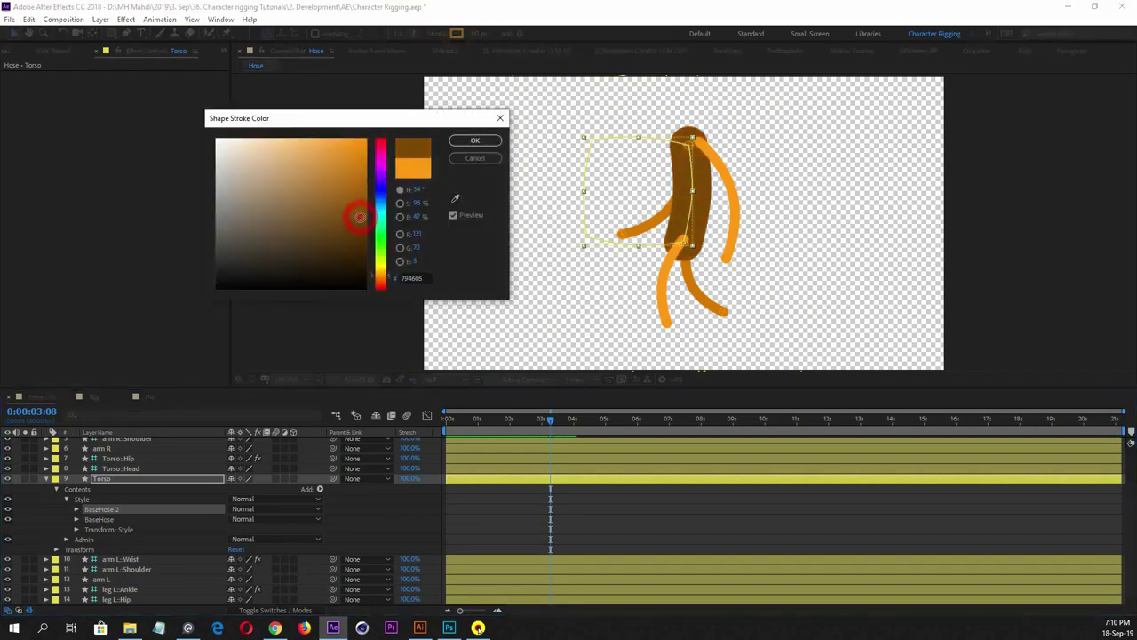
{"action": "mouse_move", "coordinate": [360, 217]}
{"action": "left_mouse_down"}
{"action": "mouse_move", "coordinate": [347, 183]}
{"action": "mouse_move", "coordinate": [338, 195]}
{"action": "mouse_move", "coordinate": [355, 203]}
{"action": "left_mouse_up"}
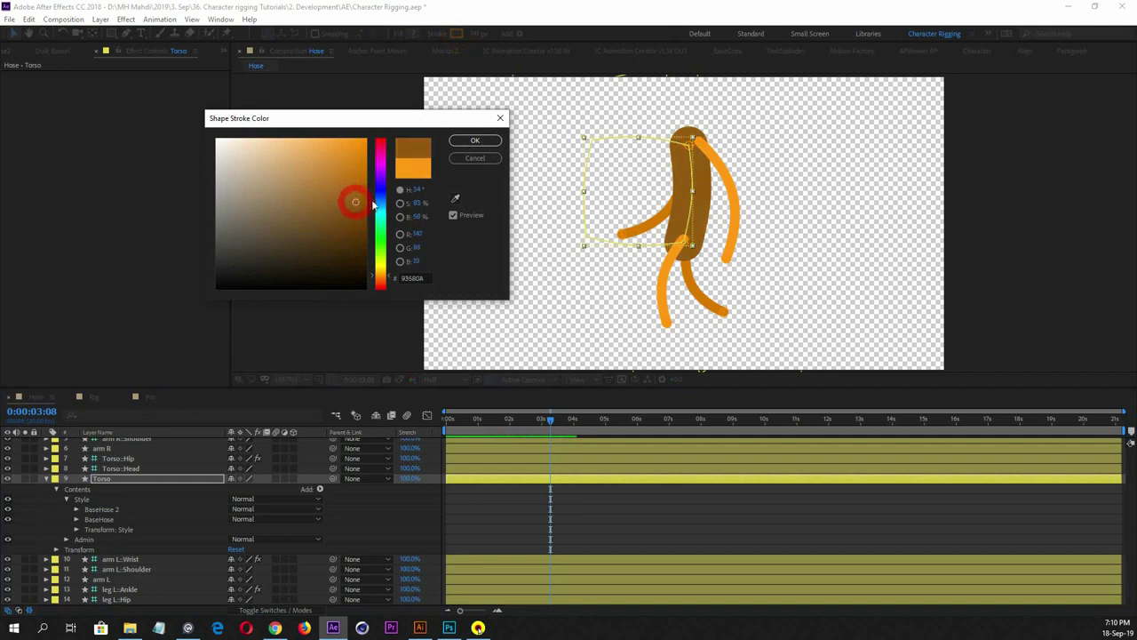
{"action": "left_click", "coordinate": [381, 212]}
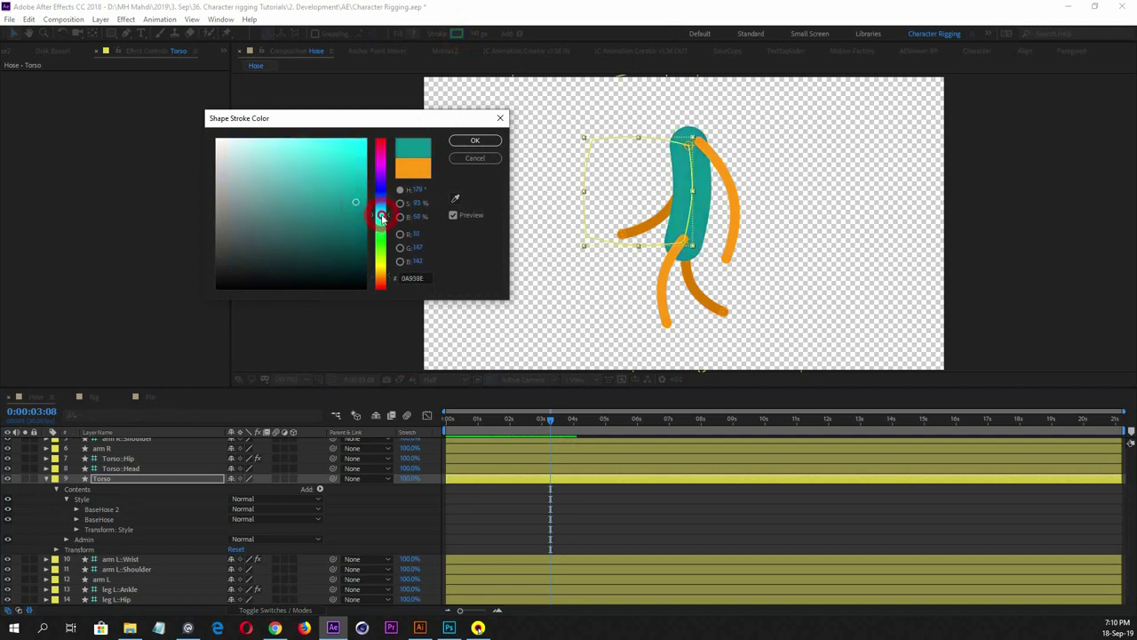
{"action": "mouse_move", "coordinate": [382, 216]}
{"action": "left_mouse_down"}
{"action": "mouse_move", "coordinate": [381, 226]}
{"action": "mouse_move", "coordinate": [381, 213]}
{"action": "left_mouse_up"}
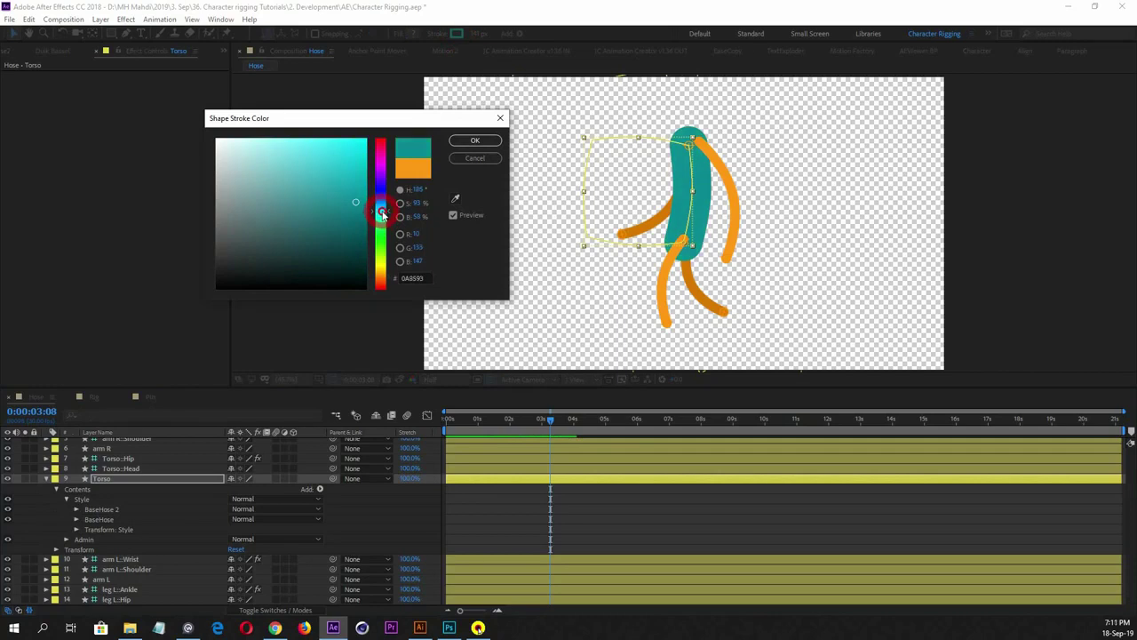
{"action": "mouse_move", "coordinate": [382, 213]}
{"action": "left_mouse_down"}
{"action": "mouse_move", "coordinate": [380, 183]}
{"action": "mouse_move", "coordinate": [378, 279]}
{"action": "mouse_move", "coordinate": [386, 215]}
{"action": "left_mouse_up"}
{"action": "left_click", "coordinate": [460, 141]}
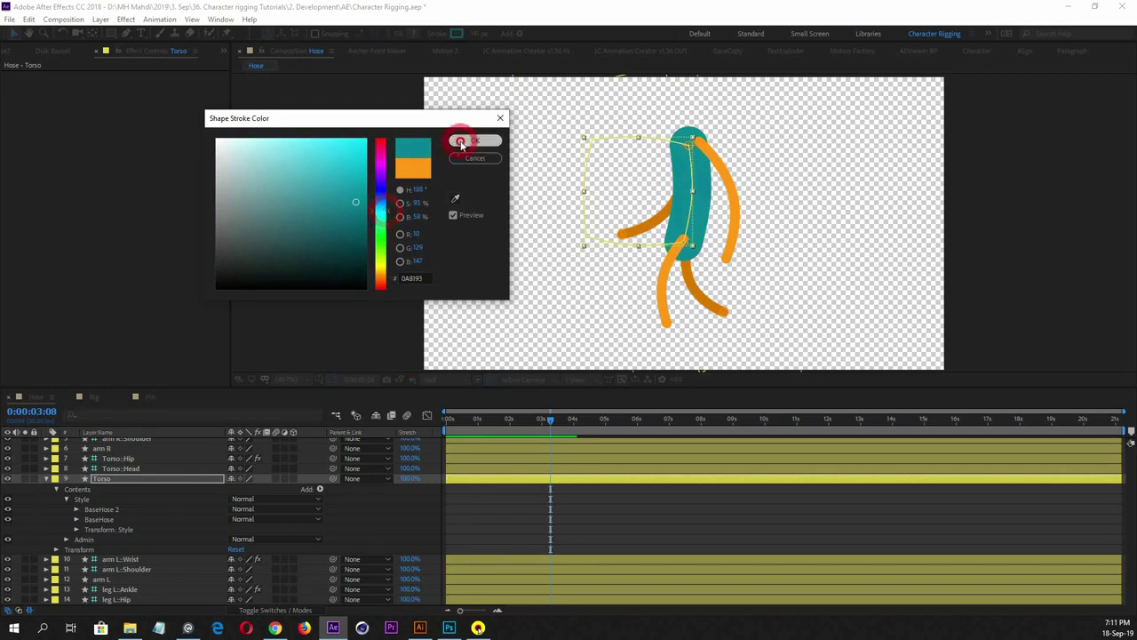
Add Trim Paths to the teal BaseHose 2 group and set its Start to 32% so it covers only the upper torso
{"action": "left_click", "coordinate": [103, 508]}
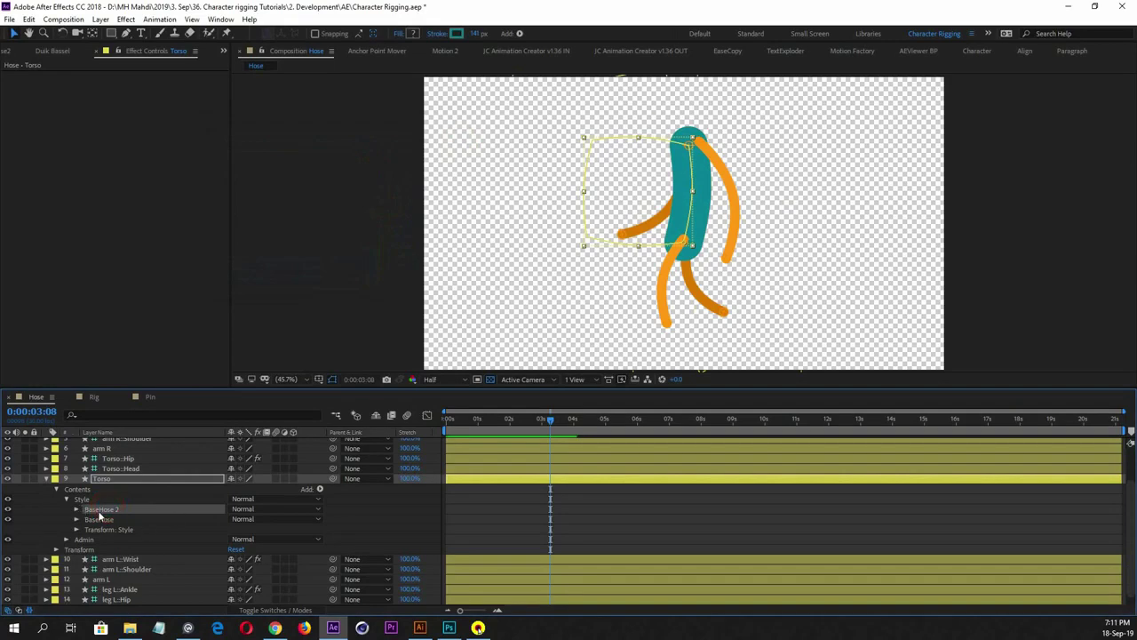
{"action": "left_click", "coordinate": [75, 509]}
{"action": "left_click", "coordinate": [76, 509]}
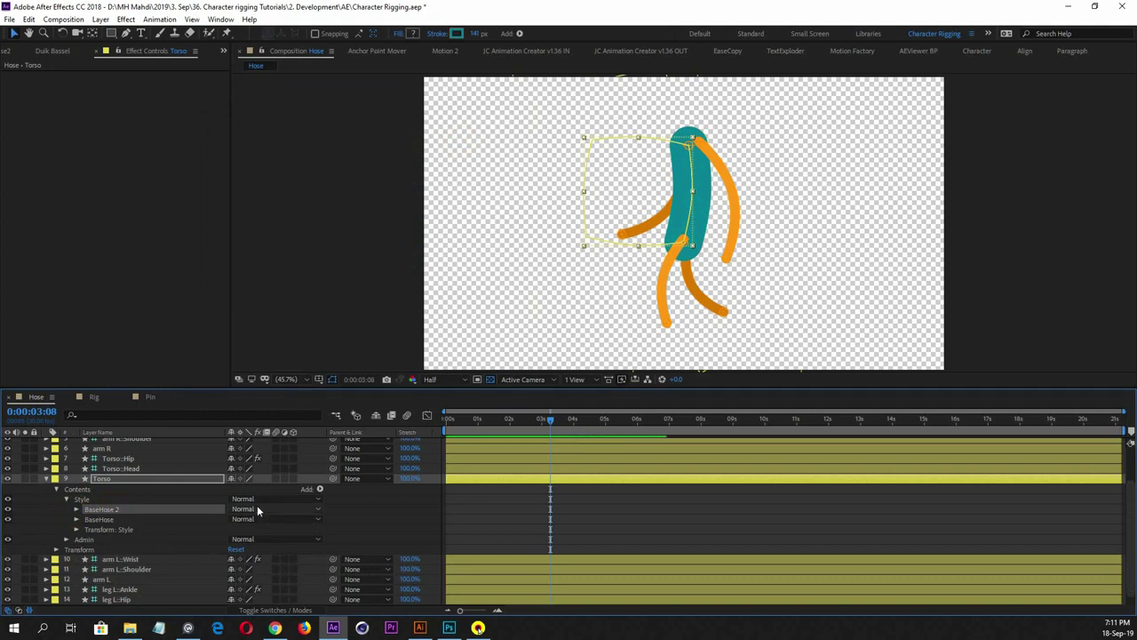
{"action": "left_click", "coordinate": [320, 488]}
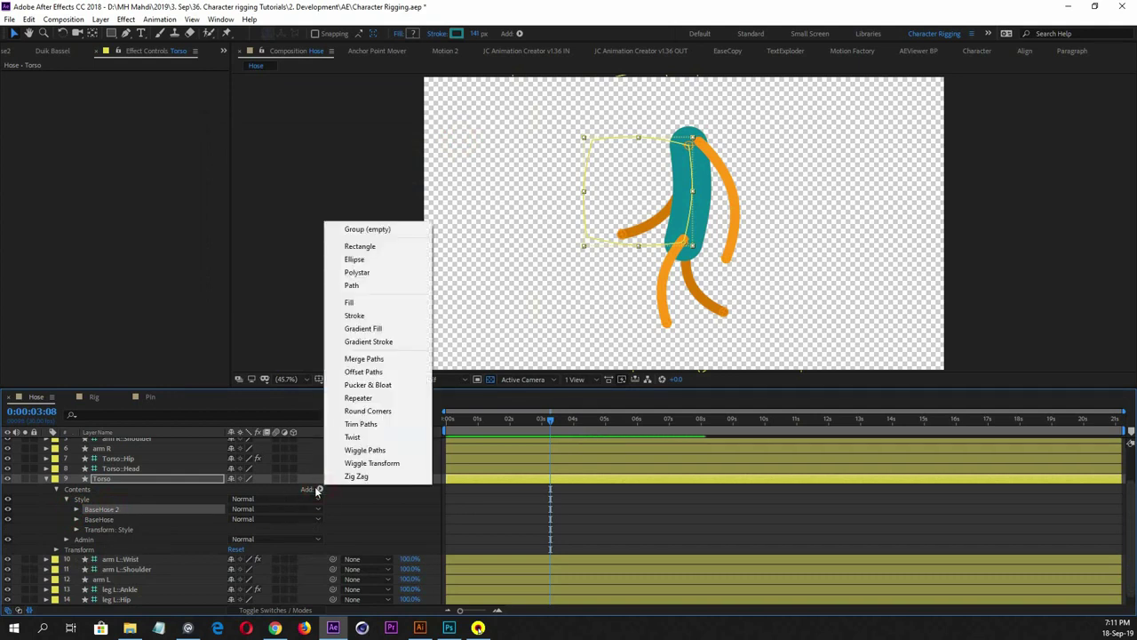
{"action": "left_click", "coordinate": [373, 423]}
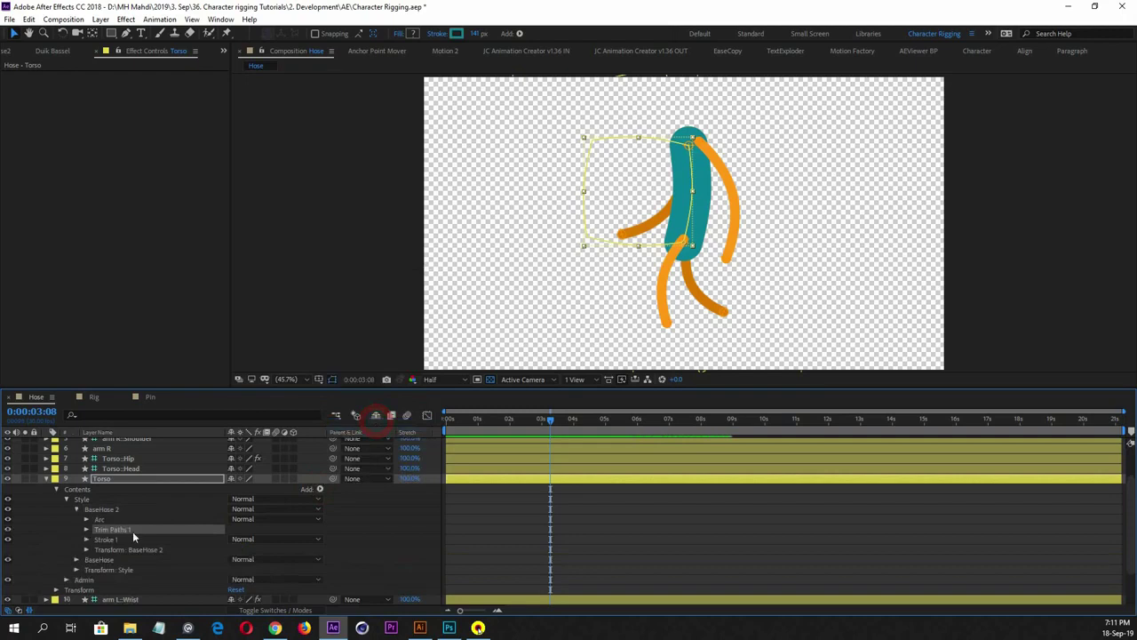
{"action": "left_click", "coordinate": [86, 528]}
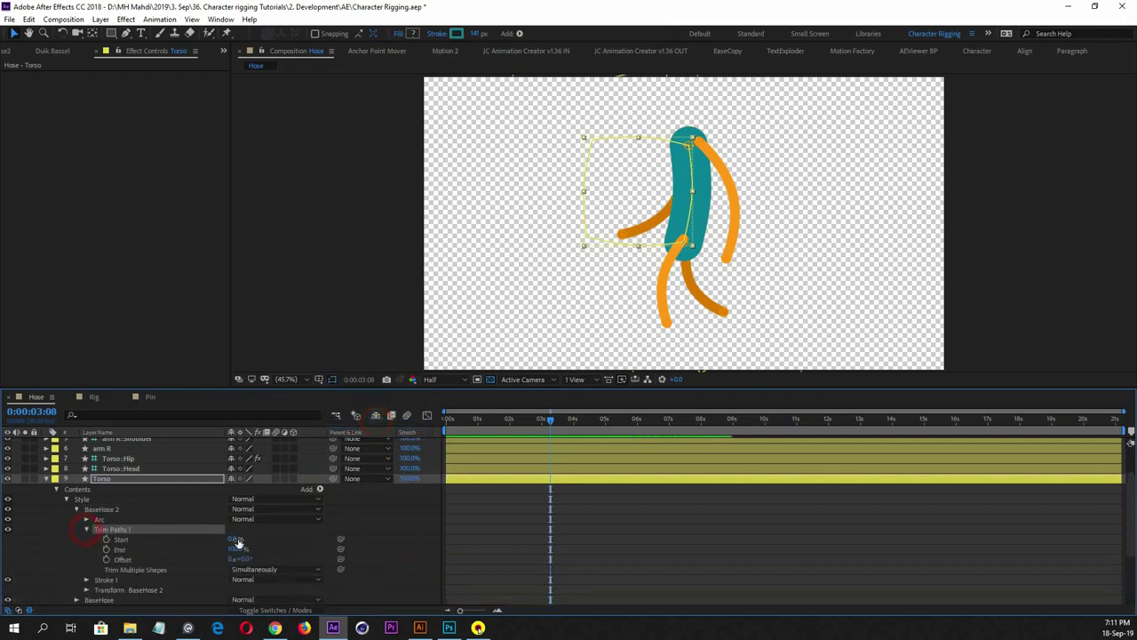
{"action": "left_click", "coordinate": [239, 538]}
{"action": "mouse_move", "coordinate": [242, 538]}
{"action": "left_mouse_down"}
{"action": "mouse_move", "coordinate": [287, 533]}
{"action": "mouse_move", "coordinate": [232, 538]}
{"action": "left_mouse_up"}
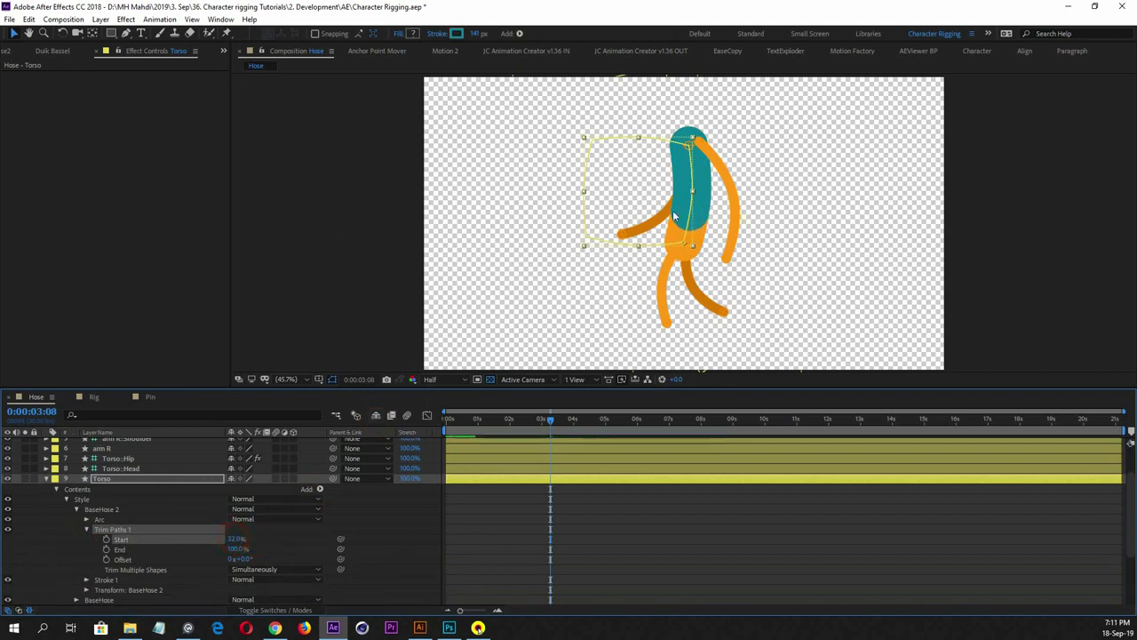
{"action": "left_click", "coordinate": [393, 526]}
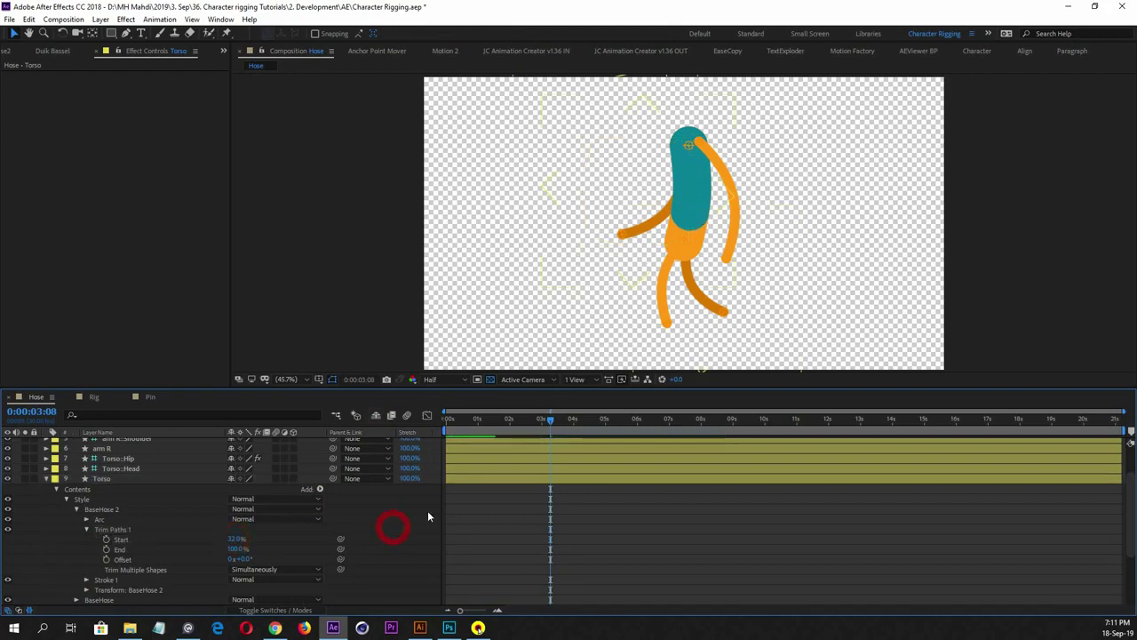
Duplicate the trimmed BaseHose 2 group and shift the copy's Trim Paths Offset to about -41°
{"action": "left_click", "coordinate": [77, 509]}
{"action": "left_click", "coordinate": [101, 509]}
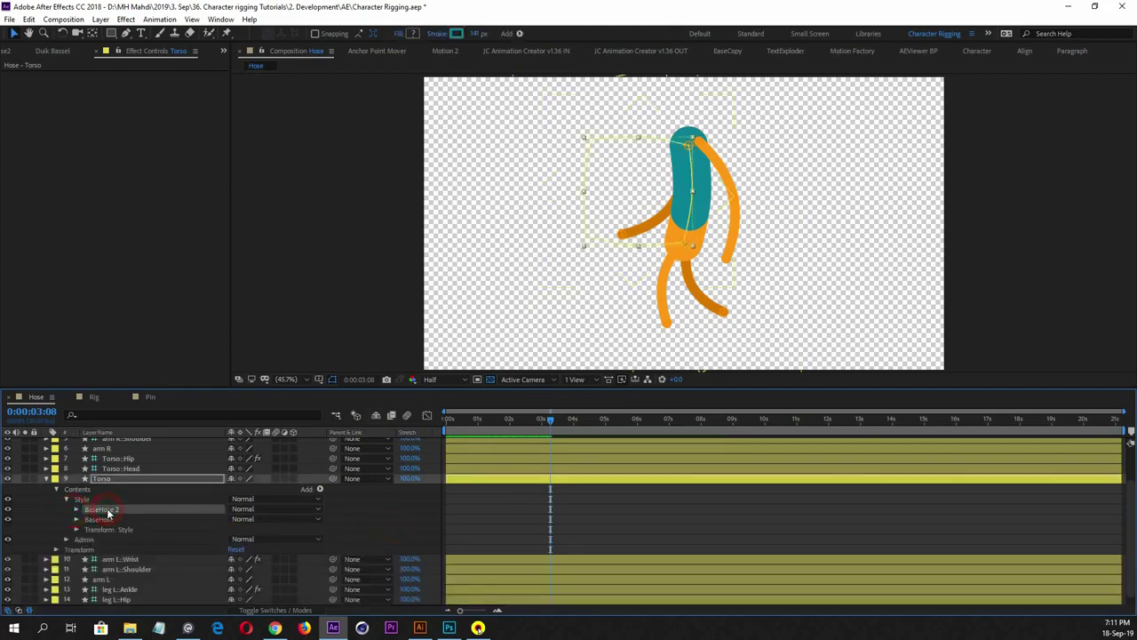
{"action": "key", "text": "ctrl+d"}
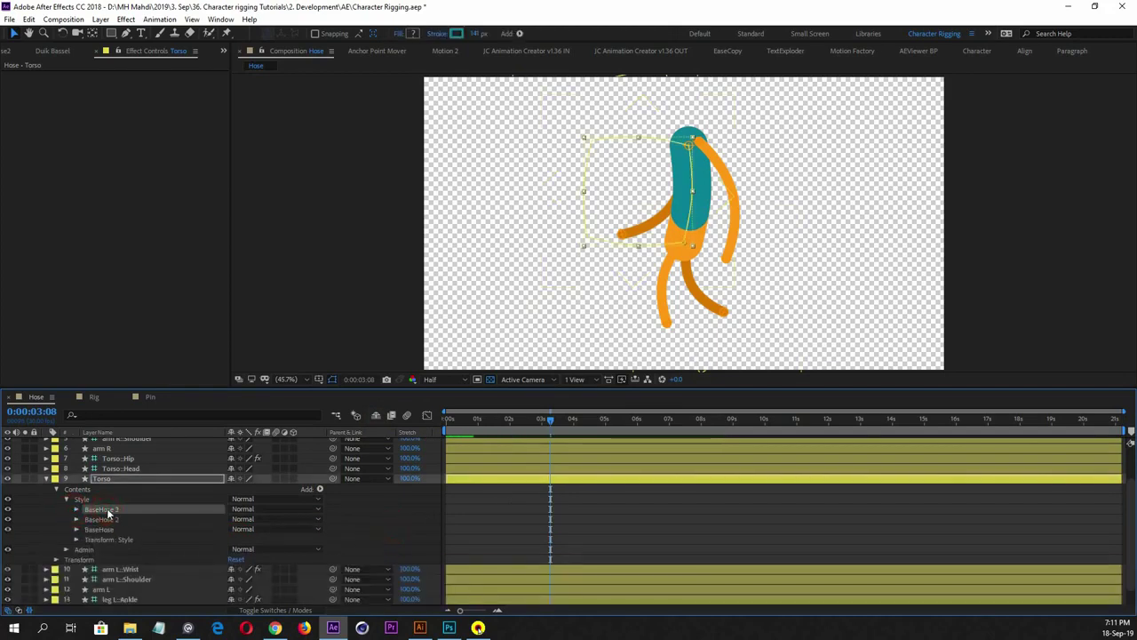
{"action": "left_click", "coordinate": [76, 509]}
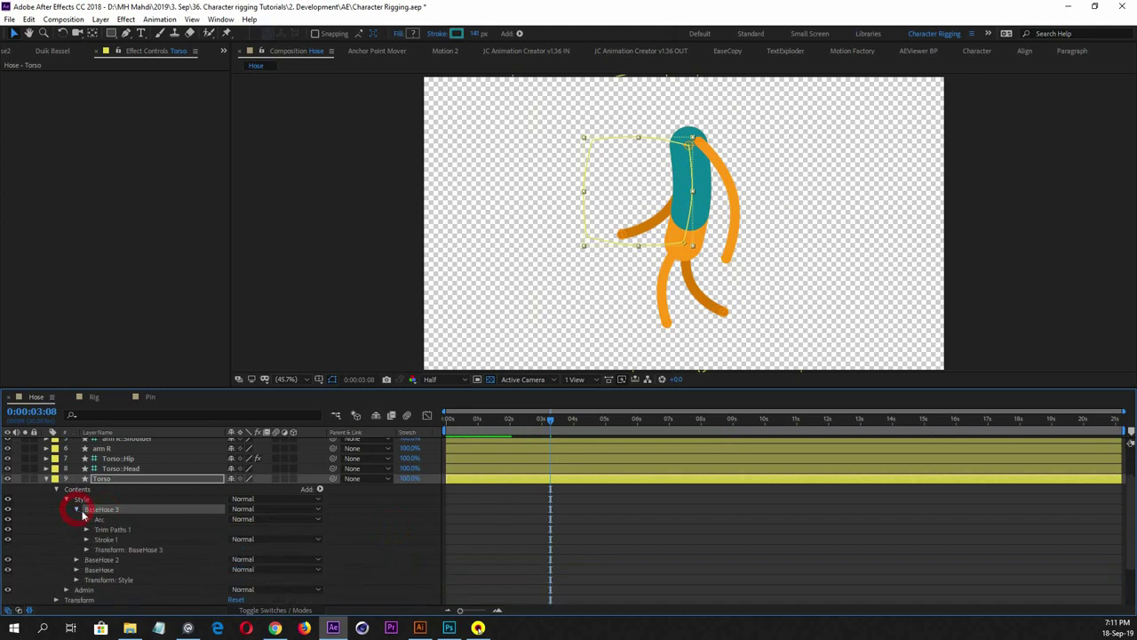
{"action": "left_click", "coordinate": [116, 529]}
{"action": "left_click", "coordinate": [86, 529]}
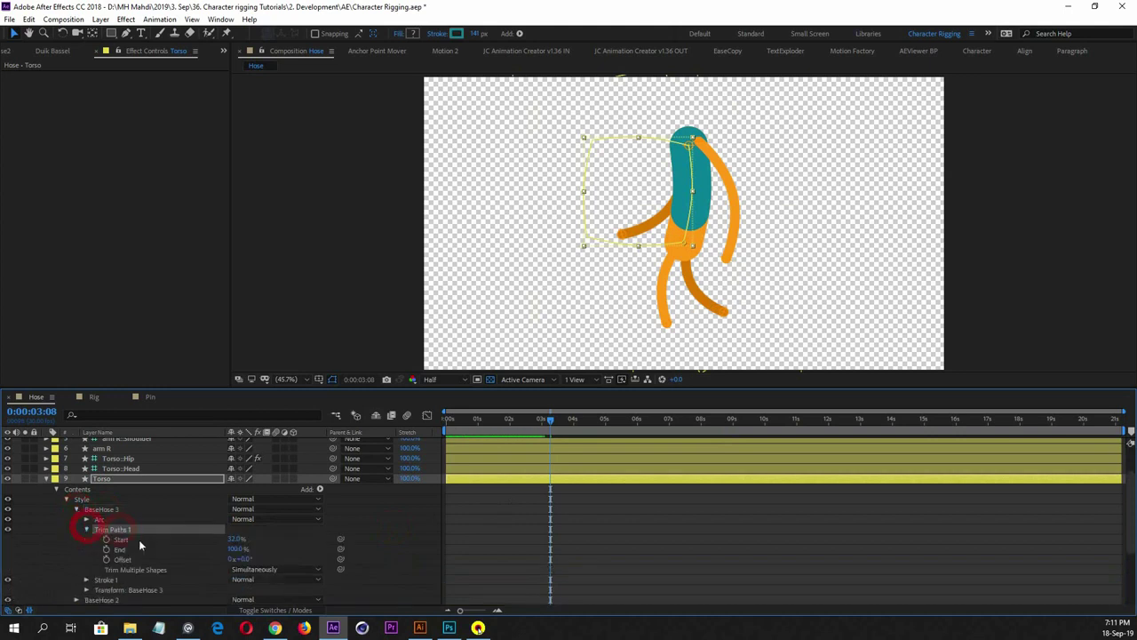
{"action": "mouse_move", "coordinate": [242, 559]}
{"action": "left_mouse_down"}
{"action": "mouse_move", "coordinate": [253, 557]}
{"action": "mouse_move", "coordinate": [217, 557]}
{"action": "left_mouse_up"}
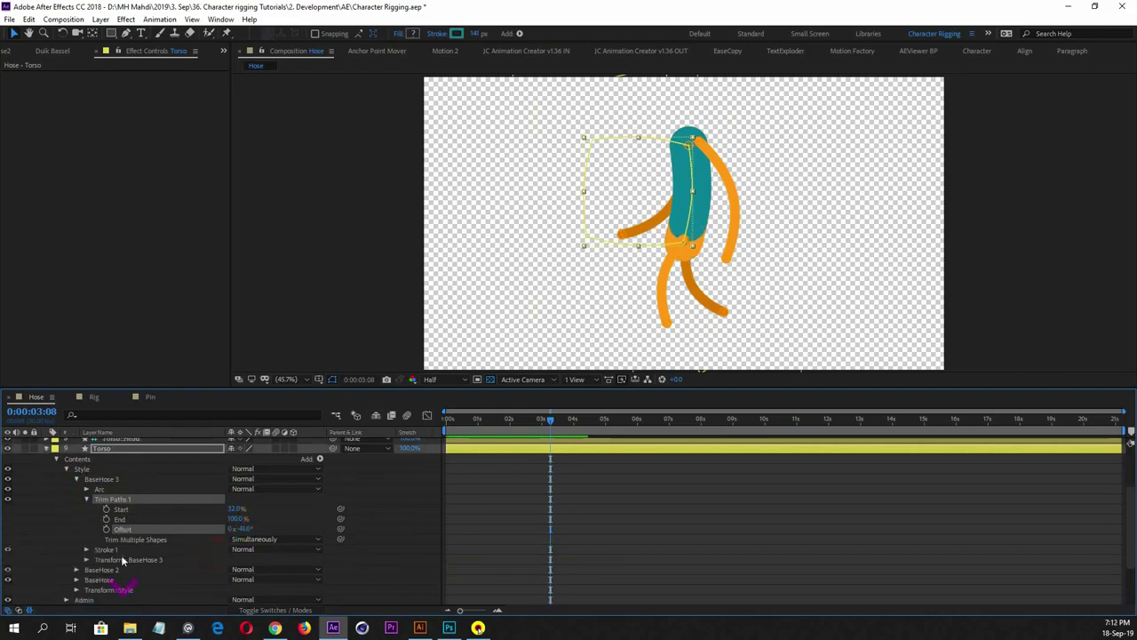
Set the line cap of BaseHose 3's stroke to Butt Cap
{"action": "scroll", "coordinate": [92, 549], "scroll_direction": "down", "scroll_amount": 1}
{"action": "left_click", "coordinate": [88, 549]}
{"action": "scroll", "coordinate": [146, 560], "scroll_direction": "down", "scroll_amount": 2}
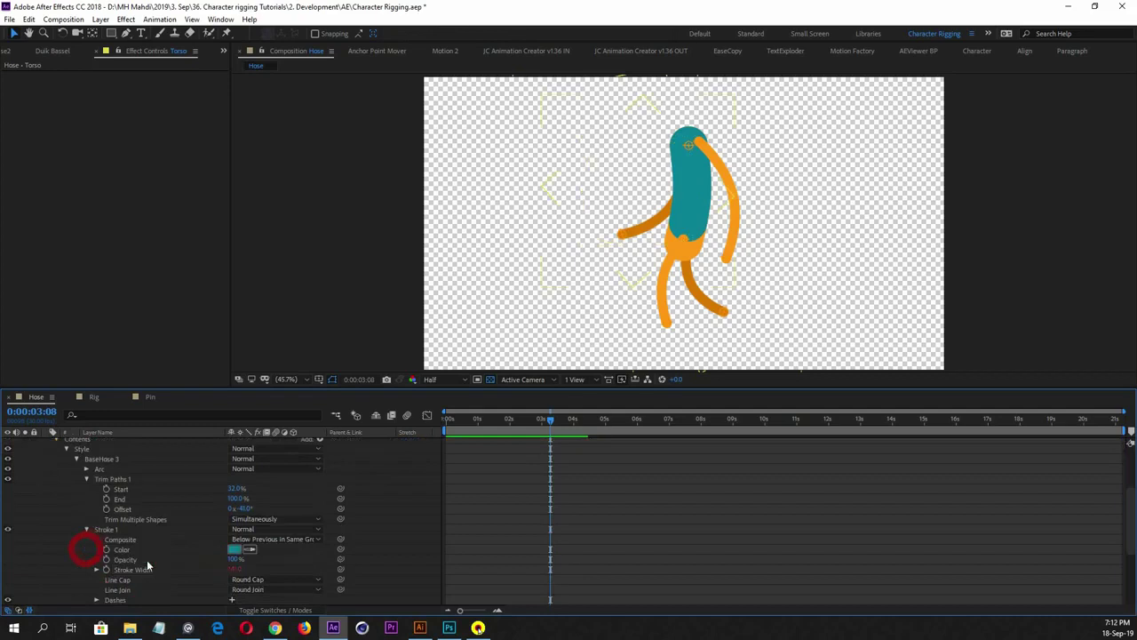
{"action": "left_click", "coordinate": [271, 549]}
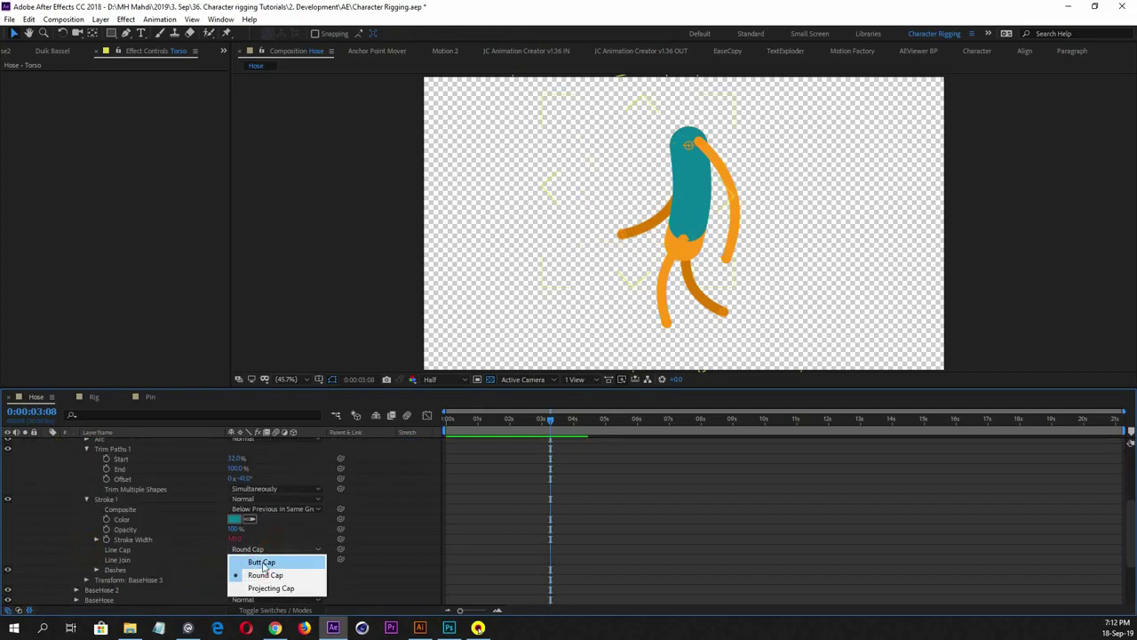
{"action": "left_click", "coordinate": [258, 562]}
{"action": "scroll", "coordinate": [133, 533], "scroll_direction": "up", "scroll_amount": 1}
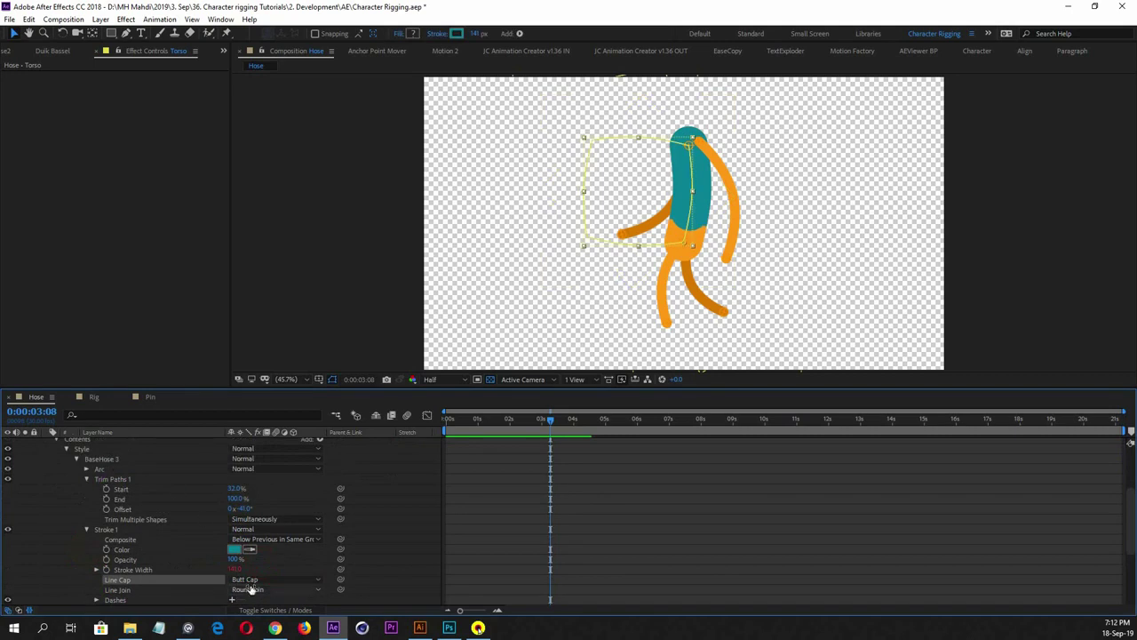
Adjust BaseHose 3's Trim Paths Offset to -73° to give the teal shirt a straight lower edge
{"action": "left_click", "coordinate": [233, 508]}
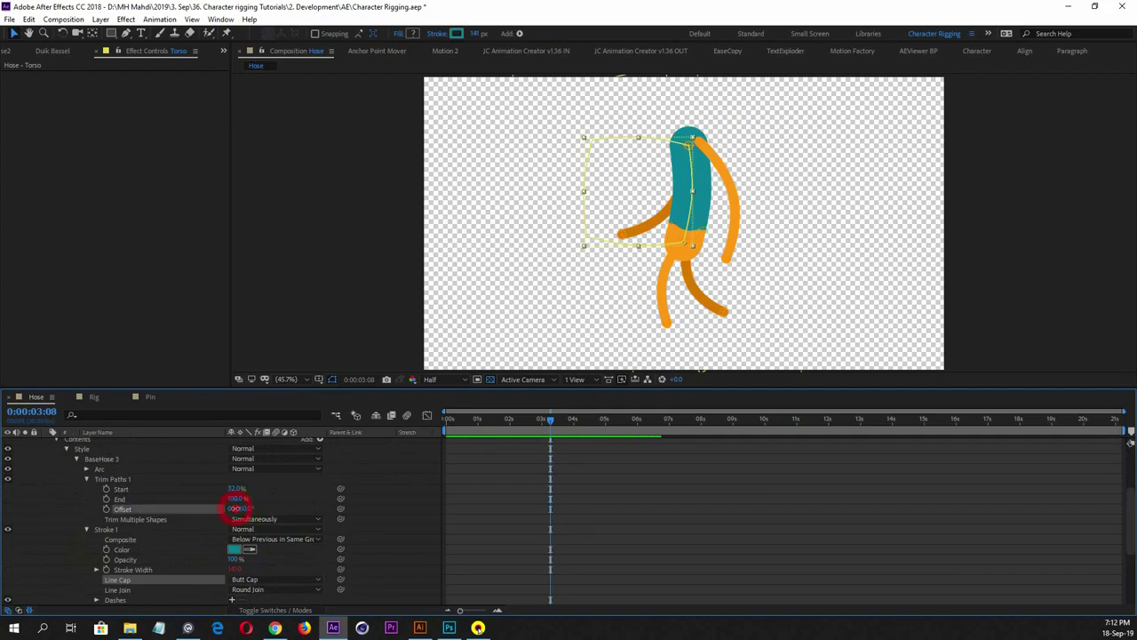
{"action": "left_click_drag", "start_coordinate": [237, 508], "coordinate": [223, 508]}
{"action": "mouse_move", "coordinate": [221, 508]}
{"action": "left_mouse_down"}
{"action": "mouse_move", "coordinate": [203, 506]}
{"action": "mouse_move", "coordinate": [229, 508]}
{"action": "left_mouse_up"}
{"action": "left_click", "coordinate": [480, 528]}
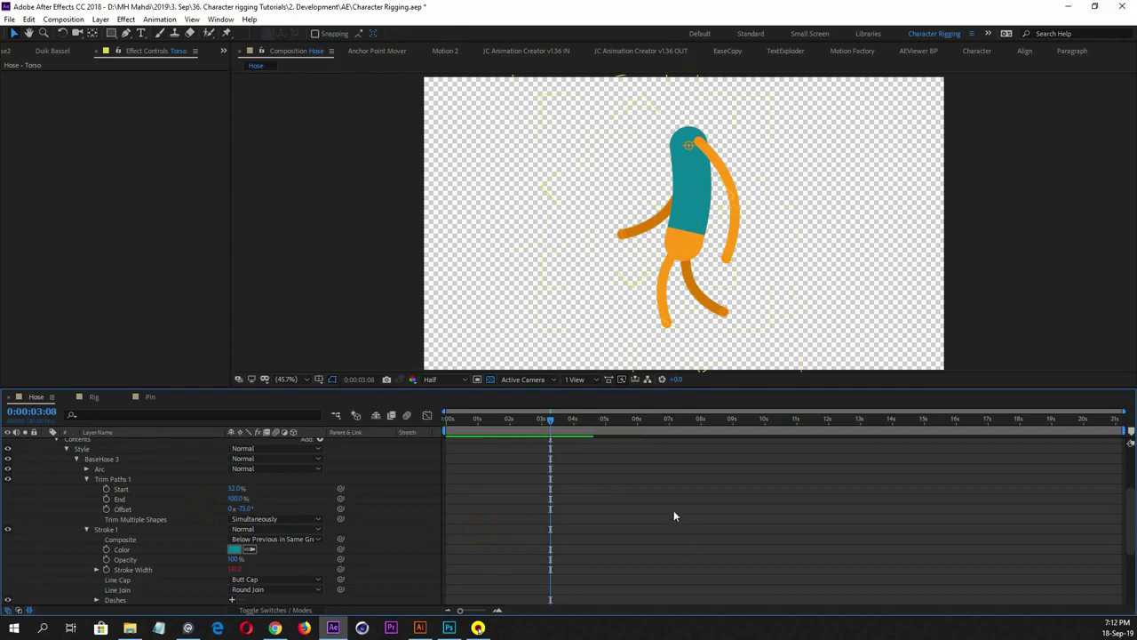
Collapse the Torso layer's properties and select the Torso layer
{"action": "scroll", "coordinate": [165, 509], "scroll_direction": "up", "scroll_amount": 5}
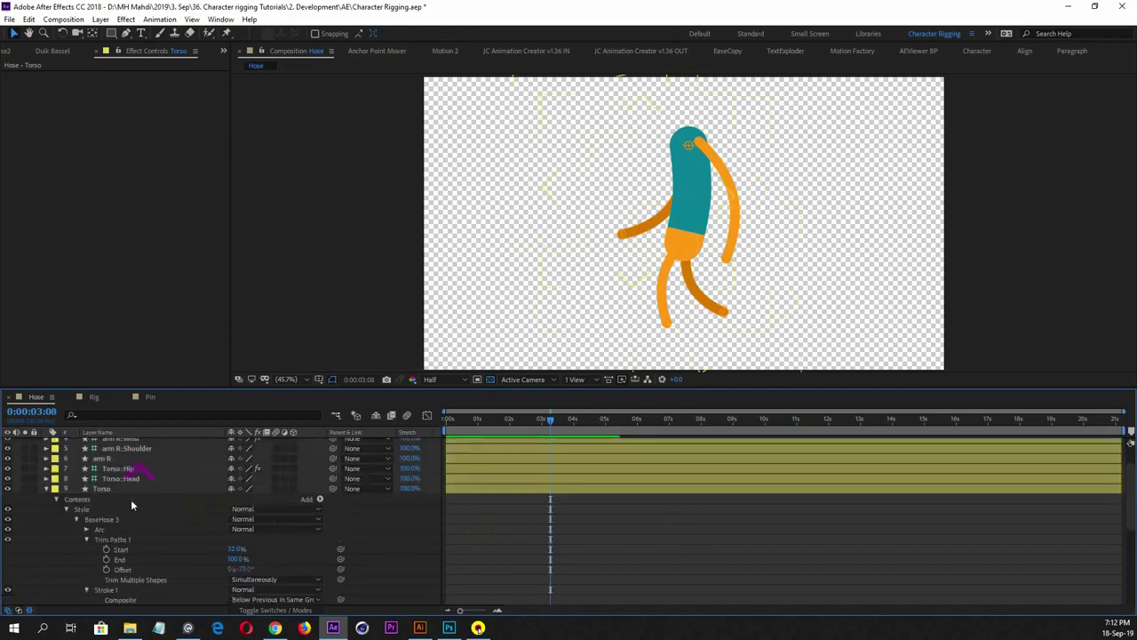
{"action": "left_click", "coordinate": [46, 484]}
{"action": "left_click", "coordinate": [46, 483]}
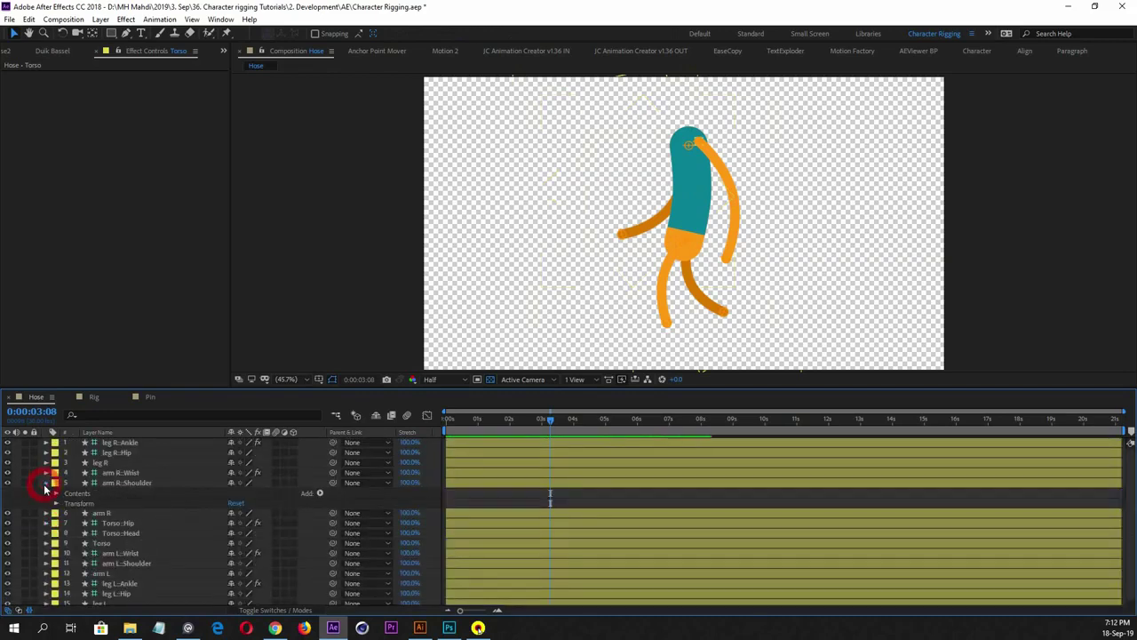
{"action": "left_click", "coordinate": [46, 483]}
{"action": "left_click", "coordinate": [118, 521]}
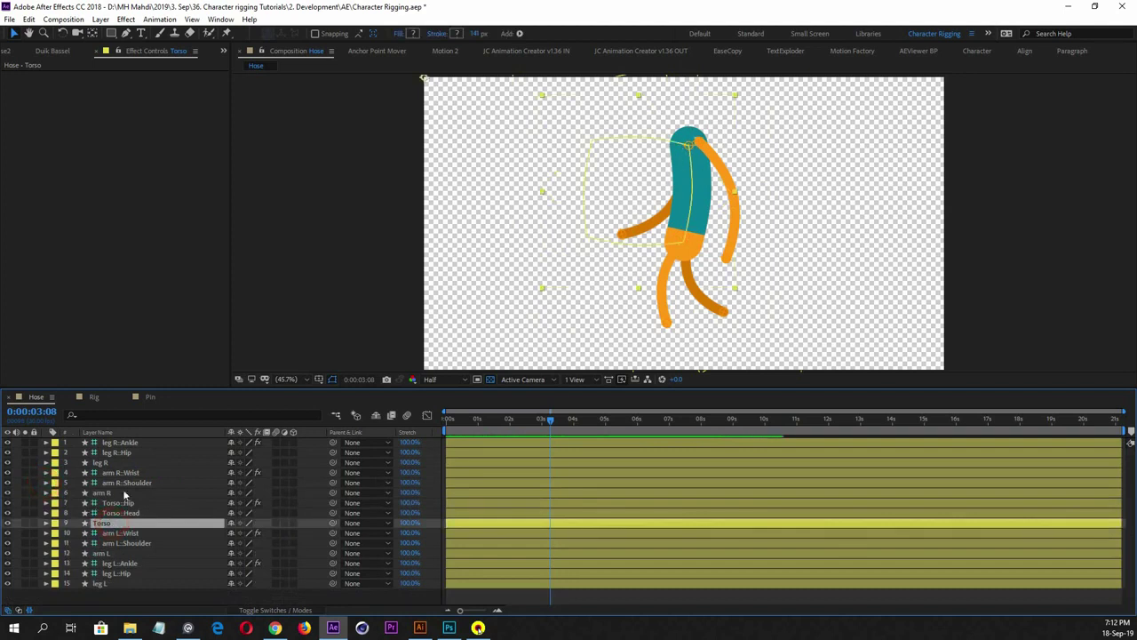
Duplicate the BaseHose 3 group inside the Torso layer's Style contents
{"action": "left_click", "coordinate": [47, 525]}
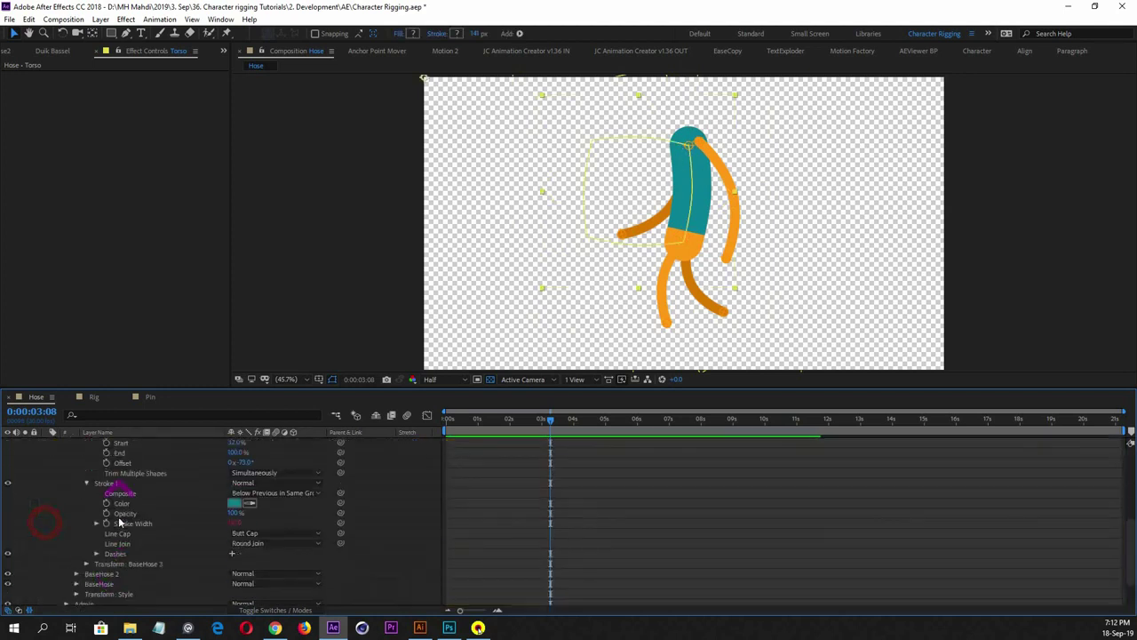
{"action": "left_click", "coordinate": [76, 473]}
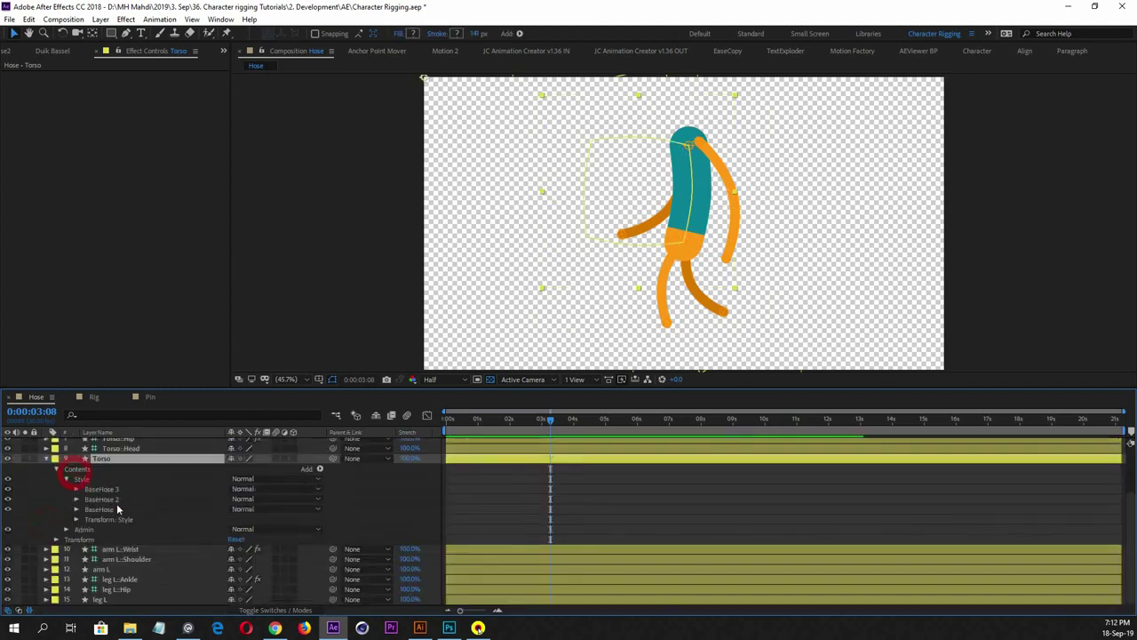
{"action": "left_click", "coordinate": [112, 488]}
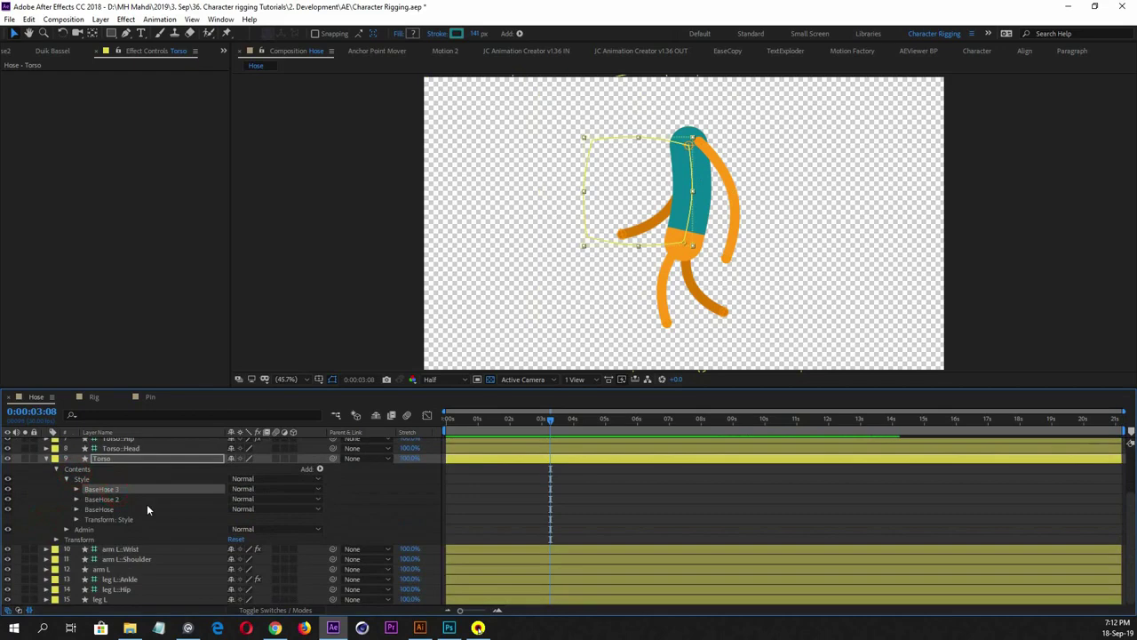
{"action": "key", "text": "ctrl+d"}
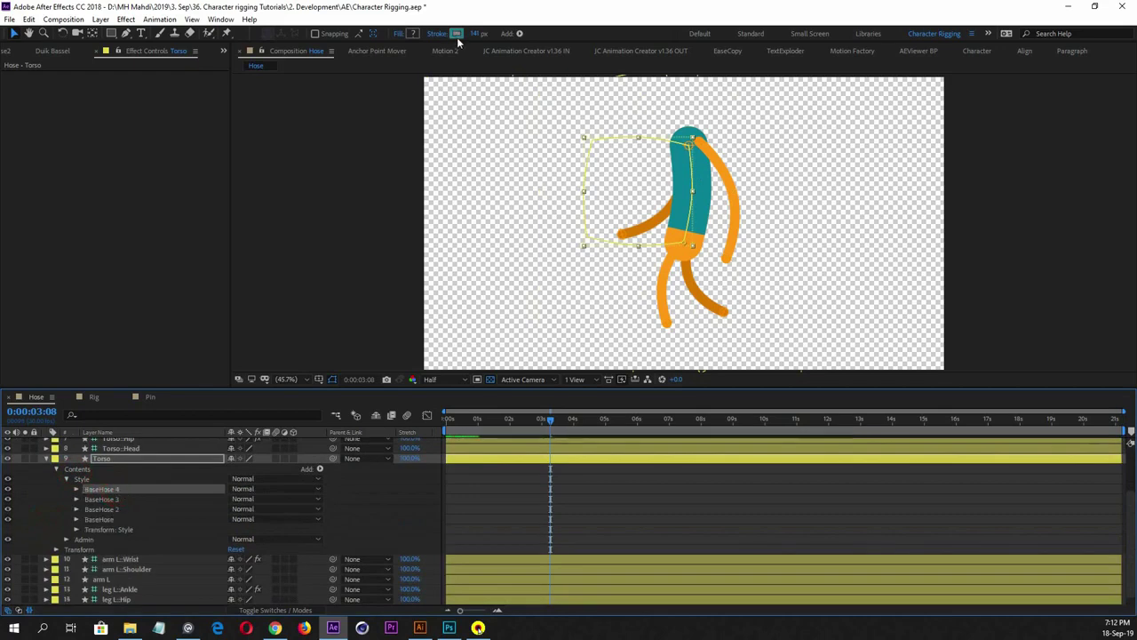
Set the stroke color of the new topmost hose copy to white (FFFFFF) and select that group
{"action": "left_click", "coordinate": [457, 34]}
{"action": "left_click_drag", "start_coordinate": [294, 157], "coordinate": [208, 117]}
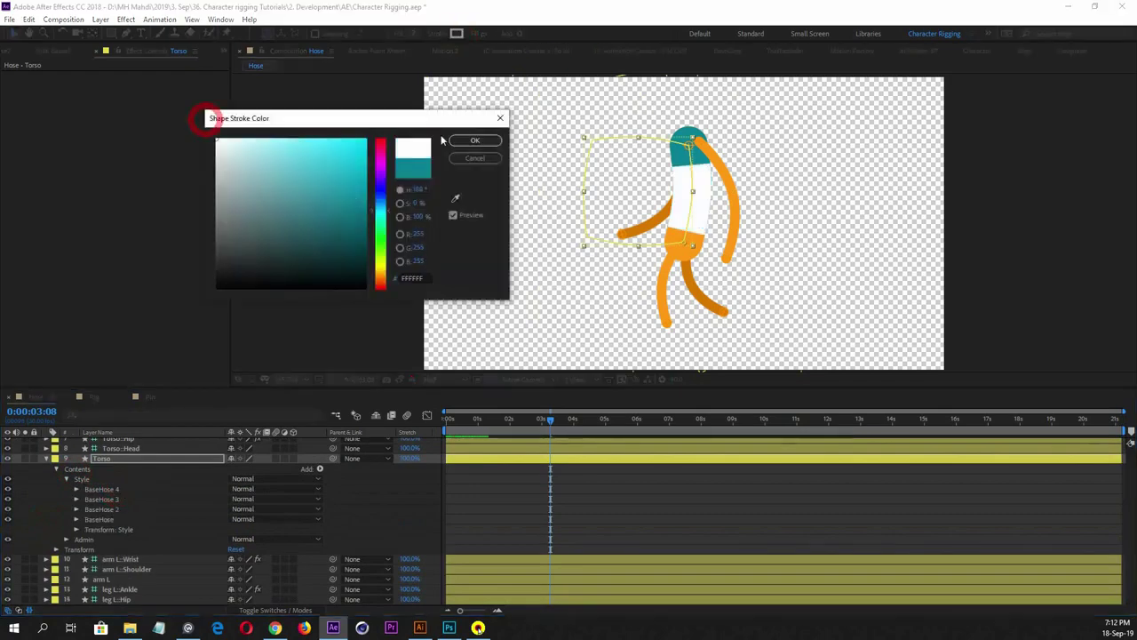
{"action": "left_click", "coordinate": [473, 140]}
{"action": "left_click", "coordinate": [93, 489]}
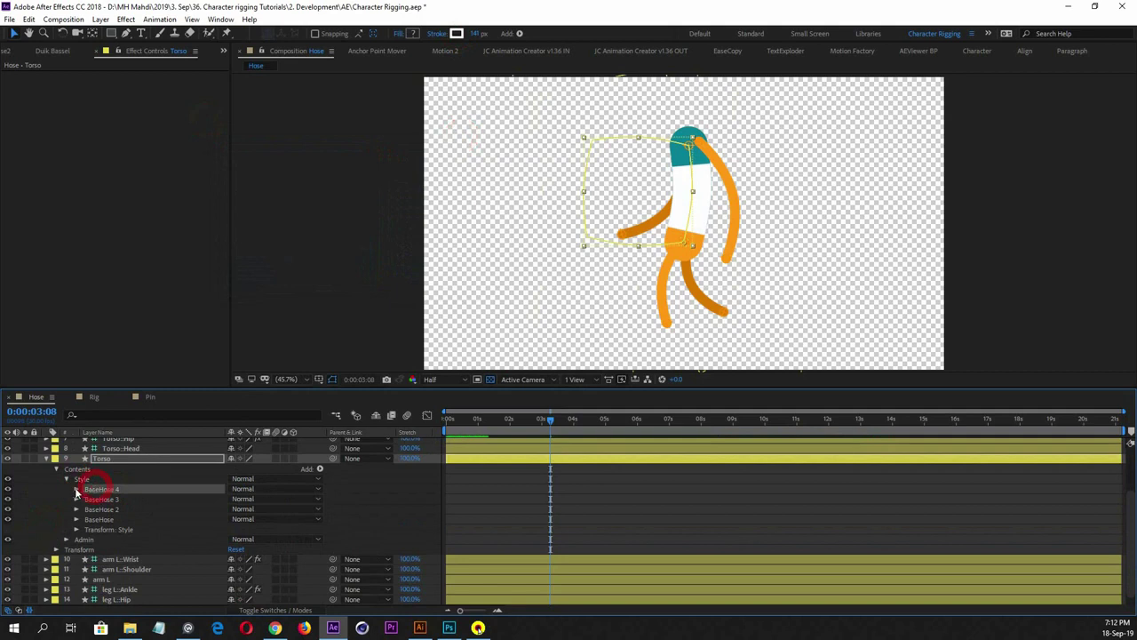
Set the Trim Paths of BaseHose 4 in the Torso layer to Start 95% and Offset 0x-301°
{"action": "left_click", "coordinate": [76, 489]}
{"action": "left_click", "coordinate": [111, 509]}
{"action": "left_click", "coordinate": [87, 509]}
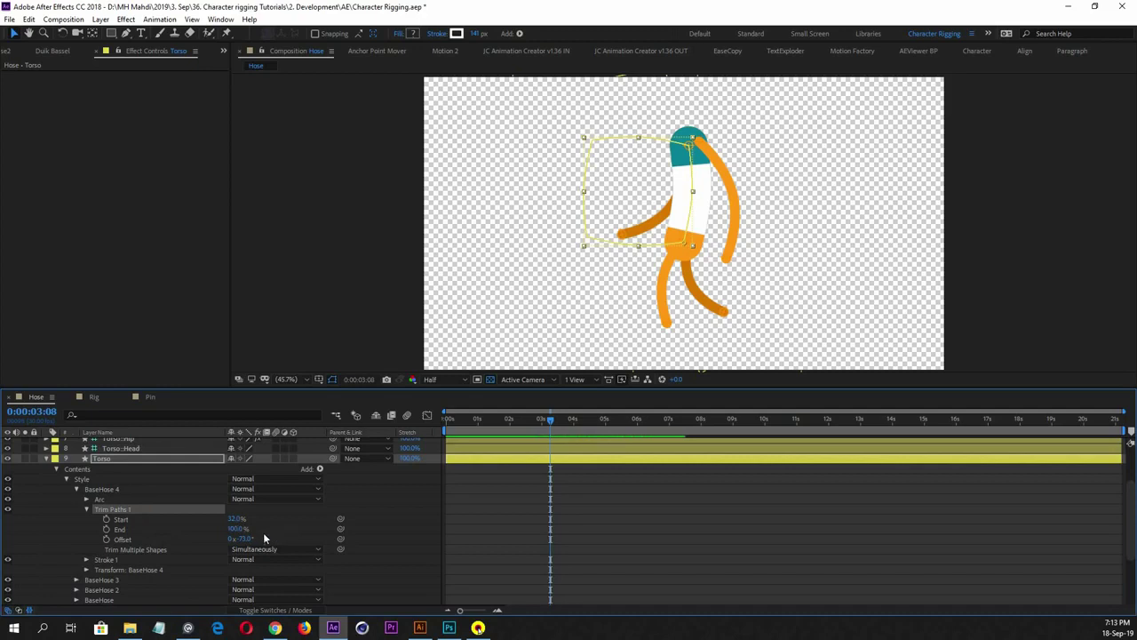
{"action": "left_click_drag", "start_coordinate": [237, 519], "coordinate": [264, 520]}
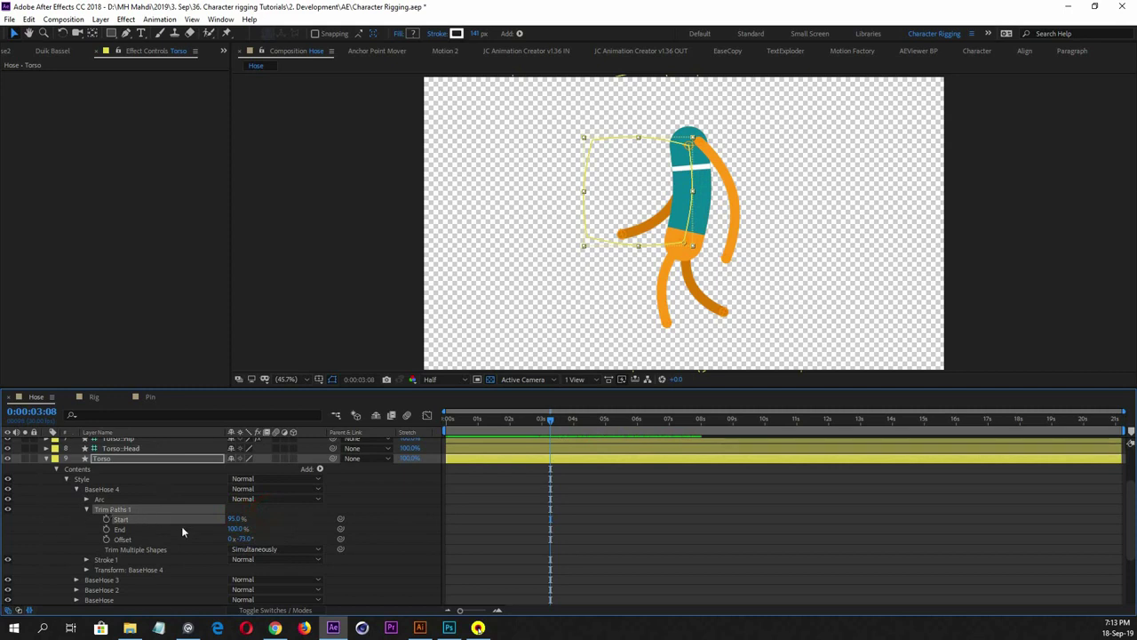
{"action": "left_click_drag", "start_coordinate": [241, 538], "coordinate": [89, 523]}
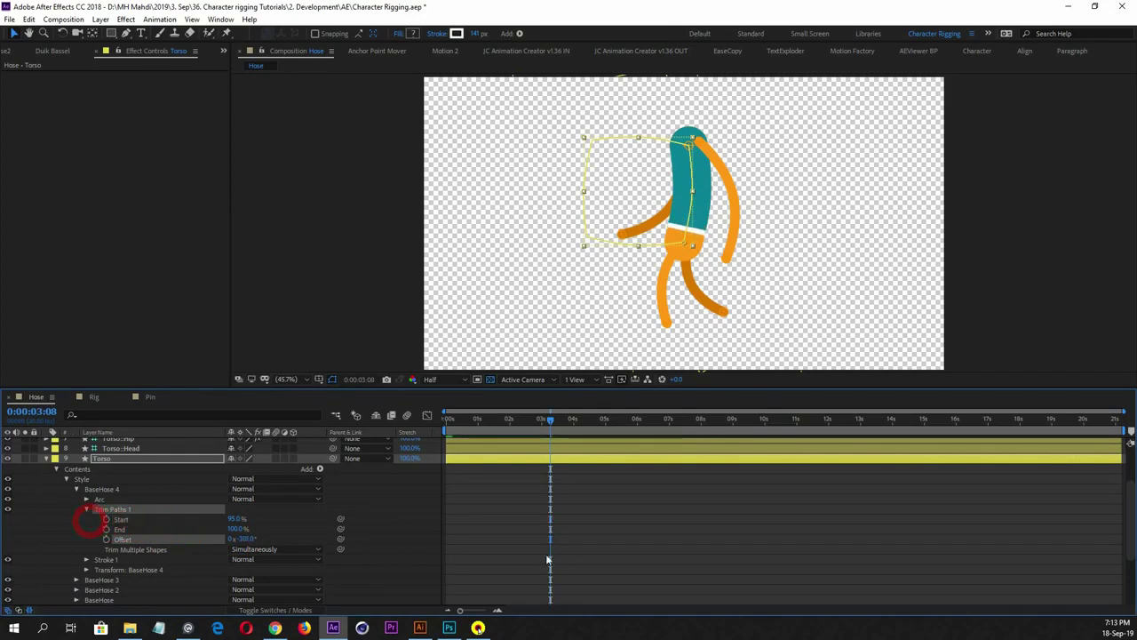
{"action": "left_click", "coordinate": [599, 552]}
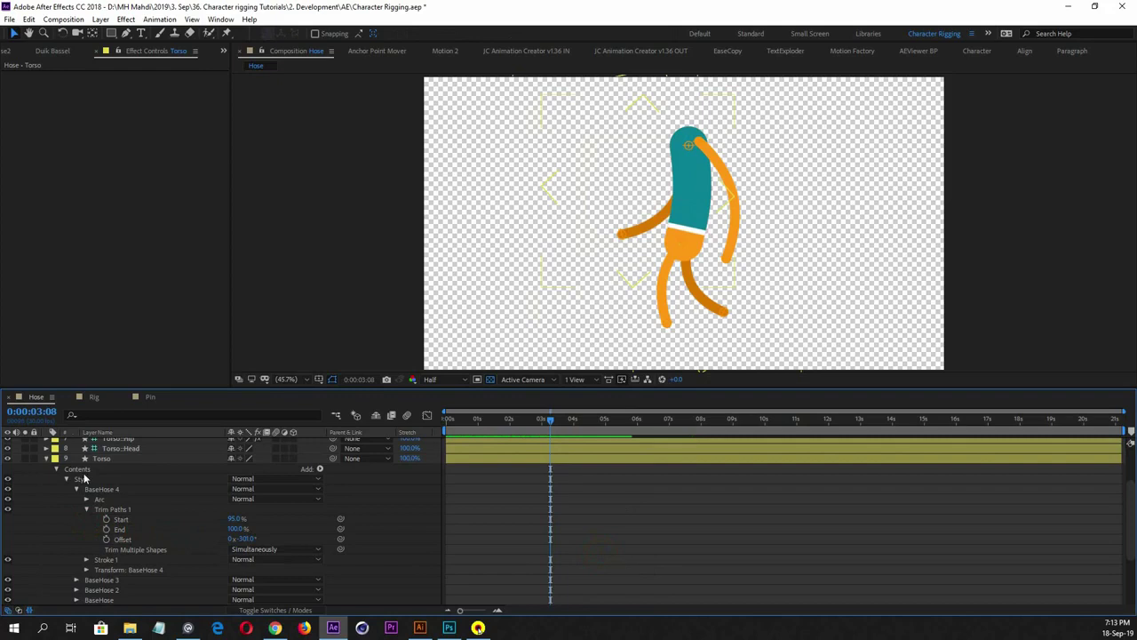
Collapse the Torso layer's properties and save the project
{"action": "left_click", "coordinate": [46, 458]}
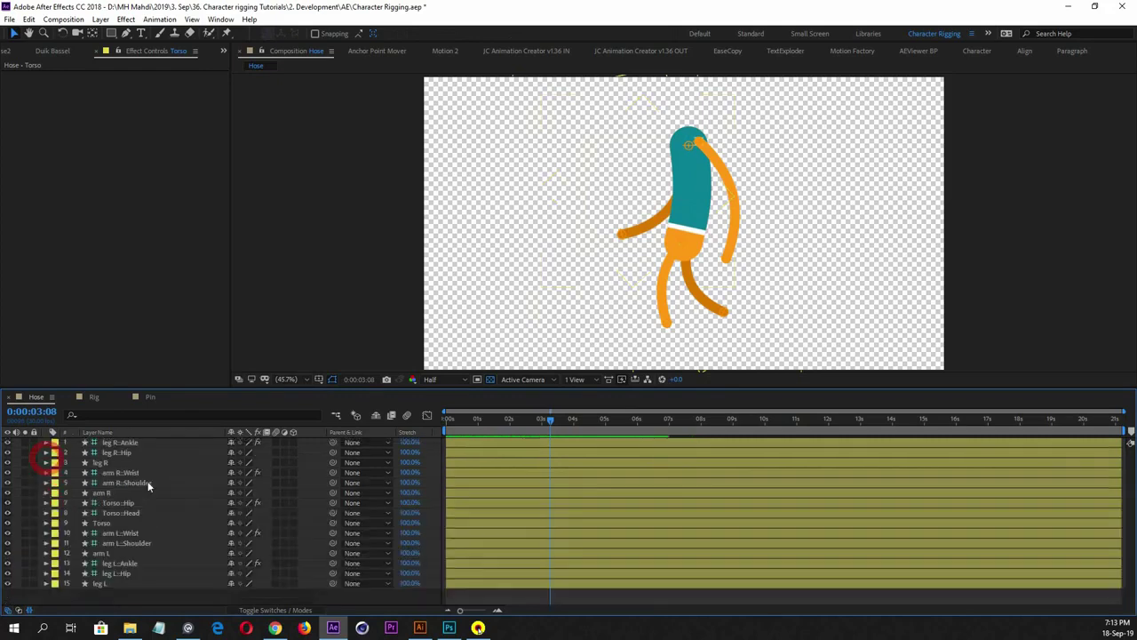
{"action": "left_click", "coordinate": [140, 603]}
{"action": "key", "text": "ctrl+s"}
{"action": "scroll", "coordinate": [709, 222], "scroll_direction": "down", "scroll_amount": 2}
{"action": "scroll", "coordinate": [709, 222], "scroll_direction": "up", "scroll_amount": 4}
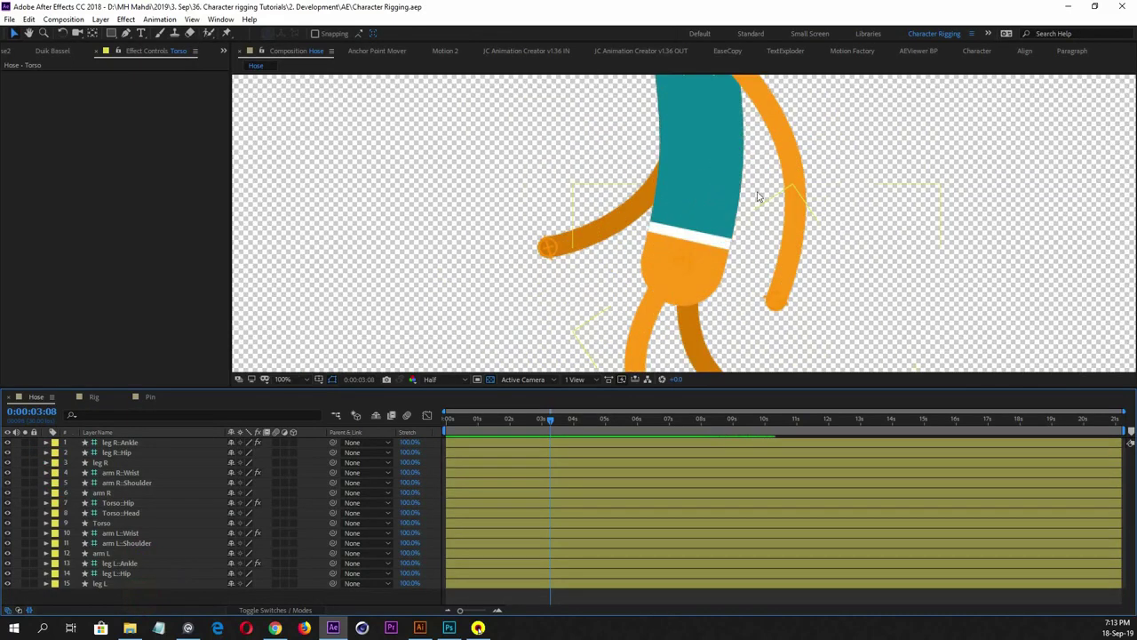
{"action": "scroll", "coordinate": [756, 195], "scroll_direction": "down", "scroll_amount": 2}
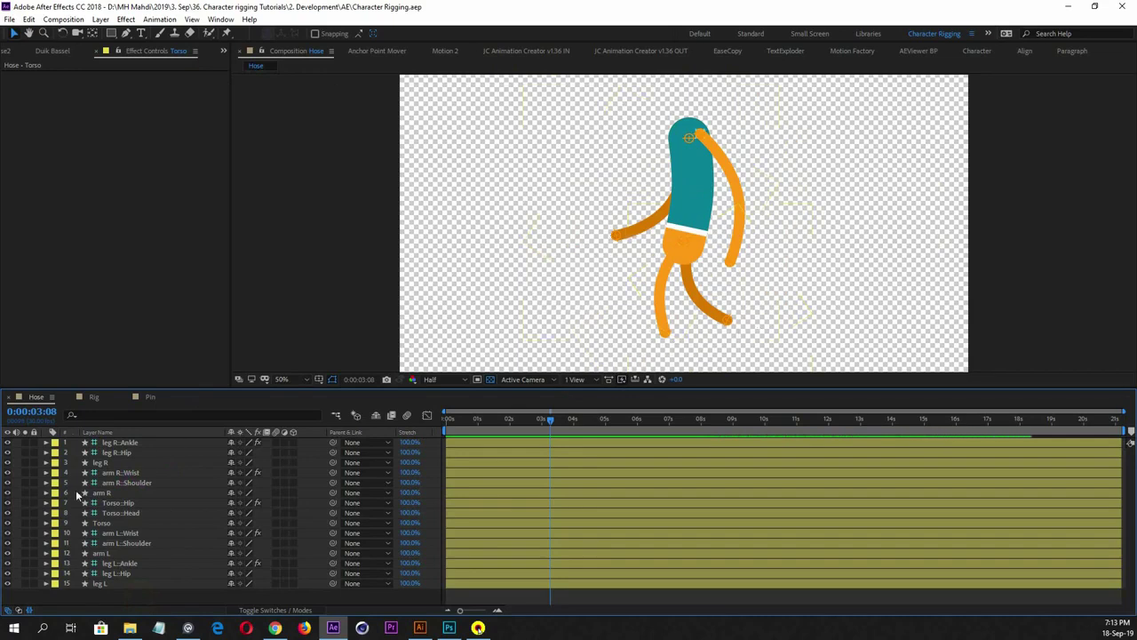
Examine which body points the leg hip, leg ankle, Torso::Hip and Torso::Head controller layers belong to
{"action": "left_click", "coordinate": [124, 443]}
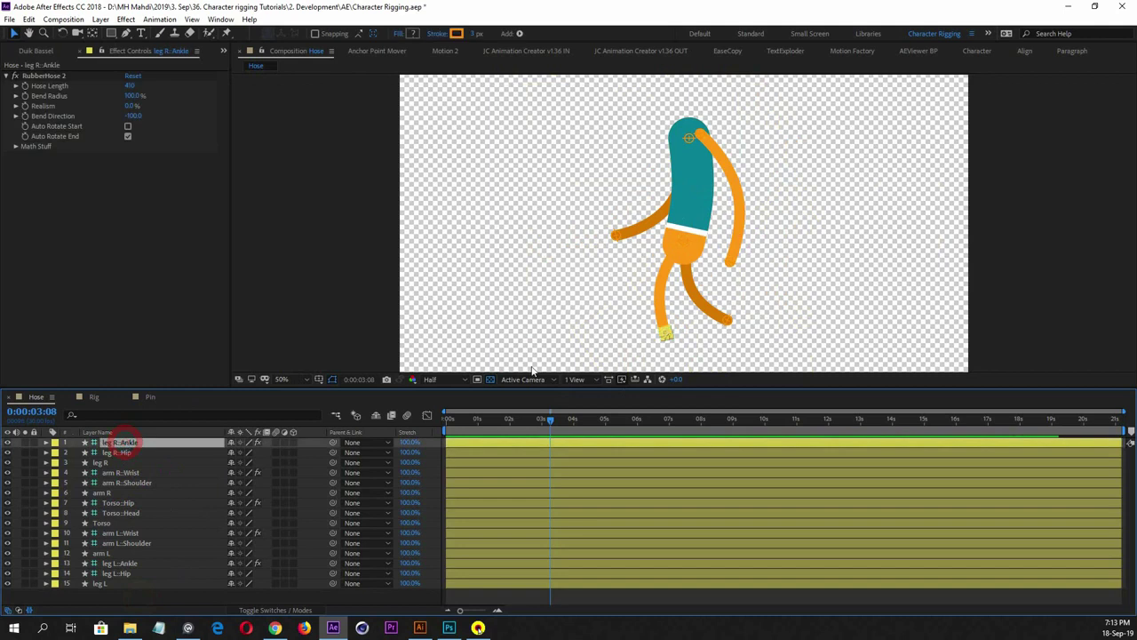
{"action": "left_click", "coordinate": [148, 587]}
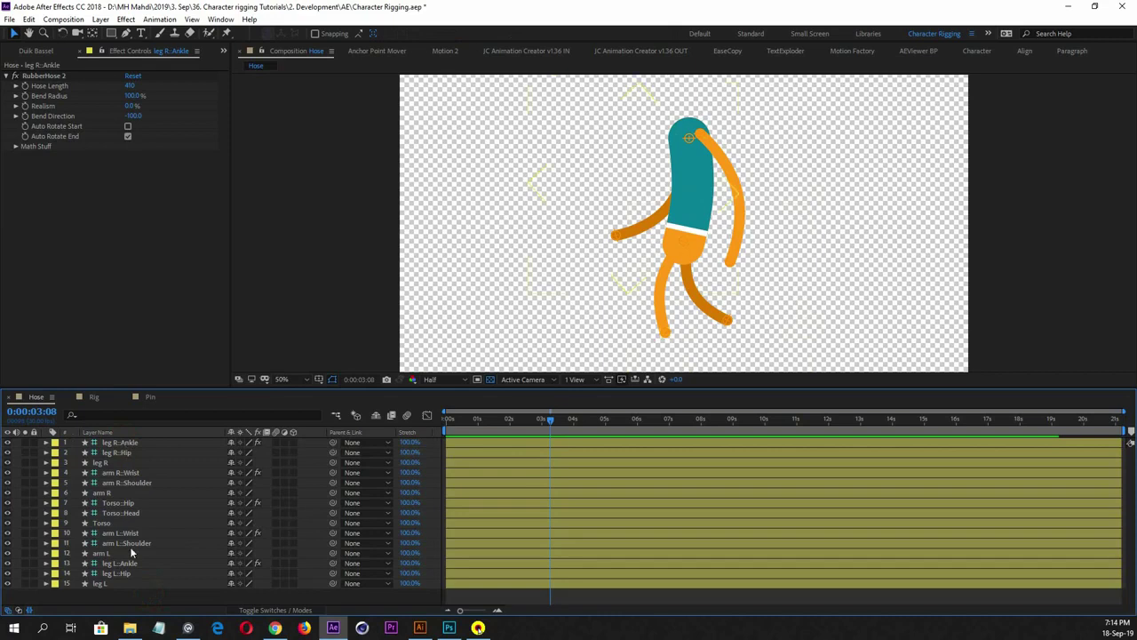
{"action": "left_click", "coordinate": [118, 443]}
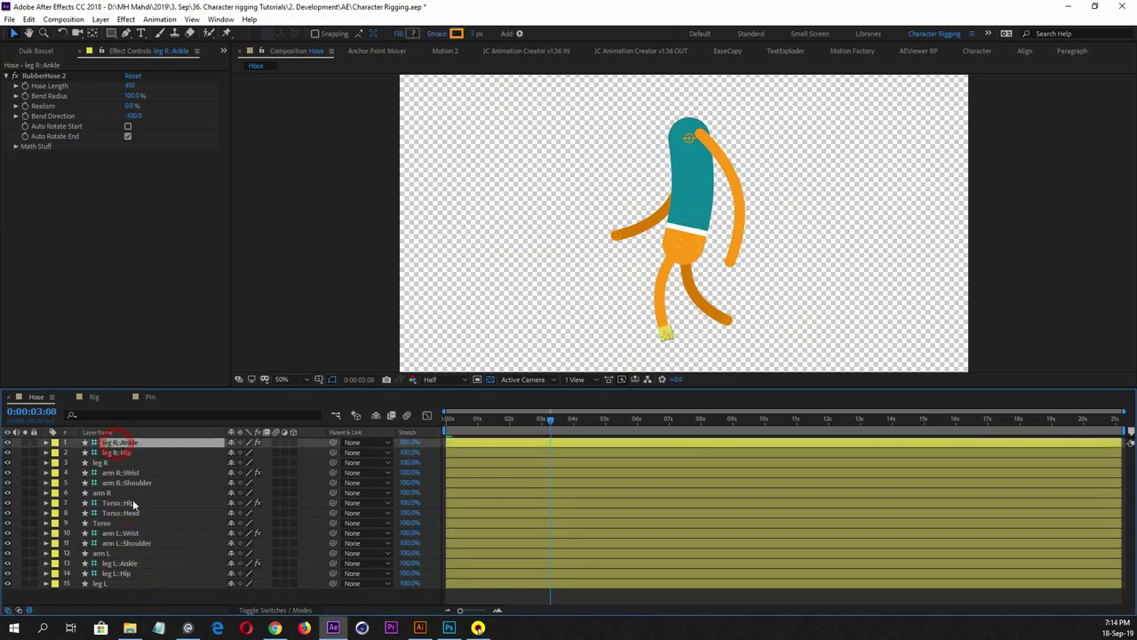
{"action": "left_click", "coordinate": [133, 452]}
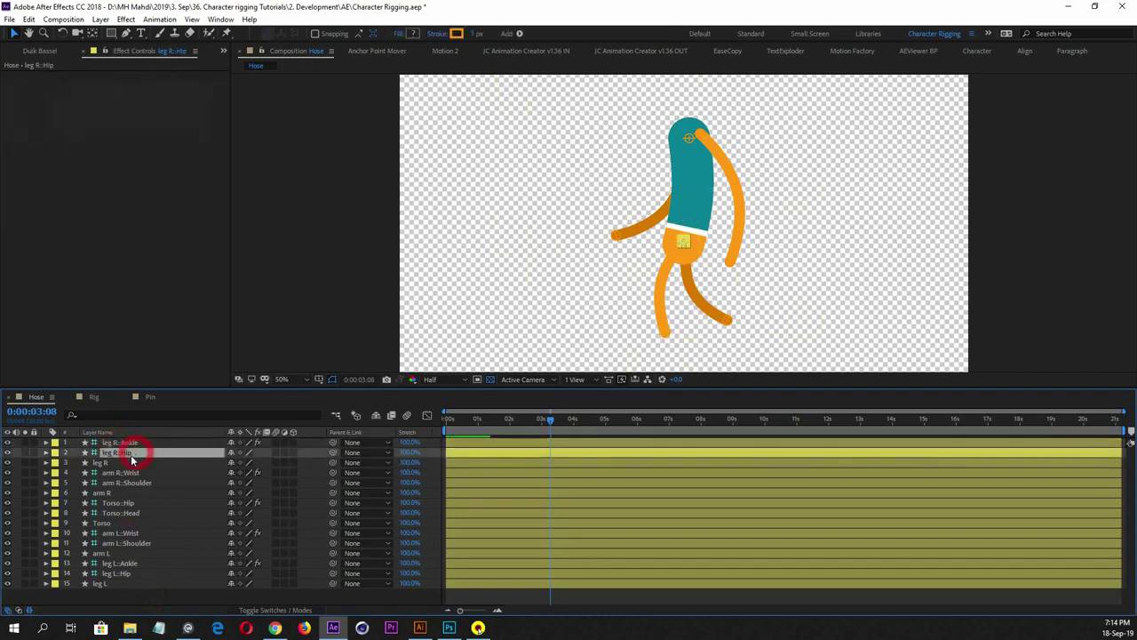
{"action": "left_click", "coordinate": [124, 522]}
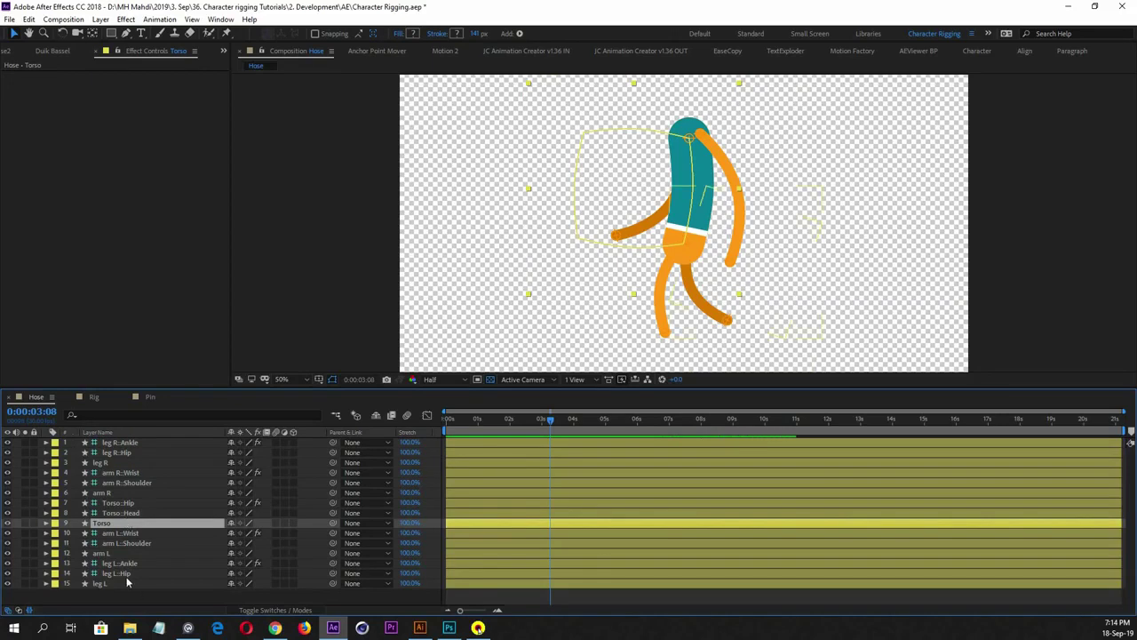
{"action": "left_click", "coordinate": [135, 513]}
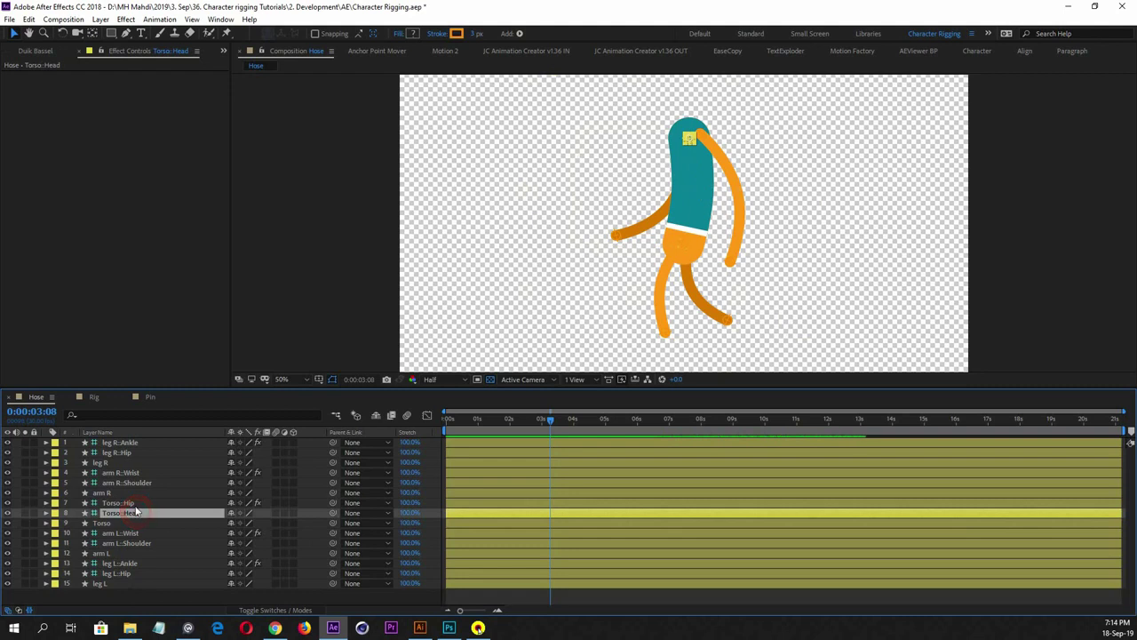
{"action": "left_click", "coordinate": [135, 503]}
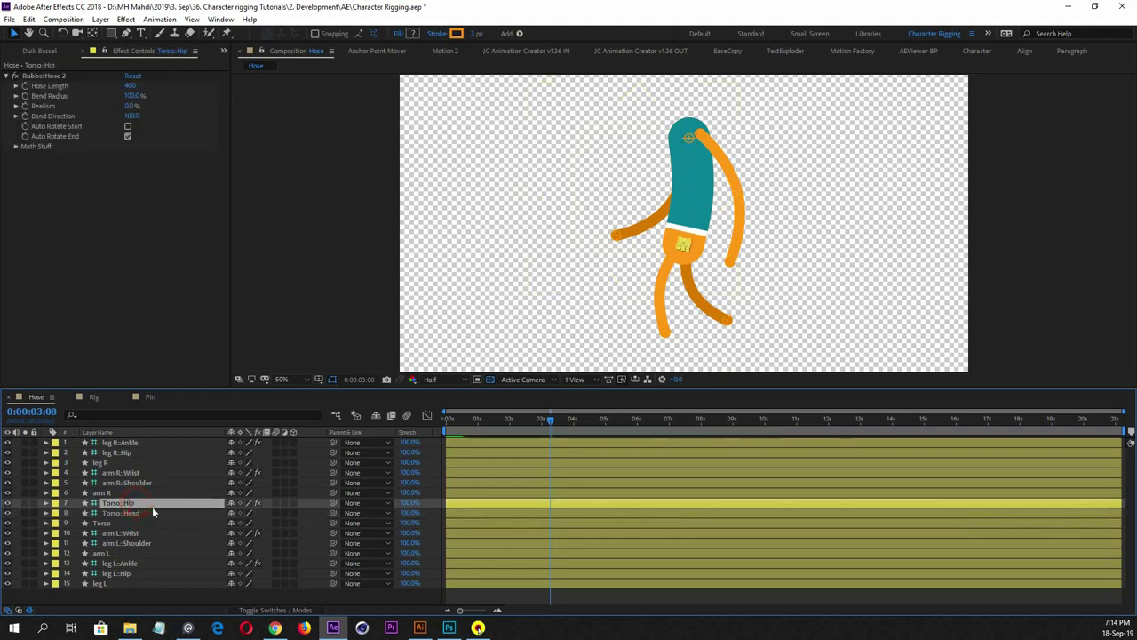
{"action": "left_click", "coordinate": [124, 513]}
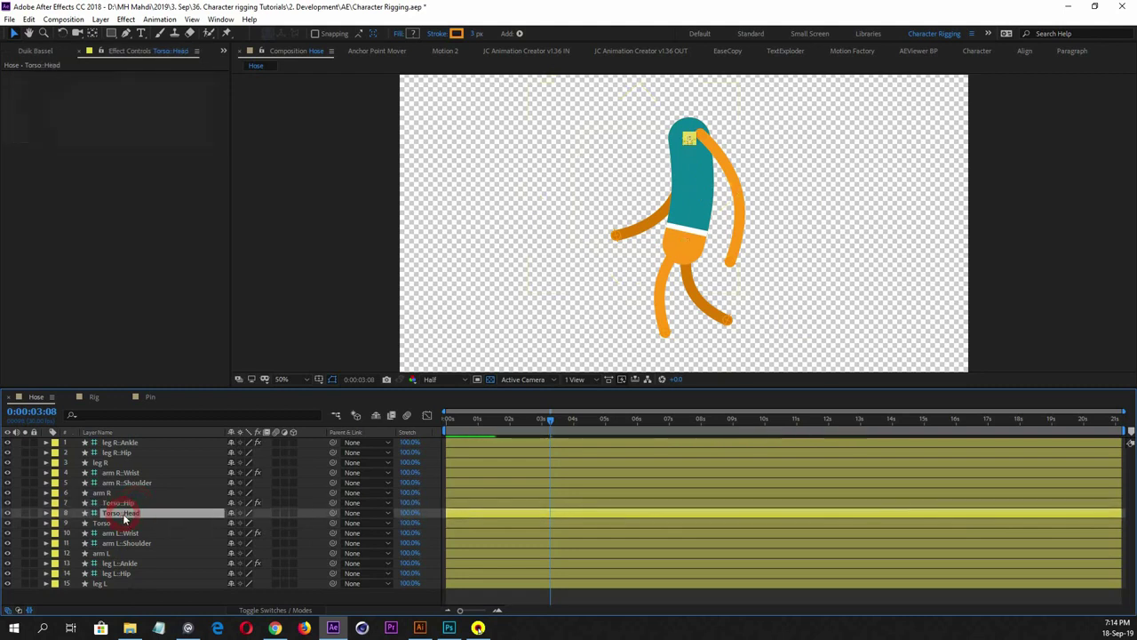
{"action": "left_click", "coordinate": [132, 575]}
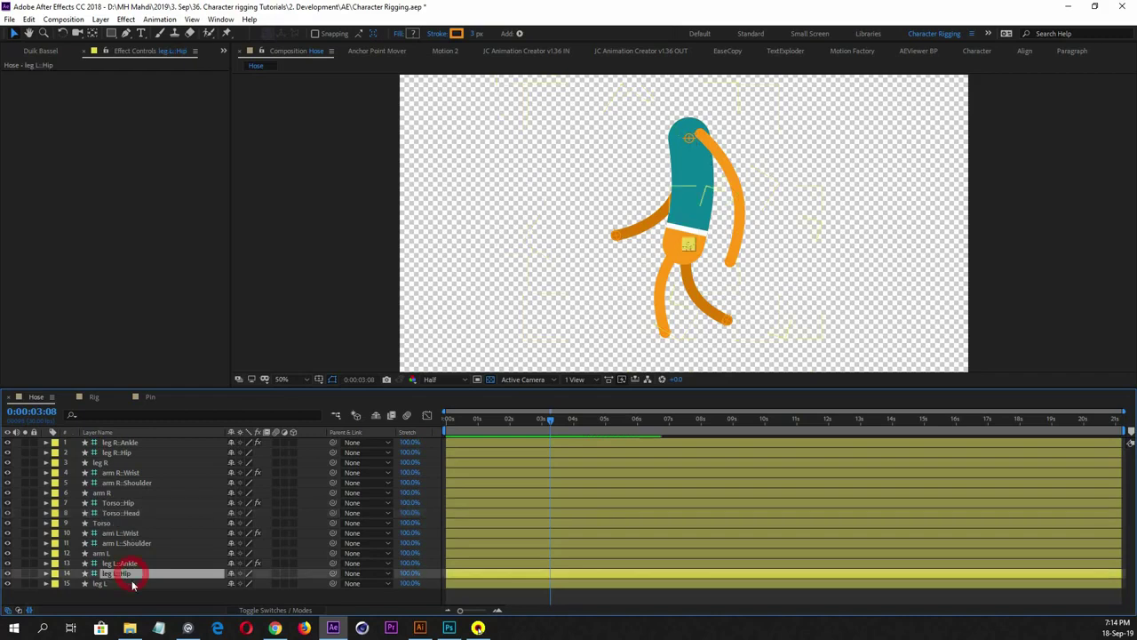
{"action": "left_click", "coordinate": [124, 503]}
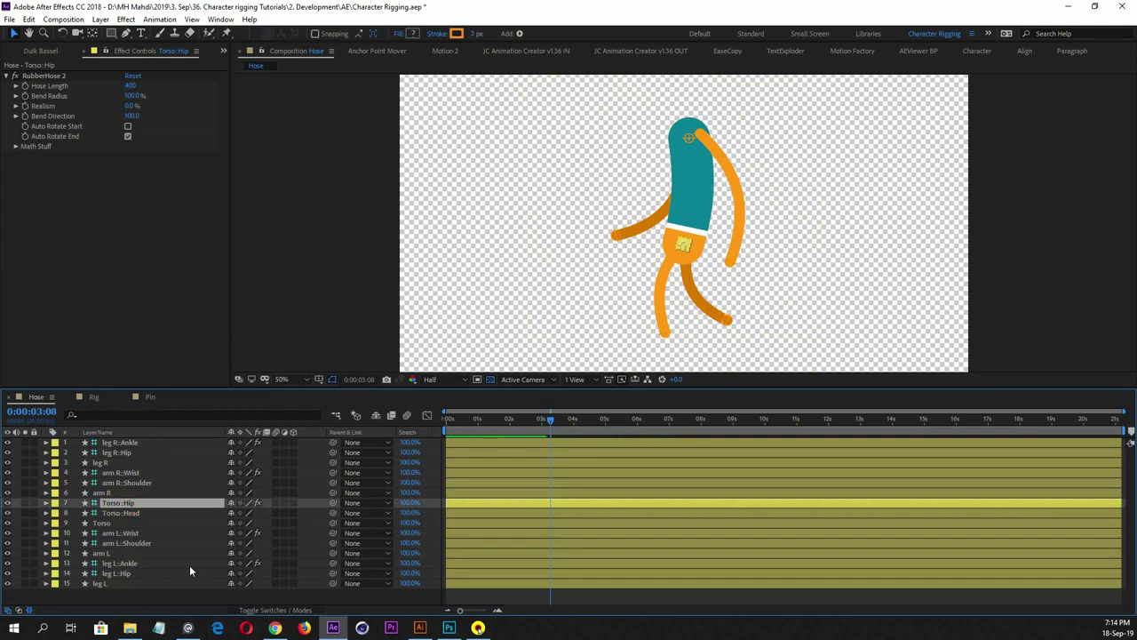
Create a null object in the Hose composition and rename it "body control"
{"action": "right_click", "coordinate": [161, 593]}
{"action": "mouse_move", "coordinate": [247, 469]}
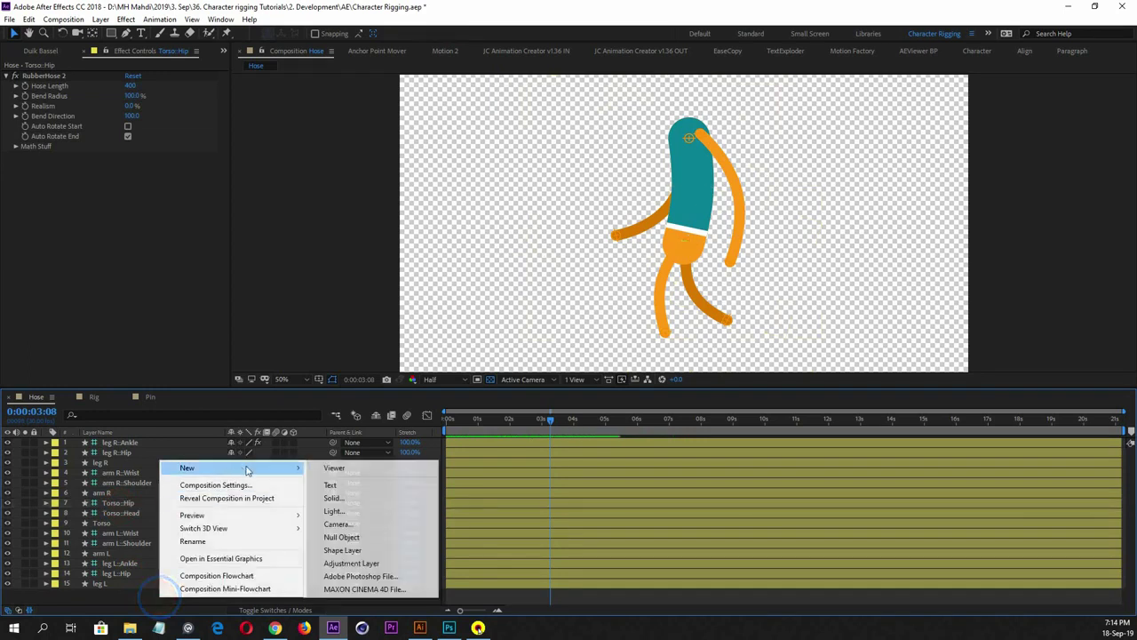
{"action": "left_click", "coordinate": [353, 537]}
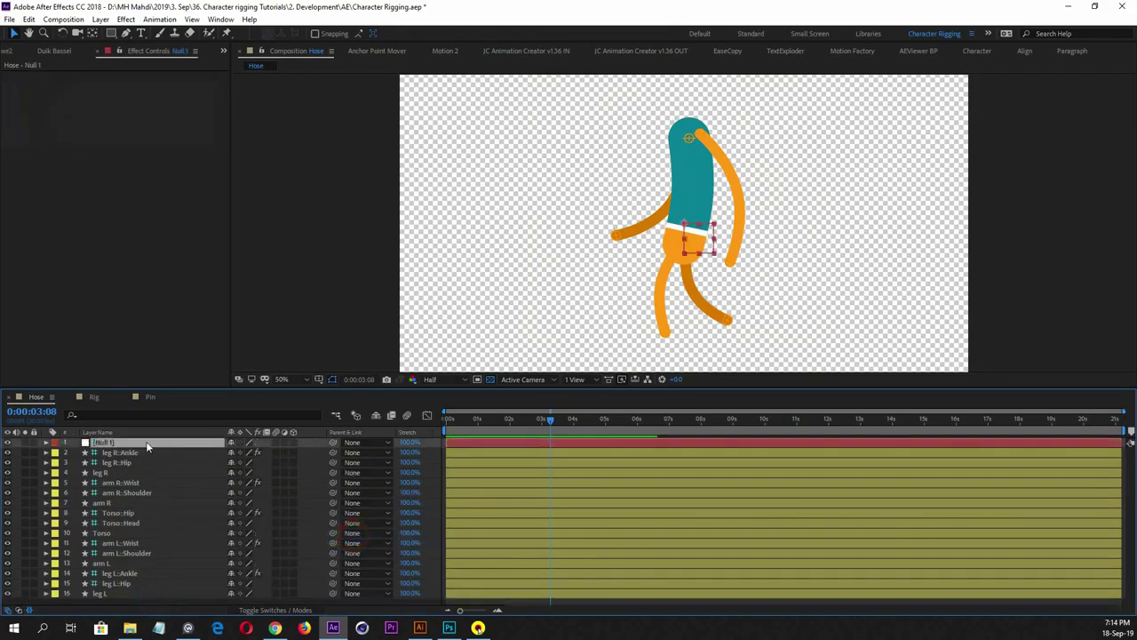
{"action": "key", "text": "Return"}
{"action": "type", "text": "body control"}
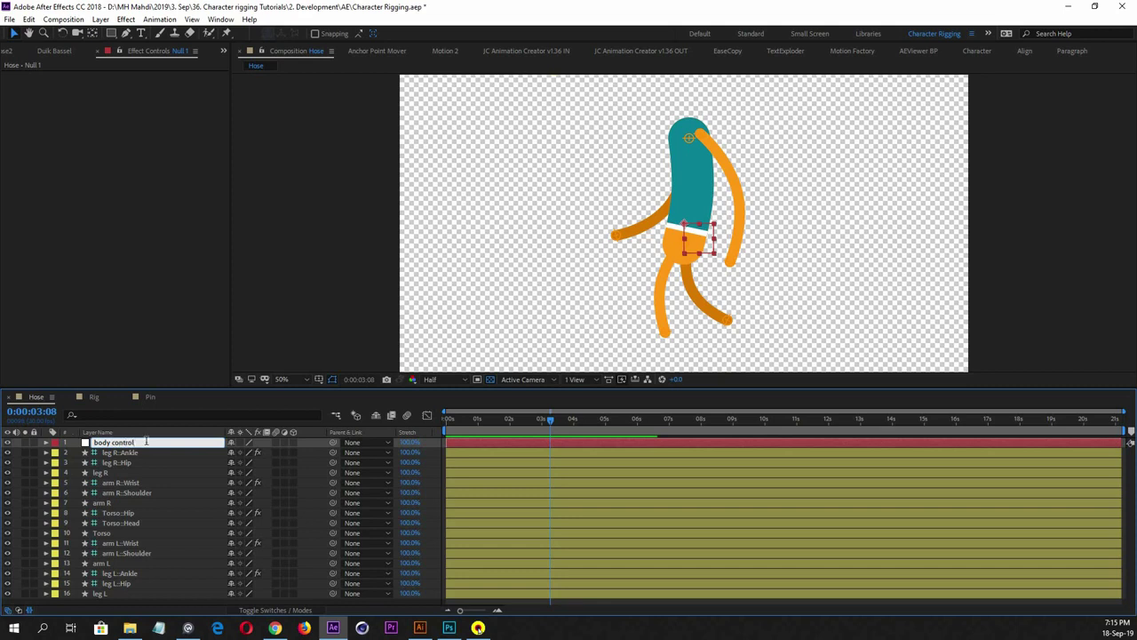
{"action": "key", "text": "Return"}
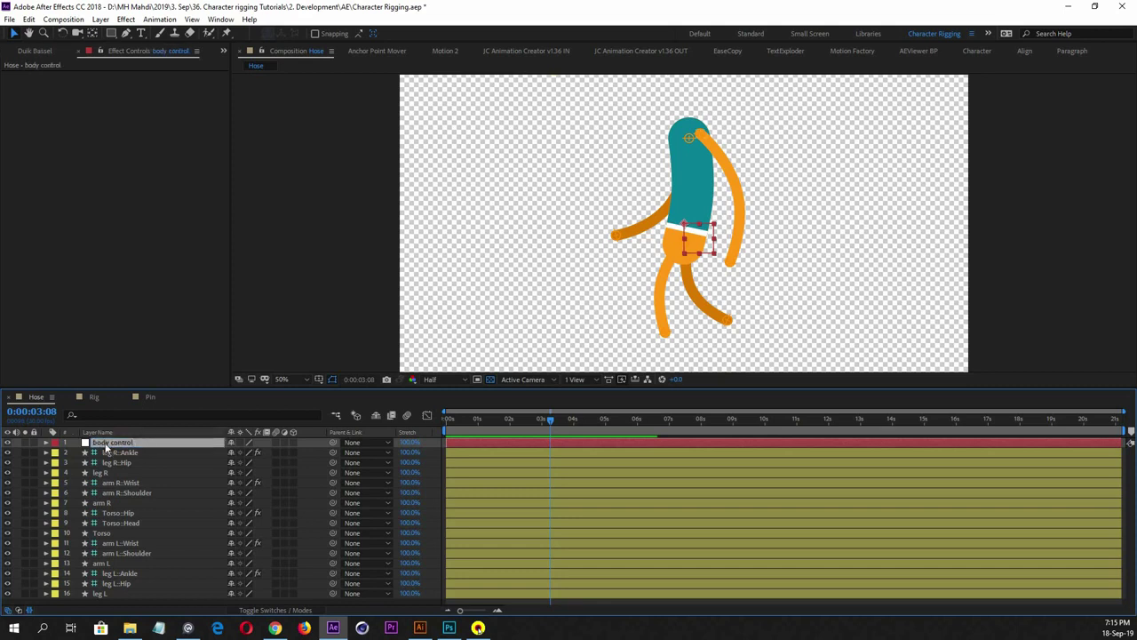
{"action": "left_click", "coordinate": [125, 533]}
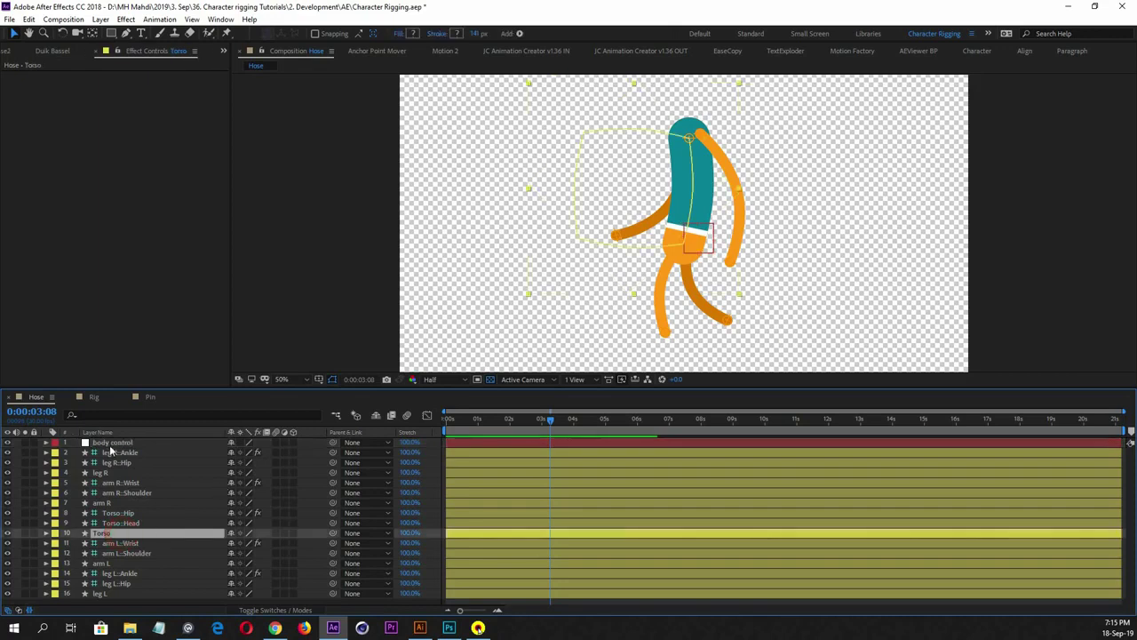
{"action": "left_click", "coordinate": [107, 444]}
{"action": "left_click", "coordinate": [122, 533]}
{"action": "left_click", "coordinate": [124, 522]}
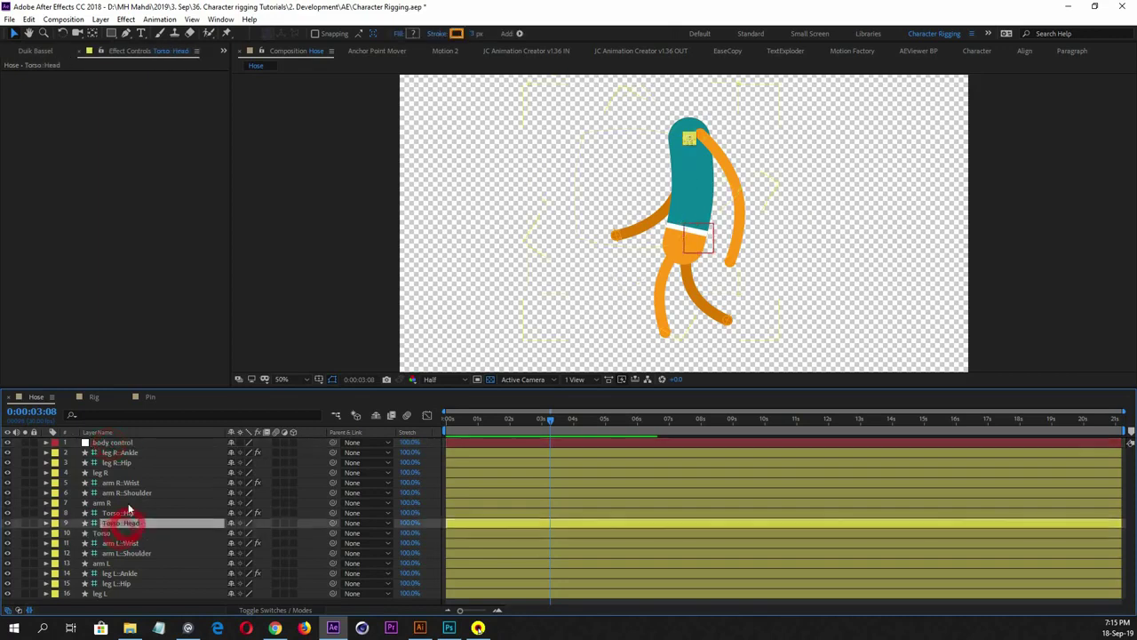
{"action": "left_click", "coordinate": [130, 513]}
{"action": "left_click", "coordinate": [135, 522]}
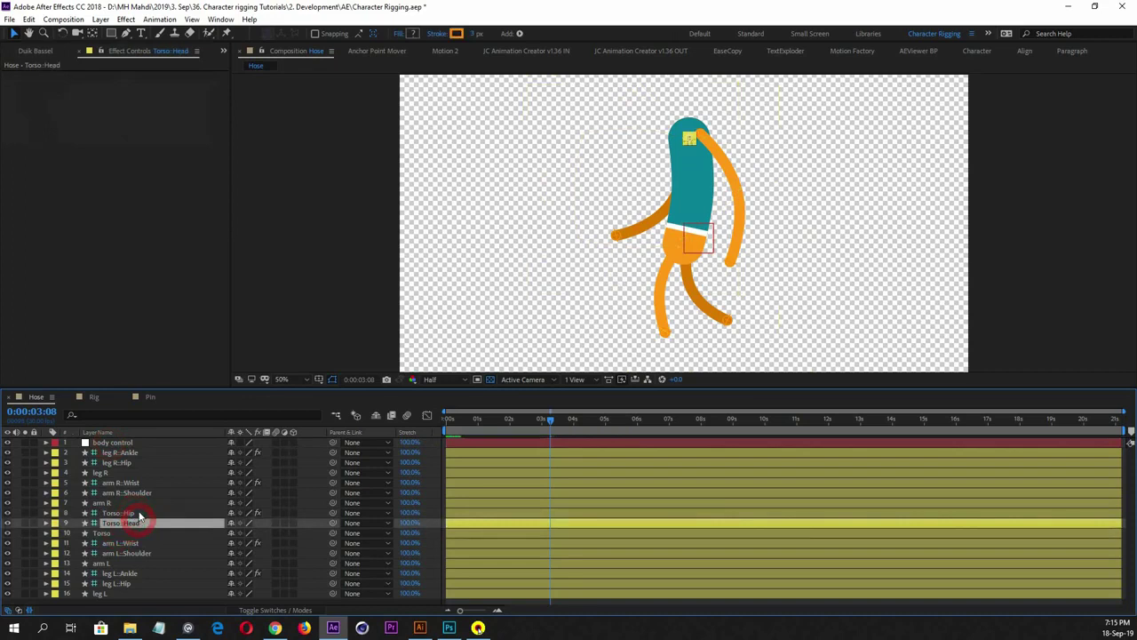
{"action": "left_click", "coordinate": [129, 513]}
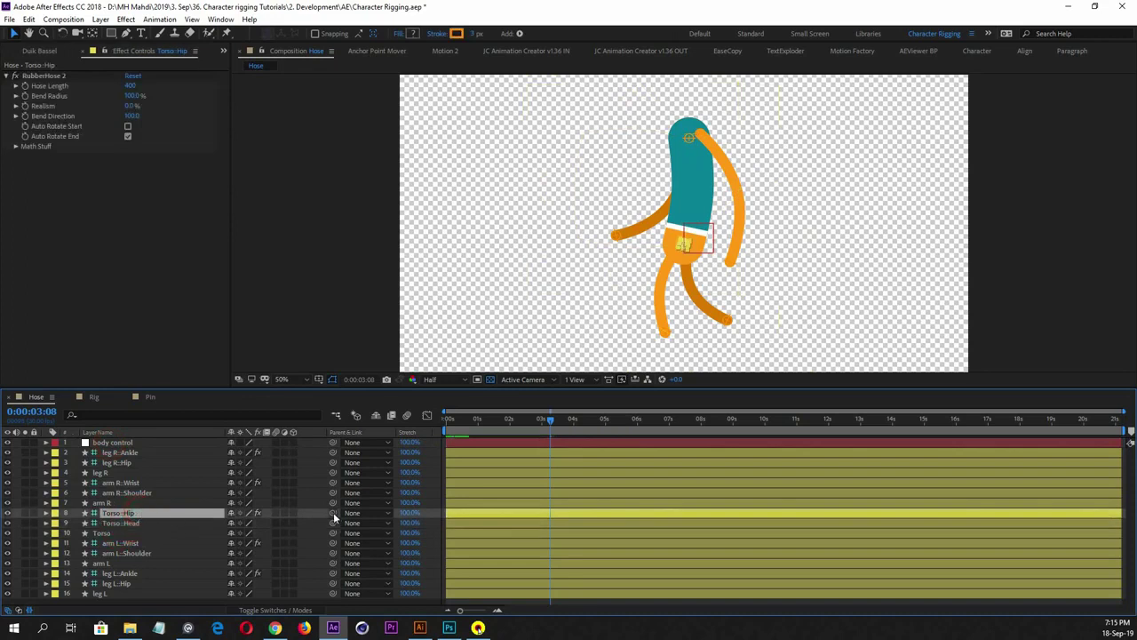
{"action": "left_click_drag", "start_coordinate": [333, 512], "coordinate": [153, 444]}
{"action": "left_click", "coordinate": [135, 522]}
{"action": "left_click_drag", "start_coordinate": [334, 524], "coordinate": [148, 452]}
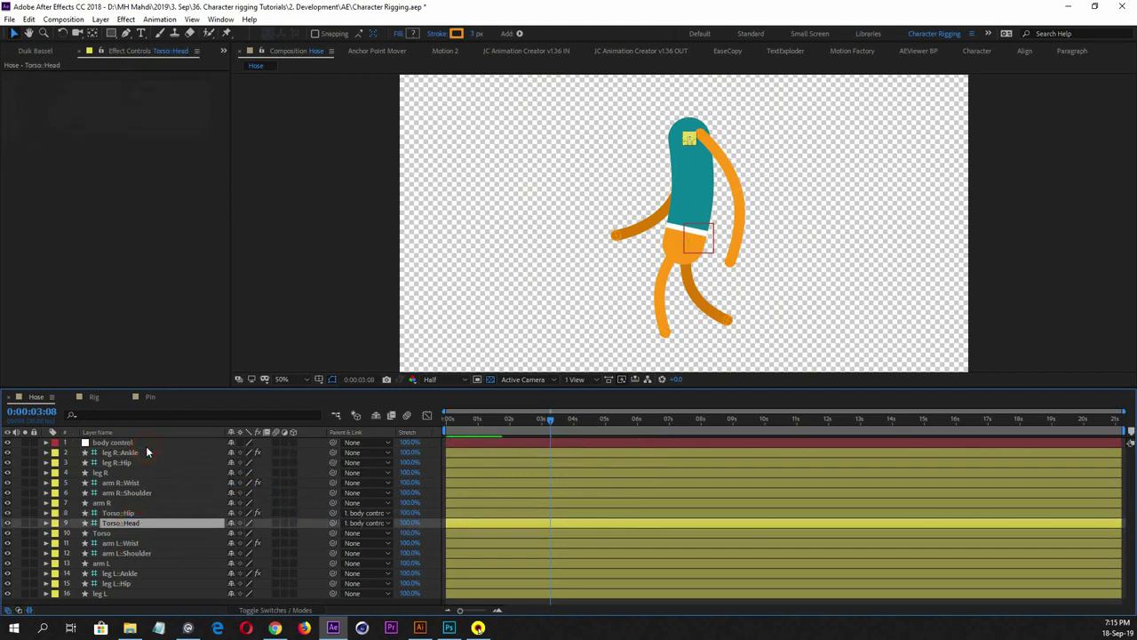
{"action": "key", "text": "ctrl+z"}
{"action": "key", "text": "ctrl+z"}
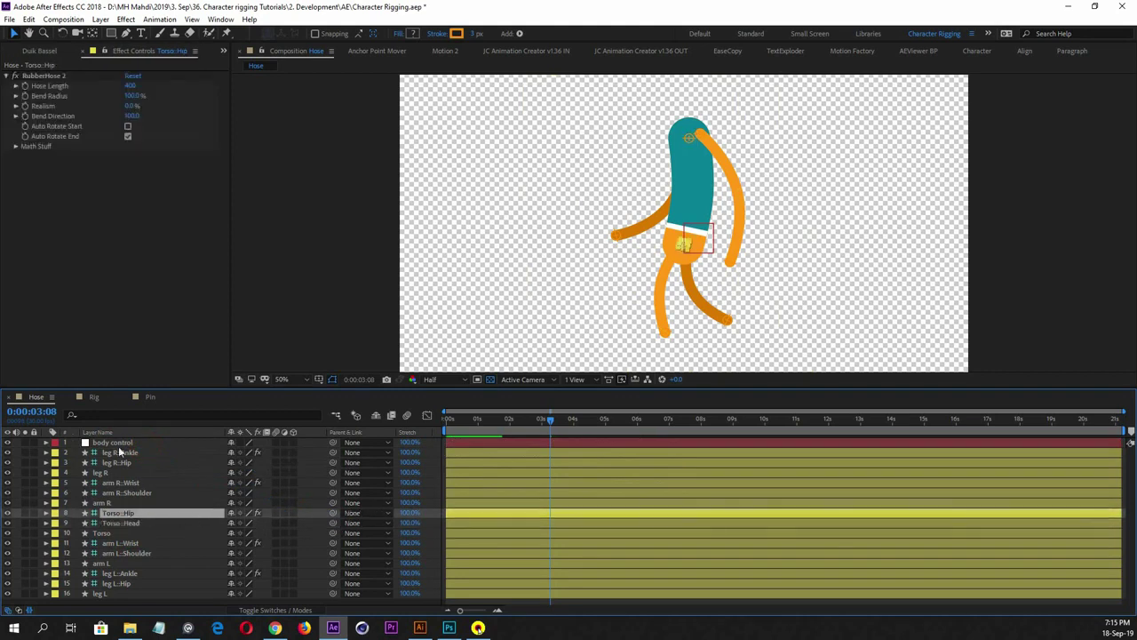
Move the body control null into the empty area beside the character and parent both Torso::Hip and Torso::Head to it
{"action": "left_click", "coordinate": [115, 442]}
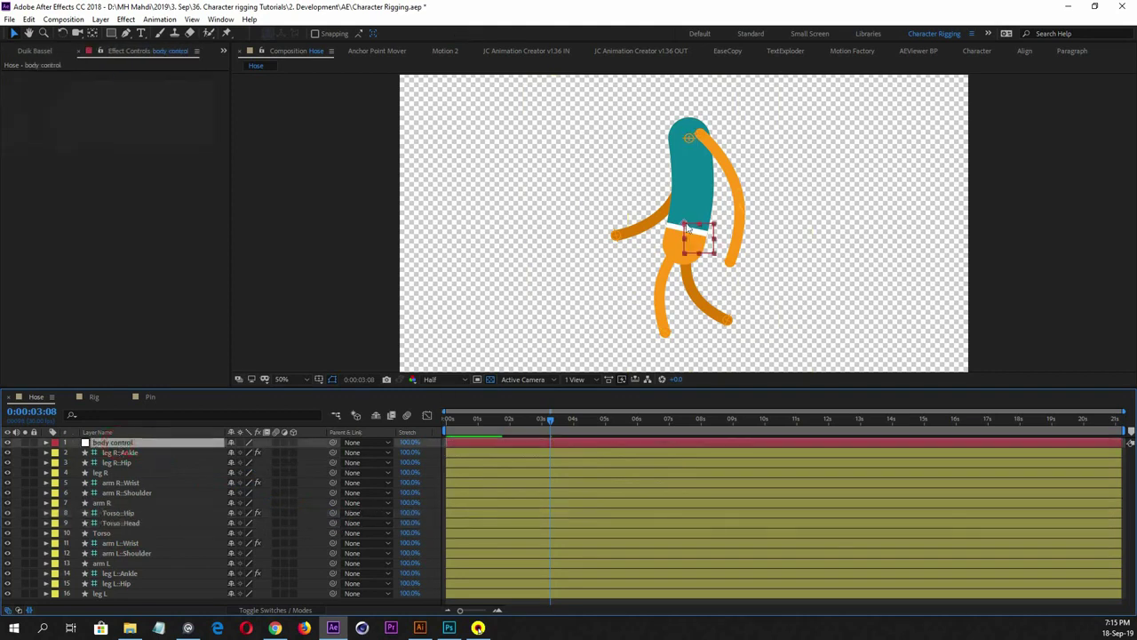
{"action": "left_click_drag", "start_coordinate": [686, 228], "coordinate": [887, 185]}
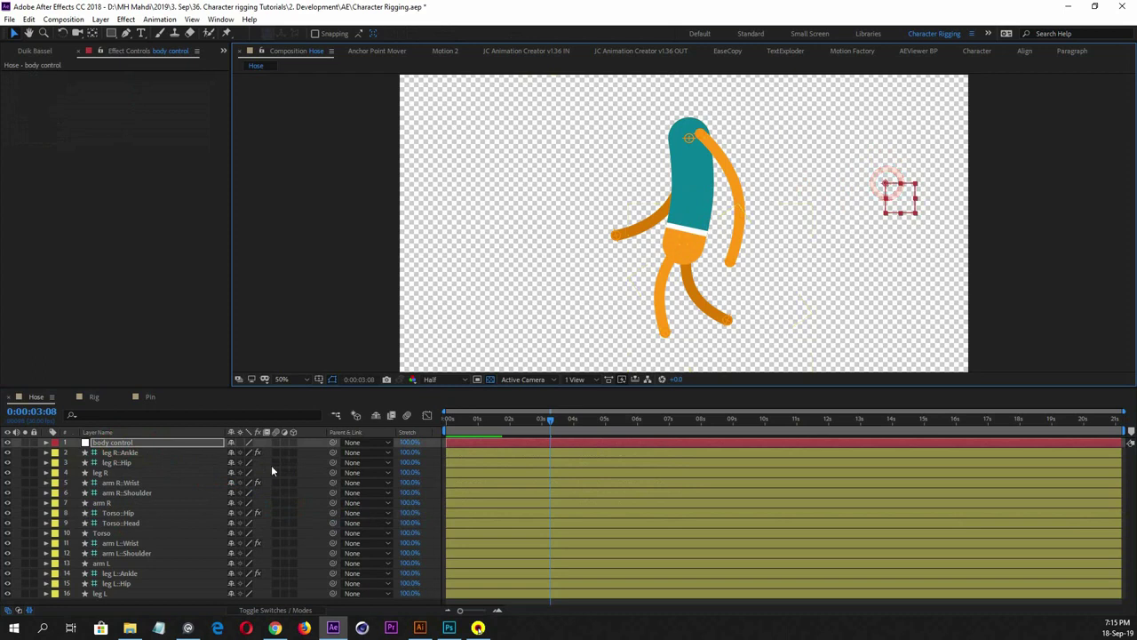
{"action": "left_click", "coordinate": [119, 523]}
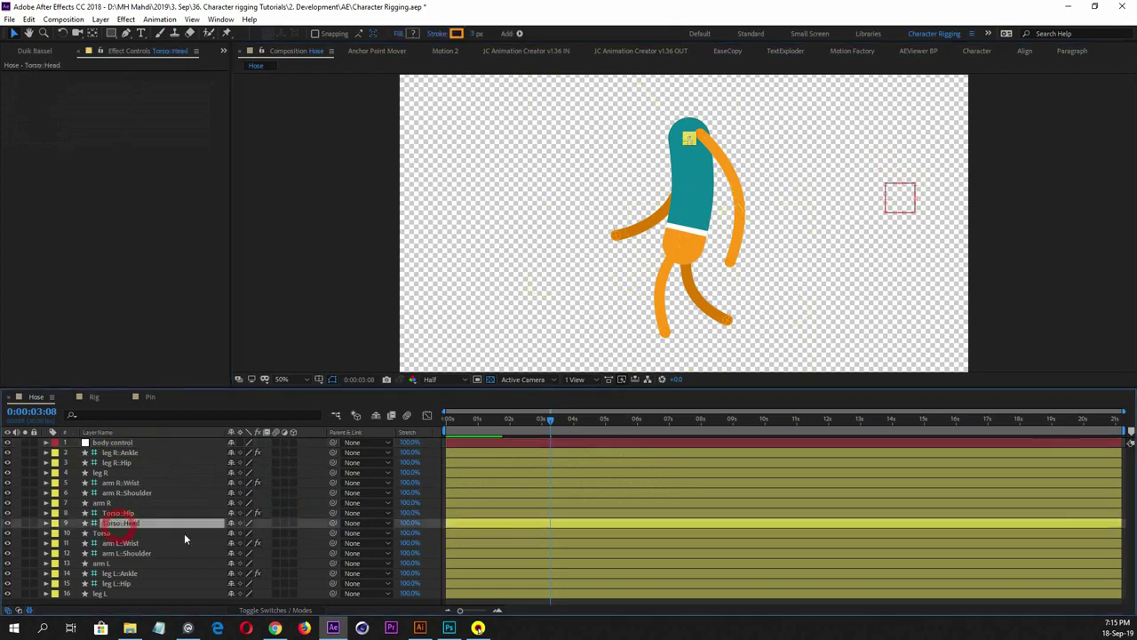
{"action": "left_click", "coordinate": [142, 513]}
{"action": "left_click", "coordinate": [142, 522]}
{"action": "left_click", "coordinate": [147, 514]}
{"action": "left_click", "coordinate": [142, 522], "text": "shift"}
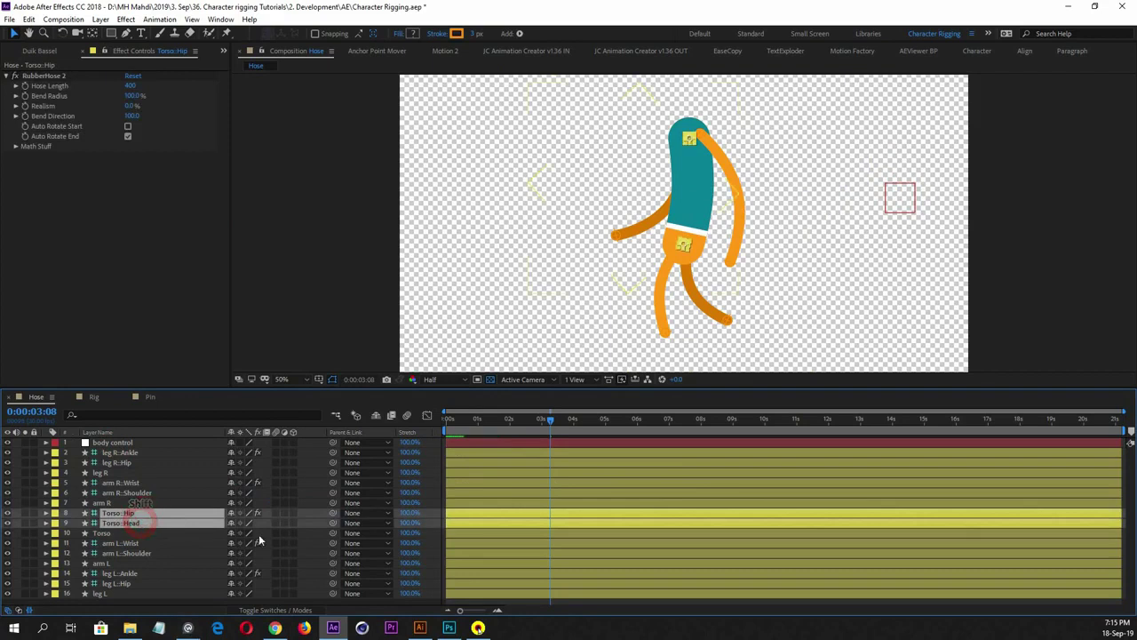
{"action": "left_click_drag", "start_coordinate": [333, 522], "coordinate": [125, 450]}
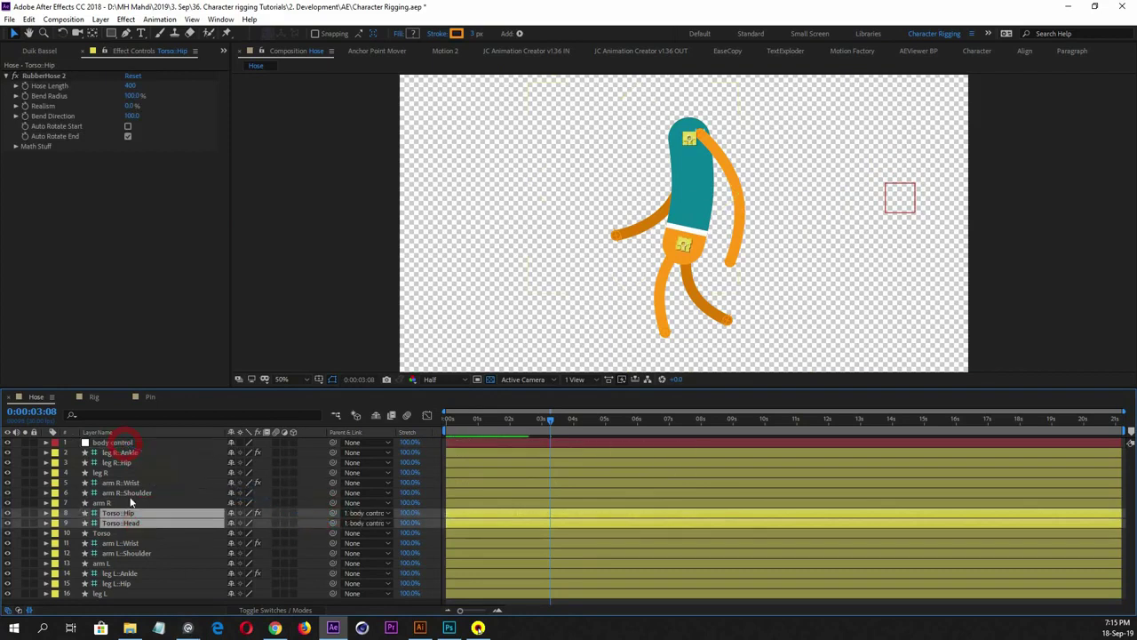
{"action": "left_click", "coordinate": [126, 603]}
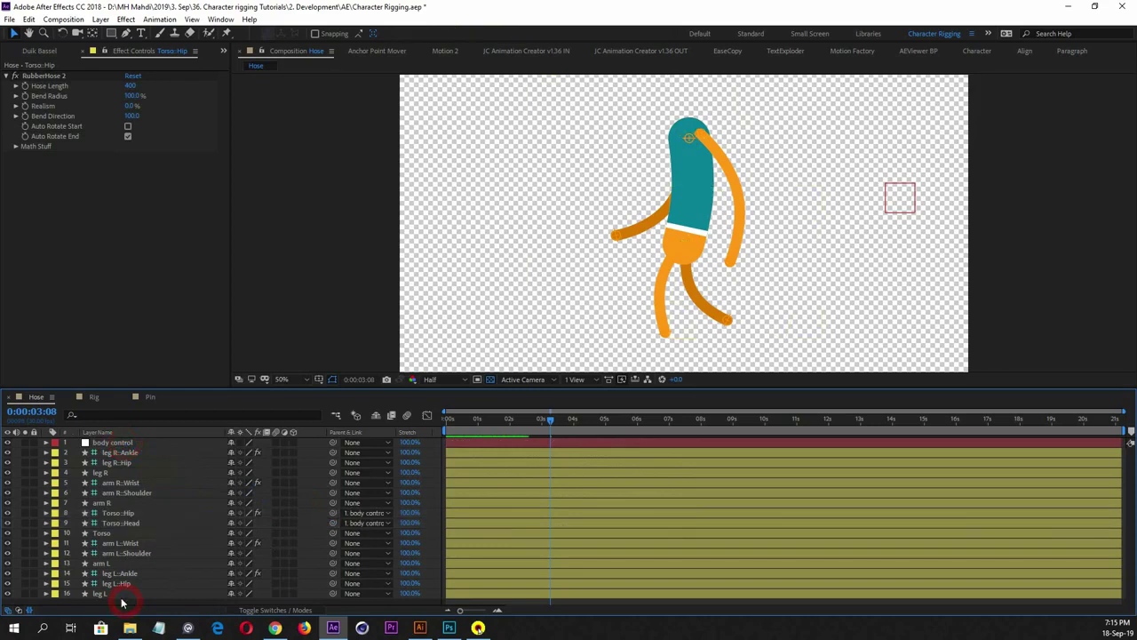
Parent the leg L::Hip and leg R::Hip controllers to Torso::Hip
{"action": "left_click", "coordinate": [119, 593]}
{"action": "left_click", "coordinate": [119, 583]}
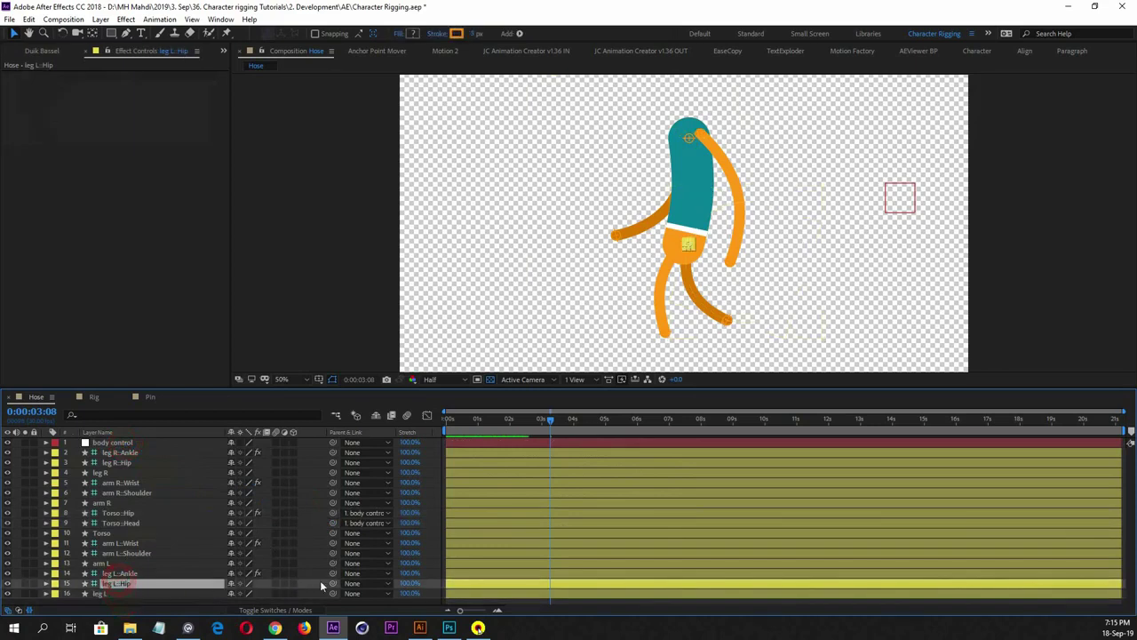
{"action": "left_click_drag", "start_coordinate": [334, 585], "coordinate": [161, 513]}
{"action": "left_click", "coordinate": [127, 461]}
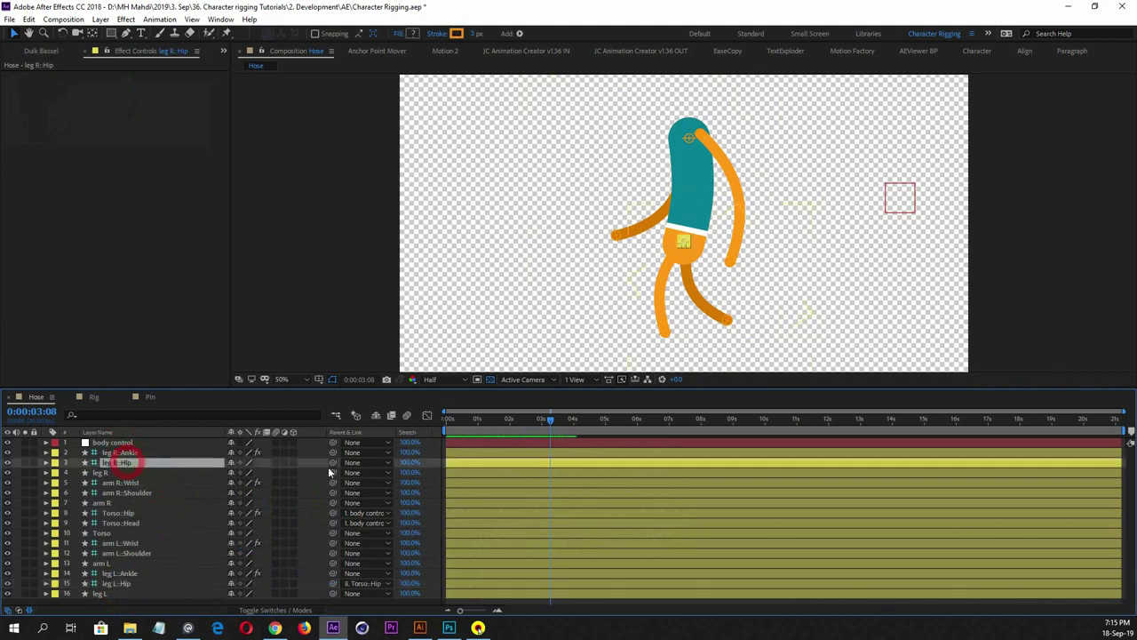
{"action": "left_click_drag", "start_coordinate": [333, 462], "coordinate": [144, 515]}
Parent the arm R::Shoulder and arm L::Shoulder controllers to Torso::Head
{"action": "left_click", "coordinate": [126, 495]}
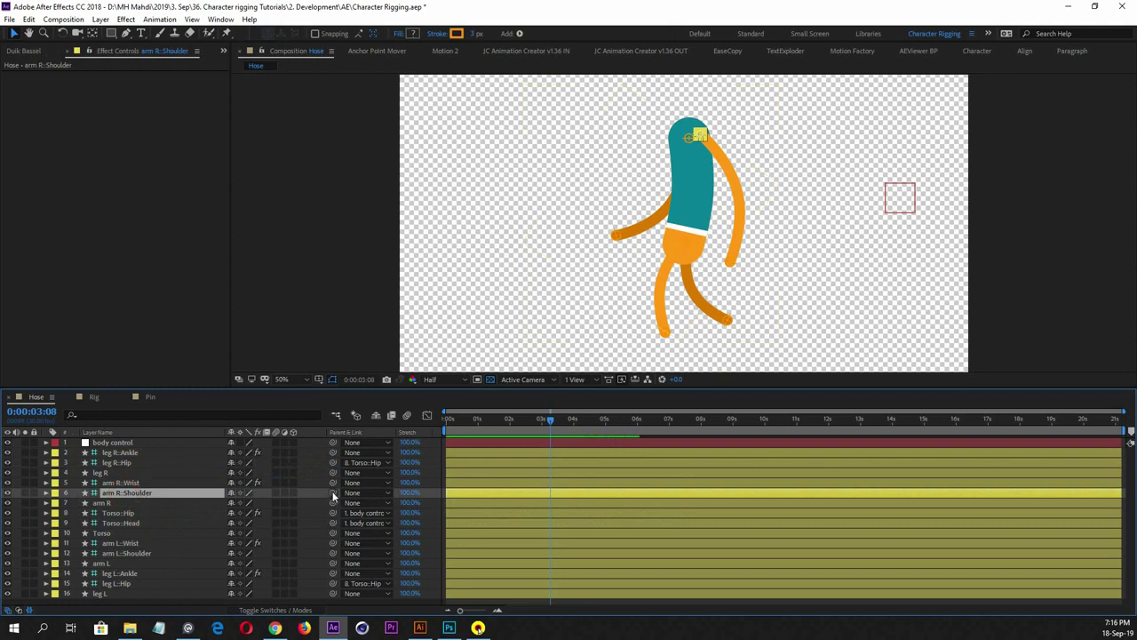
{"action": "left_click_drag", "start_coordinate": [333, 492], "coordinate": [153, 524]}
{"action": "left_click", "coordinate": [136, 555]}
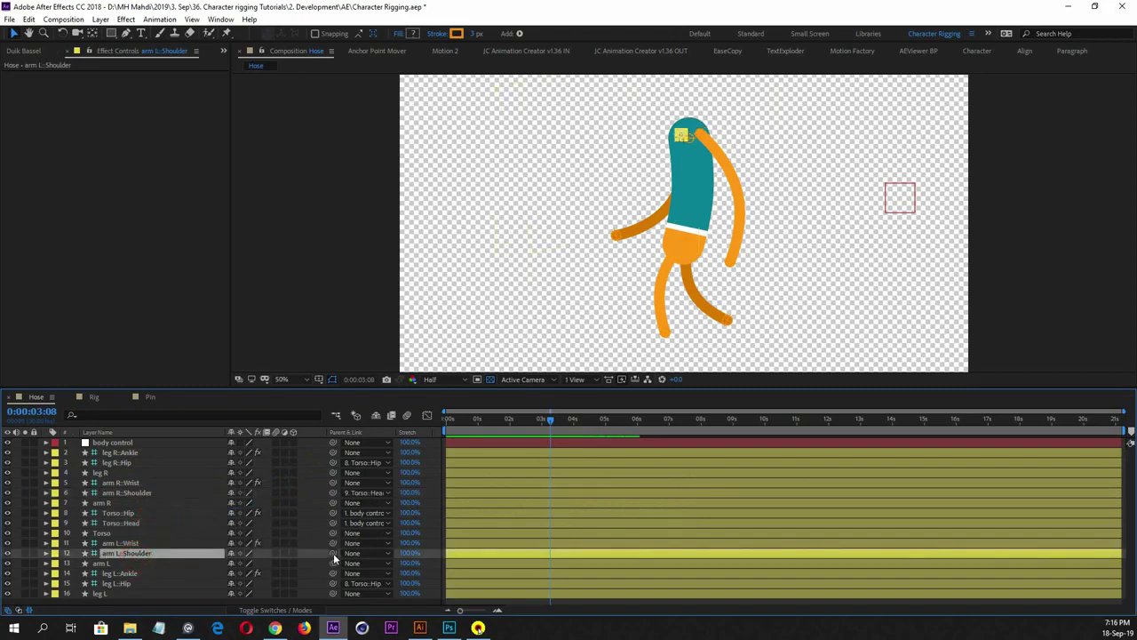
{"action": "left_click_drag", "start_coordinate": [334, 553], "coordinate": [145, 529]}
Move the body control null around and leave it slightly lower to test how the whole body follows
{"action": "left_click", "coordinate": [113, 443]}
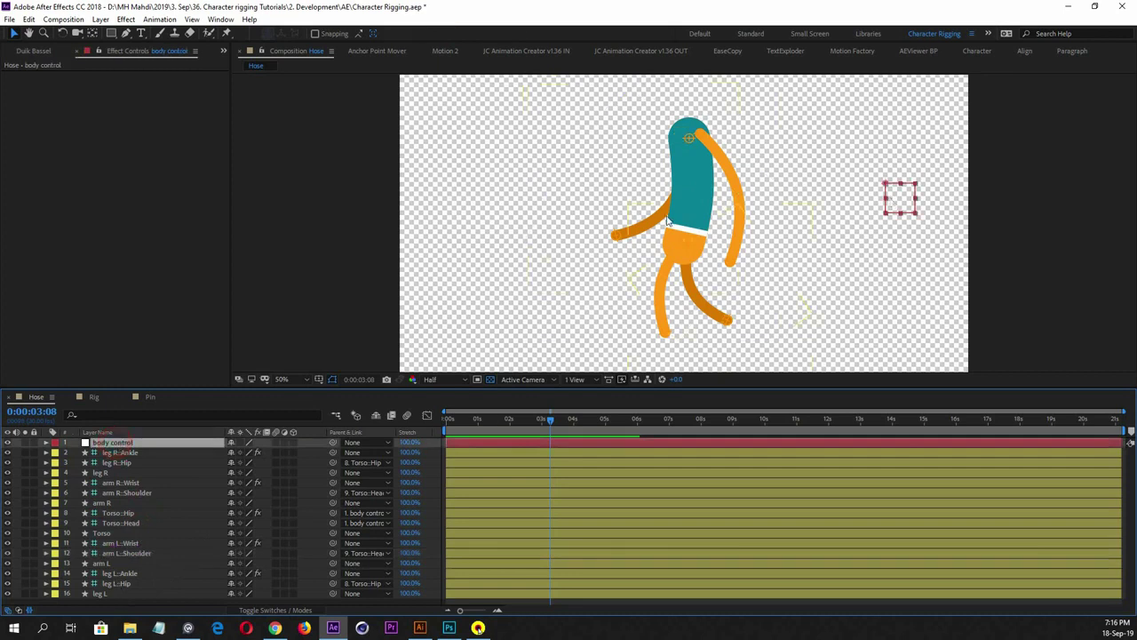
{"action": "mouse_move", "coordinate": [890, 205]}
{"action": "left_mouse_down"}
{"action": "mouse_move", "coordinate": [859, 236]}
{"action": "mouse_move", "coordinate": [832, 203]}
{"action": "mouse_move", "coordinate": [873, 187]}
{"action": "mouse_move", "coordinate": [909, 204]}
{"action": "mouse_move", "coordinate": [868, 218]}
{"action": "mouse_move", "coordinate": [914, 212]}
{"action": "mouse_move", "coordinate": [876, 195]}
{"action": "mouse_move", "coordinate": [901, 203]}
{"action": "mouse_move", "coordinate": [907, 227]}
{"action": "mouse_move", "coordinate": [870, 190]}
{"action": "mouse_move", "coordinate": [909, 198]}
{"action": "left_mouse_up"}
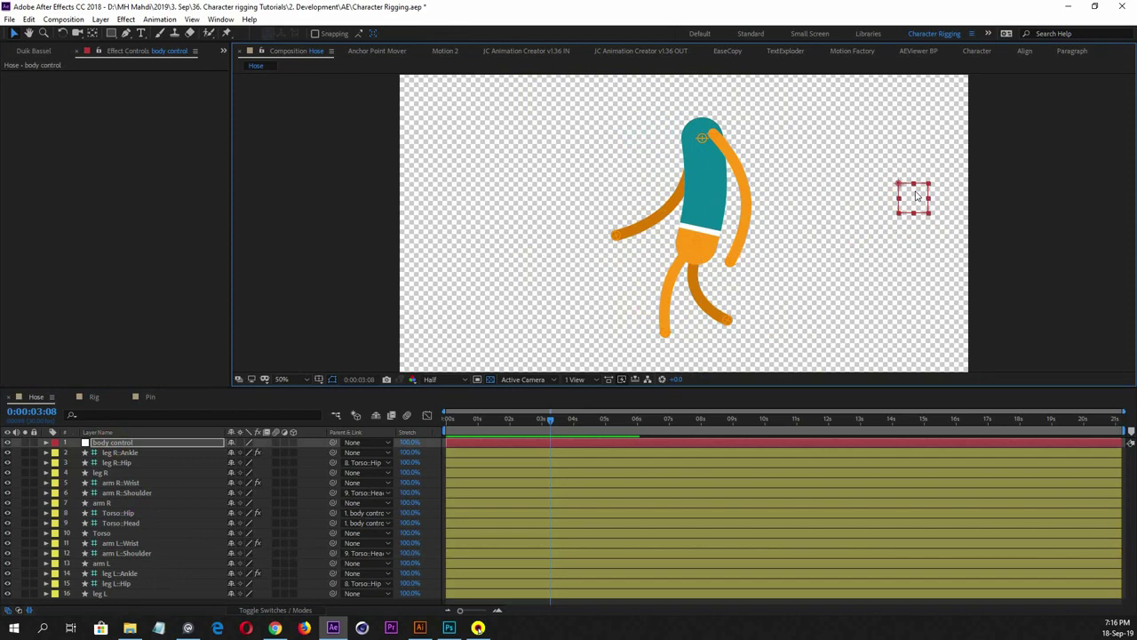
{"action": "left_click_drag", "start_coordinate": [915, 195], "coordinate": [906, 219]}
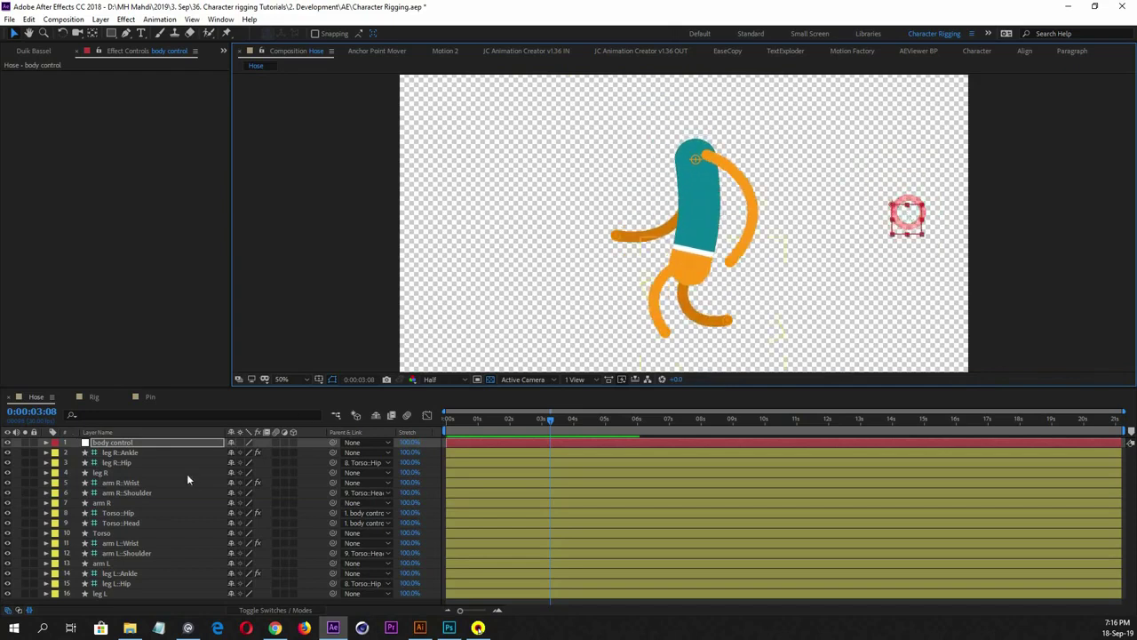
Move the leg R::Ankle controller slightly up and away from the body to reposition that foot
{"action": "left_click", "coordinate": [142, 453]}
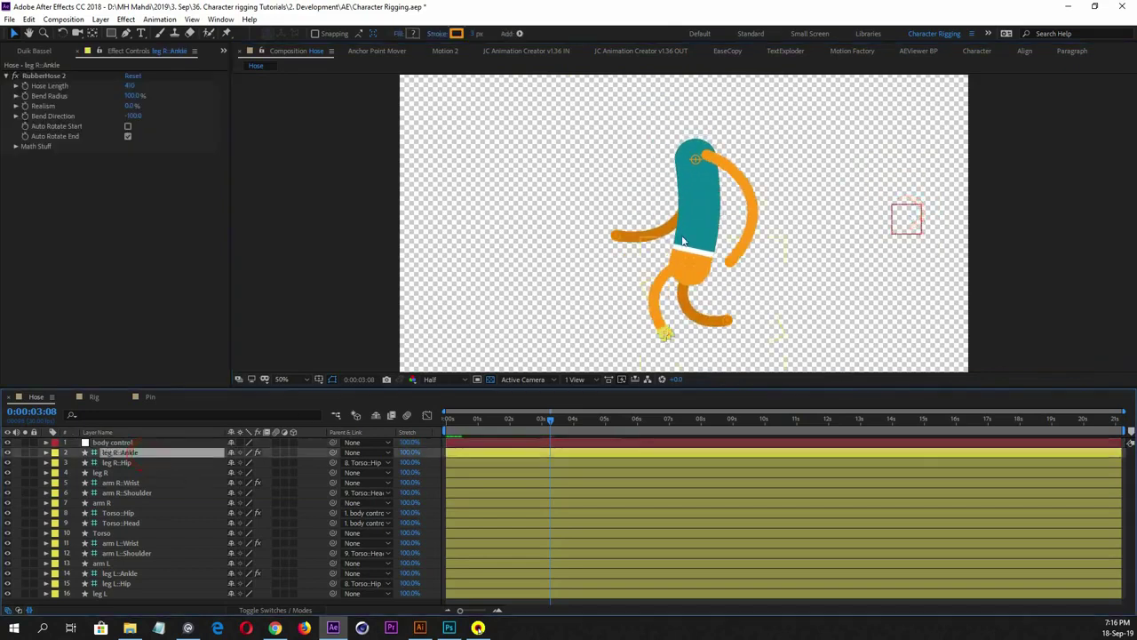
{"action": "left_click", "coordinate": [661, 334]}
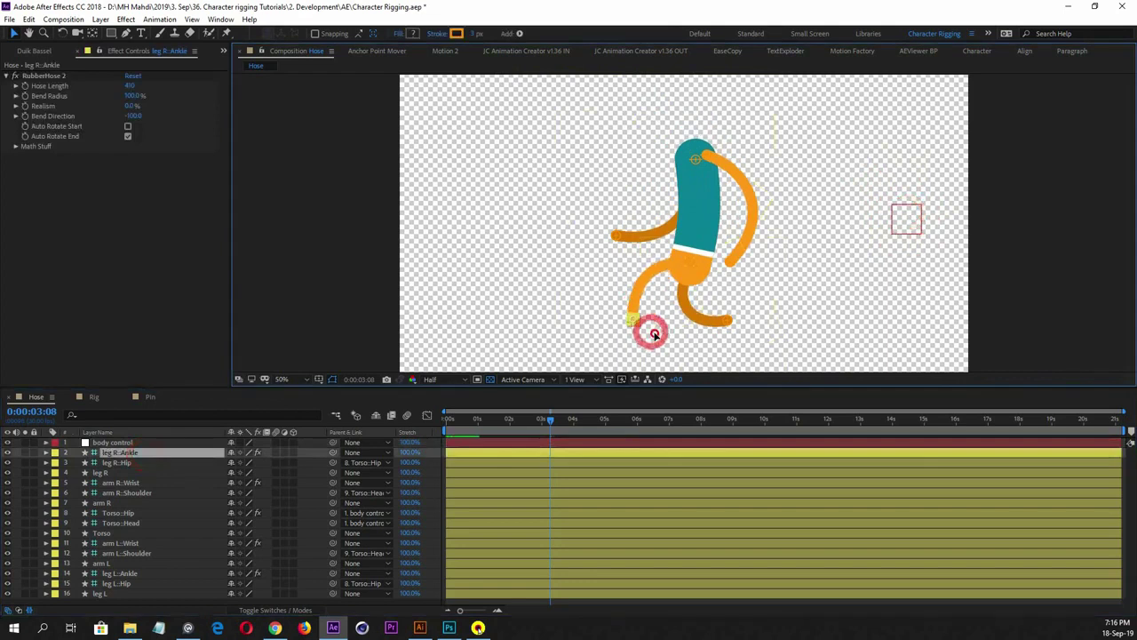
{"action": "left_click", "coordinate": [726, 324]}
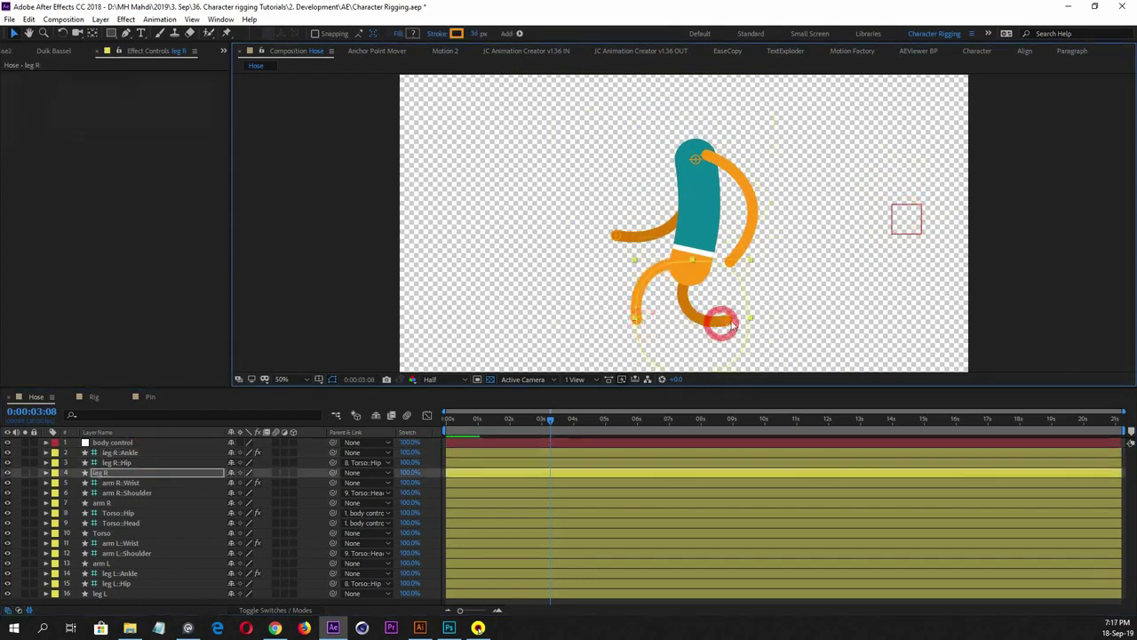
{"action": "left_click", "coordinate": [125, 474]}
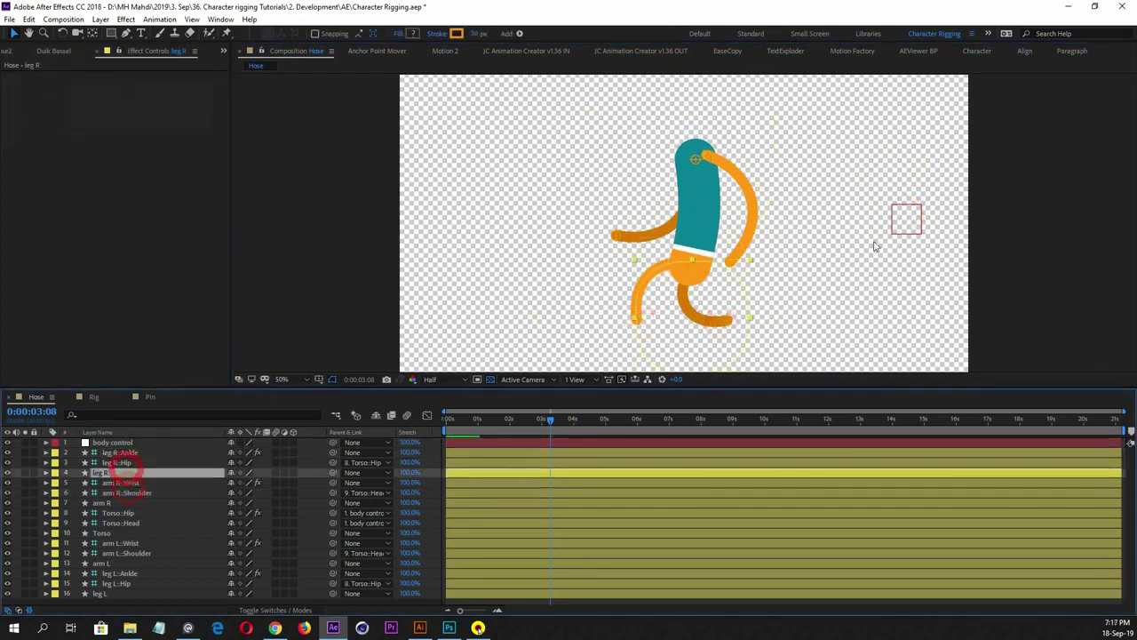
Test the rig again by nudging the body control null, and set the current time to 0:00:03:01
{"action": "left_click", "coordinate": [133, 442]}
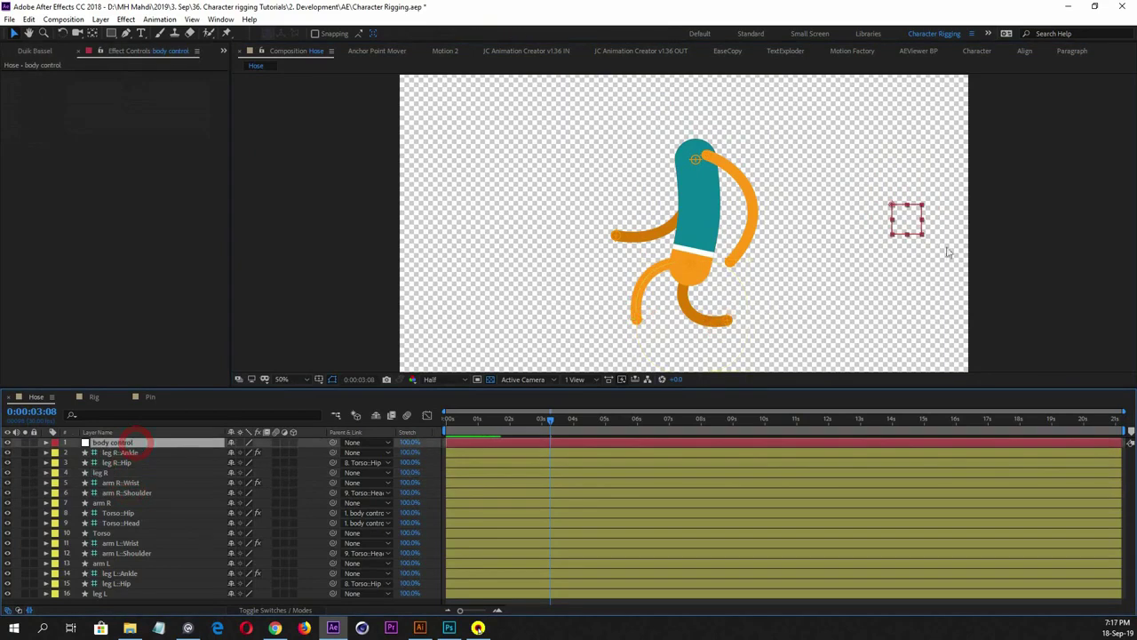
{"action": "left_click", "coordinate": [901, 220]}
{"action": "mouse_move", "coordinate": [902, 220]}
{"action": "left_mouse_down"}
{"action": "mouse_move", "coordinate": [850, 251]}
{"action": "mouse_move", "coordinate": [858, 223]}
{"action": "mouse_move", "coordinate": [896, 207]}
{"action": "mouse_move", "coordinate": [898, 236]}
{"action": "mouse_move", "coordinate": [896, 192]}
{"action": "mouse_move", "coordinate": [900, 221]}
{"action": "left_mouse_up"}
{"action": "key", "text": "Return"}
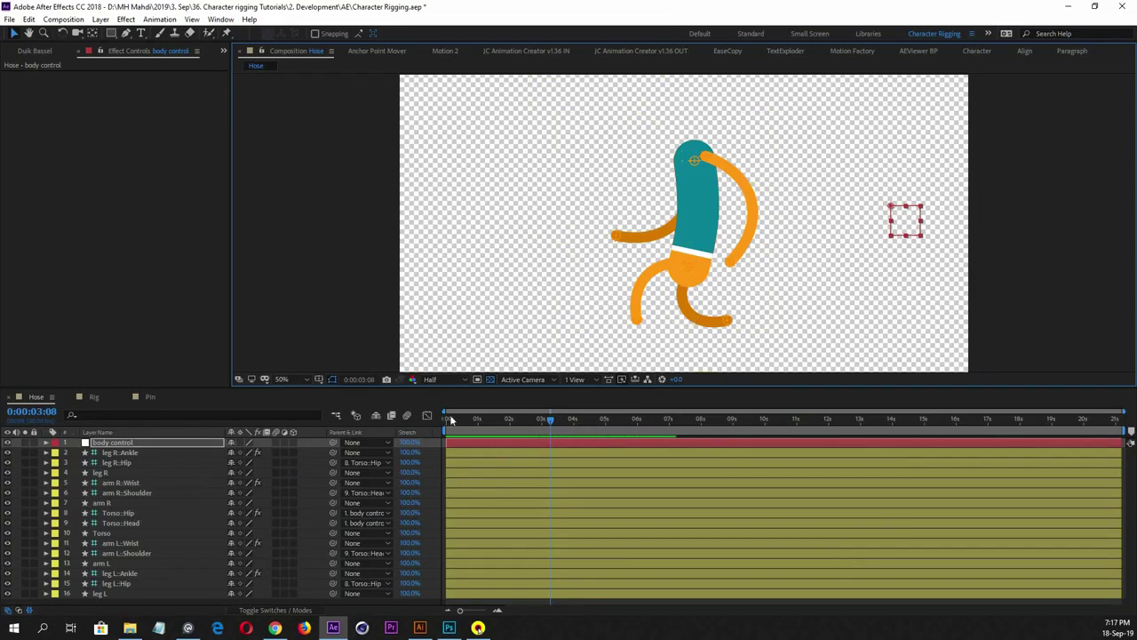
{"action": "left_click_drag", "start_coordinate": [509, 422], "coordinate": [545, 423]}
Examine which body parts the ankle, hip, wrist and shoulder controller layers belong to
{"action": "left_click", "coordinate": [152, 452]}
{"action": "left_click", "coordinate": [152, 472]}
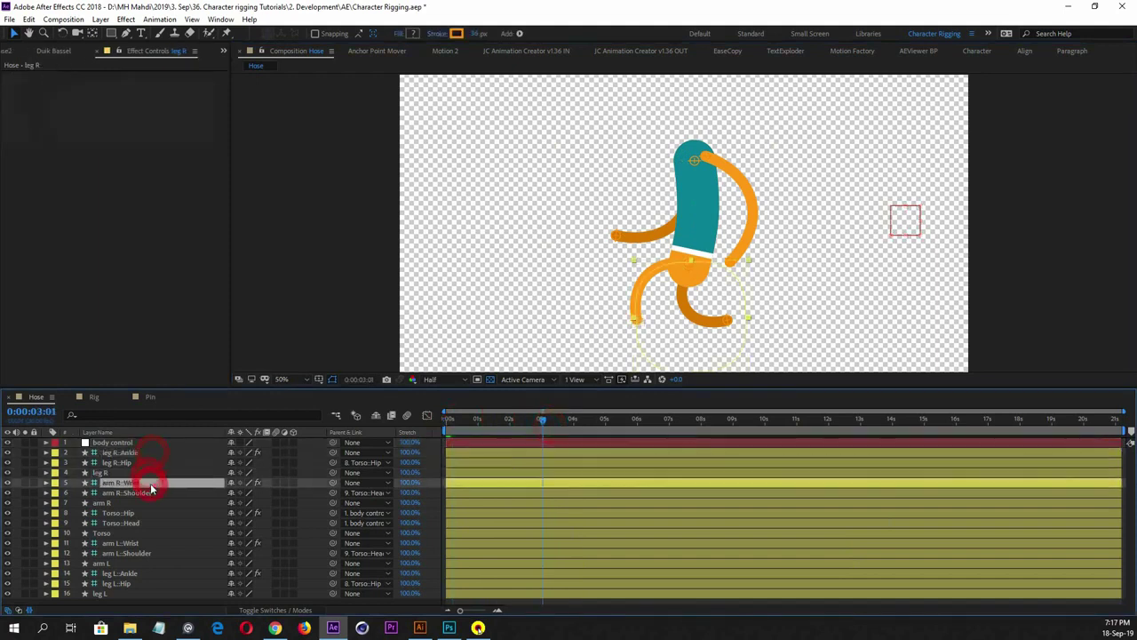
{"action": "left_click", "coordinate": [158, 522]}
{"action": "left_click", "coordinate": [164, 553]}
{"action": "left_click", "coordinate": [163, 583]}
{"action": "left_click", "coordinate": [161, 593]}
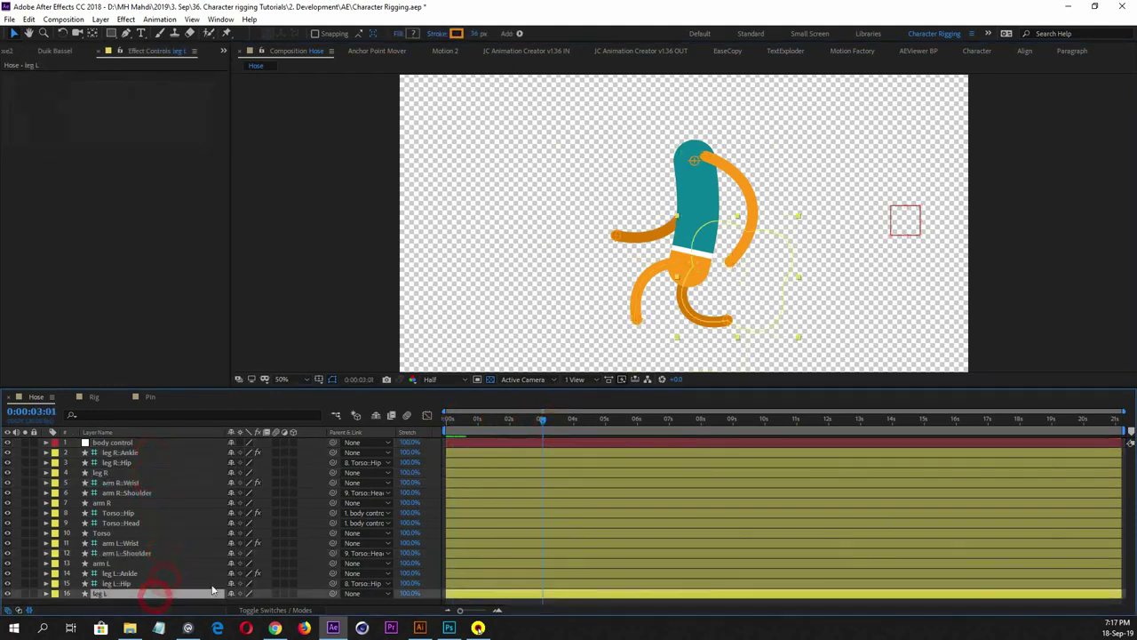
{"action": "left_click", "coordinate": [104, 472]}
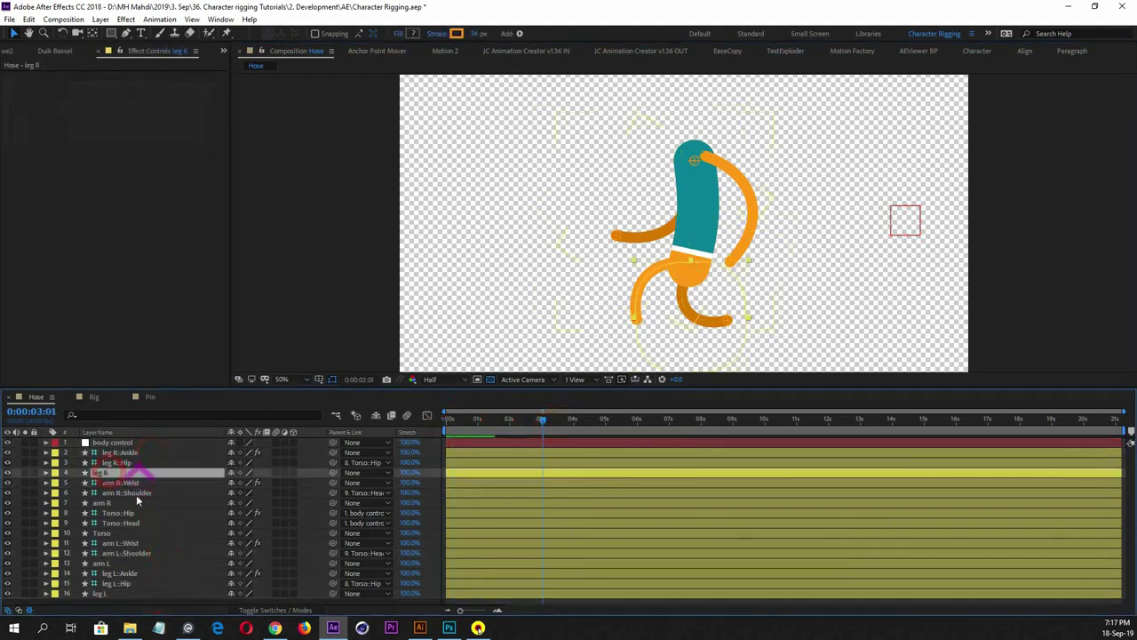
{"action": "left_click", "coordinate": [133, 482]}
{"action": "left_click", "coordinate": [135, 493]}
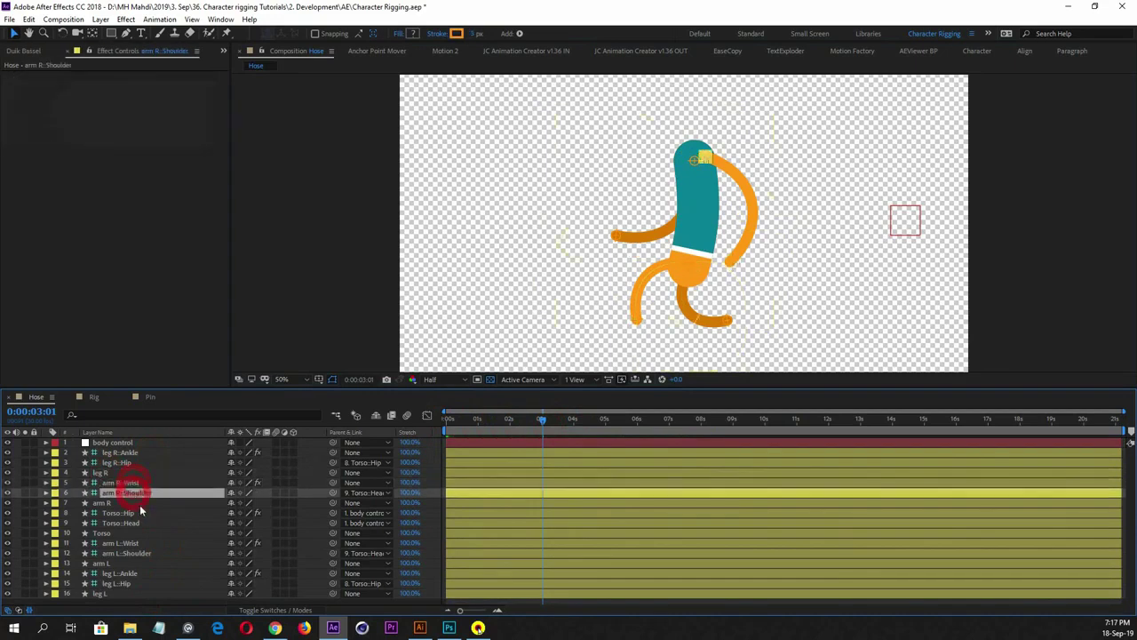
{"action": "left_click", "coordinate": [127, 452]}
{"action": "left_click", "coordinate": [127, 462]}
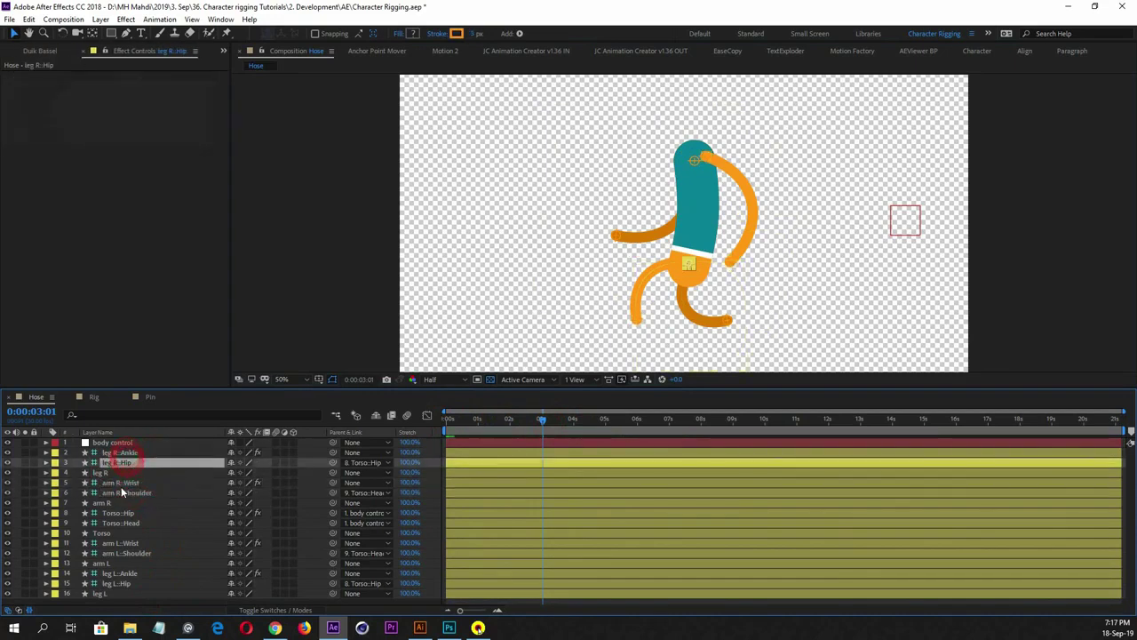
{"action": "left_click", "coordinate": [126, 482]}
{"action": "left_click", "coordinate": [129, 493], "text": "shift"}
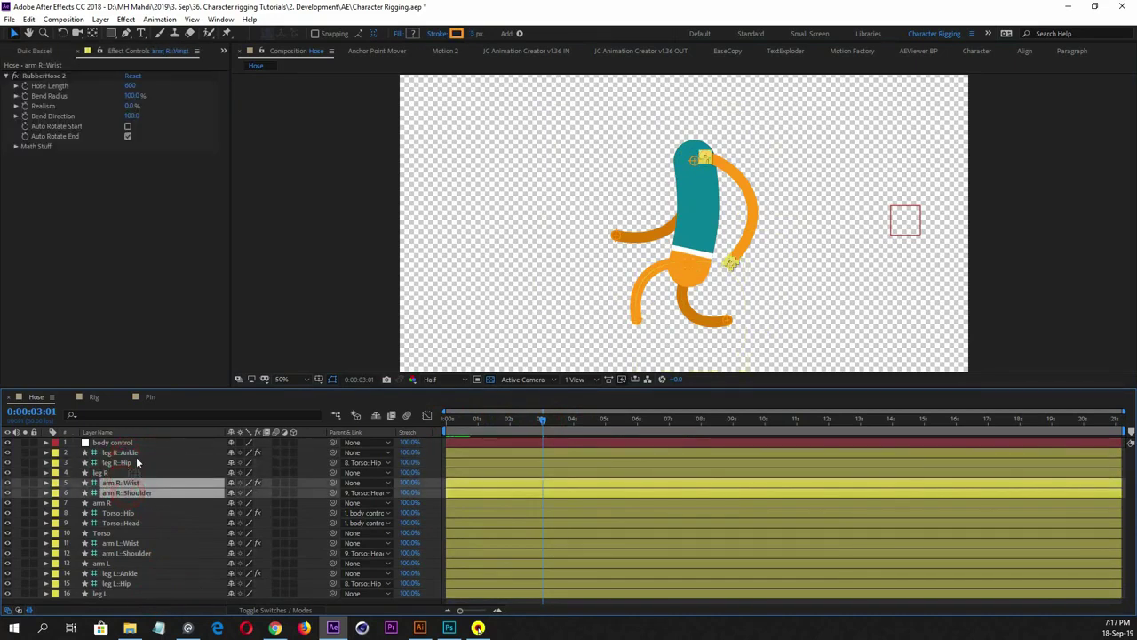
Examine the hose shape layers leg R, arm R, Torso, arm L and leg L one by one
{"action": "left_click", "coordinate": [116, 473]}
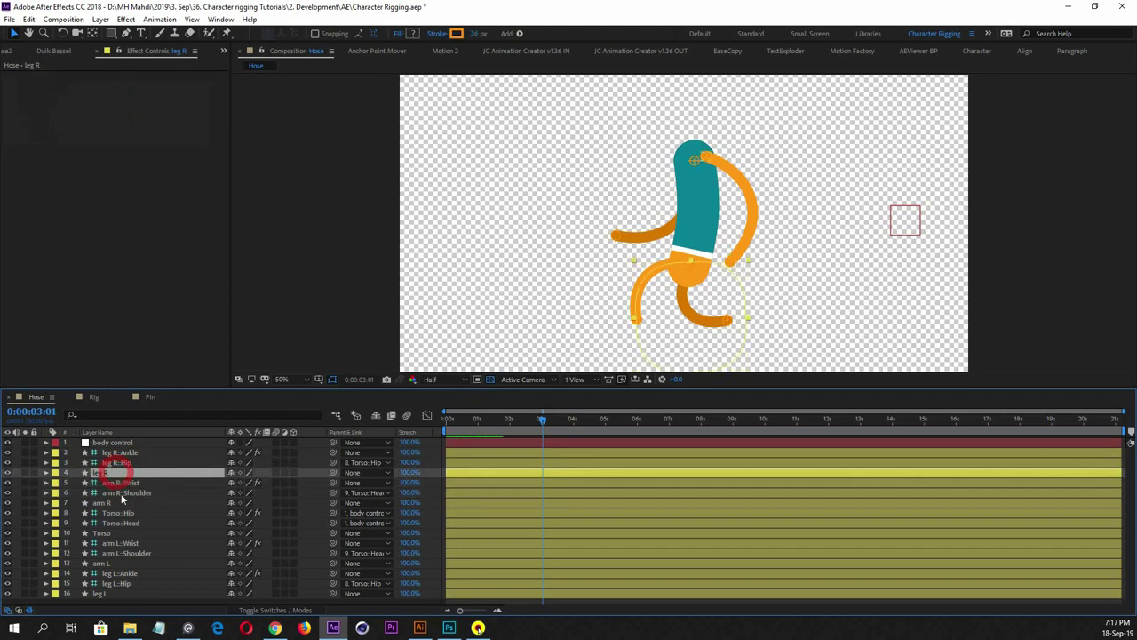
{"action": "left_click", "coordinate": [119, 503]}
{"action": "left_click", "coordinate": [124, 534]}
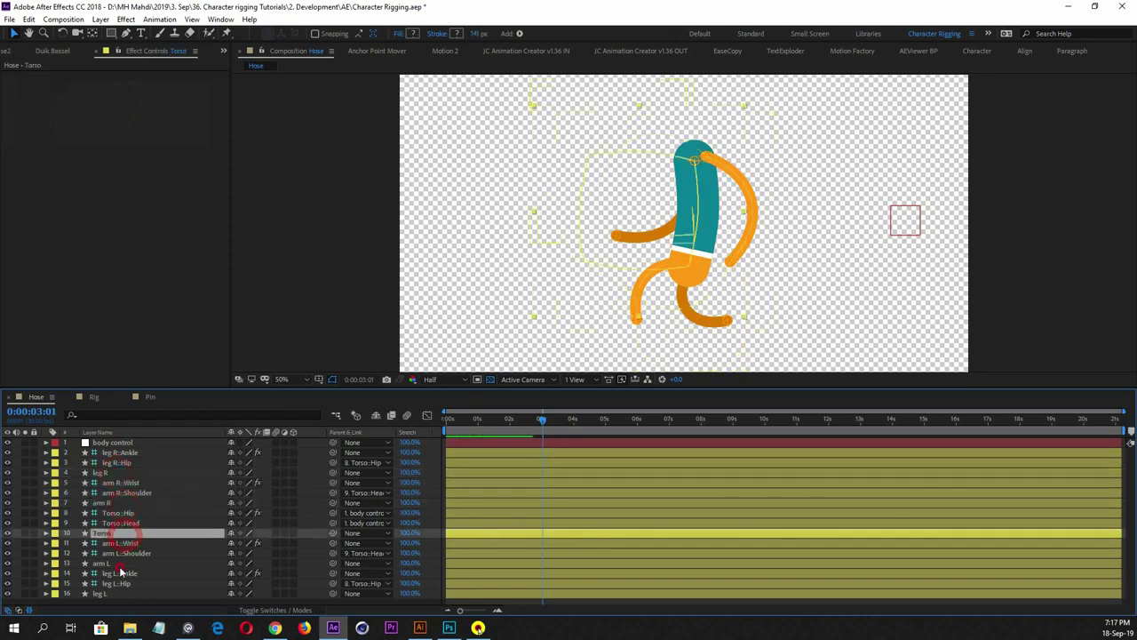
{"action": "left_click", "coordinate": [114, 563]}
{"action": "left_click", "coordinate": [116, 593]}
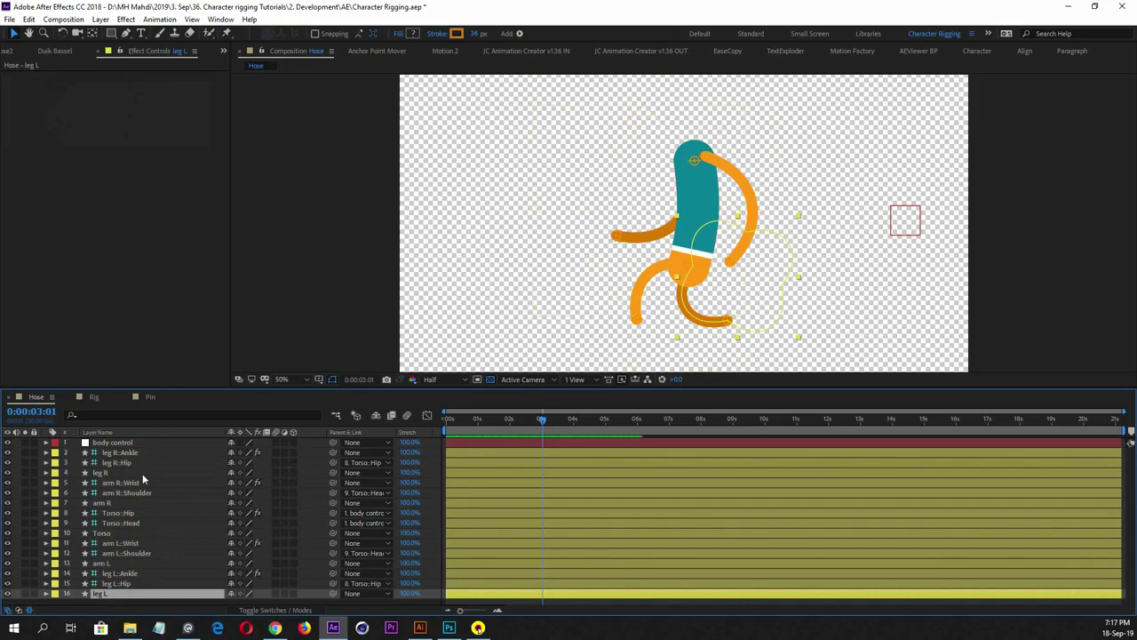
{"action": "left_click", "coordinate": [102, 564]}
{"action": "left_click", "coordinate": [103, 594]}
Reorder the arm L, Torso, arm R and leg R hose layers below all controllers, directly above leg L
{"action": "left_click", "coordinate": [112, 565]}
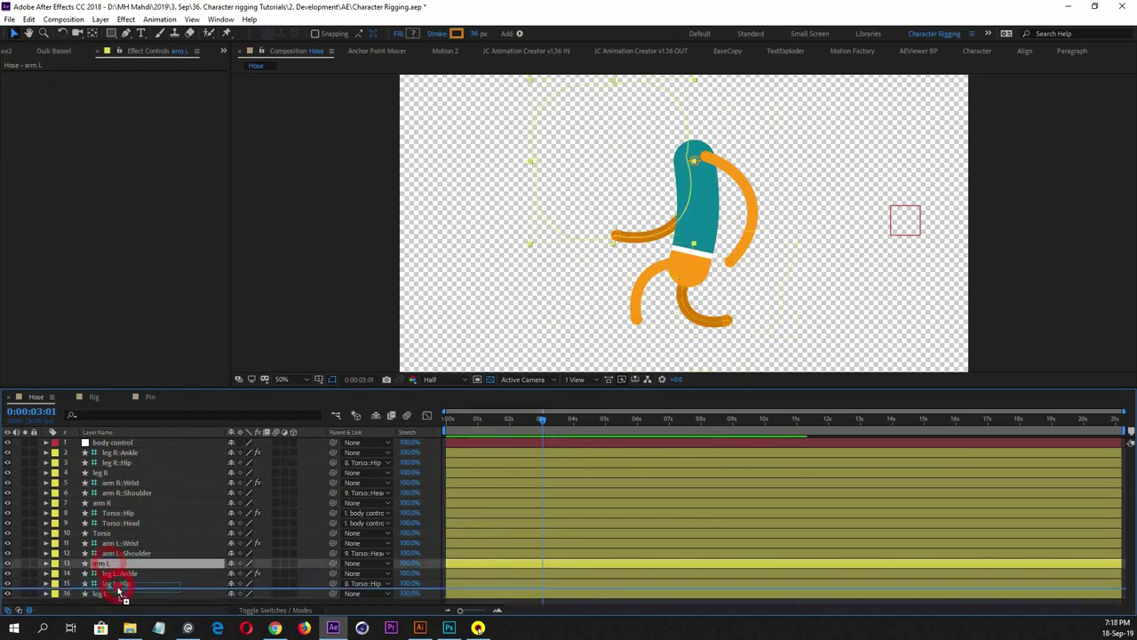
{"action": "left_click", "coordinate": [113, 582]}
{"action": "left_click", "coordinate": [121, 533]}
{"action": "left_click_drag", "start_coordinate": [123, 533], "coordinate": [124, 573]}
{"action": "left_click", "coordinate": [130, 504]}
{"action": "left_click_drag", "start_coordinate": [130, 503], "coordinate": [133, 566]}
{"action": "left_click", "coordinate": [137, 474]}
{"action": "left_click_drag", "start_coordinate": [138, 473], "coordinate": [141, 558]}
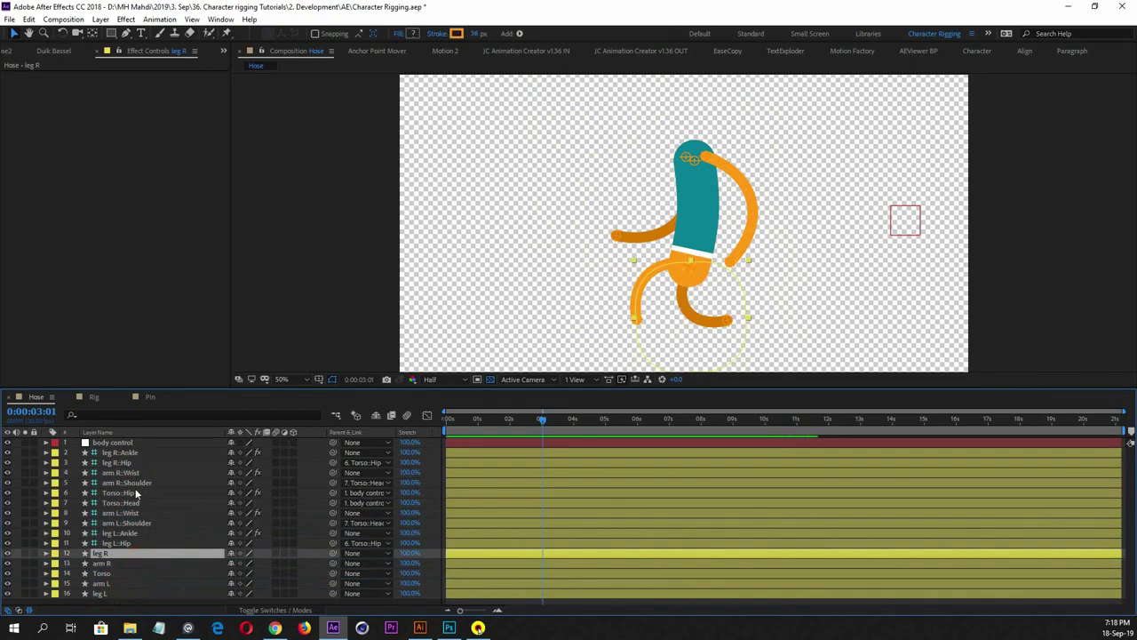
Check the grouped controller layers and move the body control null slightly up to test the character's movement
{"action": "left_click", "coordinate": [121, 601]}
{"action": "left_click", "coordinate": [118, 453]}
{"action": "left_click", "coordinate": [129, 483]}
{"action": "left_click", "coordinate": [129, 502]}
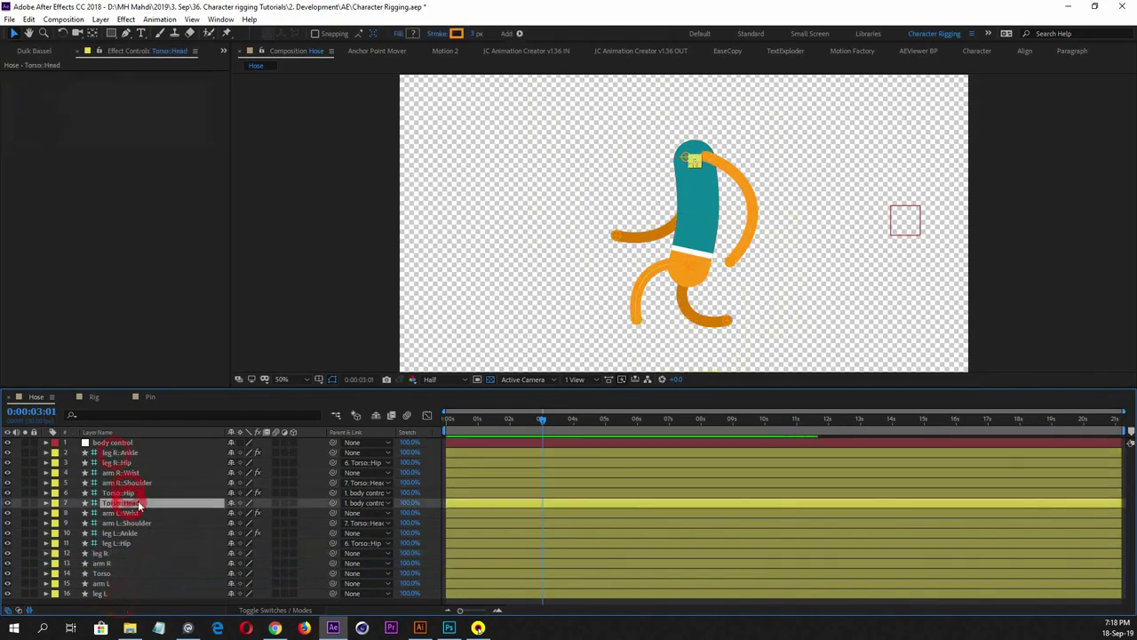
{"action": "left_click", "coordinate": [125, 442]}
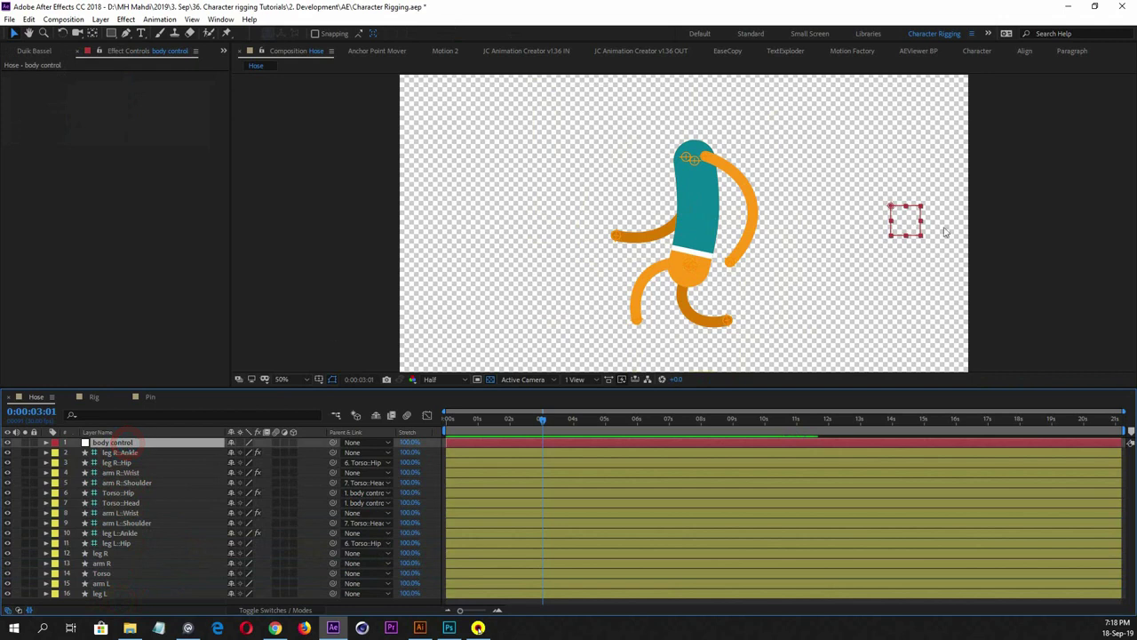
{"action": "mouse_move", "coordinate": [911, 224]}
{"action": "left_mouse_down"}
{"action": "mouse_move", "coordinate": [874, 228]}
{"action": "mouse_move", "coordinate": [871, 213]}
{"action": "mouse_move", "coordinate": [922, 217]}
{"action": "mouse_move", "coordinate": [860, 233]}
{"action": "mouse_move", "coordinate": [901, 178]}
{"action": "mouse_move", "coordinate": [927, 216]}
{"action": "mouse_move", "coordinate": [893, 242]}
{"action": "mouse_move", "coordinate": [911, 186]}
{"action": "mouse_move", "coordinate": [929, 190]}
{"action": "mouse_move", "coordinate": [885, 205]}
{"action": "mouse_move", "coordinate": [899, 214]}
{"action": "left_mouse_up"}
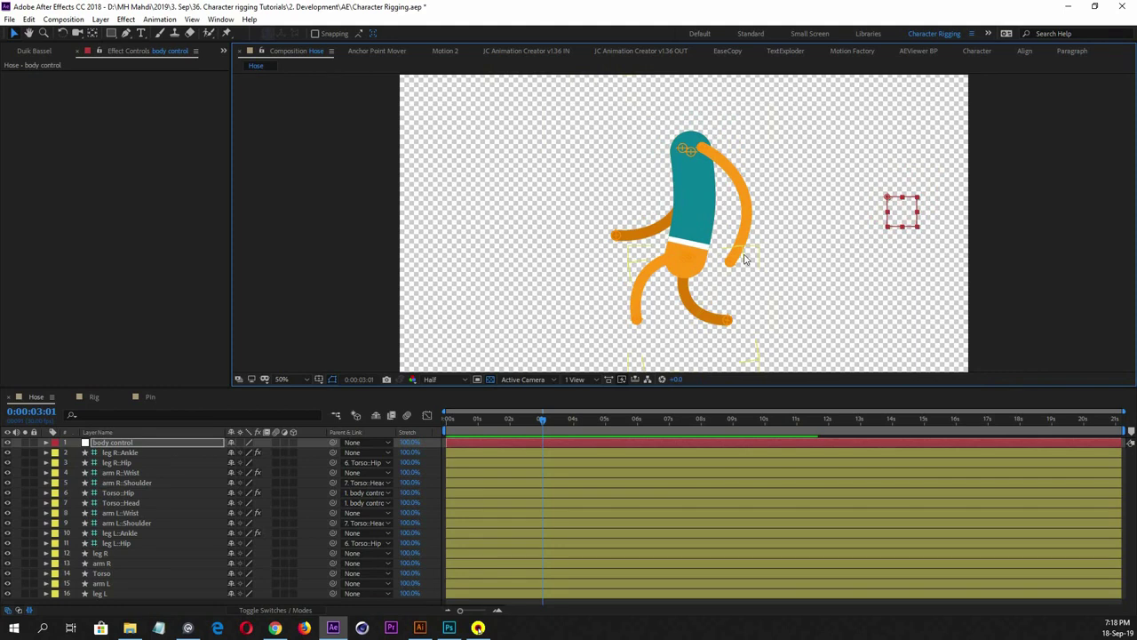
Show the Build options of RubberHose2
{"action": "left_click", "coordinate": [27, 51]}
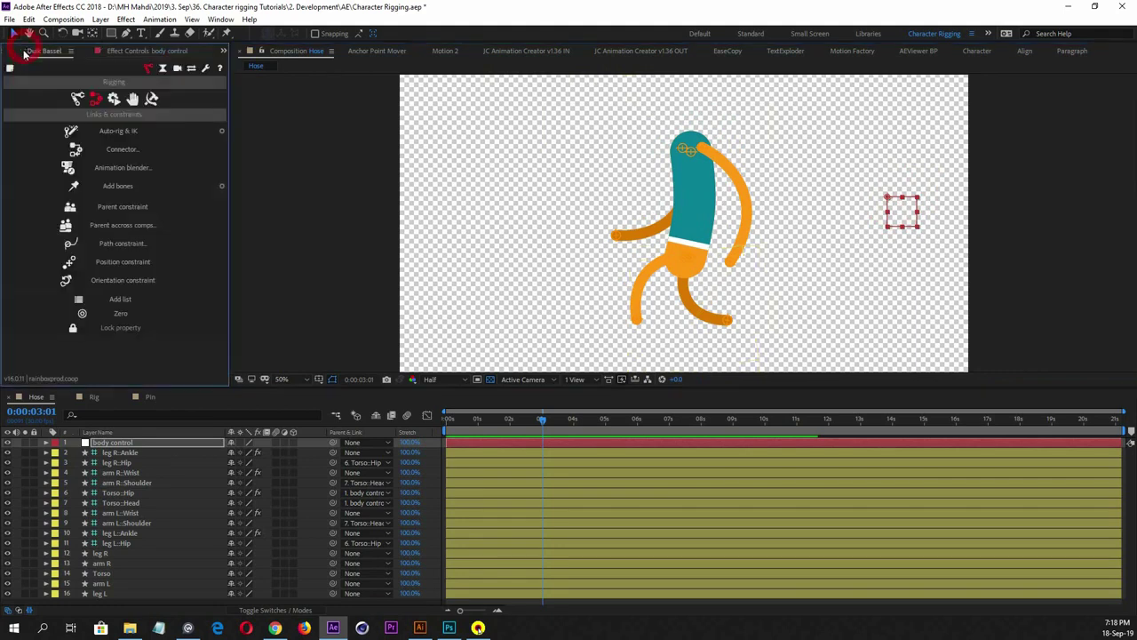
{"action": "left_click", "coordinate": [12, 53]}
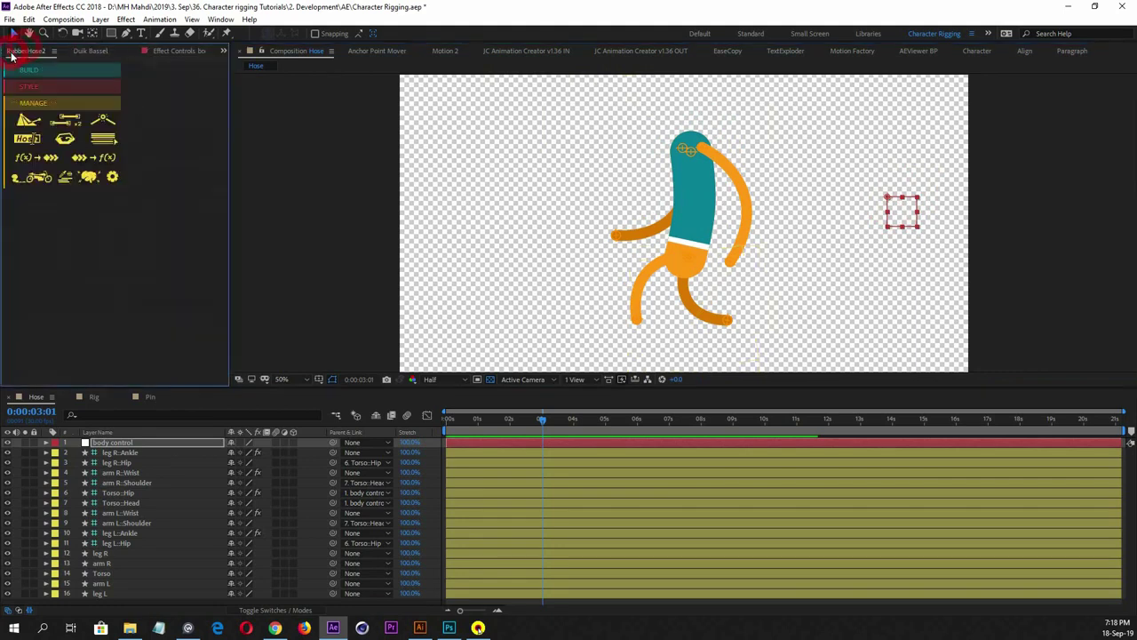
{"action": "left_click", "coordinate": [60, 74]}
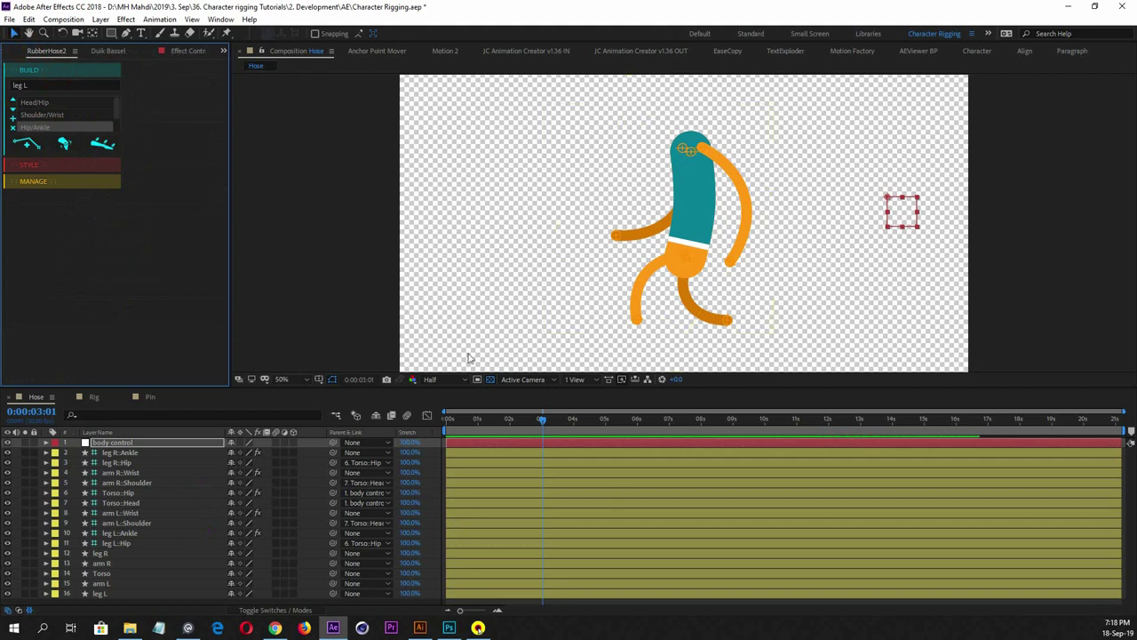
Open the empty Rig composition and display the project's items
{"action": "left_click", "coordinate": [93, 396]}
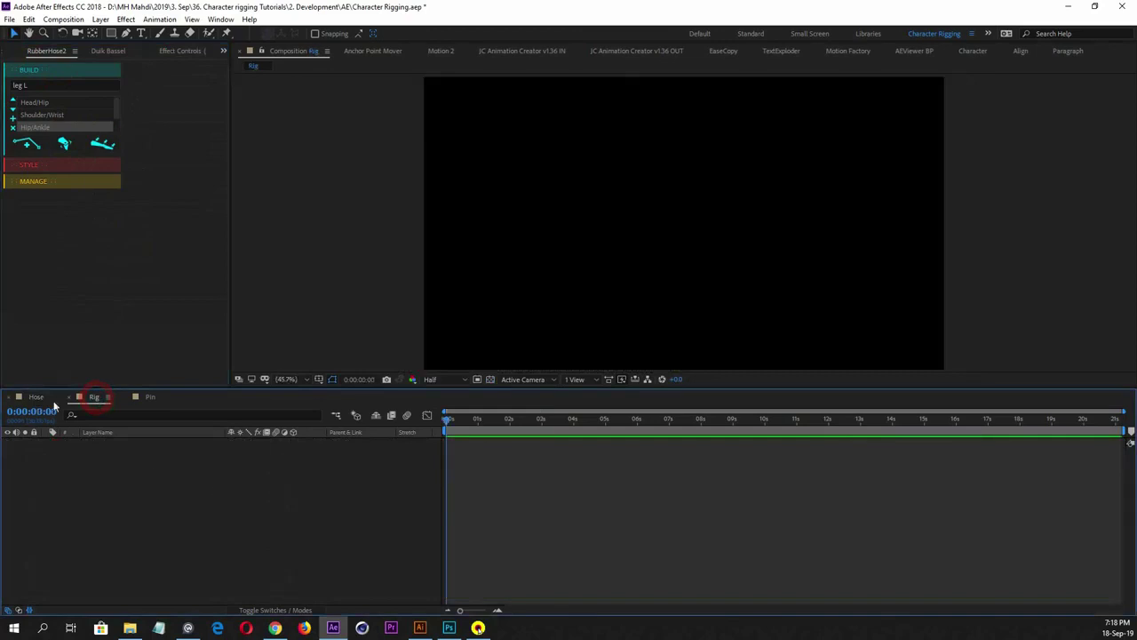
{"action": "left_click", "coordinate": [37, 396]}
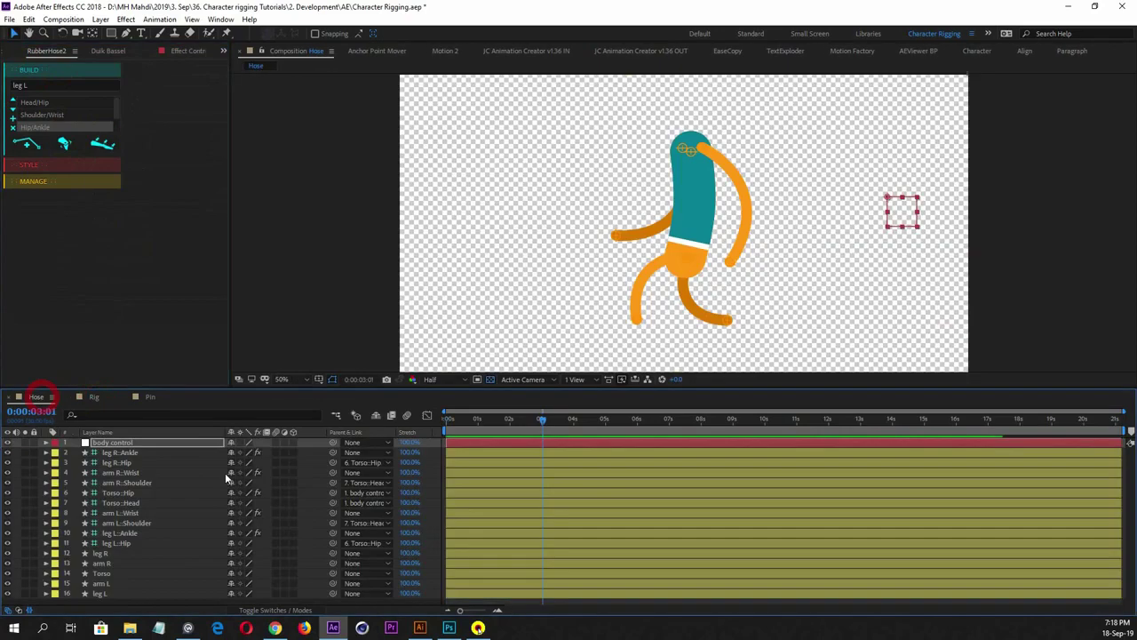
{"action": "left_click", "coordinate": [94, 396]}
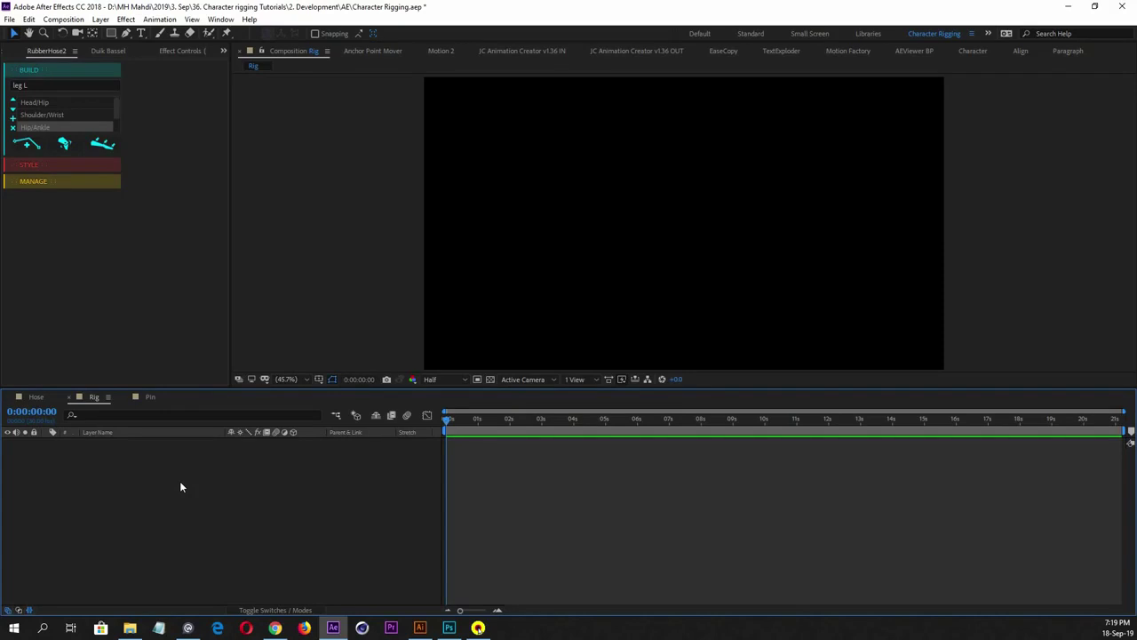
{"action": "left_click", "coordinate": [10, 53]}
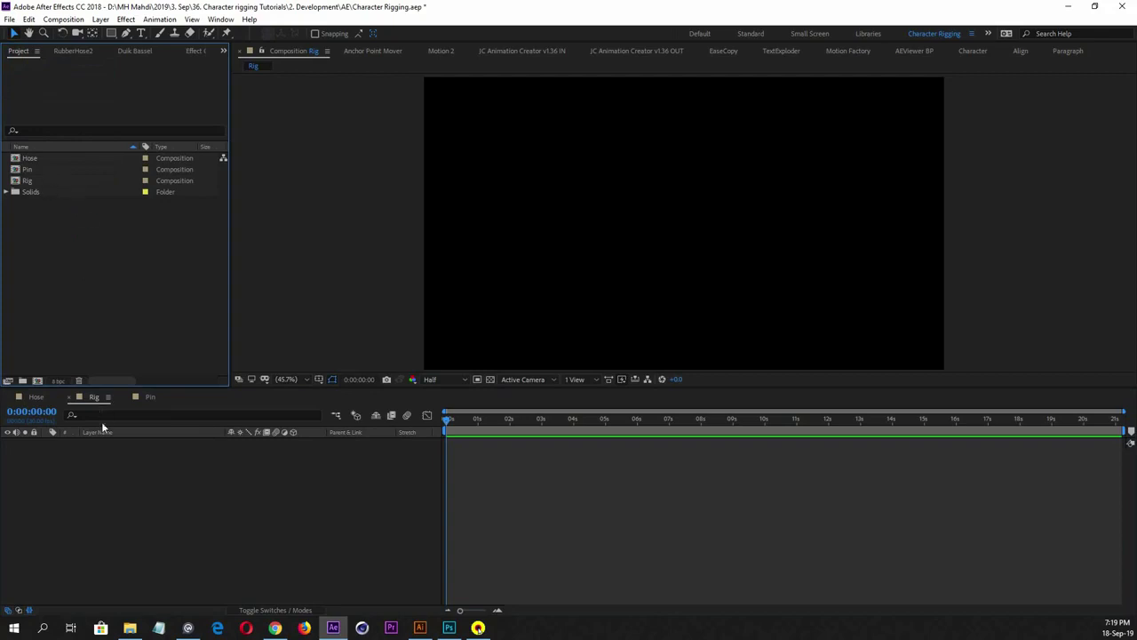
{"action": "left_click", "coordinate": [114, 469]}
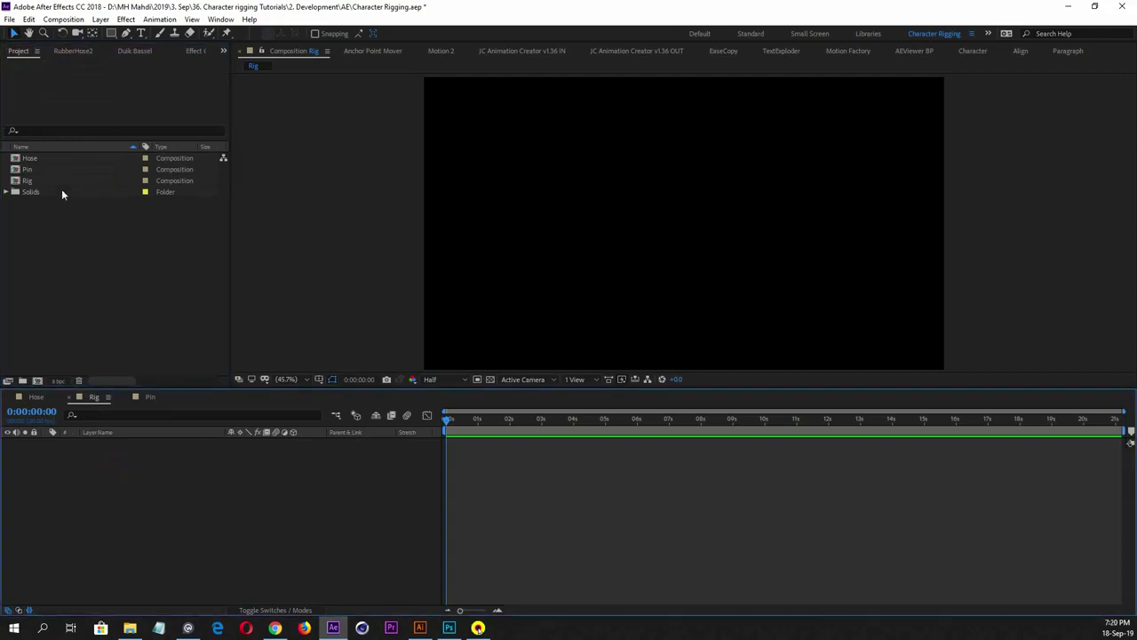
Switch to Illustrator and bring up the leg-demo.ai document
{"action": "left_click", "coordinate": [77, 274]}
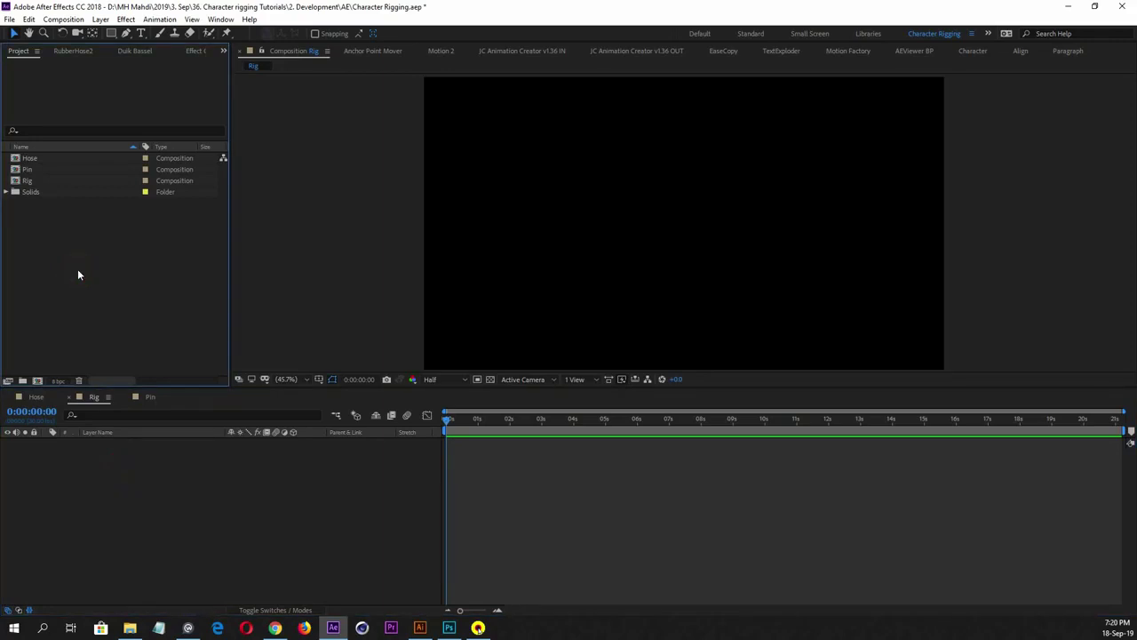
{"action": "left_click", "coordinate": [419, 628]}
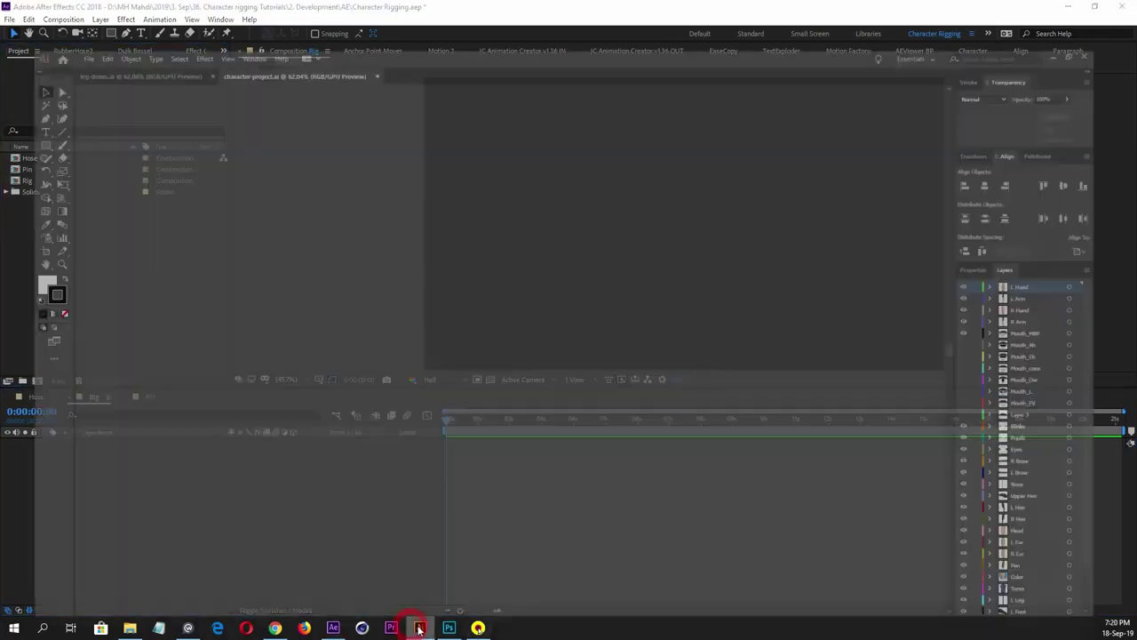
{"action": "left_click", "coordinate": [157, 30]}
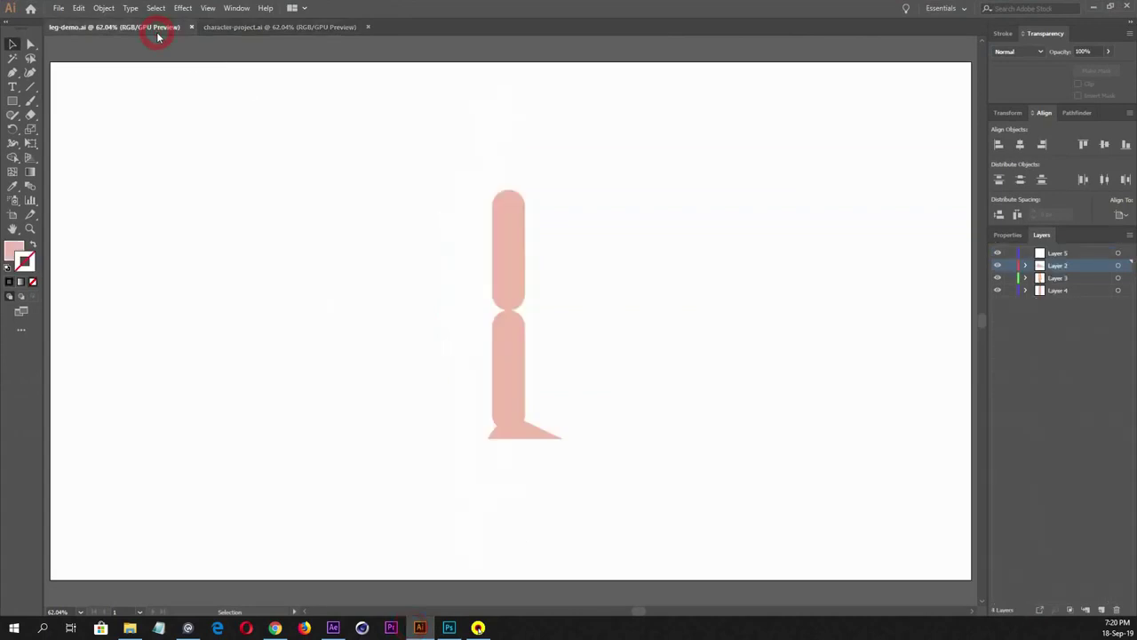
Examine how the leg artwork is split by selecting the upper leg, lower leg and foot shapes one at a time
{"action": "left_click_drag", "start_coordinate": [406, 111], "coordinate": [626, 522]}
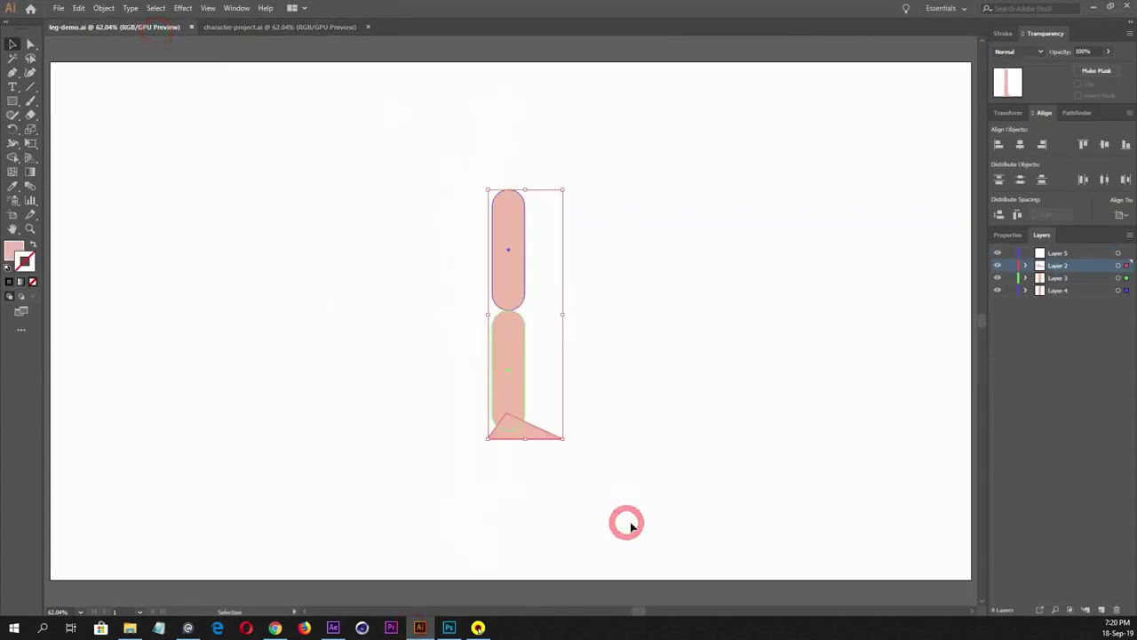
{"action": "left_click", "coordinate": [646, 503]}
{"action": "left_click", "coordinate": [502, 264]}
{"action": "left_click", "coordinate": [517, 354]}
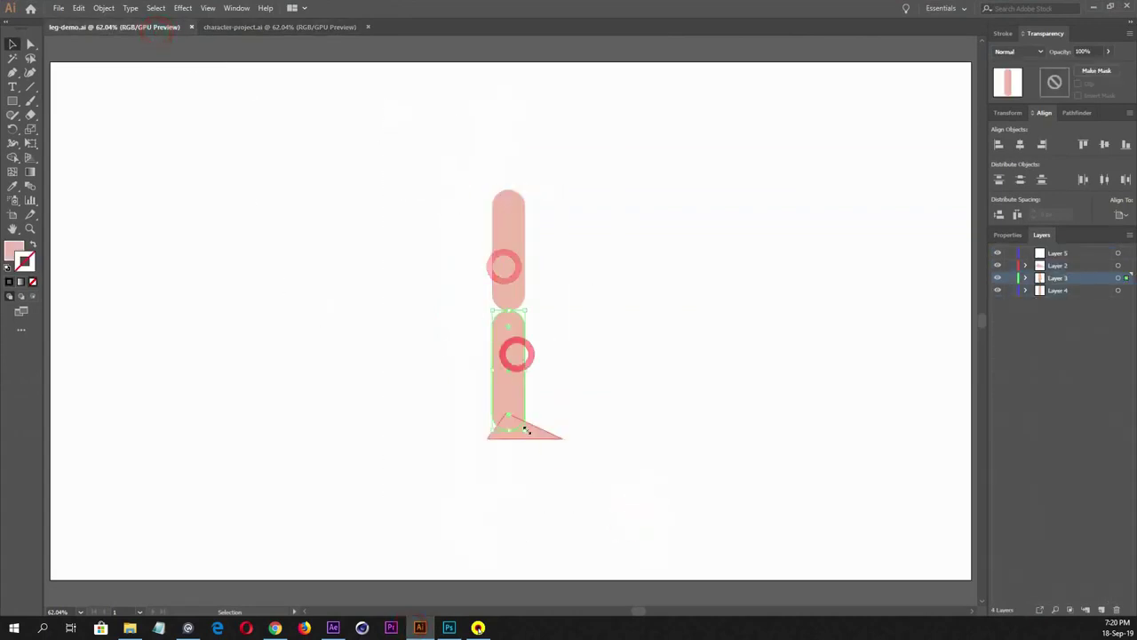
{"action": "left_click", "coordinate": [532, 436]}
{"action": "left_click", "coordinate": [708, 427]}
{"action": "left_click", "coordinate": [541, 429]}
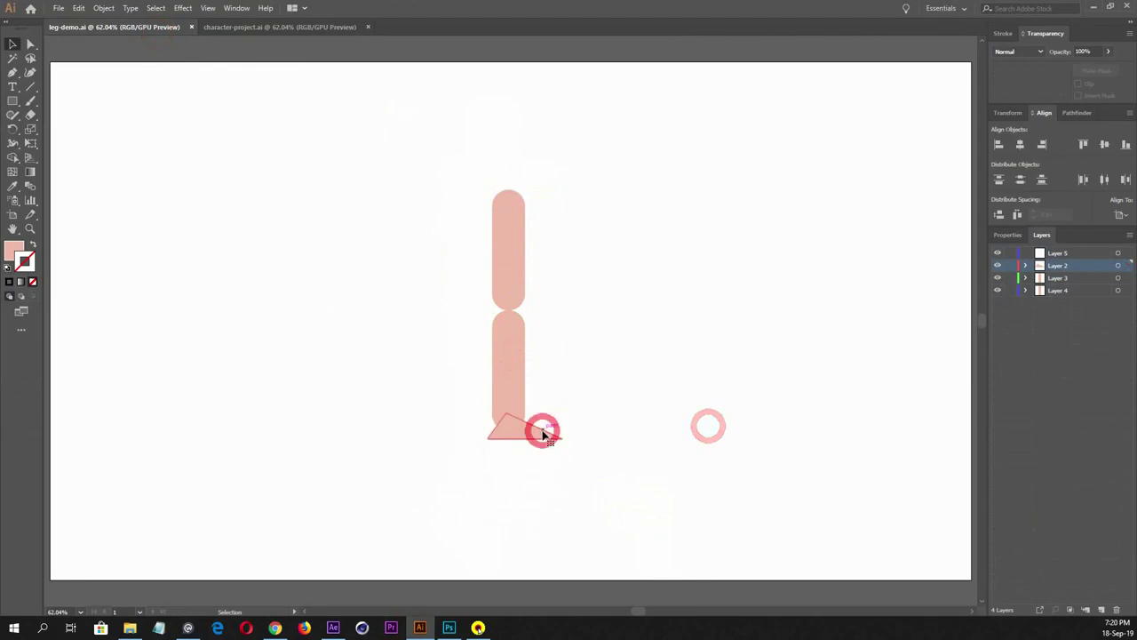
{"action": "left_click", "coordinate": [503, 342]}
{"action": "left_click", "coordinate": [515, 239]}
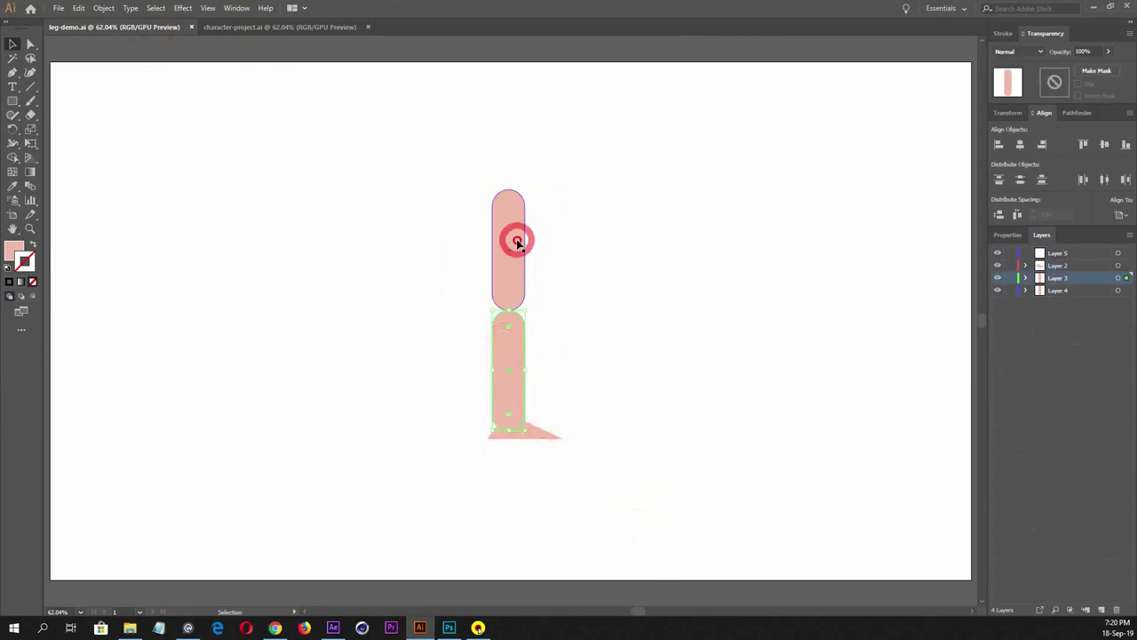
{"action": "left_click", "coordinate": [523, 347]}
{"action": "left_click", "coordinate": [510, 237]}
{"action": "left_click", "coordinate": [518, 347]}
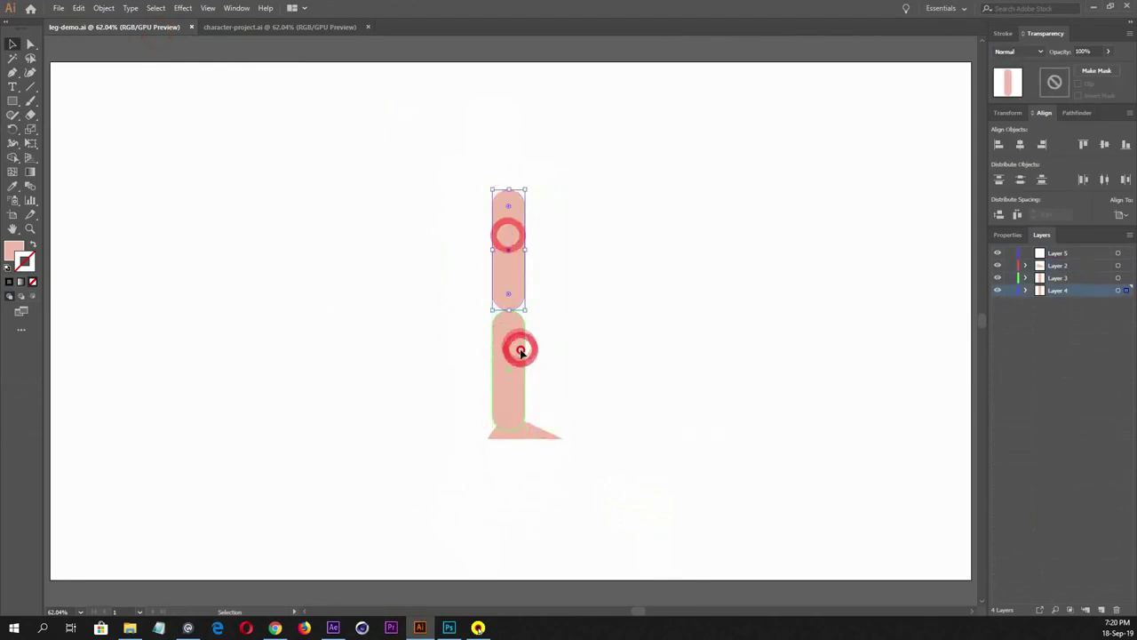
{"action": "left_click", "coordinate": [645, 309]}
{"action": "left_click", "coordinate": [502, 249]}
{"action": "left_click", "coordinate": [647, 304]}
{"action": "left_click", "coordinate": [500, 245]}
{"action": "left_click", "coordinate": [358, 308]}
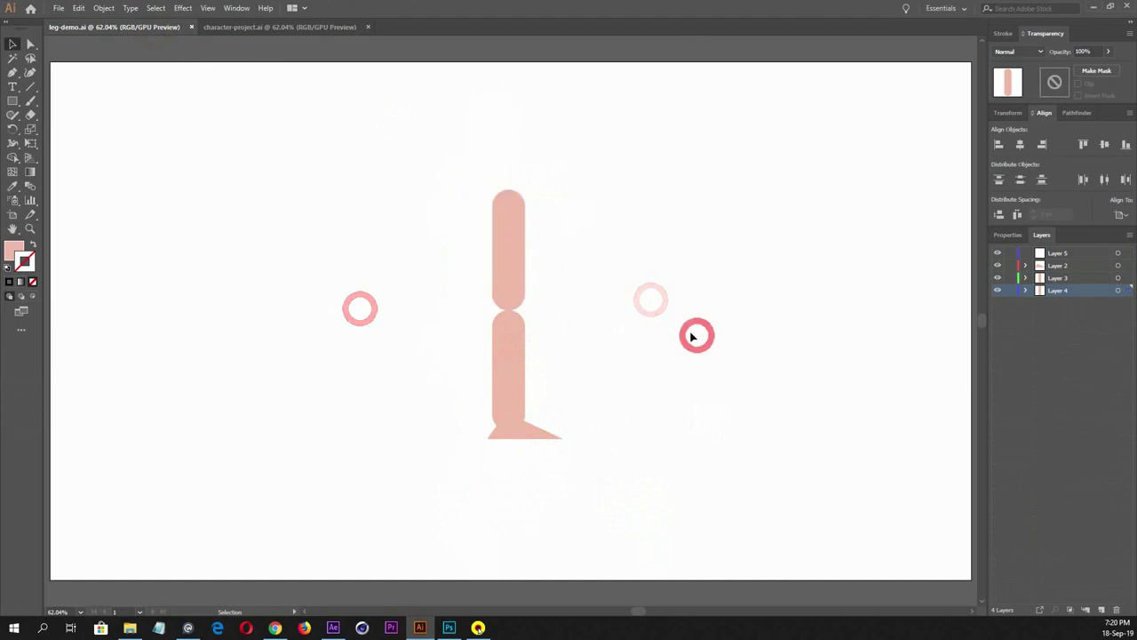
{"action": "left_click_drag", "start_coordinate": [695, 335], "coordinate": [316, 477]}
{"action": "left_click_drag", "start_coordinate": [718, 423], "coordinate": [465, 487]}
{"action": "left_click", "coordinate": [678, 421]}
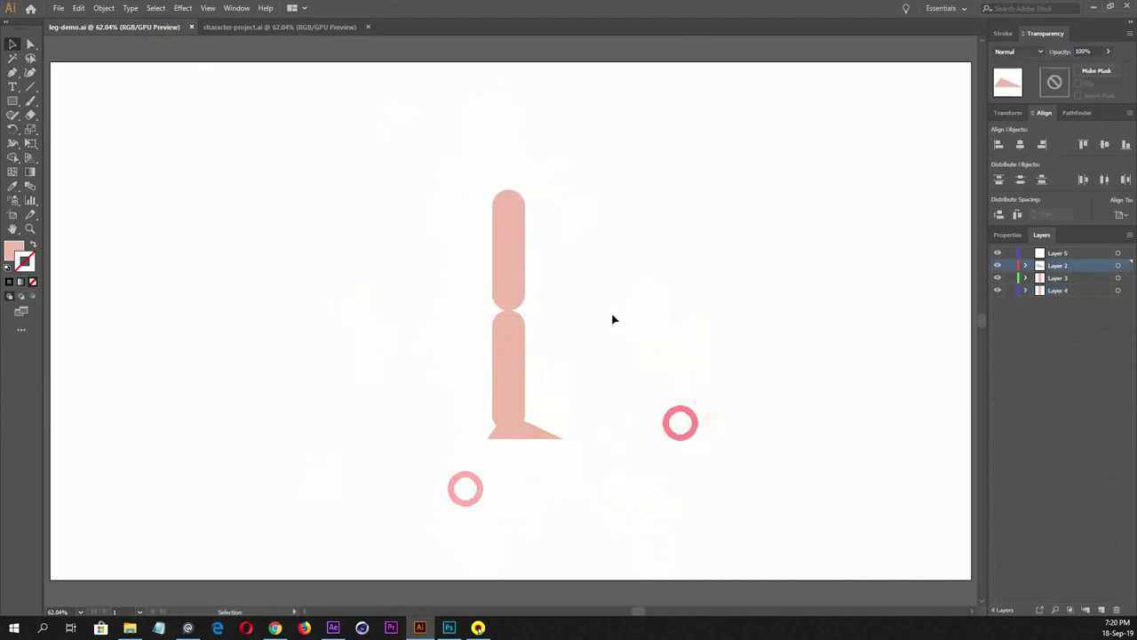
{"action": "left_click_drag", "start_coordinate": [612, 317], "coordinate": [415, 379]}
{"action": "left_click_drag", "start_coordinate": [573, 252], "coordinate": [437, 173]}
{"action": "left_click", "coordinate": [684, 246]}
{"action": "left_click_drag", "start_coordinate": [342, 423], "coordinate": [655, 335]}
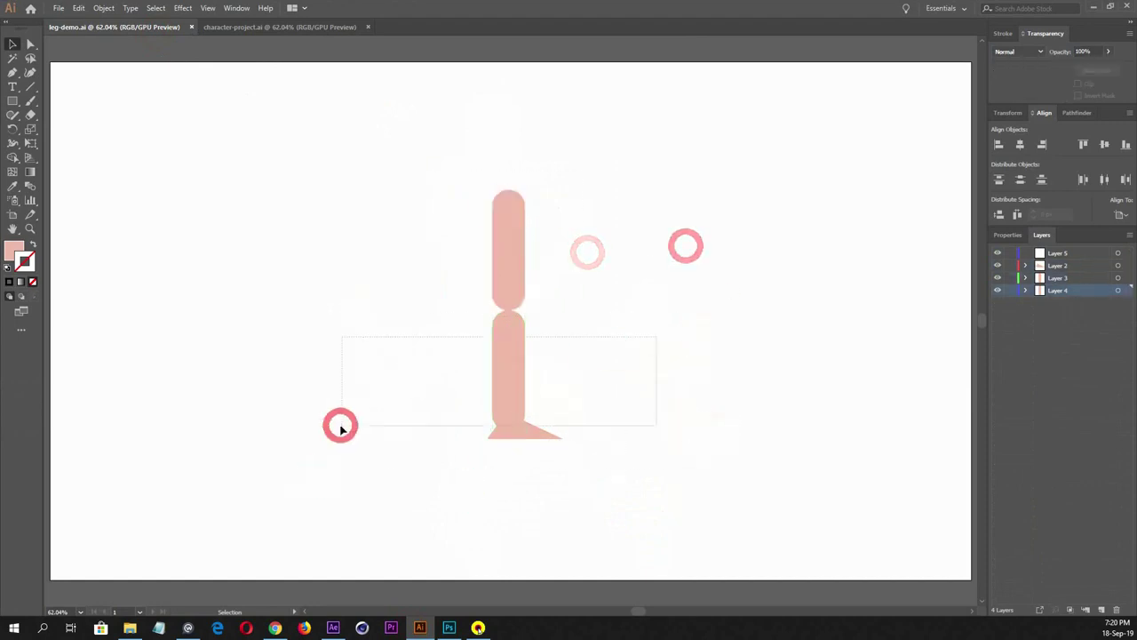
{"action": "left_click", "coordinate": [751, 334]}
{"action": "left_click_drag", "start_coordinate": [561, 186], "coordinate": [662, 297]}
{"action": "left_click_drag", "start_coordinate": [448, 375], "coordinate": [581, 395]}
{"action": "left_click", "coordinate": [596, 454]}
{"action": "left_click", "coordinate": [647, 455]}
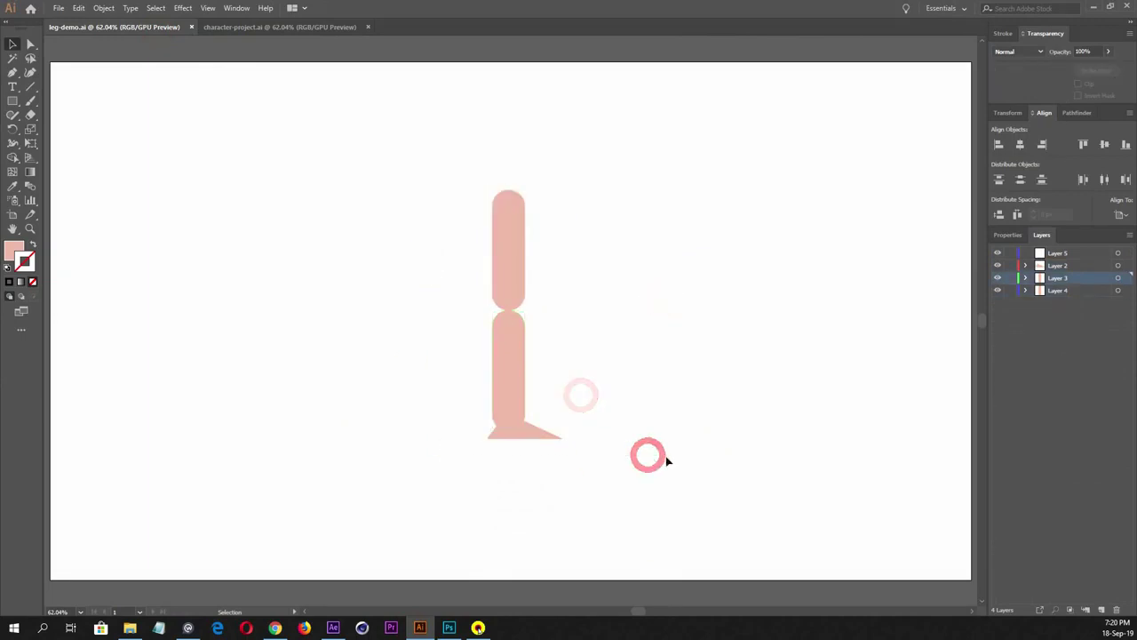
Delete the empty Layer 5 from the leg document
{"action": "left_click", "coordinate": [1057, 266]}
{"action": "left_click", "coordinate": [1058, 290]}
{"action": "left_click_drag", "start_coordinate": [1066, 253], "coordinate": [1117, 610]}
Check the remaining layers against the artwork by selecting the upper leg, and the lower leg together with the foot
{"action": "left_click", "coordinate": [1072, 266]}
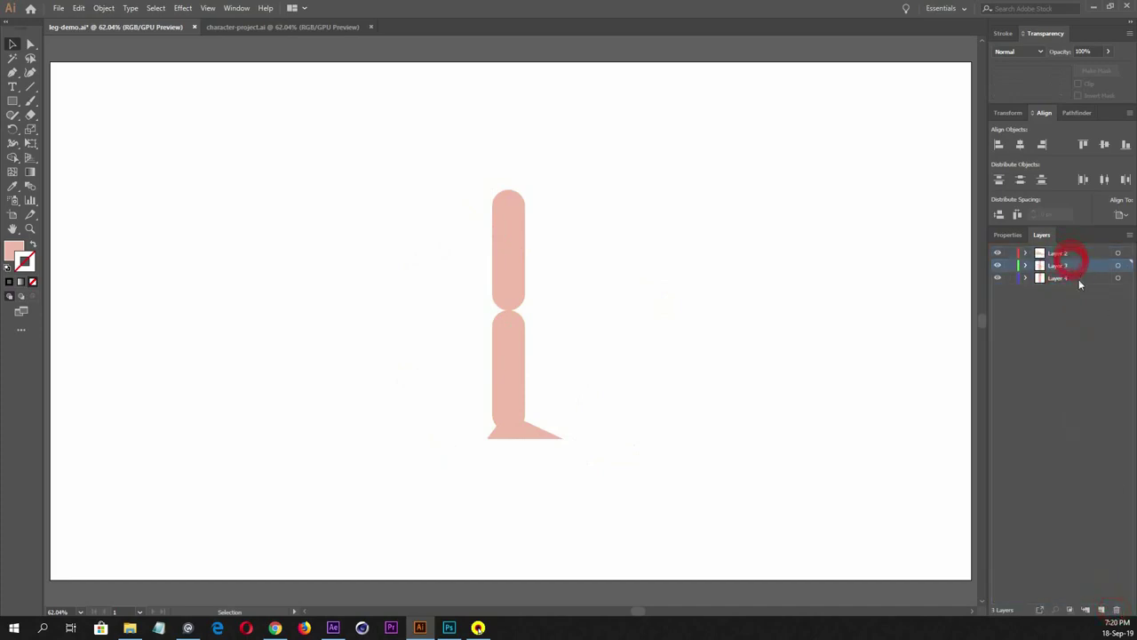
{"action": "left_click", "coordinate": [1077, 278]}
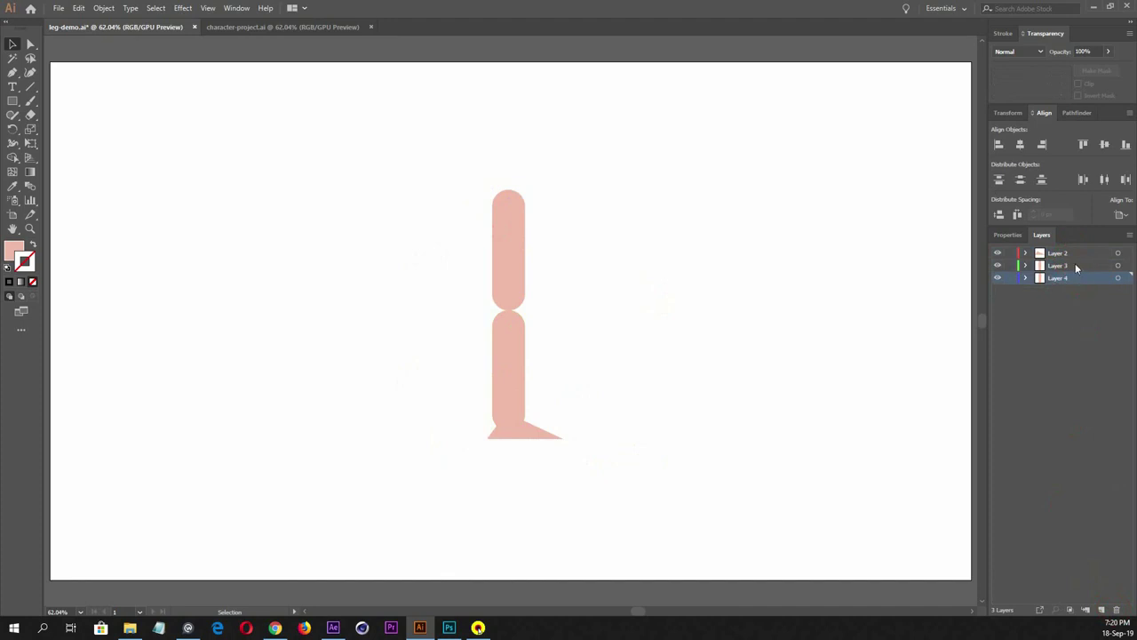
{"action": "left_click_drag", "start_coordinate": [624, 203], "coordinate": [402, 285]}
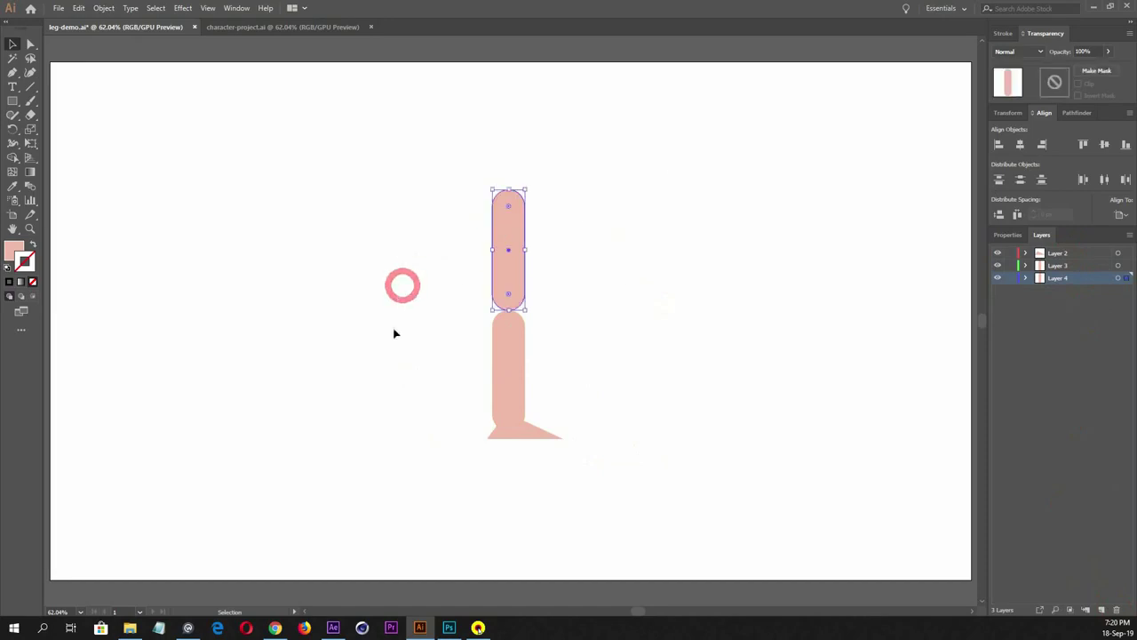
{"action": "left_click_drag", "start_coordinate": [391, 336], "coordinate": [636, 408]}
{"action": "left_click", "coordinate": [483, 489]}
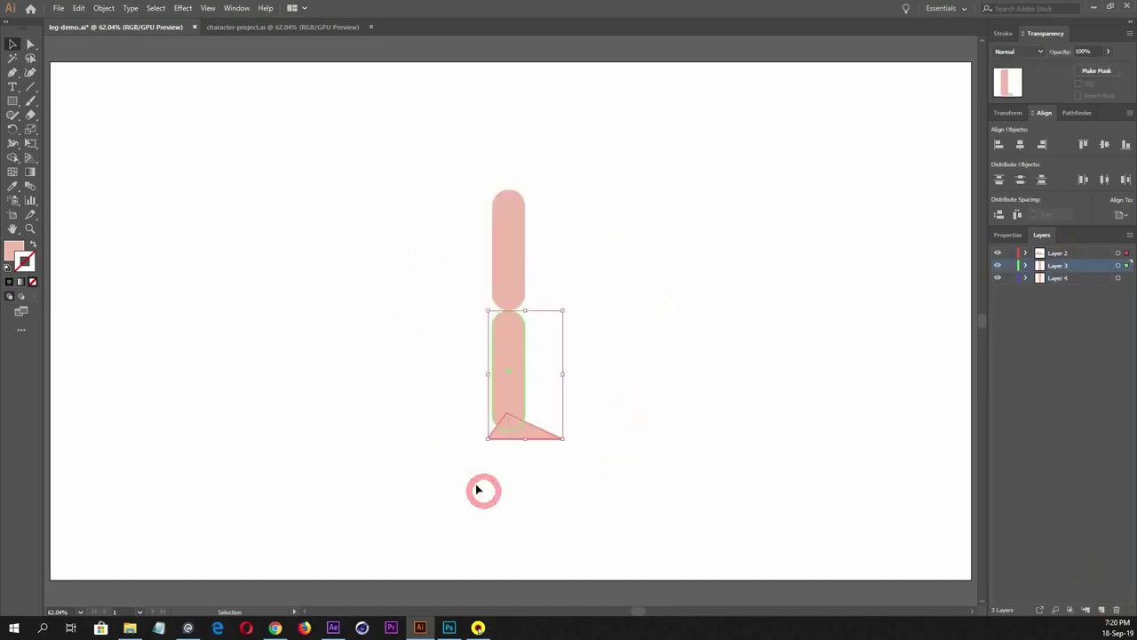
{"action": "left_click", "coordinate": [474, 483]}
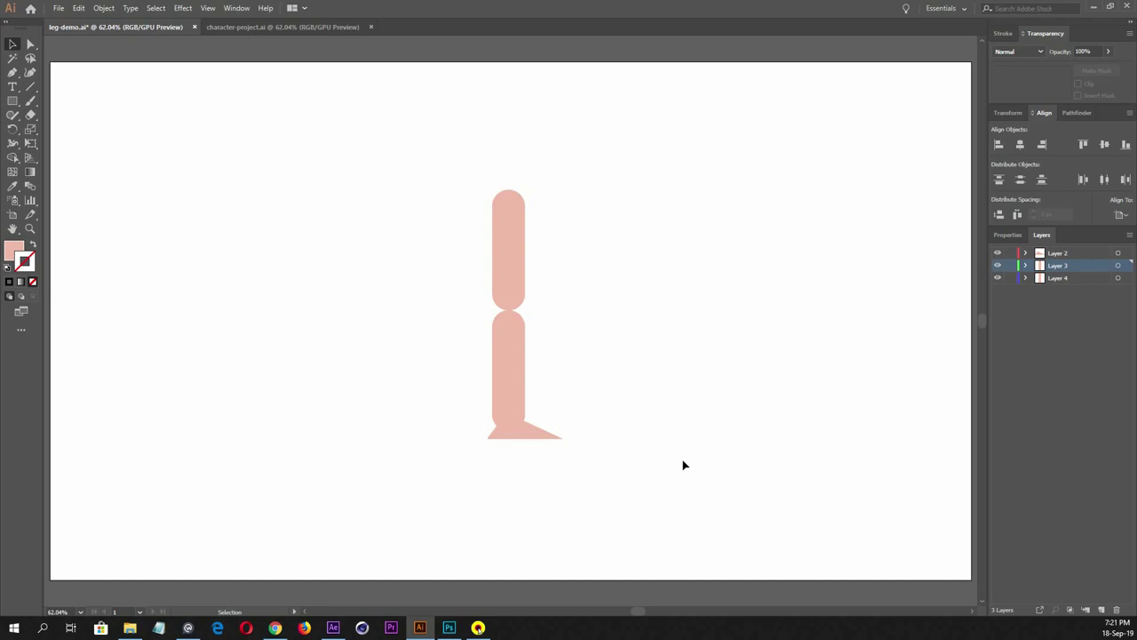
{"action": "left_click_drag", "start_coordinate": [1048, 308], "coordinate": [1068, 259]}
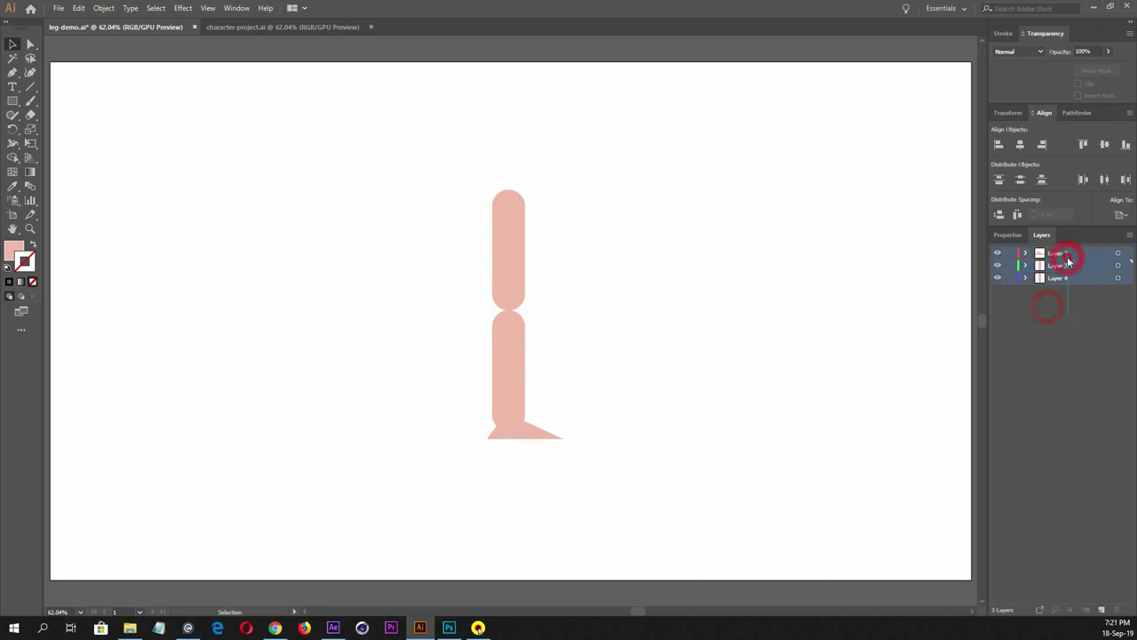
{"action": "left_click", "coordinate": [1072, 356]}
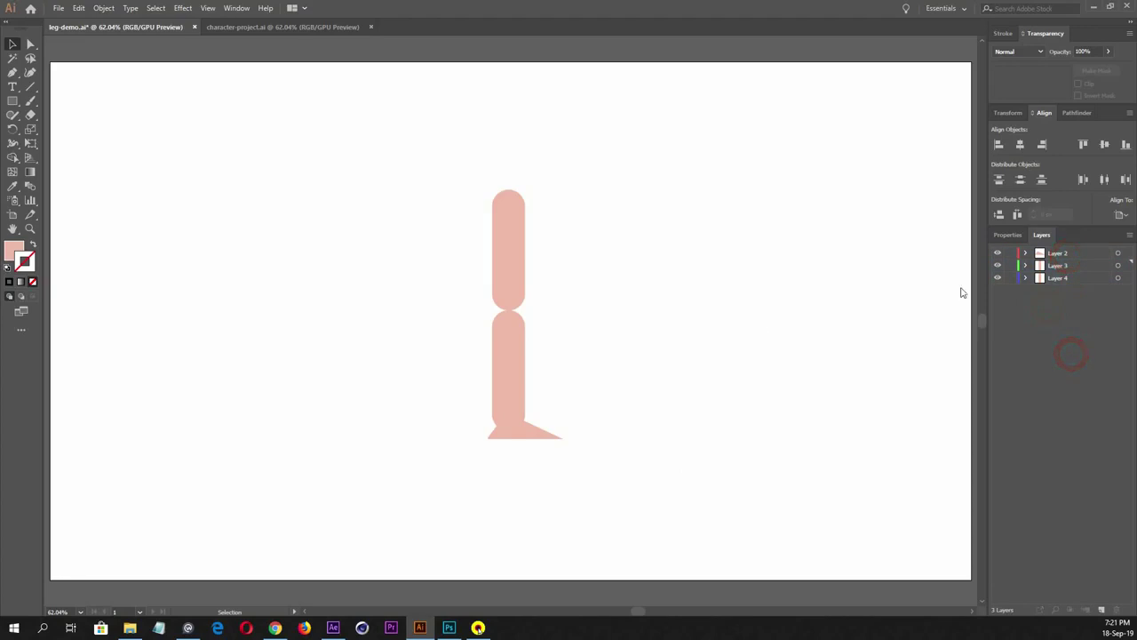
{"action": "double_click", "coordinate": [1060, 252]}
{"action": "left_click", "coordinate": [1071, 341]}
Rename Layer 4, which holds the upper leg shape, as thigh
{"action": "left_click", "coordinate": [514, 256]}
{"action": "double_click", "coordinate": [1057, 278]}
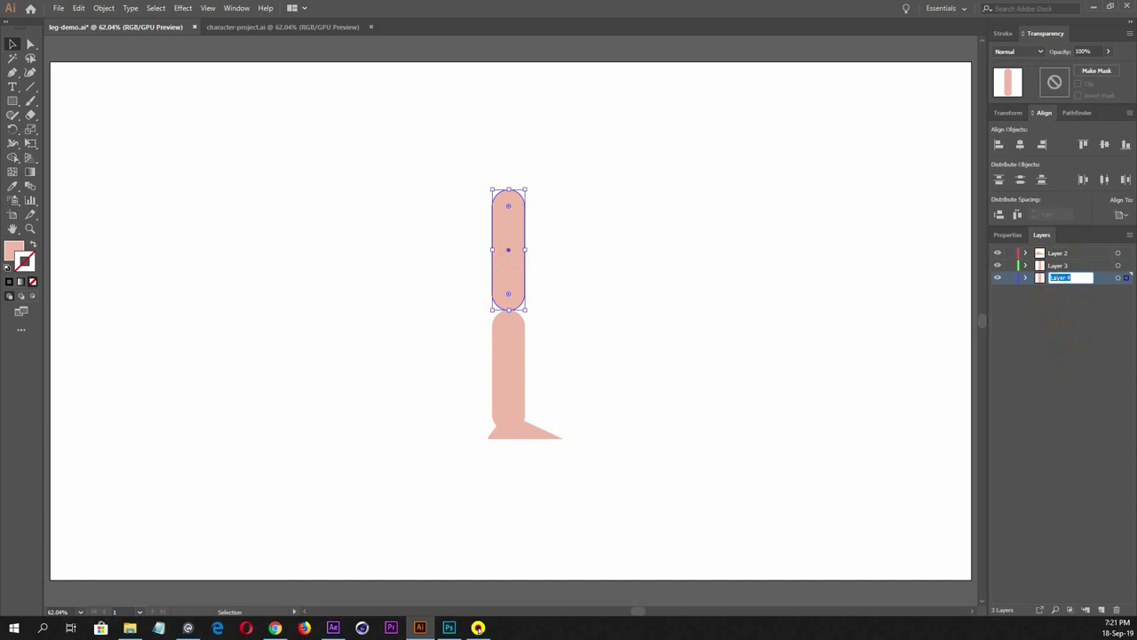
{"action": "type", "text": "thigh"}
{"action": "left_click", "coordinate": [1074, 341]}
Rename Layer 3, which holds the lower leg shape, as calf
{"action": "left_click", "coordinate": [1071, 270]}
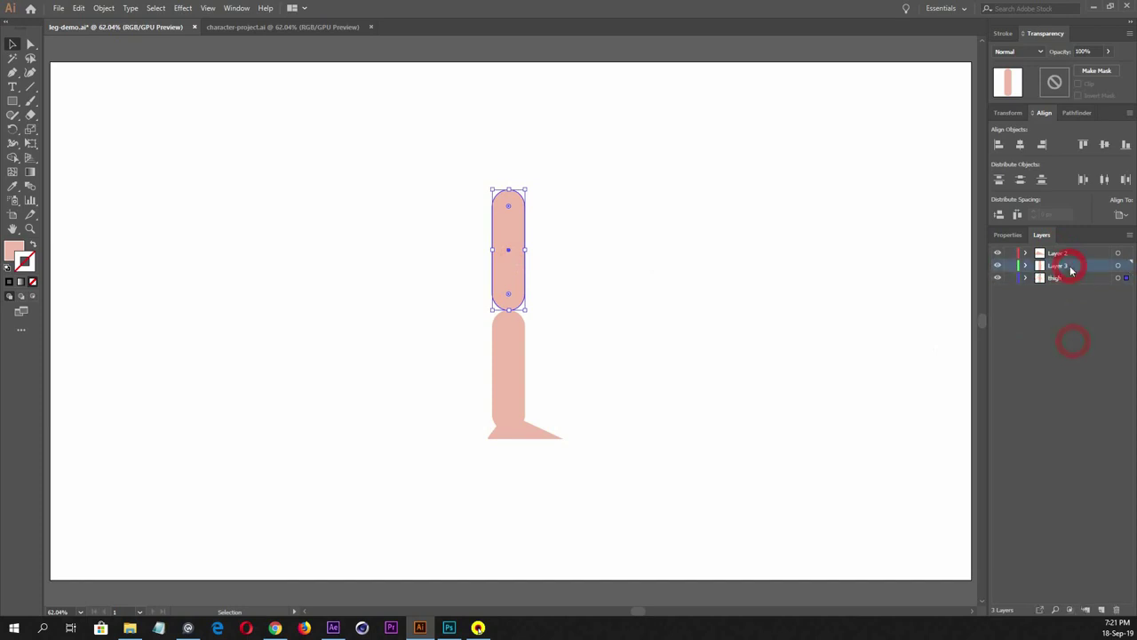
{"action": "double_click", "coordinate": [1064, 265]}
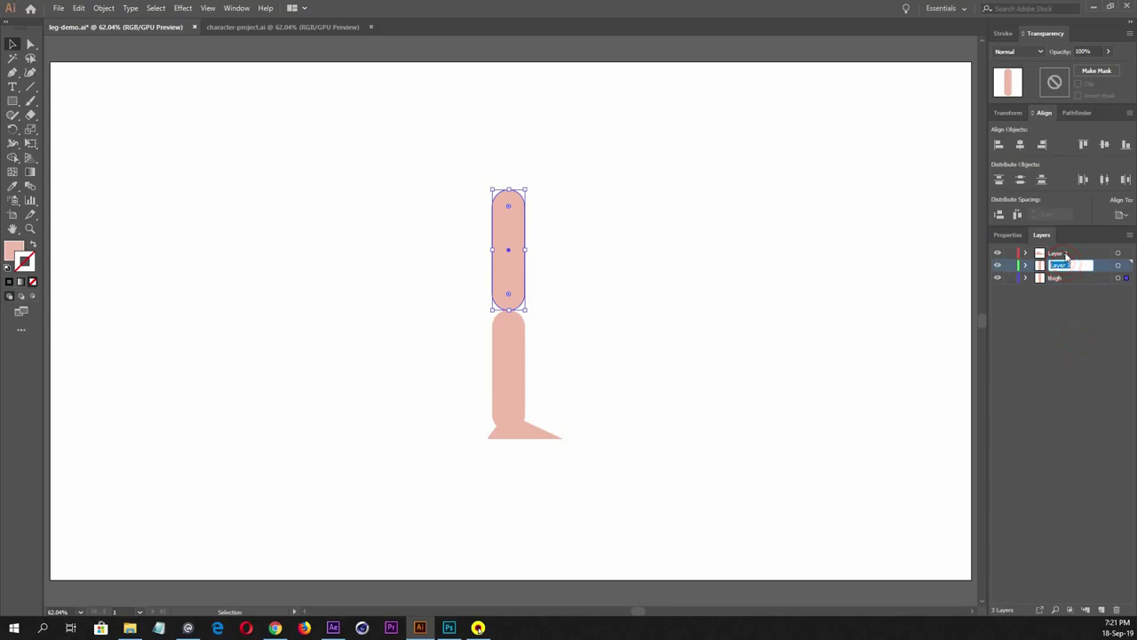
{"action": "type", "text": "calf"}
{"action": "left_click", "coordinate": [1071, 313]}
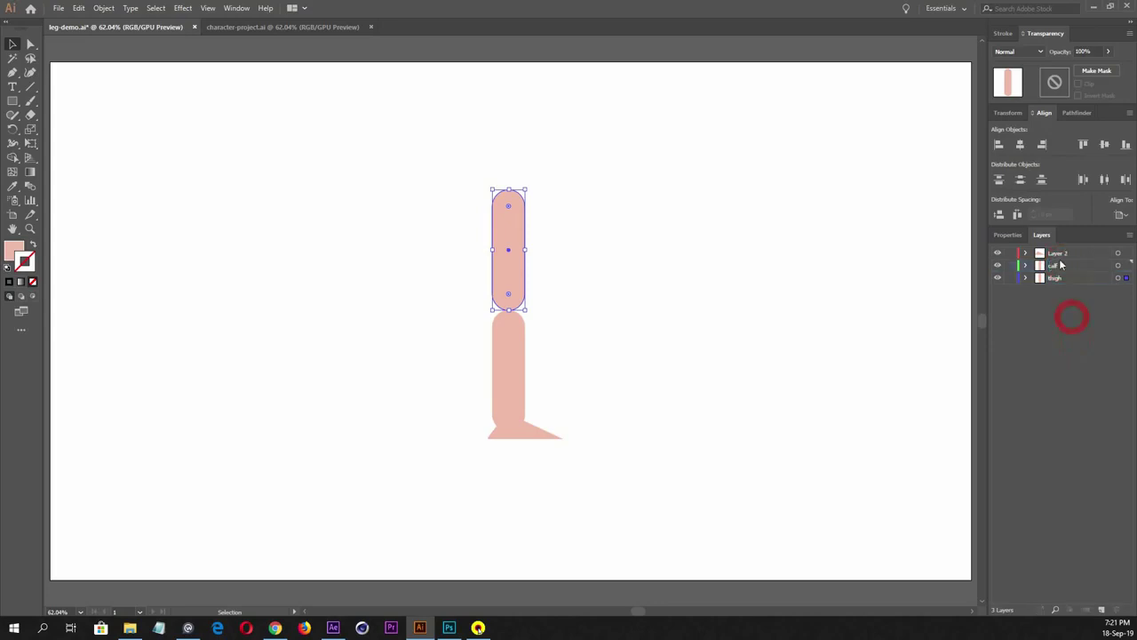
Rename Layer 2, which holds the foot shape, as foot
{"action": "left_click", "coordinate": [1059, 252]}
{"action": "double_click", "coordinate": [1060, 253]}
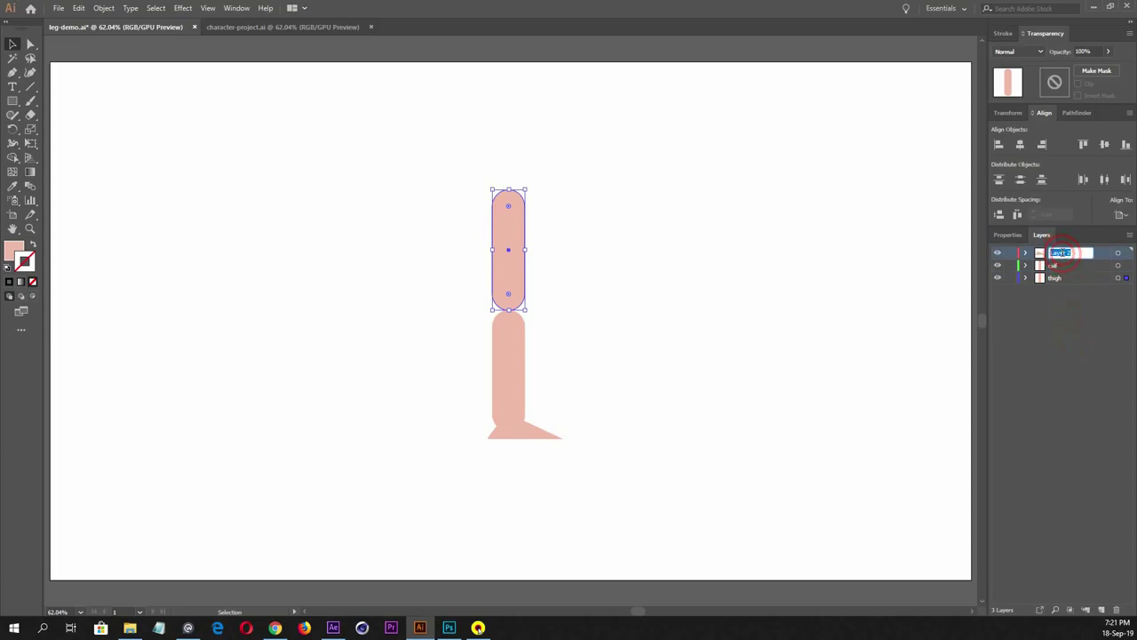
{"action": "type", "text": "foot"}
{"action": "left_click", "coordinate": [1065, 345]}
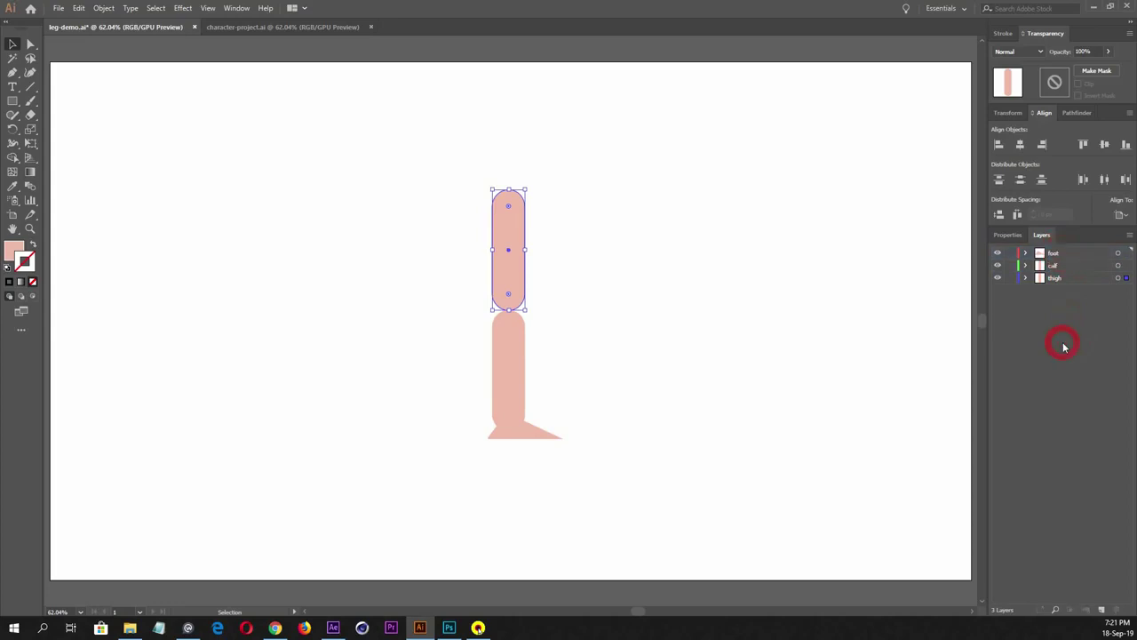
Try rotating the calf shape slightly, undo the rotation and deselect the shape
{"action": "left_click", "coordinate": [633, 261]}
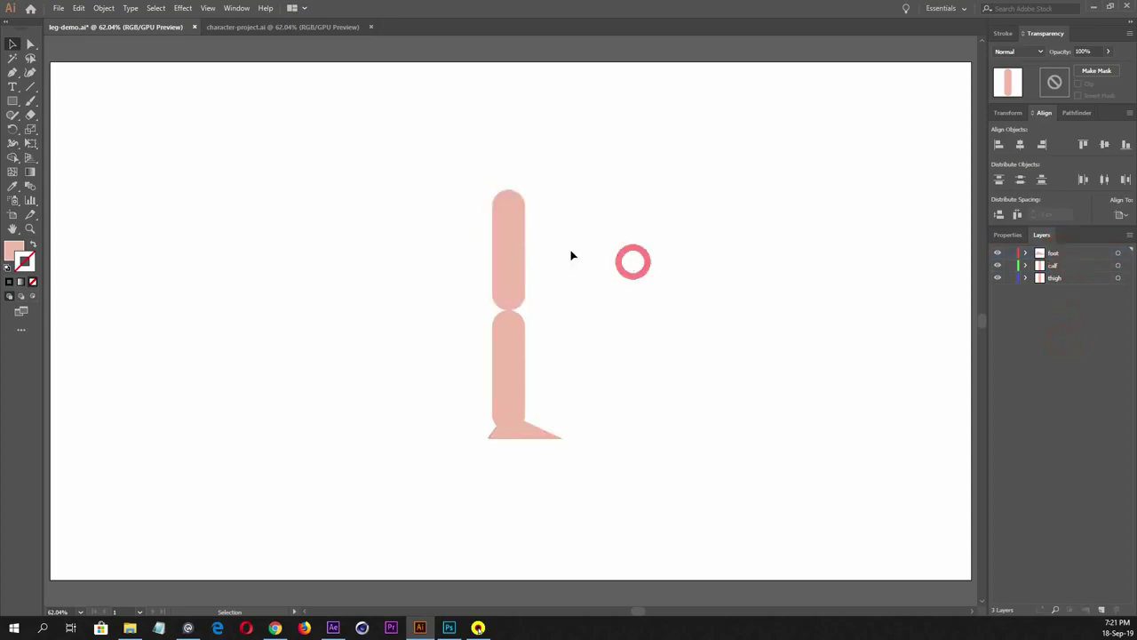
{"action": "left_click", "coordinate": [508, 233]}
{"action": "left_click", "coordinate": [507, 347]}
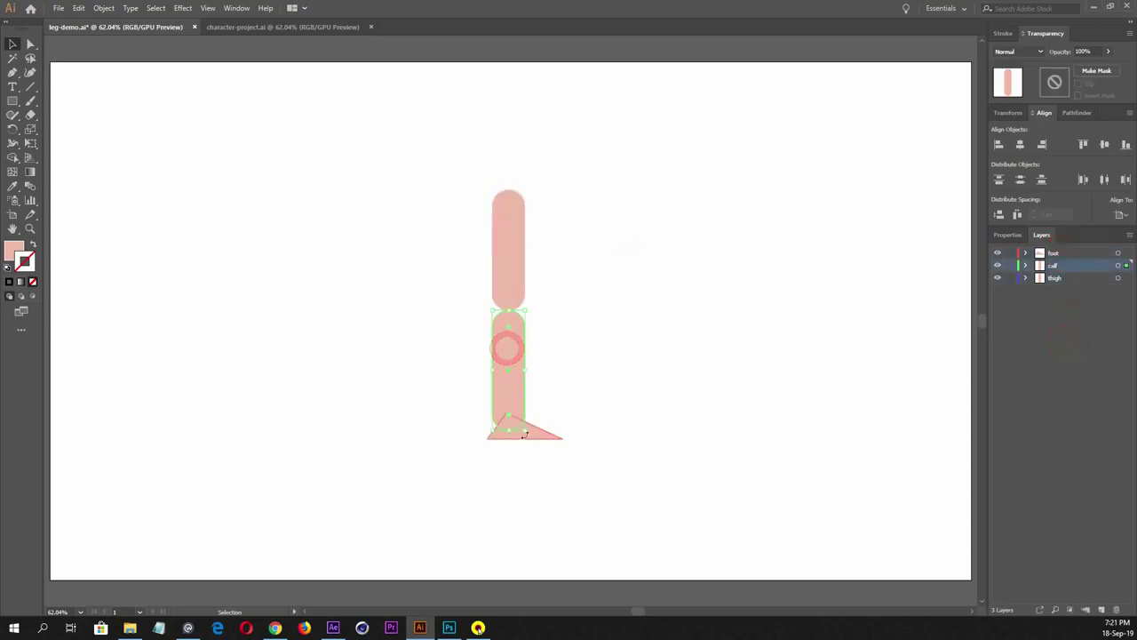
{"action": "left_click_drag", "start_coordinate": [526, 433], "coordinate": [518, 432]}
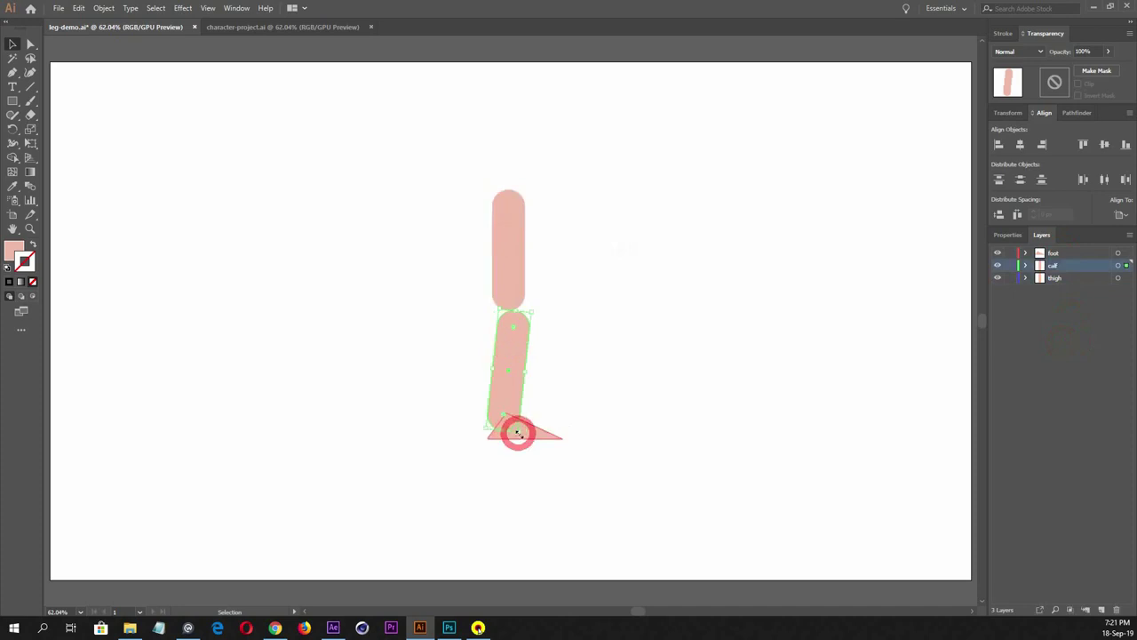
{"action": "key", "text": "a"}
{"action": "key", "text": "ctrl+z"}
{"action": "key", "text": "v"}
{"action": "left_click", "coordinate": [678, 392]}
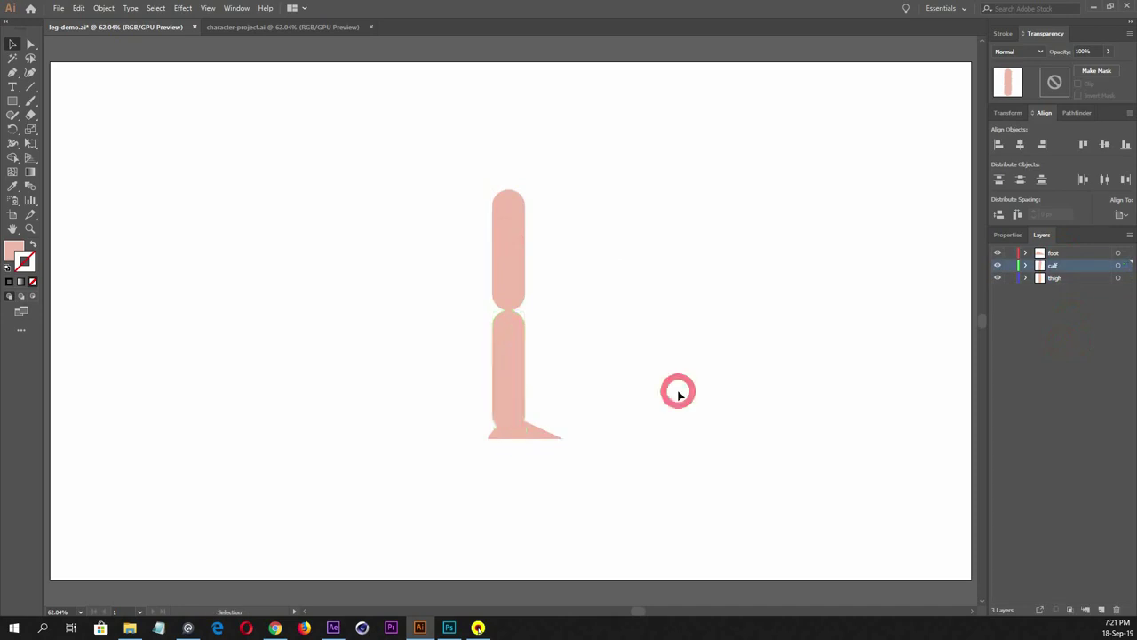
Check the thigh, calf and foot shapes by selecting each one and the whole leg together
{"action": "left_click", "coordinate": [498, 214]}
{"action": "left_click", "coordinate": [510, 370]}
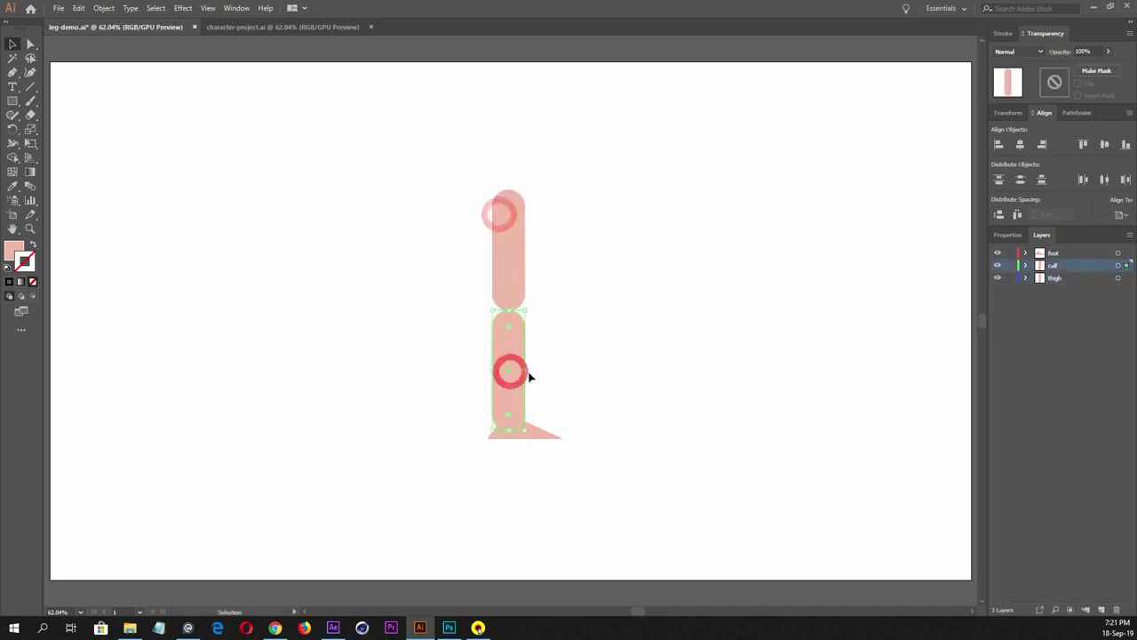
{"action": "left_click", "coordinate": [535, 434]}
{"action": "left_click", "coordinate": [658, 434]}
{"action": "left_click_drag", "start_coordinate": [657, 183], "coordinate": [387, 564]}
{"action": "left_click", "coordinate": [752, 339]}
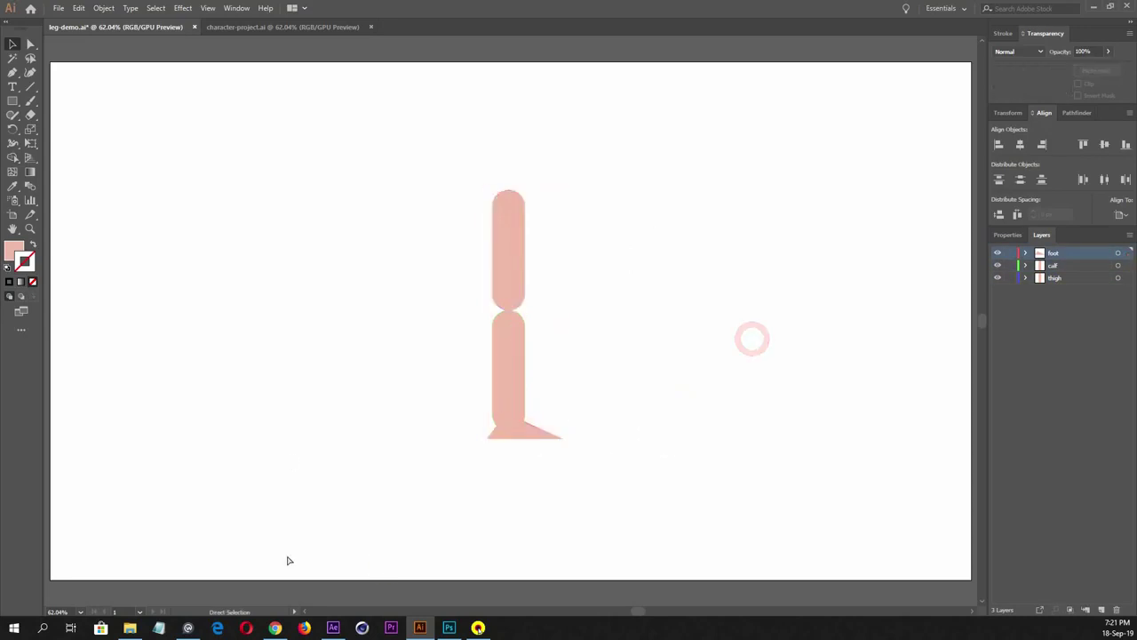
Save the leg-demo.ai document and switch to After Effects
{"action": "key", "text": "ctrl+s"}
{"action": "left_click", "coordinate": [333, 627]}
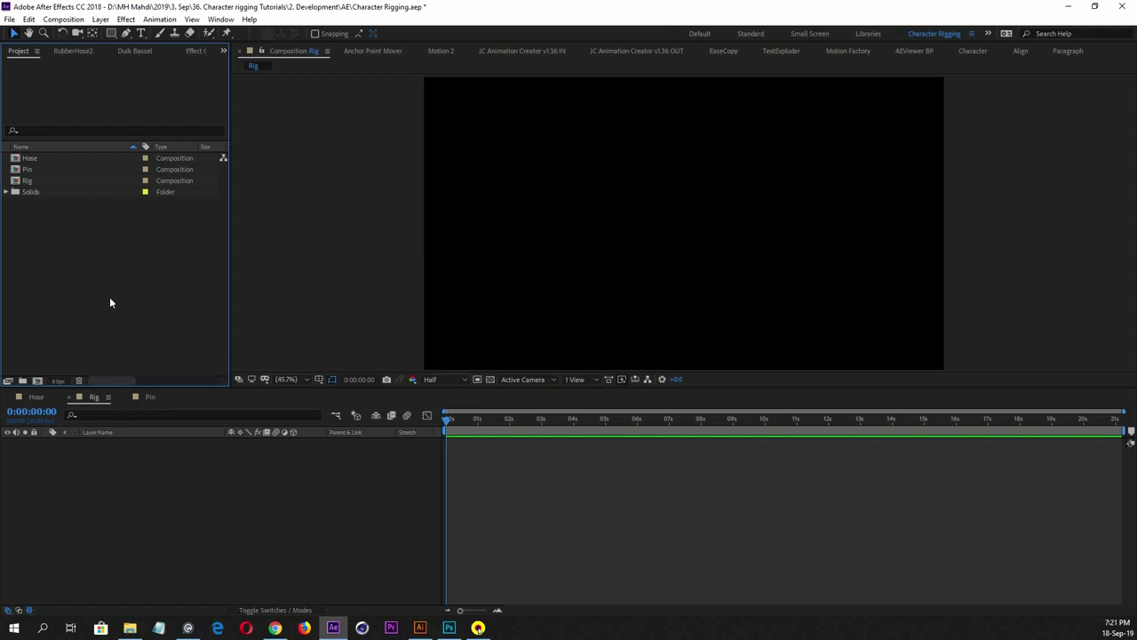
Open the file import dialog showing the Ai folder that contains leg-demo.ai
{"action": "left_click", "coordinate": [189, 515]}
{"action": "left_click", "coordinate": [108, 259]}
{"action": "left_click", "coordinate": [9, 18]}
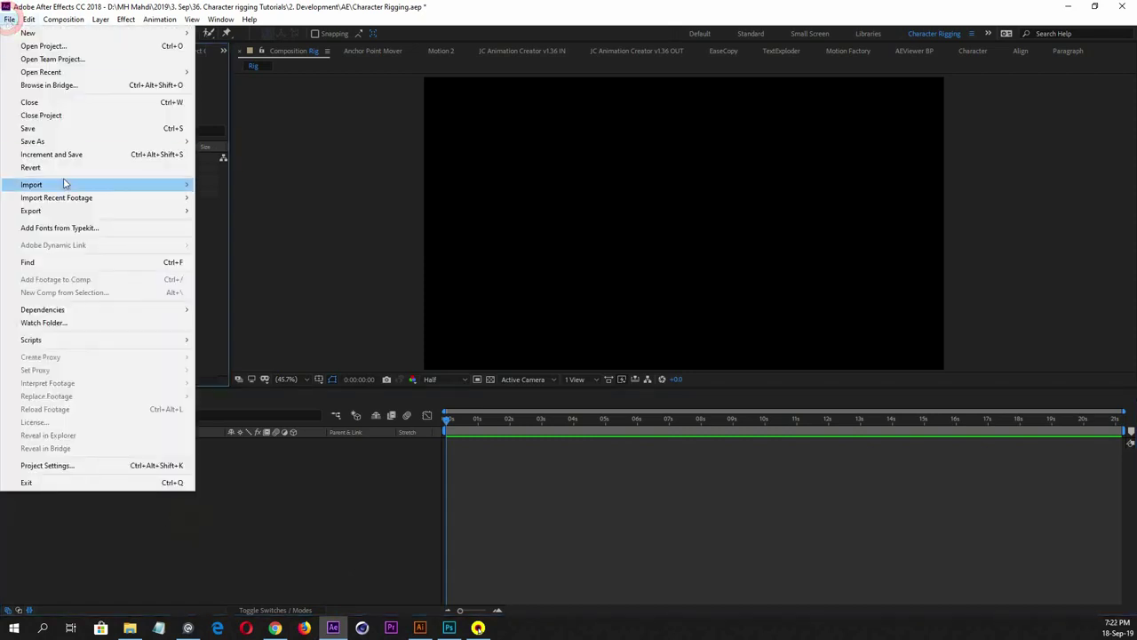
{"action": "mouse_move", "coordinate": [94, 184]}
{"action": "left_click", "coordinate": [221, 184]}
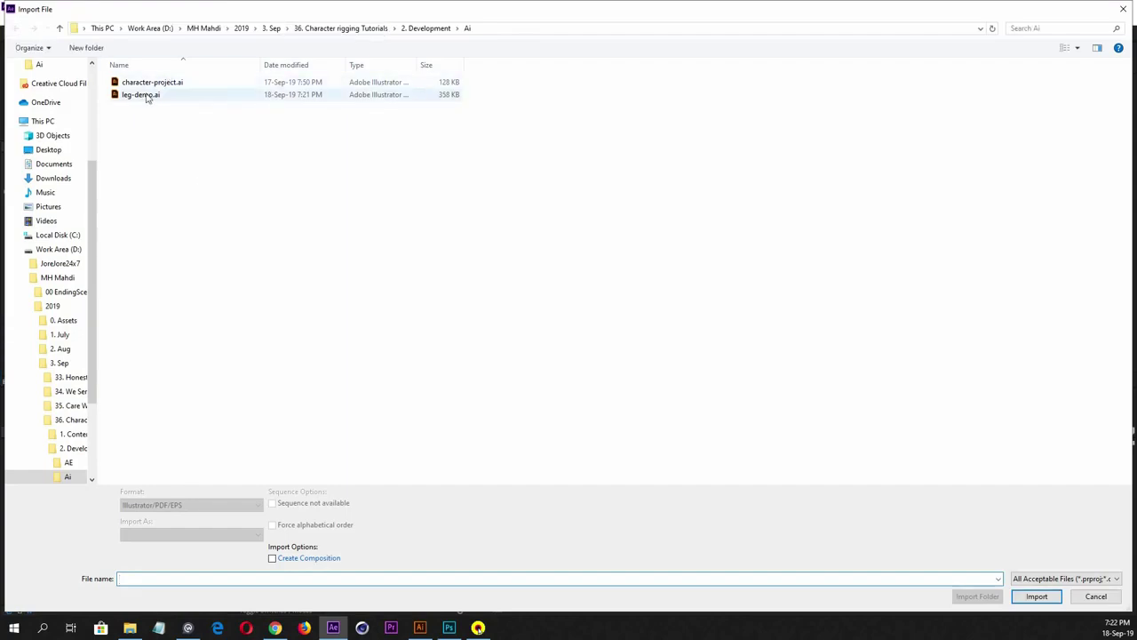
Switch back to the leg-demo.ai document in Illustrator
{"action": "left_click", "coordinate": [419, 627]}
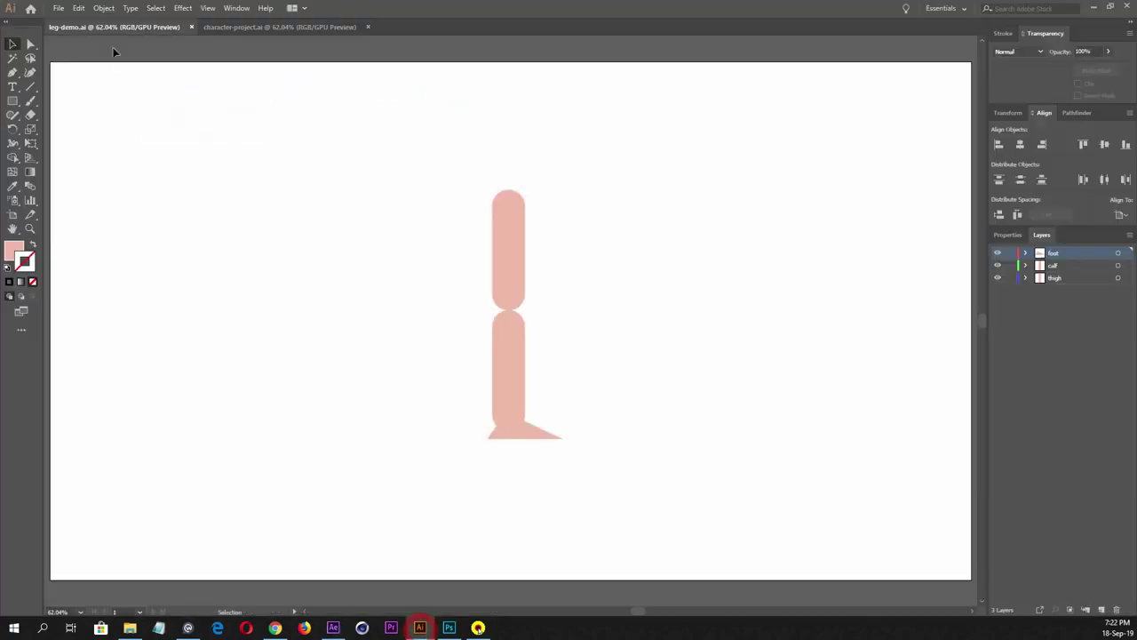
Switch back to the open file import dialog in After Effects
{"action": "left_click", "coordinate": [334, 628]}
{"action": "left_click", "coordinate": [135, 96]}
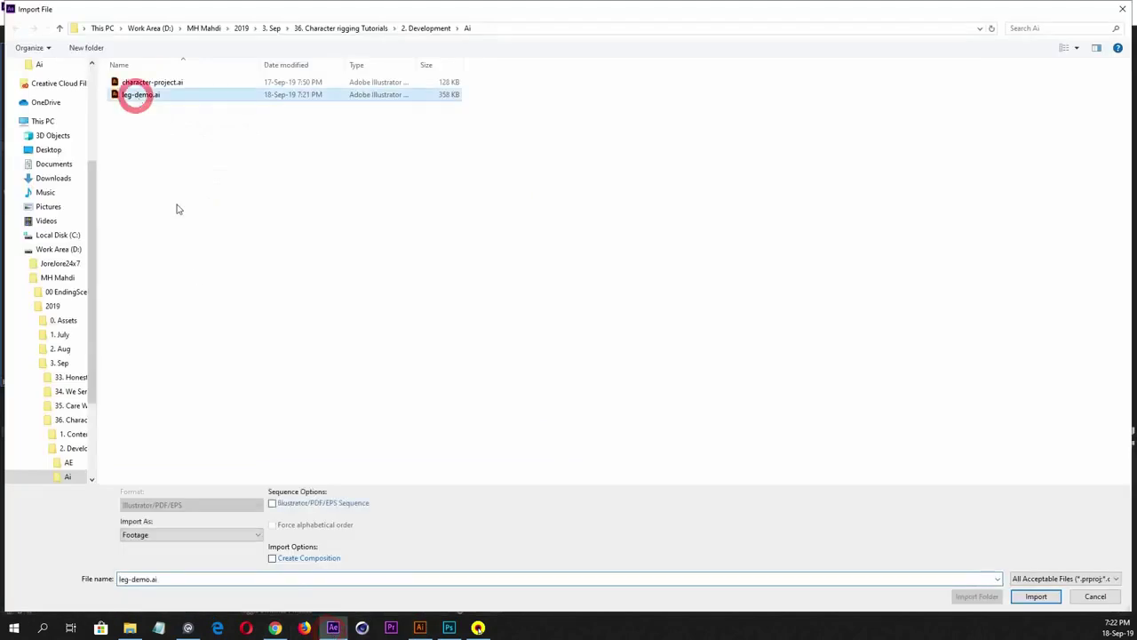
{"action": "left_click", "coordinate": [179, 536]}
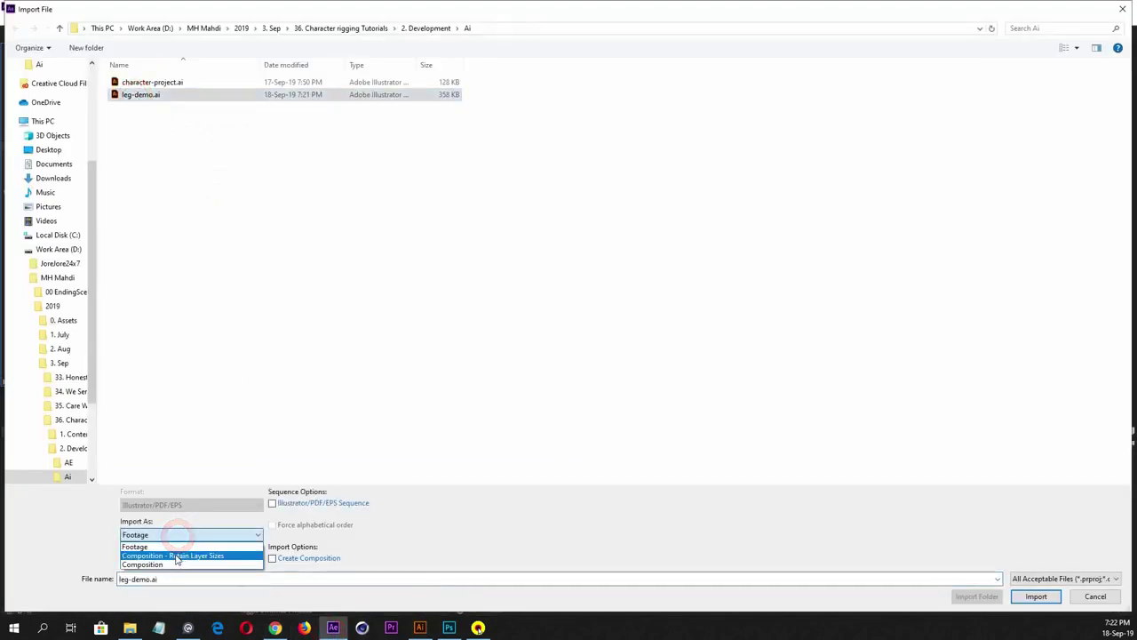
{"action": "left_click", "coordinate": [181, 555]}
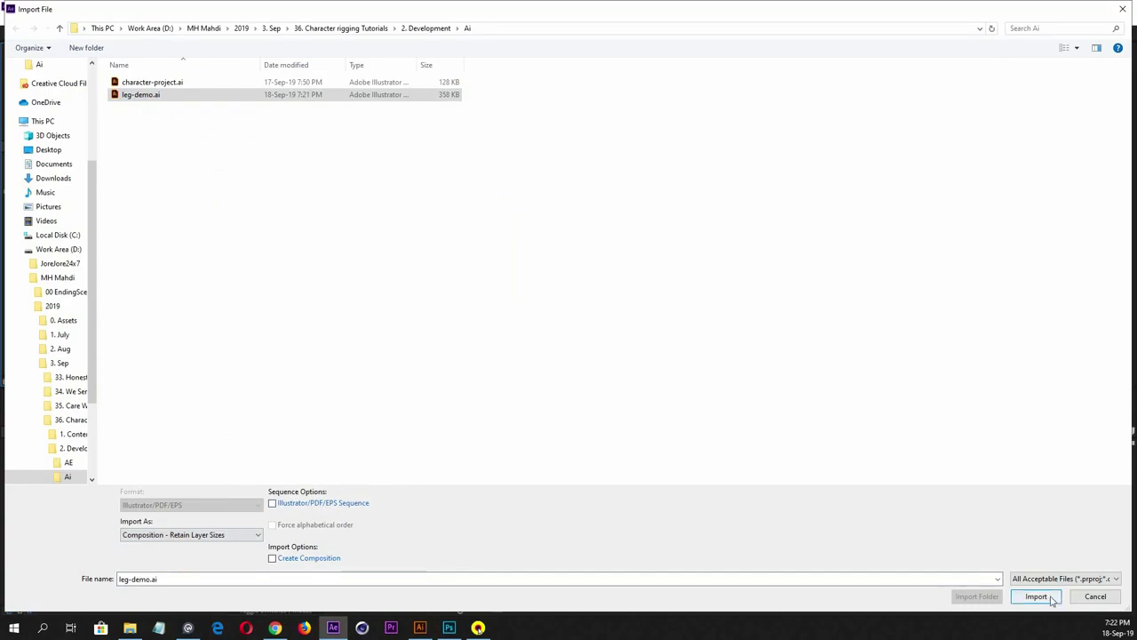
{"action": "left_click", "coordinate": [1085, 596]}
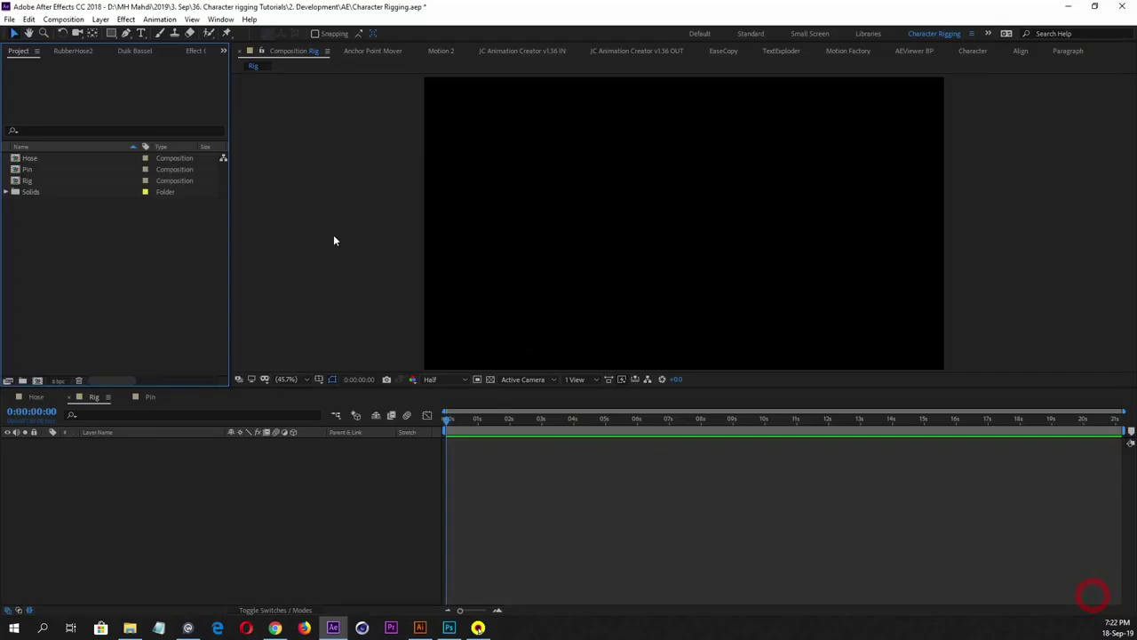
Import leg-demo.ai as a Composition with footage dimensions set to Layer Size
{"action": "left_click", "coordinate": [107, 286]}
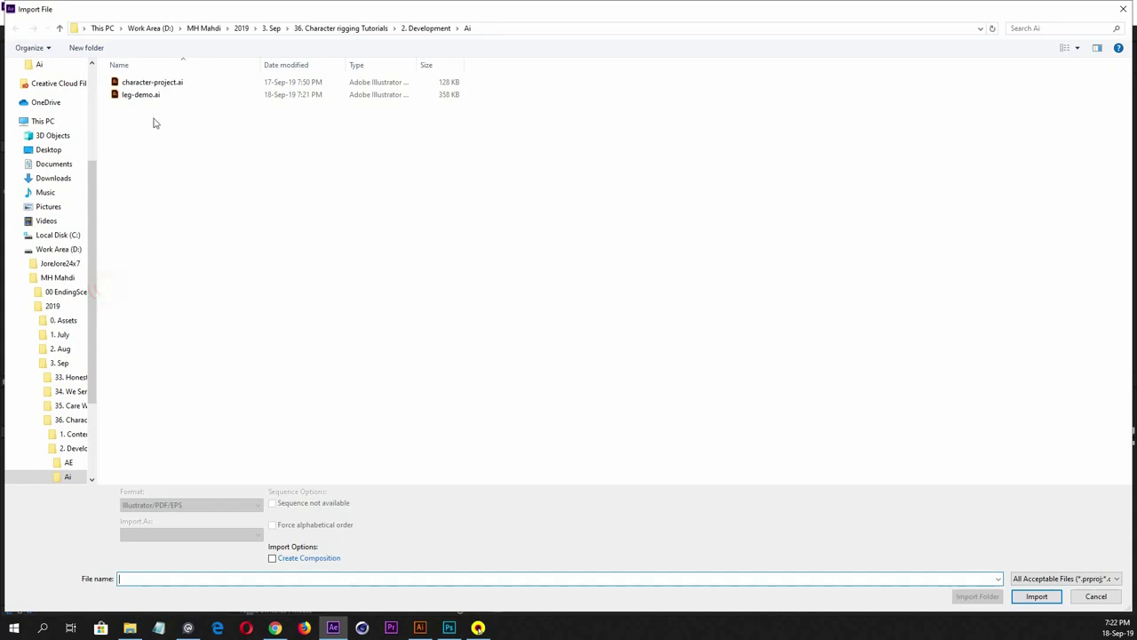
{"action": "left_click", "coordinate": [139, 94]}
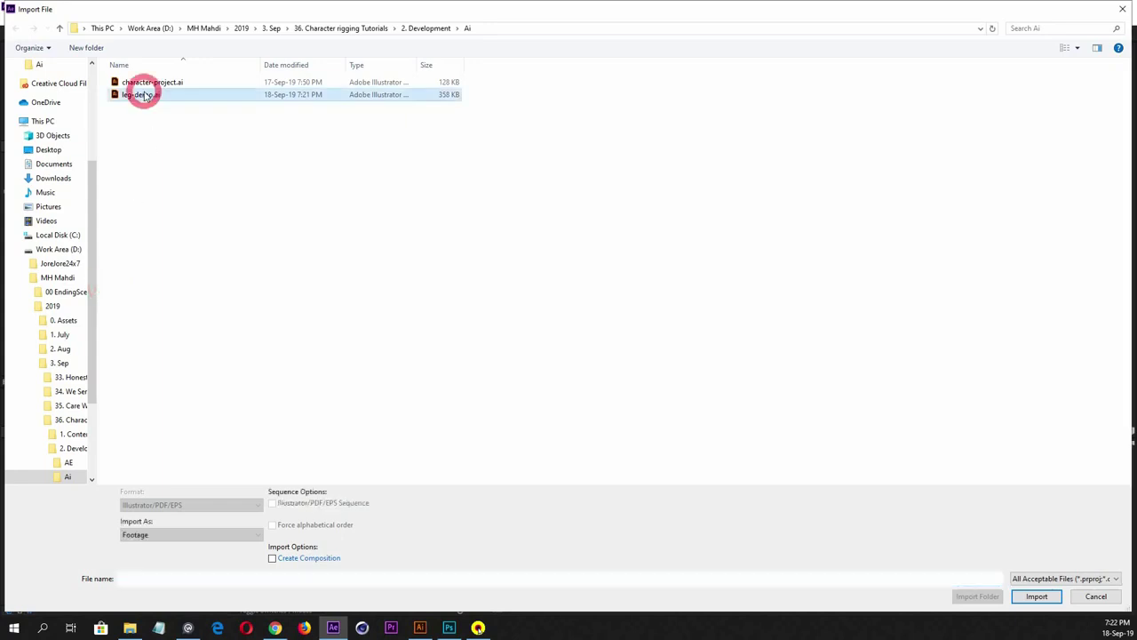
{"action": "left_click", "coordinate": [186, 533]}
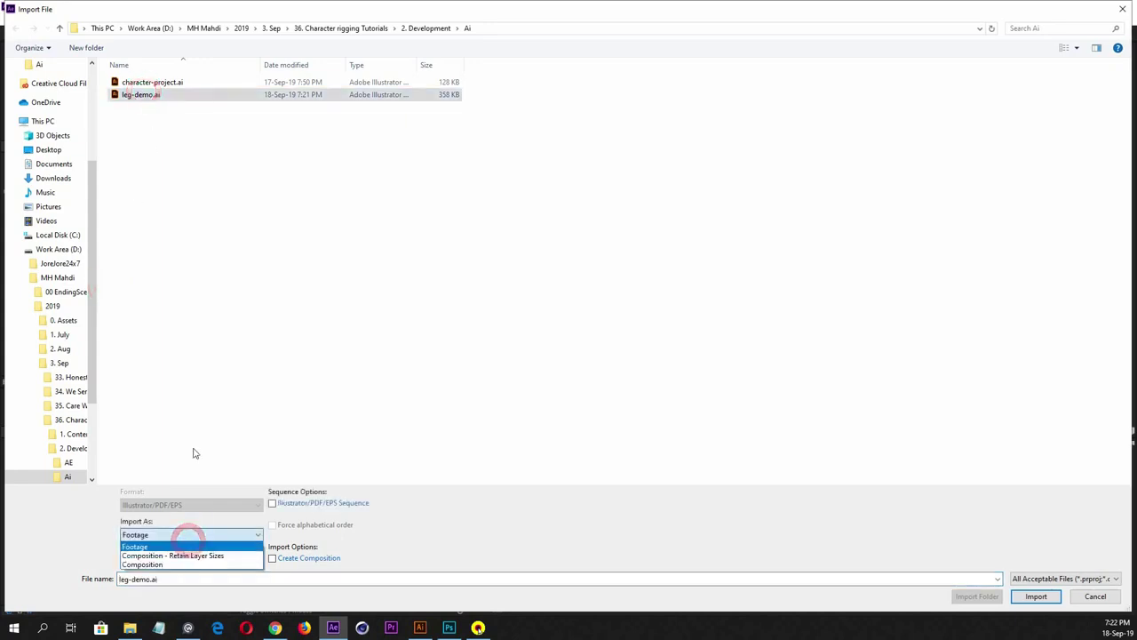
{"action": "left_click", "coordinate": [216, 361]}
{"action": "double_click", "coordinate": [141, 94]}
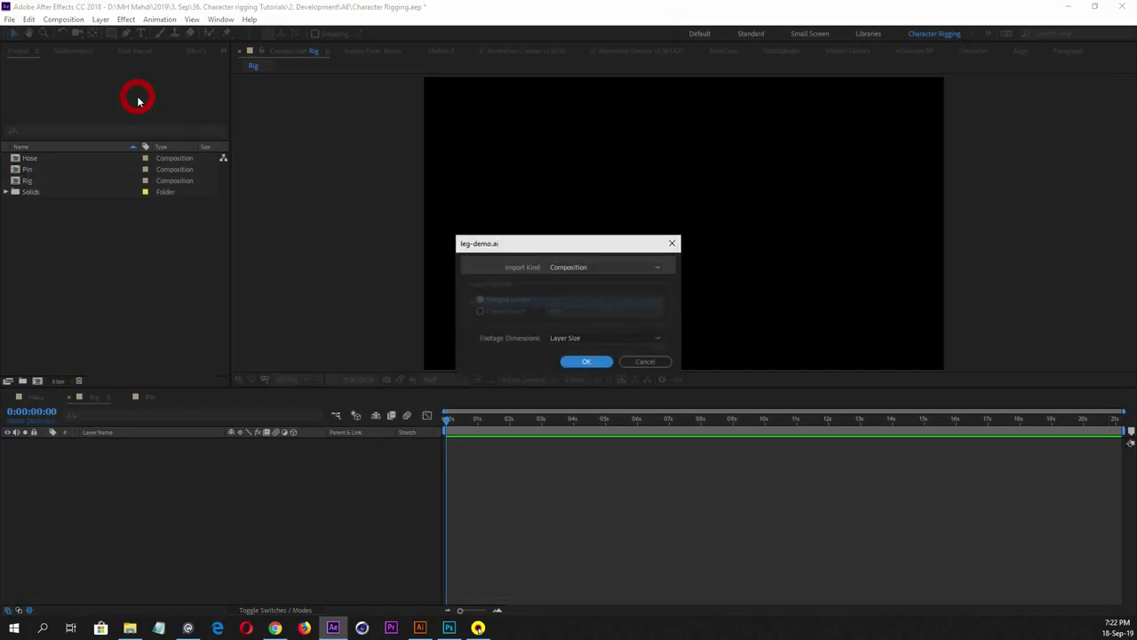
{"action": "left_click", "coordinate": [421, 627]}
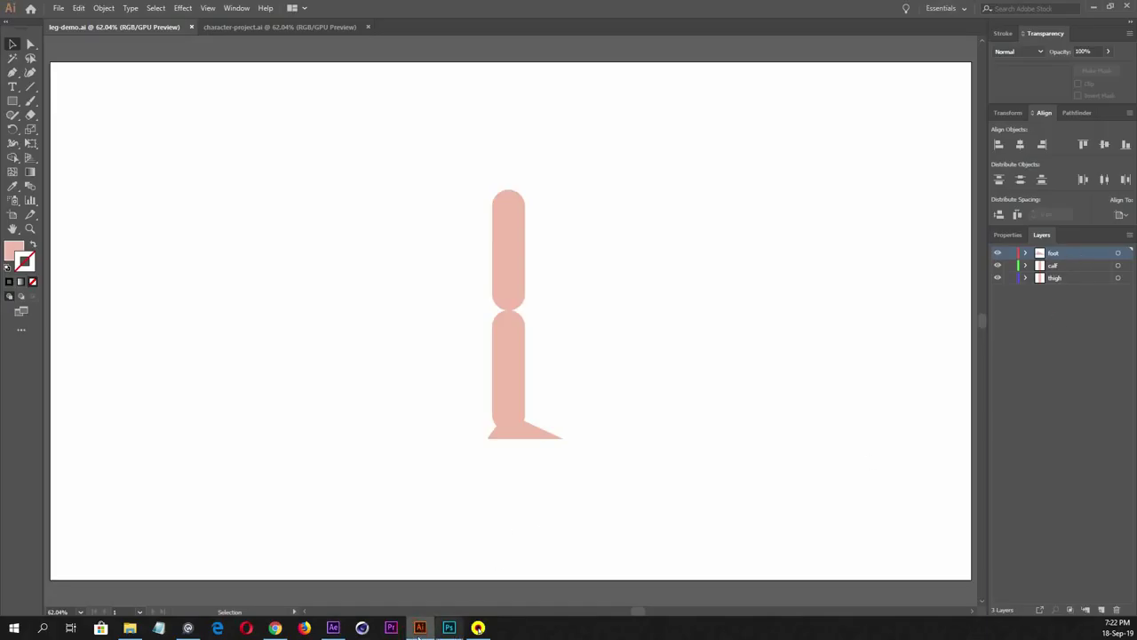
{"action": "left_click", "coordinate": [334, 627]}
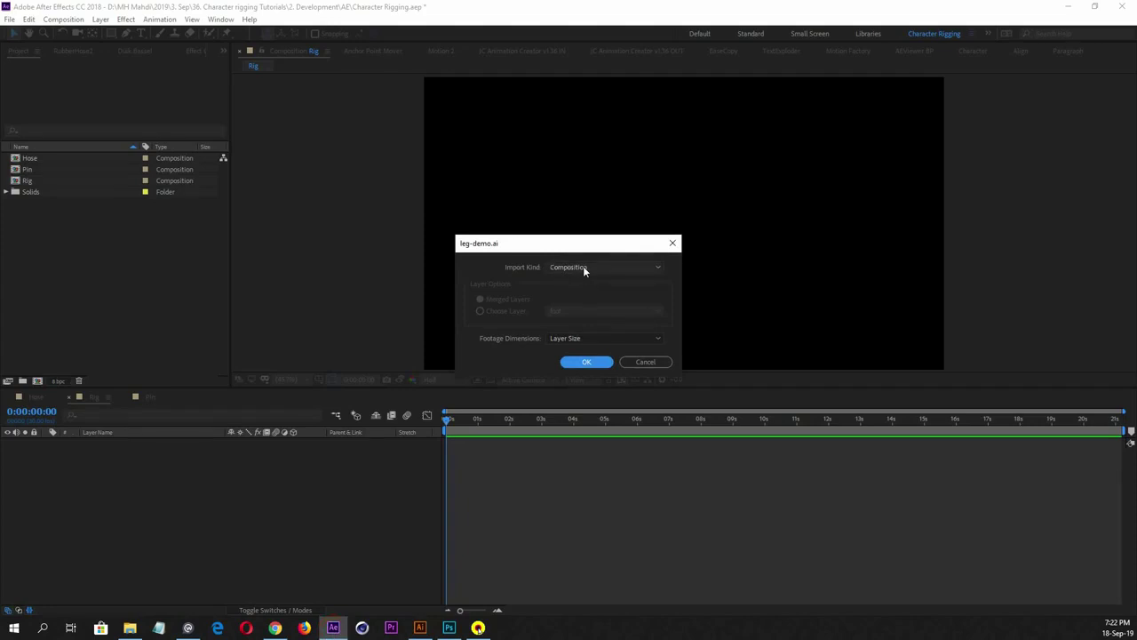
{"action": "left_click", "coordinate": [586, 362]}
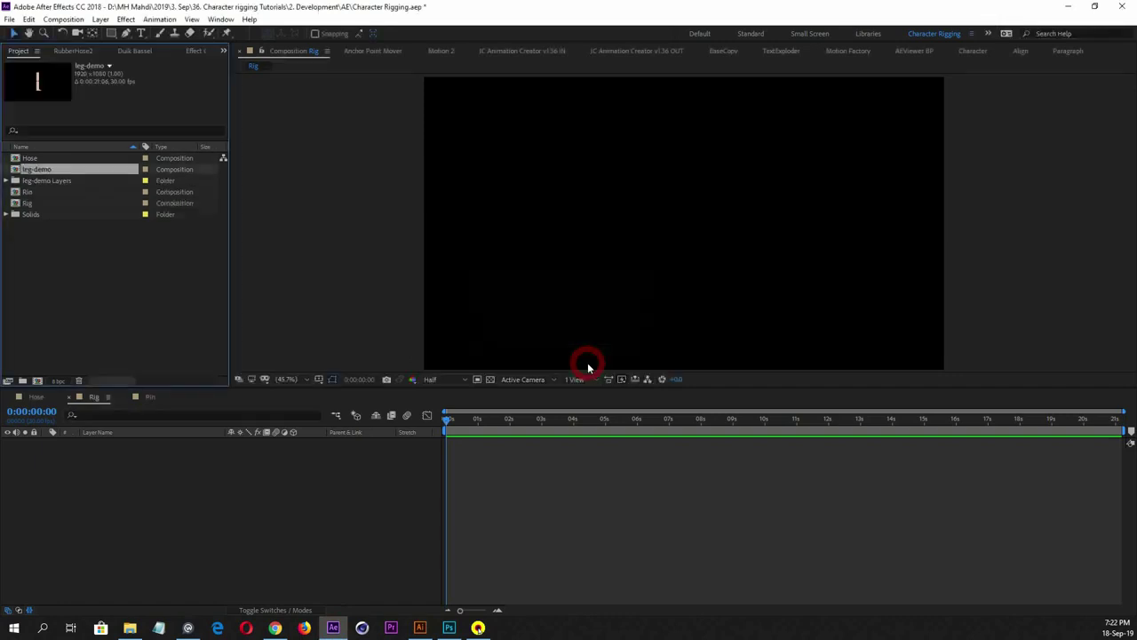
Examine the calf, foot and thigh items inside the leg-demo Layers folder
{"action": "left_click", "coordinate": [45, 179]}
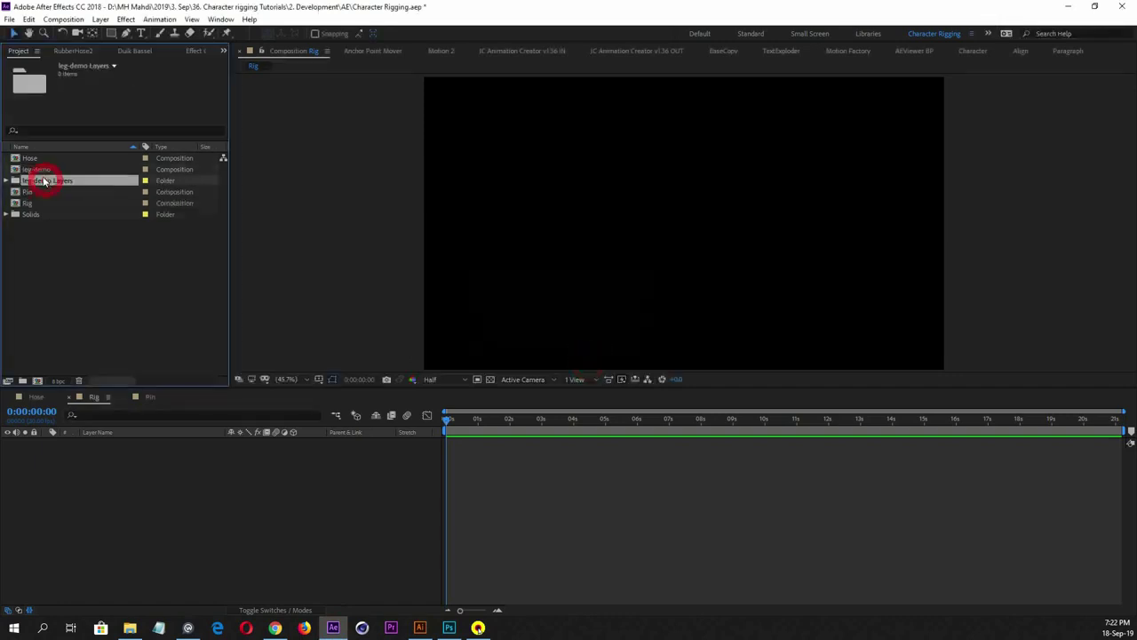
{"action": "left_click", "coordinate": [7, 181]}
{"action": "left_click", "coordinate": [44, 193]}
{"action": "left_click", "coordinate": [51, 204]}
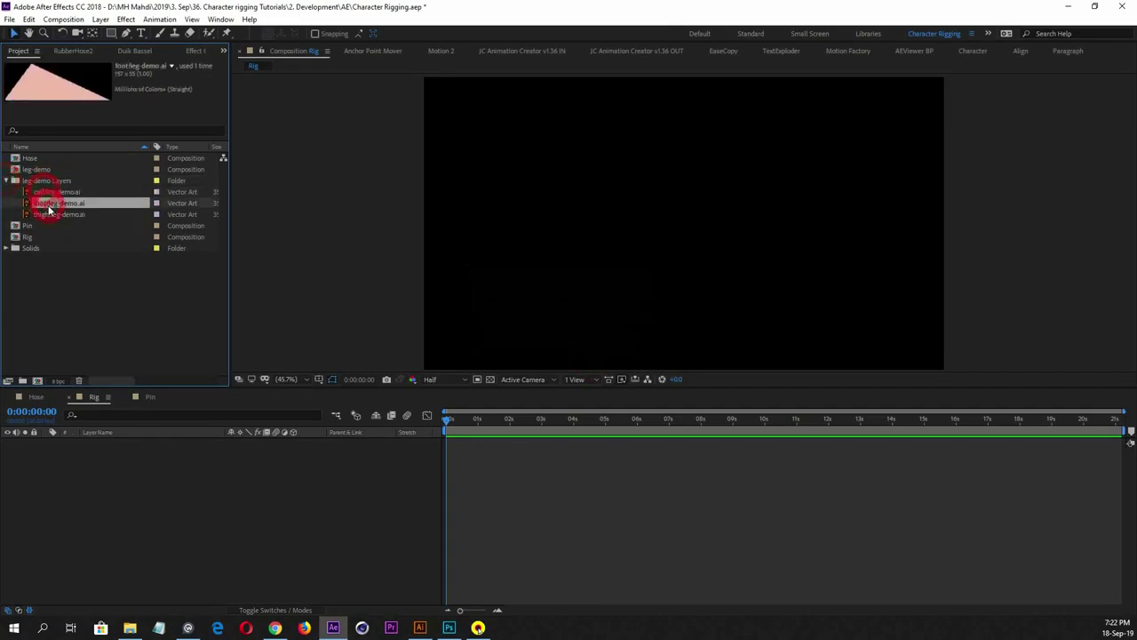
{"action": "left_click", "coordinate": [49, 214]}
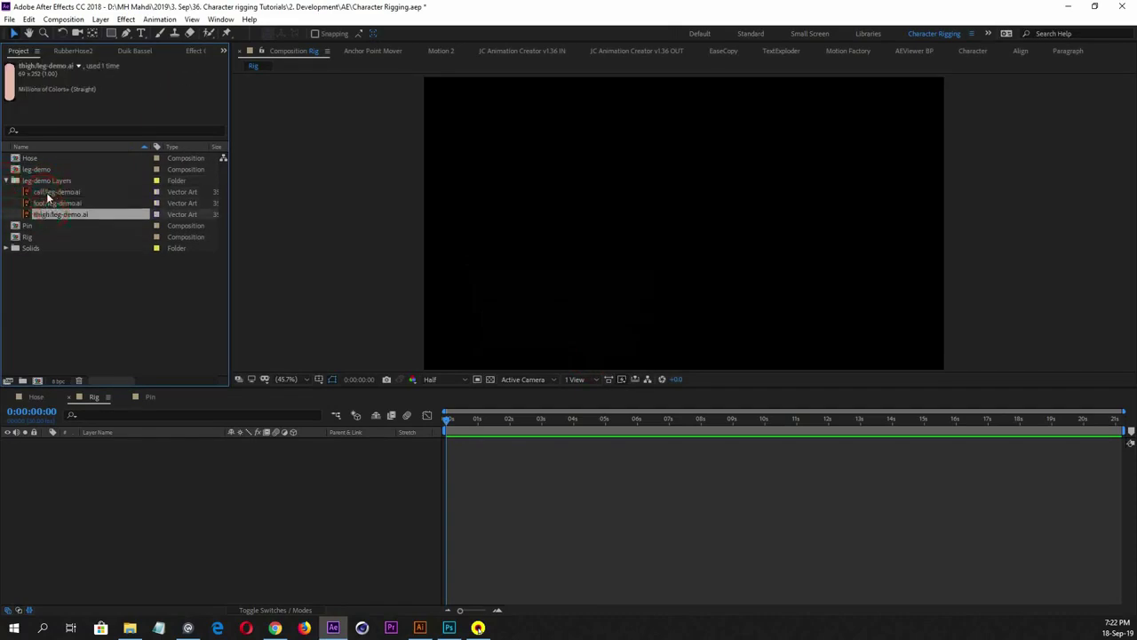
{"action": "left_click", "coordinate": [8, 181]}
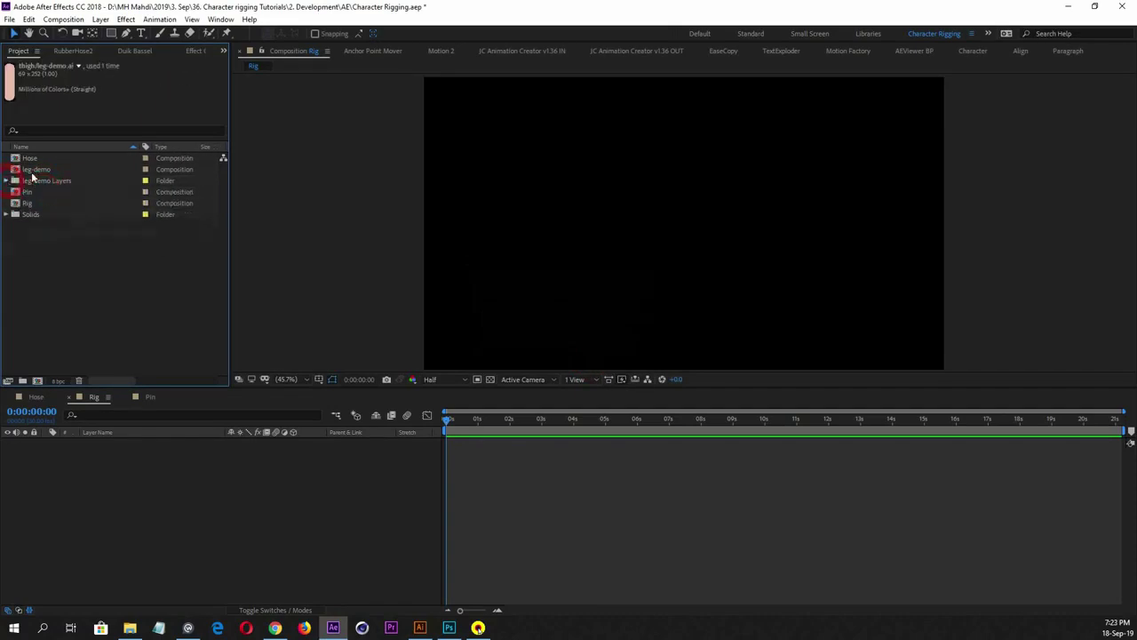
Open the leg-demo composition and check the thigh, calf and foot by selecting each one in the preview
{"action": "left_click", "coordinate": [40, 171]}
{"action": "double_click", "coordinate": [40, 170]}
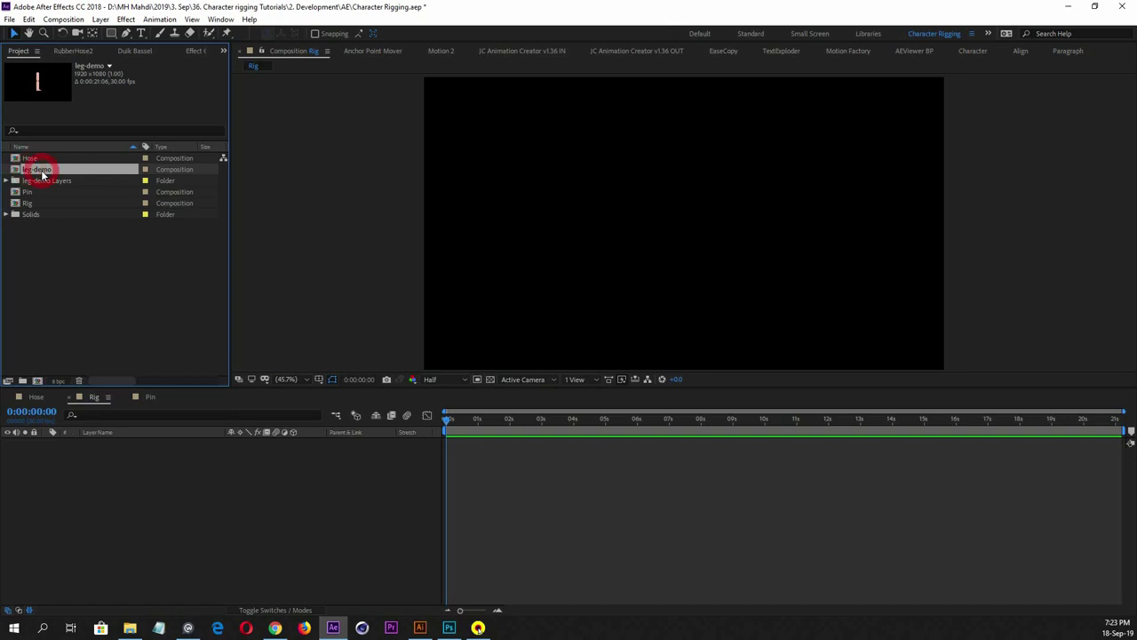
{"action": "left_click_drag", "start_coordinate": [447, 418], "coordinate": [395, 448]}
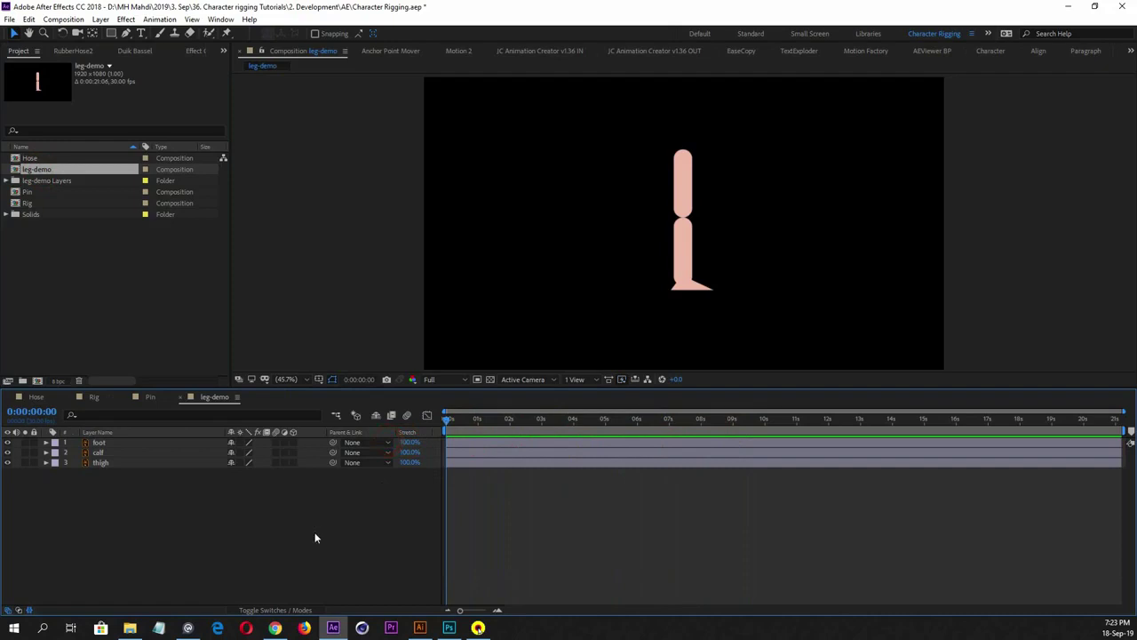
{"action": "left_click", "coordinate": [682, 178]}
{"action": "left_click", "coordinate": [686, 256]}
{"action": "left_click", "coordinate": [705, 286]}
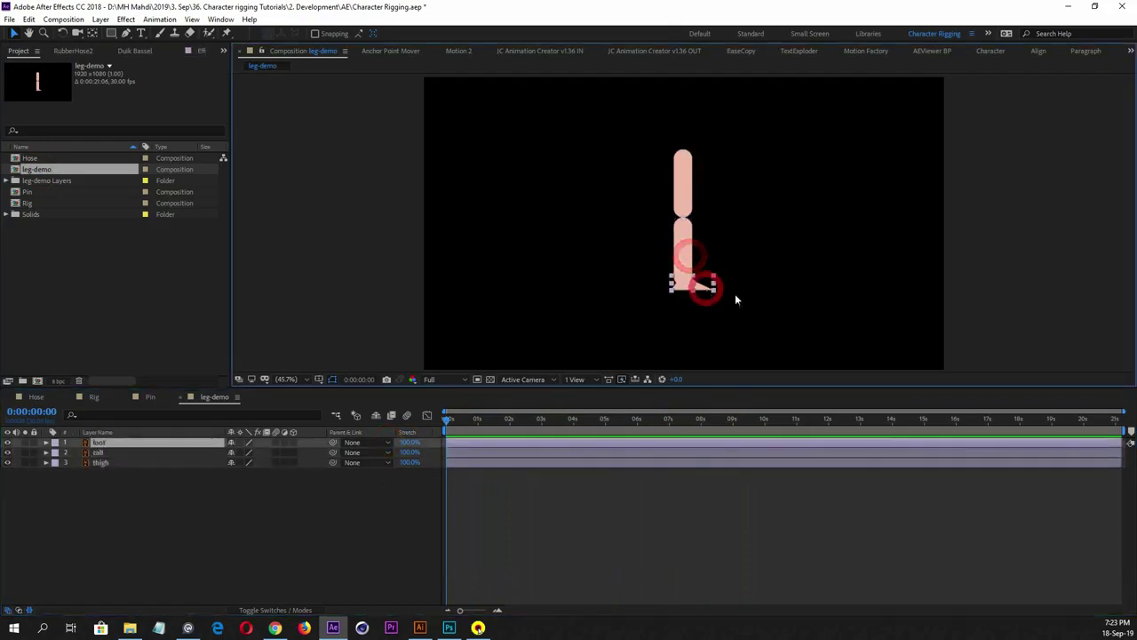
{"action": "left_click", "coordinate": [779, 298]}
Copy the foot, calf and thigh layers from the leg-demo composition into the Rig composition
{"action": "left_click", "coordinate": [169, 492]}
{"action": "left_click_drag", "start_coordinate": [132, 495], "coordinate": [127, 449]}
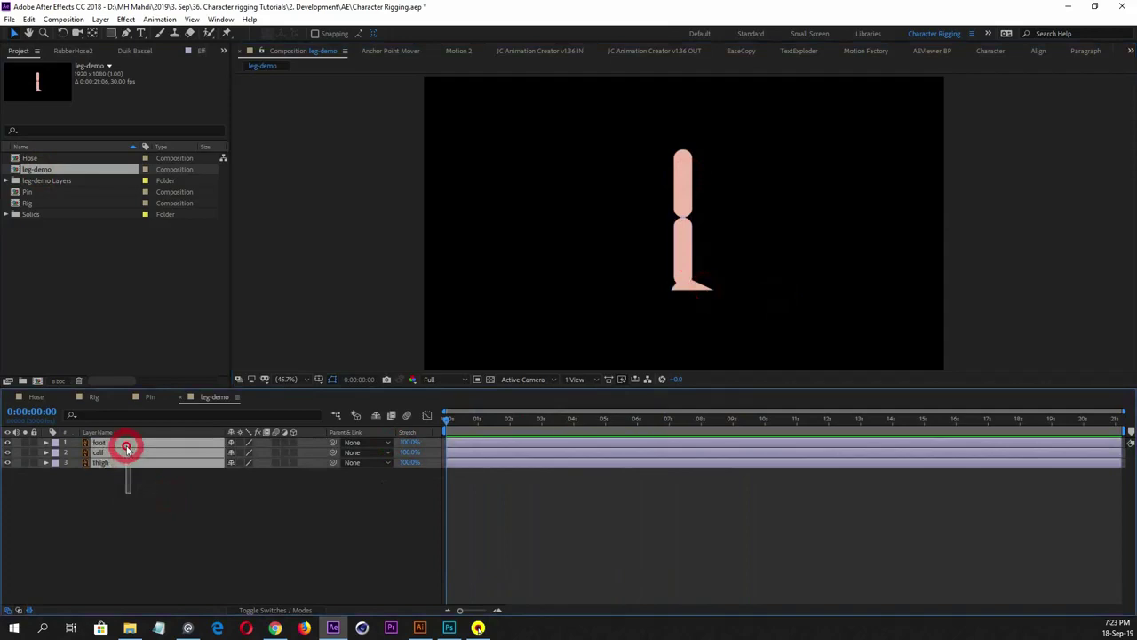
{"action": "left_click", "coordinate": [155, 509]}
{"action": "left_click_drag", "start_coordinate": [152, 494], "coordinate": [139, 436]}
{"action": "left_click", "coordinate": [94, 397]}
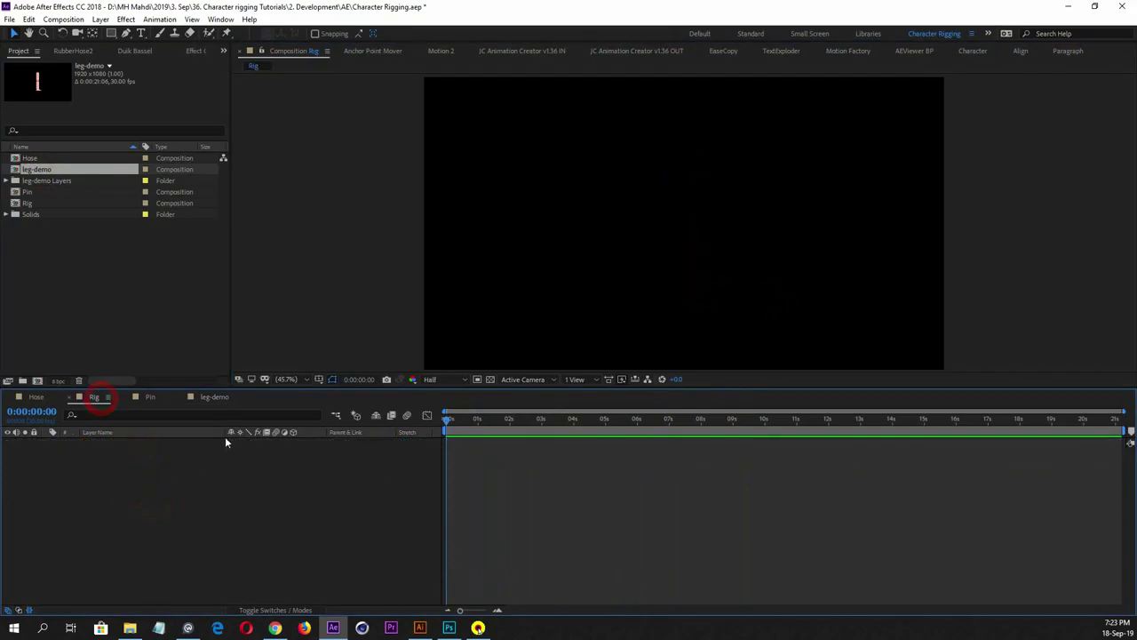
{"action": "left_click", "coordinate": [214, 397]}
{"action": "left_click", "coordinate": [235, 487]}
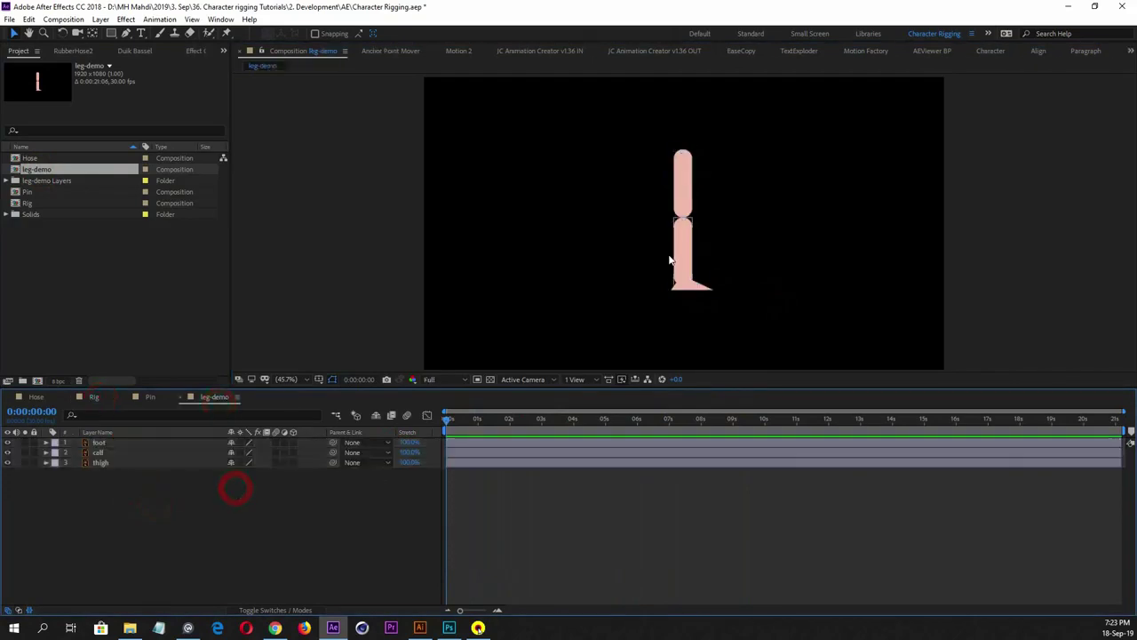
{"action": "left_click_drag", "start_coordinate": [128, 484], "coordinate": [127, 440]}
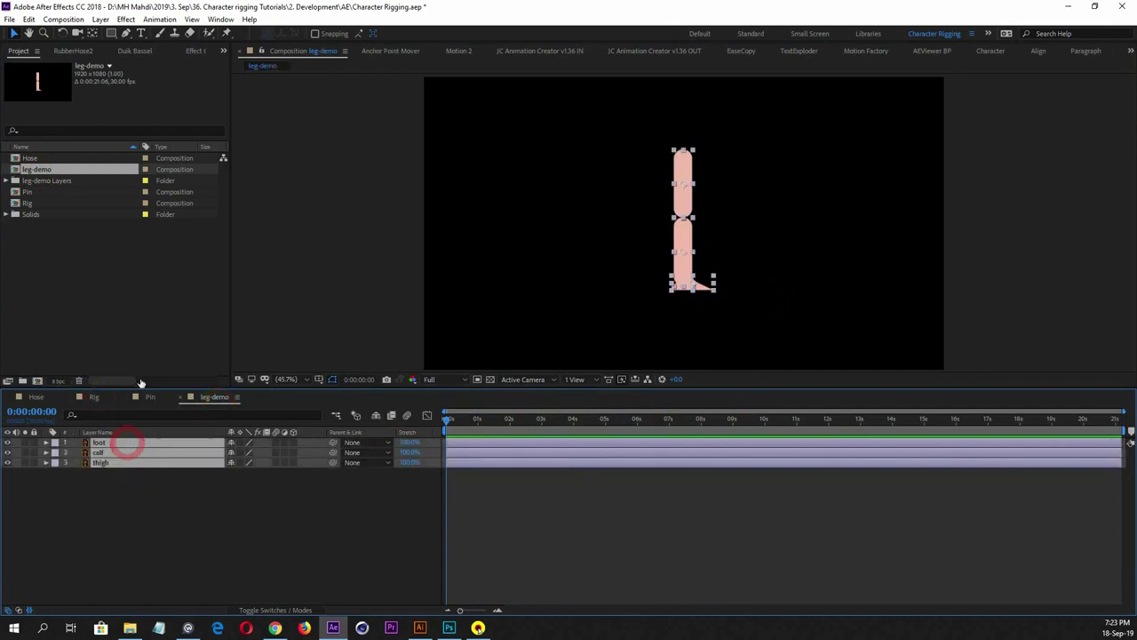
{"action": "left_click", "coordinate": [100, 395]}
{"action": "left_click", "coordinate": [119, 500]}
{"action": "key", "text": "ctrl+v"}
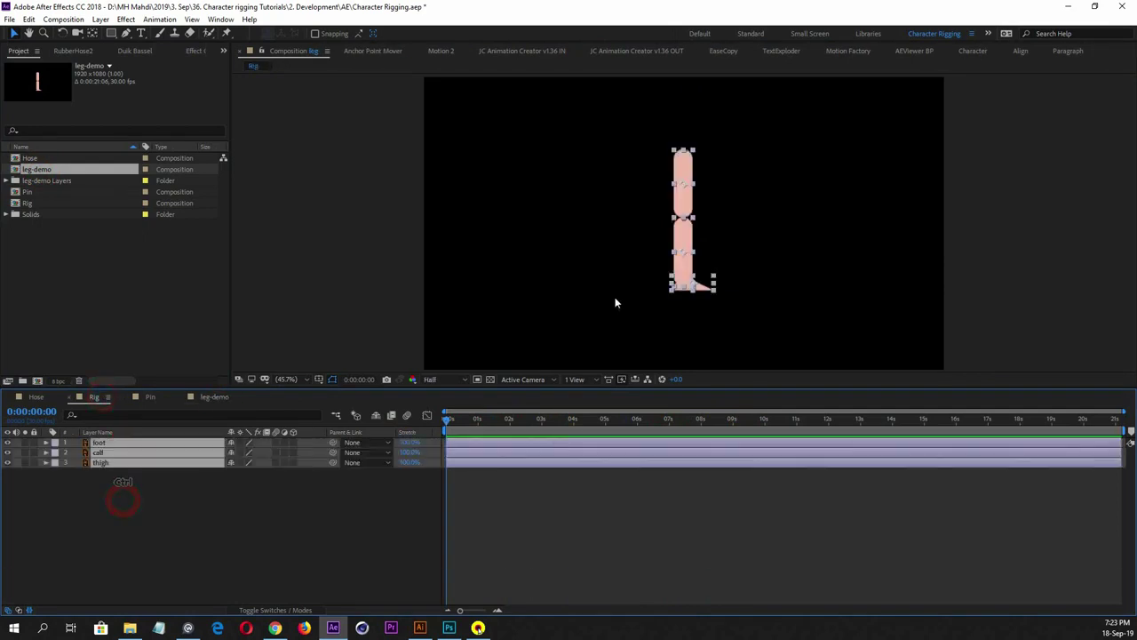
Show the transparency grid and enable continuous rasterization for the foot, calf and thigh layers
{"action": "left_click", "coordinate": [489, 379]}
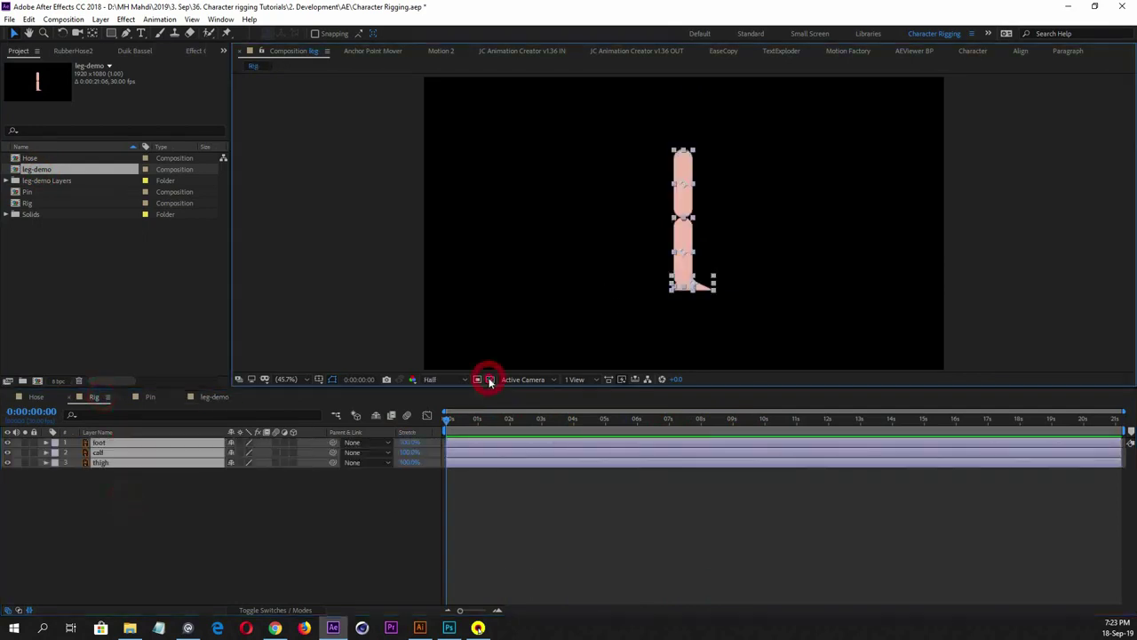
{"action": "left_click", "coordinate": [247, 490]}
{"action": "left_click_drag", "start_coordinate": [124, 487], "coordinate": [122, 445]}
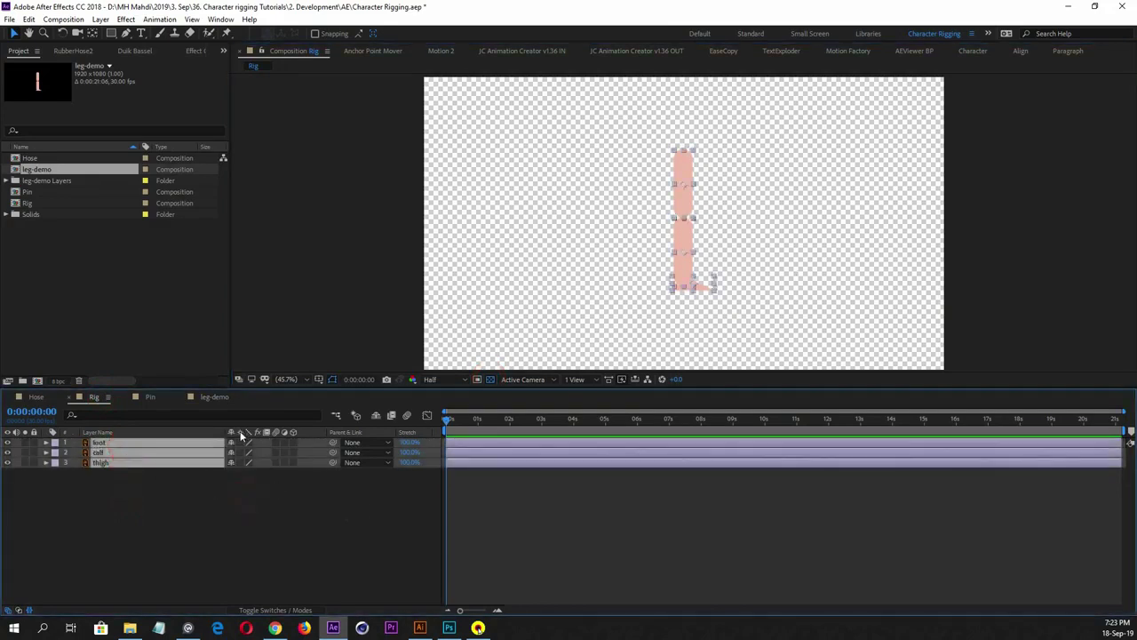
{"action": "left_click_drag", "start_coordinate": [240, 443], "coordinate": [240, 465]}
{"action": "left_click", "coordinate": [251, 490]}
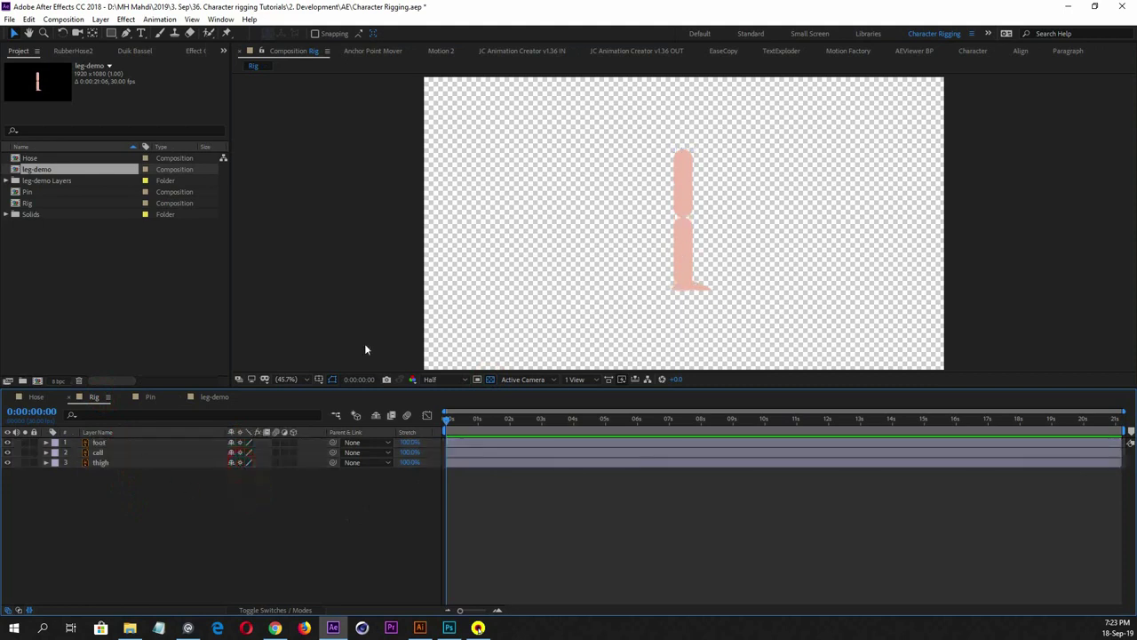
Check the foot, calf and thigh layers in the Rig composition by selecting each one
{"action": "left_click", "coordinate": [118, 442]}
{"action": "left_click", "coordinate": [115, 452]}
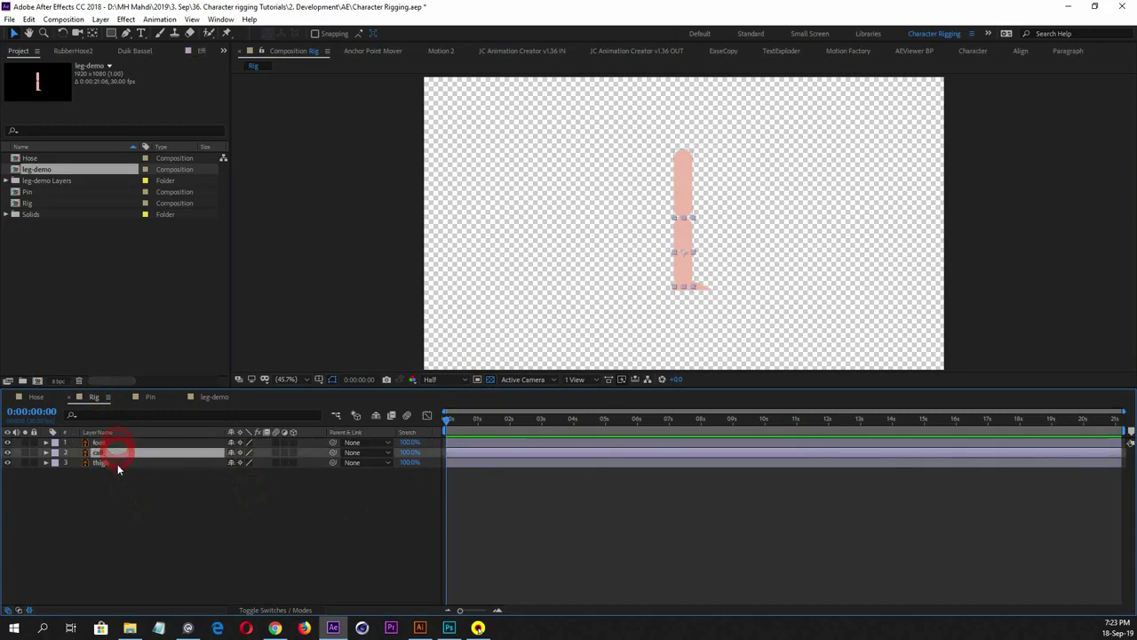
{"action": "left_click", "coordinate": [115, 463]}
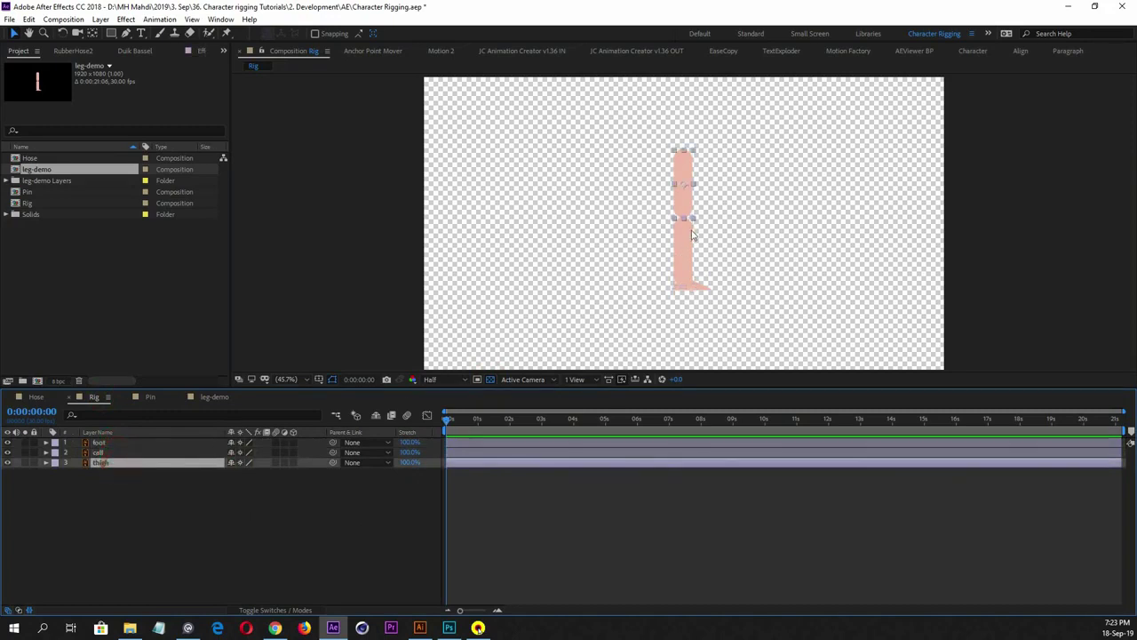
{"action": "left_click", "coordinate": [152, 542]}
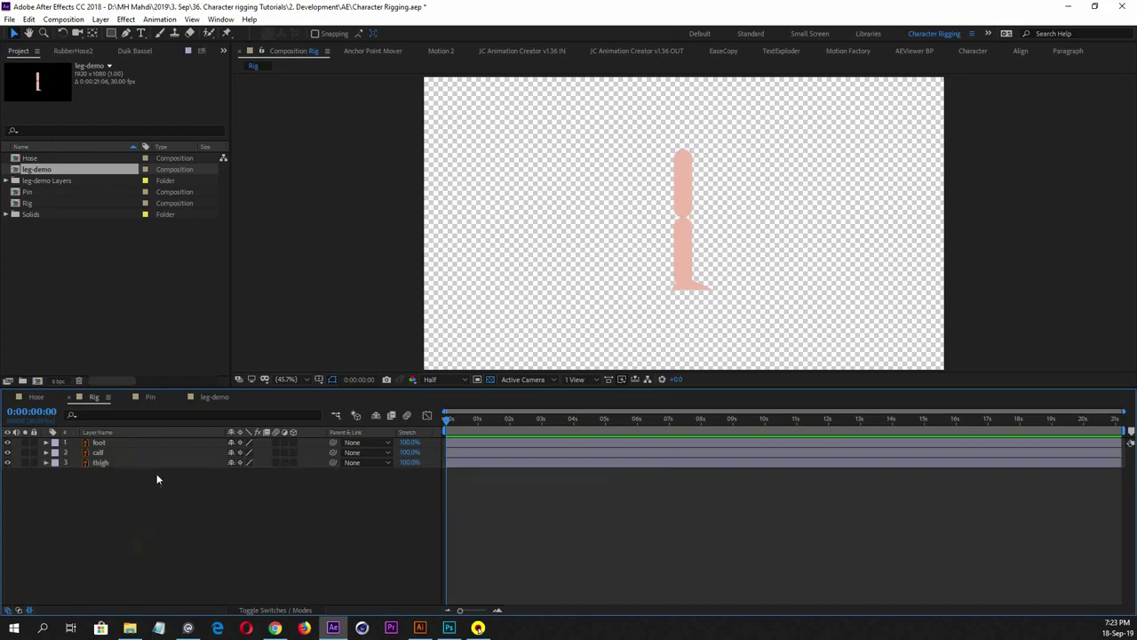
Add a white solid to the Rig composition and place it below the thigh layer as a background
{"action": "right_click", "coordinate": [145, 497]}
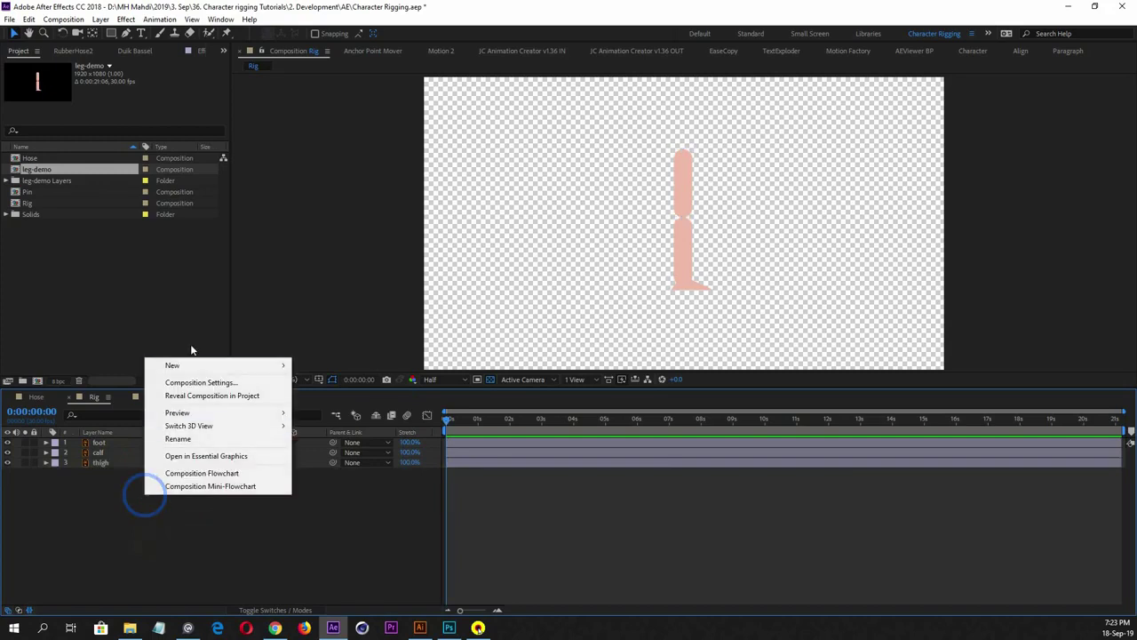
{"action": "mouse_move", "coordinate": [196, 365]}
{"action": "left_click", "coordinate": [318, 395]}
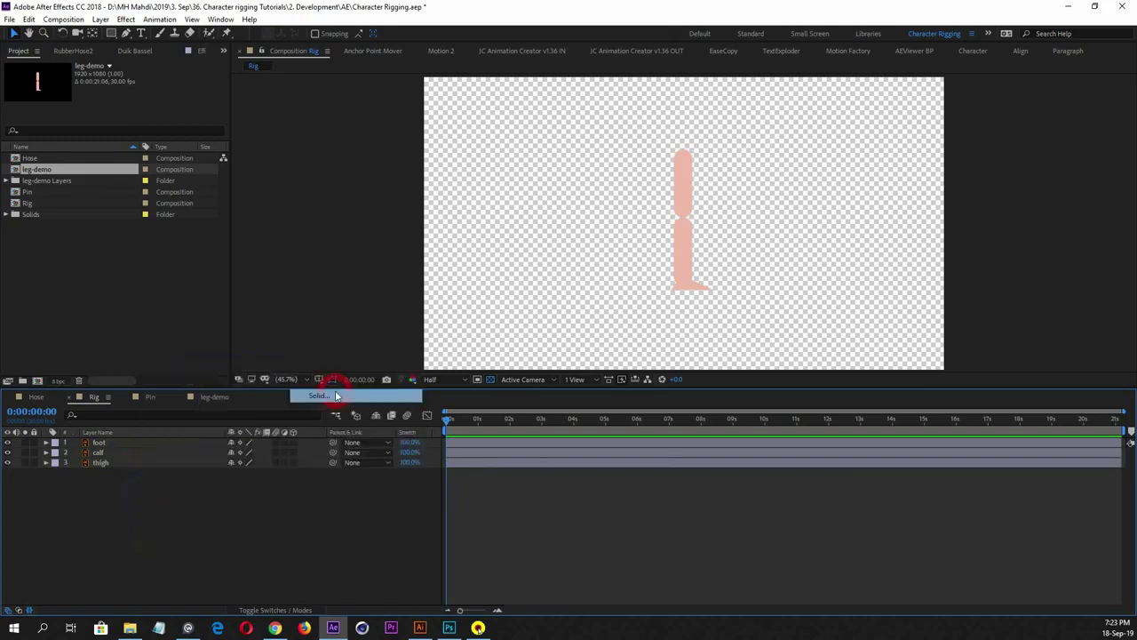
{"action": "left_click", "coordinate": [610, 417]}
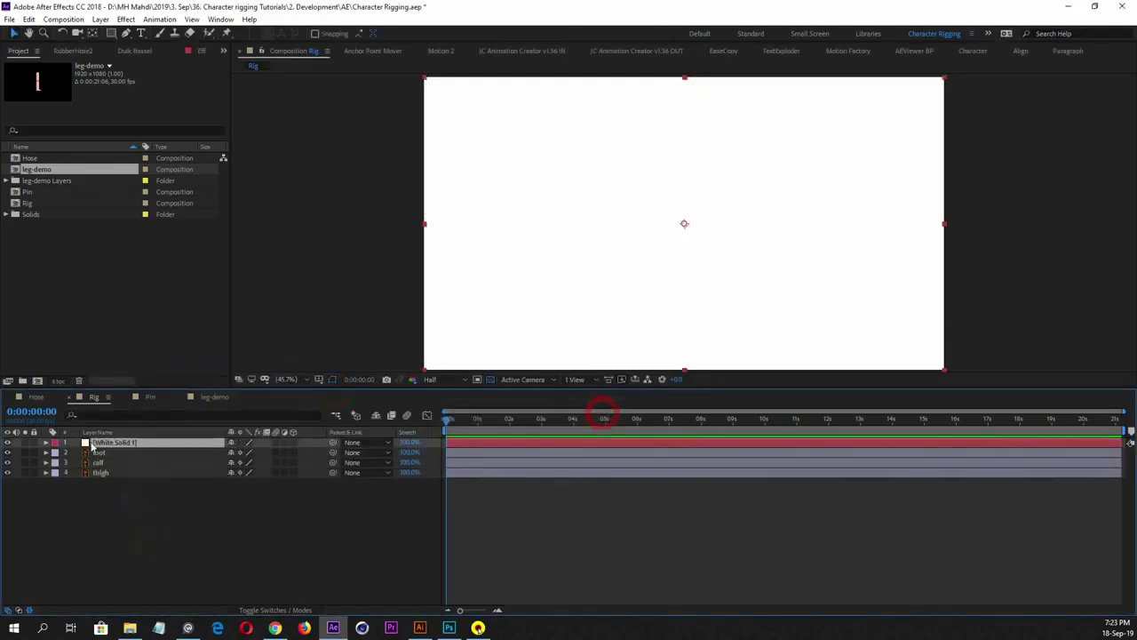
{"action": "left_click_drag", "start_coordinate": [97, 442], "coordinate": [106, 488]}
{"action": "left_click", "coordinate": [225, 530]}
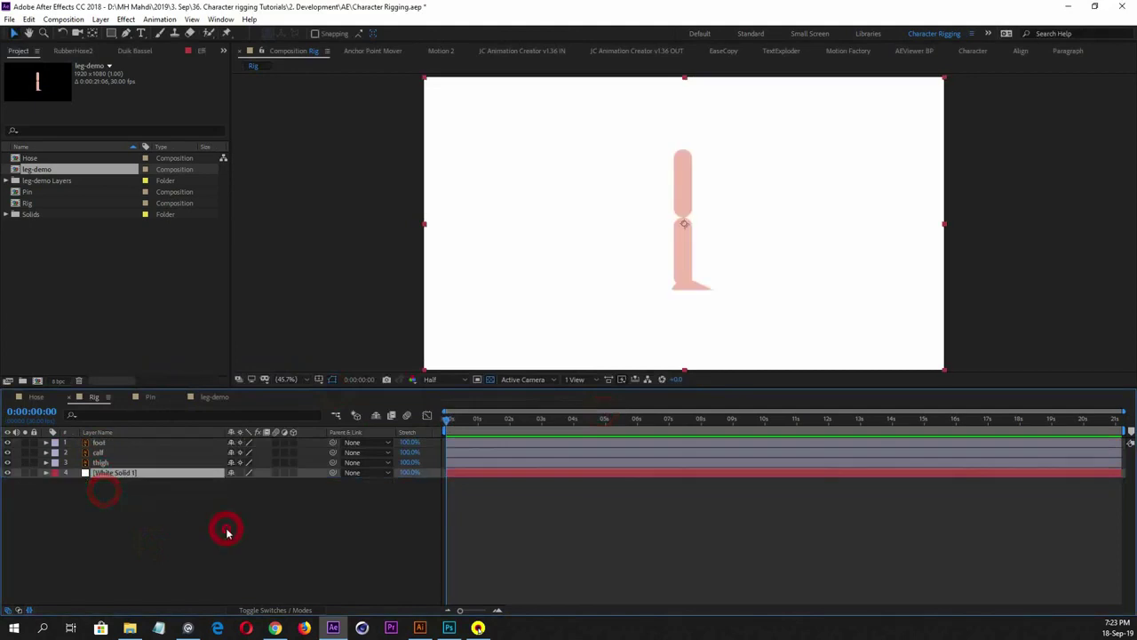
Scale up the foot, calf and thigh layers together directly in the preview
{"action": "left_click", "coordinate": [112, 444]}
{"action": "left_click", "coordinate": [112, 462], "text": "shift"}
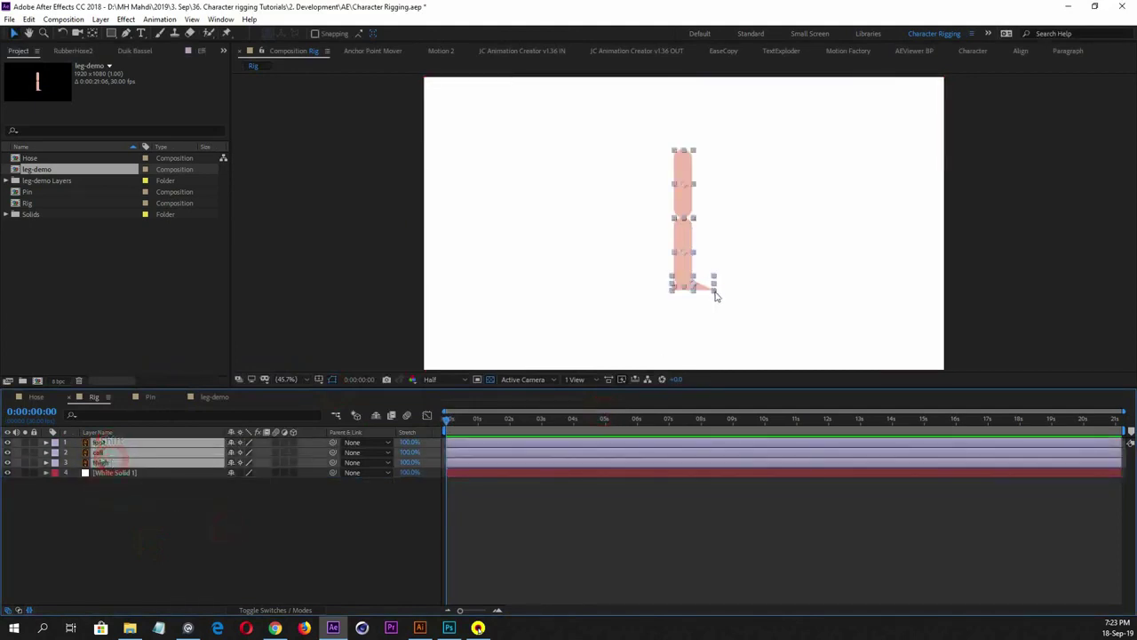
{"action": "left_click_drag", "start_coordinate": [714, 287], "coordinate": [726, 305]}
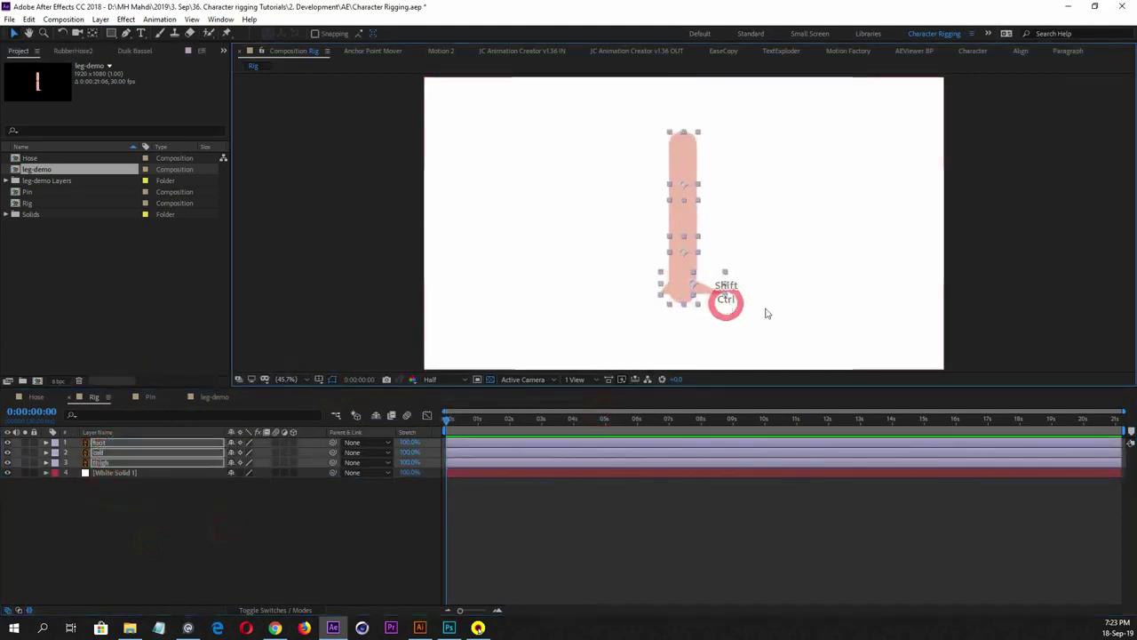
Undo the last scaling of the leg layers and show the Title/Action Safe guides in the preview
{"action": "key", "text": "ctrl+z"}
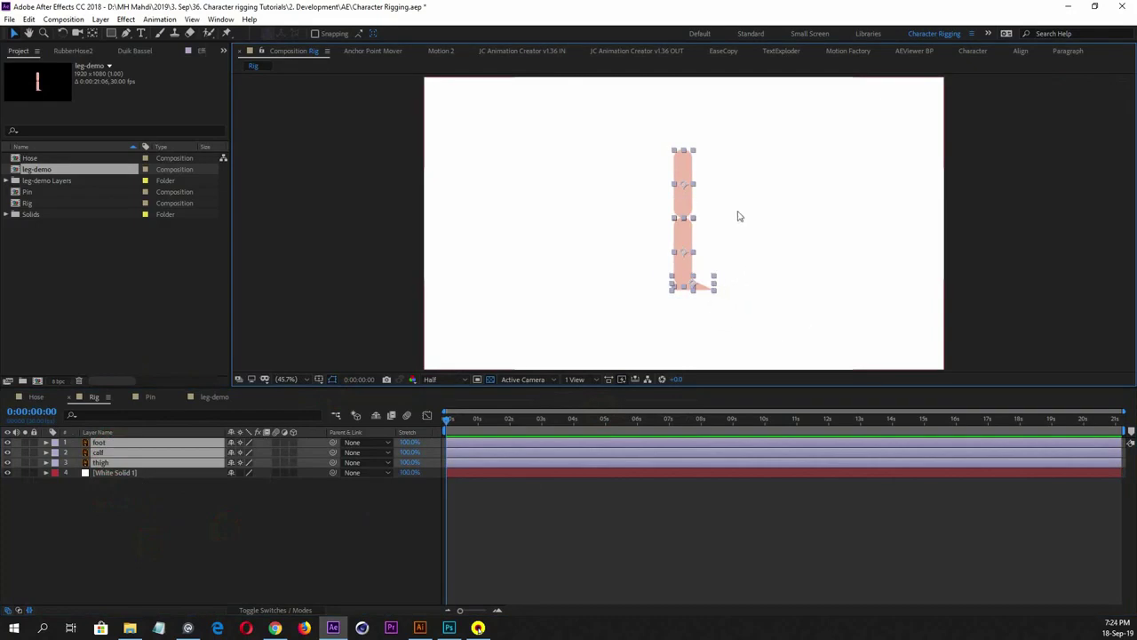
{"action": "scroll", "coordinate": [737, 217], "scroll_direction": "up", "scroll_amount": 2}
{"action": "scroll", "coordinate": [734, 221], "scroll_direction": "down", "scroll_amount": 1}
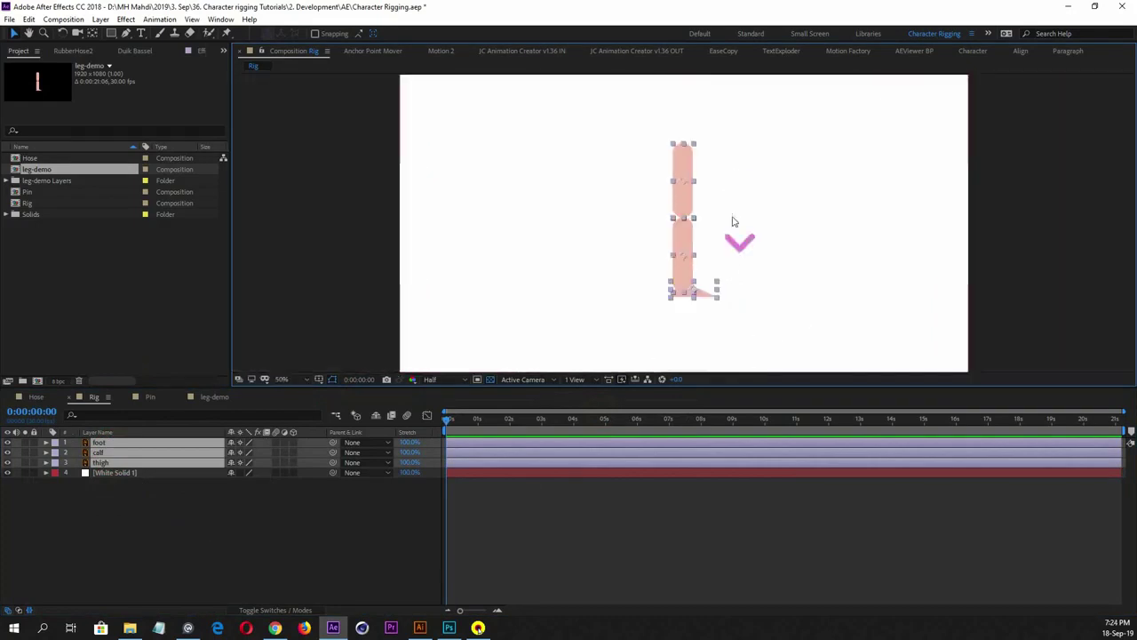
{"action": "left_click", "coordinate": [318, 379]}
{"action": "left_click", "coordinate": [356, 396]}
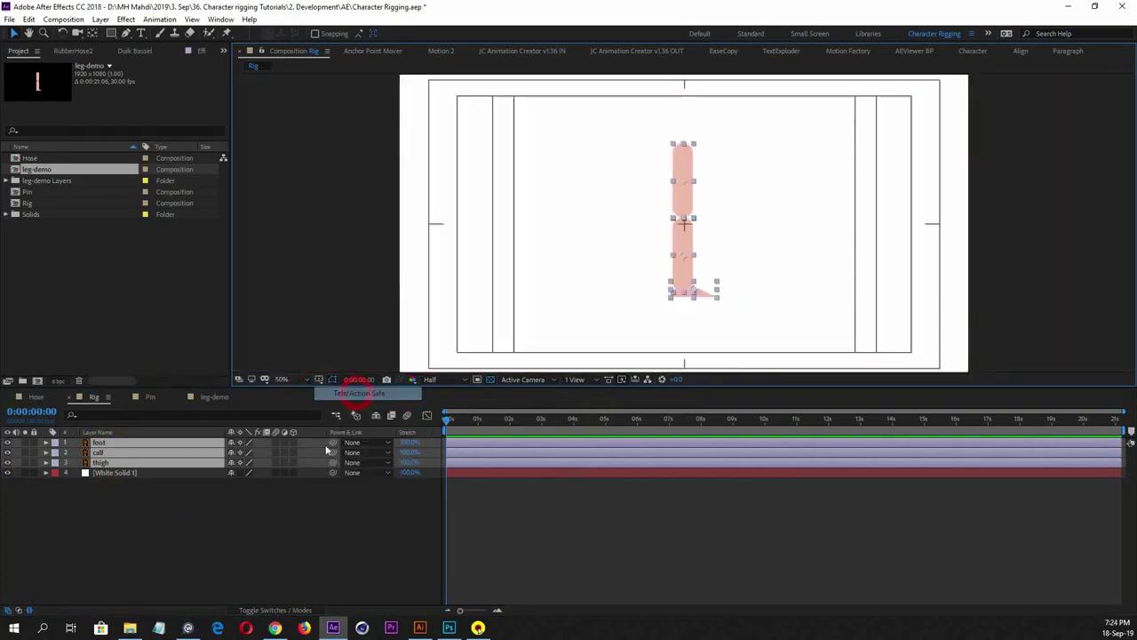
{"action": "left_click", "coordinate": [260, 534]}
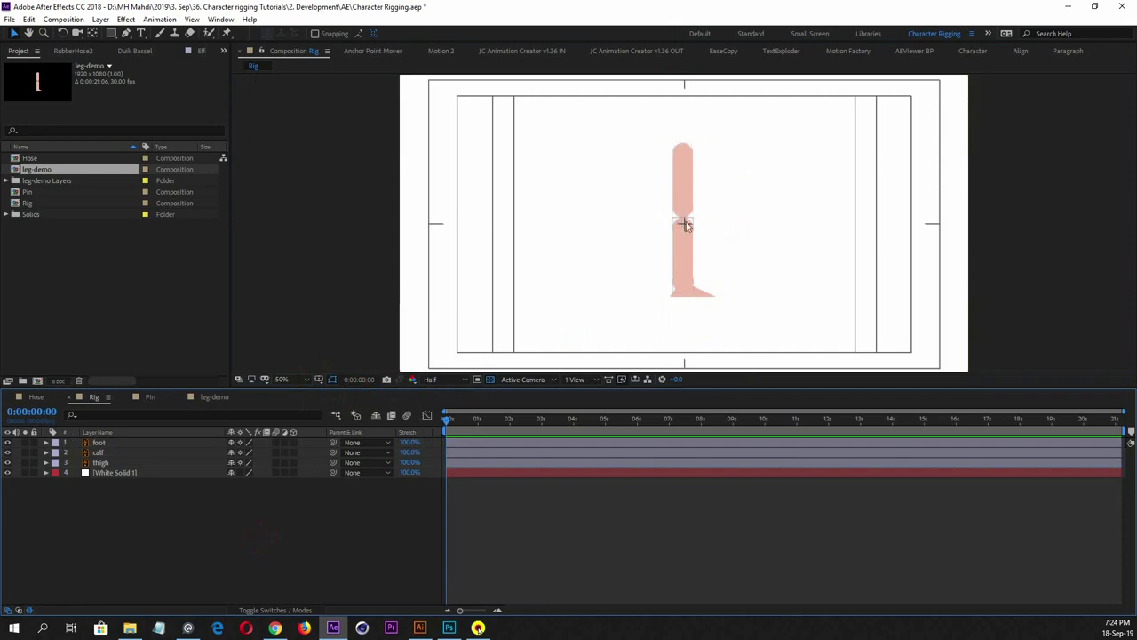
Move the foot, calf and thigh layers together so the knee joint sits on the composition's center mark
{"action": "scroll", "coordinate": [682, 222], "scroll_direction": "up", "scroll_amount": 2}
{"action": "left_click", "coordinate": [691, 178]}
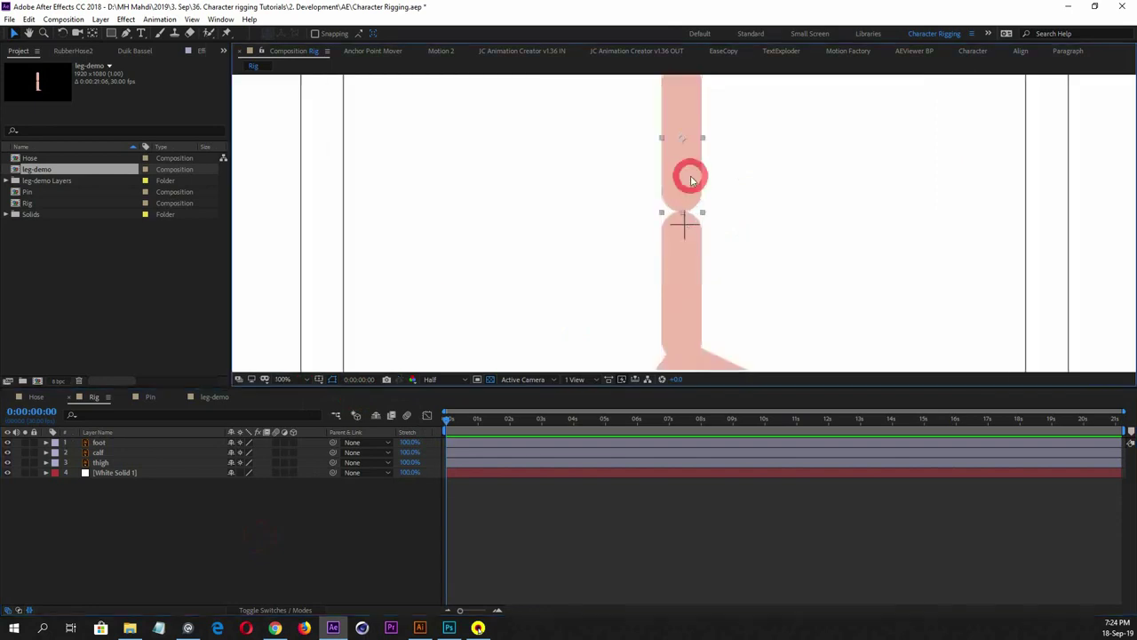
{"action": "left_click", "coordinate": [683, 263], "text": "shift"}
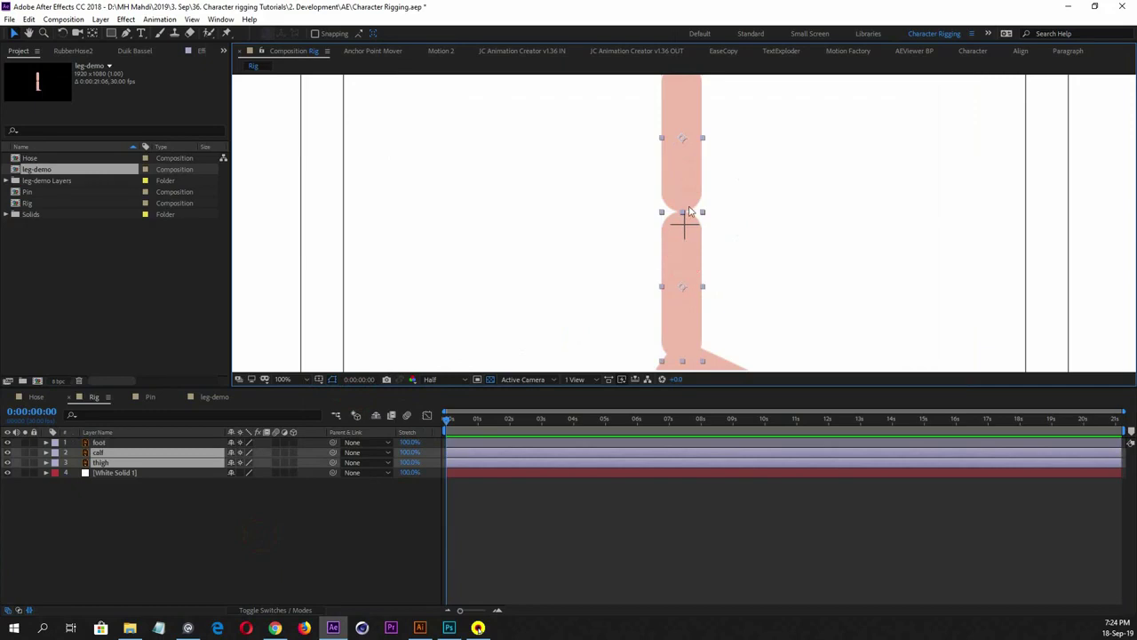
{"action": "scroll", "coordinate": [689, 269], "scroll_direction": "down", "scroll_amount": 2}
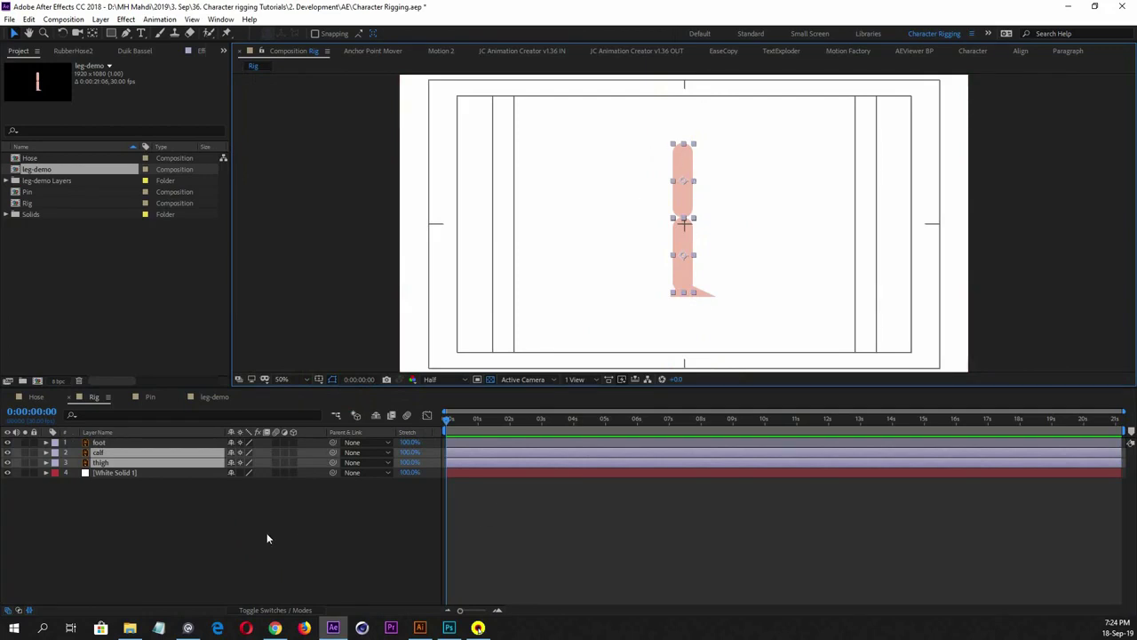
{"action": "left_click", "coordinate": [152, 518]}
{"action": "left_click", "coordinate": [112, 442]}
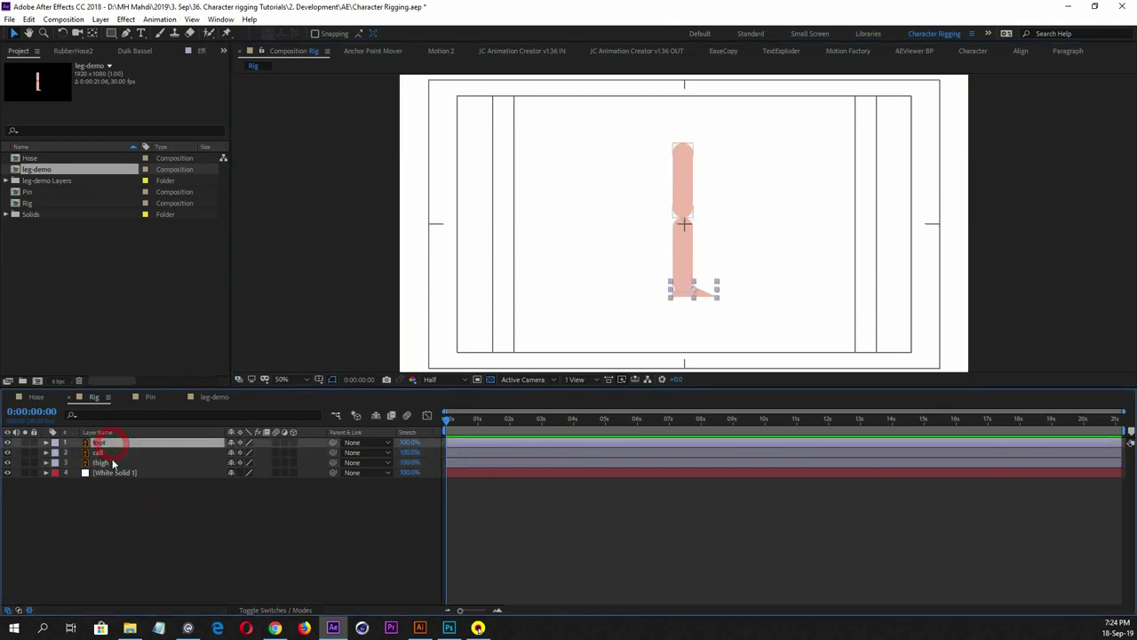
{"action": "left_click", "coordinate": [112, 462], "text": "shift"}
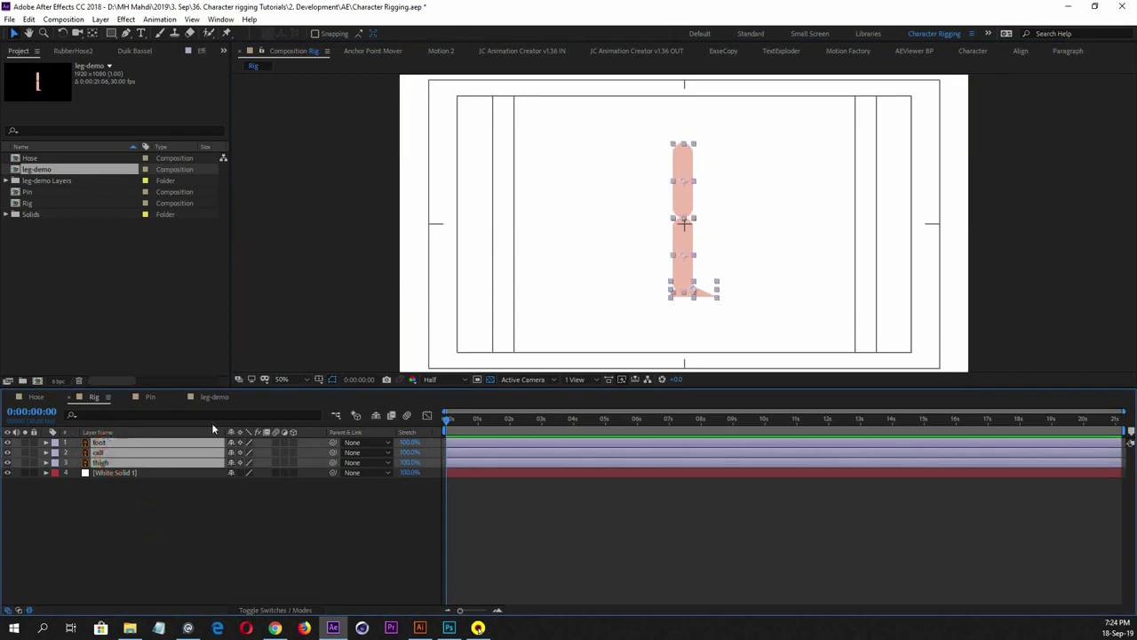
{"action": "left_click", "coordinate": [689, 273]}
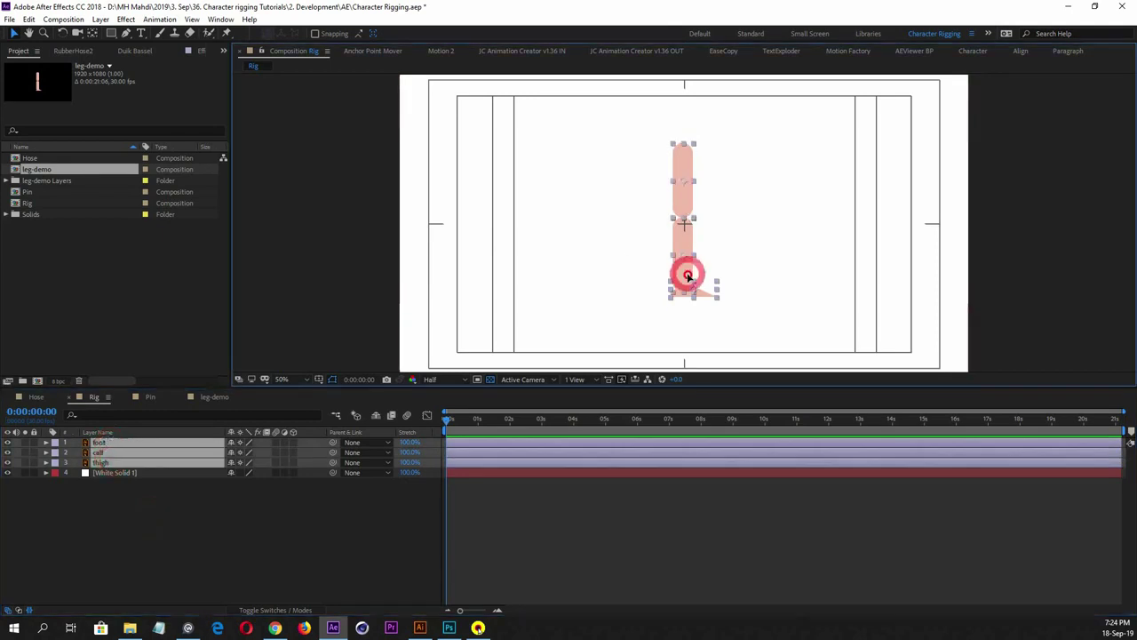
{"action": "scroll", "coordinate": [700, 228], "scroll_direction": "up", "scroll_amount": 3}
{"action": "scroll", "coordinate": [701, 228], "scroll_direction": "up", "scroll_amount": 3}
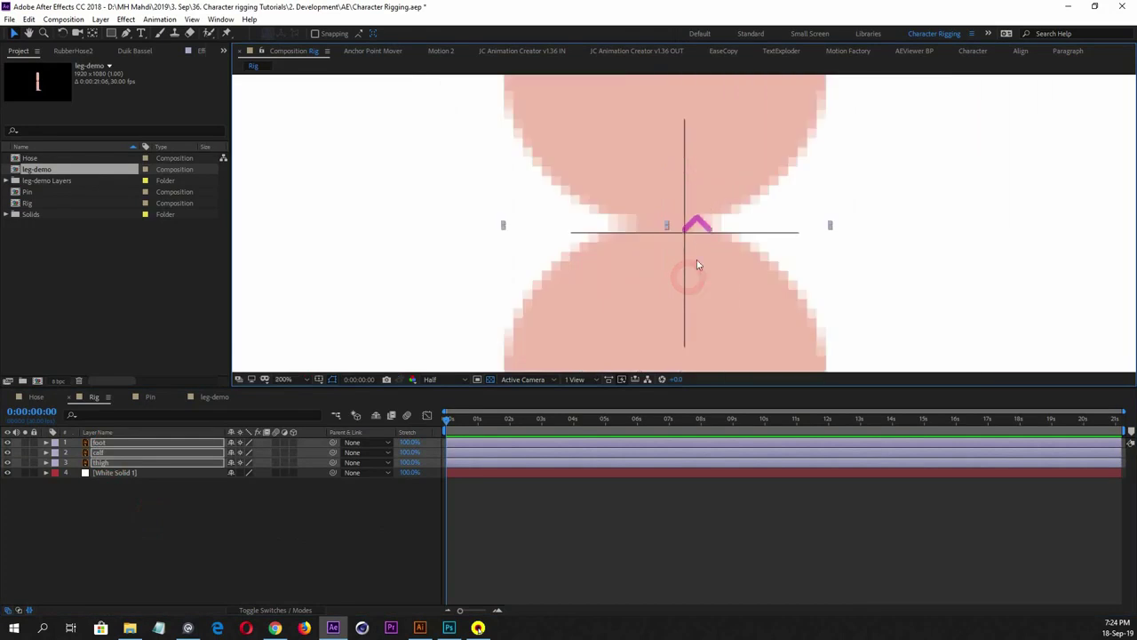
{"action": "left_click_drag", "start_coordinate": [716, 289], "coordinate": [736, 294]}
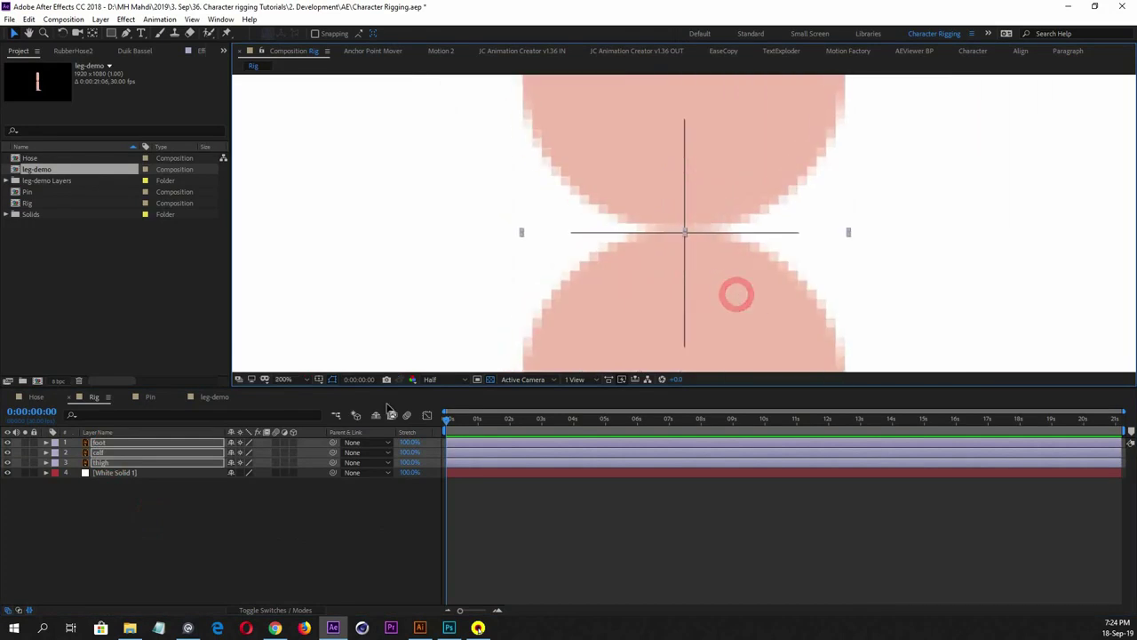
Set the preview resolution to Full and reselect the foot, calf and thigh layers together
{"action": "left_click", "coordinate": [430, 379]}
{"action": "left_click", "coordinate": [435, 401]}
{"action": "left_click", "coordinate": [326, 532]}
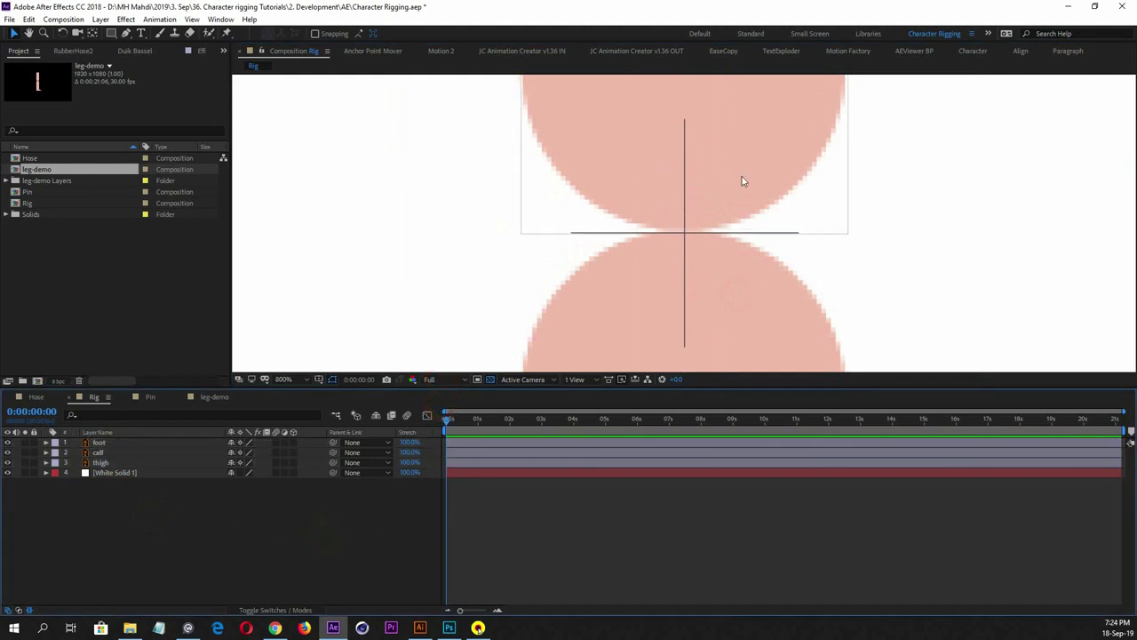
{"action": "left_click", "coordinate": [157, 443]}
{"action": "left_click", "coordinate": [153, 463], "text": "shift"}
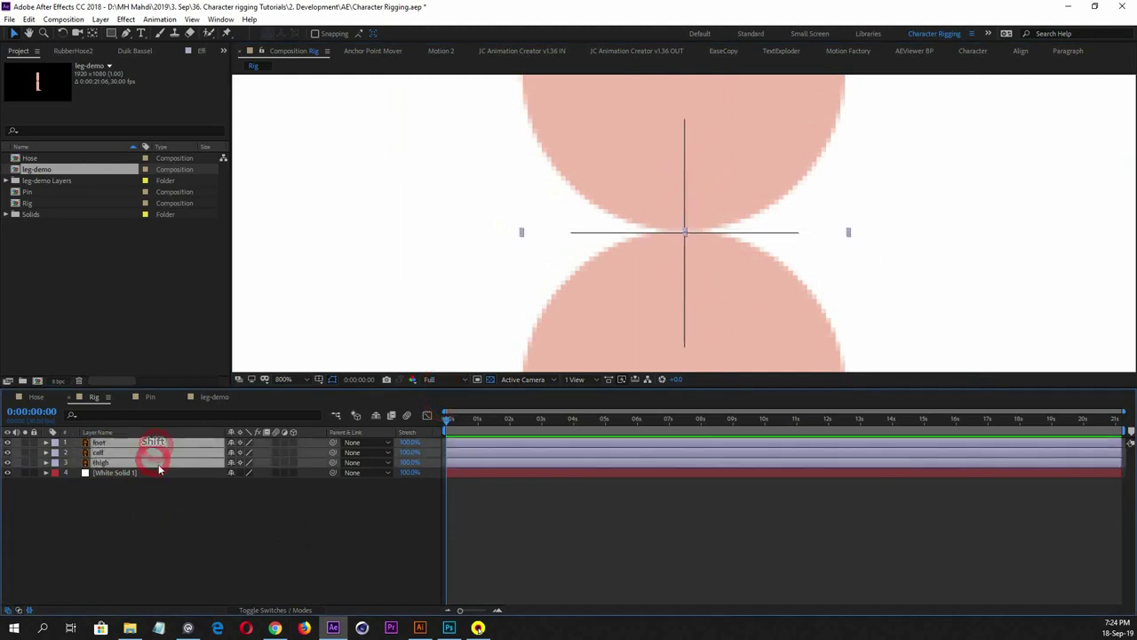
{"action": "left_click", "coordinate": [719, 294]}
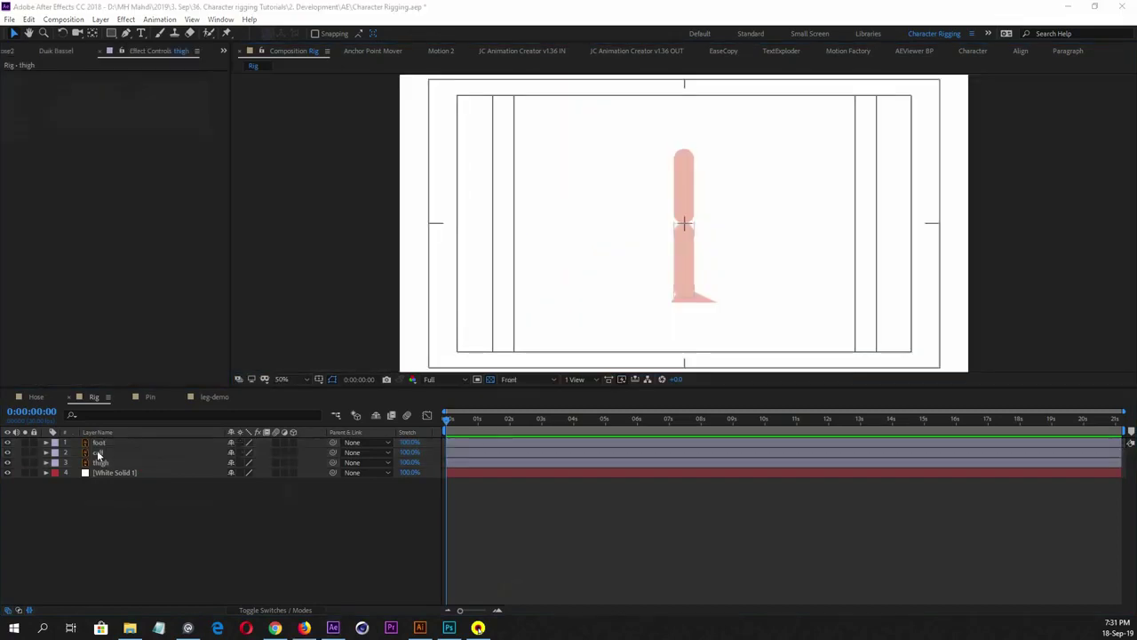
Check the continuous rasterization of the foot and calf layers and examine the leg's edges at different magnifications
{"action": "left_click", "coordinate": [124, 441]}
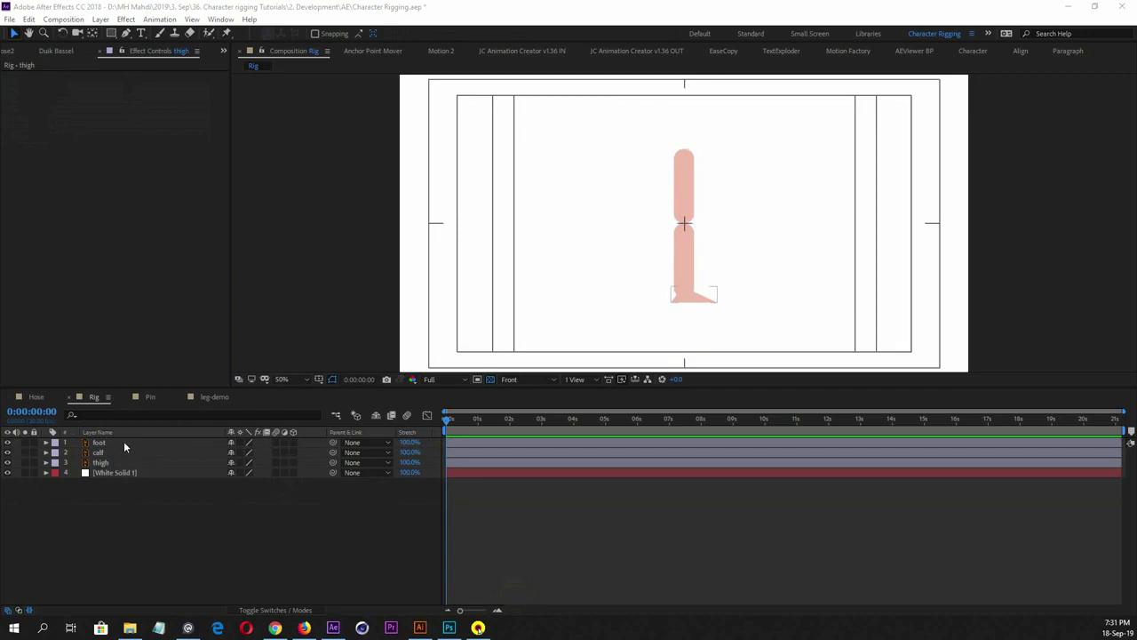
{"action": "left_click", "coordinate": [100, 453]}
{"action": "left_click", "coordinate": [100, 443]}
{"action": "left_click", "coordinate": [240, 450]}
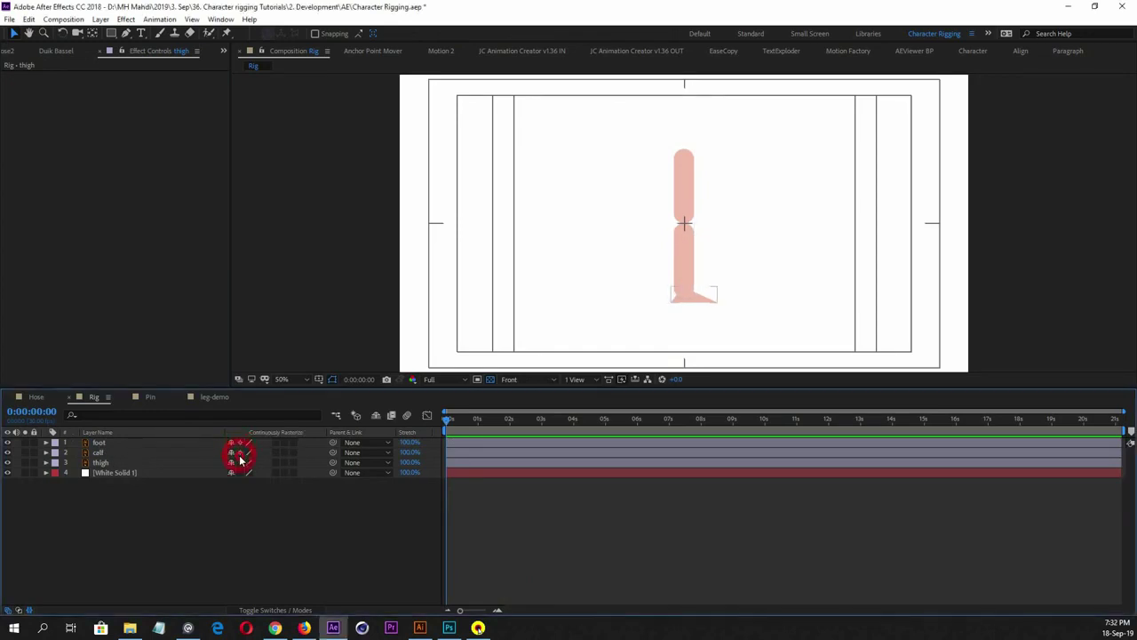
{"action": "left_click", "coordinate": [240, 443]}
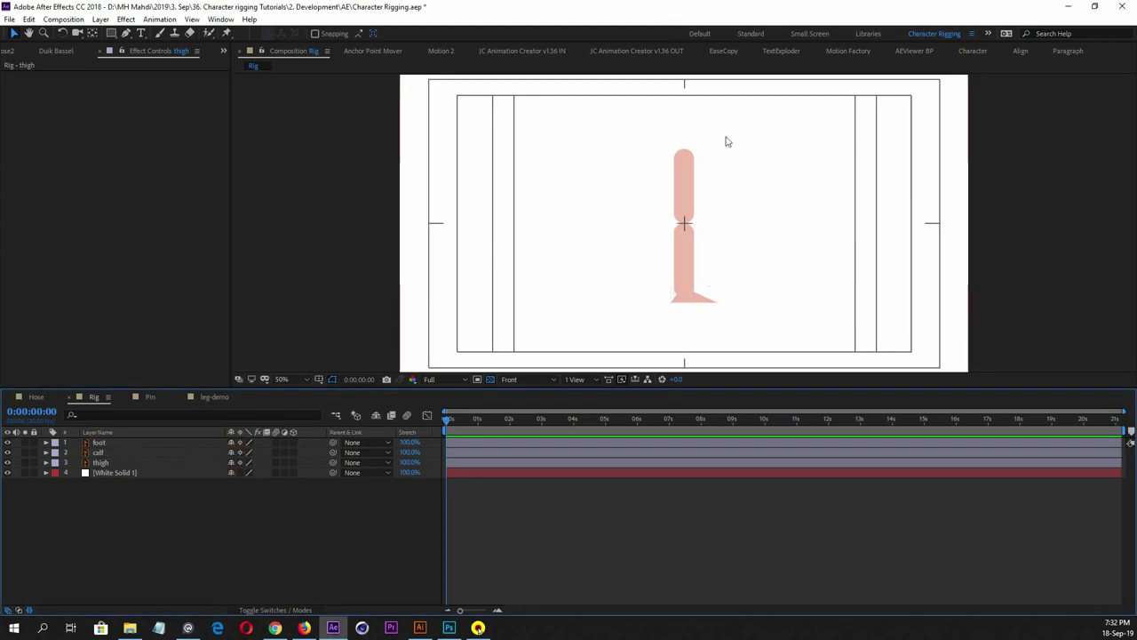
{"action": "scroll", "coordinate": [705, 236], "scroll_direction": "up", "scroll_amount": 7}
{"action": "scroll", "coordinate": [688, 275], "scroll_direction": "down", "scroll_amount": 10}
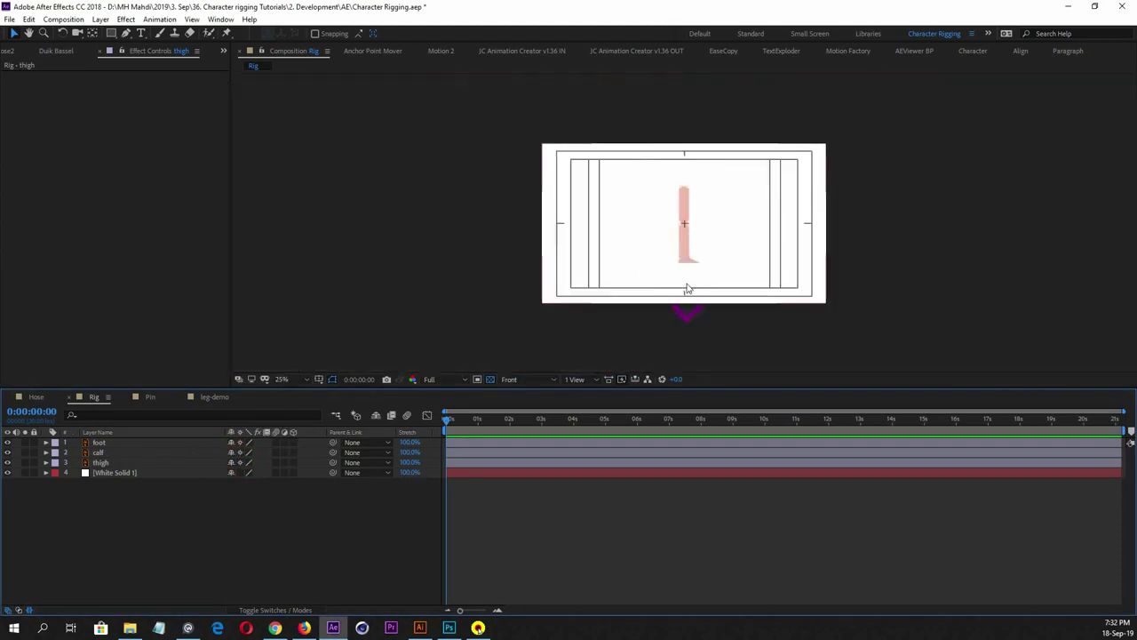
{"action": "scroll", "coordinate": [684, 238], "scroll_direction": "up", "scroll_amount": 4}
{"action": "scroll", "coordinate": [692, 266], "scroll_direction": "down", "scroll_amount": 2}
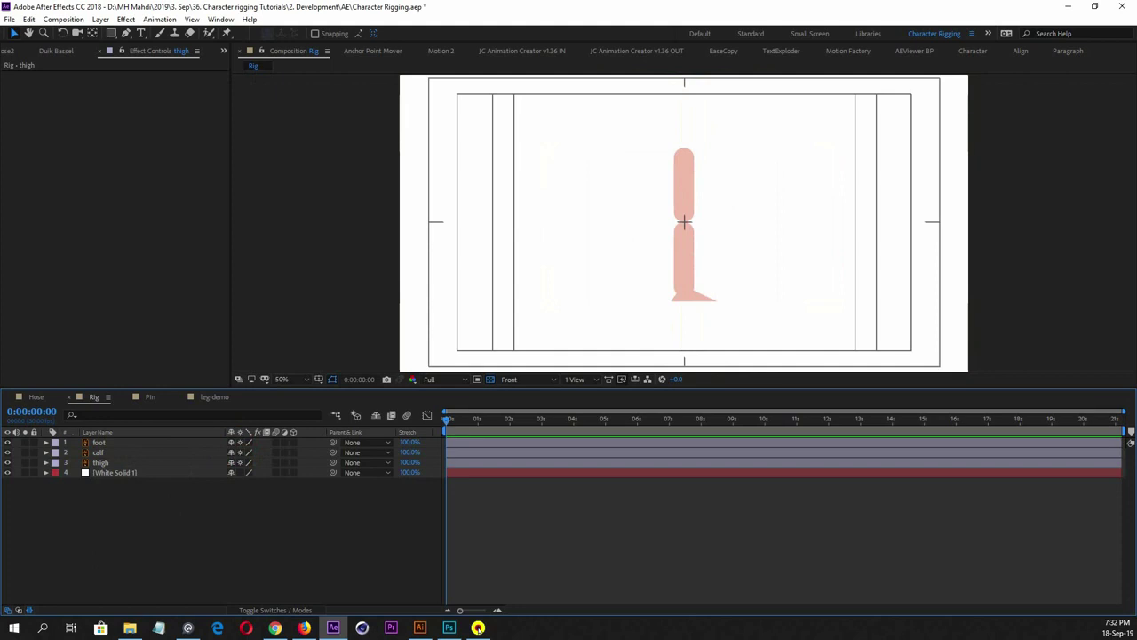
Show the RubberHose2 controls and compare the calf and thigh layers by selecting them in turn
{"action": "left_click", "coordinate": [19, 50]}
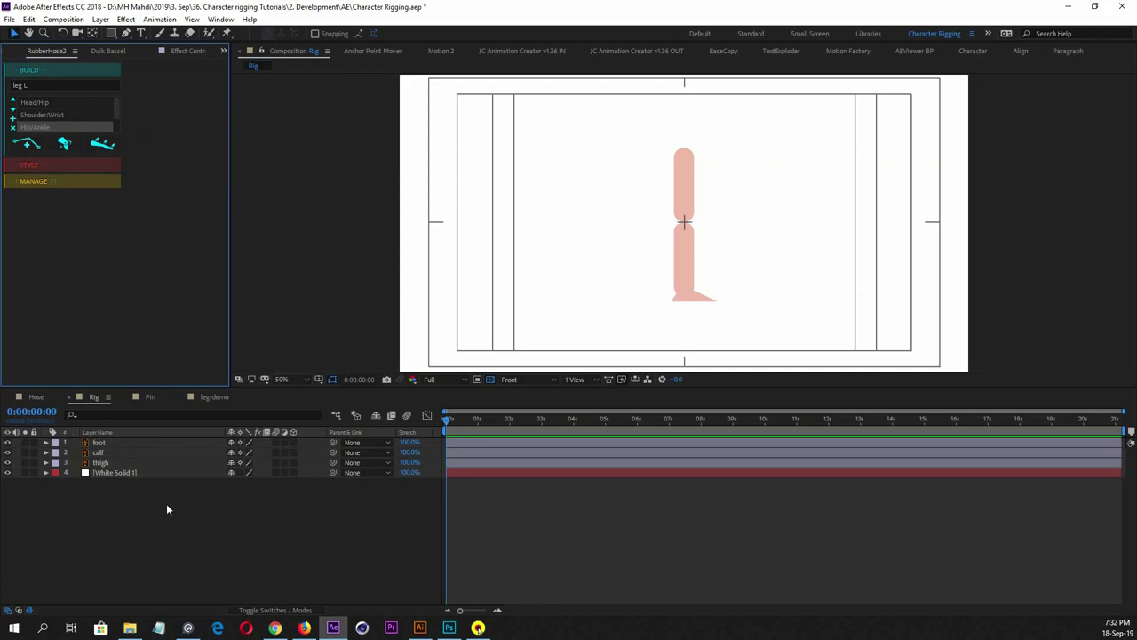
{"action": "left_click", "coordinate": [124, 451]}
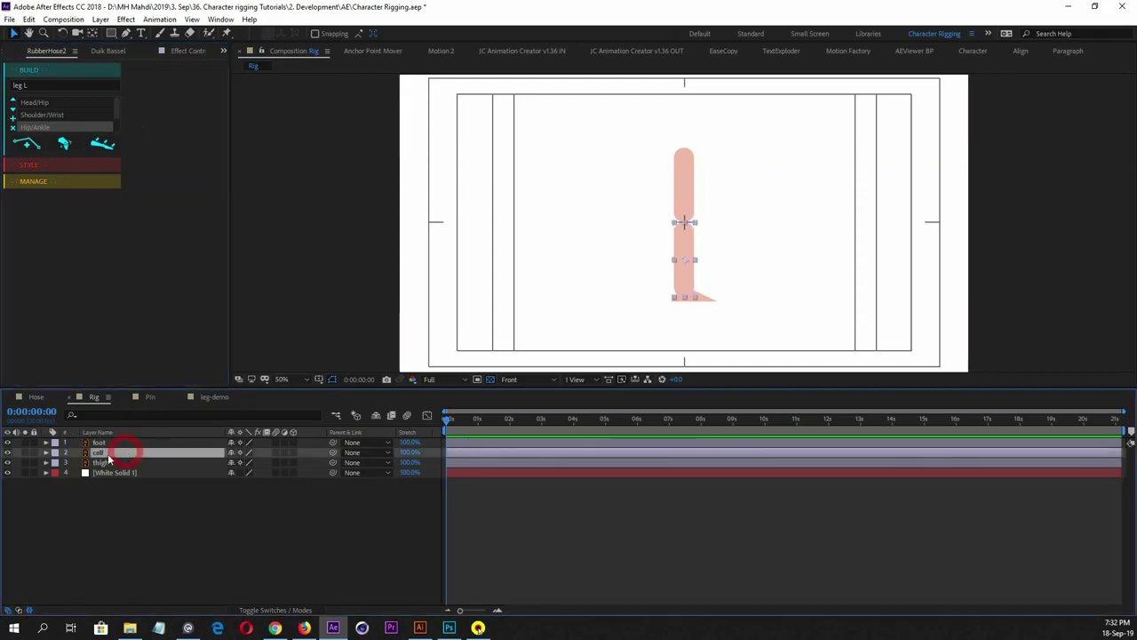
{"action": "left_click", "coordinate": [110, 465]}
{"action": "left_click", "coordinate": [102, 453]}
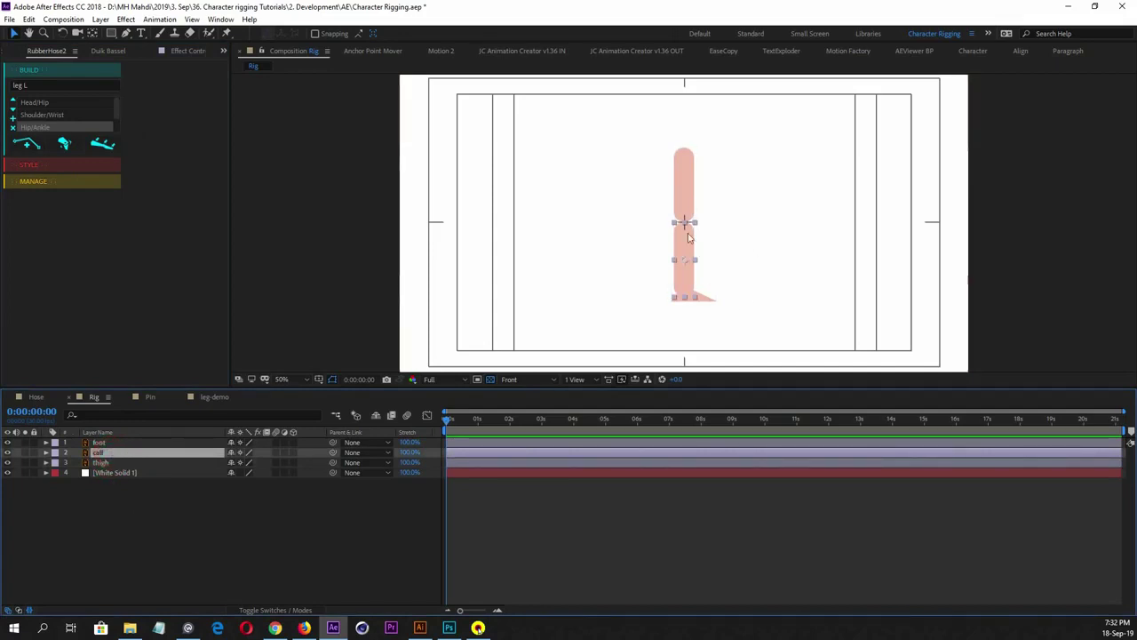
{"action": "left_click", "coordinate": [105, 463]}
{"action": "left_click", "coordinate": [105, 452]}
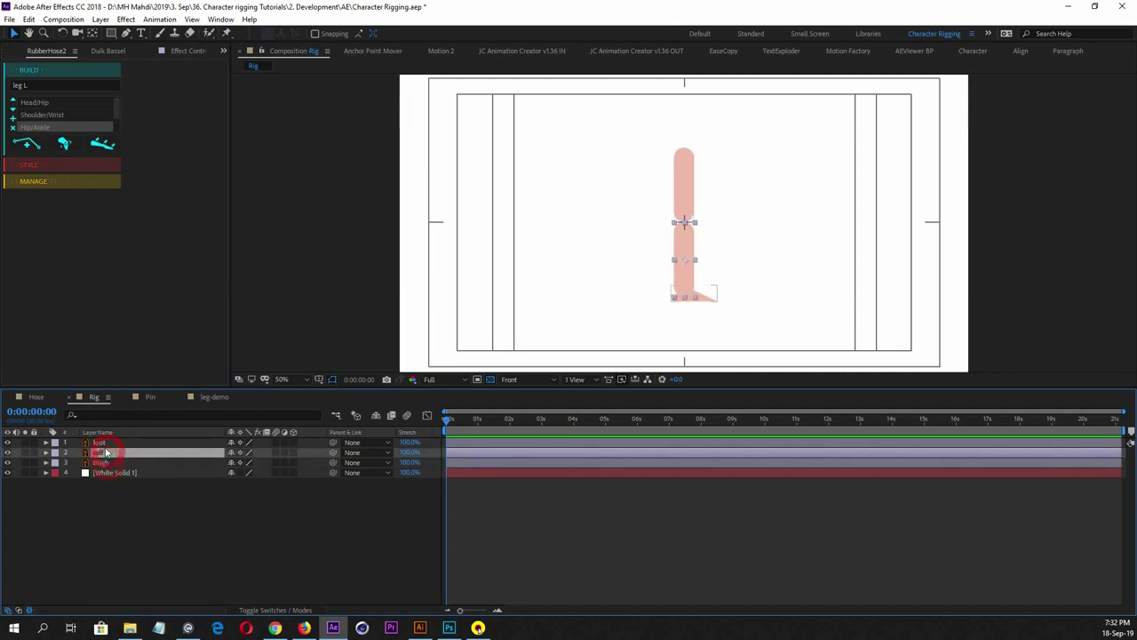
{"action": "left_click", "coordinate": [111, 463]}
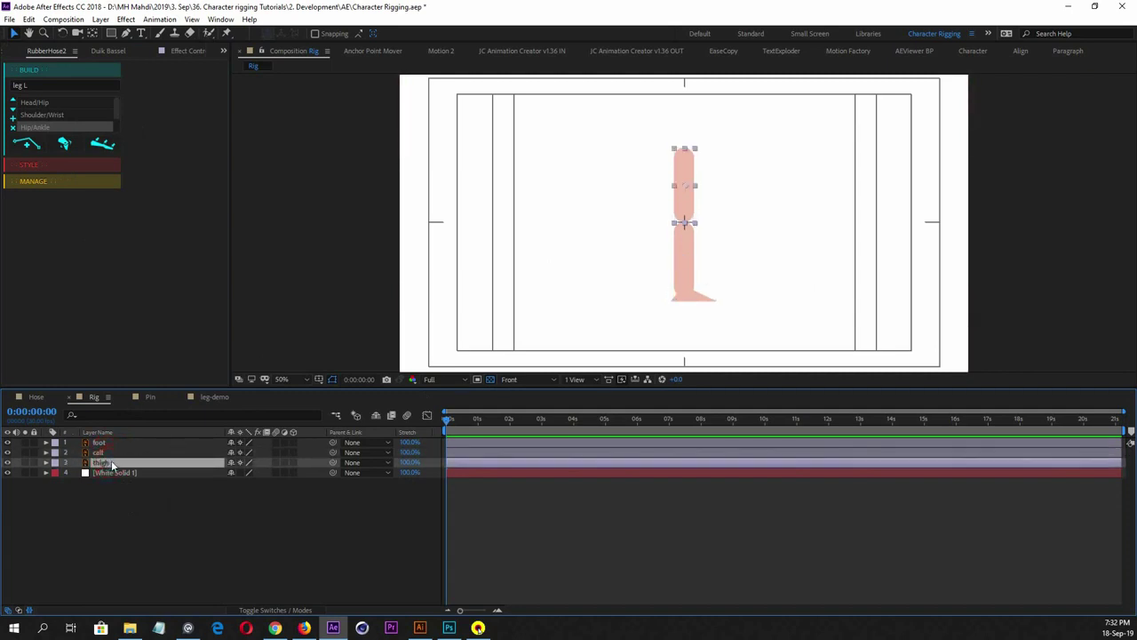
Reorder the leg layers so thigh is above calf and foot sits directly above the white solid
{"action": "left_click", "coordinate": [115, 484]}
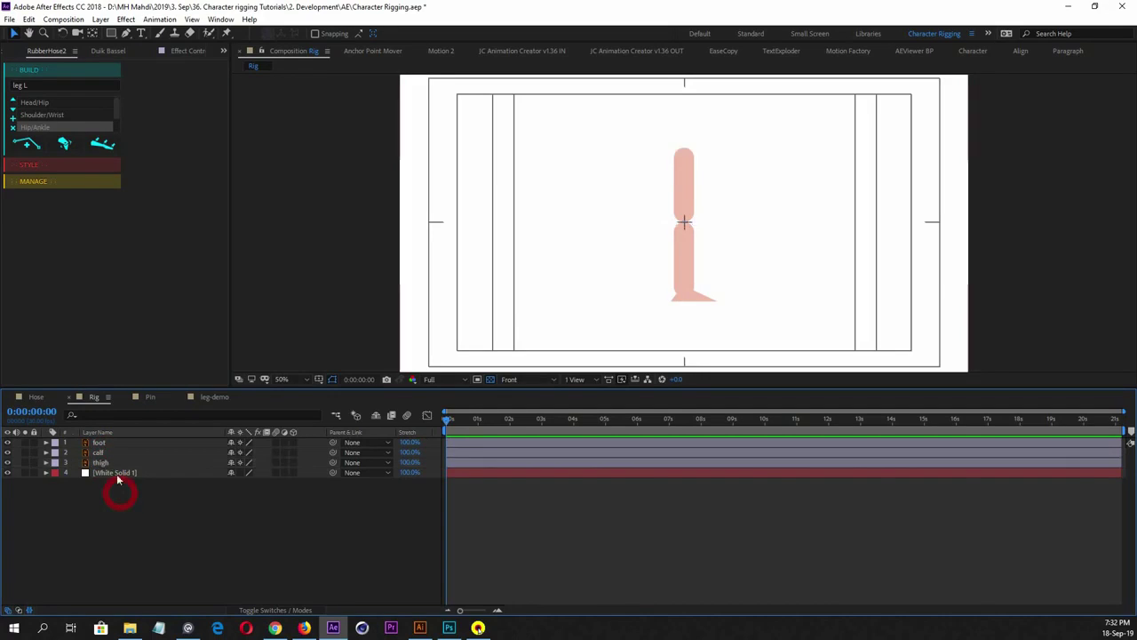
{"action": "left_click_drag", "start_coordinate": [105, 452], "coordinate": [133, 471]}
{"action": "left_click", "coordinate": [136, 485]}
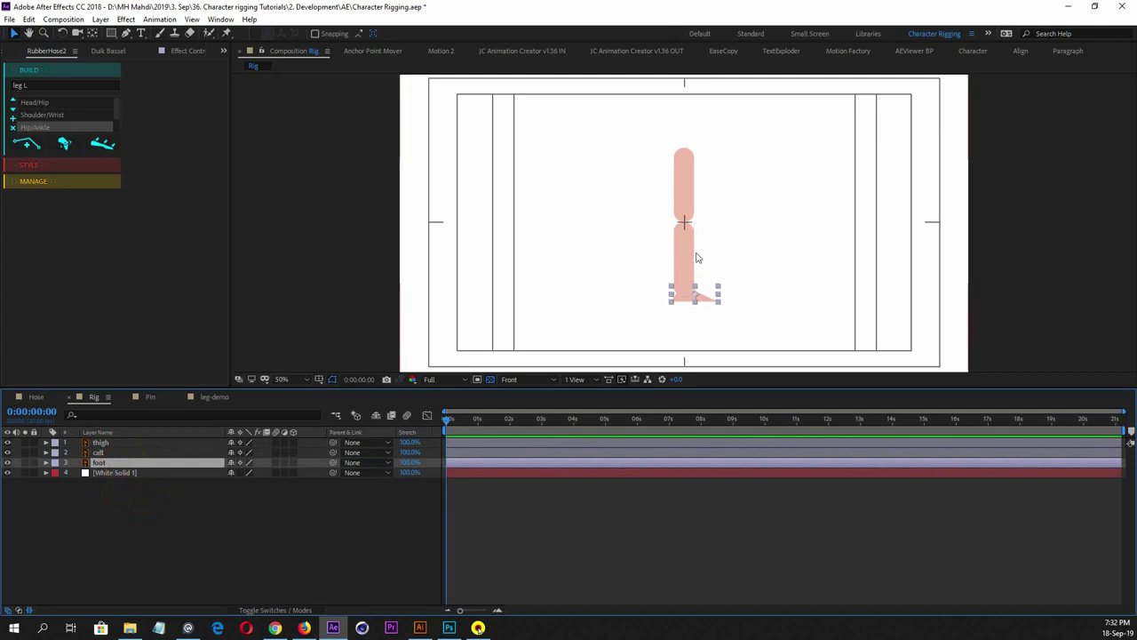
{"action": "key", "text": "Return"}
Examine how the thigh, calf and foot layers stack and overlap by selecting each part in turn
{"action": "left_click", "coordinate": [125, 455]}
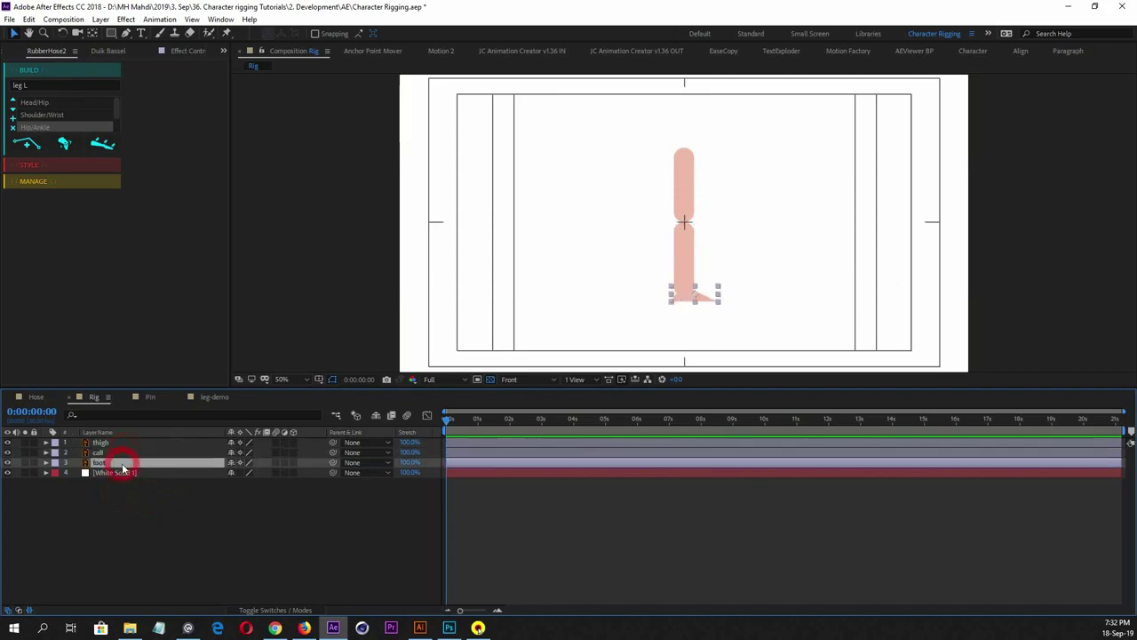
{"action": "left_click", "coordinate": [120, 463]}
{"action": "left_click", "coordinate": [111, 452]}
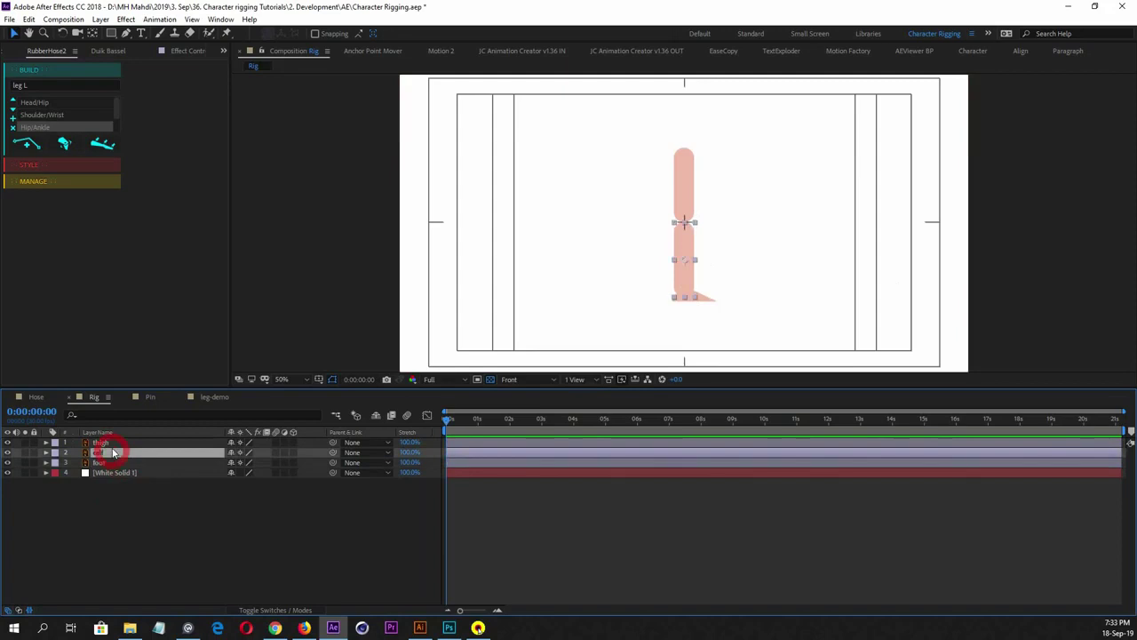
{"action": "left_click", "coordinate": [106, 443]}
{"action": "left_click", "coordinate": [103, 452]}
{"action": "left_click", "coordinate": [105, 443]}
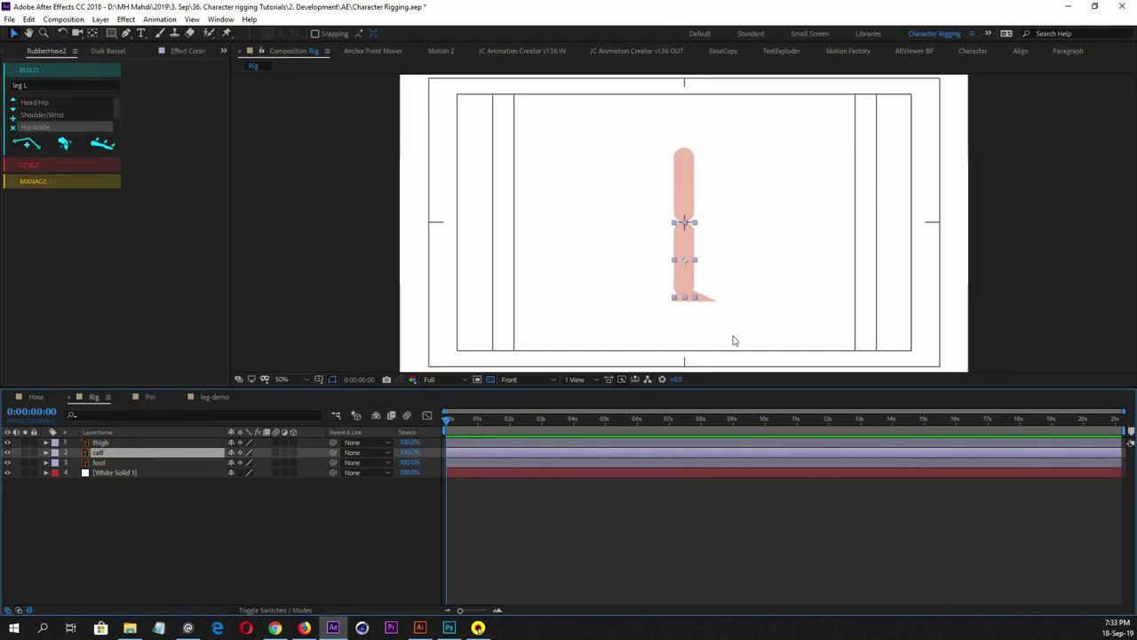
{"action": "left_click", "coordinate": [678, 179]}
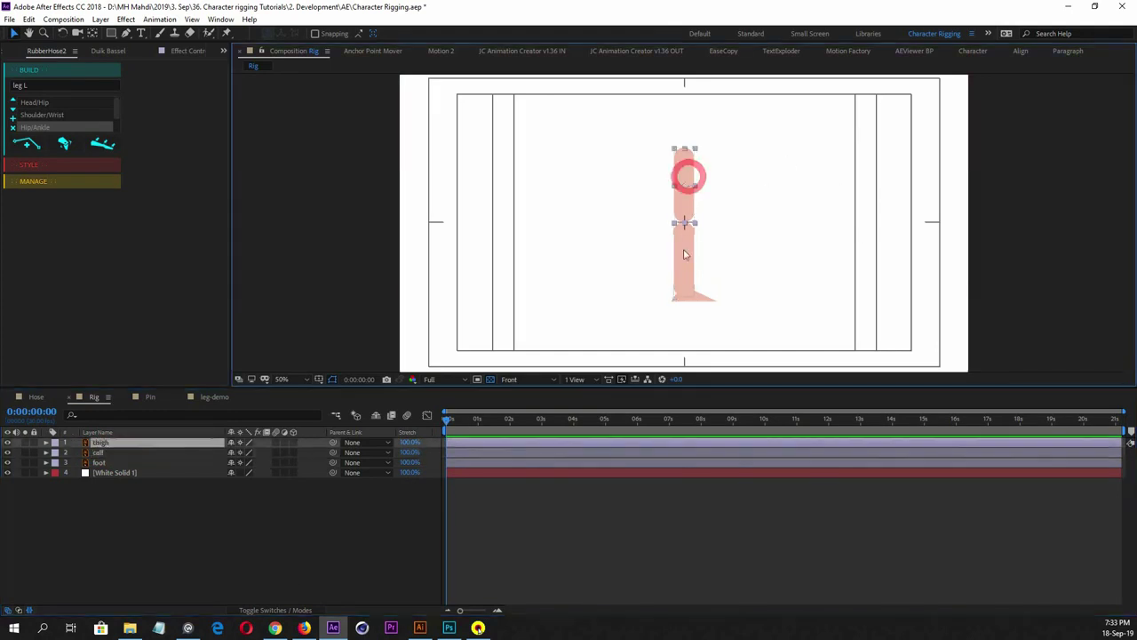
{"action": "left_click", "coordinate": [681, 255]}
{"action": "left_click", "coordinate": [679, 186]}
{"action": "left_click", "coordinate": [694, 255]}
{"action": "left_click", "coordinate": [679, 187]}
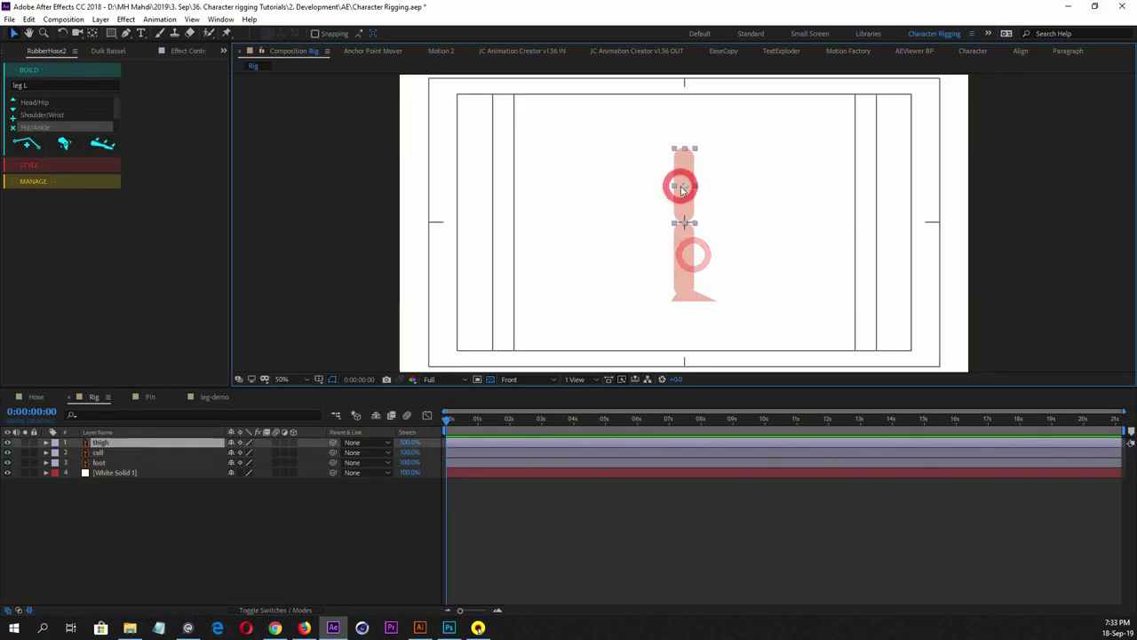
{"action": "left_click", "coordinate": [686, 258]}
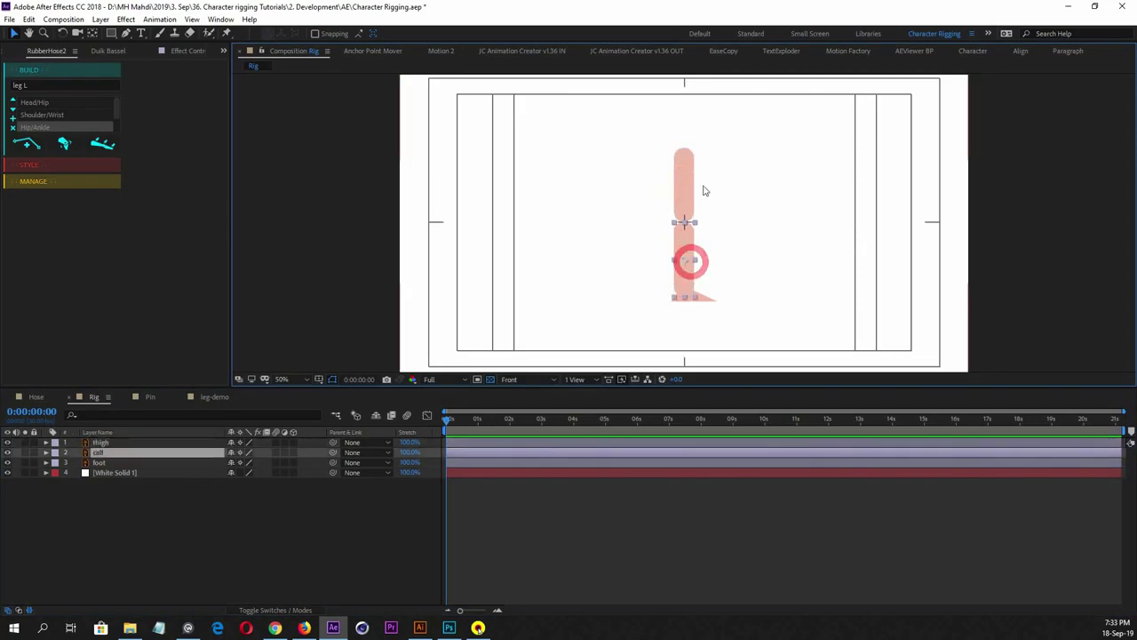
{"action": "left_click", "coordinate": [706, 296]}
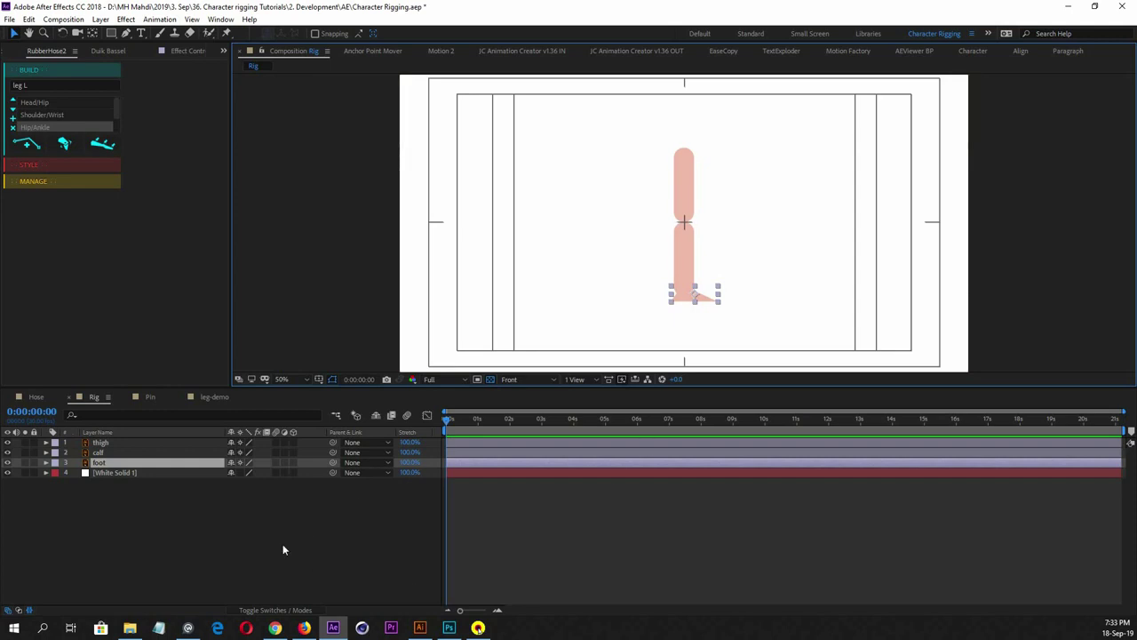
{"action": "left_click", "coordinate": [127, 441]}
{"action": "left_click", "coordinate": [127, 453]}
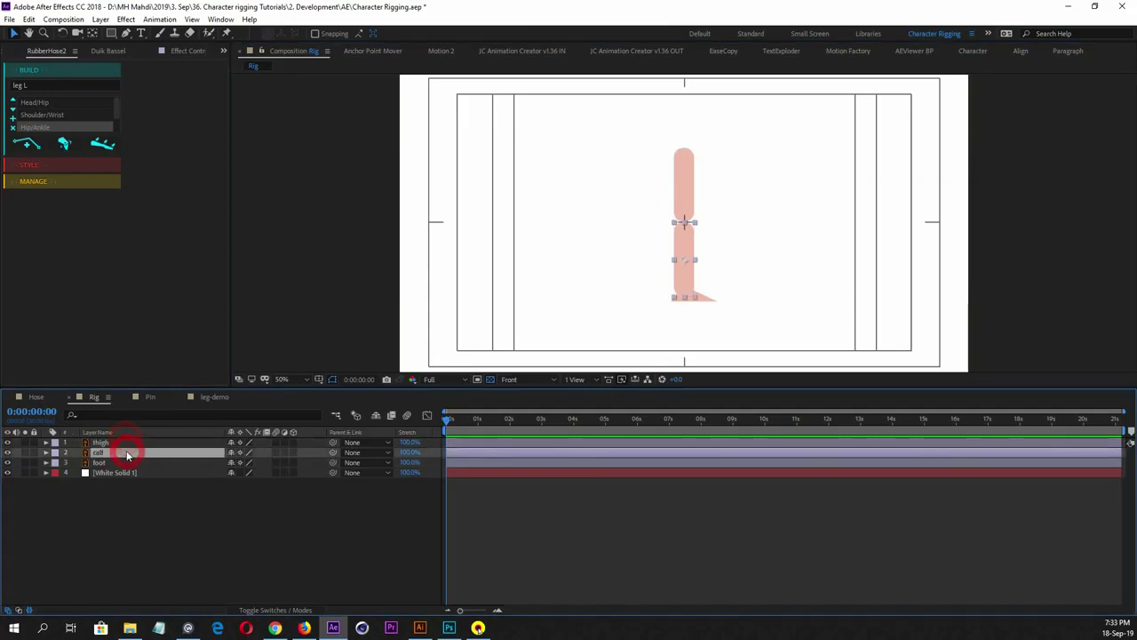
Build a RubberRig named leg L from the thigh and calf layers using the Hip/Ankle controller names
{"action": "left_click", "coordinate": [101, 442]}
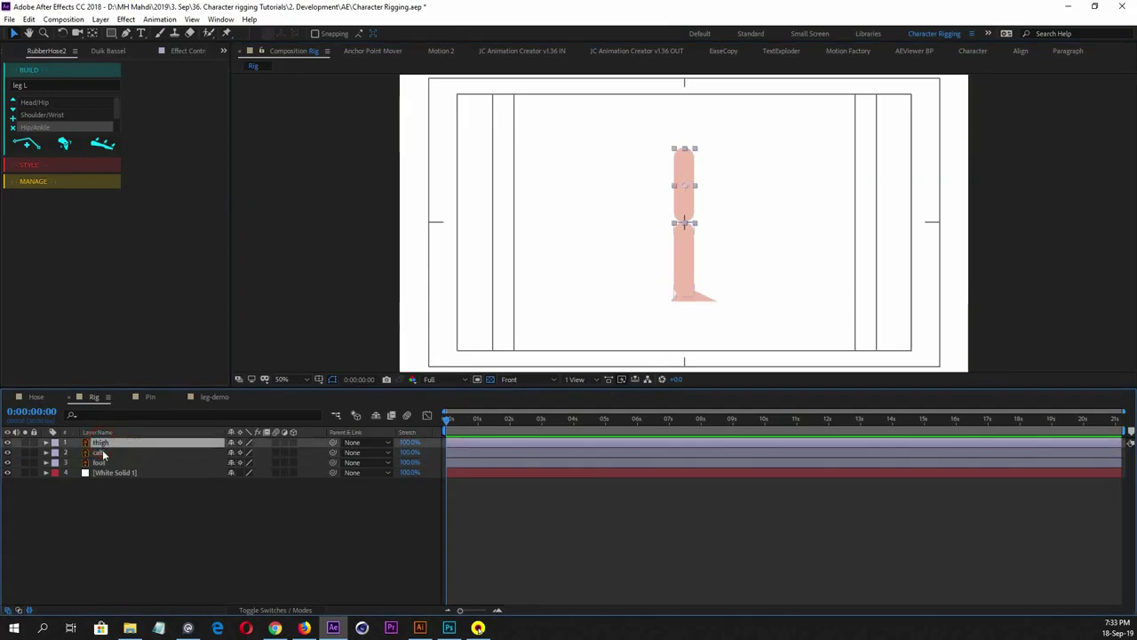
{"action": "left_click", "coordinate": [102, 453], "text": "shift"}
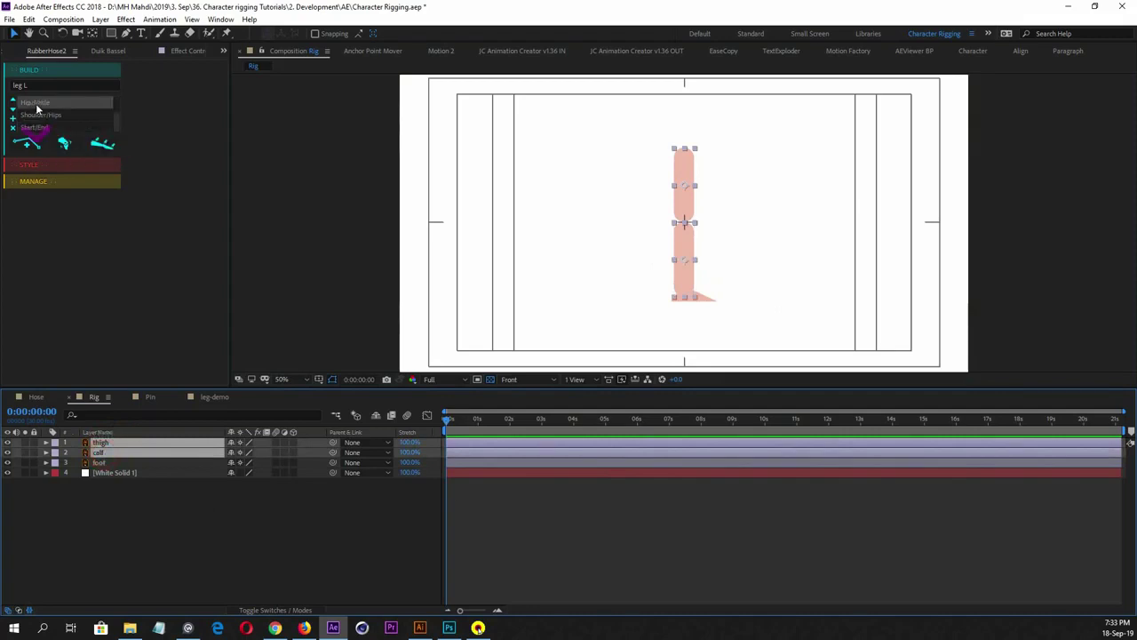
{"action": "left_click", "coordinate": [38, 114]}
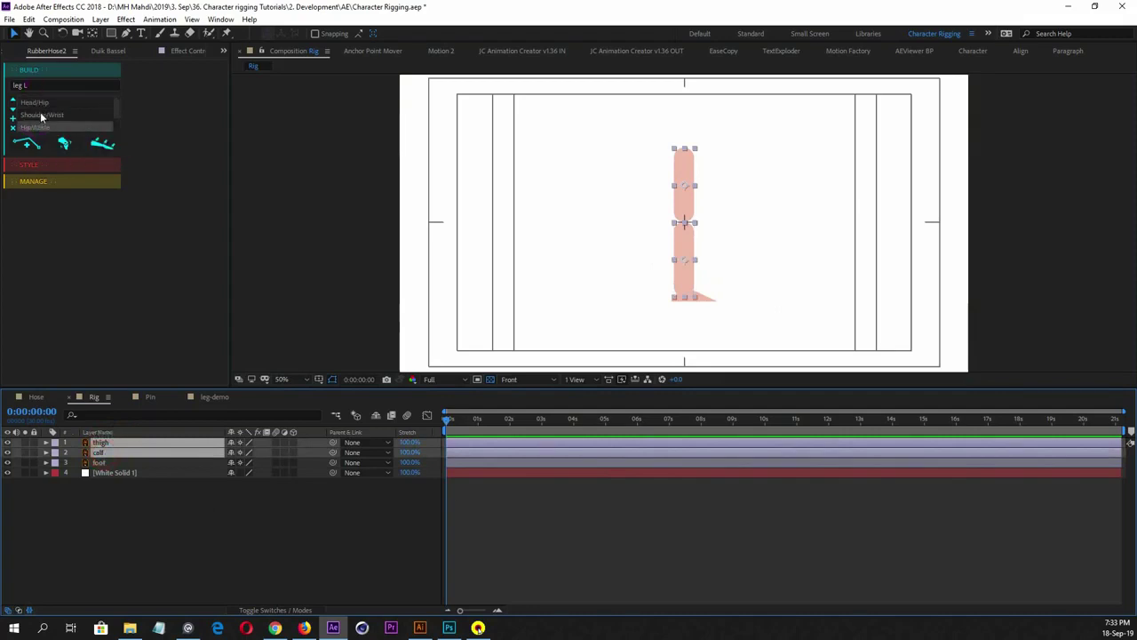
{"action": "left_click", "coordinate": [41, 116]}
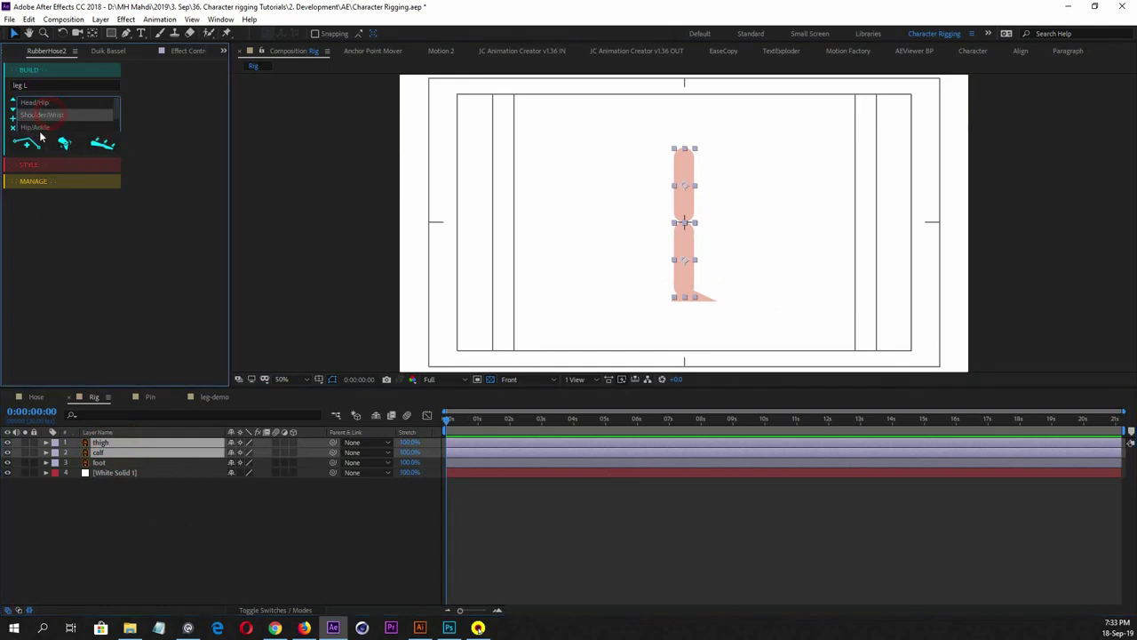
{"action": "left_click", "coordinate": [40, 129]}
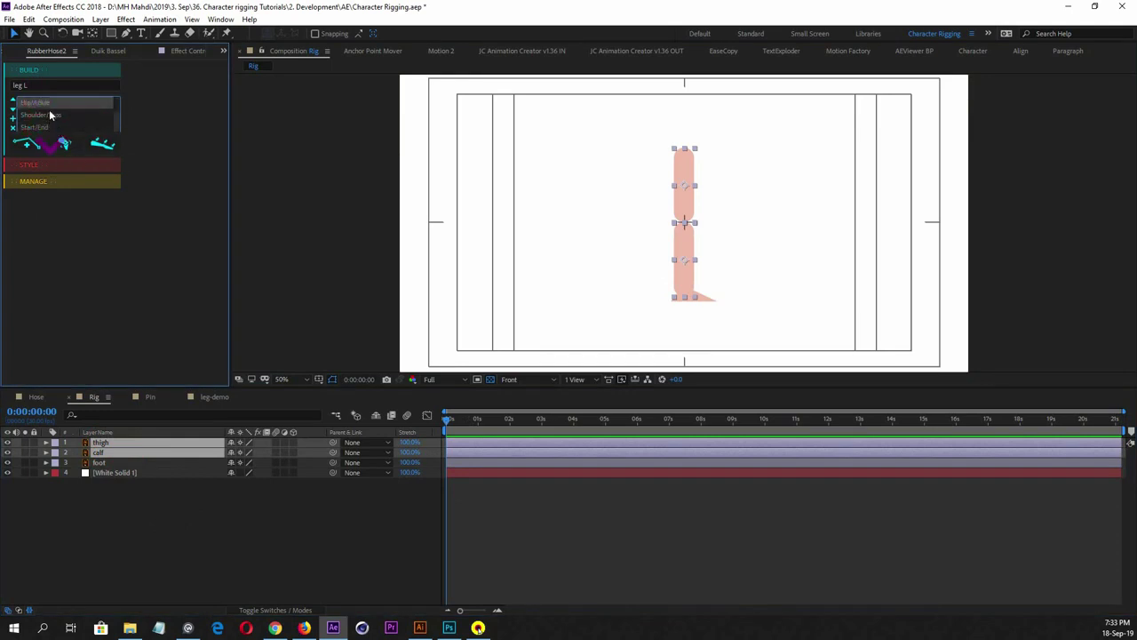
{"action": "left_click", "coordinate": [63, 146]}
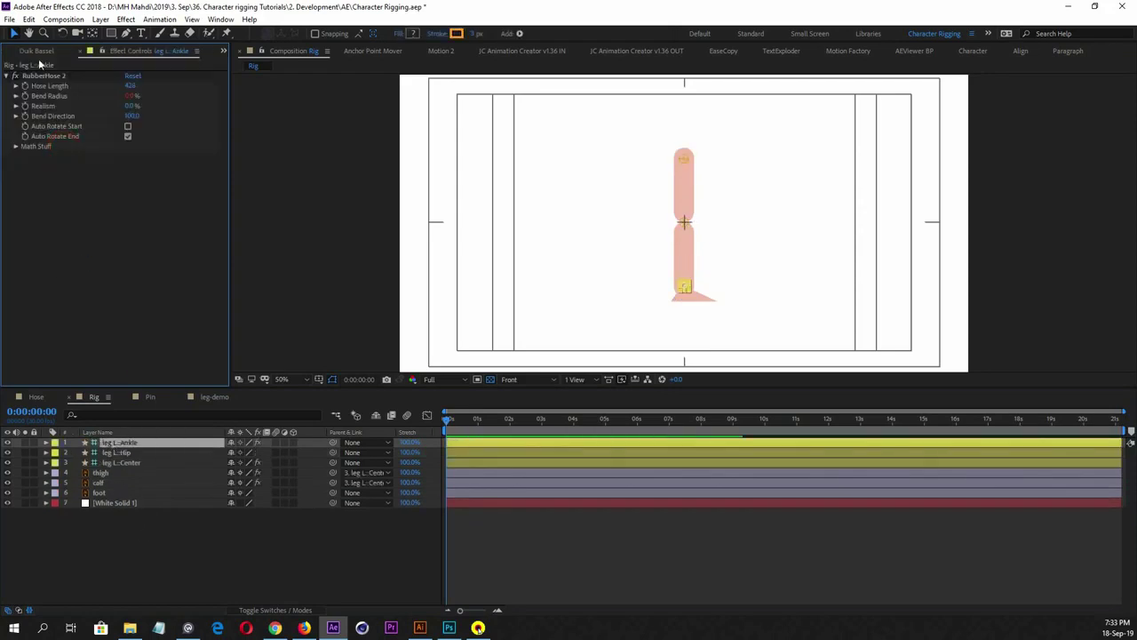
{"action": "left_click", "coordinate": [16, 53]}
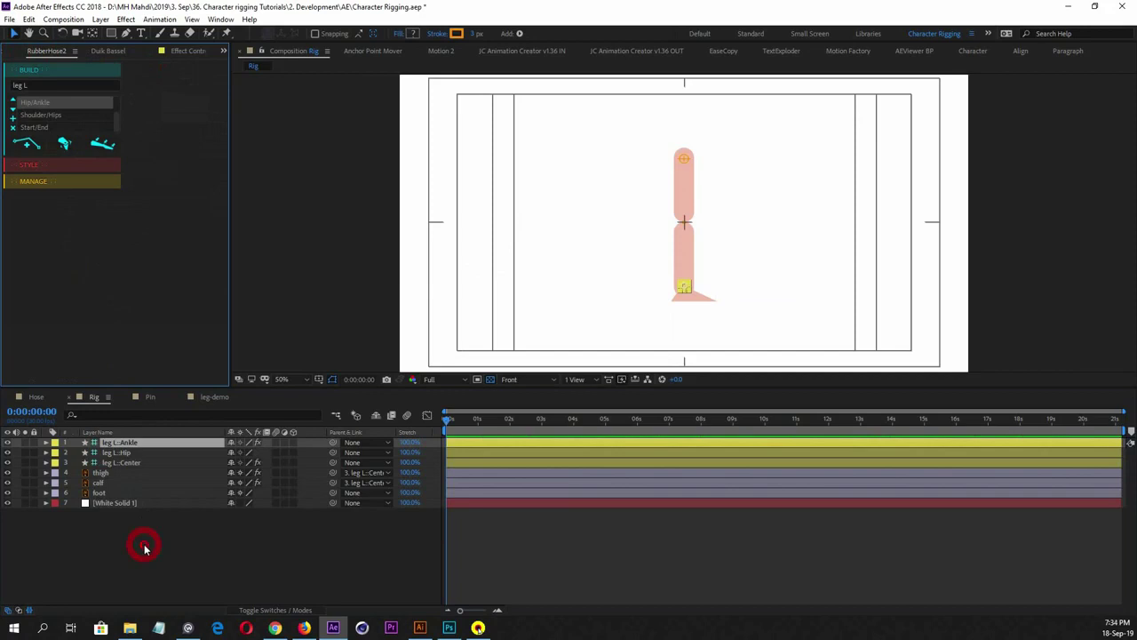
Try moving the leg L ankle controller up toward the knee to bend the leg, and undo the move
{"action": "left_click", "coordinate": [125, 443]}
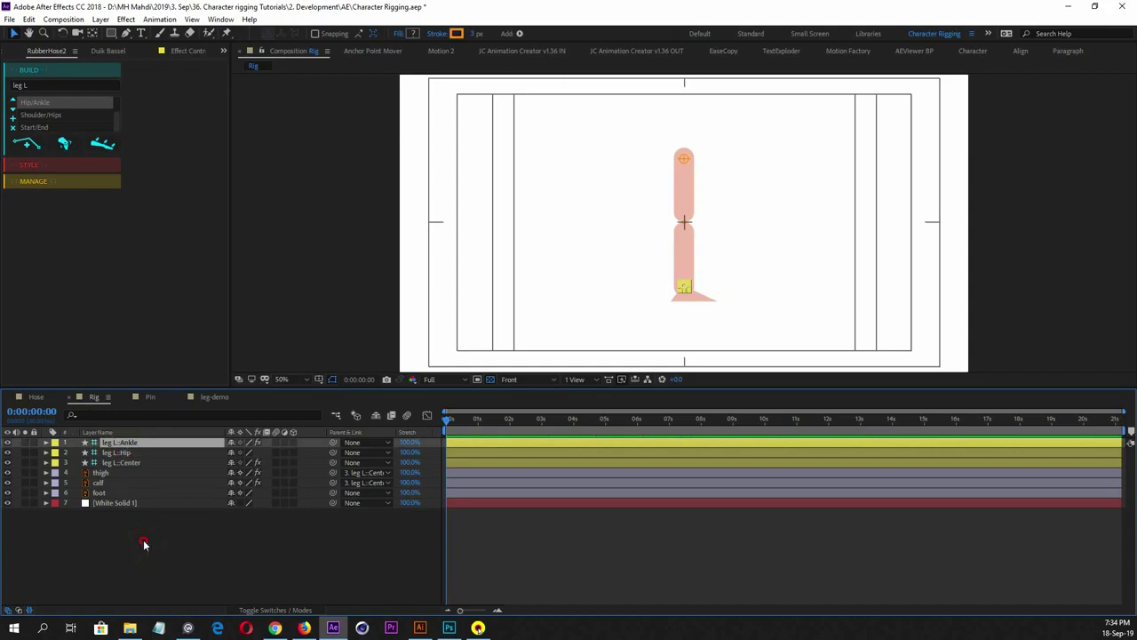
{"action": "left_click", "coordinate": [145, 539]}
{"action": "left_click", "coordinate": [115, 441]}
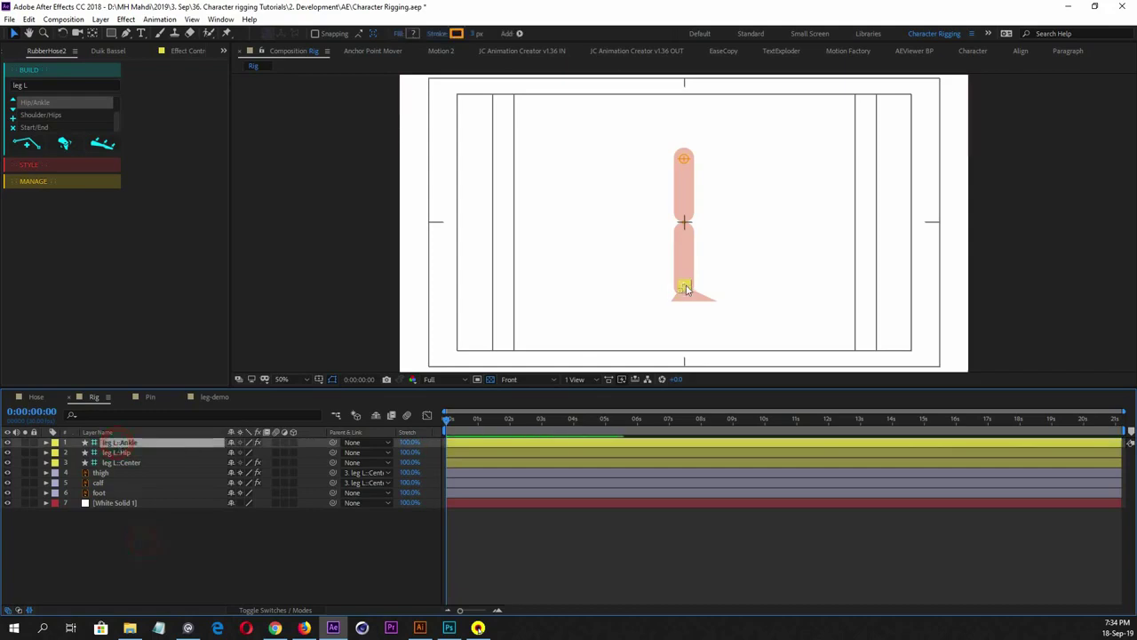
{"action": "left_click_drag", "start_coordinate": [683, 285], "coordinate": [682, 249]}
{"action": "key", "text": "ctrl+z"}
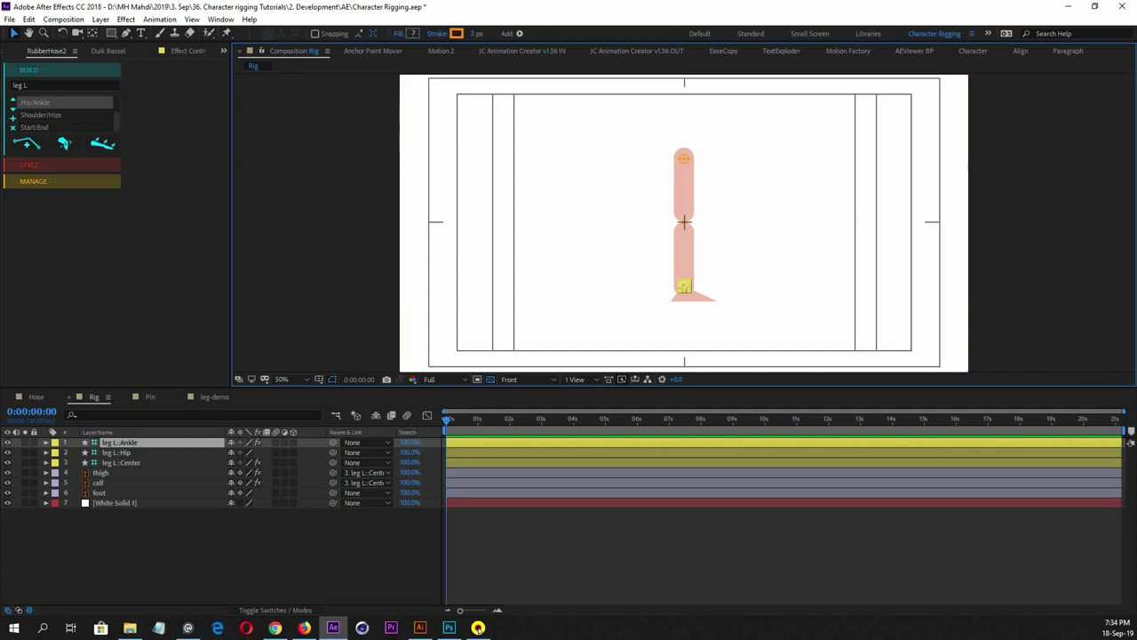
Compare the ankle and wrist controllers in the Hose composition with the leg L ankle and hip controllers in Rig
{"action": "left_click", "coordinate": [32, 397]}
{"action": "left_click", "coordinate": [124, 453]}
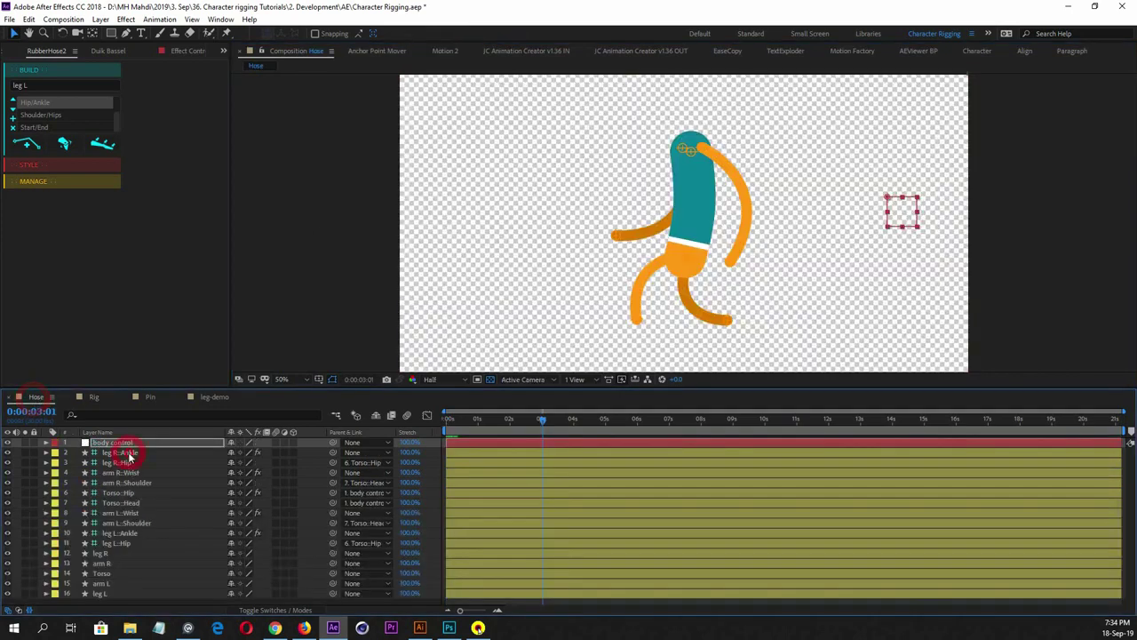
{"action": "left_click", "coordinate": [129, 473]}
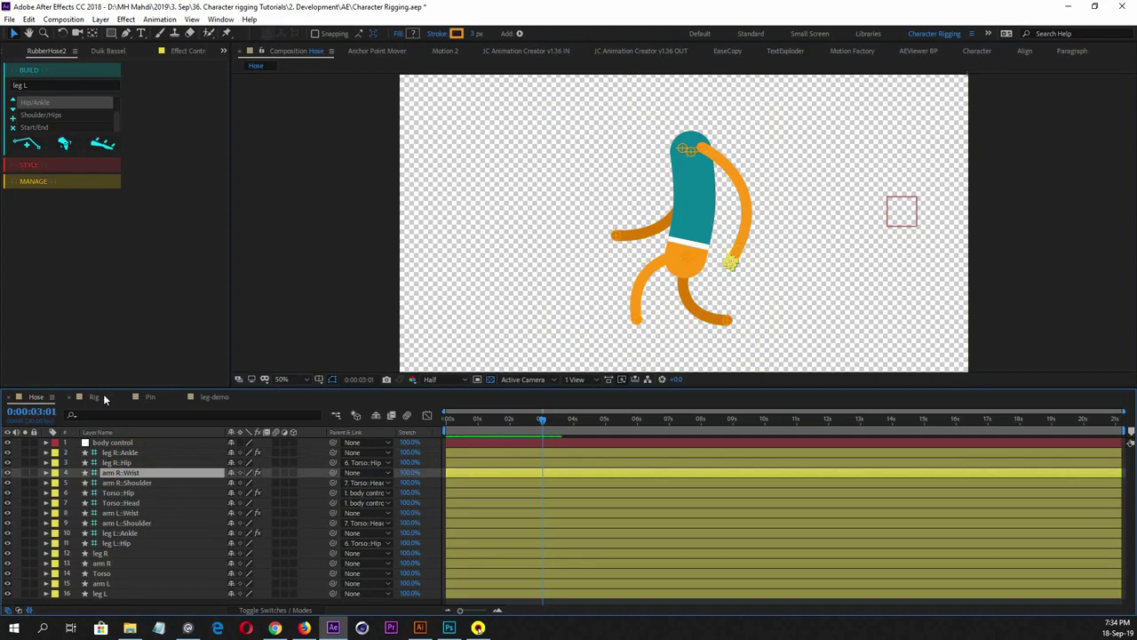
{"action": "left_click", "coordinate": [98, 396]}
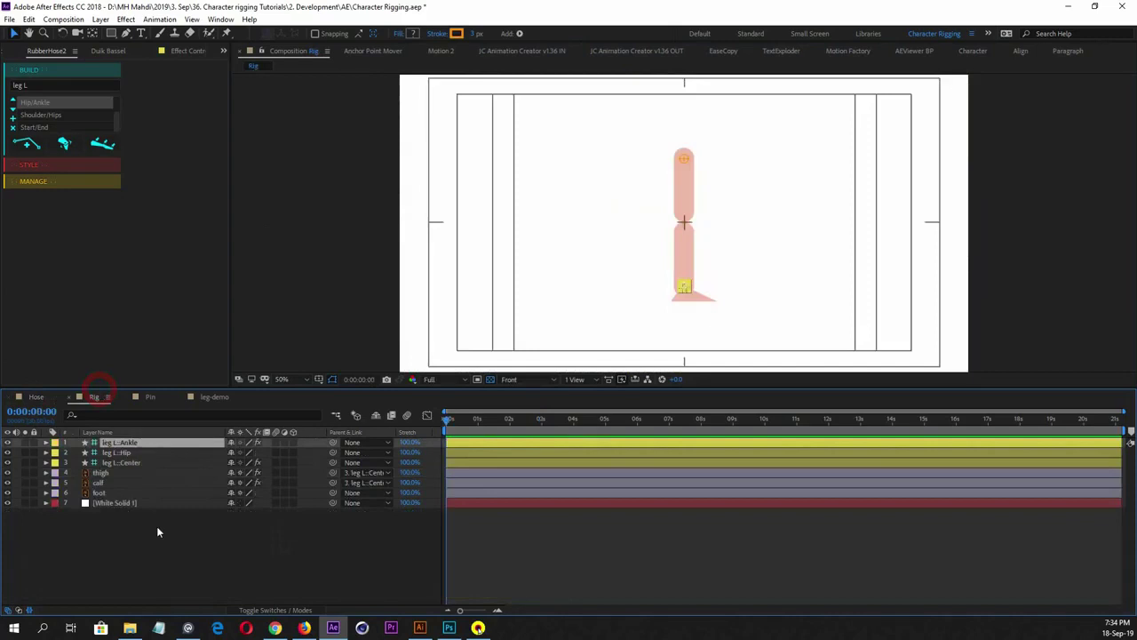
{"action": "left_click", "coordinate": [128, 444]}
{"action": "left_click", "coordinate": [125, 452]}
{"action": "left_click", "coordinate": [125, 443]}
{"action": "left_click", "coordinate": [124, 452]}
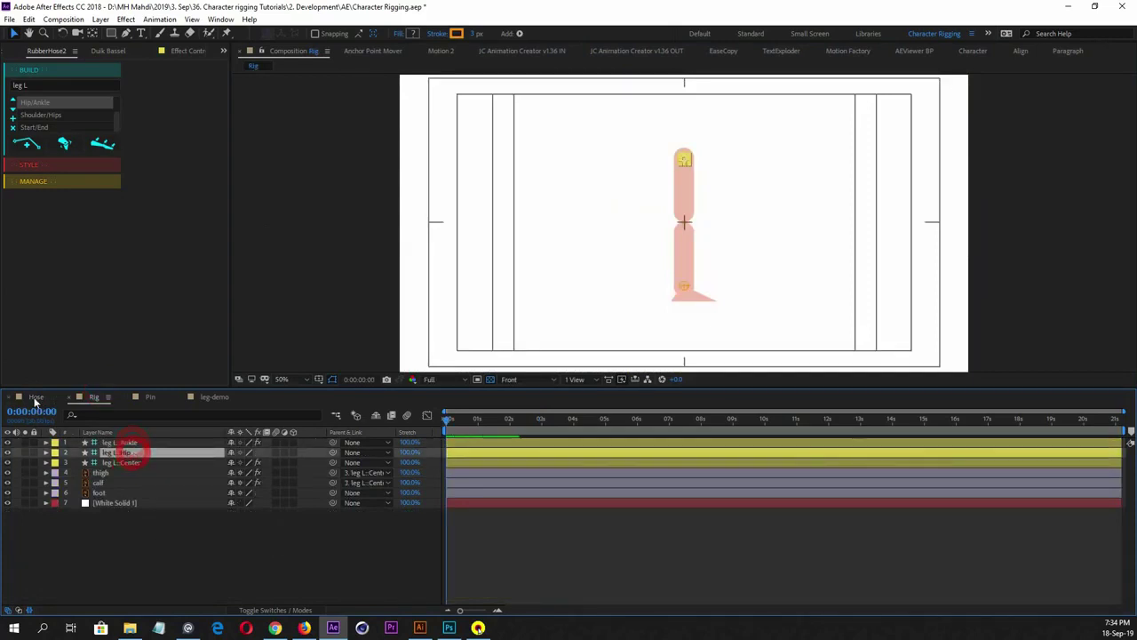
Examine the leg R layer and its hip and ankle controllers in the Hose composition
{"action": "left_click", "coordinate": [36, 397]}
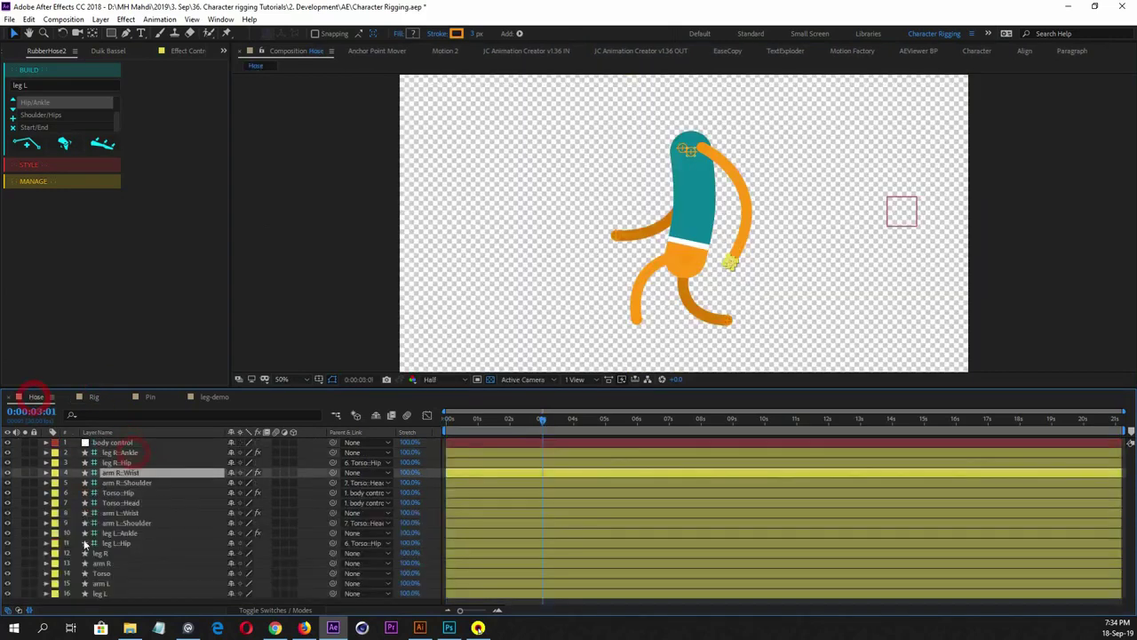
{"action": "left_click", "coordinate": [693, 307]}
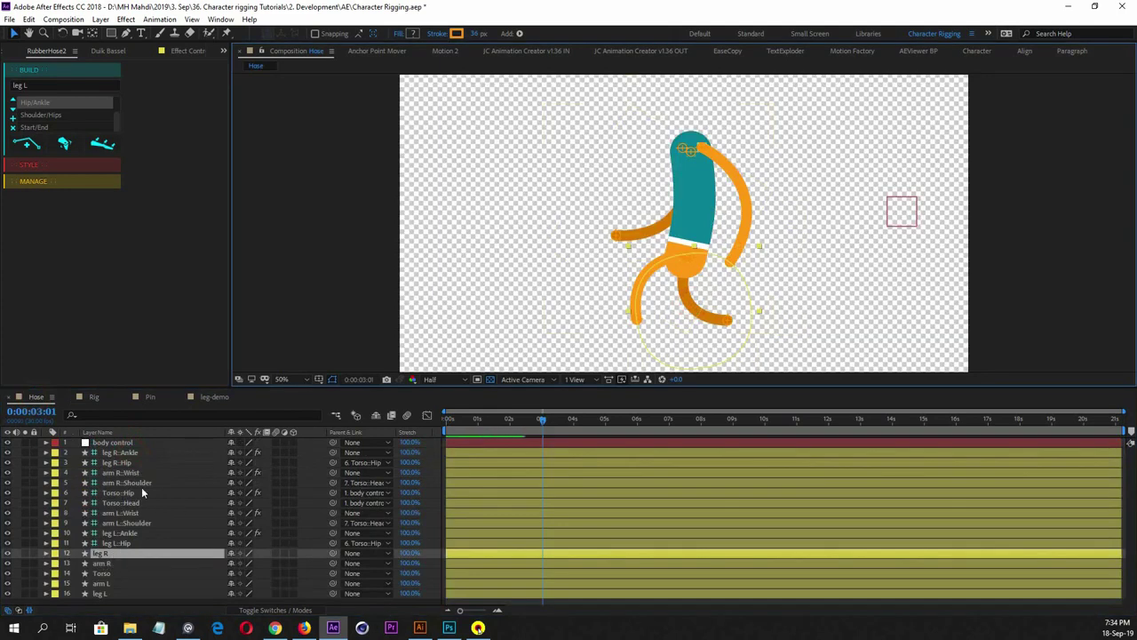
{"action": "left_click", "coordinate": [124, 463]}
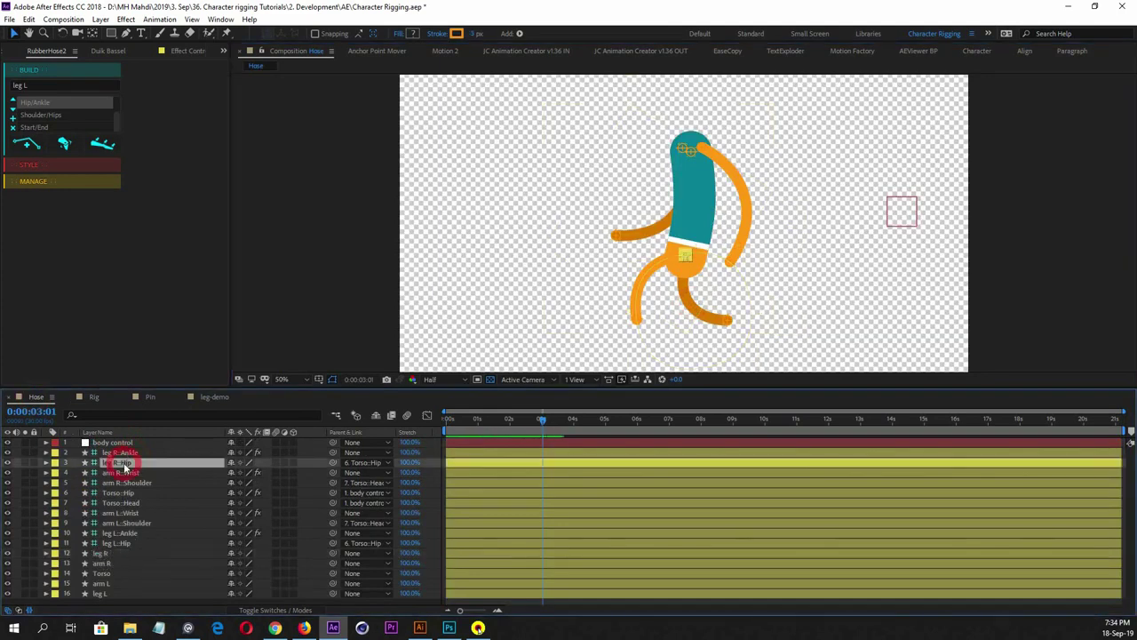
{"action": "left_click", "coordinate": [124, 452]}
{"action": "left_click", "coordinate": [125, 462]}
{"action": "left_click", "coordinate": [126, 453]}
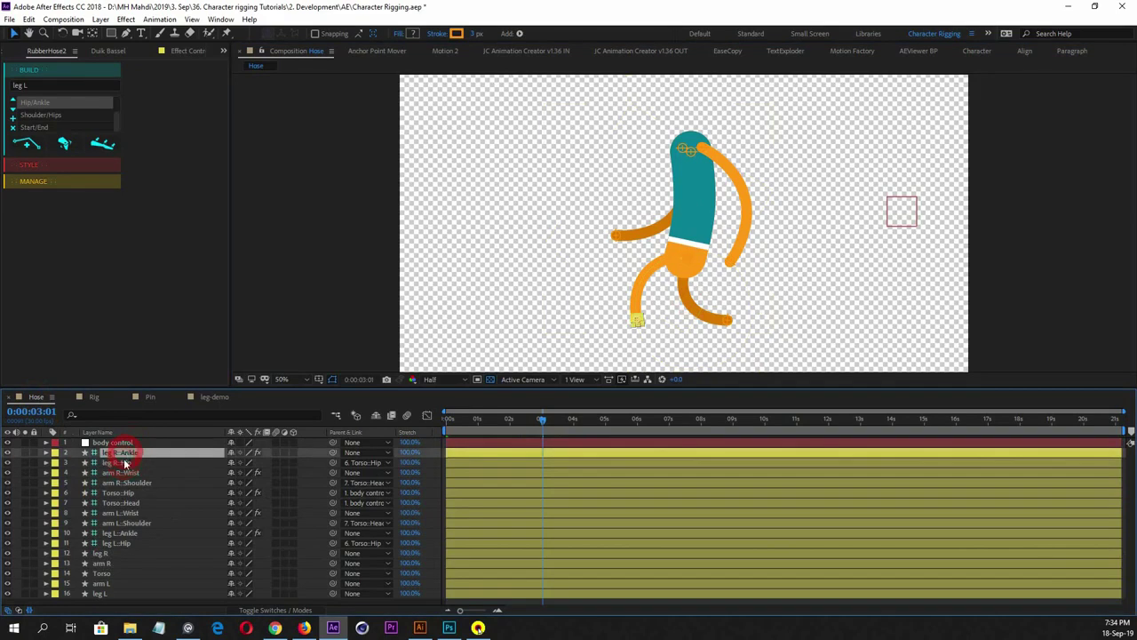
{"action": "left_click", "coordinate": [124, 463]}
{"action": "left_click", "coordinate": [125, 453]}
Examine where the leg L center, hip and ankle controllers sit on the leg in the Rig composition
{"action": "left_click", "coordinate": [95, 397]}
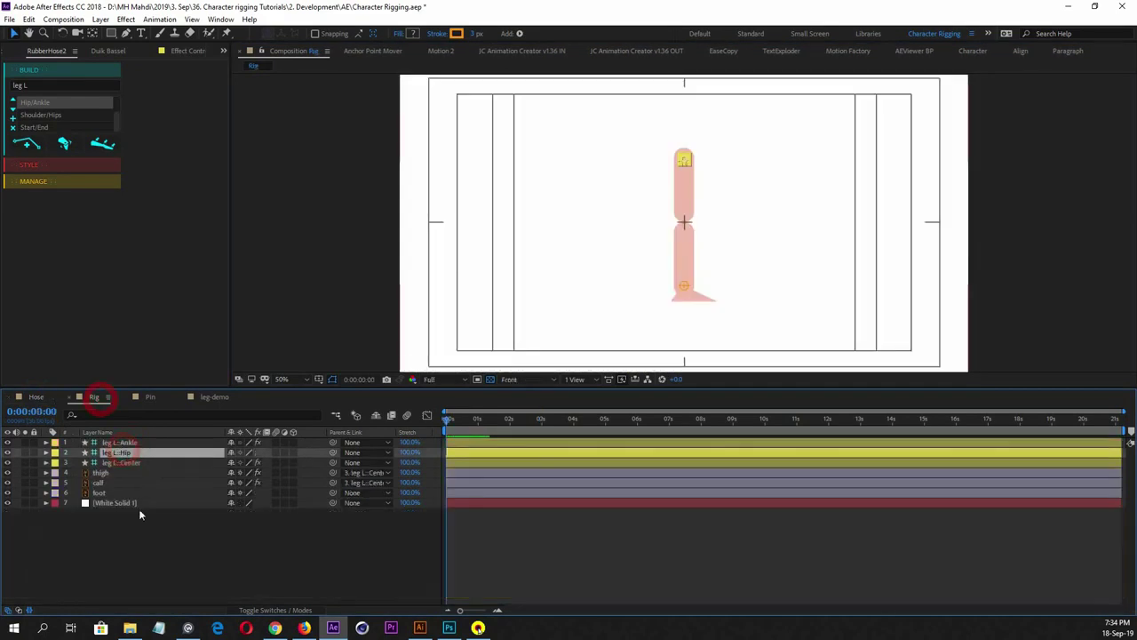
{"action": "left_click", "coordinate": [178, 554]}
{"action": "left_click", "coordinate": [117, 462]}
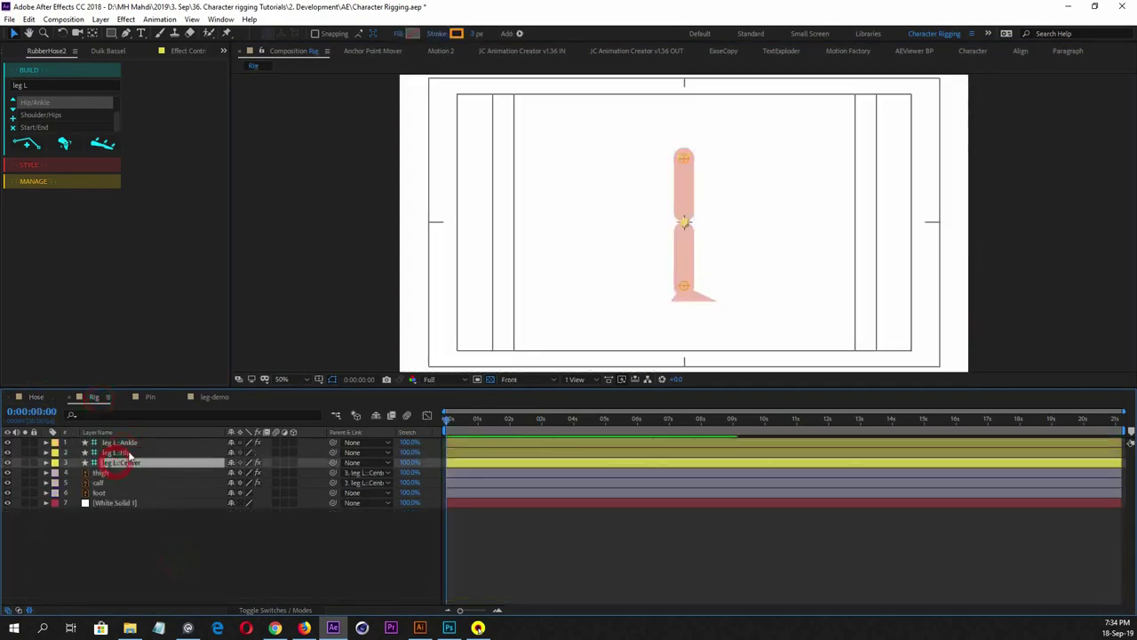
{"action": "left_click", "coordinate": [125, 452]}
{"action": "left_click", "coordinate": [126, 462]}
{"action": "left_click", "coordinate": [126, 444]}
{"action": "left_click", "coordinate": [127, 452]}
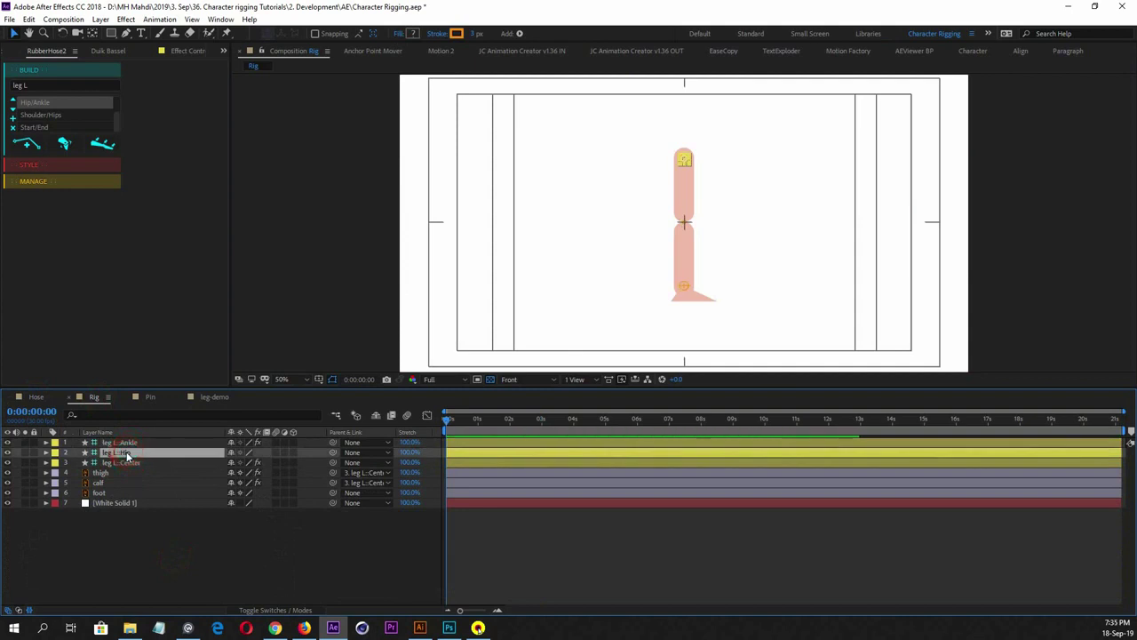
{"action": "left_click", "coordinate": [126, 462]}
{"action": "left_click", "coordinate": [123, 442]}
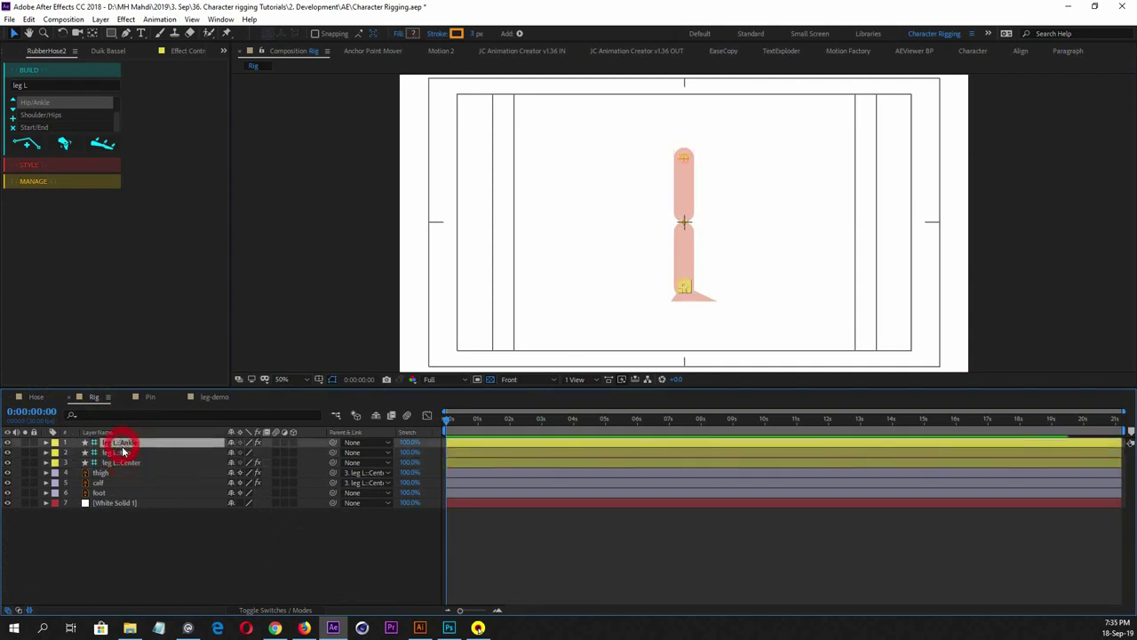
{"action": "left_click", "coordinate": [127, 453]}
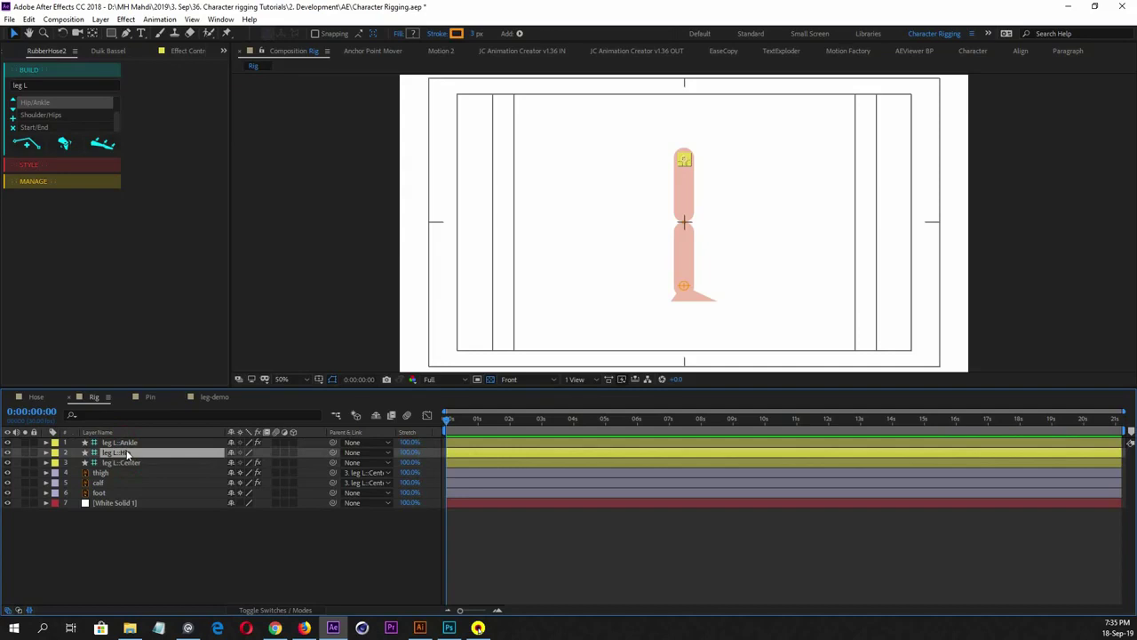
Check the Hose composition once more and compare it with the three leg L controllers in Rig by selecting each in turn
{"action": "left_click", "coordinate": [36, 397]}
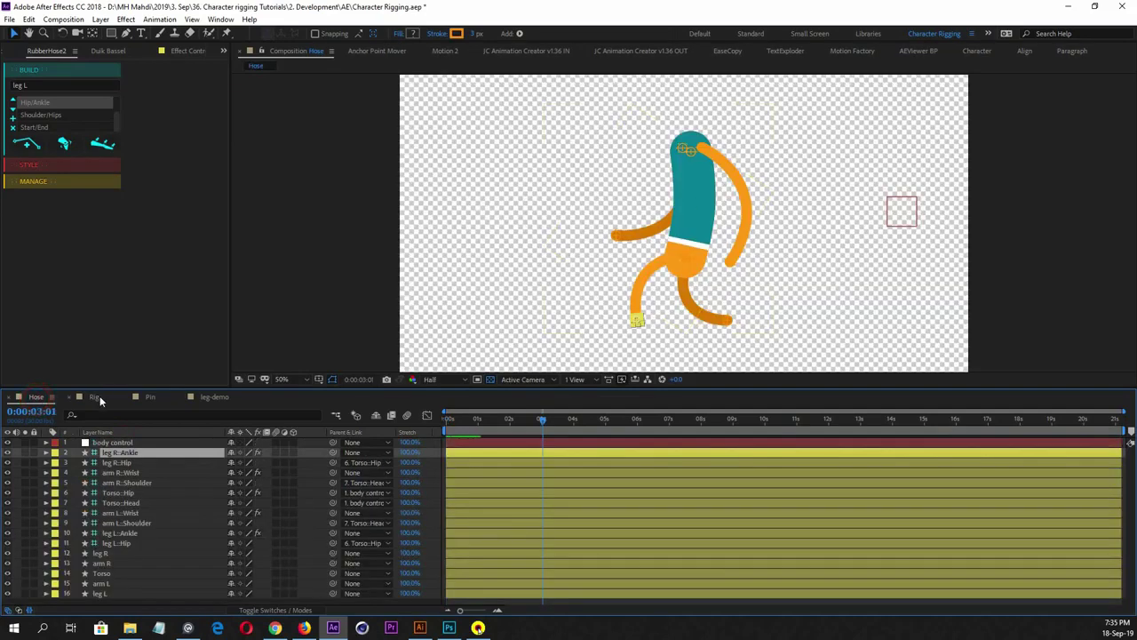
{"action": "left_click", "coordinate": [94, 397]}
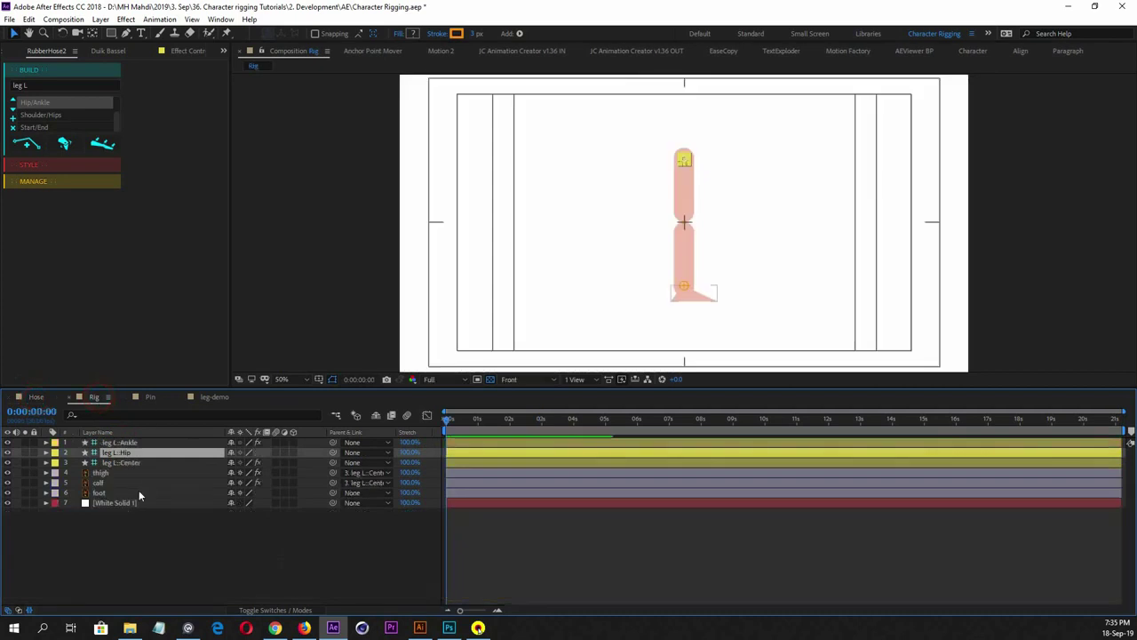
{"action": "left_click", "coordinate": [168, 538]}
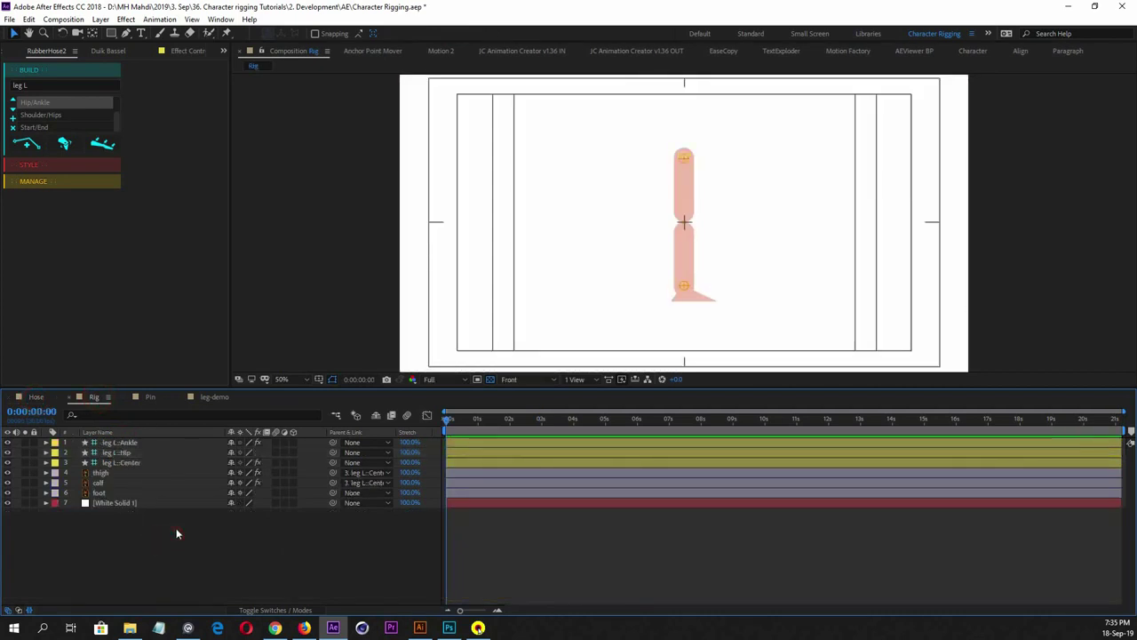
{"action": "left_click", "coordinate": [122, 462]}
{"action": "left_click", "coordinate": [123, 453]}
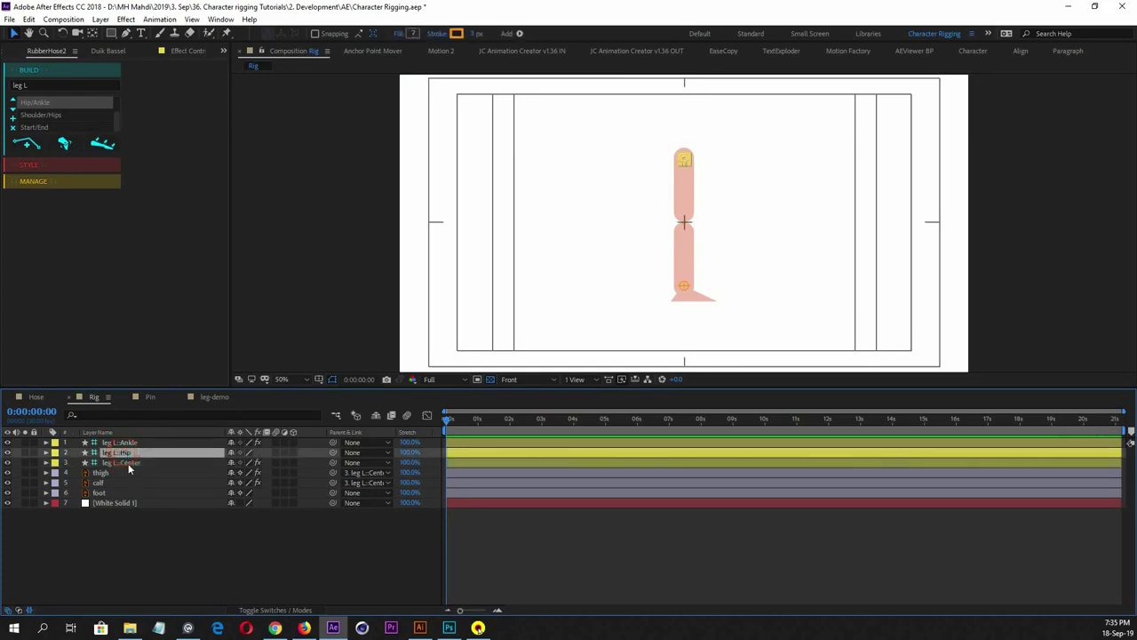
{"action": "left_click", "coordinate": [125, 463]}
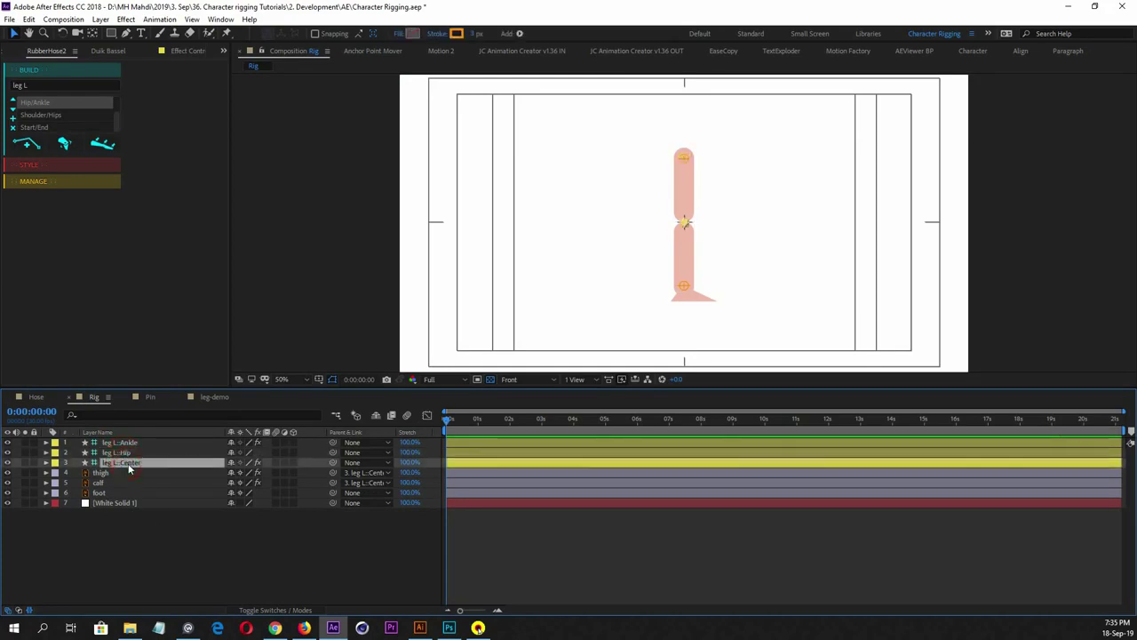
{"action": "left_click", "coordinate": [123, 452]}
{"action": "left_click", "coordinate": [122, 443]}
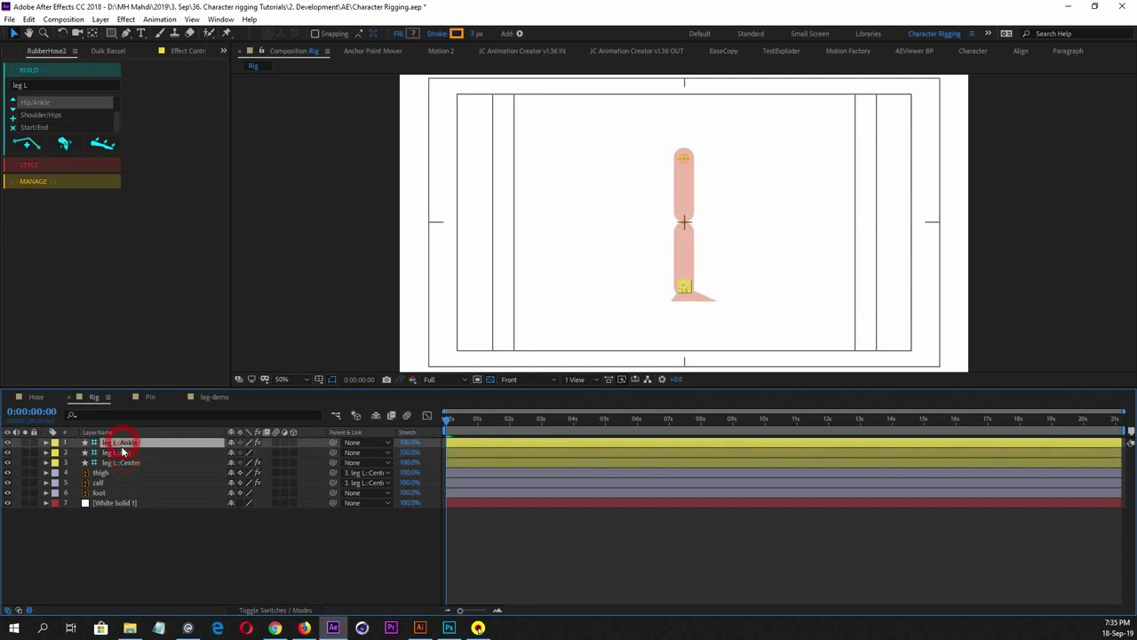
{"action": "left_click", "coordinate": [122, 452]}
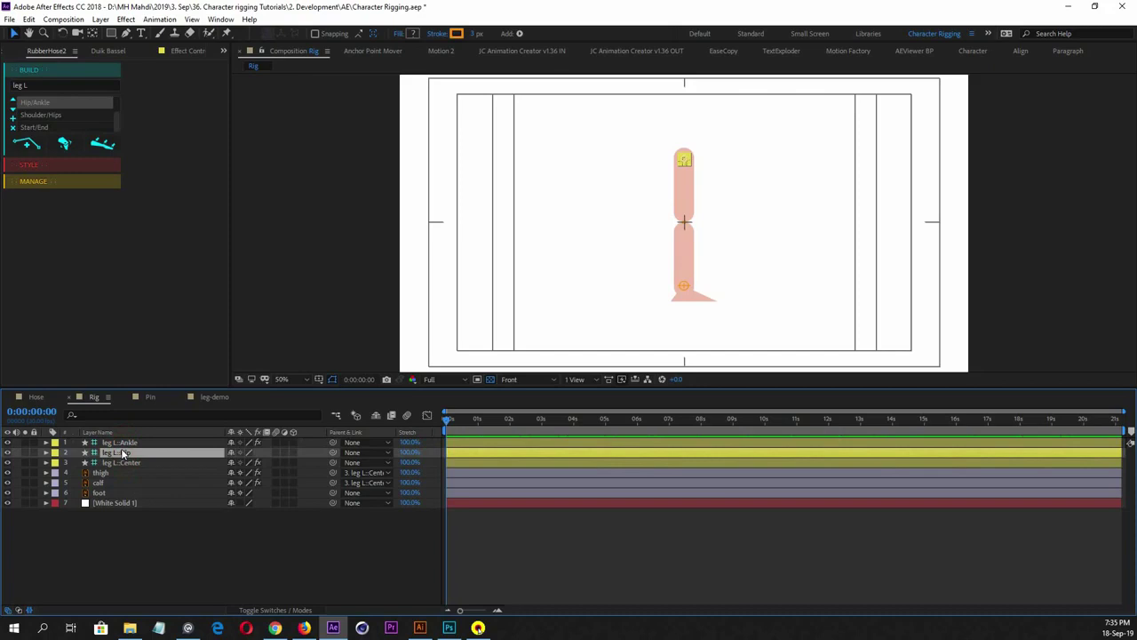
{"action": "left_click", "coordinate": [122, 442]}
{"action": "left_click", "coordinate": [125, 452]}
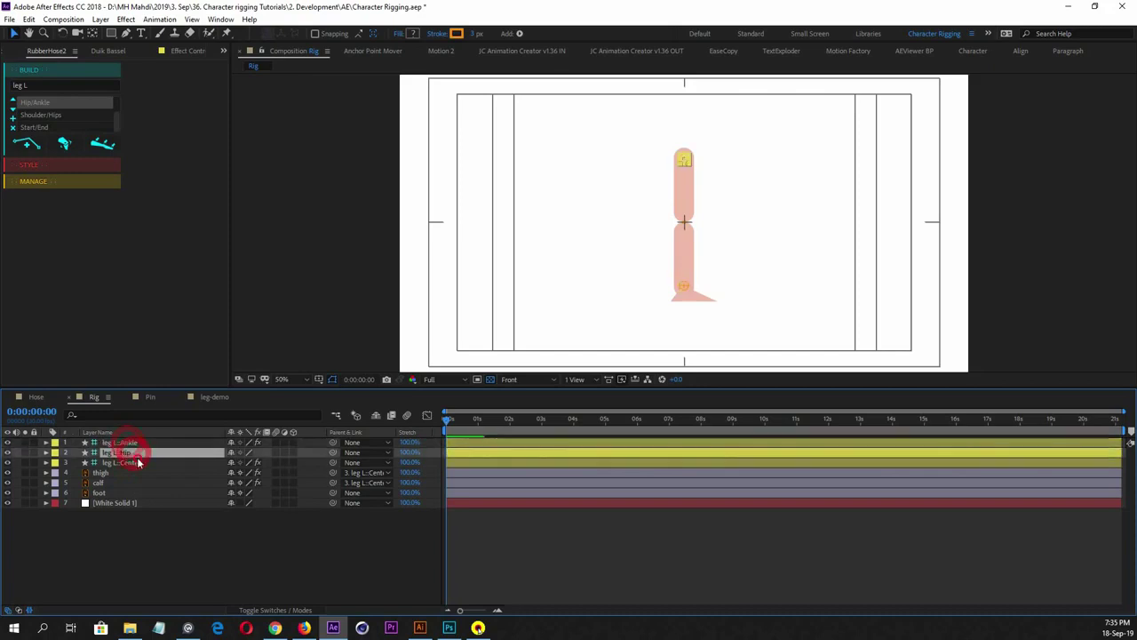
{"action": "left_click", "coordinate": [134, 461]}
{"action": "left_click", "coordinate": [133, 452]}
{"action": "left_click", "coordinate": [135, 443]}
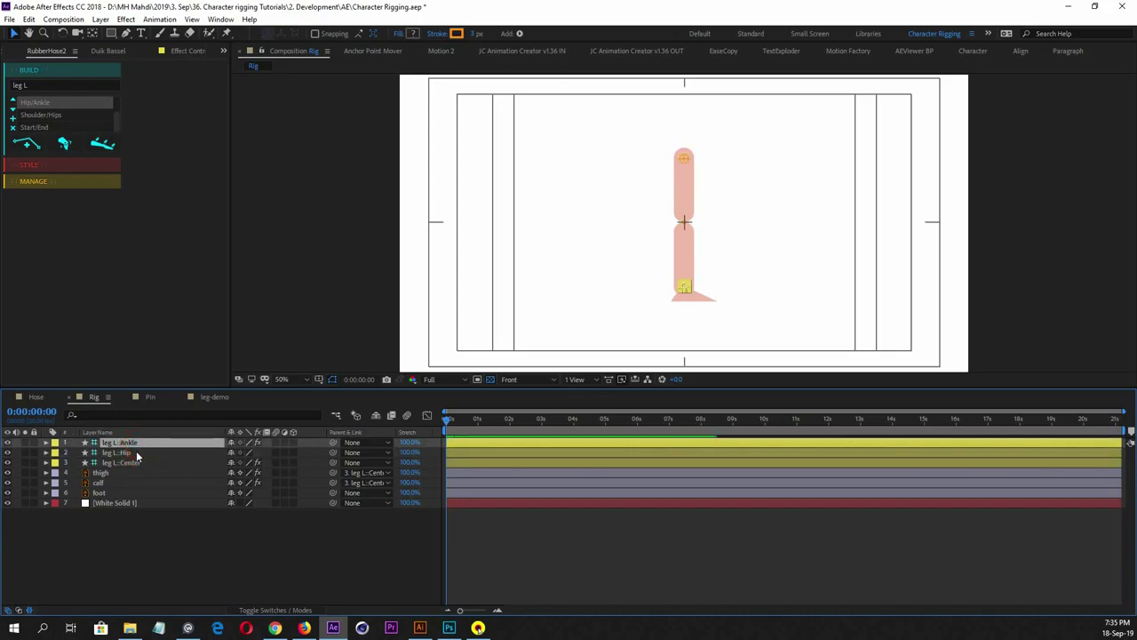
{"action": "left_click", "coordinate": [133, 452]}
{"action": "left_click", "coordinate": [137, 442]}
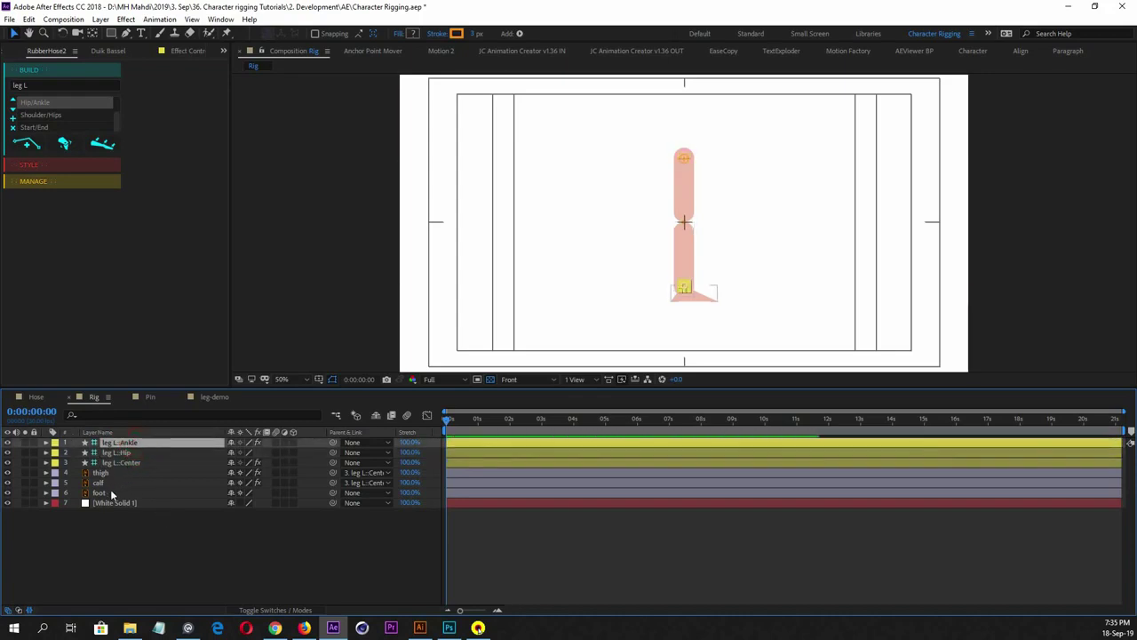
Move the foot layer's anchor point from the foot's center to the ankle joint at the leg L ankle controller
{"action": "left_click", "coordinate": [111, 493]}
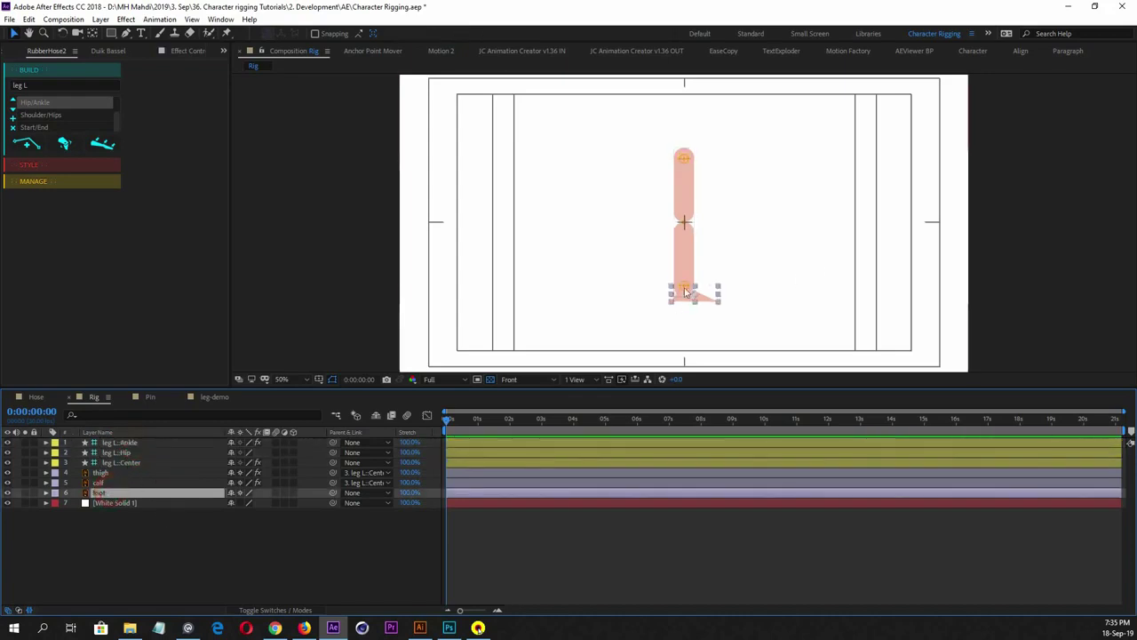
{"action": "scroll", "coordinate": [689, 293], "scroll_direction": "up", "scroll_amount": 2}
{"action": "scroll", "coordinate": [779, 302], "scroll_direction": "down", "scroll_amount": 2}
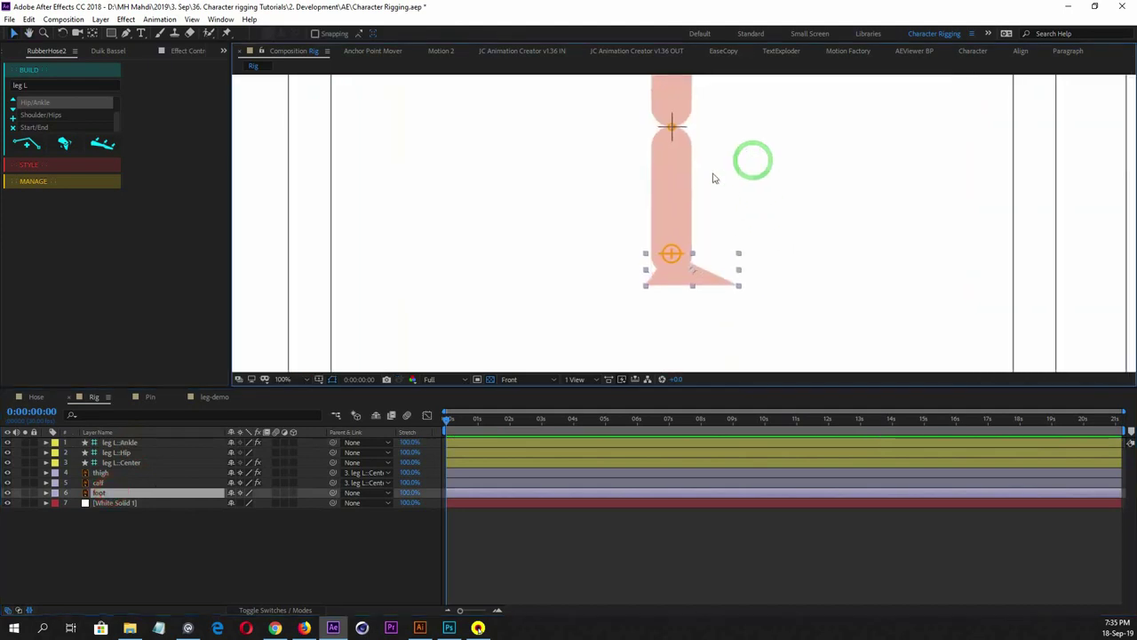
{"action": "left_click", "coordinate": [92, 33]}
{"action": "left_click", "coordinate": [691, 270]}
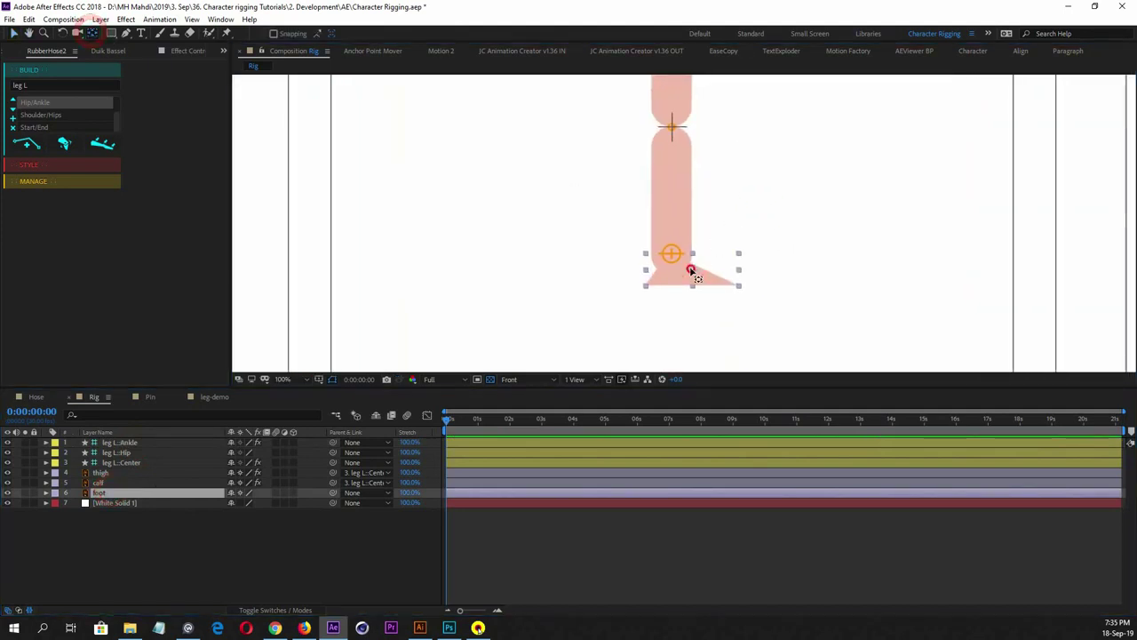
{"action": "left_click_drag", "start_coordinate": [691, 270], "coordinate": [671, 257]}
{"action": "left_click", "coordinate": [135, 530]}
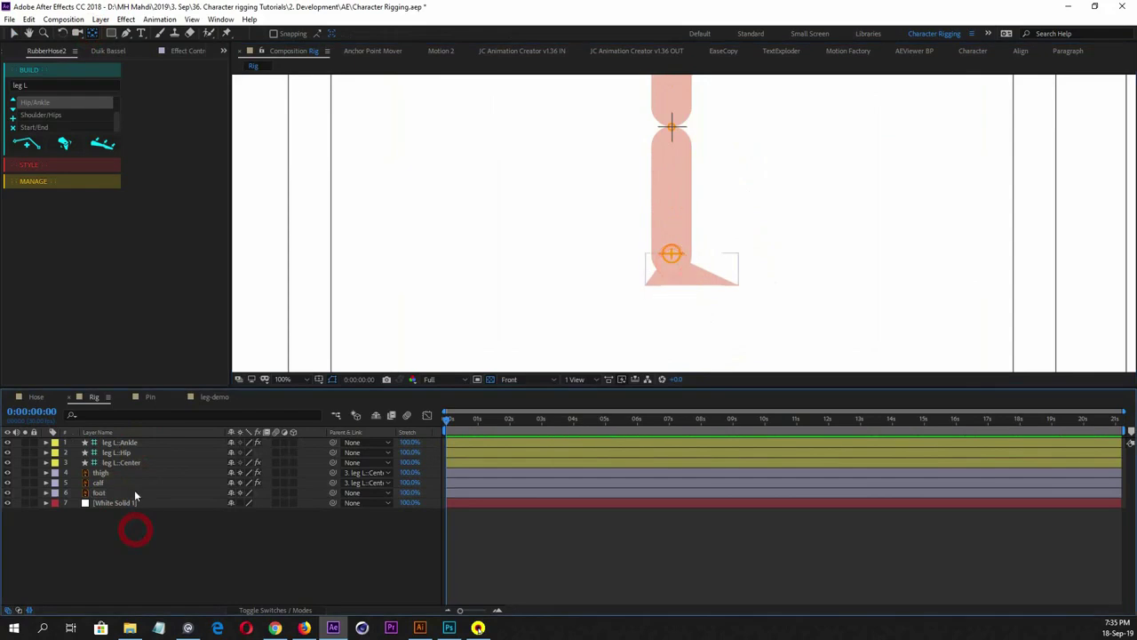
Parent the foot layer to the calf layer
{"action": "left_click", "coordinate": [135, 494]}
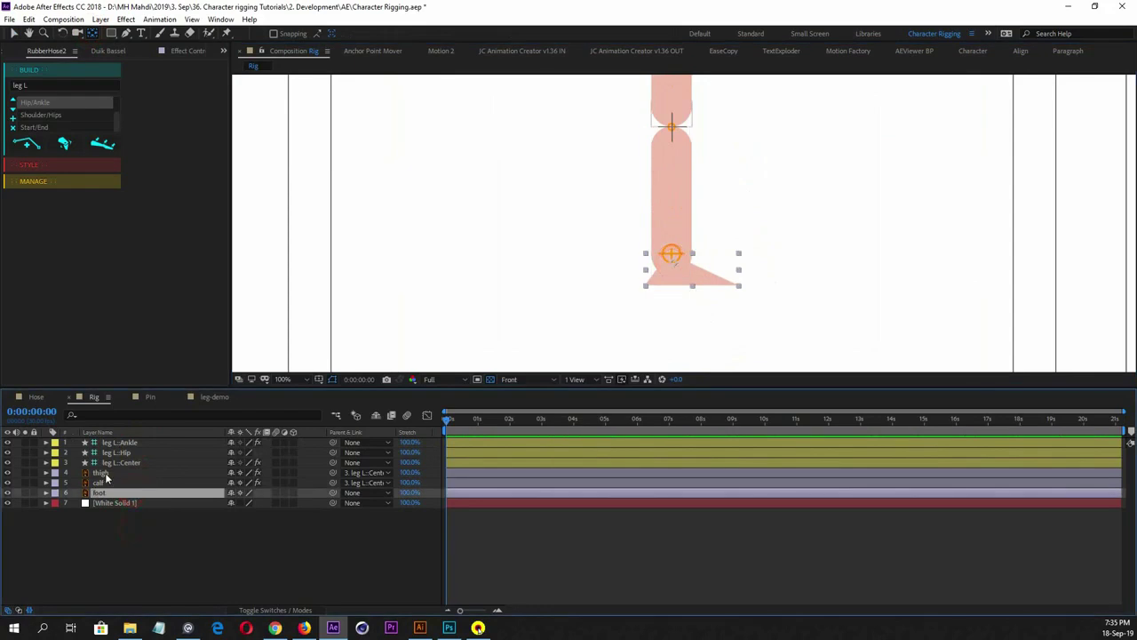
{"action": "left_click", "coordinate": [102, 482]}
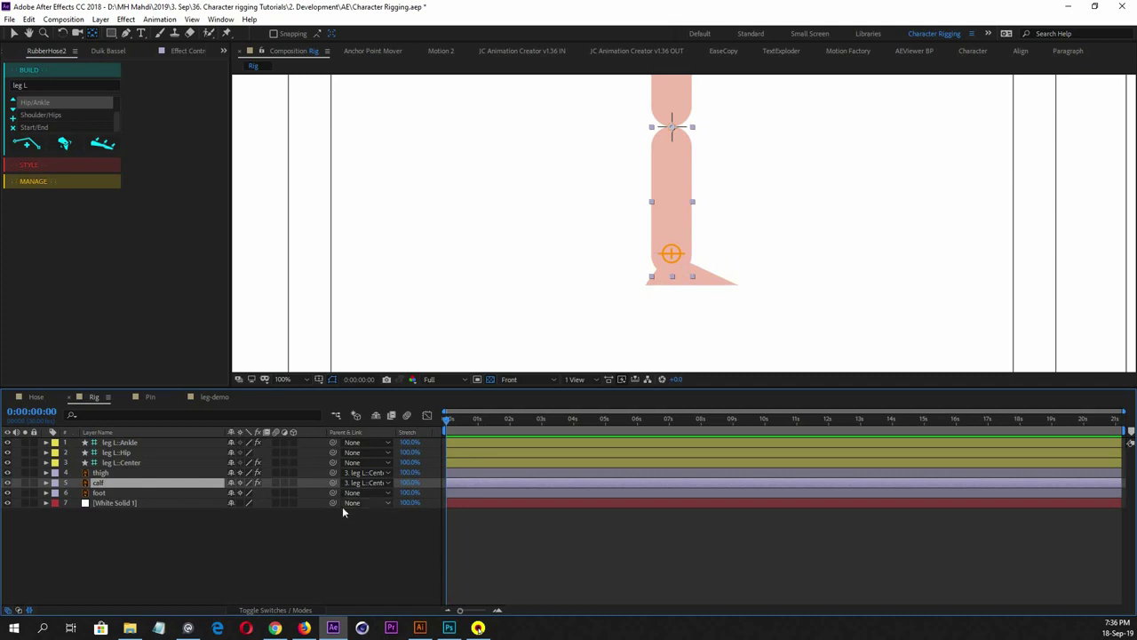
{"action": "left_click", "coordinate": [152, 492]}
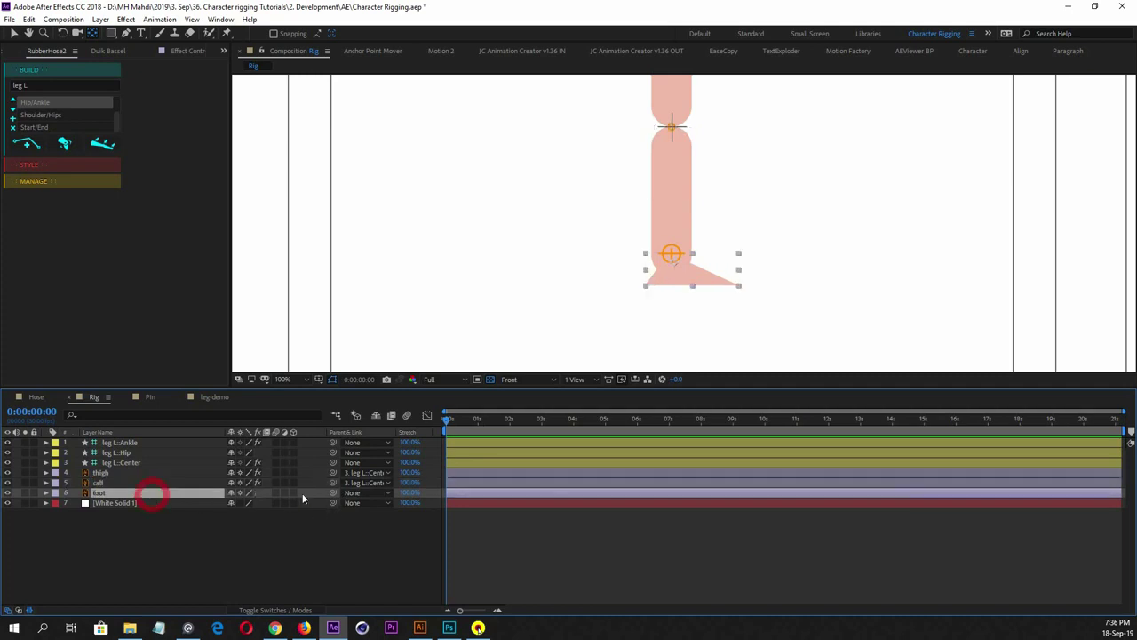
{"action": "left_click_drag", "start_coordinate": [333, 492], "coordinate": [163, 484]}
{"action": "key", "text": "space"}
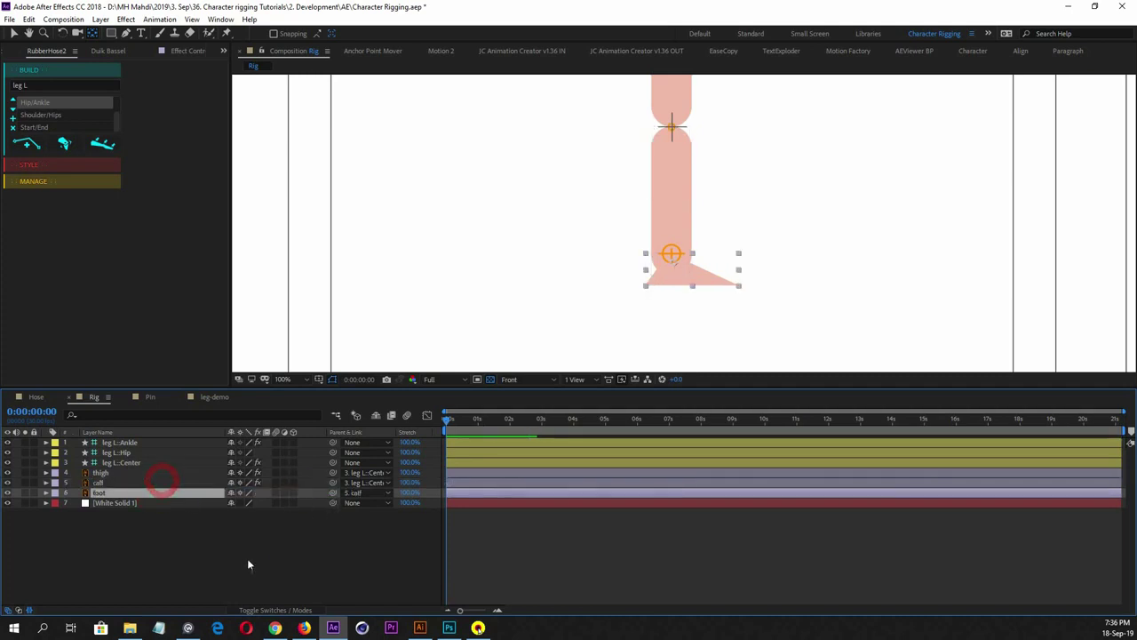
{"action": "left_click", "coordinate": [246, 561]}
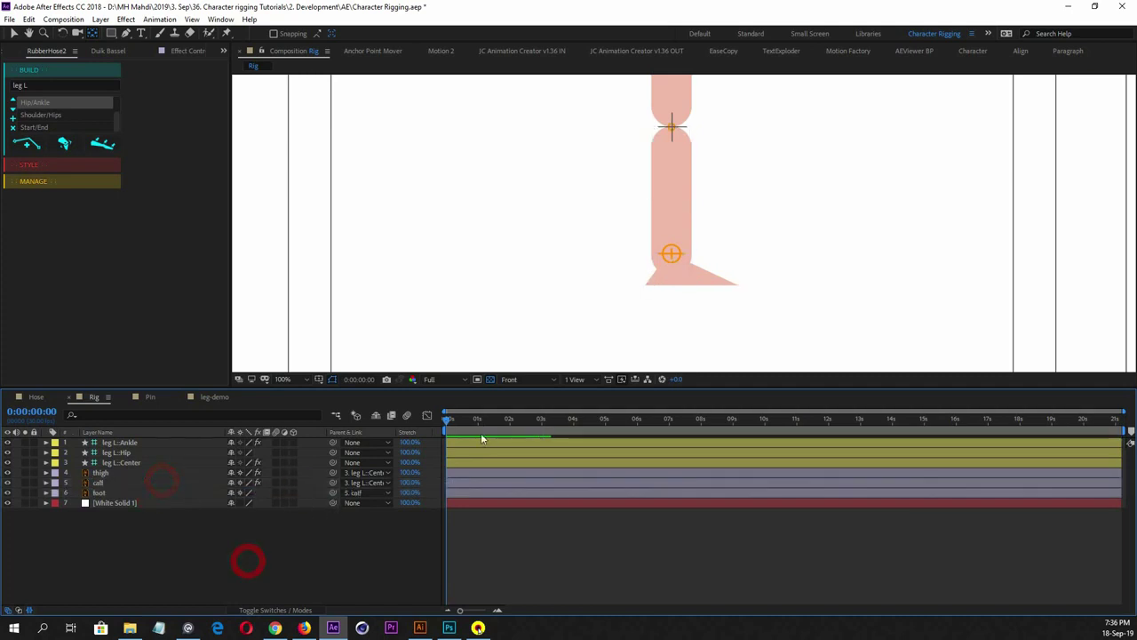
Test the leg rig by moving the leg L ankle controller and returning it to the bottom of the straight leg
{"action": "left_click", "coordinate": [133, 442]}
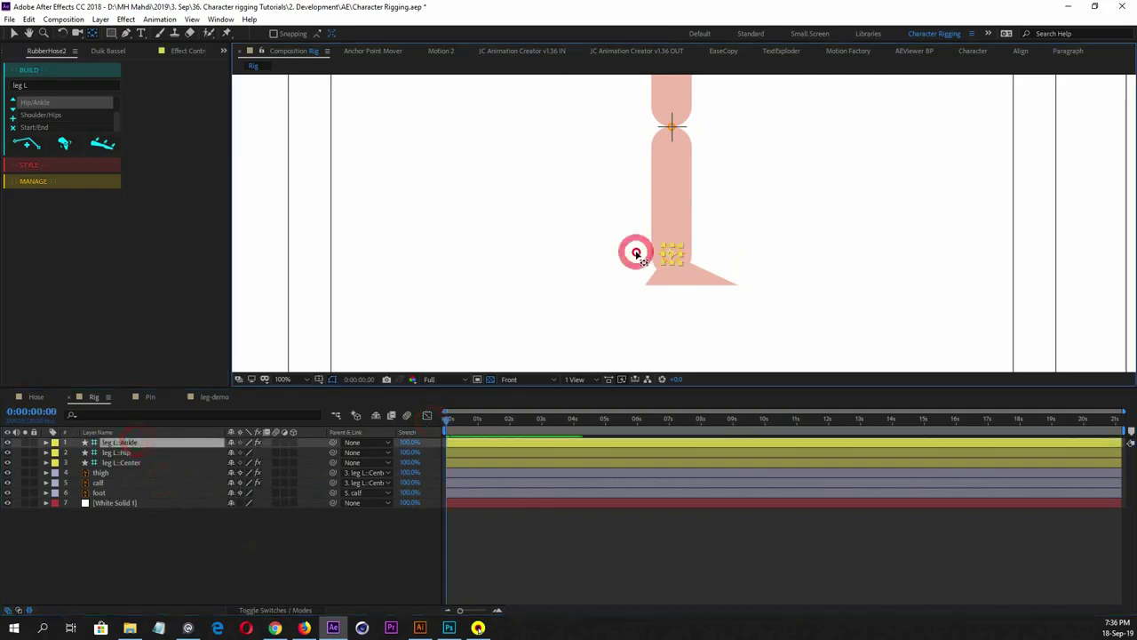
{"action": "left_click", "coordinate": [685, 254]}
{"action": "key", "text": "comma"}
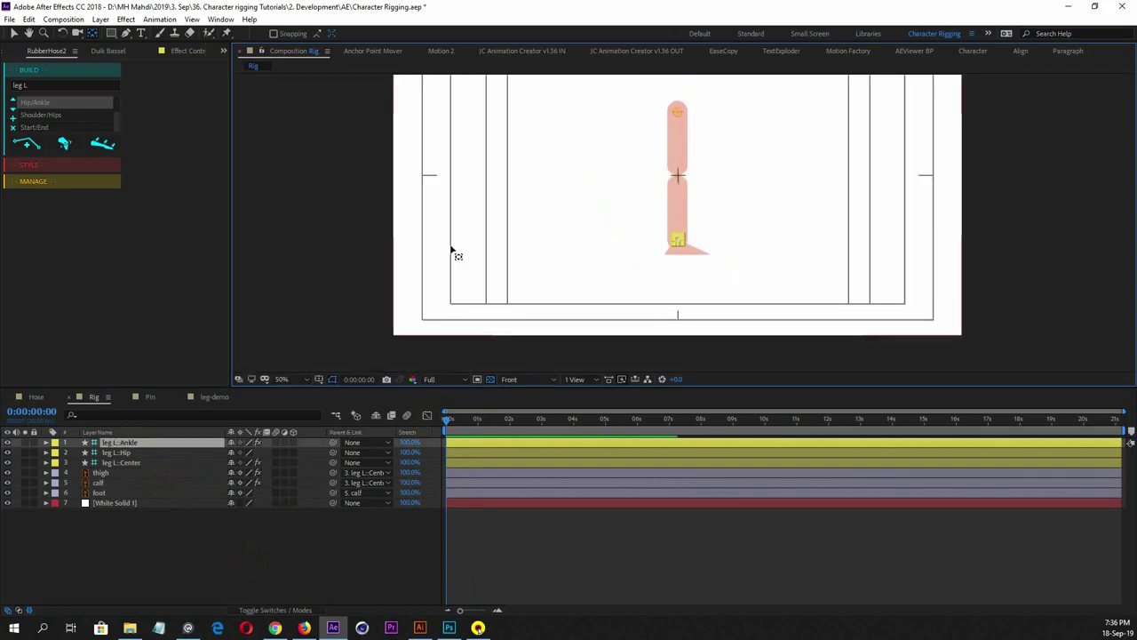
{"action": "left_click_drag", "start_coordinate": [454, 251], "coordinate": [434, 282]}
{"action": "left_click", "coordinate": [129, 548]}
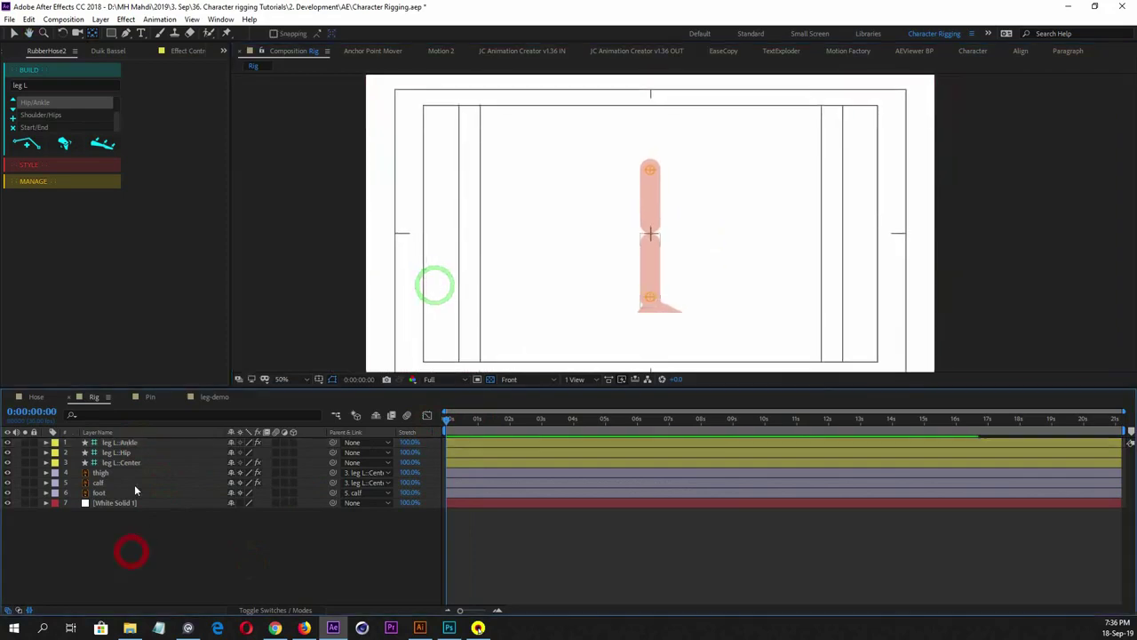
{"action": "left_click", "coordinate": [130, 445]}
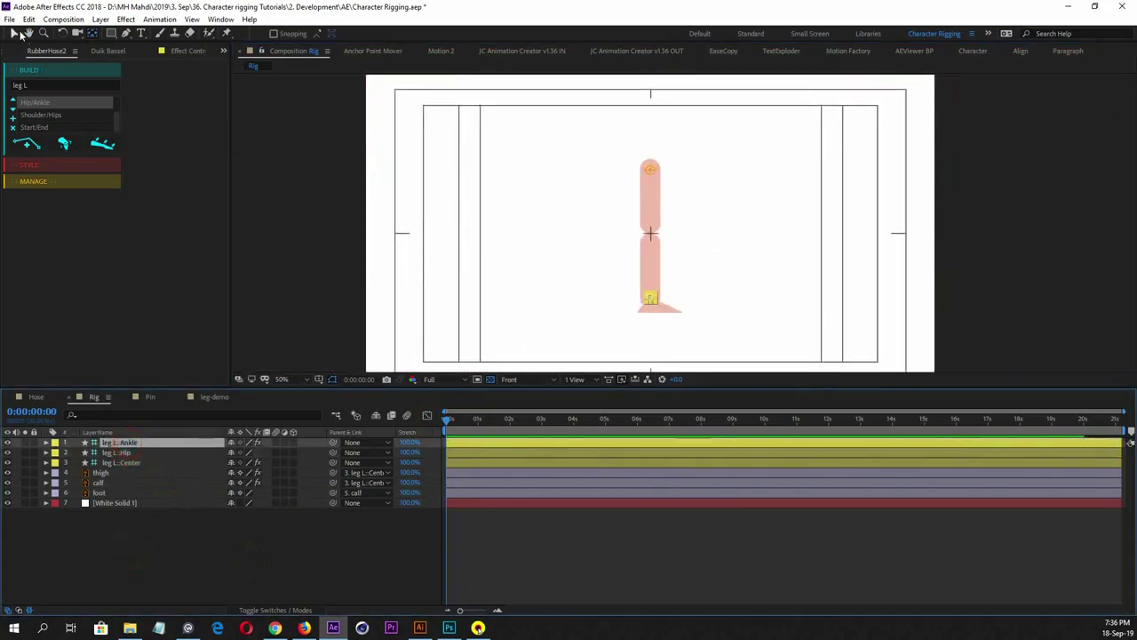
{"action": "left_click", "coordinate": [13, 33]}
{"action": "mouse_move", "coordinate": [649, 297]}
{"action": "left_mouse_down"}
{"action": "mouse_move", "coordinate": [564, 239]}
{"action": "mouse_move", "coordinate": [664, 257]}
{"action": "mouse_move", "coordinate": [688, 234]}
{"action": "mouse_move", "coordinate": [589, 213]}
{"action": "mouse_move", "coordinate": [731, 204]}
{"action": "mouse_move", "coordinate": [568, 208]}
{"action": "mouse_move", "coordinate": [680, 279]}
{"action": "mouse_move", "coordinate": [602, 287]}
{"action": "mouse_move", "coordinate": [677, 279]}
{"action": "mouse_move", "coordinate": [631, 241]}
{"action": "mouse_move", "coordinate": [710, 257]}
{"action": "mouse_move", "coordinate": [610, 225]}
{"action": "mouse_move", "coordinate": [684, 238]}
{"action": "mouse_move", "coordinate": [601, 223]}
{"action": "mouse_move", "coordinate": [713, 239]}
{"action": "mouse_move", "coordinate": [581, 223]}
{"action": "mouse_move", "coordinate": [873, 175]}
{"action": "mouse_move", "coordinate": [658, 270]}
{"action": "mouse_move", "coordinate": [678, 223]}
{"action": "mouse_move", "coordinate": [840, 79]}
{"action": "mouse_move", "coordinate": [651, 277]}
{"action": "mouse_move", "coordinate": [652, 304]}
{"action": "left_mouse_up"}
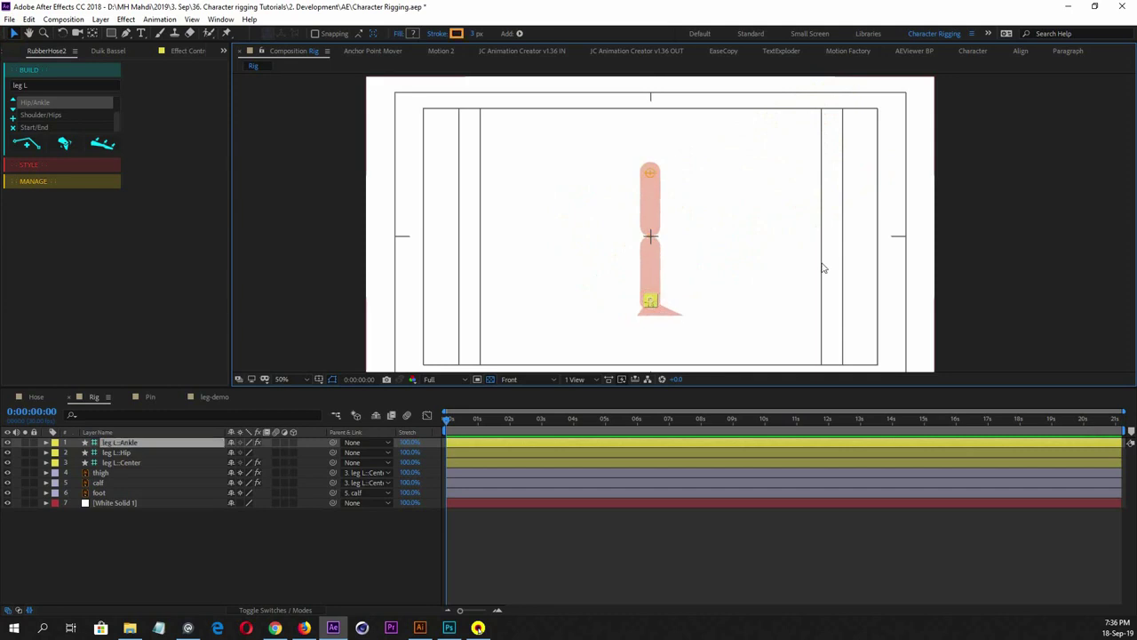
{"action": "left_click", "coordinate": [142, 553]}
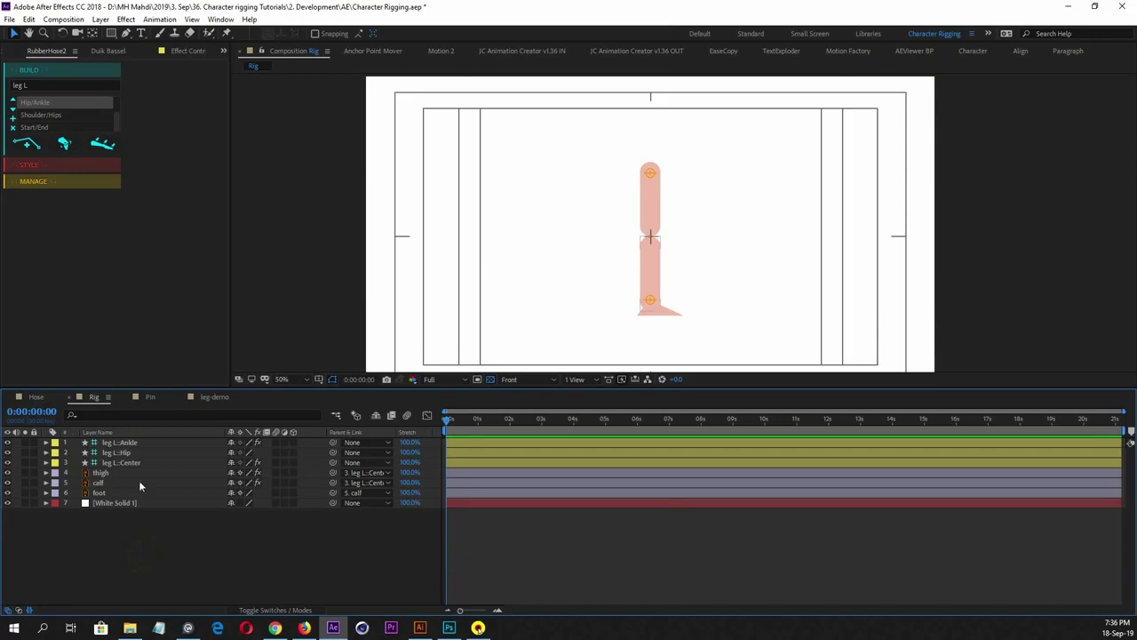
Set Bend Direction to about 58 on the leg L ankle controller, trying other Hose Length and Bend Direction values and undoing them
{"action": "left_click", "coordinate": [125, 443]}
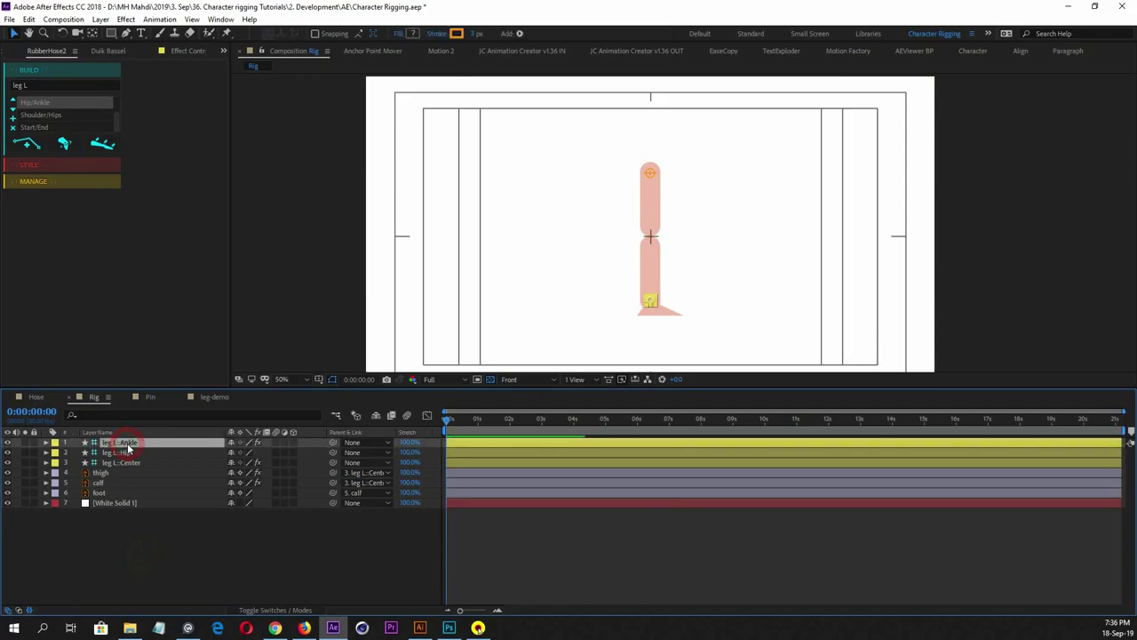
{"action": "key", "text": "F3"}
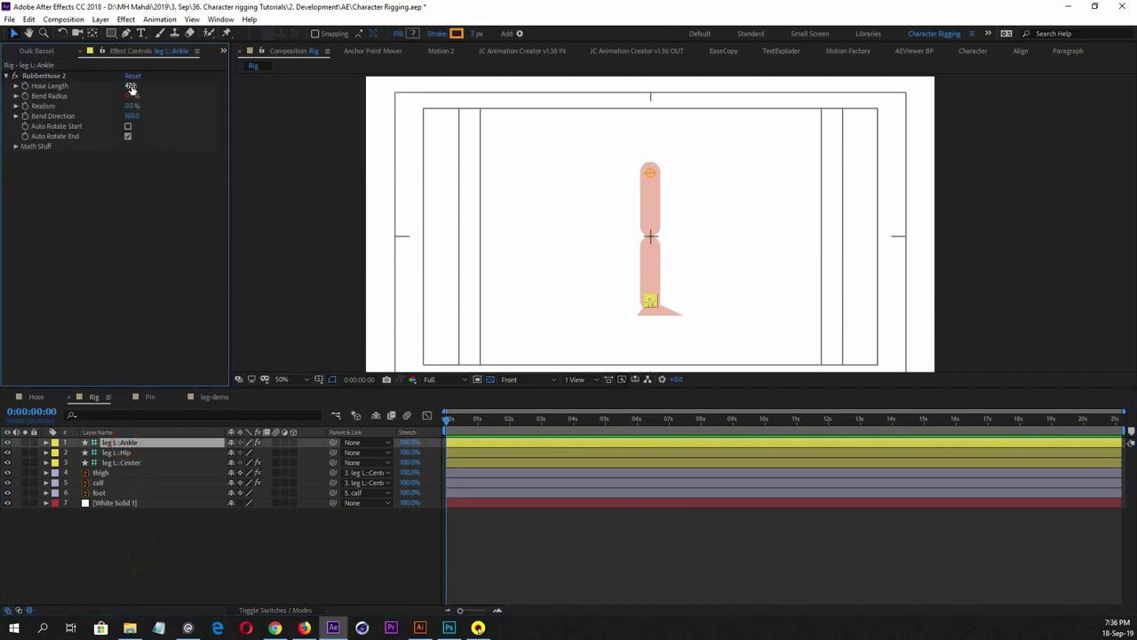
{"action": "left_click_drag", "start_coordinate": [131, 88], "coordinate": [93, 104]}
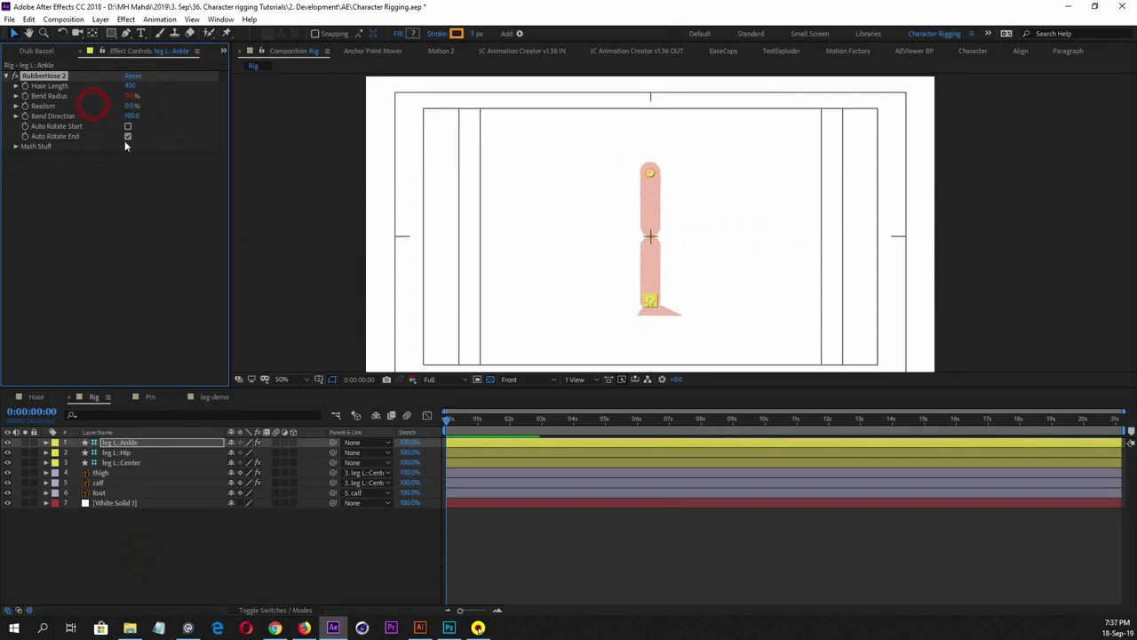
{"action": "left_click", "coordinate": [125, 147]}
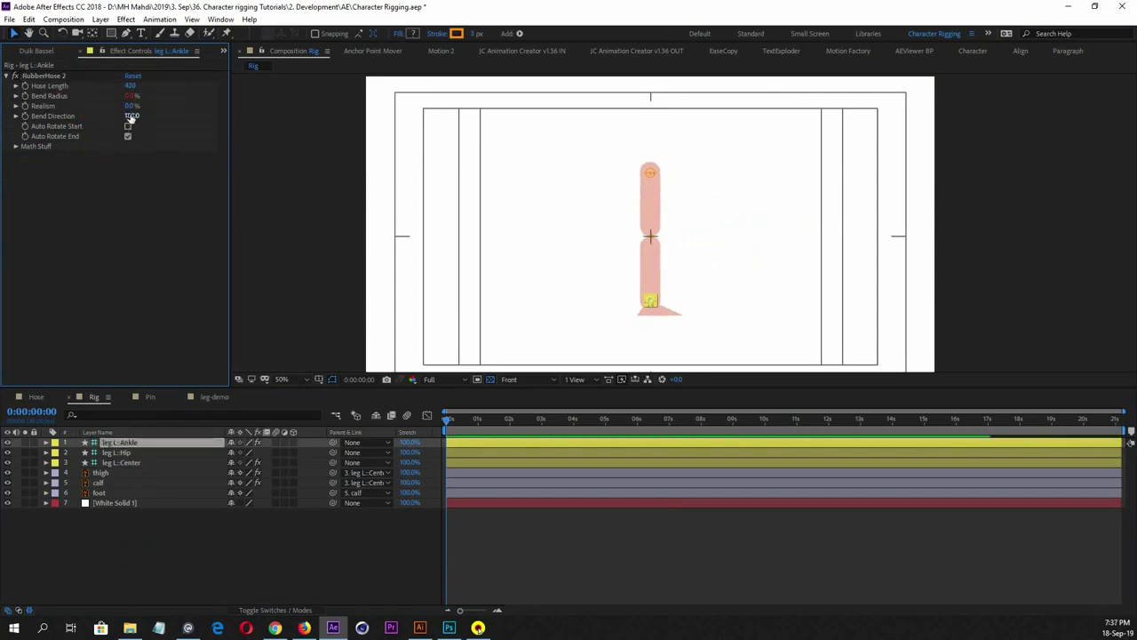
{"action": "left_click_drag", "start_coordinate": [131, 115], "coordinate": [299, 138]}
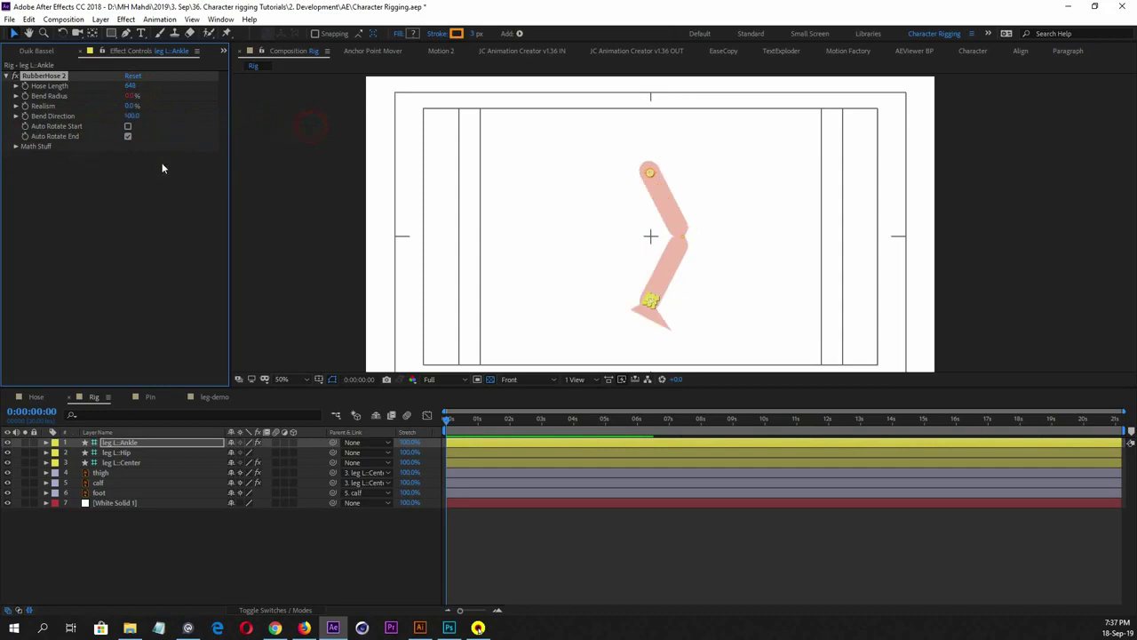
{"action": "key", "text": "ctrl+z"}
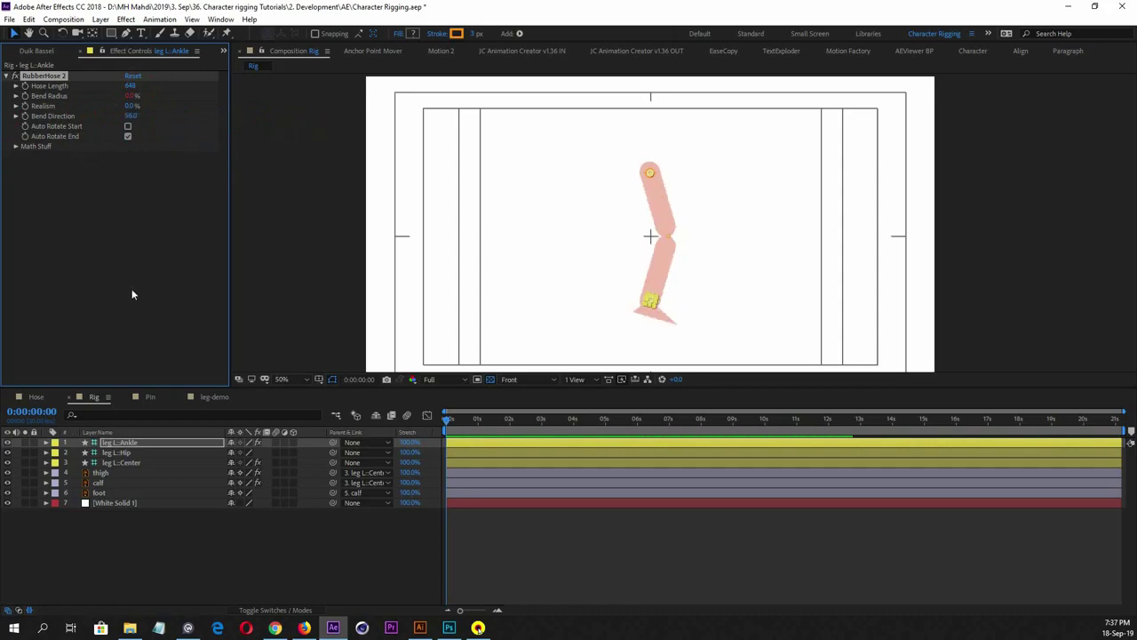
{"action": "key", "text": "ctrl+z"}
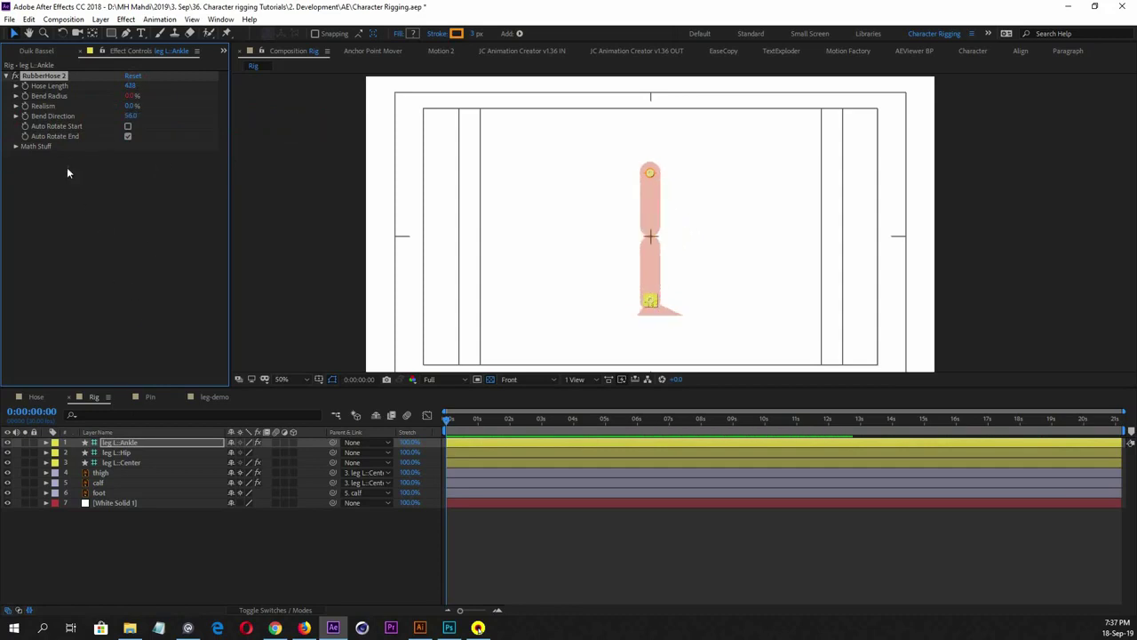
Try negative and positive Center Bias values on the leg L center controller and undo the changes
{"action": "left_click", "coordinate": [116, 453]}
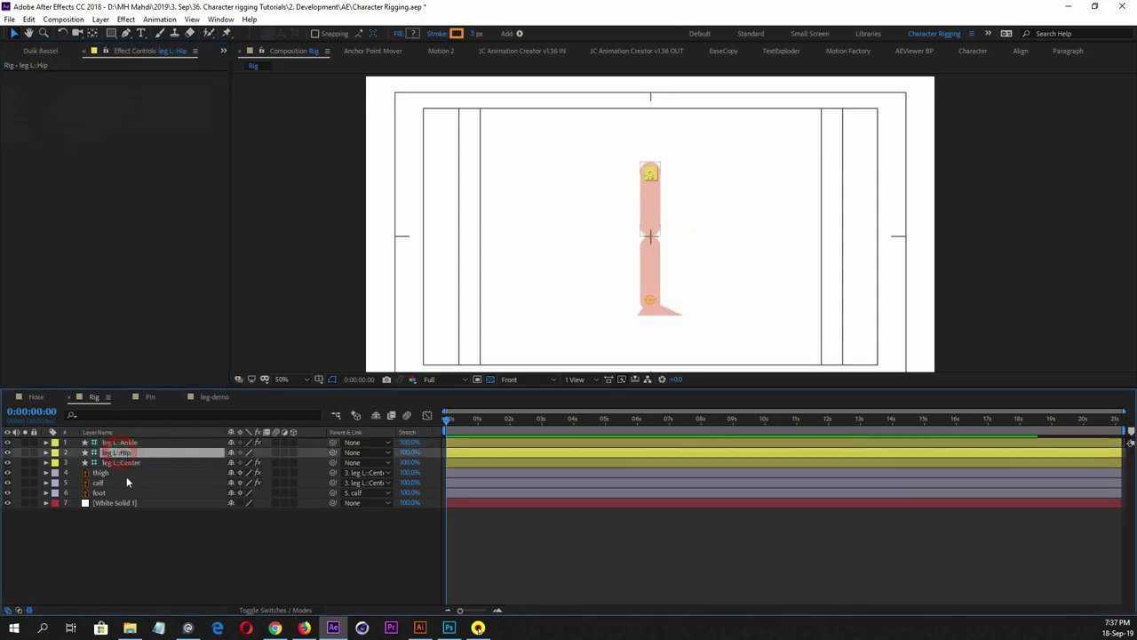
{"action": "left_click", "coordinate": [128, 464]}
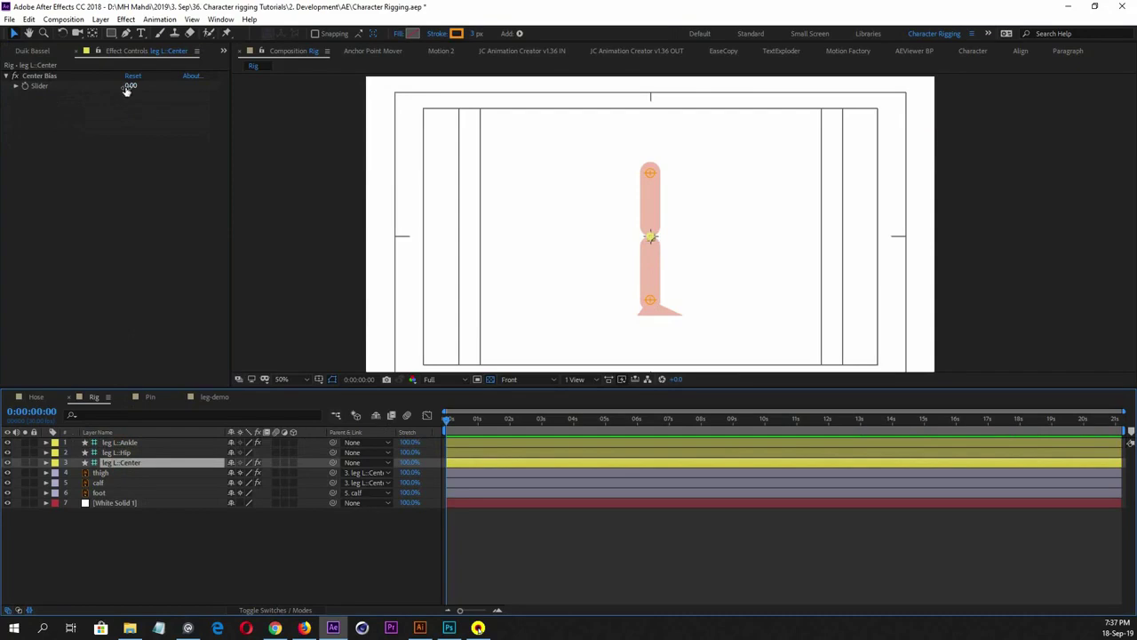
{"action": "mouse_move", "coordinate": [130, 86]}
{"action": "left_mouse_down"}
{"action": "mouse_move", "coordinate": [149, 84]}
{"action": "mouse_move", "coordinate": [101, 84]}
{"action": "mouse_move", "coordinate": [165, 83]}
{"action": "mouse_move", "coordinate": [97, 89]}
{"action": "mouse_move", "coordinate": [168, 84]}
{"action": "mouse_move", "coordinate": [109, 92]}
{"action": "mouse_move", "coordinate": [143, 92]}
{"action": "mouse_move", "coordinate": [124, 95]}
{"action": "left_mouse_up"}
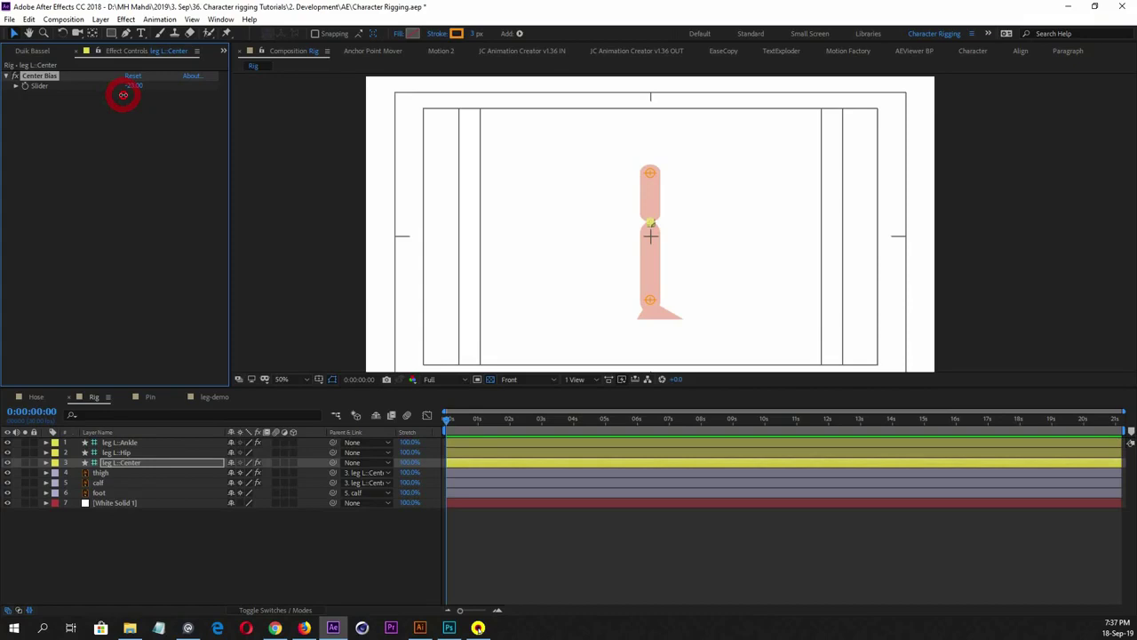
{"action": "mouse_move", "coordinate": [123, 95]}
{"action": "left_mouse_down"}
{"action": "mouse_move", "coordinate": [112, 97]}
{"action": "mouse_move", "coordinate": [200, 98]}
{"action": "mouse_move", "coordinate": [115, 94]}
{"action": "mouse_move", "coordinate": [169, 94]}
{"action": "mouse_move", "coordinate": [142, 99]}
{"action": "left_mouse_up"}
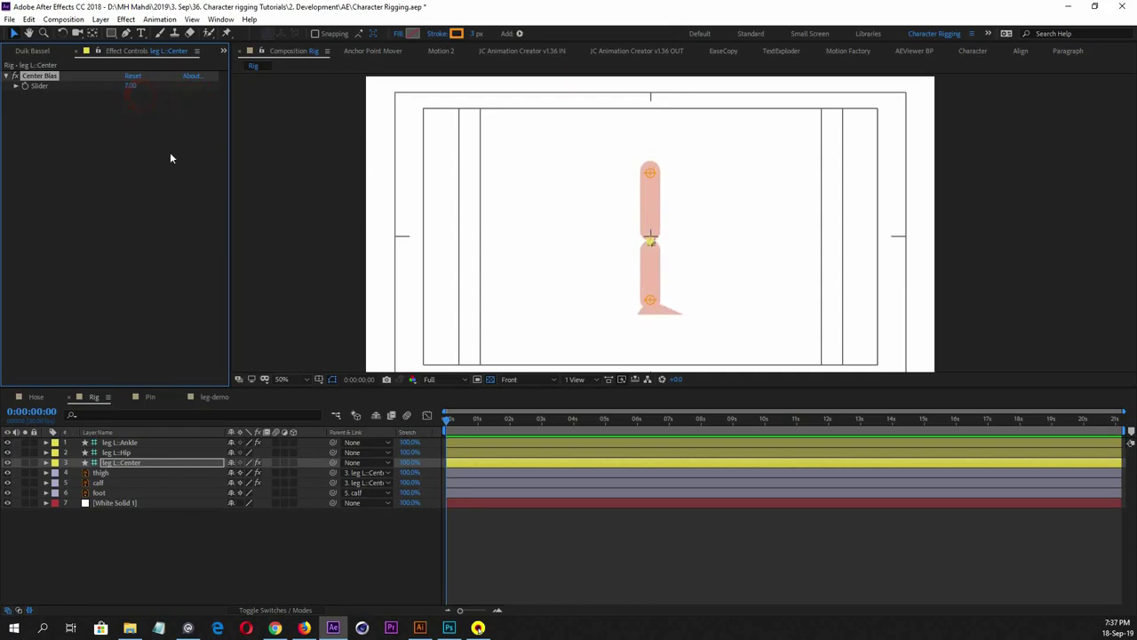
{"action": "key", "text": "ctrl+z"}
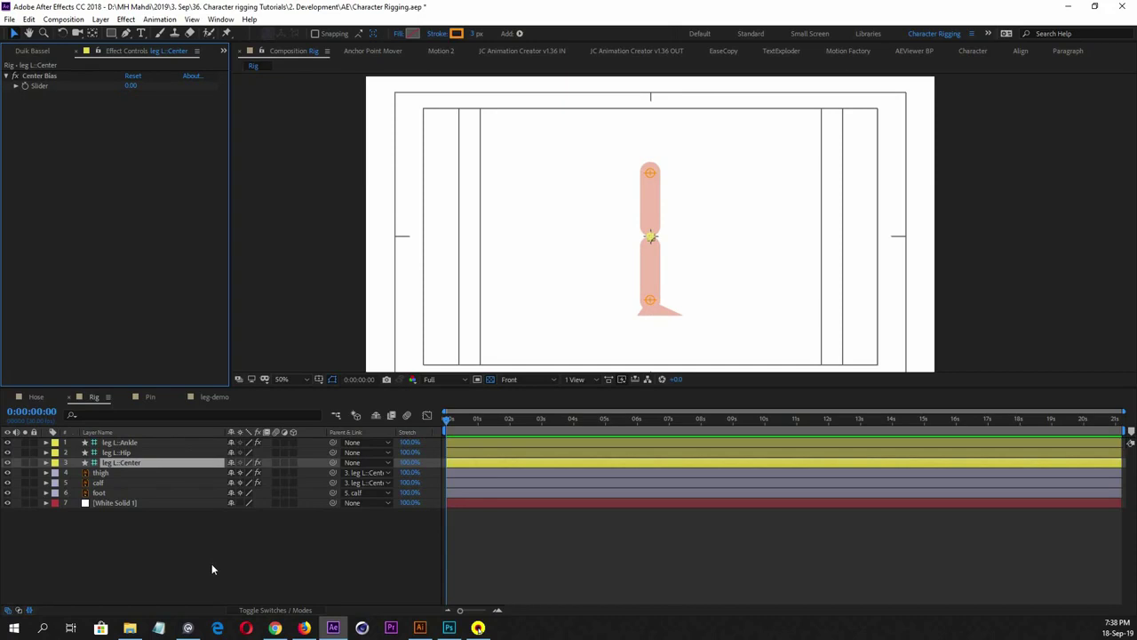
Review the leg L ankle, hip and center controllers in Rig and close the leg-demo composition
{"action": "left_click", "coordinate": [148, 445]}
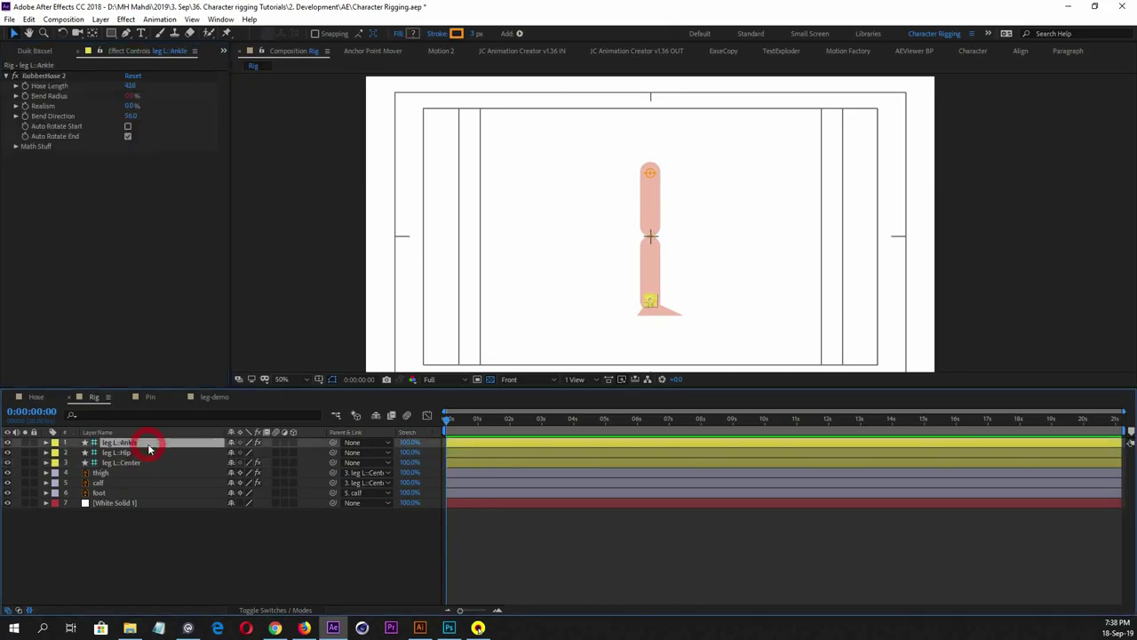
{"action": "left_click", "coordinate": [150, 453]}
{"action": "left_click", "coordinate": [151, 463]}
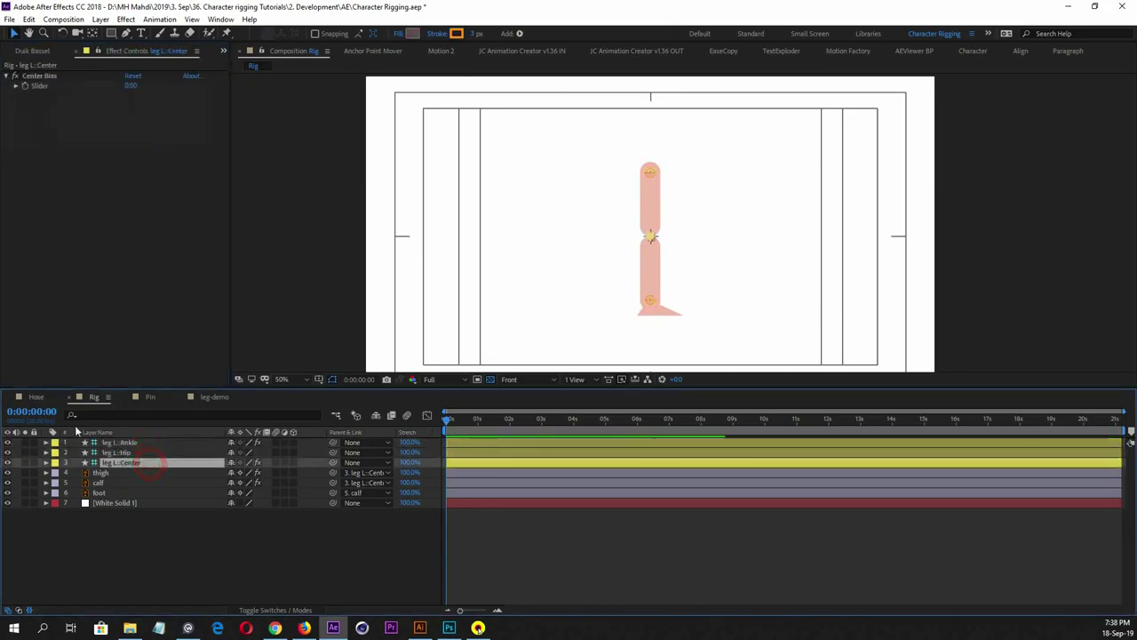
{"action": "left_click", "coordinate": [180, 397]}
{"action": "left_click", "coordinate": [157, 531]}
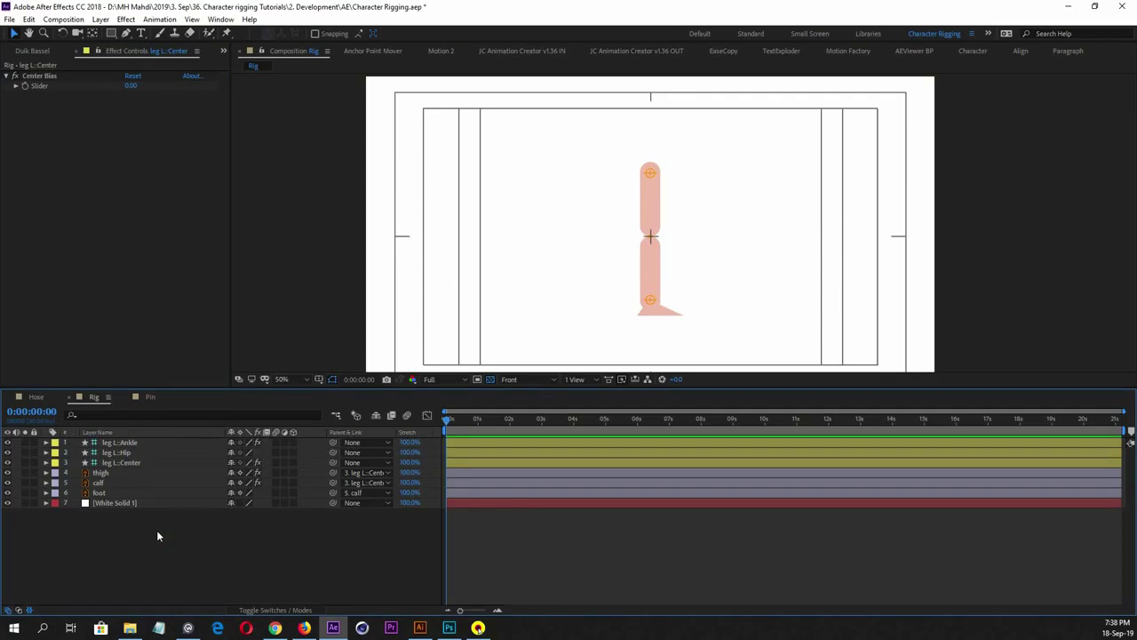
Examine the hip, ankle, shoulder, wrist and head controllers in the Hose composition by selecting them one after another
{"action": "left_click", "coordinate": [150, 397]}
{"action": "left_click", "coordinate": [89, 399]}
{"action": "left_click", "coordinate": [57, 397]}
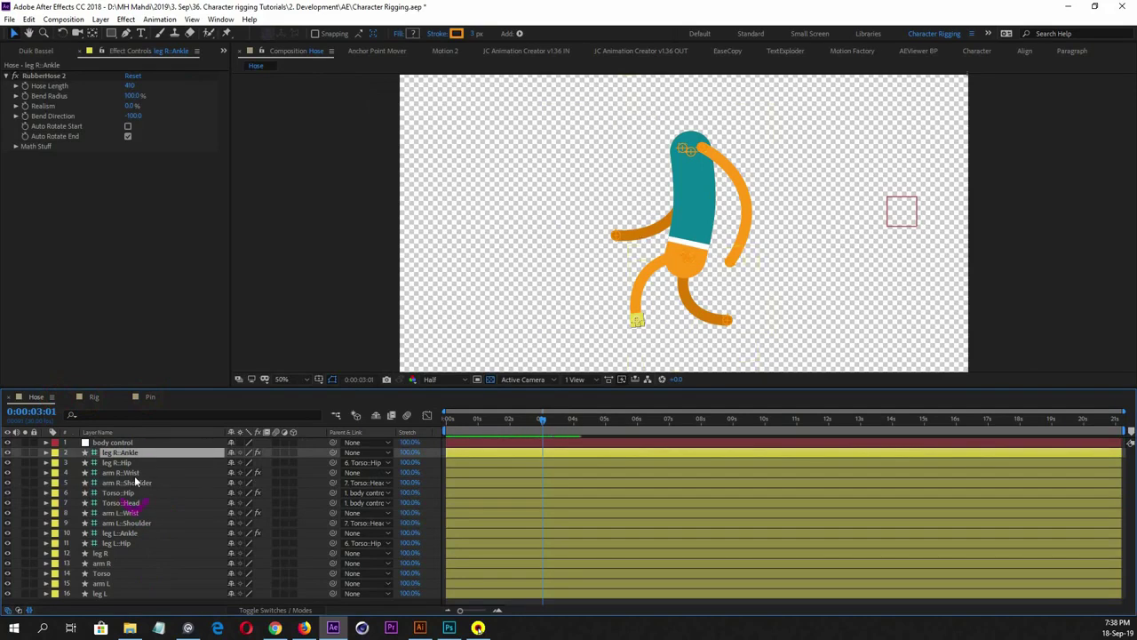
{"action": "left_click", "coordinate": [130, 543]}
{"action": "left_click", "coordinate": [131, 532]}
{"action": "left_click", "coordinate": [133, 522]}
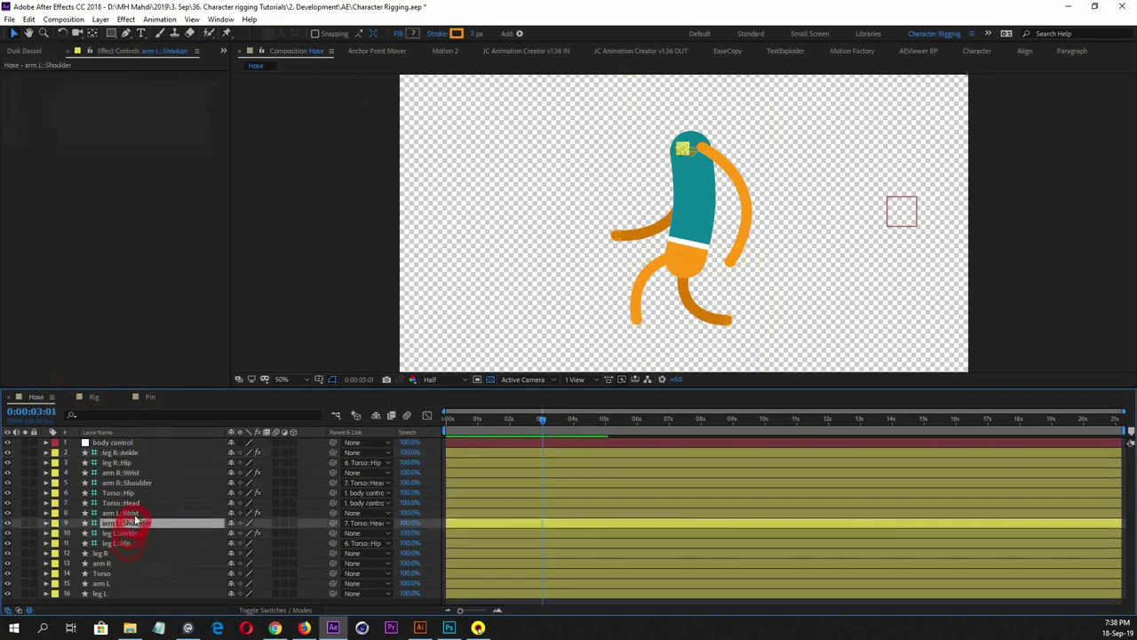
{"action": "left_click", "coordinate": [134, 513]}
{"action": "left_click", "coordinate": [133, 503]}
{"action": "left_click", "coordinate": [129, 482]}
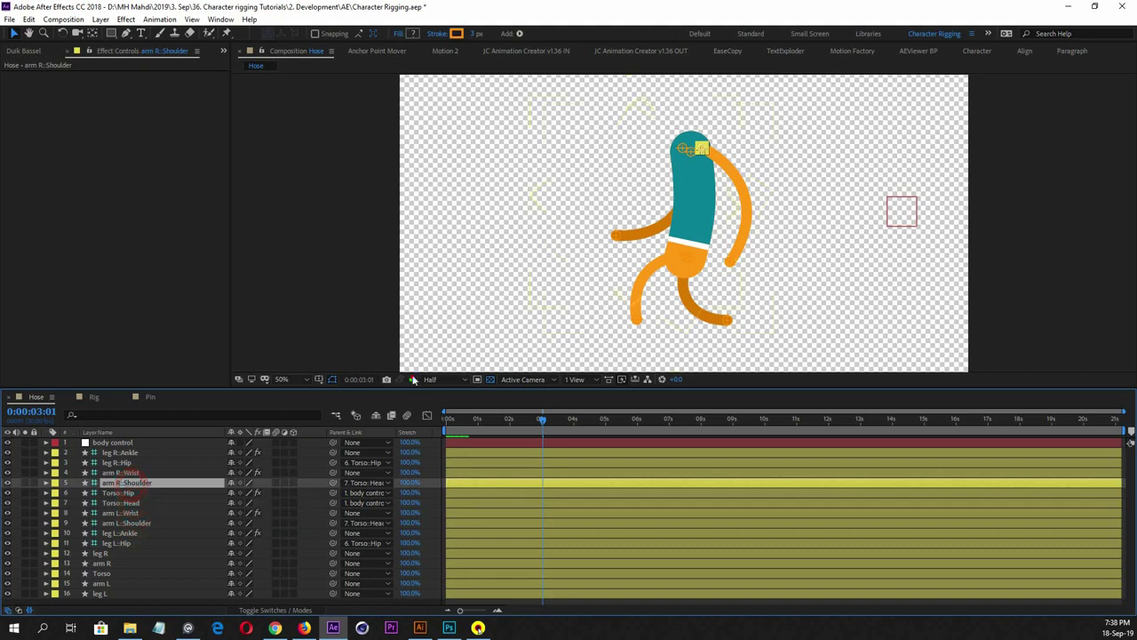
Move the arm R wrist controller upward in the Hose composition so the curved arm bends more strongly
{"action": "left_click", "coordinate": [102, 563]}
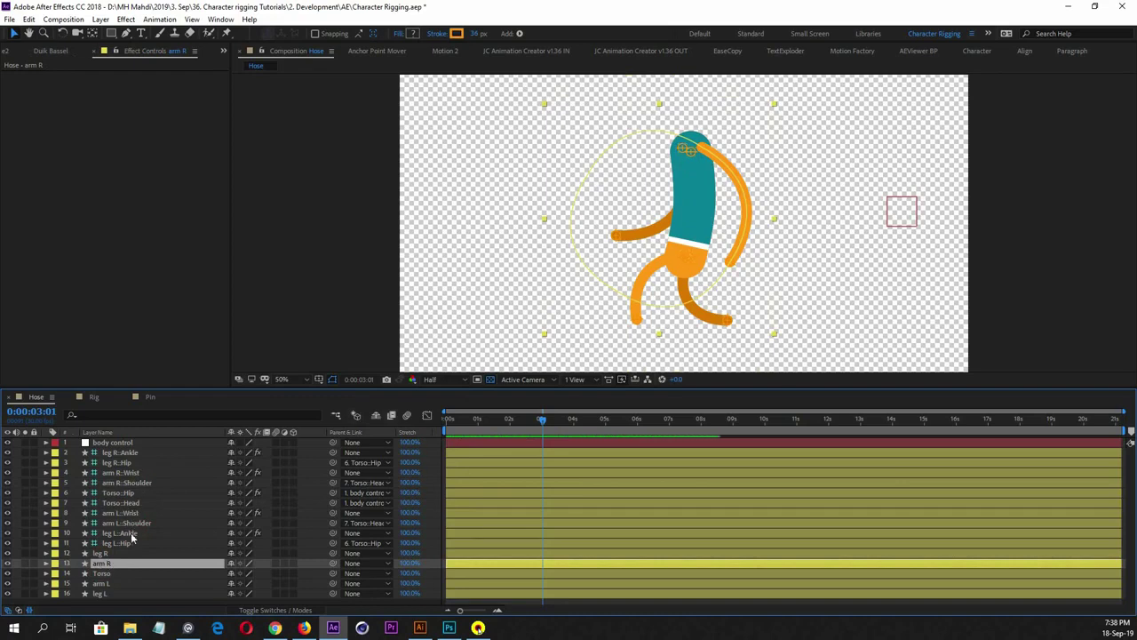
{"action": "left_click", "coordinate": [138, 471]}
{"action": "left_click_drag", "start_coordinate": [733, 267], "coordinate": [741, 224]}
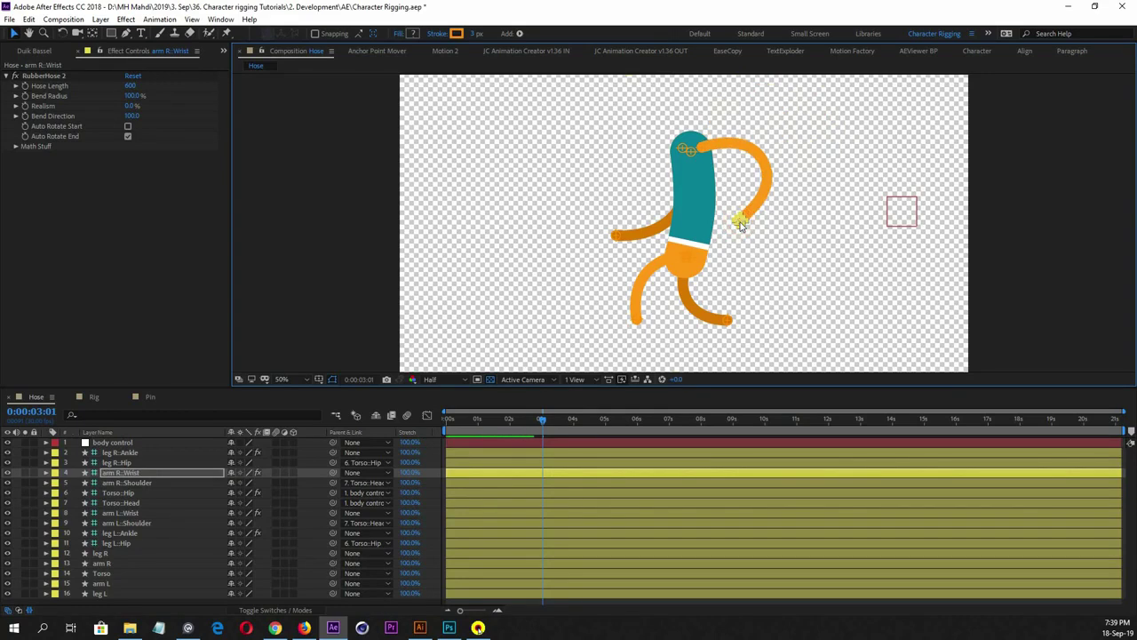
Move the arm R wrist controller onto the character's hip and add a RubberHose AutoFlop controller to the arm R layer
{"action": "mouse_move", "coordinate": [741, 225]}
{"action": "left_mouse_down"}
{"action": "mouse_move", "coordinate": [815, 134]}
{"action": "mouse_move", "coordinate": [812, 109]}
{"action": "mouse_move", "coordinate": [774, 236]}
{"action": "mouse_move", "coordinate": [701, 241]}
{"action": "mouse_move", "coordinate": [761, 223]}
{"action": "mouse_move", "coordinate": [835, 115]}
{"action": "mouse_move", "coordinate": [771, 92]}
{"action": "mouse_move", "coordinate": [702, 101]}
{"action": "mouse_move", "coordinate": [738, 101]}
{"action": "mouse_move", "coordinate": [805, 141]}
{"action": "mouse_move", "coordinate": [710, 221]}
{"action": "mouse_move", "coordinate": [670, 210]}
{"action": "mouse_move", "coordinate": [692, 258]}
{"action": "mouse_move", "coordinate": [708, 258]}
{"action": "mouse_move", "coordinate": [702, 251]}
{"action": "left_mouse_up"}
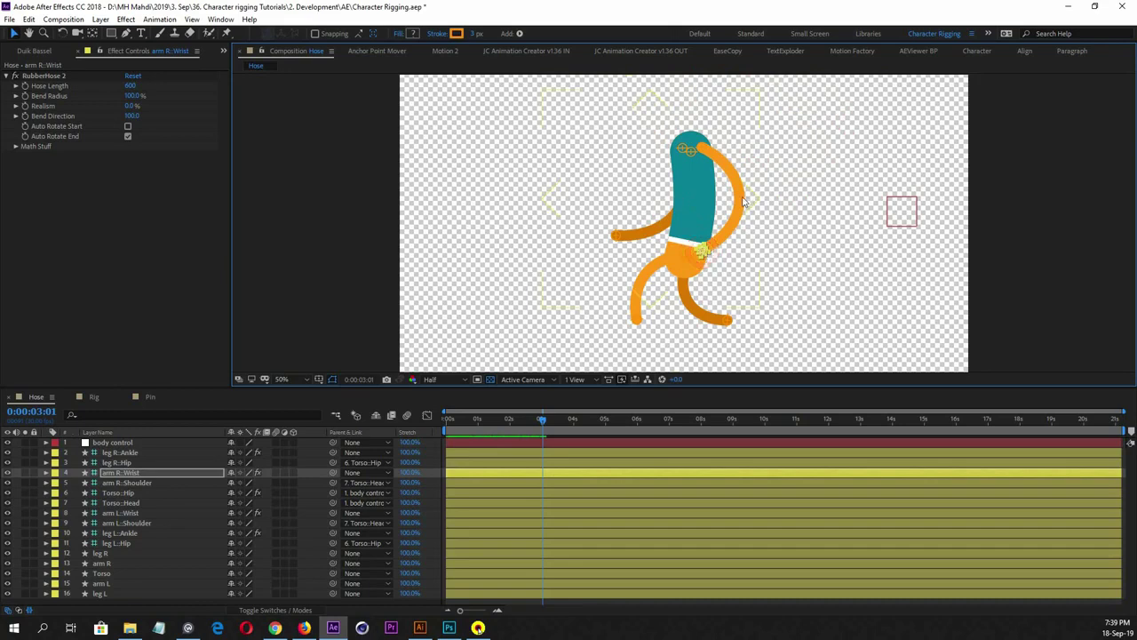
{"action": "left_click", "coordinate": [107, 563]}
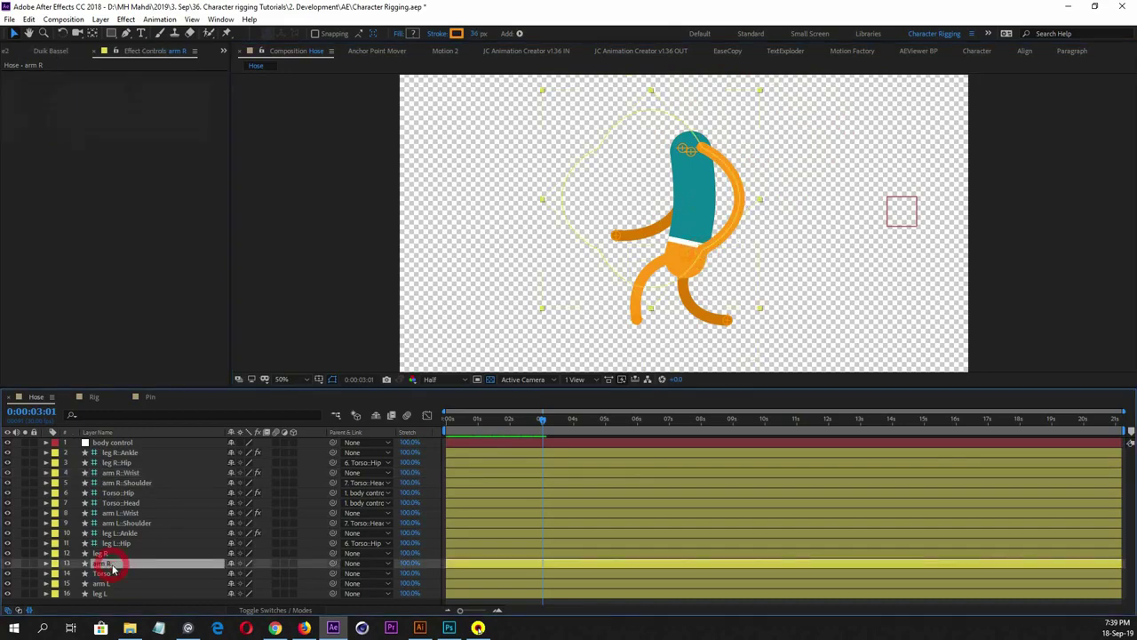
{"action": "left_click", "coordinate": [12, 52]}
{"action": "left_click", "coordinate": [46, 183]}
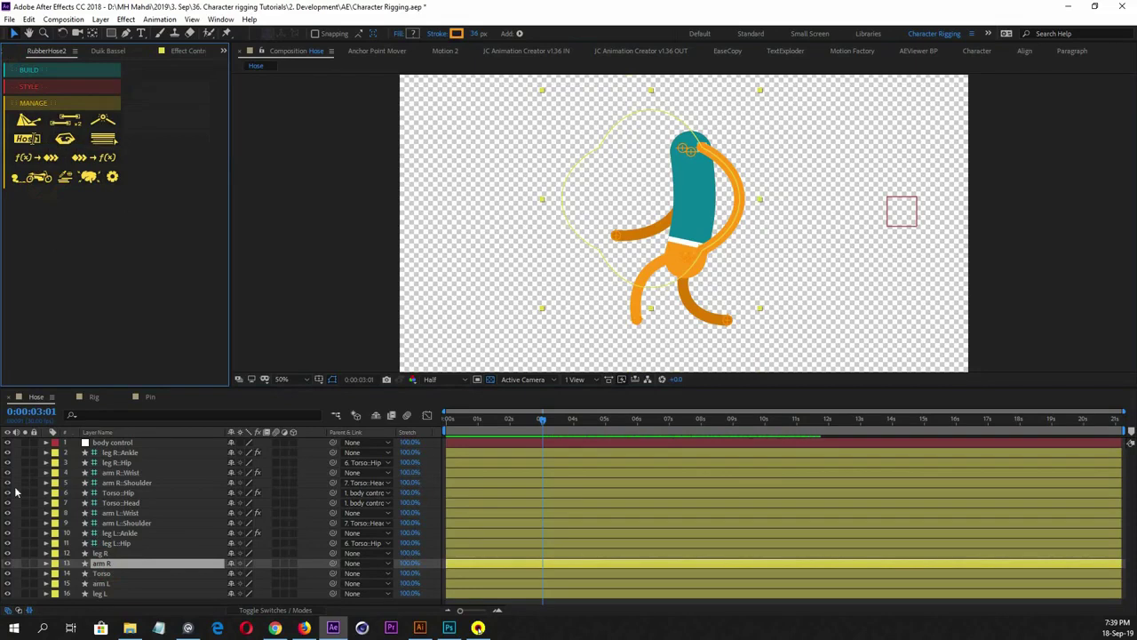
{"action": "left_click", "coordinate": [7, 445]}
{"action": "left_click", "coordinate": [7, 445]}
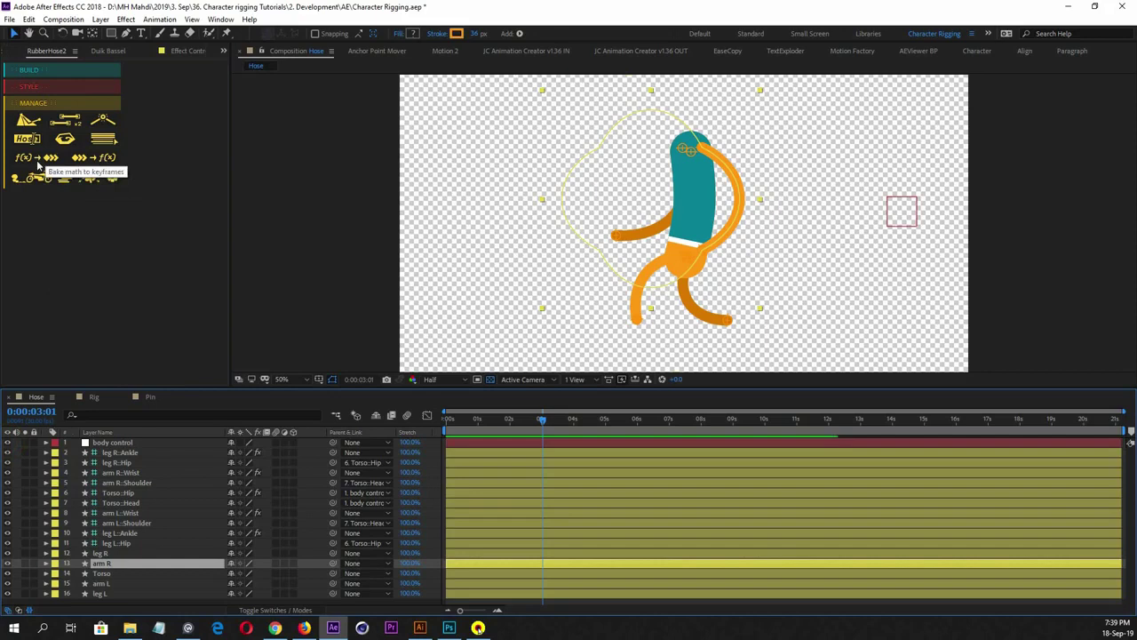
{"action": "left_click", "coordinate": [110, 160]}
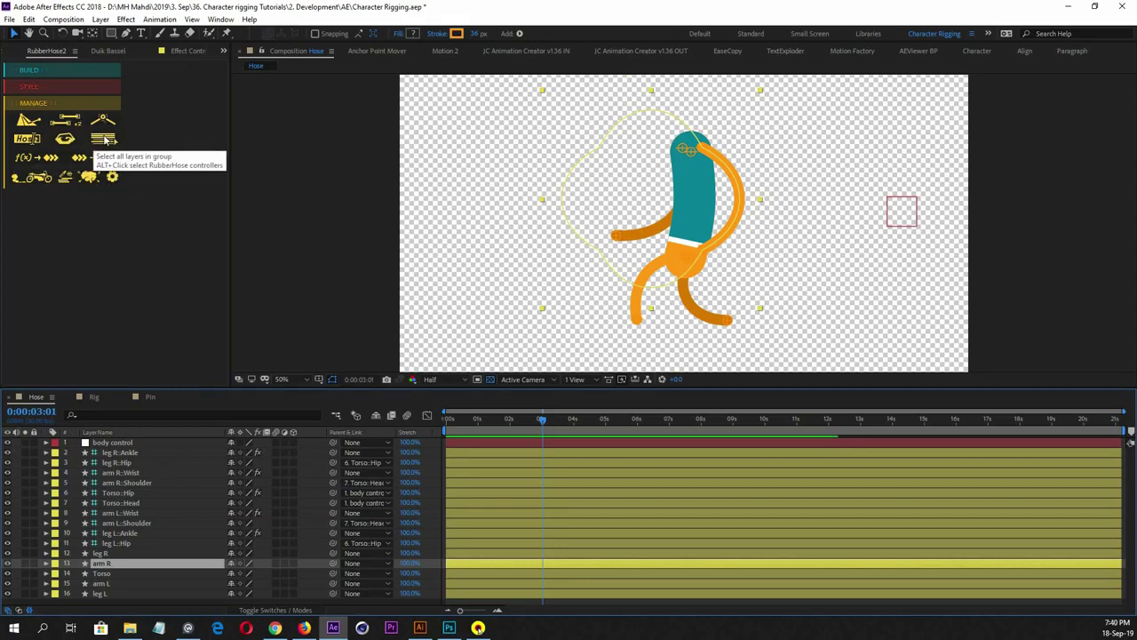
{"action": "left_click", "coordinate": [27, 121]}
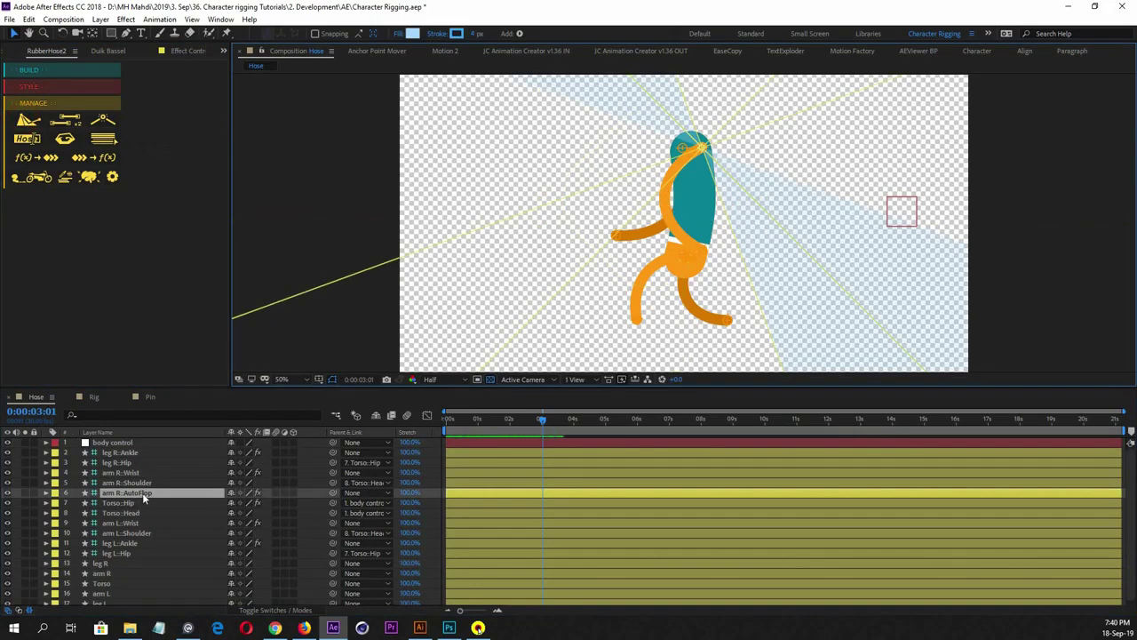
Move the arm R wrist controller out in front of the hips and set its Bend Direction to -100
{"action": "left_click", "coordinate": [133, 472]}
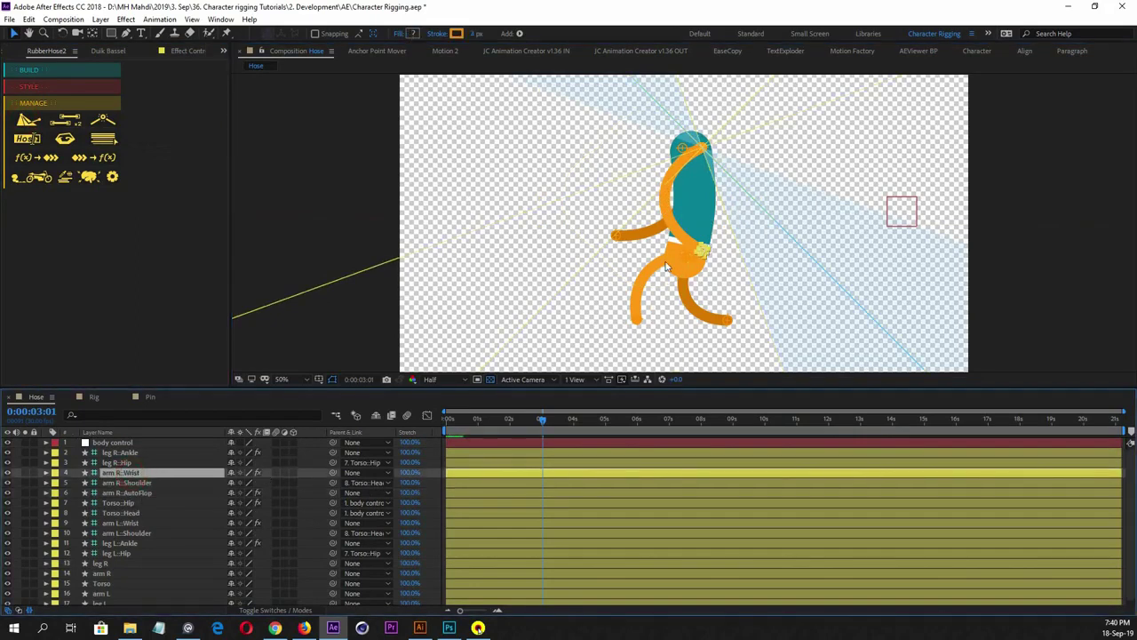
{"action": "left_click_drag", "start_coordinate": [702, 253], "coordinate": [744, 250]}
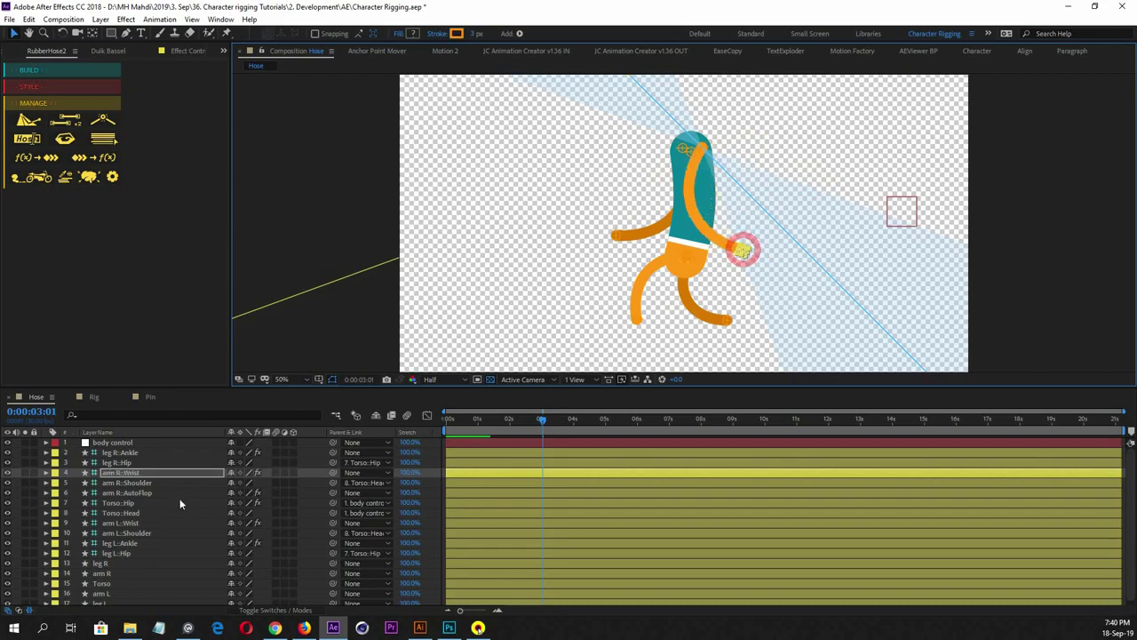
{"action": "left_click", "coordinate": [148, 473]}
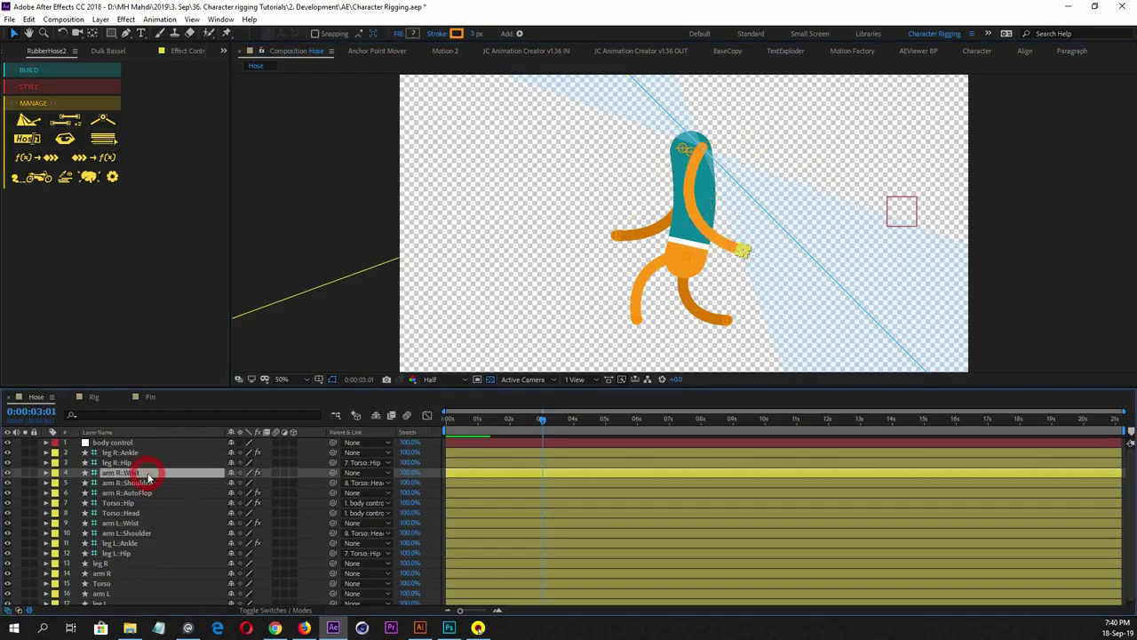
{"action": "left_click", "coordinate": [182, 52]}
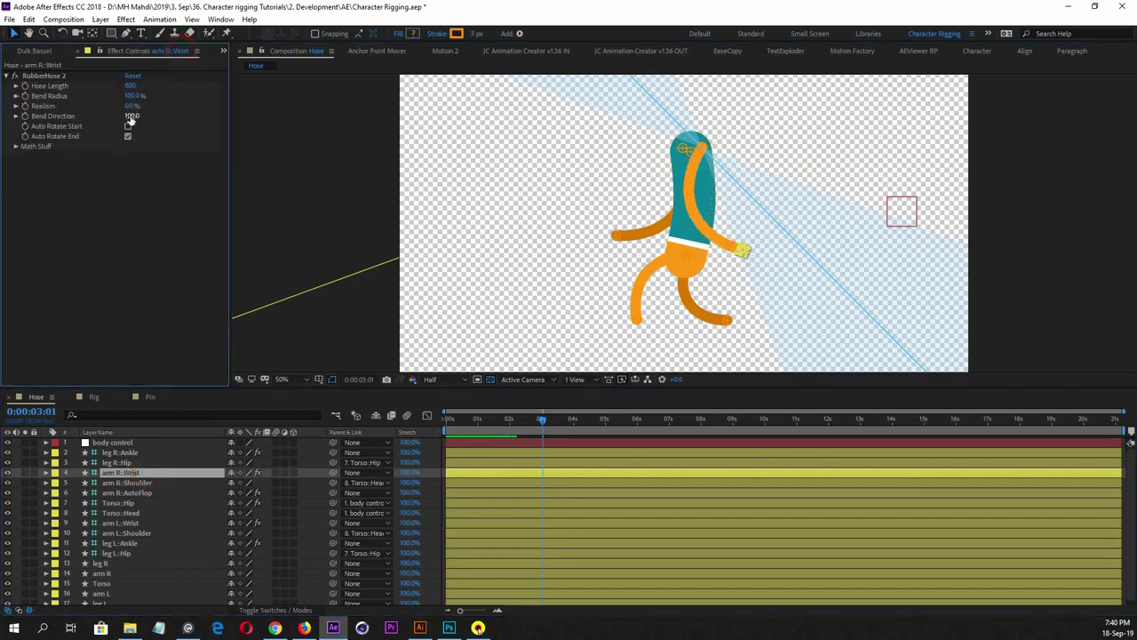
{"action": "left_click_drag", "start_coordinate": [132, 116], "coordinate": [2, 115]}
{"action": "left_click", "coordinate": [182, 473]}
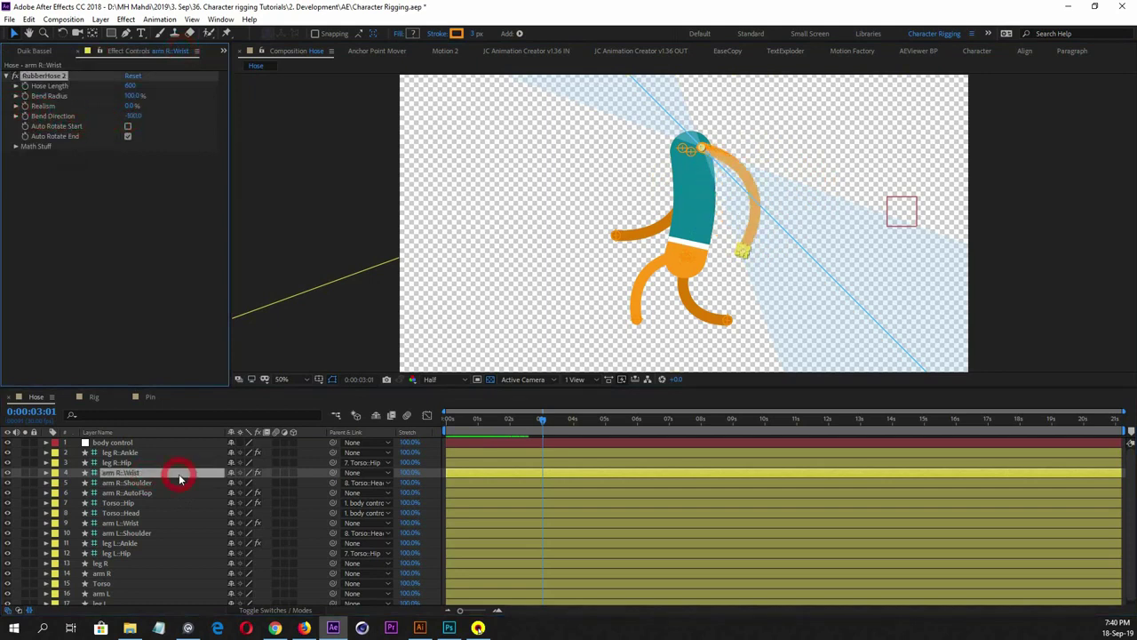
Move the arm R wrist controller back onto the character's hip
{"action": "left_click", "coordinate": [768, 243]}
{"action": "left_click_drag", "start_coordinate": [767, 243], "coordinate": [685, 252]}
{"action": "key", "text": "Return"}
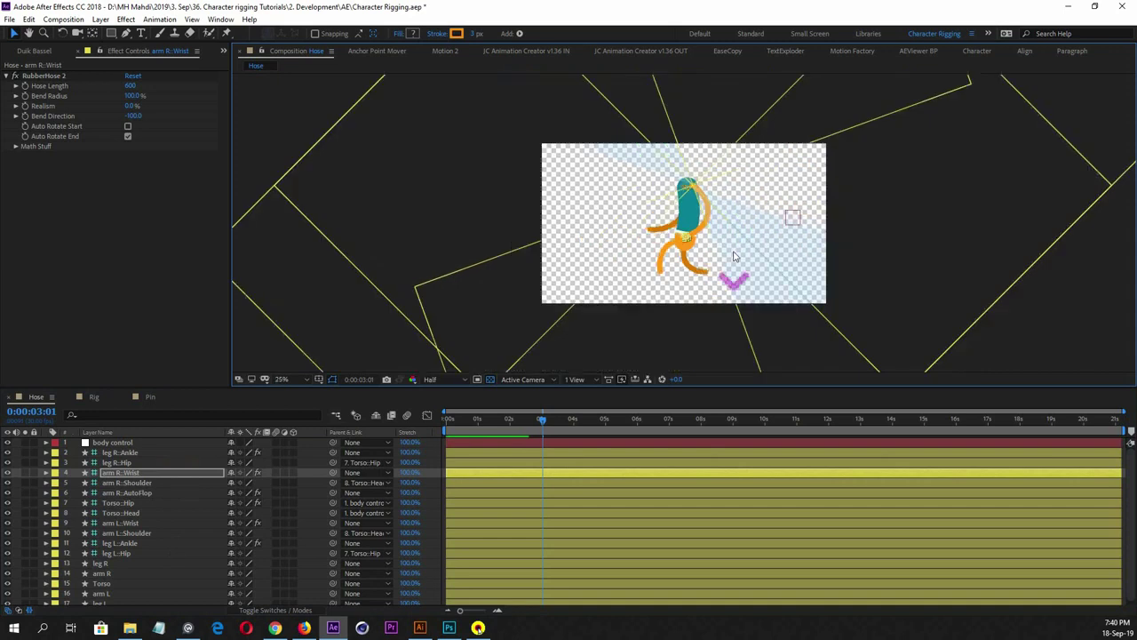
Rotate the arm R AutoFlop controller around the shoulder until its centre line is horizontal
{"action": "key", "text": "comma"}
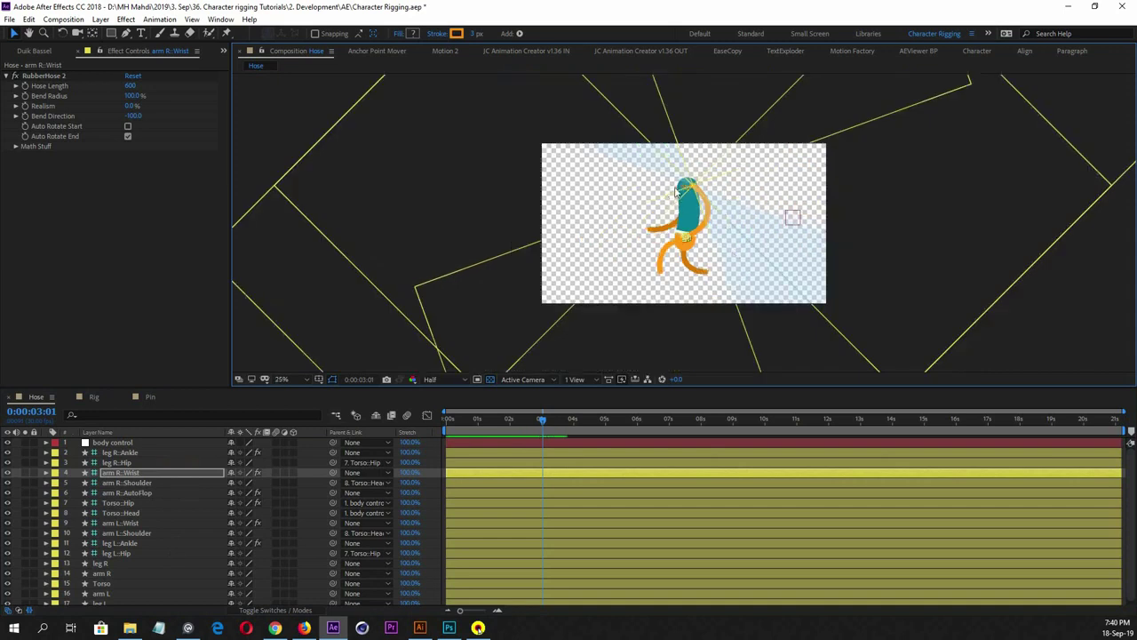
{"action": "left_click", "coordinate": [129, 493]}
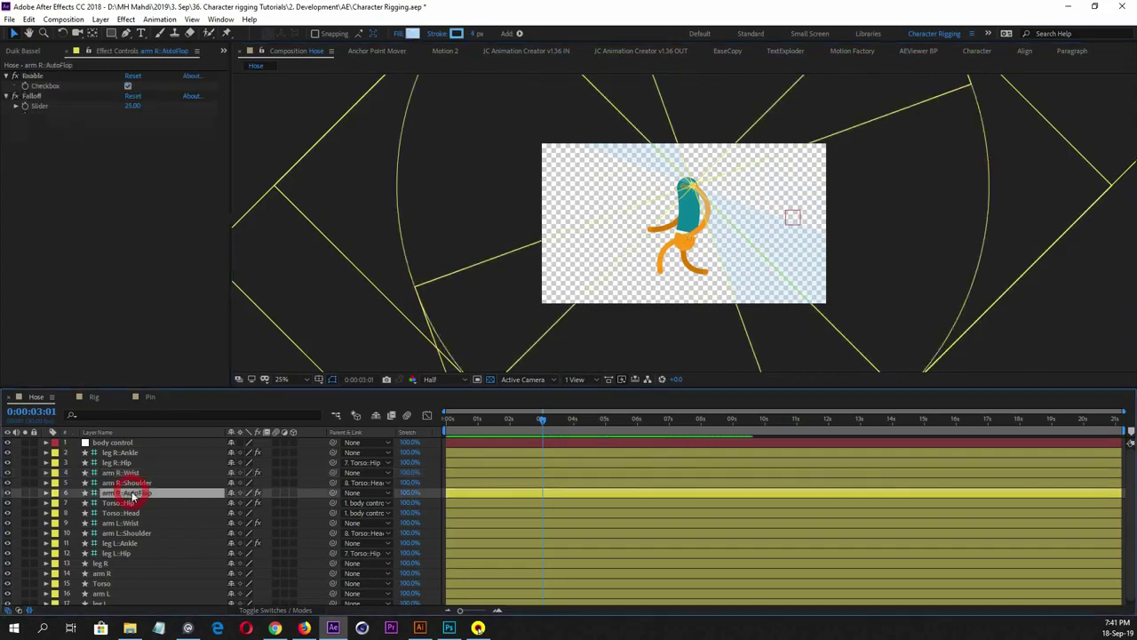
{"action": "left_click", "coordinate": [62, 33]}
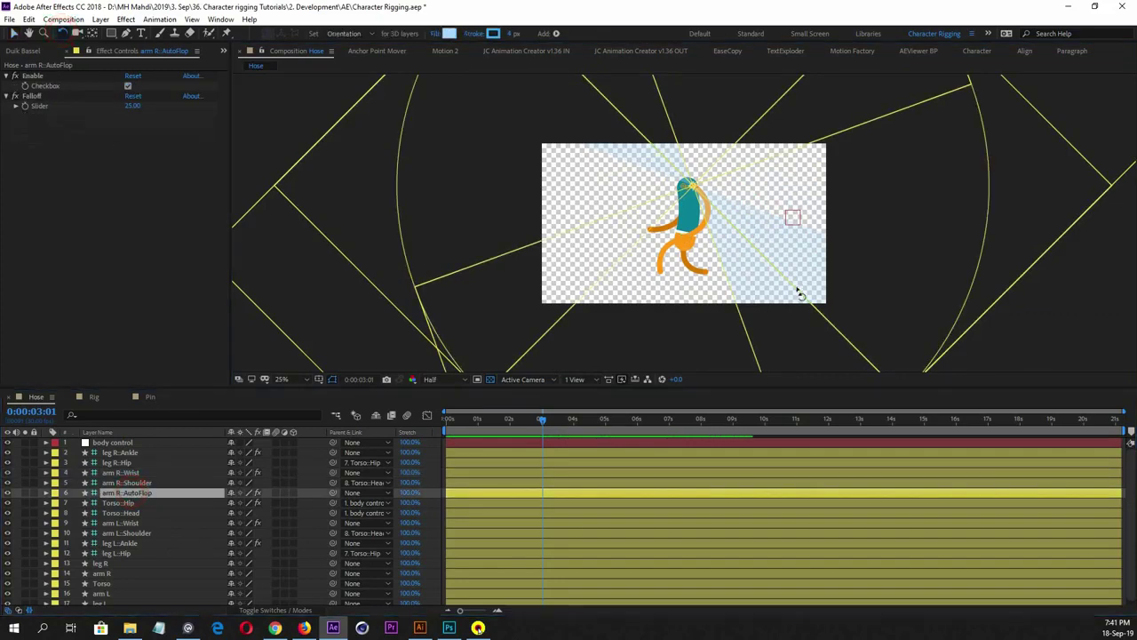
{"action": "left_click_drag", "start_coordinate": [796, 294], "coordinate": [827, 205]}
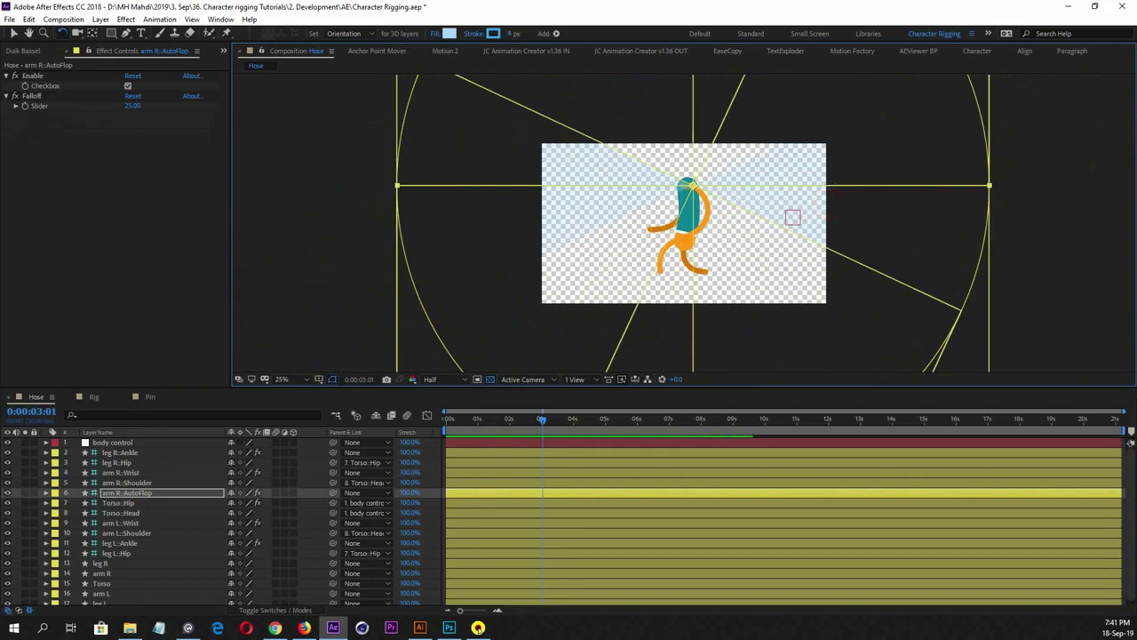
{"action": "left_click", "coordinate": [14, 33]}
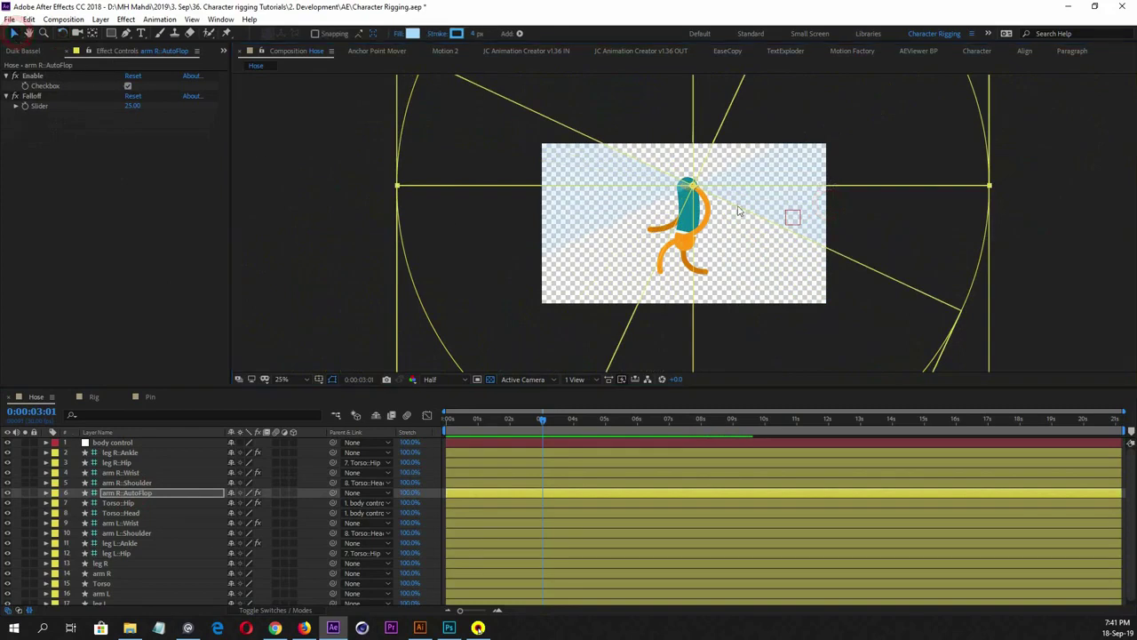
Test the arm R AutoFlop by raising the wrist controller to shoulder height and lowering it back to the hip
{"action": "left_click", "coordinate": [137, 472]}
{"action": "left_click", "coordinate": [737, 242]}
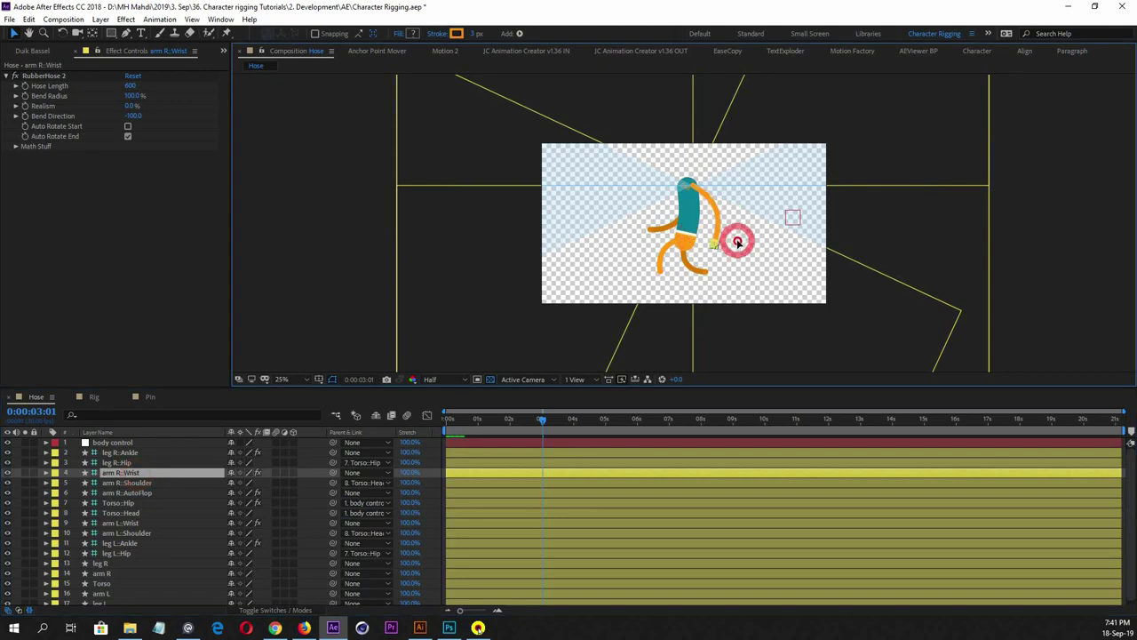
{"action": "left_click_drag", "start_coordinate": [737, 242], "coordinate": [739, 173]}
{"action": "left_click_drag", "start_coordinate": [744, 186], "coordinate": [683, 252]}
Test the body control null by shifting it and leave the character's body slightly higher
{"action": "left_click", "coordinate": [155, 441]}
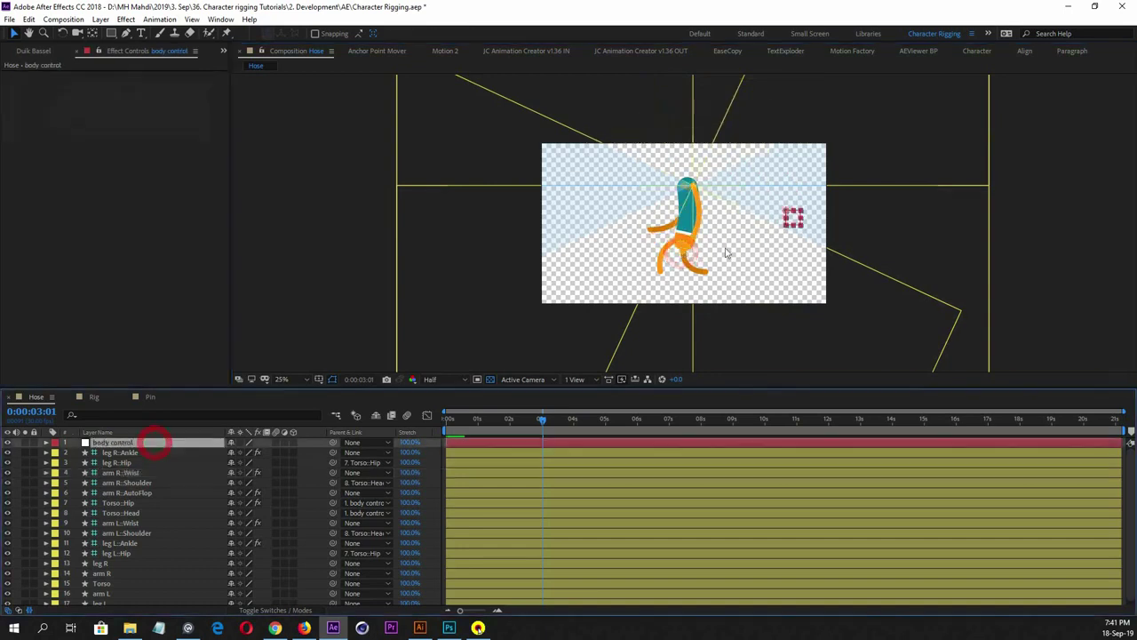
{"action": "left_click", "coordinate": [790, 231]}
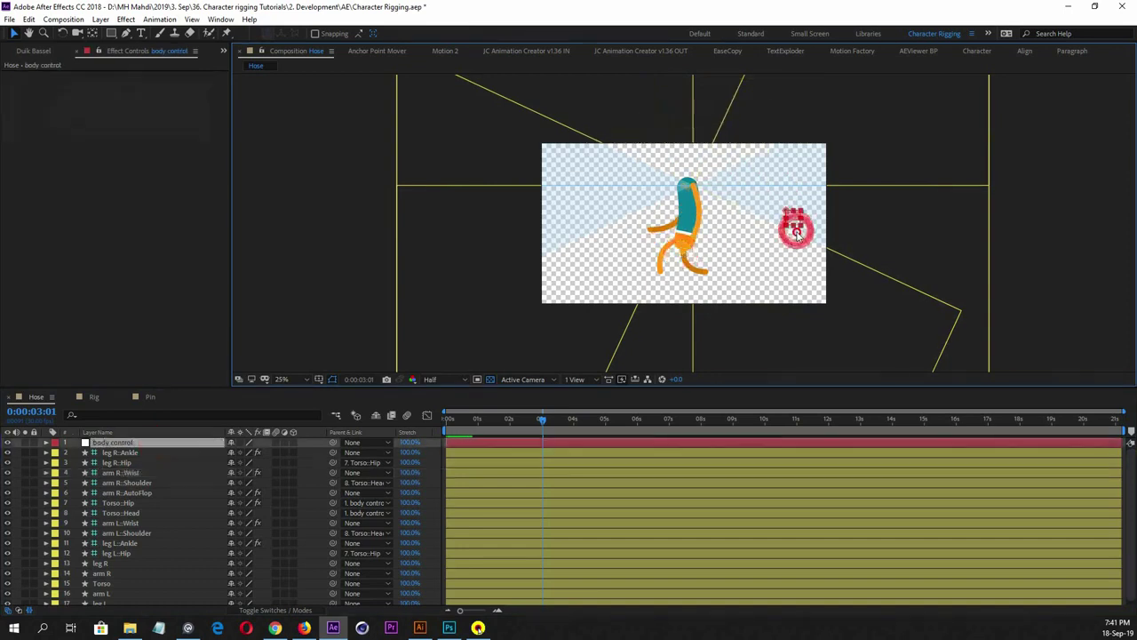
{"action": "left_click", "coordinate": [187, 442]}
{"action": "left_click", "coordinate": [791, 223]}
{"action": "mouse_move", "coordinate": [791, 224]}
{"action": "left_mouse_down"}
{"action": "mouse_move", "coordinate": [787, 186]}
{"action": "mouse_move", "coordinate": [792, 216]}
{"action": "left_mouse_up"}
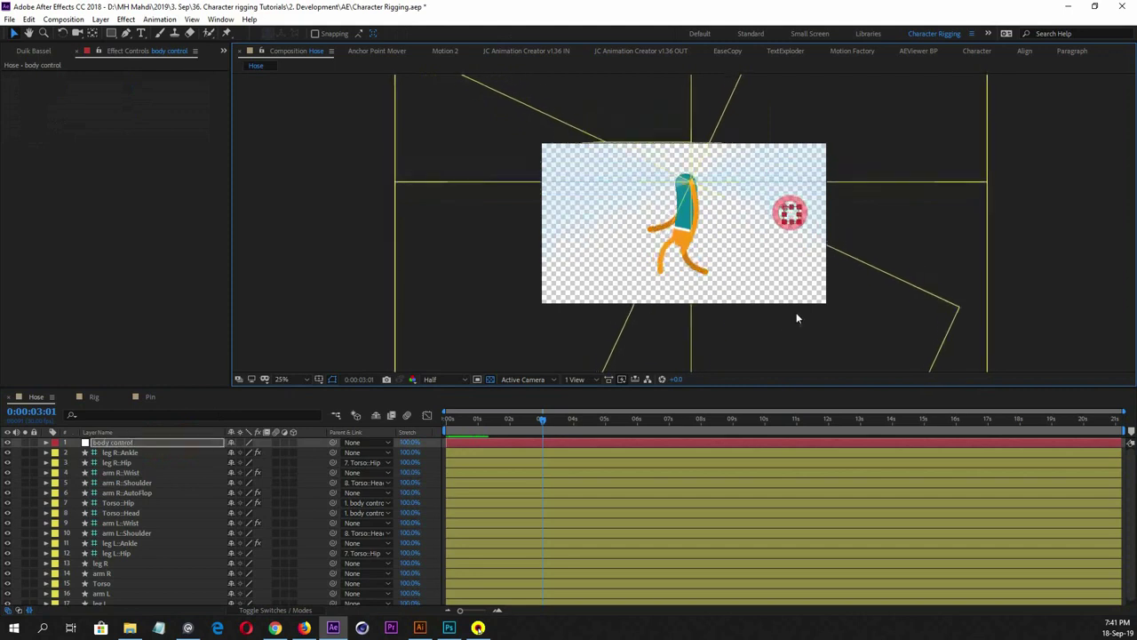
{"action": "left_click", "coordinate": [182, 441]}
{"action": "key", "text": "Return"}
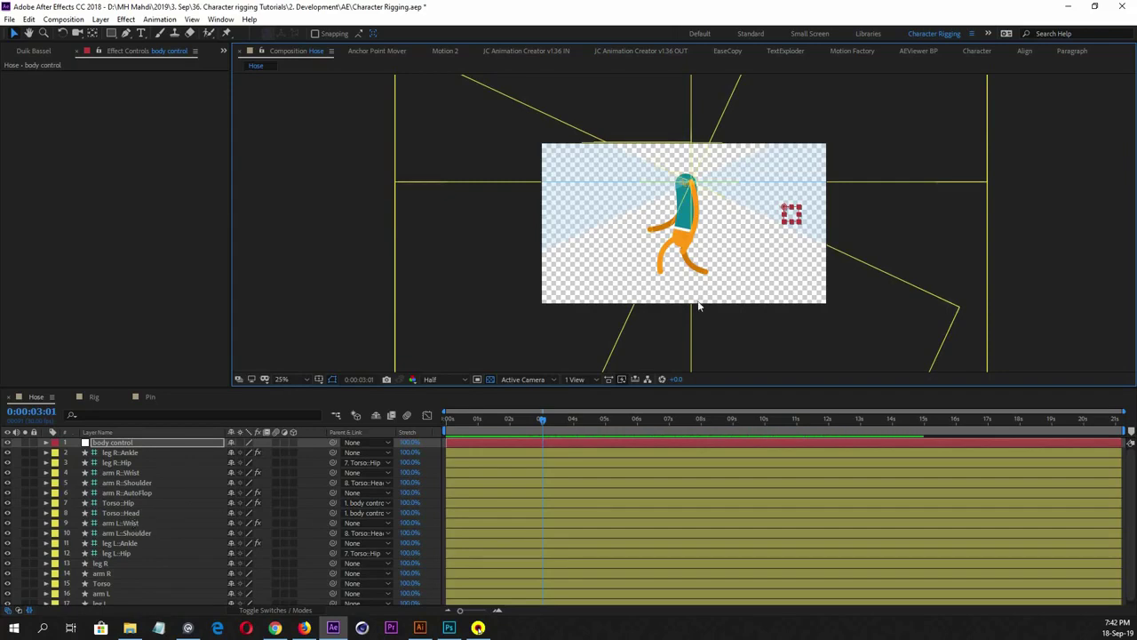
Add a RubberHose AutoFlop controller to the arm L layer
{"action": "left_click", "coordinate": [133, 442]}
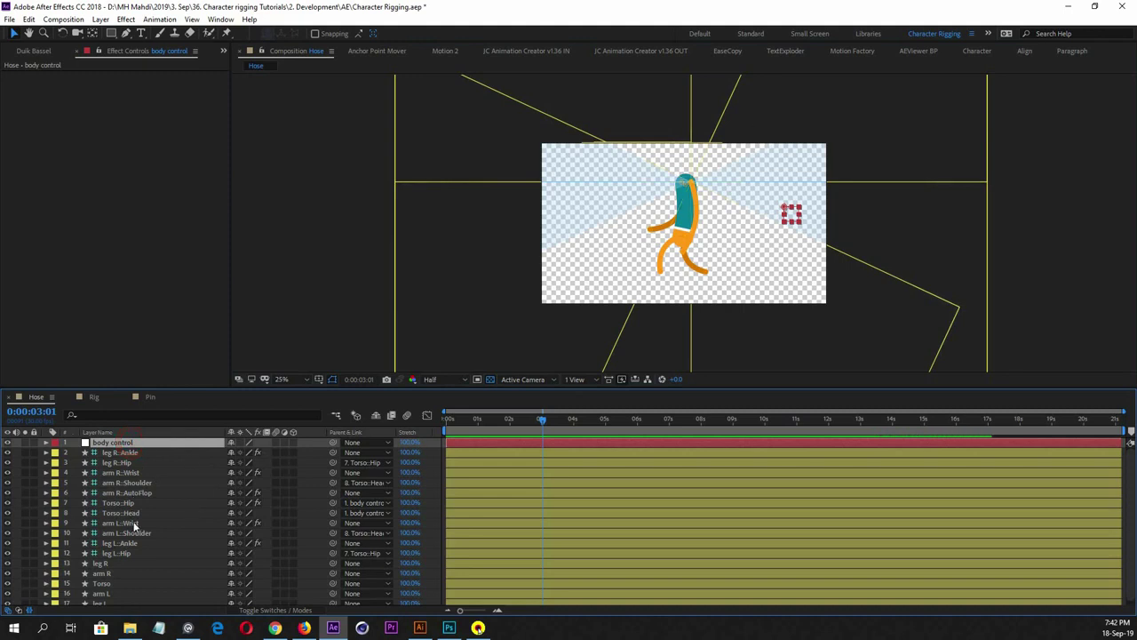
{"action": "scroll", "coordinate": [118, 538], "scroll_direction": "down", "scroll_amount": 1}
{"action": "left_click", "coordinate": [113, 589]}
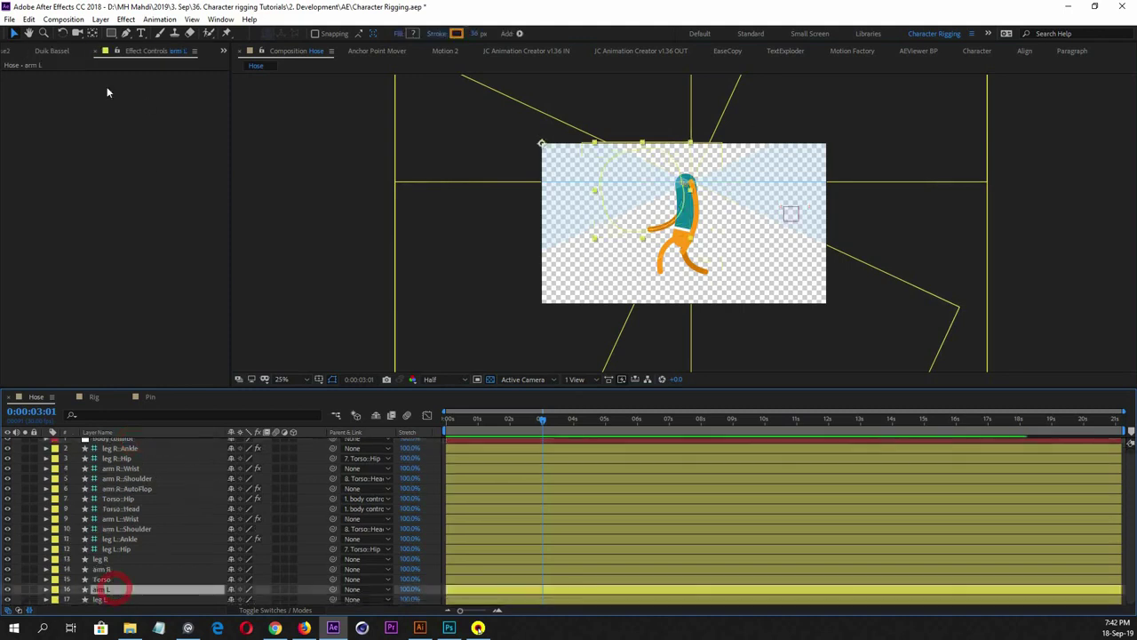
{"action": "left_click", "coordinate": [15, 50]}
{"action": "left_click", "coordinate": [29, 123]}
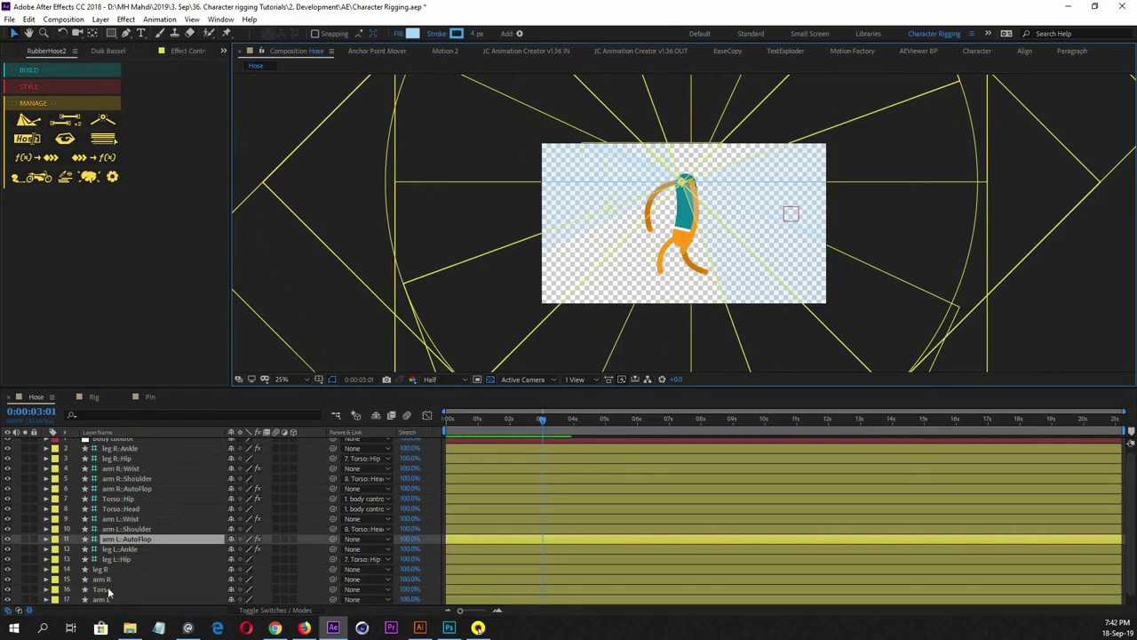
Set the Bend Direction of the arm L wrist controller to -100
{"action": "left_click", "coordinate": [132, 518]}
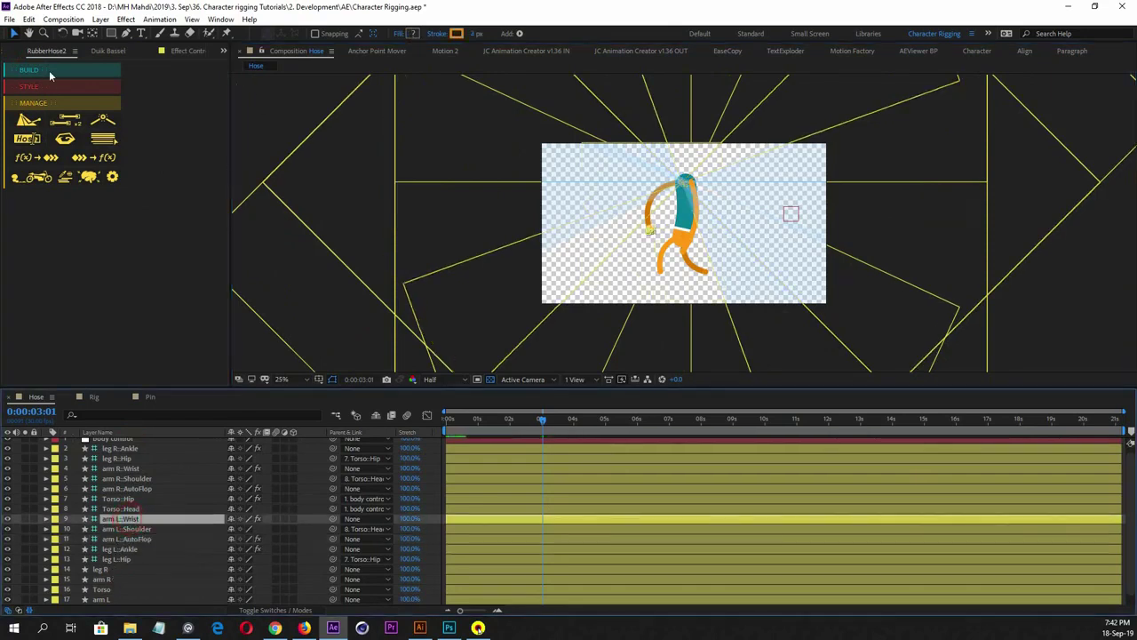
{"action": "left_click", "coordinate": [189, 52]}
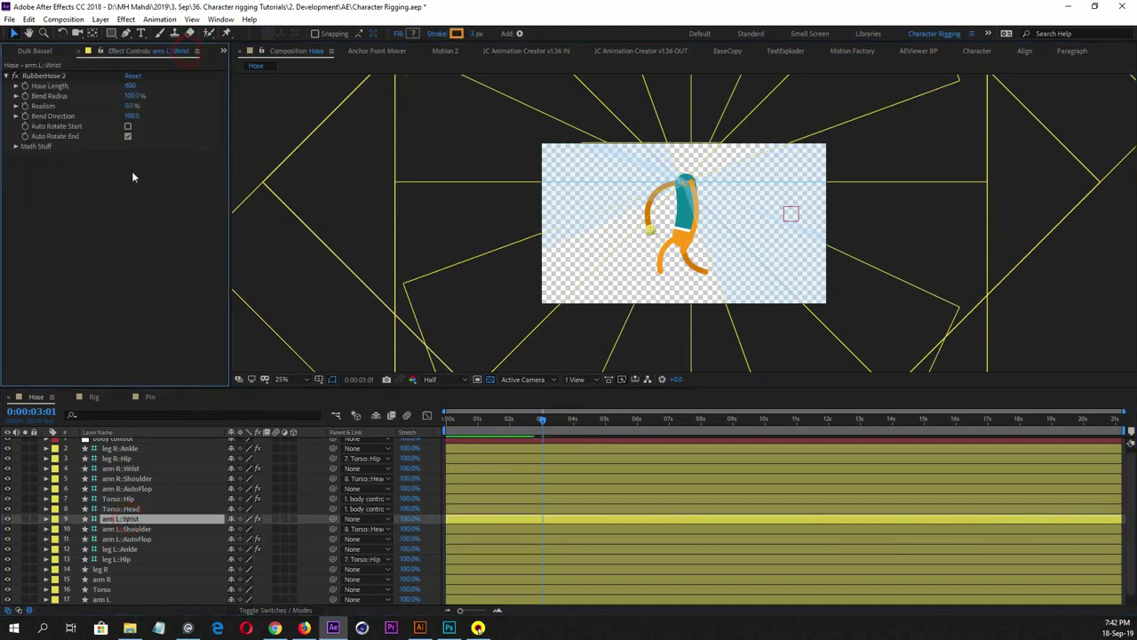
{"action": "left_click", "coordinate": [128, 127]}
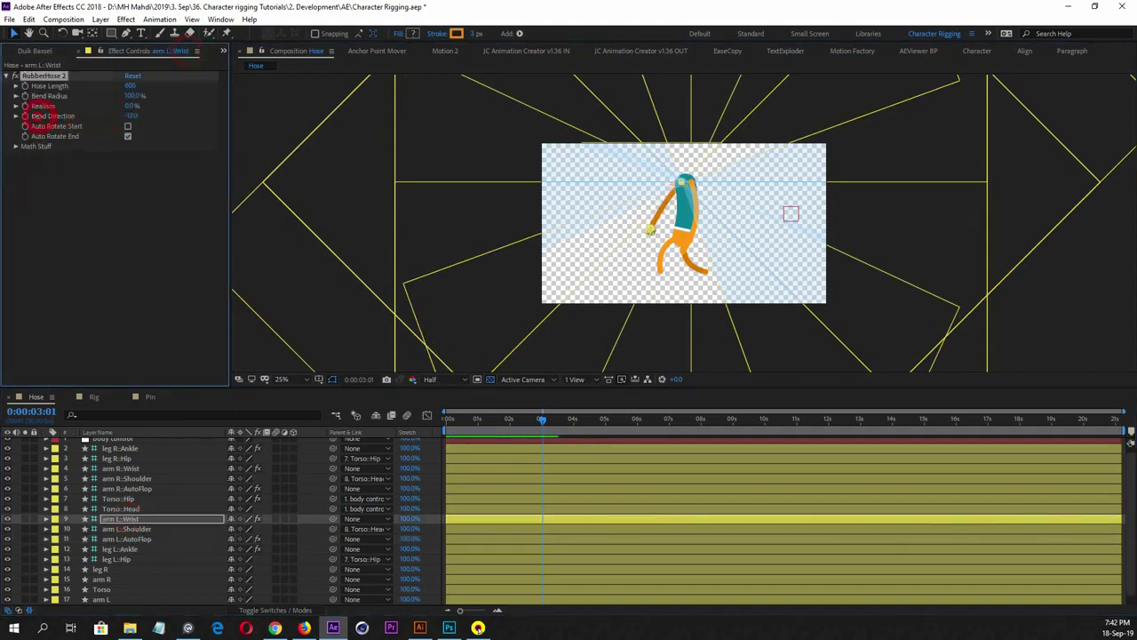
{"action": "left_click", "coordinate": [122, 520]}
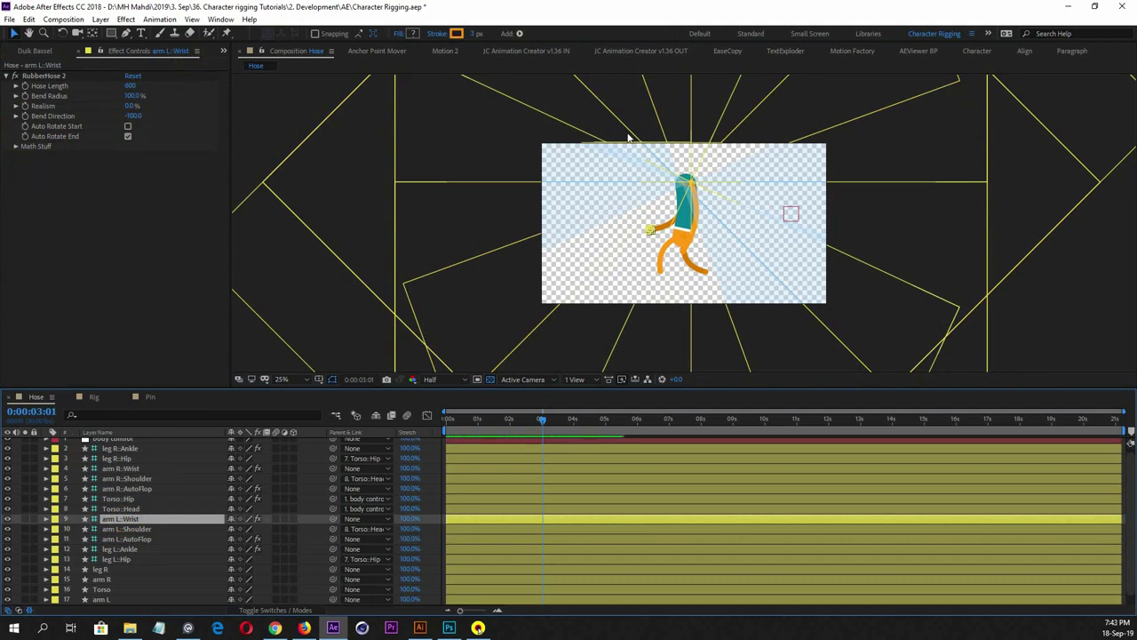
Rotate the arm L AutoFlop controller until its centre line is horizontal, matching the arm R AutoFlop
{"action": "left_click", "coordinate": [127, 539]}
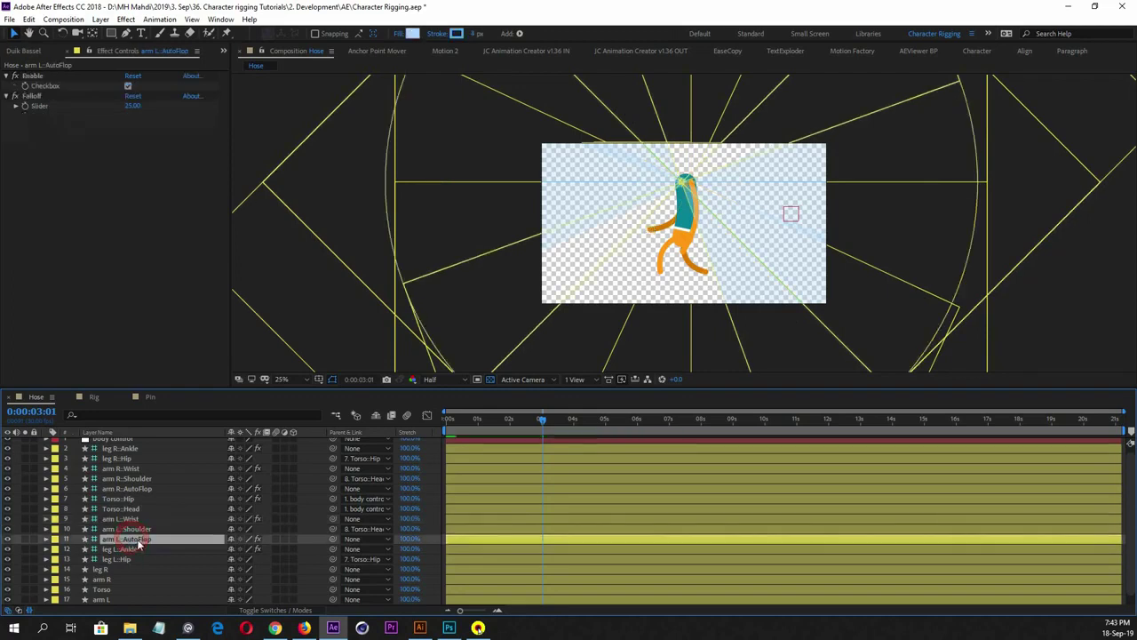
{"action": "left_click", "coordinate": [62, 33]}
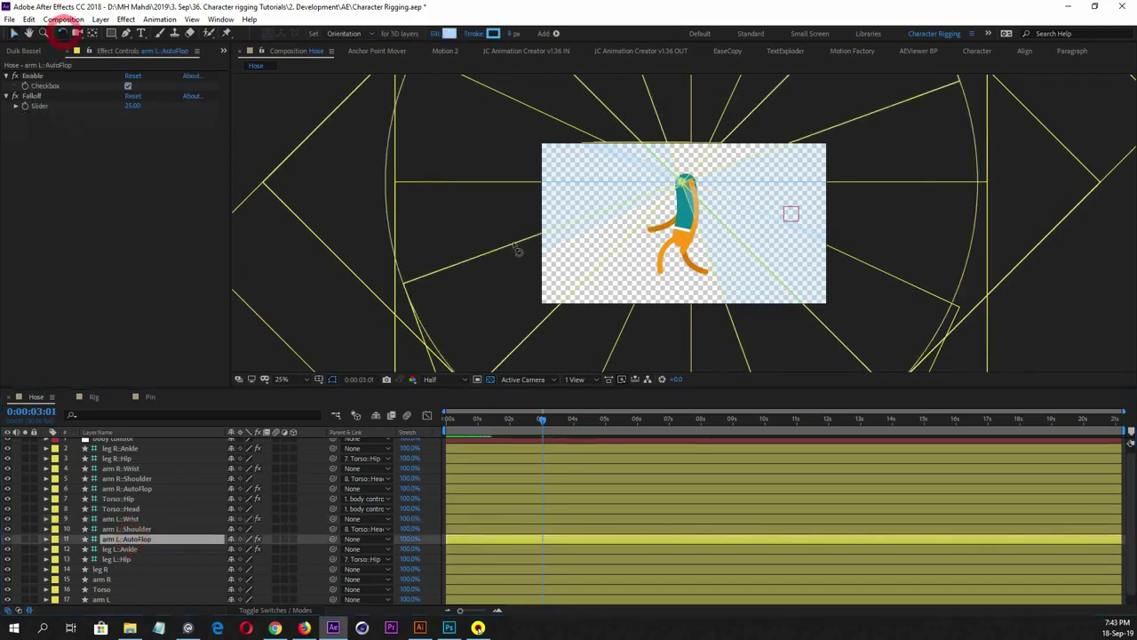
{"action": "mouse_move", "coordinate": [782, 287]}
{"action": "left_mouse_down"}
{"action": "mouse_move", "coordinate": [825, 194]}
{"action": "mouse_move", "coordinate": [820, 181]}
{"action": "left_mouse_up"}
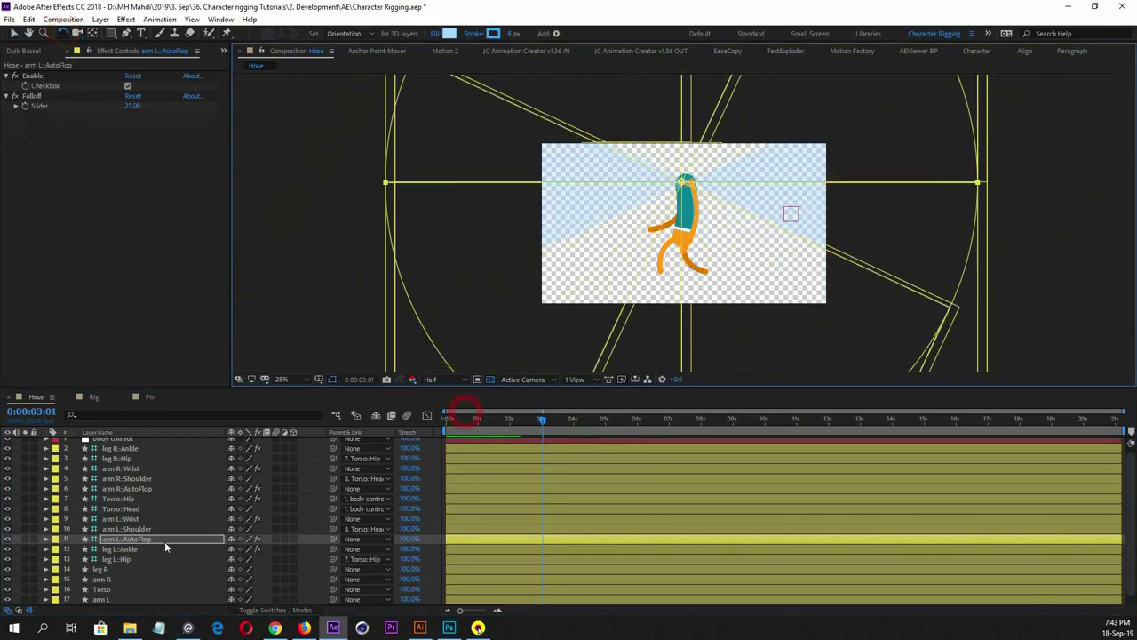
{"action": "left_click", "coordinate": [14, 33]}
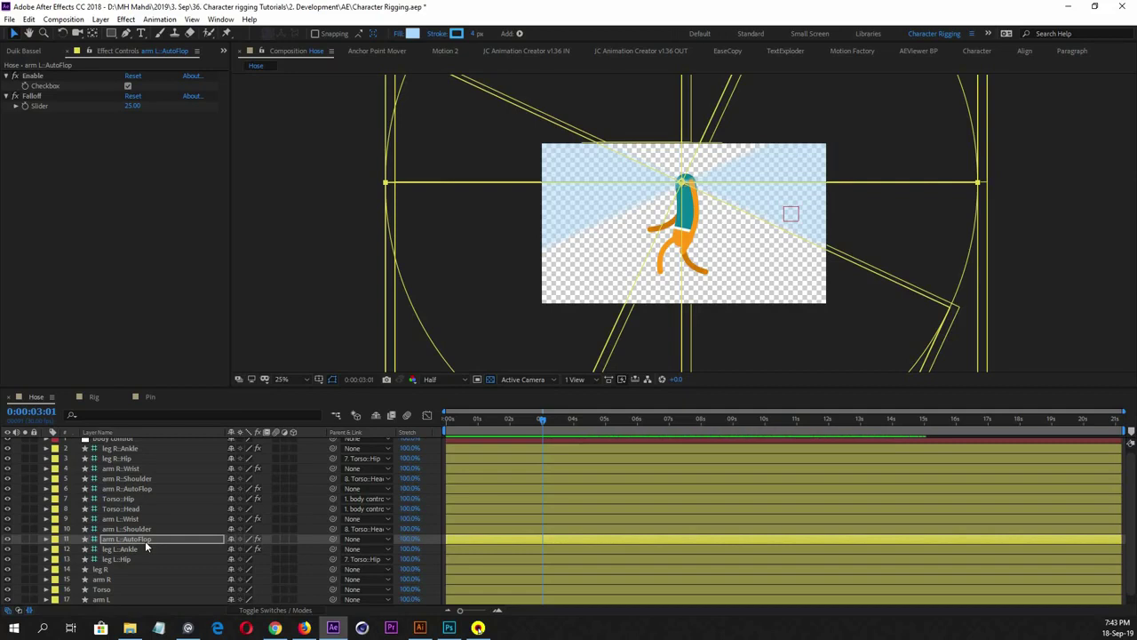
Fit the whole Hose composition in the viewer
{"action": "scroll", "coordinate": [684, 232], "scroll_direction": "up", "scroll_amount": 2}
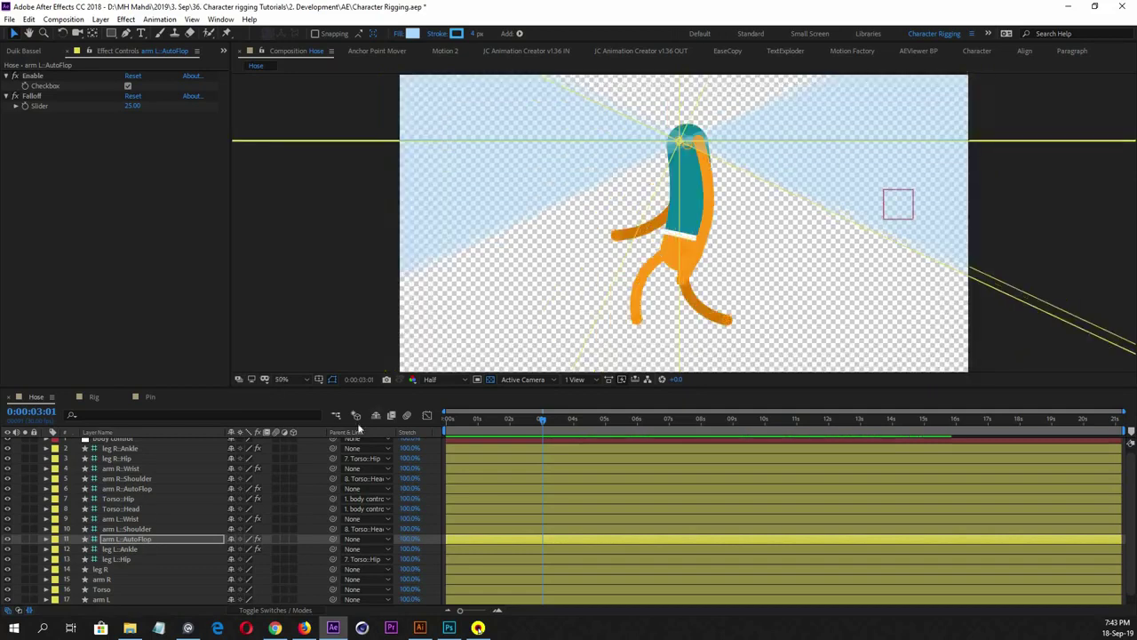
{"action": "left_click", "coordinate": [284, 380]}
{"action": "left_click", "coordinate": [293, 393]}
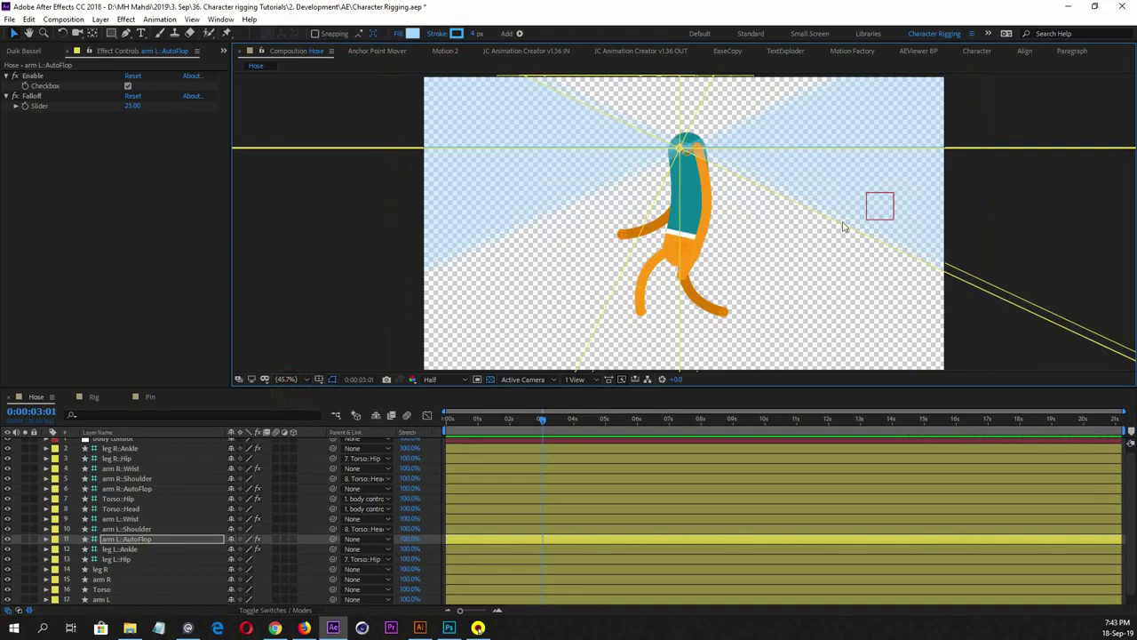
Move the arm L wrist controller slightly outward and up, away from the torso
{"action": "left_click", "coordinate": [132, 539]}
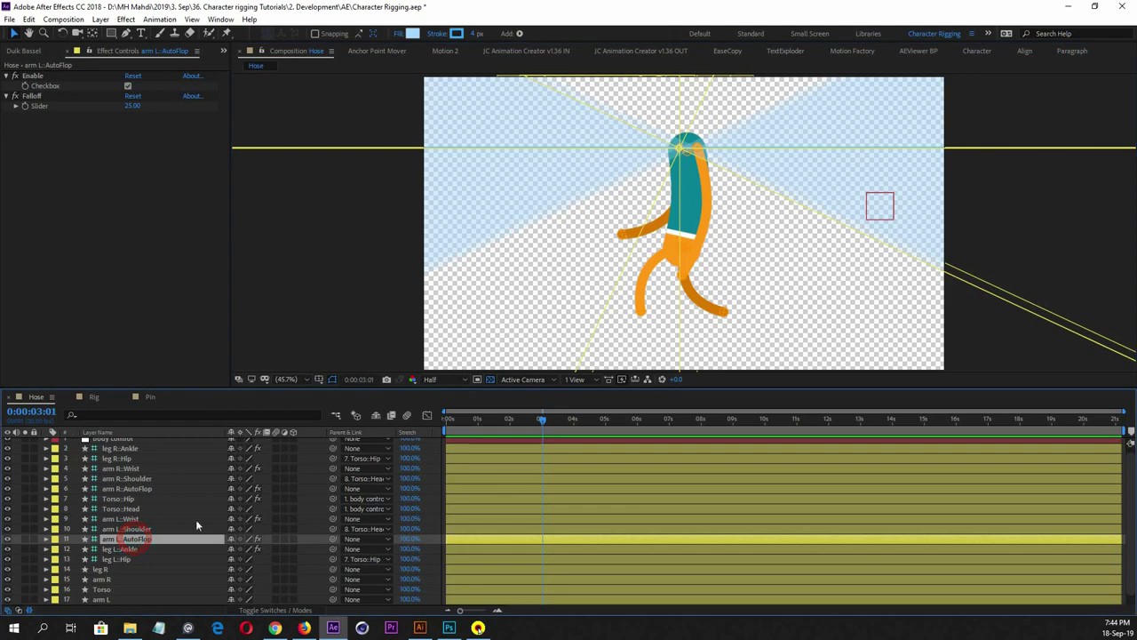
{"action": "left_click", "coordinate": [126, 518]}
{"action": "left_click_drag", "start_coordinate": [623, 237], "coordinate": [602, 227]}
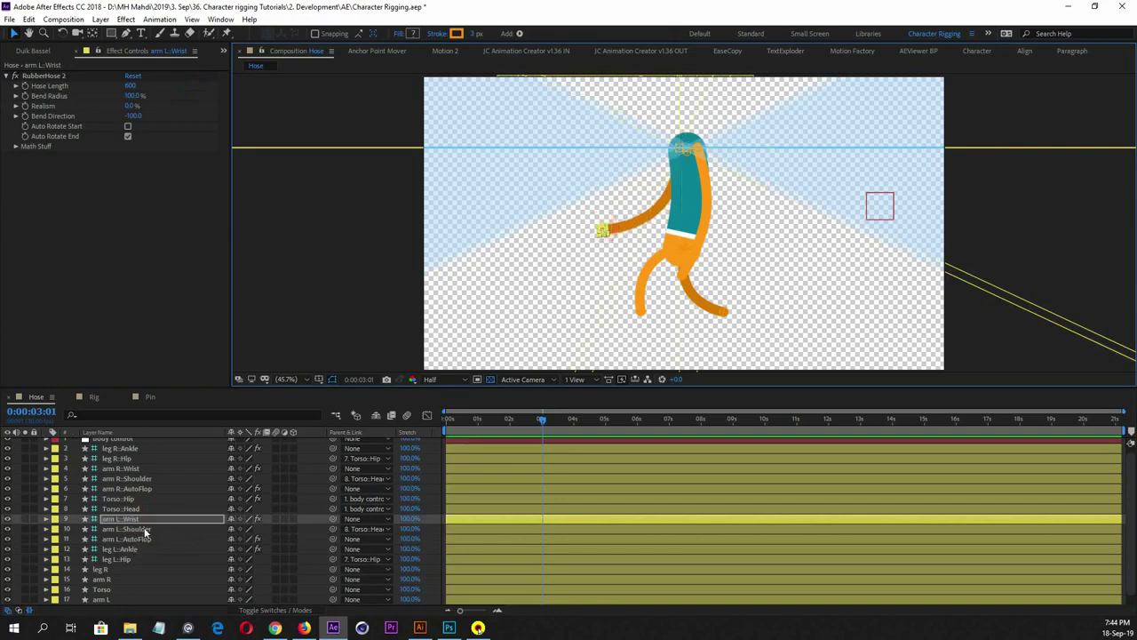
Toggle the arm L AutoFlop off and on to compare the arm's bend, leaving it enabled
{"action": "left_click", "coordinate": [138, 538]}
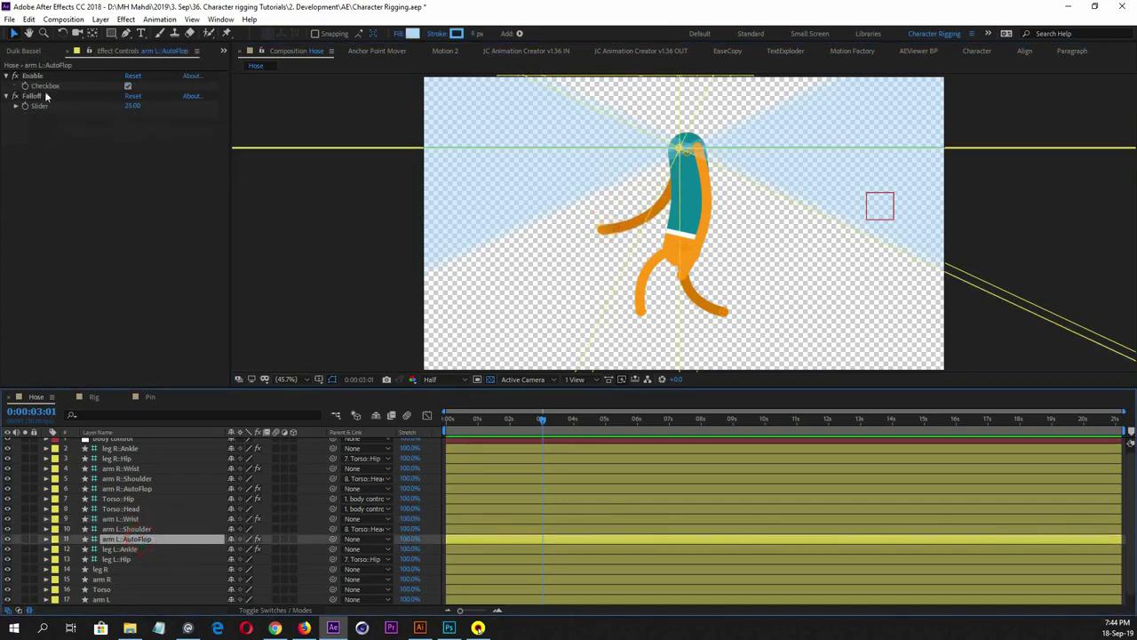
{"action": "left_click", "coordinate": [129, 86]}
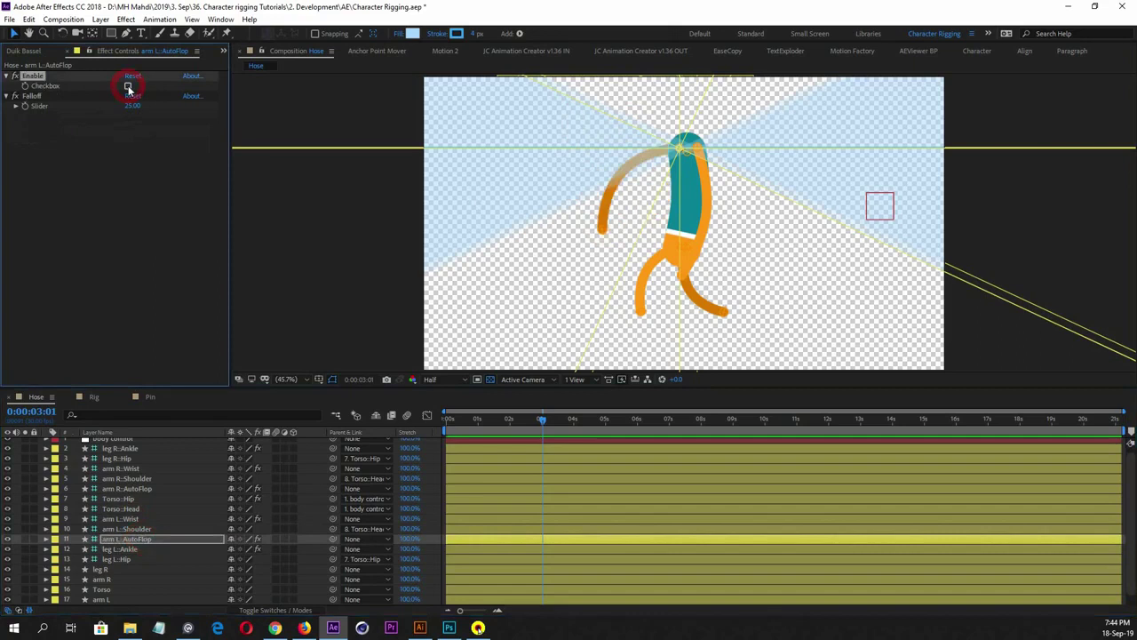
{"action": "left_click", "coordinate": [129, 86]}
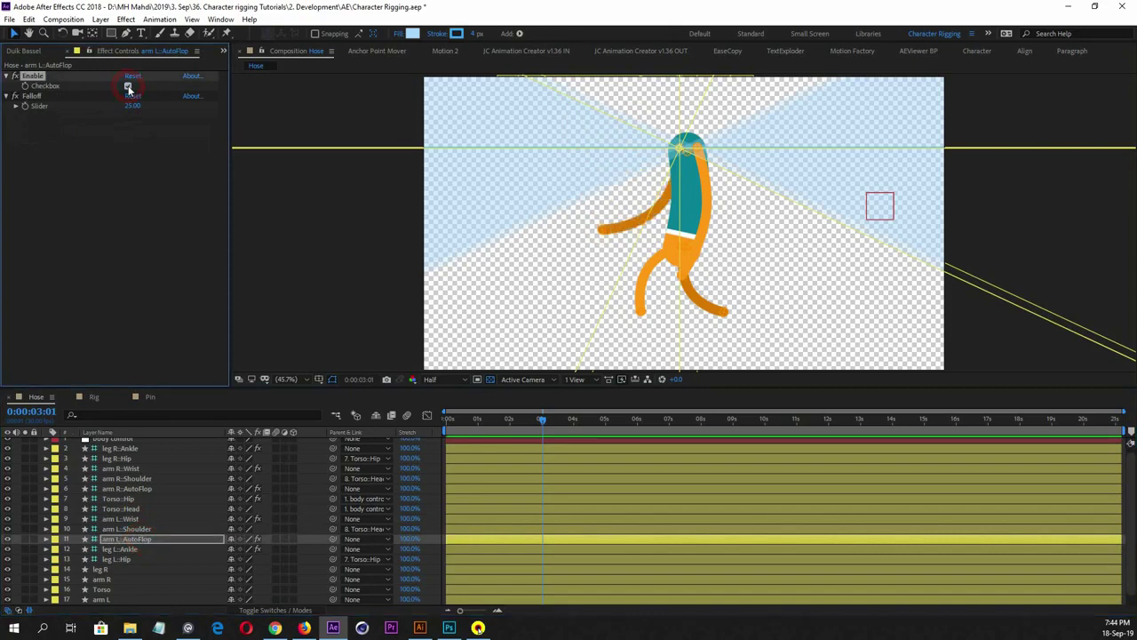
{"action": "left_click", "coordinate": [129, 86]}
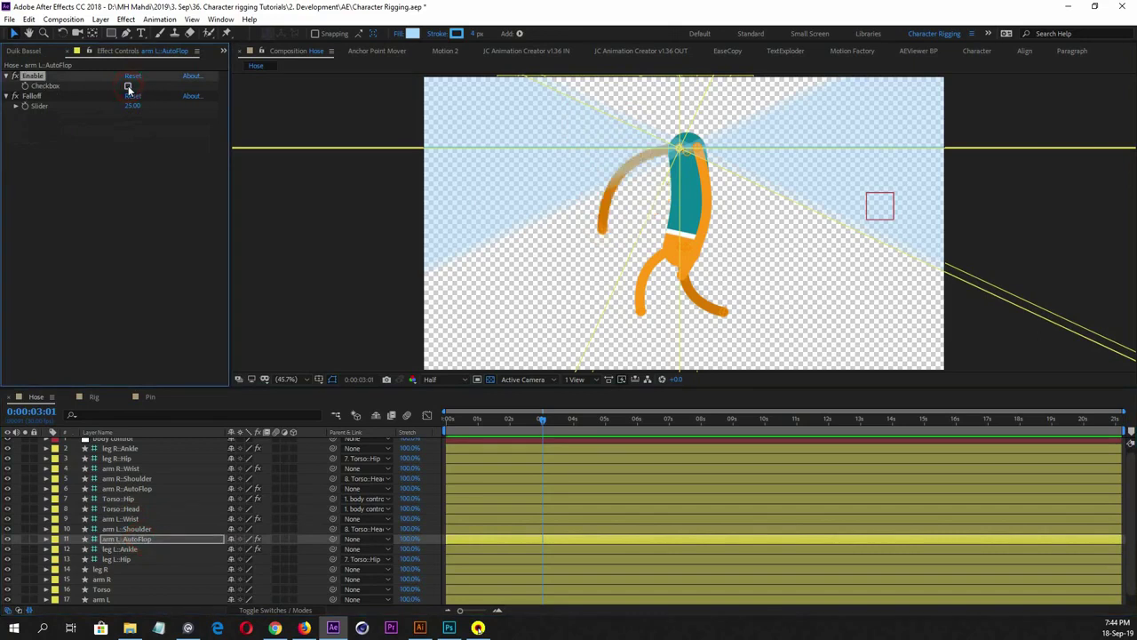
{"action": "left_click", "coordinate": [129, 86]}
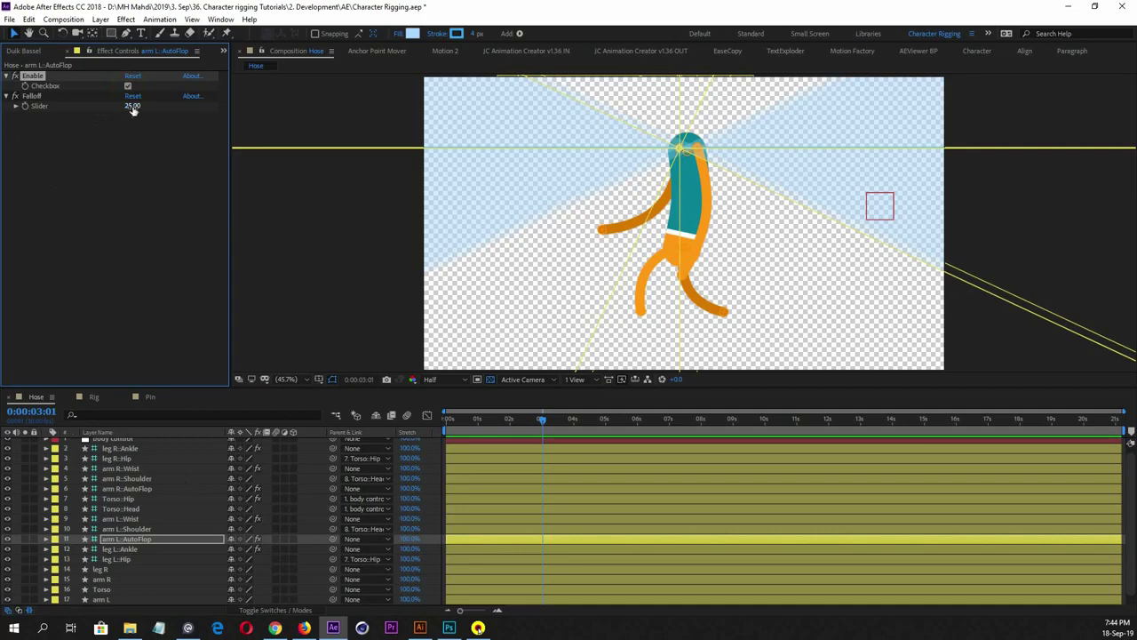
Lower the arm L AutoFlop Falloff to 8, try swinging the arm L wrist controller upward, and undo the wrist move
{"action": "mouse_move", "coordinate": [131, 107]}
{"action": "left_mouse_down"}
{"action": "mouse_move", "coordinate": [293, 97]}
{"action": "mouse_move", "coordinate": [129, 106]}
{"action": "left_mouse_up"}
{"action": "mouse_move", "coordinate": [115, 105]}
{"action": "left_mouse_down"}
{"action": "mouse_move", "coordinate": [165, 97]}
{"action": "mouse_move", "coordinate": [114, 100]}
{"action": "left_mouse_up"}
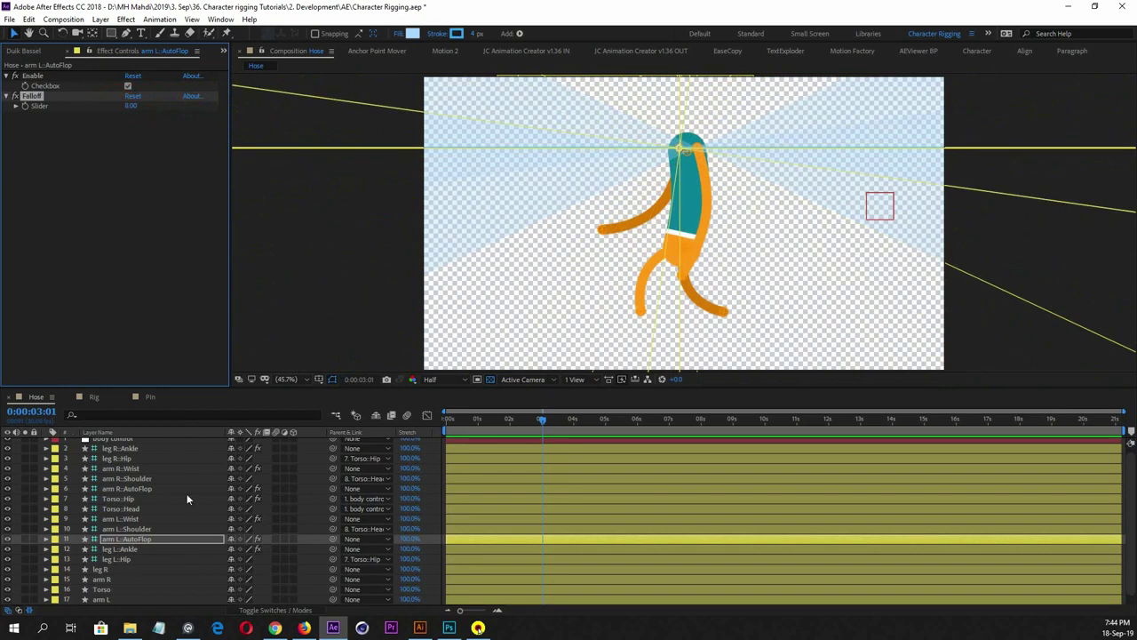
{"action": "left_click", "coordinate": [145, 535]}
{"action": "left_click", "coordinate": [133, 519]}
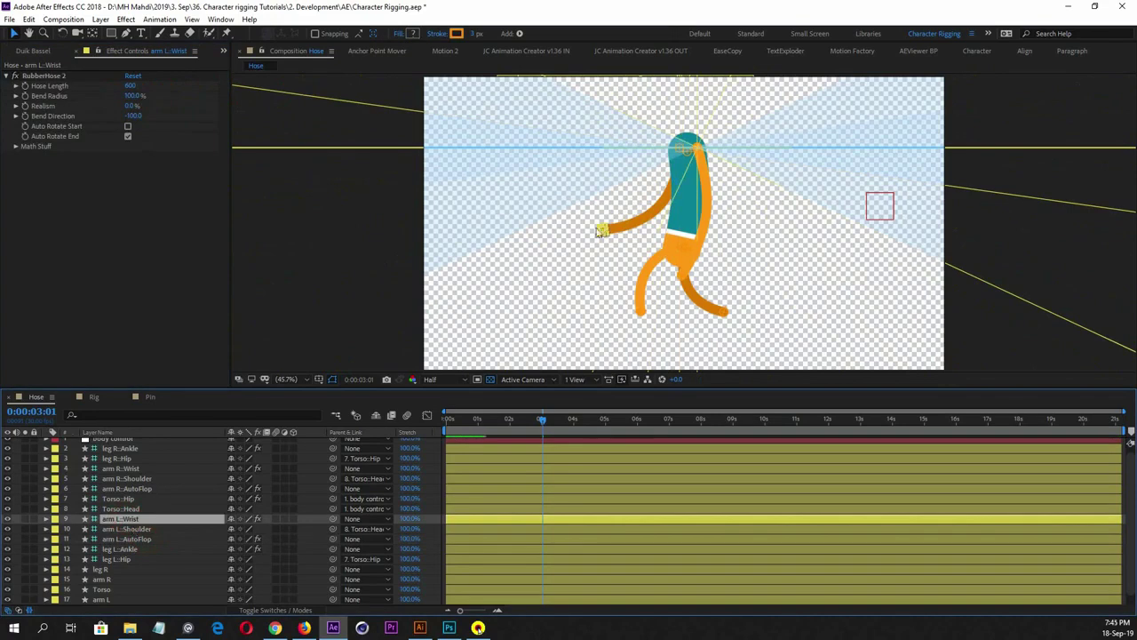
{"action": "left_click_drag", "start_coordinate": [602, 232], "coordinate": [561, 185]}
{"action": "key", "text": "ctrl+z"}
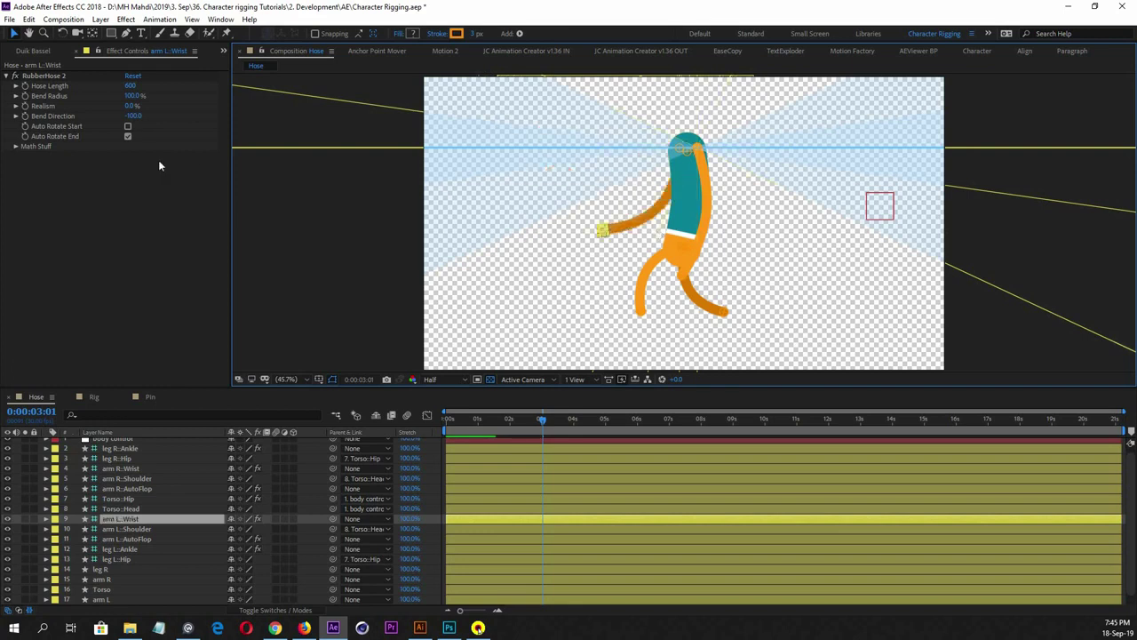
Set the Falloff of the arm L AutoFlop to 25
{"action": "left_click", "coordinate": [149, 538]}
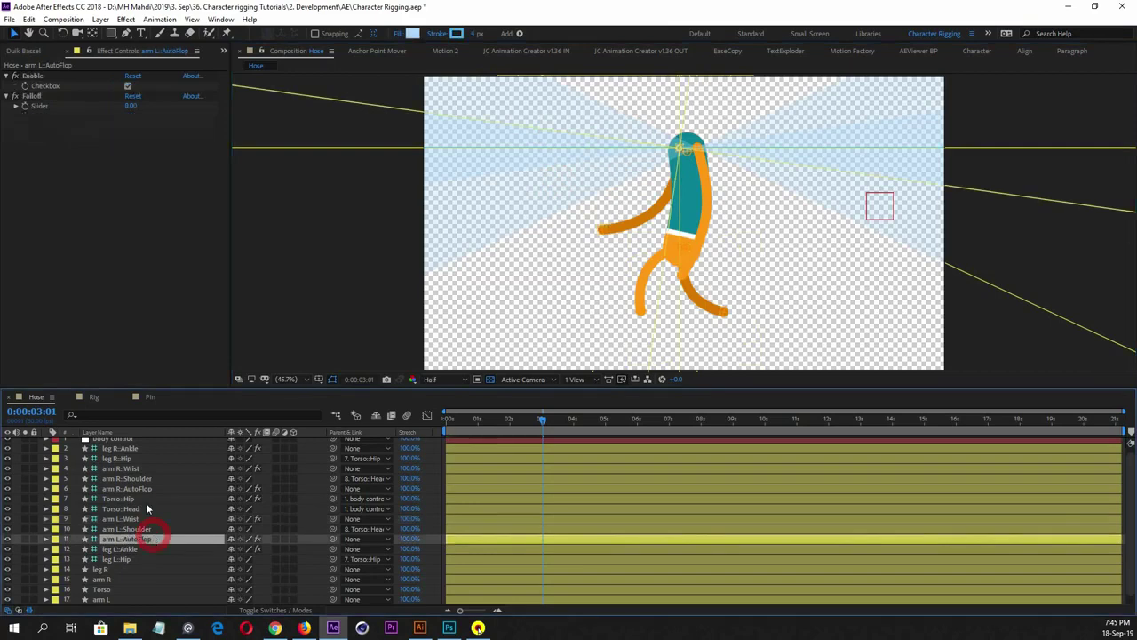
{"action": "left_click", "coordinate": [130, 105]}
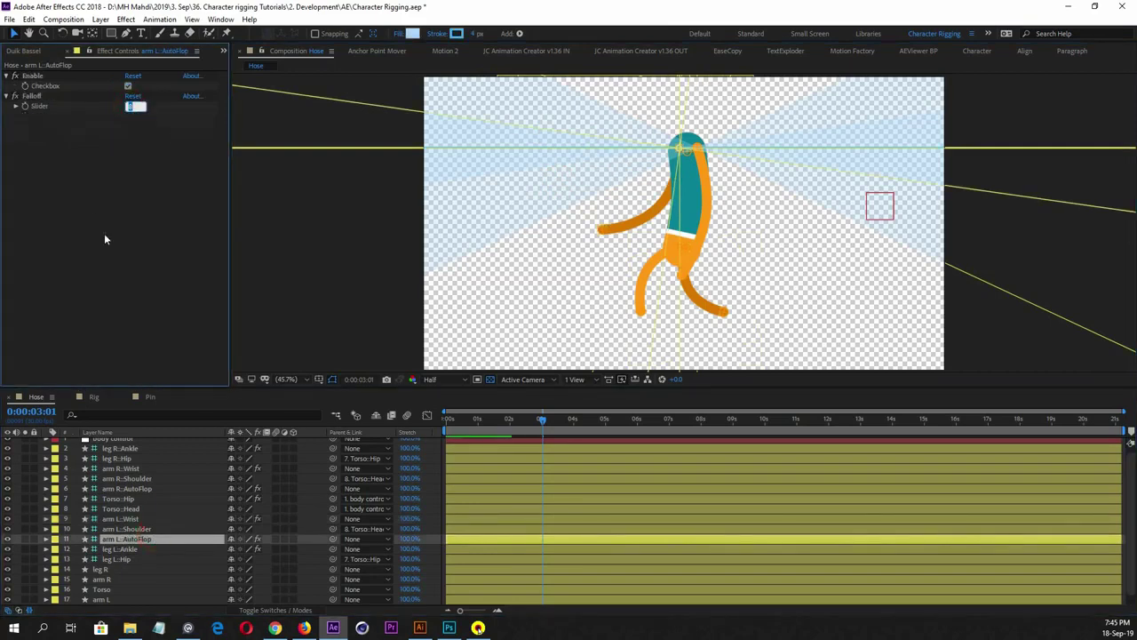
{"action": "type", "text": "25"}
{"action": "key", "text": "Return"}
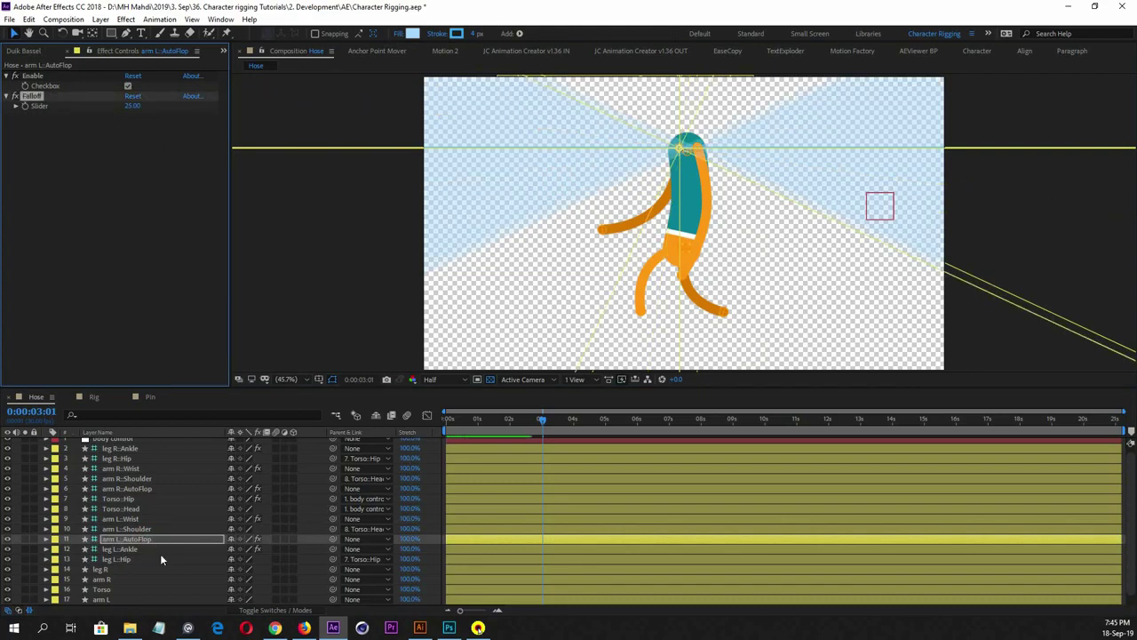
{"action": "scroll", "coordinate": [160, 553], "scroll_direction": "up", "scroll_amount": 1}
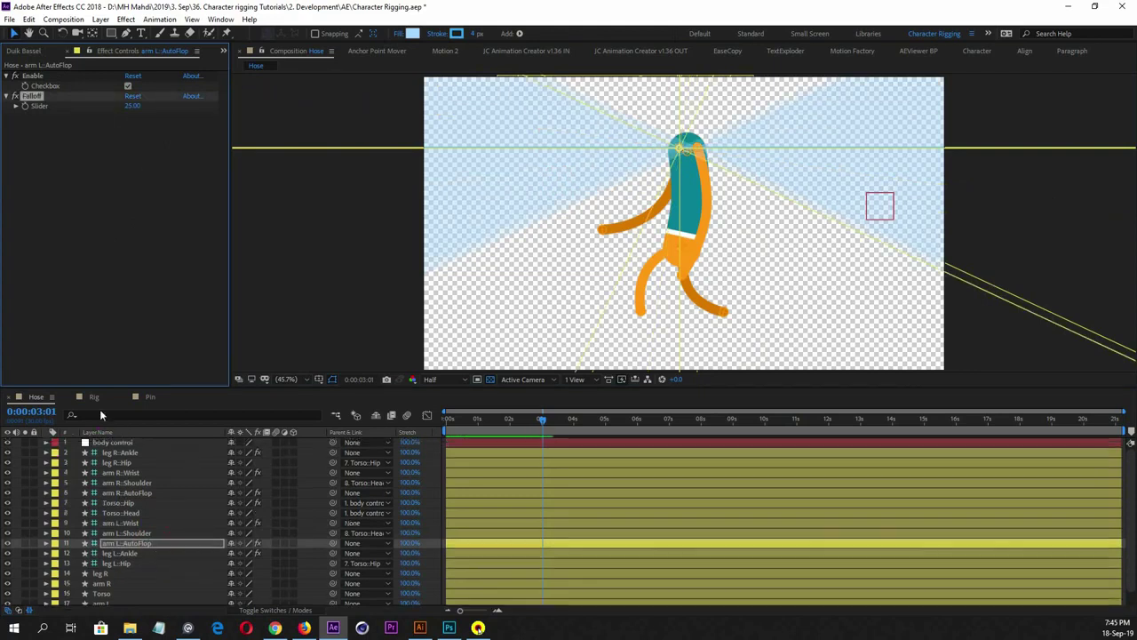
{"action": "left_click", "coordinate": [93, 396]}
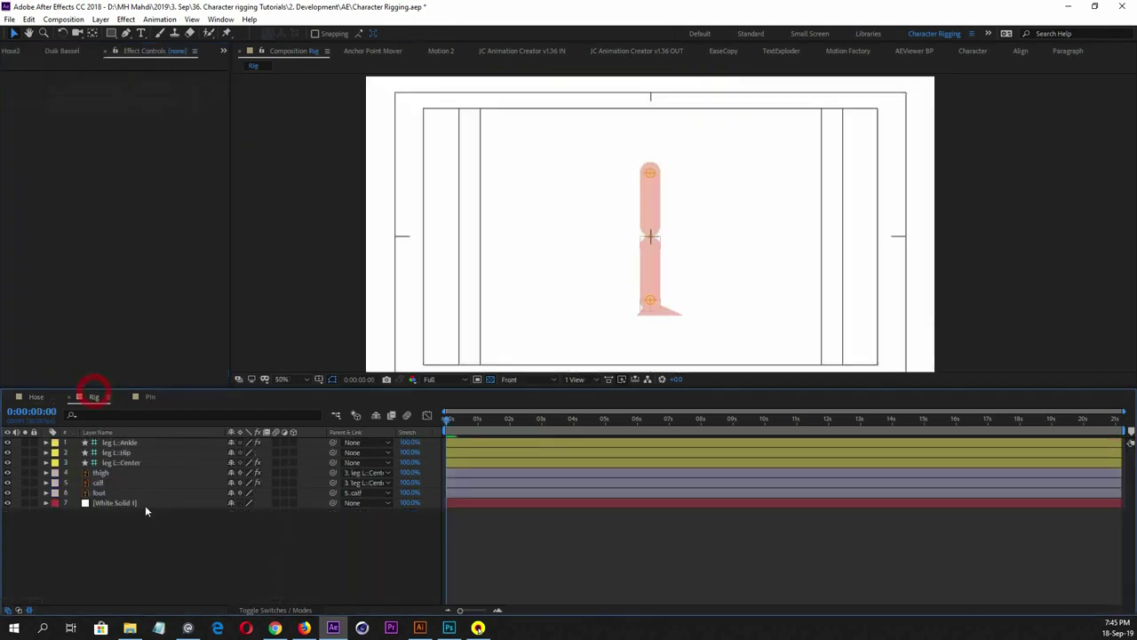
{"action": "left_click", "coordinate": [213, 561]}
{"action": "left_click_drag", "start_coordinate": [464, 430], "coordinate": [411, 424]}
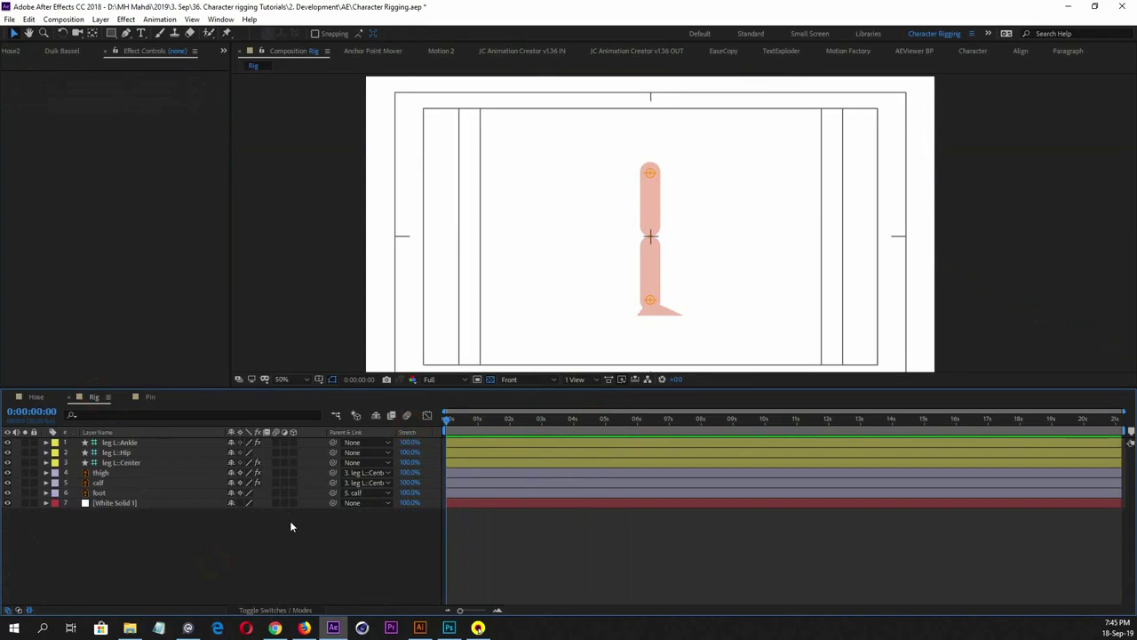
Open the Pin composition and add a white solid layer to it as a background
{"action": "left_click", "coordinate": [151, 396]}
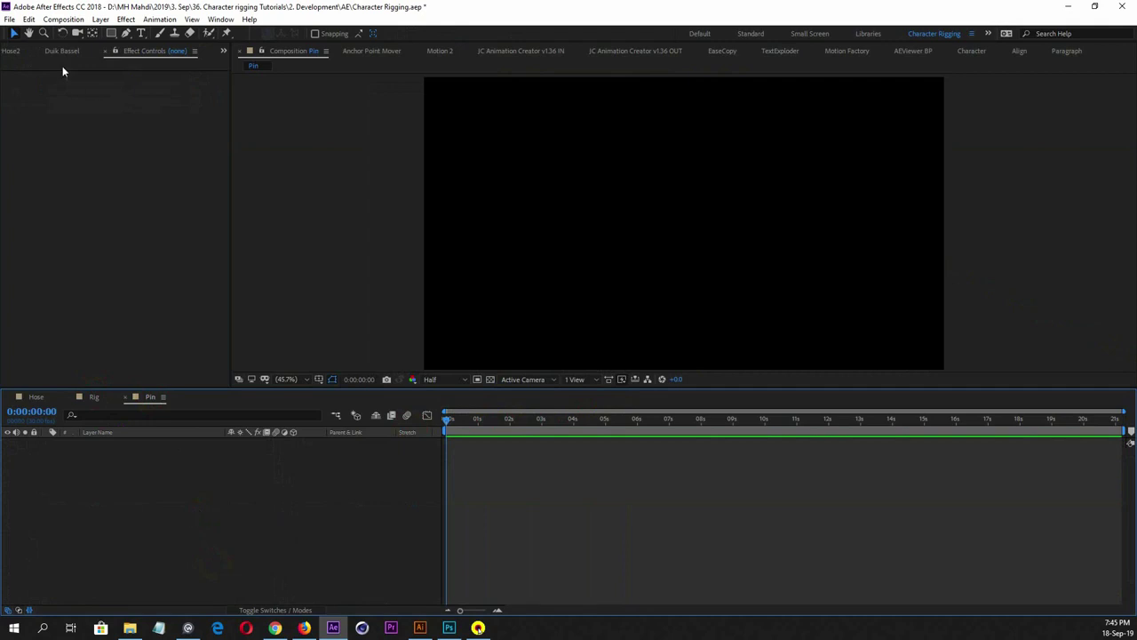
{"action": "right_click", "coordinate": [162, 555]}
{"action": "mouse_move", "coordinate": [216, 421]}
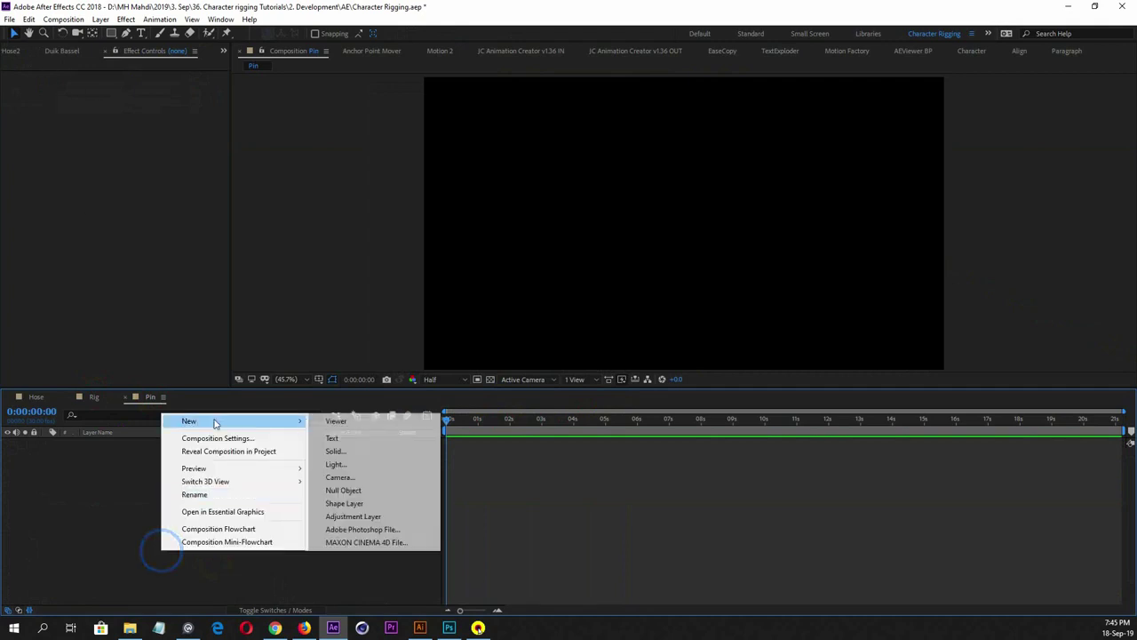
{"action": "left_click", "coordinate": [360, 454]}
{"action": "left_click", "coordinate": [608, 418]}
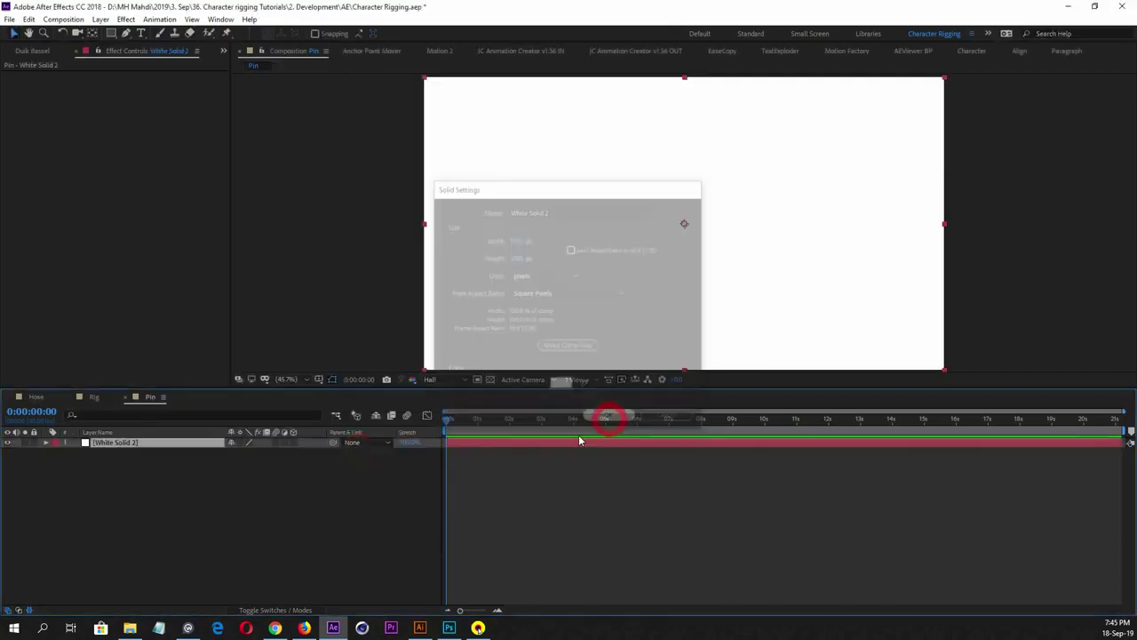
{"action": "left_click", "coordinate": [209, 491]}
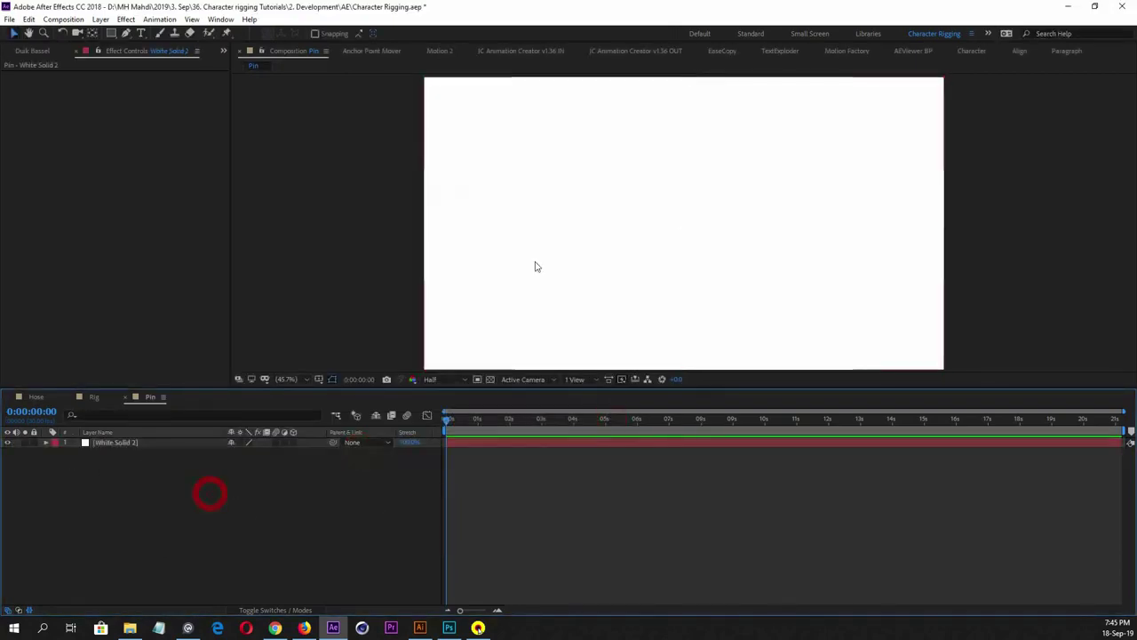
Bring up the project's list of compositions and folders with nothing selected
{"action": "left_click", "coordinate": [63, 51]}
{"action": "left_click", "coordinate": [27, 51]}
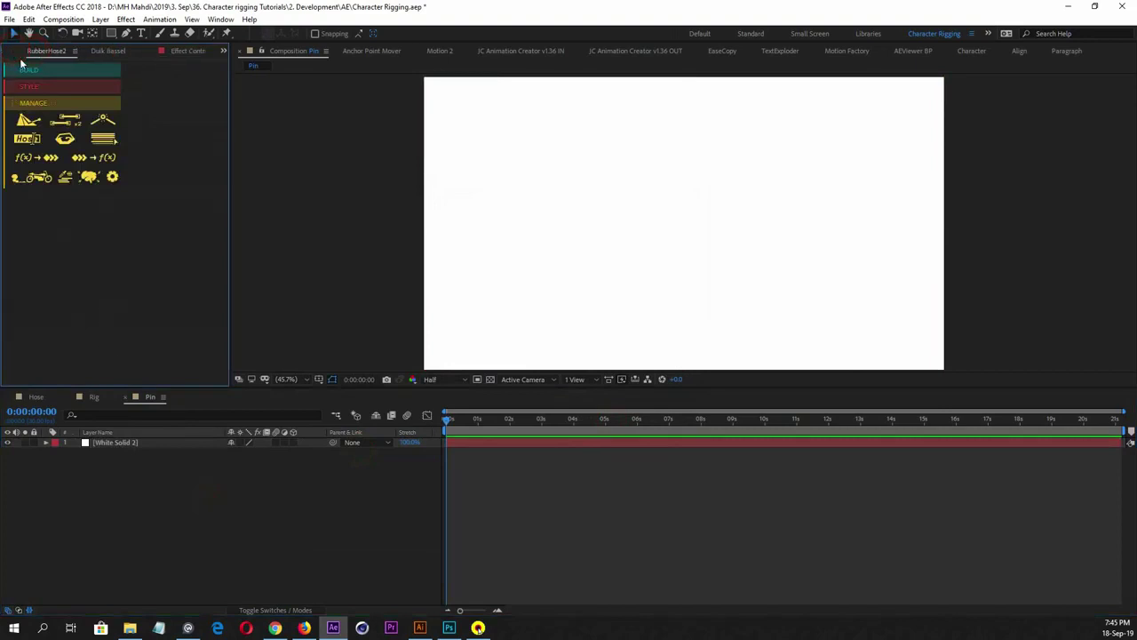
{"action": "left_click", "coordinate": [18, 50]}
{"action": "left_click", "coordinate": [89, 306]}
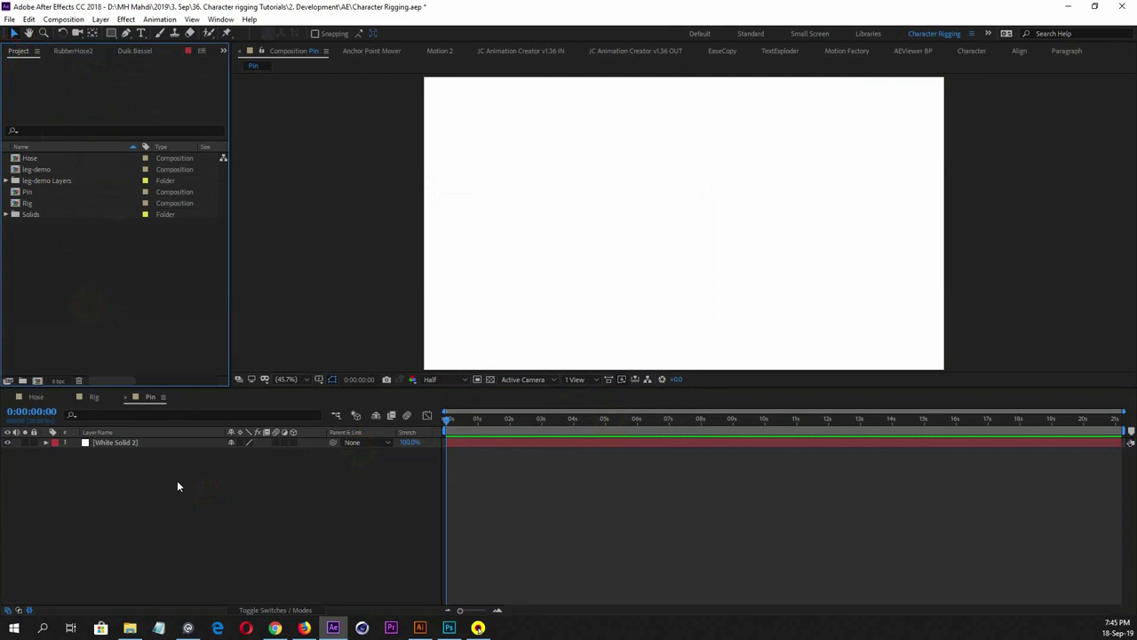
Switch to Illustrator, show character-project.ai, select the torso, and float the layer list beside the character
{"action": "left_click", "coordinate": [420, 628]}
{"action": "left_click", "coordinate": [315, 28]}
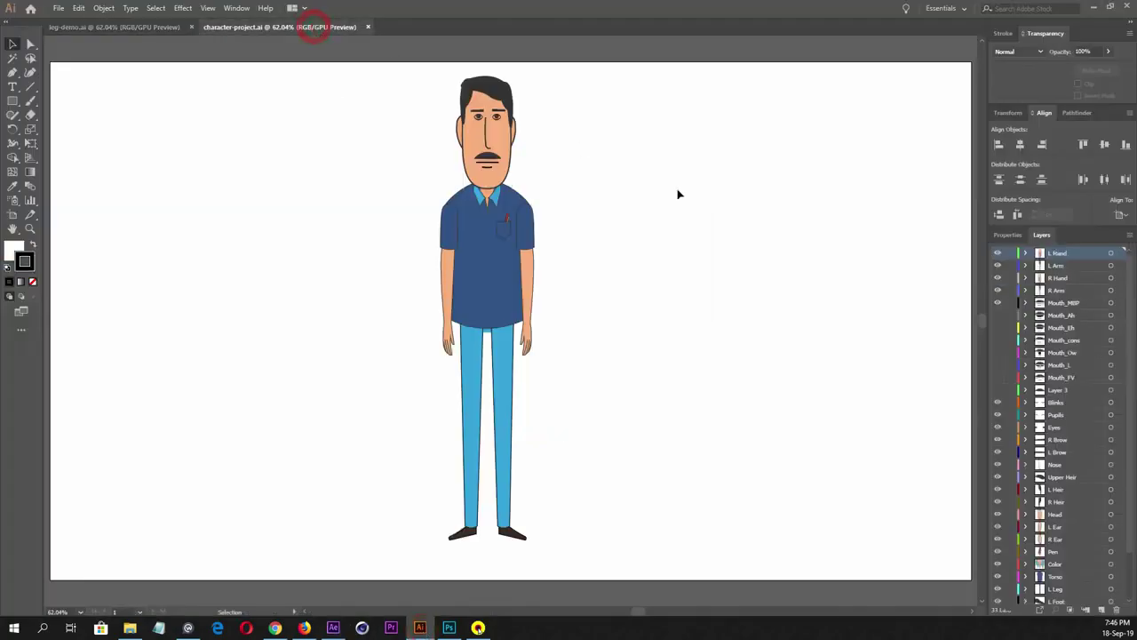
{"action": "left_click", "coordinate": [487, 280]}
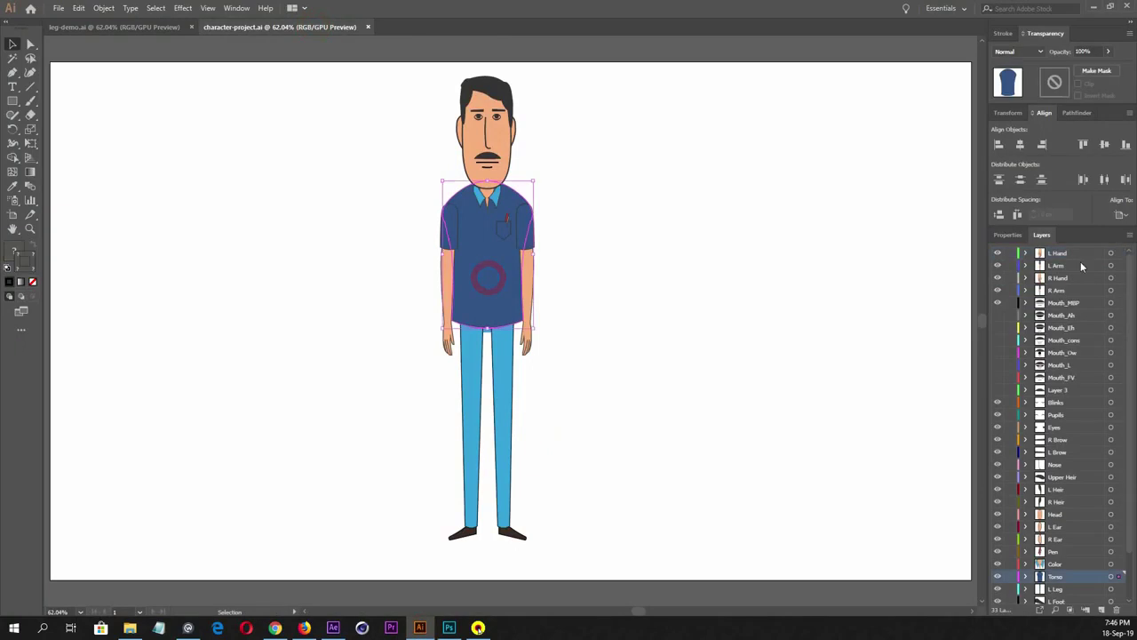
{"action": "left_click_drag", "start_coordinate": [1041, 235], "coordinate": [747, 75]}
Examine the L Hand, R Hand and R Arm layers in turn and clear the artwork selection
{"action": "left_click", "coordinate": [767, 94]}
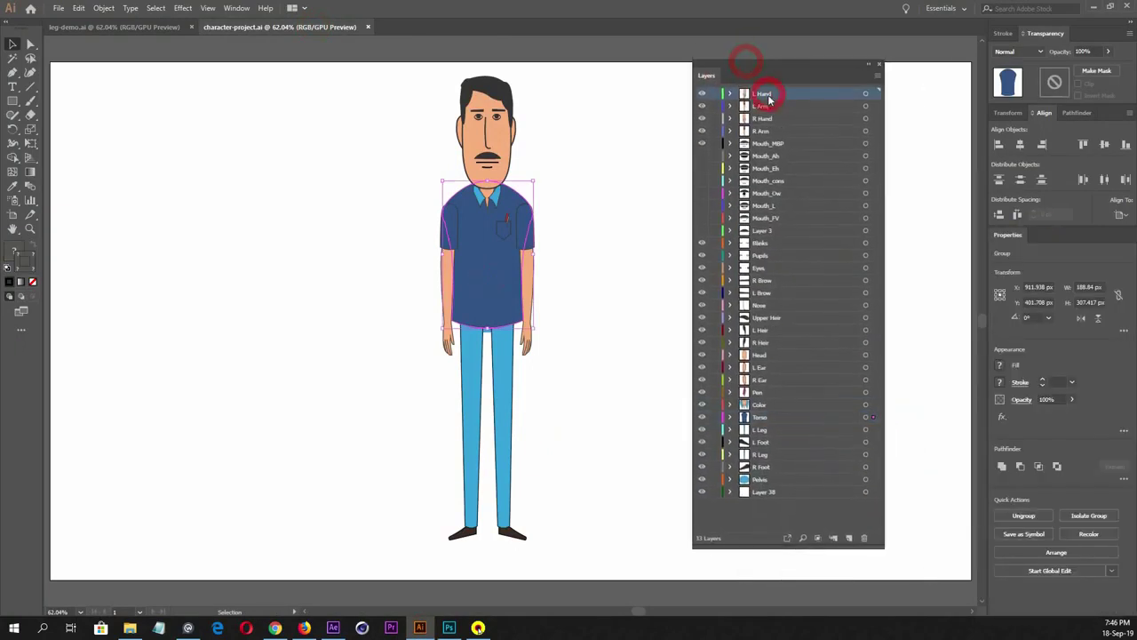
{"action": "left_click", "coordinate": [776, 119]}
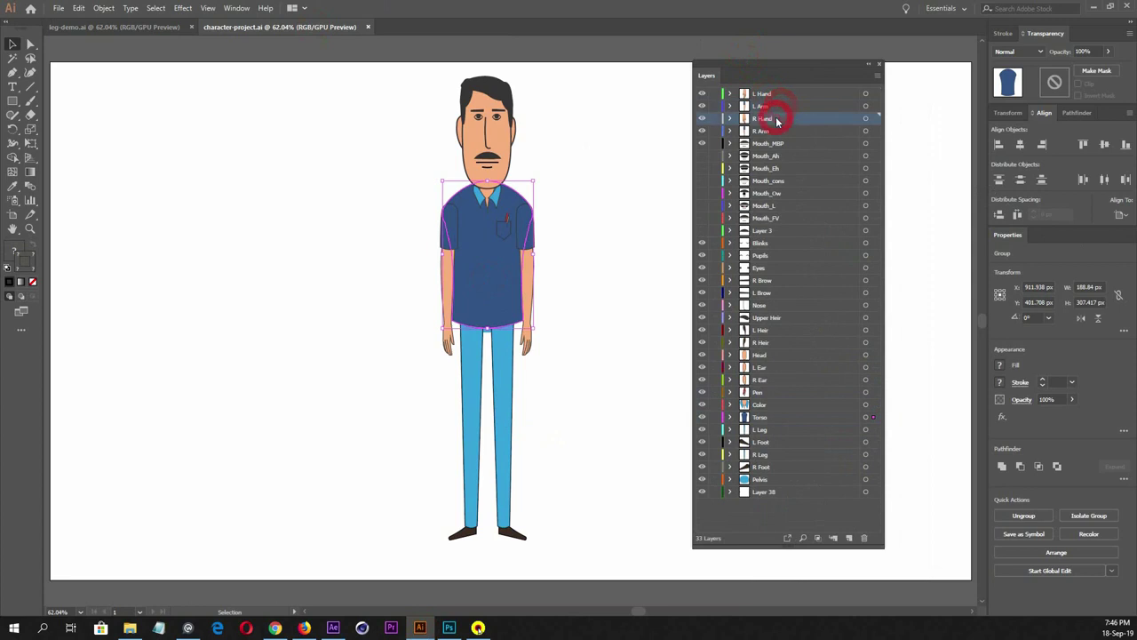
{"action": "left_click", "coordinate": [798, 130]}
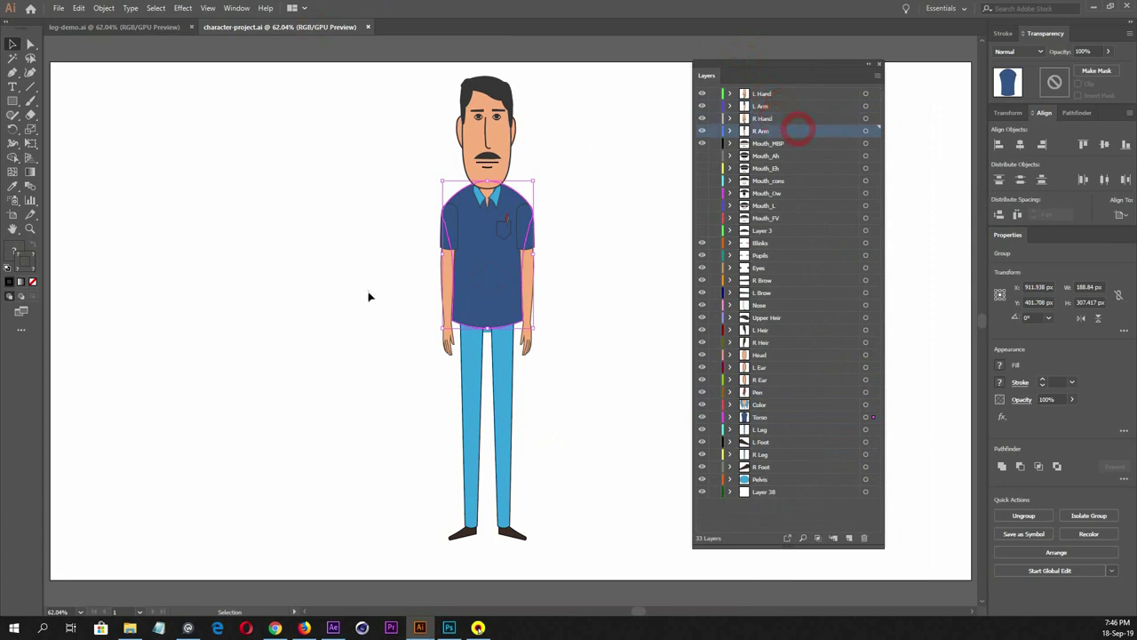
{"action": "left_click", "coordinate": [127, 135]}
{"action": "left_click", "coordinate": [224, 248]}
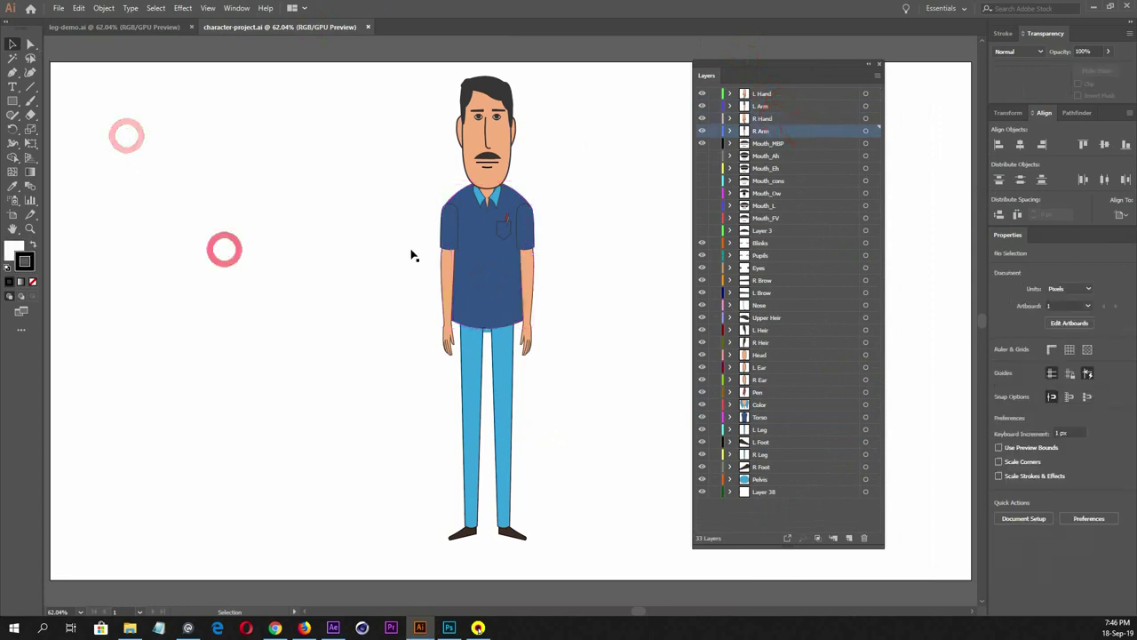
Try pulling the R Arm artwork away from the body as a separate piece, and undo the move
{"action": "left_click", "coordinate": [445, 229]}
{"action": "left_click_drag", "start_coordinate": [445, 229], "coordinate": [376, 246]}
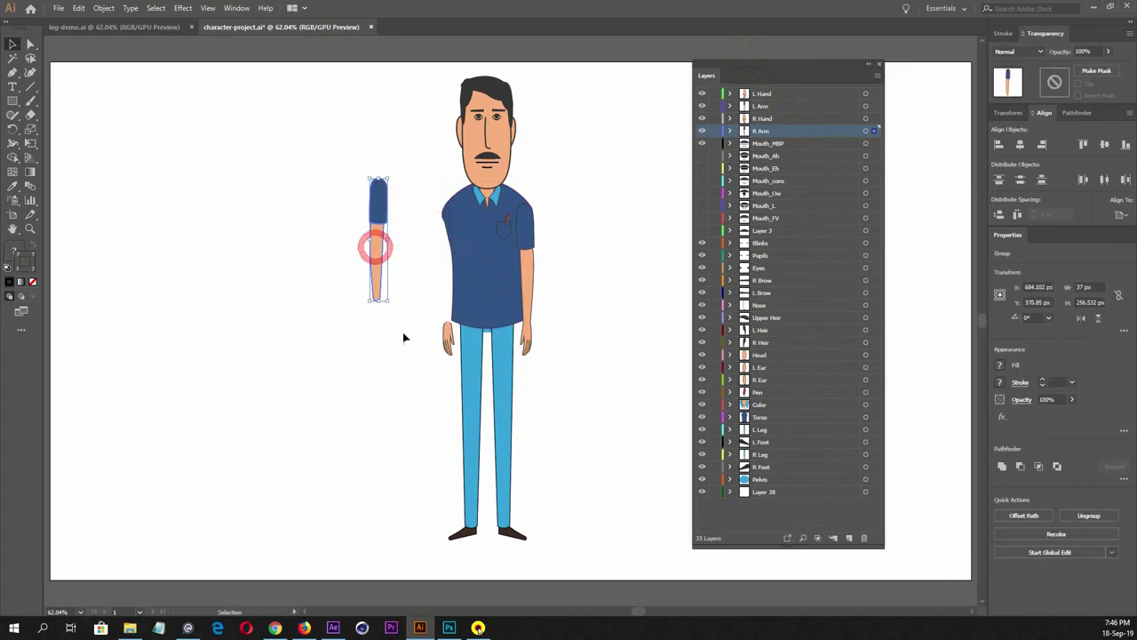
{"action": "key", "text": "ctrl+z"}
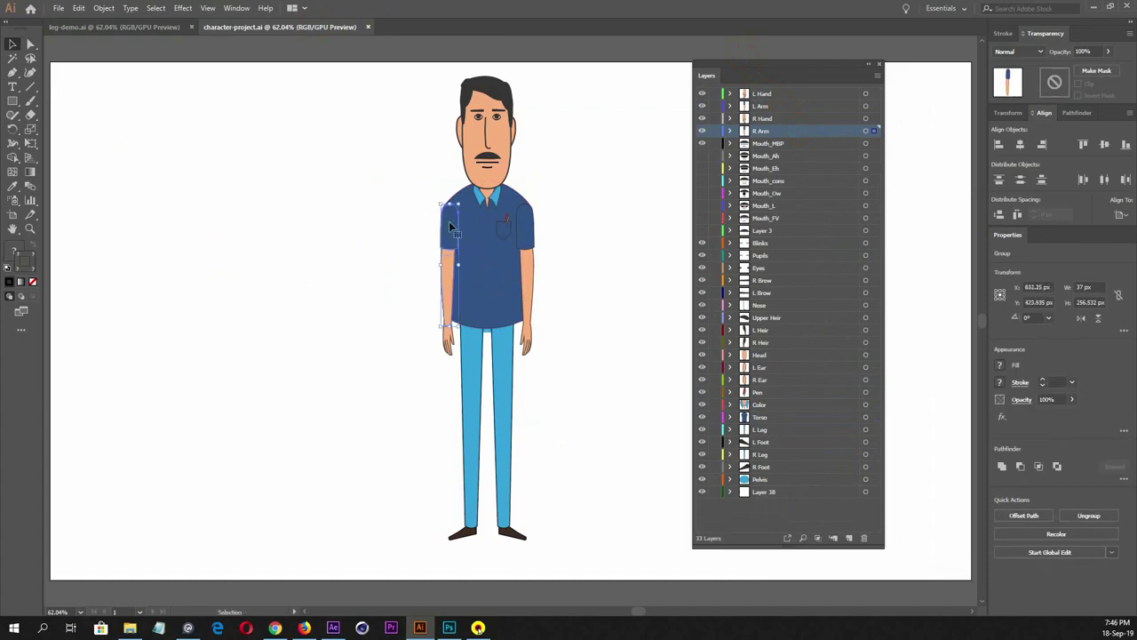
Examine which layers hold the character's hands, L arm, torso and collar by selecting each part on the artboard
{"action": "left_click", "coordinate": [447, 339]}
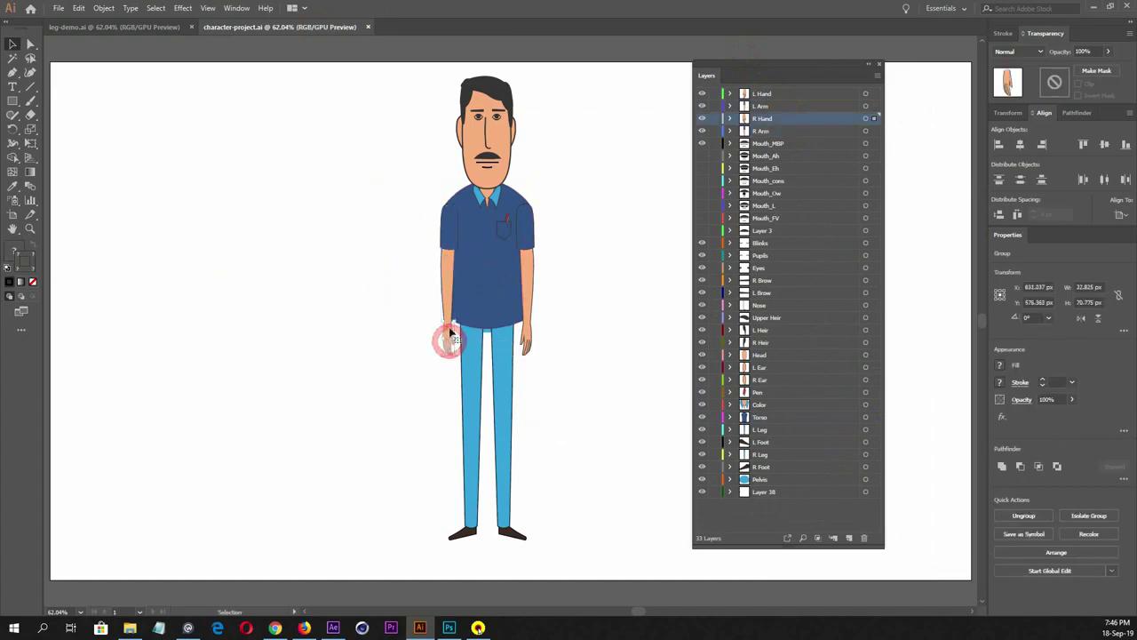
{"action": "scroll", "coordinate": [533, 267], "scroll_direction": "down", "scroll_amount": 2}
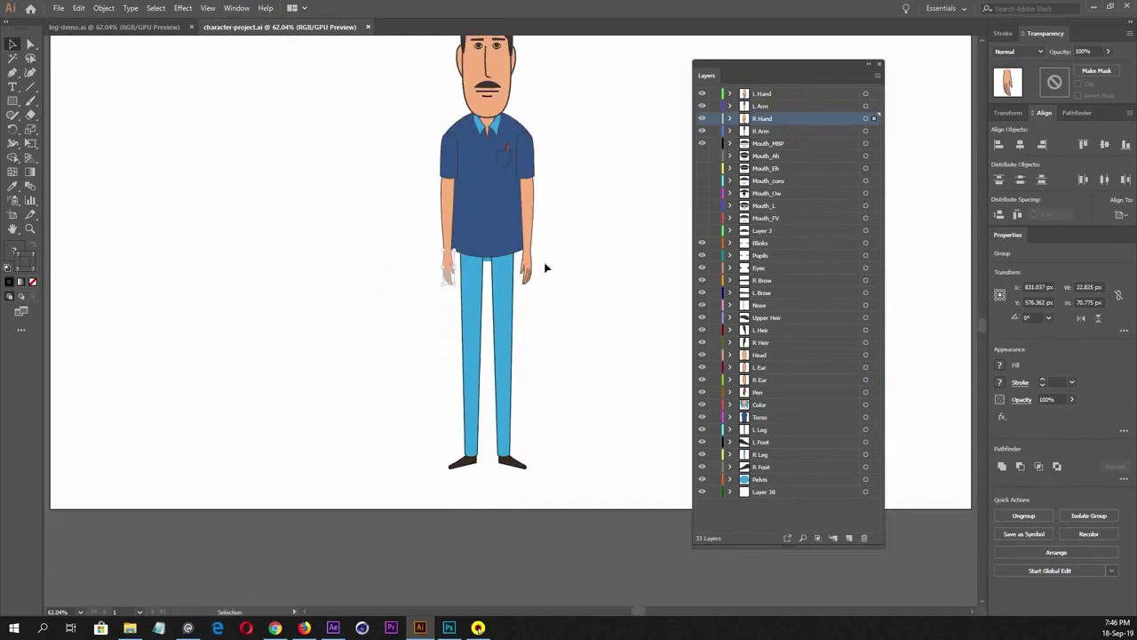
{"action": "left_click", "coordinate": [527, 264]}
{"action": "left_click", "coordinate": [527, 208]}
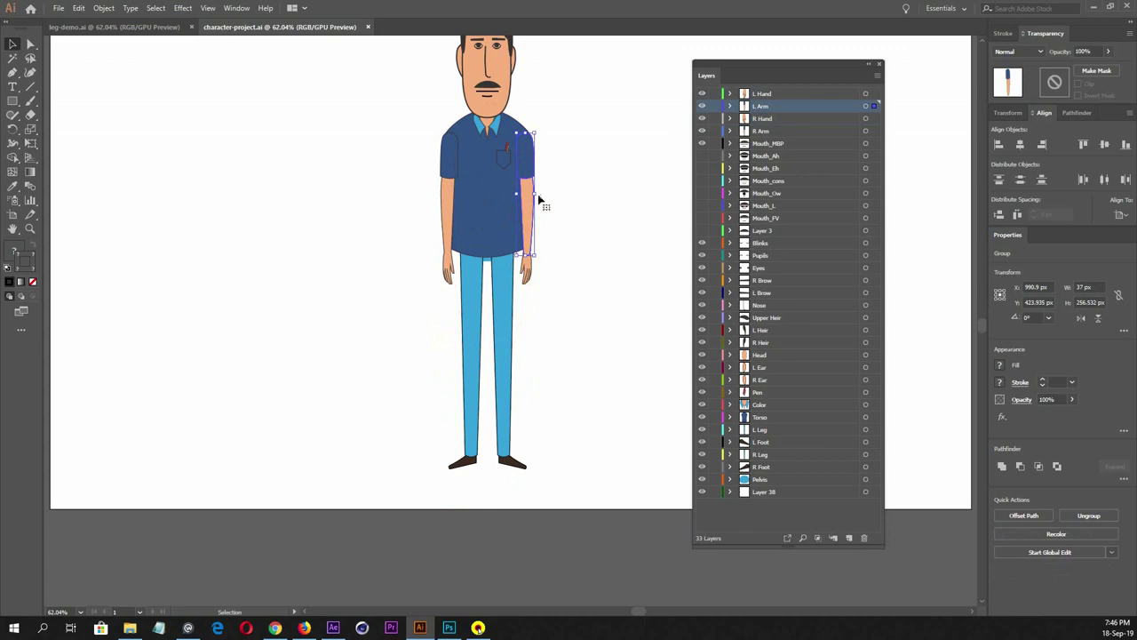
{"action": "left_click", "coordinate": [482, 190]}
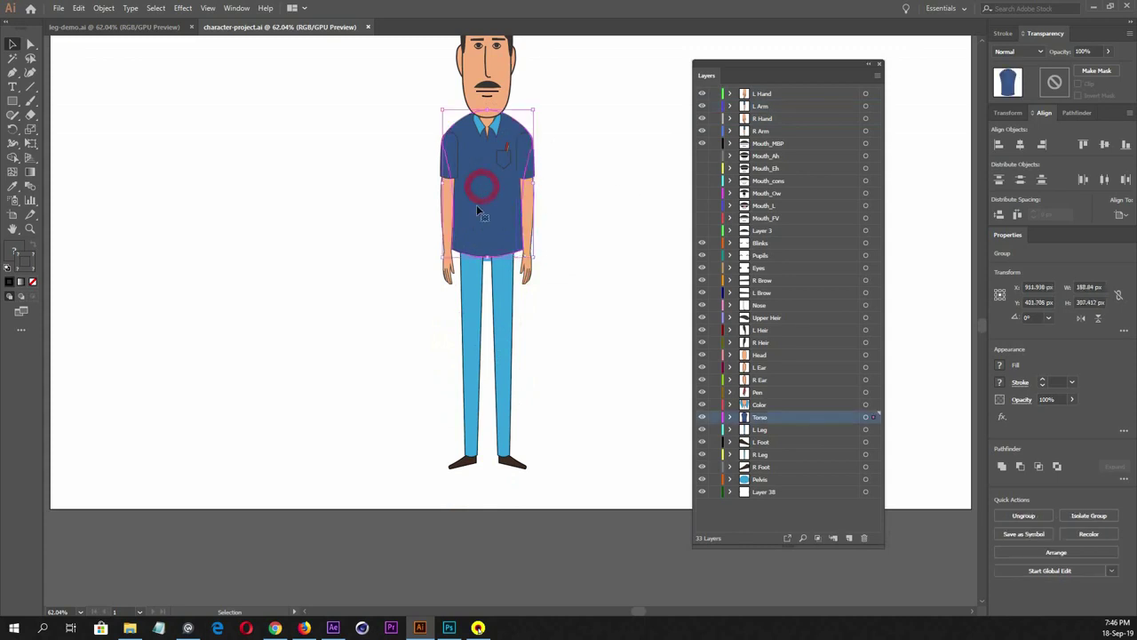
{"action": "left_click", "coordinate": [484, 129]}
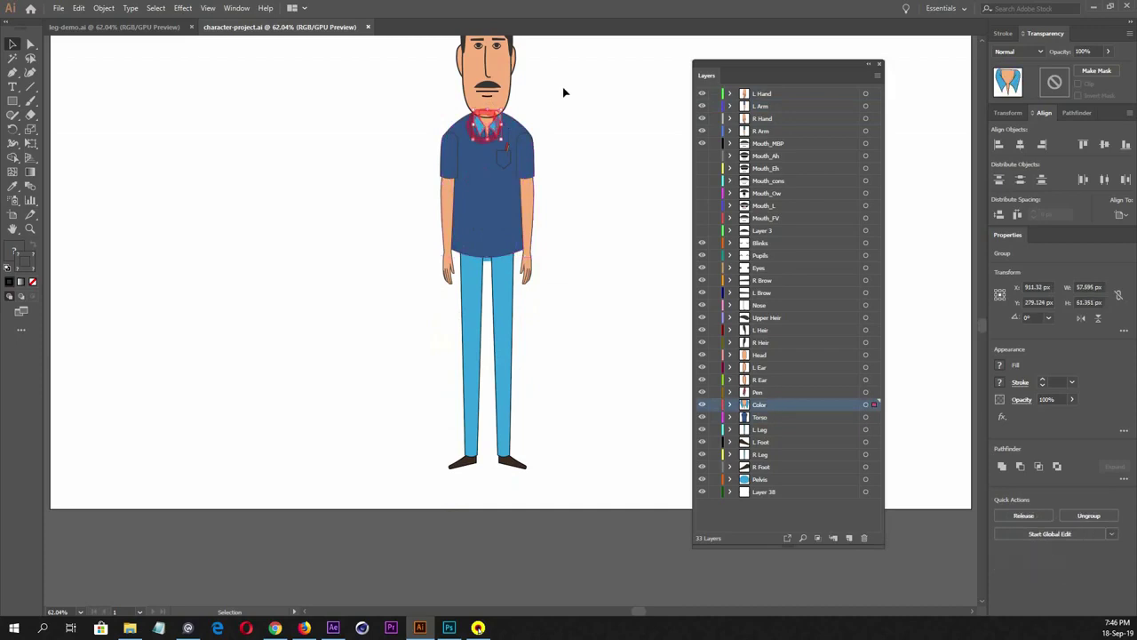
Examine which layers hold the character's head, legs and feet by selecting the parts on the artboard, and clear the selection
{"action": "left_click", "coordinate": [494, 64]}
{"action": "scroll", "coordinate": [571, 195], "scroll_direction": "up", "scroll_amount": 2}
{"action": "scroll", "coordinate": [578, 284], "scroll_direction": "down", "scroll_amount": 1}
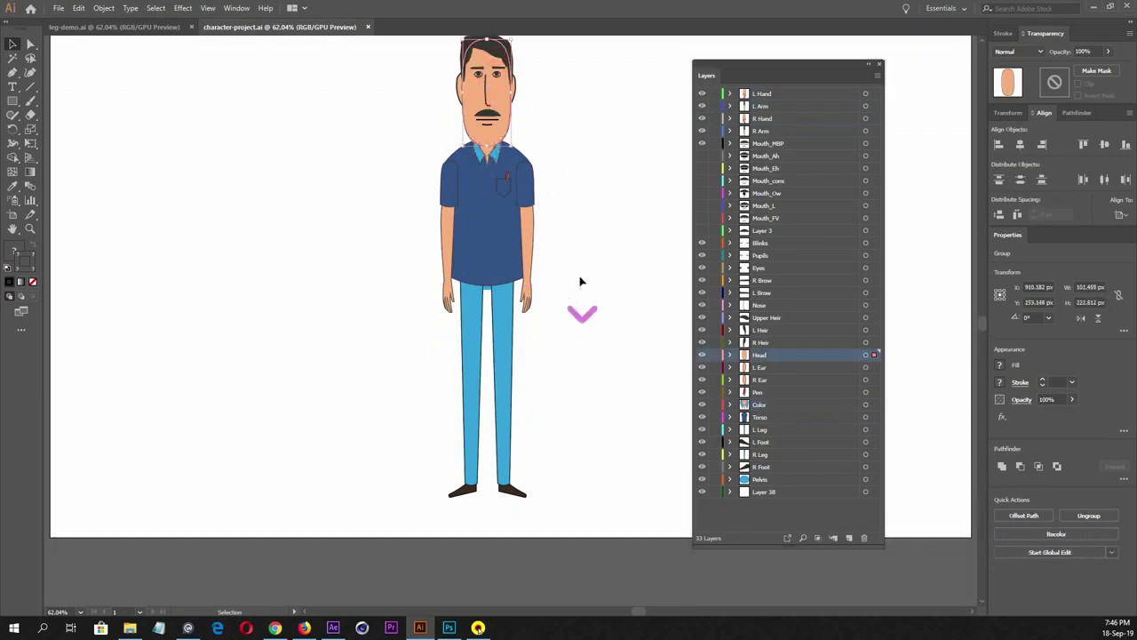
{"action": "left_click", "coordinate": [500, 412]}
{"action": "left_click", "coordinate": [470, 376]}
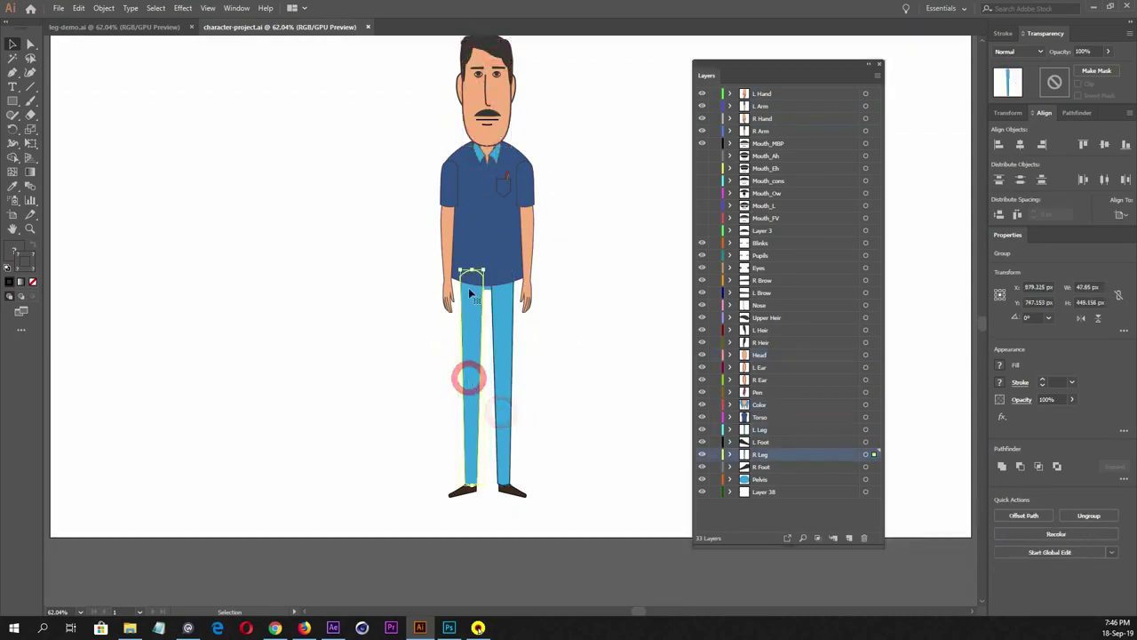
{"action": "left_click", "coordinate": [457, 492]}
{"action": "left_click", "coordinate": [509, 491]}
{"action": "left_click", "coordinate": [500, 379]}
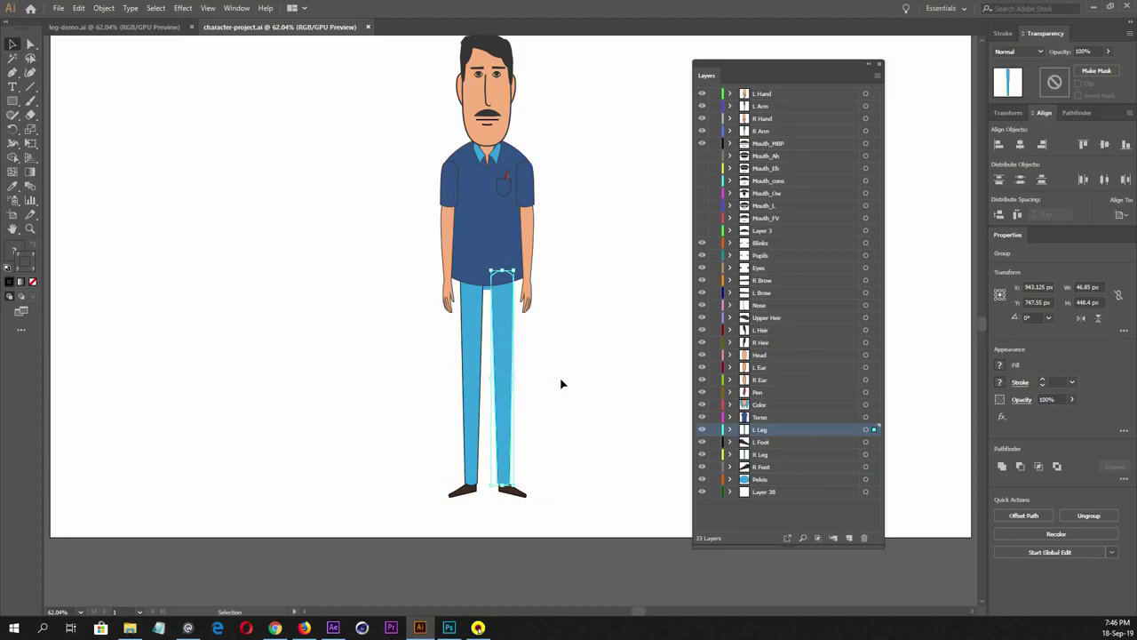
{"action": "left_click", "coordinate": [384, 266]}
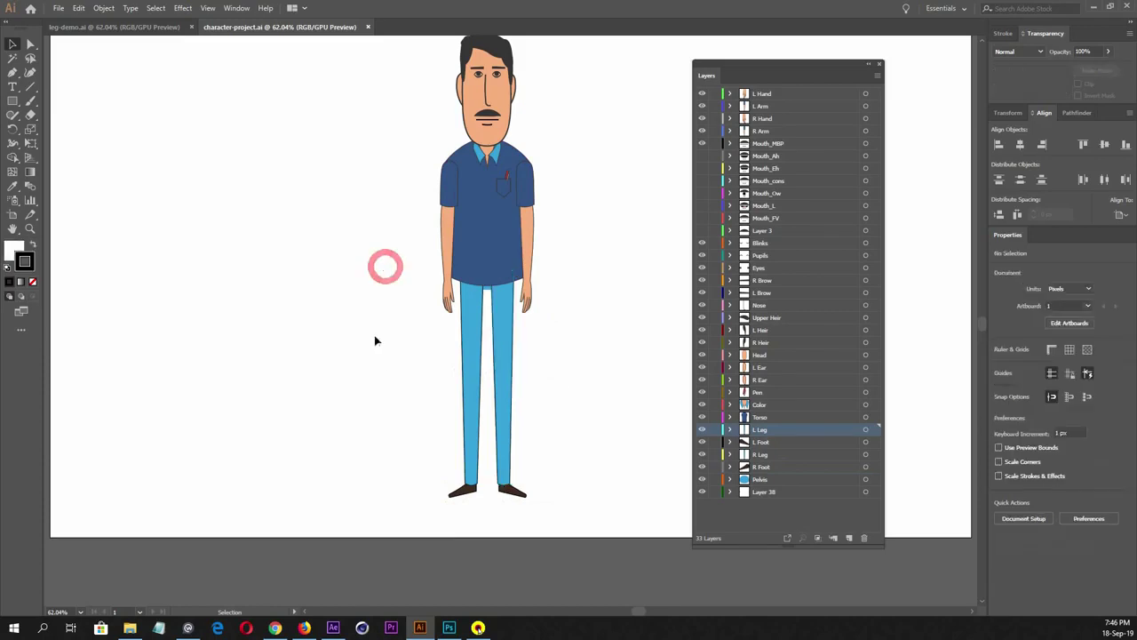
Switch to After Effects and import character-project.ai as Composition - Retain Layer Sizes
{"action": "left_click", "coordinate": [333, 628]}
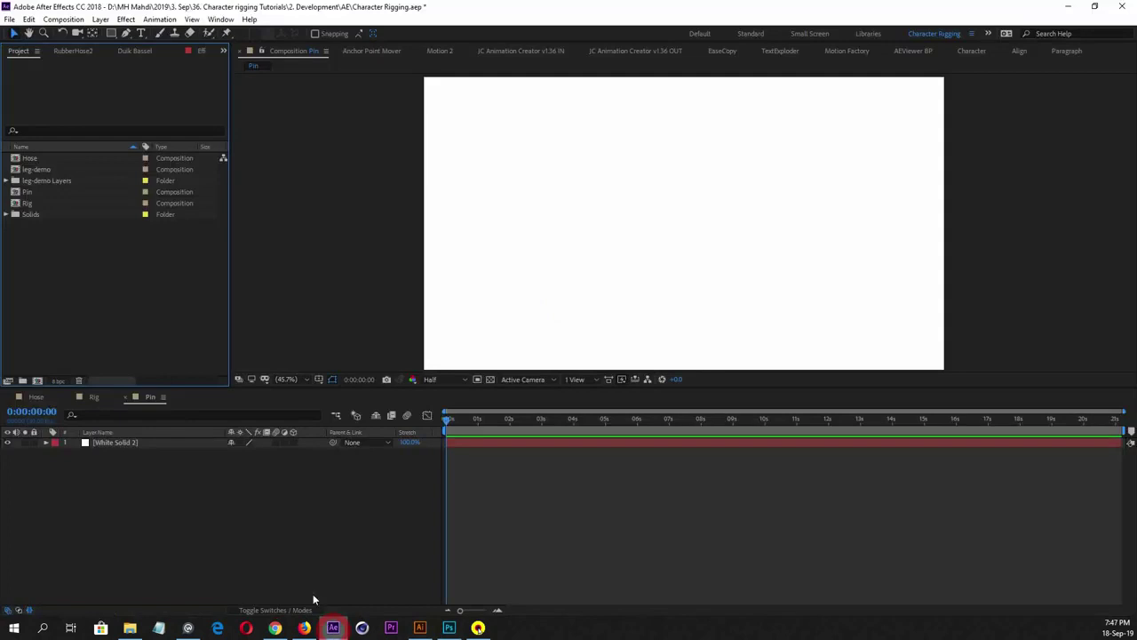
{"action": "double_click", "coordinate": [107, 277]}
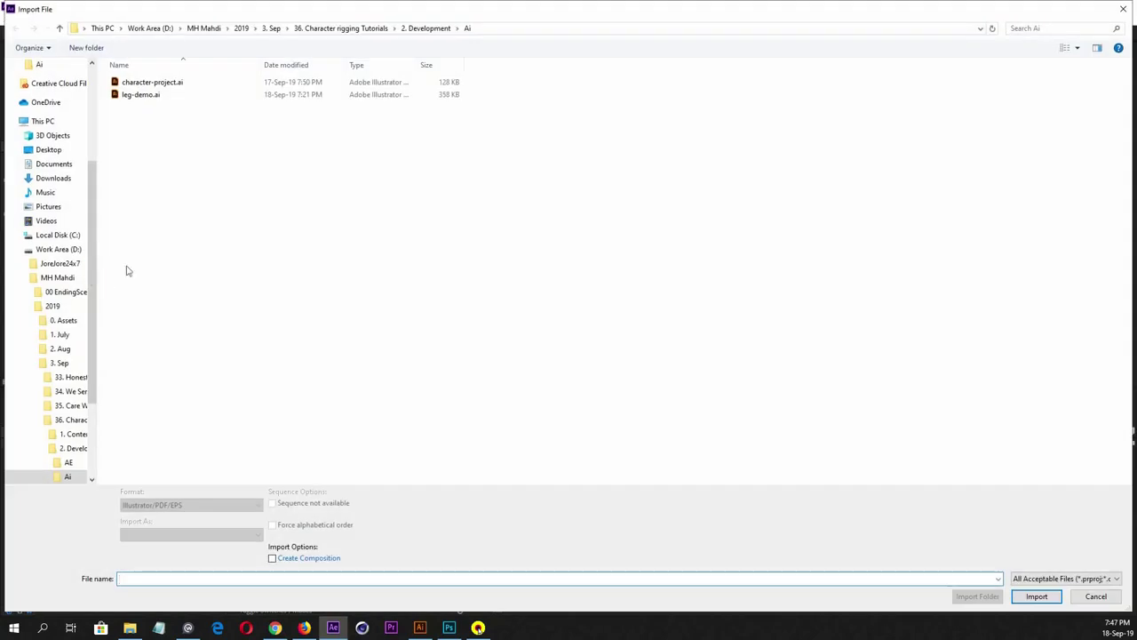
{"action": "left_click", "coordinate": [125, 84]}
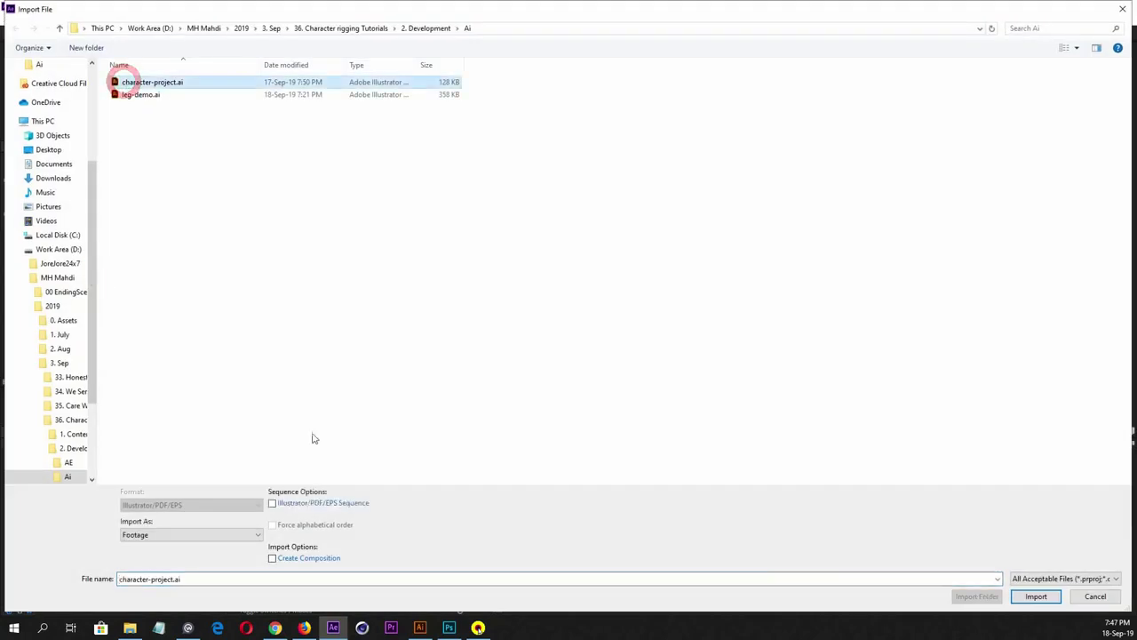
{"action": "left_click", "coordinate": [191, 534]}
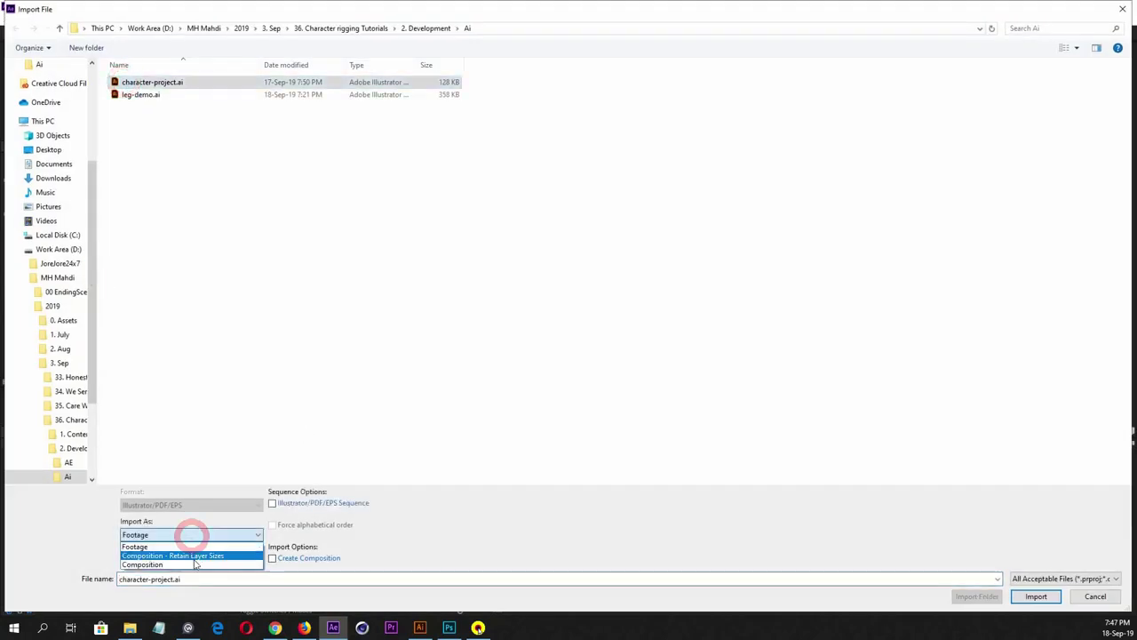
{"action": "left_click", "coordinate": [197, 557]}
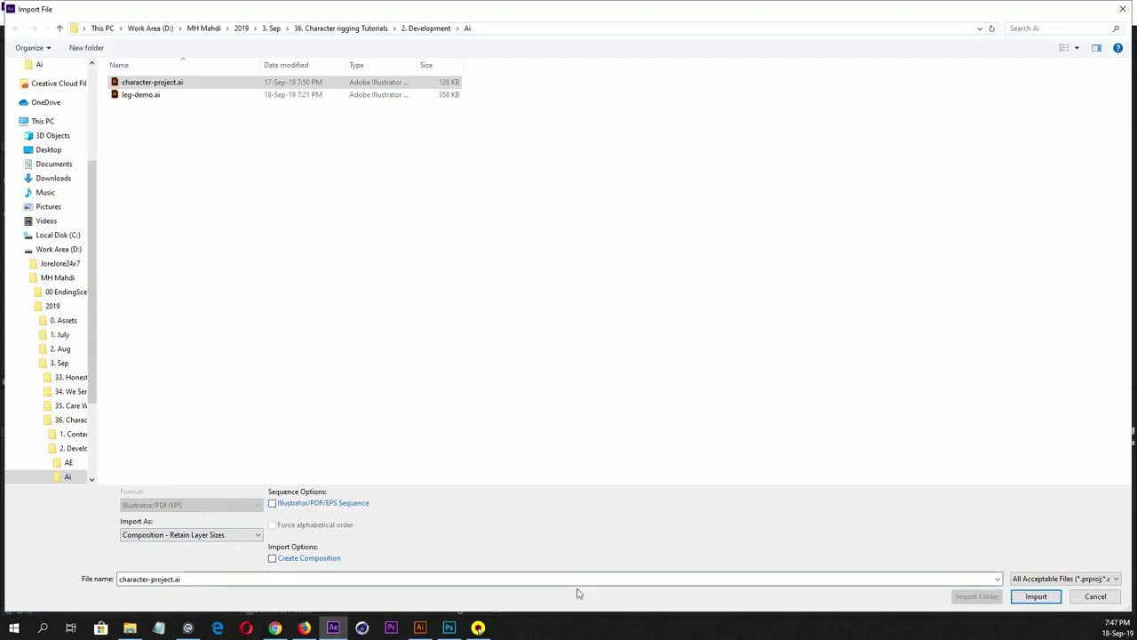
{"action": "left_click", "coordinate": [1036, 596]}
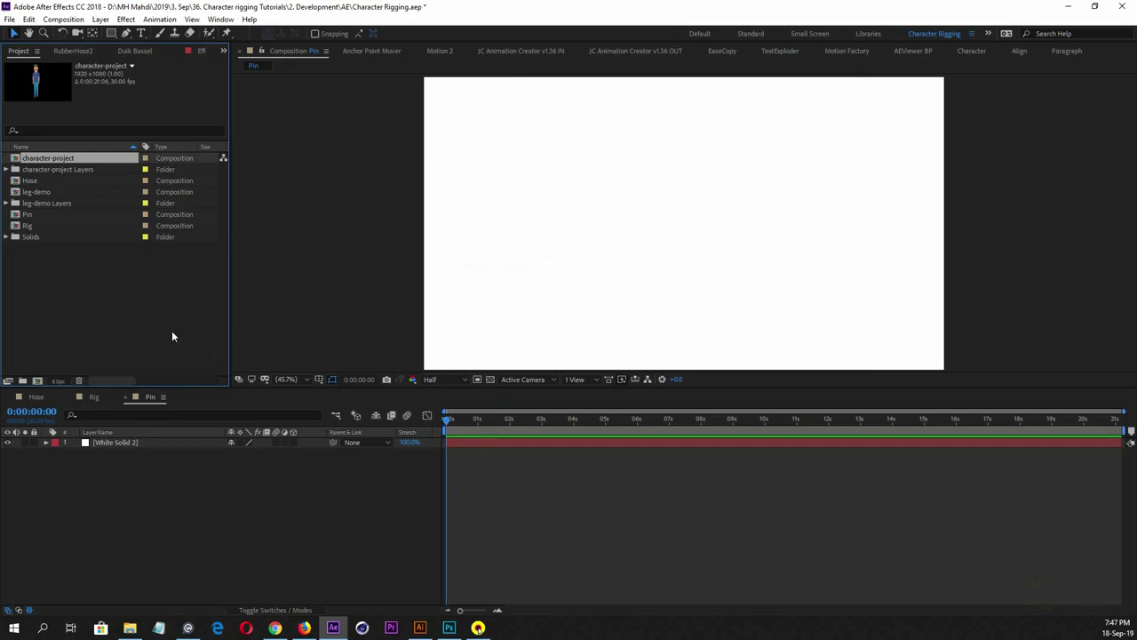
Copy all layers of the character-project composition, from L Hand to Layer 38, into the Pin composition
{"action": "double_click", "coordinate": [55, 159]}
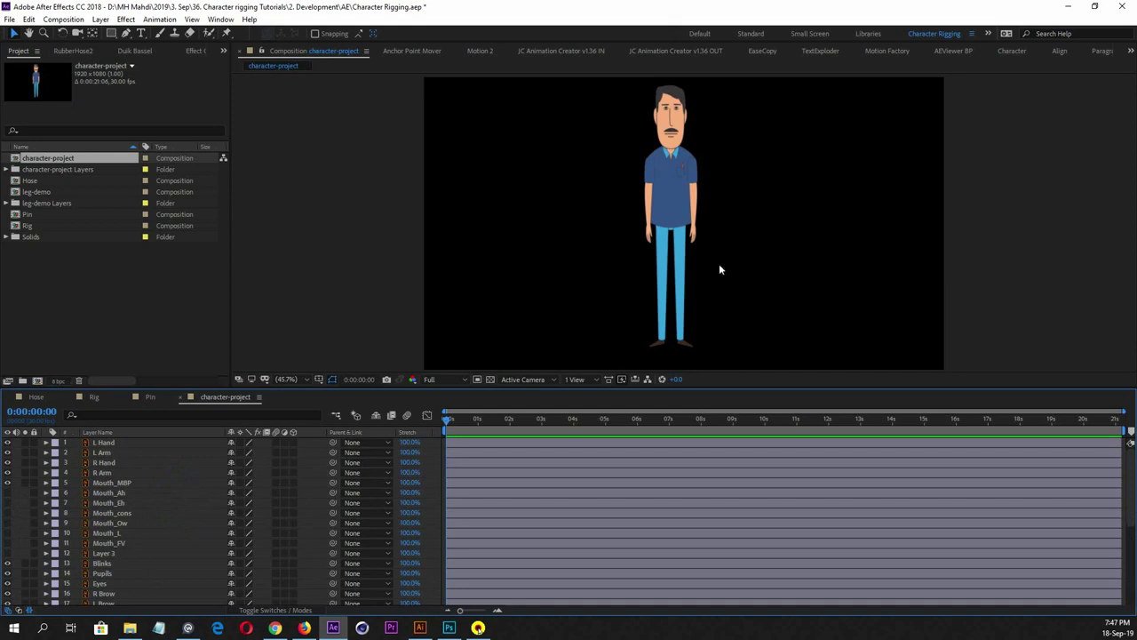
{"action": "left_click", "coordinate": [119, 446]}
{"action": "scroll", "coordinate": [121, 495], "scroll_direction": "down", "scroll_amount": 5}
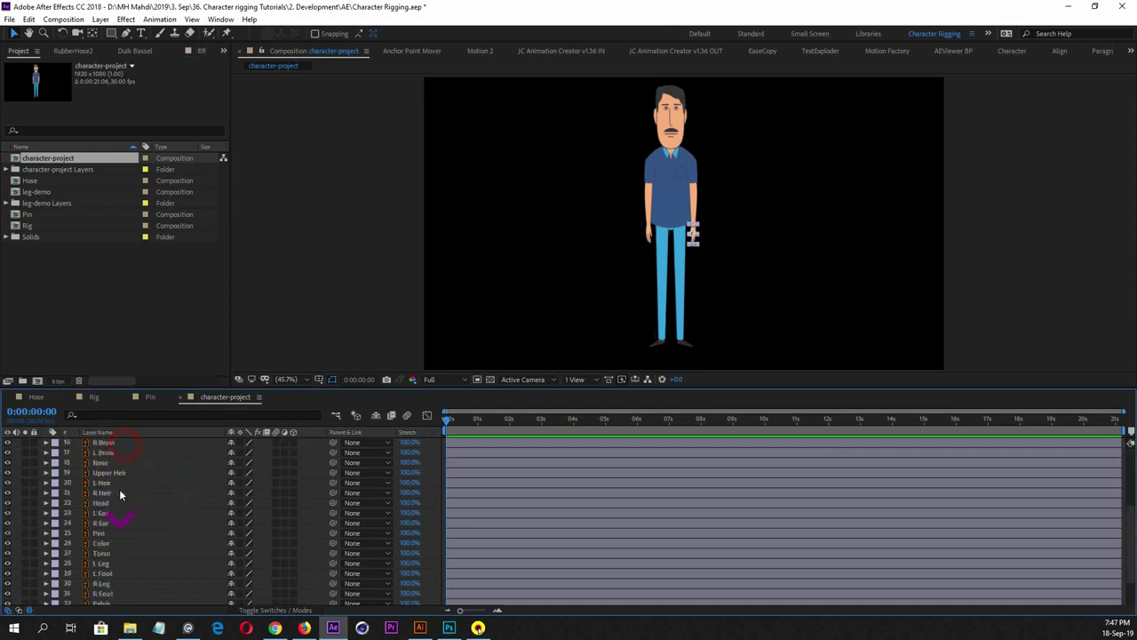
{"action": "scroll", "coordinate": [123, 506], "scroll_direction": "down", "scroll_amount": 1}
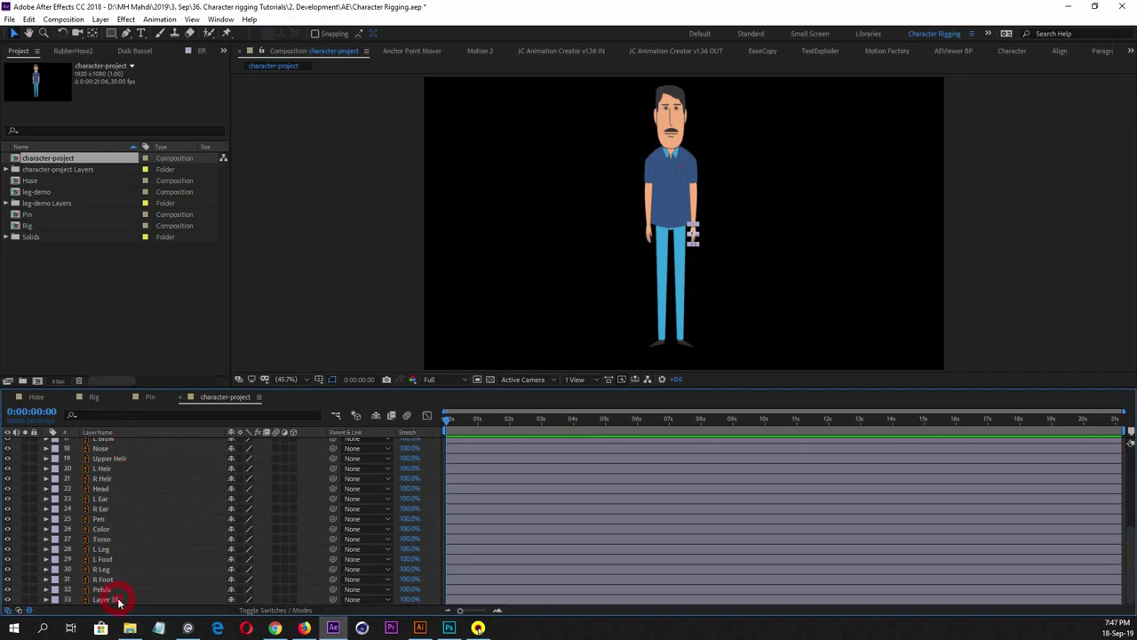
{"action": "left_click", "coordinate": [118, 601], "text": "shift"}
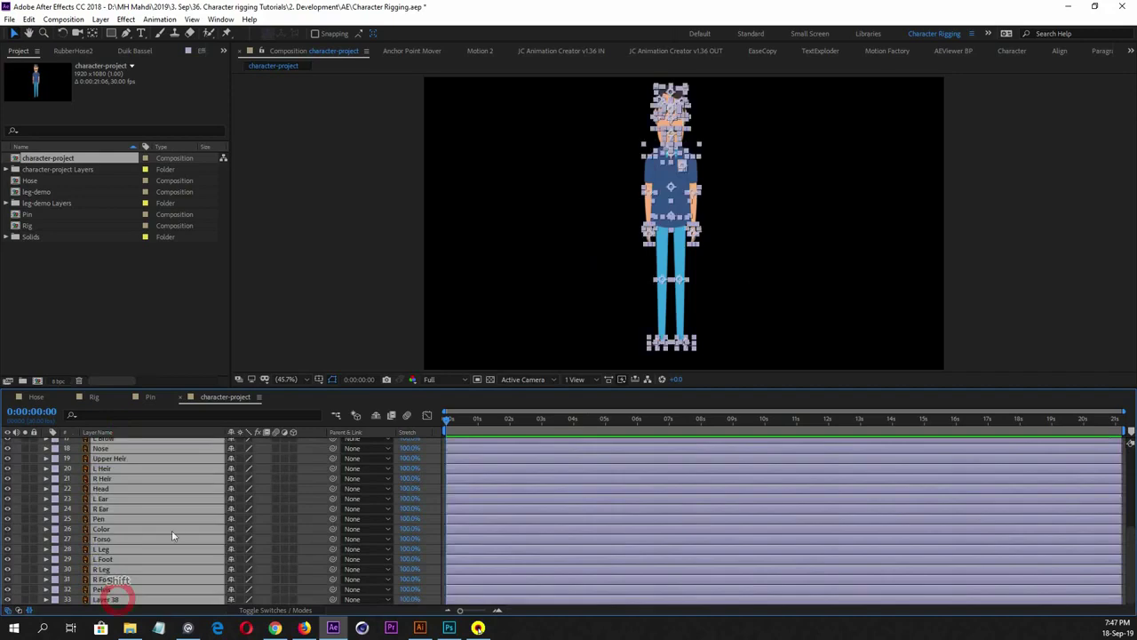
{"action": "left_click", "coordinate": [152, 397]}
{"action": "scroll", "coordinate": [195, 525], "scroll_direction": "up", "scroll_amount": 1}
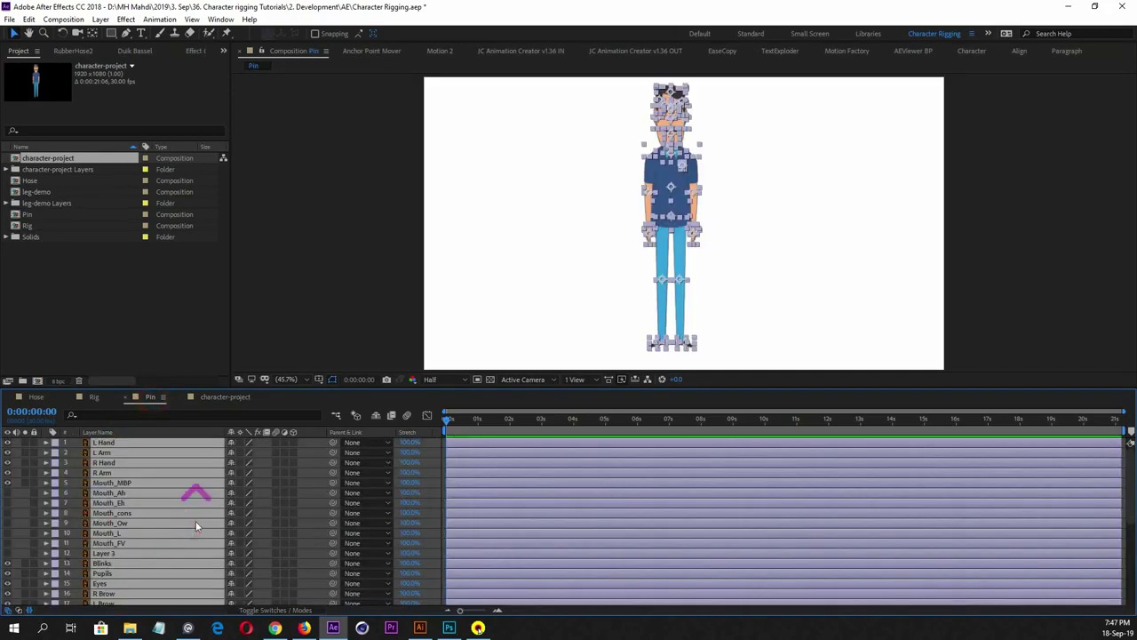
Close the character-project timeline and deselect the pasted layers in the Pin composition
{"action": "scroll", "coordinate": [165, 530], "scroll_direction": "down", "scroll_amount": 2}
{"action": "scroll", "coordinate": [171, 530], "scroll_direction": "up", "scroll_amount": 2}
{"action": "left_click", "coordinate": [181, 401]}
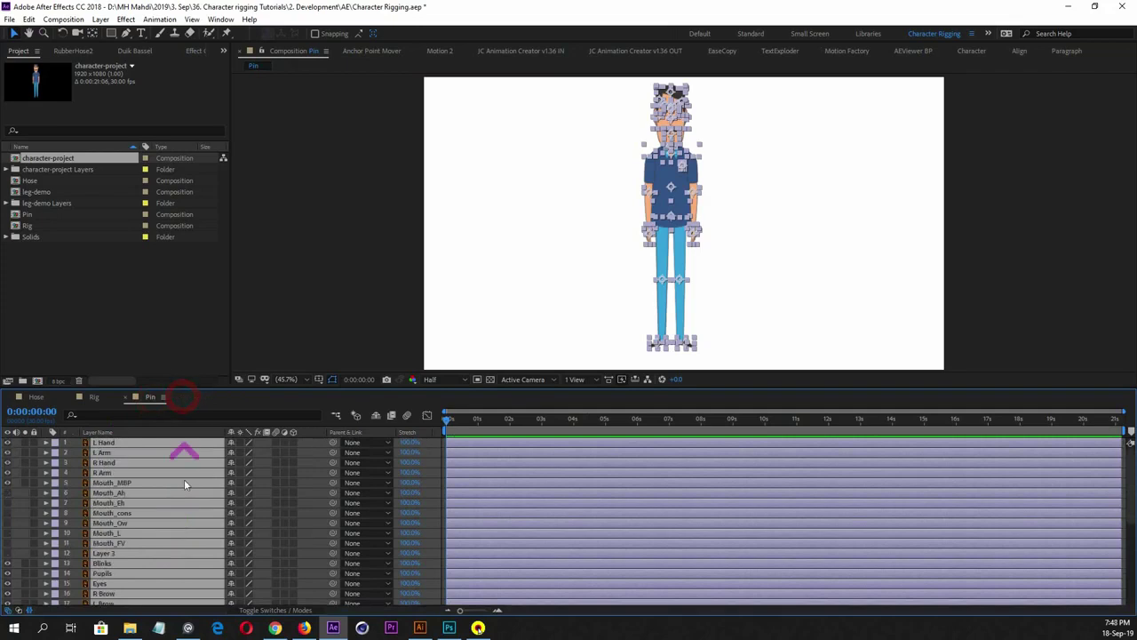
{"action": "left_click", "coordinate": [435, 462]}
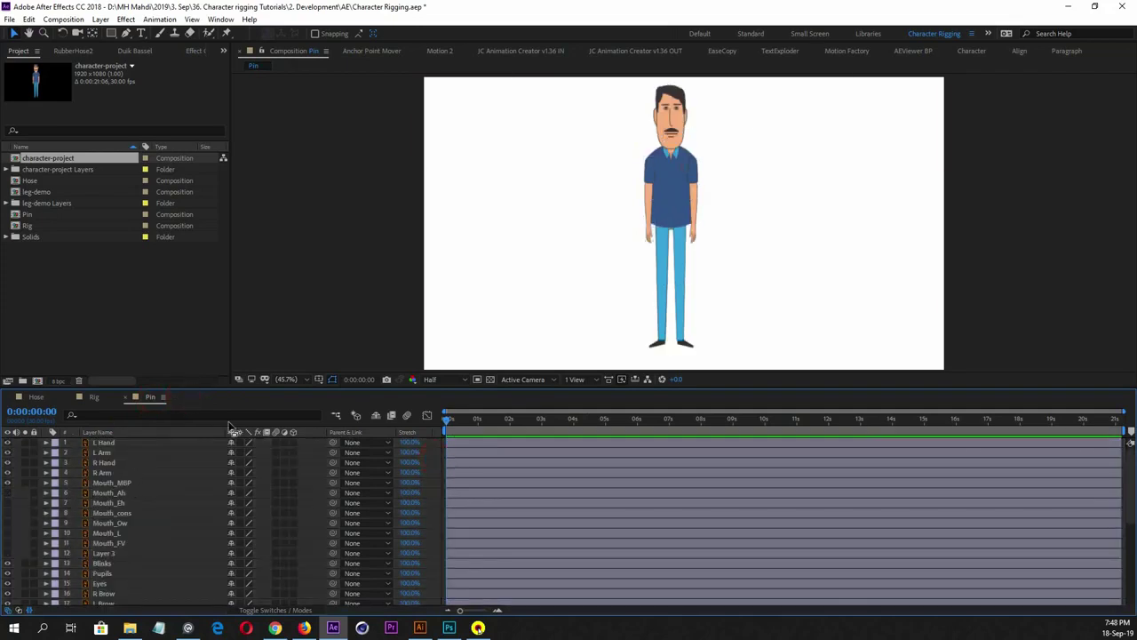
{"action": "key", "text": "comma"}
{"action": "key", "text": "comma"}
{"action": "left_click", "coordinate": [292, 378]}
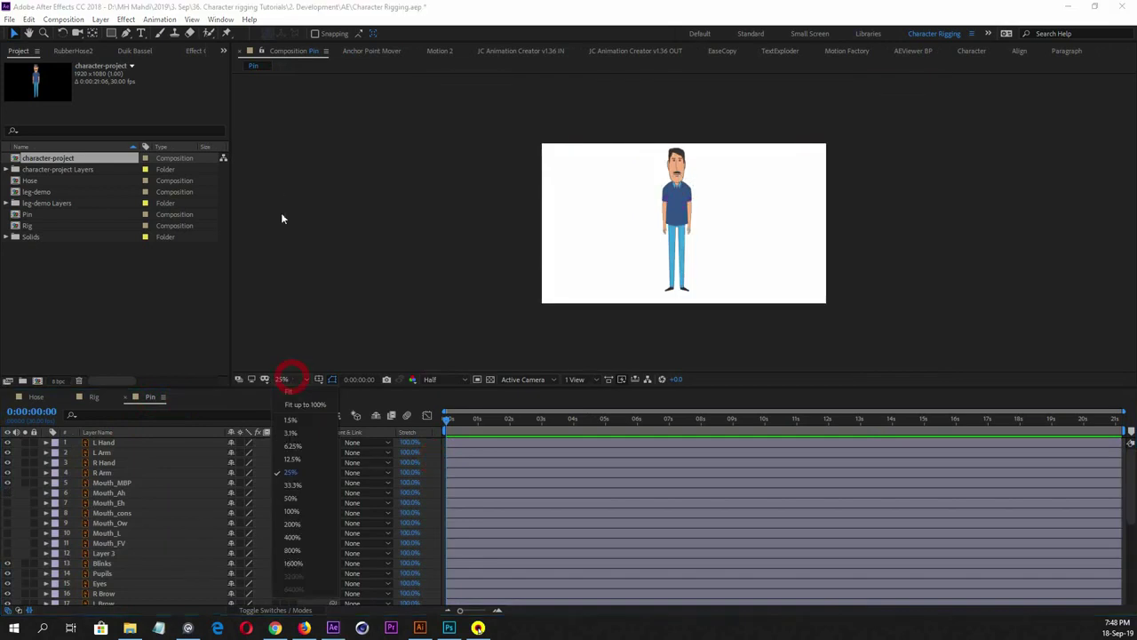
{"action": "left_click", "coordinate": [296, 392]}
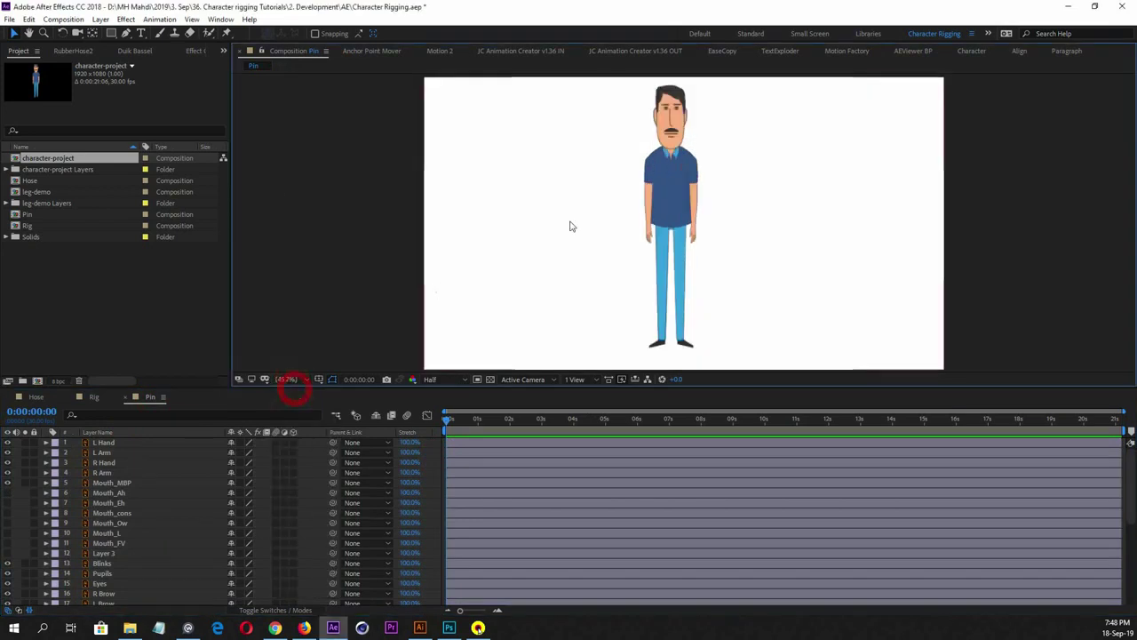
{"action": "left_click", "coordinate": [680, 98]}
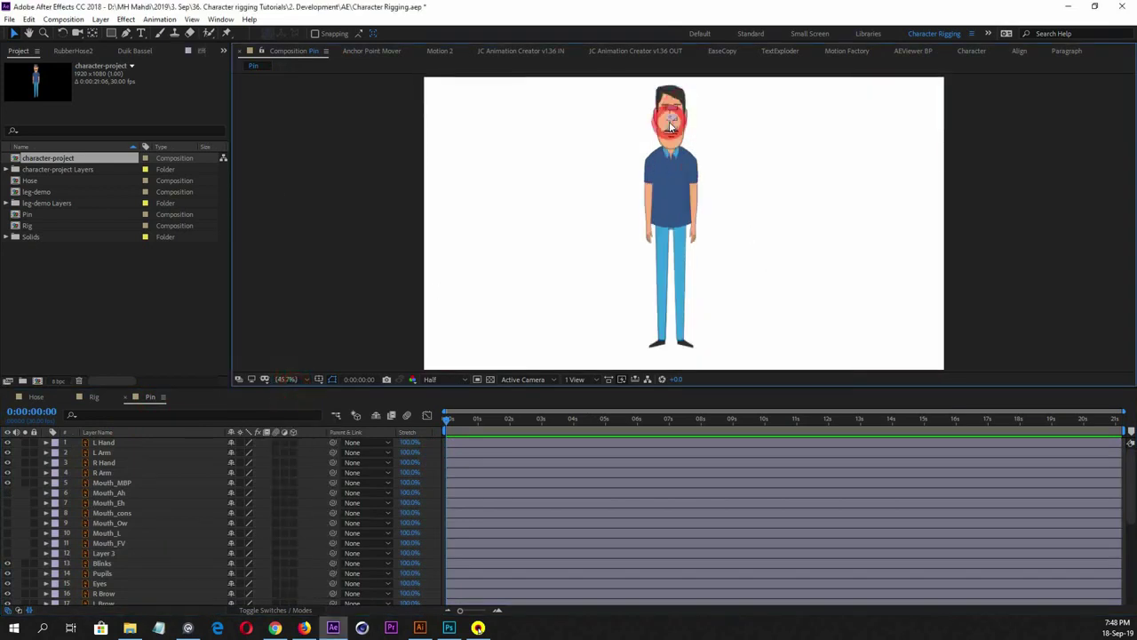
{"action": "left_click", "coordinate": [743, 144]}
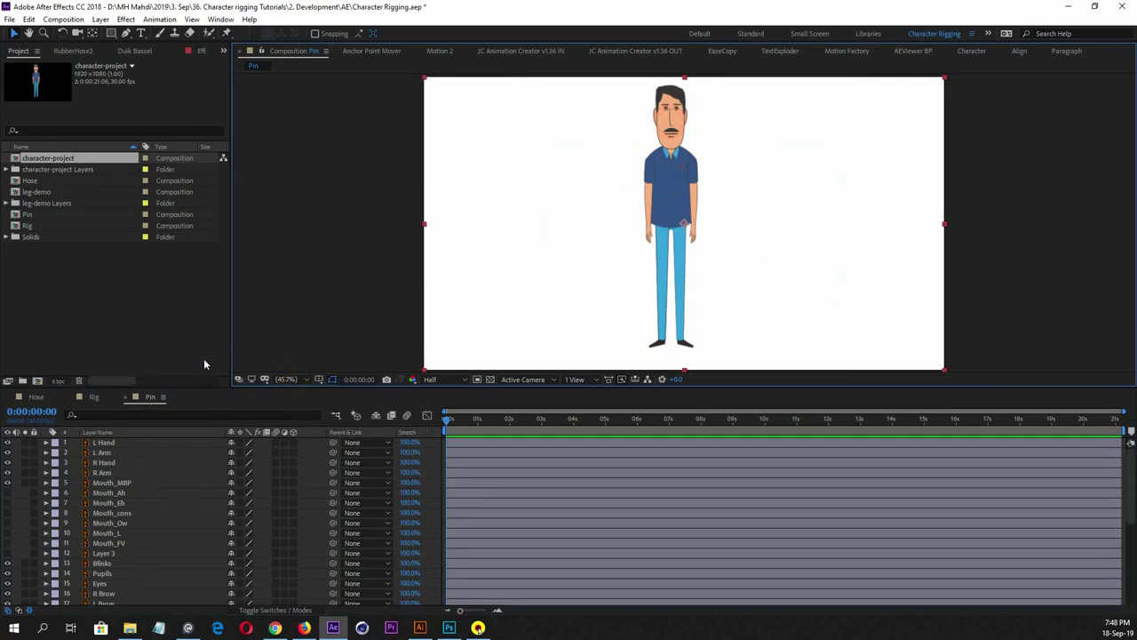
Examine the character's mouth-shape layers, including Mouth_MBP, Mouth_Ah, Mouth_cons, Mouth_Ow, Mouth_L and Mouth_FV
{"action": "left_click", "coordinate": [126, 491]}
{"action": "left_click", "coordinate": [133, 512]}
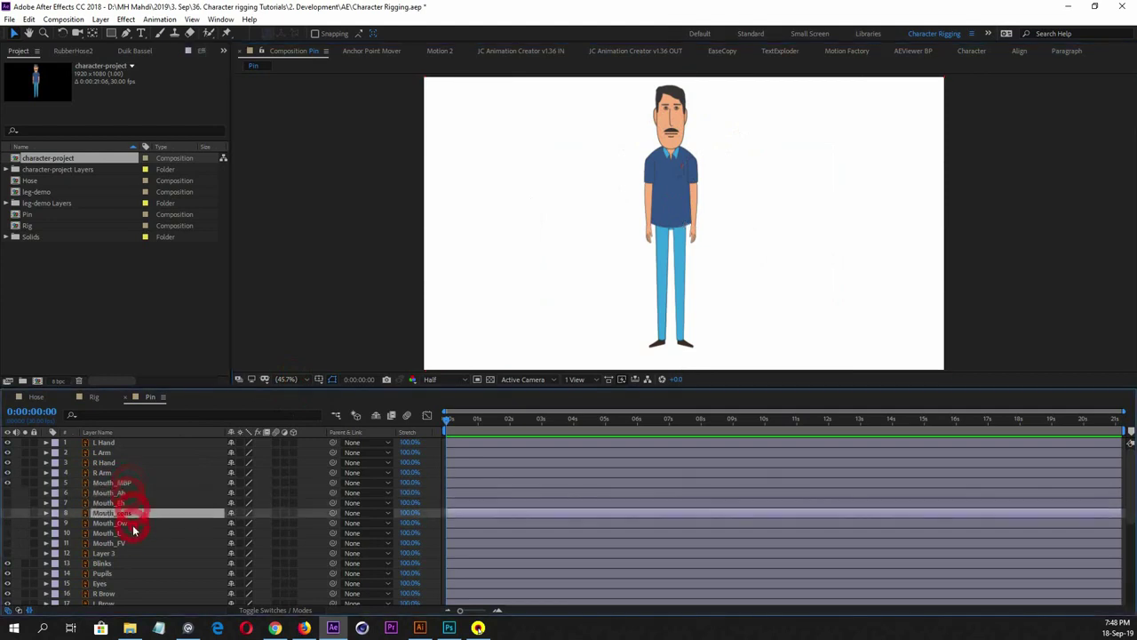
{"action": "left_click", "coordinate": [133, 522]}
{"action": "left_click", "coordinate": [132, 532]}
{"action": "left_click", "coordinate": [133, 542]}
{"action": "left_click", "coordinate": [118, 493]}
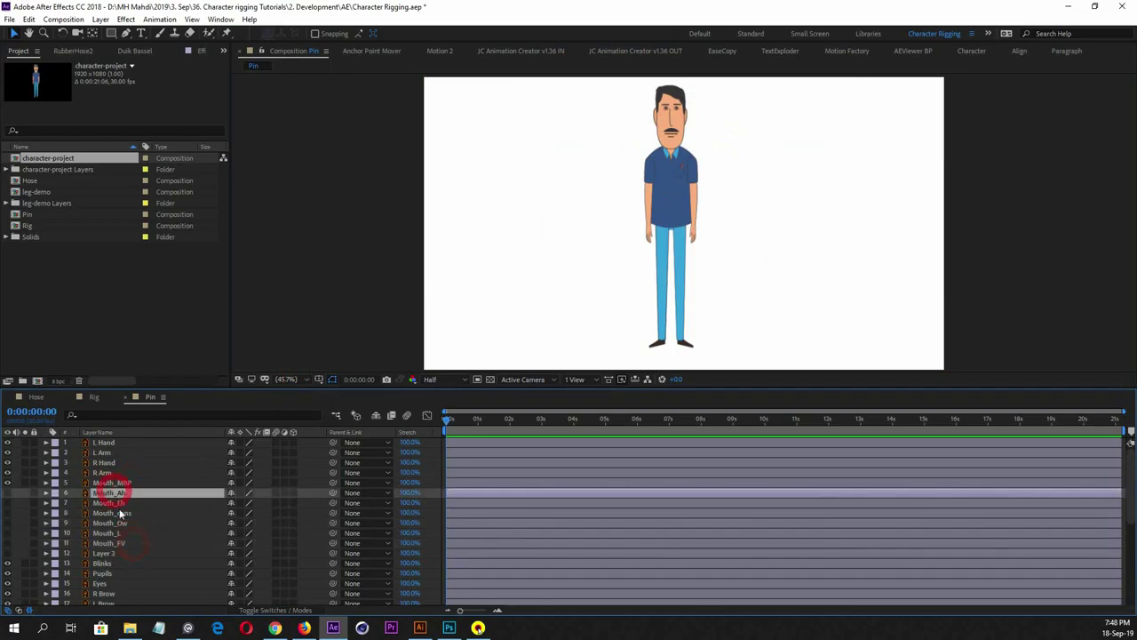
{"action": "left_click", "coordinate": [123, 513]}
{"action": "left_click", "coordinate": [124, 482]}
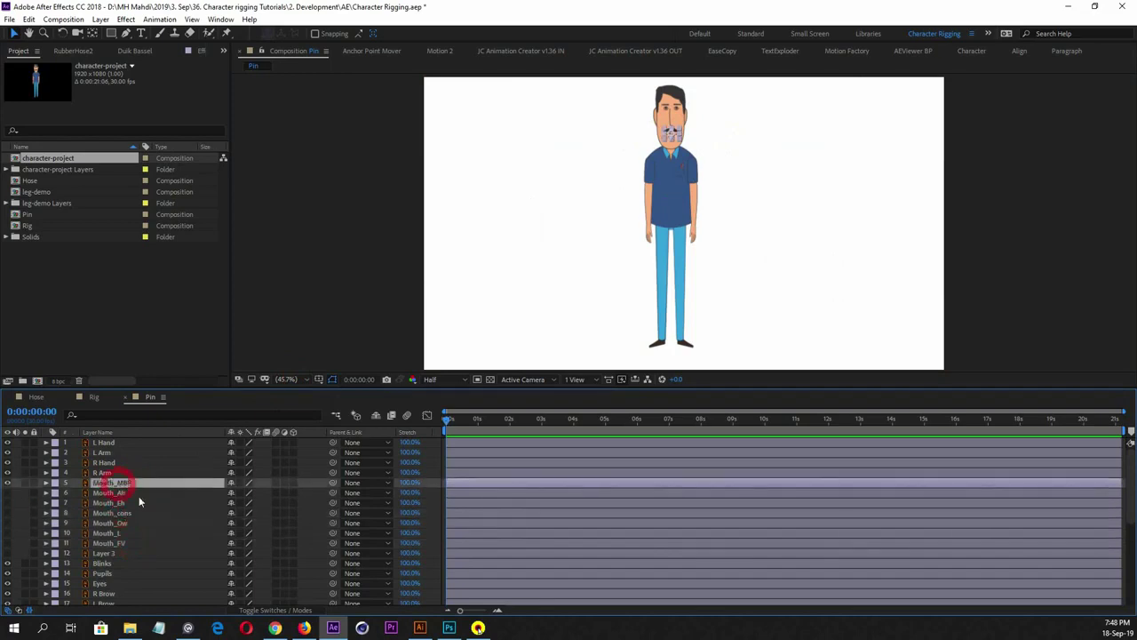
Select all layers belonging to the head together, from Mouth_MBP through the eyes, brows, nose and hair down to R Ear
{"action": "left_click", "coordinate": [131, 486]}
{"action": "left_click", "coordinate": [131, 523], "text": "shift"}
{"action": "left_click", "coordinate": [128, 542], "text": "shift"}
{"action": "left_click", "coordinate": [130, 554], "text": "shift"}
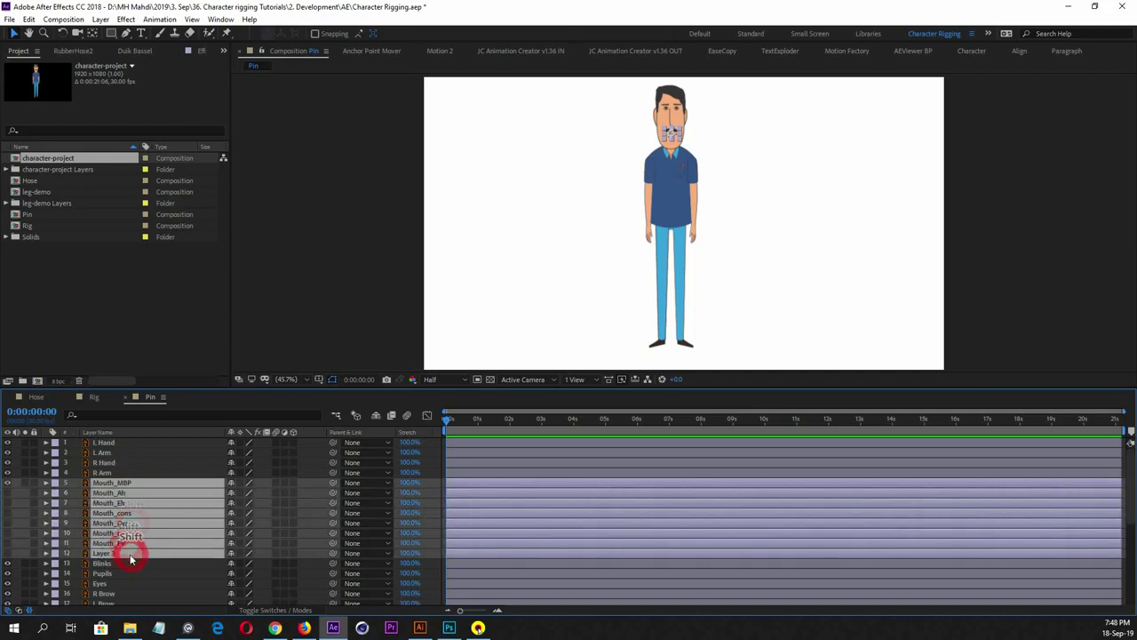
{"action": "left_click", "coordinate": [127, 565], "text": "shift"}
{"action": "scroll", "coordinate": [127, 565], "scroll_direction": "down", "scroll_amount": 1}
{"action": "left_click", "coordinate": [129, 543], "text": "shift"}
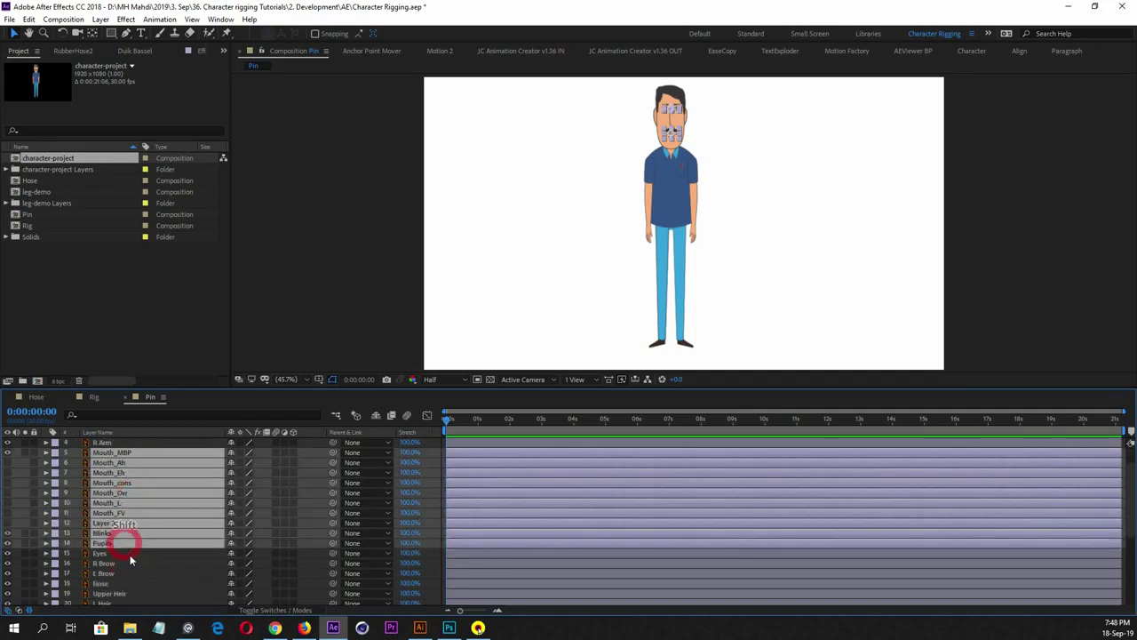
{"action": "left_click", "coordinate": [128, 554], "text": "shift"}
{"action": "left_click", "coordinate": [127, 562], "text": "shift"}
{"action": "left_click", "coordinate": [127, 573], "text": "shift"}
{"action": "scroll", "coordinate": [127, 569], "scroll_direction": "down", "scroll_amount": 2}
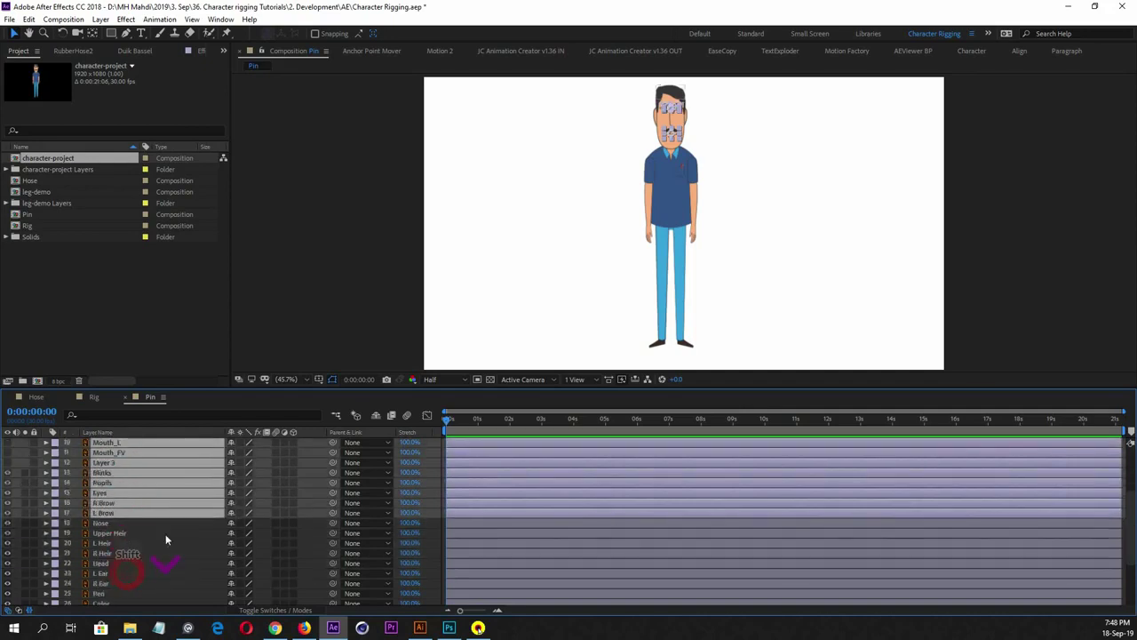
{"action": "left_click", "coordinate": [125, 523], "text": "shift"}
{"action": "left_click", "coordinate": [129, 533], "text": "shift"}
{"action": "left_click", "coordinate": [132, 543], "text": "shift"}
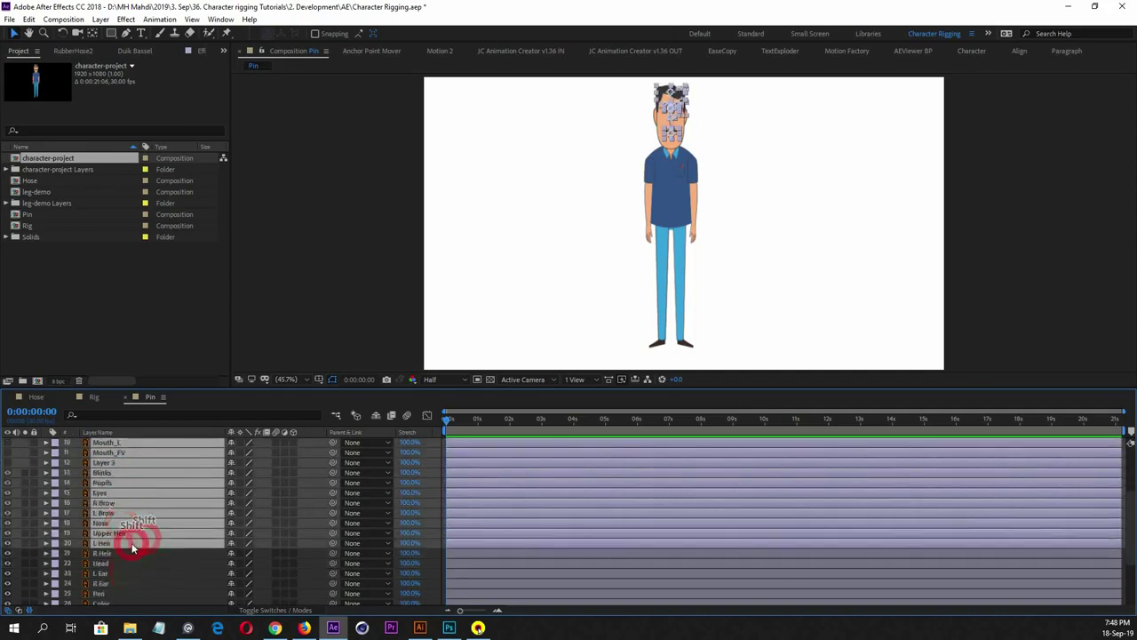
{"action": "left_click", "coordinate": [123, 553], "text": "shift"}
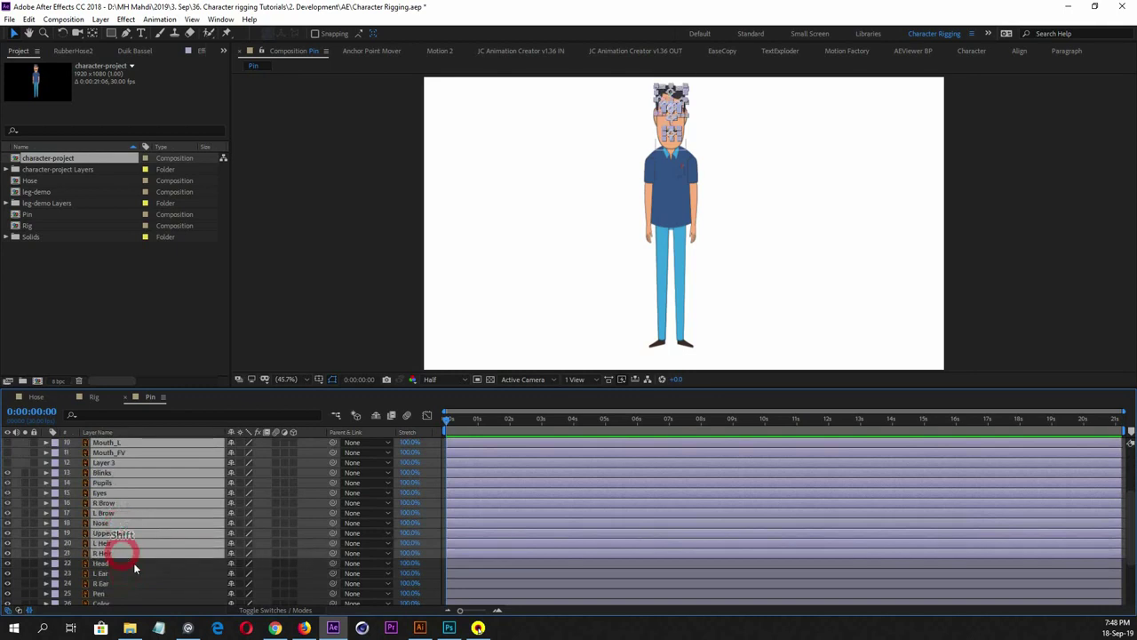
{"action": "left_click", "coordinate": [127, 563], "text": "shift"}
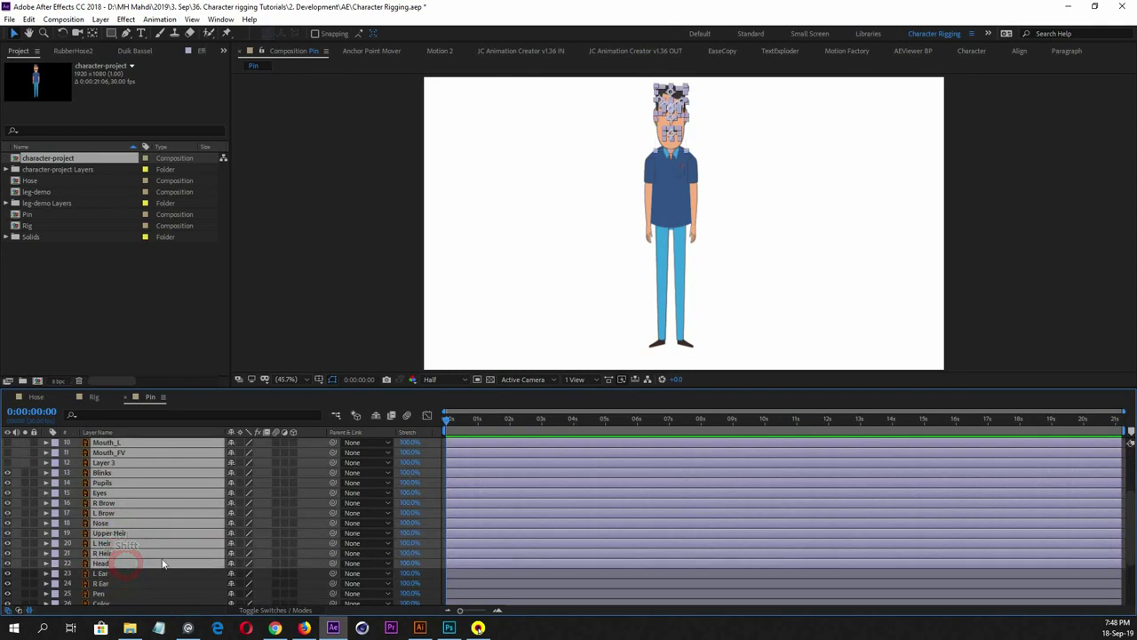
{"action": "left_click", "coordinate": [128, 573], "text": "shift"}
{"action": "left_click", "coordinate": [128, 584], "text": "shift"}
{"action": "scroll", "coordinate": [148, 548], "scroll_direction": "down", "scroll_amount": 2}
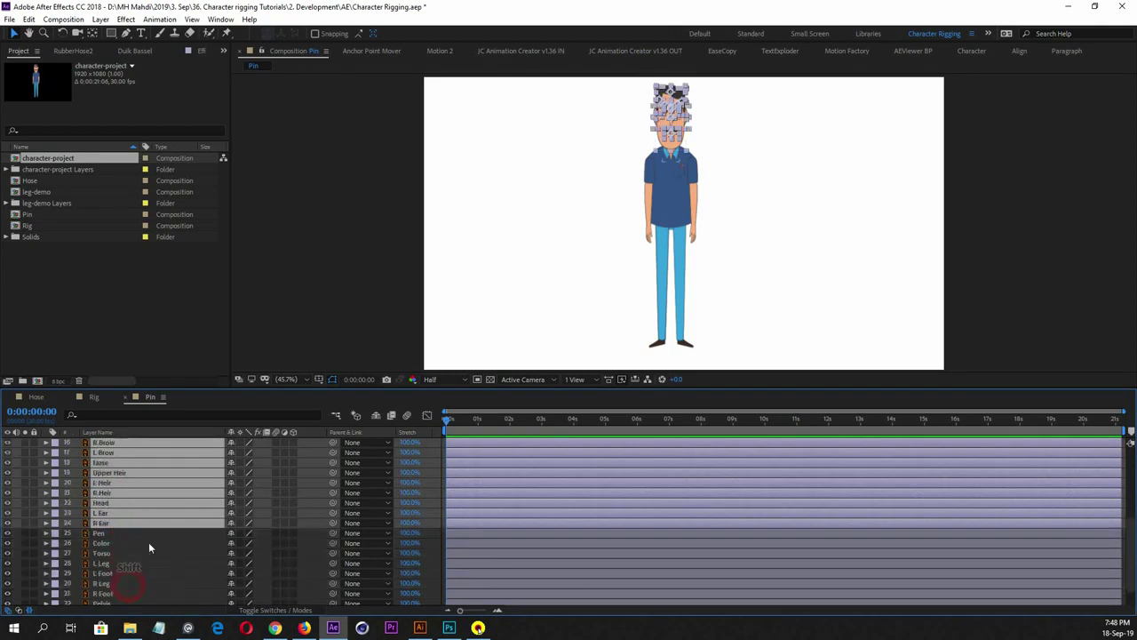
Pre-compose the head layers from Mouth_MBP through R Ear, excluding Pen, into a new composition named Head
{"action": "left_click", "coordinate": [118, 533], "text": "shift"}
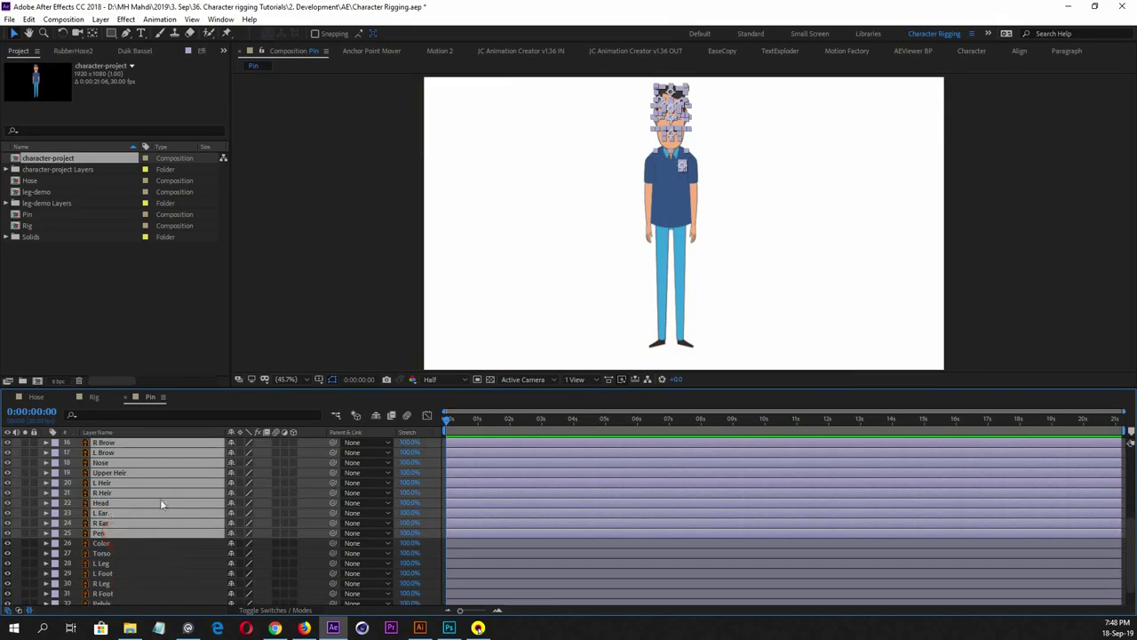
{"action": "left_click", "coordinate": [124, 534], "text": "ctrl"}
{"action": "scroll", "coordinate": [164, 524], "scroll_direction": "up", "scroll_amount": 5}
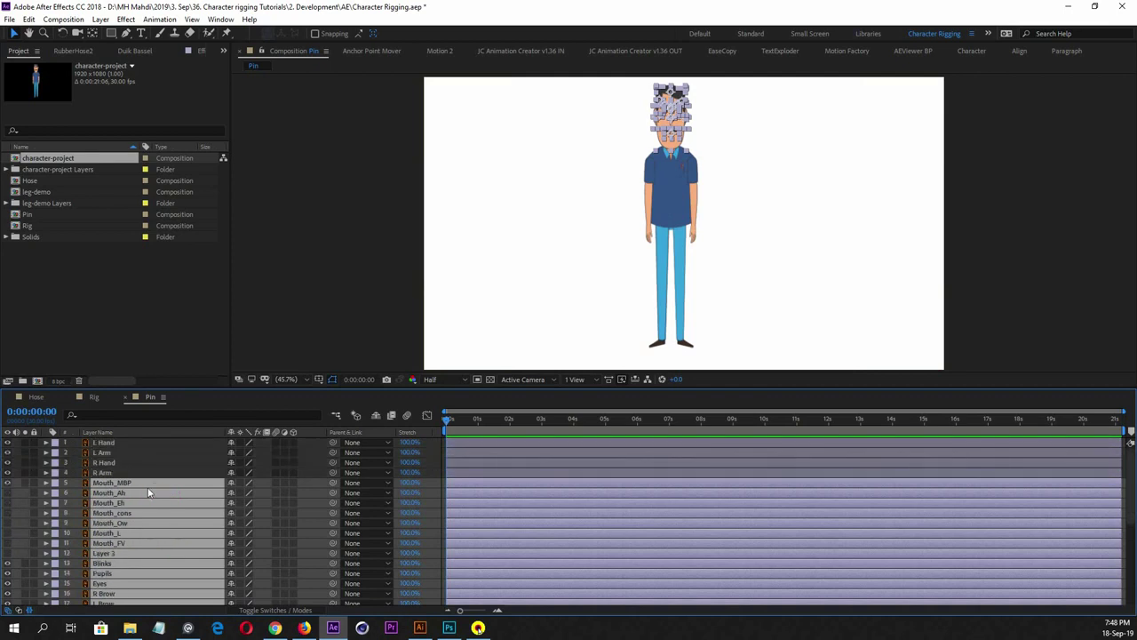
{"action": "right_click", "coordinate": [123, 480]}
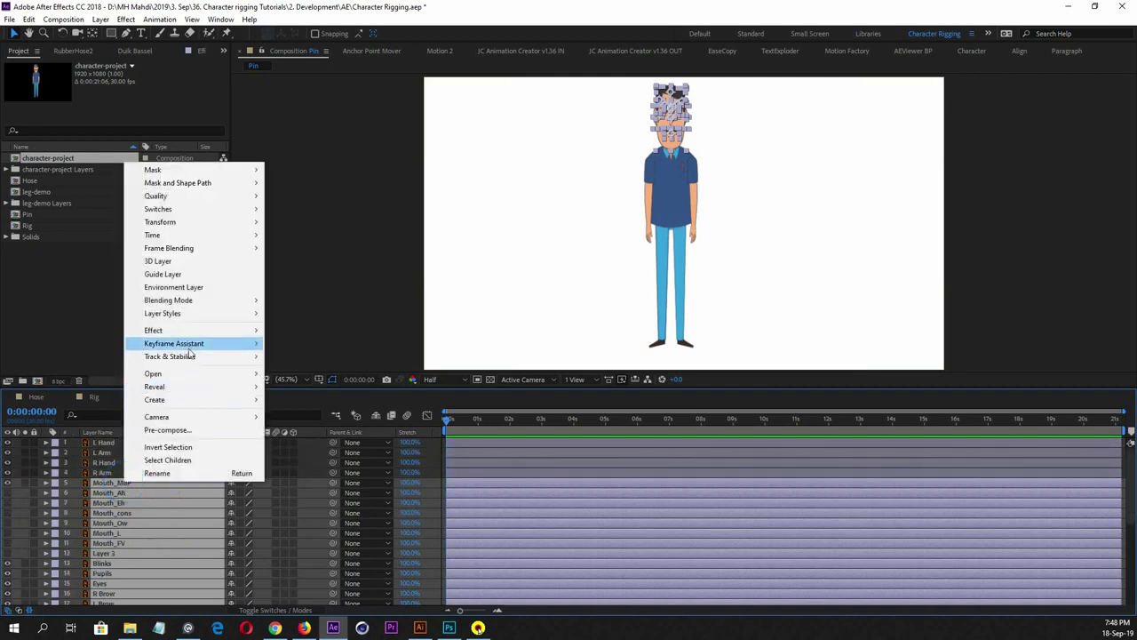
{"action": "left_click", "coordinate": [169, 430]}
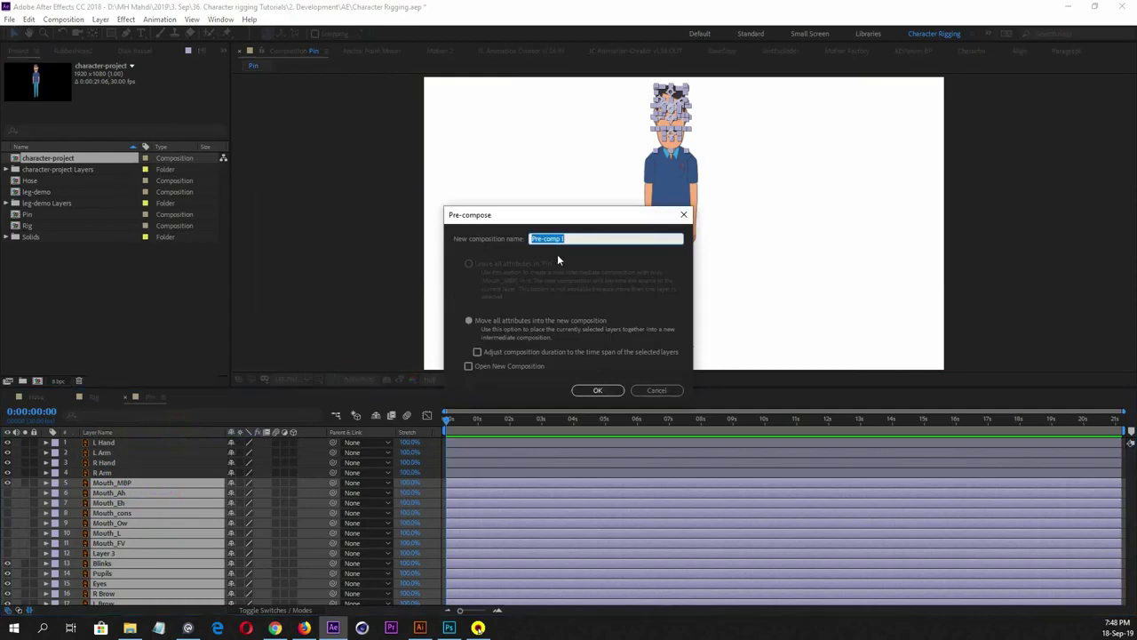
{"action": "type", "text": "Head"}
{"action": "left_click", "coordinate": [588, 389]}
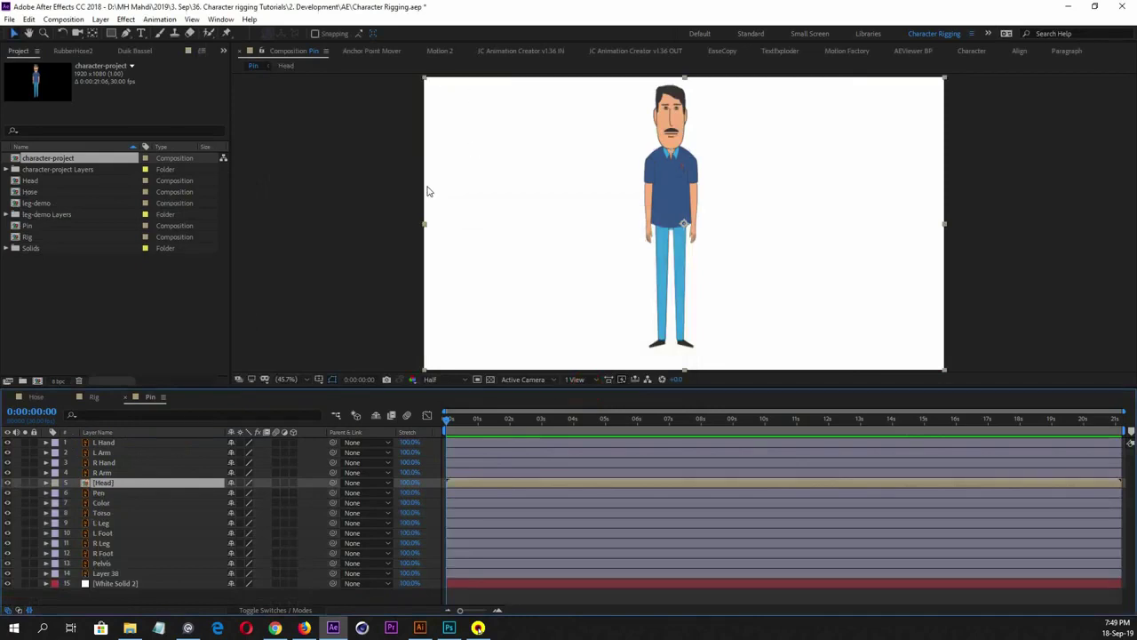
Open the Head composition and crop it to a region of interest drawn tightly around the head
{"action": "double_click", "coordinate": [115, 483]}
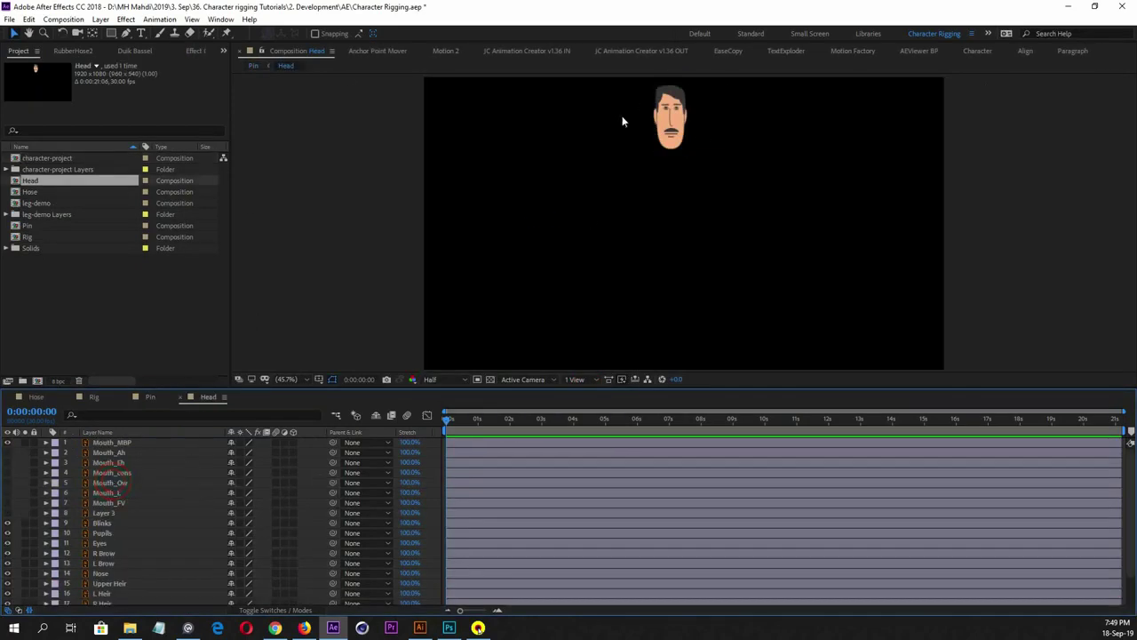
{"action": "left_click", "coordinate": [477, 379]}
{"action": "left_click_drag", "start_coordinate": [632, 80], "coordinate": [708, 155]}
{"action": "left_click_drag", "start_coordinate": [633, 117], "coordinate": [700, 119]}
{"action": "left_click", "coordinate": [64, 19]}
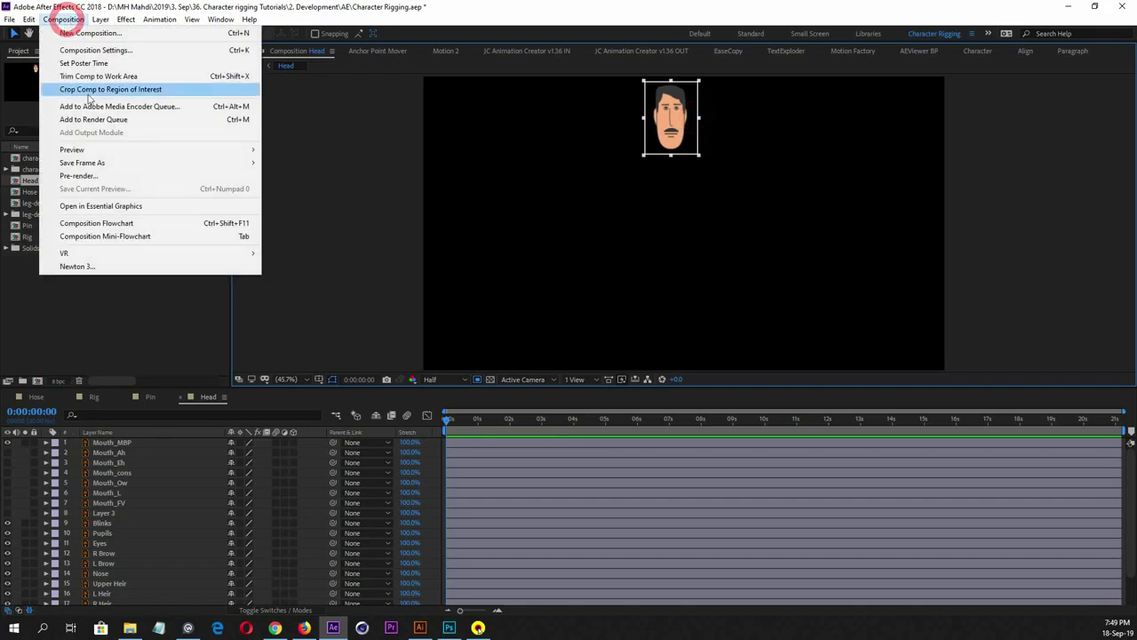
{"action": "left_click", "coordinate": [144, 90]}
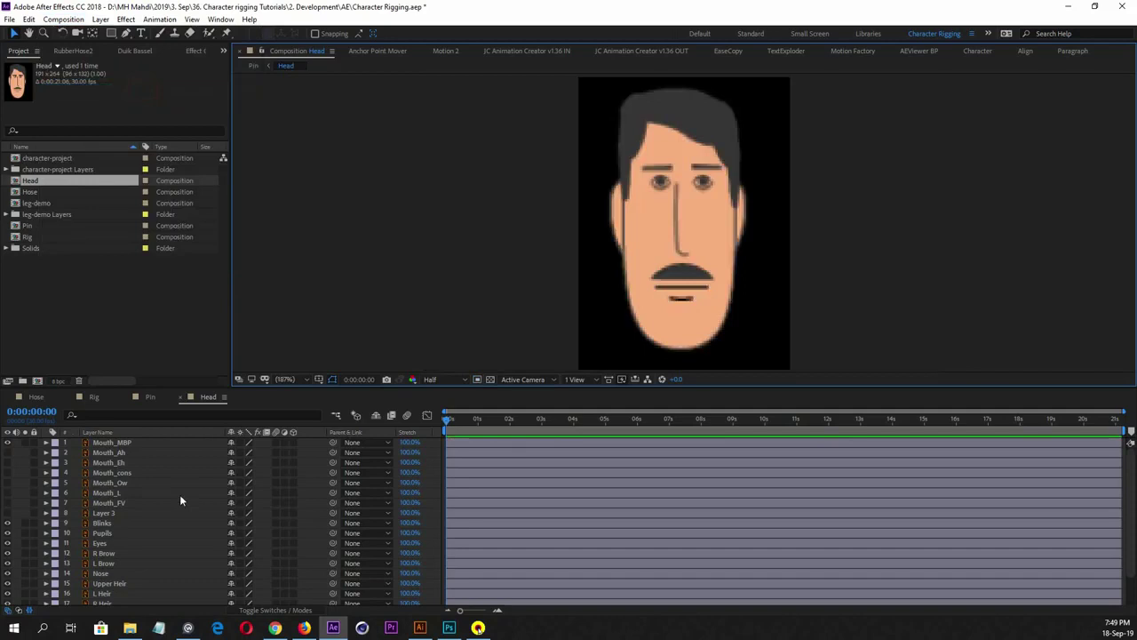
Turn on continuous rasterization for all layers in the Head composition, from Mouth_MBP through R Ear
{"action": "scroll", "coordinate": [187, 492], "scroll_direction": "down", "scroll_amount": 1}
{"action": "scroll", "coordinate": [171, 501], "scroll_direction": "up", "scroll_amount": 1}
{"action": "left_click", "coordinate": [113, 442]}
{"action": "scroll", "coordinate": [123, 551], "scroll_direction": "down", "scroll_amount": 2}
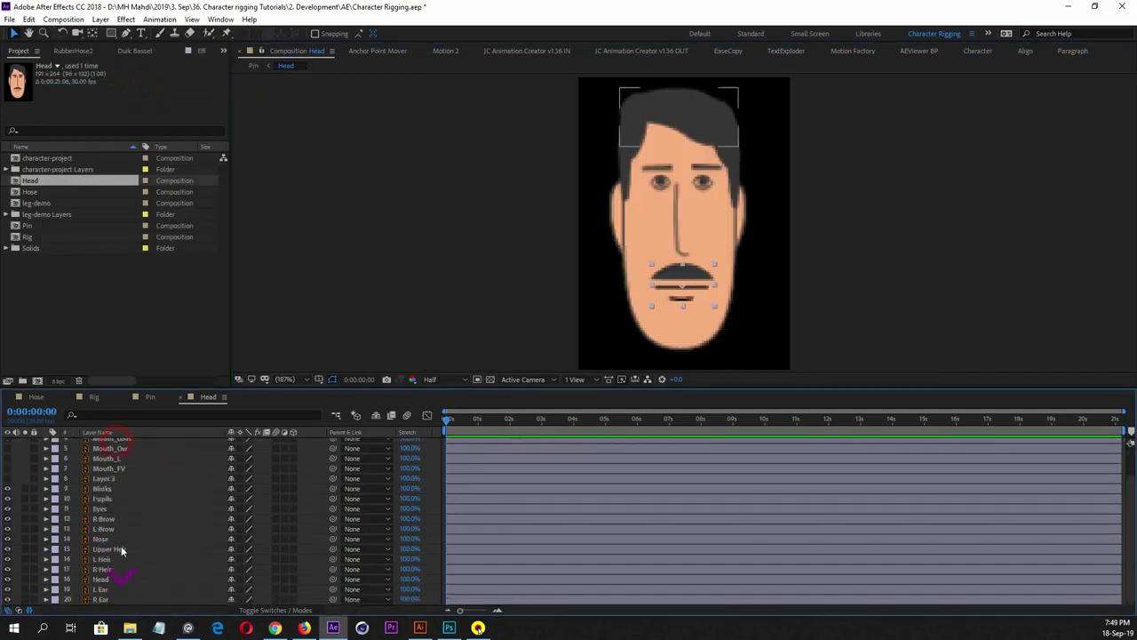
{"action": "left_click", "coordinate": [105, 599]}
{"action": "scroll", "coordinate": [113, 497], "scroll_direction": "up", "scroll_amount": 2}
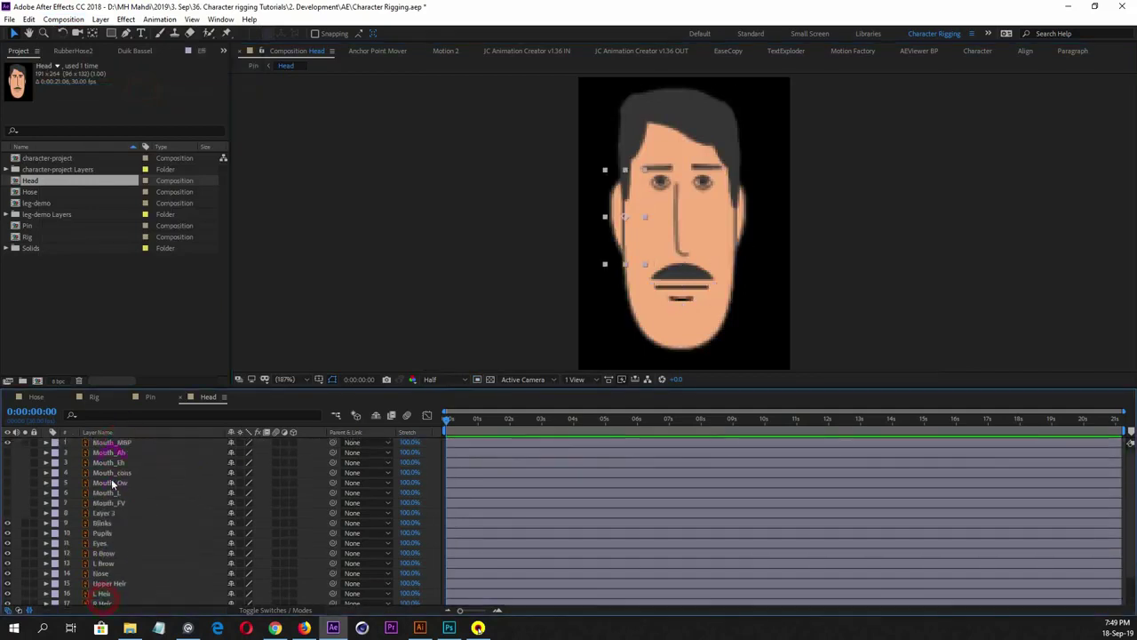
{"action": "left_click", "coordinate": [111, 454]}
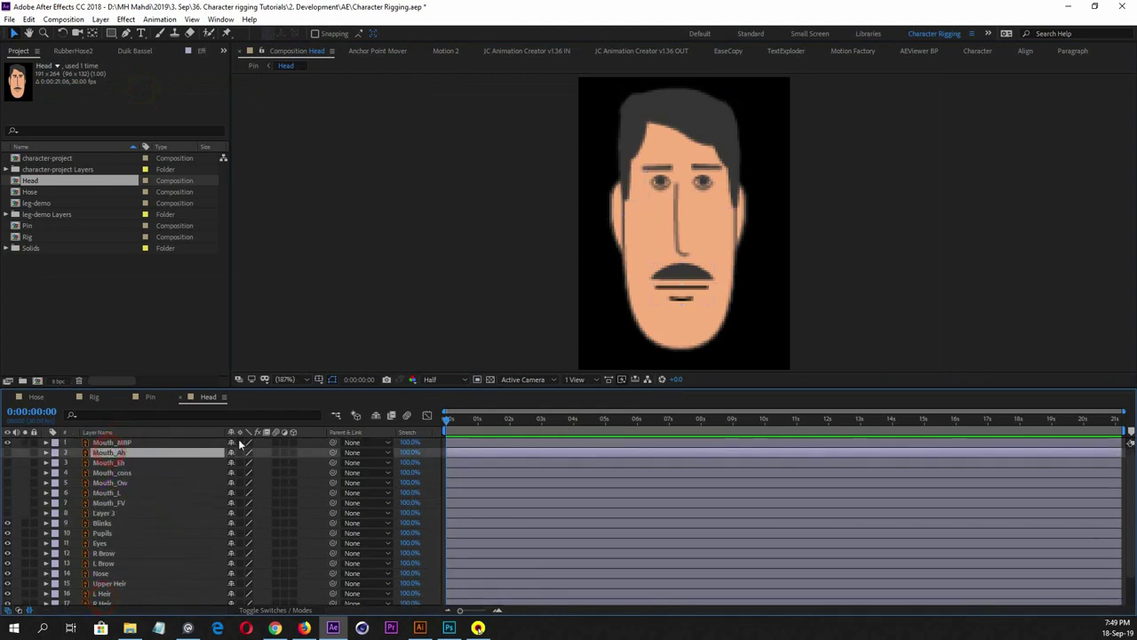
{"action": "left_click_drag", "start_coordinate": [239, 441], "coordinate": [246, 578]}
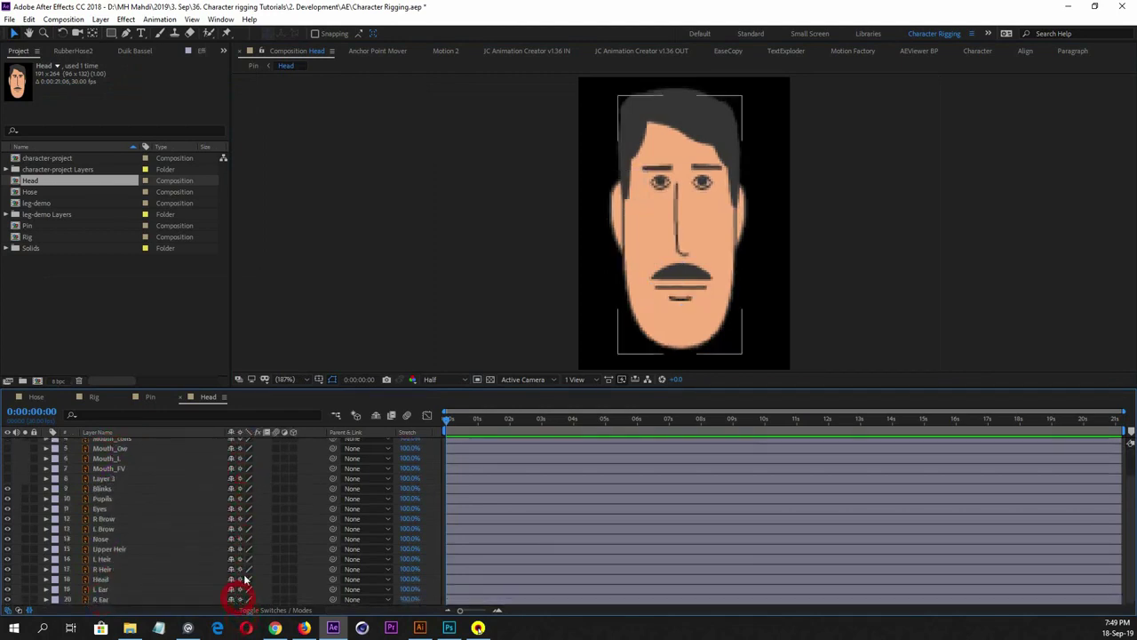
{"action": "scroll", "coordinate": [167, 537], "scroll_direction": "up", "scroll_amount": 3}
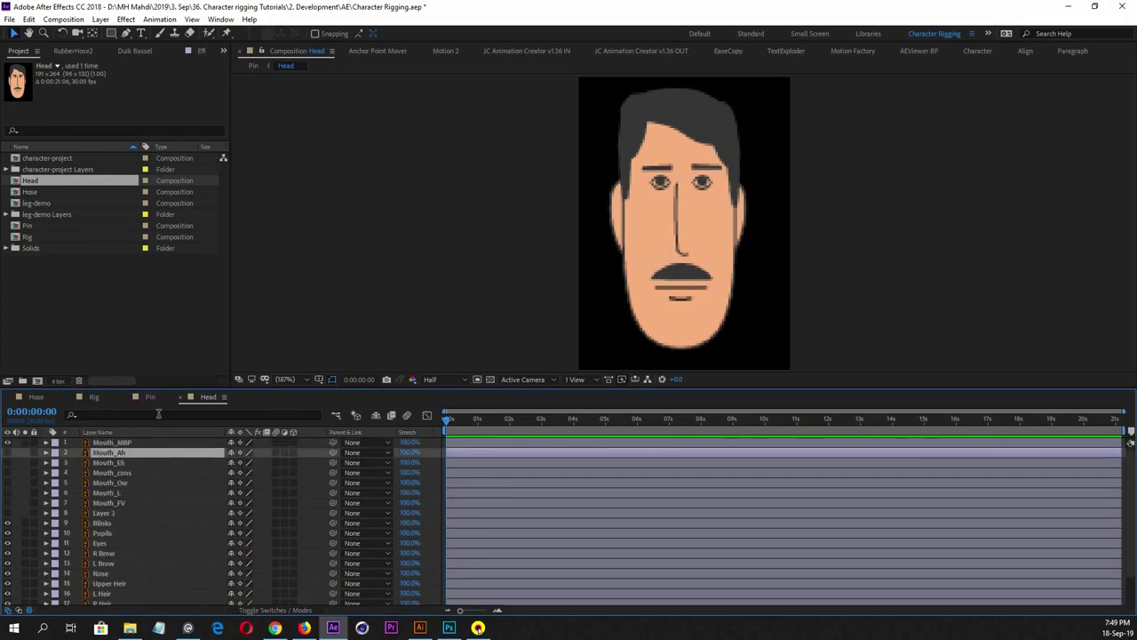
Return to the Pin composition and move the Head layer back onto the character's neck
{"action": "left_click", "coordinate": [150, 396]}
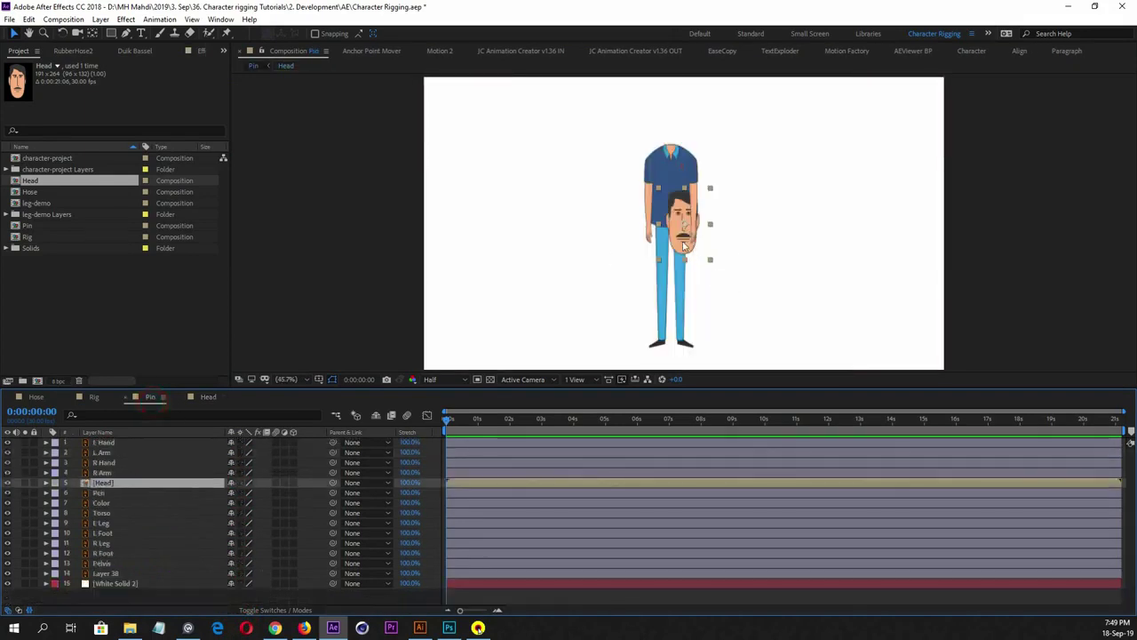
{"action": "left_click_drag", "start_coordinate": [684, 244], "coordinate": [672, 136]}
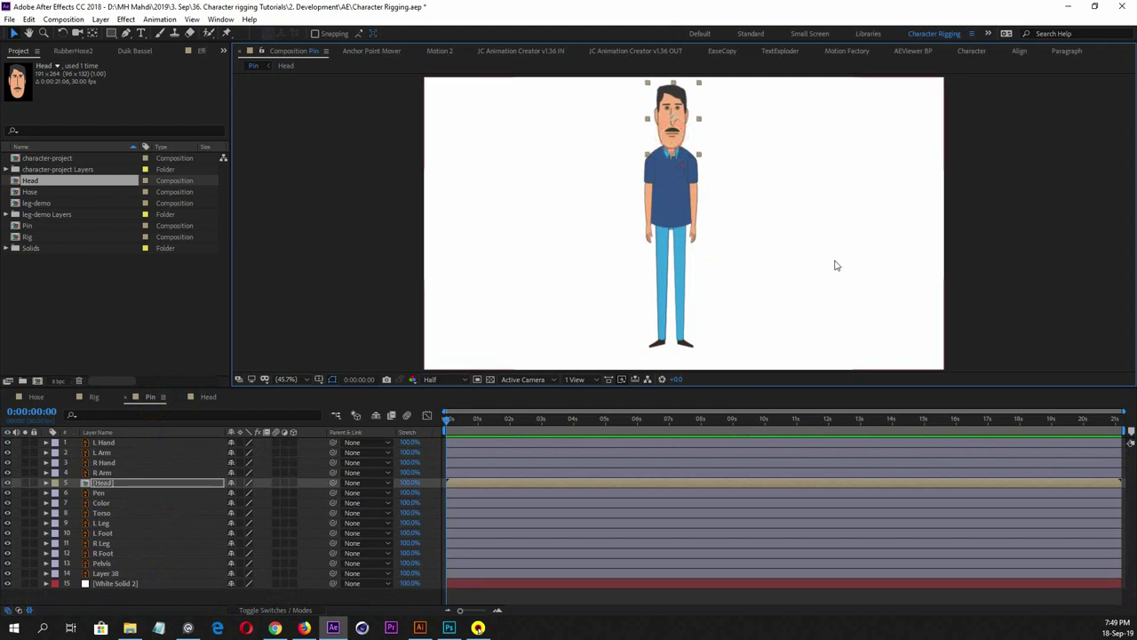
{"action": "left_click", "coordinate": [127, 485]}
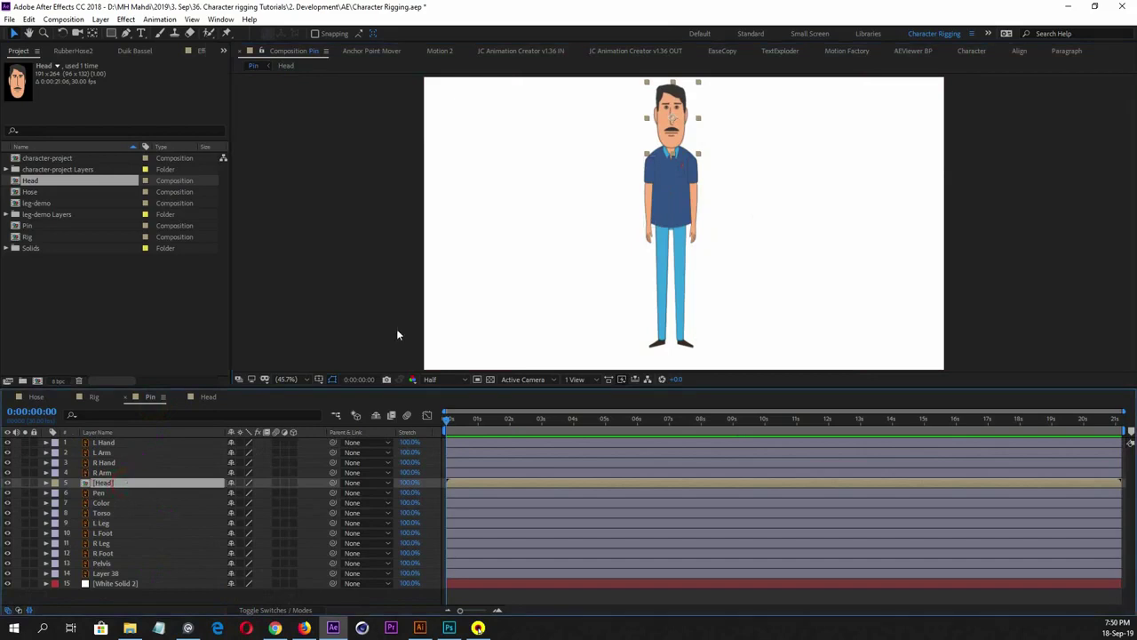
Reorder the arm layers so L Arm sits above L Hand and R Arm sits above R Hand
{"action": "left_click", "coordinate": [104, 473]}
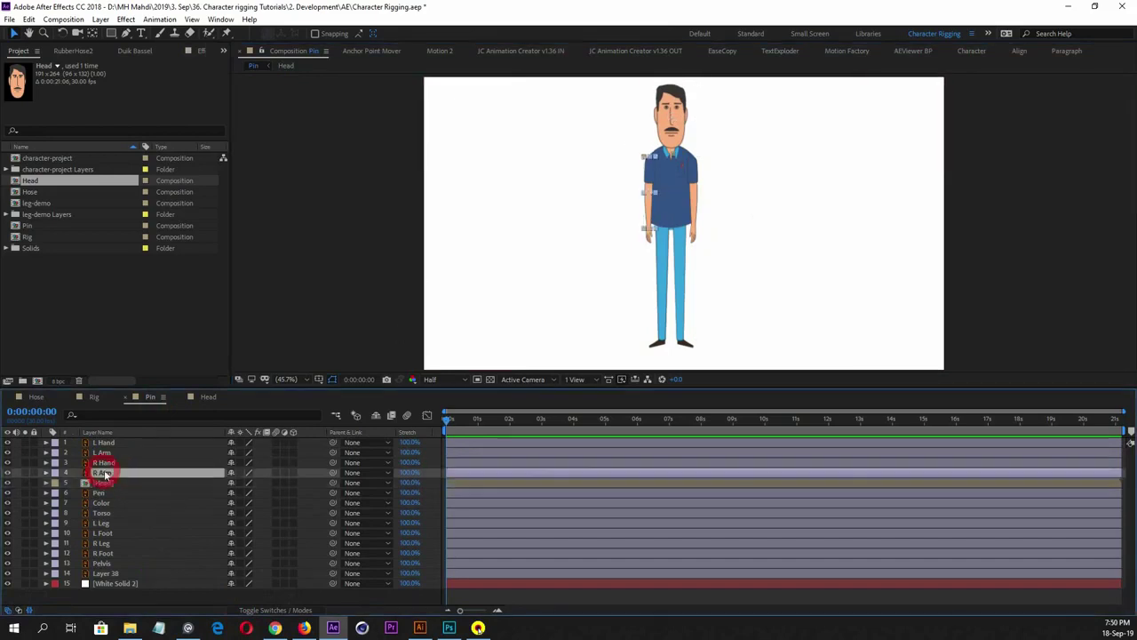
{"action": "left_click", "coordinate": [105, 463]}
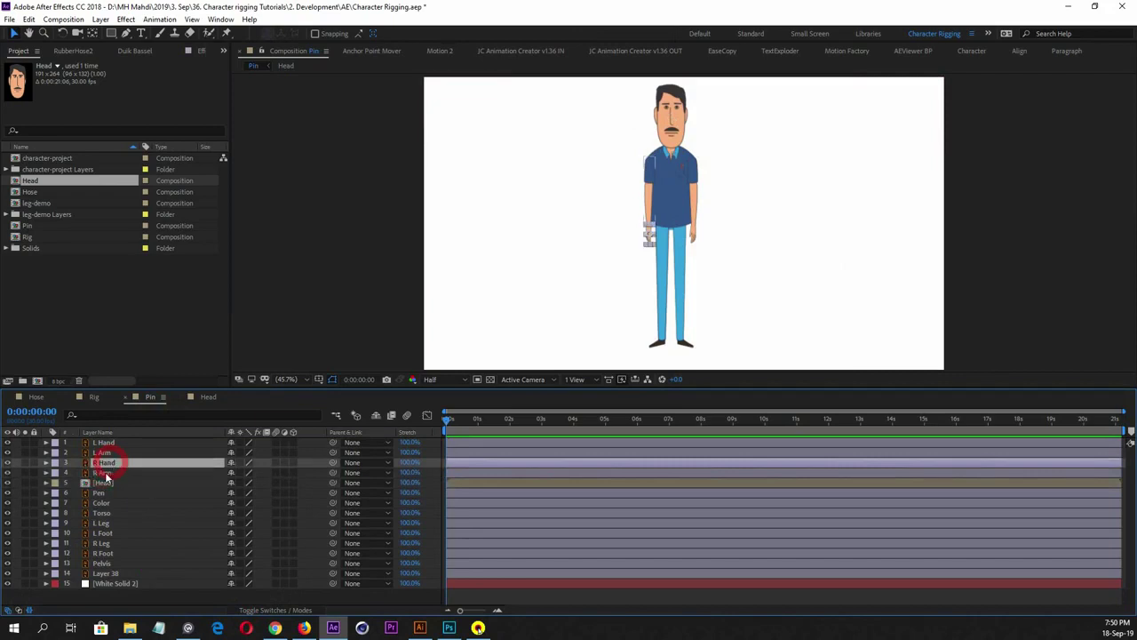
{"action": "left_click", "coordinate": [106, 475]}
{"action": "left_click", "coordinate": [111, 463]}
{"action": "left_click", "coordinate": [113, 472]}
{"action": "left_click", "coordinate": [115, 452]}
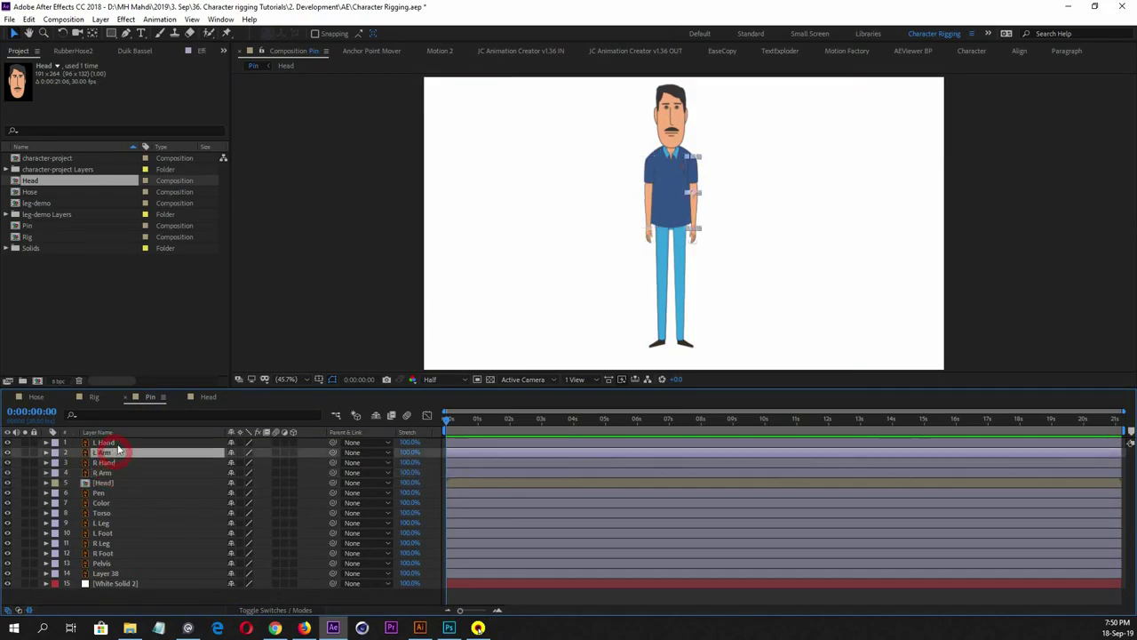
{"action": "left_click", "coordinate": [109, 442]}
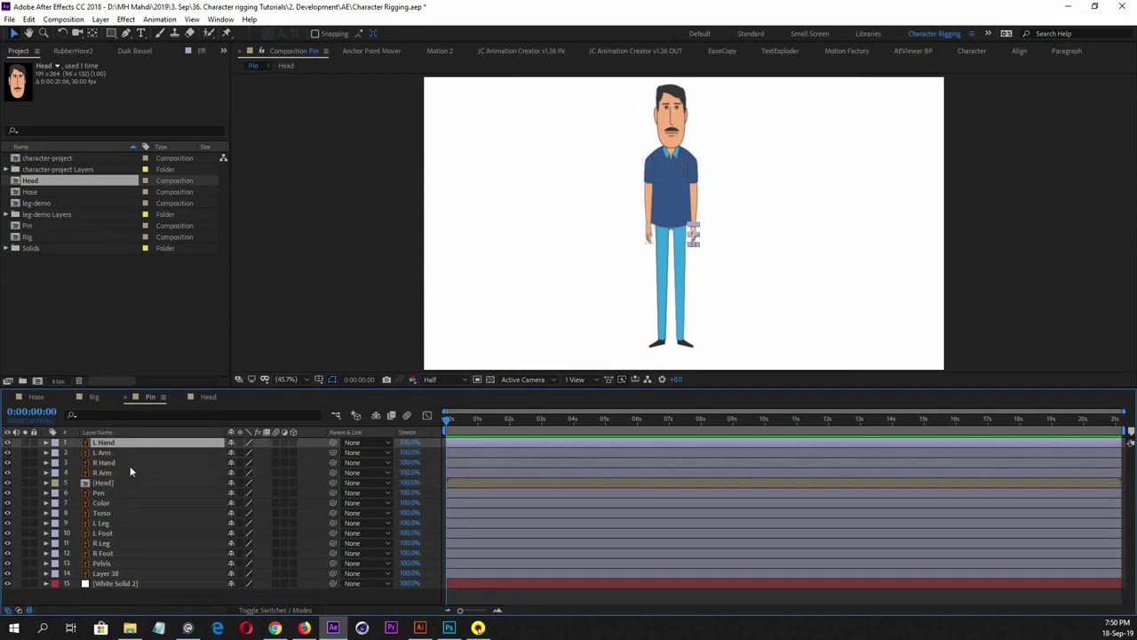
{"action": "left_click", "coordinate": [112, 462]}
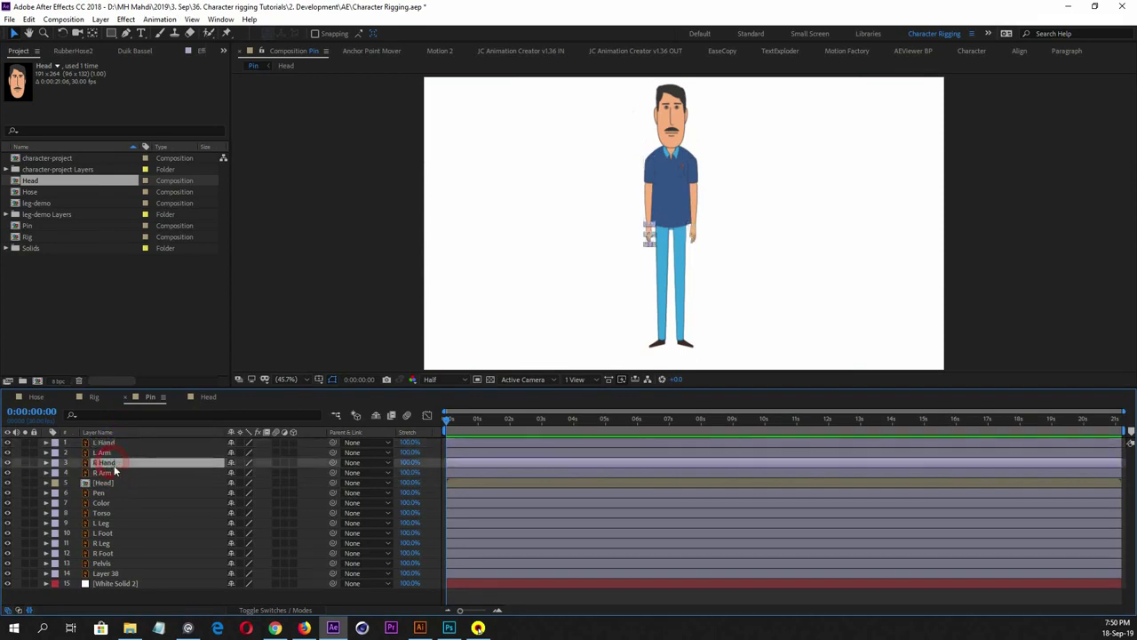
{"action": "mouse_move", "coordinate": [114, 463]}
{"action": "left_mouse_down"}
{"action": "mouse_move", "coordinate": [113, 478]}
{"action": "mouse_move", "coordinate": [108, 439]}
{"action": "mouse_move", "coordinate": [121, 456]}
{"action": "mouse_move", "coordinate": [114, 451]}
{"action": "left_mouse_up"}
{"action": "left_click", "coordinate": [109, 443]}
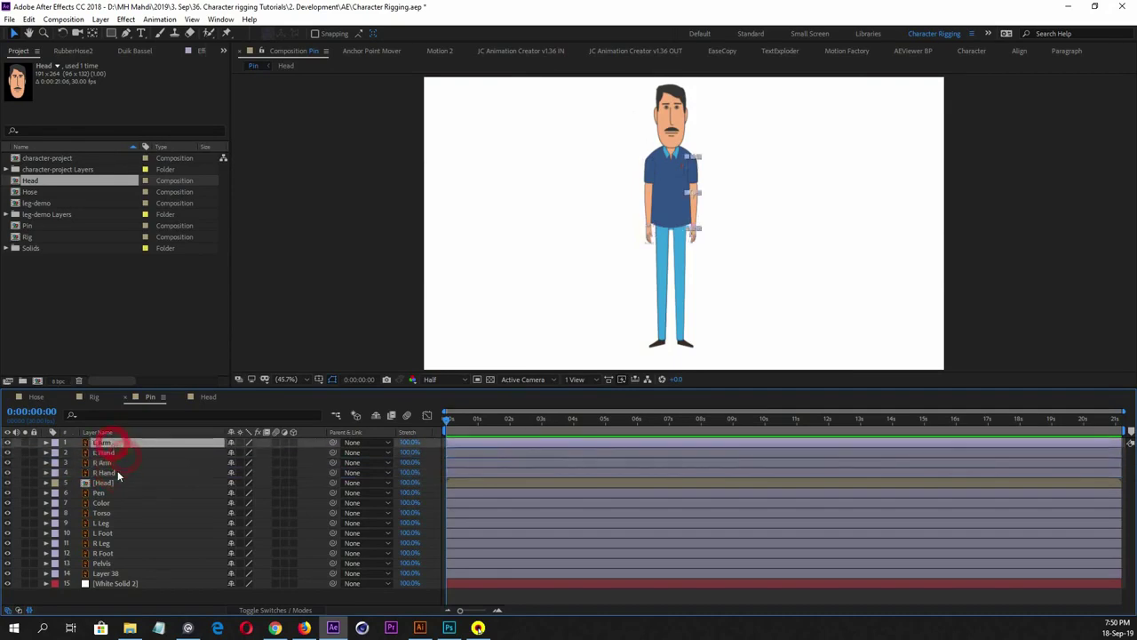
Parent the Pen and Color layers to the Torso layer
{"action": "left_click", "coordinate": [109, 472]}
{"action": "left_click", "coordinate": [119, 482]}
{"action": "left_click", "coordinate": [128, 493]}
{"action": "left_click", "coordinate": [120, 495]}
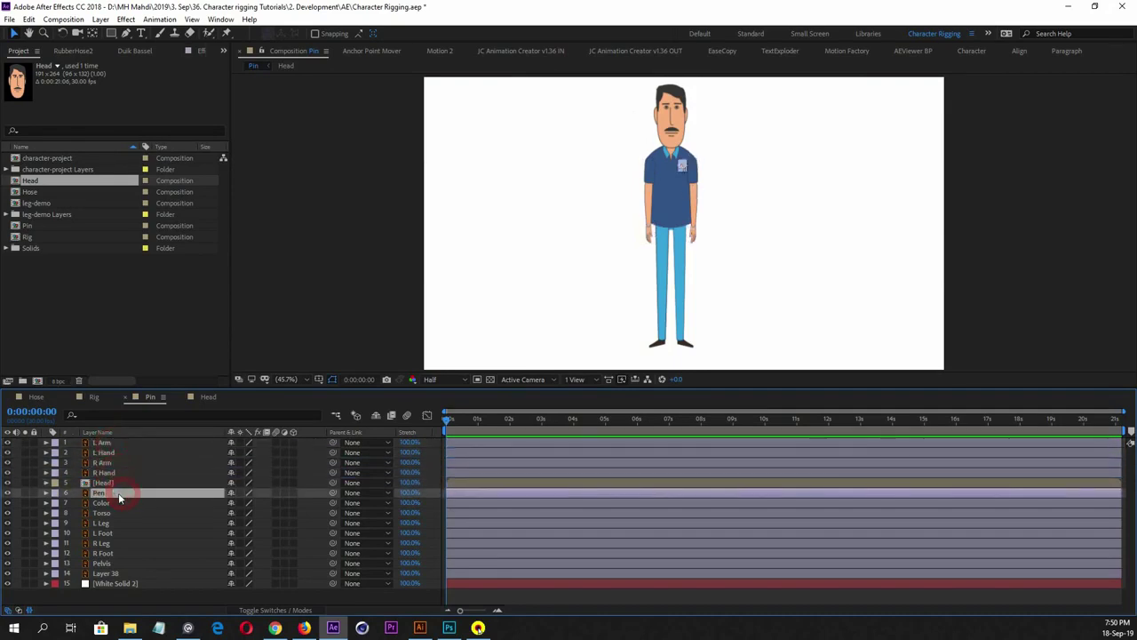
{"action": "left_click", "coordinate": [116, 496]}
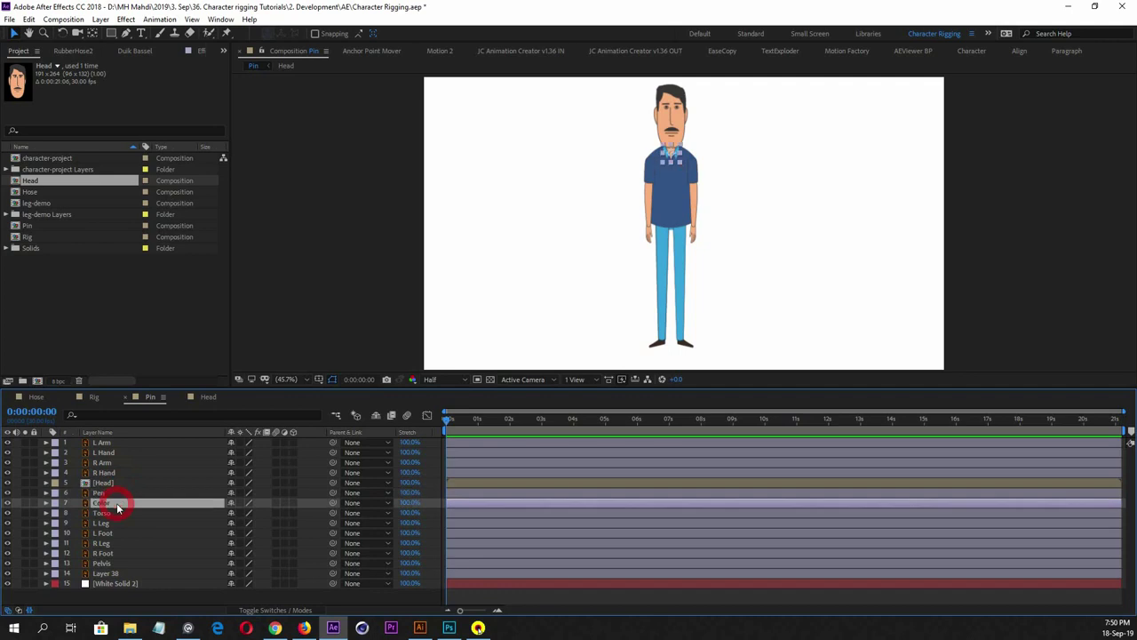
{"action": "left_click", "coordinate": [120, 497]}
{"action": "left_click", "coordinate": [122, 502], "text": "ctrl"}
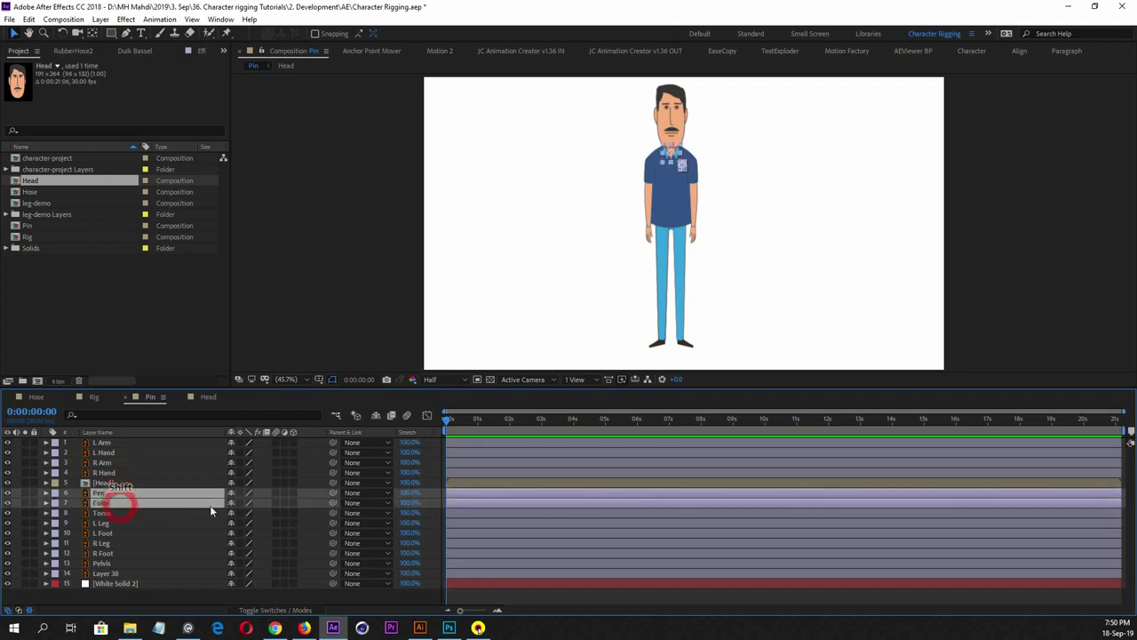
{"action": "left_click_drag", "start_coordinate": [333, 493], "coordinate": [128, 514]}
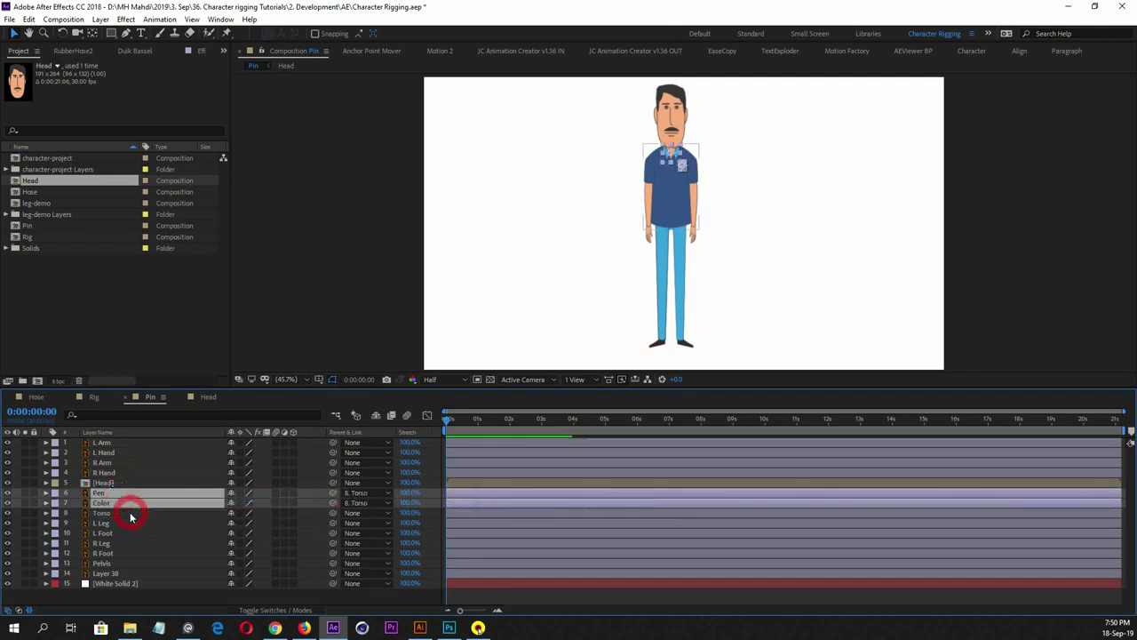
Move the Torso aside to test whether Pen and Color follow it, and undo the move
{"action": "left_click", "coordinate": [127, 513]}
{"action": "left_click_drag", "start_coordinate": [671, 203], "coordinate": [596, 223]}
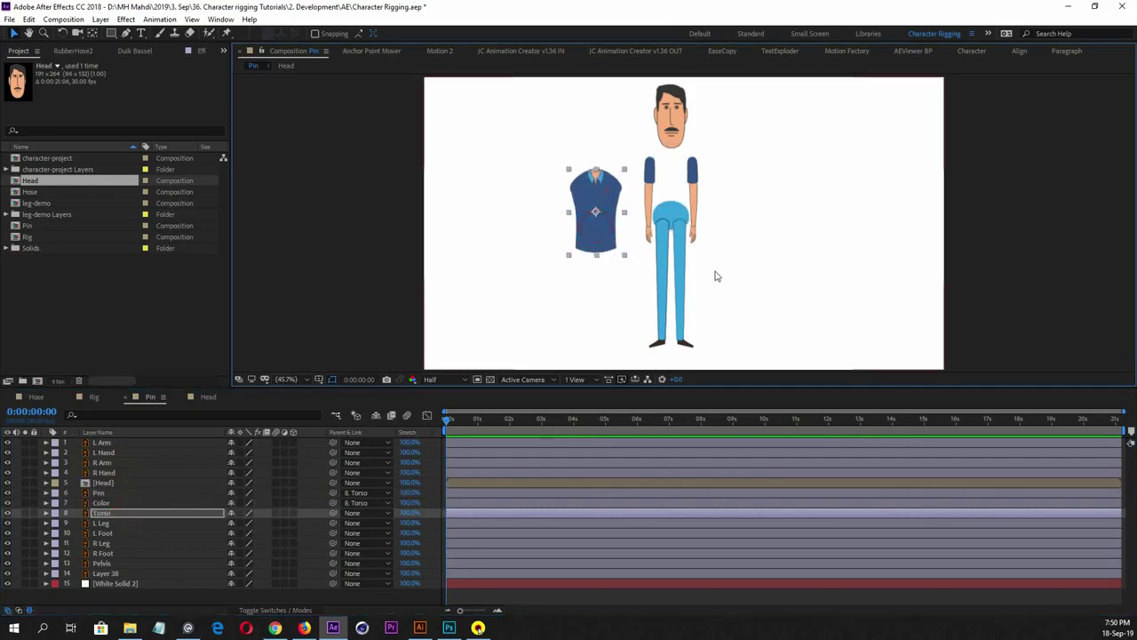
{"action": "key", "text": "ctrl+z"}
Parent the Pelvis layer to Torso and place it directly below Torso in the layer stack
{"action": "left_click", "coordinate": [109, 524]}
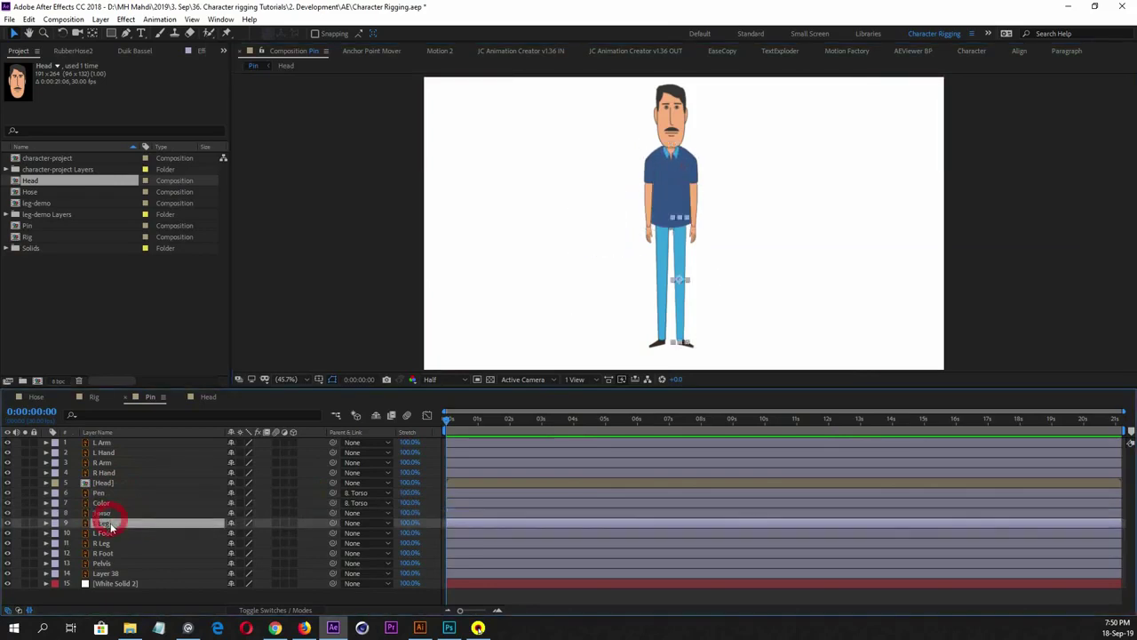
{"action": "left_click", "coordinate": [116, 532]}
{"action": "left_click", "coordinate": [112, 522]}
{"action": "left_click", "coordinate": [114, 532]}
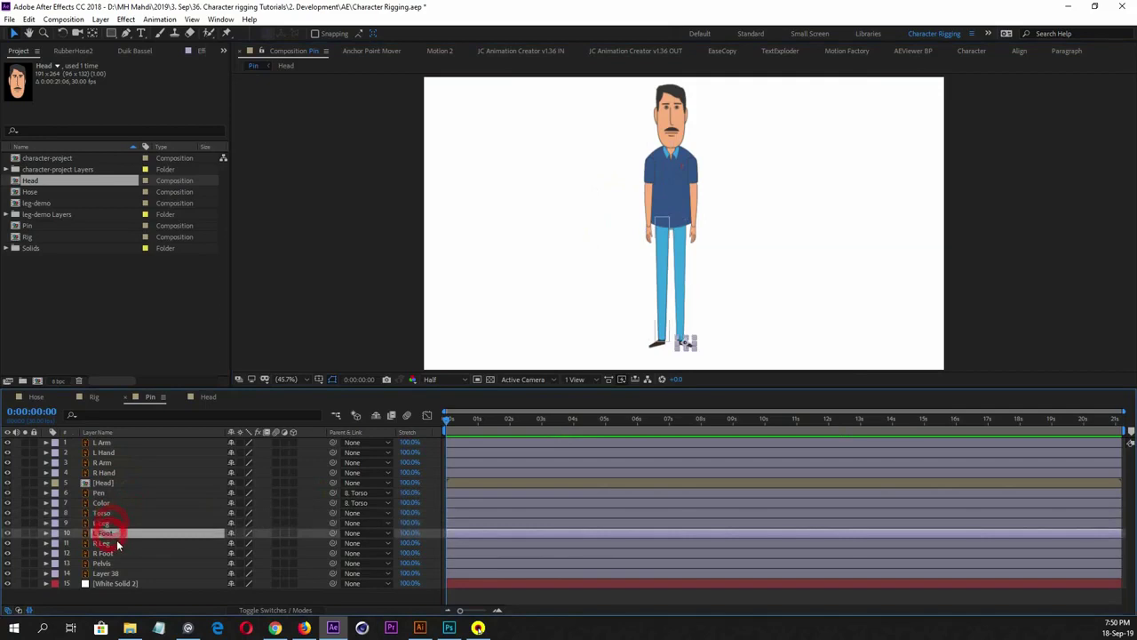
{"action": "left_click", "coordinate": [116, 541]}
{"action": "left_click", "coordinate": [123, 552]}
{"action": "left_click", "coordinate": [125, 563]}
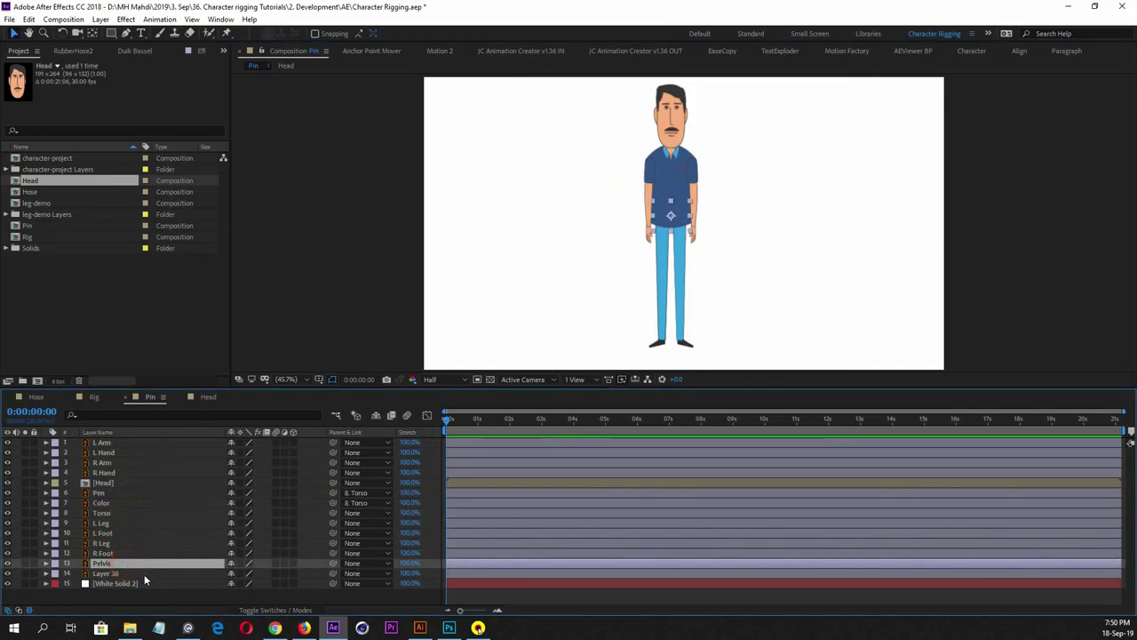
{"action": "left_click_drag", "start_coordinate": [332, 563], "coordinate": [128, 531]}
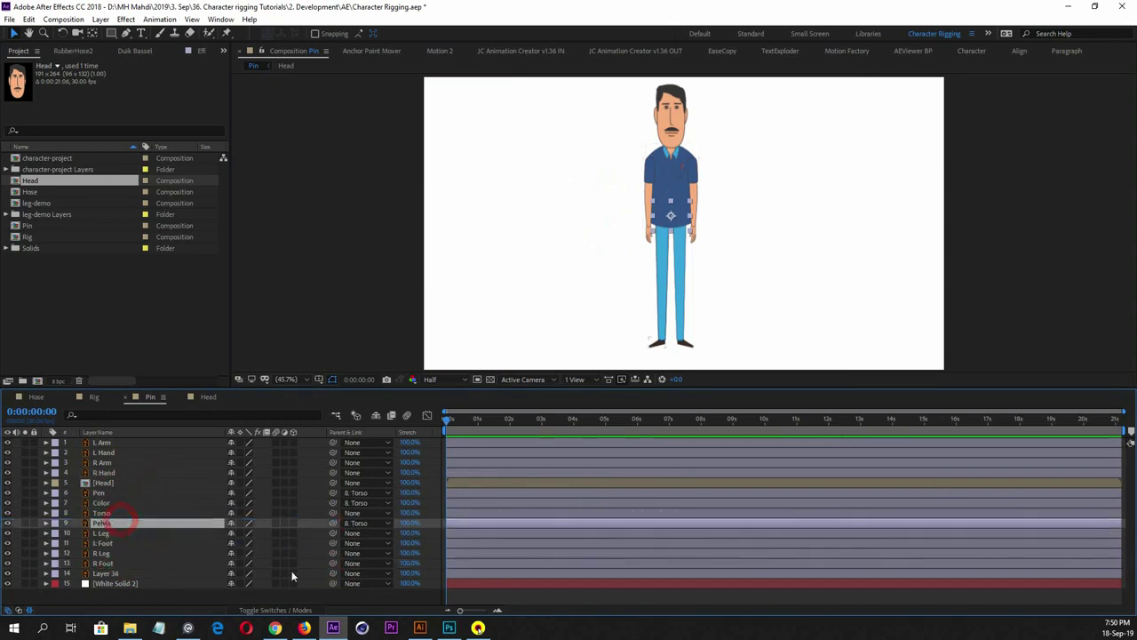
Undo the last reordering of the Pelvis layer and clear the layer selection
{"action": "left_click", "coordinate": [437, 544]}
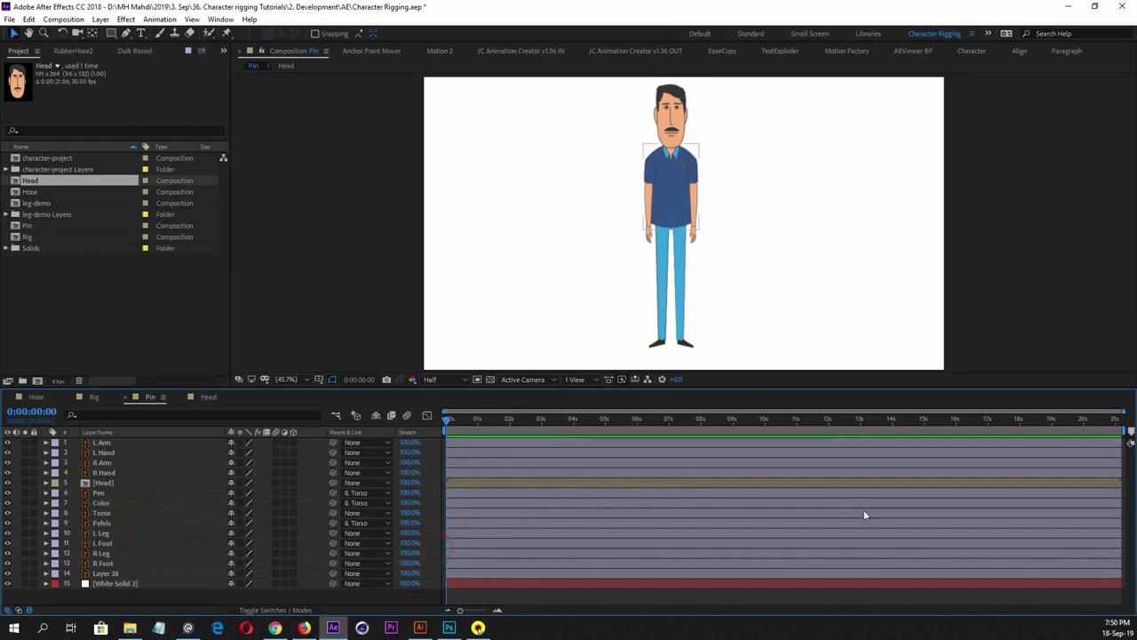
{"action": "key", "text": "ctrl+z"}
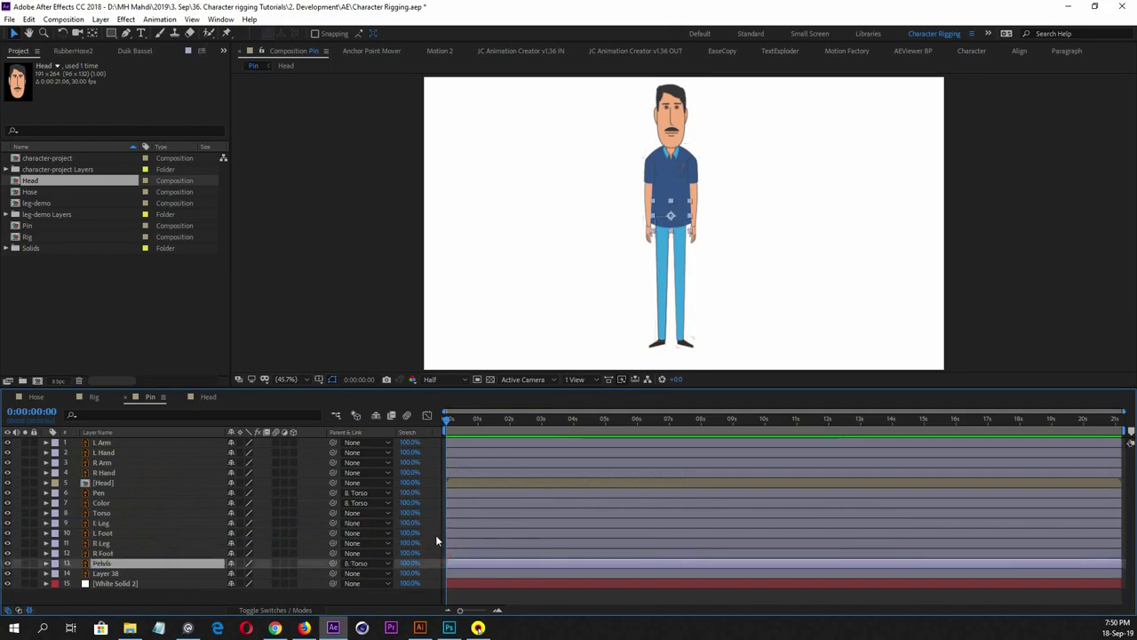
{"action": "left_click", "coordinate": [434, 535]}
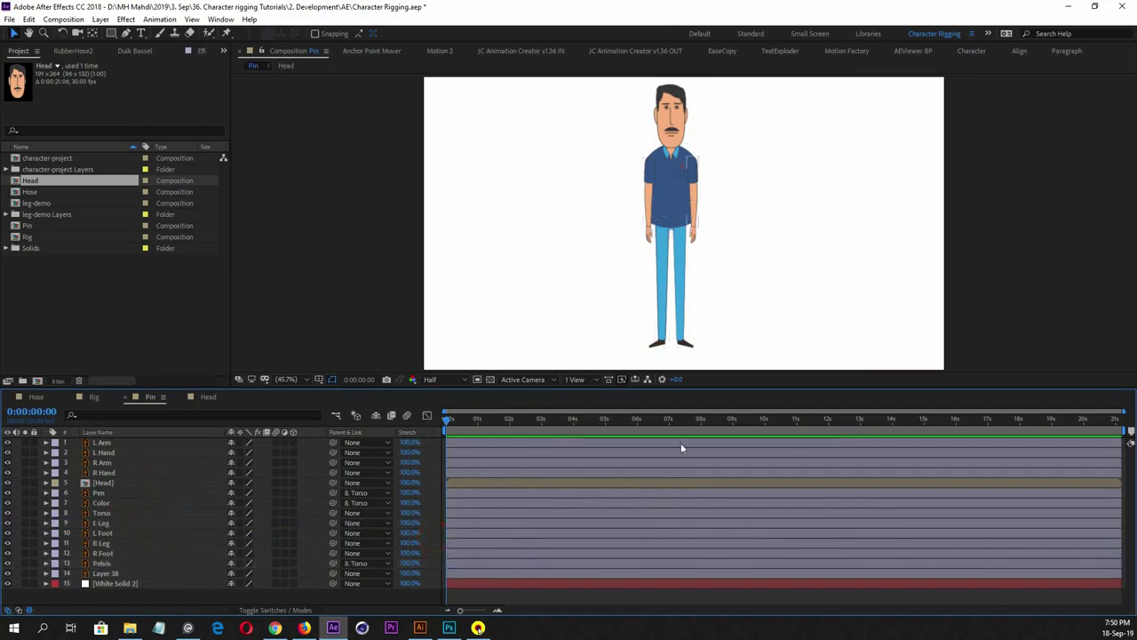
Hide Layer 38 in the Pin composition
{"action": "left_click", "coordinate": [102, 564]}
{"action": "left_click", "coordinate": [105, 573]}
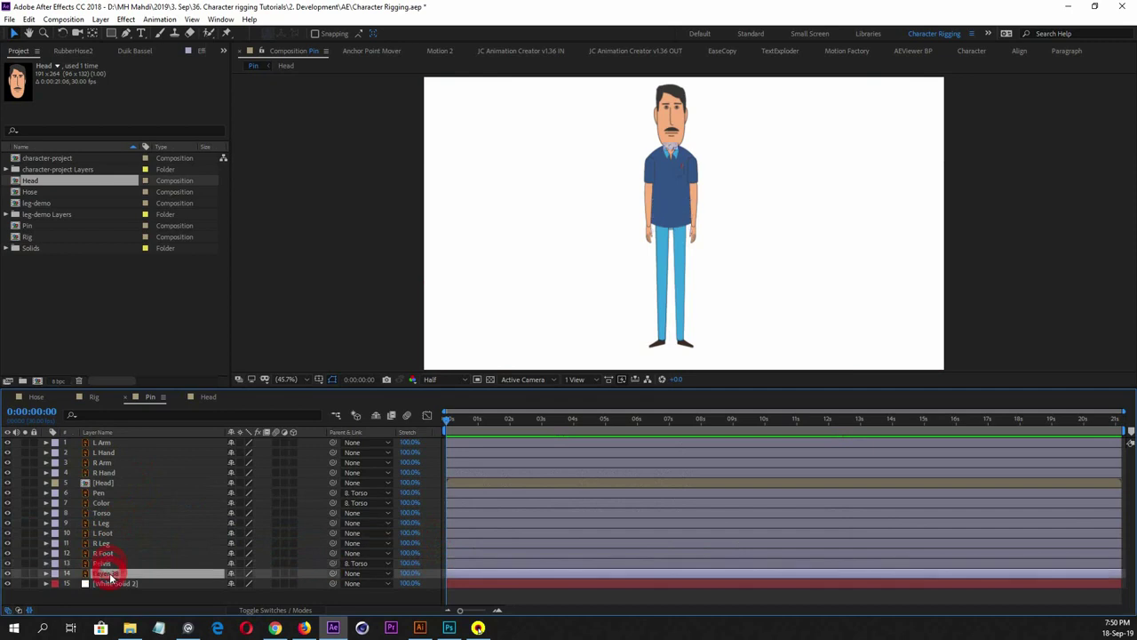
{"action": "left_click", "coordinate": [102, 563]}
Select the R Arm layer and open the Build tools of RubberHose2
{"action": "left_click", "coordinate": [123, 443]}
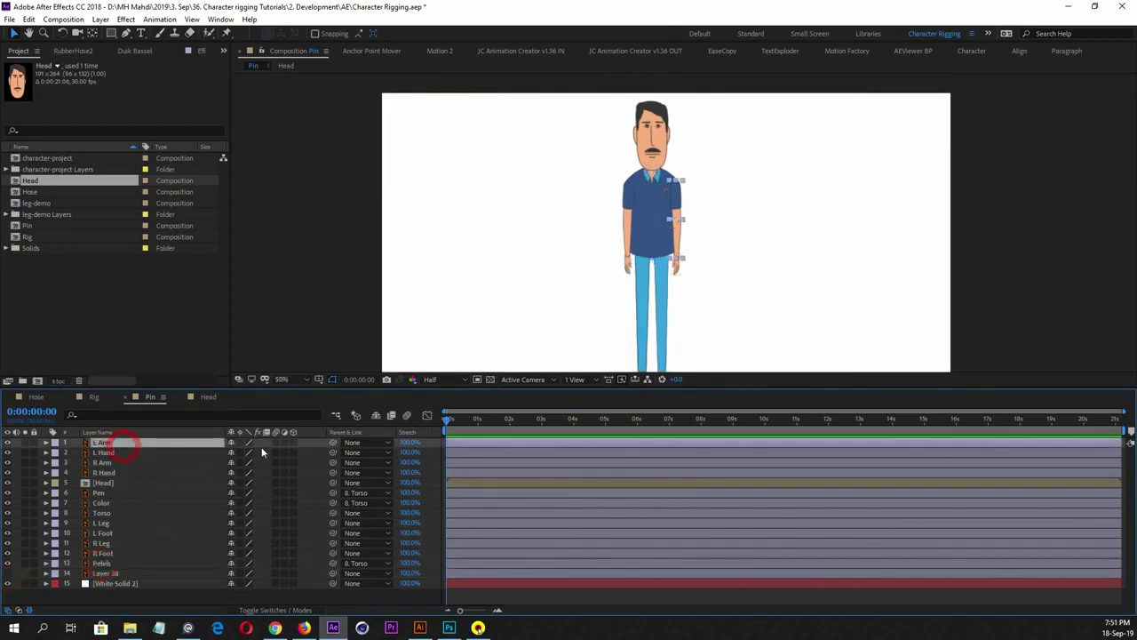
{"action": "left_click", "coordinate": [623, 210]}
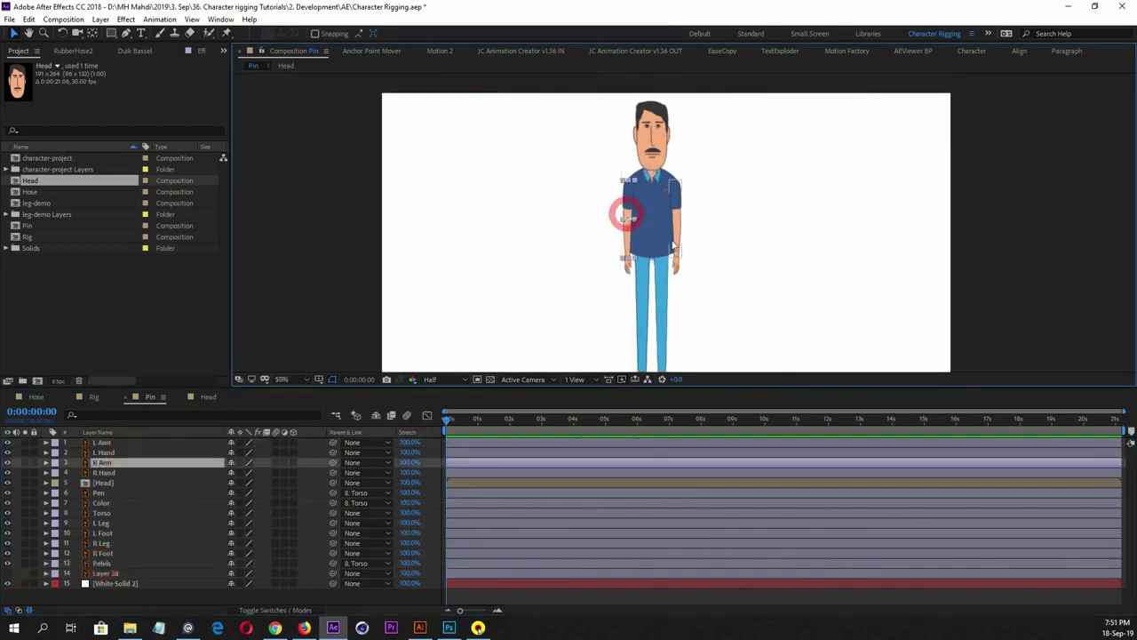
{"action": "left_click", "coordinate": [73, 51]}
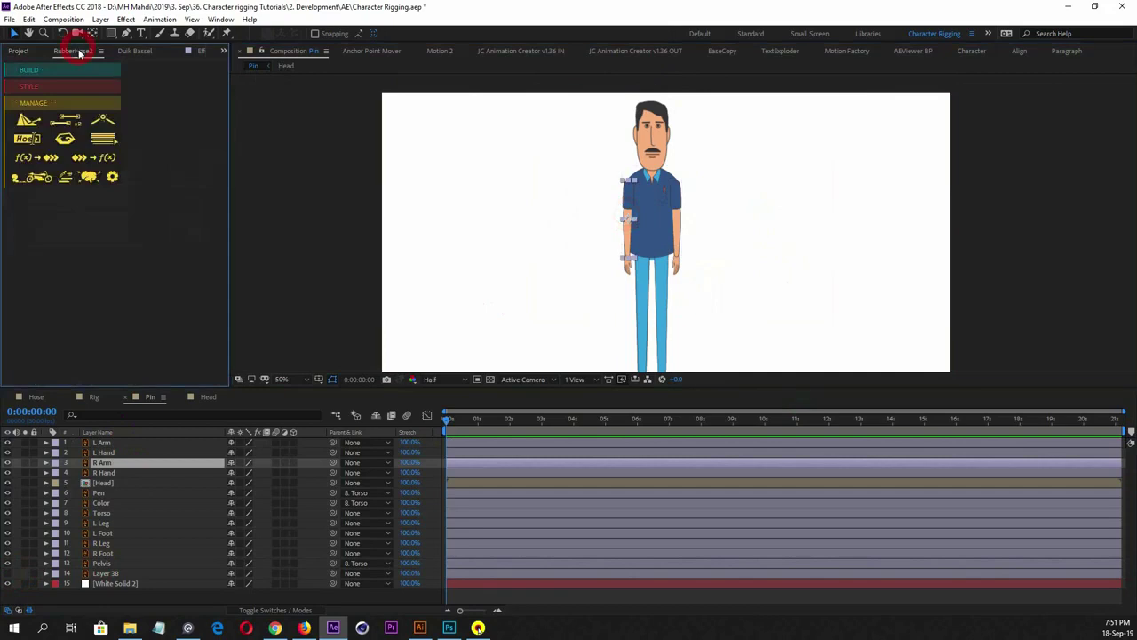
{"action": "left_click", "coordinate": [39, 71]}
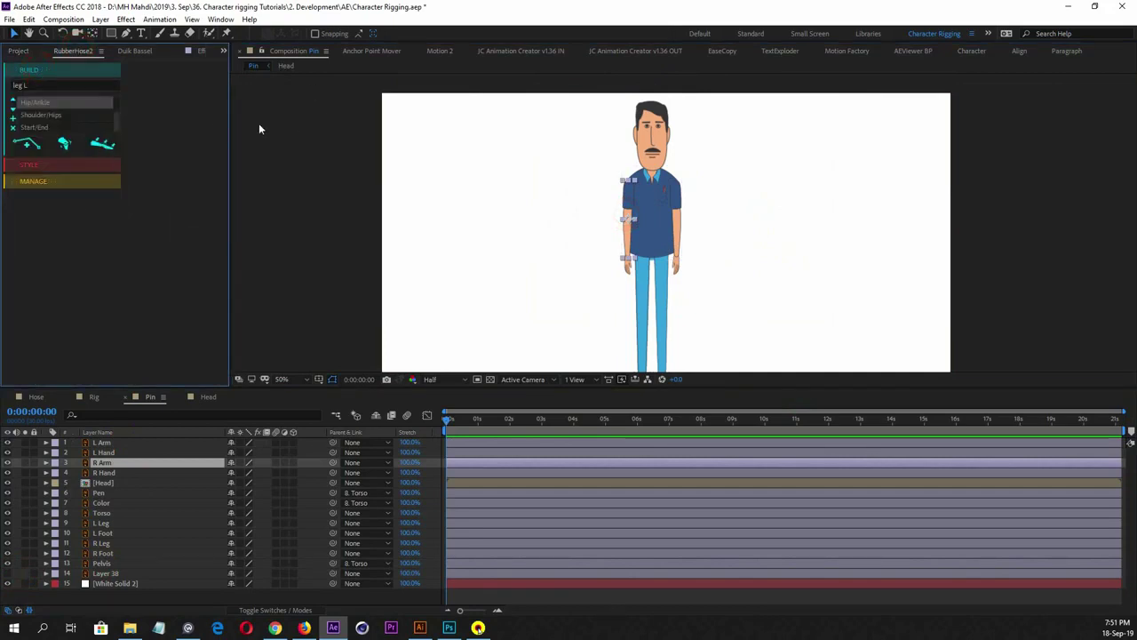
Activate the Puppet Pin tool for the R Arm layer
{"action": "left_click_drag", "start_coordinate": [1122, 410], "coordinate": [761, 410]}
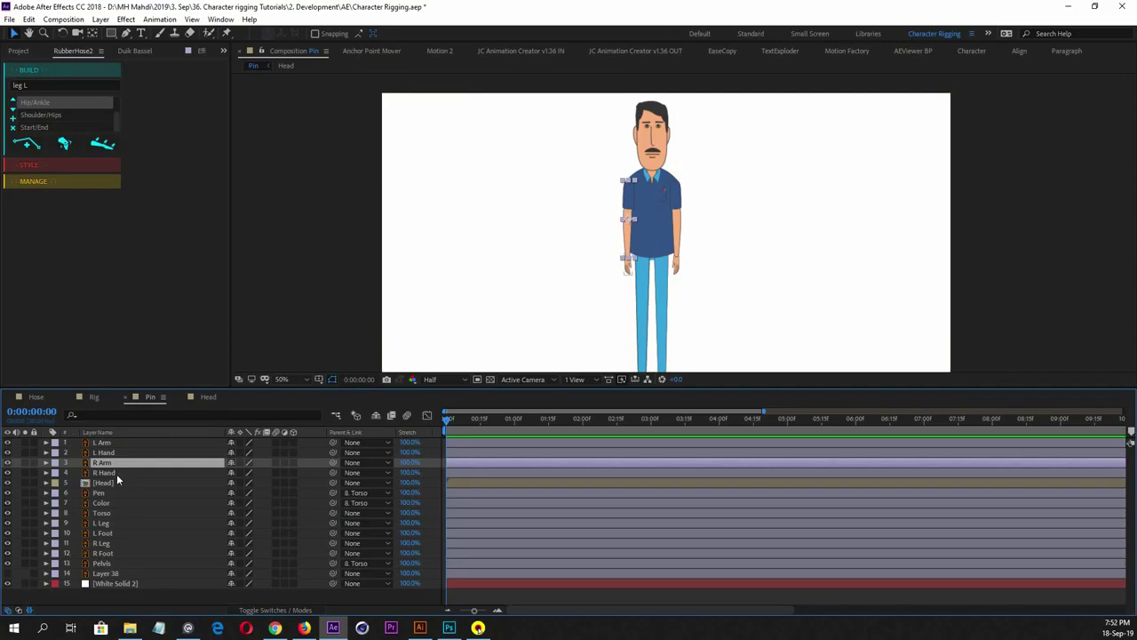
{"action": "left_click", "coordinate": [116, 473]}
{"action": "left_click", "coordinate": [119, 463]}
{"action": "key", "text": "period"}
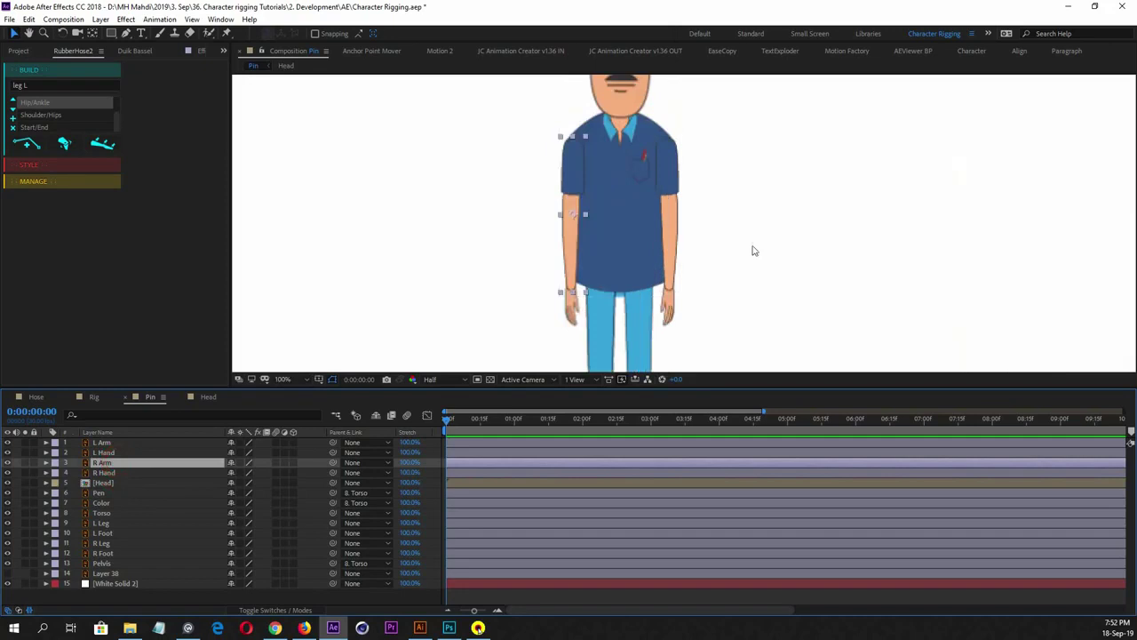
{"action": "key", "text": "comma"}
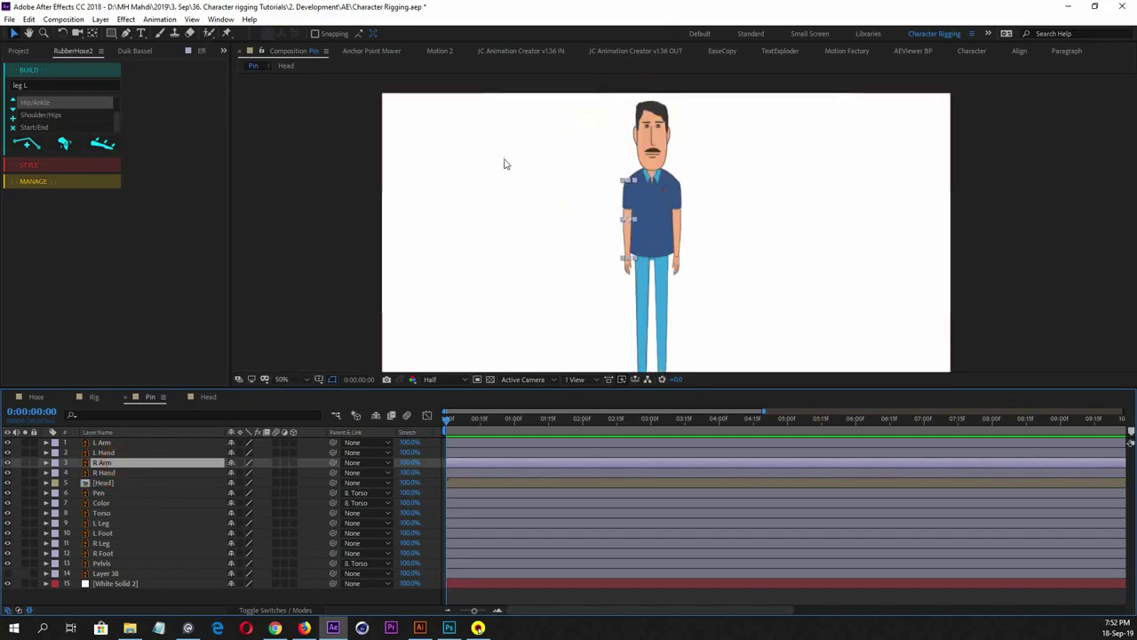
{"action": "left_click", "coordinate": [227, 34]}
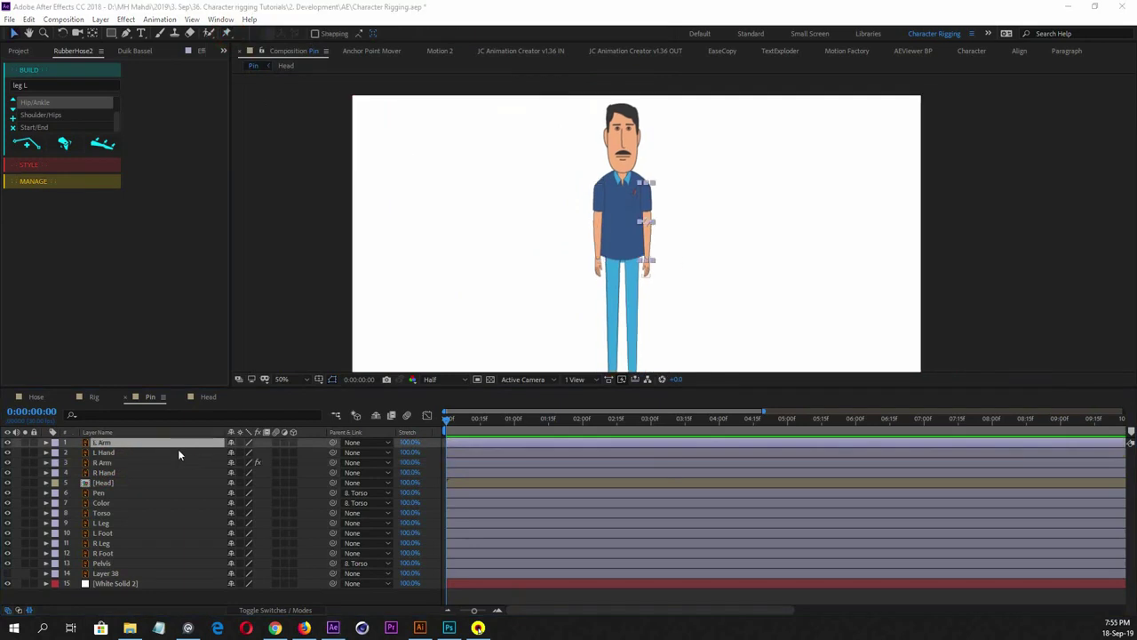
Place three puppet pins on the L Arm layer, at the shoulder, the elbow and the wrist
{"action": "left_click", "coordinate": [127, 443]}
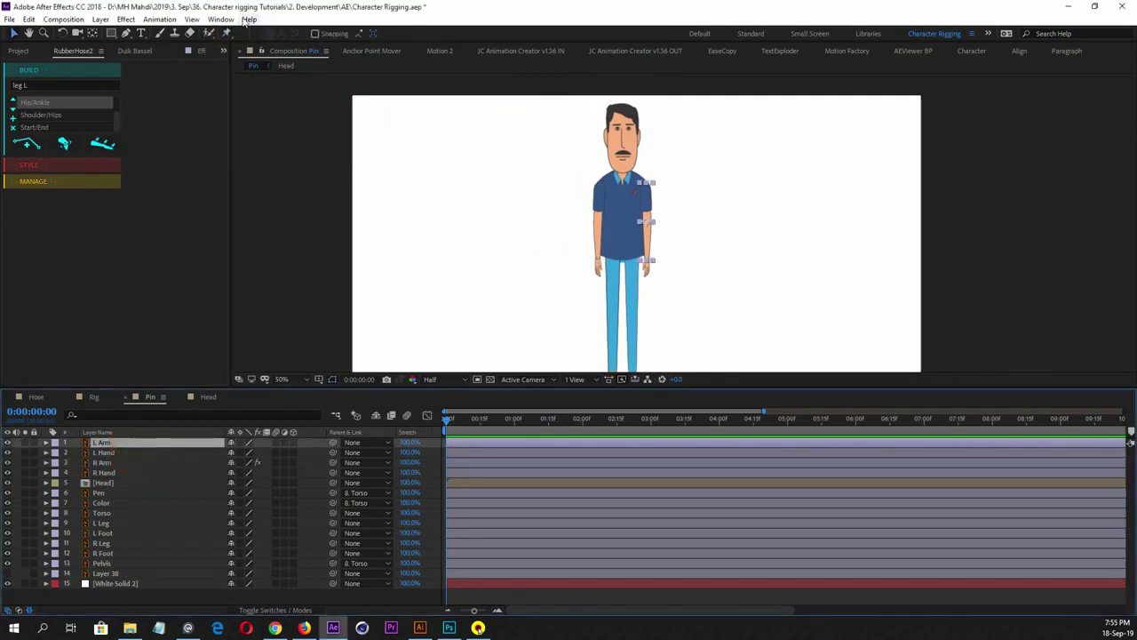
{"action": "left_click", "coordinate": [227, 34]}
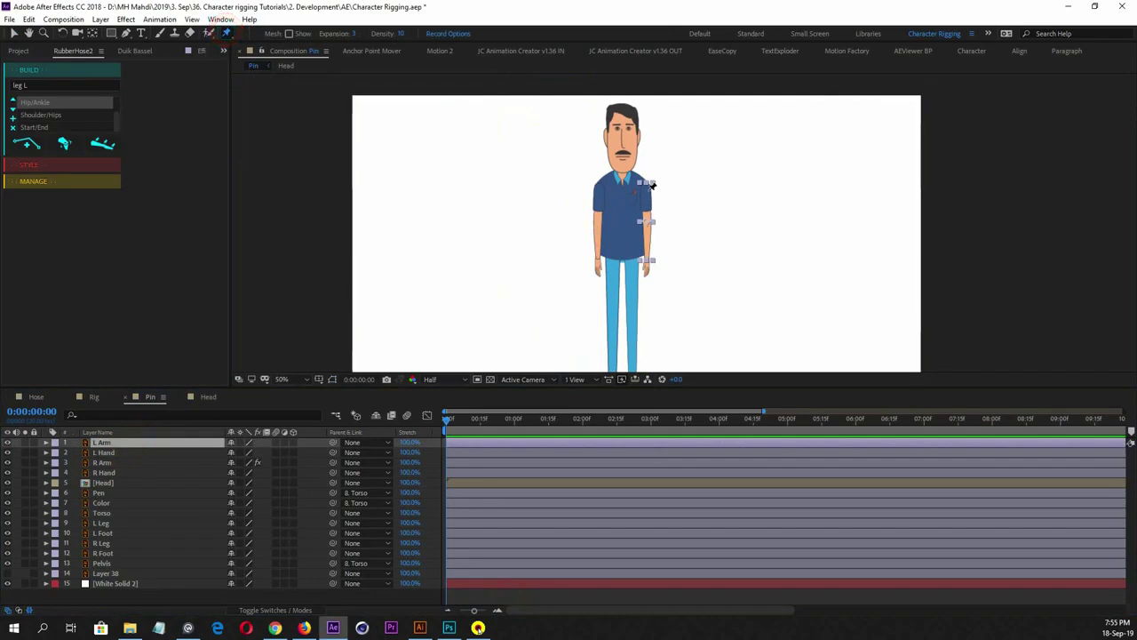
{"action": "scroll", "coordinate": [649, 185], "scroll_direction": "up", "scroll_amount": 4}
{"action": "scroll", "coordinate": [604, 151], "scroll_direction": "down", "scroll_amount": 2}
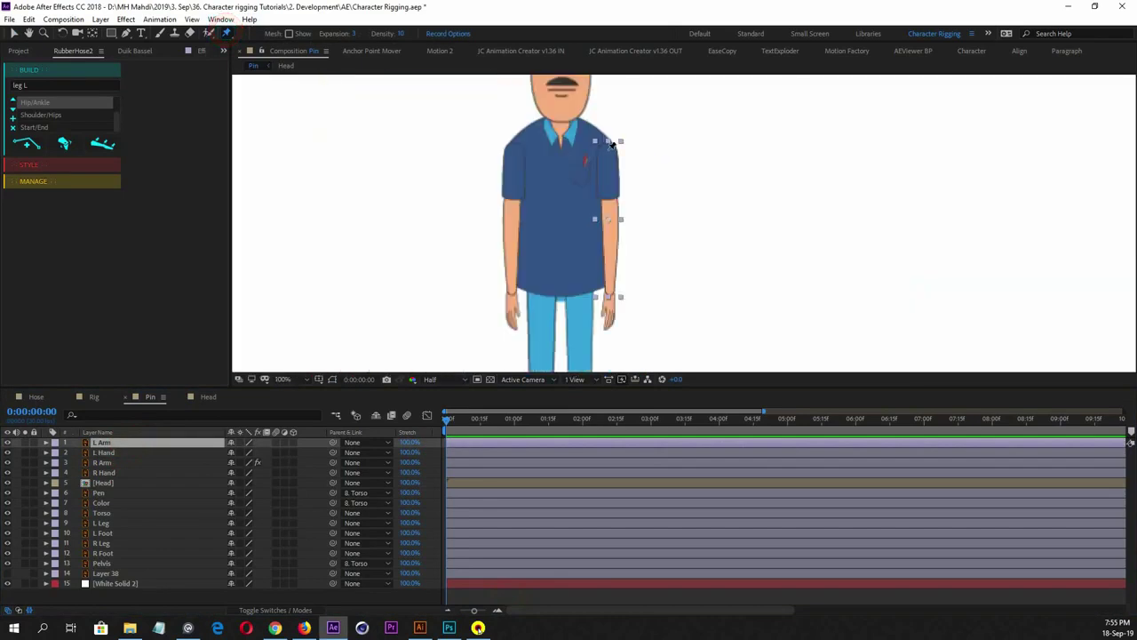
{"action": "left_click", "coordinate": [609, 147]}
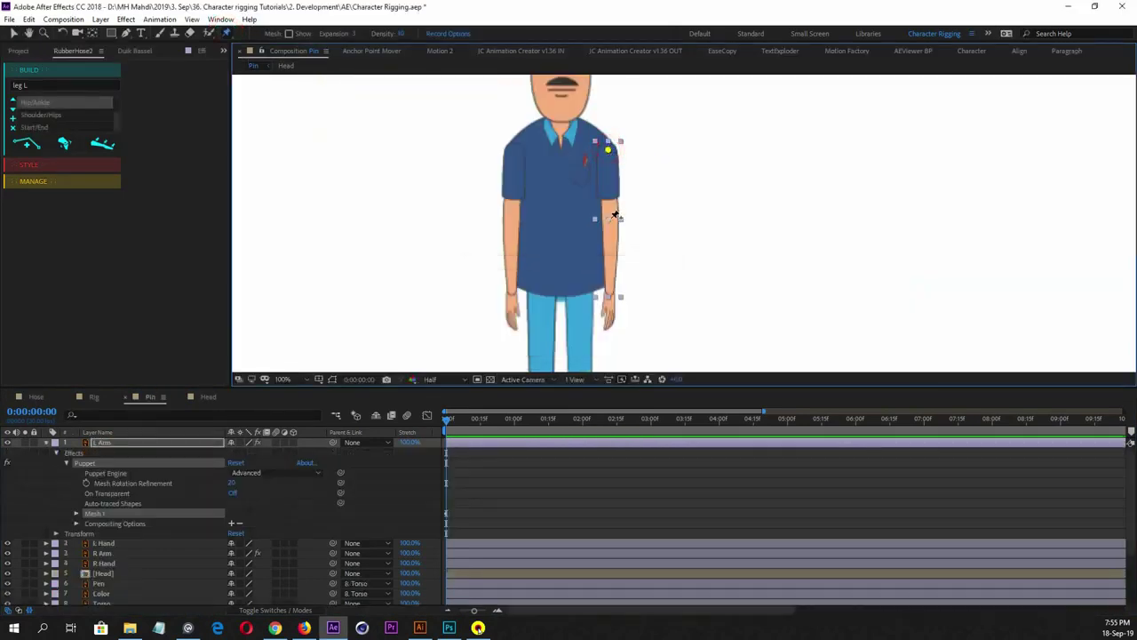
{"action": "left_click", "coordinate": [609, 218]}
{"action": "left_click", "coordinate": [609, 289]}
Reveal the L Arm keyframes, move the current time to 0:00:01:00 and select the Position properties of all three puppet pins
{"action": "left_click", "coordinate": [102, 445]}
{"action": "left_click", "coordinate": [477, 446]}
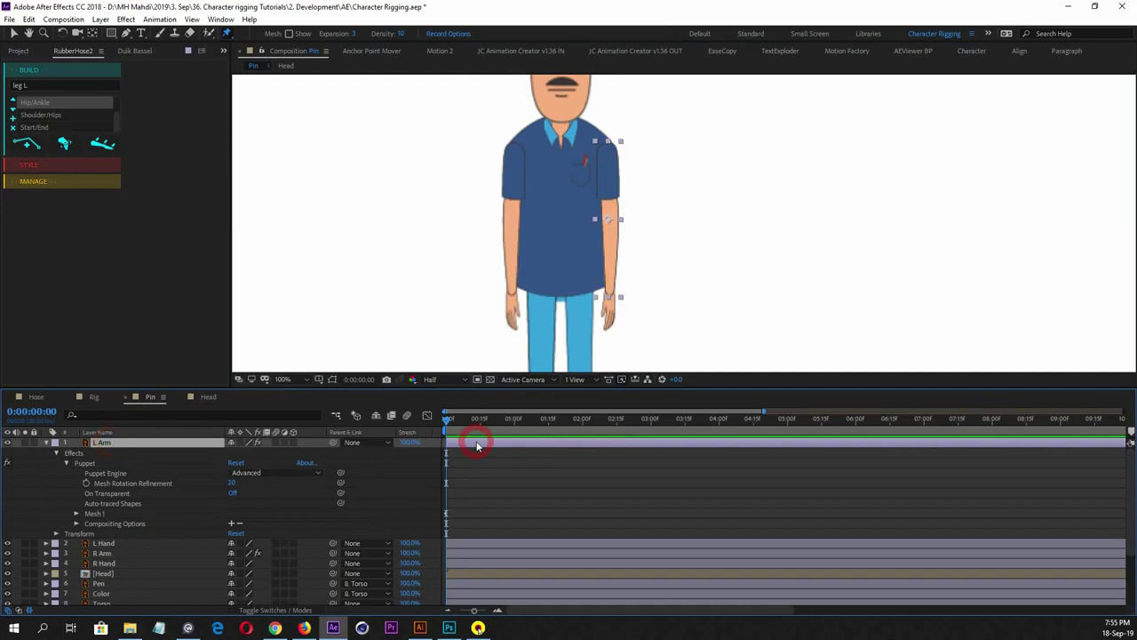
{"action": "key", "text": "u"}
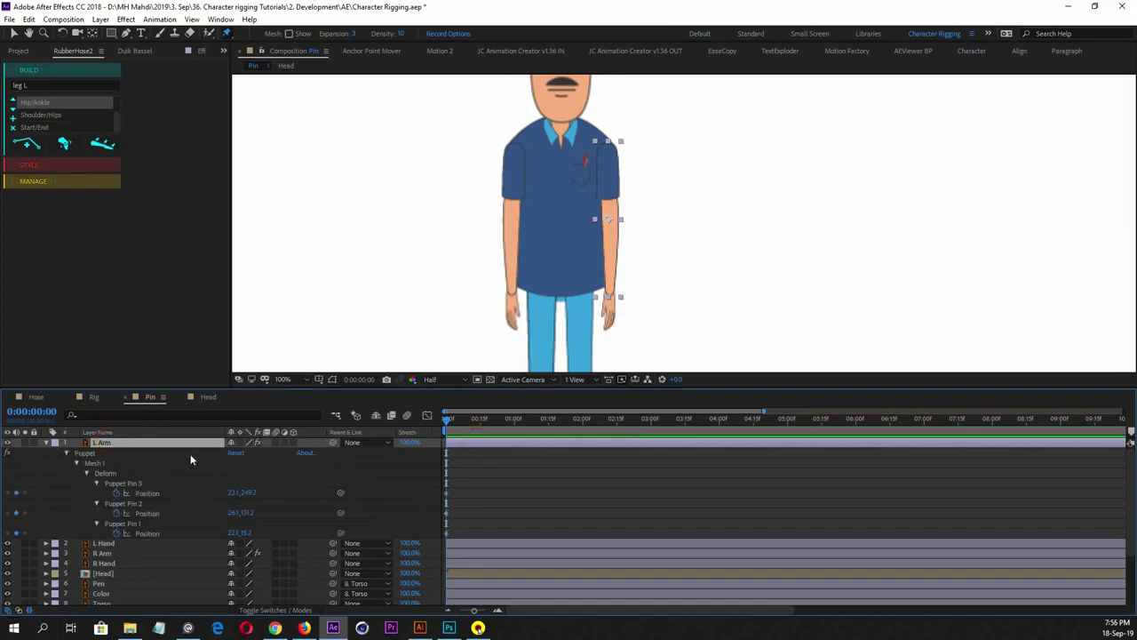
{"action": "left_click_drag", "start_coordinate": [447, 420], "coordinate": [513, 420]}
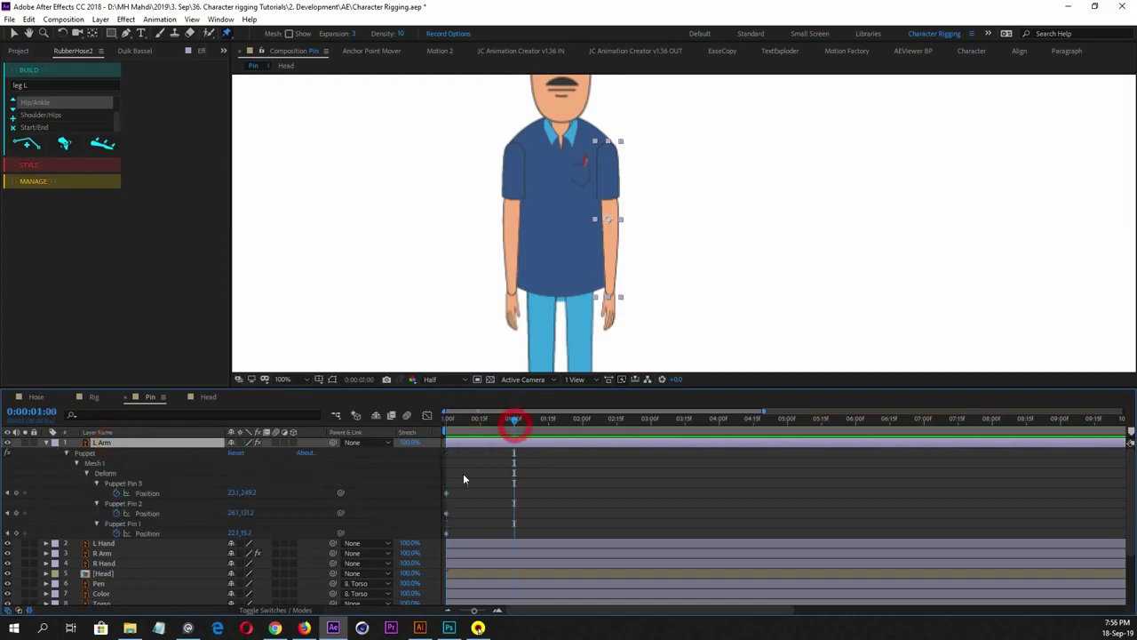
{"action": "left_click_drag", "start_coordinate": [457, 487], "coordinate": [438, 537]}
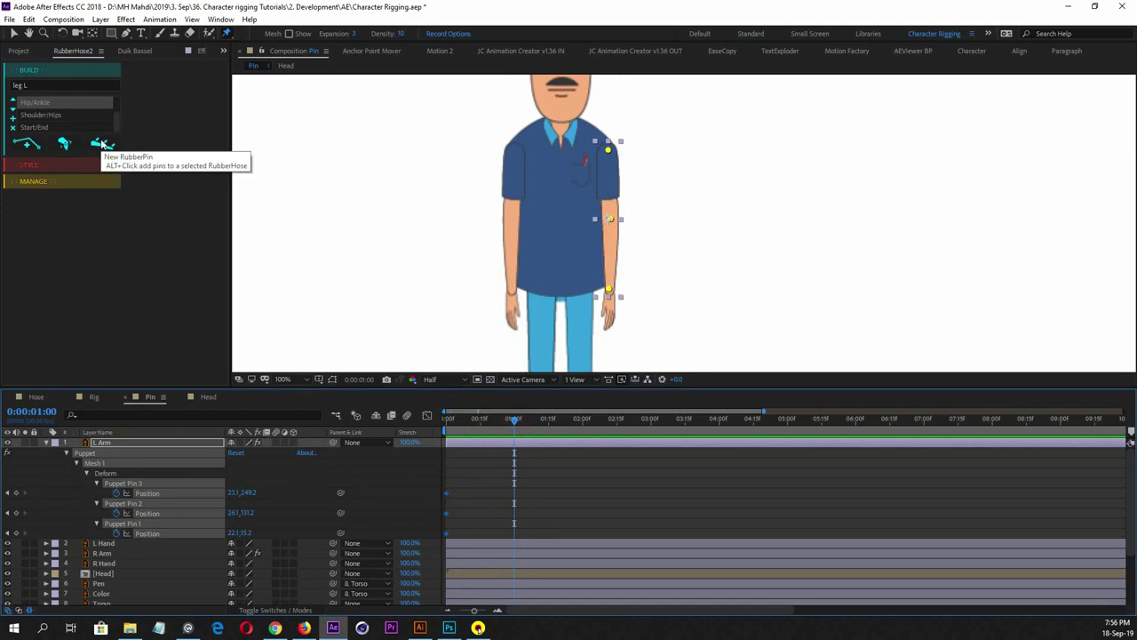
Create a RubberPin rig named "L arm" with Shoulder/Wrist controllers from the selected puppet pins
{"action": "left_click", "coordinate": [7, 85]}
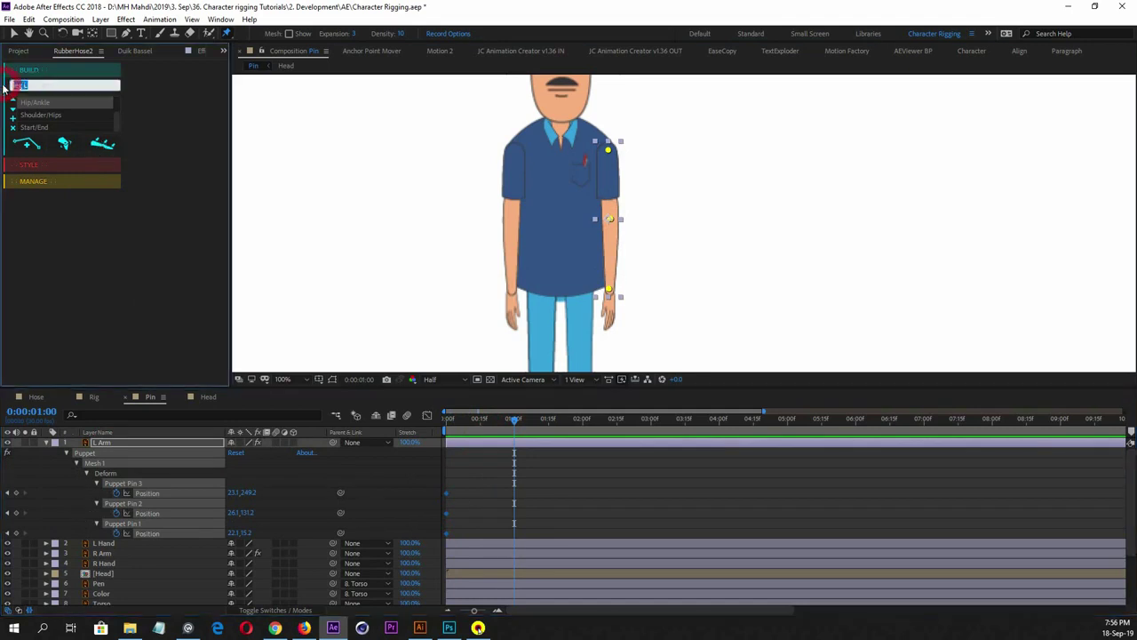
{"action": "type", "text": "L ar"}
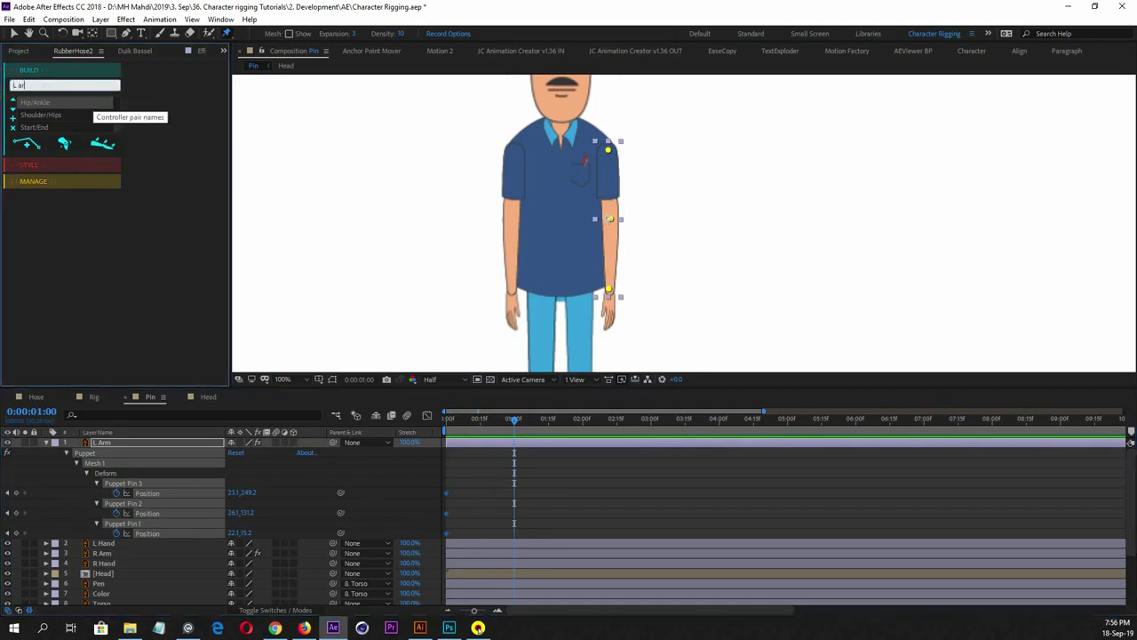
{"action": "type", "text": "m"}
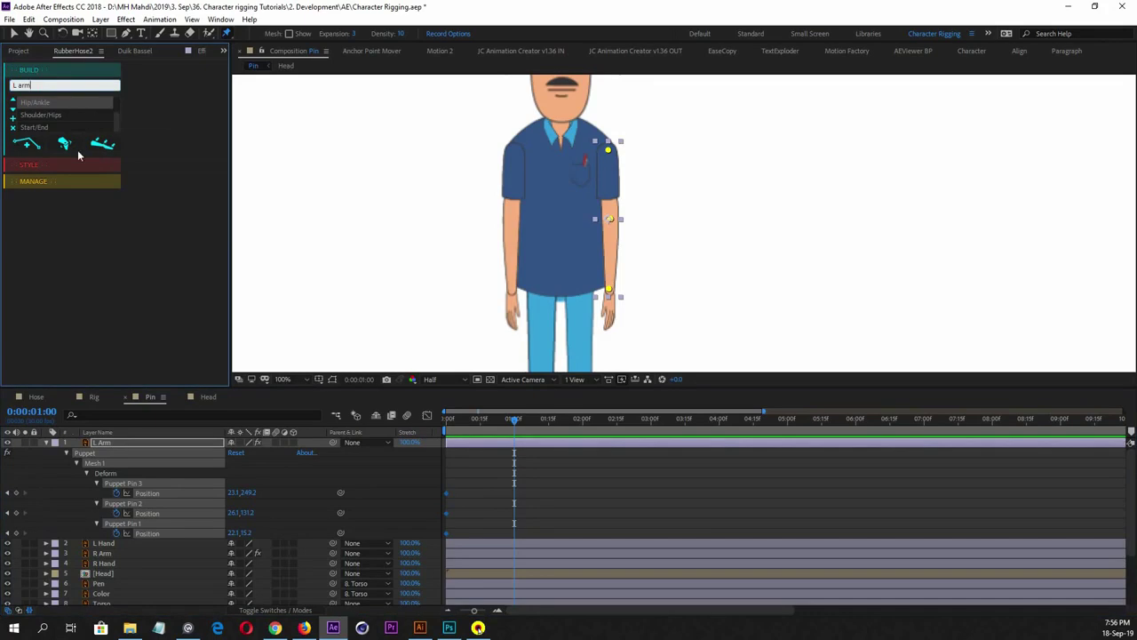
{"action": "left_click", "coordinate": [54, 116]}
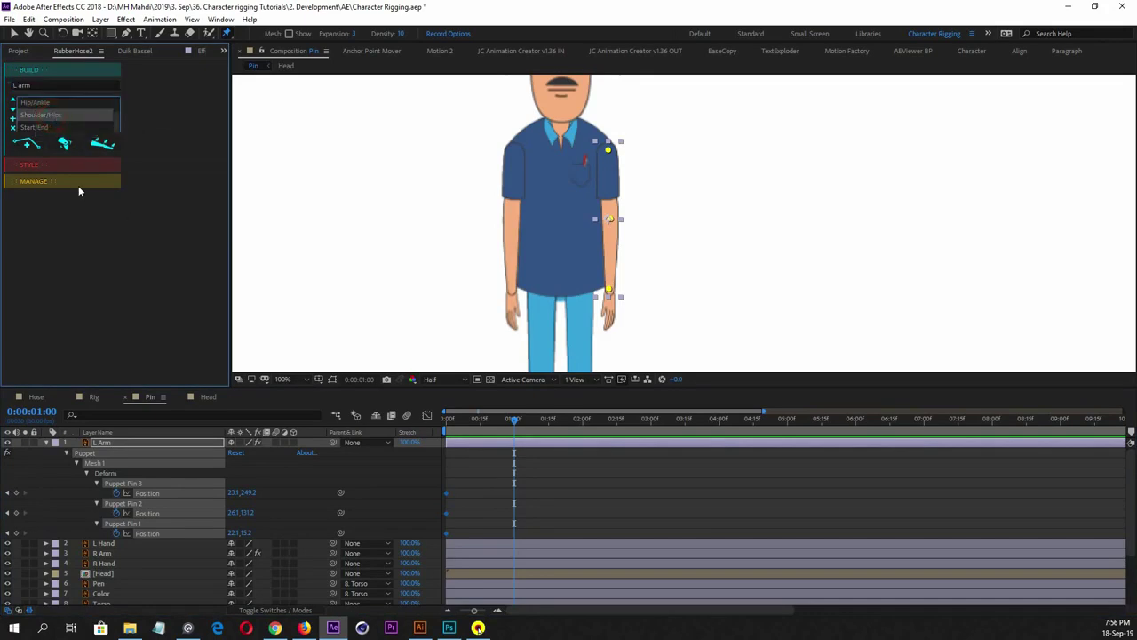
{"action": "scroll", "coordinate": [46, 106], "scroll_direction": "up", "scroll_amount": 2}
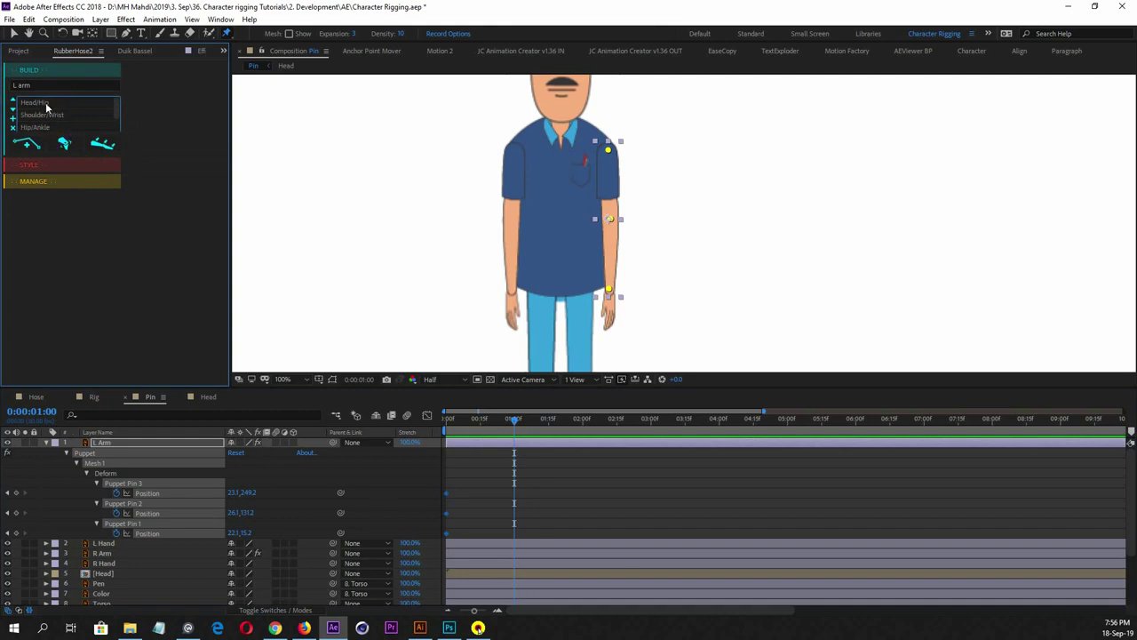
{"action": "left_click", "coordinate": [42, 103]}
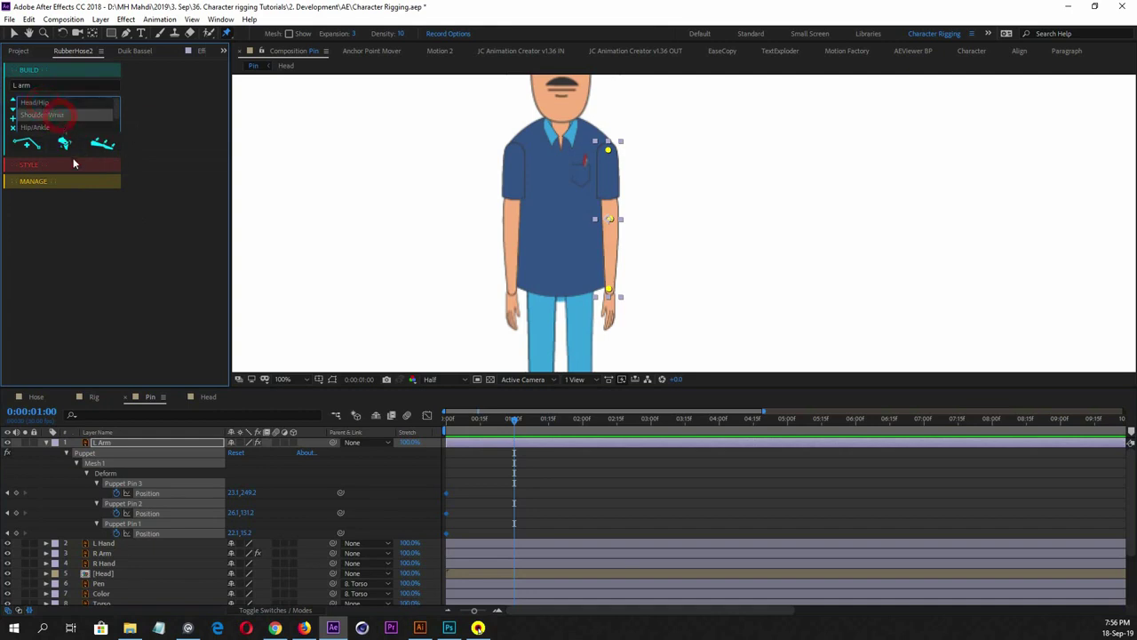
{"action": "left_click", "coordinate": [65, 117]}
{"action": "left_click", "coordinate": [103, 144]}
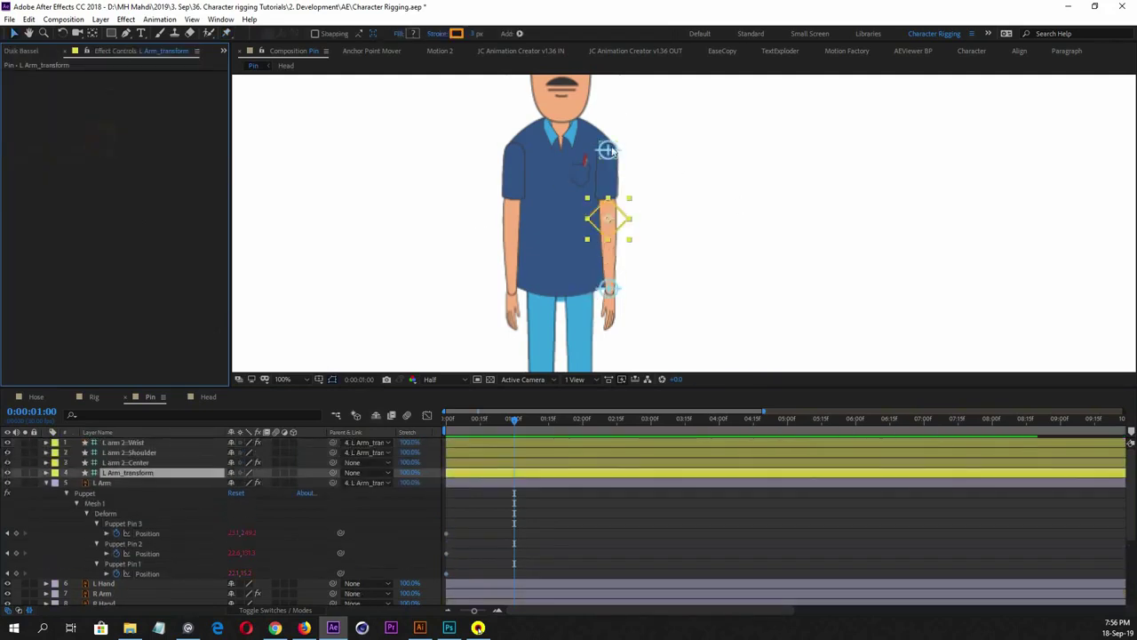
Move the L Arm_transform controller aside to test whether the whole arm follows, and undo the move
{"action": "left_click", "coordinate": [142, 463]}
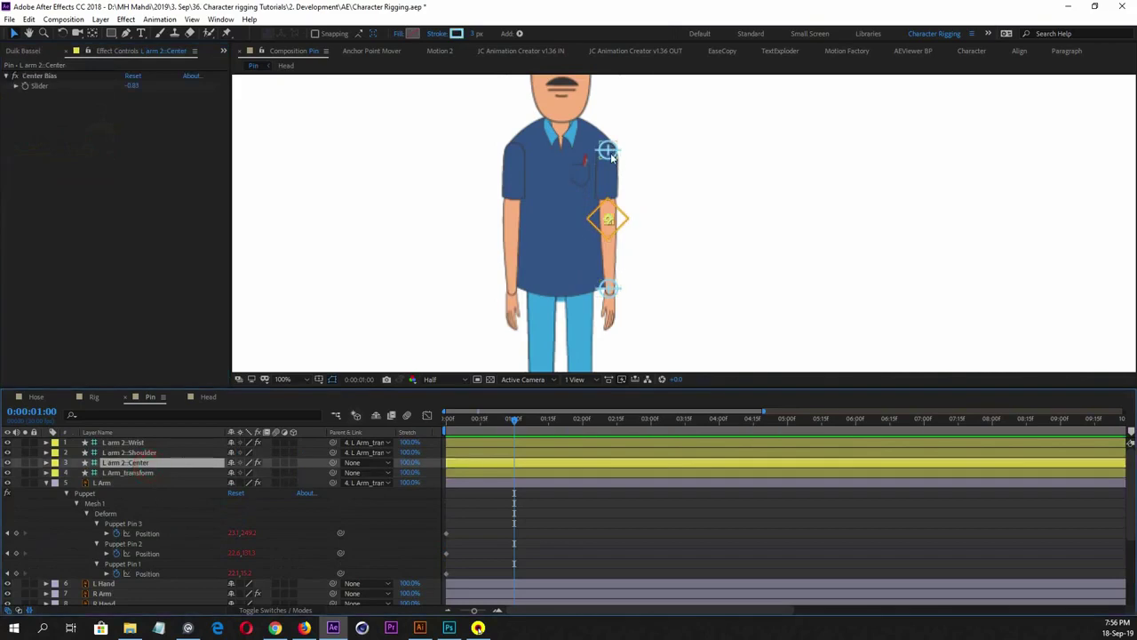
{"action": "left_click", "coordinate": [135, 472]}
{"action": "left_click", "coordinate": [138, 442]}
{"action": "left_click", "coordinate": [141, 472]}
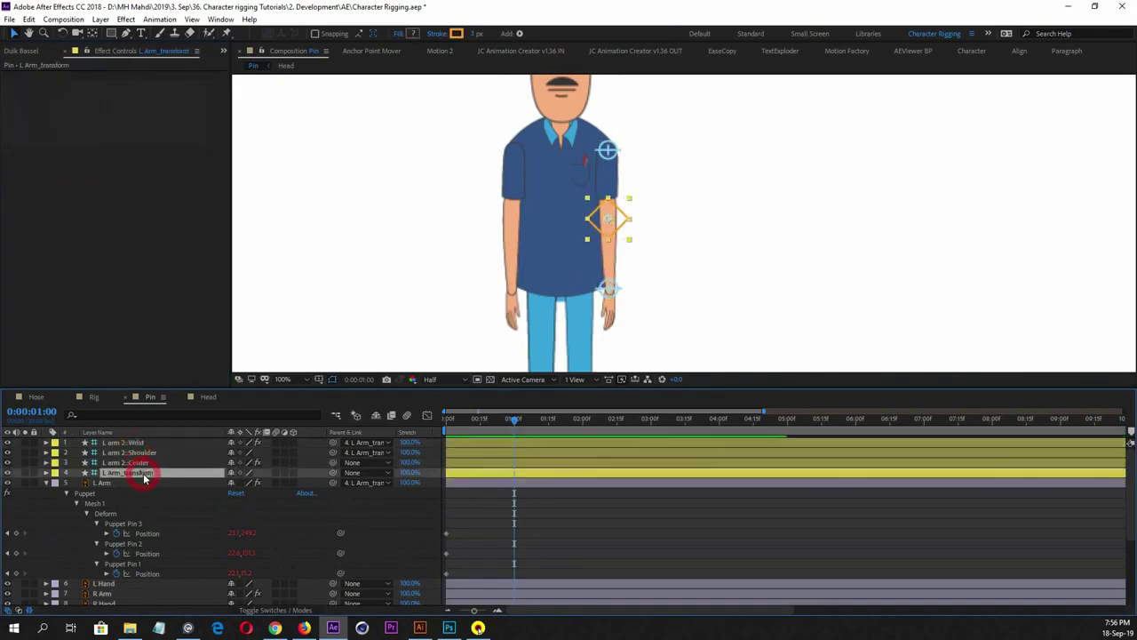
{"action": "left_click_drag", "start_coordinate": [608, 230], "coordinate": [634, 213]}
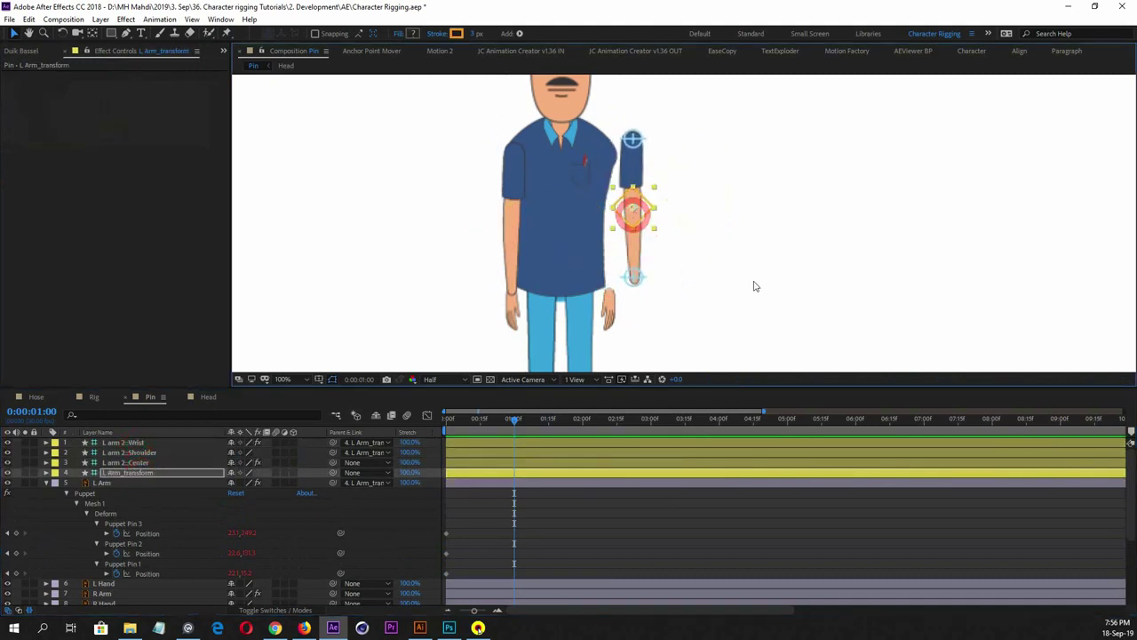
{"action": "key", "text": "ctrl+z"}
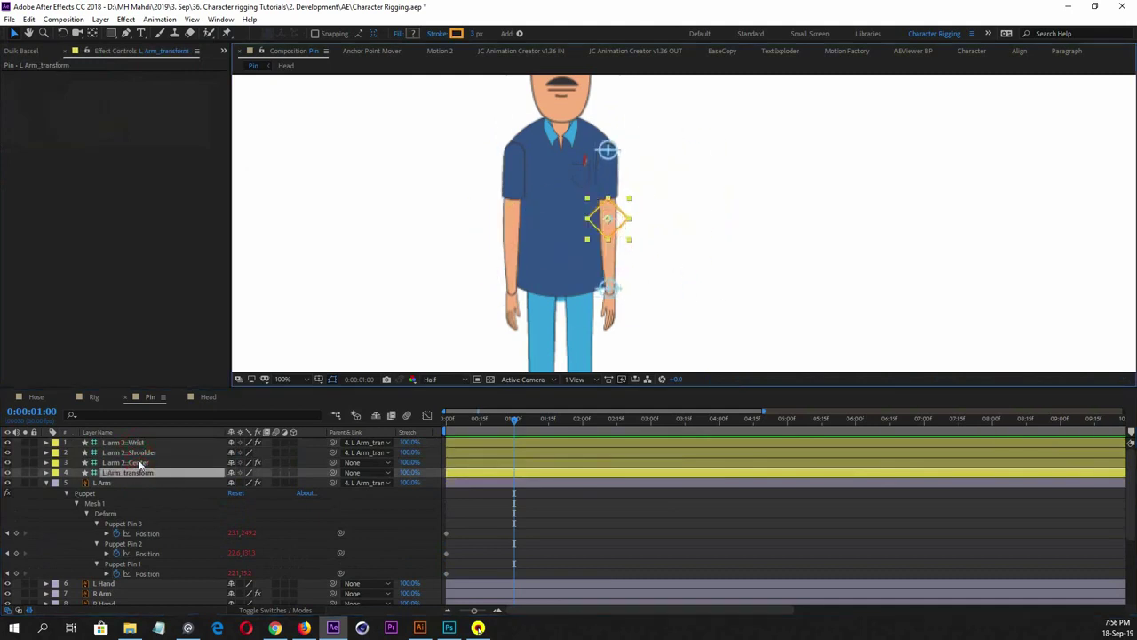
Collapse the L Arm layer's properties and switch its visibility off and on to check the arm artwork
{"action": "left_click", "coordinate": [121, 482]}
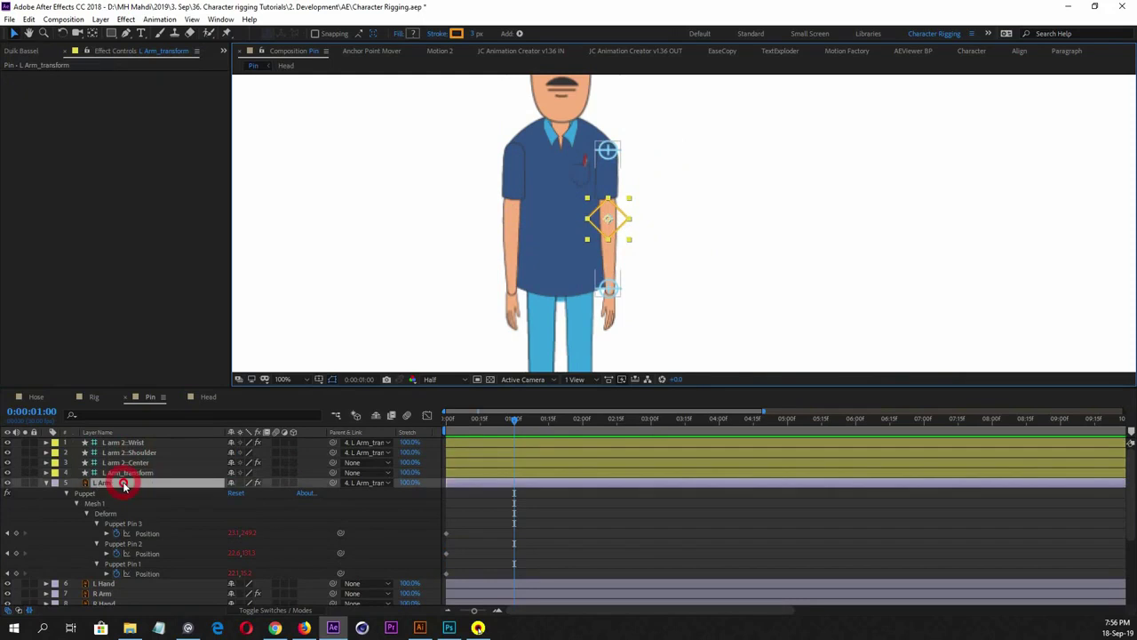
{"action": "left_click", "coordinate": [45, 483]}
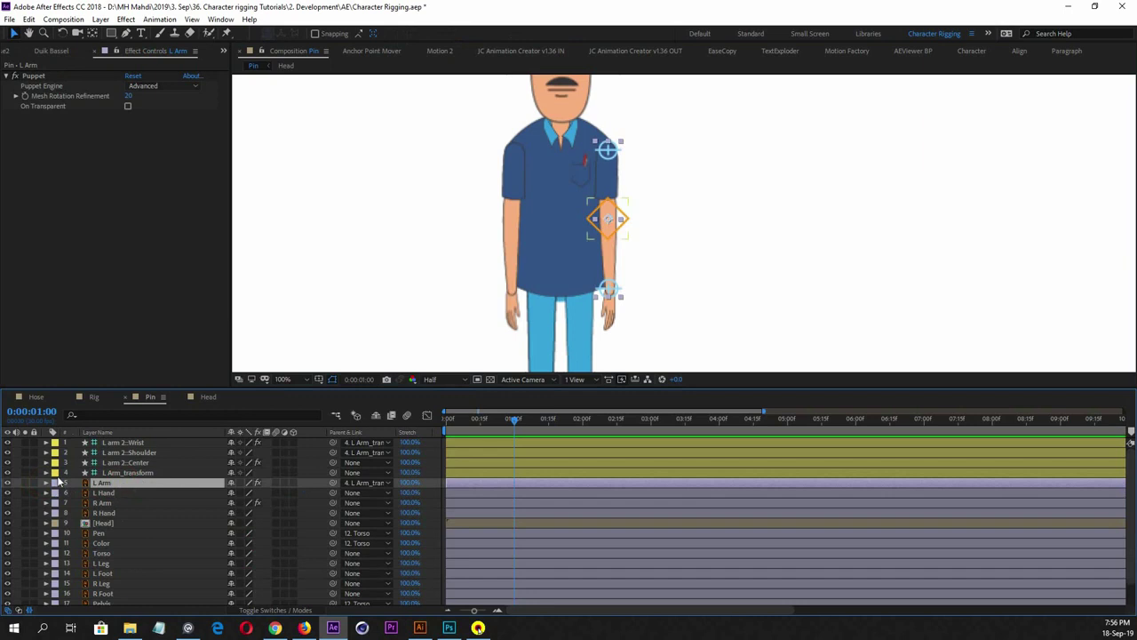
{"action": "left_click", "coordinate": [9, 483]}
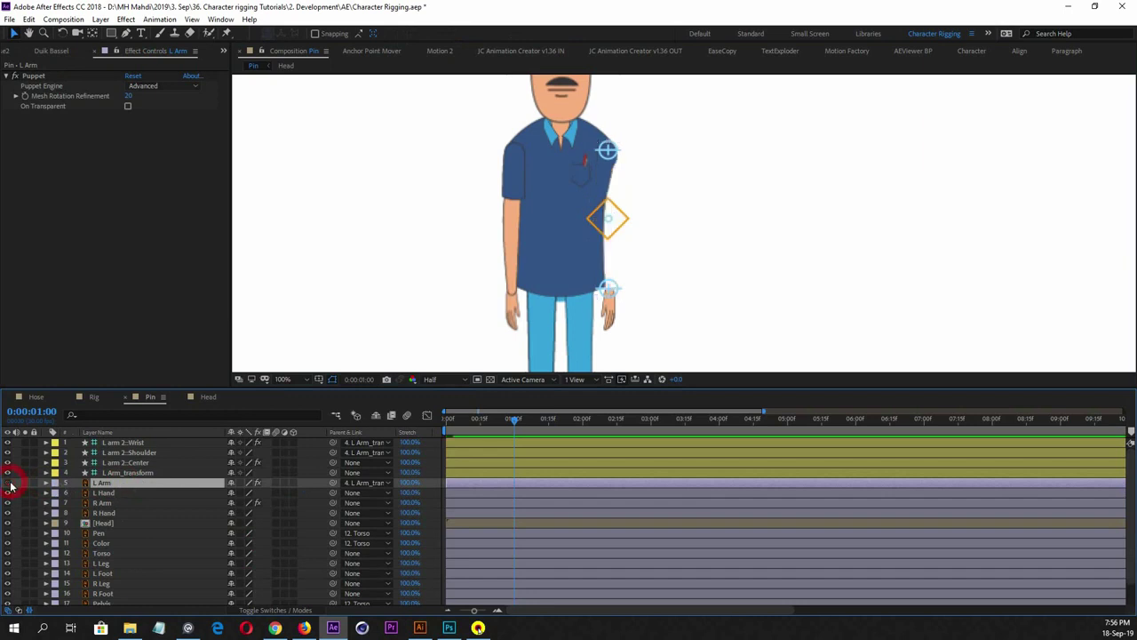
{"action": "left_click", "coordinate": [133, 484]}
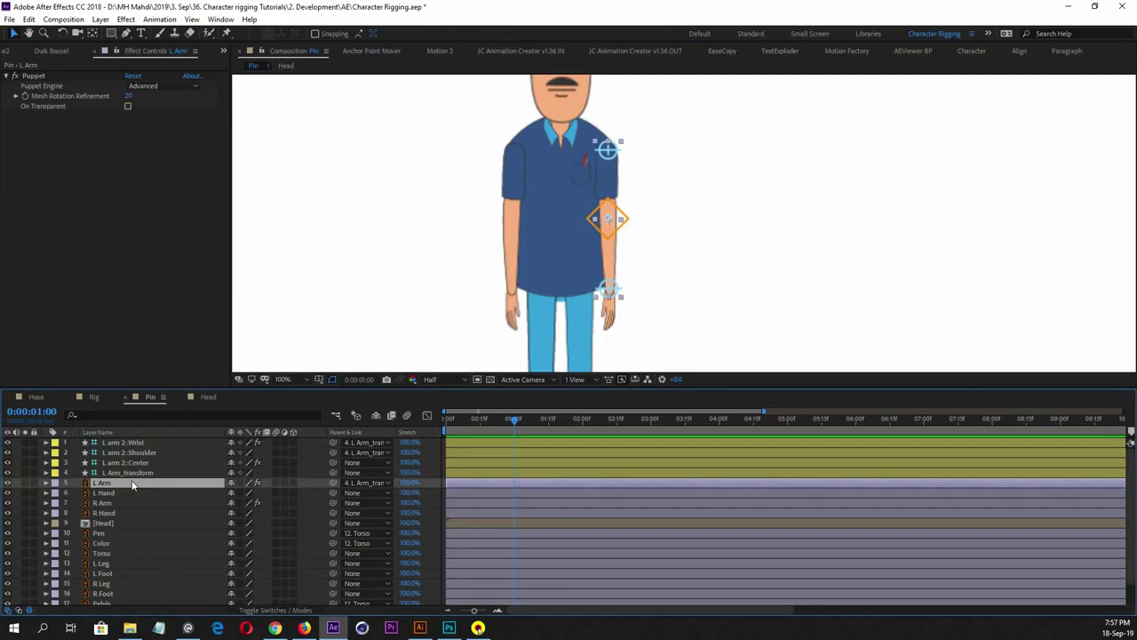
Raise the L arm wrist controller outward and up so the arm bends at the elbow
{"action": "left_click", "coordinate": [137, 472]}
{"action": "left_click", "coordinate": [135, 462]}
{"action": "left_click", "coordinate": [133, 452]}
{"action": "left_click", "coordinate": [134, 441]}
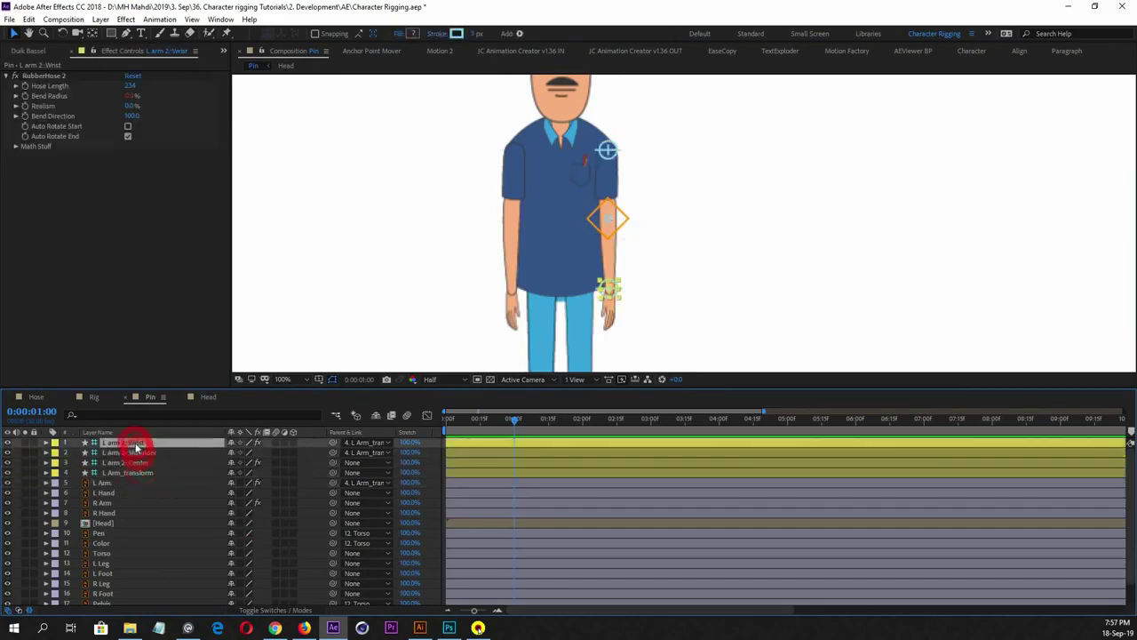
{"action": "left_click_drag", "start_coordinate": [609, 289], "coordinate": [666, 213]}
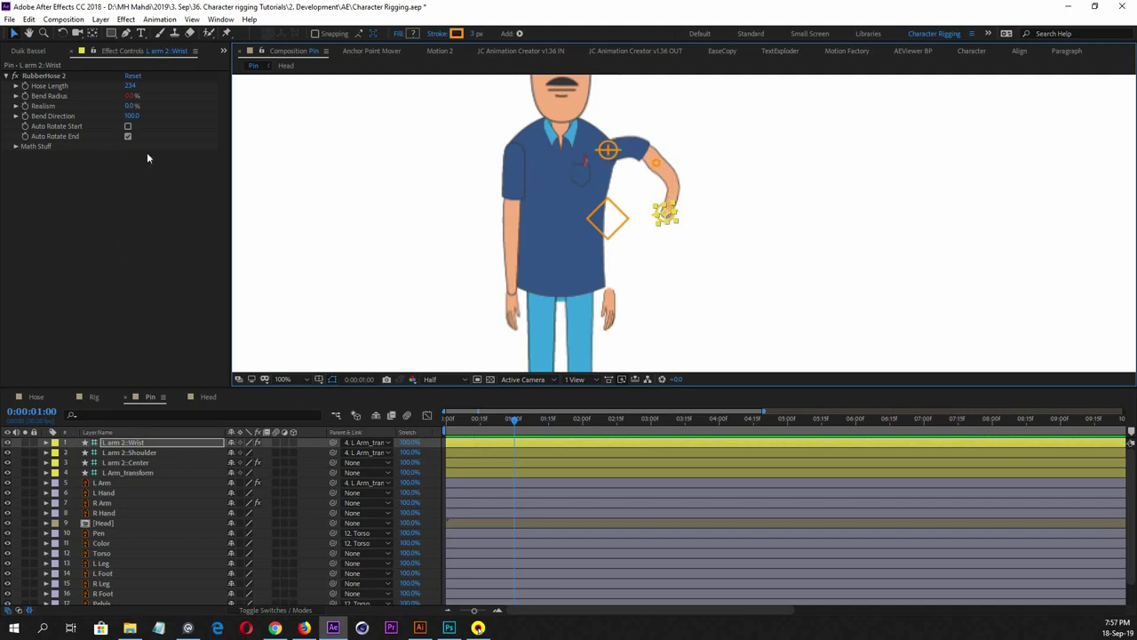
Set the Realism of the L arm's RubberHose effect to 100%
{"action": "left_click", "coordinate": [132, 105]}
{"action": "left_click_drag", "start_coordinate": [131, 105], "coordinate": [114, 105]}
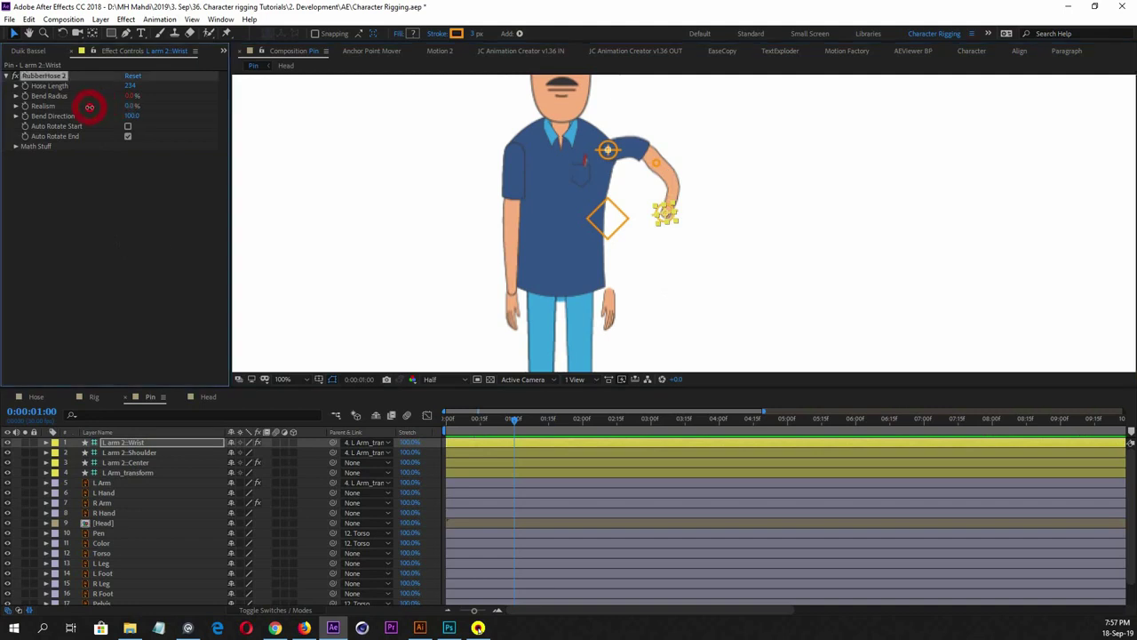
{"action": "left_click", "coordinate": [128, 105]}
{"action": "left_click_drag", "start_coordinate": [104, 107], "coordinate": [199, 106]}
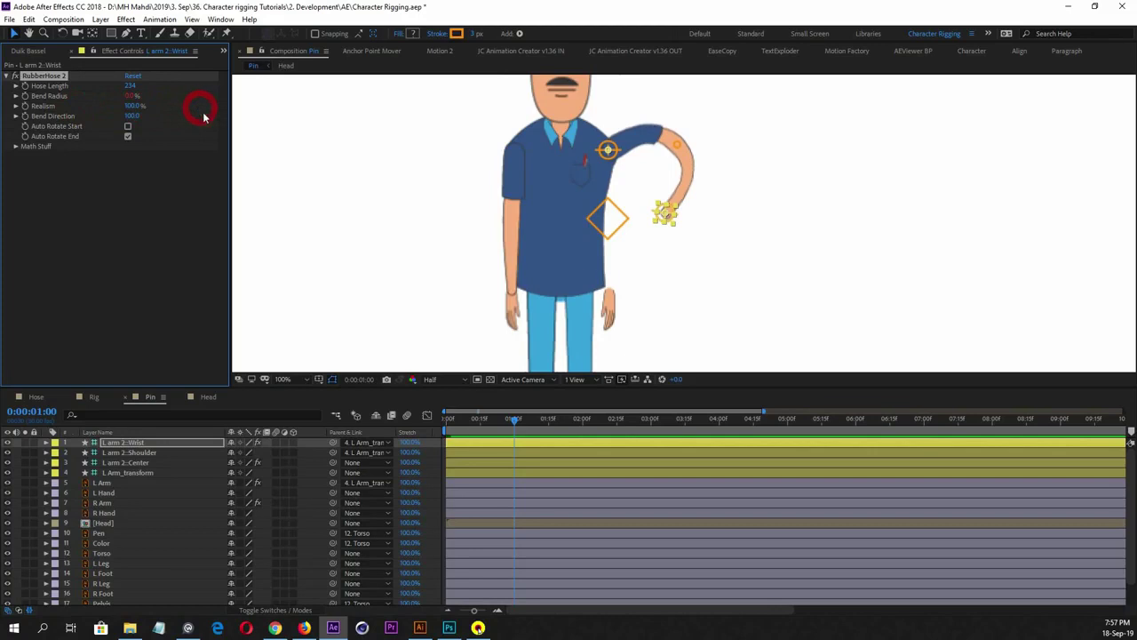
Lower the L arm wrist controller toward the waist to test the bend, and try adjusting the Bend Radius
{"action": "left_click", "coordinate": [165, 442]}
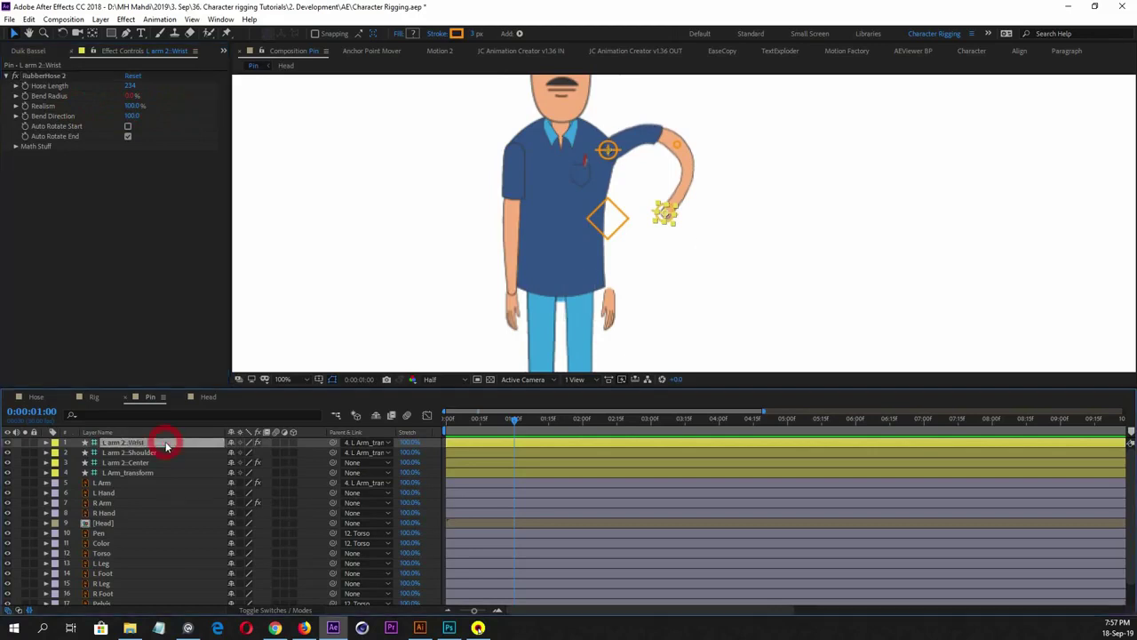
{"action": "left_click_drag", "start_coordinate": [666, 213], "coordinate": [626, 260]}
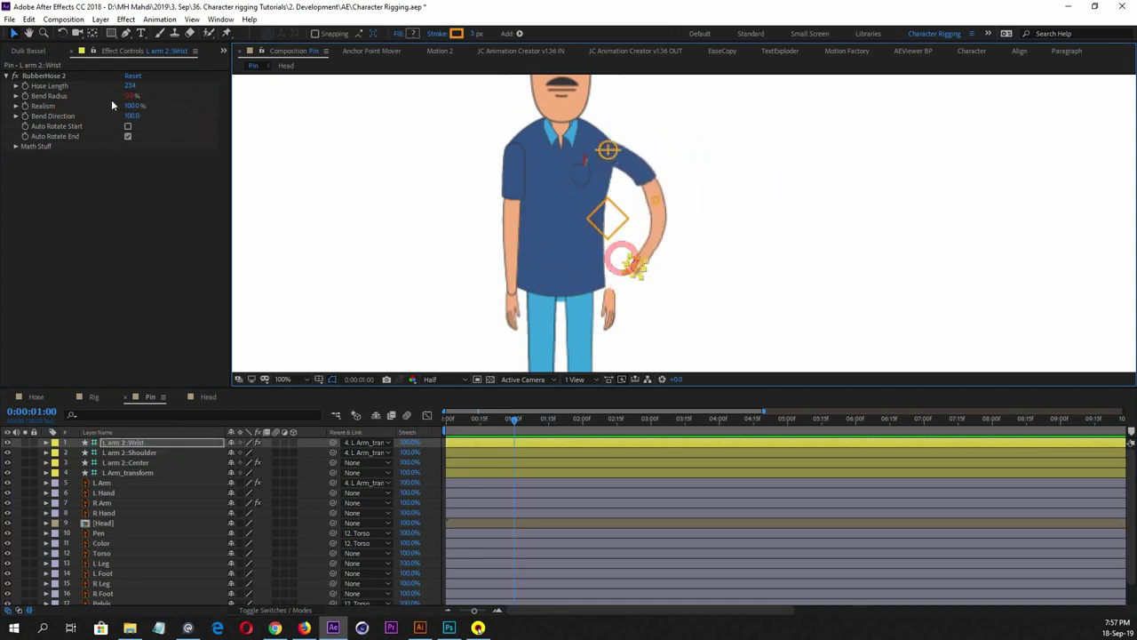
{"action": "left_click_drag", "start_coordinate": [129, 95], "coordinate": [157, 107]}
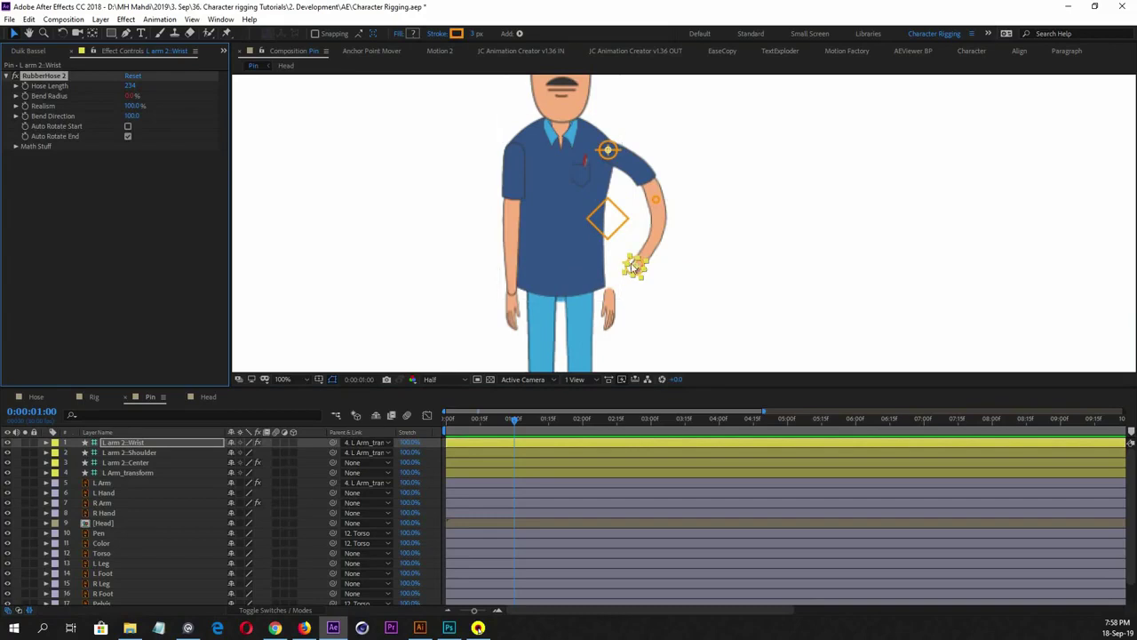
{"action": "left_click", "coordinate": [619, 277]}
Try aligning the L arm wrist controller with the L Hand artwork, and undo the move
{"action": "left_click", "coordinate": [143, 453], "text": "shift"}
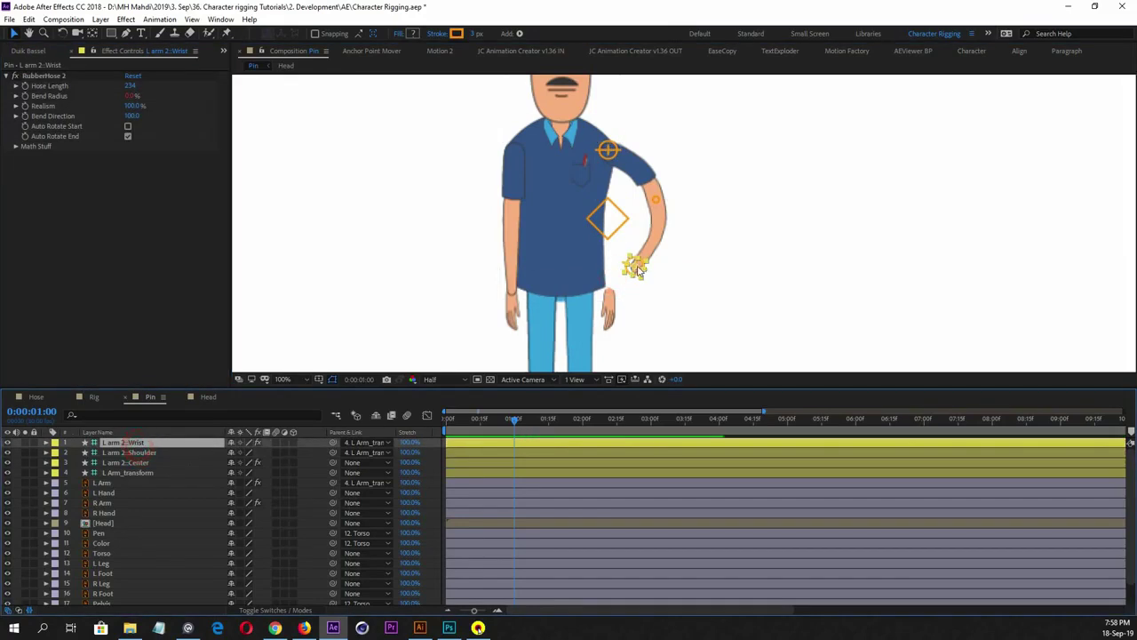
{"action": "left_click_drag", "start_coordinate": [632, 269], "coordinate": [607, 183]}
{"action": "key", "text": "period"}
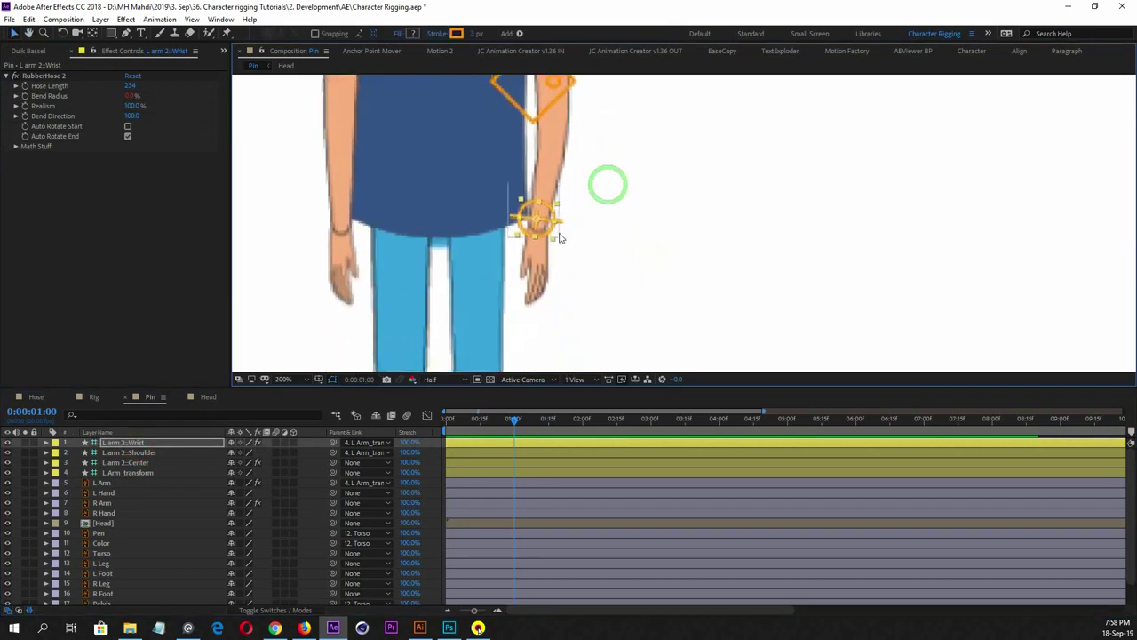
{"action": "key", "text": "comma"}
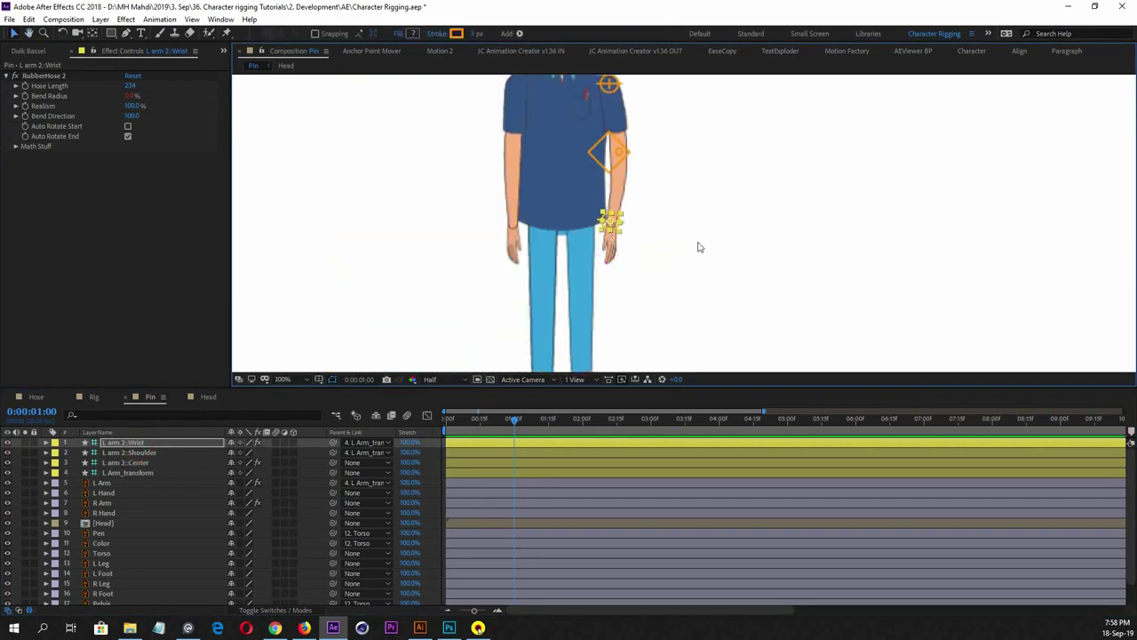
{"action": "key", "text": "ctrl+z"}
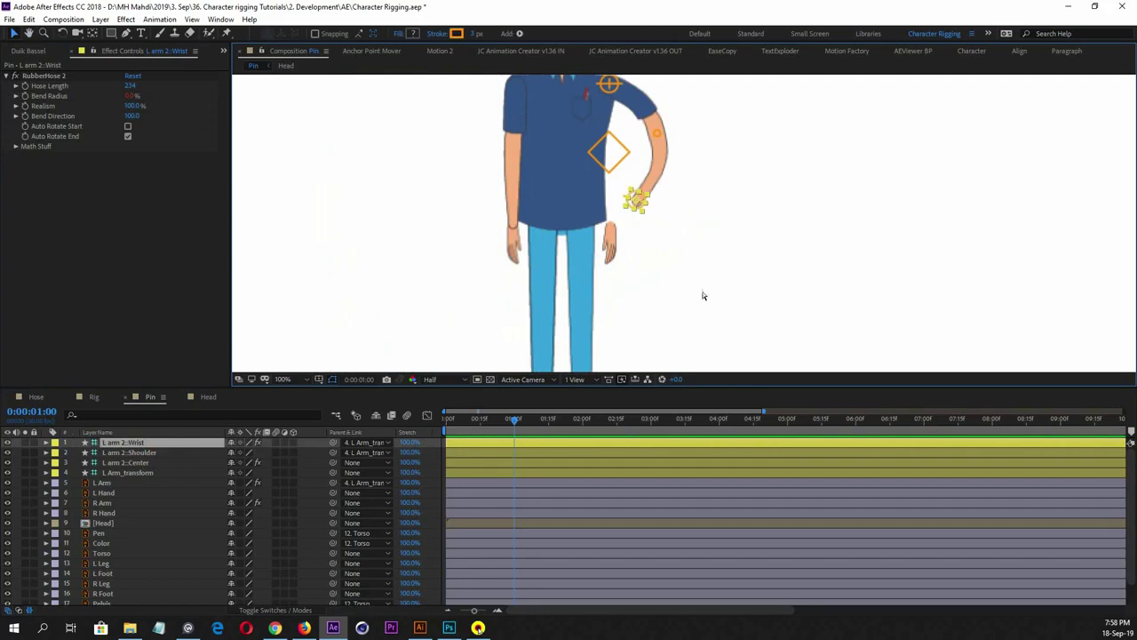
Move the L arm wrist controller to the top of the L Hand so the arm hangs beside the torso
{"action": "left_click", "coordinate": [633, 202]}
{"action": "left_click_drag", "start_coordinate": [633, 201], "coordinate": [609, 222]}
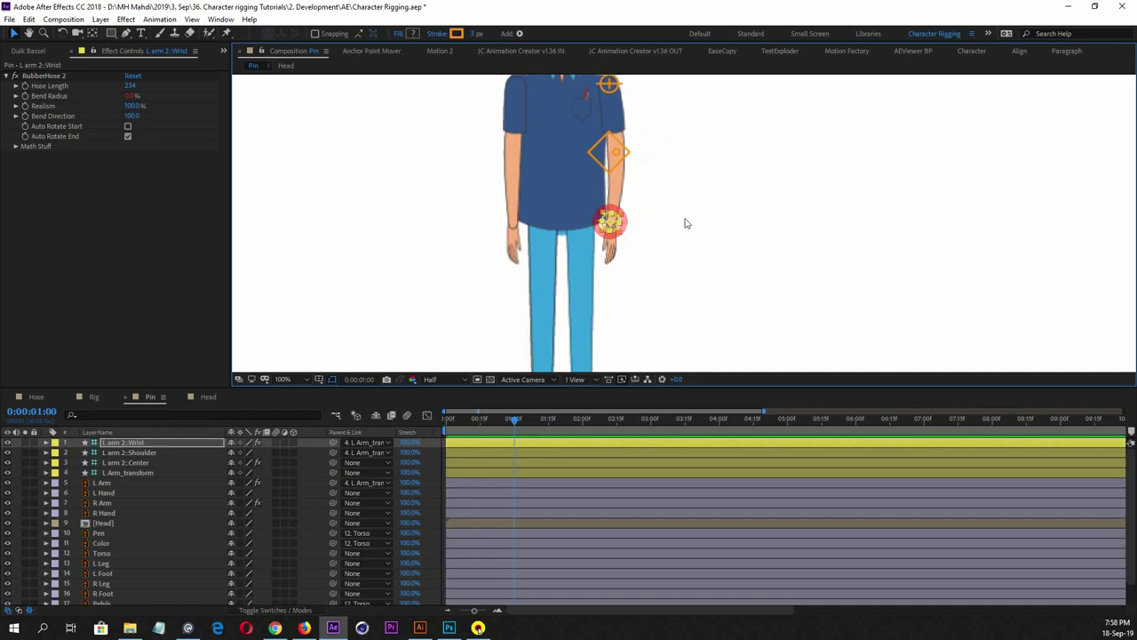
{"action": "left_click", "coordinate": [684, 221]}
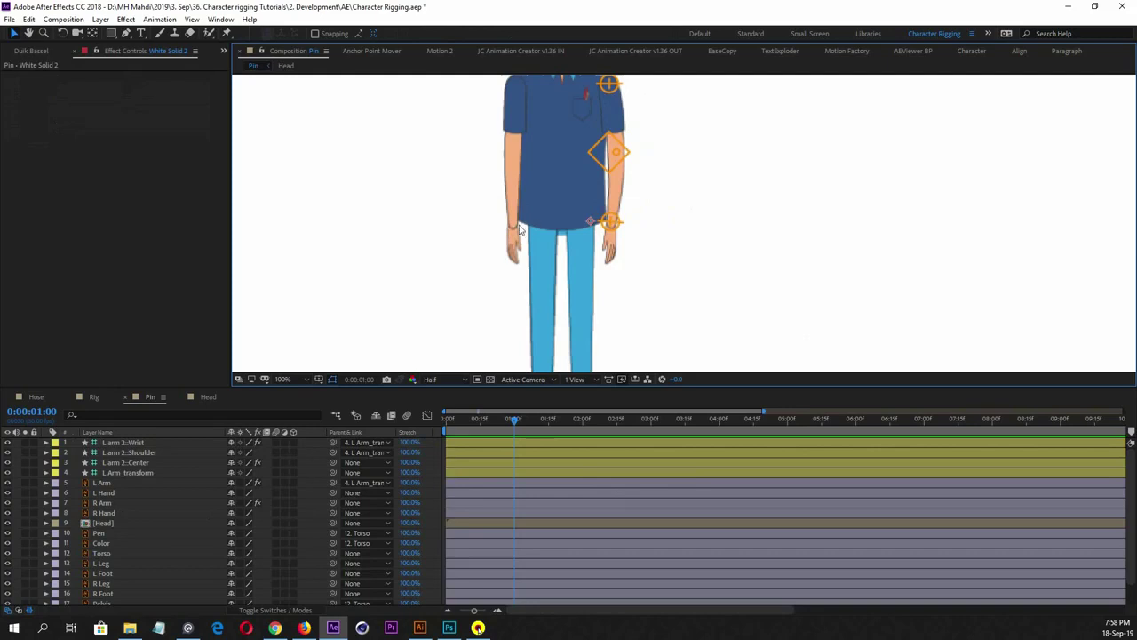
Reorder the layers so L Hand sits above L Arm and R Hand sits above R Arm
{"action": "left_click", "coordinate": [108, 494]}
{"action": "left_click_drag", "start_coordinate": [122, 496], "coordinate": [114, 479]}
{"action": "left_click", "coordinate": [107, 514]}
{"action": "left_click_drag", "start_coordinate": [108, 519], "coordinate": [108, 498]}
{"action": "left_click", "coordinate": [433, 494]}
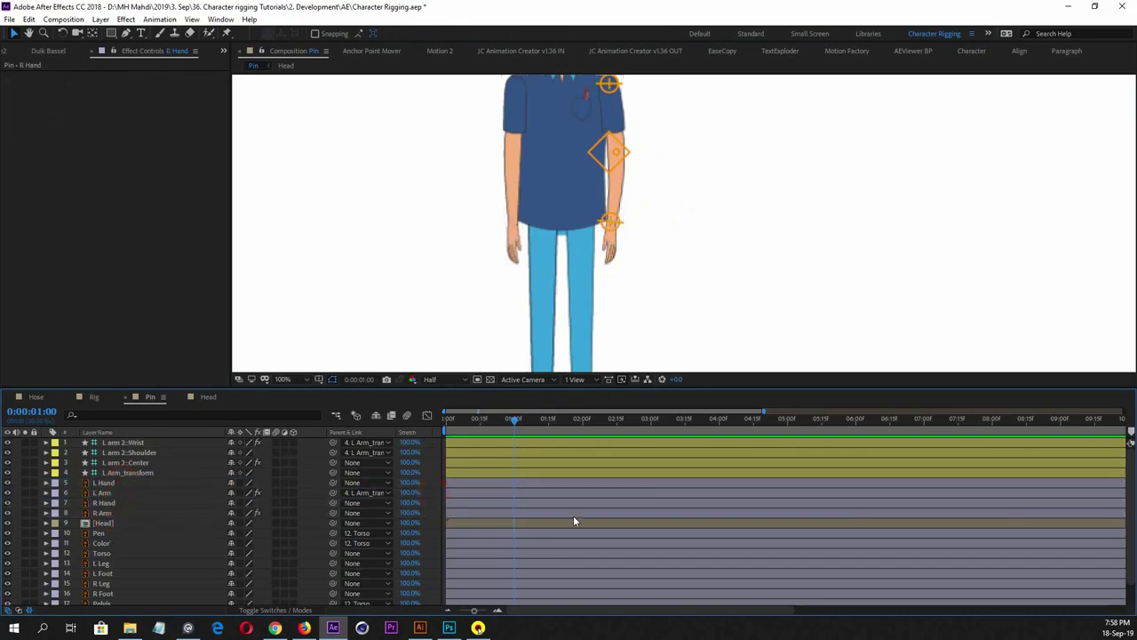
Parent the L Hand layer to L Arm, test it by raising the wrist controller, and undo the test move
{"action": "left_click", "coordinate": [105, 484]}
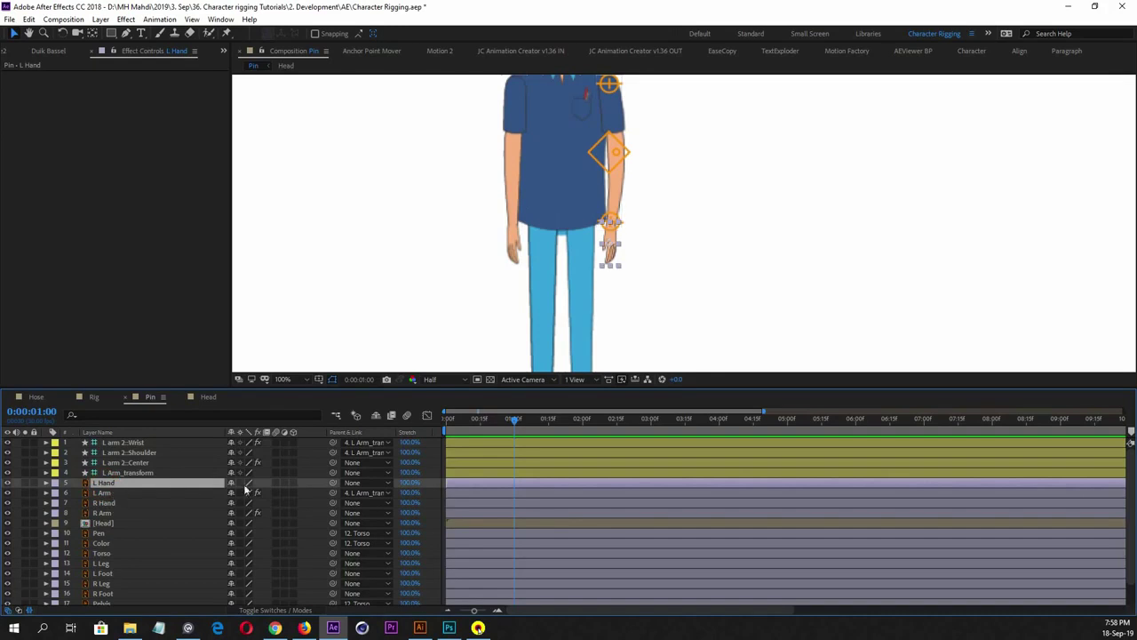
{"action": "left_click_drag", "start_coordinate": [332, 482], "coordinate": [144, 493]}
{"action": "left_click", "coordinate": [127, 442]}
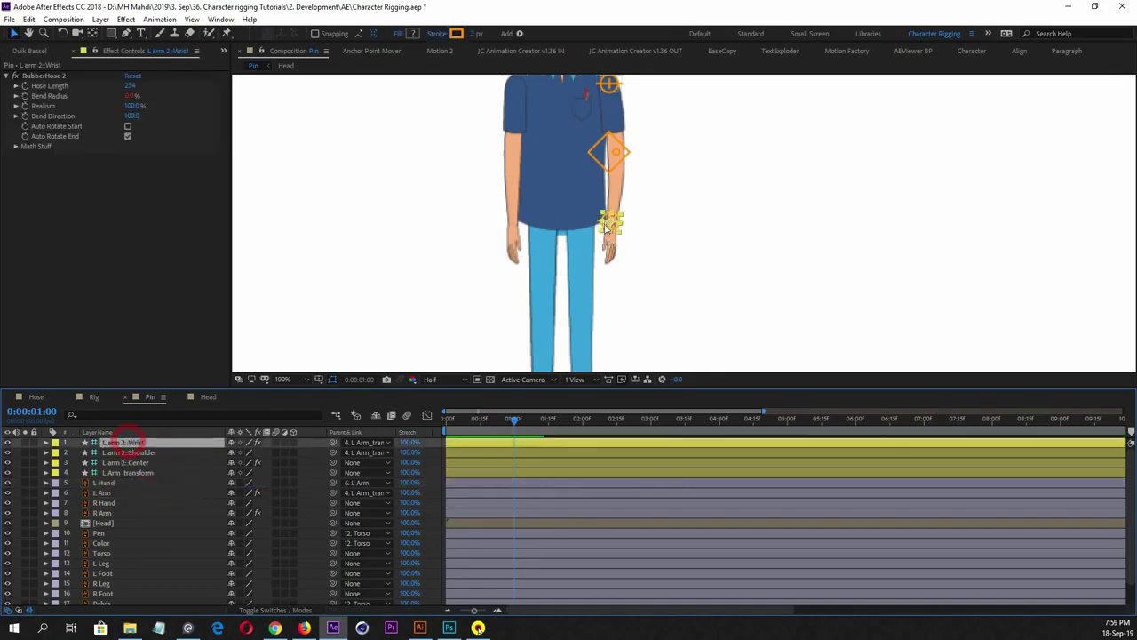
{"action": "left_click_drag", "start_coordinate": [609, 223], "coordinate": [682, 178]}
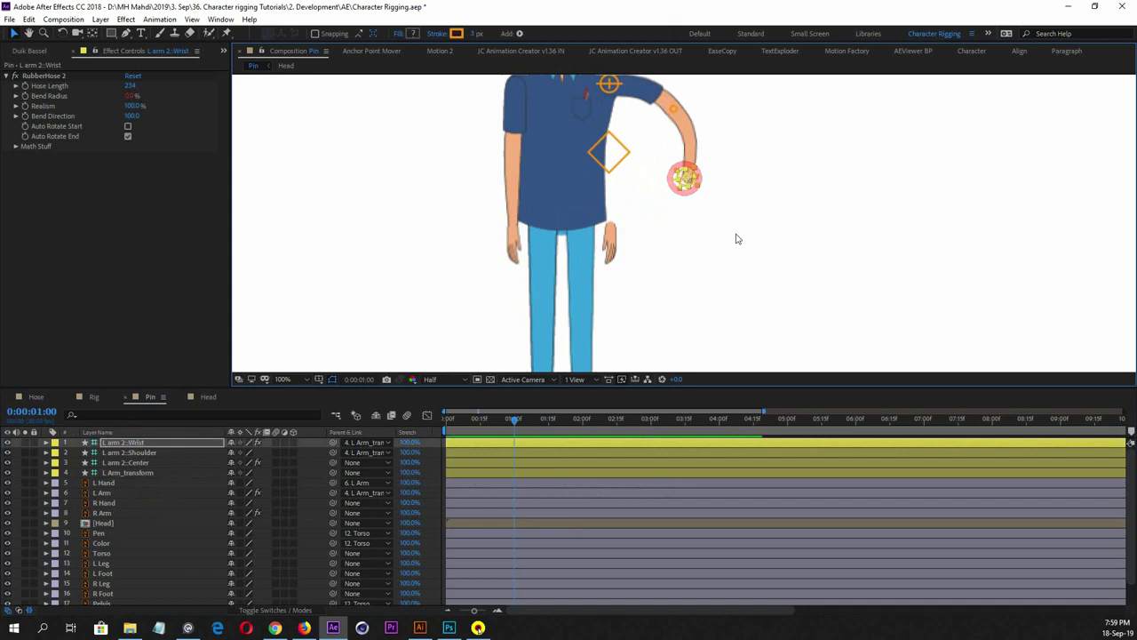
{"action": "key", "text": "ctrl+z"}
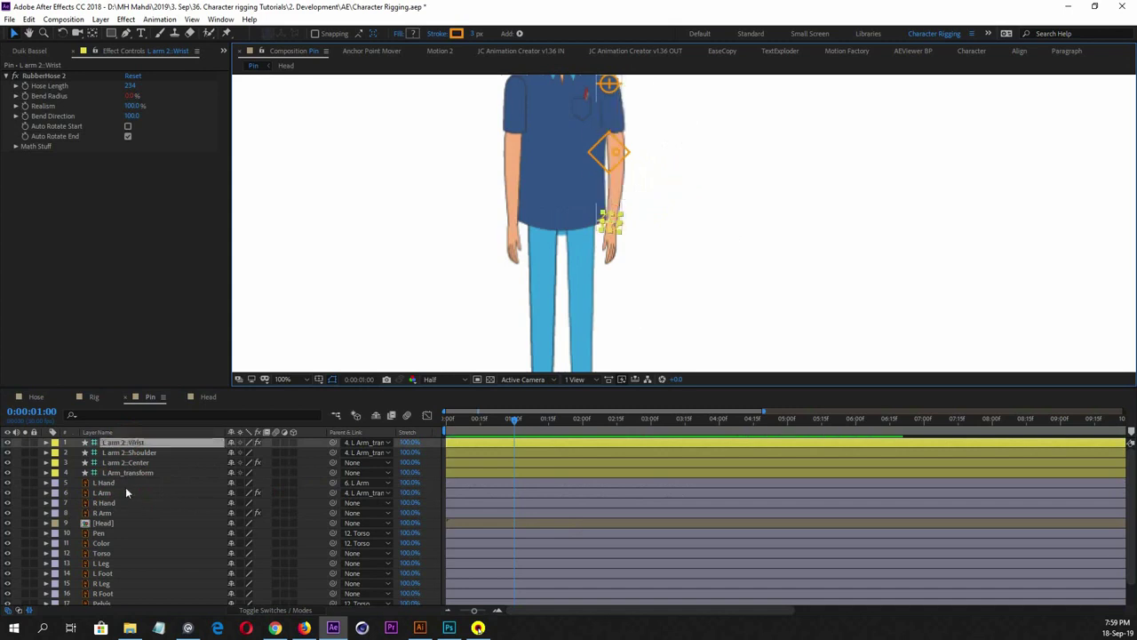
Parent the L Hand layer to the L arm wrist controller
{"action": "left_click", "coordinate": [123, 483]}
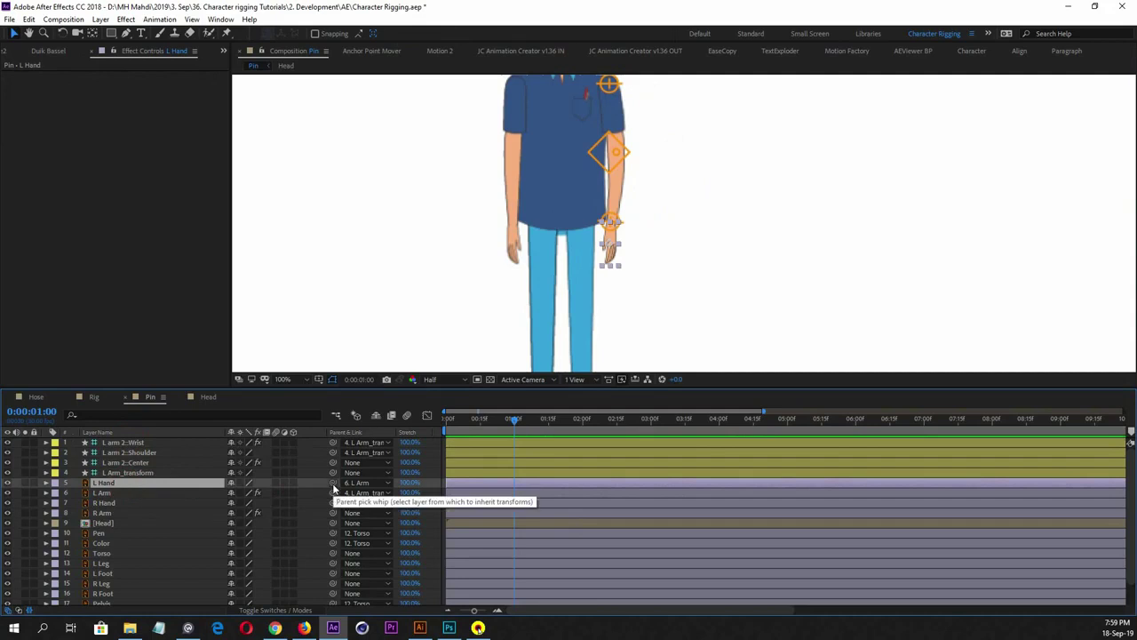
{"action": "left_click", "coordinate": [121, 502]}
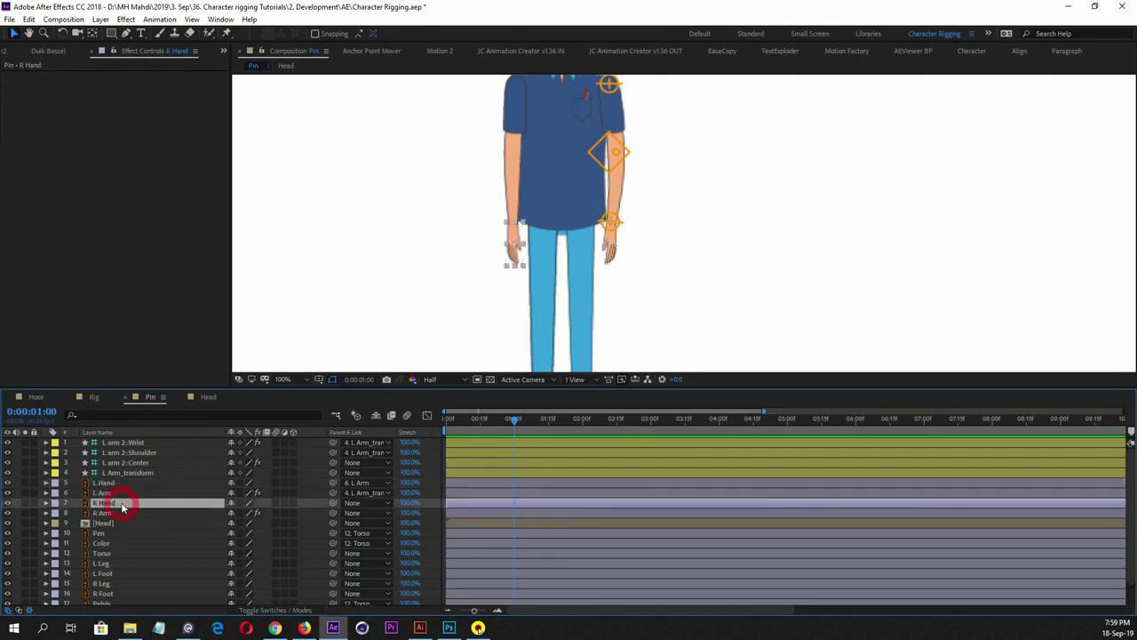
{"action": "left_click", "coordinate": [142, 491]}
{"action": "left_click", "coordinate": [143, 482]}
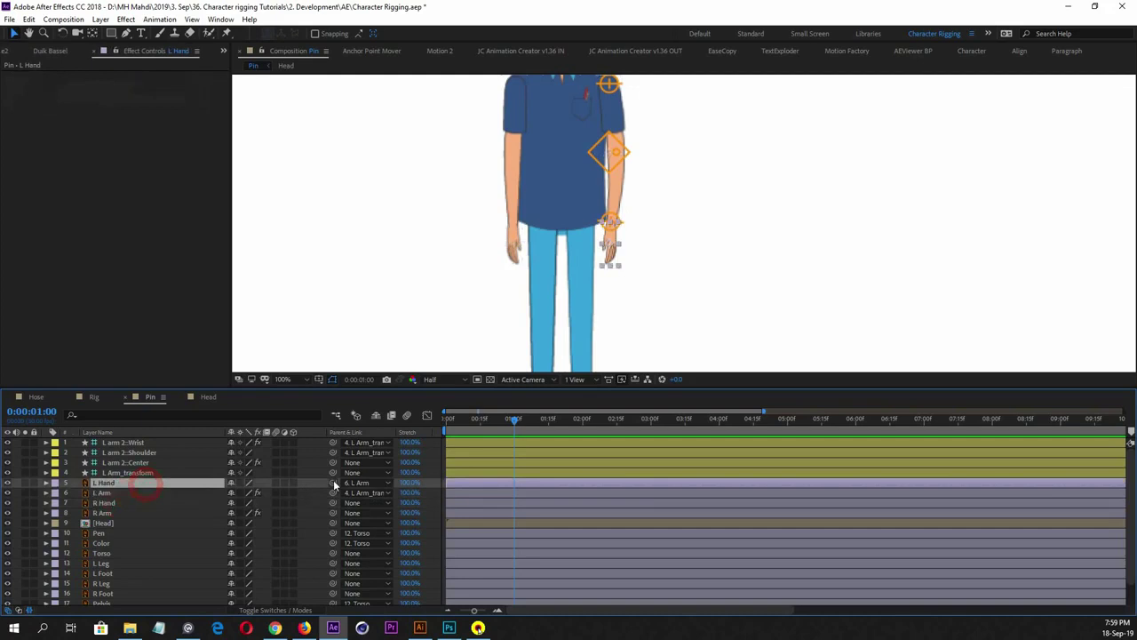
{"action": "left_click_drag", "start_coordinate": [333, 483], "coordinate": [164, 446]}
Raise the L arm wrist controller to test whether the hand follows, and switch Auto Rotate Start on and off
{"action": "left_click", "coordinate": [140, 441]}
{"action": "left_click_drag", "start_coordinate": [604, 229], "coordinate": [686, 184]}
{"action": "left_click", "coordinate": [127, 126]}
{"action": "left_click", "coordinate": [169, 480]}
{"action": "left_click", "coordinate": [158, 441]}
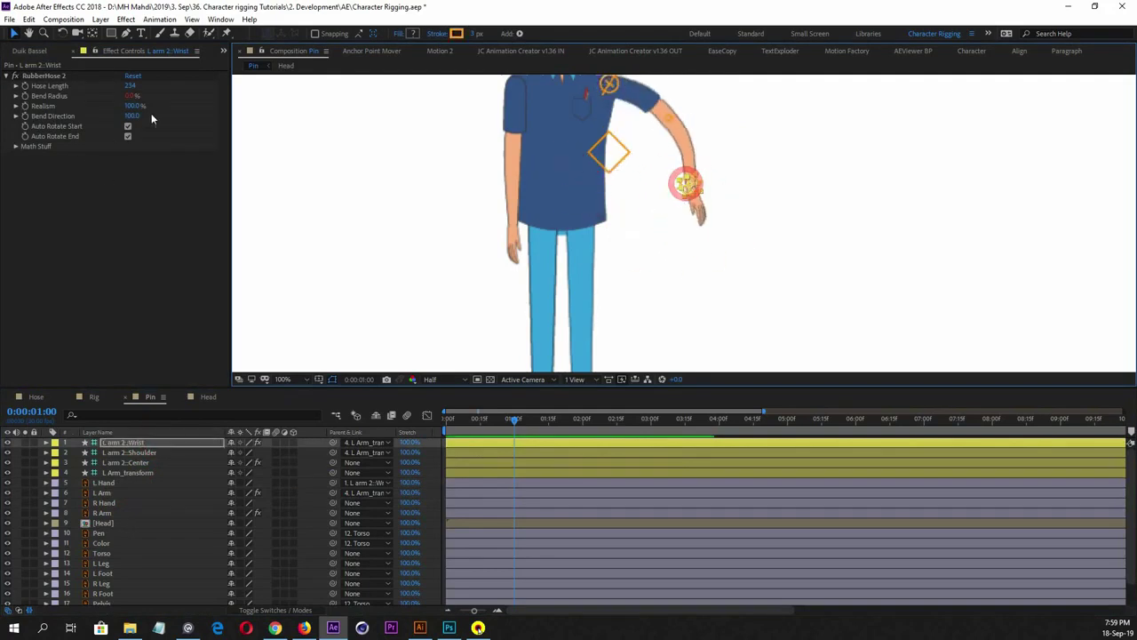
{"action": "left_click", "coordinate": [127, 126]}
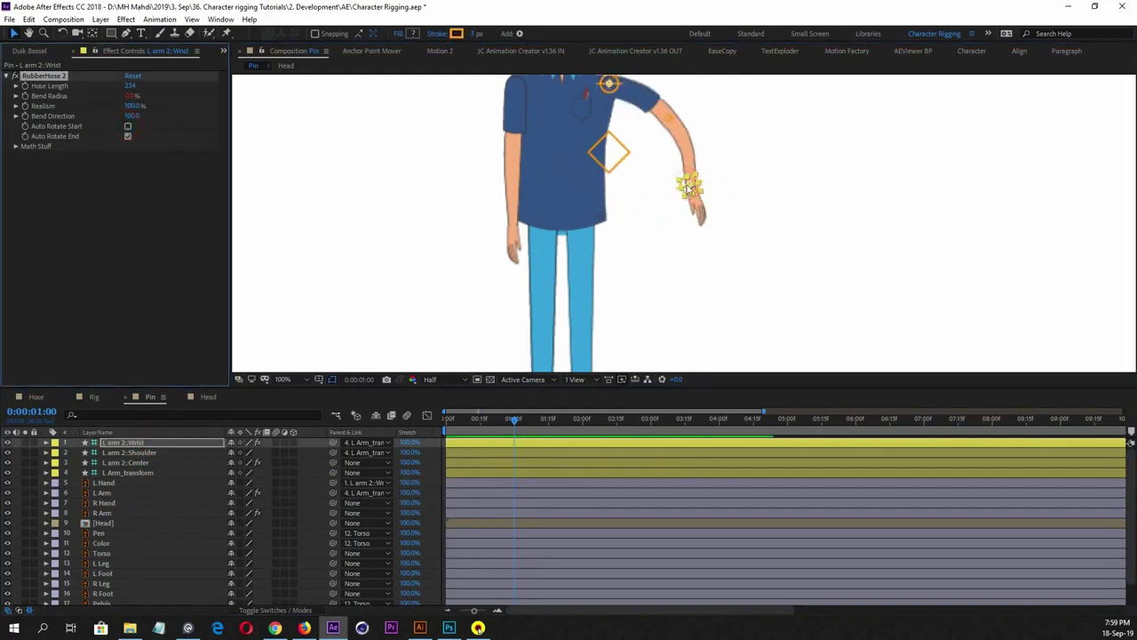
Return the L arm wrist controller to its resting position beside the hip
{"action": "left_click", "coordinate": [662, 190]}
{"action": "left_click", "coordinate": [133, 463]}
{"action": "left_click", "coordinate": [135, 441]}
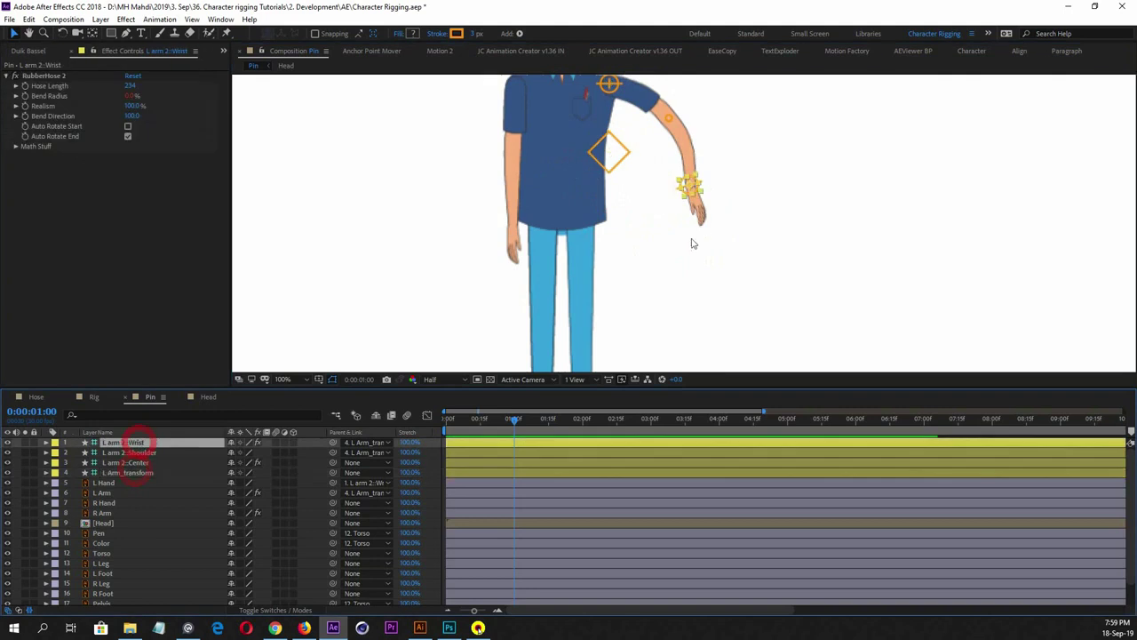
{"action": "left_click_drag", "start_coordinate": [691, 189], "coordinate": [609, 223]}
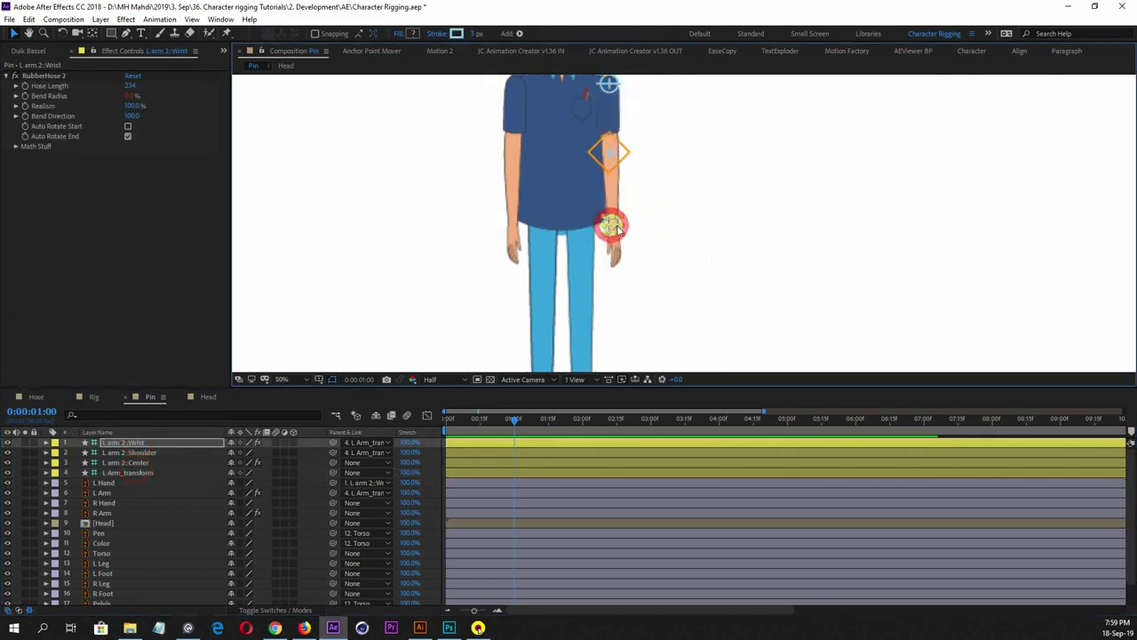
{"action": "key", "text": "comma"}
{"action": "left_click_drag", "start_coordinate": [699, 197], "coordinate": [634, 228]}
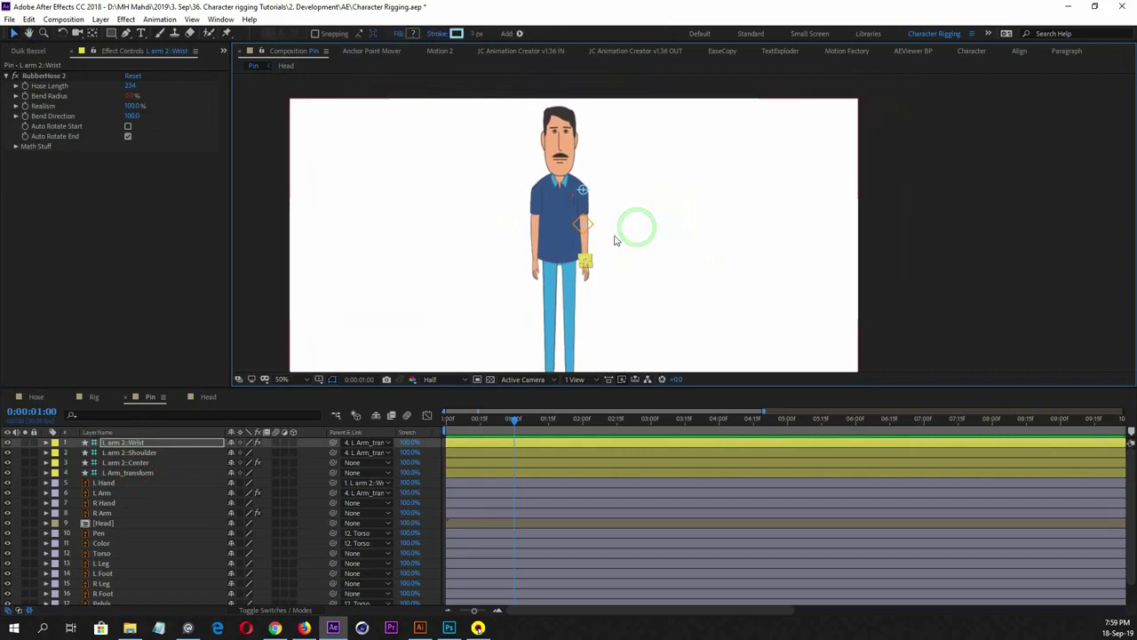
{"action": "left_click", "coordinate": [112, 486]}
{"action": "left_click", "coordinate": [117, 494]}
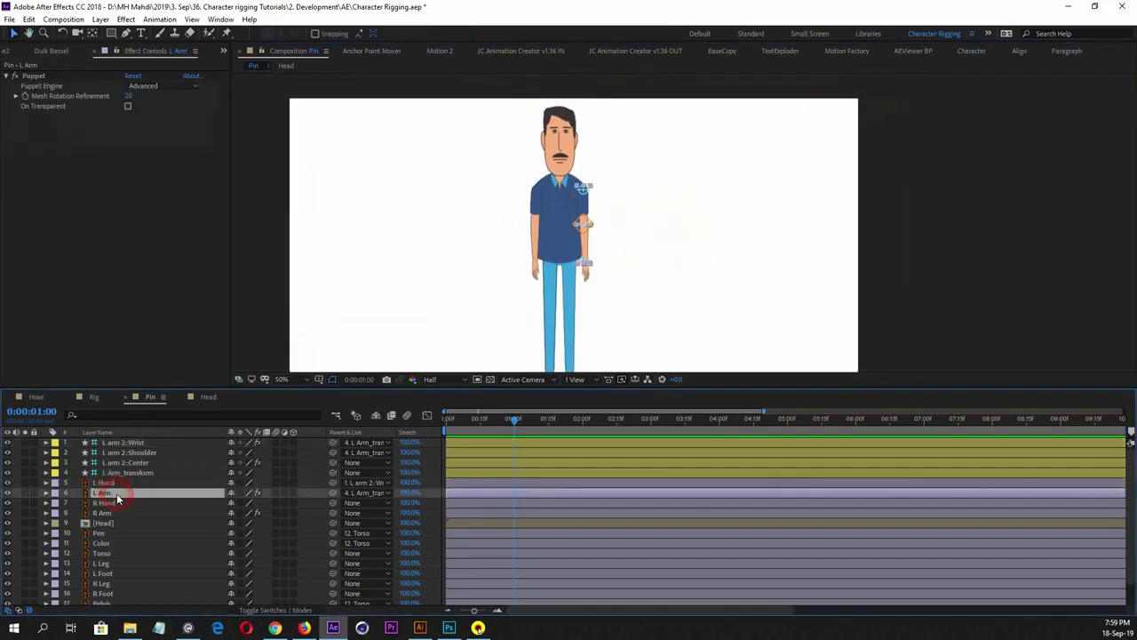
{"action": "left_click", "coordinate": [123, 501]}
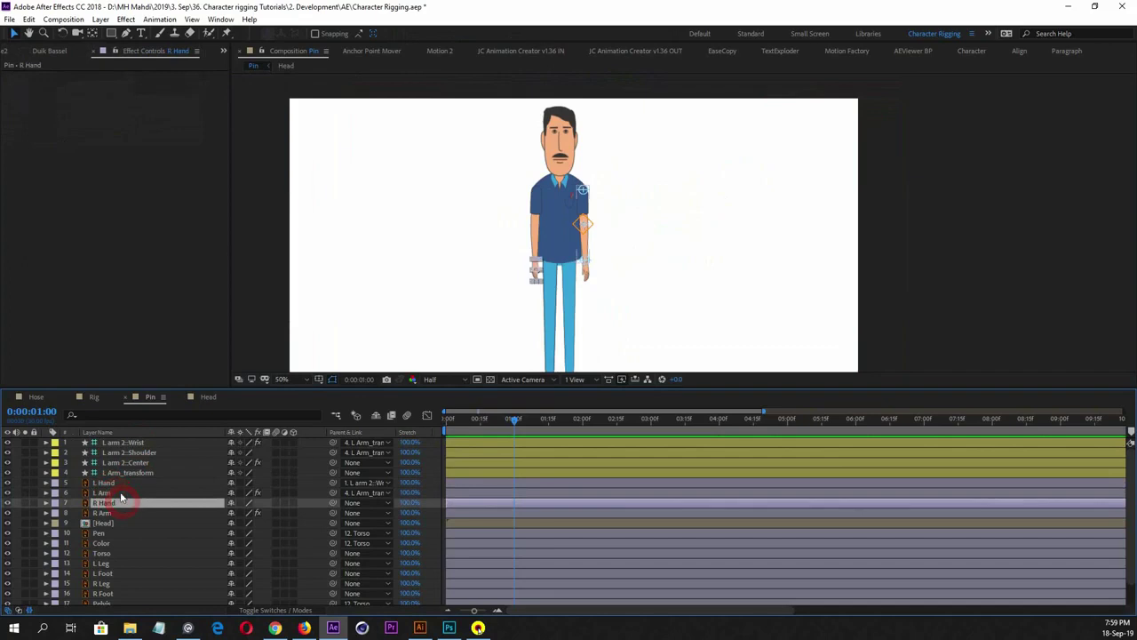
{"action": "left_click", "coordinate": [121, 494]}
{"action": "left_click", "coordinate": [109, 484]}
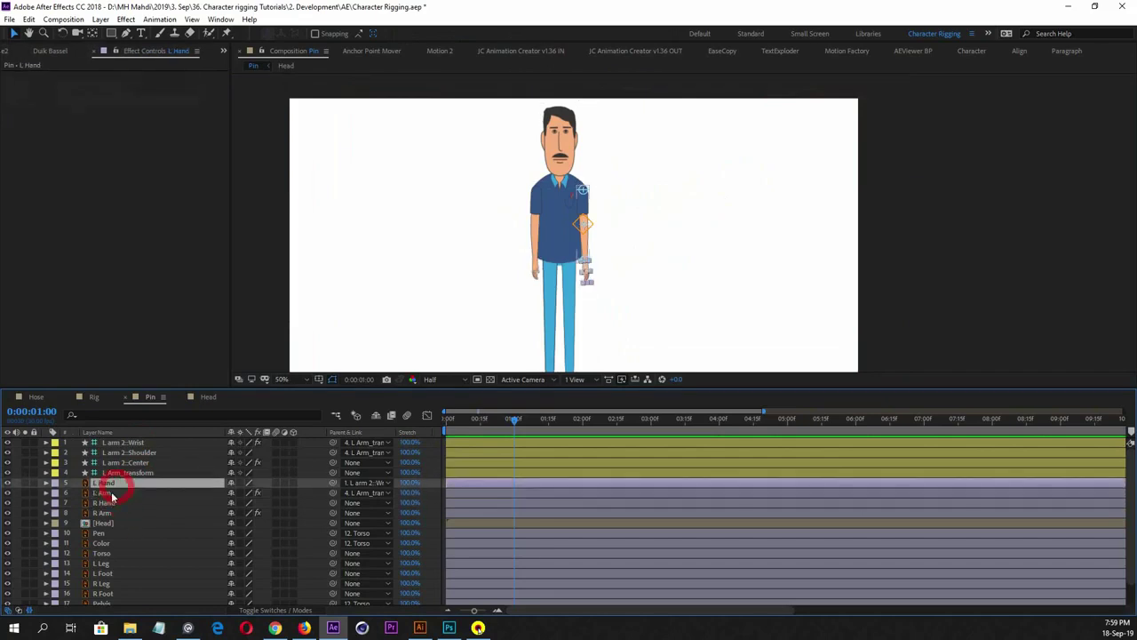
{"action": "left_click", "coordinate": [116, 494]}
{"action": "left_click", "coordinate": [130, 503]}
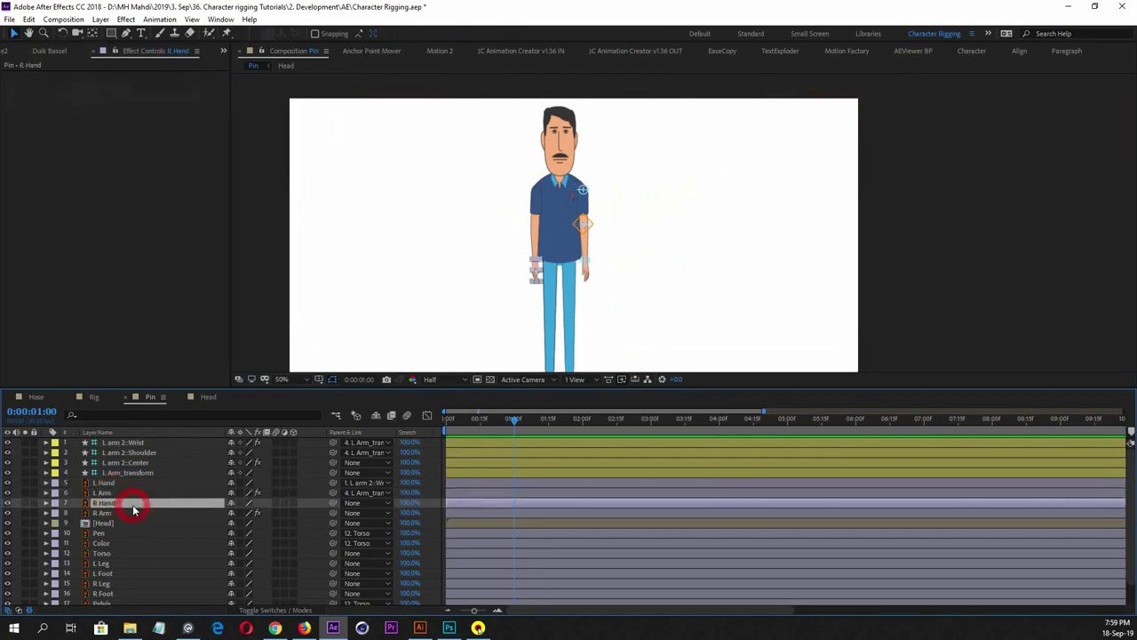
Place three puppet pins on the R Arm layer at the shoulder, elbow and wrist
{"action": "left_click", "coordinate": [125, 514]}
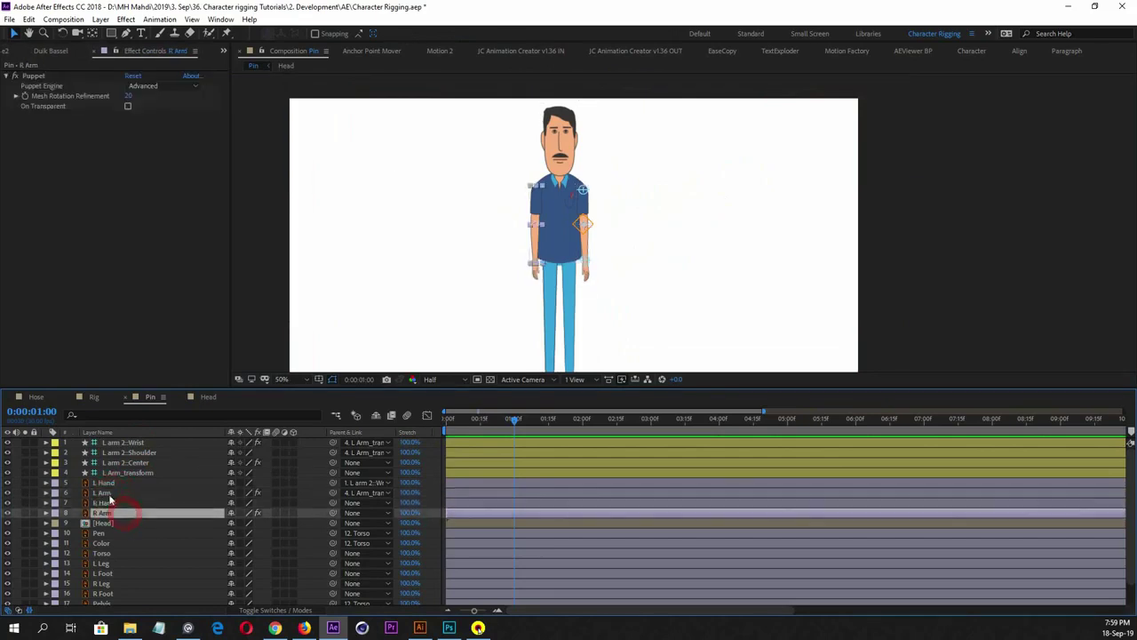
{"action": "scroll", "coordinate": [533, 178], "scroll_direction": "up", "scroll_amount": 2}
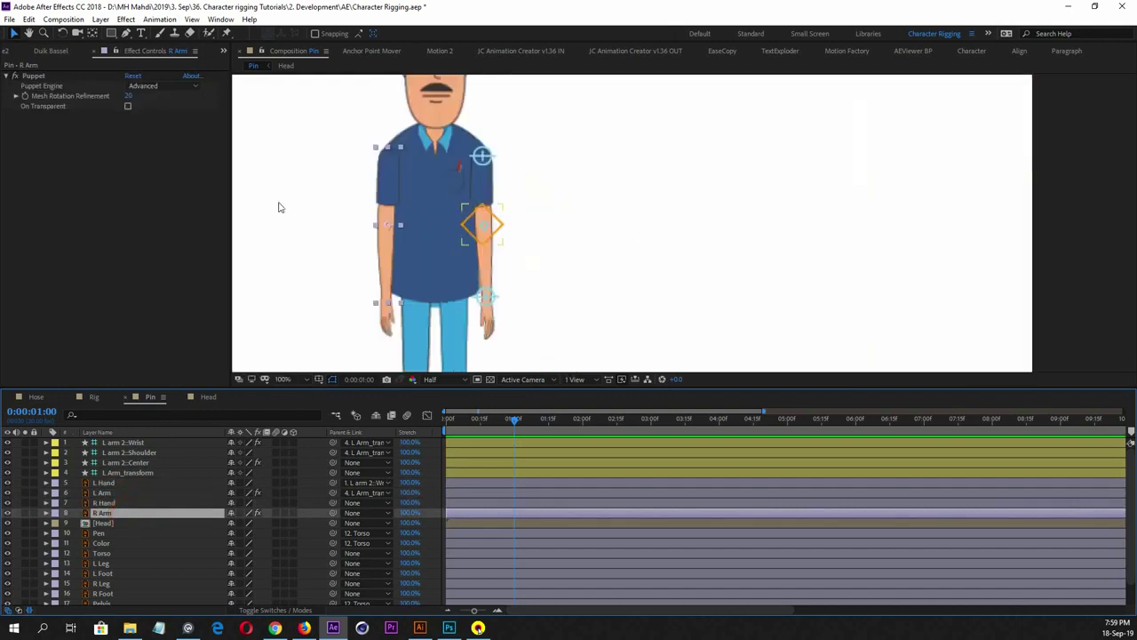
{"action": "left_click", "coordinate": [227, 33]}
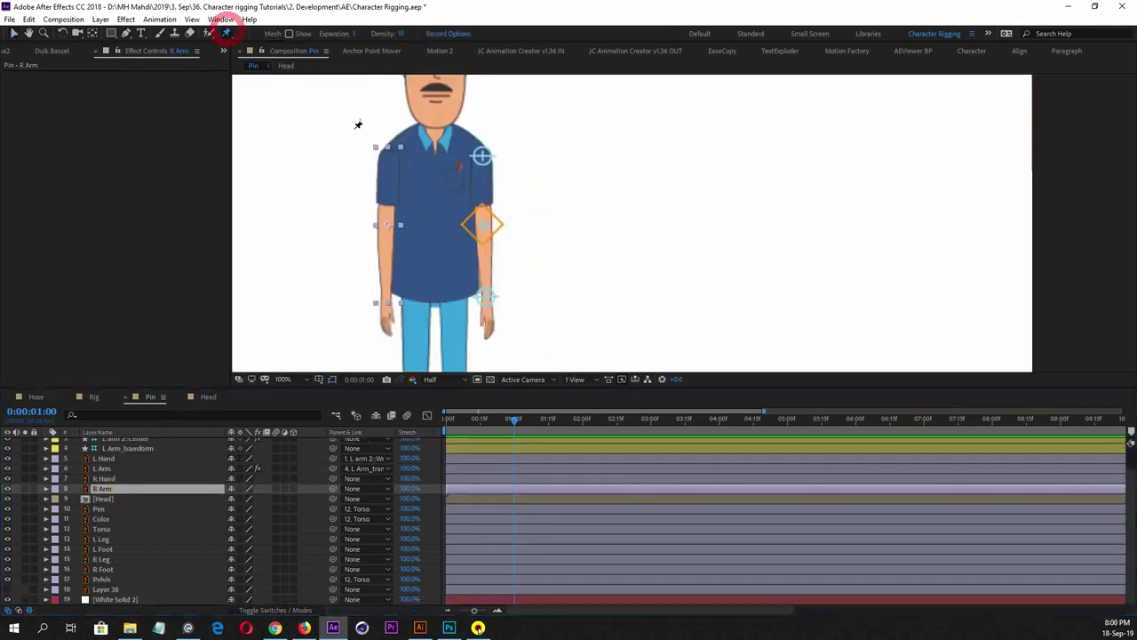
{"action": "left_click", "coordinate": [388, 156]}
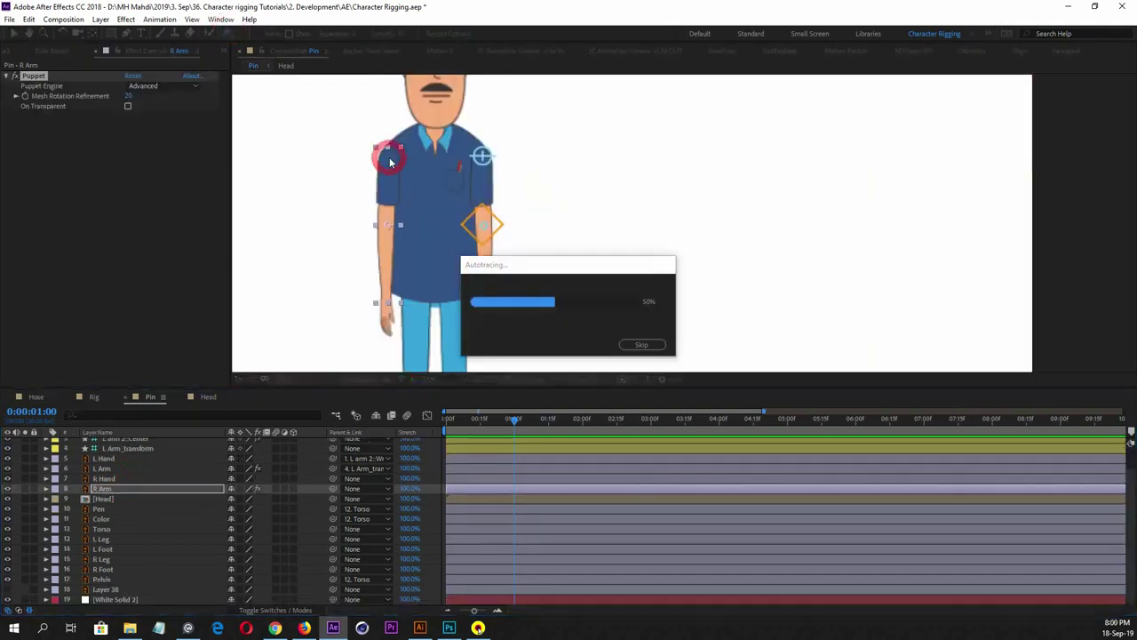
{"action": "left_click", "coordinate": [387, 223]}
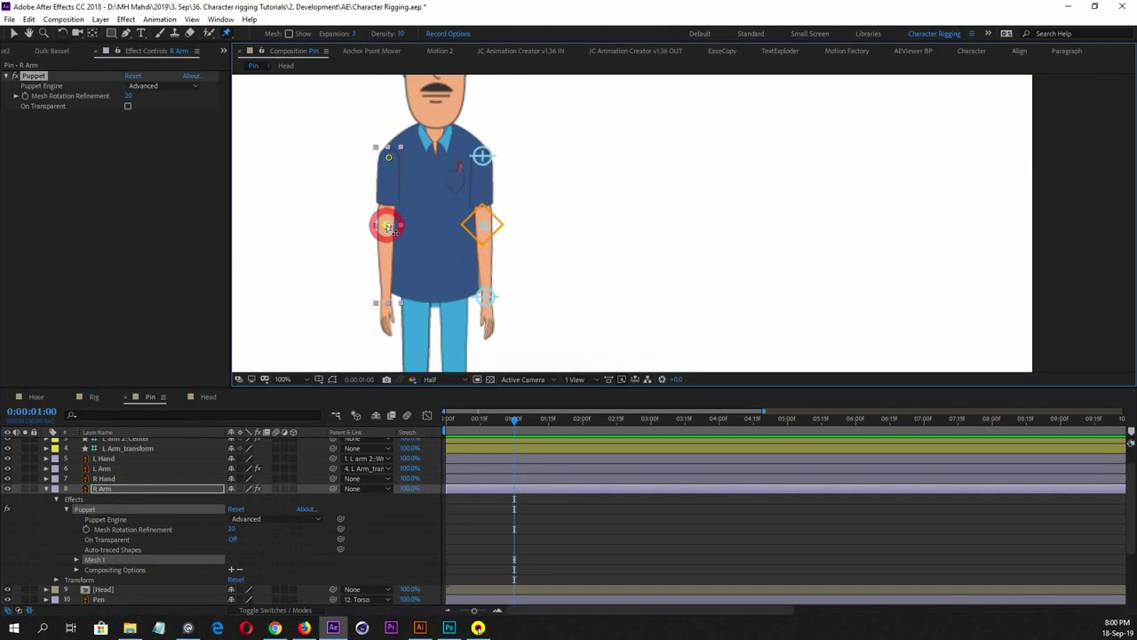
{"action": "left_click", "coordinate": [387, 297]}
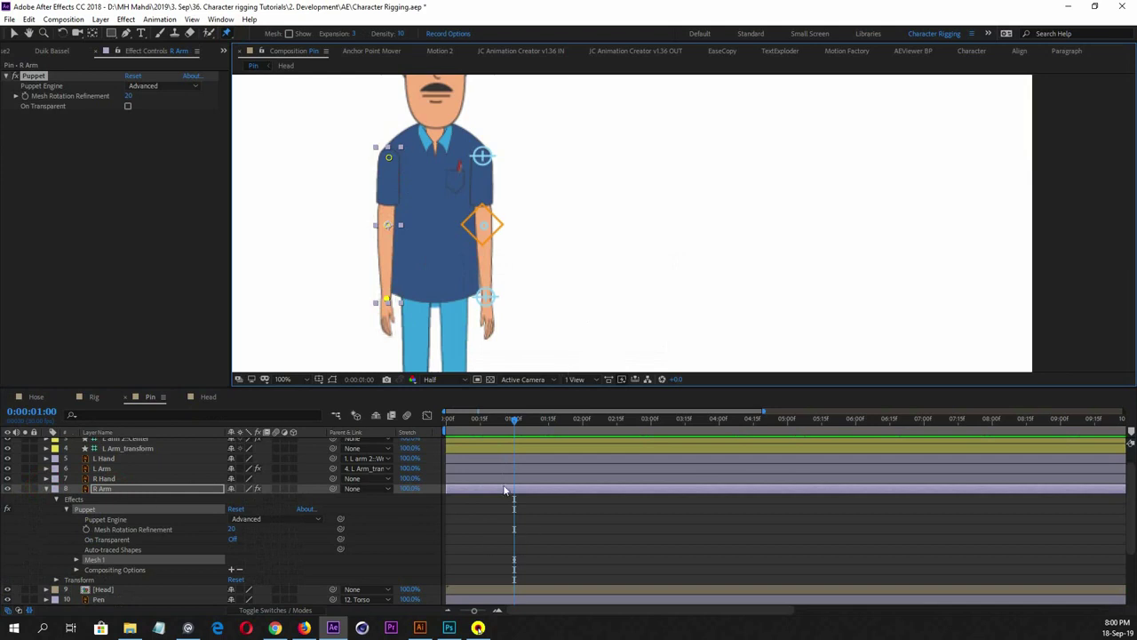
{"action": "left_click", "coordinate": [490, 494]}
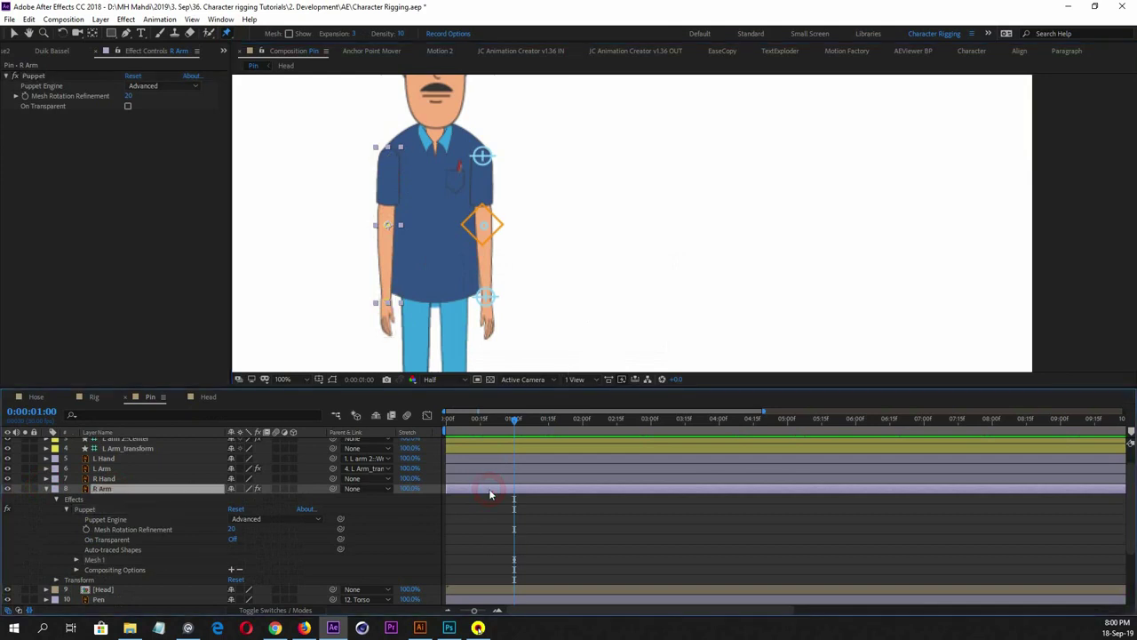
Reveal the R Arm puppet pins' position keyframes and shift all three earlier to about 0:00:00:17
{"action": "key", "text": "u"}
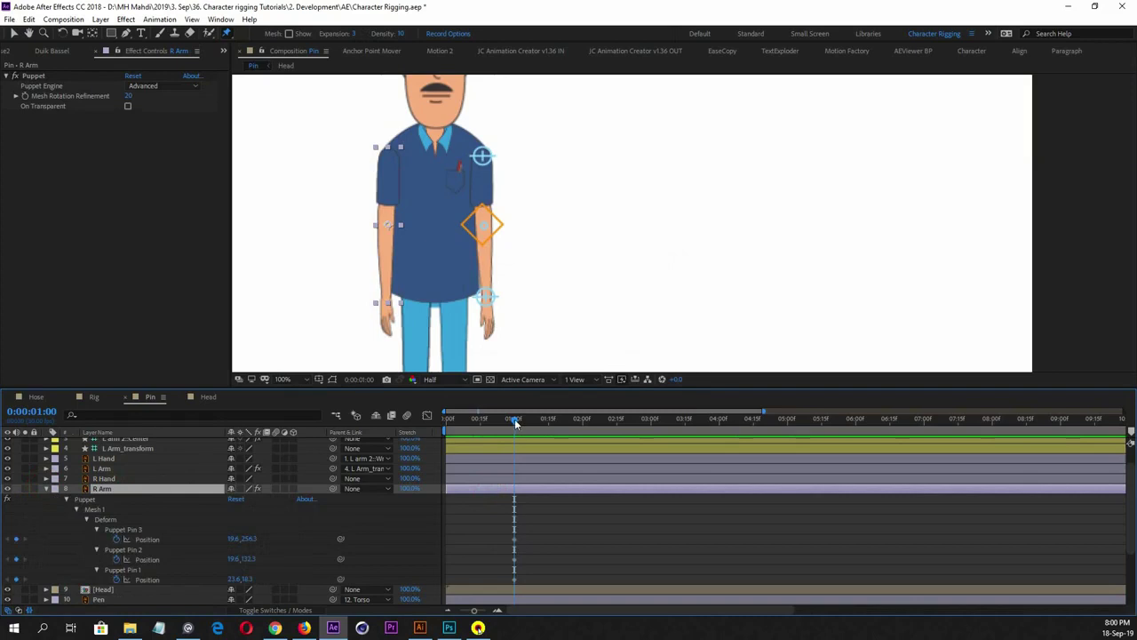
{"action": "left_click", "coordinate": [484, 419]}
{"action": "left_click_drag", "start_coordinate": [526, 530], "coordinate": [502, 579]}
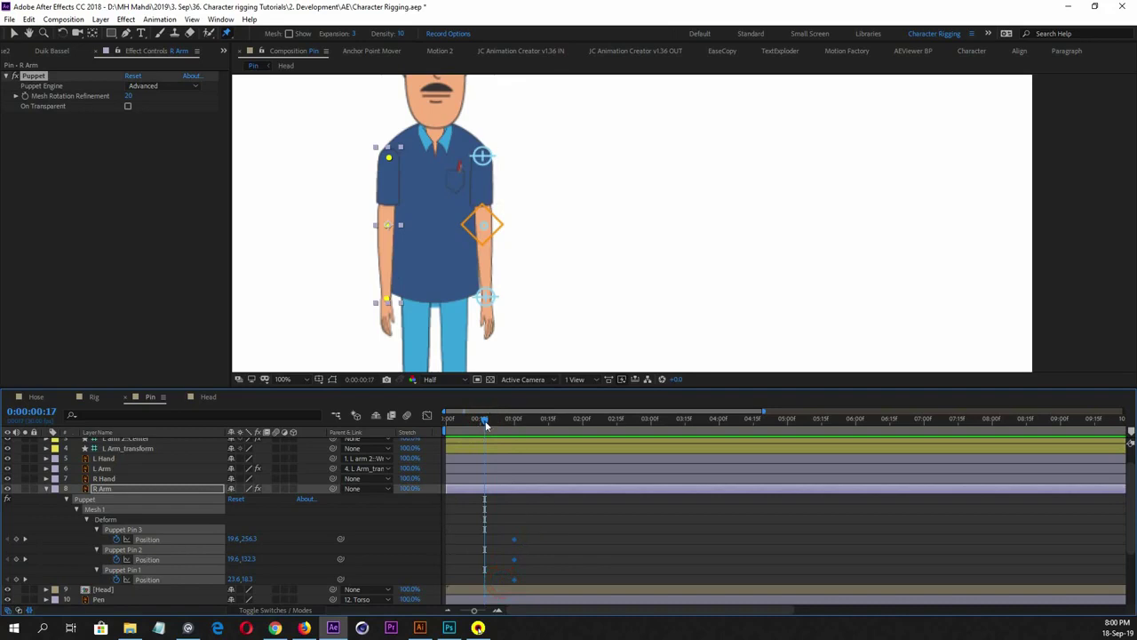
{"action": "mouse_move", "coordinate": [484, 423]}
{"action": "left_mouse_down"}
{"action": "mouse_move", "coordinate": [541, 419]}
{"action": "mouse_move", "coordinate": [503, 426]}
{"action": "mouse_move", "coordinate": [547, 429]}
{"action": "mouse_move", "coordinate": [500, 427]}
{"action": "left_mouse_up"}
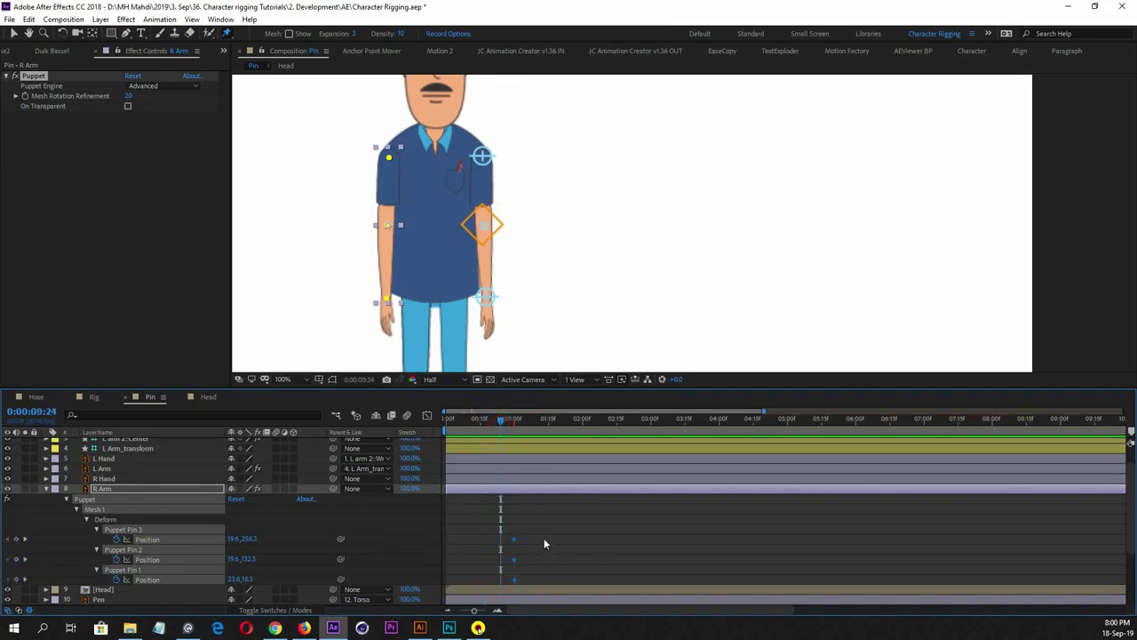
{"action": "mouse_move", "coordinate": [515, 539]}
{"action": "left_mouse_down"}
{"action": "mouse_move", "coordinate": [456, 541]}
{"action": "mouse_move", "coordinate": [494, 538]}
{"action": "left_mouse_up"}
Set the RubberHose hose name to R arm 2 and build controllers from the R Arm layer's three selected puppet pins
{"action": "left_click", "coordinate": [11, 52]}
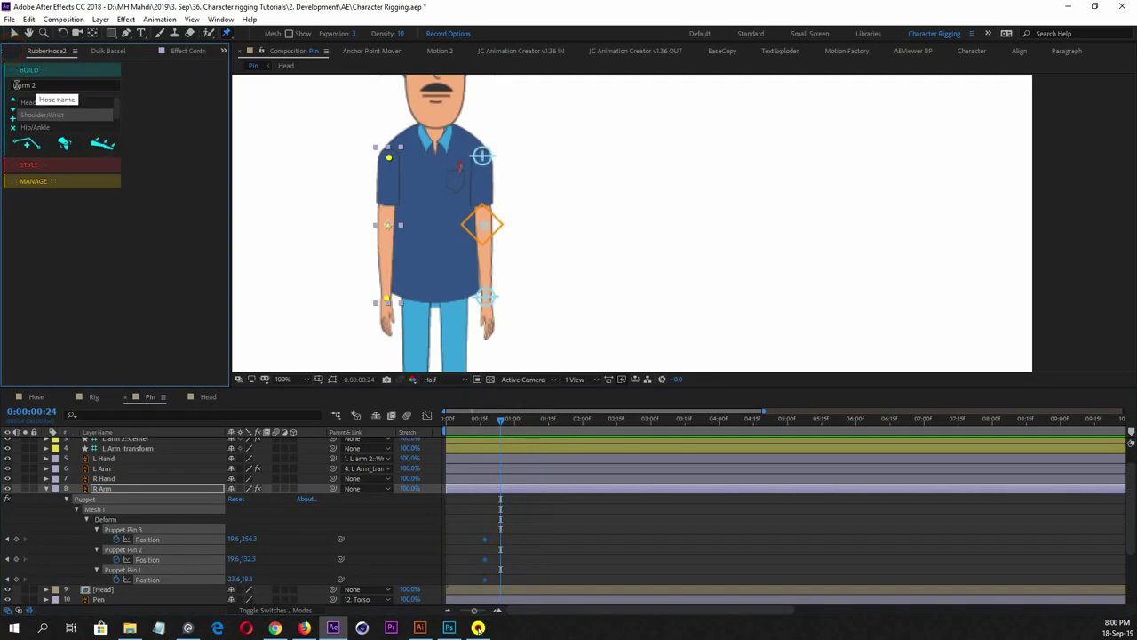
{"action": "scroll", "coordinate": [124, 462], "scroll_direction": "up", "scroll_amount": 1}
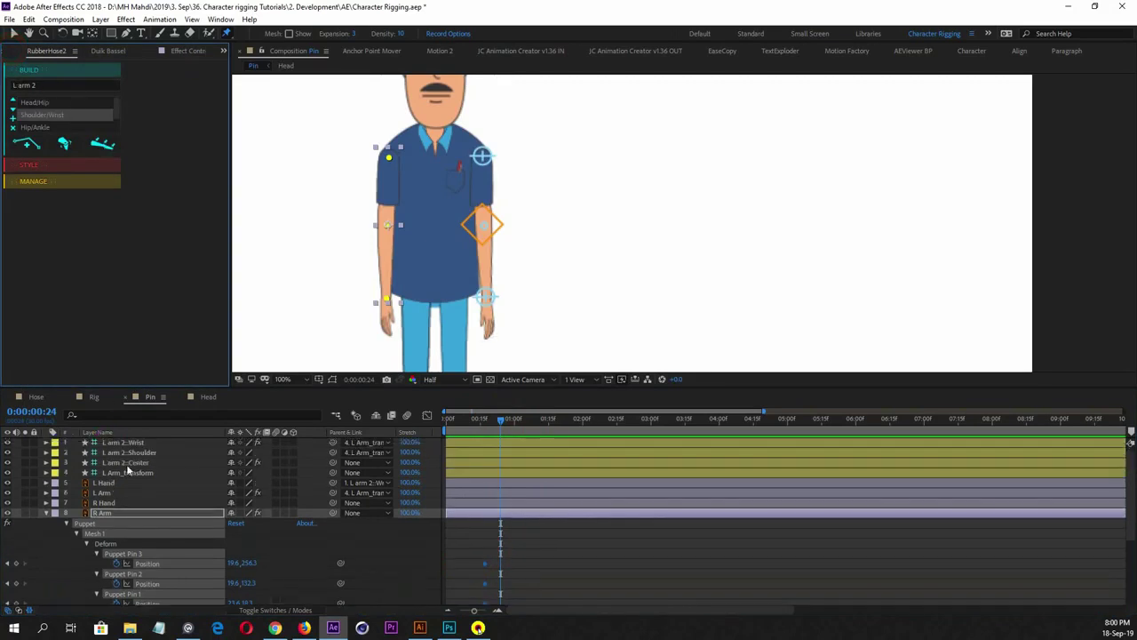
{"action": "left_click", "coordinate": [36, 84]}
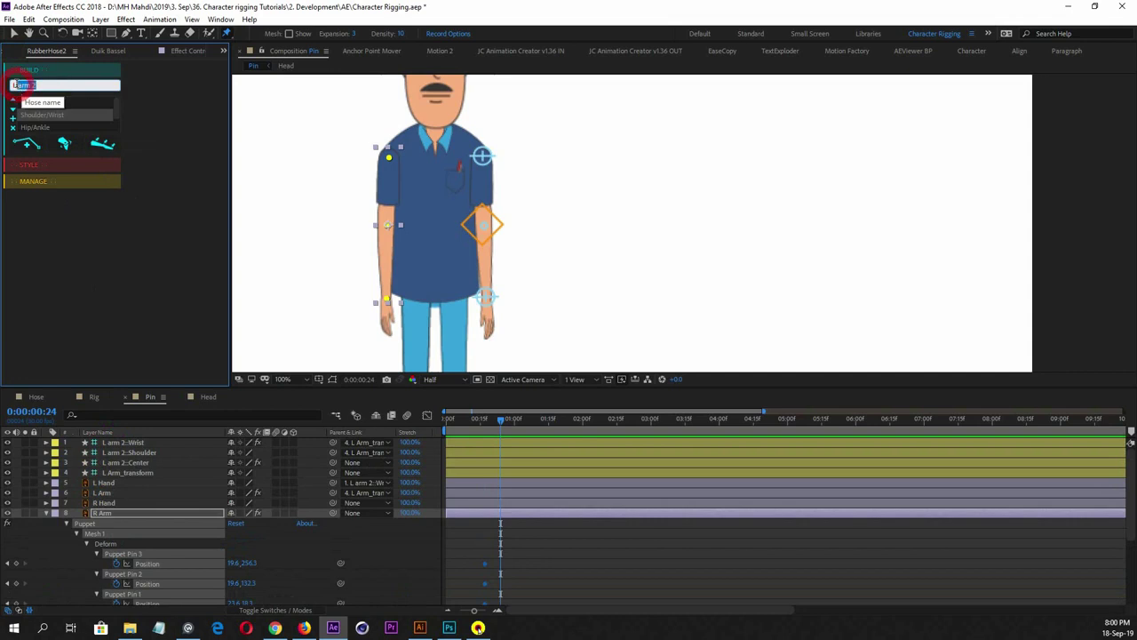
{"action": "left_click", "coordinate": [42, 84]}
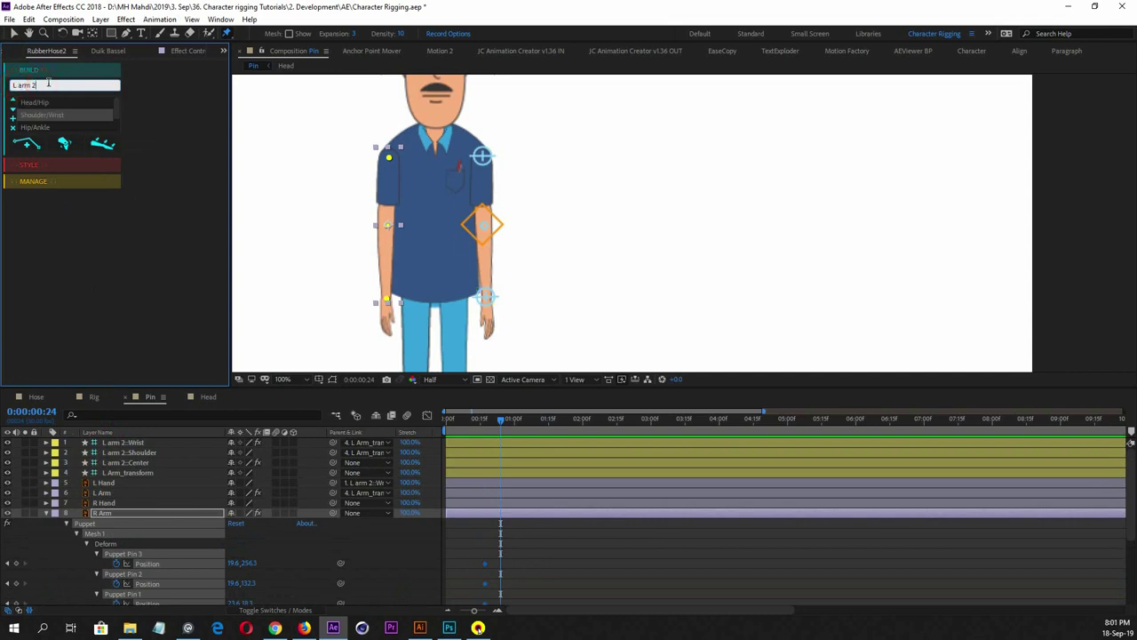
{"action": "left_click", "coordinate": [13, 86]}
{"action": "left_click", "coordinate": [102, 145]}
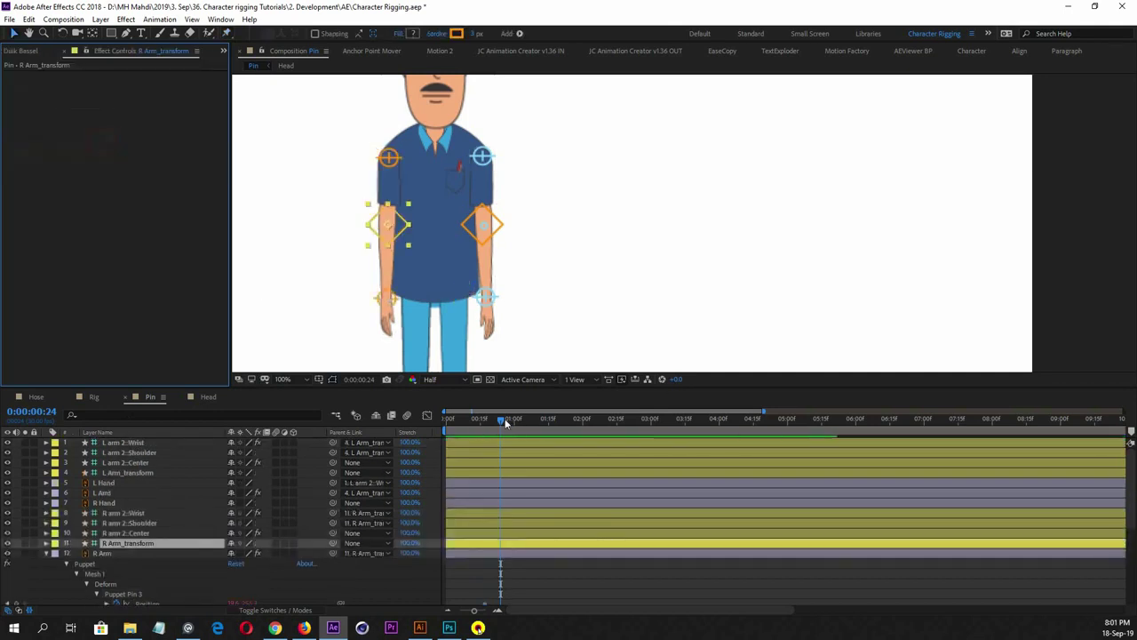
At the timeline start, swing the R arm wrist controller outward and set its Realism to 100% and Bend Direction to -100
{"action": "left_click_drag", "start_coordinate": [507, 423], "coordinate": [434, 414]}
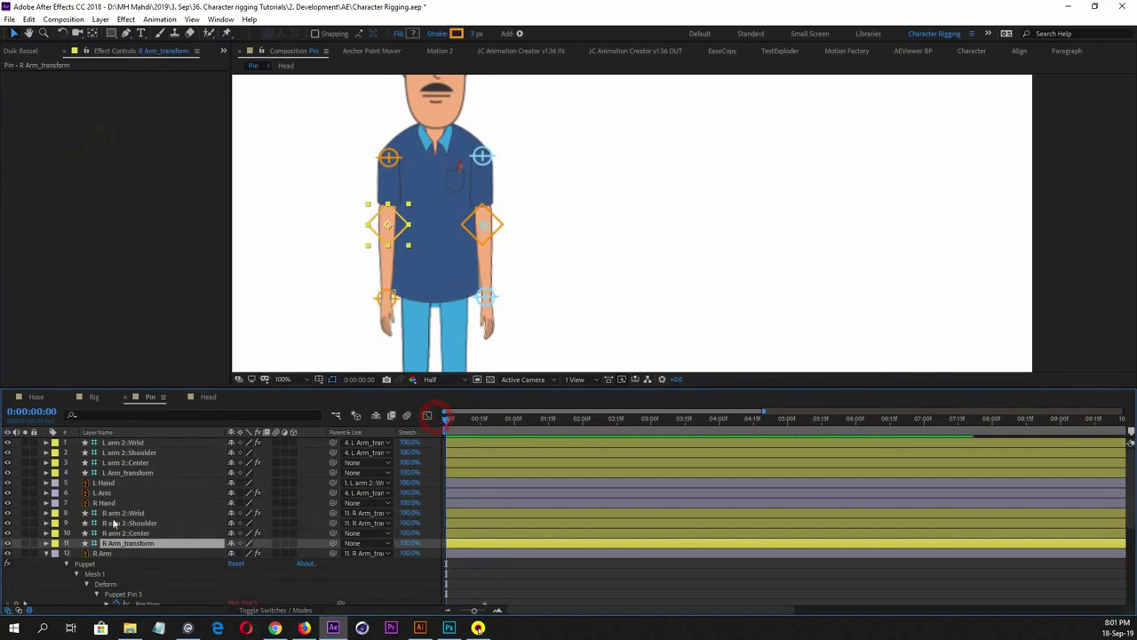
{"action": "left_click", "coordinate": [126, 523]}
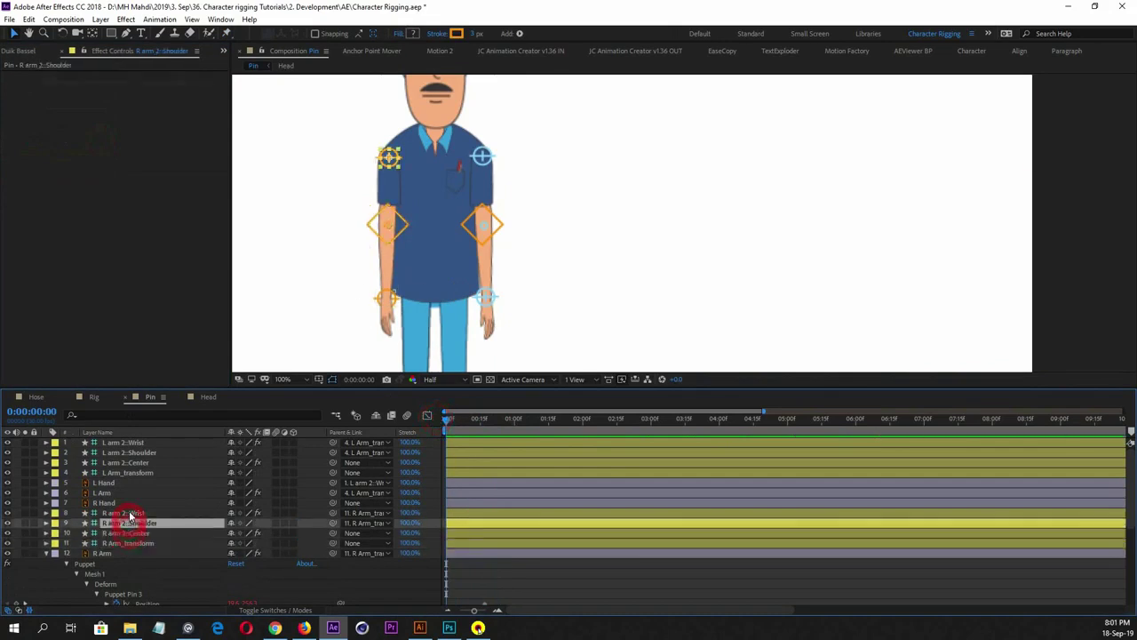
{"action": "left_click", "coordinate": [125, 514]}
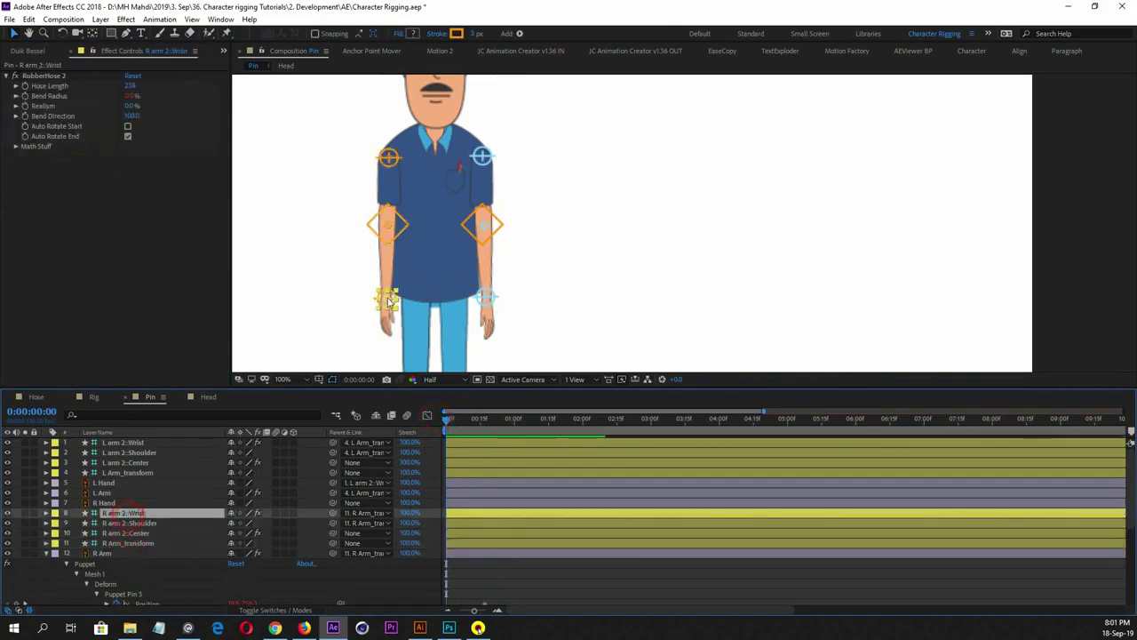
{"action": "left_click_drag", "start_coordinate": [387, 300], "coordinate": [302, 202]}
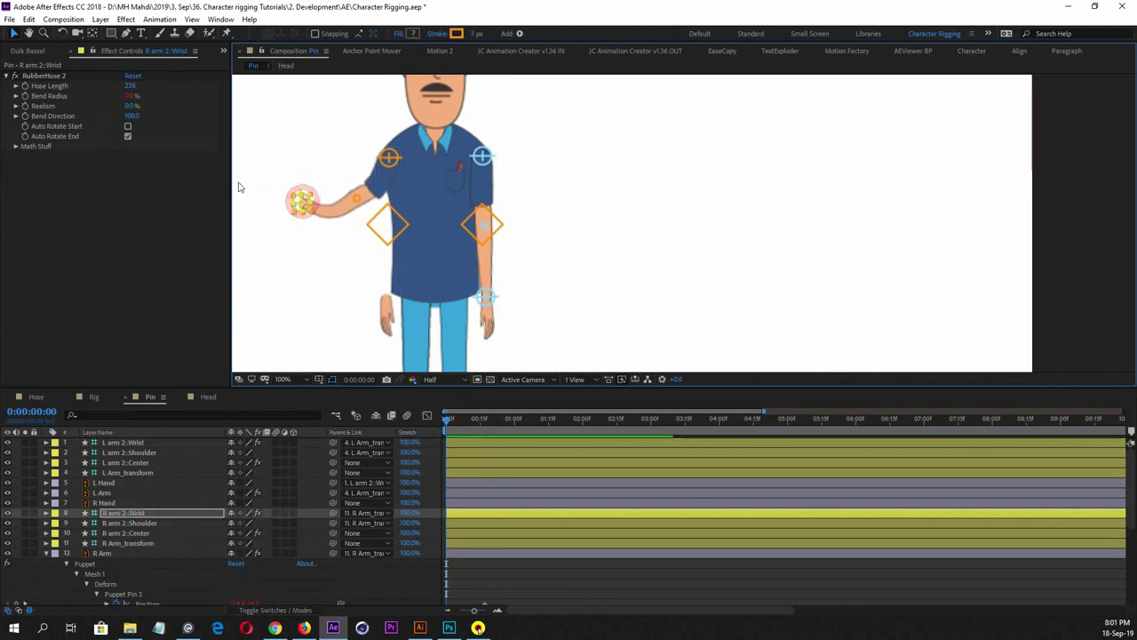
{"action": "left_click_drag", "start_coordinate": [130, 107], "coordinate": [257, 107]}
{"action": "left_click_drag", "start_coordinate": [132, 118], "coordinate": [17, 143]}
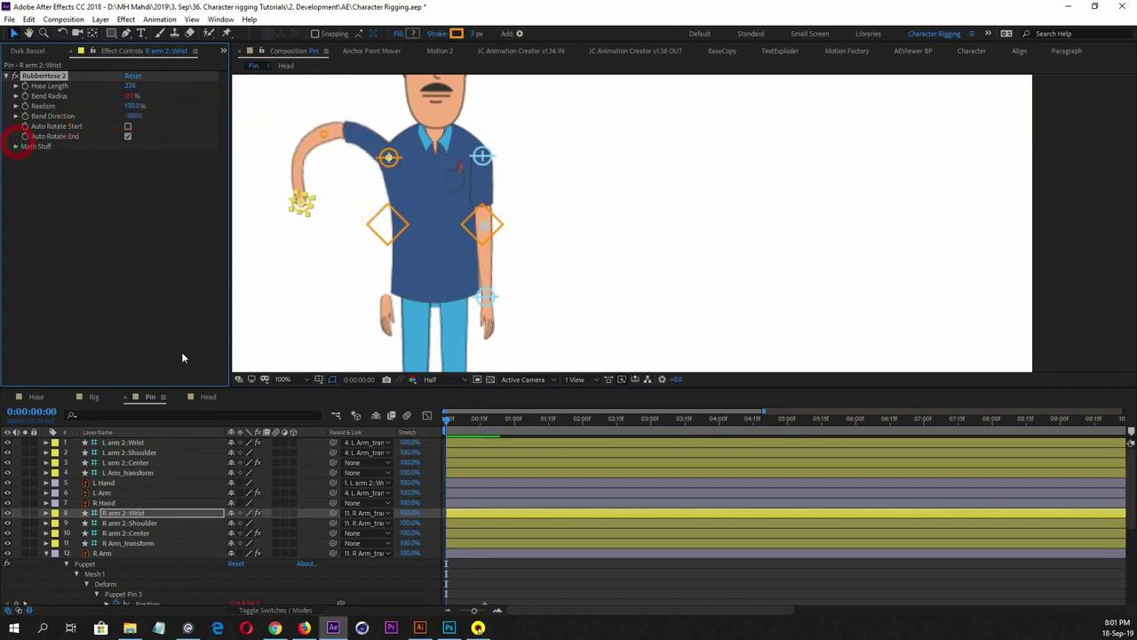
Try adjusting the R arm center controller's Center Bias, then move the R Arm_transform controller sideways and undo the move
{"action": "left_click", "coordinate": [129, 533]}
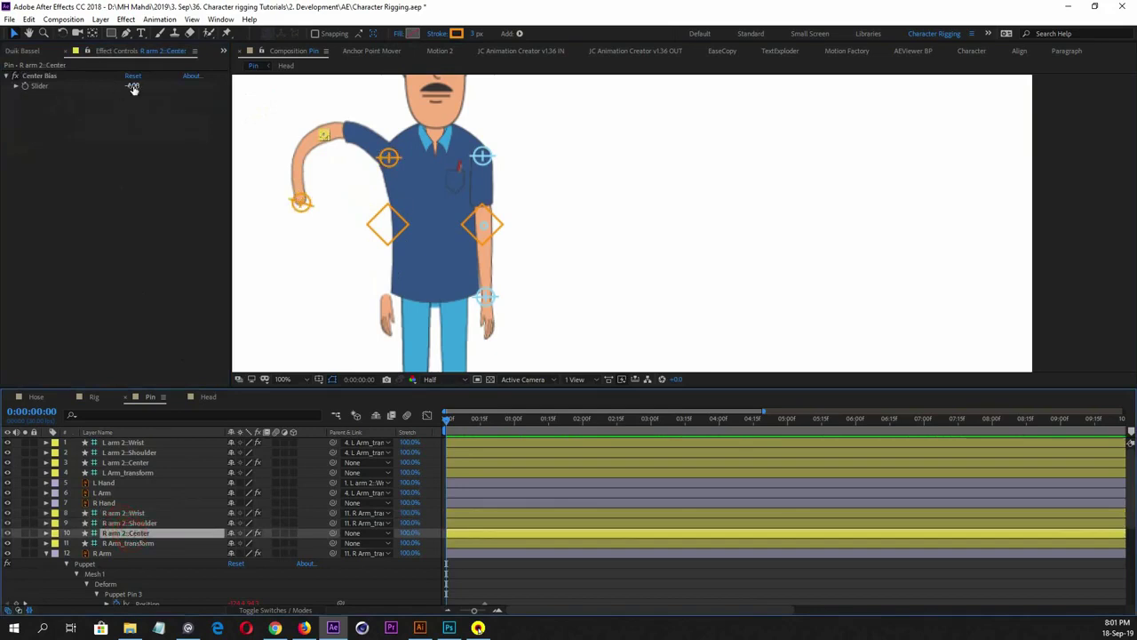
{"action": "left_click_drag", "start_coordinate": [133, 87], "coordinate": [160, 127]}
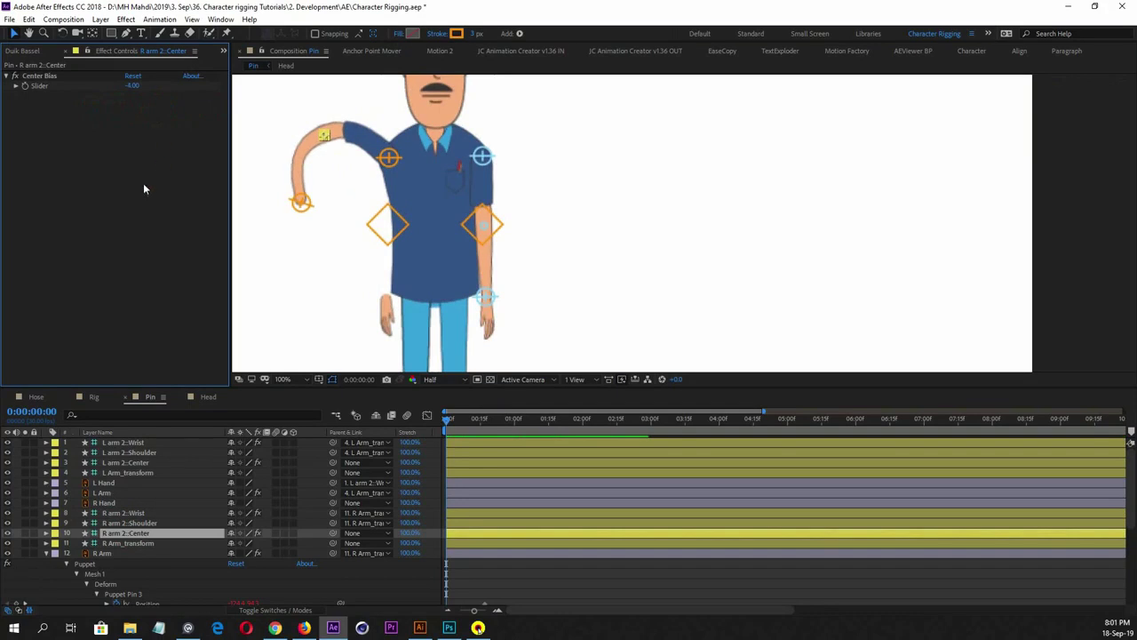
{"action": "left_click", "coordinate": [129, 543]}
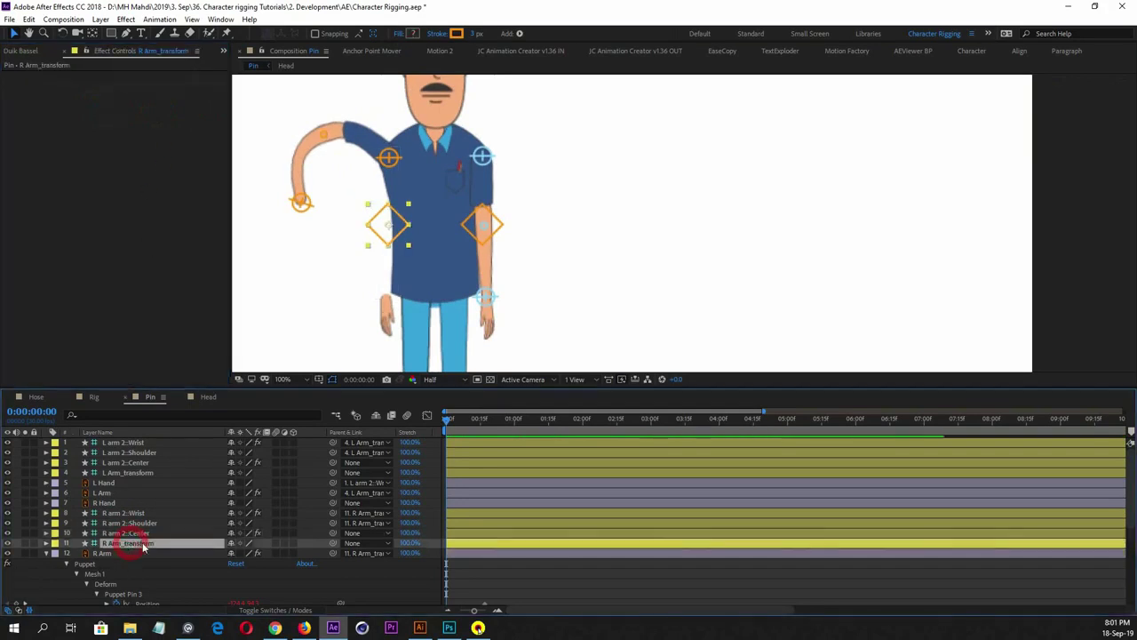
{"action": "left_click_drag", "start_coordinate": [389, 224], "coordinate": [347, 227]}
{"action": "key", "text": "ctrl+z"}
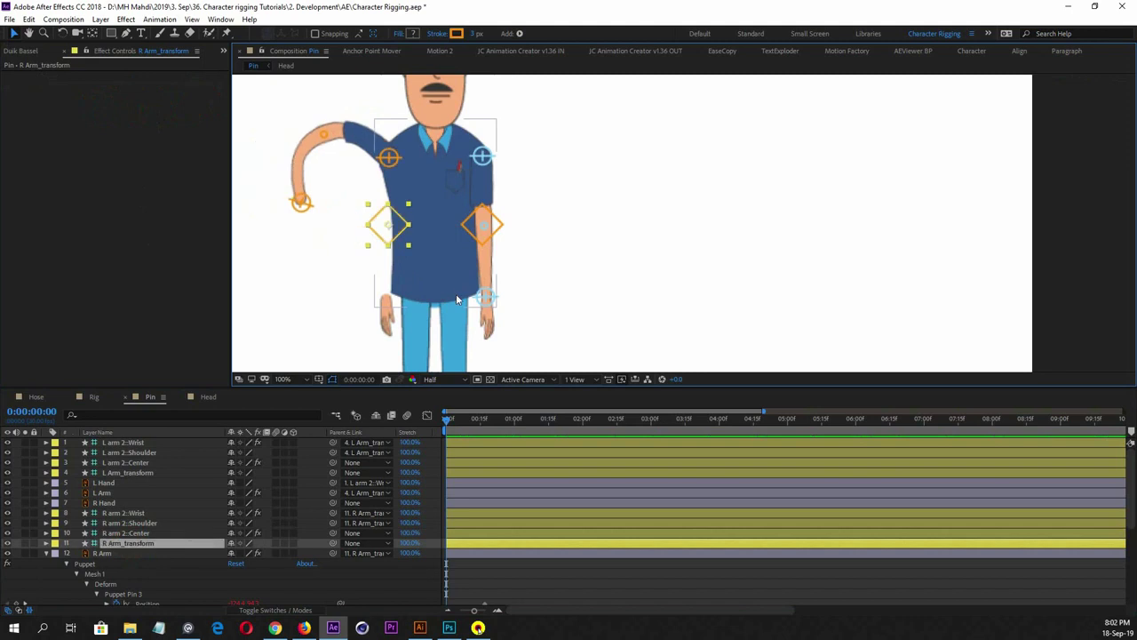
Return the R arm wrist controller to the R Hand's wrist beside the hip and fine-tune its position there
{"action": "left_click", "coordinate": [134, 533]}
{"action": "left_click", "coordinate": [134, 523]}
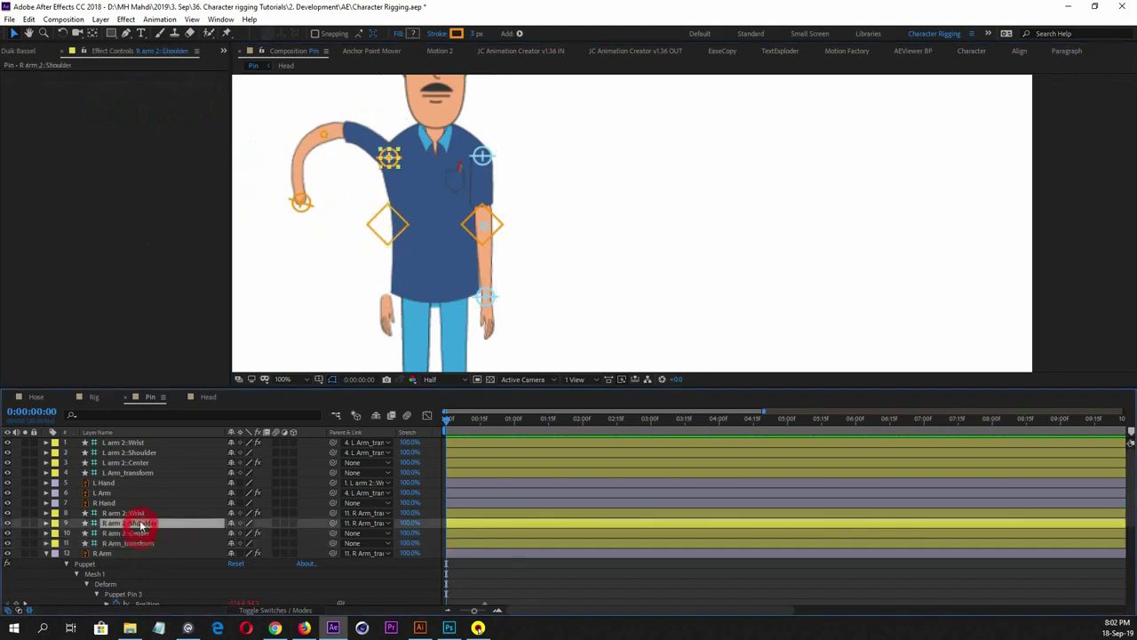
{"action": "left_click", "coordinate": [133, 512]}
{"action": "left_click_drag", "start_coordinate": [299, 207], "coordinate": [376, 296]}
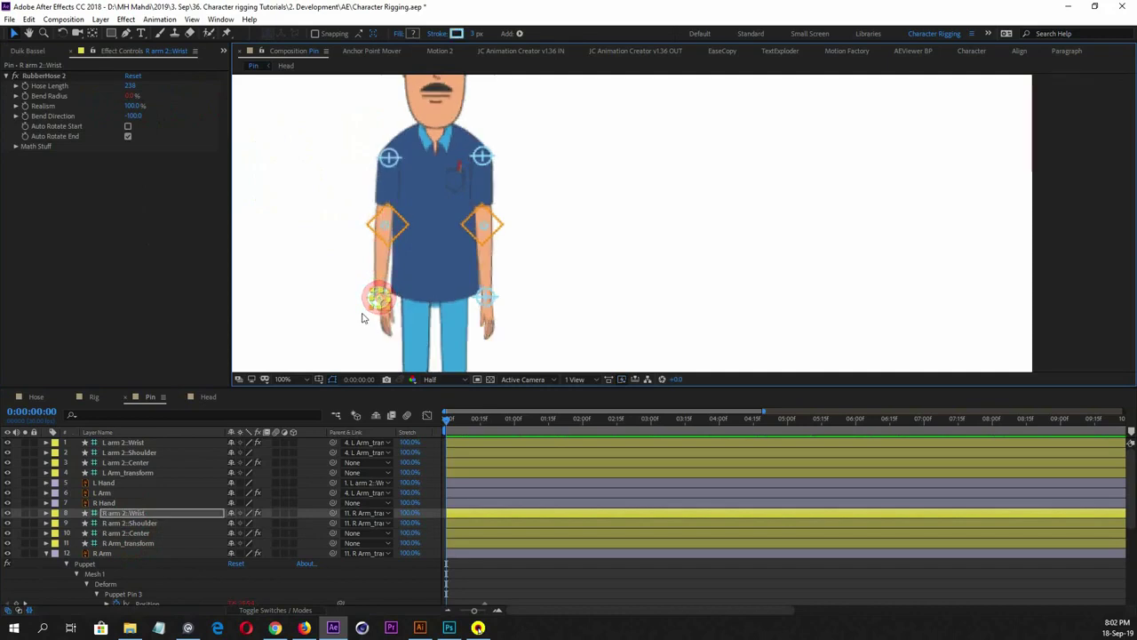
{"action": "scroll", "coordinate": [343, 317], "scroll_direction": "up", "scroll_amount": 1}
{"action": "left_click_drag", "start_coordinate": [621, 294], "coordinate": [770, 236]}
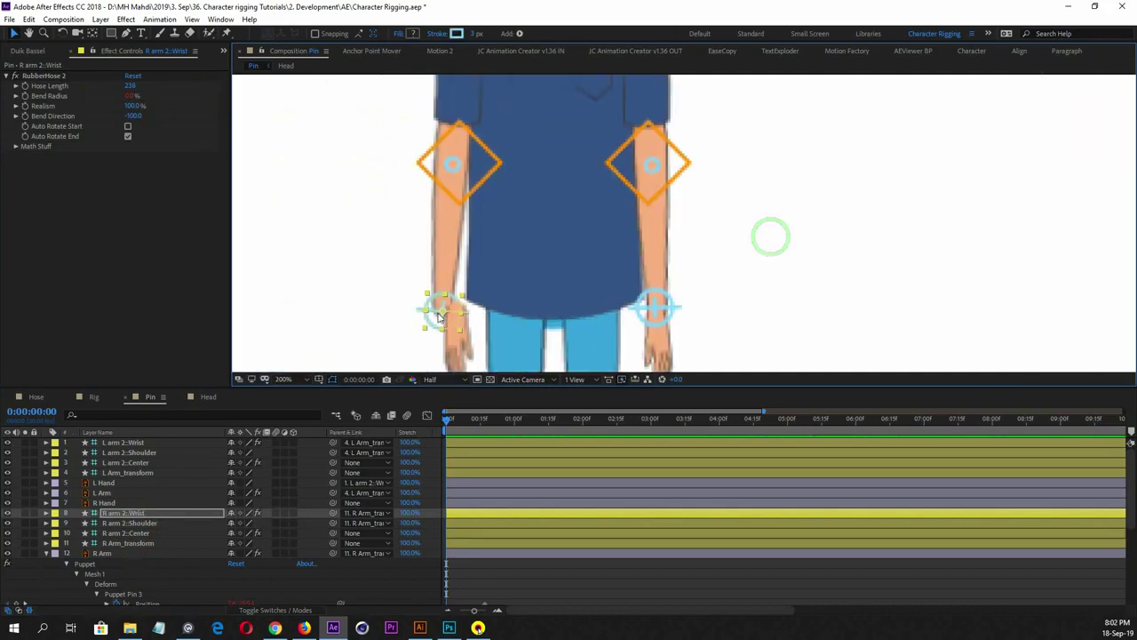
{"action": "left_click_drag", "start_coordinate": [440, 317], "coordinate": [453, 308]}
{"action": "left_click_drag", "start_coordinate": [453, 309], "coordinate": [451, 312]}
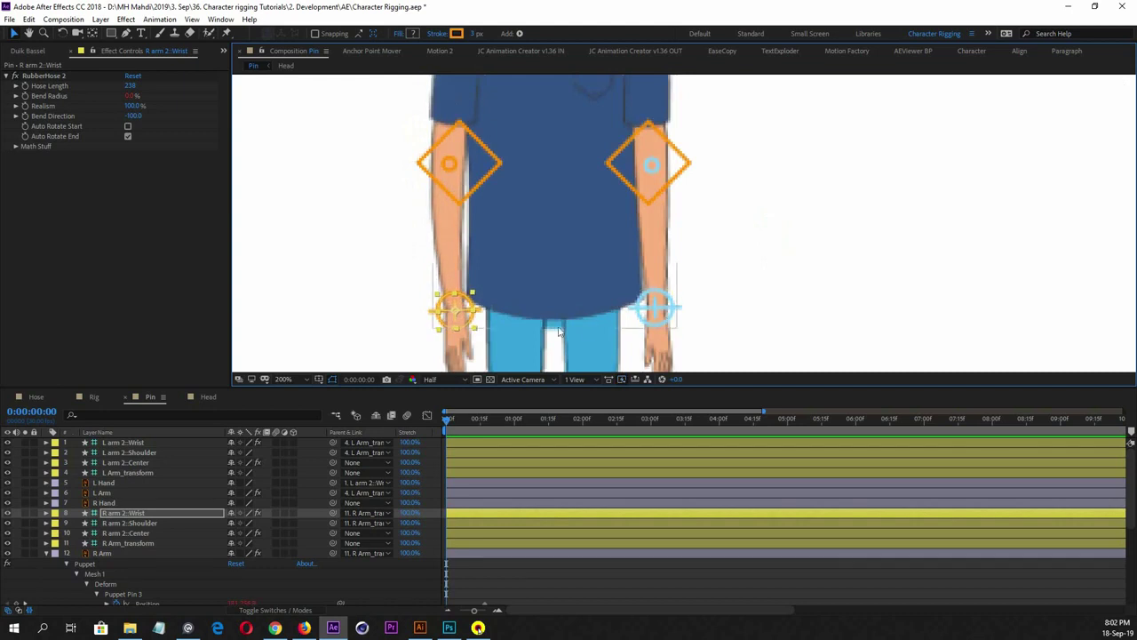
Nudge the L arm wrist controller slightly up and toward the body to give the left arm a slight bend
{"action": "key", "text": "comma"}
{"action": "left_click", "coordinate": [672, 269]}
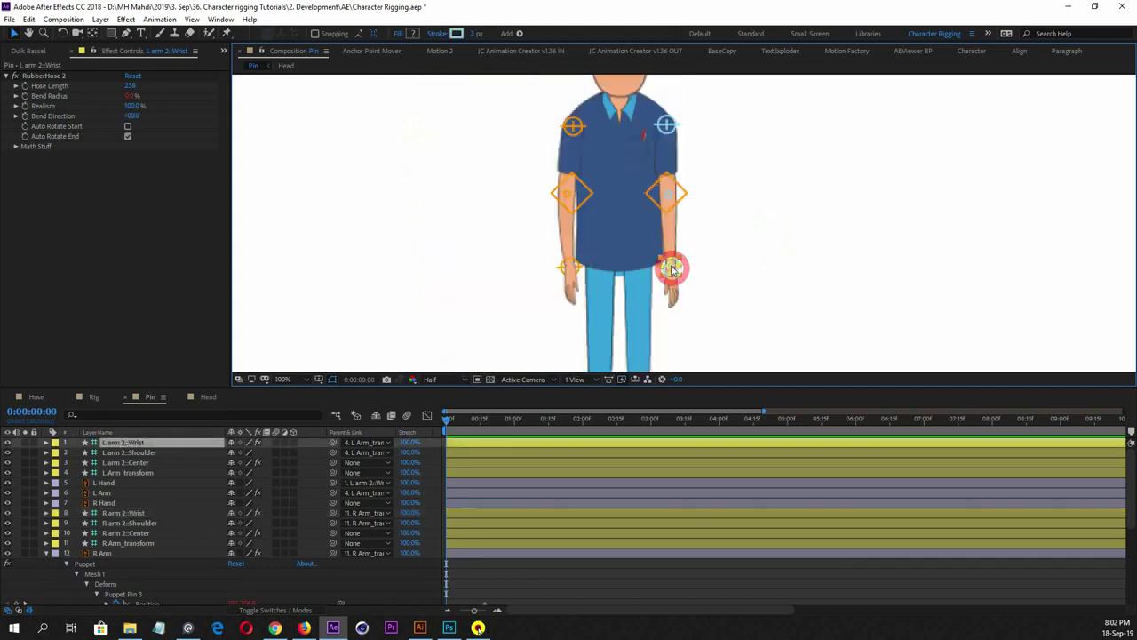
{"action": "left_click_drag", "start_coordinate": [673, 268], "coordinate": [670, 264]}
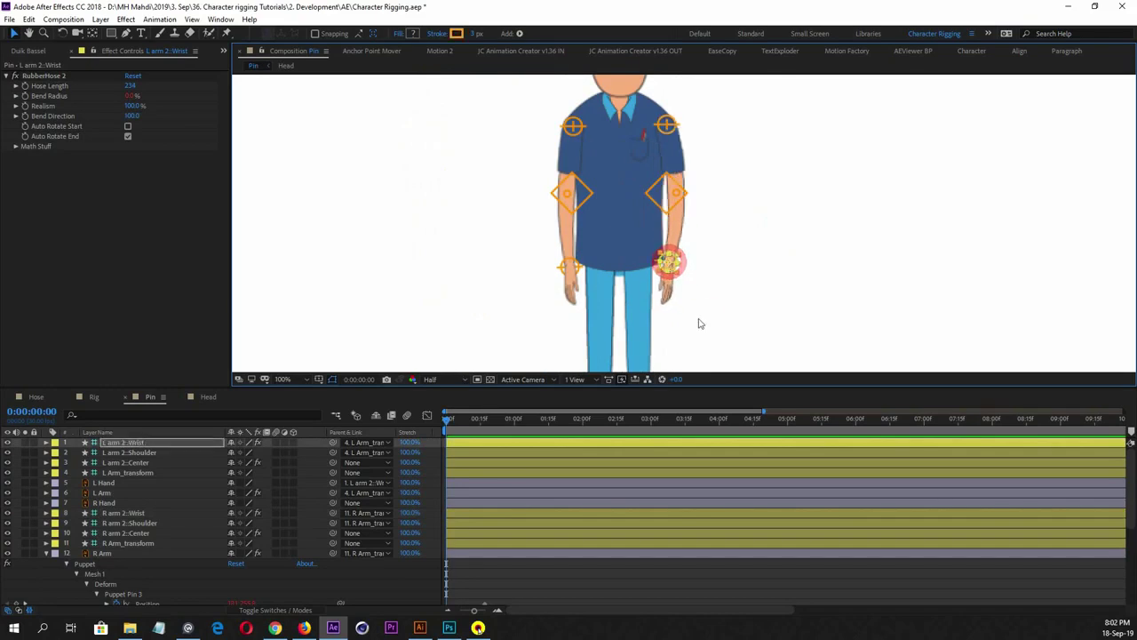
{"action": "left_click", "coordinate": [700, 317]}
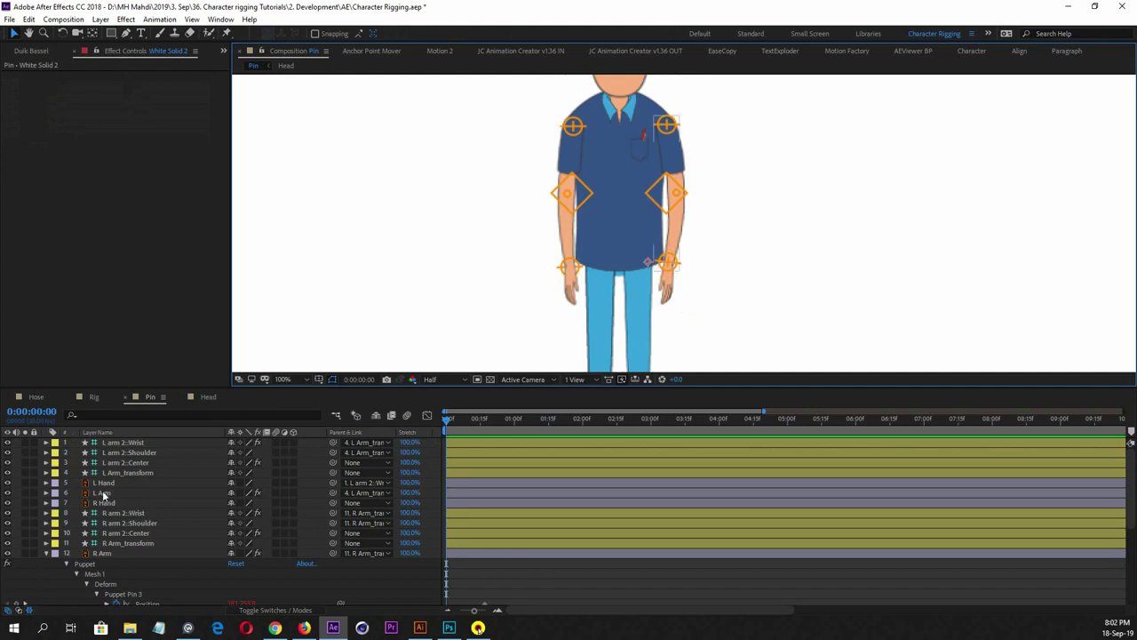
Collapse the R Arm layer, place R Hand directly above it, and parent R Hand to the R arm wrist controller
{"action": "left_click", "coordinate": [107, 553]}
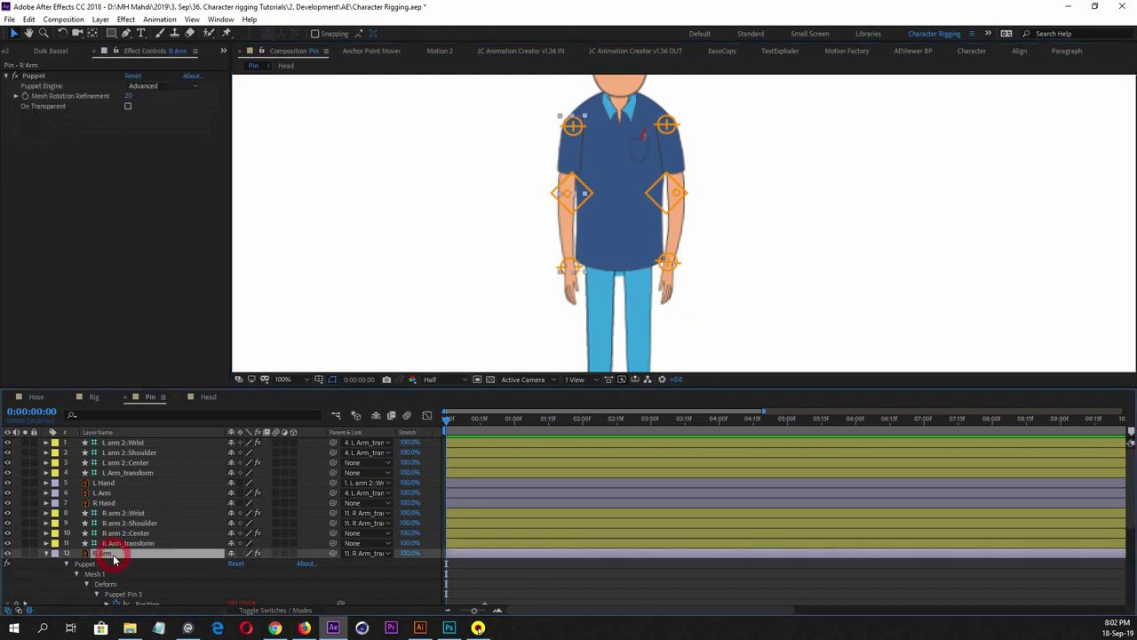
{"action": "left_click", "coordinate": [46, 554]}
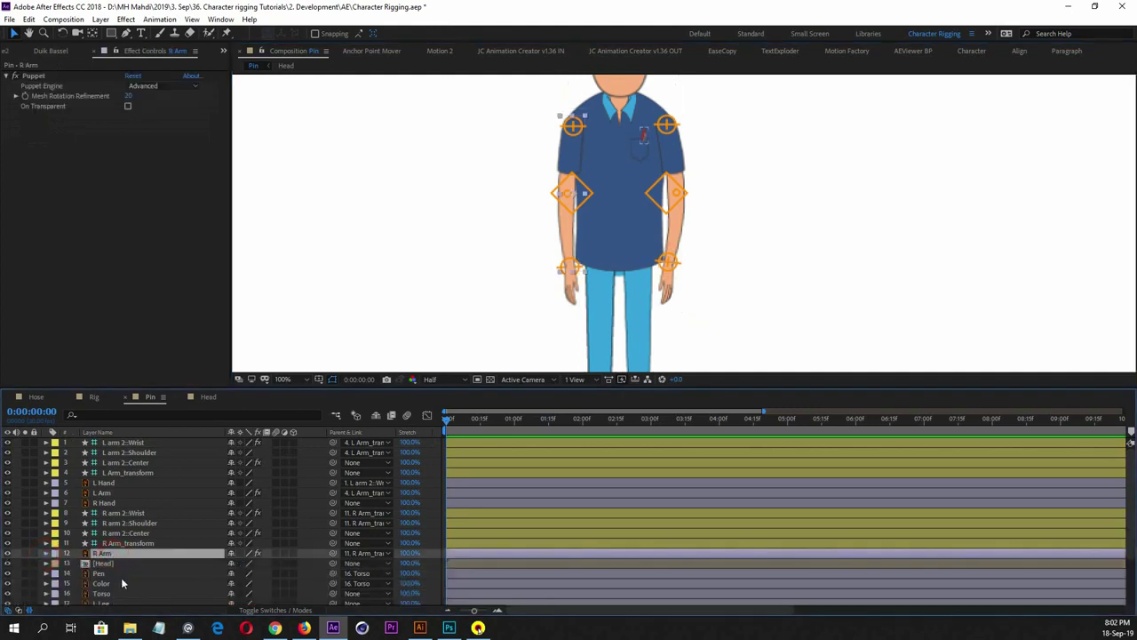
{"action": "left_click", "coordinate": [118, 504]}
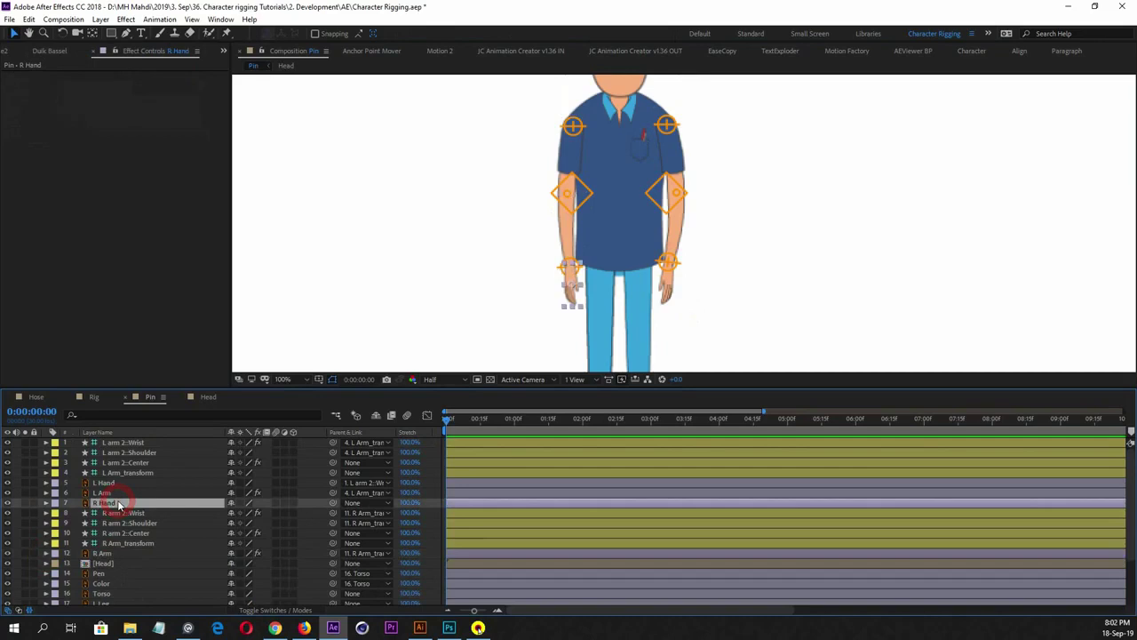
{"action": "left_click_drag", "start_coordinate": [118, 503], "coordinate": [127, 548]}
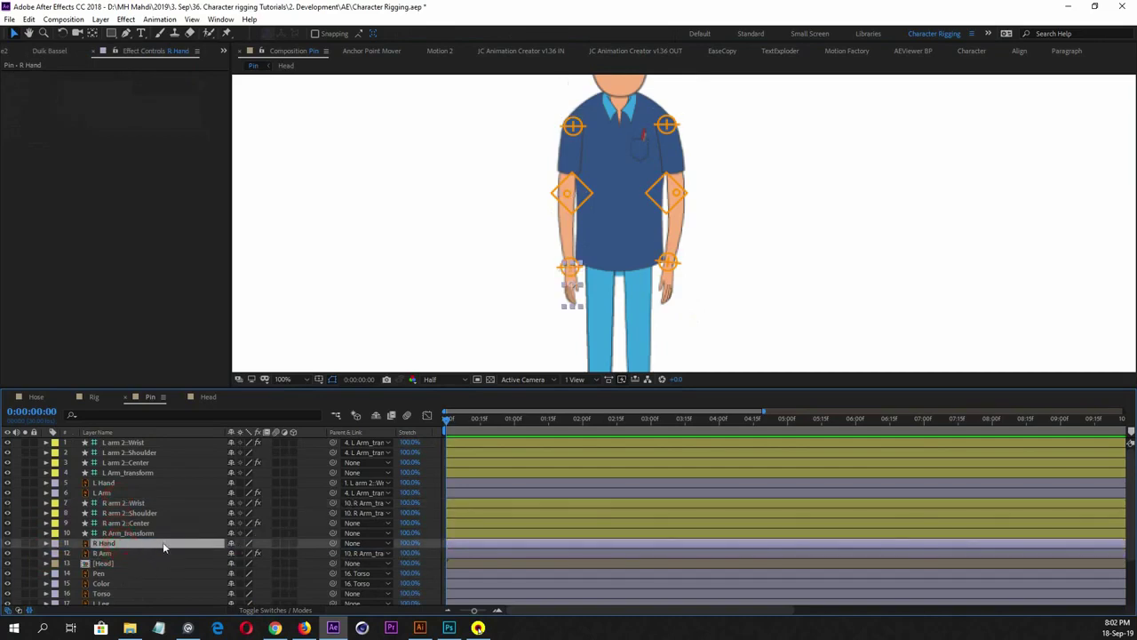
{"action": "left_click_drag", "start_coordinate": [333, 545], "coordinate": [149, 502]}
Nudge the R arm wrist controller slightly up and toward the body, and check the pose on the whole figure
{"action": "left_click", "coordinate": [130, 504]}
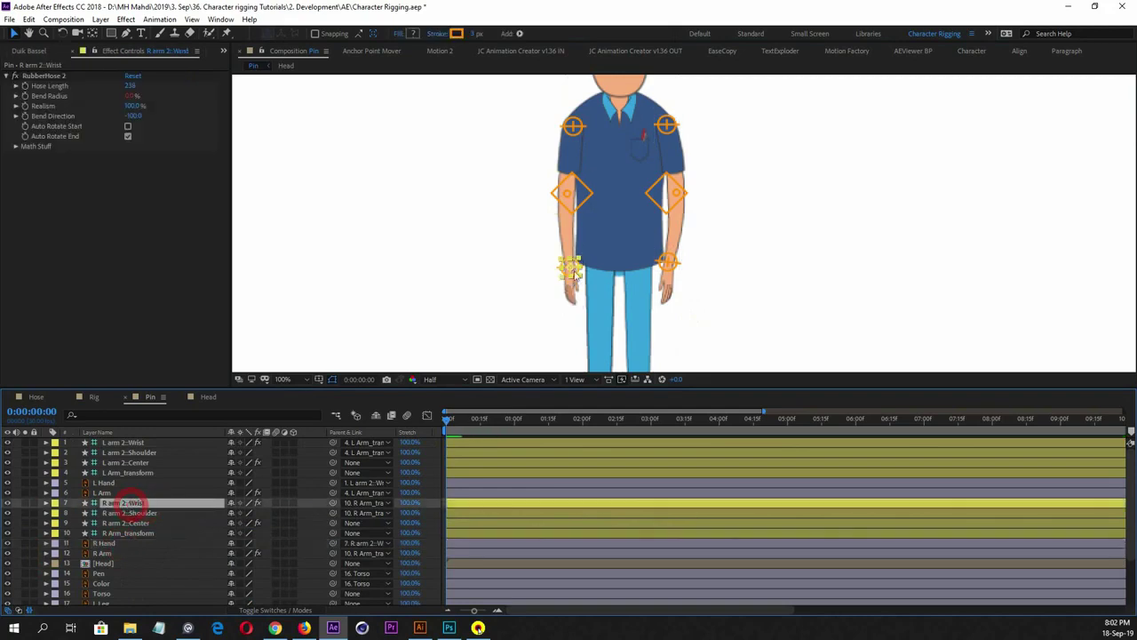
{"action": "mouse_move", "coordinate": [570, 269]}
{"action": "left_mouse_down"}
{"action": "mouse_move", "coordinate": [497, 219]}
{"action": "mouse_move", "coordinate": [616, 241]}
{"action": "mouse_move", "coordinate": [503, 221]}
{"action": "mouse_move", "coordinate": [533, 251]}
{"action": "mouse_move", "coordinate": [574, 266]}
{"action": "left_mouse_up"}
{"action": "scroll", "coordinate": [713, 274], "scroll_direction": "down", "scroll_amount": 4}
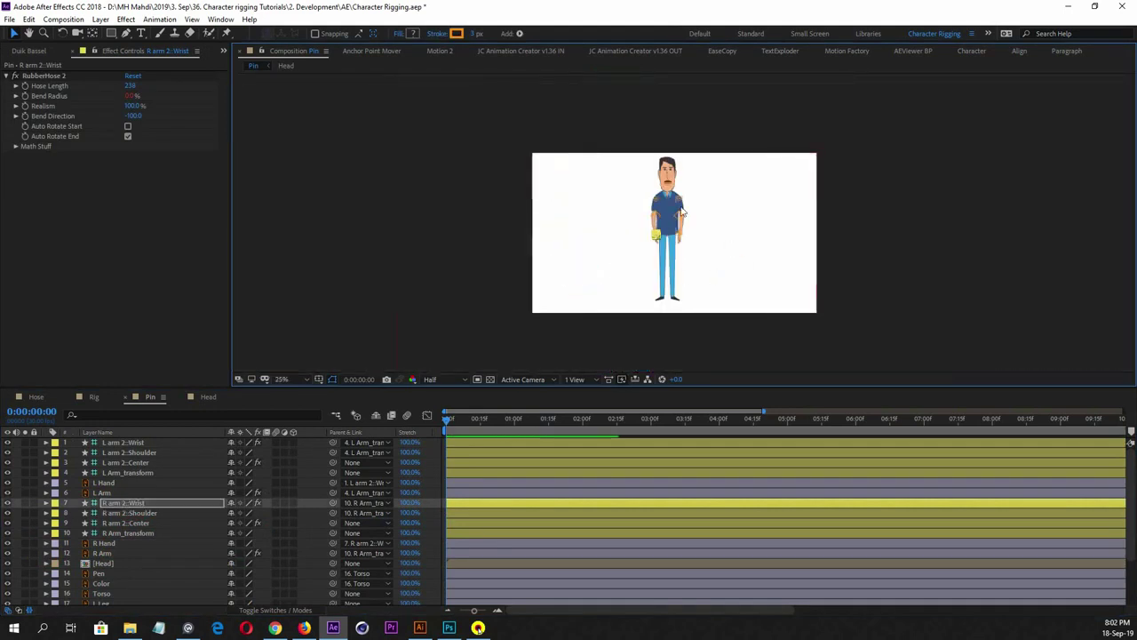
{"action": "scroll", "coordinate": [679, 236], "scroll_direction": "up", "scroll_amount": 2}
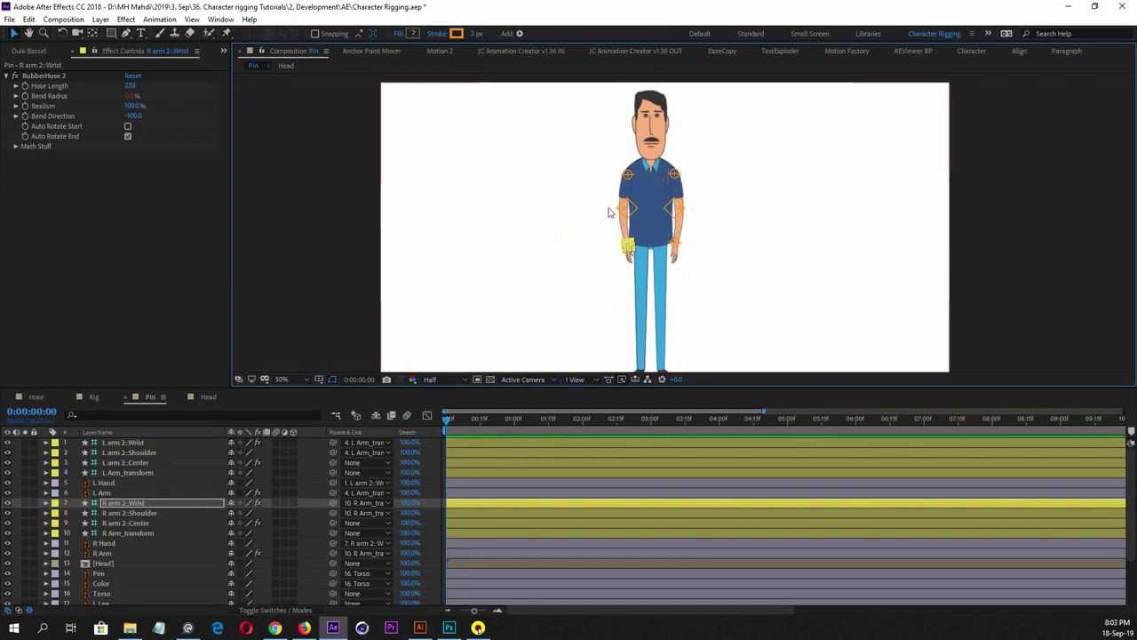
Add three puppet pins to the R Leg layer, at the hip, the knee and the ankle
{"action": "scroll", "coordinate": [161, 536], "scroll_direction": "down", "scroll_amount": 3}
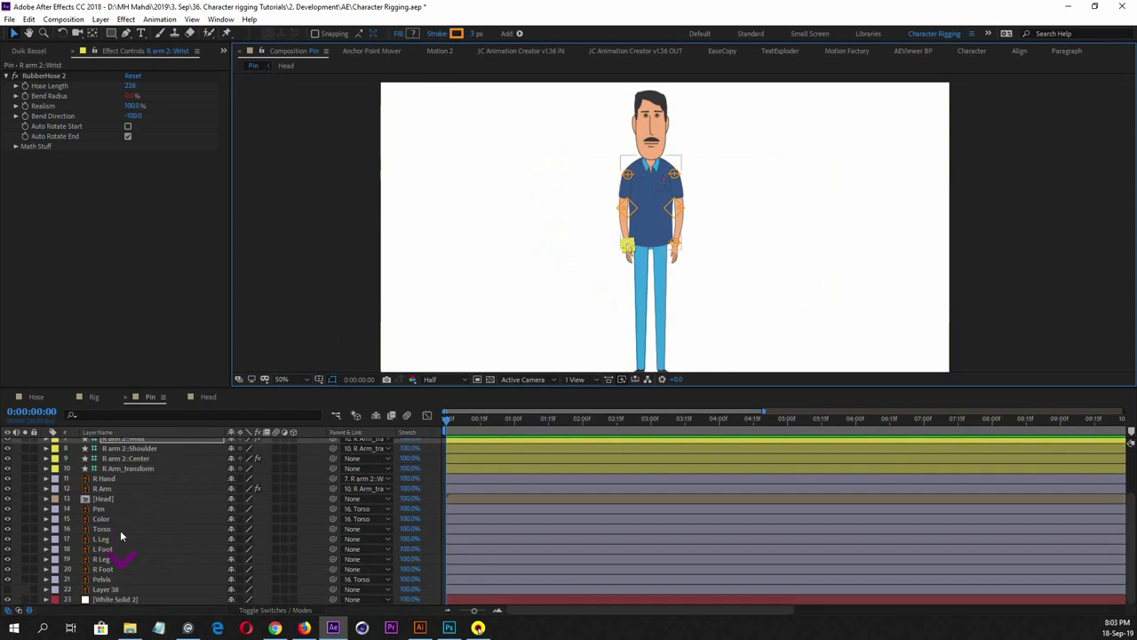
{"action": "scroll", "coordinate": [719, 272], "scroll_direction": "down", "scroll_amount": 2}
{"action": "mouse_move", "coordinate": [726, 275]}
{"action": "left_mouse_down"}
{"action": "mouse_move", "coordinate": [702, 254]}
{"action": "mouse_move", "coordinate": [590, 274]}
{"action": "left_mouse_up"}
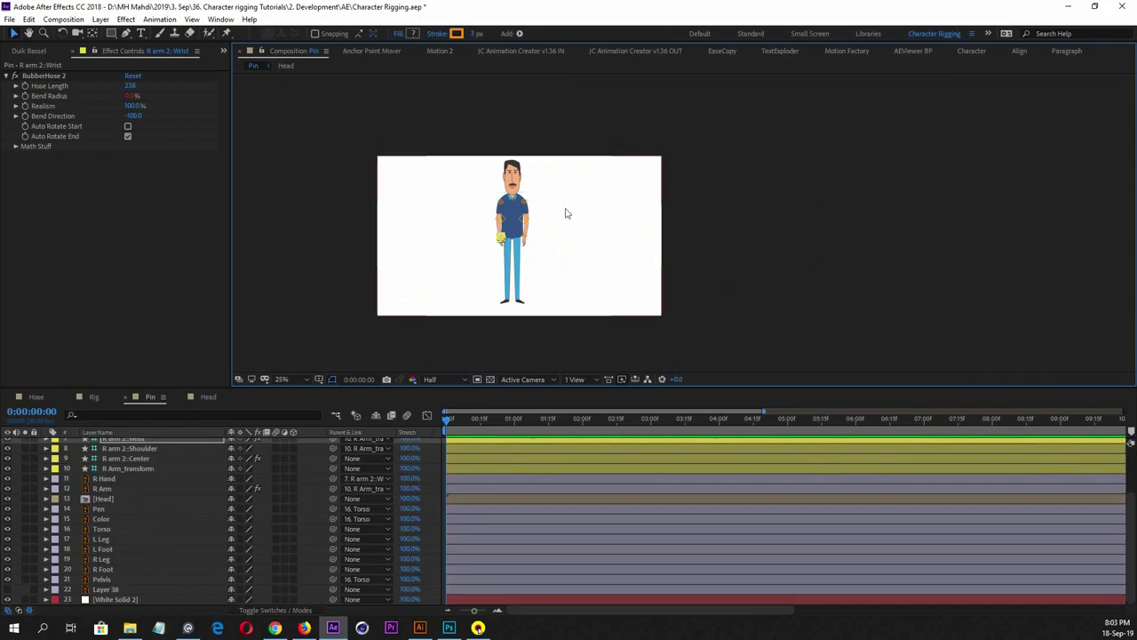
{"action": "scroll", "coordinate": [563, 210], "scroll_direction": "up", "scroll_amount": 1}
{"action": "left_click_drag", "start_coordinate": [421, 300], "coordinate": [563, 168]}
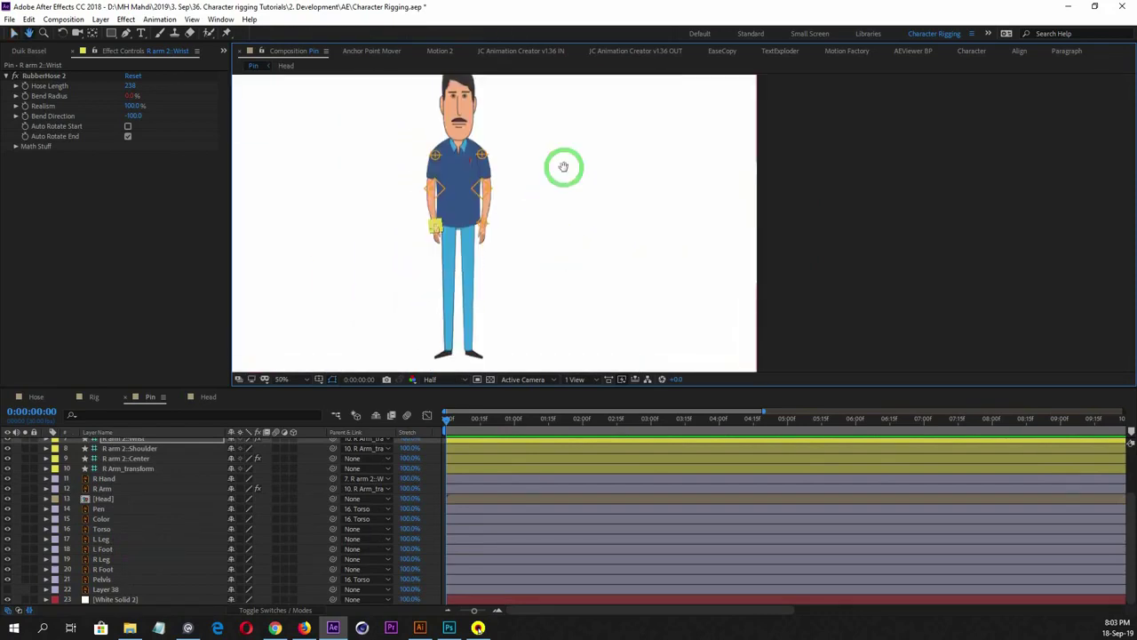
{"action": "left_click", "coordinate": [114, 560]}
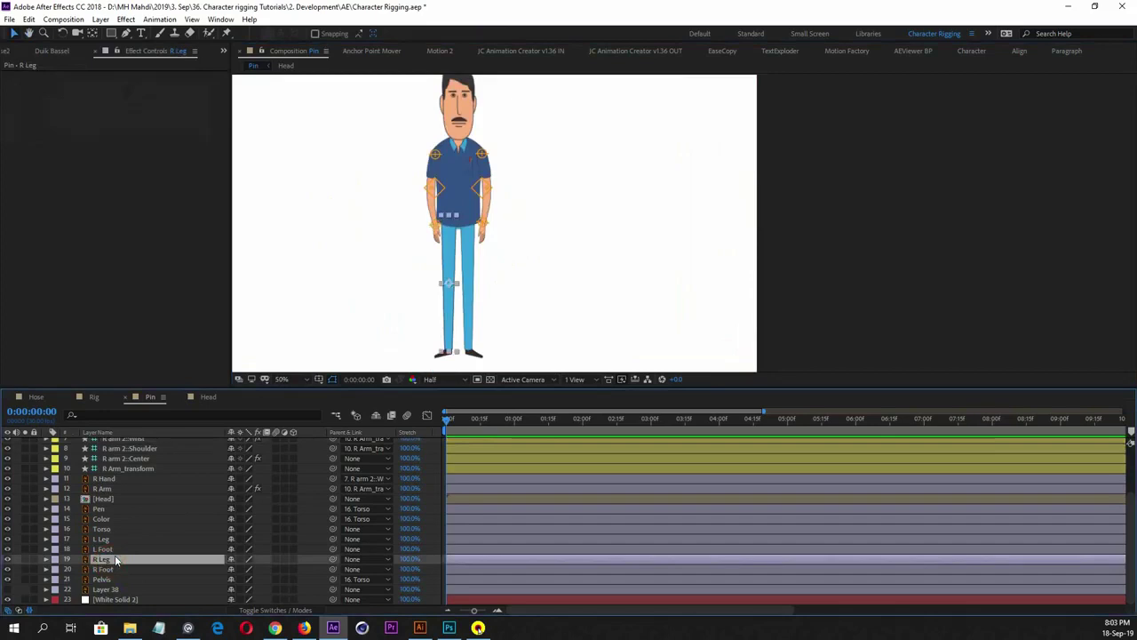
{"action": "left_click", "coordinate": [226, 34]}
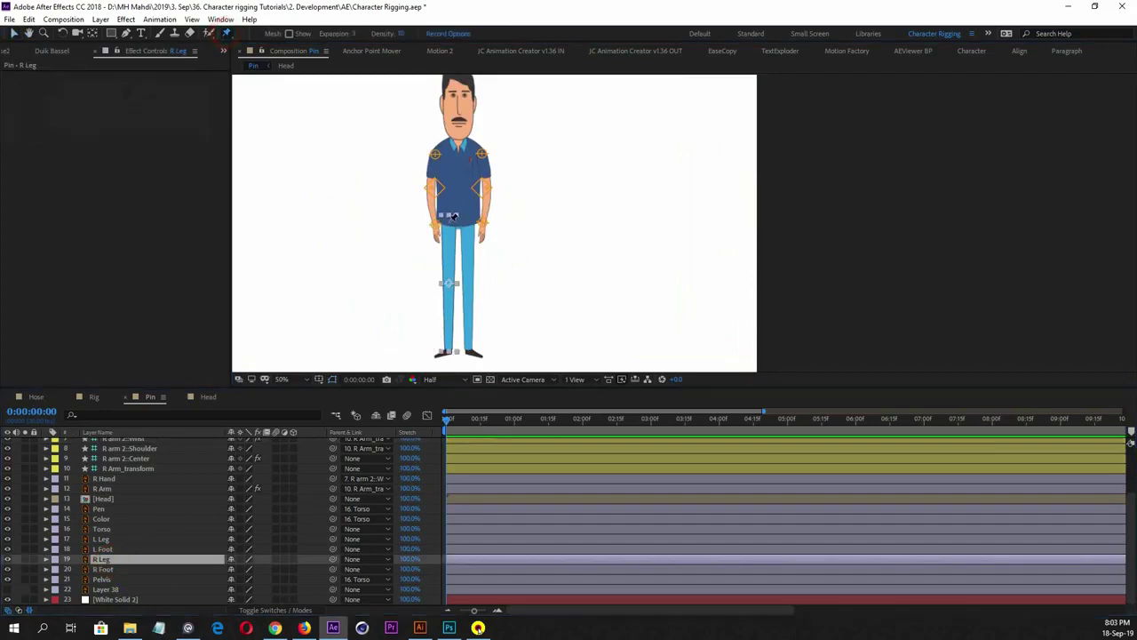
{"action": "left_click", "coordinate": [451, 217]}
{"action": "left_click", "coordinate": [449, 281]}
{"action": "left_click", "coordinate": [449, 346]}
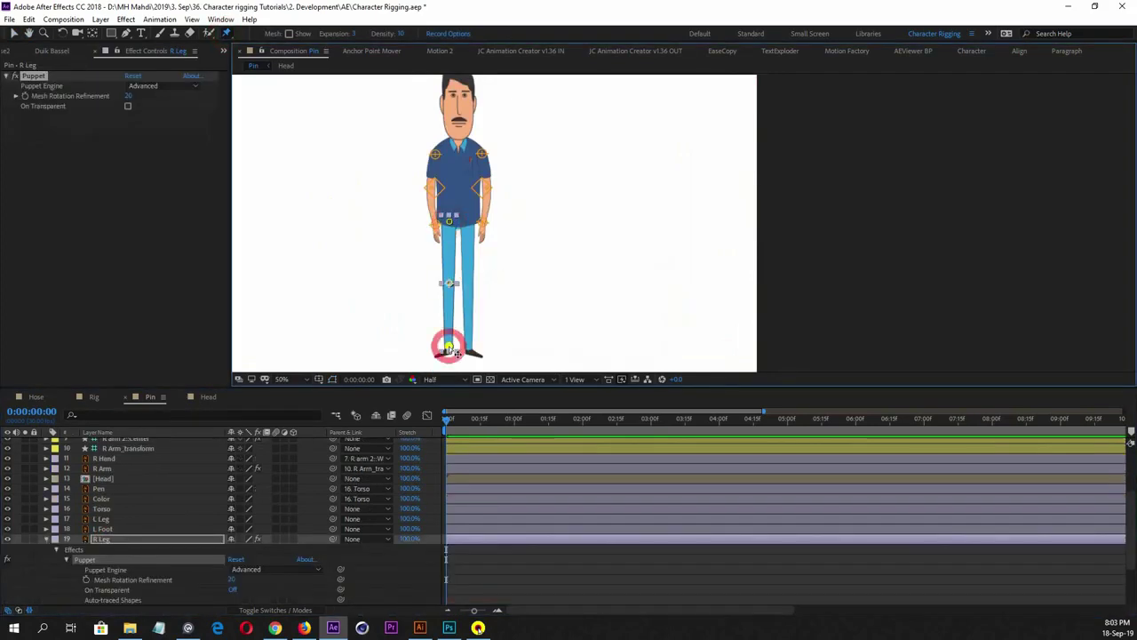
Select all three R Leg puppet pins away from their keyframes and build a Hip/Ankle RubberPin rig named R leg
{"action": "scroll", "coordinate": [300, 456], "scroll_direction": "down", "scroll_amount": 3}
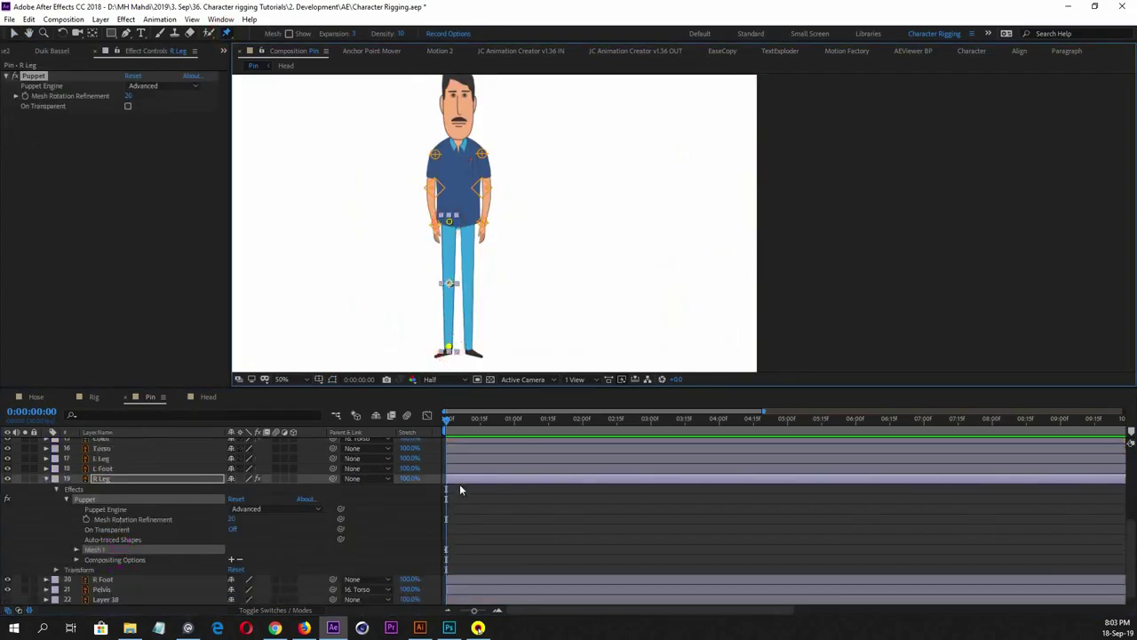
{"action": "key", "text": "u"}
{"action": "left_click", "coordinate": [496, 419]}
{"action": "left_click_drag", "start_coordinate": [453, 524], "coordinate": [437, 573]}
{"action": "left_click", "coordinate": [7, 50]}
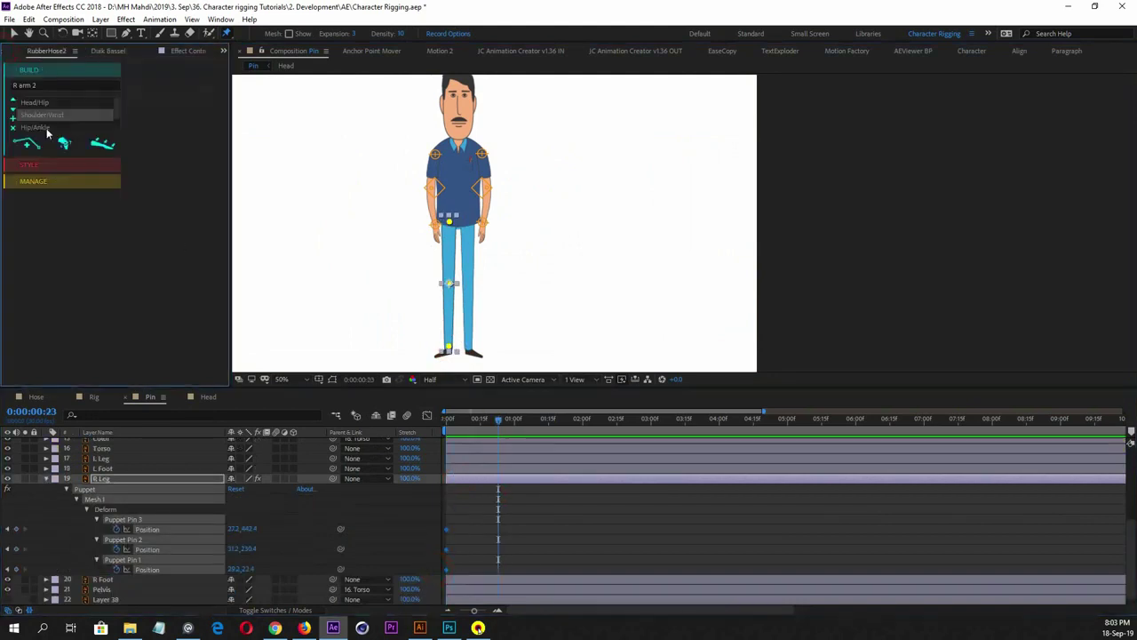
{"action": "left_click", "coordinate": [44, 130]}
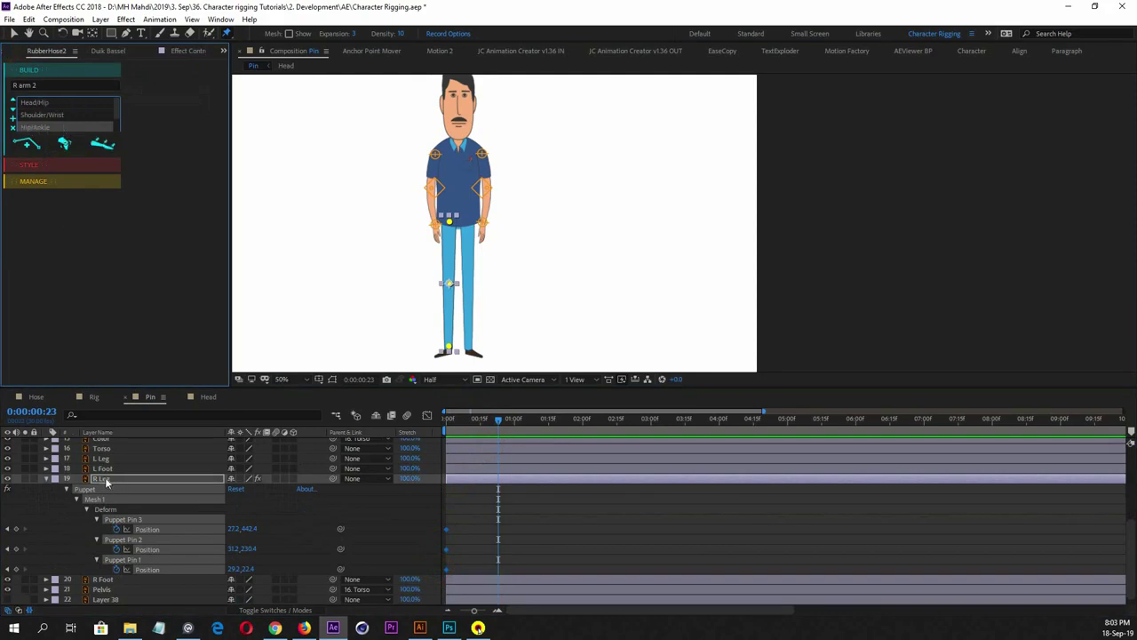
{"action": "left_click", "coordinate": [24, 86]}
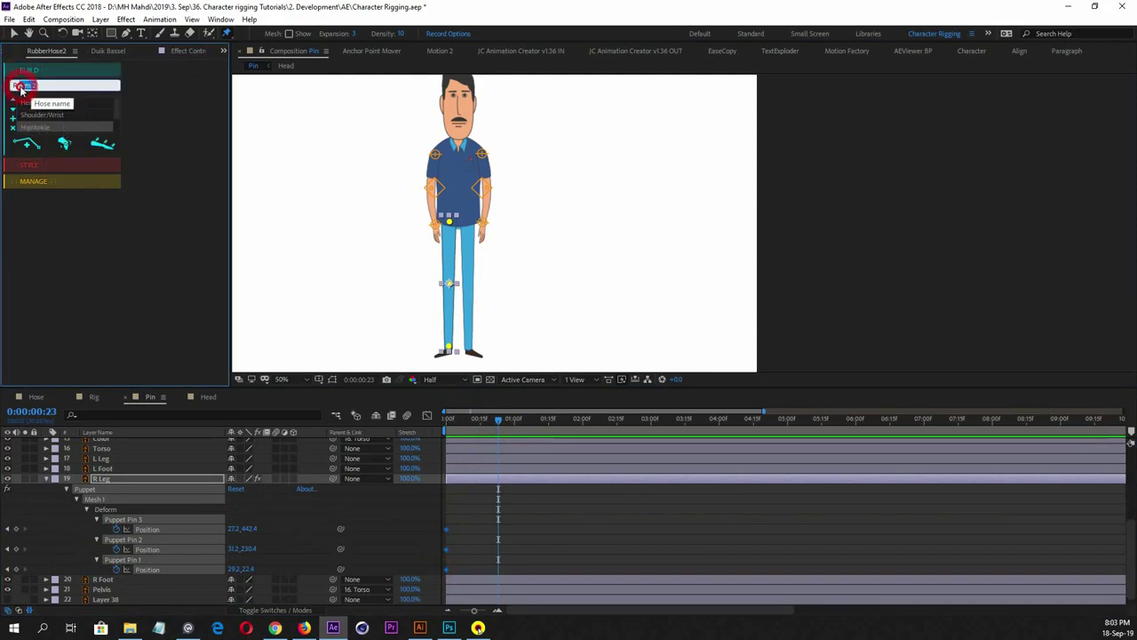
{"action": "type", "text": "R leg"}
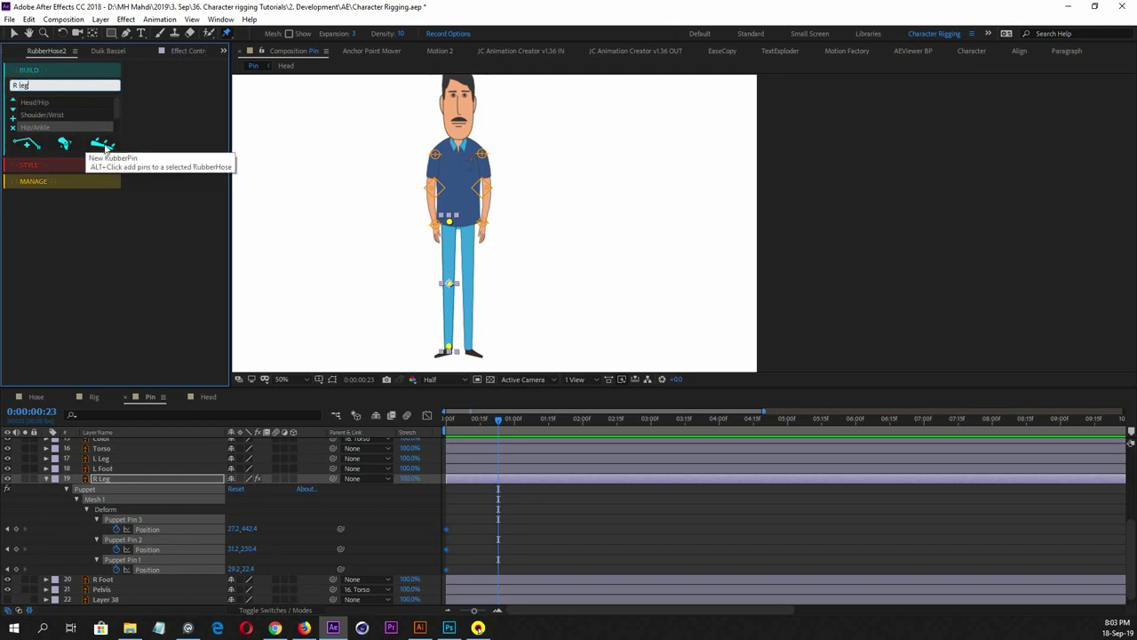
{"action": "left_click", "coordinate": [104, 145]}
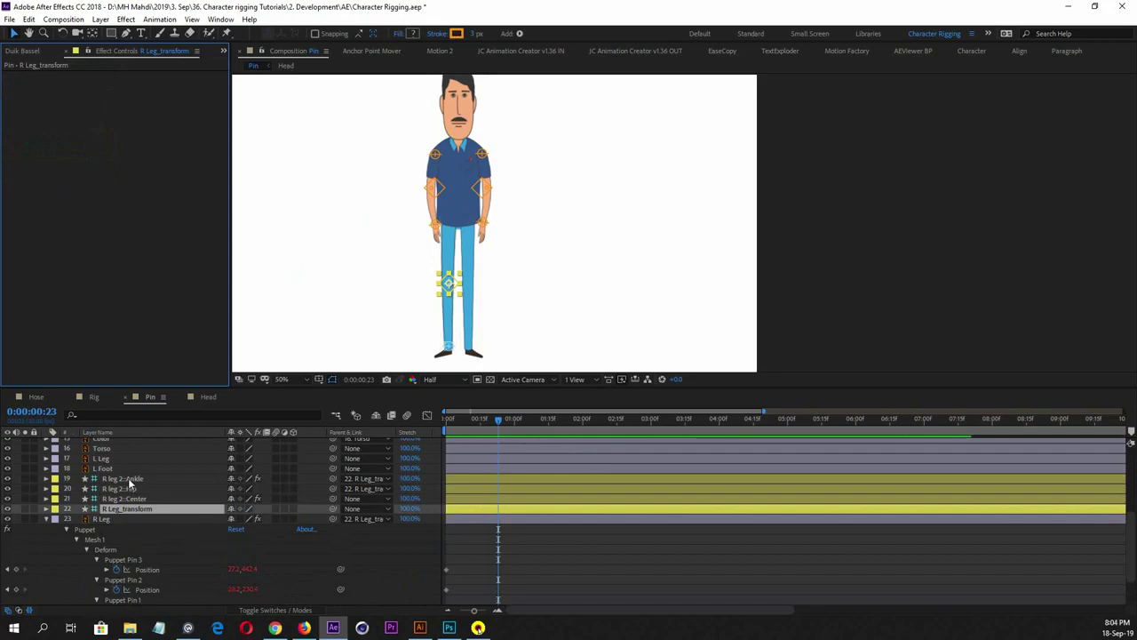
Swing the R leg ankle controller up and out beside the body, and set its Realism to 100%
{"action": "left_click", "coordinate": [122, 479]}
{"action": "left_click_drag", "start_coordinate": [452, 352], "coordinate": [376, 274]}
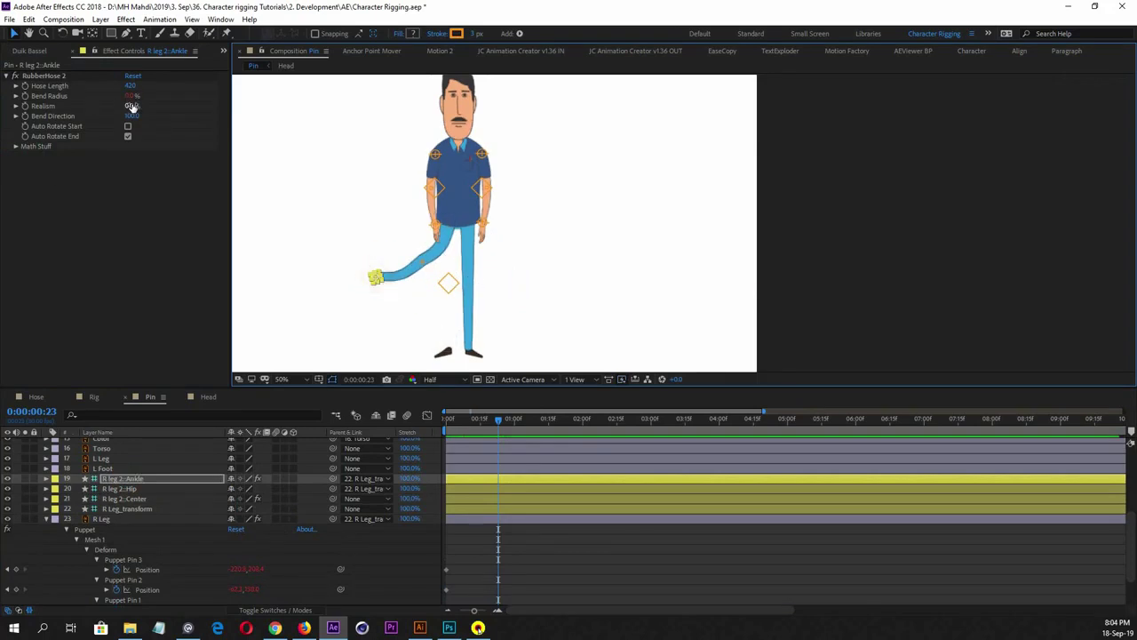
{"action": "left_click_drag", "start_coordinate": [130, 106], "coordinate": [264, 112]}
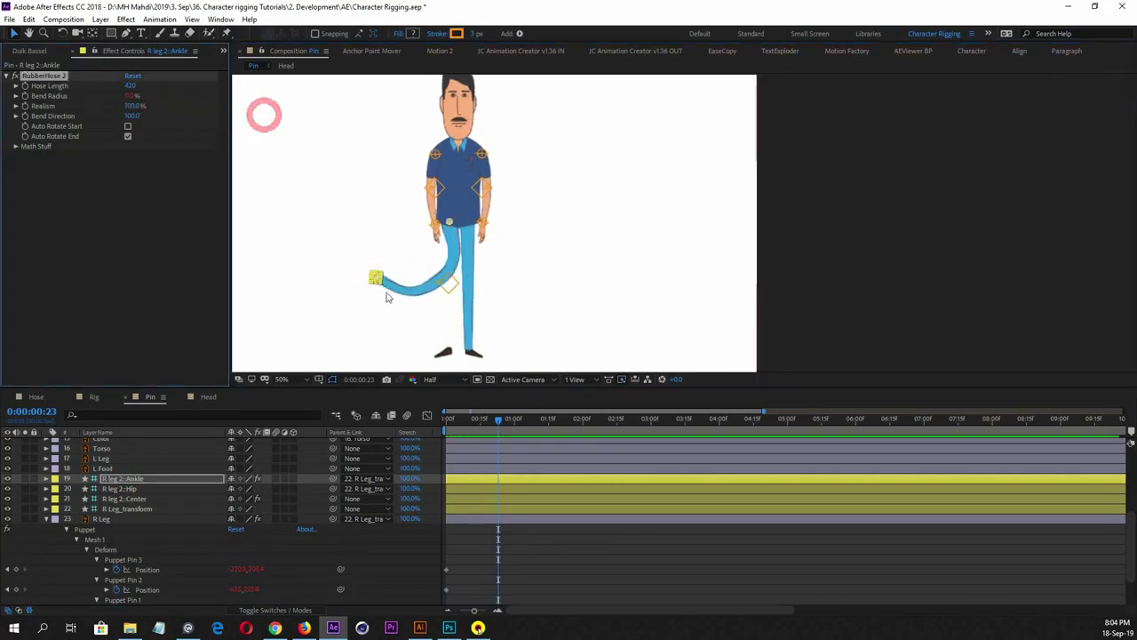
Return the R leg ankle controller to the ankle just above the right foot and inspect the alignment closely
{"action": "left_click", "coordinate": [129, 478]}
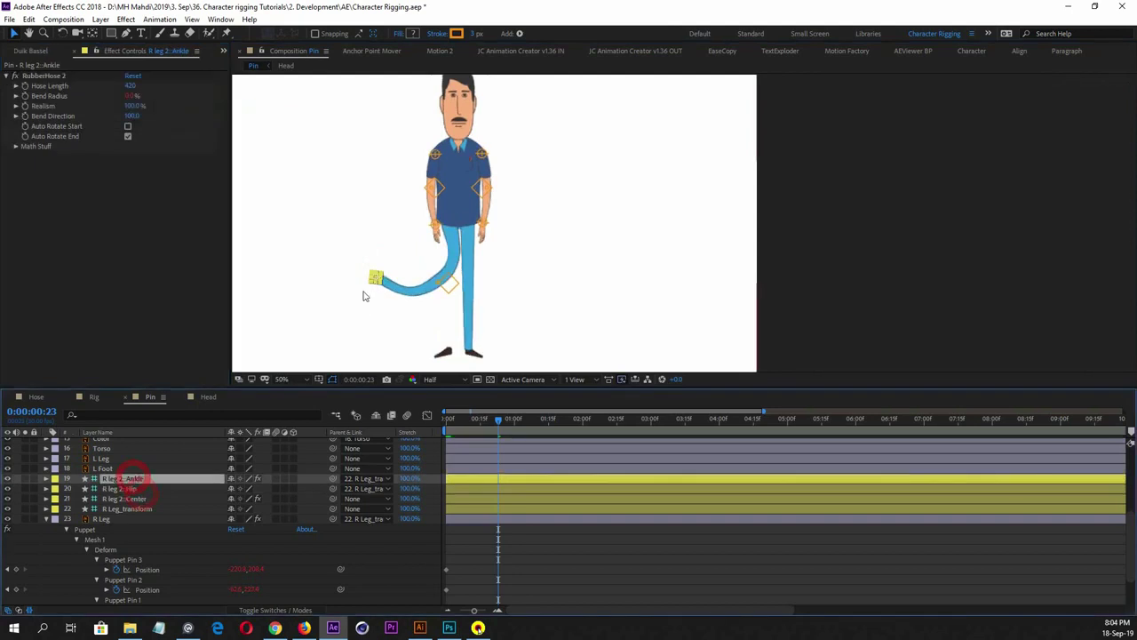
{"action": "left_click_drag", "start_coordinate": [376, 276], "coordinate": [449, 351]}
{"action": "left_click", "coordinate": [548, 348]}
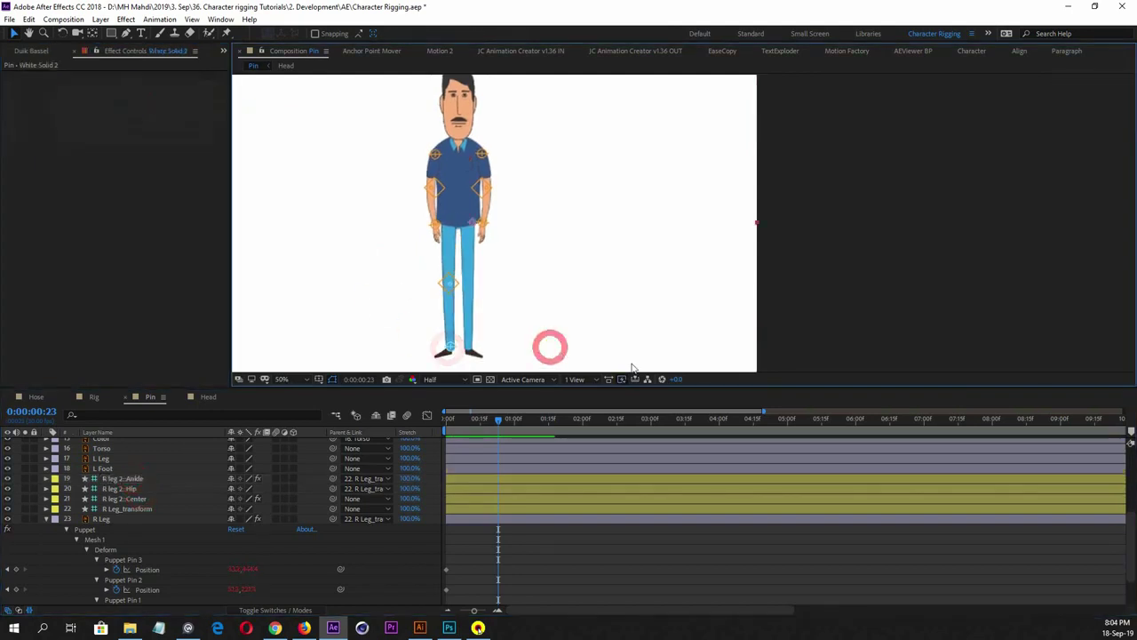
{"action": "scroll", "coordinate": [451, 367], "scroll_direction": "up", "scroll_amount": 2}
{"action": "left_click_drag", "start_coordinate": [526, 343], "coordinate": [810, 172]}
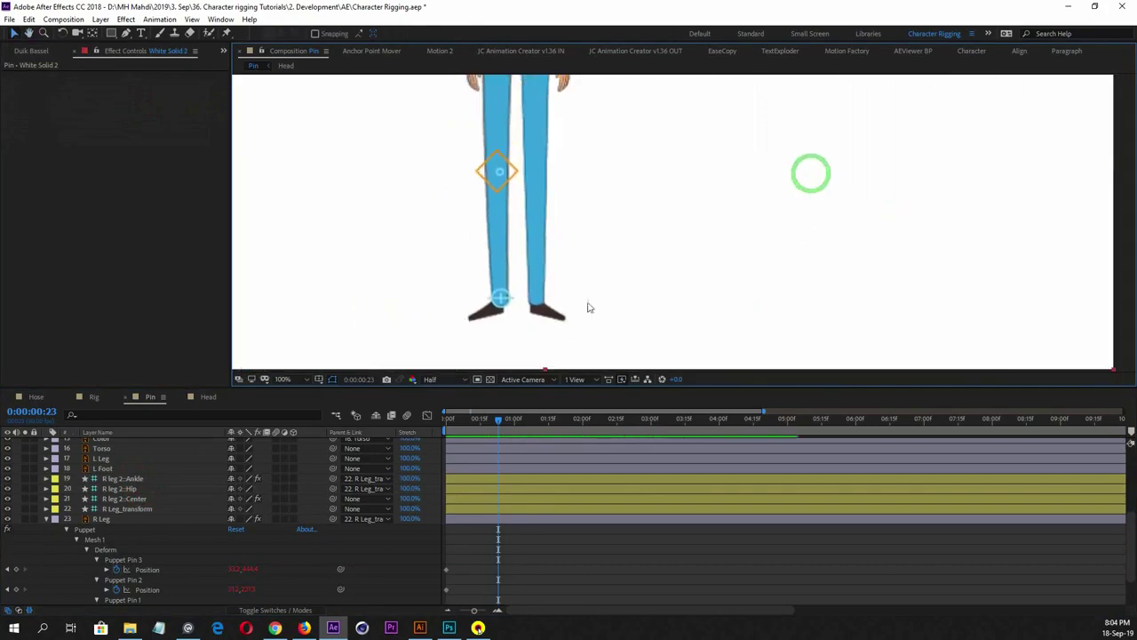
Nudge the R leg ankle controller slightly outward to line the trouser leg up with the foot, and check the whole figure
{"action": "left_click", "coordinate": [122, 479]}
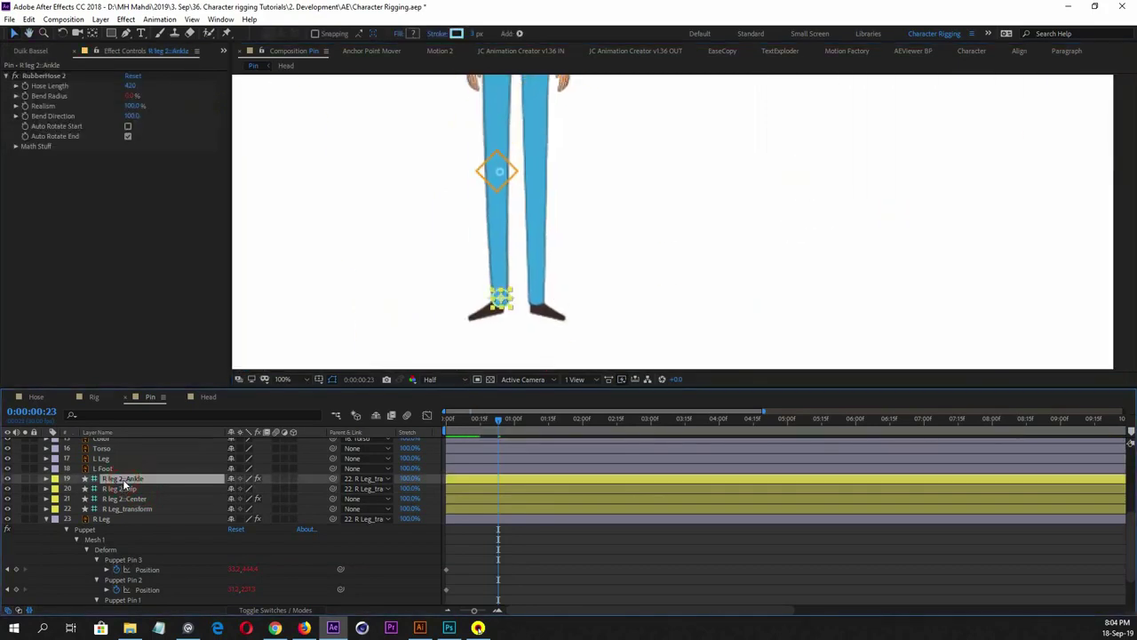
{"action": "key", "text": "Return"}
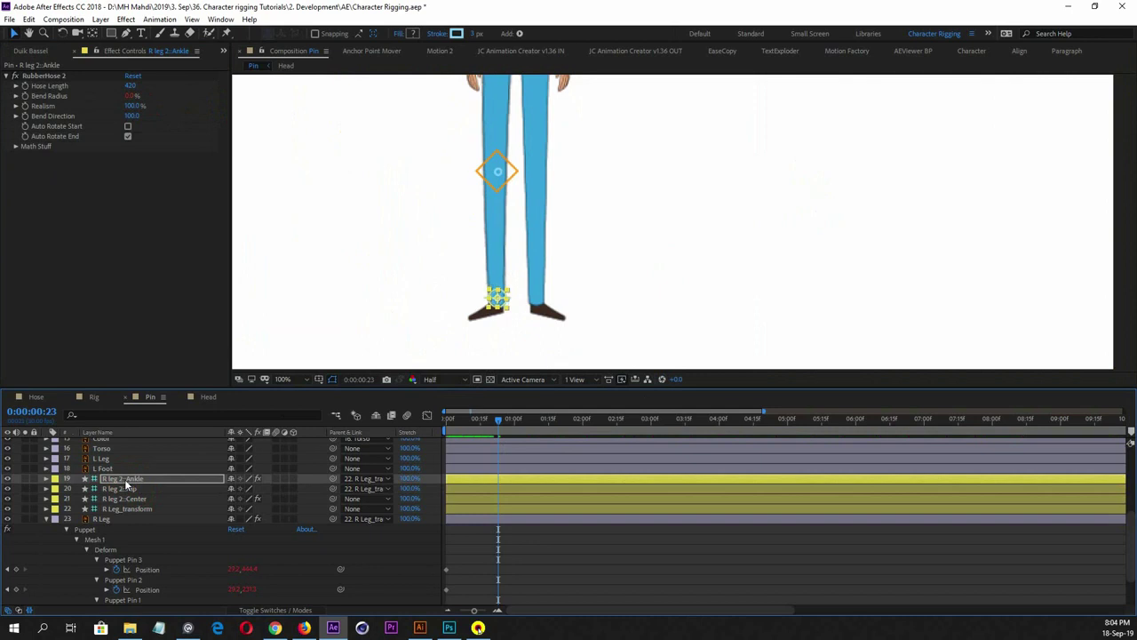
{"action": "key", "text": "Return"}
{"action": "left_click", "coordinate": [575, 560]}
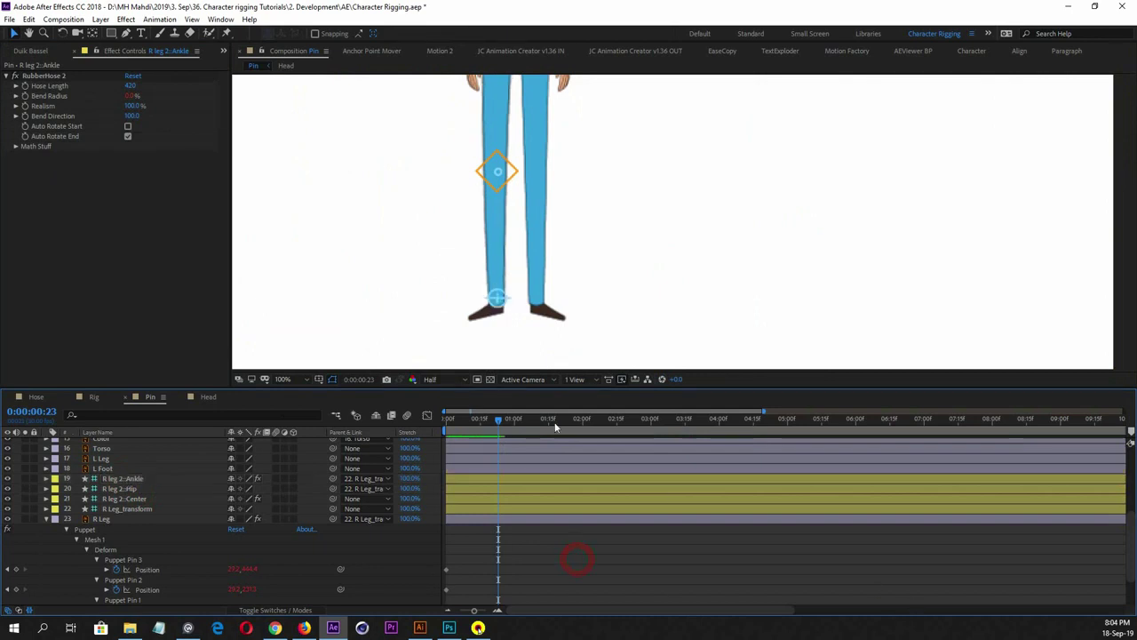
{"action": "left_click", "coordinate": [370, 311]}
{"action": "left_click", "coordinate": [132, 479]}
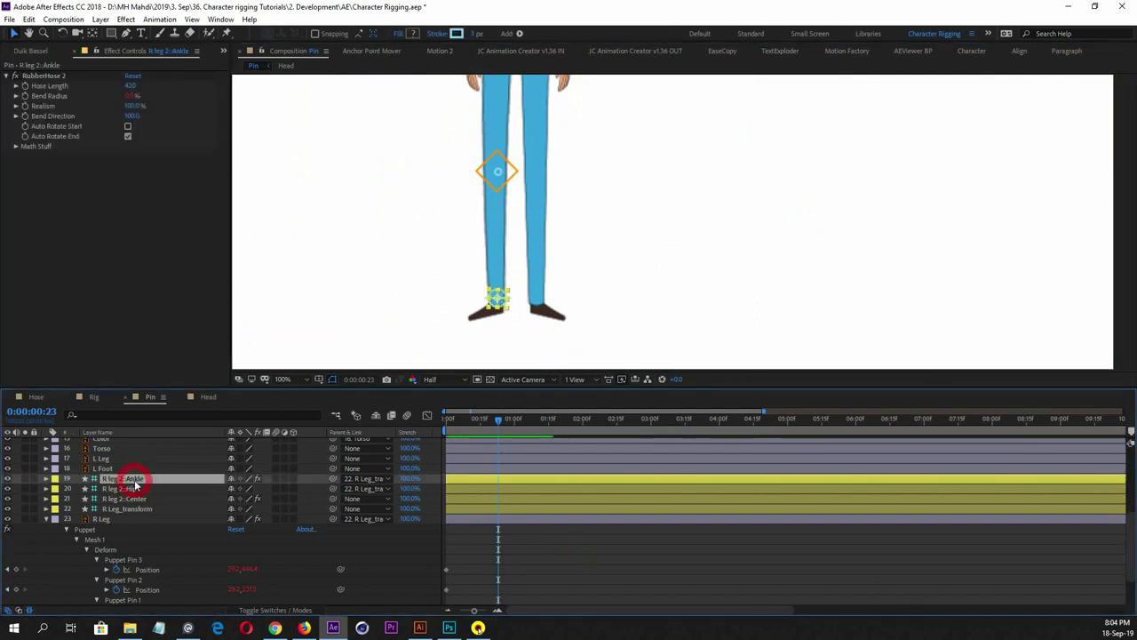
{"action": "key", "text": "Return"}
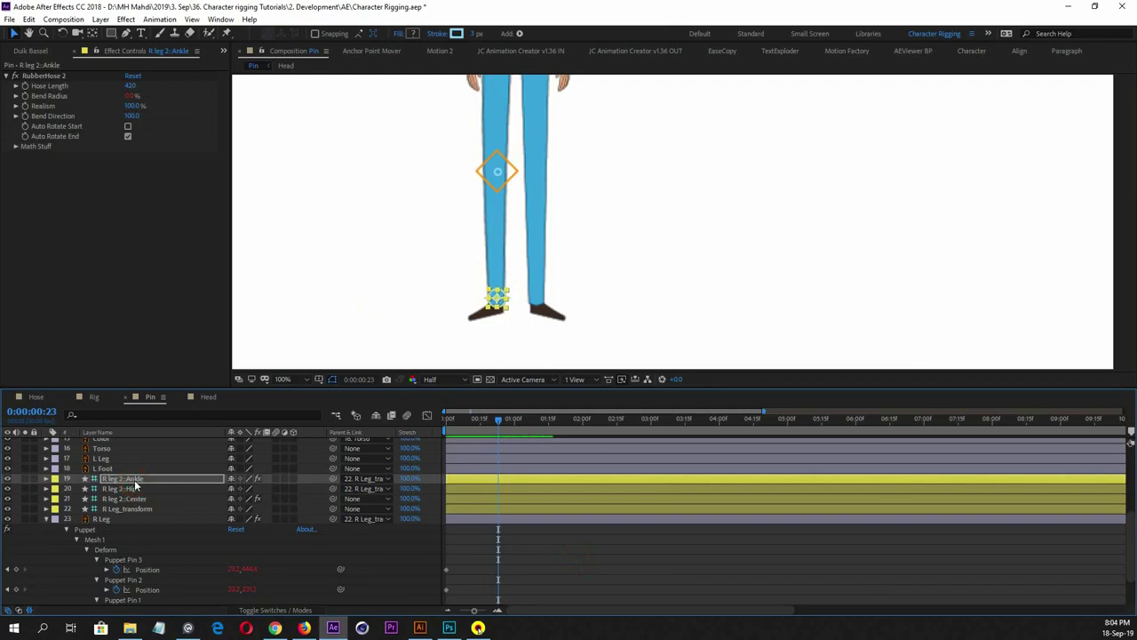
{"action": "scroll", "coordinate": [470, 330], "scroll_direction": "down", "scroll_amount": 2}
{"action": "left_click_drag", "start_coordinate": [711, 234], "coordinate": [632, 288]}
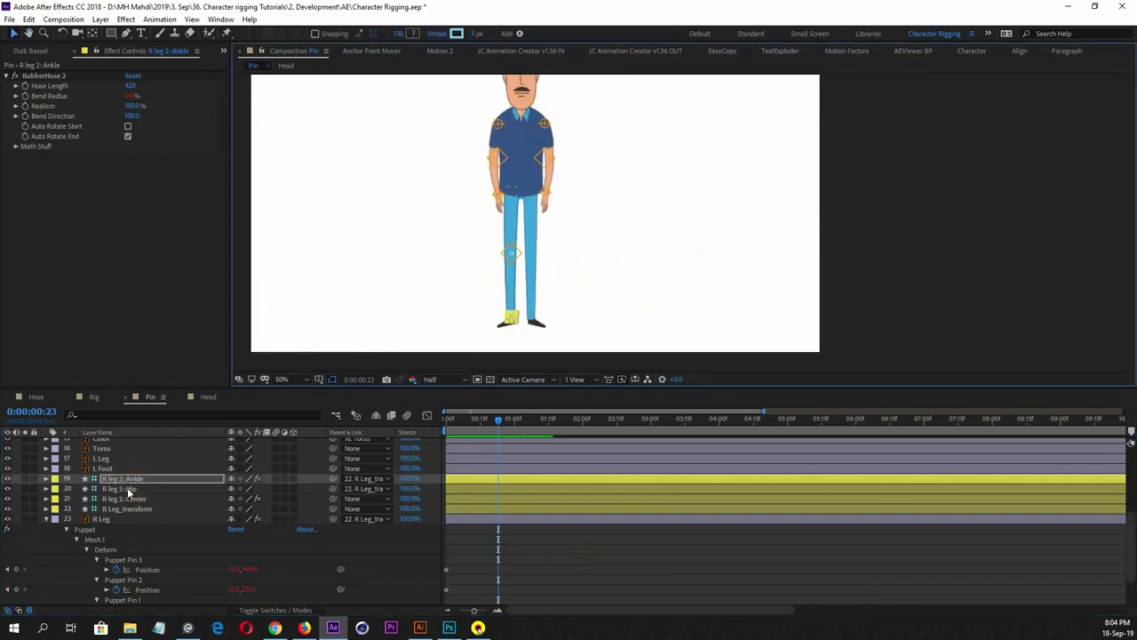
{"action": "left_click", "coordinate": [130, 488]}
{"action": "left_click", "coordinate": [131, 478]}
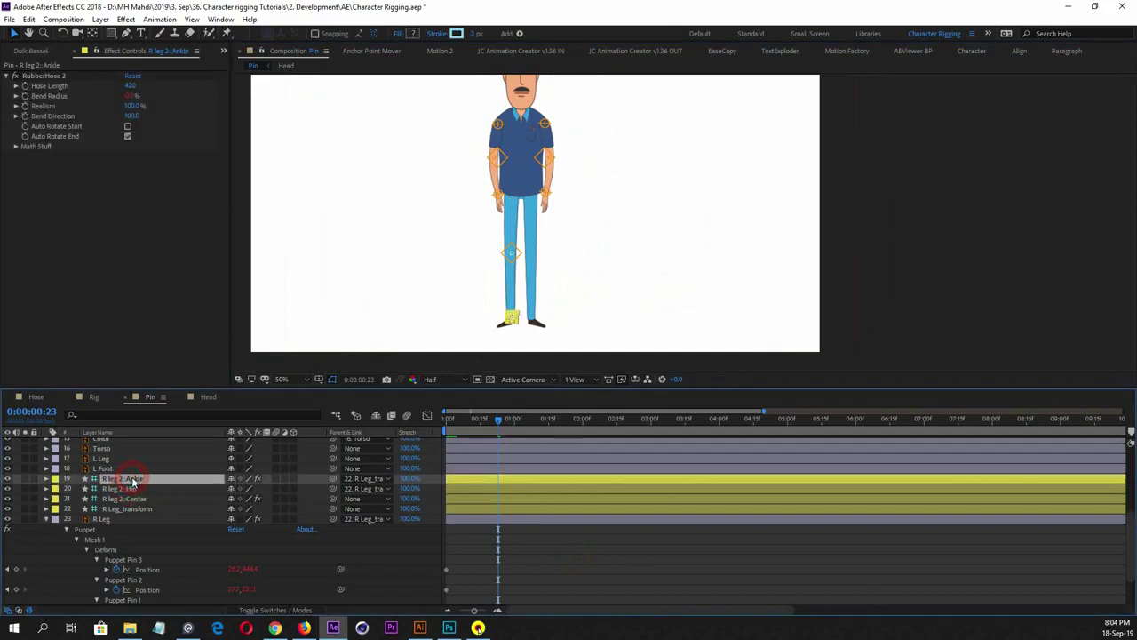
Collapse the R Leg layer and parent R Foot to the R leg ankle controller
{"action": "left_click", "coordinate": [105, 519]}
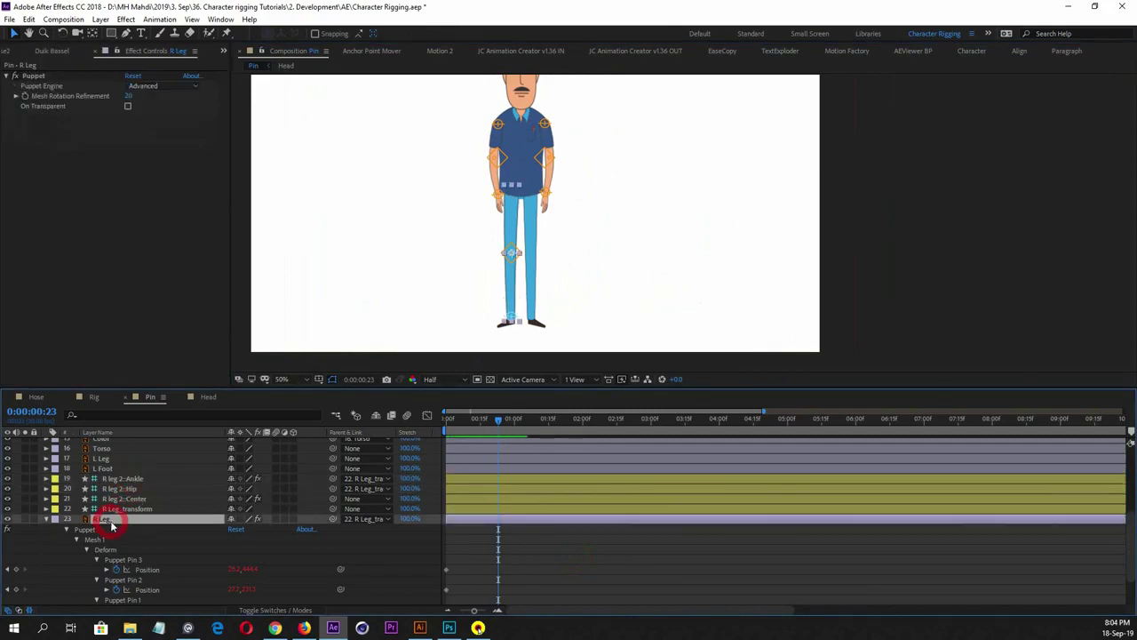
{"action": "left_click", "coordinate": [44, 519]}
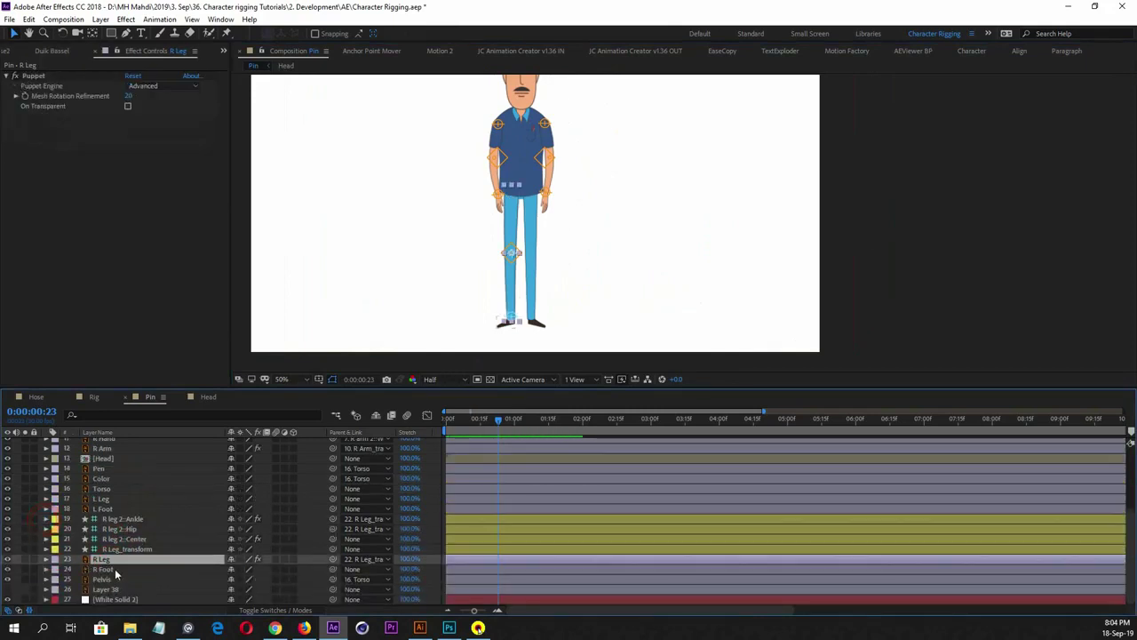
{"action": "left_click", "coordinate": [111, 569]}
{"action": "mouse_move", "coordinate": [113, 571]}
{"action": "left_mouse_down"}
{"action": "mouse_move", "coordinate": [120, 542]}
{"action": "mouse_move", "coordinate": [122, 578]}
{"action": "left_mouse_up"}
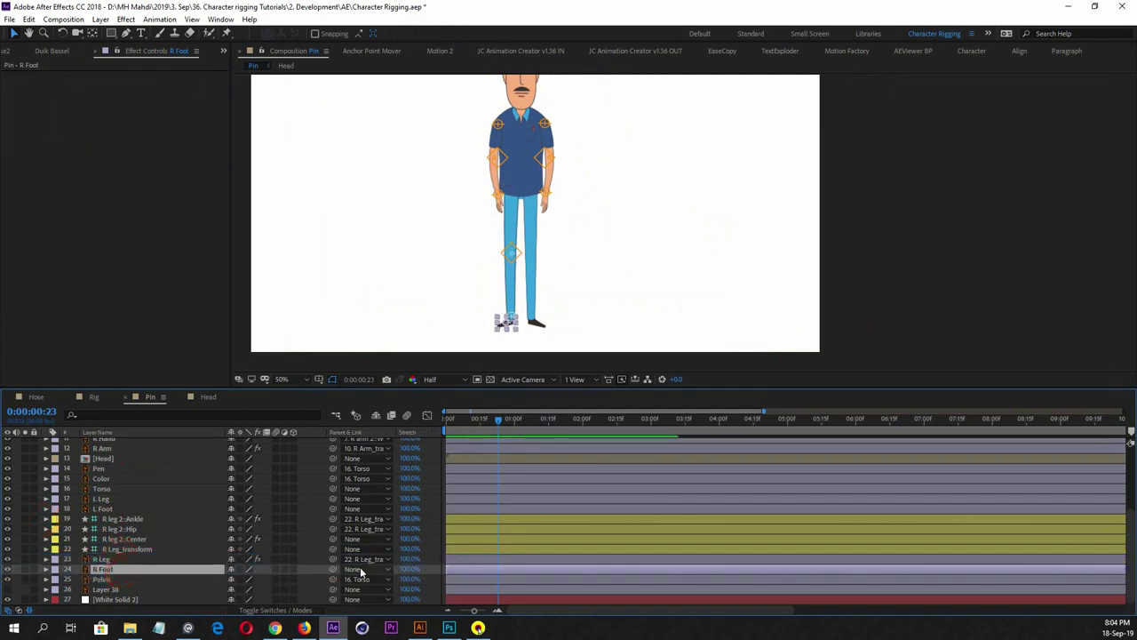
{"action": "left_click_drag", "start_coordinate": [334, 572], "coordinate": [160, 518]}
Swing the R leg ankle controller out to the side and set its Bend Direction to -100
{"action": "left_click", "coordinate": [124, 519]}
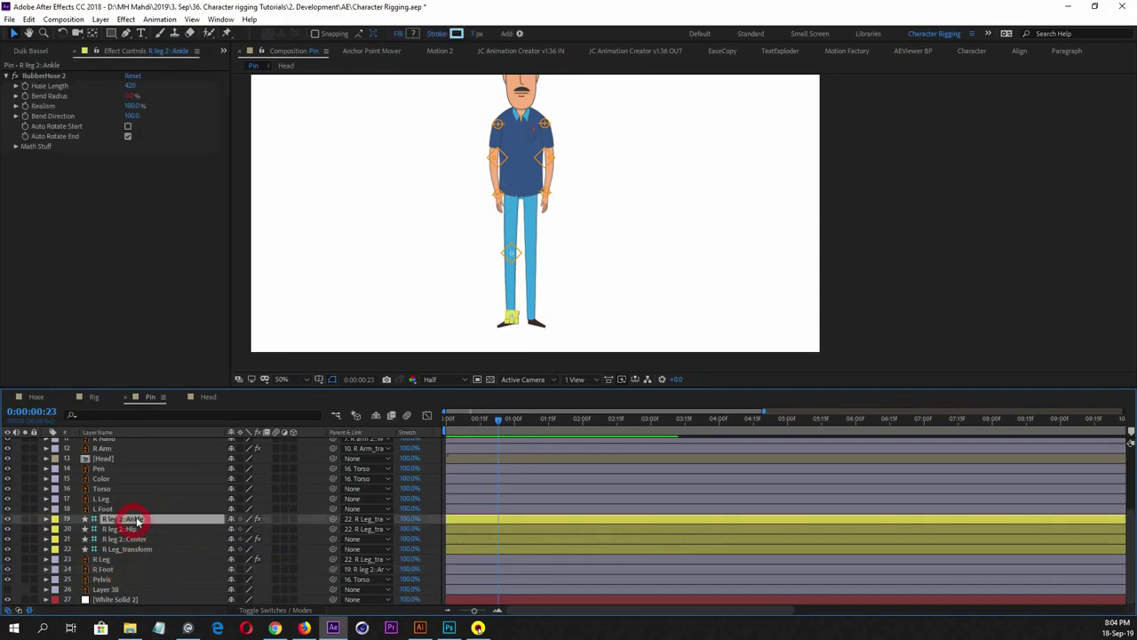
{"action": "left_click_drag", "start_coordinate": [503, 319], "coordinate": [420, 262]}
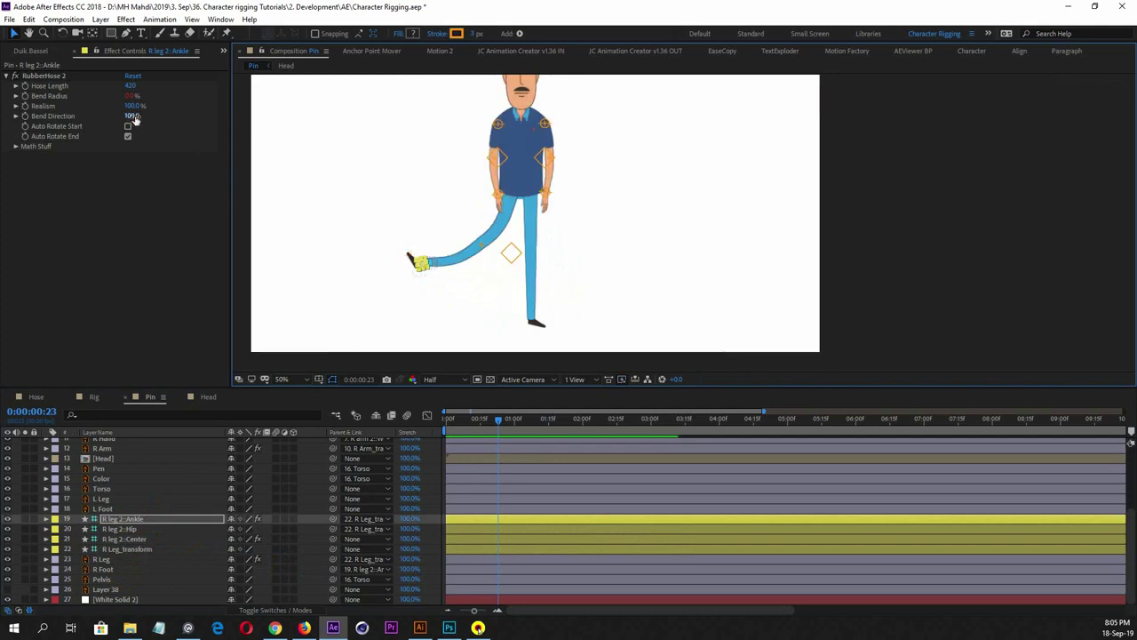
{"action": "left_click_drag", "start_coordinate": [133, 118], "coordinate": [7, 121]}
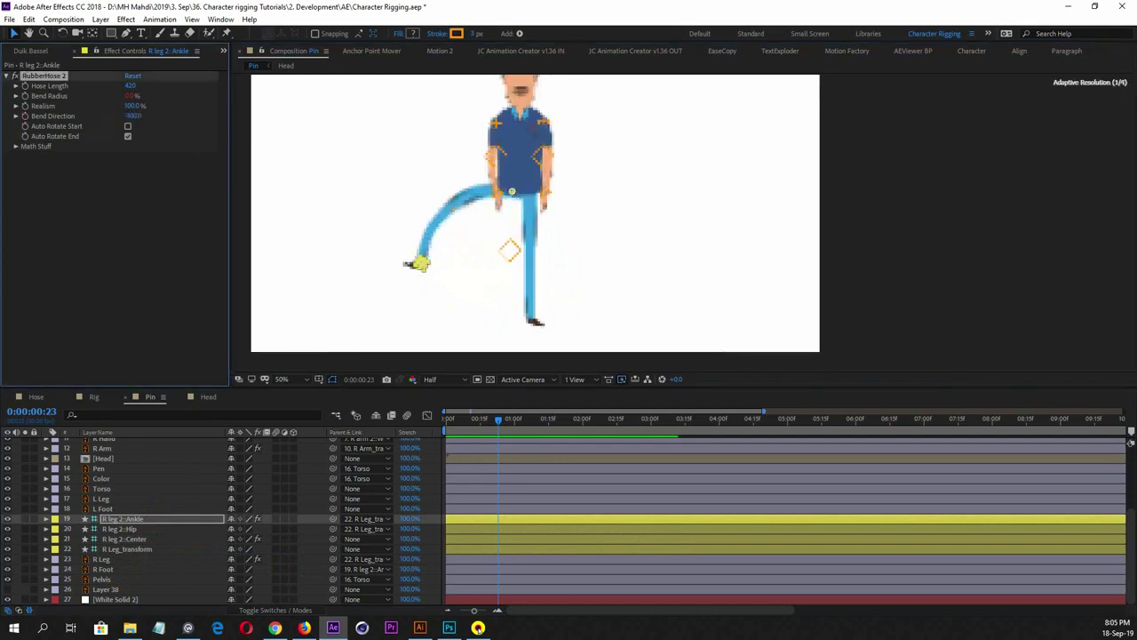
Bring the R leg ankle controller back down beside the other ankle, leaving the knee bent outward
{"action": "left_click", "coordinate": [129, 538]}
{"action": "left_click", "coordinate": [129, 517]}
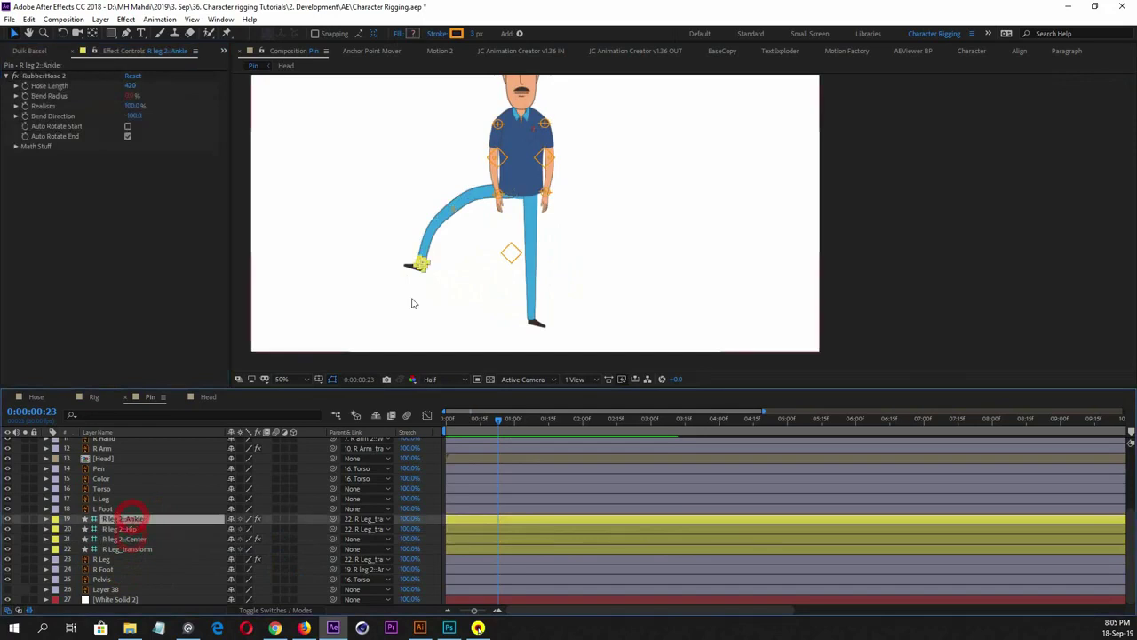
{"action": "left_click_drag", "start_coordinate": [420, 263], "coordinate": [517, 308]}
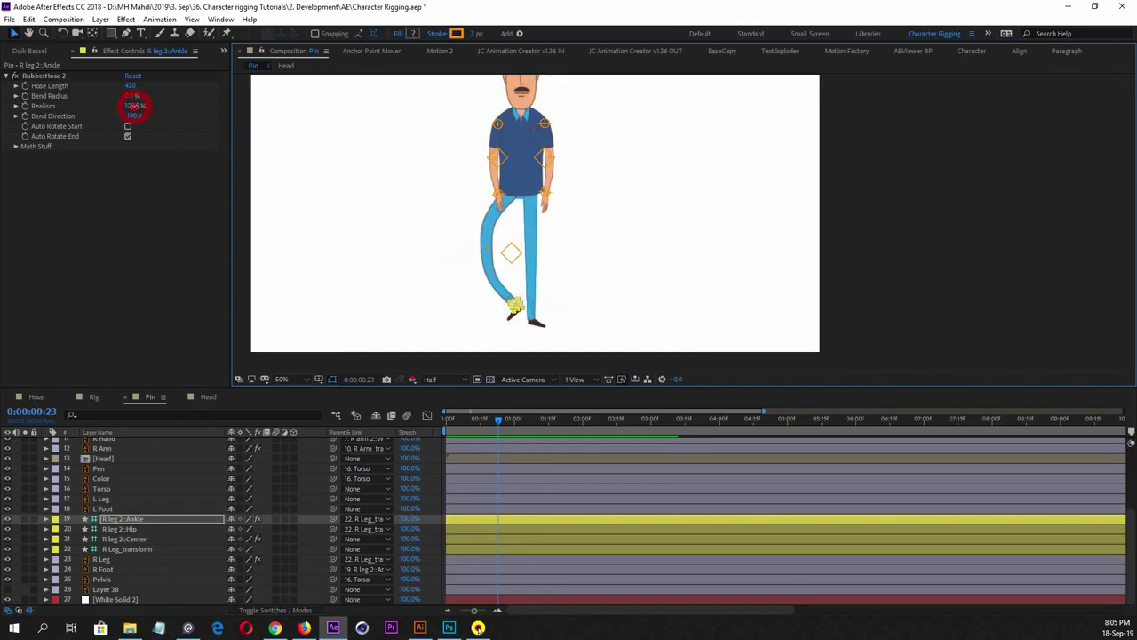
Adjust the R leg ankle controller's Realism to 47% for a softer knee bend, and reselect the controller
{"action": "left_click_drag", "start_coordinate": [134, 106], "coordinate": [165, 107]}
{"action": "left_click", "coordinate": [127, 125]}
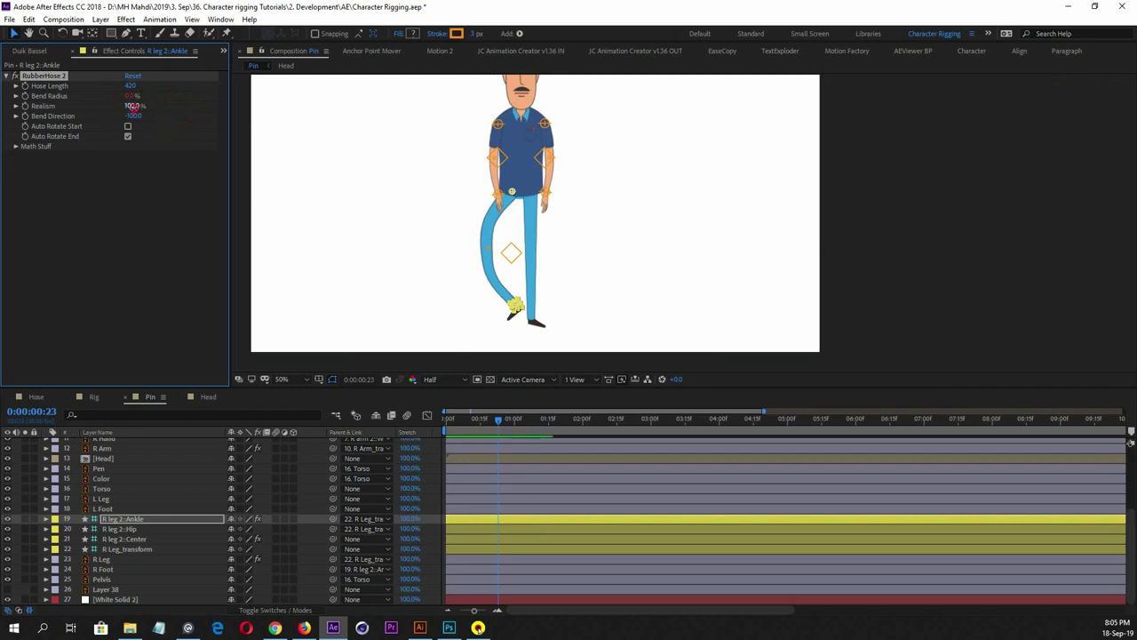
{"action": "left_click_drag", "start_coordinate": [131, 106], "coordinate": [101, 106]}
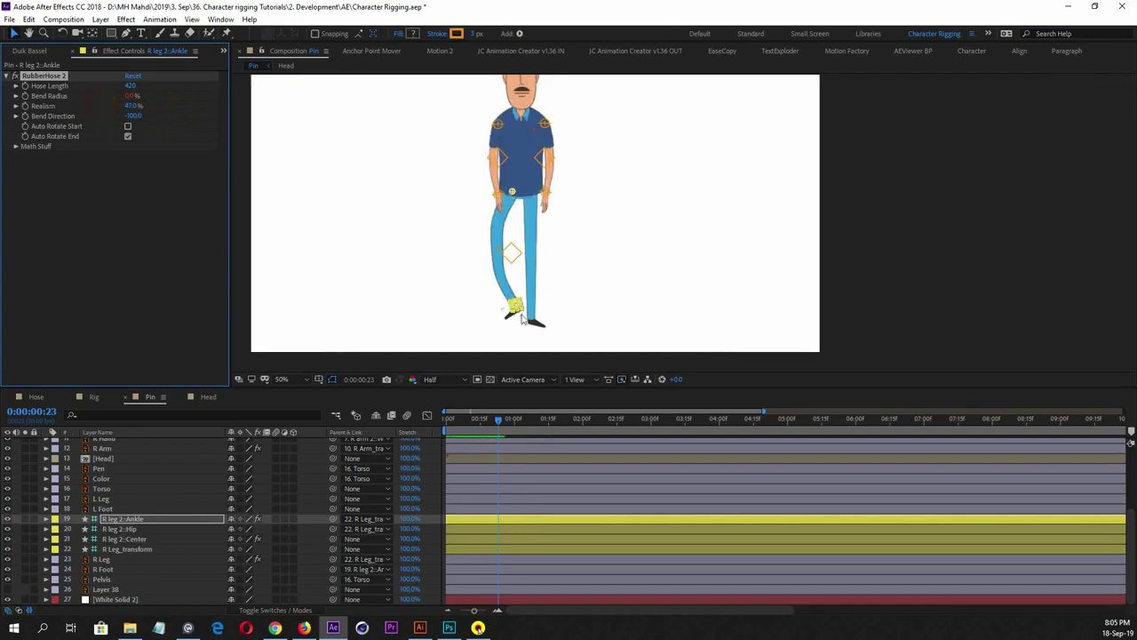
{"action": "left_click", "coordinate": [140, 518]}
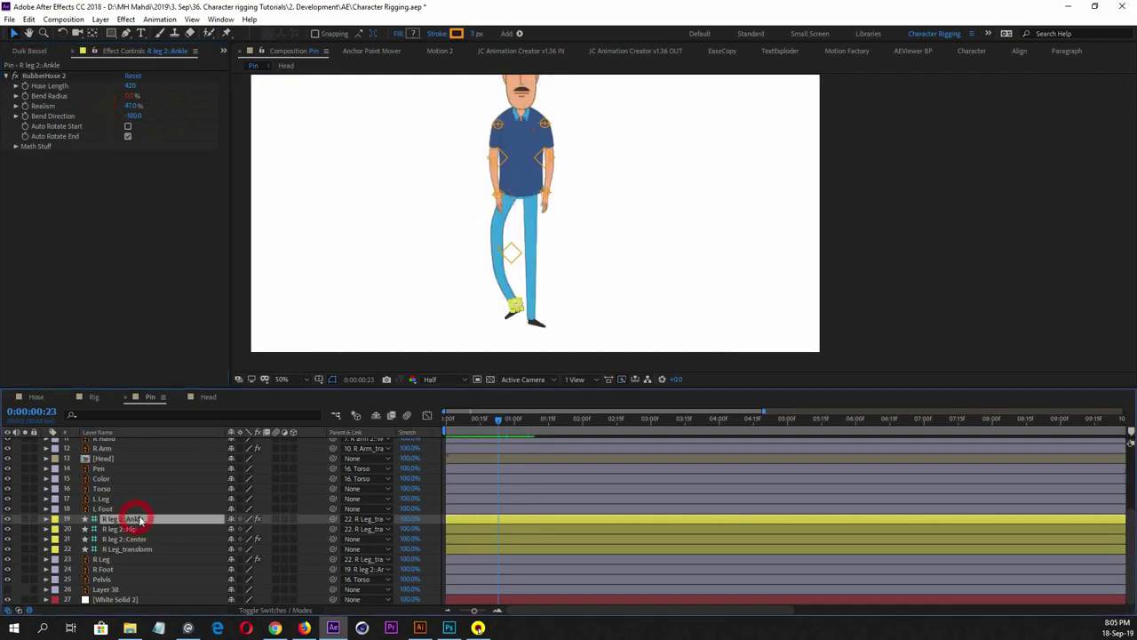
Lower the R leg ankle controller until the foot stands level beside the other foot, straightening the leg, and deselect it
{"action": "left_click", "coordinate": [513, 306]}
{"action": "left_click_drag", "start_coordinate": [514, 306], "coordinate": [509, 316]}
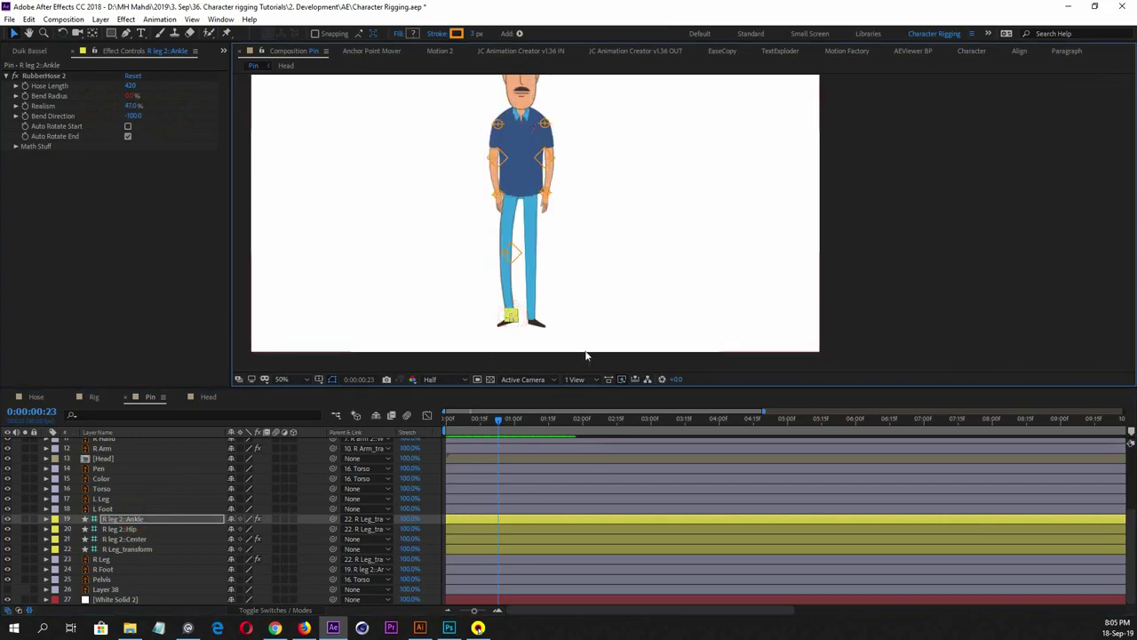
{"action": "left_click", "coordinate": [899, 293]}
{"action": "scroll", "coordinate": [604, 267], "scroll_direction": "down", "scroll_amount": 1}
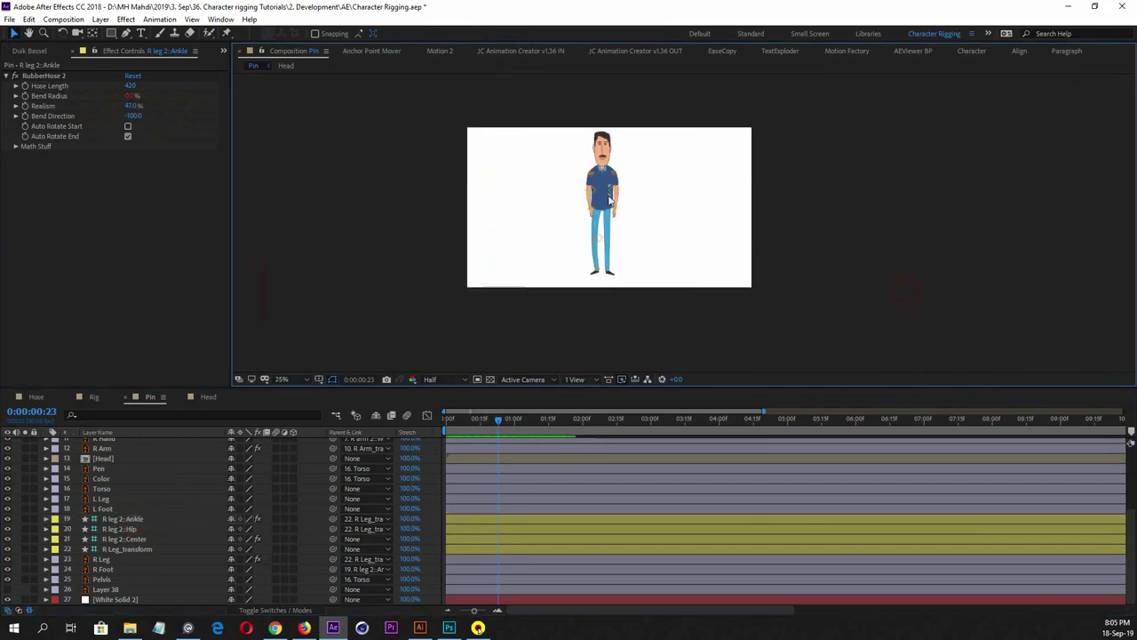
Pose the arms with the wrist controllers, placing the right hand on the hip and stretching the left arm outward and slightly upward
{"action": "scroll", "coordinate": [597, 207], "scroll_direction": "up", "scroll_amount": 1}
{"action": "left_click_drag", "start_coordinate": [490, 190], "coordinate": [495, 177]}
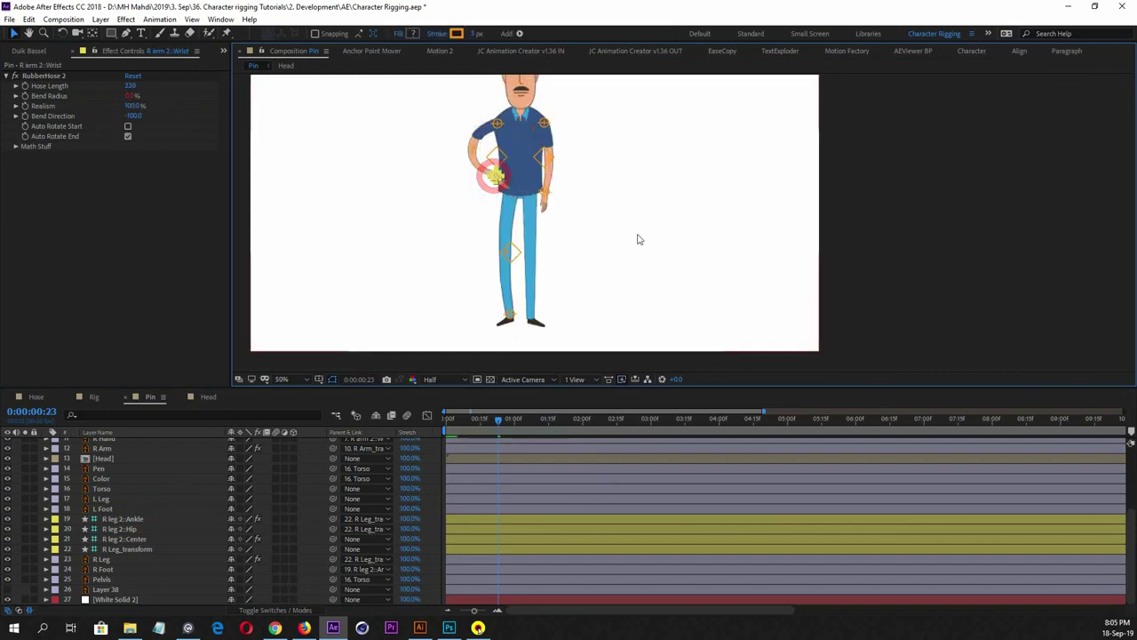
{"action": "left_click_drag", "start_coordinate": [545, 191], "coordinate": [604, 162]}
{"action": "left_click_drag", "start_coordinate": [622, 124], "coordinate": [622, 100]}
{"action": "scroll", "coordinate": [627, 181], "scroll_direction": "down", "scroll_amount": 2}
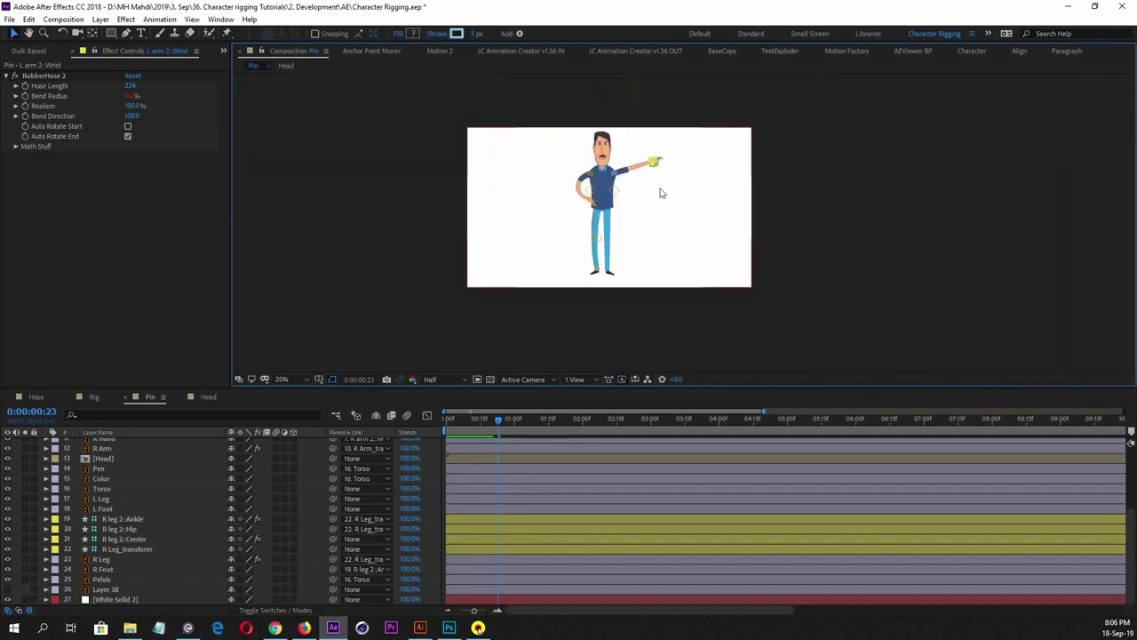
{"action": "scroll", "coordinate": [540, 225], "scroll_direction": "up", "scroll_amount": 2}
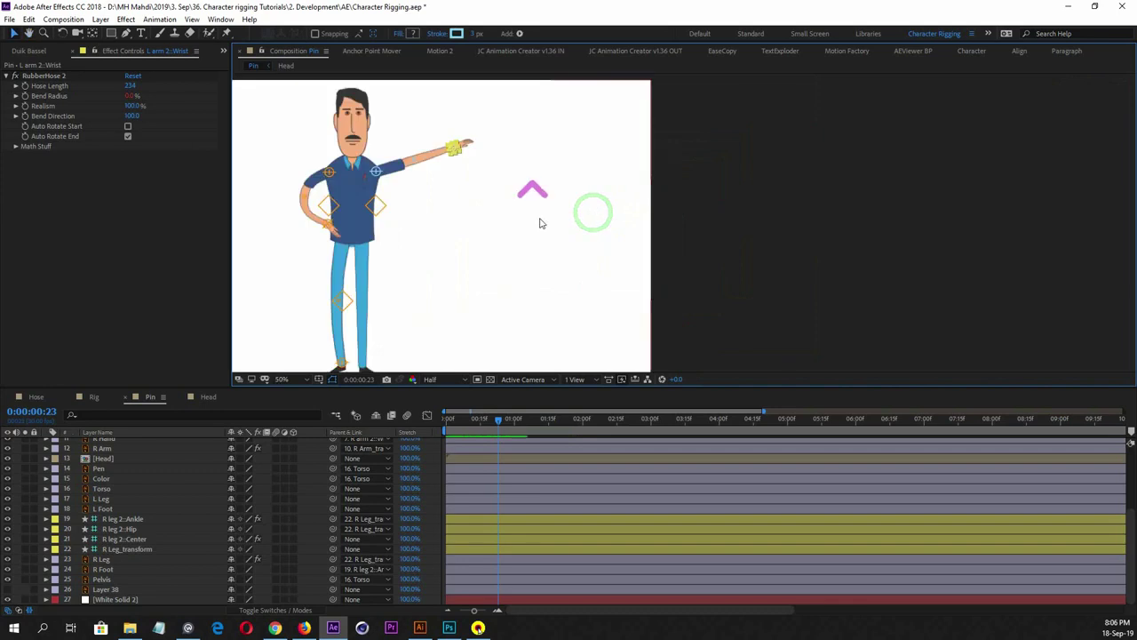
Swing the R arm wrist controller off the hip so the arm extends straight, diagonally down and away from the body
{"action": "left_click_drag", "start_coordinate": [480, 238], "coordinate": [539, 226]}
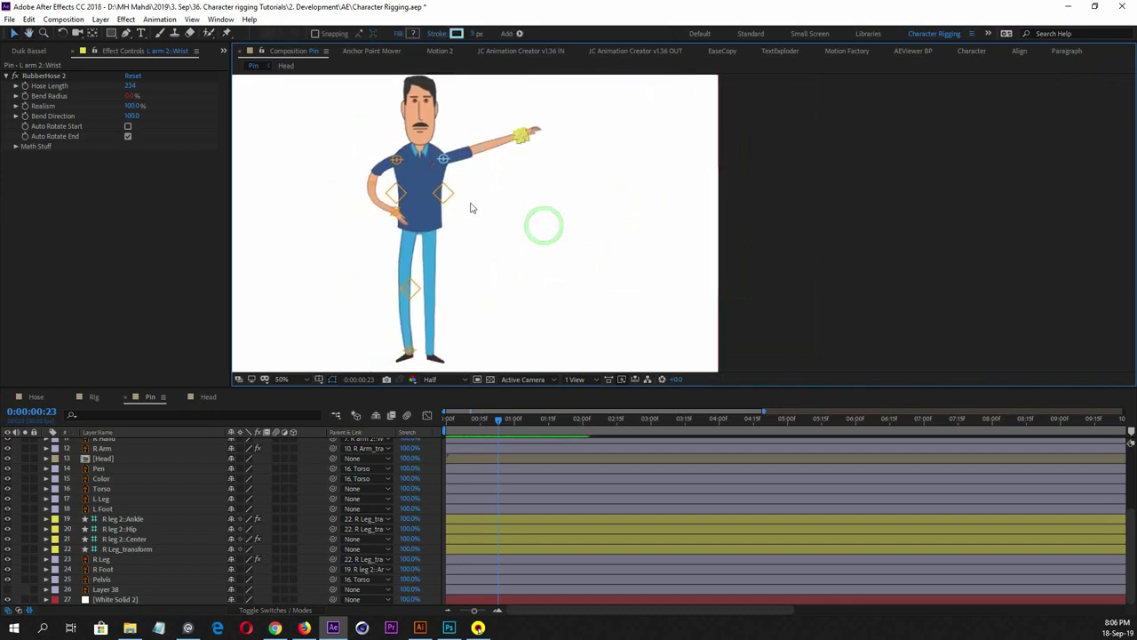
{"action": "left_click", "coordinate": [394, 215]}
{"action": "left_click_drag", "start_coordinate": [394, 215], "coordinate": [340, 216]}
{"action": "left_click", "coordinate": [815, 259]}
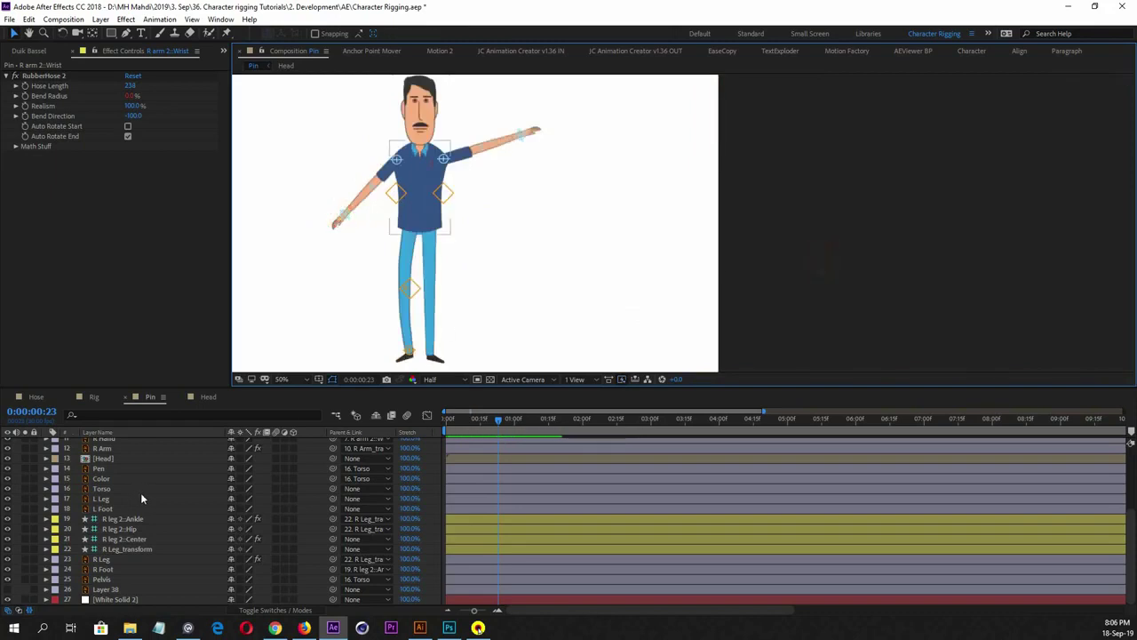
Place three puppet pins on the L Leg layer, at the hip, the knee and the ankle
{"action": "scroll", "coordinate": [111, 539], "scroll_direction": "up", "scroll_amount": 3}
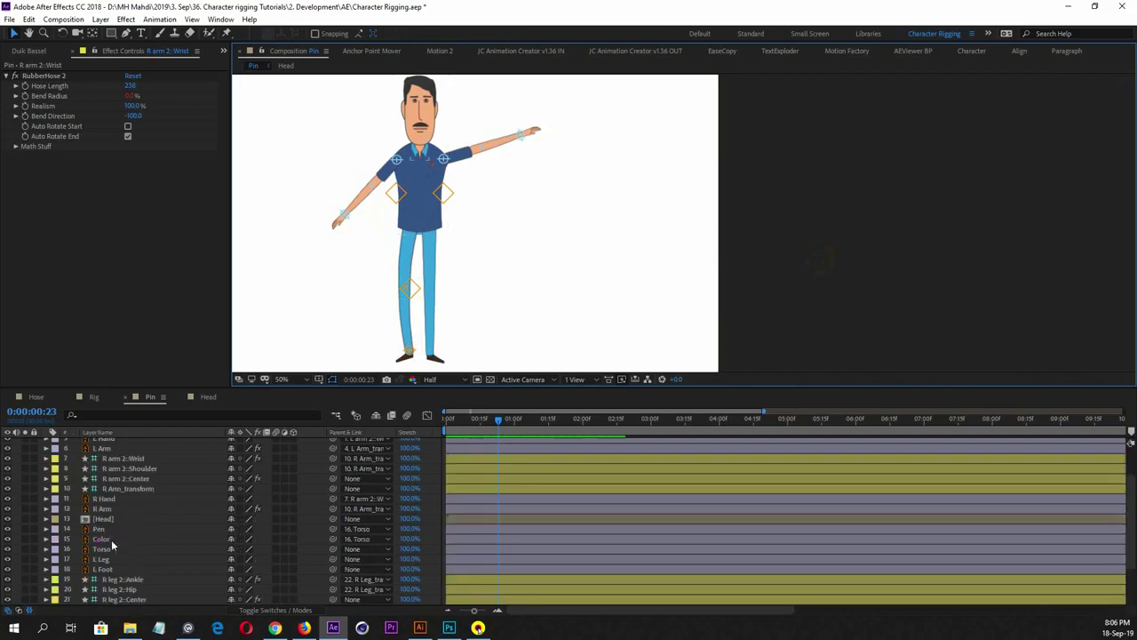
{"action": "scroll", "coordinate": [111, 539], "scroll_direction": "down", "scroll_amount": 2}
{"action": "left_click", "coordinate": [103, 529]}
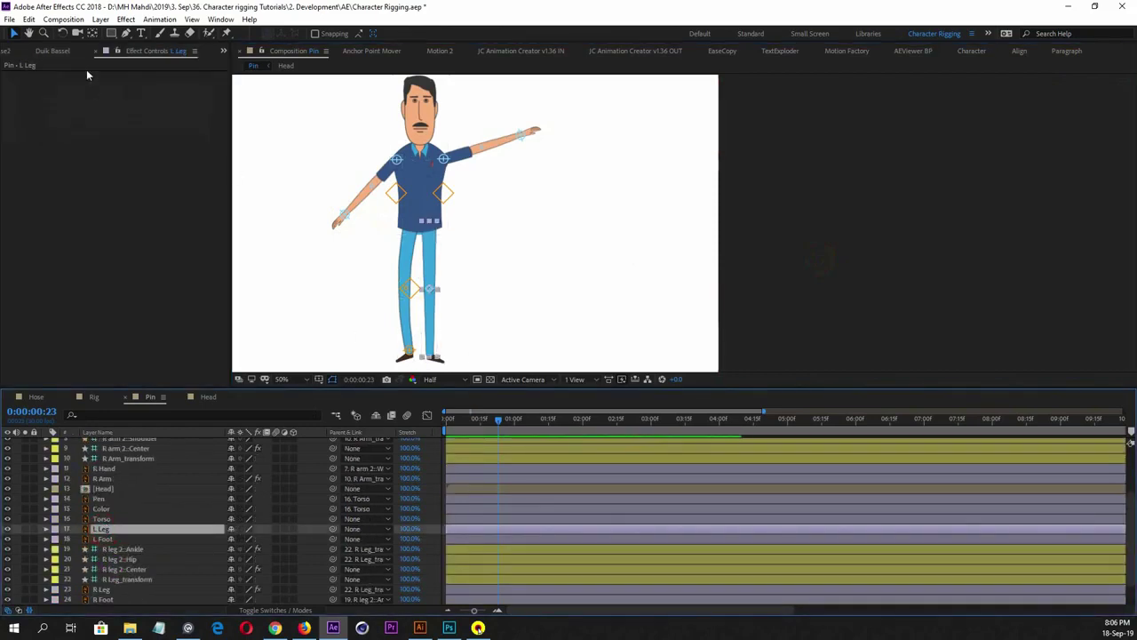
{"action": "left_click", "coordinate": [226, 33]}
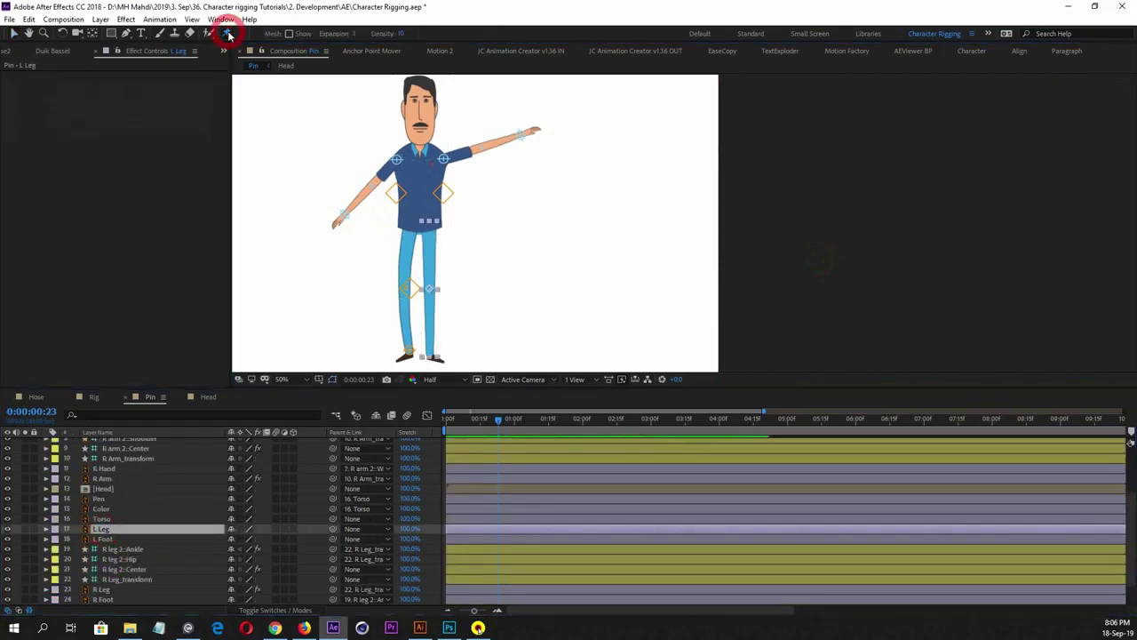
{"action": "left_click", "coordinate": [430, 225]}
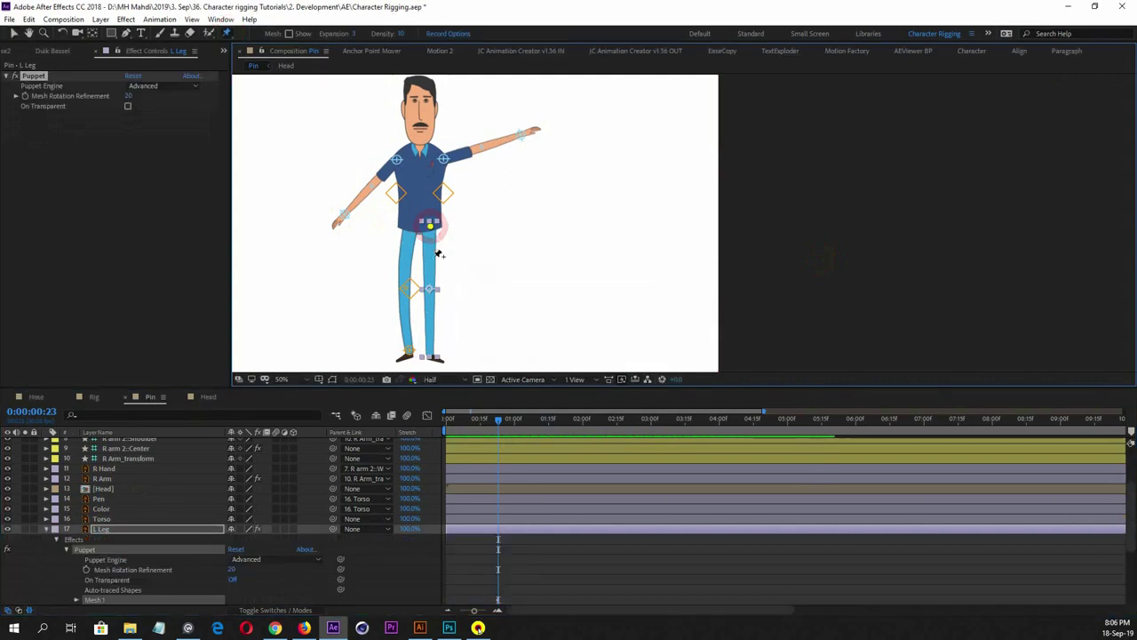
{"action": "left_click", "coordinate": [432, 287]}
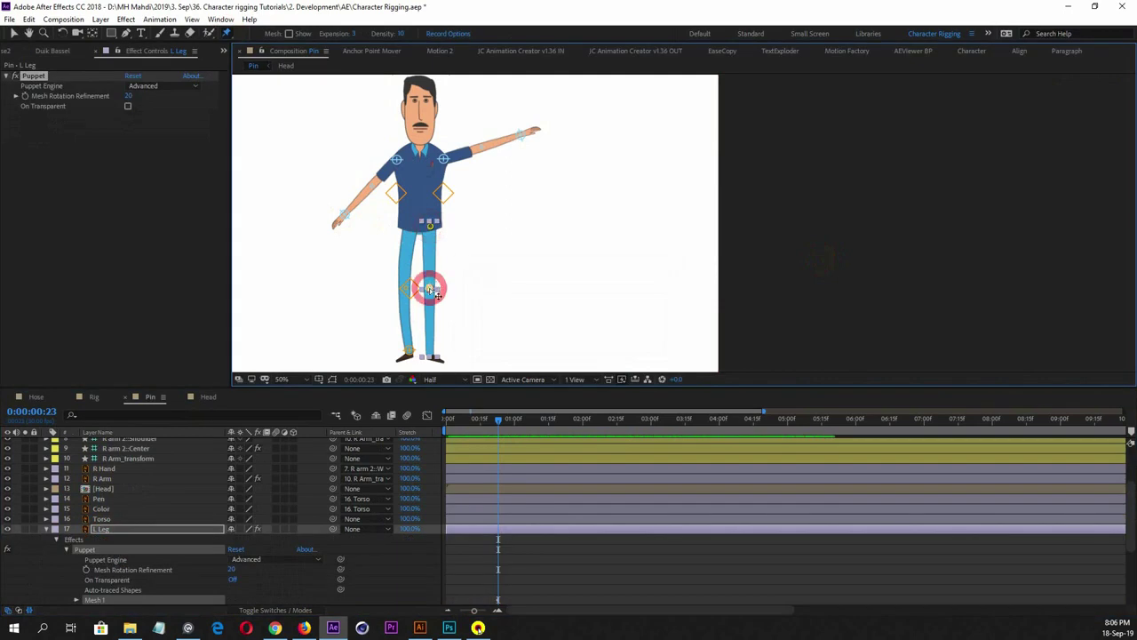
{"action": "left_click", "coordinate": [431, 350]}
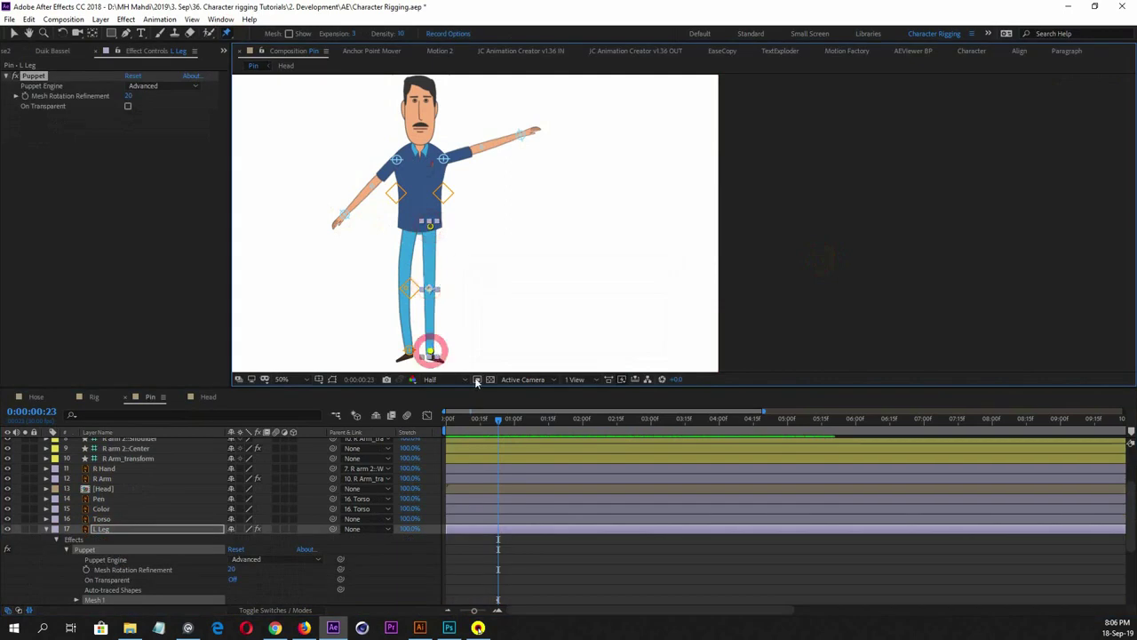
Reveal and select the L Leg's three puppet pin positions, and build a Hip/Ankle RubberHose rig from them
{"action": "left_click", "coordinate": [468, 535]}
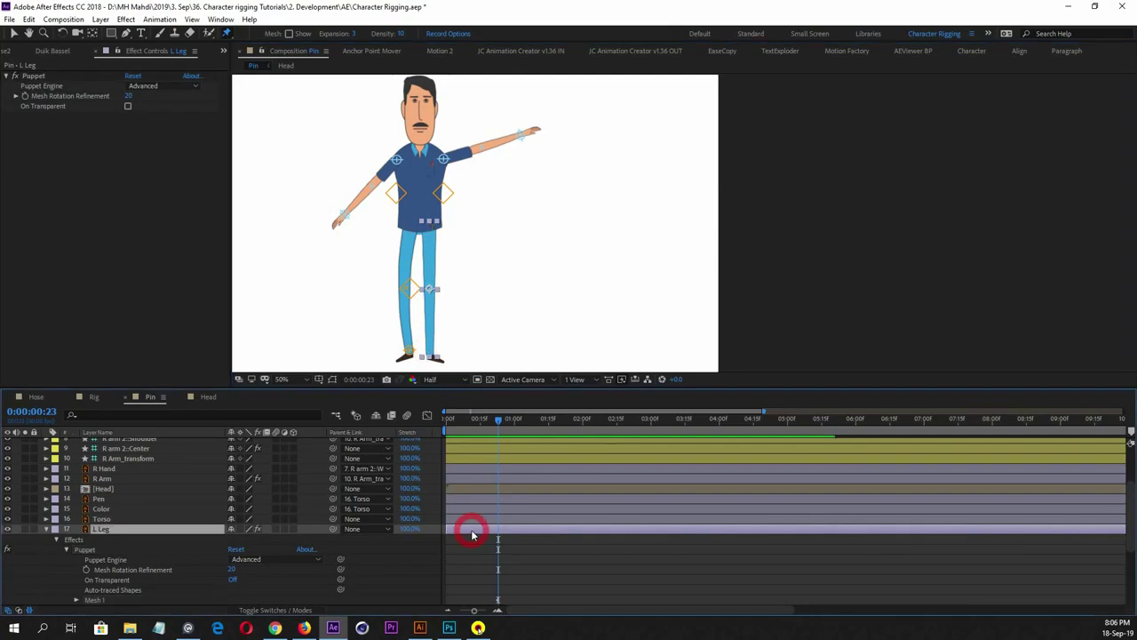
{"action": "scroll", "coordinate": [474, 537], "scroll_direction": "down", "scroll_amount": 1}
{"action": "key", "text": "u"}
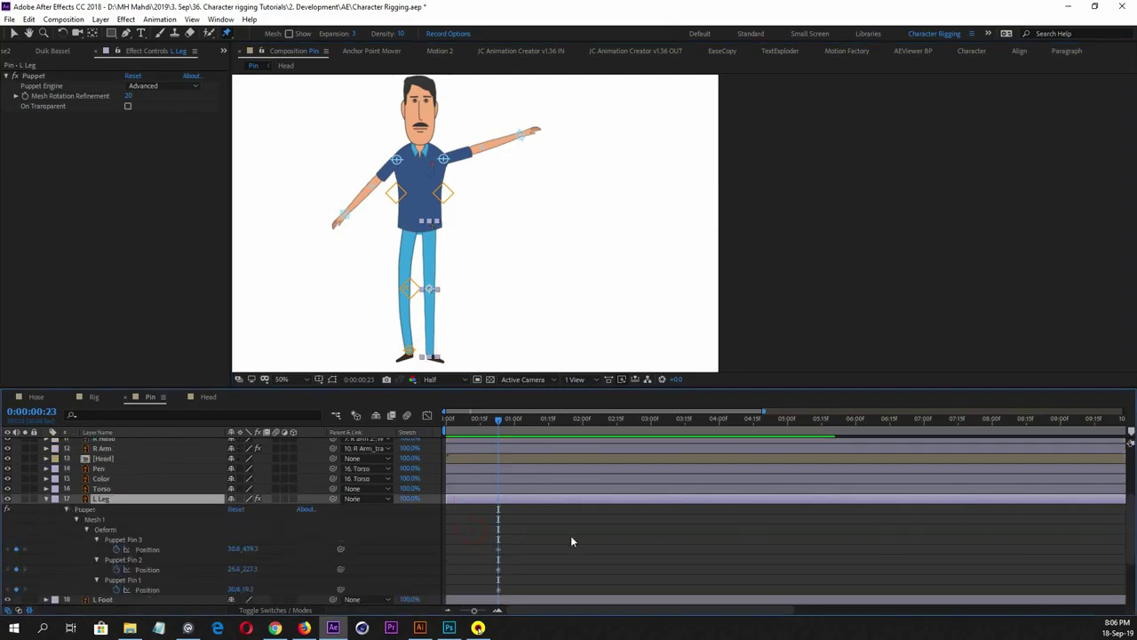
{"action": "left_click_drag", "start_coordinate": [520, 545], "coordinate": [487, 595]}
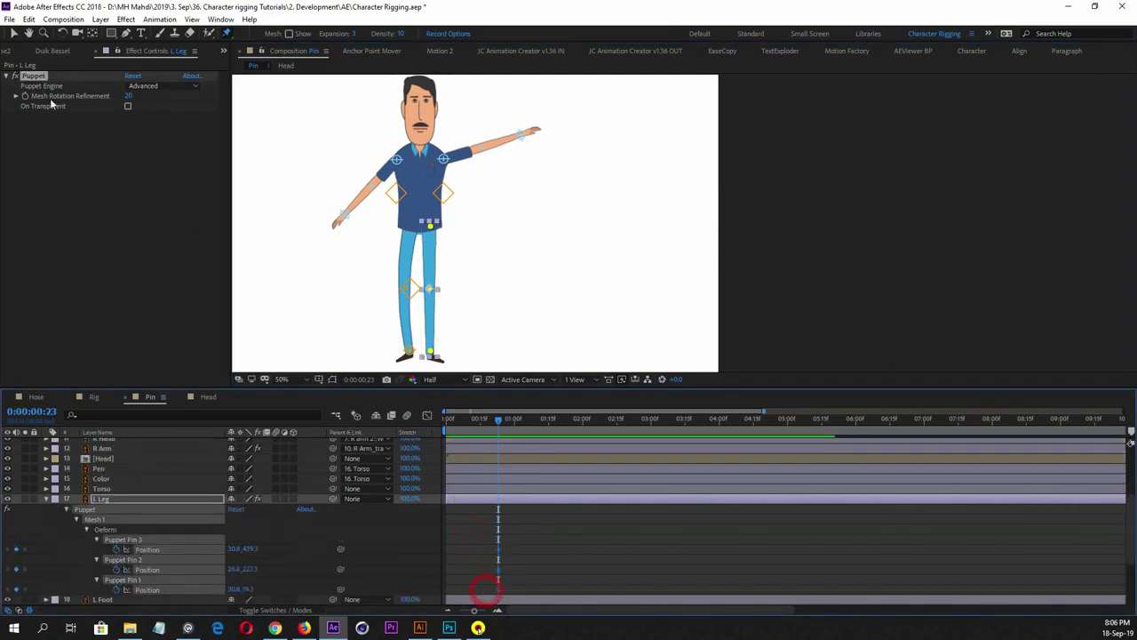
{"action": "left_click", "coordinate": [6, 52]}
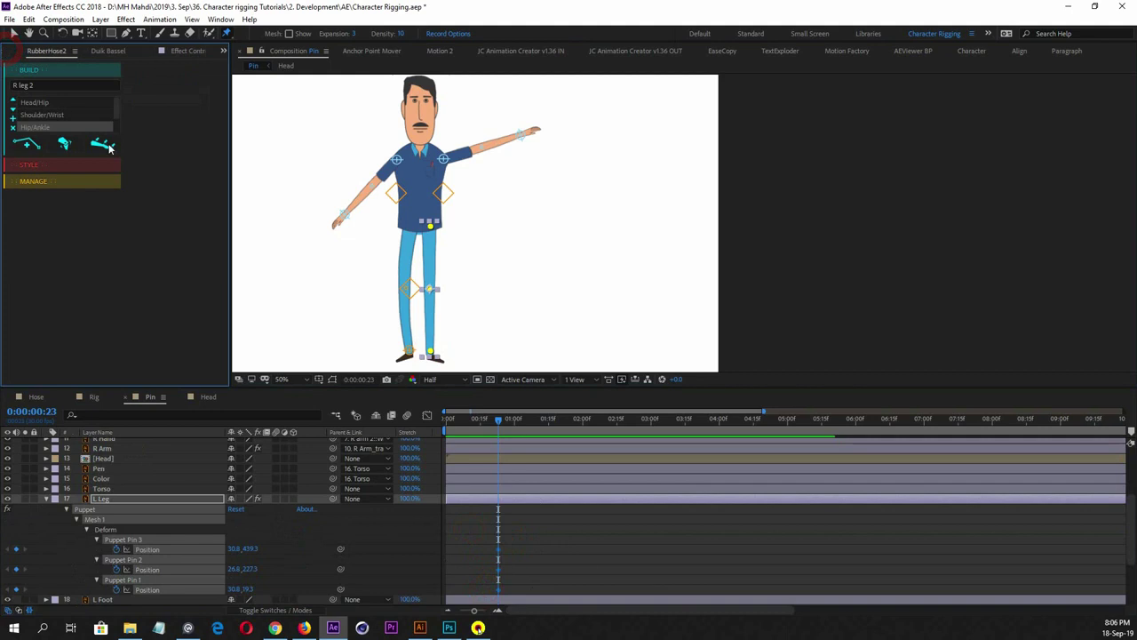
{"action": "left_click", "coordinate": [107, 145]}
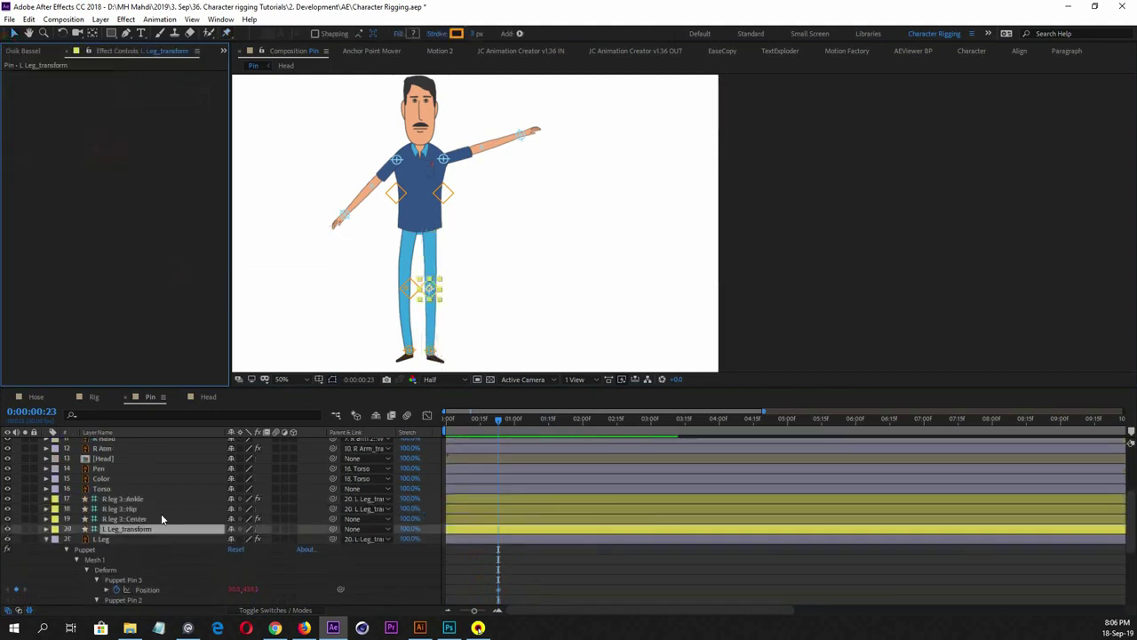
Collapse the L Leg layer and parent L Foot to the new R leg 3 ankle controller
{"action": "scroll", "coordinate": [161, 519], "scroll_direction": "down", "scroll_amount": 3}
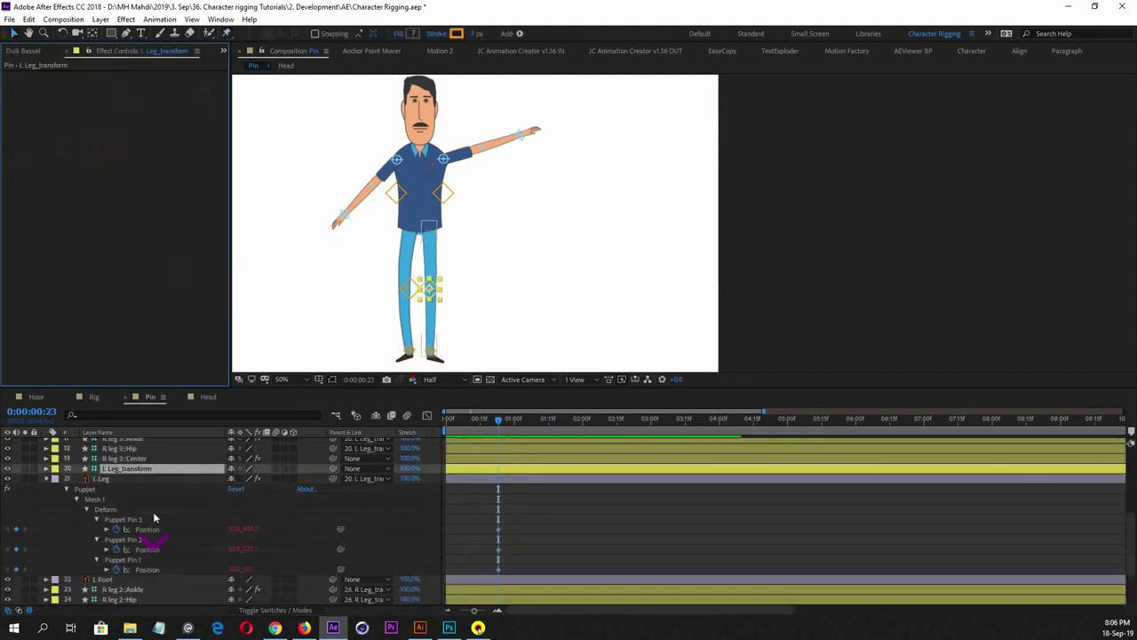
{"action": "left_click", "coordinate": [46, 478]}
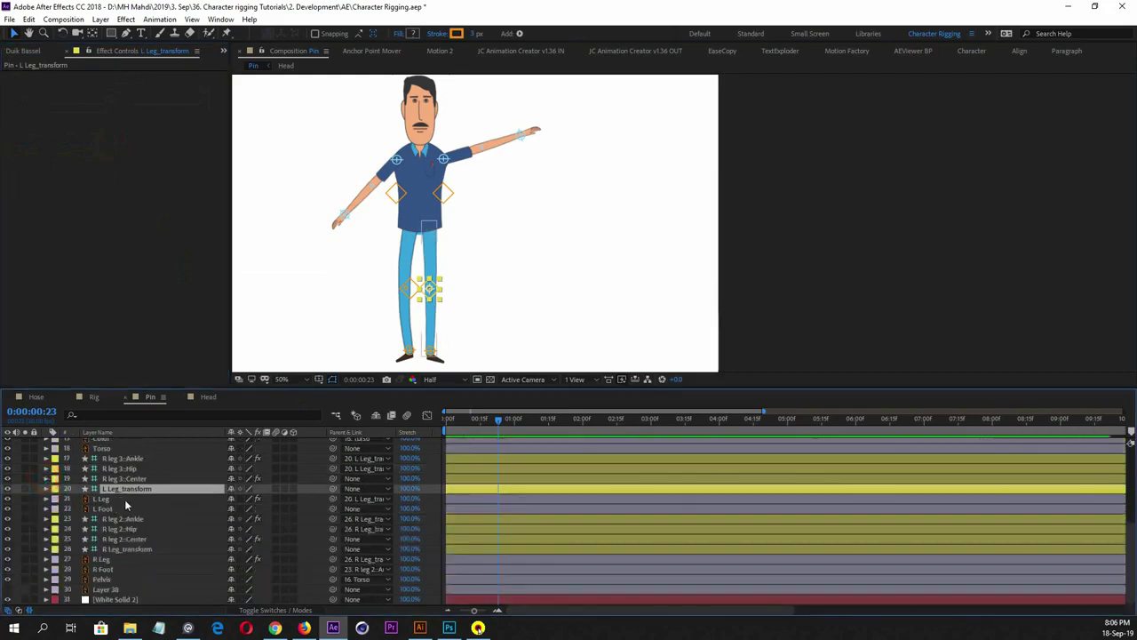
{"action": "left_click", "coordinate": [127, 519]}
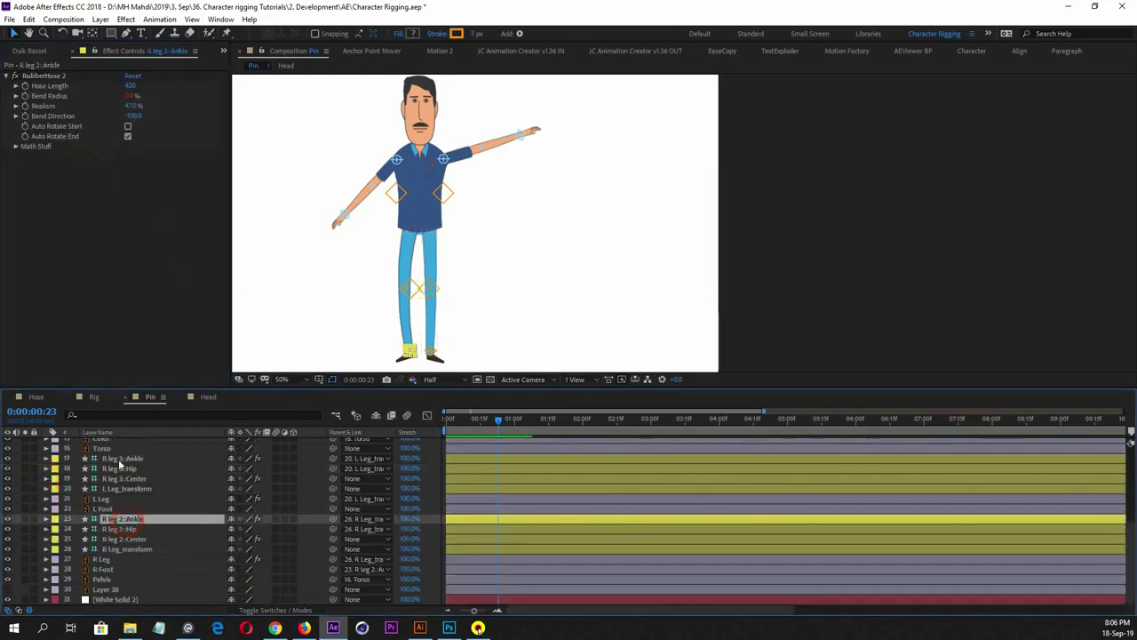
{"action": "left_click", "coordinate": [104, 509]}
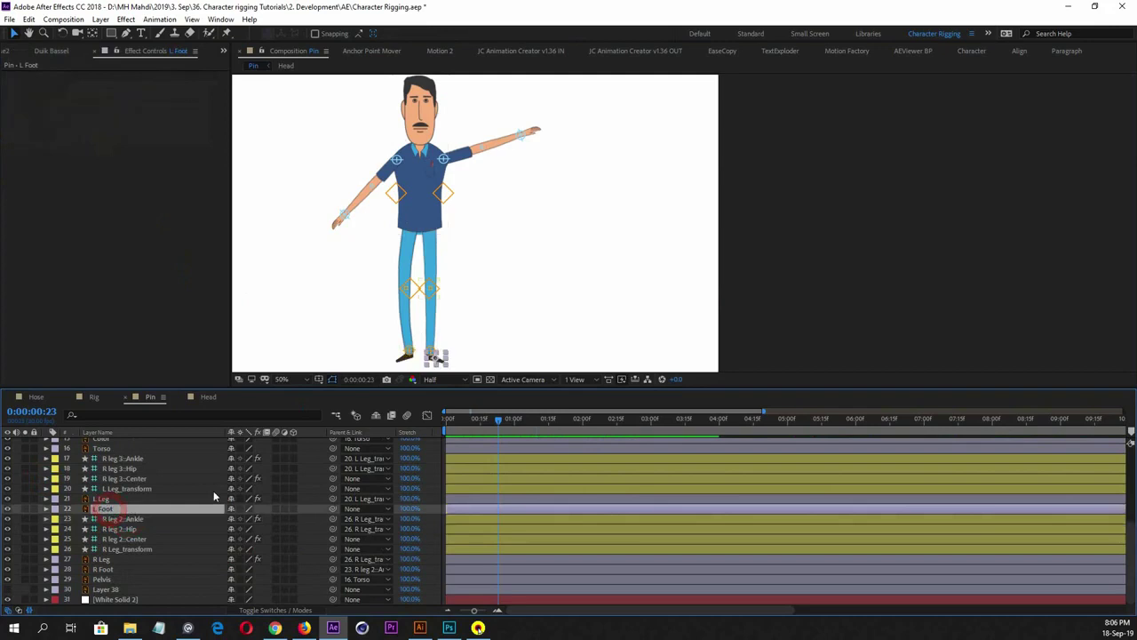
{"action": "left_click_drag", "start_coordinate": [333, 509], "coordinate": [130, 462]}
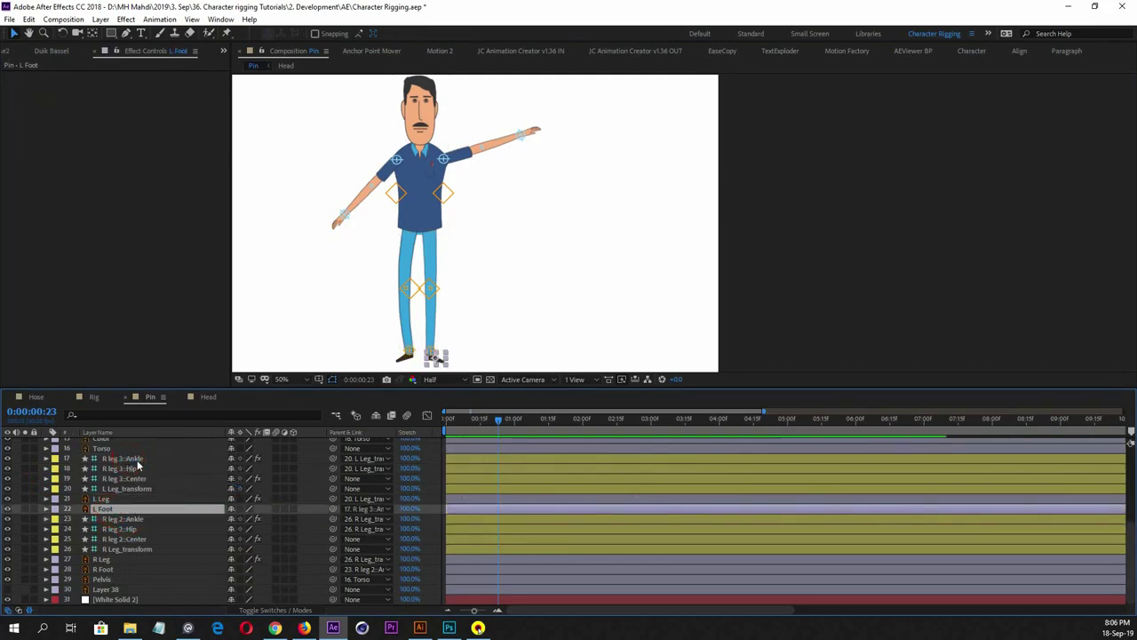
Check the left leg's new controllers, try shifting the whole leg sideways with L Leg_transform, and undo the move
{"action": "left_click", "coordinate": [134, 458]}
{"action": "left_click", "coordinate": [133, 468]}
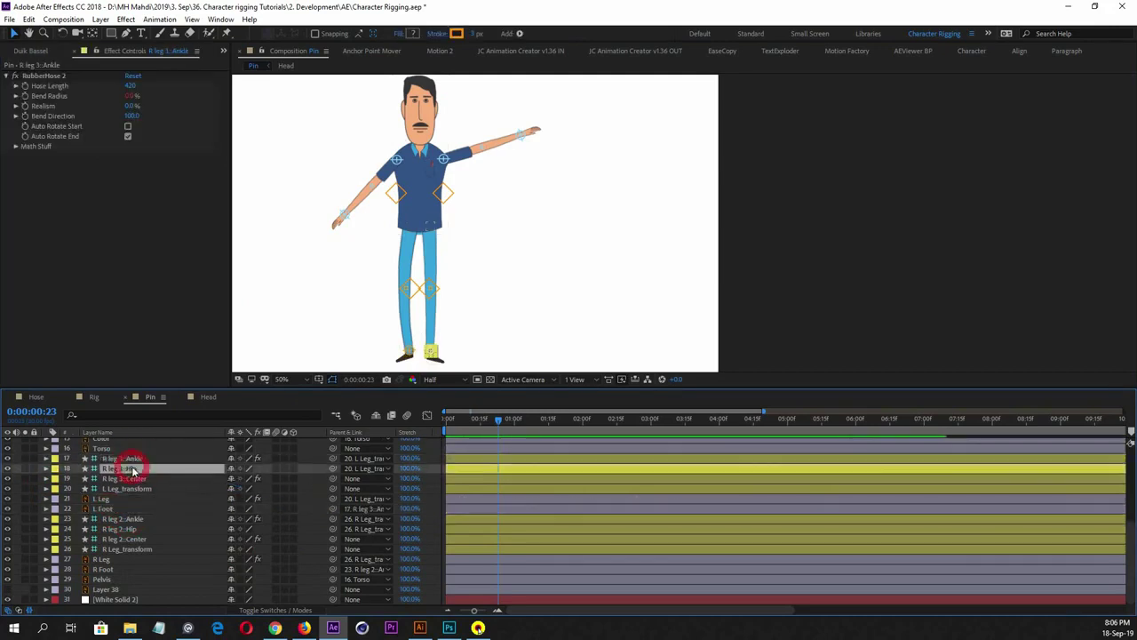
{"action": "left_click", "coordinate": [134, 478]}
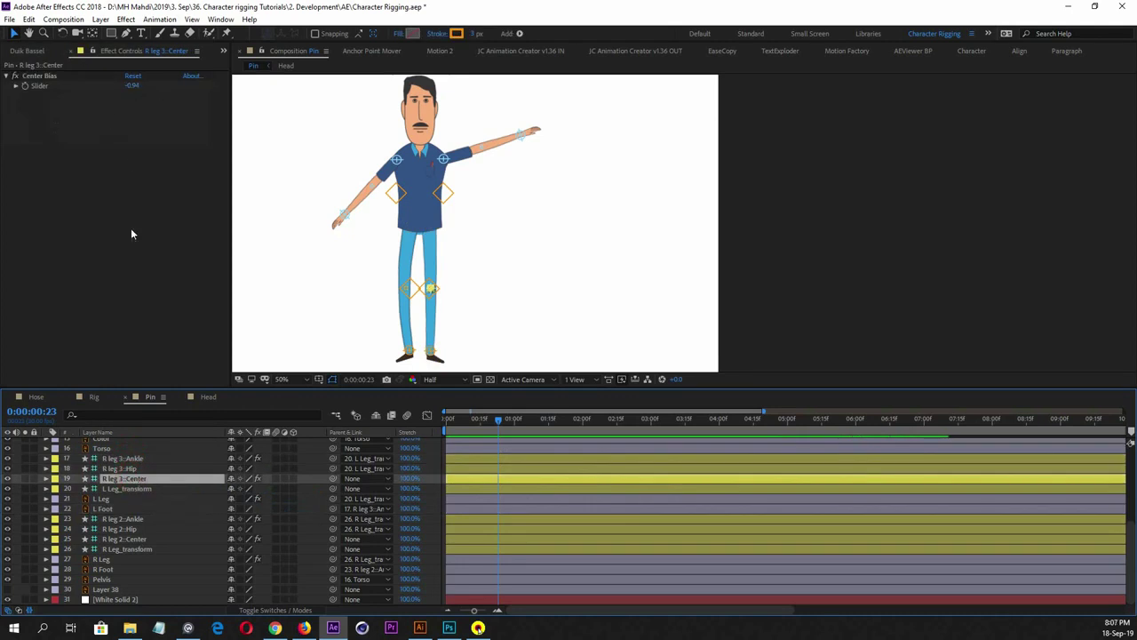
{"action": "left_click", "coordinate": [127, 489]}
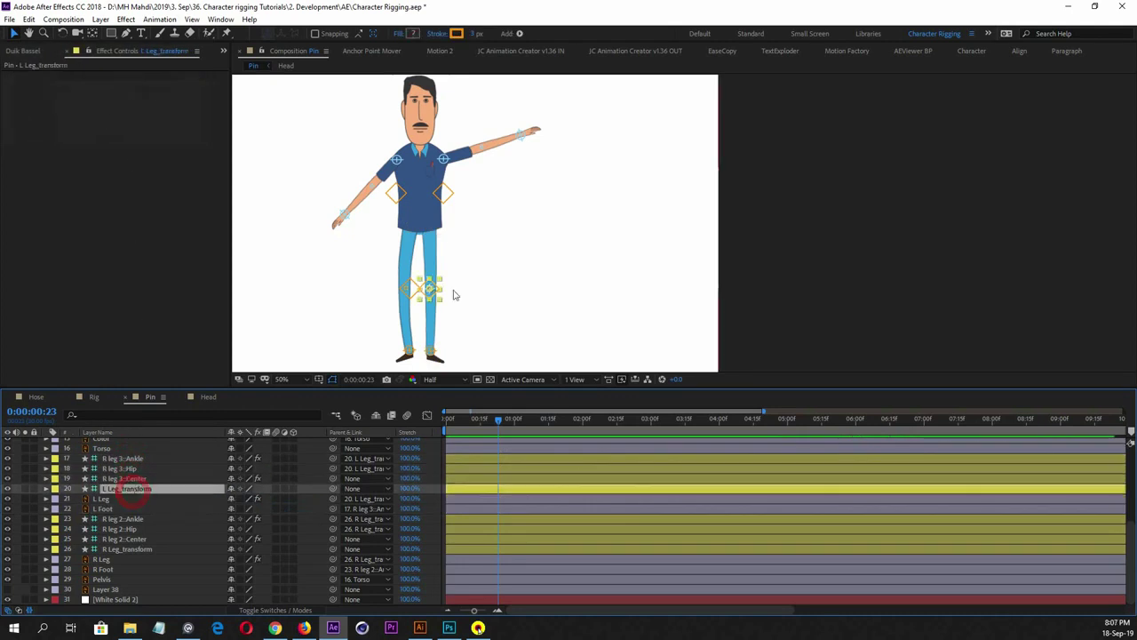
{"action": "left_click", "coordinate": [427, 289]}
{"action": "left_click_drag", "start_coordinate": [428, 289], "coordinate": [447, 282]}
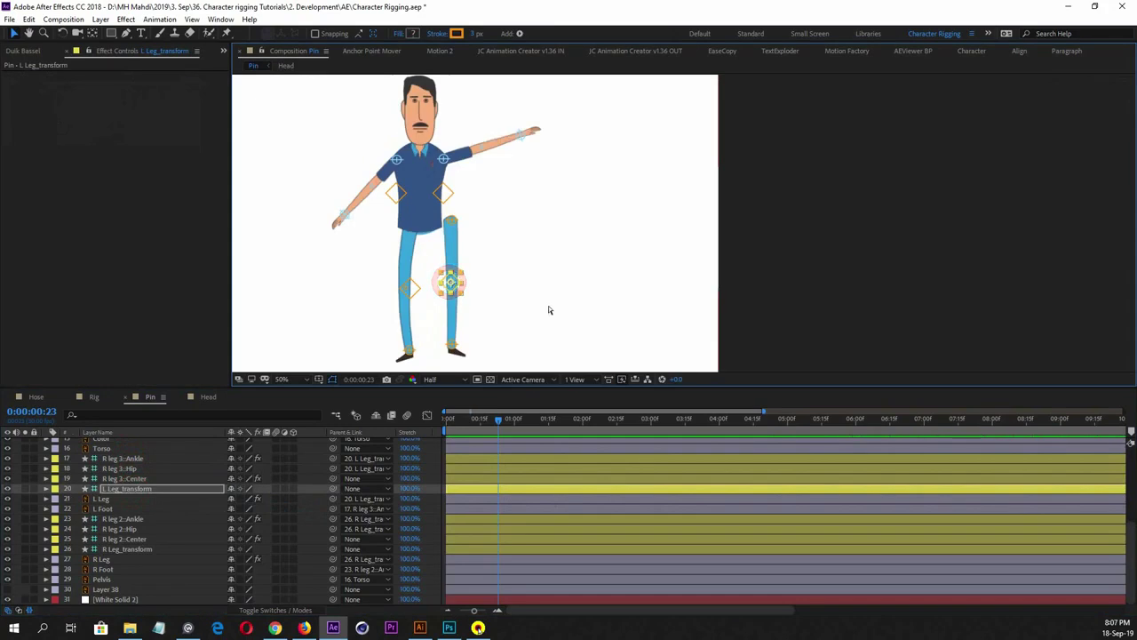
{"action": "key", "text": "ctrl+z"}
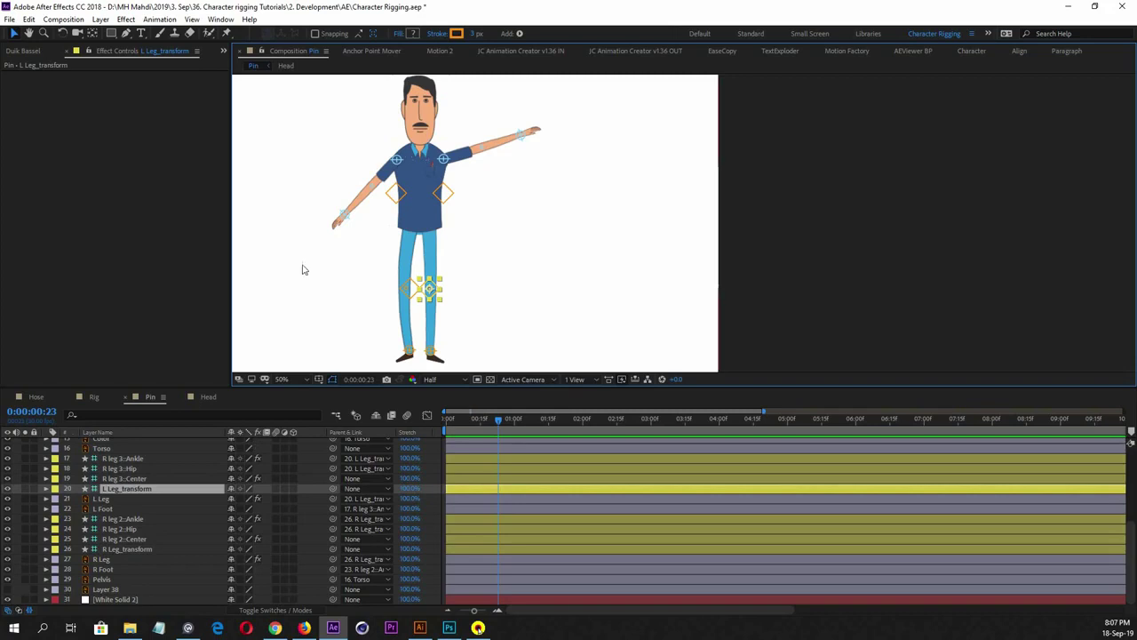
Examine the Torso layer and the Parent & Link assignments across the Pin composition's layer stack
{"action": "left_click_drag", "start_coordinate": [569, 247], "coordinate": [746, 242]}
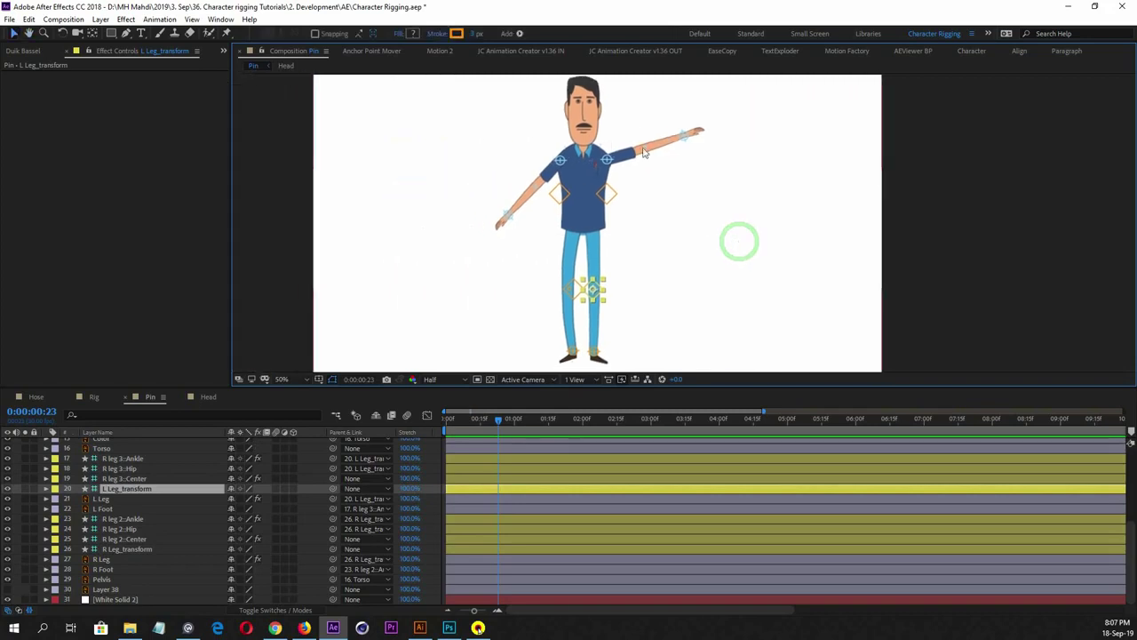
{"action": "left_click", "coordinate": [589, 203]}
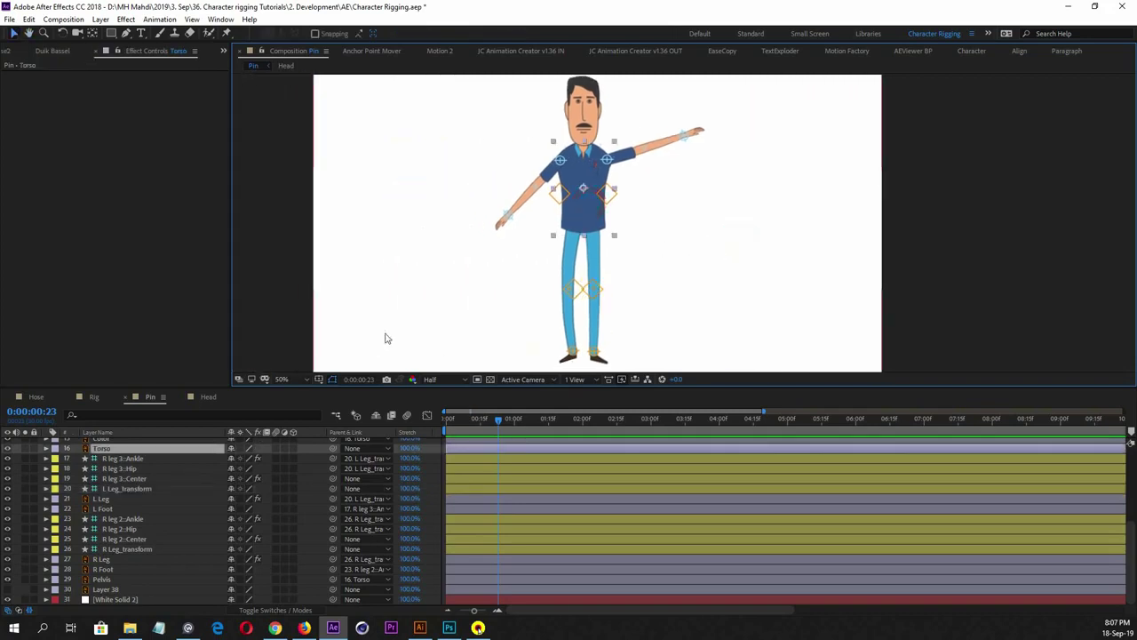
{"action": "scroll", "coordinate": [125, 496], "scroll_direction": "up", "scroll_amount": 5}
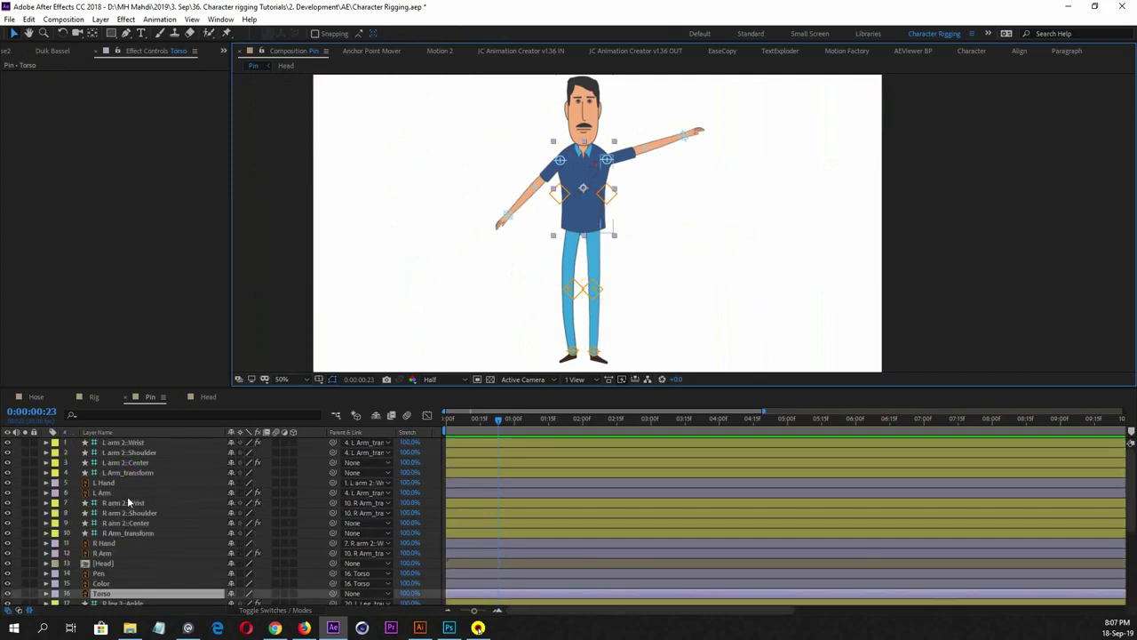
{"action": "scroll", "coordinate": [138, 507], "scroll_direction": "down", "scroll_amount": 5}
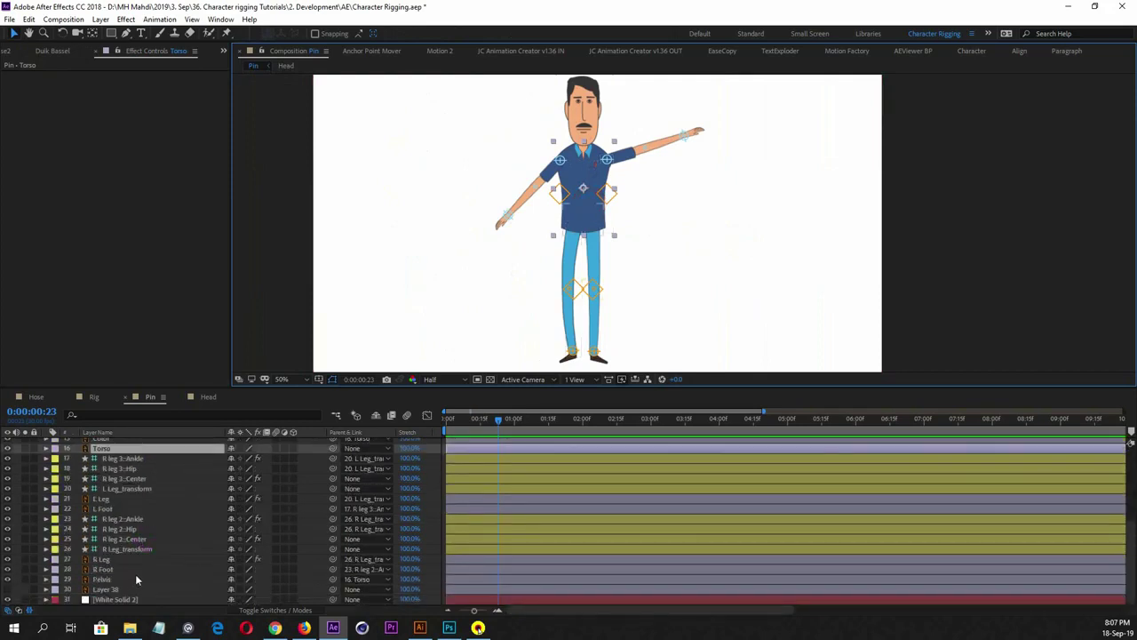
{"action": "scroll", "coordinate": [142, 560], "scroll_direction": "up", "scroll_amount": 5}
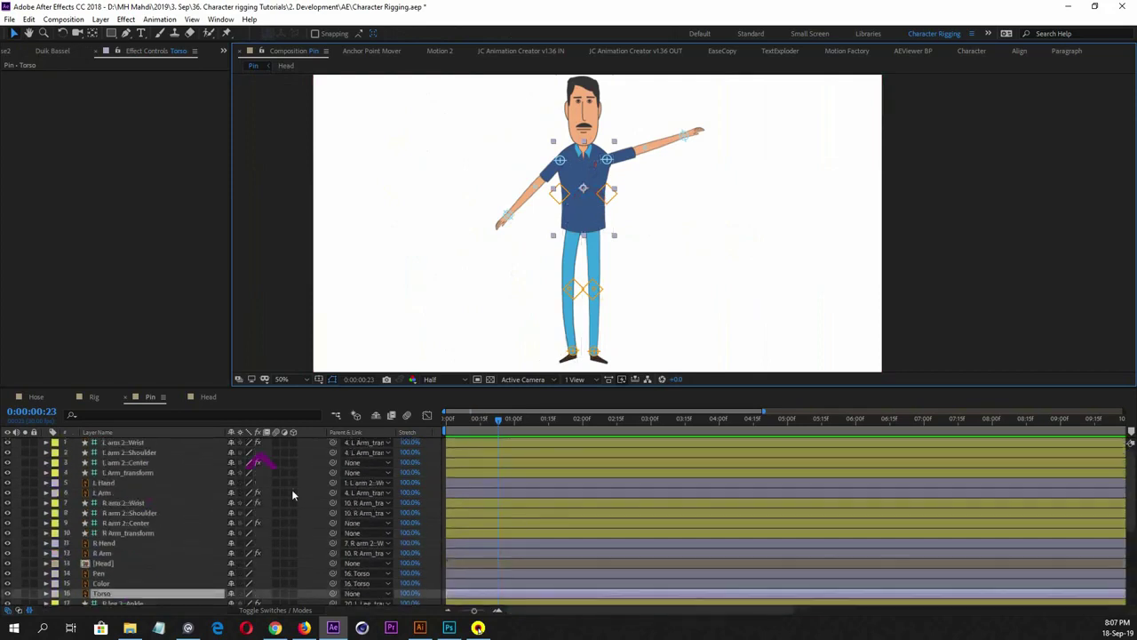
{"action": "left_click", "coordinate": [423, 495]}
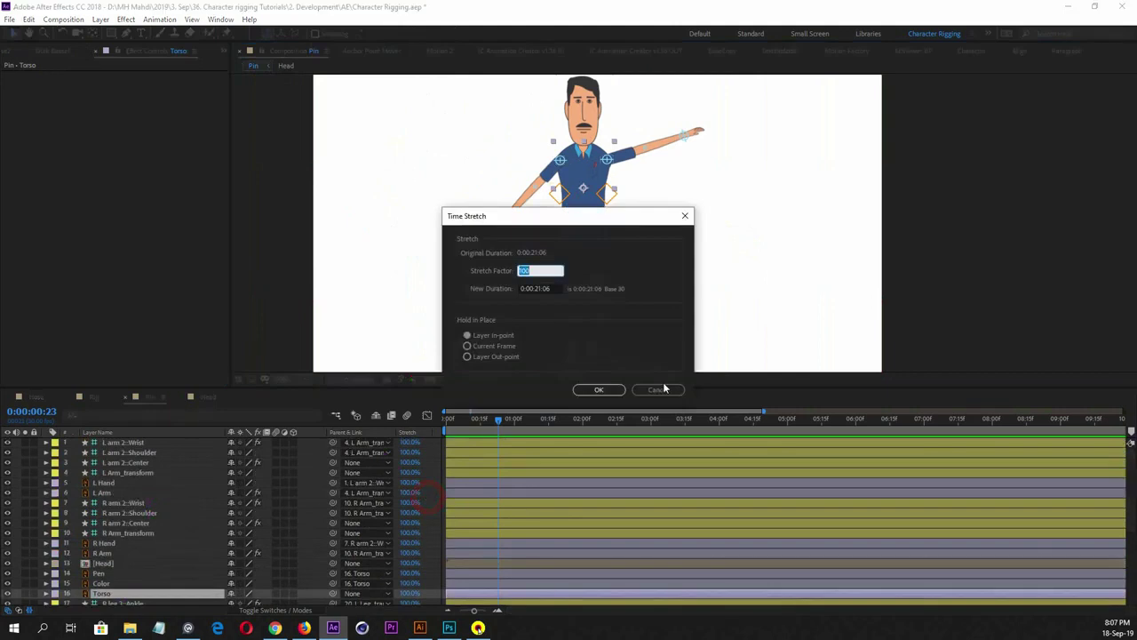
{"action": "left_click", "coordinate": [659, 389]}
{"action": "right_click", "coordinate": [440, 482]}
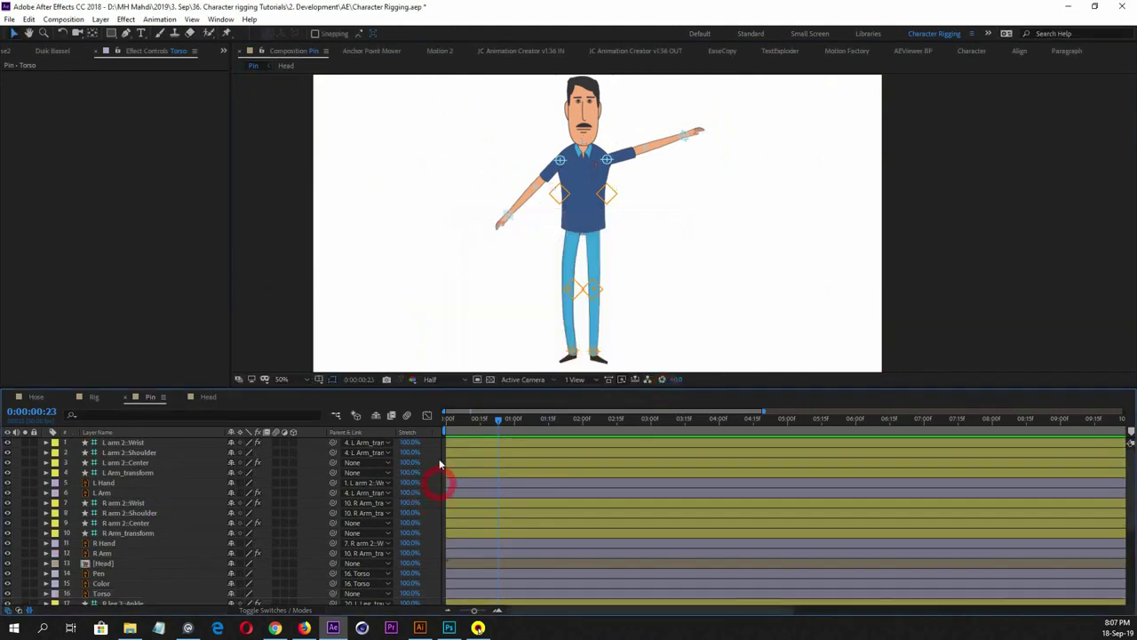
Create a null object in the Pin composition and move it into the empty area beside the character's outstretched arm
{"action": "mouse_move", "coordinate": [482, 463]}
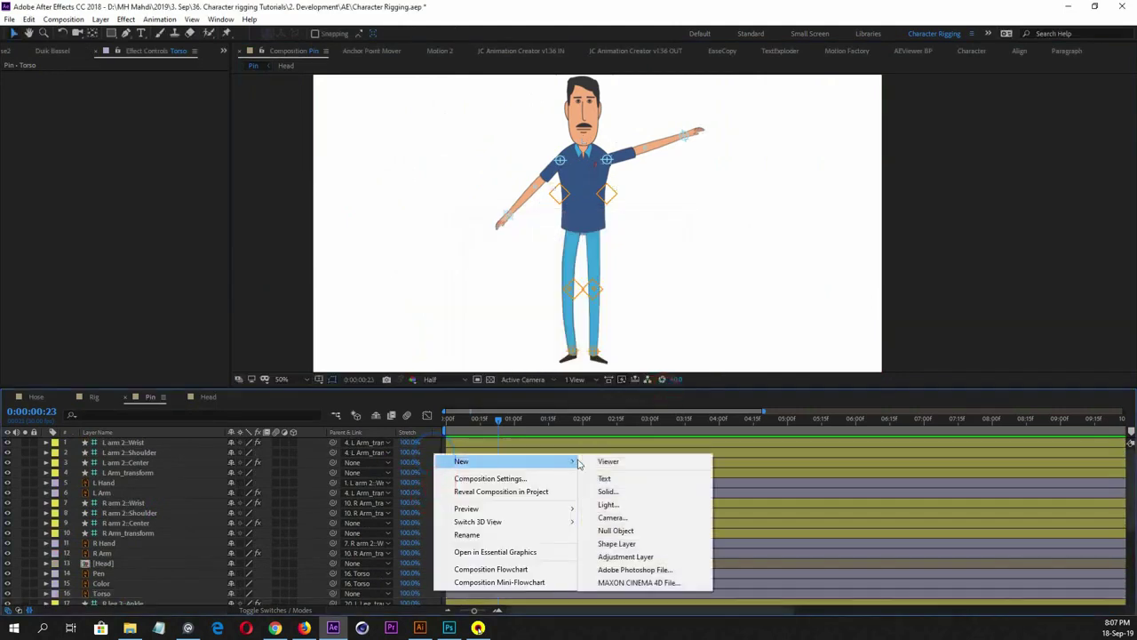
{"action": "left_click", "coordinate": [678, 531]}
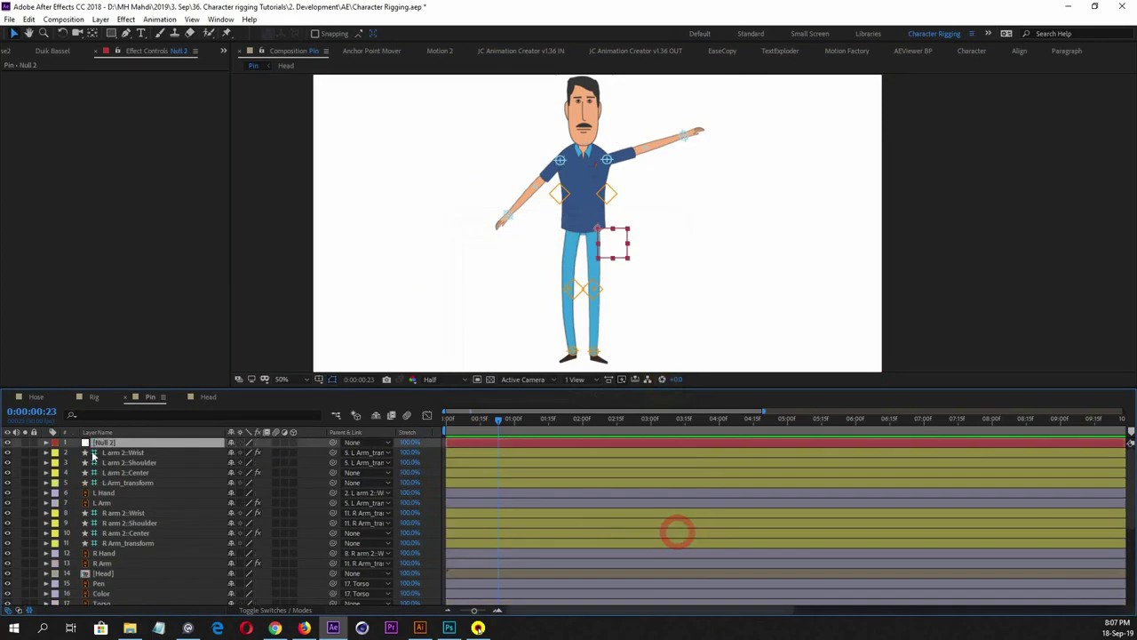
{"action": "double_click", "coordinate": [103, 443]}
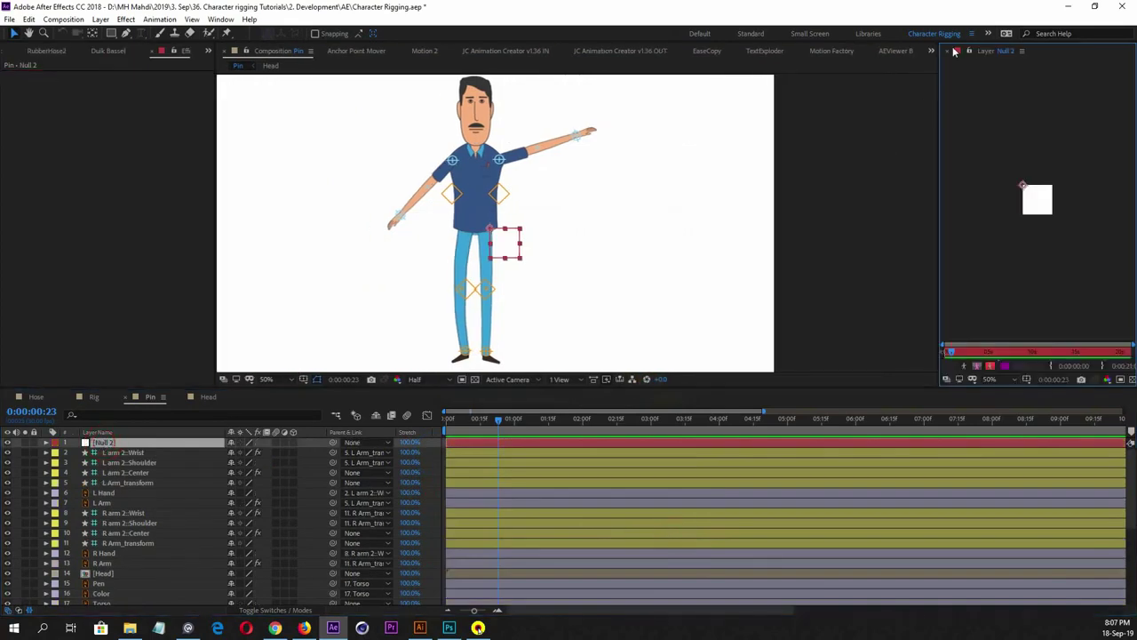
{"action": "left_click", "coordinate": [950, 52]}
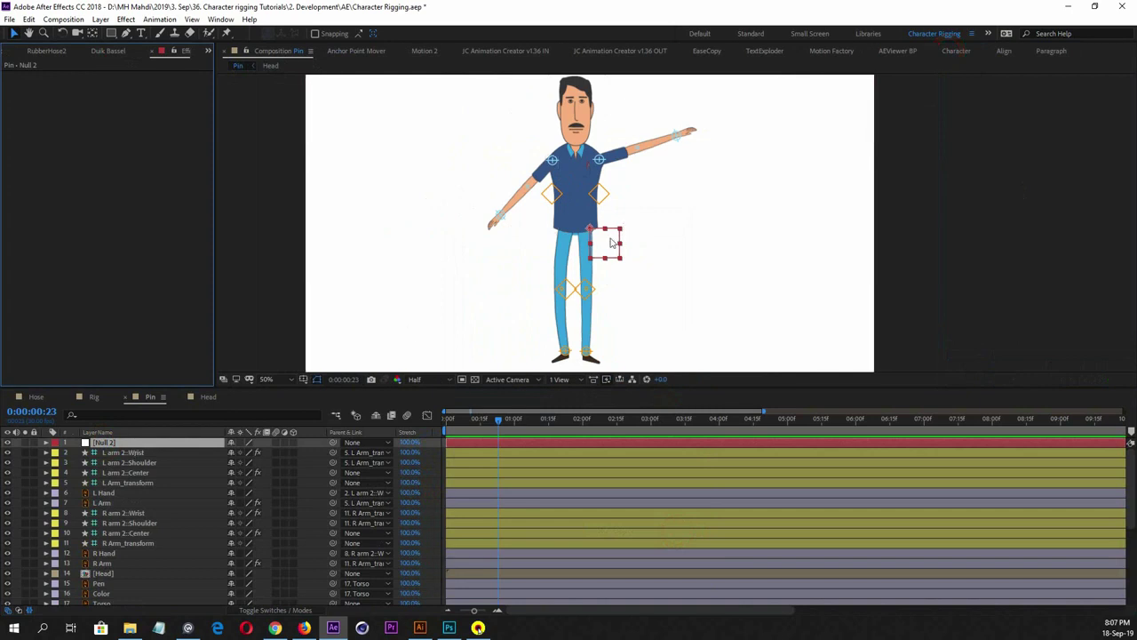
{"action": "left_click_drag", "start_coordinate": [614, 239], "coordinate": [805, 187]}
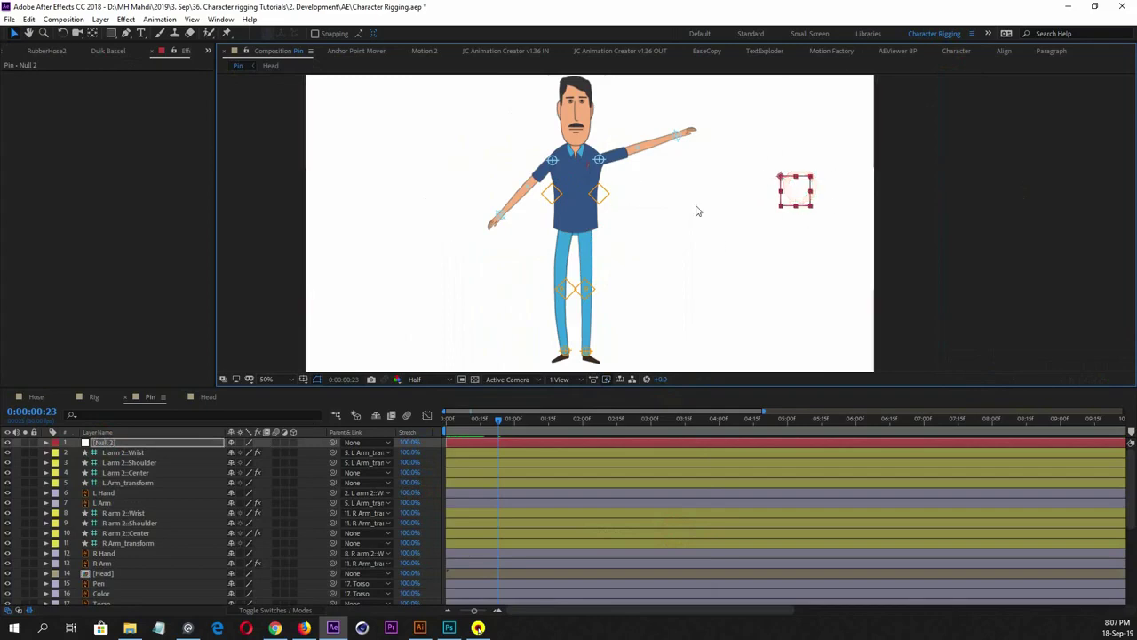
Place three puppet pins down the centre of the Torso layer, at the collar, mid-torso and shirt hem
{"action": "scroll", "coordinate": [138, 551], "scroll_direction": "down", "scroll_amount": 1}
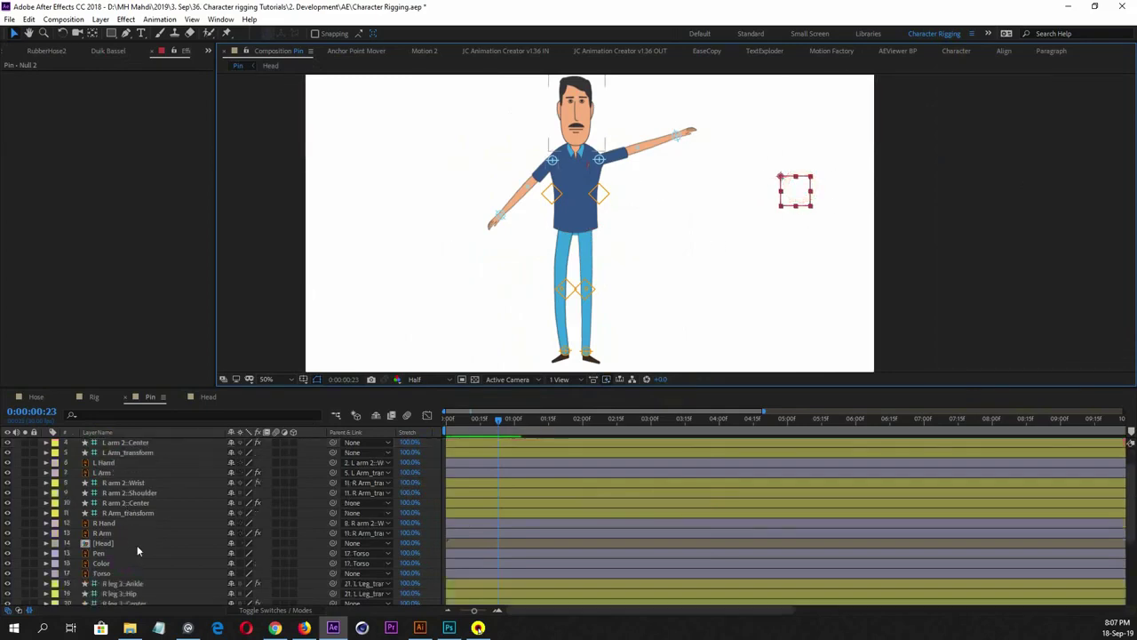
{"action": "left_click", "coordinate": [117, 573]}
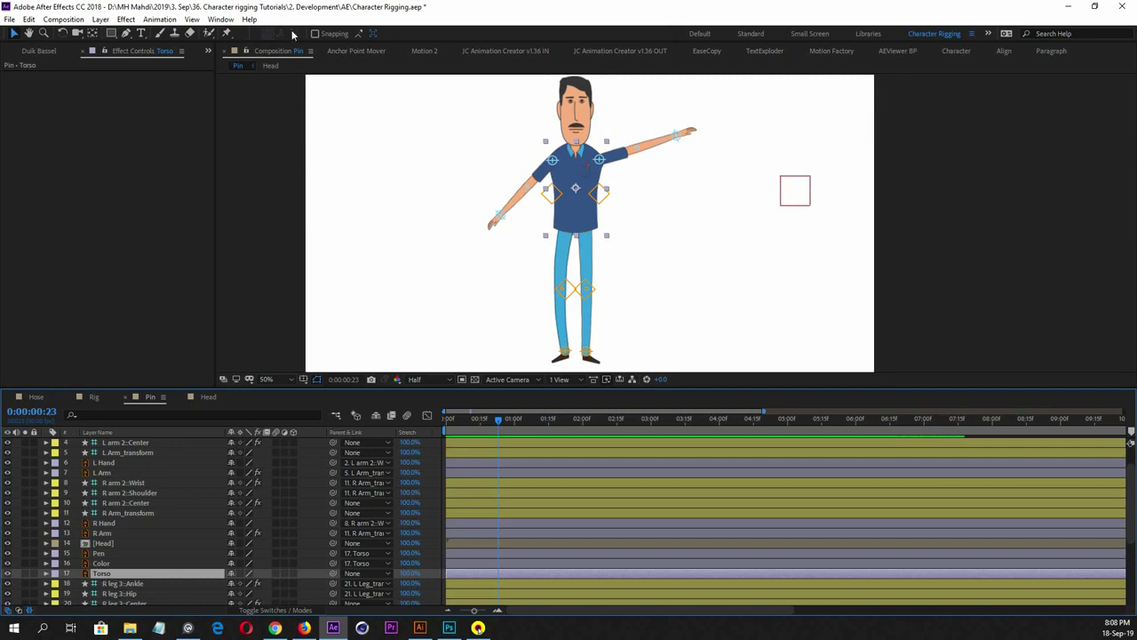
{"action": "left_click", "coordinate": [227, 32]}
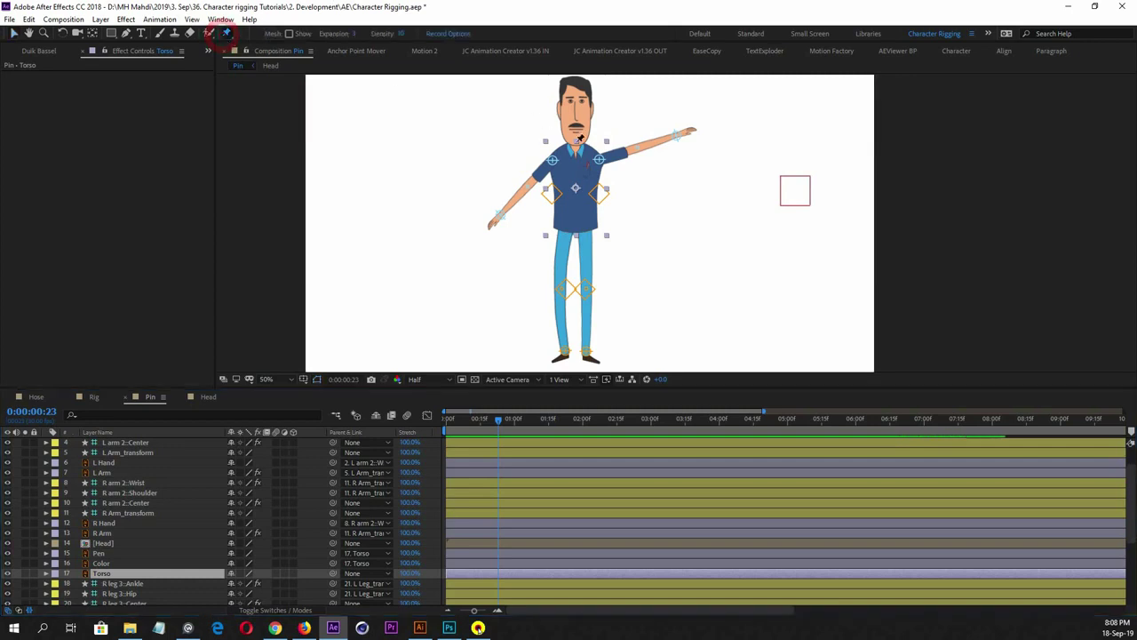
{"action": "left_click", "coordinate": [578, 143]}
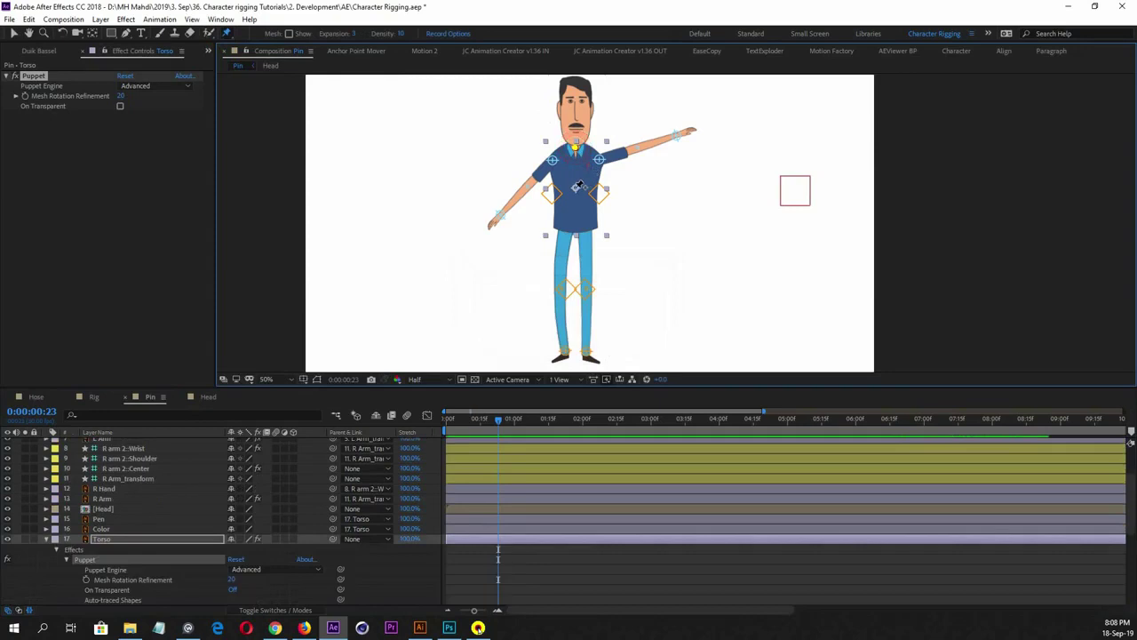
{"action": "left_click", "coordinate": [576, 187]}
{"action": "left_click", "coordinate": [577, 223]}
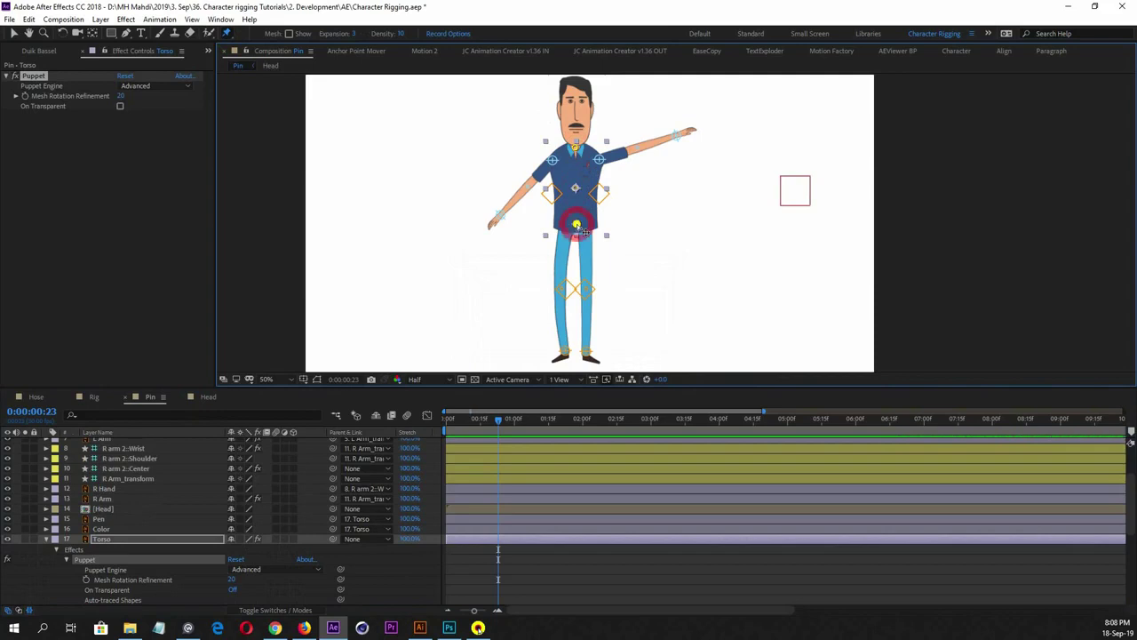
Reveal the Torso layer's three puppet pin positions and select them all
{"action": "left_click", "coordinate": [177, 540]}
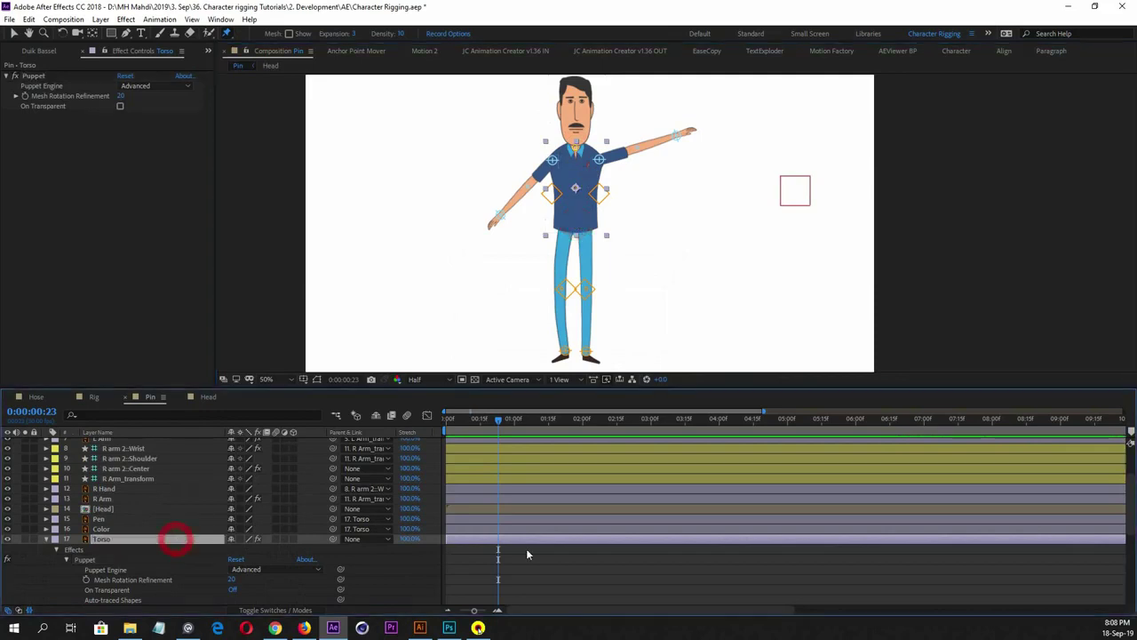
{"action": "scroll", "coordinate": [562, 559], "scroll_direction": "down", "scroll_amount": 3}
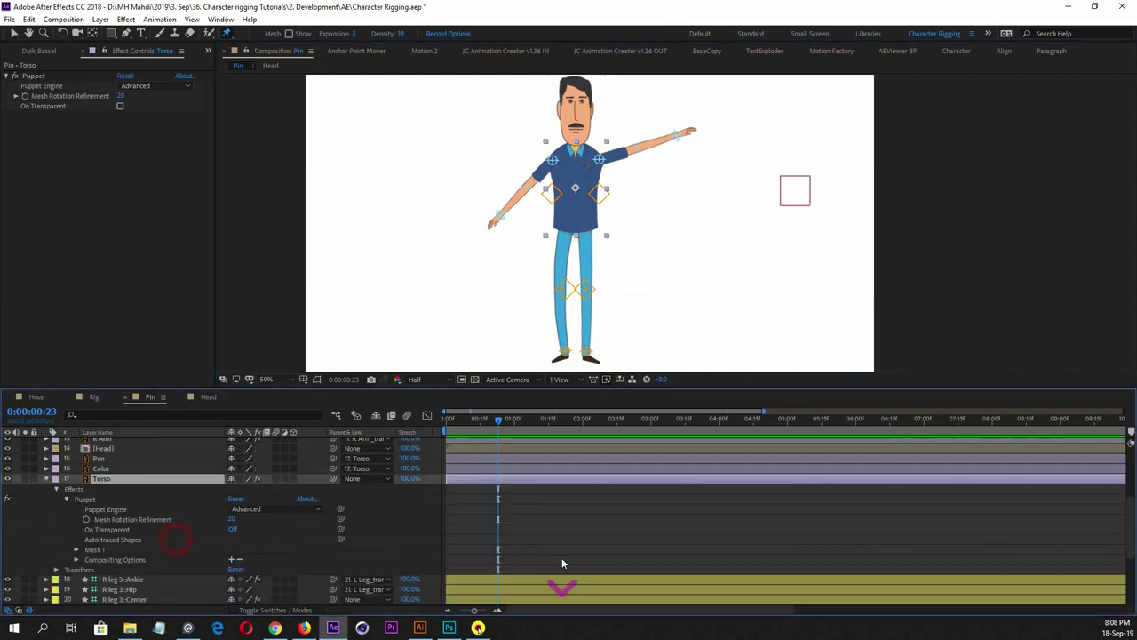
{"action": "left_click", "coordinate": [517, 479]}
{"action": "key", "text": "u"}
{"action": "left_click_drag", "start_coordinate": [526, 525], "coordinate": [484, 571]}
{"action": "left_click", "coordinate": [36, 51]}
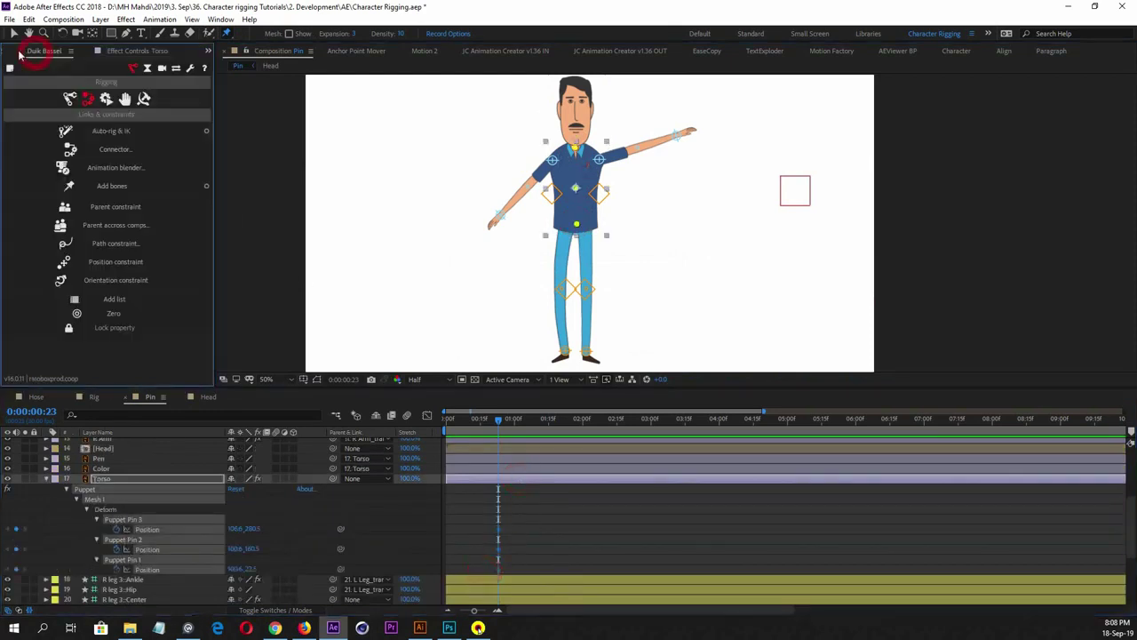
{"action": "left_click", "coordinate": [102, 244]}
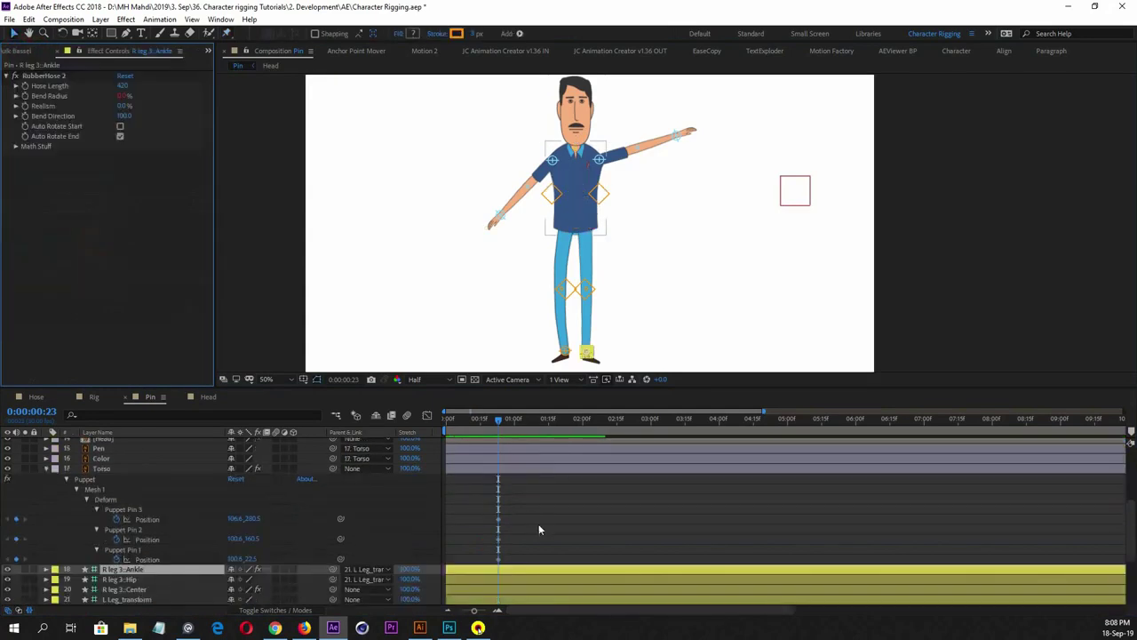
{"action": "left_click_drag", "start_coordinate": [513, 514], "coordinate": [488, 559]}
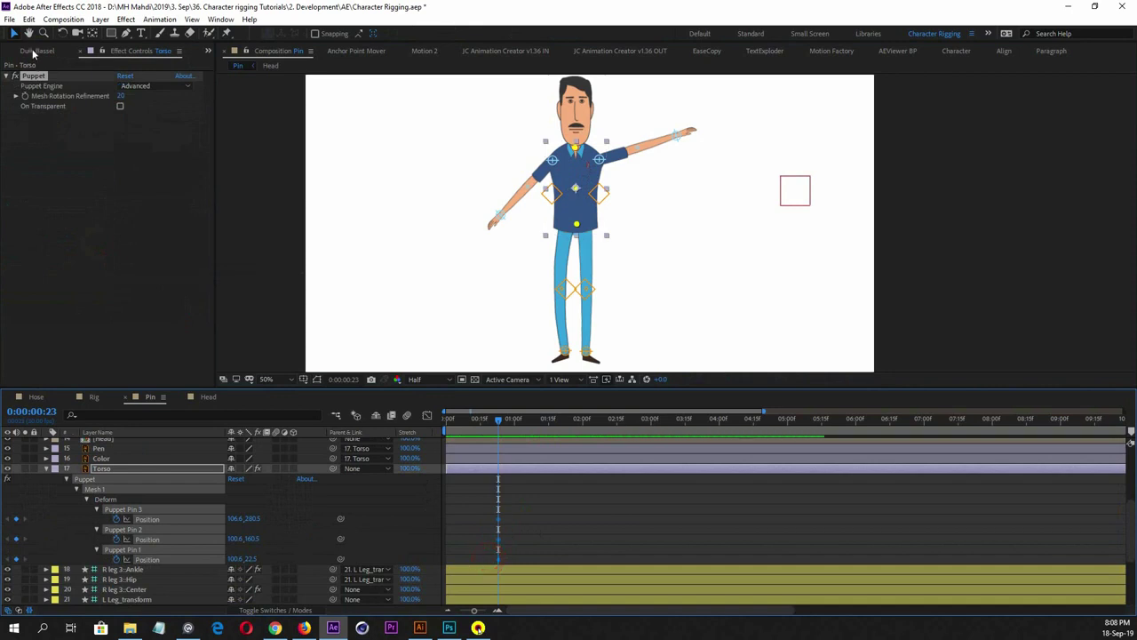
Build a RubberHose rig named Torso with the Head/Hip controller pair from the selected pin positions
{"action": "left_click", "coordinate": [33, 51]}
{"action": "left_click", "coordinate": [17, 51]}
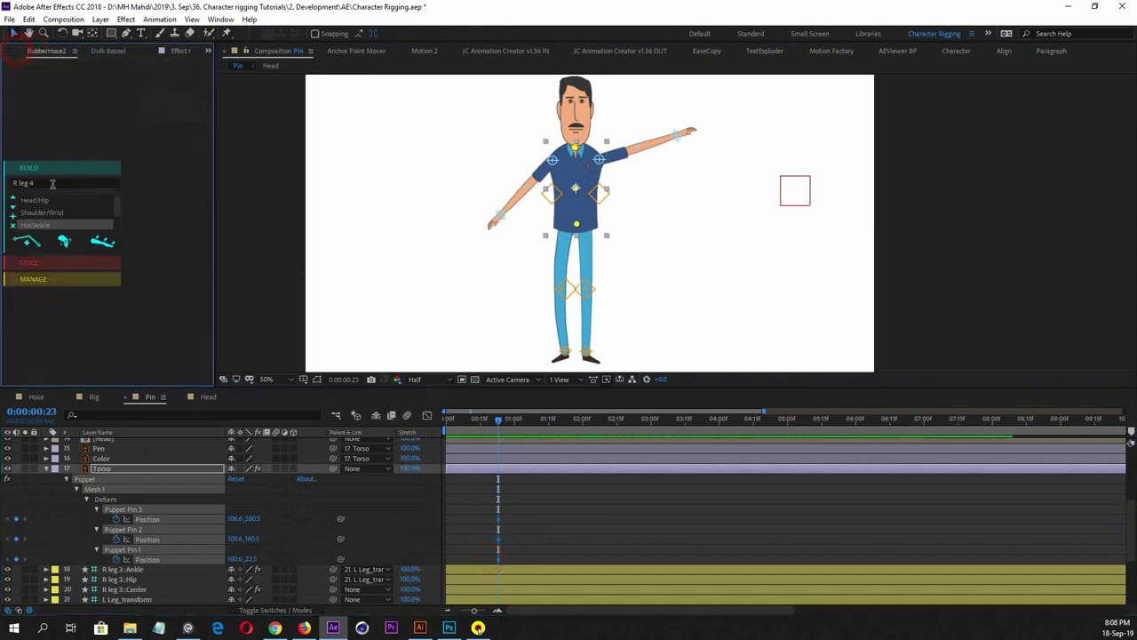
{"action": "left_click", "coordinate": [53, 184]}
{"action": "type", "text": "Torso"}
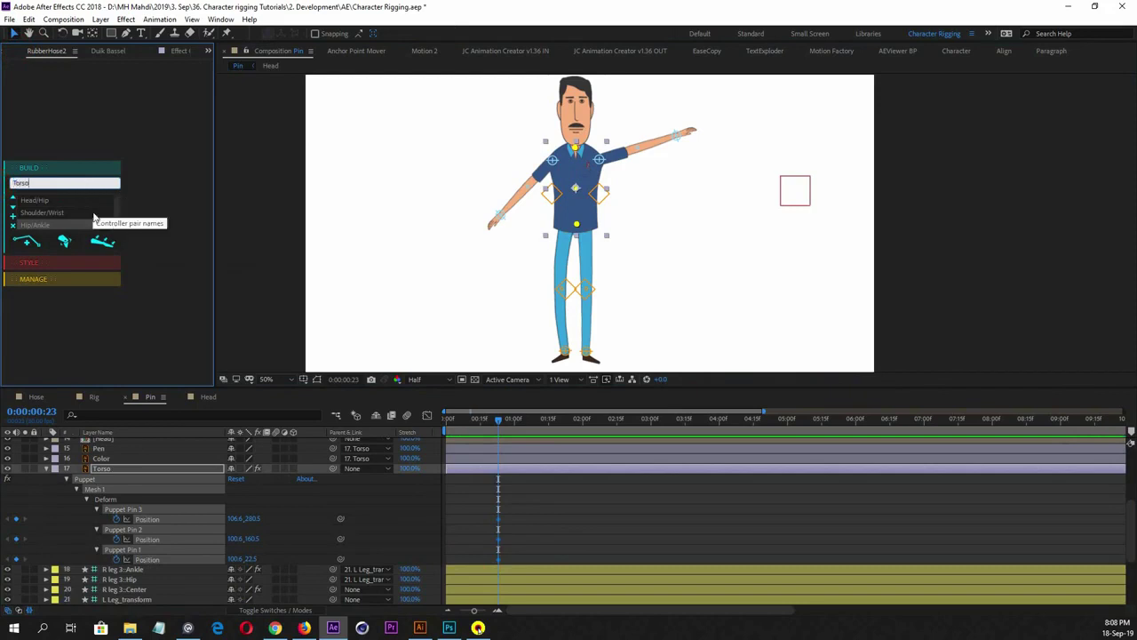
{"action": "scroll", "coordinate": [57, 219], "scroll_direction": "down", "scroll_amount": 2}
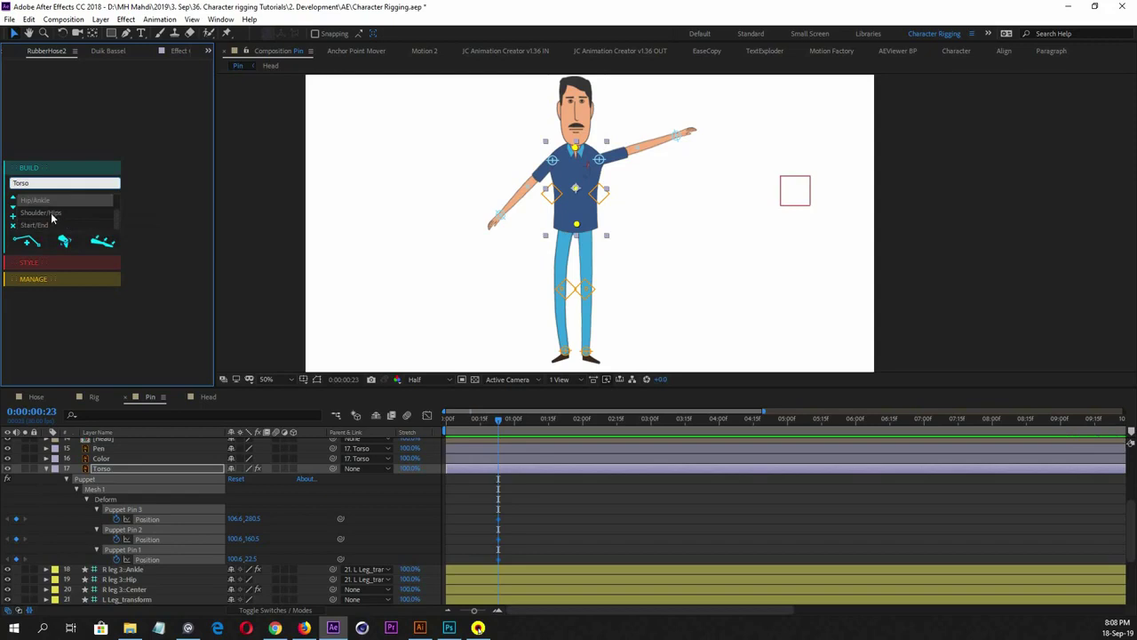
{"action": "scroll", "coordinate": [52, 218], "scroll_direction": "up", "scroll_amount": 2}
{"action": "left_click", "coordinate": [49, 200]}
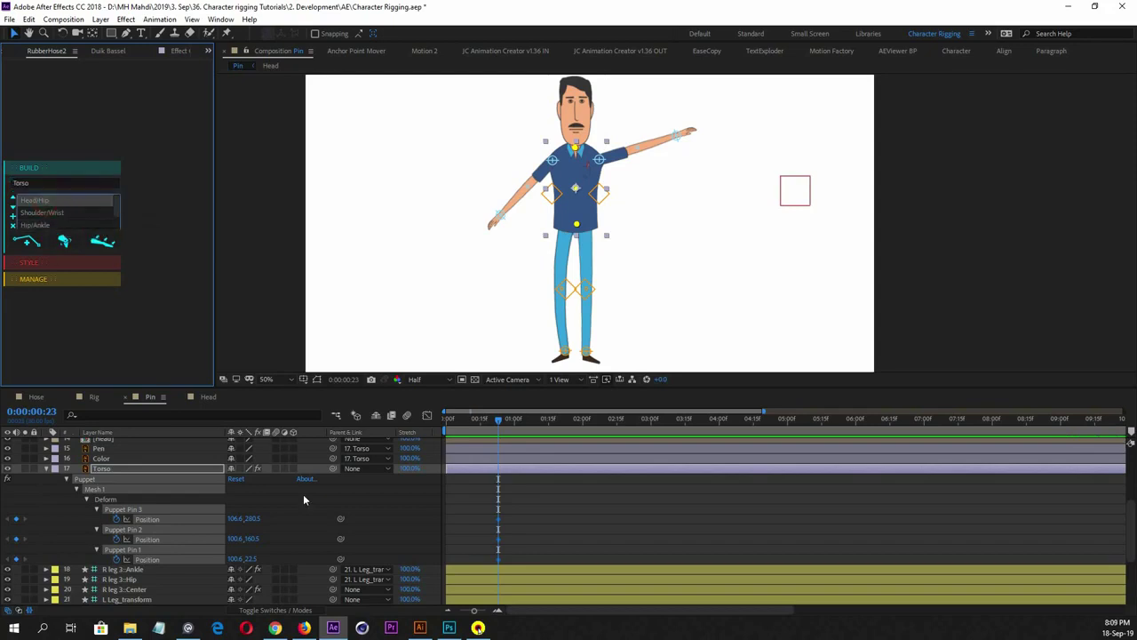
{"action": "left_click", "coordinate": [101, 242]}
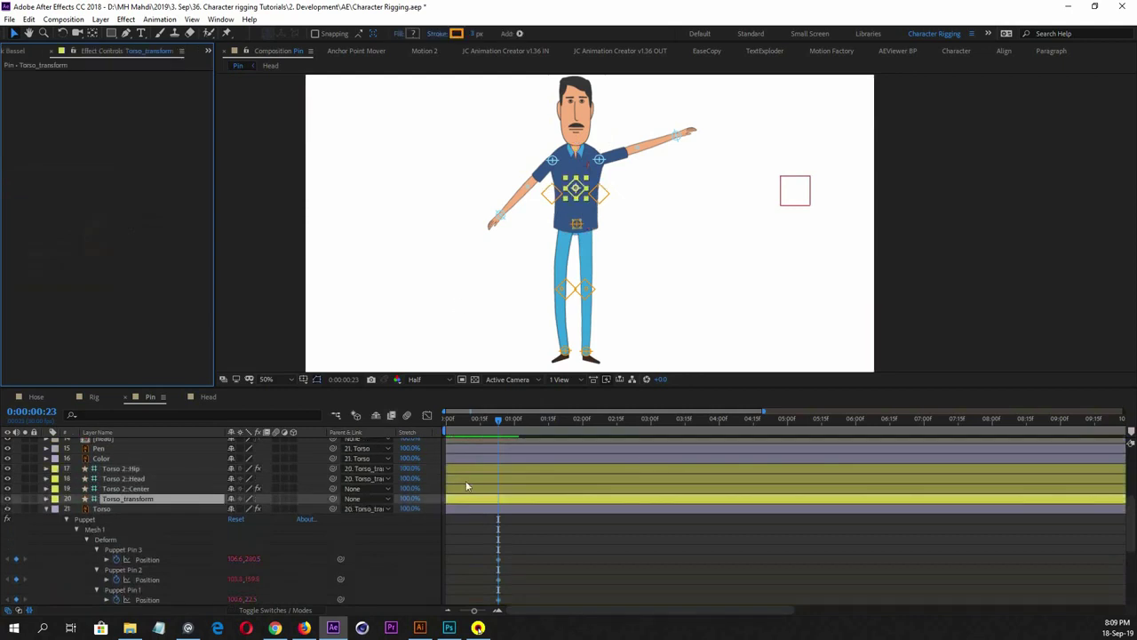
Check the new torso controllers, try swinging Torso 2::Hip sideways, and undo the move
{"action": "left_click", "coordinate": [127, 468]}
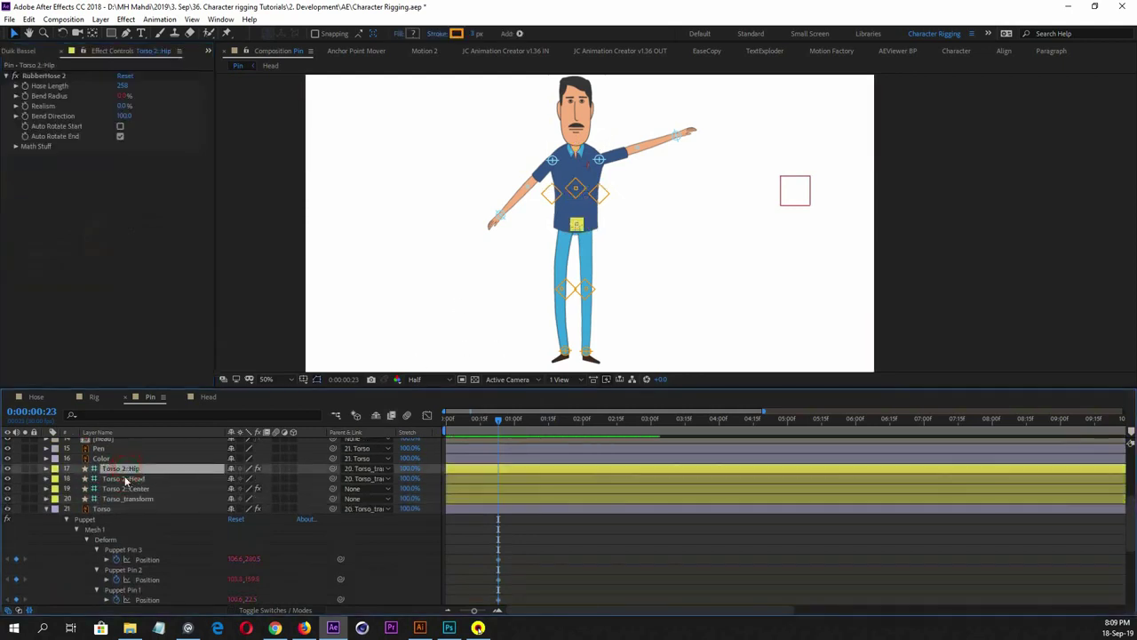
{"action": "left_click", "coordinate": [129, 480]}
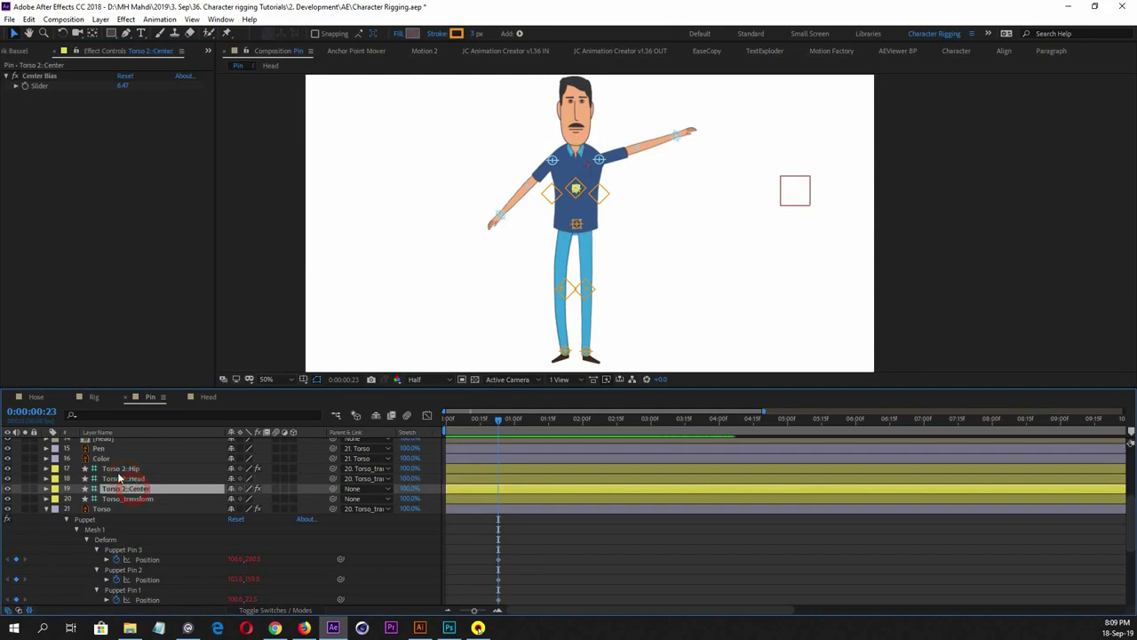
{"action": "left_click", "coordinate": [133, 468]}
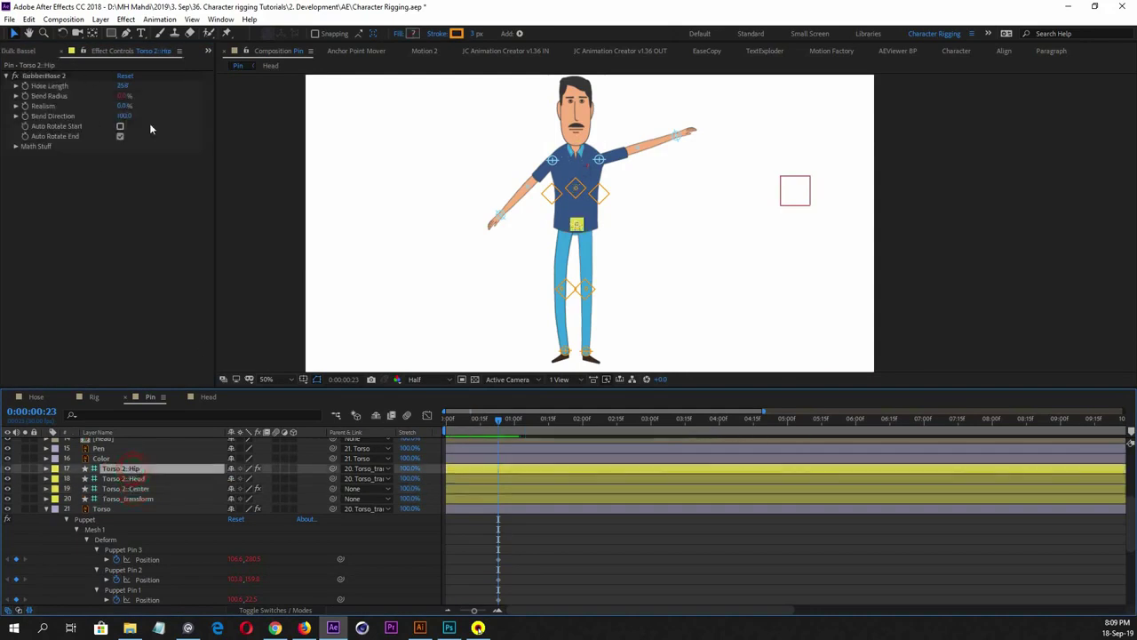
{"action": "left_click_drag", "start_coordinate": [561, 230], "coordinate": [528, 204]}
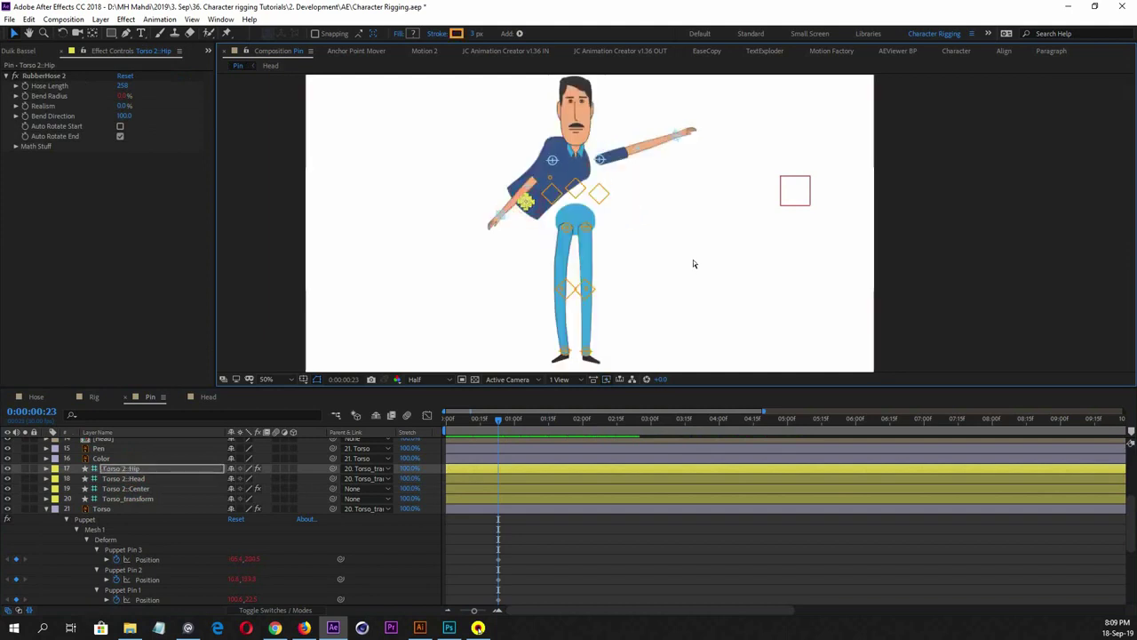
{"action": "key", "text": "ctrl+z"}
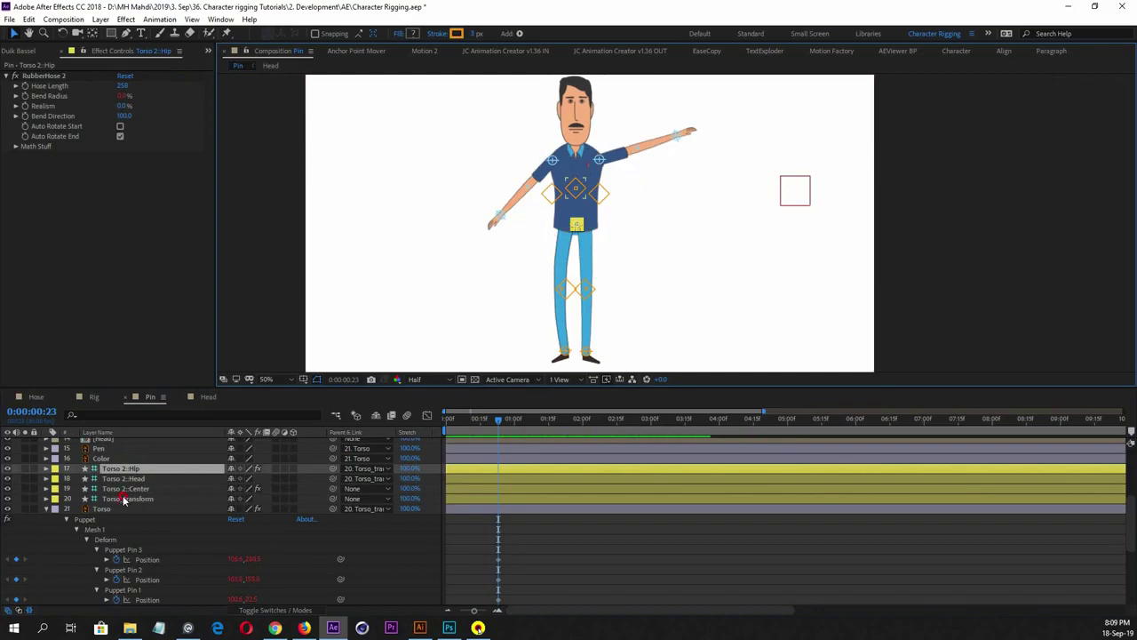
{"action": "left_click", "coordinate": [121, 496]}
{"action": "left_click", "coordinate": [124, 477]}
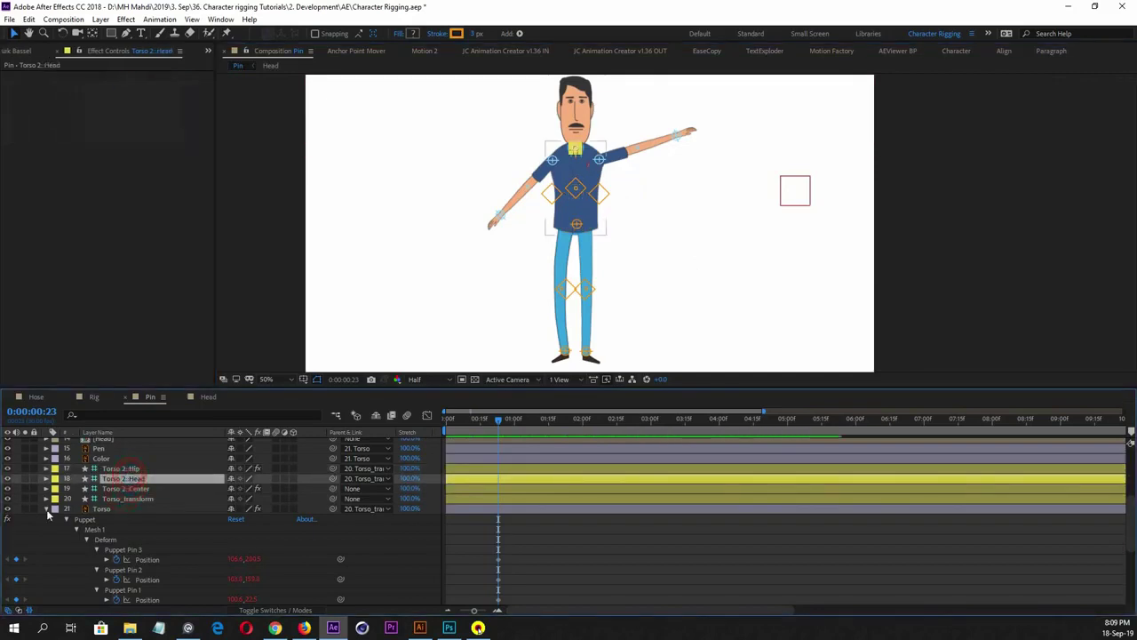
Collapse the Torso layer, try shifting the layer itself sideways, and undo the move
{"action": "left_click", "coordinate": [47, 508]}
{"action": "left_click", "coordinate": [113, 508]}
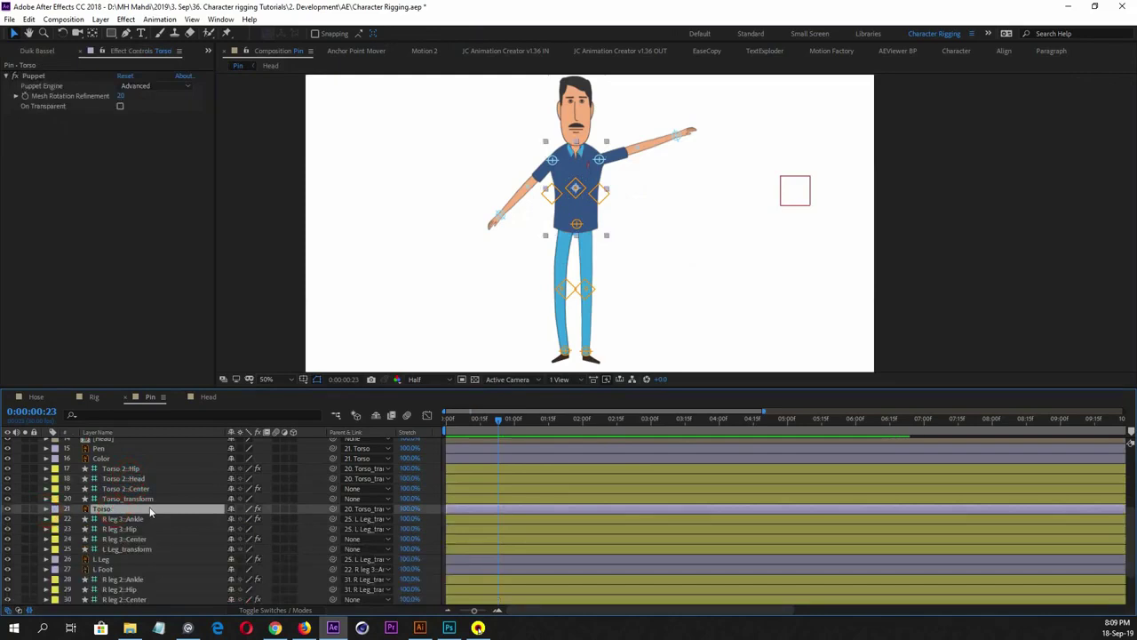
{"action": "left_click", "coordinate": [115, 510]}
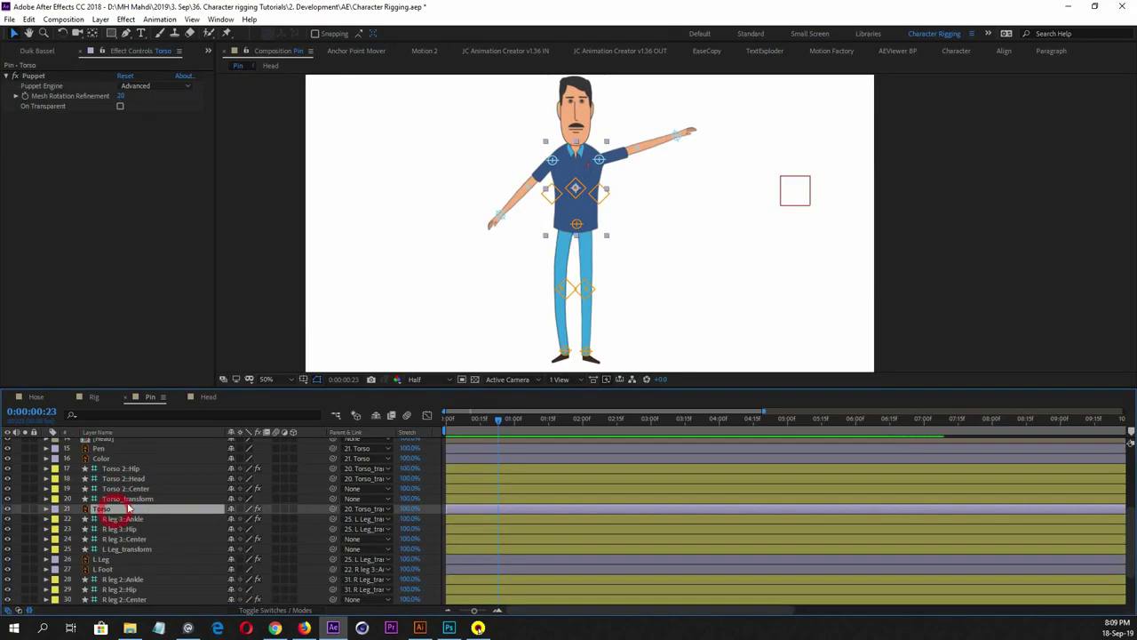
{"action": "left_click_drag", "start_coordinate": [586, 204], "coordinate": [704, 214]}
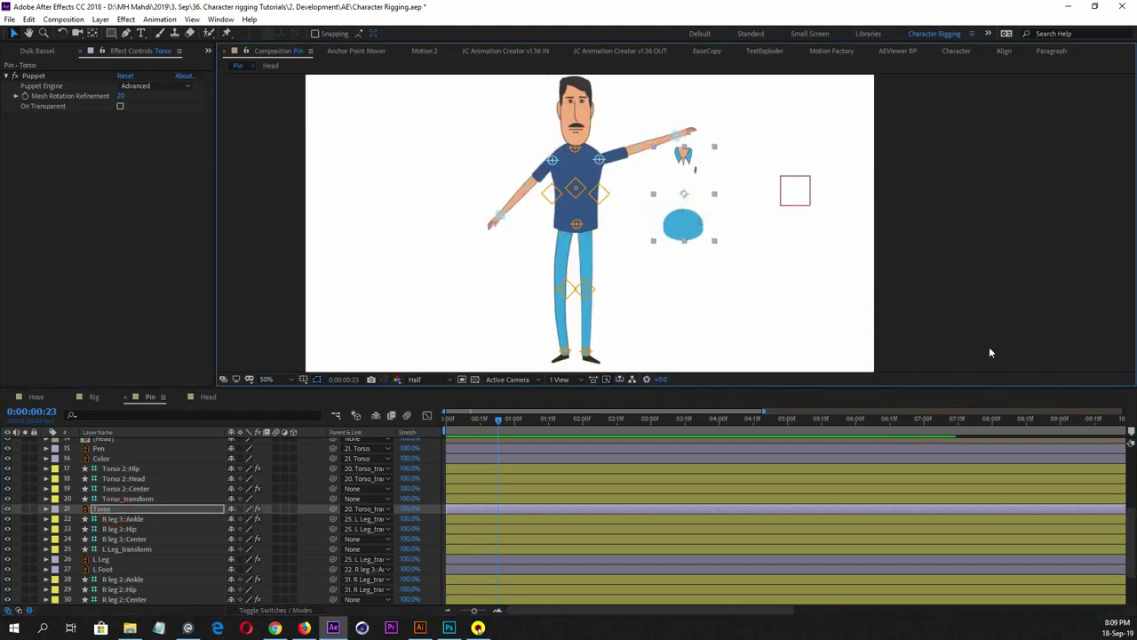
{"action": "key", "text": "ctrl+z"}
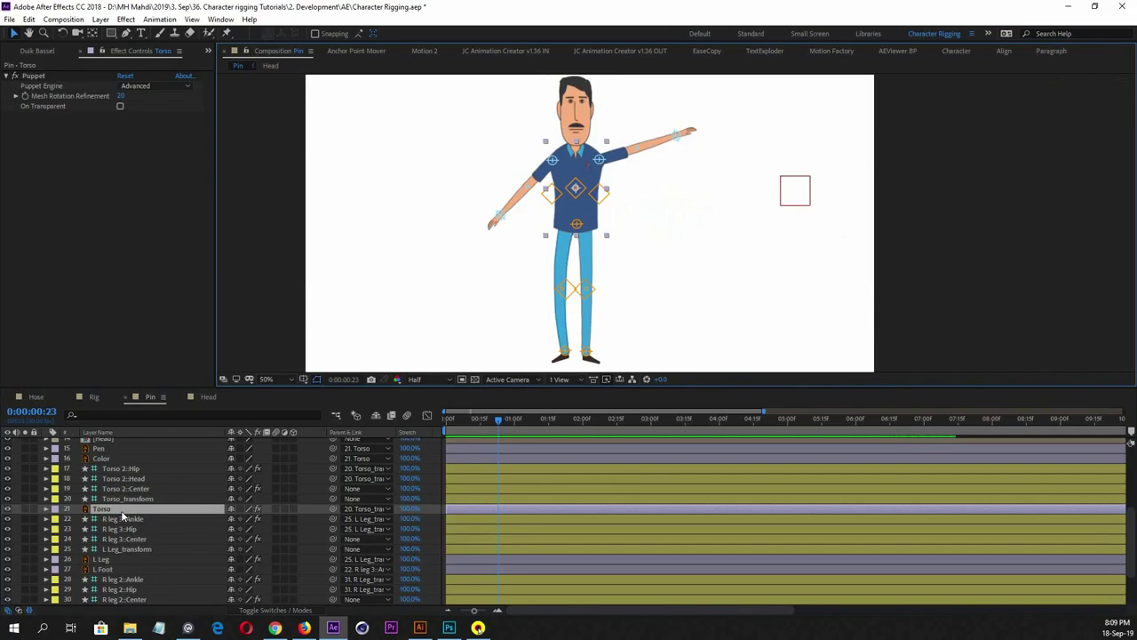
Parent the Pelvis layer to the Torso 2::Head controller
{"action": "scroll", "coordinate": [137, 580], "scroll_direction": "down", "scroll_amount": 2}
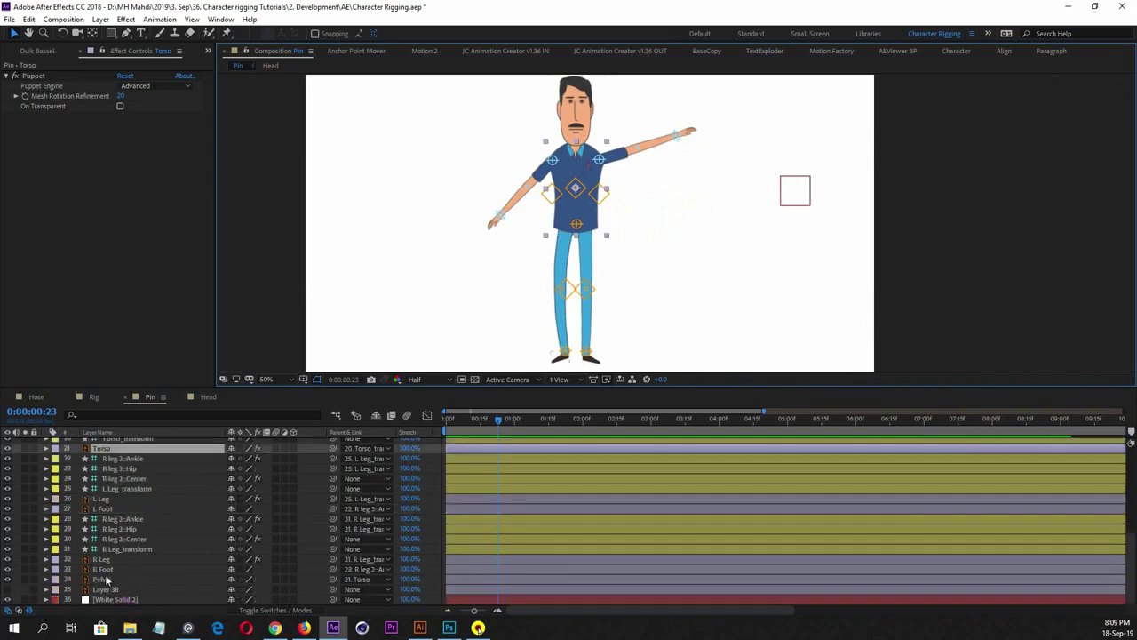
{"action": "left_click", "coordinate": [142, 579]}
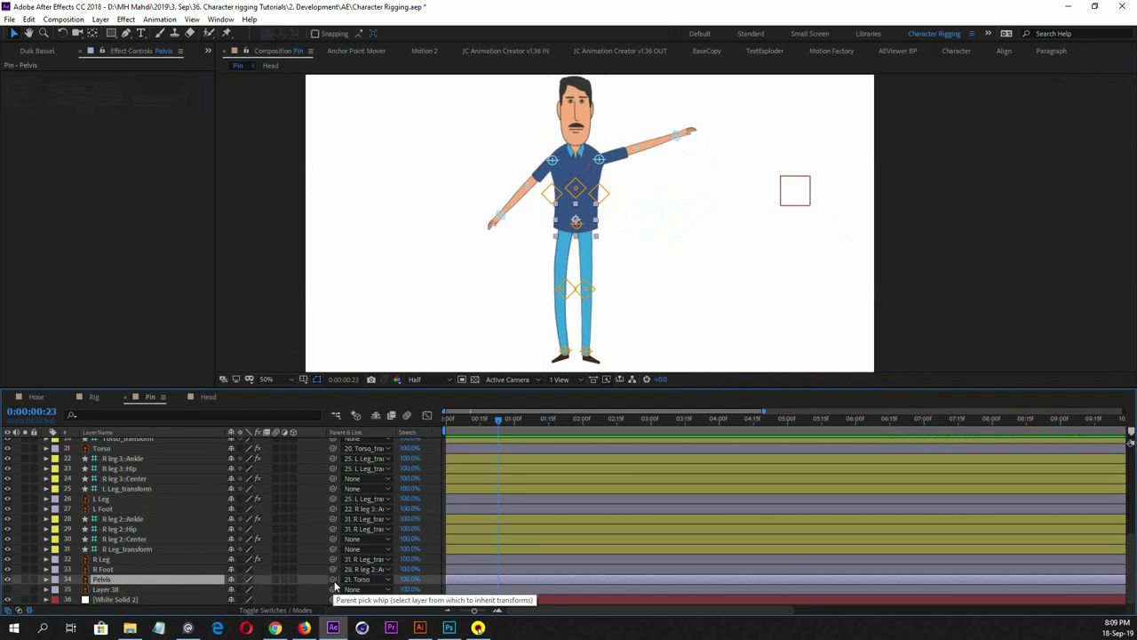
{"action": "left_click_drag", "start_coordinate": [335, 583], "coordinate": [168, 468]}
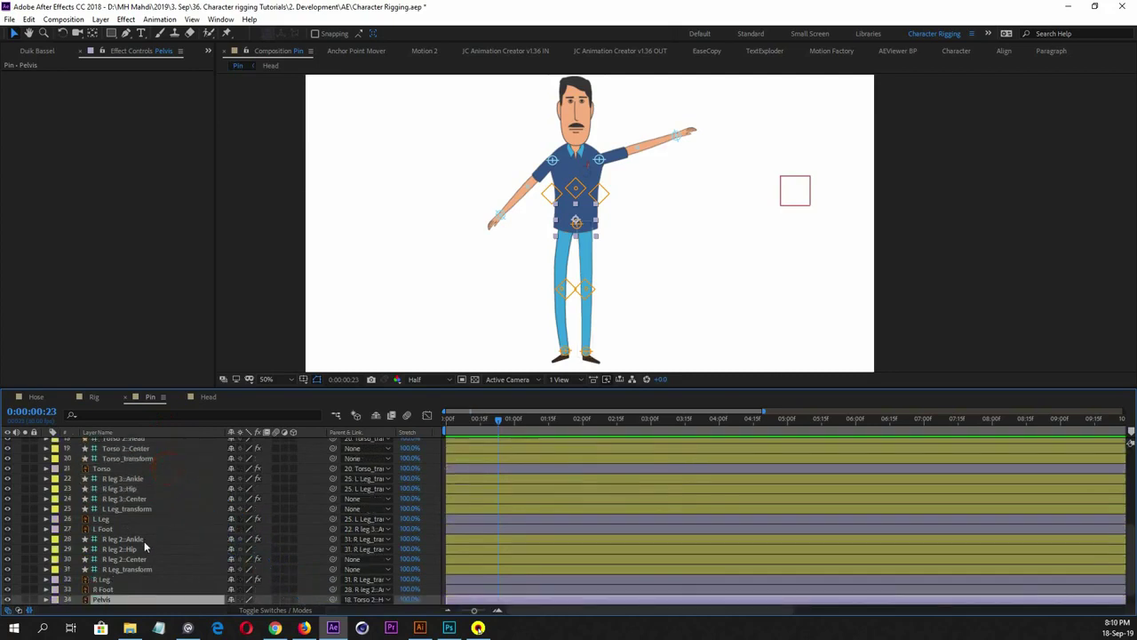
Parent the Pelvis layer to the Torso 2::Hip controller
{"action": "scroll", "coordinate": [144, 541], "scroll_direction": "down", "scroll_amount": 1}
{"action": "left_click", "coordinate": [129, 580]}
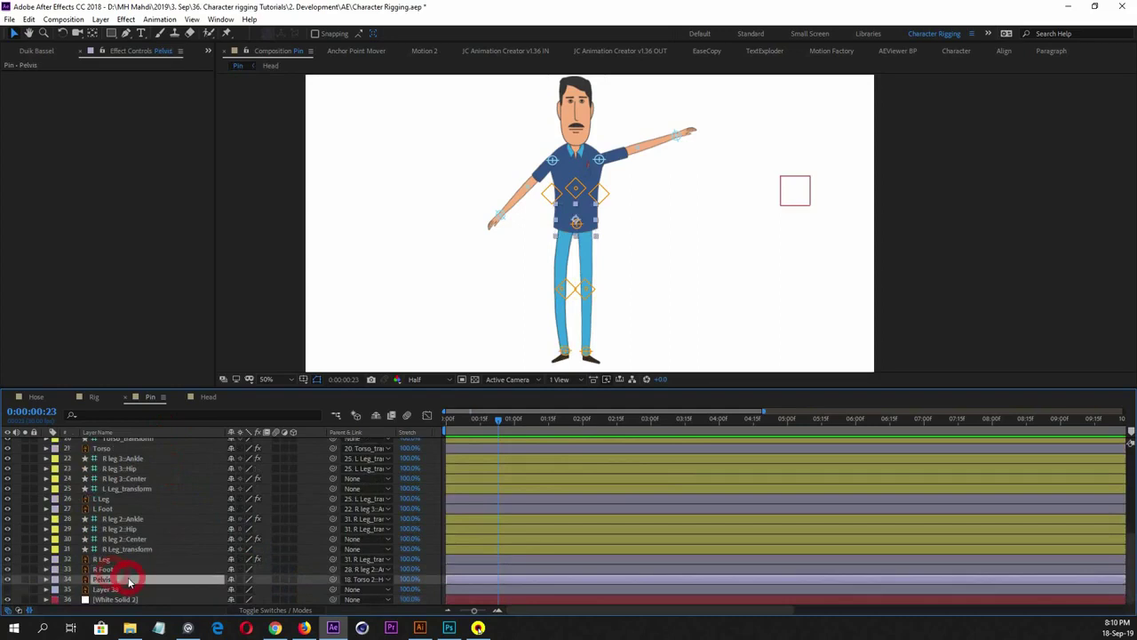
{"action": "left_click_drag", "start_coordinate": [331, 583], "coordinate": [152, 473]}
Test the pelvis link by swinging the Torso 2::Hip controller sideways, and undo the move
{"action": "scroll", "coordinate": [151, 502], "scroll_direction": "up", "scroll_amount": 3}
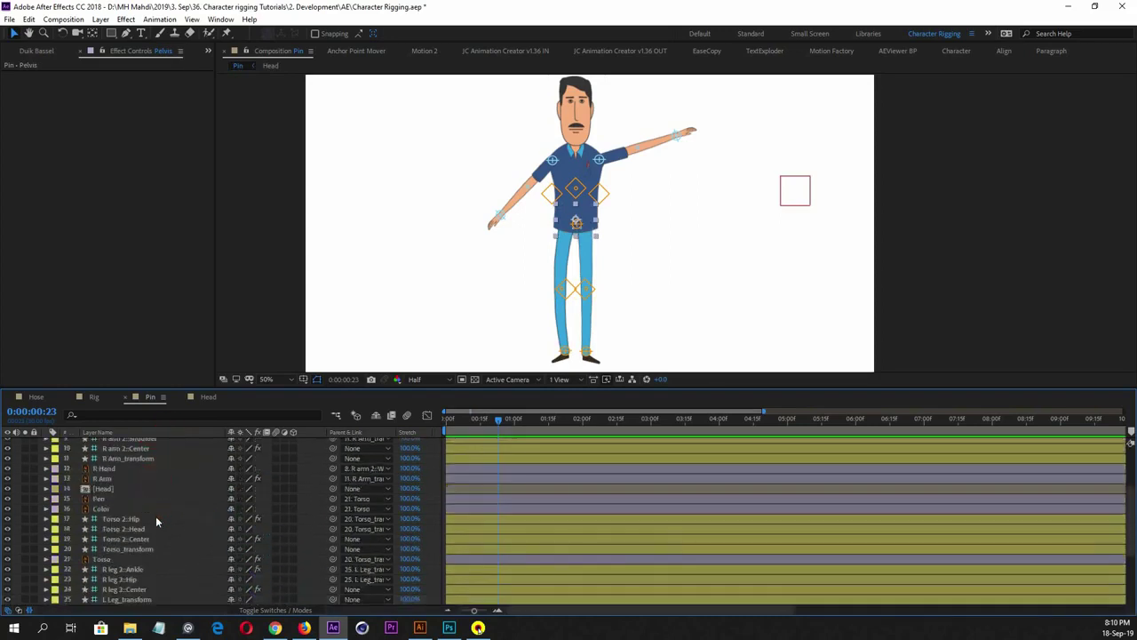
{"action": "left_click", "coordinate": [147, 538]}
{"action": "left_click", "coordinate": [146, 527]}
{"action": "left_click", "coordinate": [142, 519]}
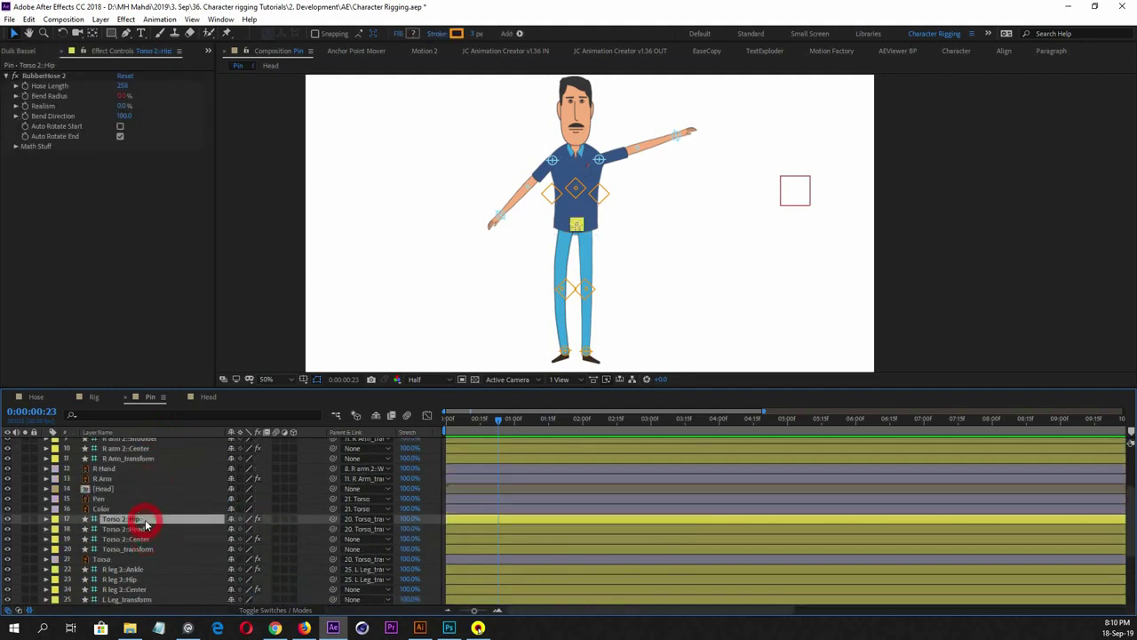
{"action": "left_click", "coordinate": [574, 224]}
{"action": "left_click_drag", "start_coordinate": [574, 224], "coordinate": [654, 223]}
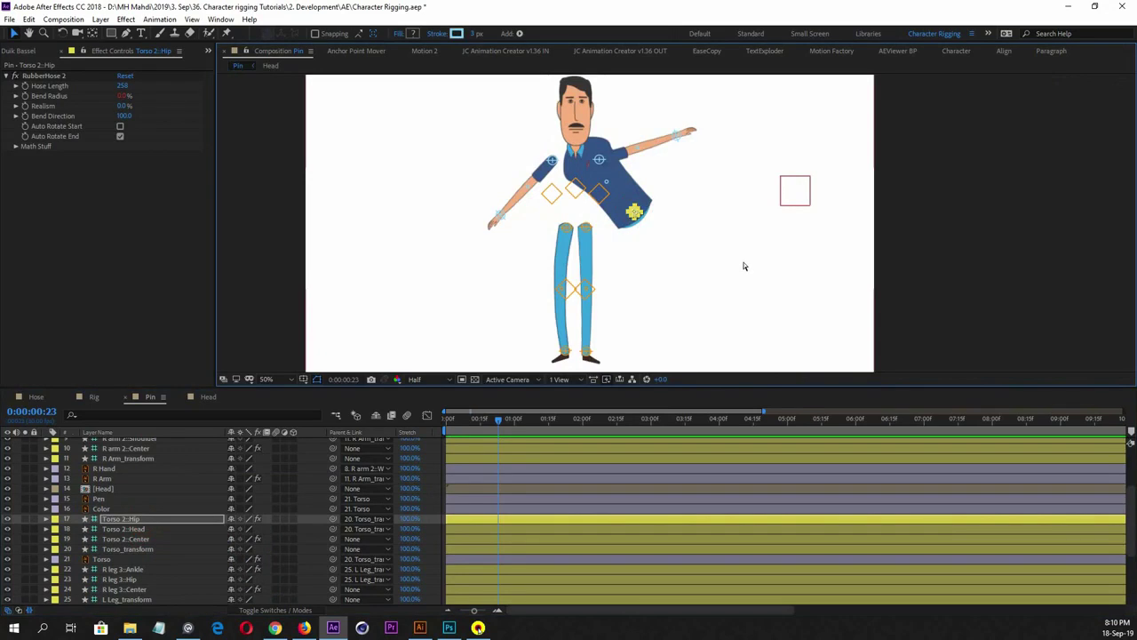
{"action": "key", "text": "ctrl+z"}
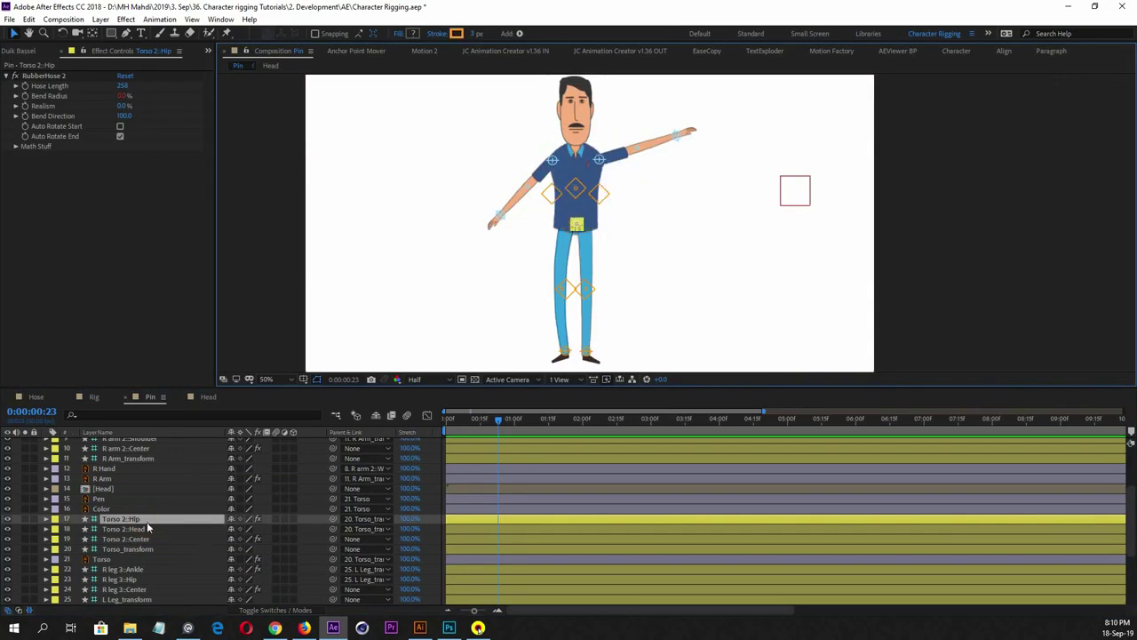
Parent the Color layer at the shirt's neck to the Torso 2::Head controller
{"action": "left_click", "coordinate": [133, 528]}
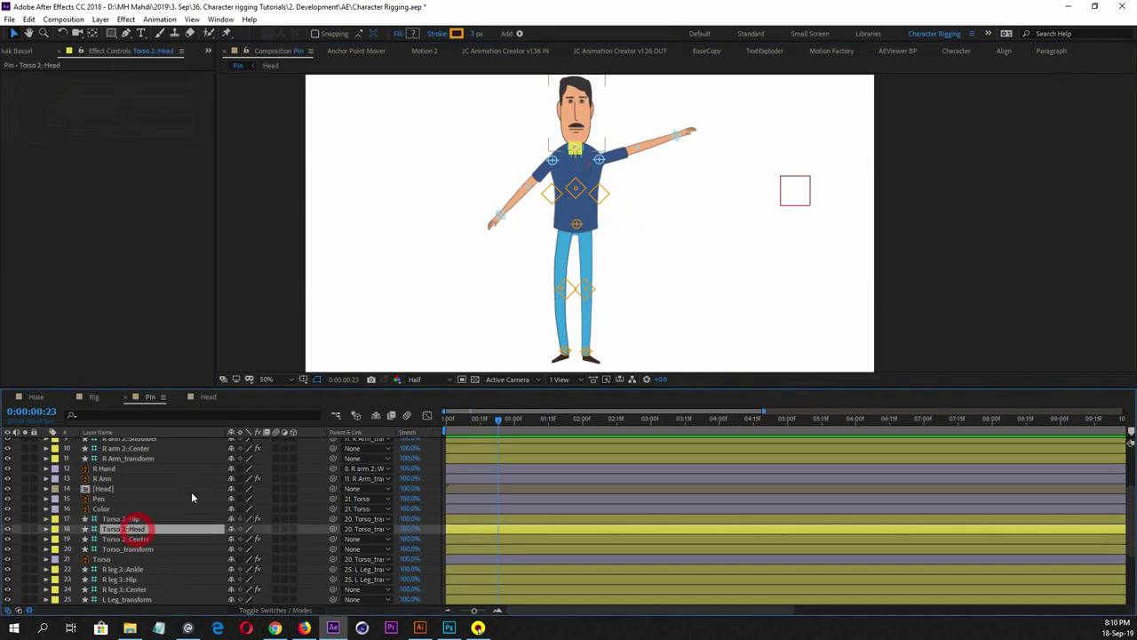
{"action": "mouse_move", "coordinate": [575, 153]}
{"action": "left_mouse_down"}
{"action": "mouse_move", "coordinate": [639, 158]}
{"action": "mouse_move", "coordinate": [612, 145]}
{"action": "mouse_move", "coordinate": [562, 151]}
{"action": "mouse_move", "coordinate": [576, 153]}
{"action": "left_mouse_up"}
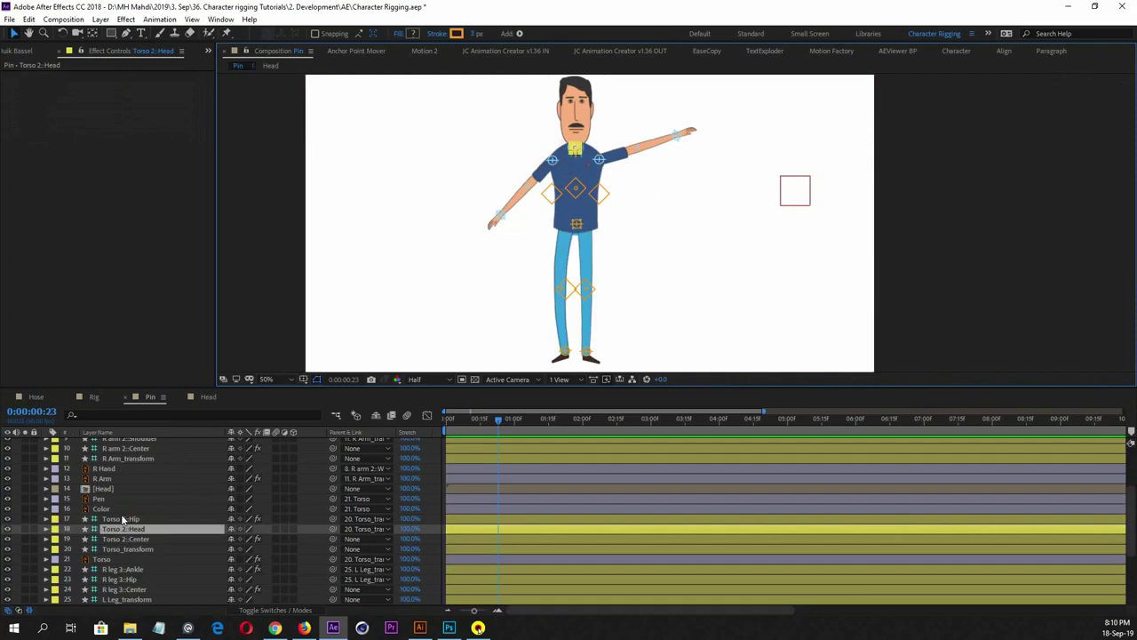
{"action": "left_click", "coordinate": [121, 509]}
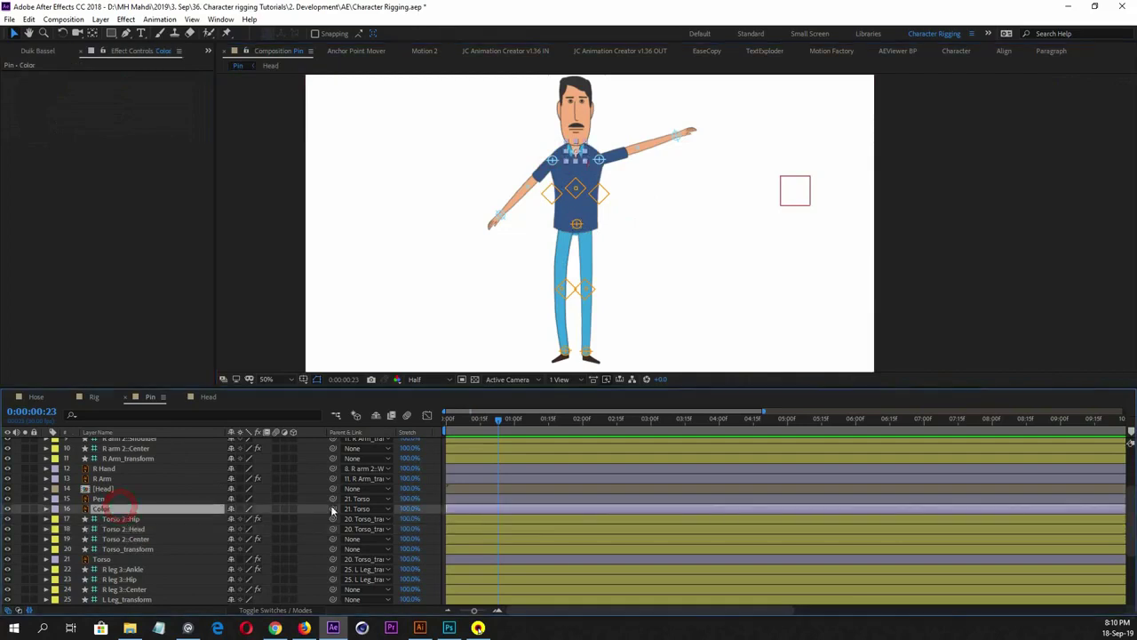
{"action": "left_click", "coordinate": [372, 512]}
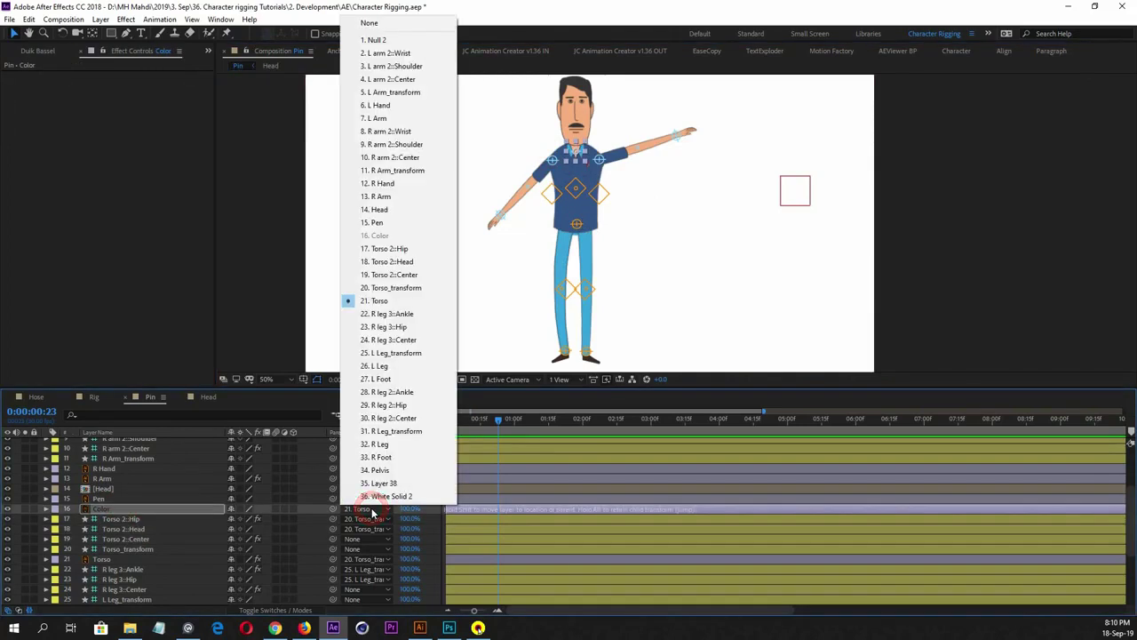
{"action": "left_click", "coordinate": [164, 507]}
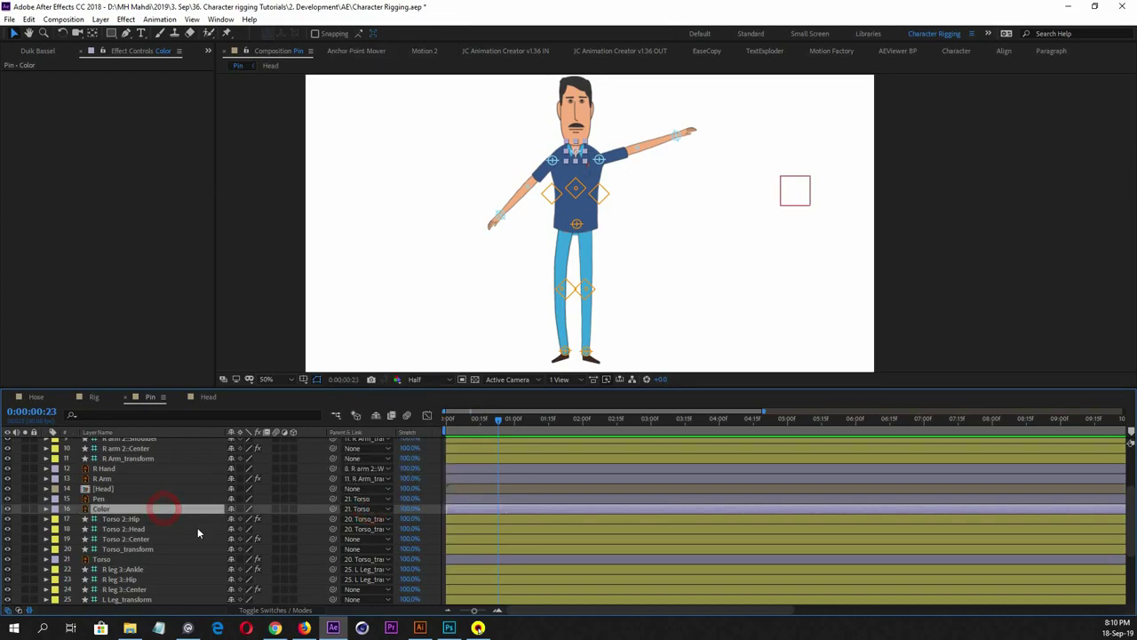
{"action": "left_click_drag", "start_coordinate": [333, 510], "coordinate": [167, 533]}
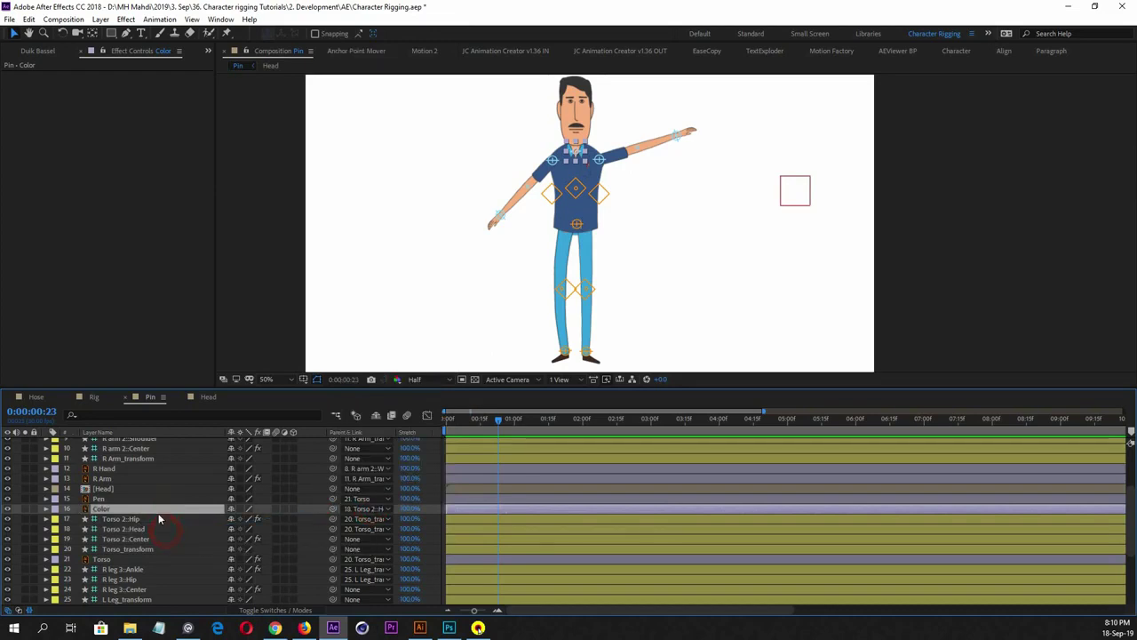
Test the collar link by moving the Torso 2::Head controller sideways, and undo the move
{"action": "left_click", "coordinate": [144, 528]}
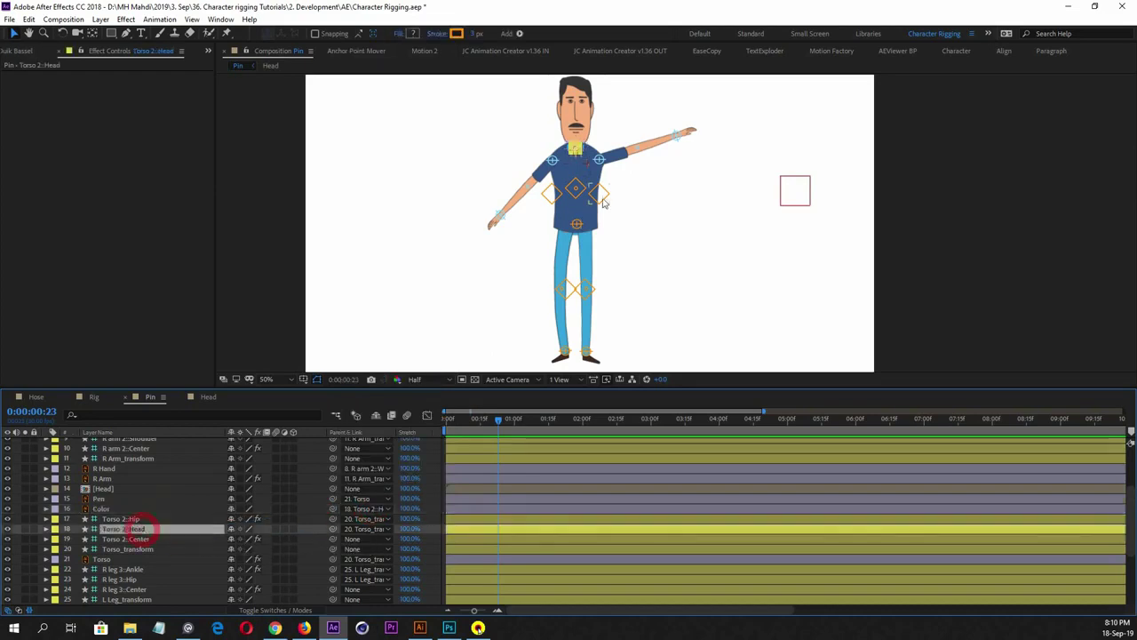
{"action": "left_click_drag", "start_coordinate": [578, 155], "coordinate": [523, 153]}
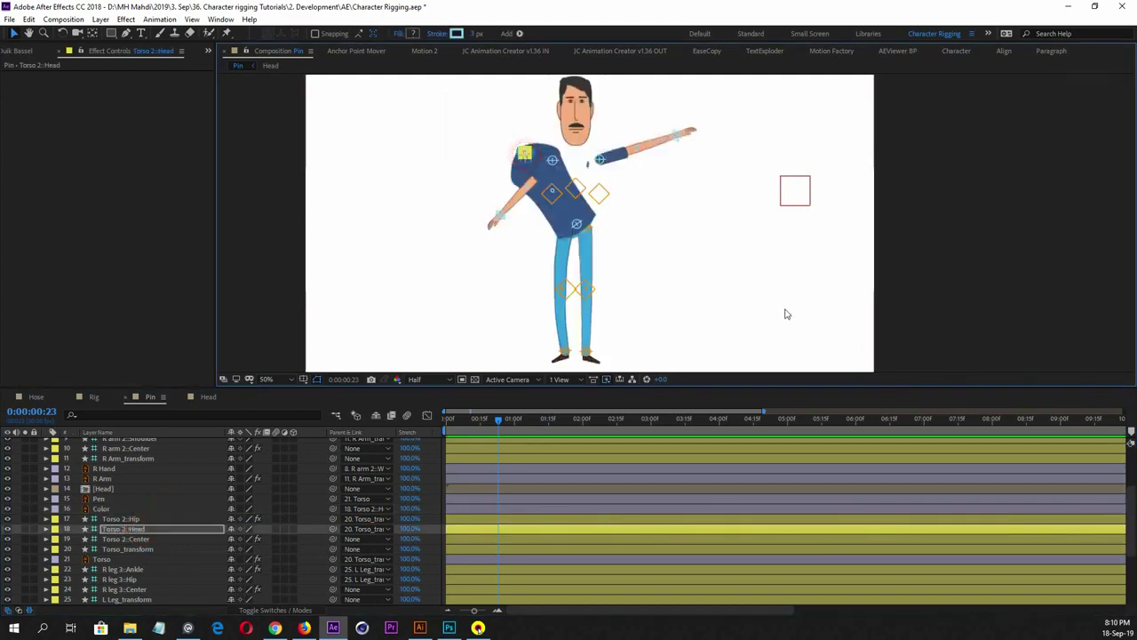
{"action": "key", "text": "ctrl+z"}
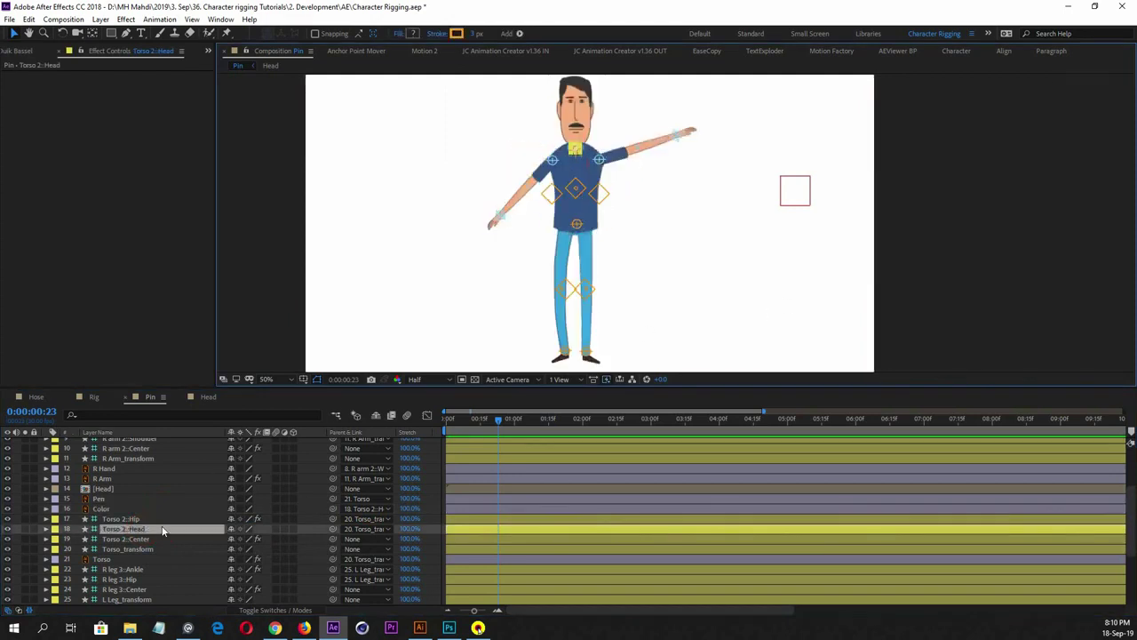
Parent the Pen layer and the Head precomp to the Torso 2::Head controller
{"action": "left_click", "coordinate": [111, 499]}
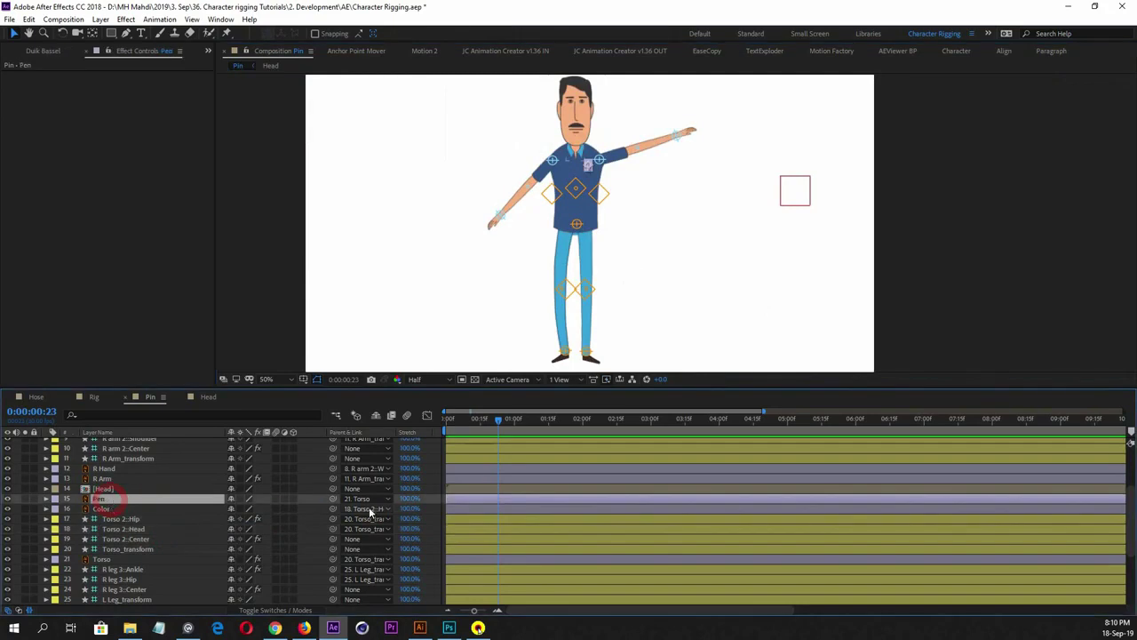
{"action": "left_click_drag", "start_coordinate": [334, 497], "coordinate": [171, 531]}
{"action": "left_click", "coordinate": [173, 529]}
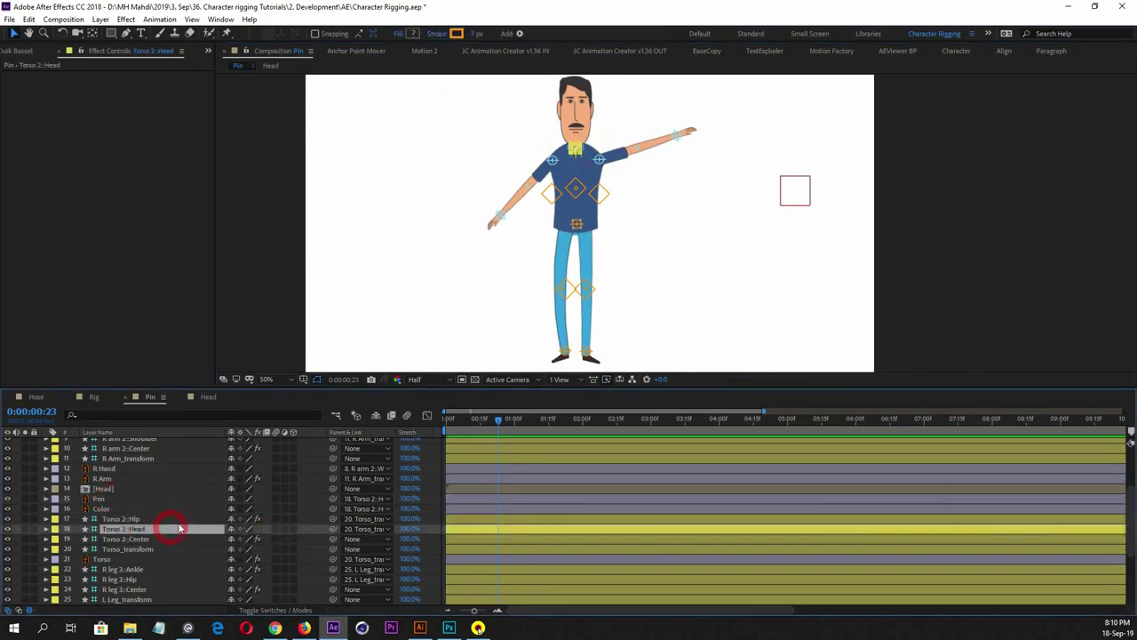
{"action": "left_click", "coordinate": [127, 489]}
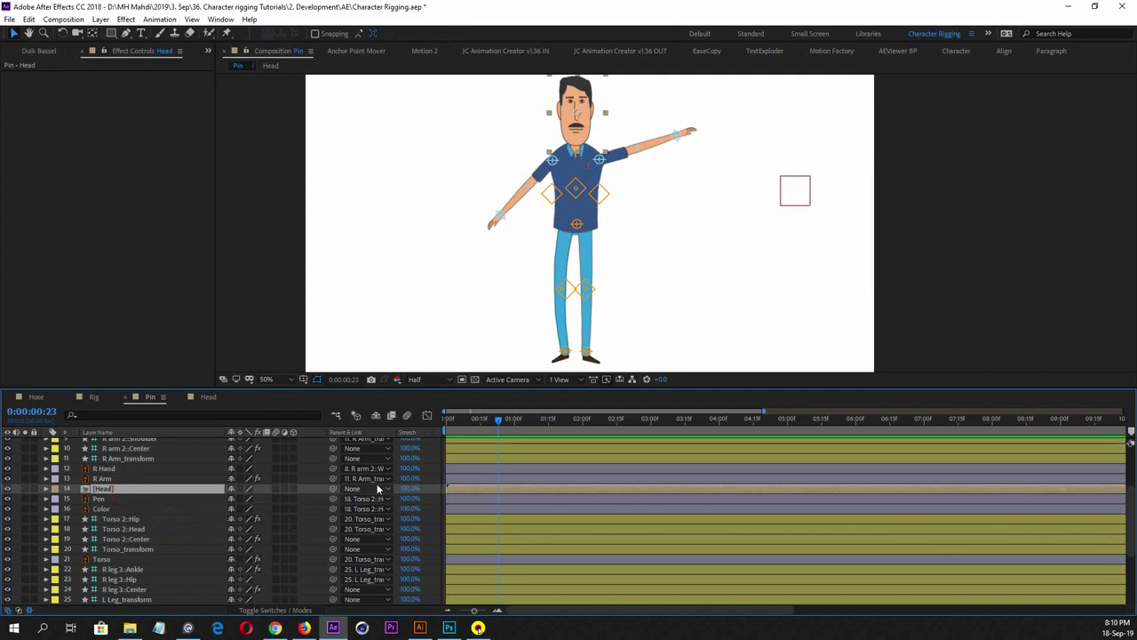
{"action": "left_click_drag", "start_coordinate": [333, 488], "coordinate": [152, 529]}
Test how the head and pen follow by shifting the Torso 2::Head controller sideways, and undo the move
{"action": "left_click", "coordinate": [152, 528]}
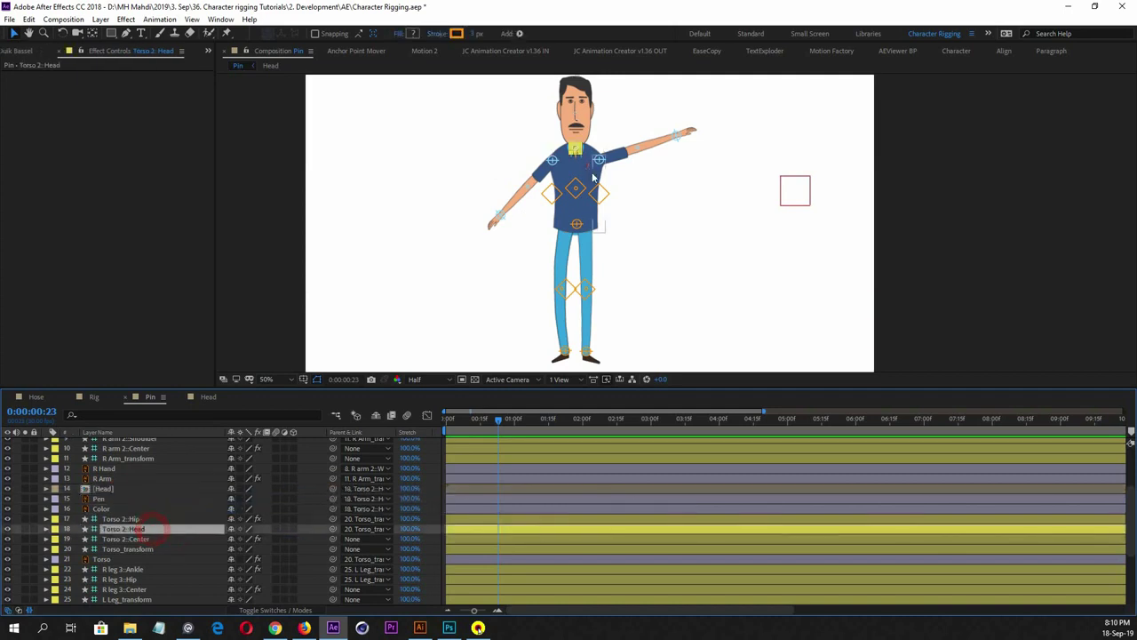
{"action": "left_click_drag", "start_coordinate": [586, 147], "coordinate": [539, 154]}
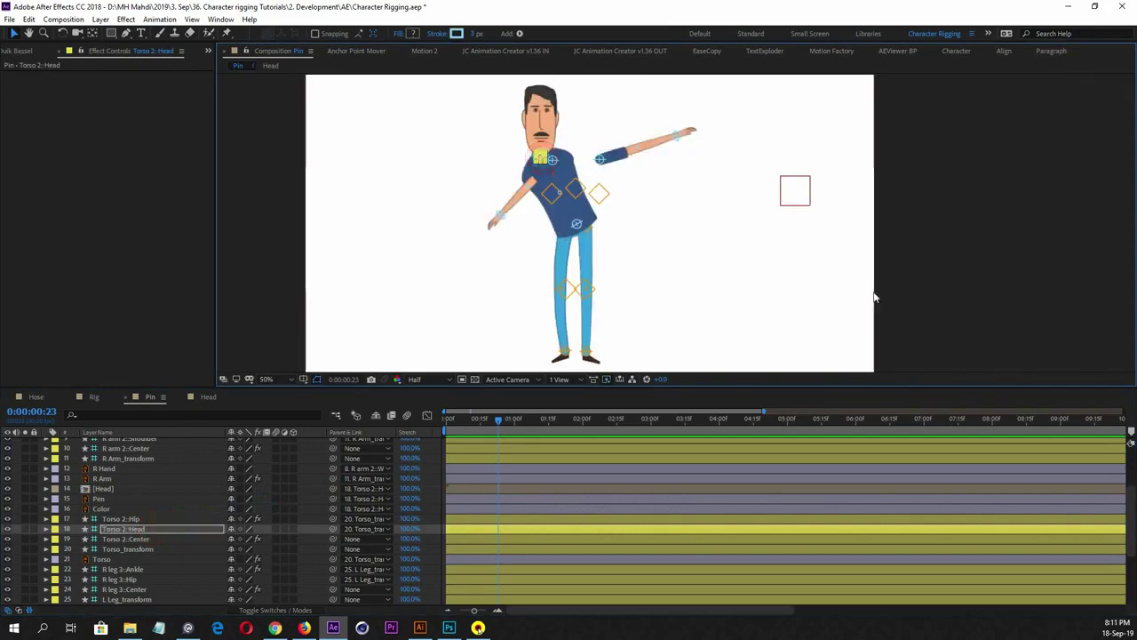
{"action": "key", "text": "ctrl+z"}
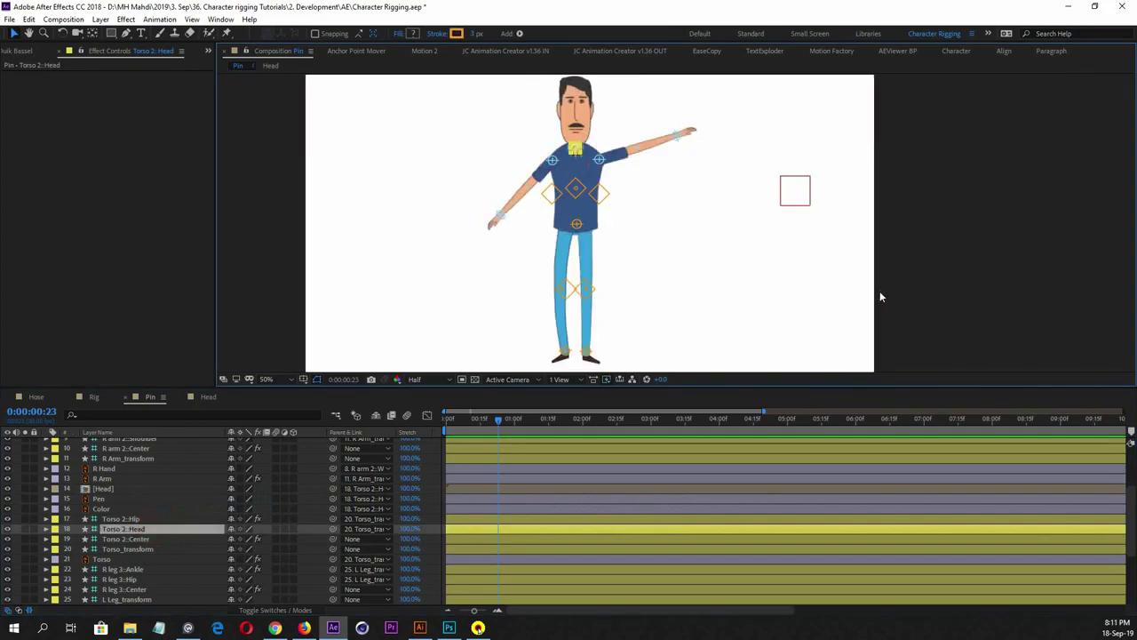
Review the Pin layer stack and the Hose and Head compositions, and return to the Pin composition
{"action": "scroll", "coordinate": [173, 552], "scroll_direction": "up", "scroll_amount": 3}
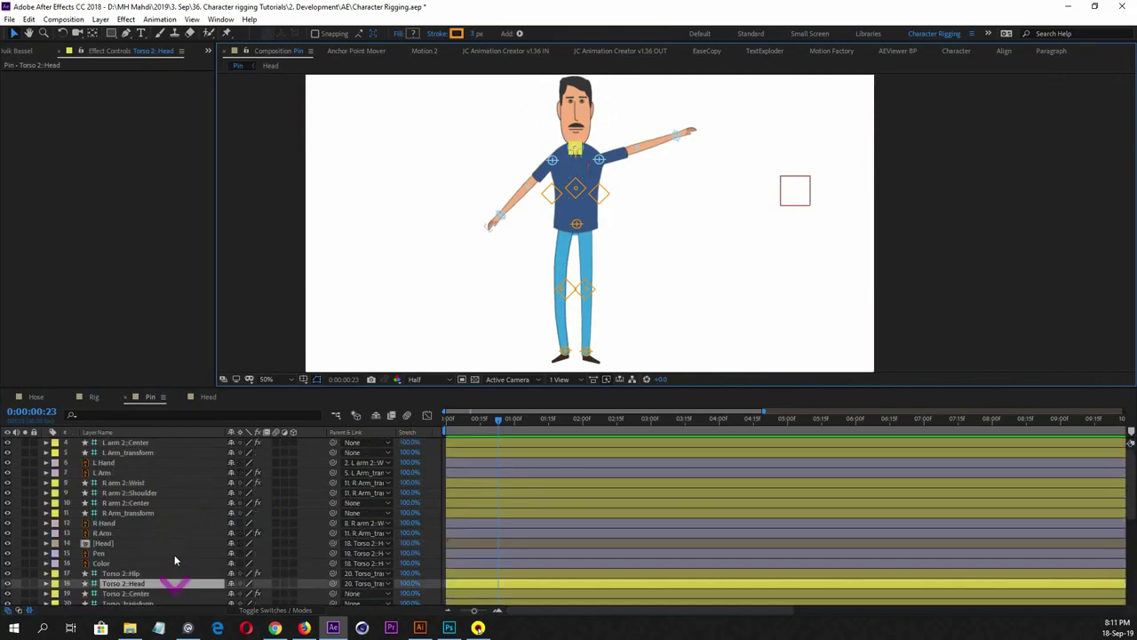
{"action": "scroll", "coordinate": [174, 556], "scroll_direction": "down", "scroll_amount": 6}
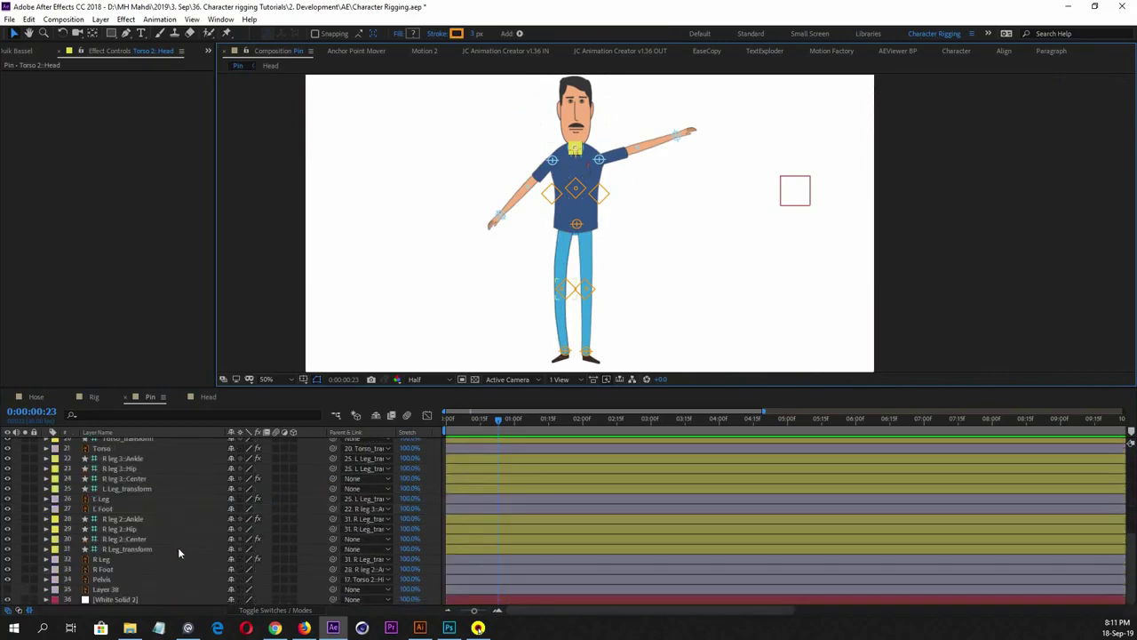
{"action": "scroll", "coordinate": [178, 547], "scroll_direction": "up", "scroll_amount": 6}
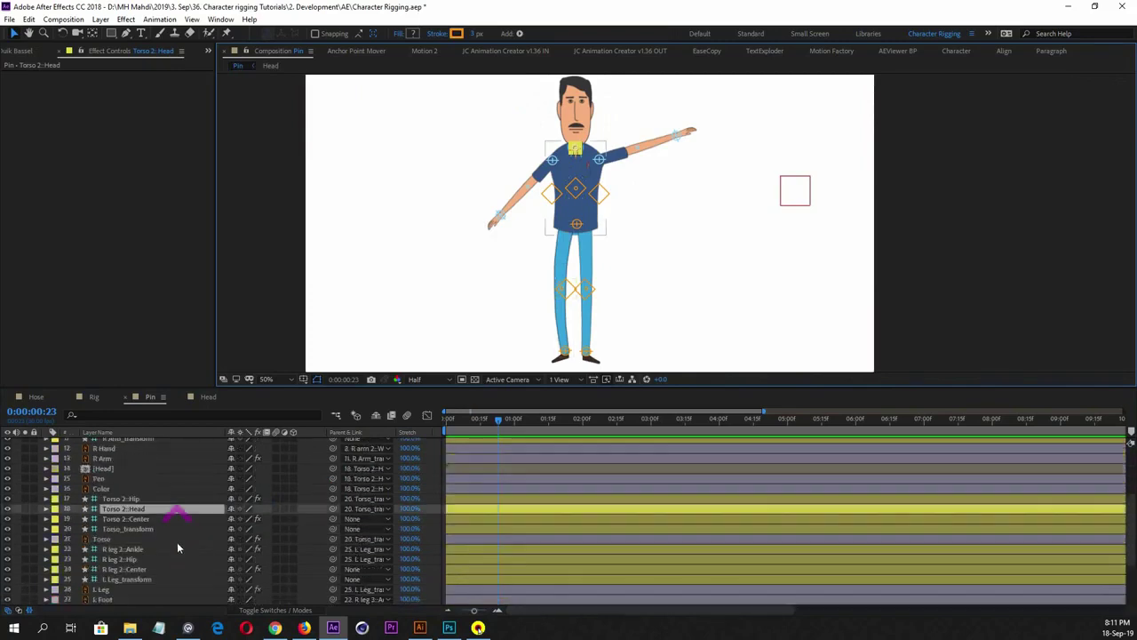
{"action": "left_click", "coordinate": [94, 396]}
{"action": "left_click", "coordinate": [36, 396]}
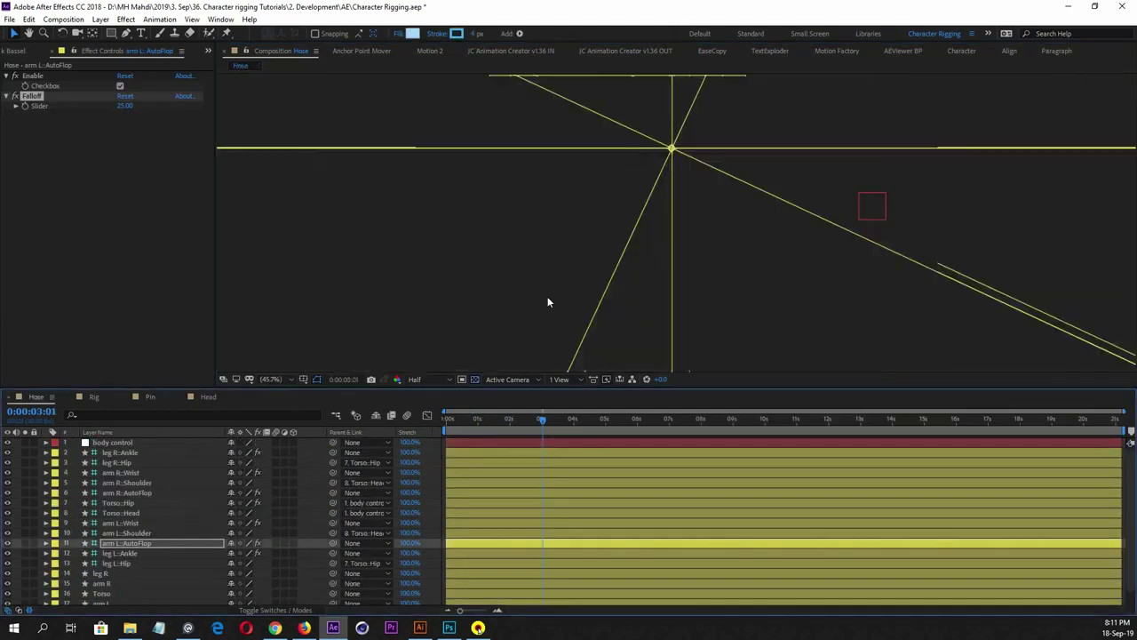
{"action": "left_click", "coordinate": [208, 396]}
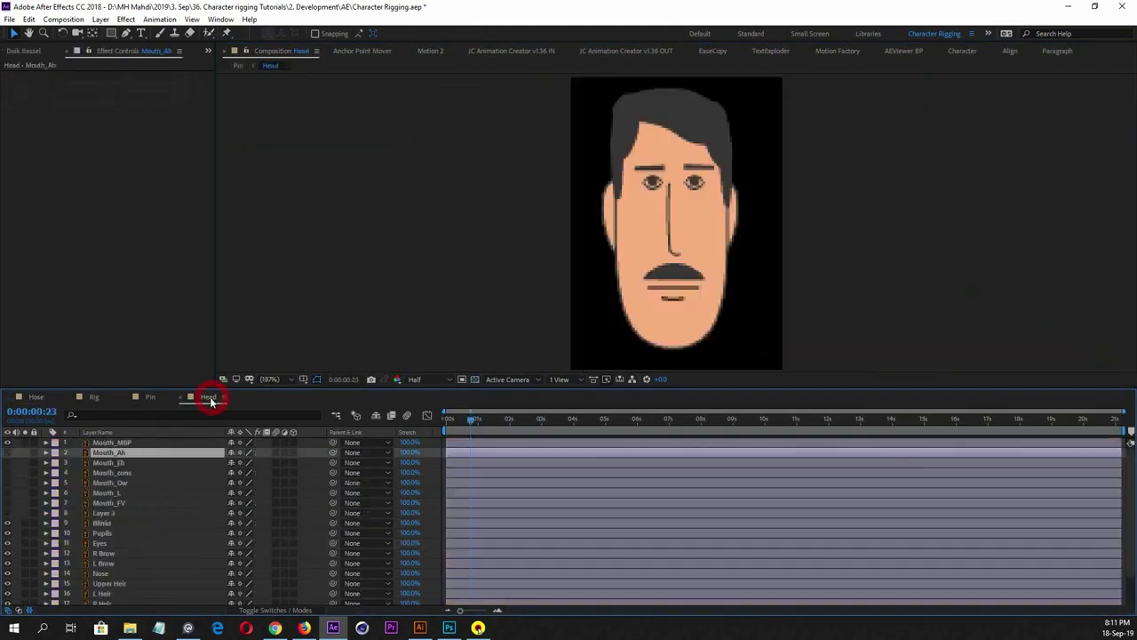
{"action": "left_click", "coordinate": [151, 396]}
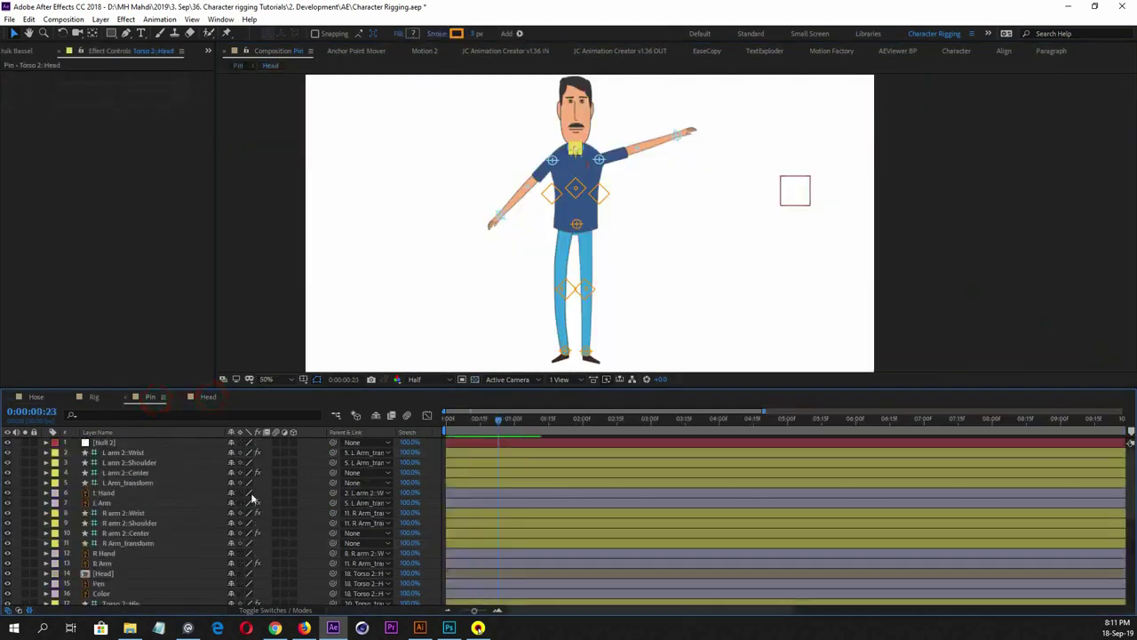
Parent the Torso 2::Hip and Torso 2::Head controllers to Null 2
{"action": "scroll", "coordinate": [141, 533], "scroll_direction": "down", "scroll_amount": 2}
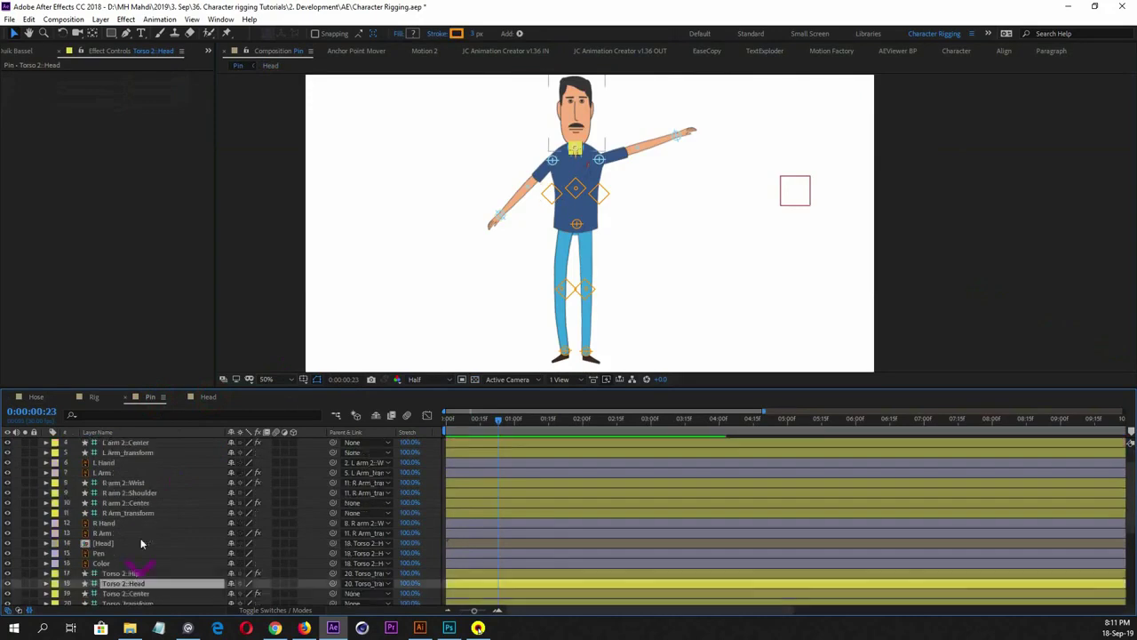
{"action": "scroll", "coordinate": [141, 537], "scroll_direction": "down", "scroll_amount": 2}
{"action": "scroll", "coordinate": [141, 538], "scroll_direction": "up", "scroll_amount": 3}
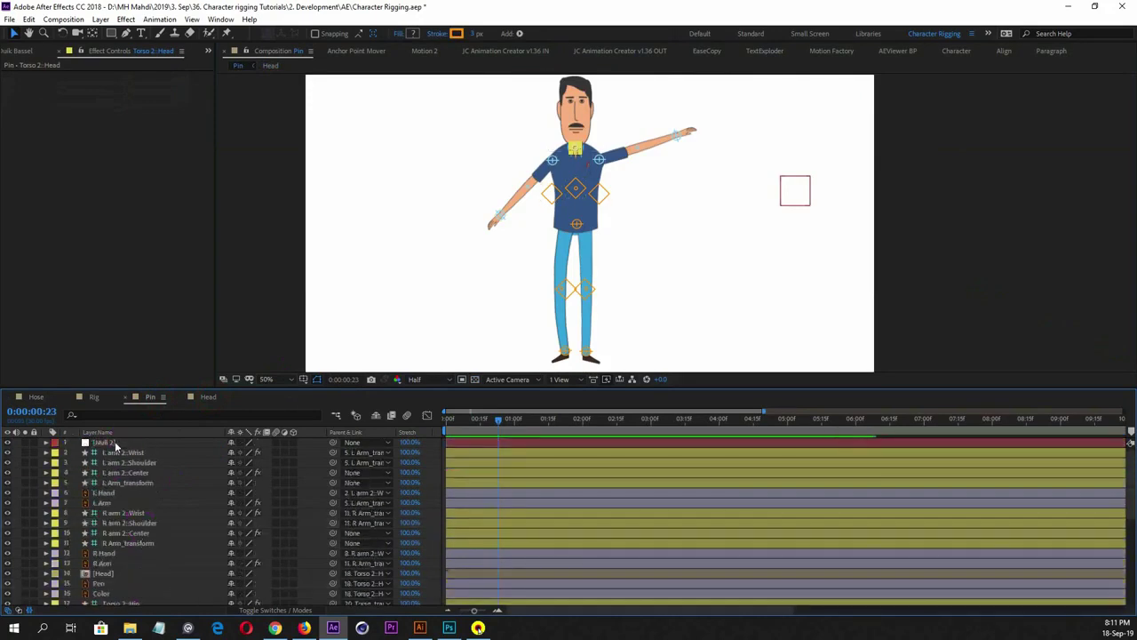
{"action": "left_click", "coordinate": [113, 442]}
{"action": "key", "text": "ctrl+alt+shift+y"}
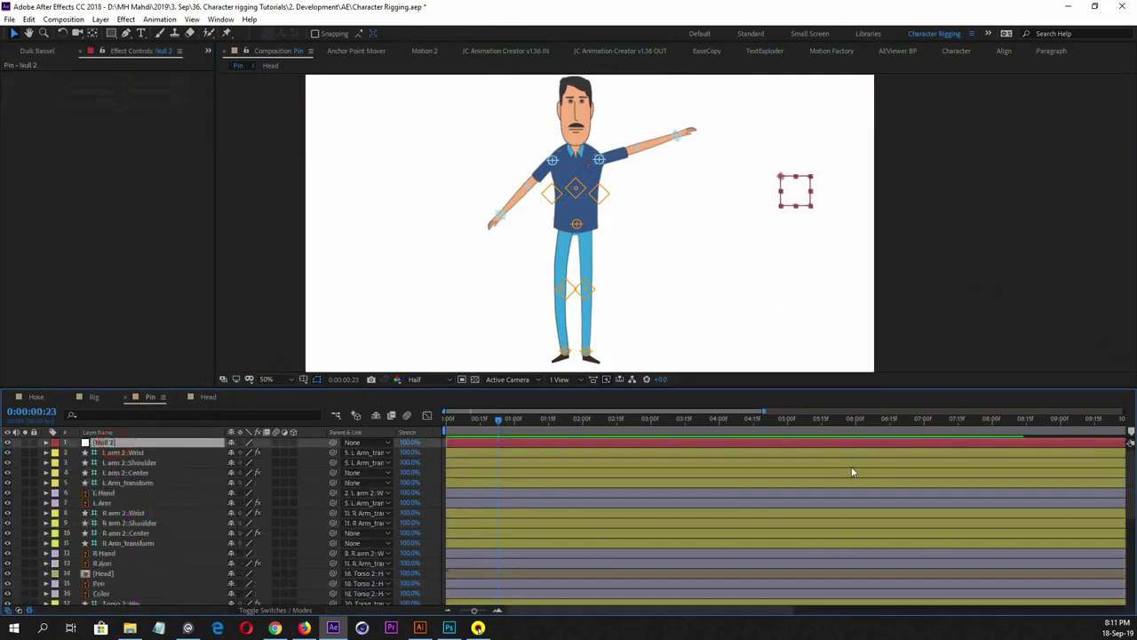
{"action": "scroll", "coordinate": [171, 547], "scroll_direction": "down", "scroll_amount": 4}
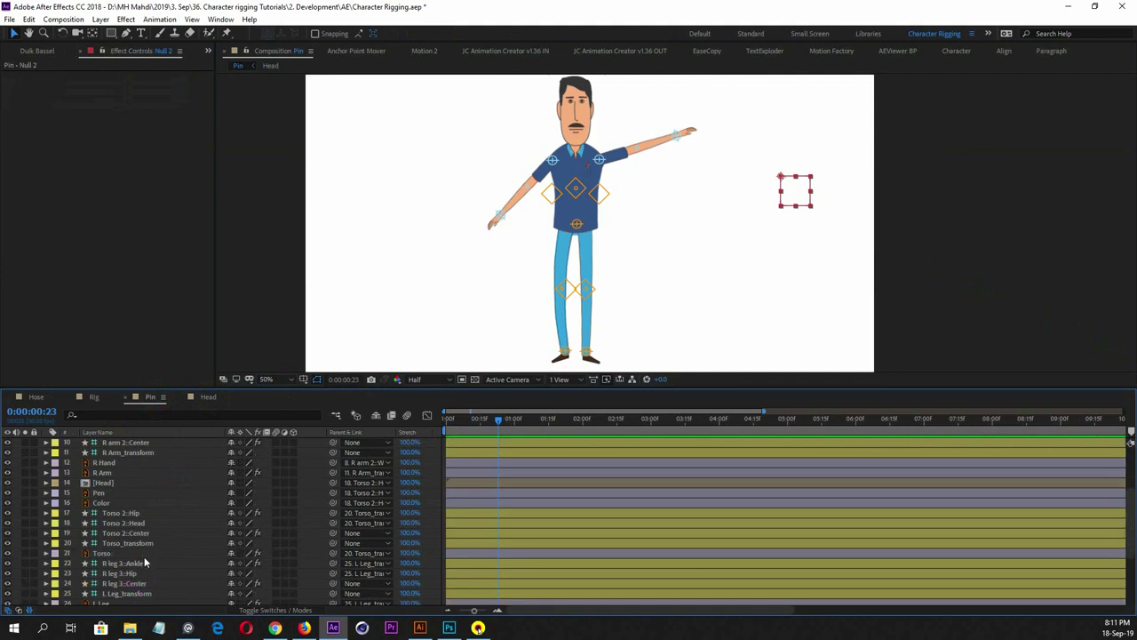
{"action": "left_click", "coordinate": [129, 514]}
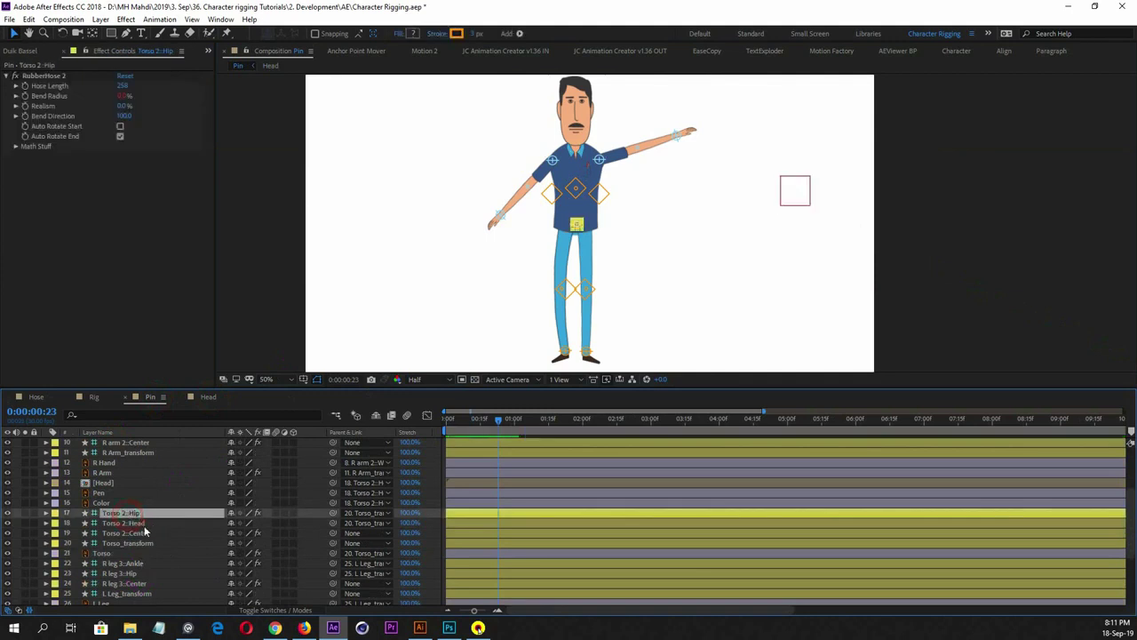
{"action": "left_click", "coordinate": [140, 523], "text": "shift"}
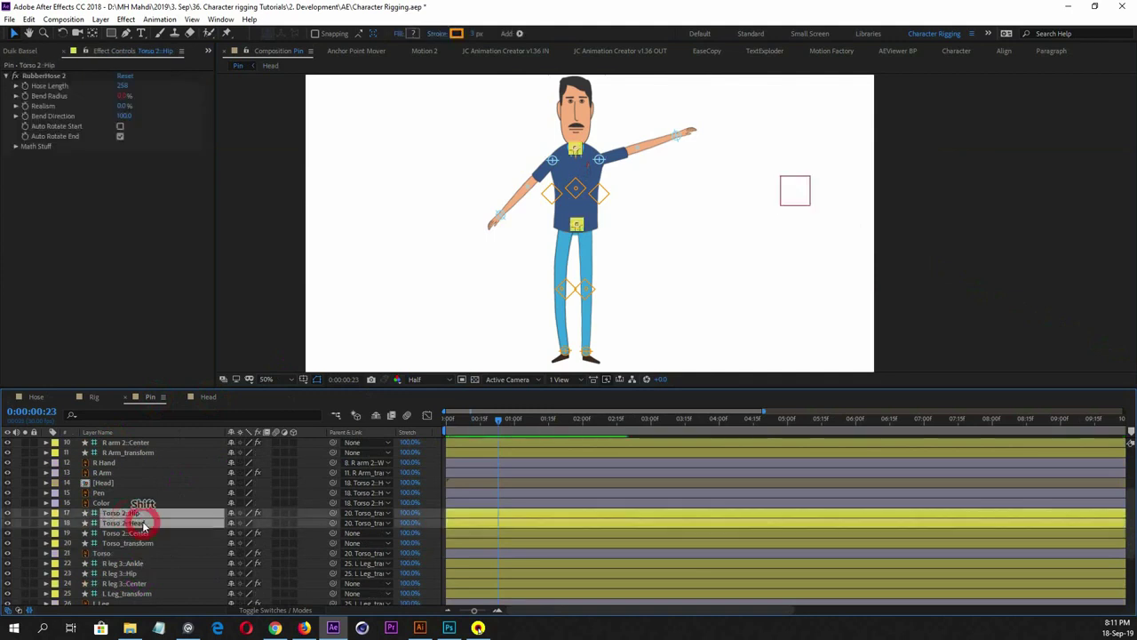
{"action": "left_click_drag", "start_coordinate": [334, 515], "coordinate": [129, 443]}
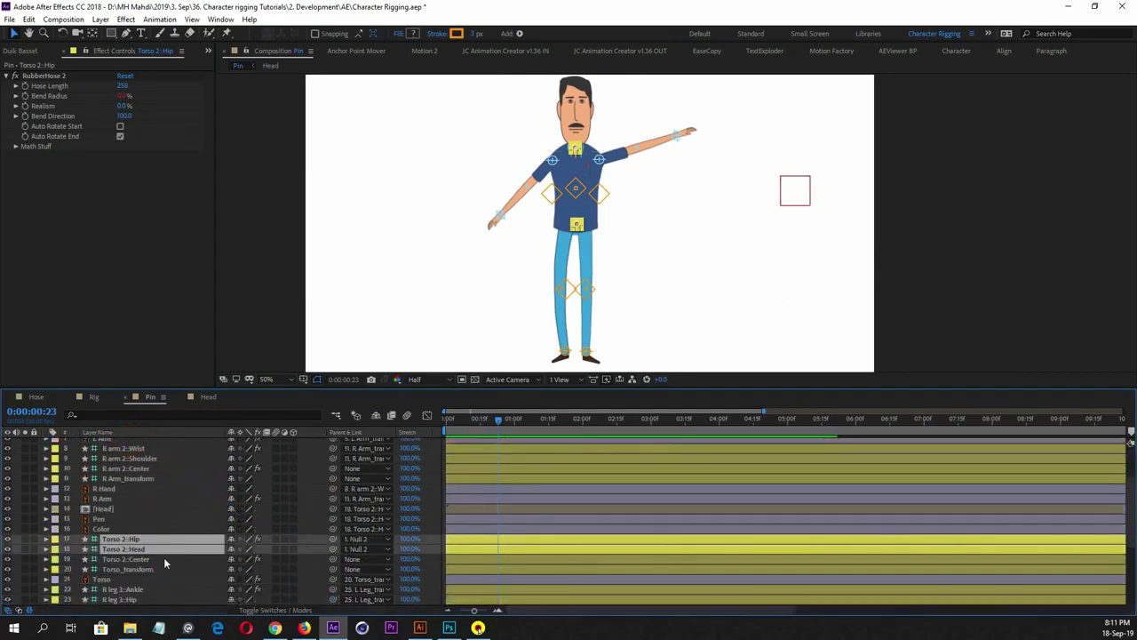
{"action": "left_click", "coordinate": [435, 512]}
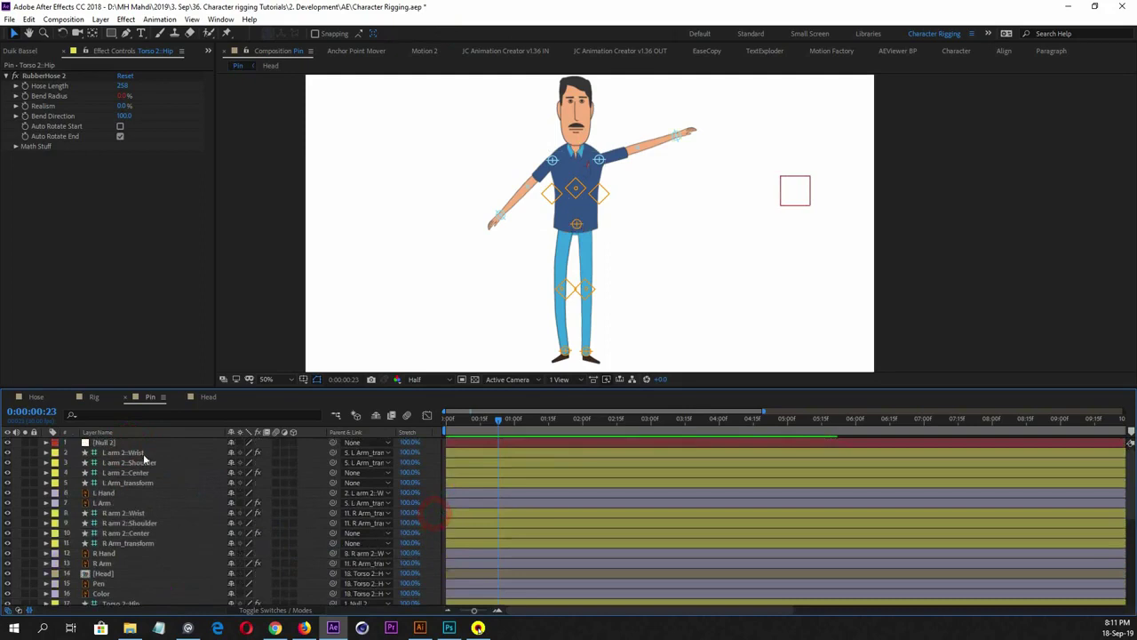
Test the torso link by moving Null 2 around, and undo the move
{"action": "left_click", "coordinate": [140, 442]}
{"action": "left_click", "coordinate": [798, 206]}
{"action": "left_click_drag", "start_coordinate": [797, 206], "coordinate": [765, 183]}
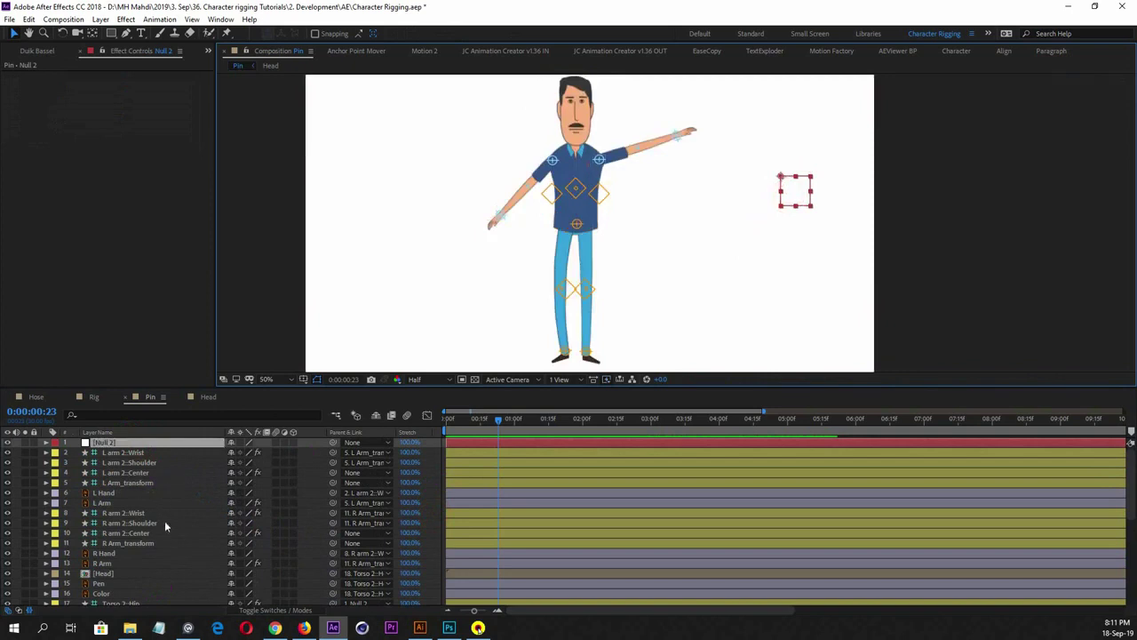
Check the reference Hose composition, then parent the L arm 2::Shoulder and R arm 2::Shoulder controllers in Pin to Torso 2::Head
{"action": "left_click", "coordinate": [147, 462]}
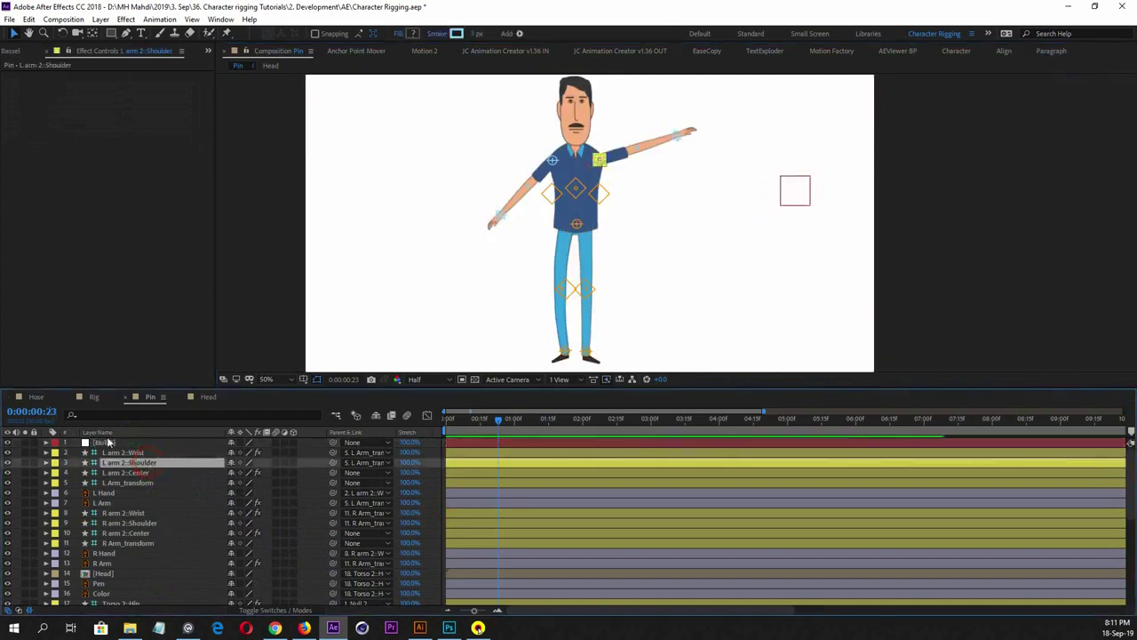
{"action": "left_click", "coordinate": [36, 397]}
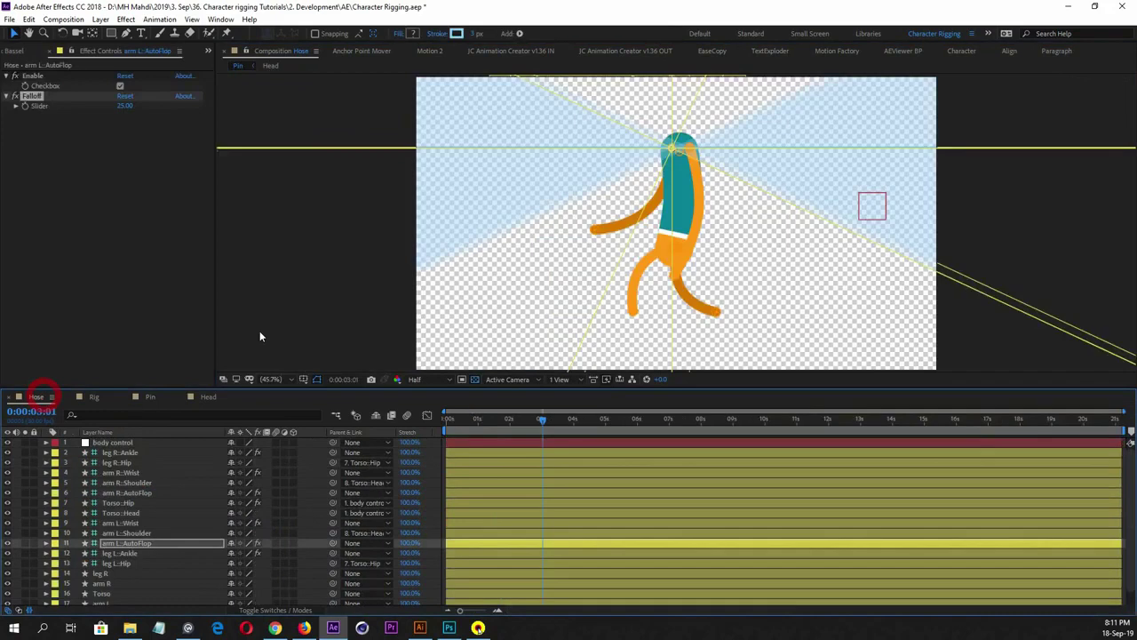
{"action": "left_click", "coordinate": [206, 396]}
{"action": "left_click", "coordinate": [150, 396]}
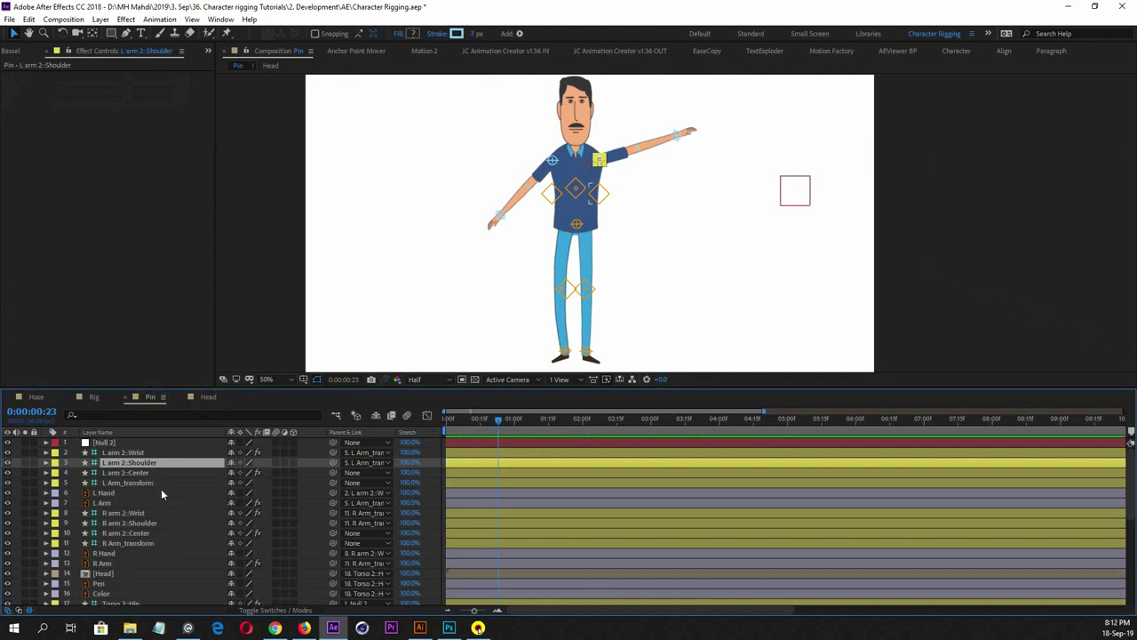
{"action": "scroll", "coordinate": [162, 496], "scroll_direction": "down", "scroll_amount": 1}
{"action": "left_click", "coordinate": [165, 492]}
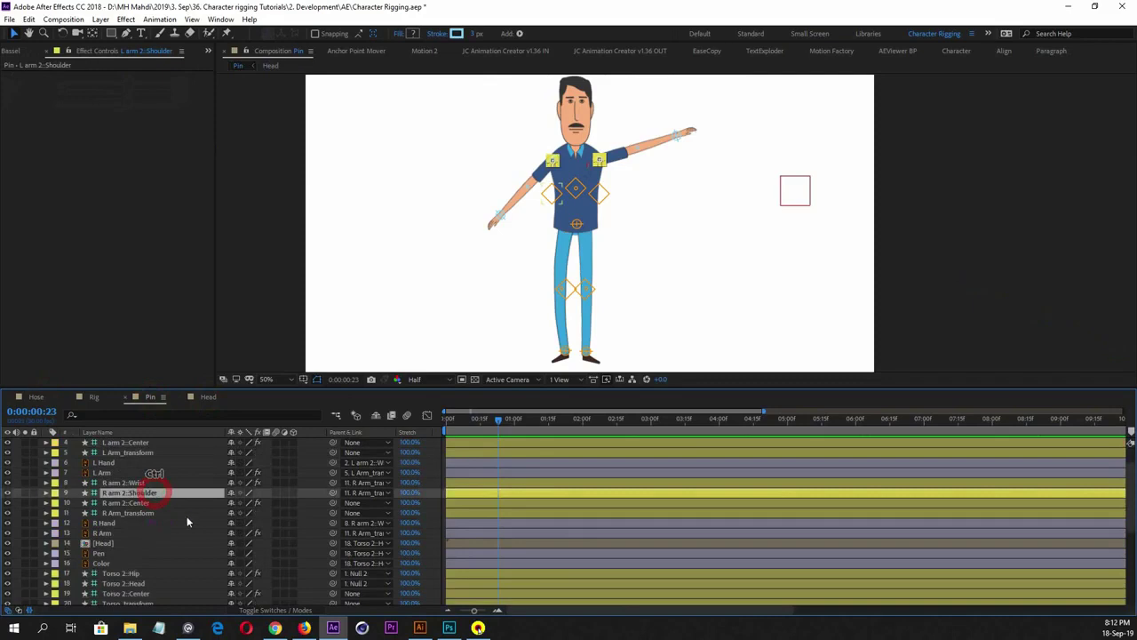
{"action": "scroll", "coordinate": [187, 521], "scroll_direction": "down", "scroll_amount": 1}
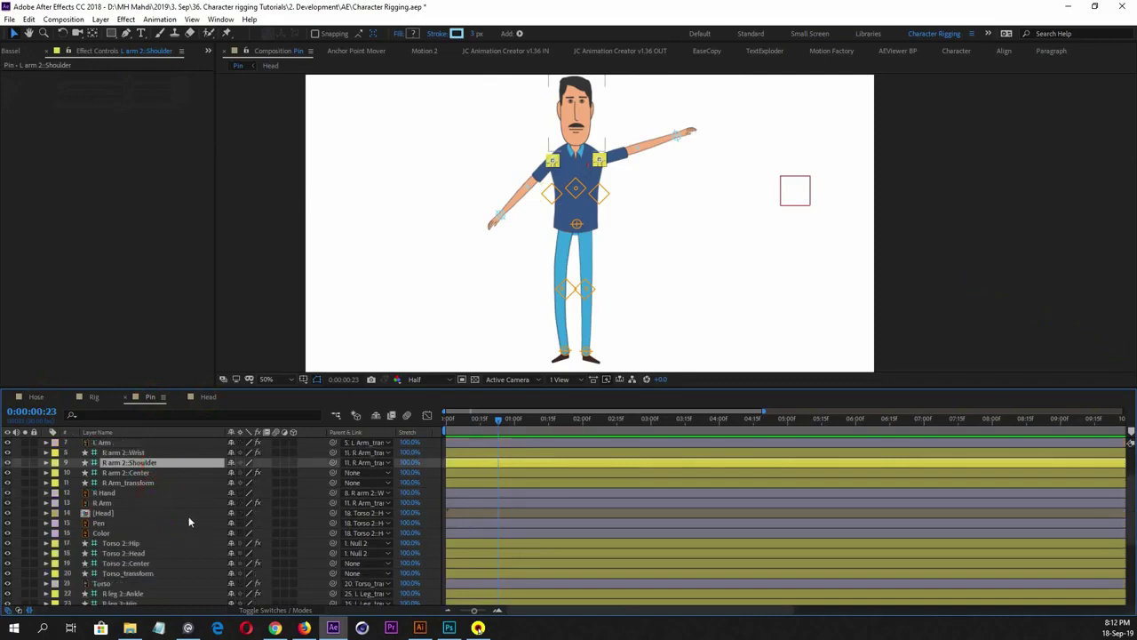
{"action": "scroll", "coordinate": [188, 522], "scroll_direction": "down", "scroll_amount": 1}
{"action": "scroll", "coordinate": [188, 528], "scroll_direction": "up", "scroll_amount": 2}
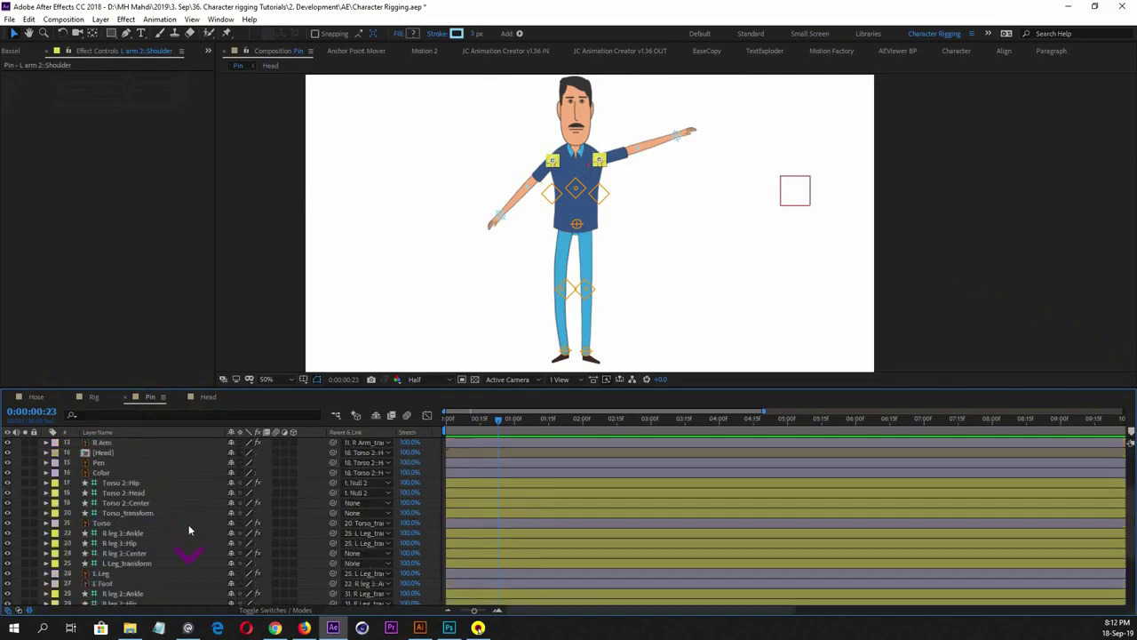
{"action": "left_click", "coordinate": [188, 492], "text": "ctrl"}
{"action": "scroll", "coordinate": [200, 511], "scroll_direction": "up", "scroll_amount": 1}
{"action": "left_click_drag", "start_coordinate": [333, 522], "coordinate": [169, 494]}
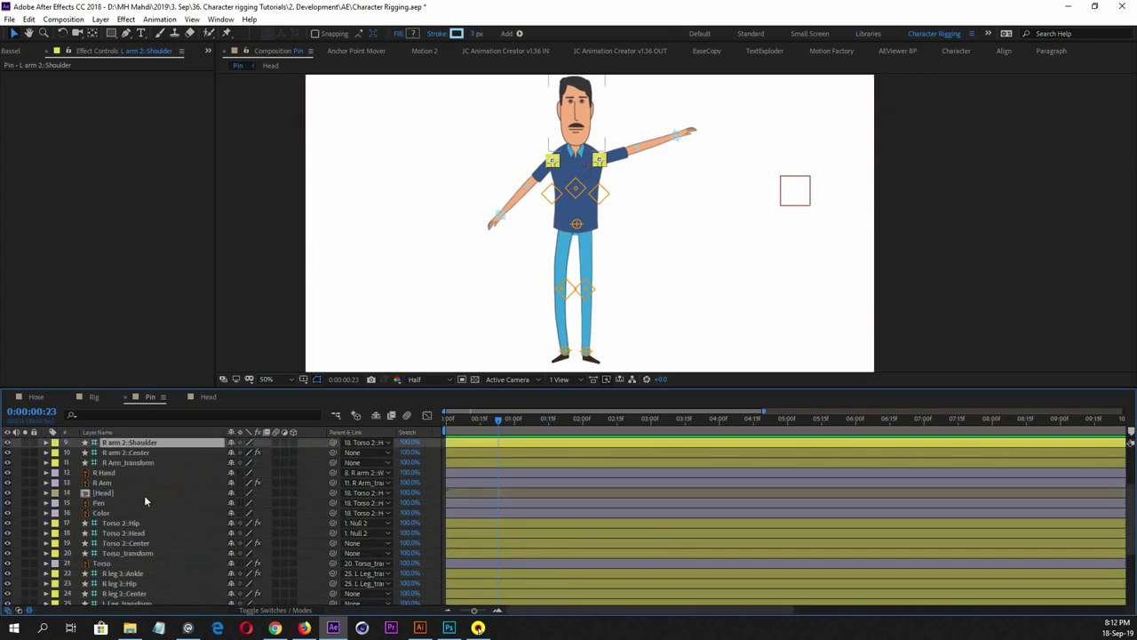
Parent the R leg 3::Hip and R leg 2::Hip controllers to Torso 2::Hip
{"action": "scroll", "coordinate": [148, 545], "scroll_direction": "down", "scroll_amount": 3}
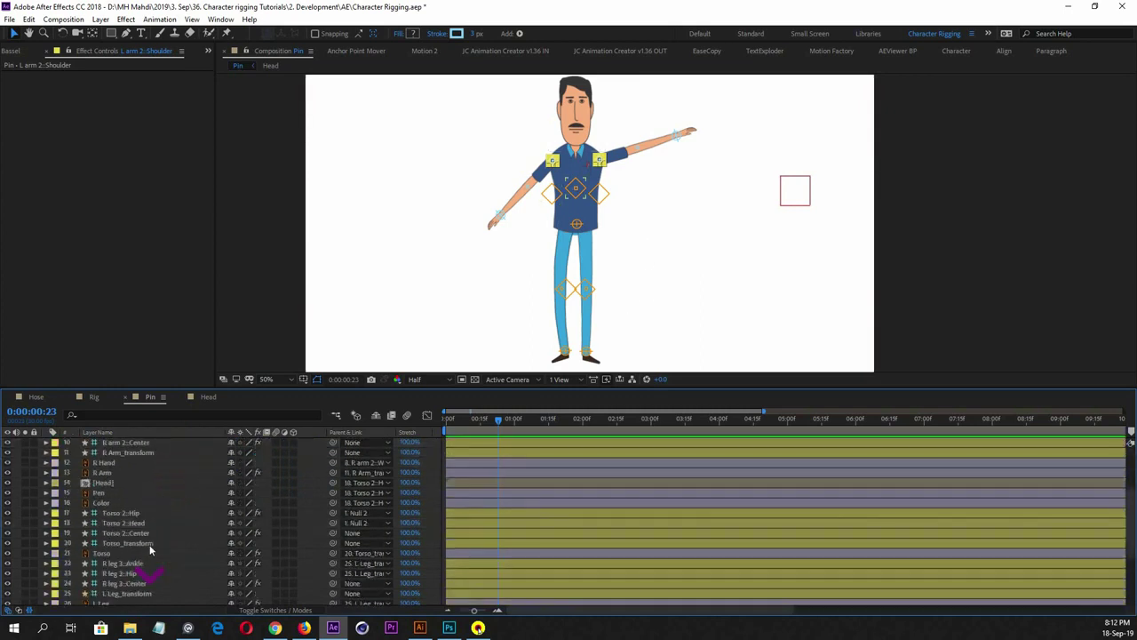
{"action": "left_click", "coordinate": [138, 513]}
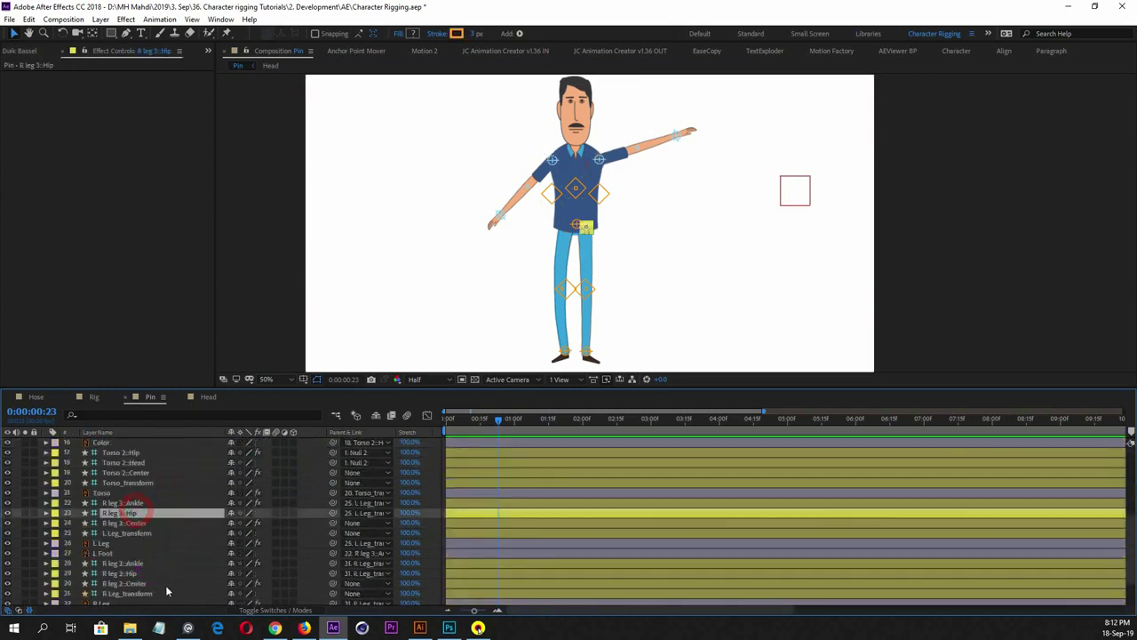
{"action": "left_click", "coordinate": [140, 574], "text": "ctrl"}
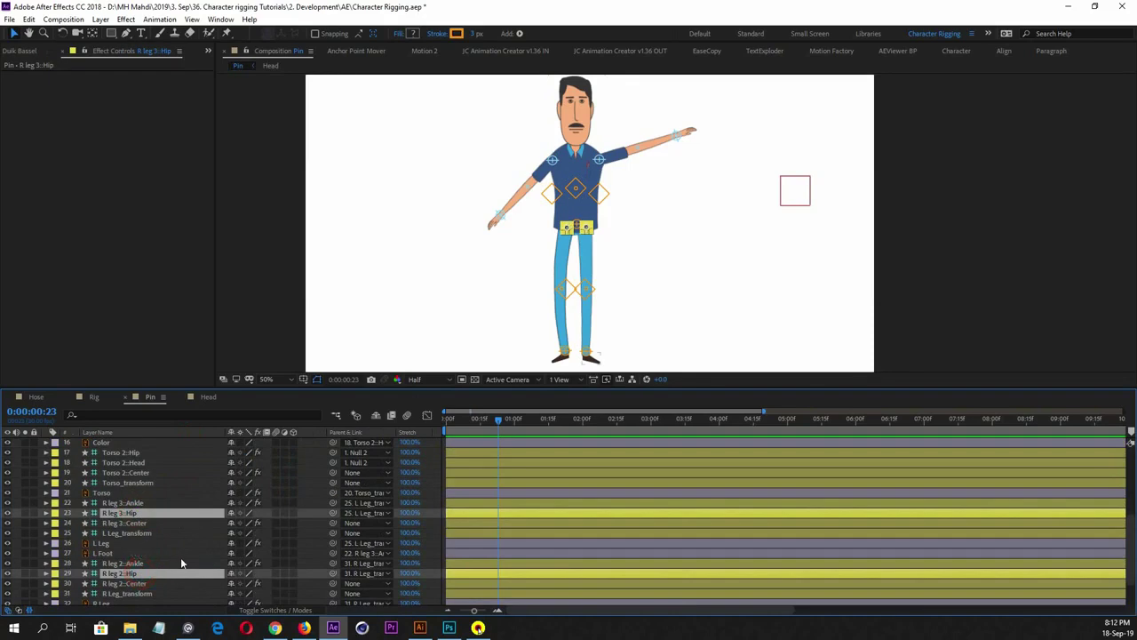
{"action": "scroll", "coordinate": [187, 550], "scroll_direction": "up", "scroll_amount": 2}
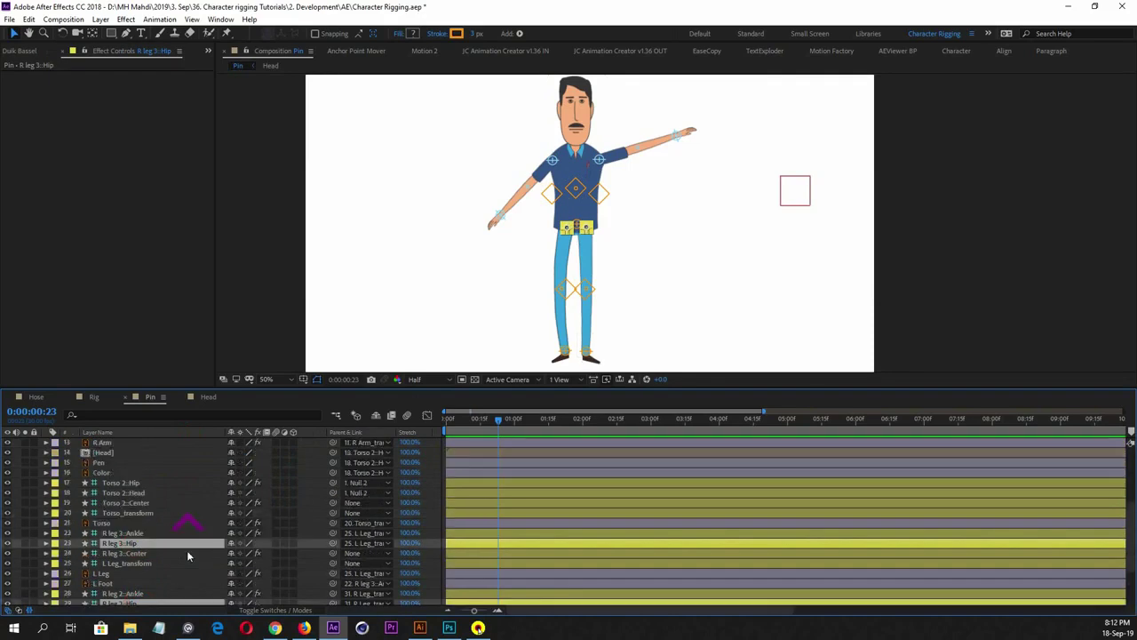
{"action": "left_click_drag", "start_coordinate": [333, 573], "coordinate": [160, 519]}
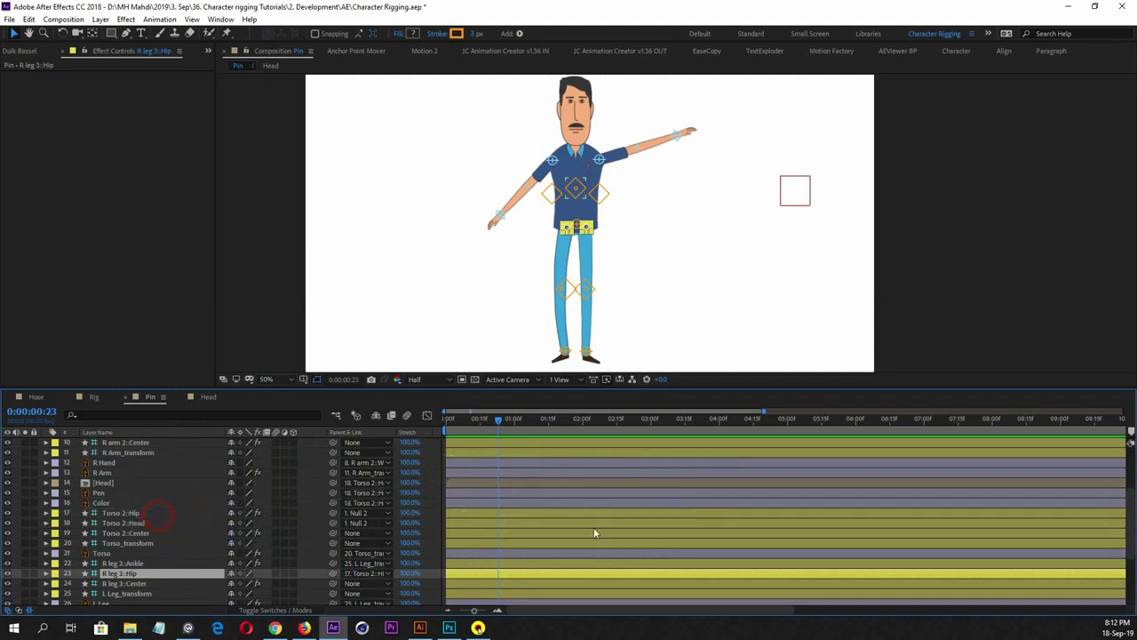
Test the whole-body rig by moving Null 2 around, leaving it slightly below its starting position so the knees bend
{"action": "scroll", "coordinate": [166, 496], "scroll_direction": "up", "scroll_amount": 3}
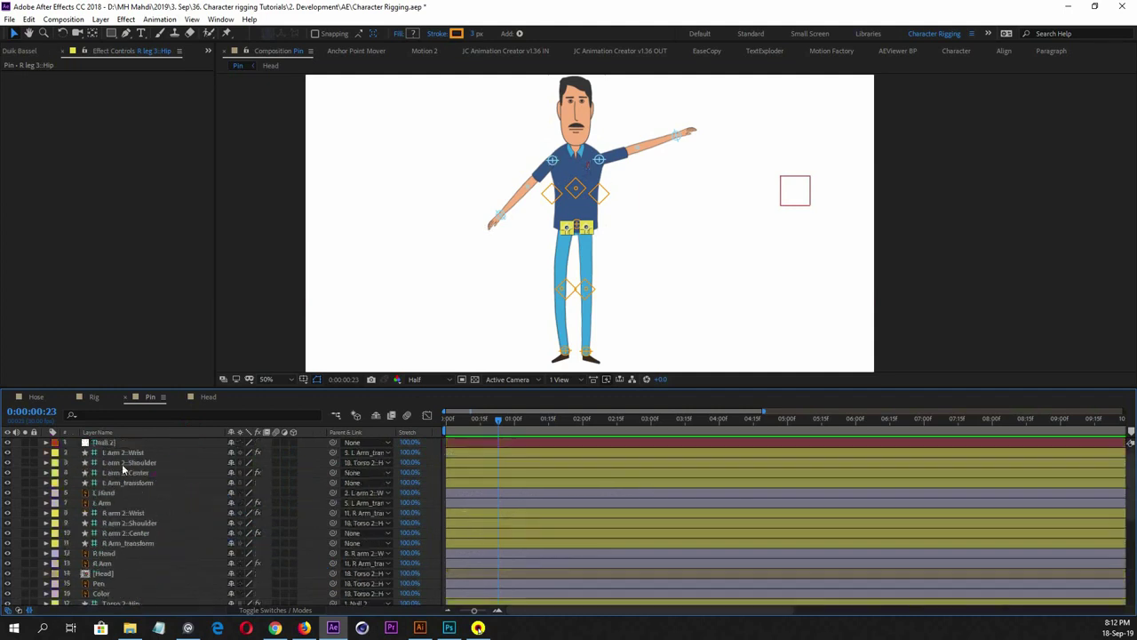
{"action": "left_click", "coordinate": [107, 442]}
{"action": "mouse_move", "coordinate": [793, 190]}
{"action": "left_mouse_down"}
{"action": "mouse_move", "coordinate": [754, 208]}
{"action": "mouse_move", "coordinate": [741, 192]}
{"action": "mouse_move", "coordinate": [774, 173]}
{"action": "mouse_move", "coordinate": [811, 192]}
{"action": "mouse_move", "coordinate": [814, 235]}
{"action": "mouse_move", "coordinate": [807, 202]}
{"action": "mouse_move", "coordinate": [786, 195]}
{"action": "left_mouse_up"}
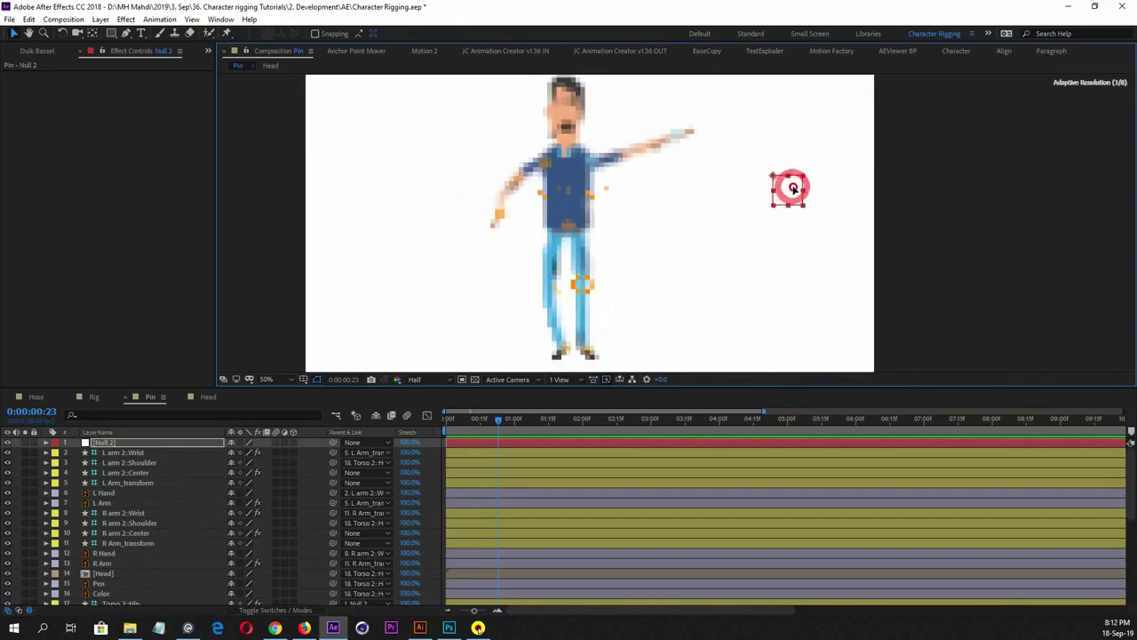
{"action": "mouse_move", "coordinate": [812, 194]}
{"action": "left_mouse_down"}
{"action": "mouse_move", "coordinate": [791, 213]}
{"action": "mouse_move", "coordinate": [774, 205]}
{"action": "mouse_move", "coordinate": [773, 193]}
{"action": "mouse_move", "coordinate": [795, 197]}
{"action": "mouse_move", "coordinate": [789, 188]}
{"action": "mouse_move", "coordinate": [769, 190]}
{"action": "mouse_move", "coordinate": [779, 226]}
{"action": "mouse_move", "coordinate": [804, 216]}
{"action": "mouse_move", "coordinate": [809, 195]}
{"action": "mouse_move", "coordinate": [796, 196]}
{"action": "left_mouse_up"}
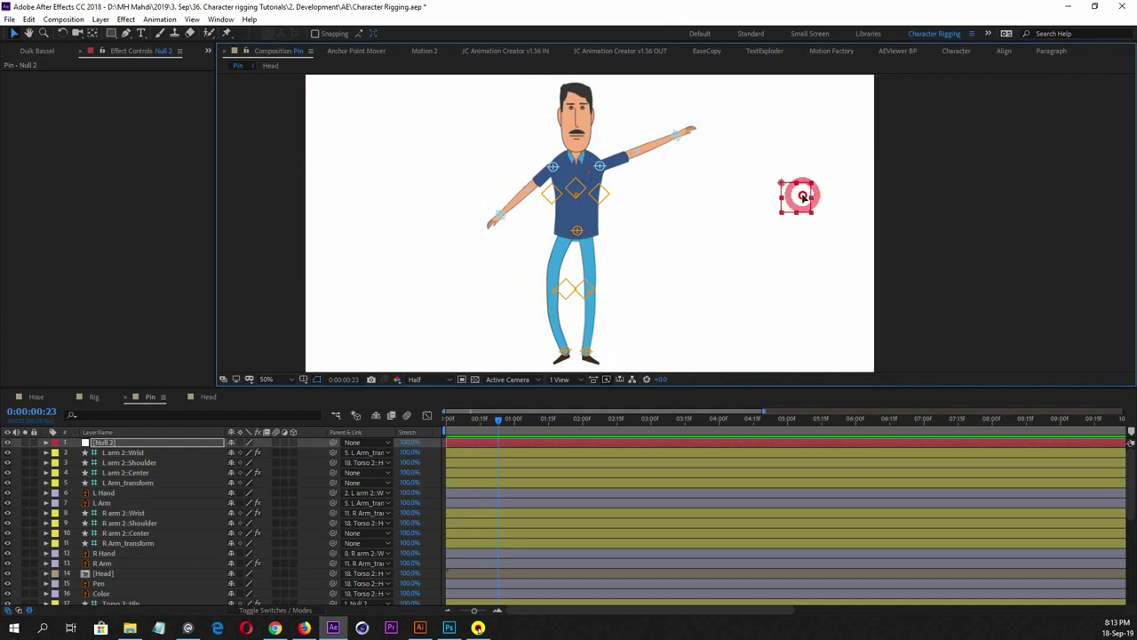
{"action": "mouse_move", "coordinate": [802, 196]}
{"action": "left_mouse_down"}
{"action": "mouse_move", "coordinate": [794, 211]}
{"action": "mouse_move", "coordinate": [819, 198]}
{"action": "mouse_move", "coordinate": [798, 184]}
{"action": "mouse_move", "coordinate": [803, 196]}
{"action": "left_mouse_up"}
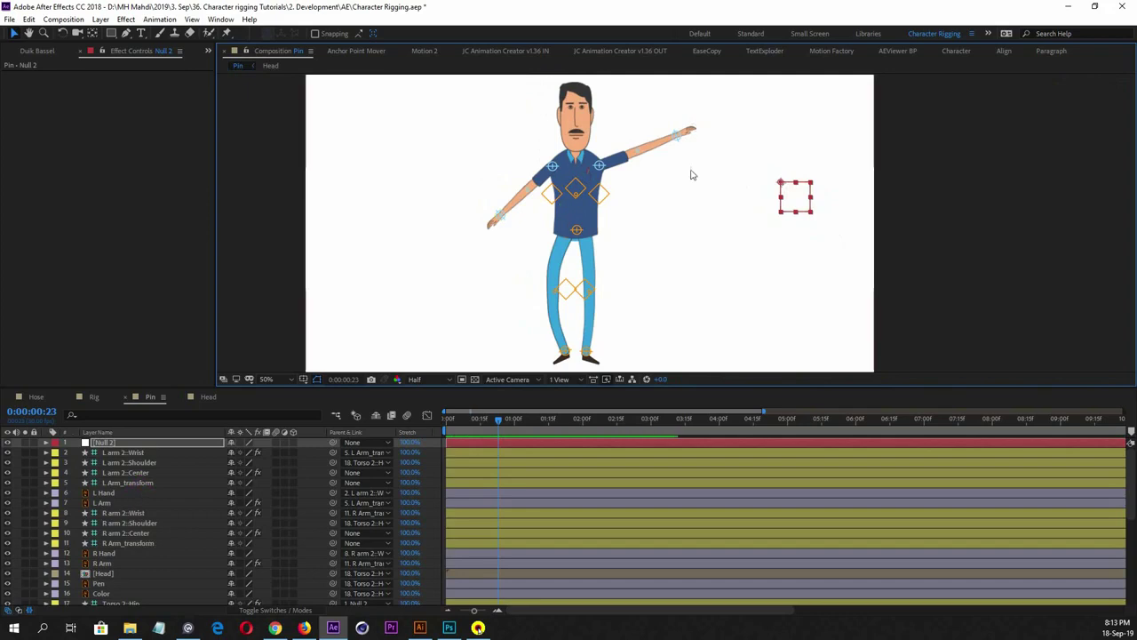
Lower the L arm 2::Wrist controller below shoulder height, test the pose by shifting Null 2, and undo the null's shift
{"action": "left_click_drag", "start_coordinate": [674, 133], "coordinate": [672, 197]}
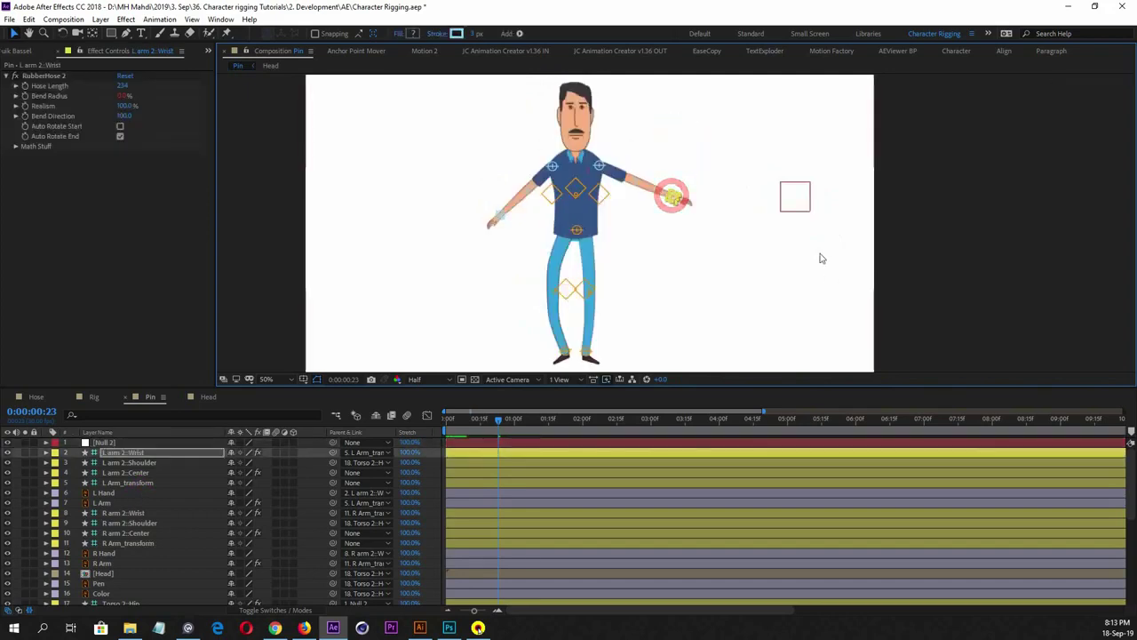
{"action": "mouse_move", "coordinate": [793, 196]}
{"action": "left_mouse_down"}
{"action": "mouse_move", "coordinate": [741, 213]}
{"action": "mouse_move", "coordinate": [761, 177]}
{"action": "mouse_move", "coordinate": [789, 198]}
{"action": "mouse_move", "coordinate": [776, 243]}
{"action": "mouse_move", "coordinate": [742, 205]}
{"action": "mouse_move", "coordinate": [784, 187]}
{"action": "mouse_move", "coordinate": [792, 228]}
{"action": "mouse_move", "coordinate": [822, 213]}
{"action": "mouse_move", "coordinate": [794, 226]}
{"action": "mouse_move", "coordinate": [777, 203]}
{"action": "mouse_move", "coordinate": [805, 211]}
{"action": "mouse_move", "coordinate": [785, 201]}
{"action": "left_mouse_up"}
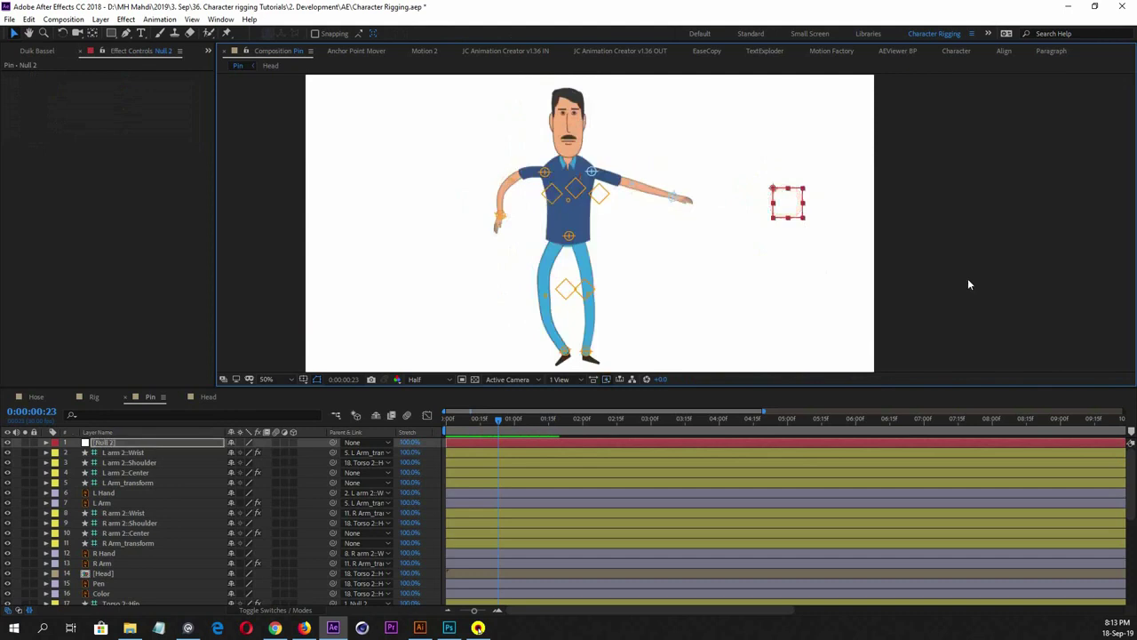
{"action": "scroll", "coordinate": [680, 246], "scroll_direction": "down", "scroll_amount": 2}
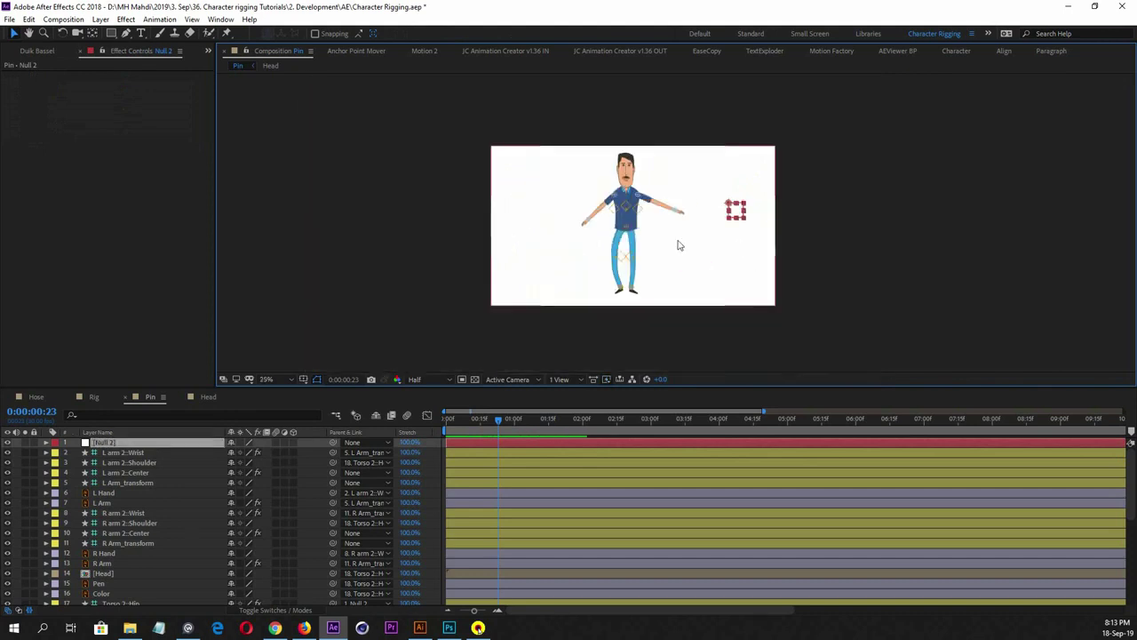
{"action": "scroll", "coordinate": [679, 246], "scroll_direction": "up", "scroll_amount": 2}
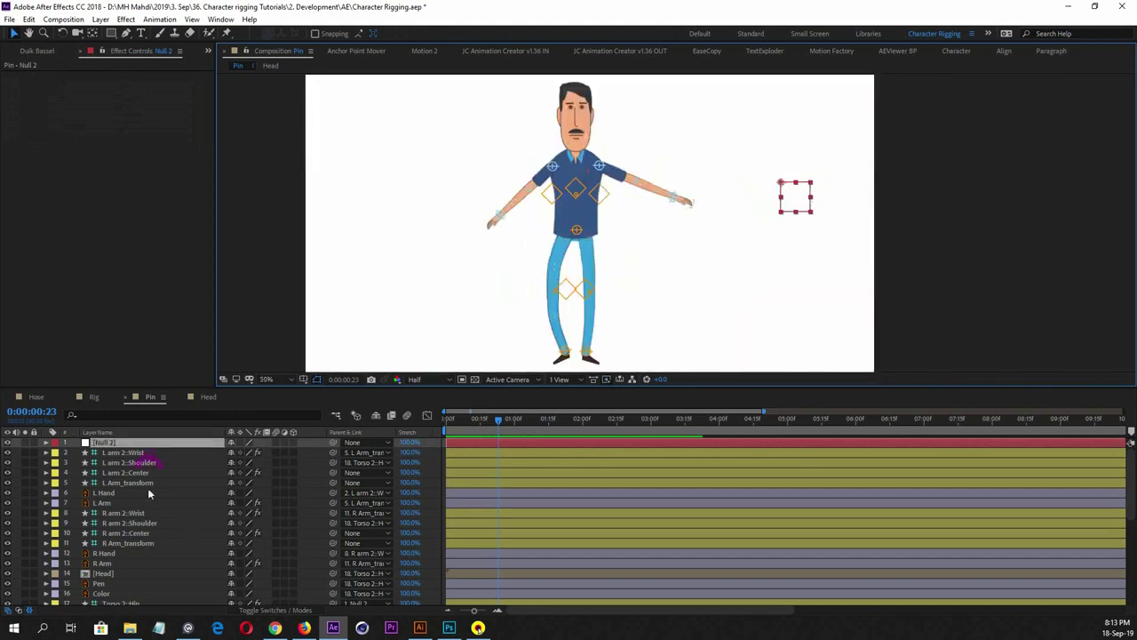
Add a RubberHose AutoFlop to the L arm 2::Shoulder controller
{"action": "scroll", "coordinate": [147, 491], "scroll_direction": "down", "scroll_amount": 3}
{"action": "scroll", "coordinate": [144, 494], "scroll_direction": "up", "scroll_amount": 3}
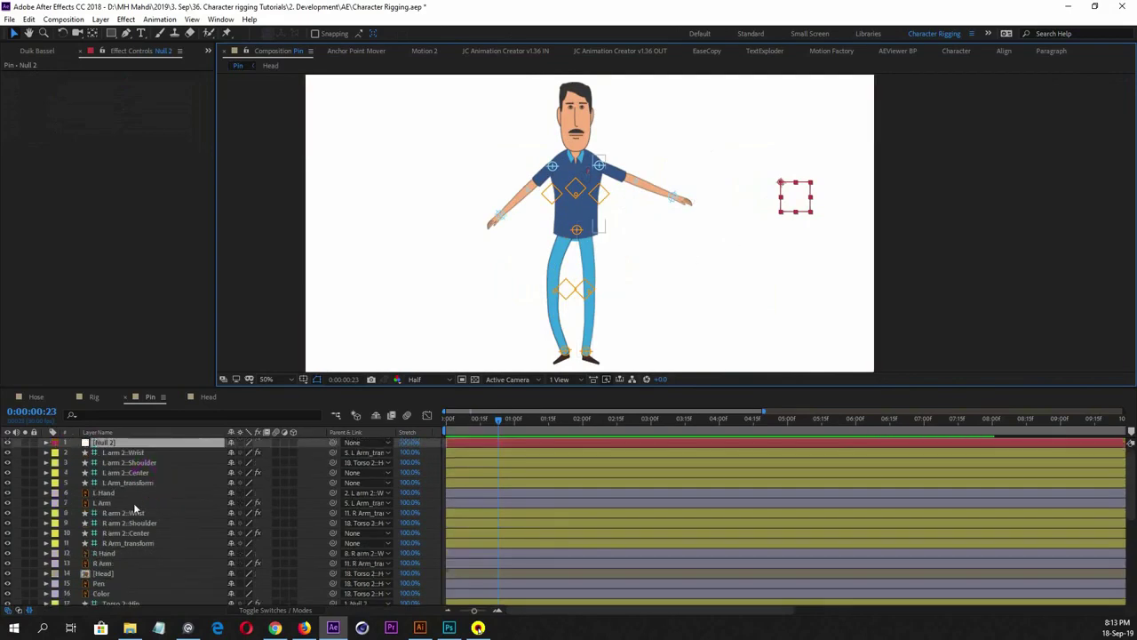
{"action": "left_click", "coordinate": [124, 452]}
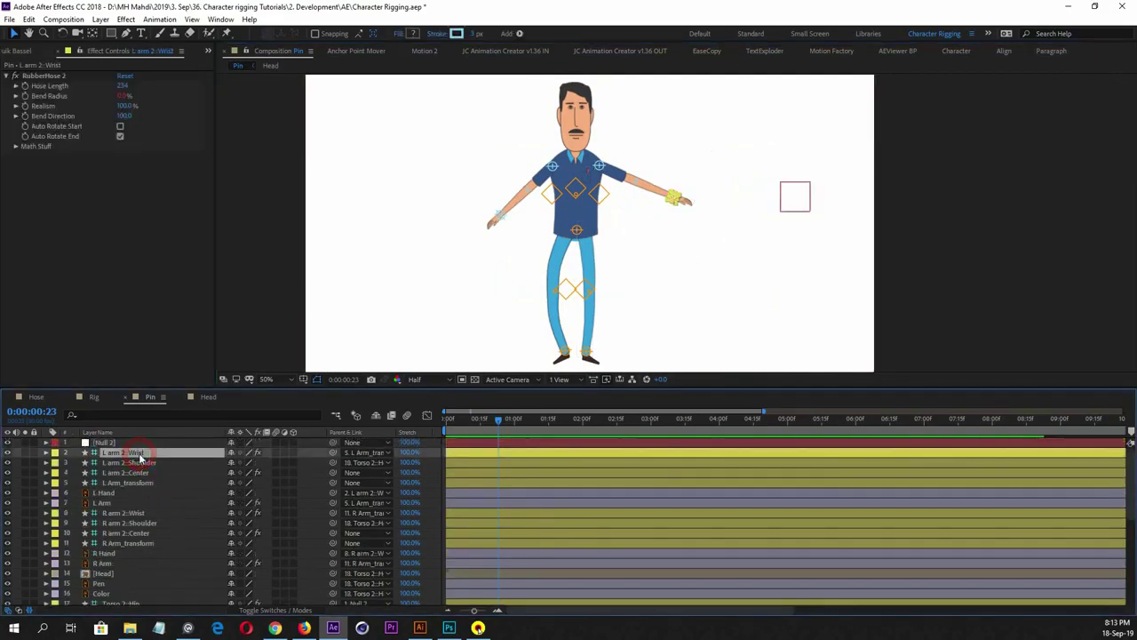
{"action": "left_click", "coordinate": [133, 463]}
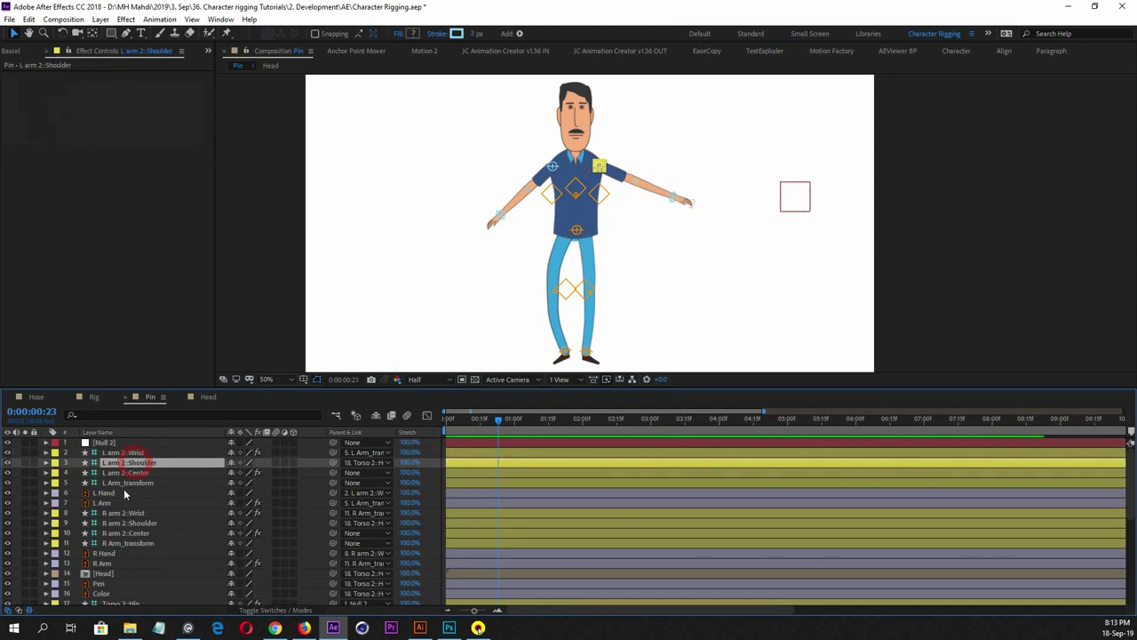
{"action": "left_click", "coordinate": [121, 503]}
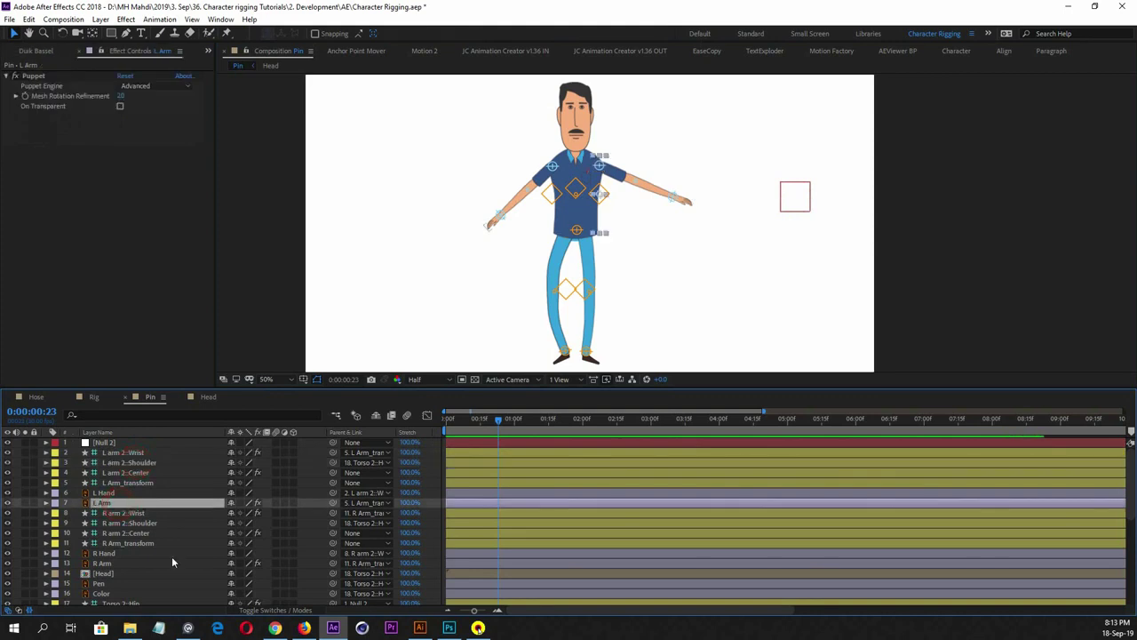
{"action": "left_click", "coordinate": [150, 462]}
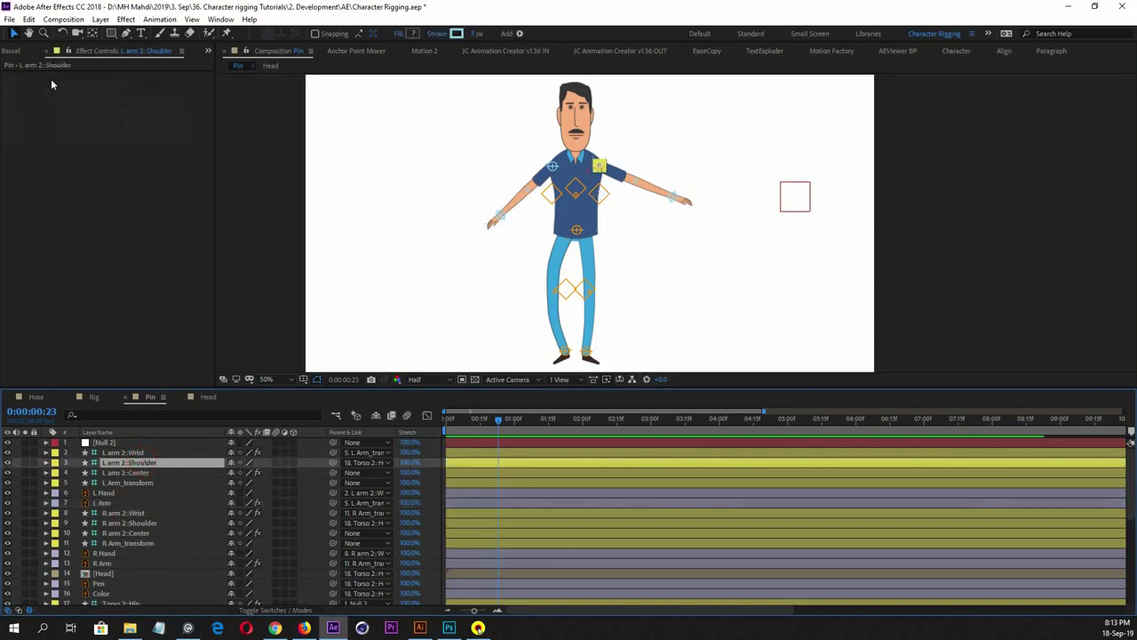
{"action": "left_click", "coordinate": [16, 52]}
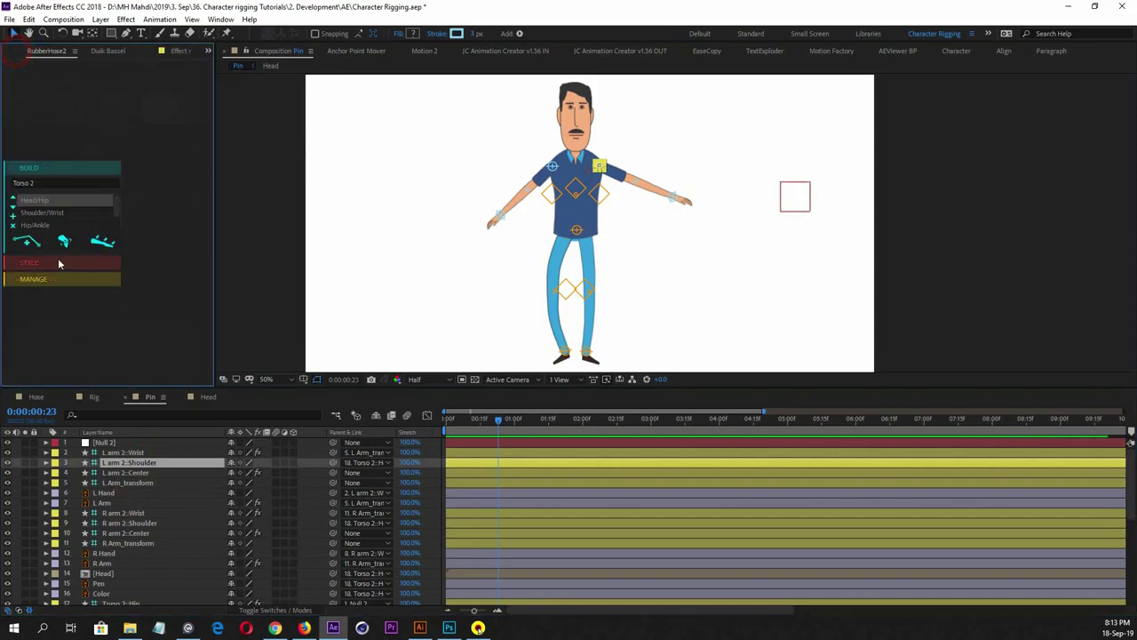
{"action": "left_click", "coordinate": [56, 281]}
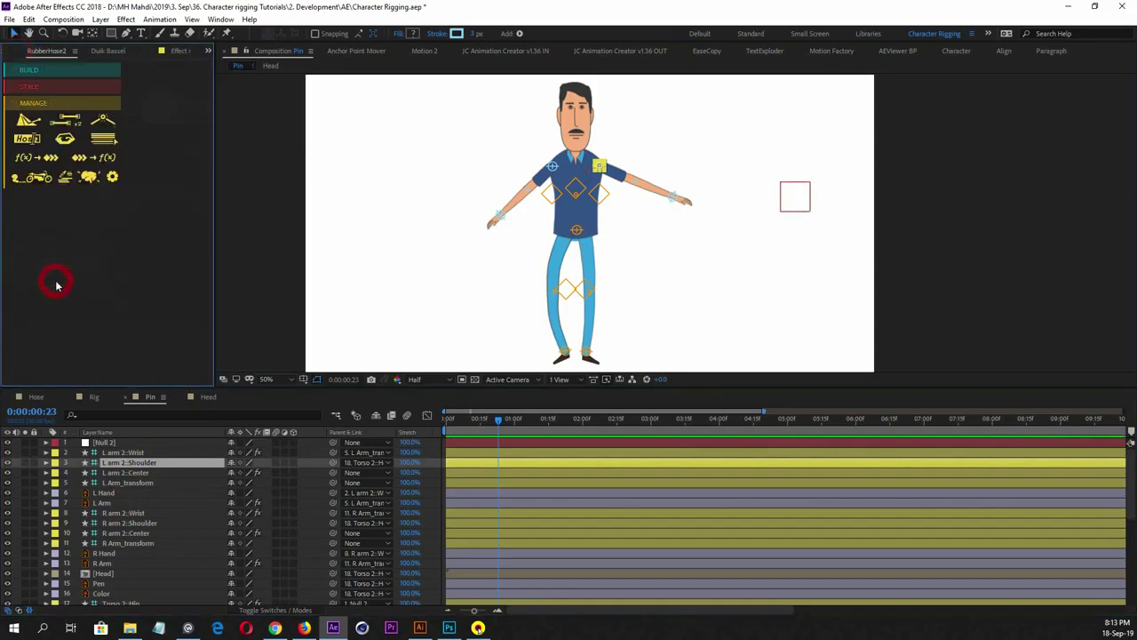
{"action": "left_click", "coordinate": [31, 124]}
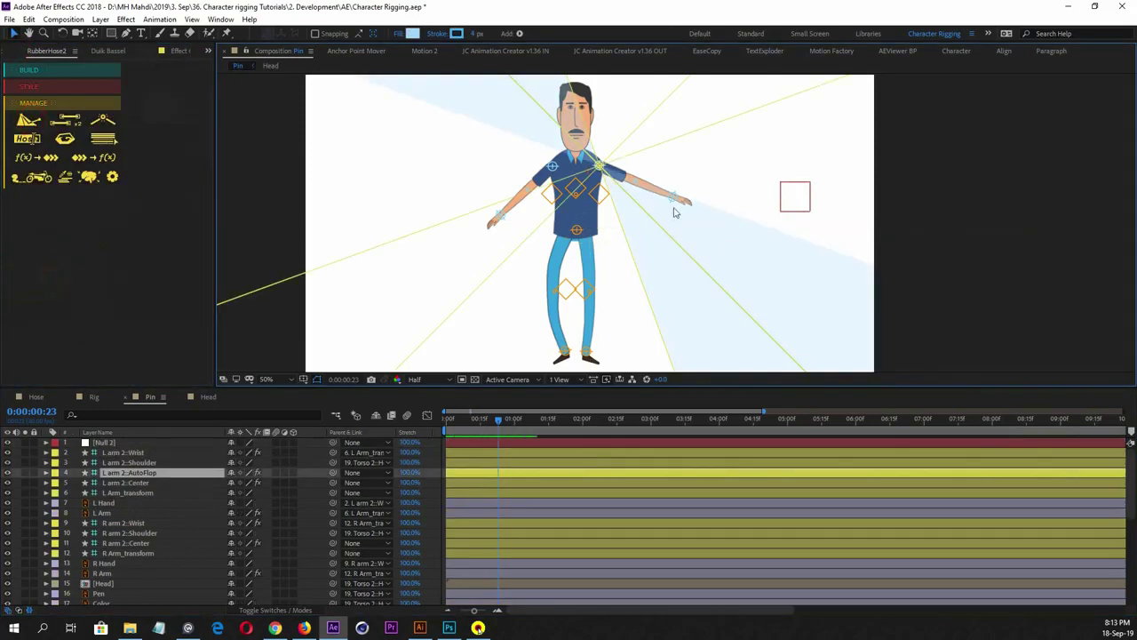
Bring the L arm 2::Wrist controller in to the waist and set its RubberHose Bend Direction to -100
{"action": "left_click", "coordinate": [133, 453]}
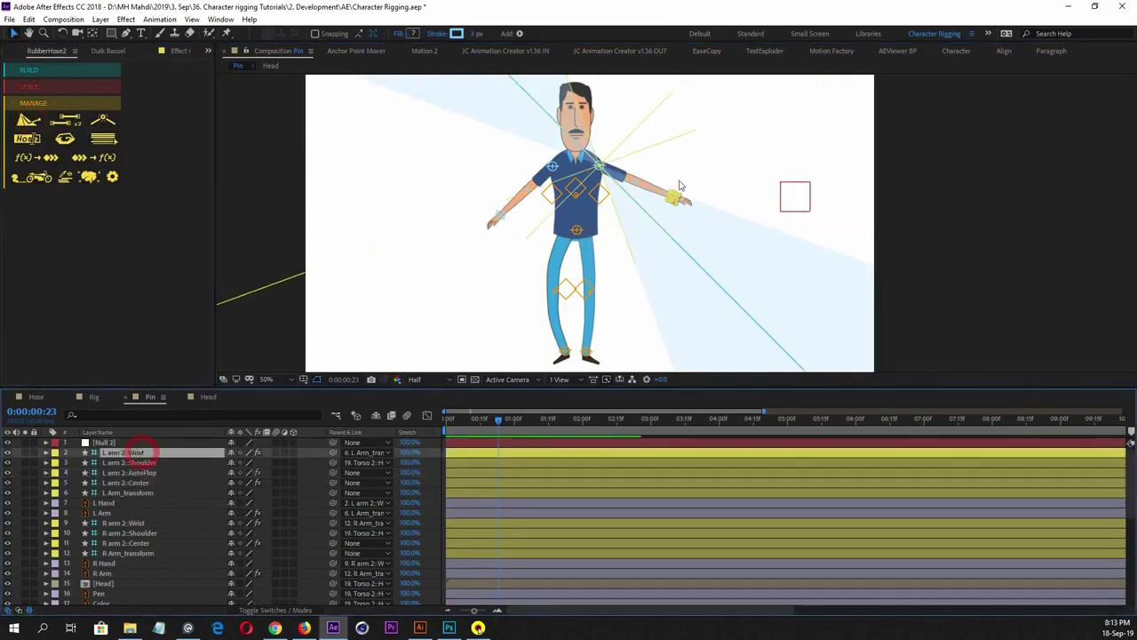
{"action": "left_click_drag", "start_coordinate": [677, 199], "coordinate": [589, 233]}
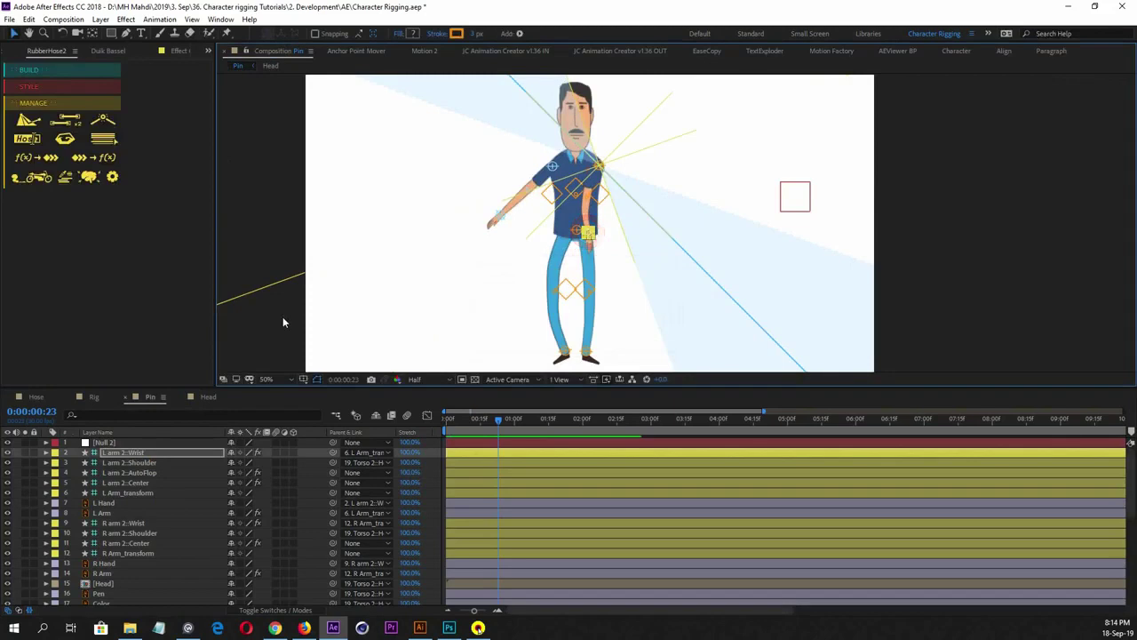
{"action": "left_click", "coordinate": [139, 454]}
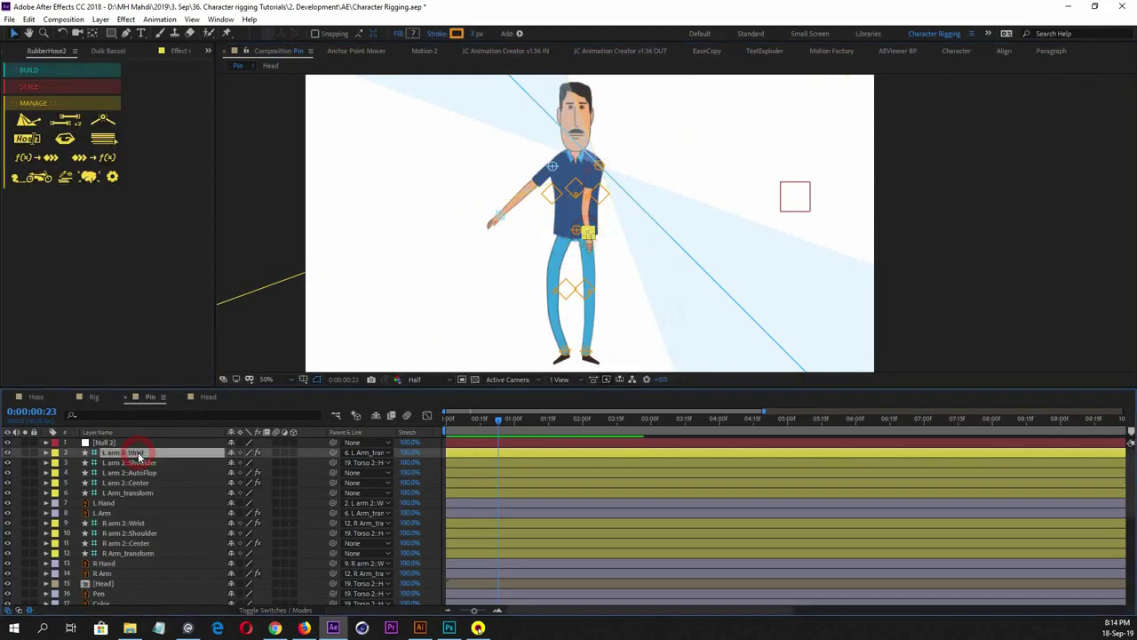
{"action": "key", "text": "F3"}
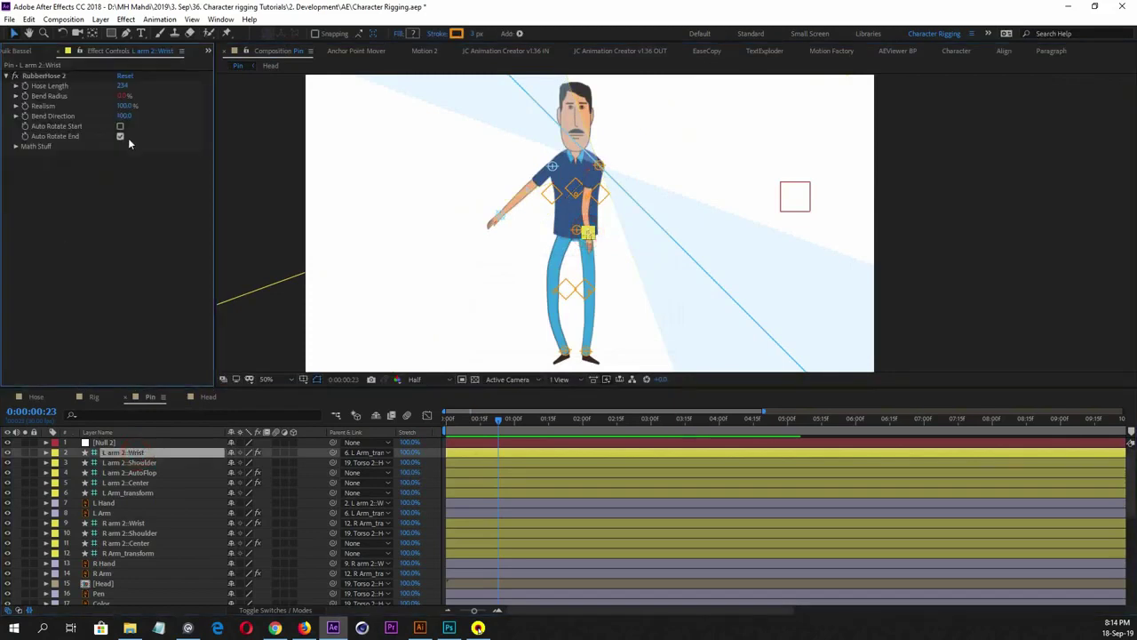
{"action": "left_click_drag", "start_coordinate": [122, 114], "coordinate": [26, 116]}
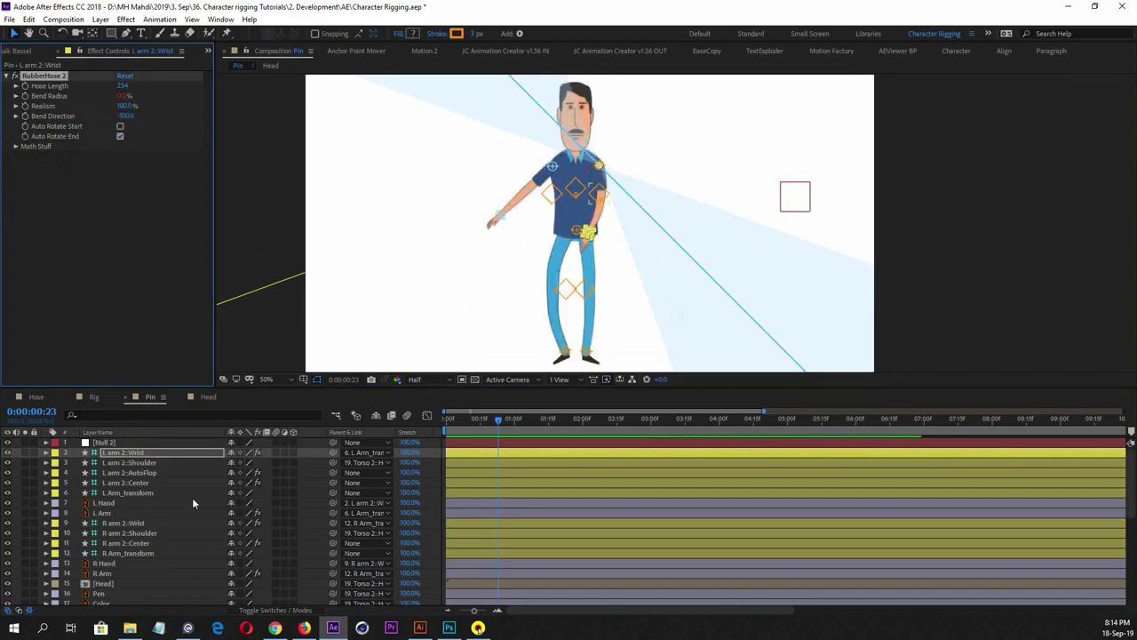
Test the reversed arm bend by swinging the L arm 2::Wrist controller up, leaving the arm stretched outward just above shoulder height
{"action": "left_click", "coordinate": [132, 451]}
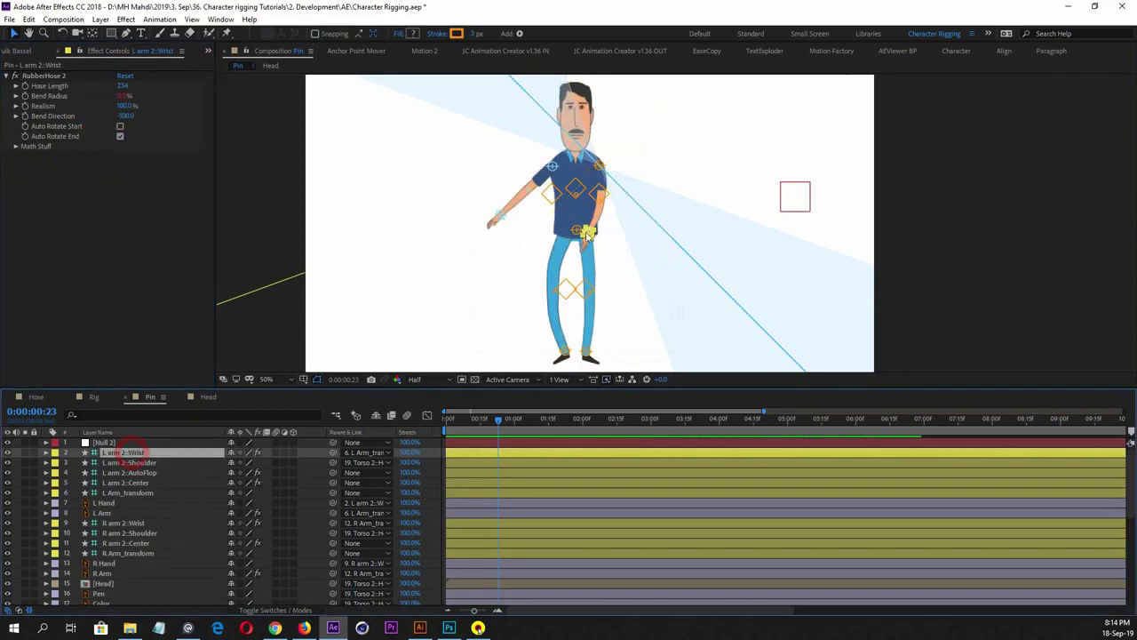
{"action": "left_click_drag", "start_coordinate": [589, 233], "coordinate": [662, 124]}
{"action": "left_click_drag", "start_coordinate": [649, 188], "coordinate": [678, 151]}
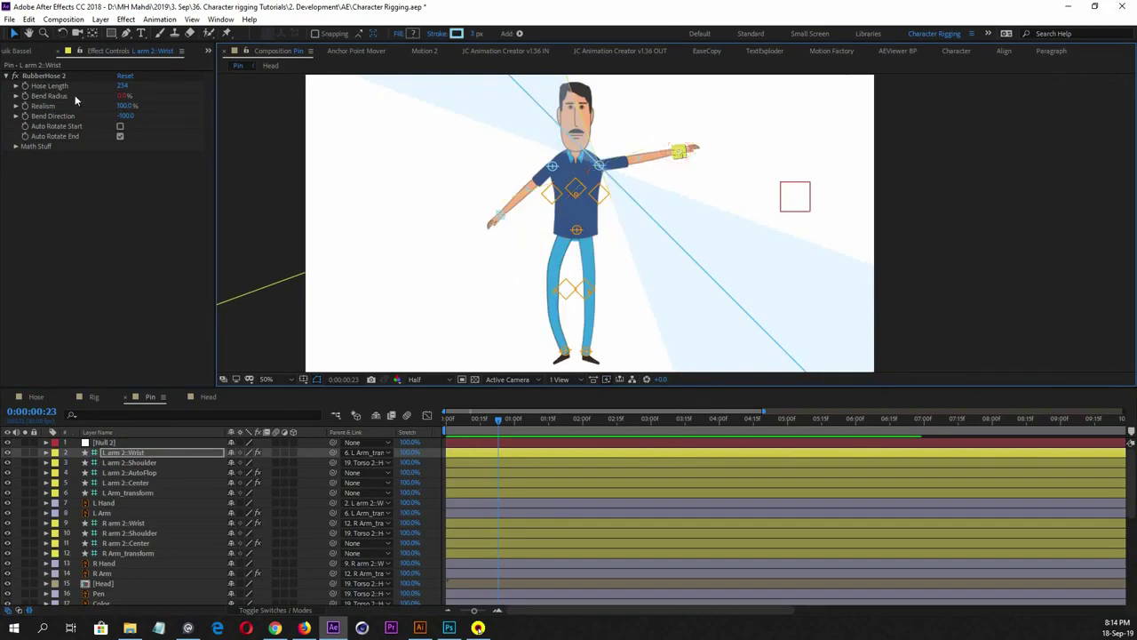
Rotate the L arm 2::AutoFlop guide in snapped increments until its dividing line runs horizontally through the shoulder
{"action": "left_click", "coordinate": [151, 473]}
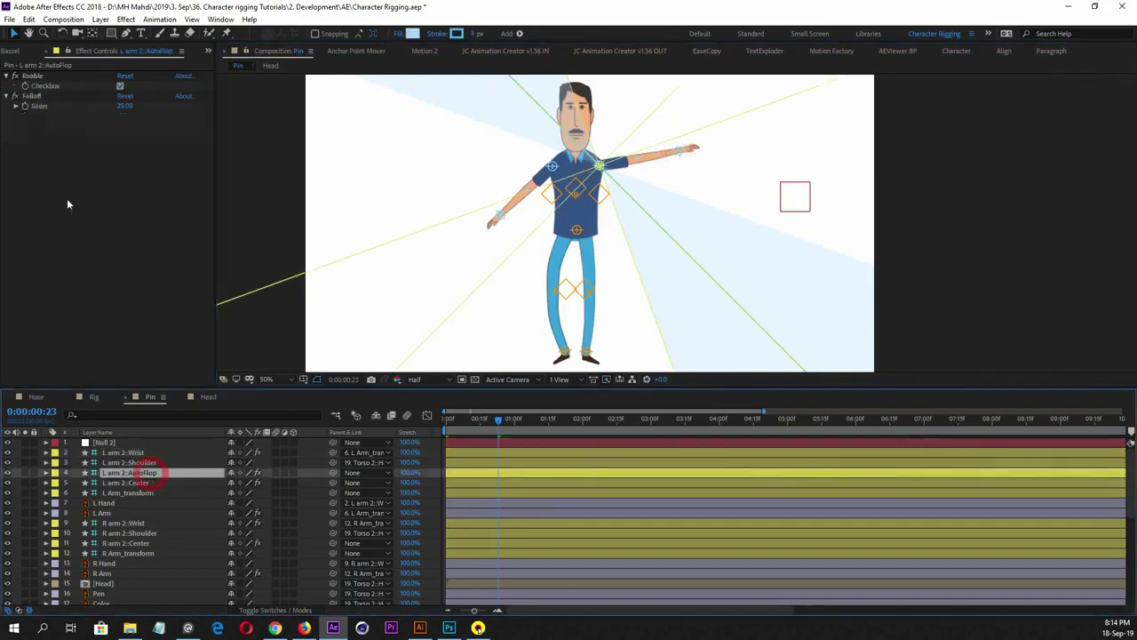
{"action": "left_click", "coordinate": [61, 33]}
{"action": "left_click_drag", "start_coordinate": [748, 309], "coordinate": [780, 161]}
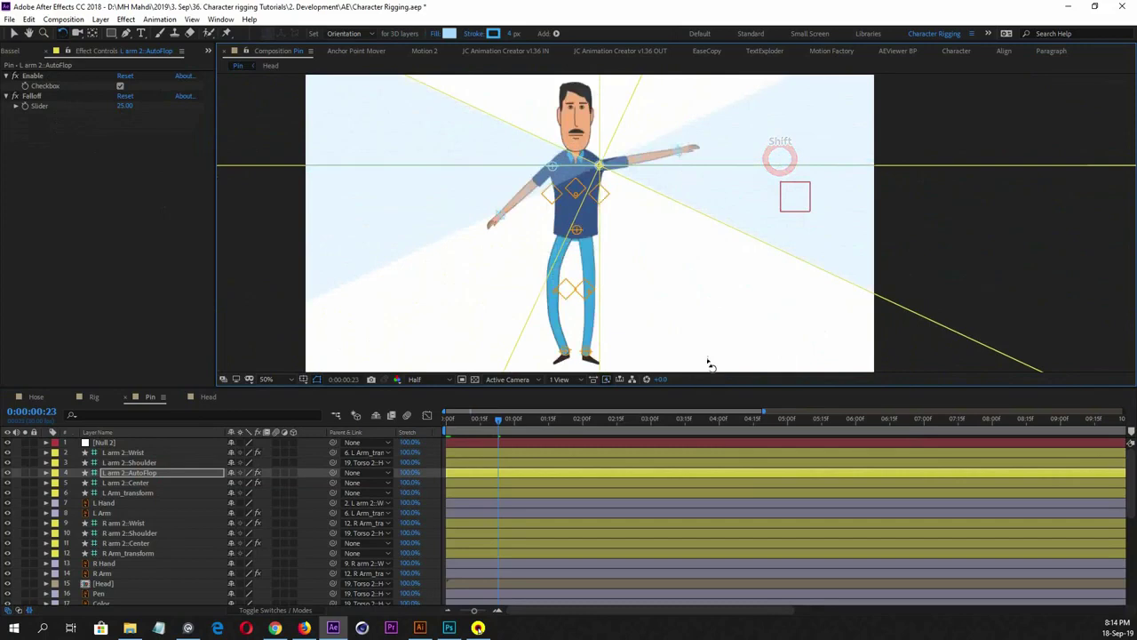
Test the AutoFlop by moving the L arm 2::Wrist controller above the shoulder and then down to the hip
{"action": "left_click", "coordinate": [133, 452]}
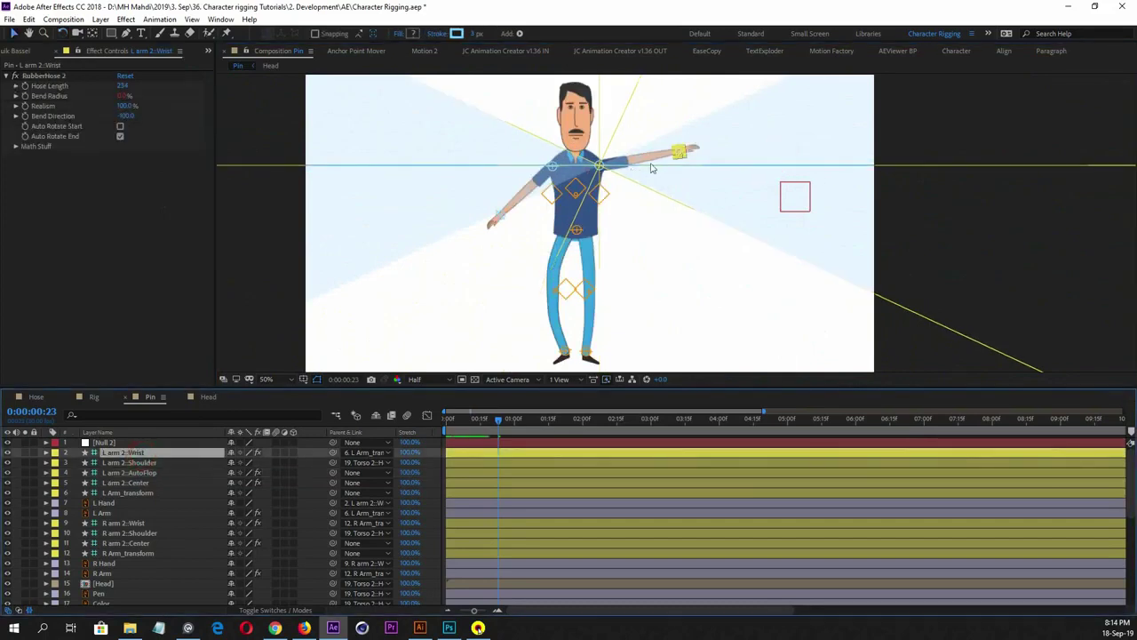
{"action": "key", "text": "v"}
{"action": "left_click_drag", "start_coordinate": [680, 153], "coordinate": [647, 126]}
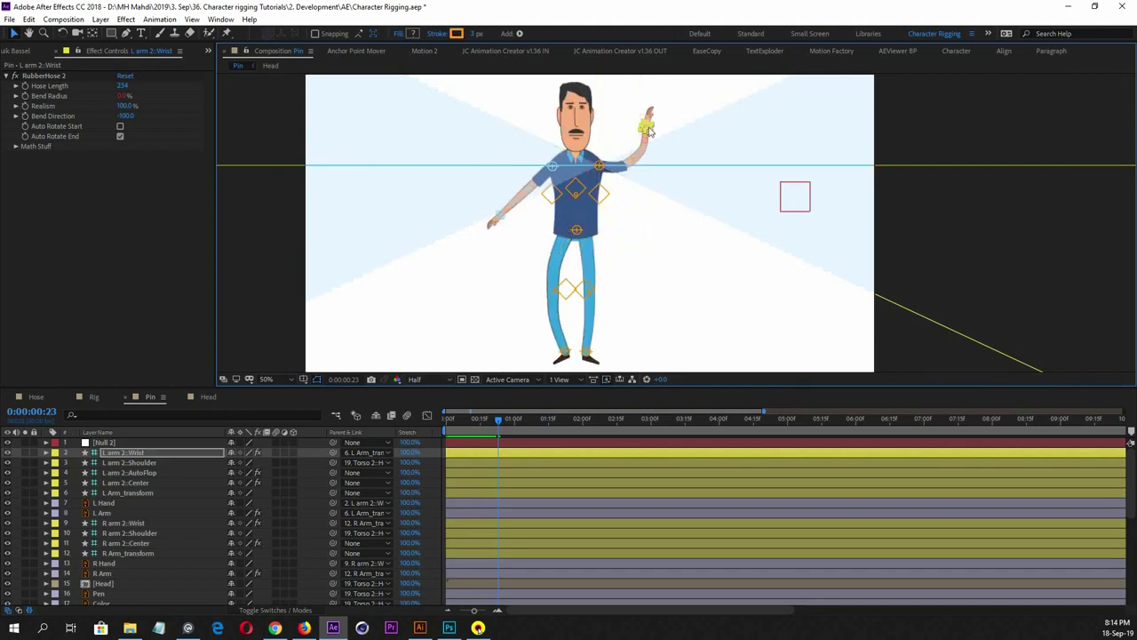
{"action": "left_click_drag", "start_coordinate": [644, 127], "coordinate": [602, 218]}
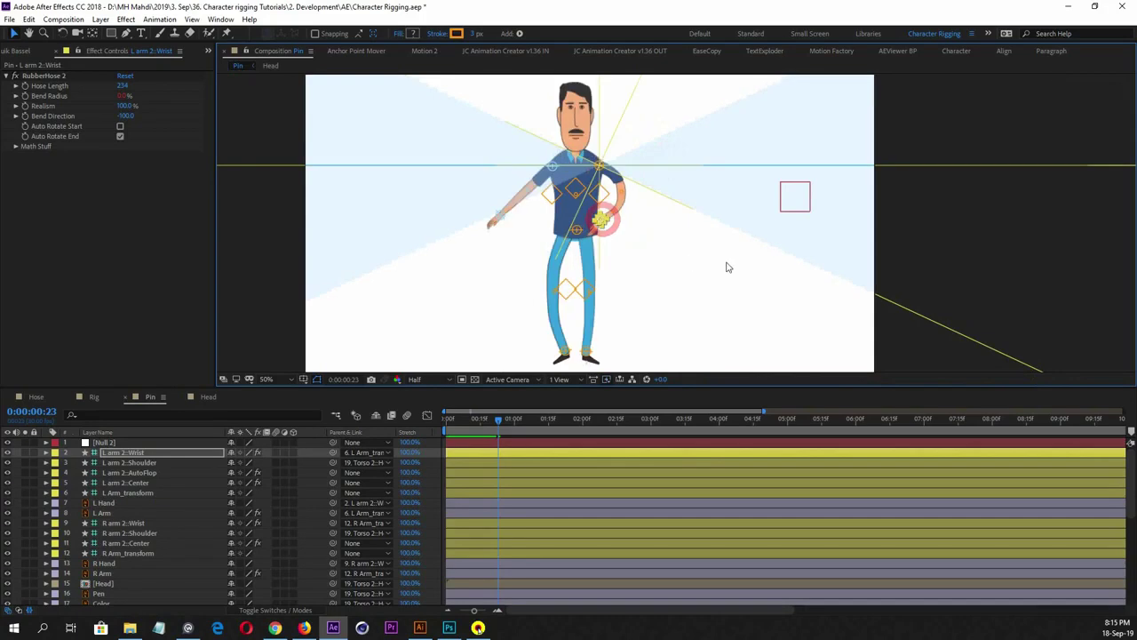
Set the preview resolution to Full and place the L arm 2::Wrist controller so the arm hangs beside the hip
{"action": "left_click", "coordinate": [431, 379]}
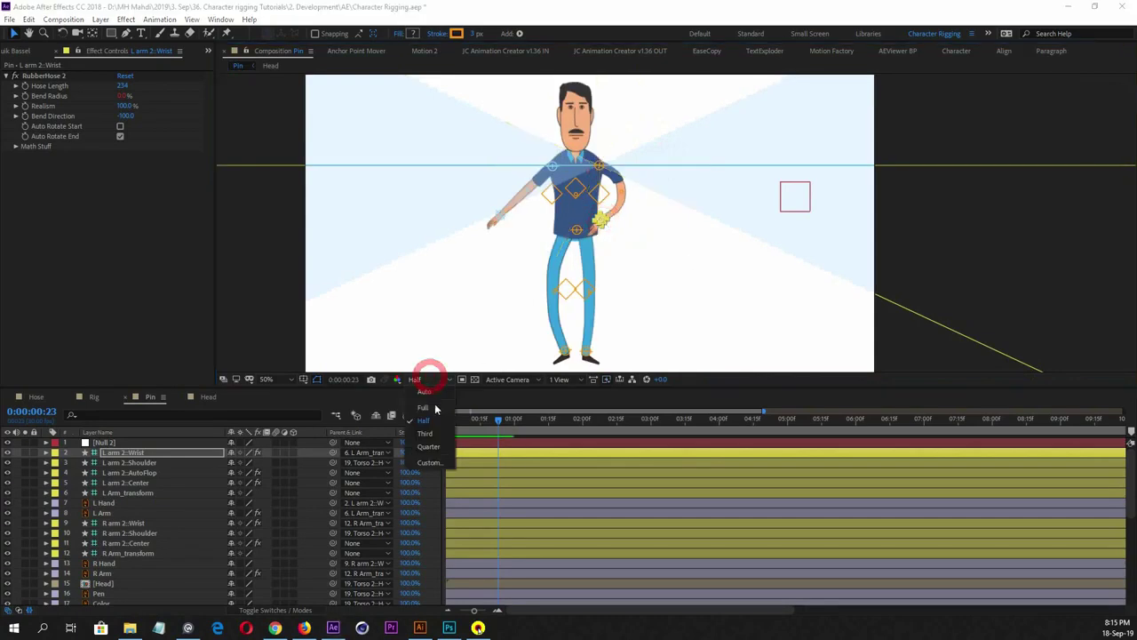
{"action": "left_click", "coordinate": [424, 407]}
{"action": "mouse_move", "coordinate": [601, 219]}
{"action": "left_mouse_down"}
{"action": "mouse_move", "coordinate": [682, 186]}
{"action": "mouse_move", "coordinate": [698, 135]}
{"action": "mouse_move", "coordinate": [684, 219]}
{"action": "mouse_move", "coordinate": [667, 229]}
{"action": "mouse_move", "coordinate": [680, 245]}
{"action": "mouse_move", "coordinate": [678, 222]}
{"action": "mouse_move", "coordinate": [642, 198]}
{"action": "mouse_move", "coordinate": [649, 142]}
{"action": "mouse_move", "coordinate": [640, 214]}
{"action": "mouse_move", "coordinate": [613, 229]}
{"action": "left_mouse_up"}
{"action": "key", "text": "comma"}
{"action": "key", "text": "comma"}
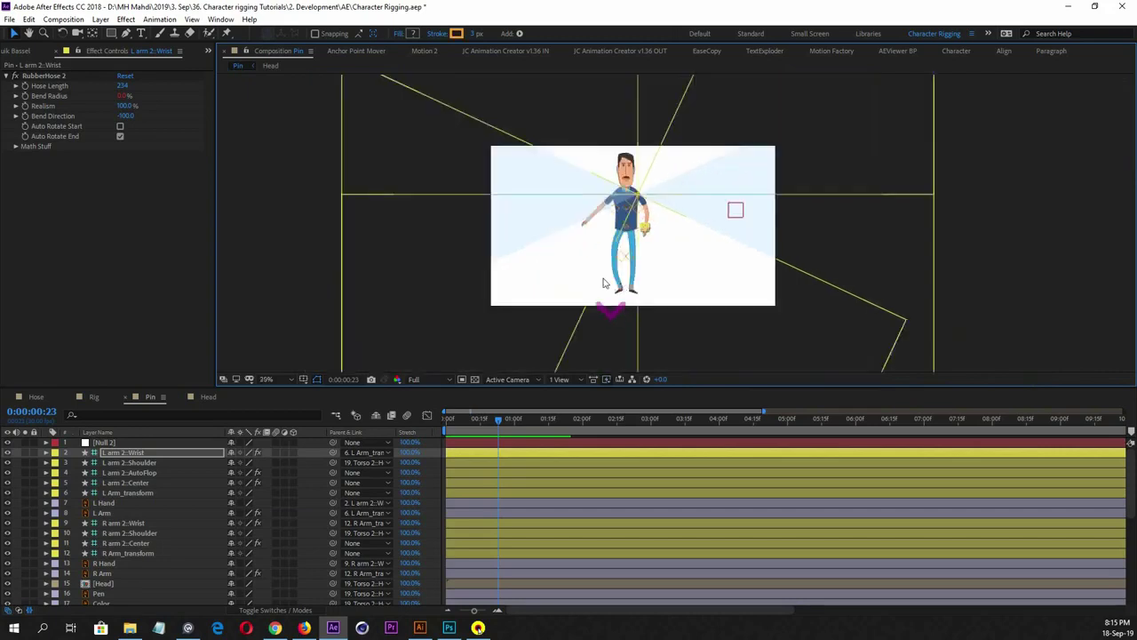
{"action": "key", "text": "period"}
{"action": "key", "text": "period"}
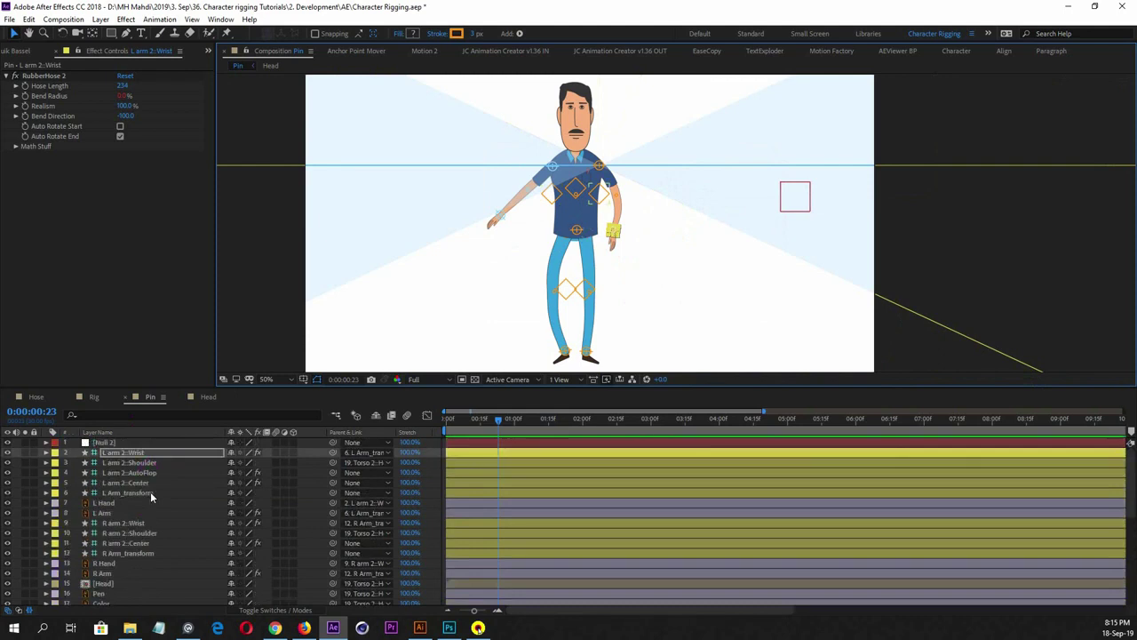
Shift the Torso 2::Head controller slightly down and sideways so the upper body leans and the arms bend
{"action": "left_click", "coordinate": [105, 584]}
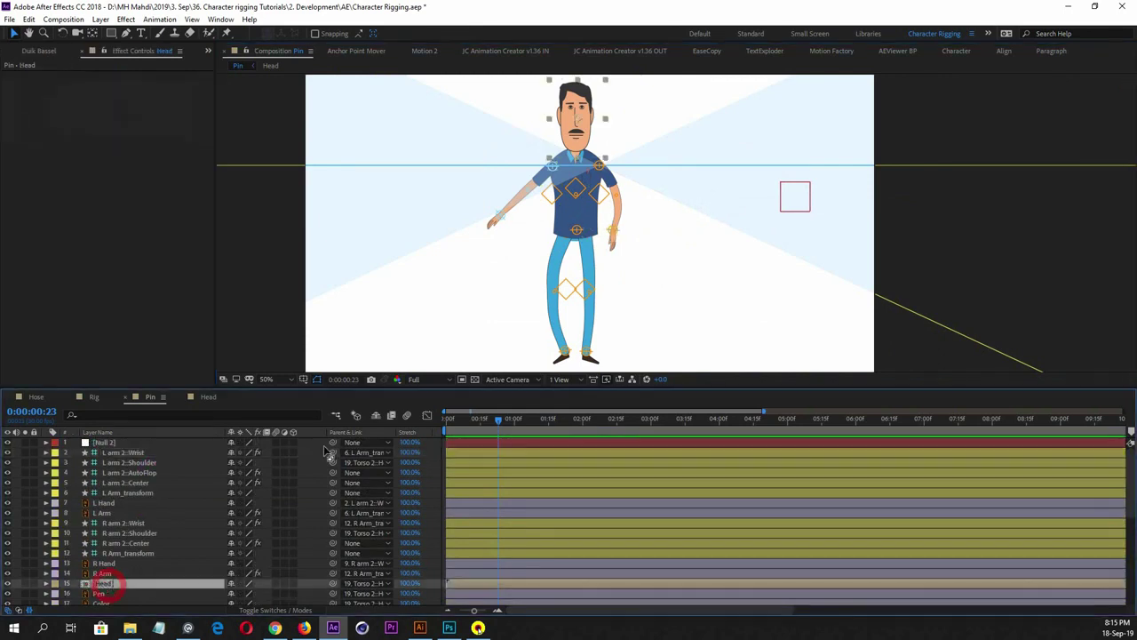
{"action": "left_click", "coordinate": [125, 533]}
{"action": "scroll", "coordinate": [129, 557], "scroll_direction": "down", "scroll_amount": 3}
{"action": "left_click", "coordinate": [129, 533]}
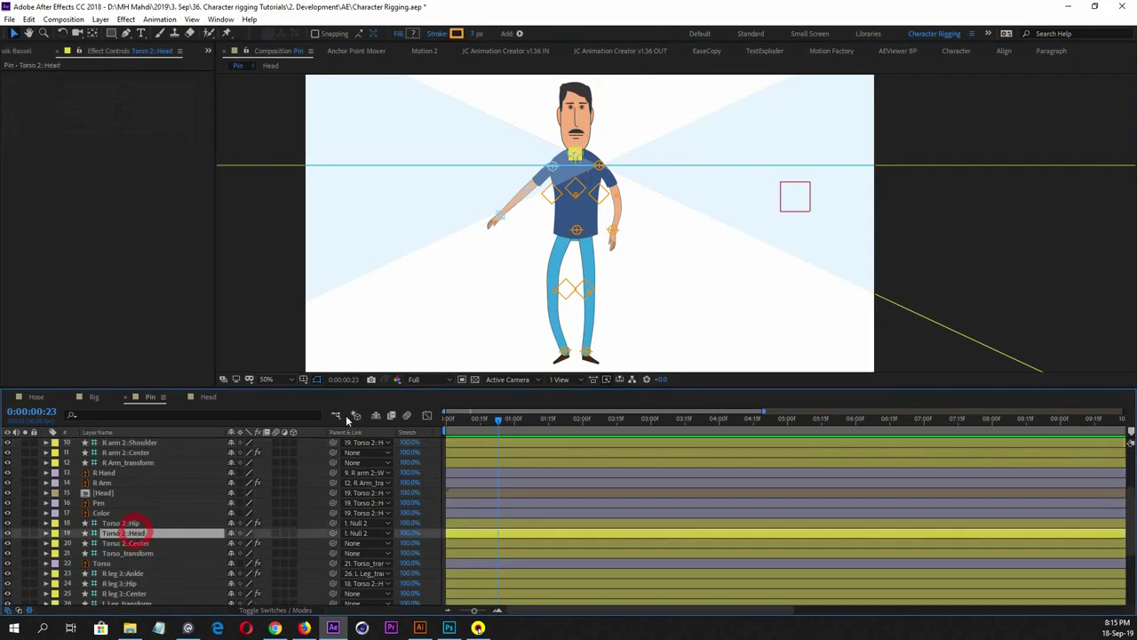
{"action": "mouse_move", "coordinate": [575, 156]}
{"action": "left_mouse_down"}
{"action": "mouse_move", "coordinate": [597, 145]}
{"action": "mouse_move", "coordinate": [623, 157]}
{"action": "mouse_move", "coordinate": [538, 163]}
{"action": "mouse_move", "coordinate": [573, 160]}
{"action": "left_mouse_up"}
Show the Head layer's Rotation property, test turning the head around its current anchor point, and undo the rotation
{"action": "left_click", "coordinate": [115, 494]}
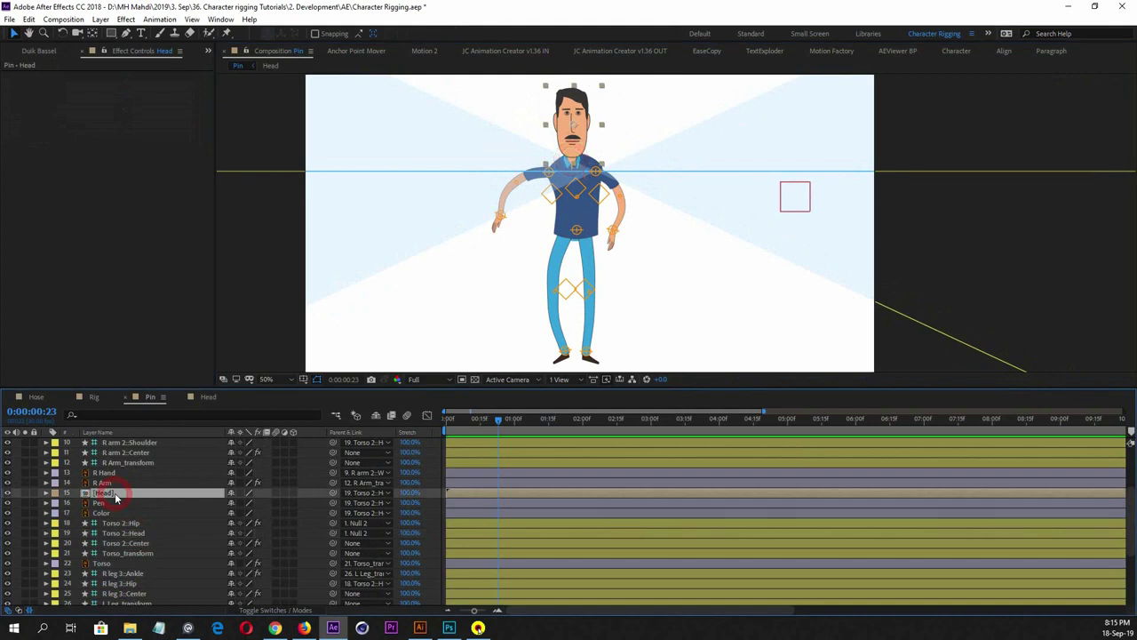
{"action": "key", "text": "u"}
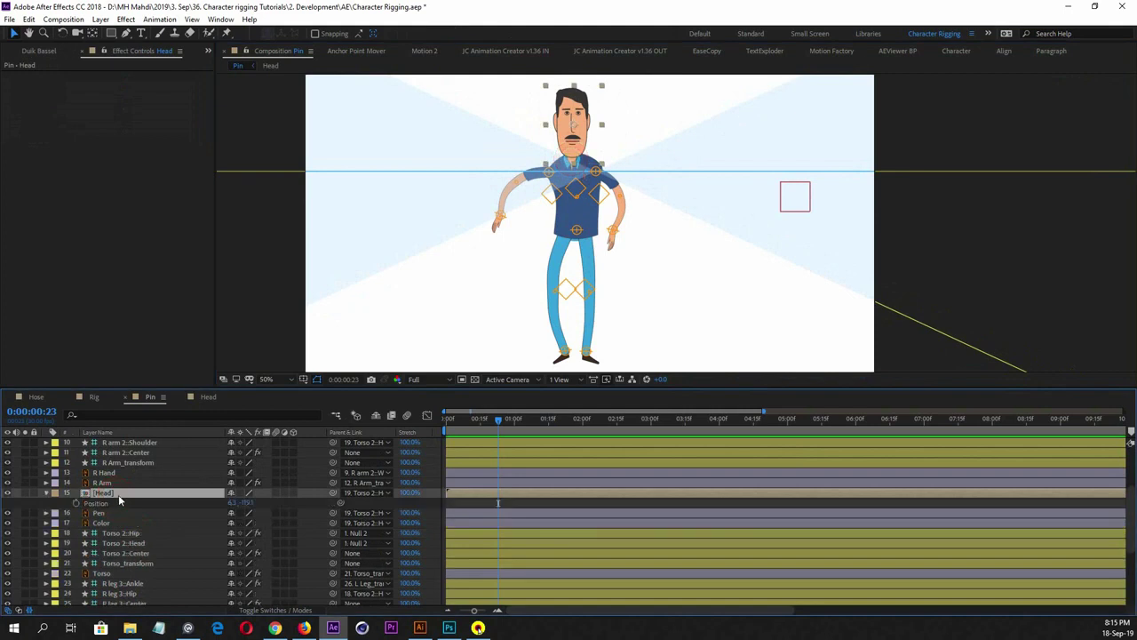
{"action": "key", "text": "r"}
{"action": "mouse_move", "coordinate": [240, 502]}
{"action": "left_mouse_down"}
{"action": "mouse_move", "coordinate": [251, 504]}
{"action": "mouse_move", "coordinate": [240, 502]}
{"action": "left_mouse_up"}
{"action": "key", "text": "ctrl+z"}
{"action": "left_click", "coordinate": [172, 490]}
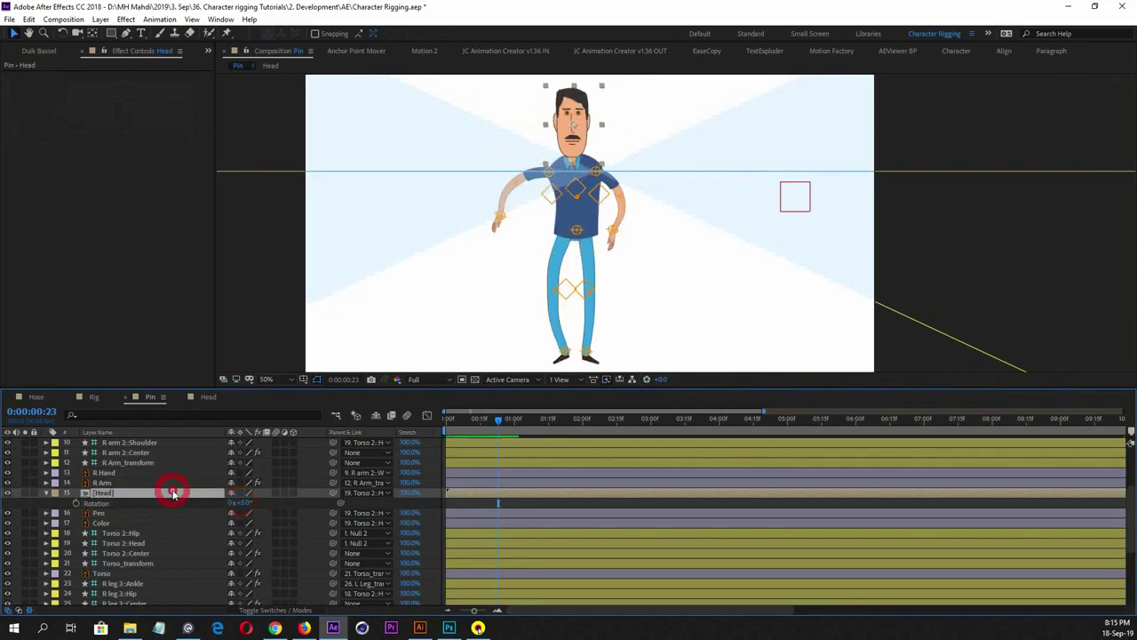
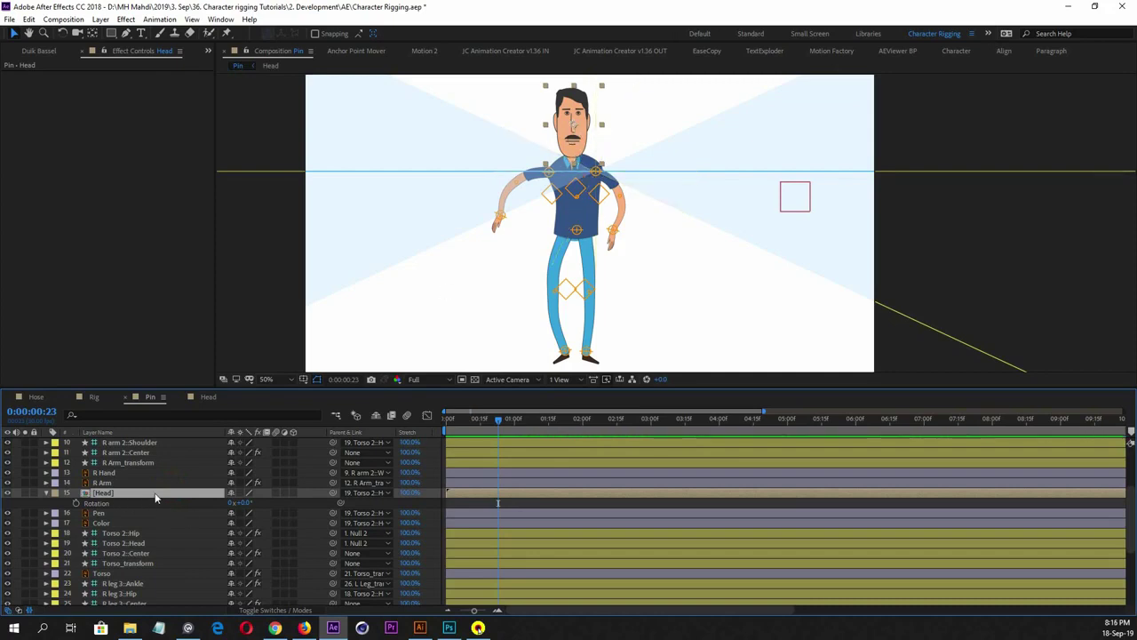
Set the Head layer's parent to None and move its anchor point down to the base of the neck
{"action": "left_click", "coordinate": [364, 493]}
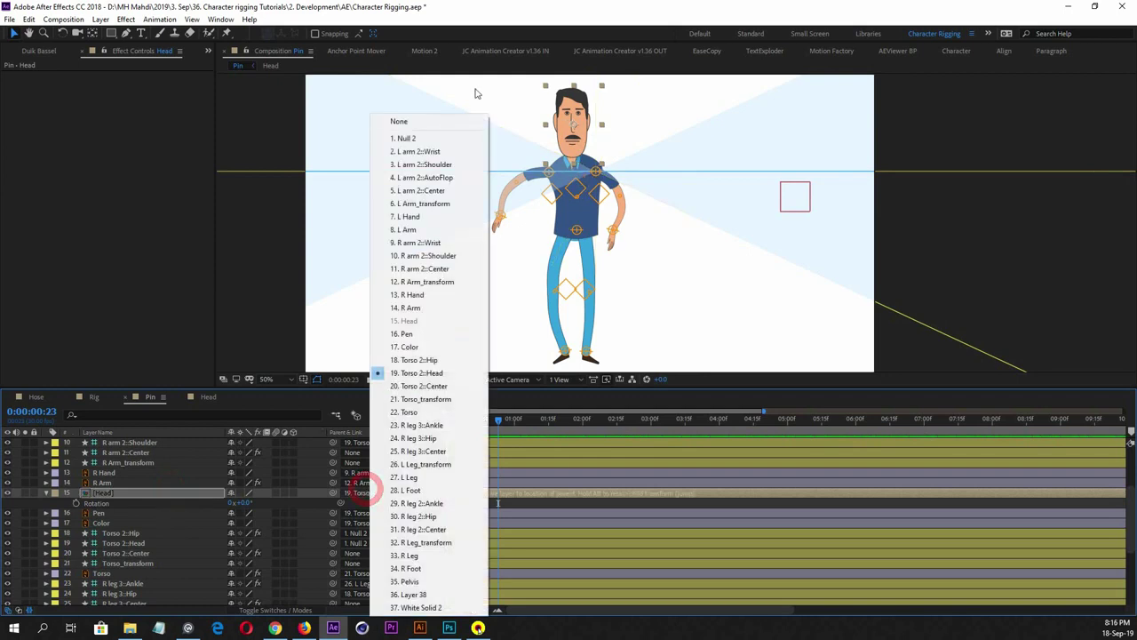
{"action": "left_click", "coordinate": [427, 121]}
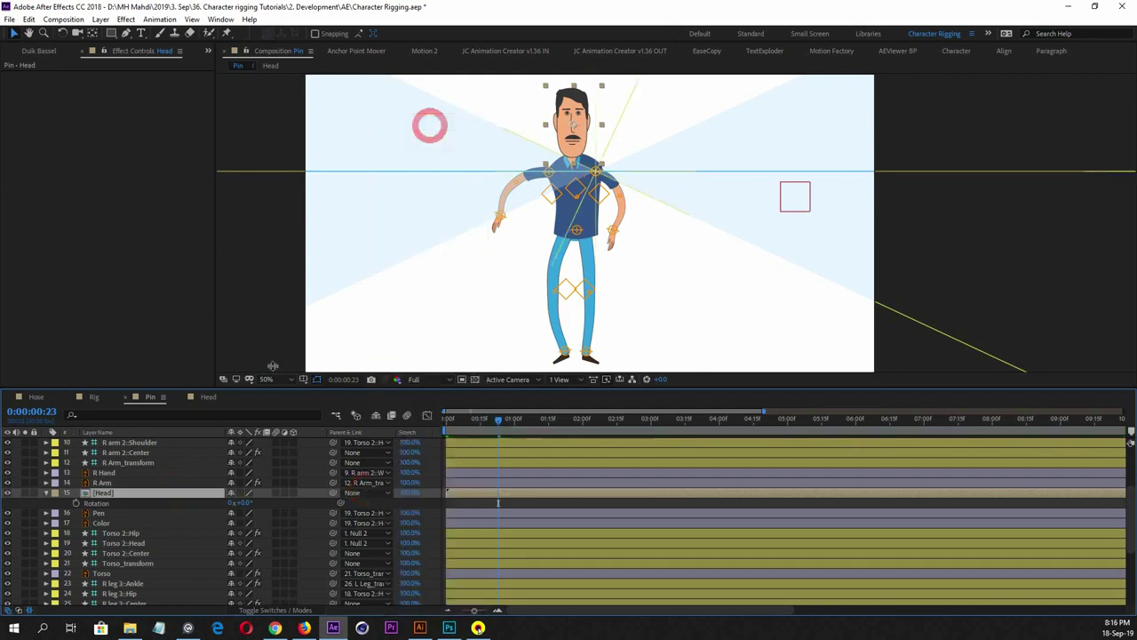
{"action": "left_click", "coordinate": [179, 493]}
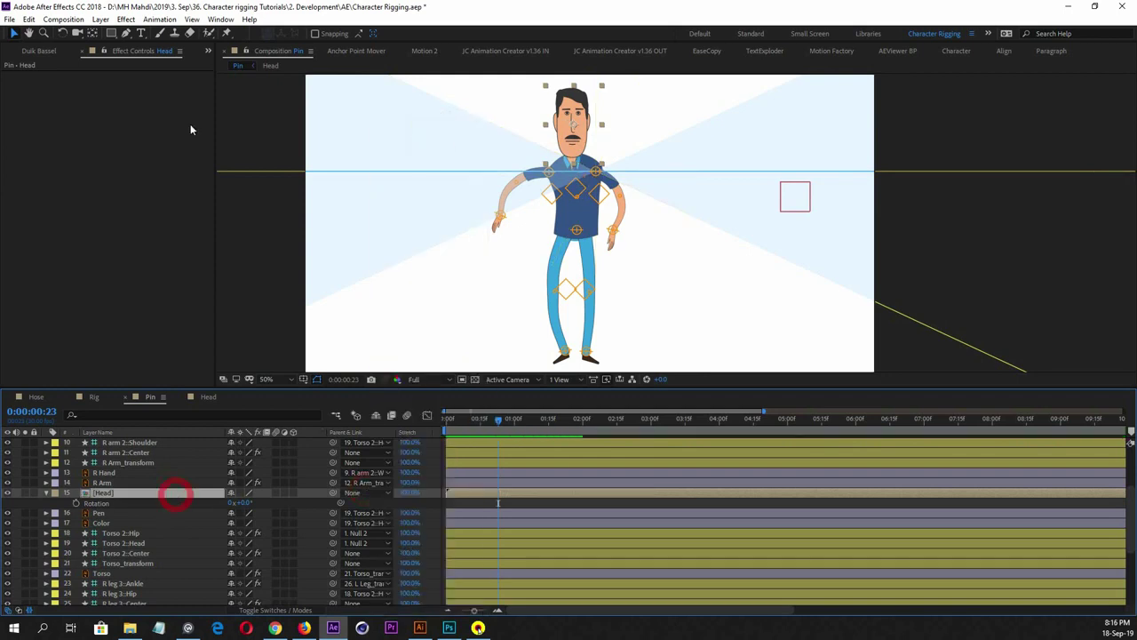
{"action": "left_click", "coordinate": [93, 33]}
{"action": "left_click", "coordinate": [571, 141]}
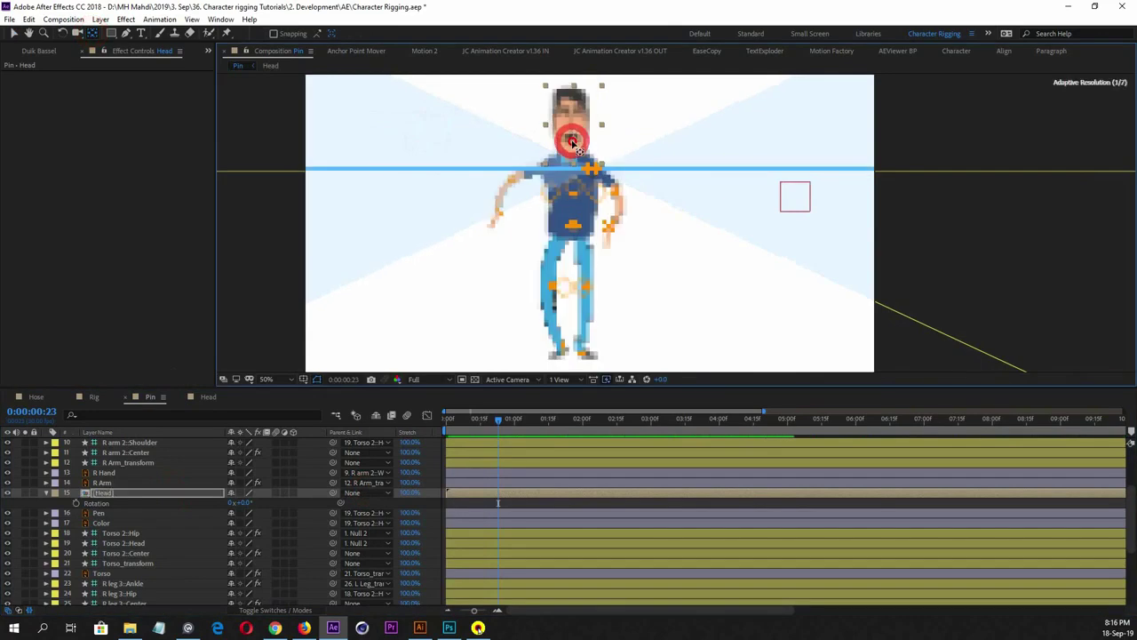
{"action": "left_click_drag", "start_coordinate": [573, 144], "coordinate": [574, 158]}
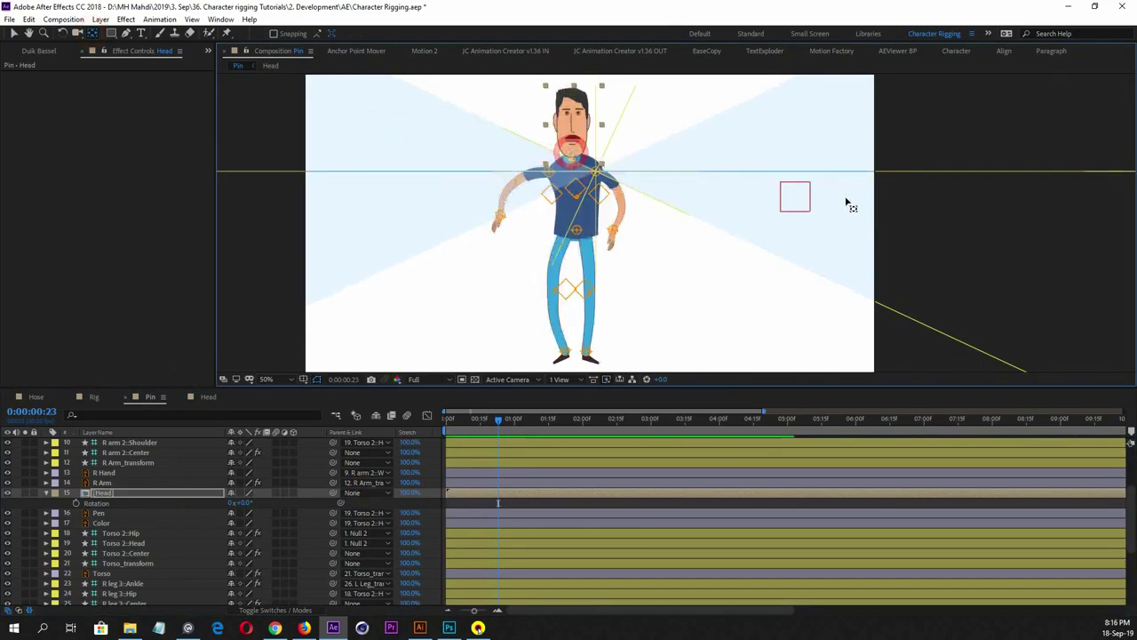
{"action": "left_click", "coordinate": [155, 494]}
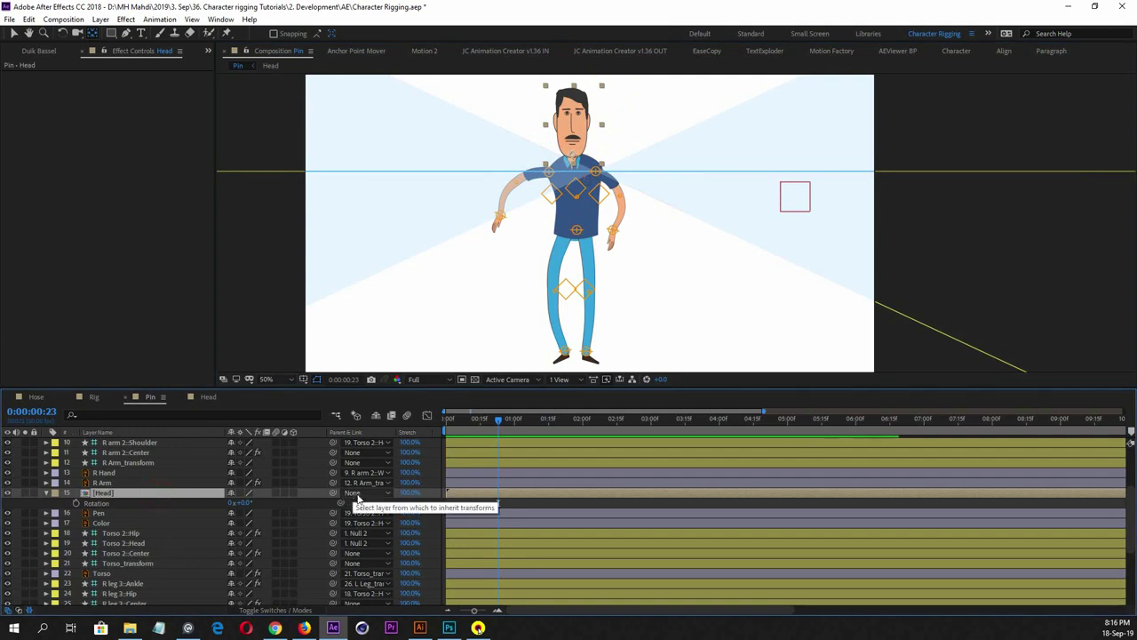
Parent the Head layer to the Torso 2::Head controller and set its rotation to about 13°
{"action": "left_click_drag", "start_coordinate": [333, 494], "coordinate": [178, 541]}
{"action": "mouse_move", "coordinate": [246, 503]}
{"action": "left_mouse_down"}
{"action": "mouse_move", "coordinate": [236, 500]}
{"action": "mouse_move", "coordinate": [257, 502]}
{"action": "left_mouse_up"}
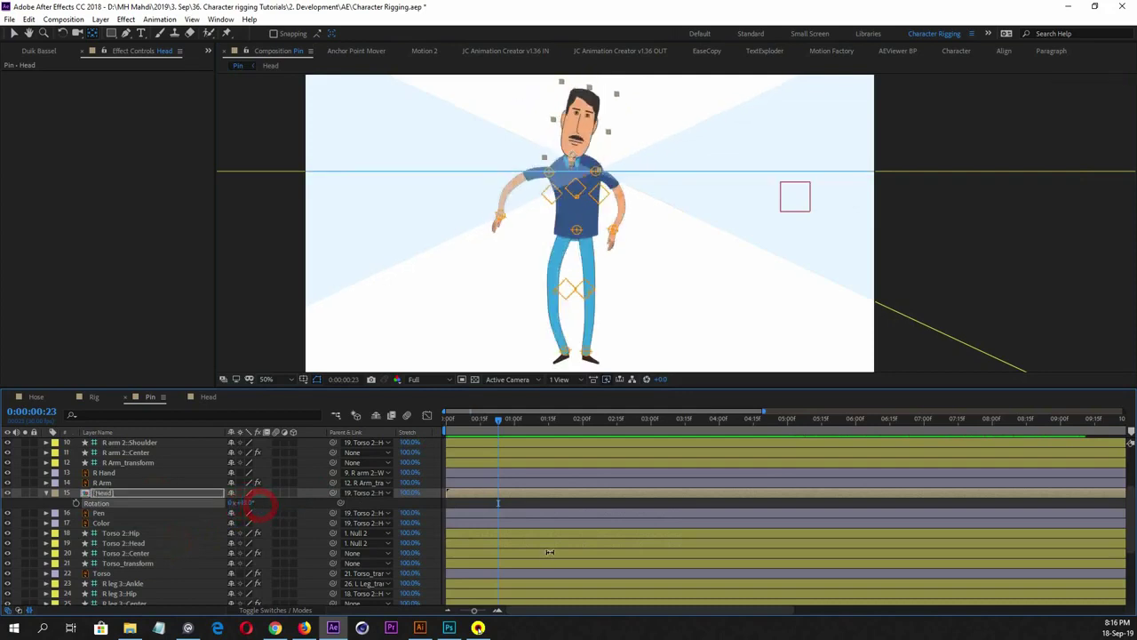
{"action": "left_click", "coordinate": [433, 503]}
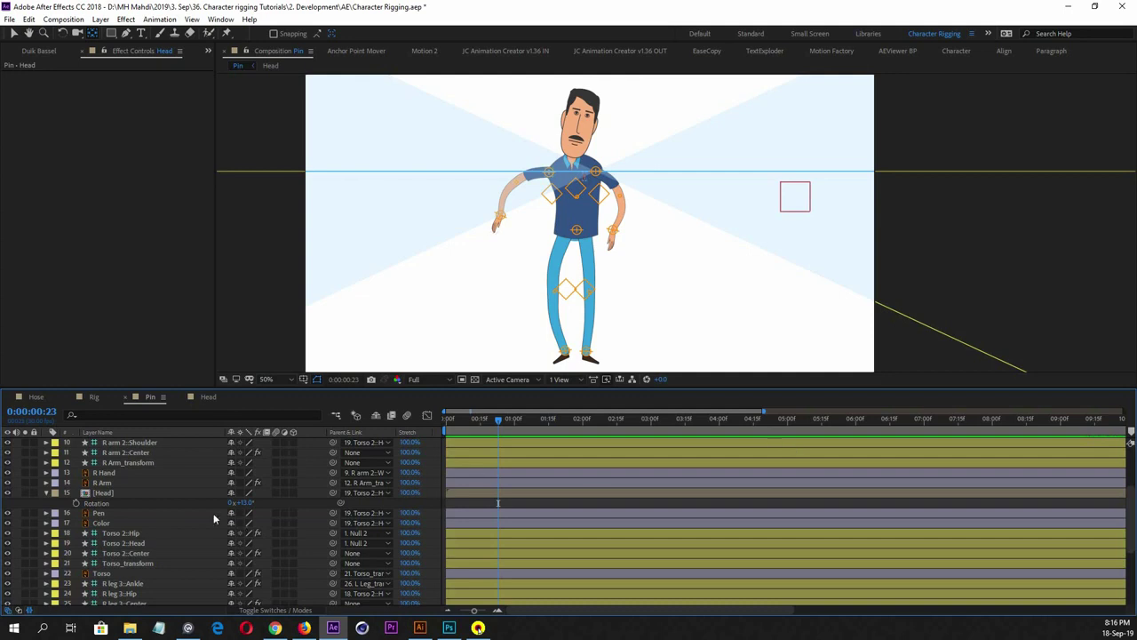
Examine the R Leg and R Foot artwork layers and the R leg 2 Hip, Center and Ankle controllers in the Pin composition
{"action": "scroll", "coordinate": [213, 513], "scroll_direction": "down", "scroll_amount": 4}
{"action": "scroll", "coordinate": [165, 520], "scroll_direction": "down", "scroll_amount": 1}
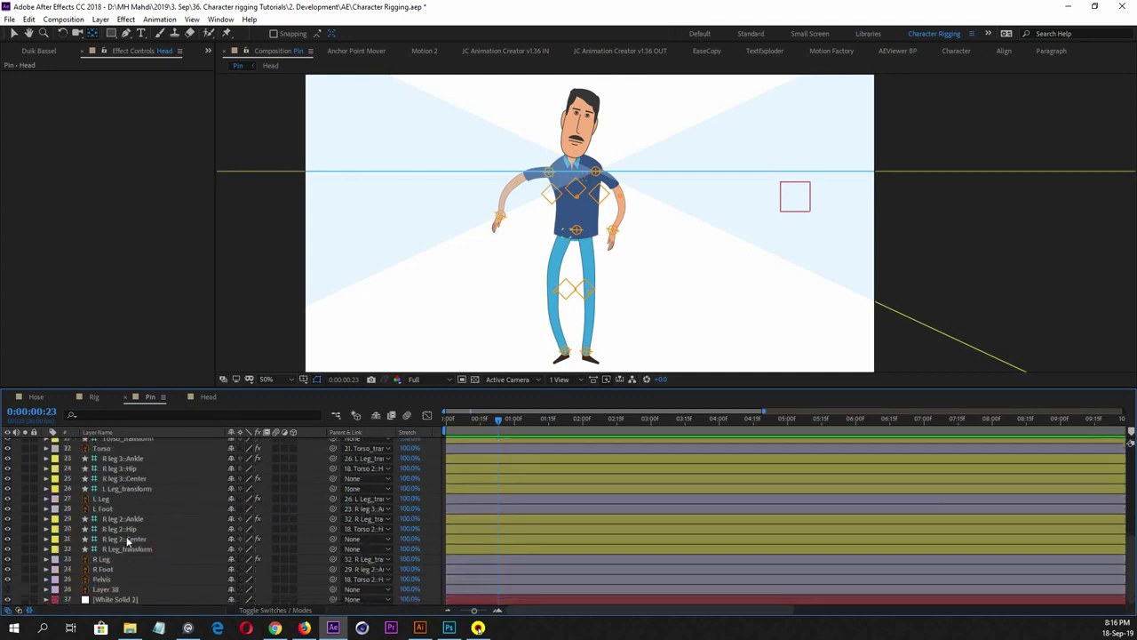
{"action": "left_click", "coordinate": [101, 559]}
{"action": "left_click", "coordinate": [101, 570]}
{"action": "left_click_drag", "start_coordinate": [103, 589], "coordinate": [118, 574]}
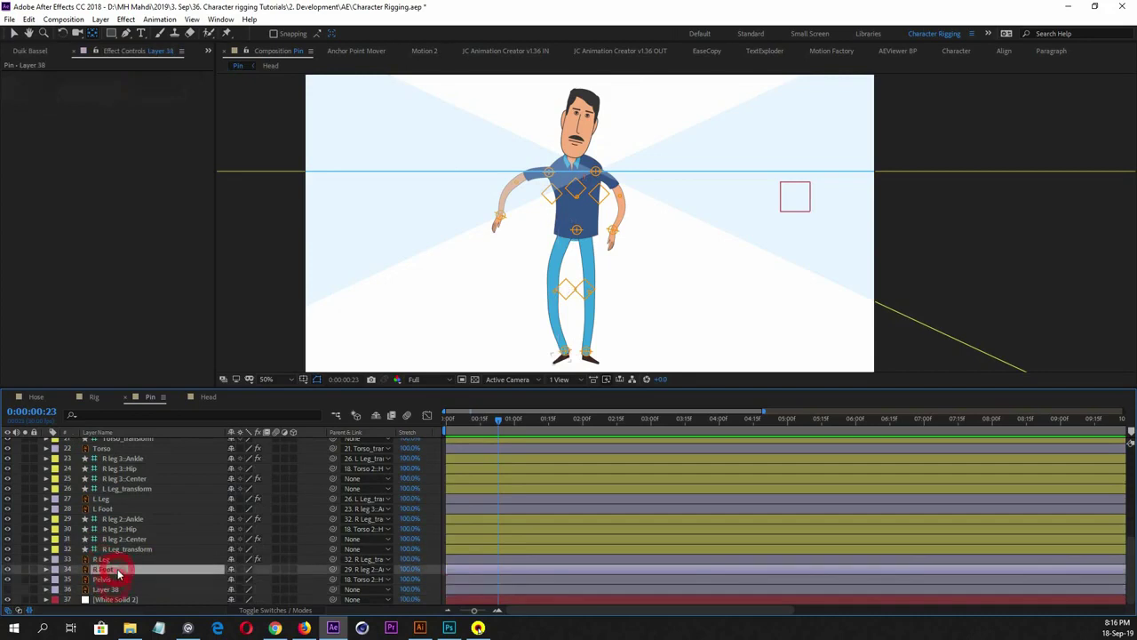
{"action": "left_click", "coordinate": [116, 561]}
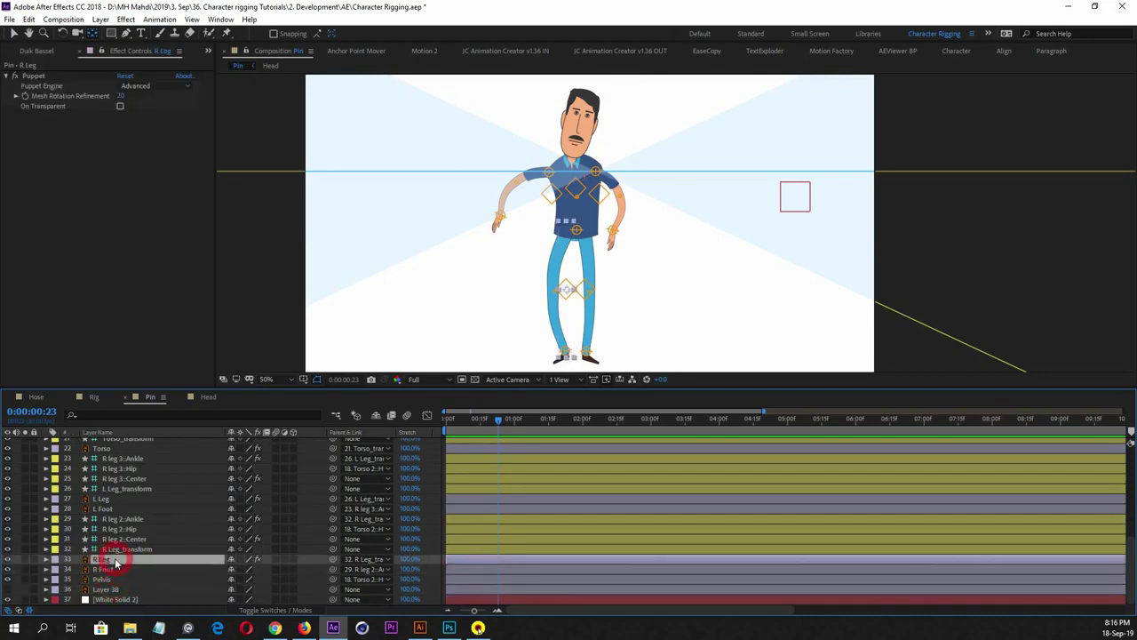
{"action": "scroll", "coordinate": [148, 522], "scroll_direction": "up", "scroll_amount": 4}
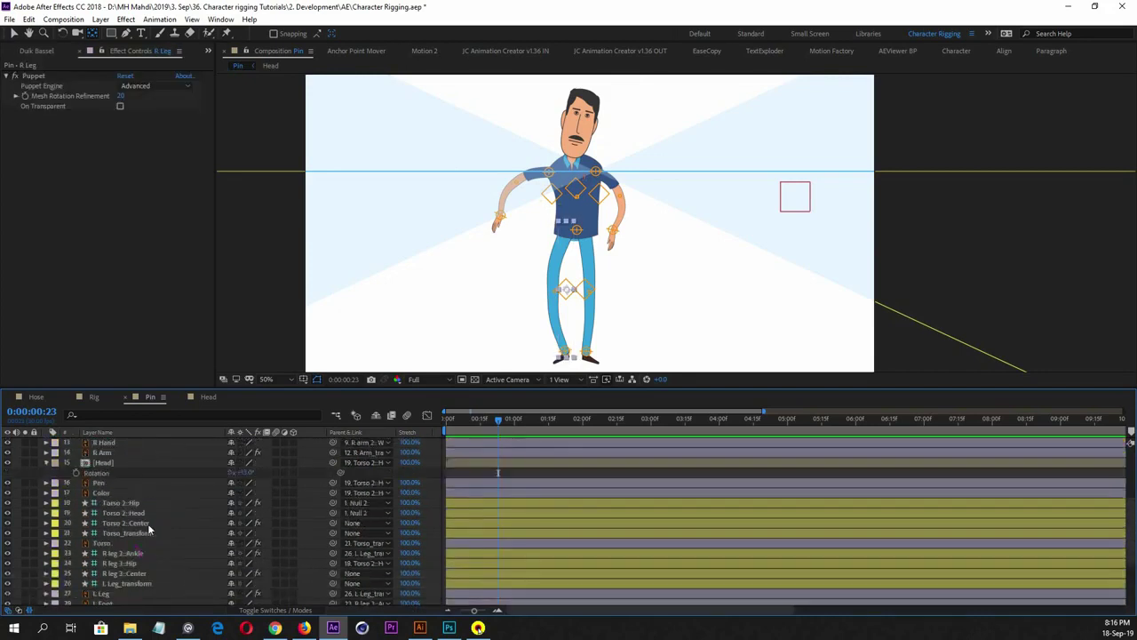
{"action": "scroll", "coordinate": [149, 531], "scroll_direction": "down", "scroll_amount": 4}
{"action": "left_click", "coordinate": [127, 527]}
{"action": "left_click", "coordinate": [129, 539]}
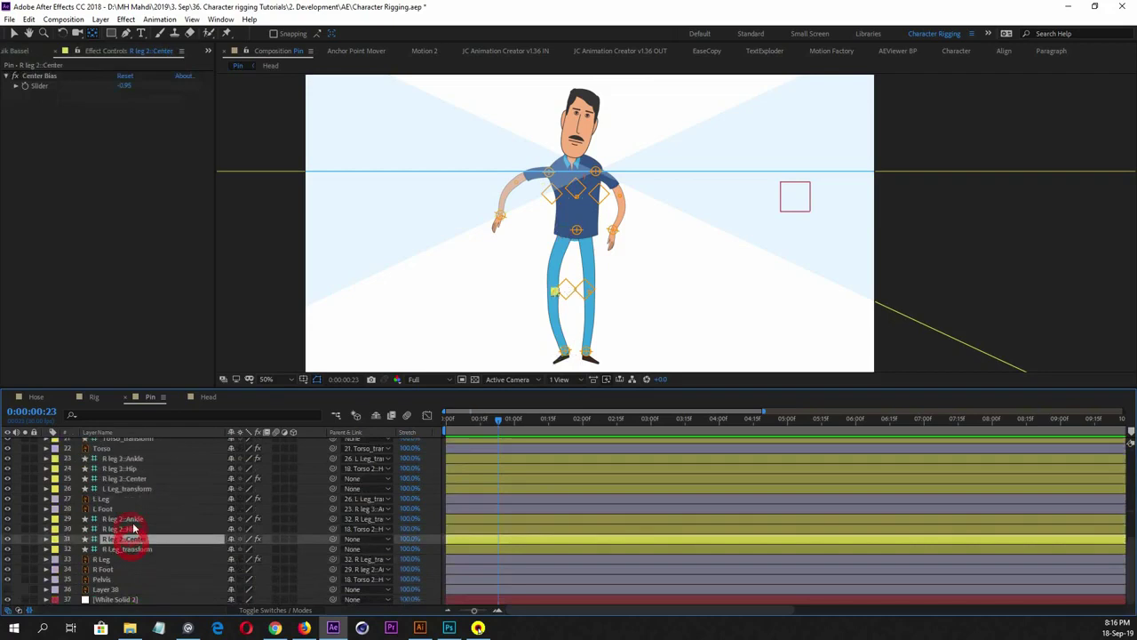
{"action": "left_click", "coordinate": [127, 518]}
{"action": "left_click", "coordinate": [120, 538]}
{"action": "left_click", "coordinate": [106, 568]}
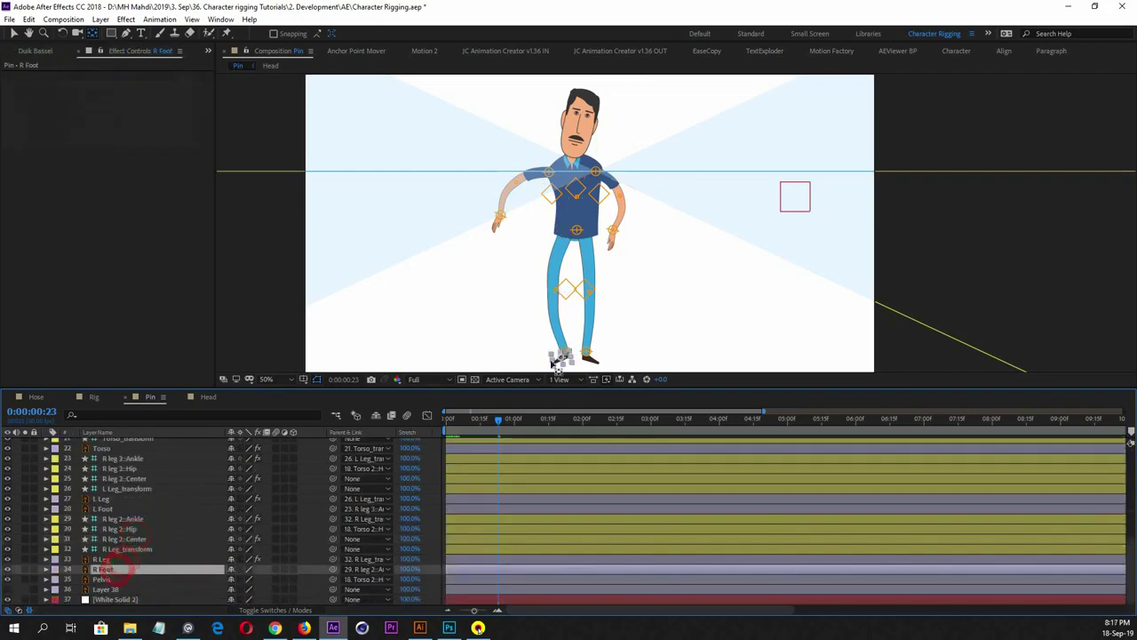
Inspect the L Arm_transform and L arm 2::Wrist controllers, and compare the Hose, Rig and Pin compositions
{"action": "scroll", "coordinate": [155, 554], "scroll_direction": "up", "scroll_amount": 10}
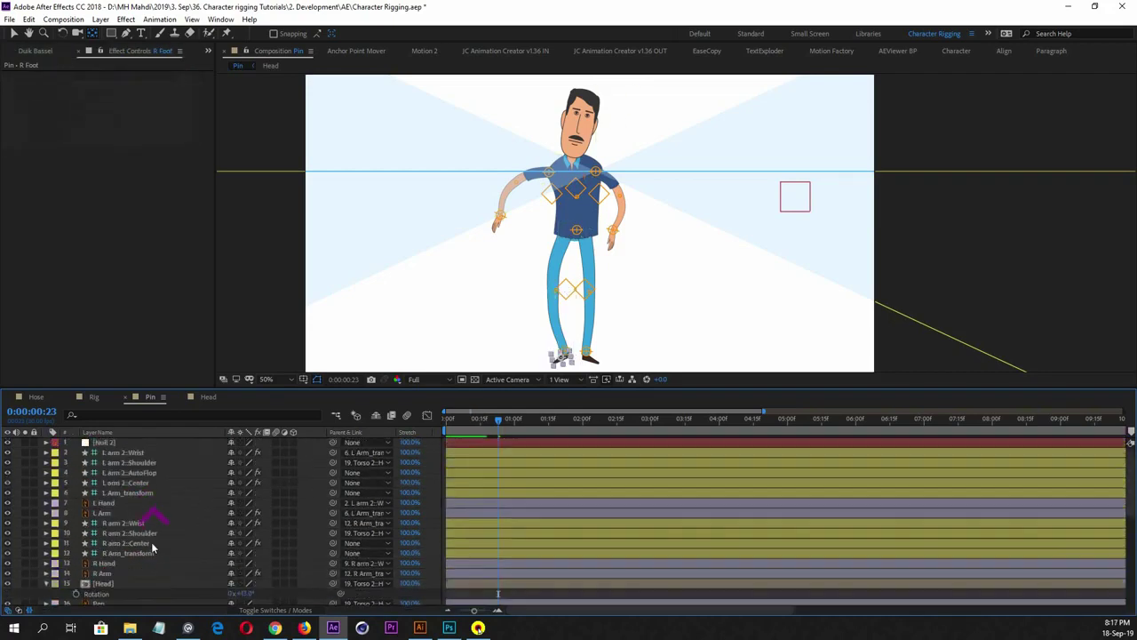
{"action": "left_click", "coordinate": [140, 492]}
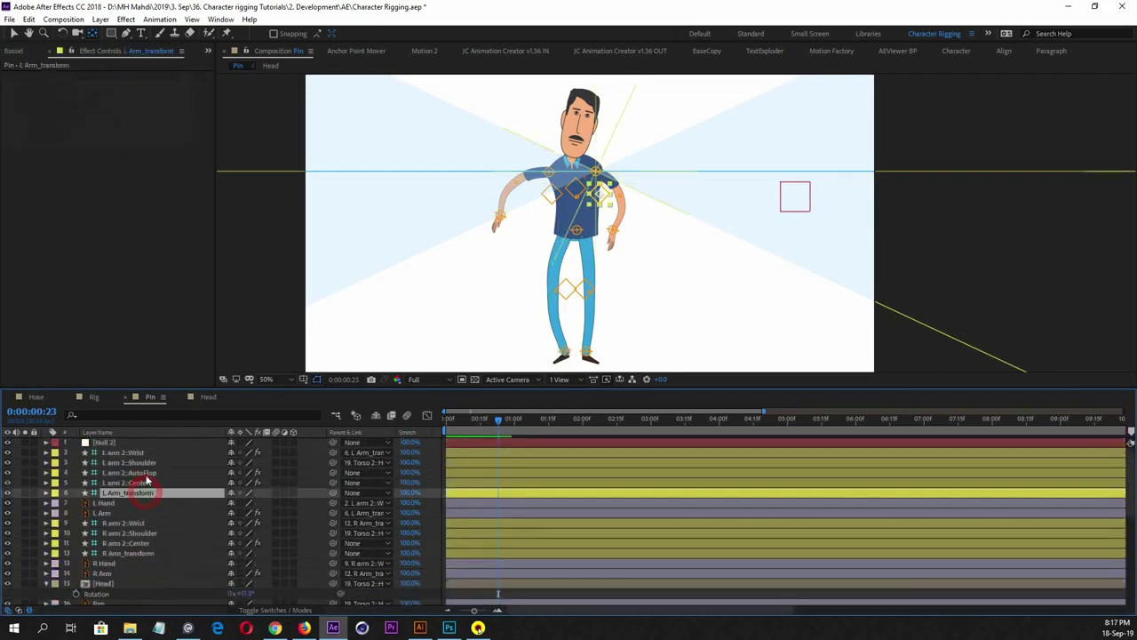
{"action": "left_click", "coordinate": [153, 452]}
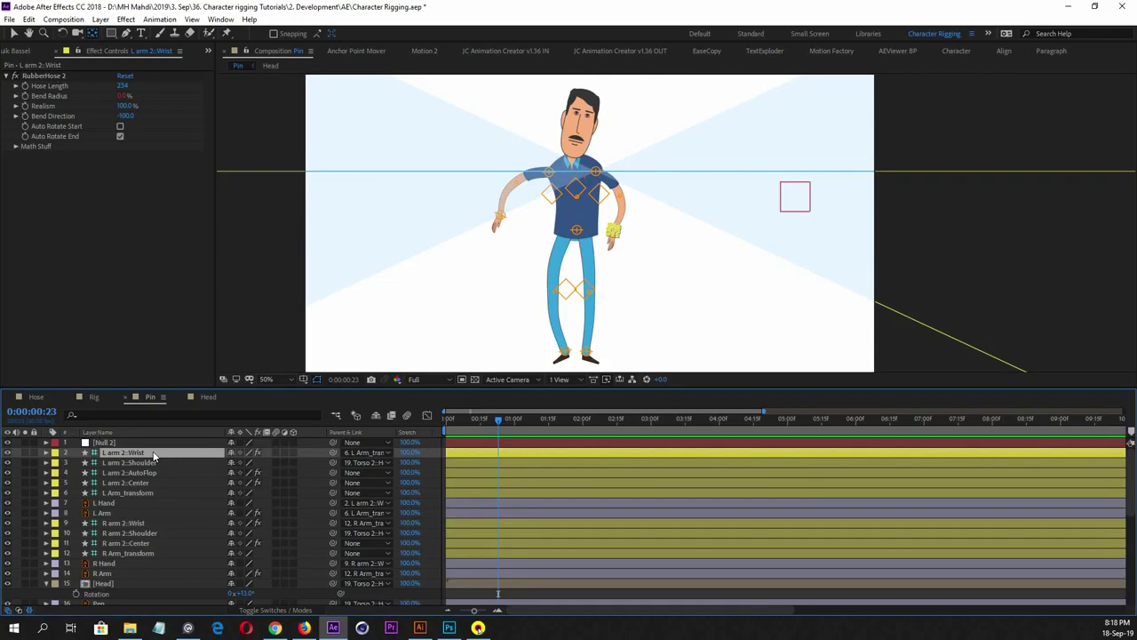
{"action": "left_click", "coordinate": [40, 396]}
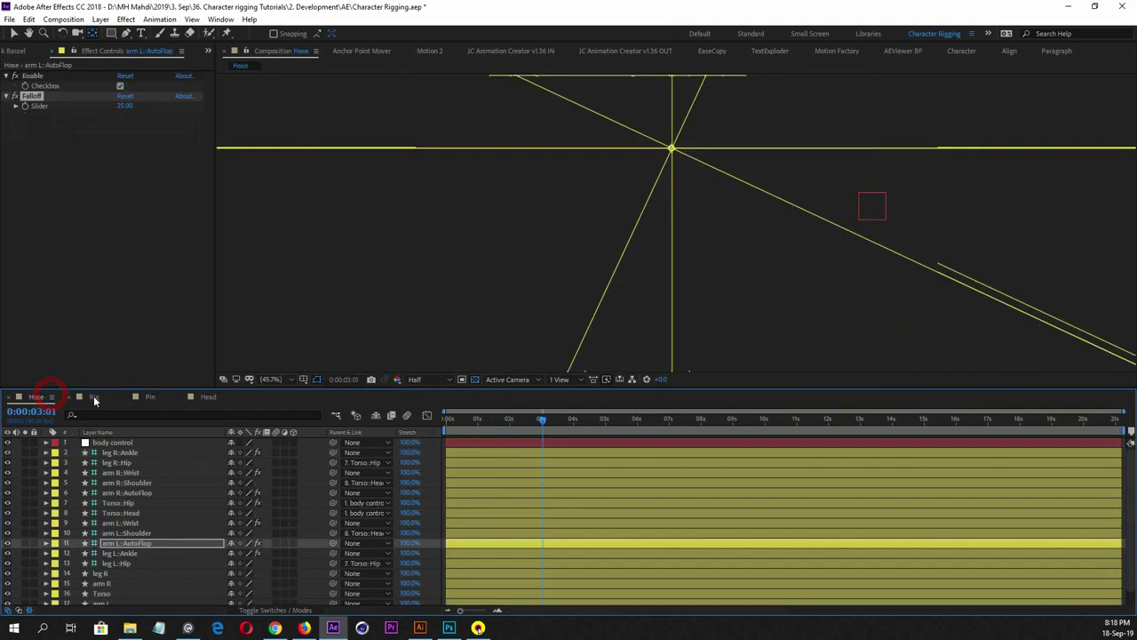
{"action": "left_click", "coordinate": [93, 397]}
{"action": "left_click", "coordinate": [157, 397]}
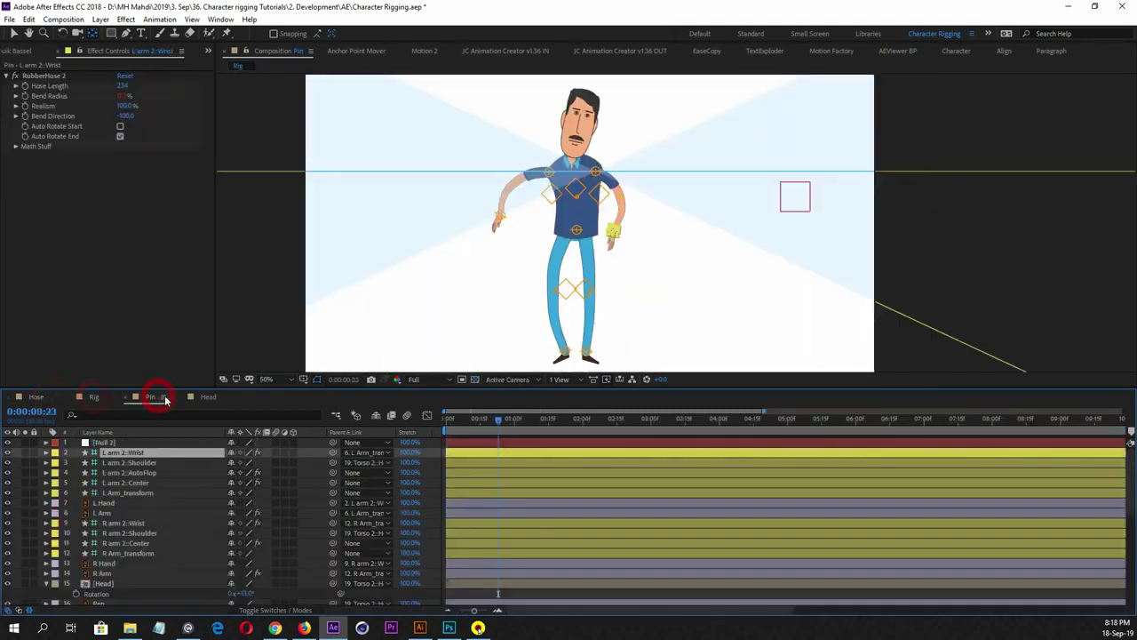
{"action": "scroll", "coordinate": [164, 516], "scroll_direction": "down", "scroll_amount": 5}
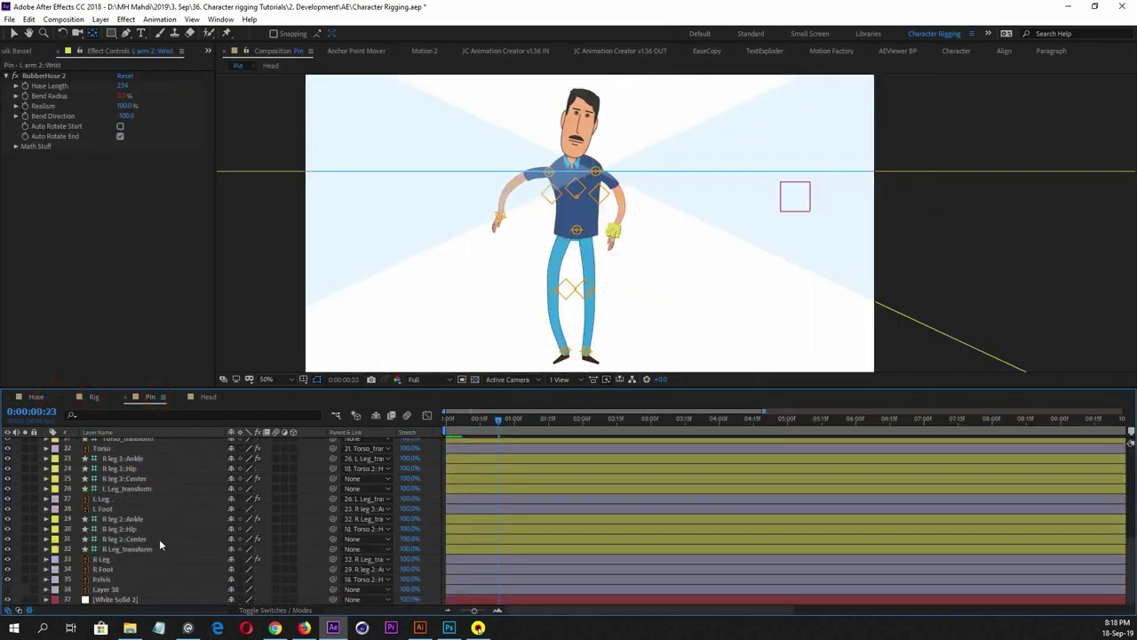
{"action": "scroll", "coordinate": [159, 538], "scroll_direction": "up", "scroll_amount": 5}
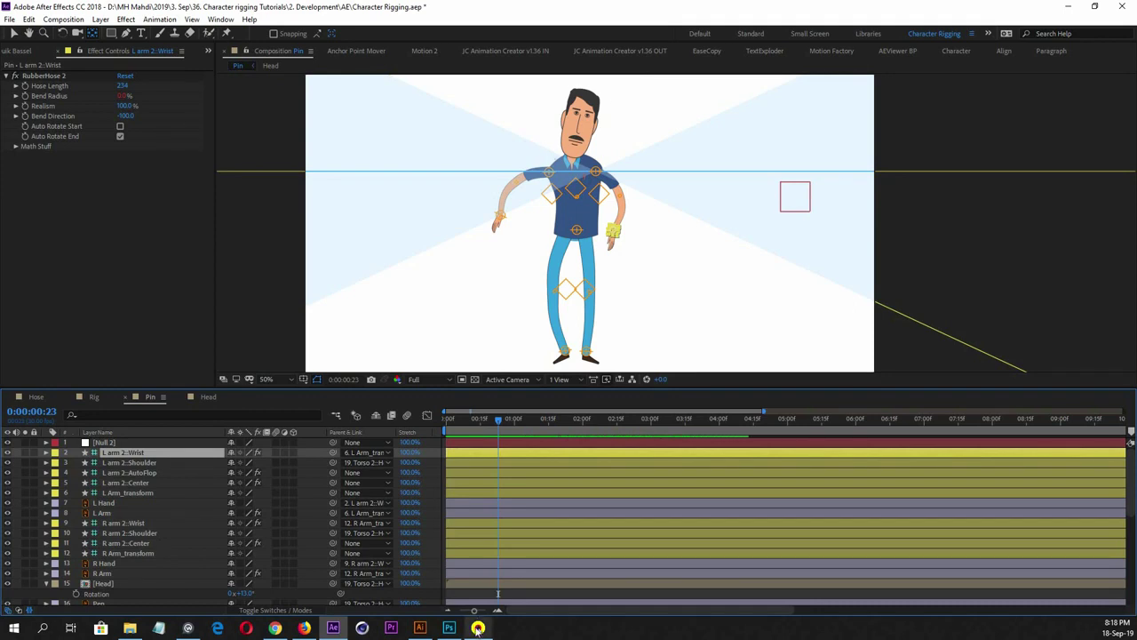
{"action": "left_click", "coordinate": [478, 627]}
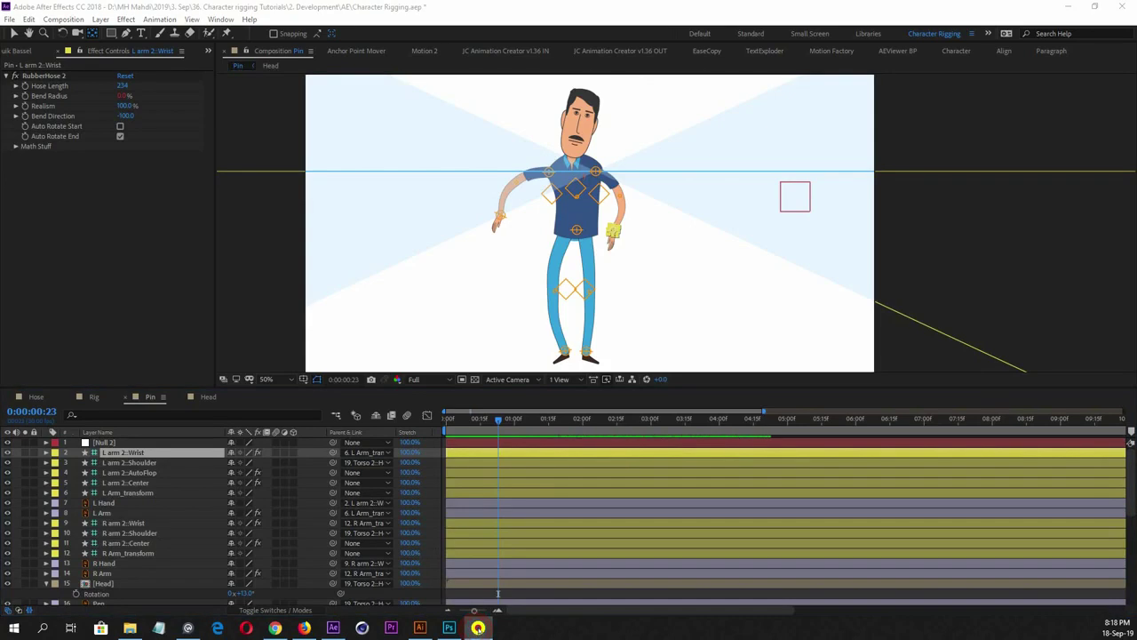